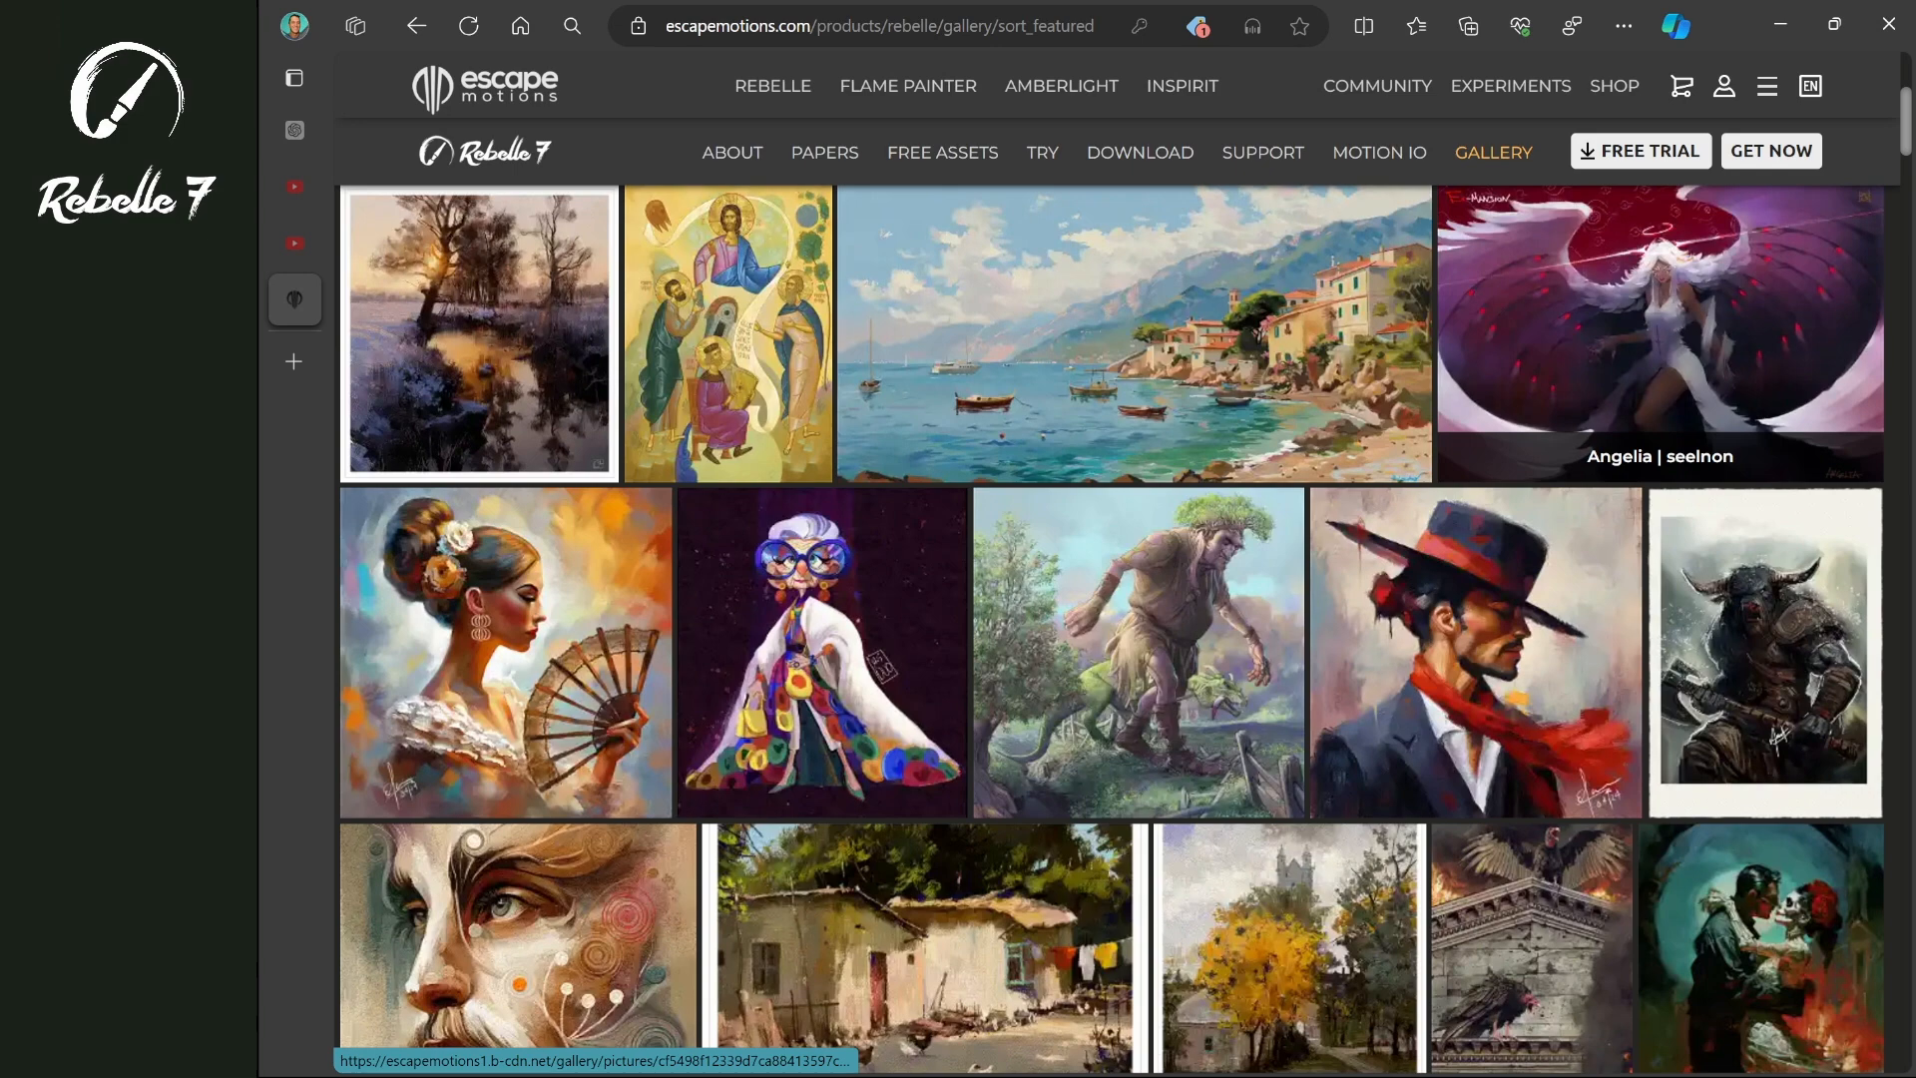
- Browse the featured artworks in the Rebelle gallery
{"action": "scroll", "coordinate": [1112, 629], "scroll_direction": "down", "scroll_amount": 3}
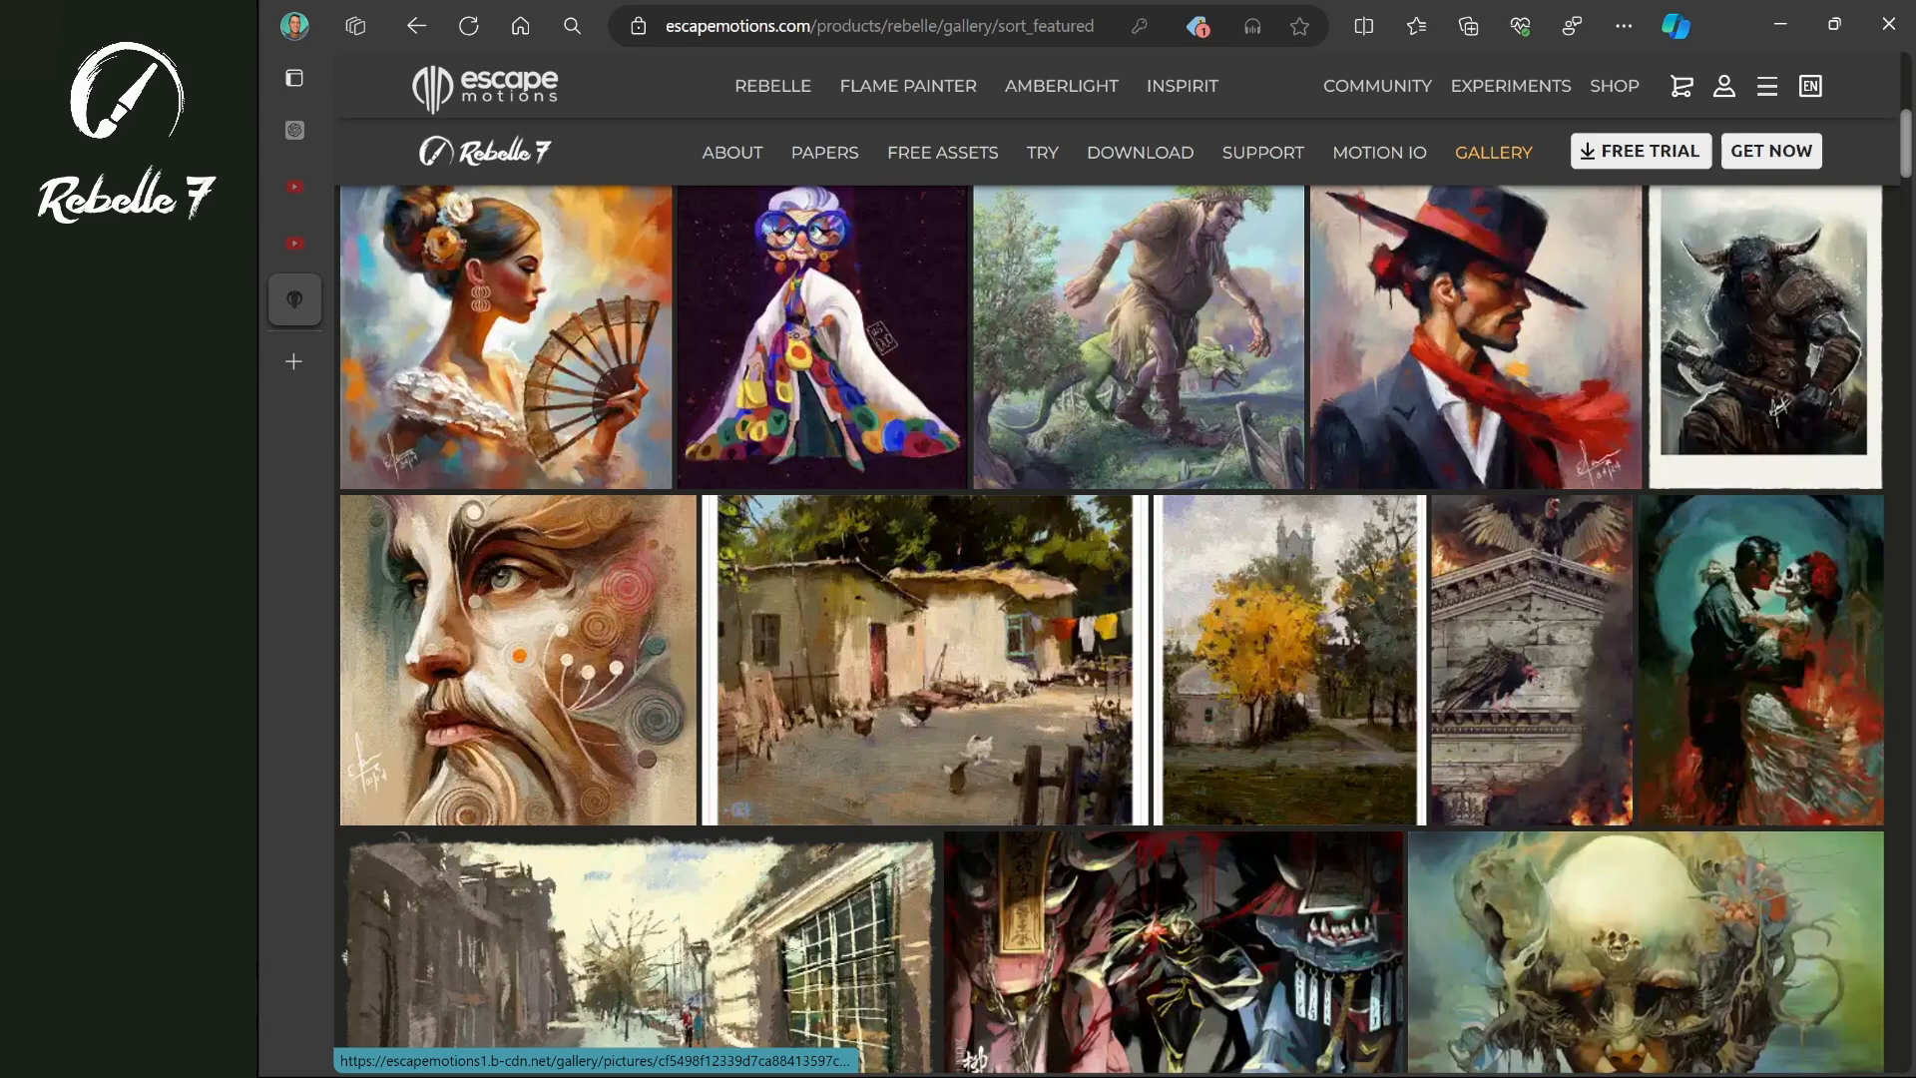
{"action": "scroll", "coordinate": [1112, 629], "scroll_direction": "down", "scroll_amount": 2}
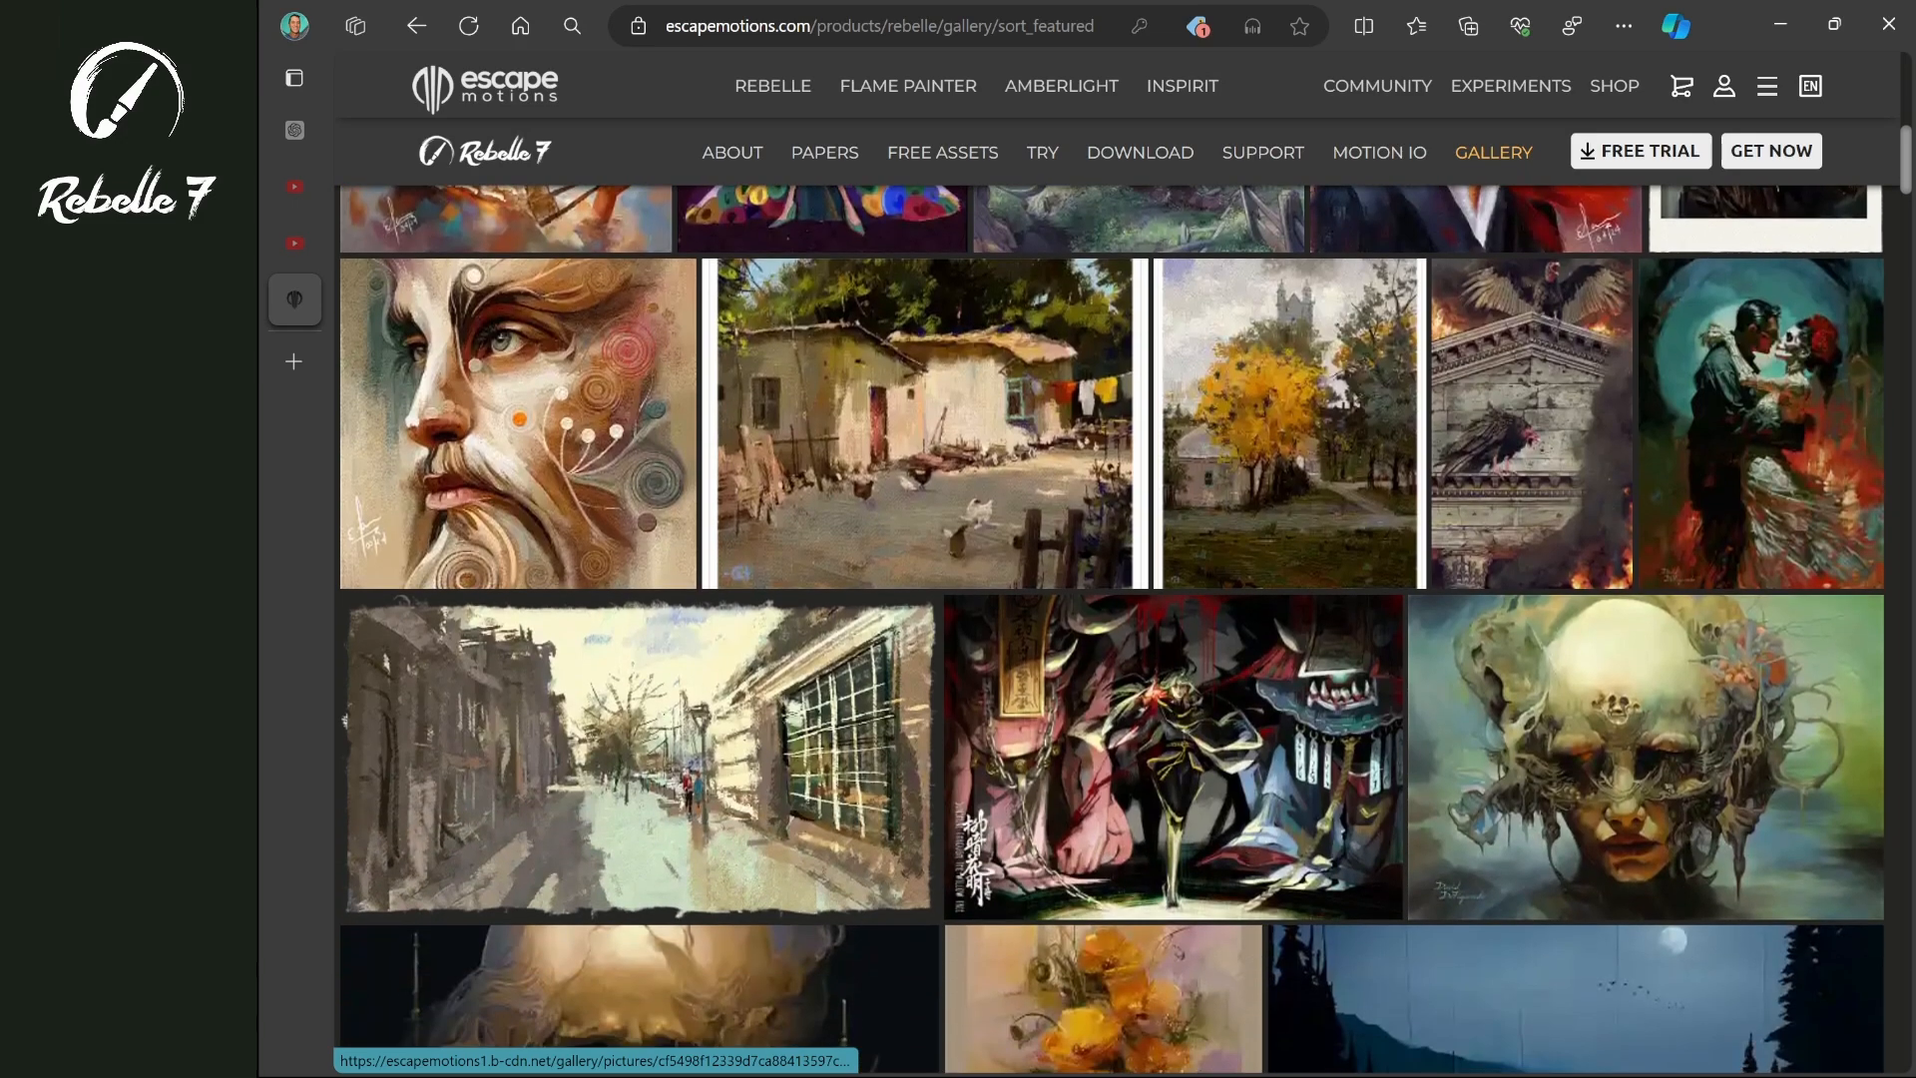
{"action": "scroll", "coordinate": [1112, 628], "scroll_direction": "down", "scroll_amount": 2}
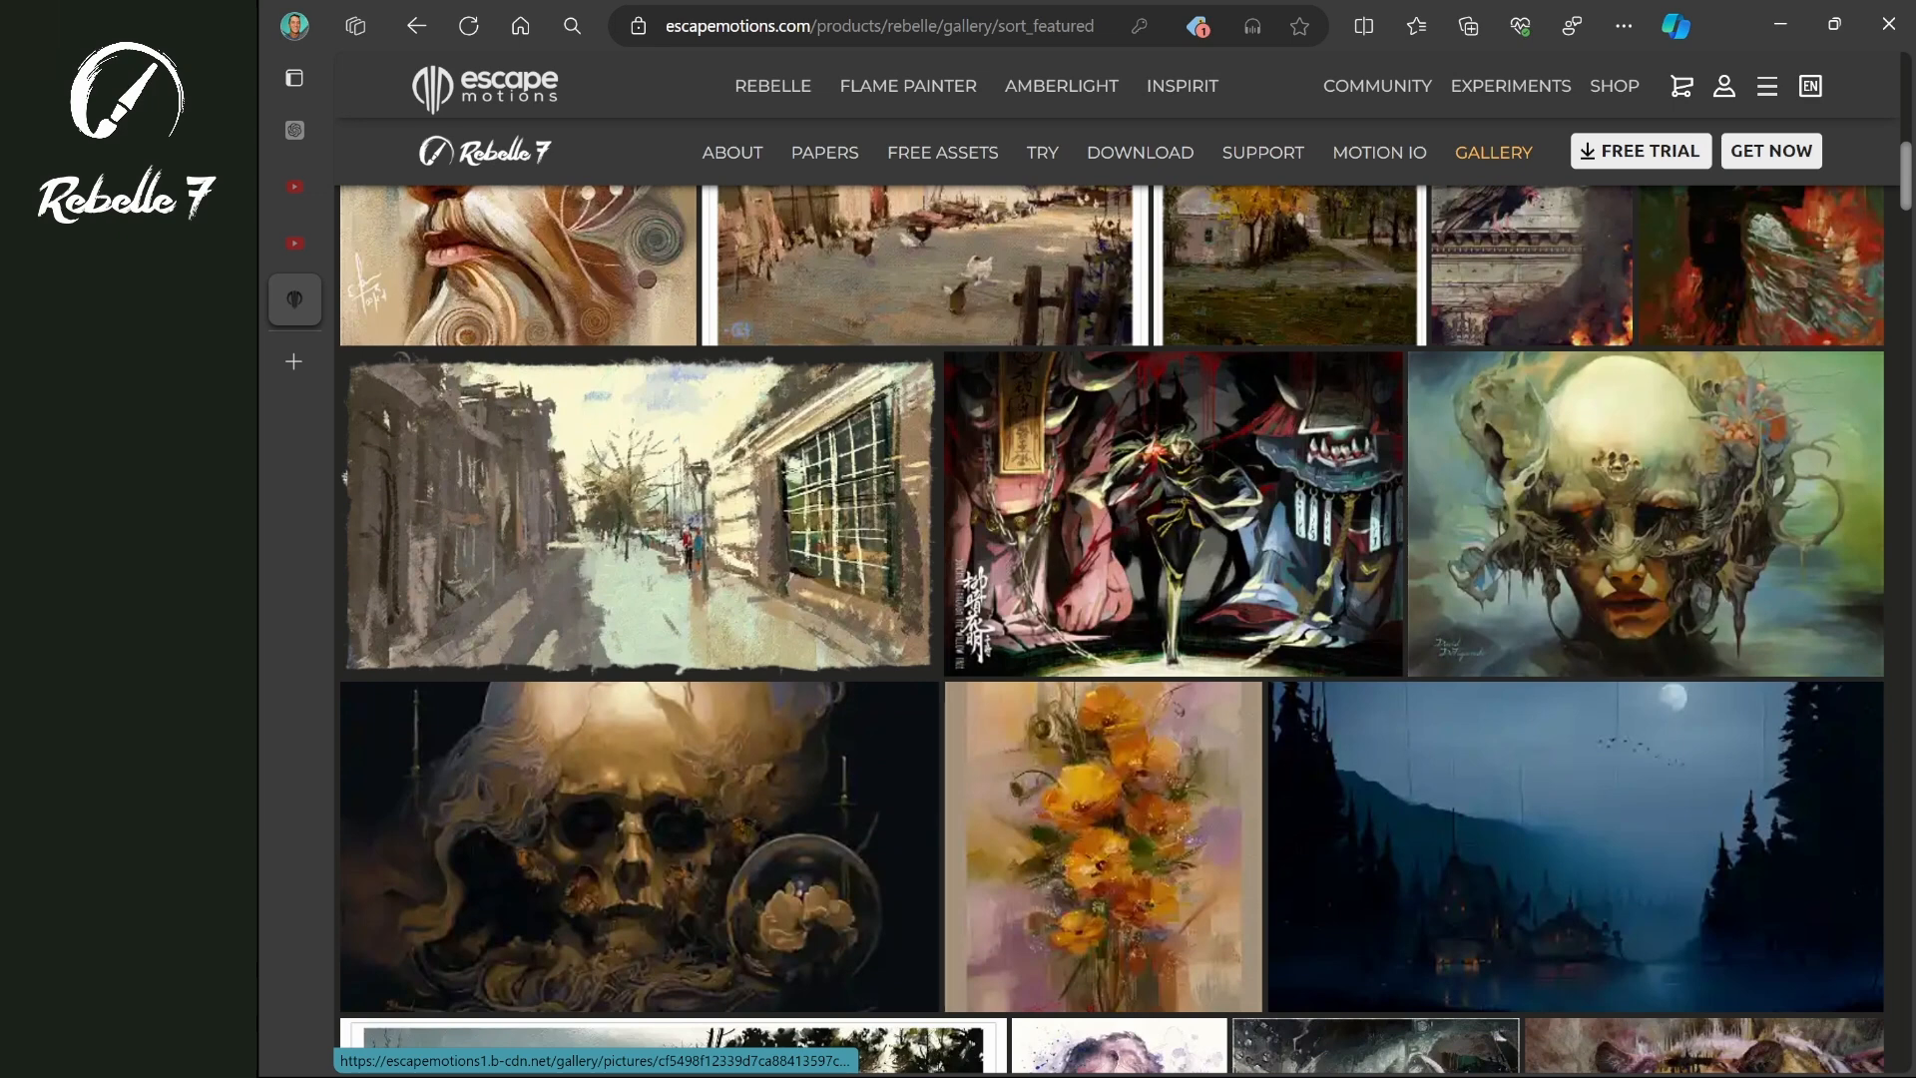
{"action": "scroll", "coordinate": [1112, 629], "scroll_direction": "down", "scroll_amount": 3}
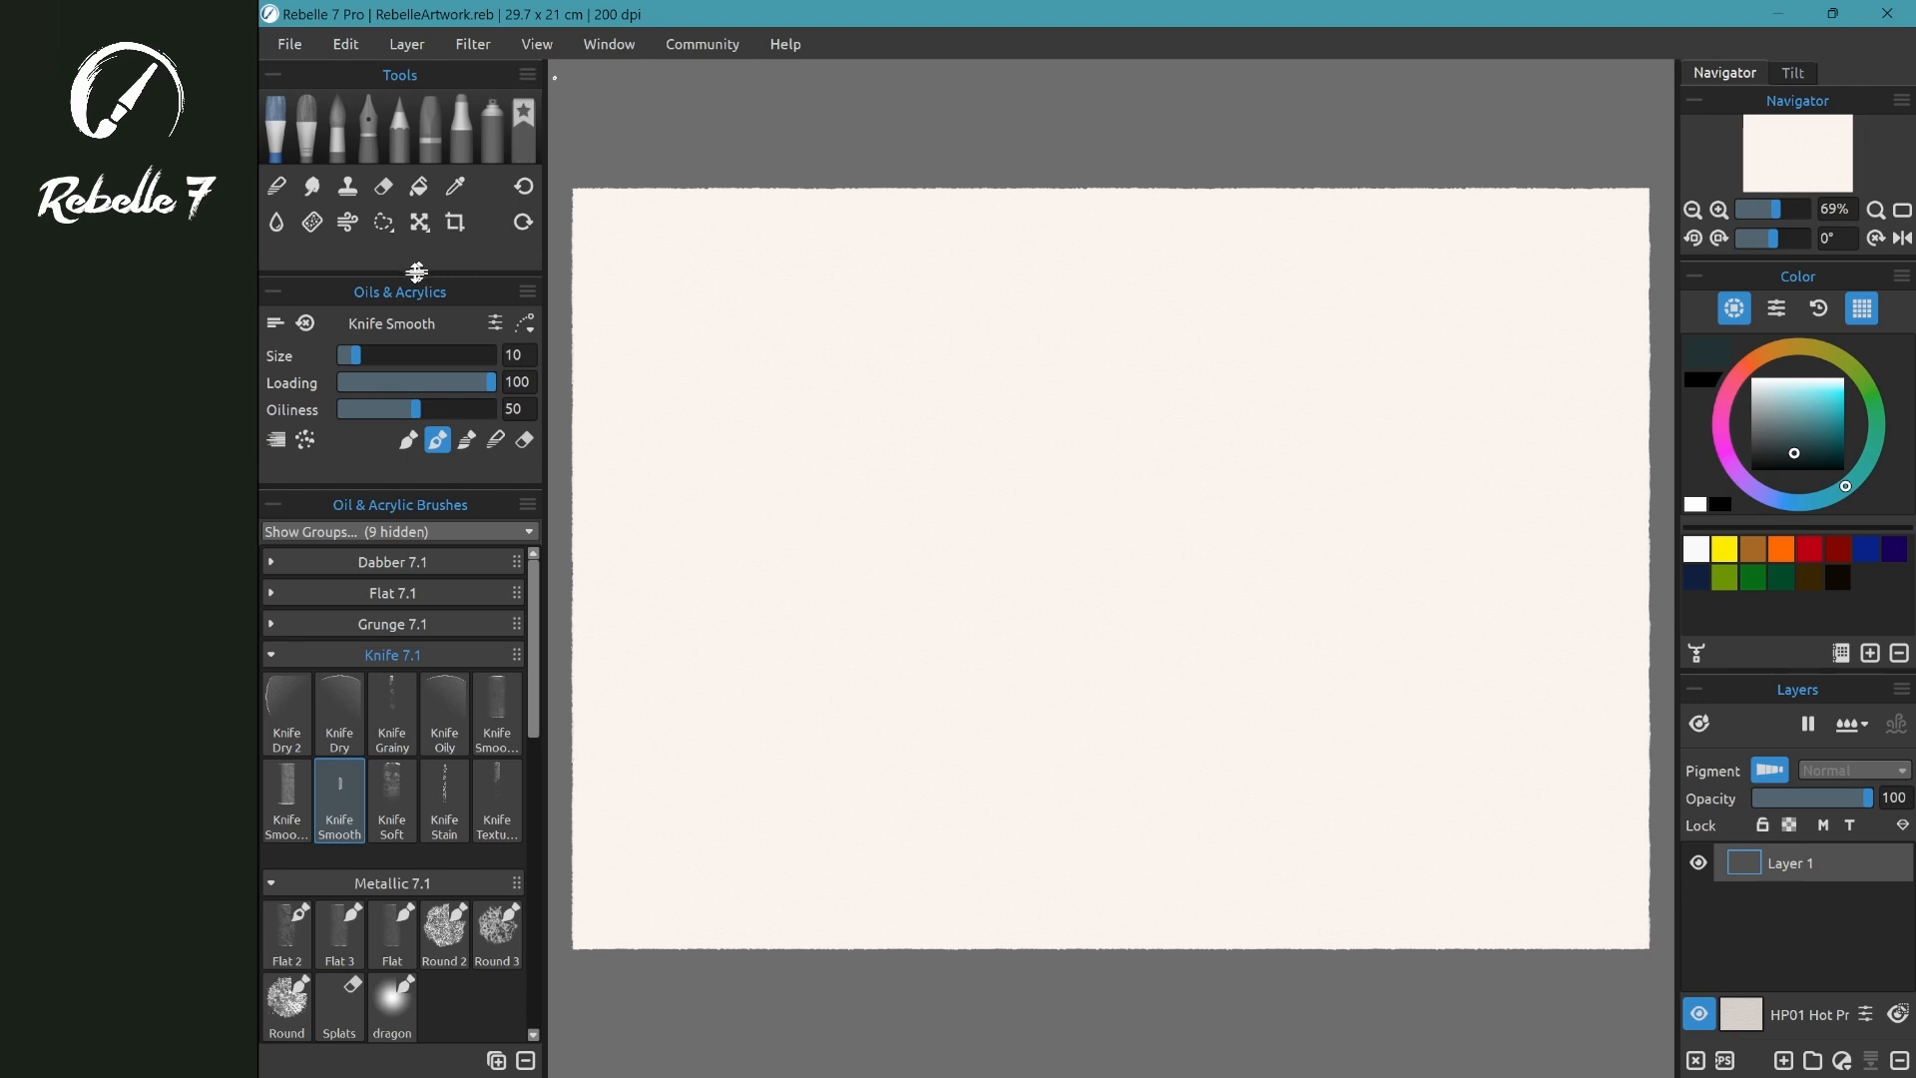
- Switch between the Watercolors, Inks, and Oils & Acrylics tools to compare their settings and brush sets
{"action": "left_click", "coordinate": [311, 140]}
{"action": "left_click", "coordinate": [339, 140]}
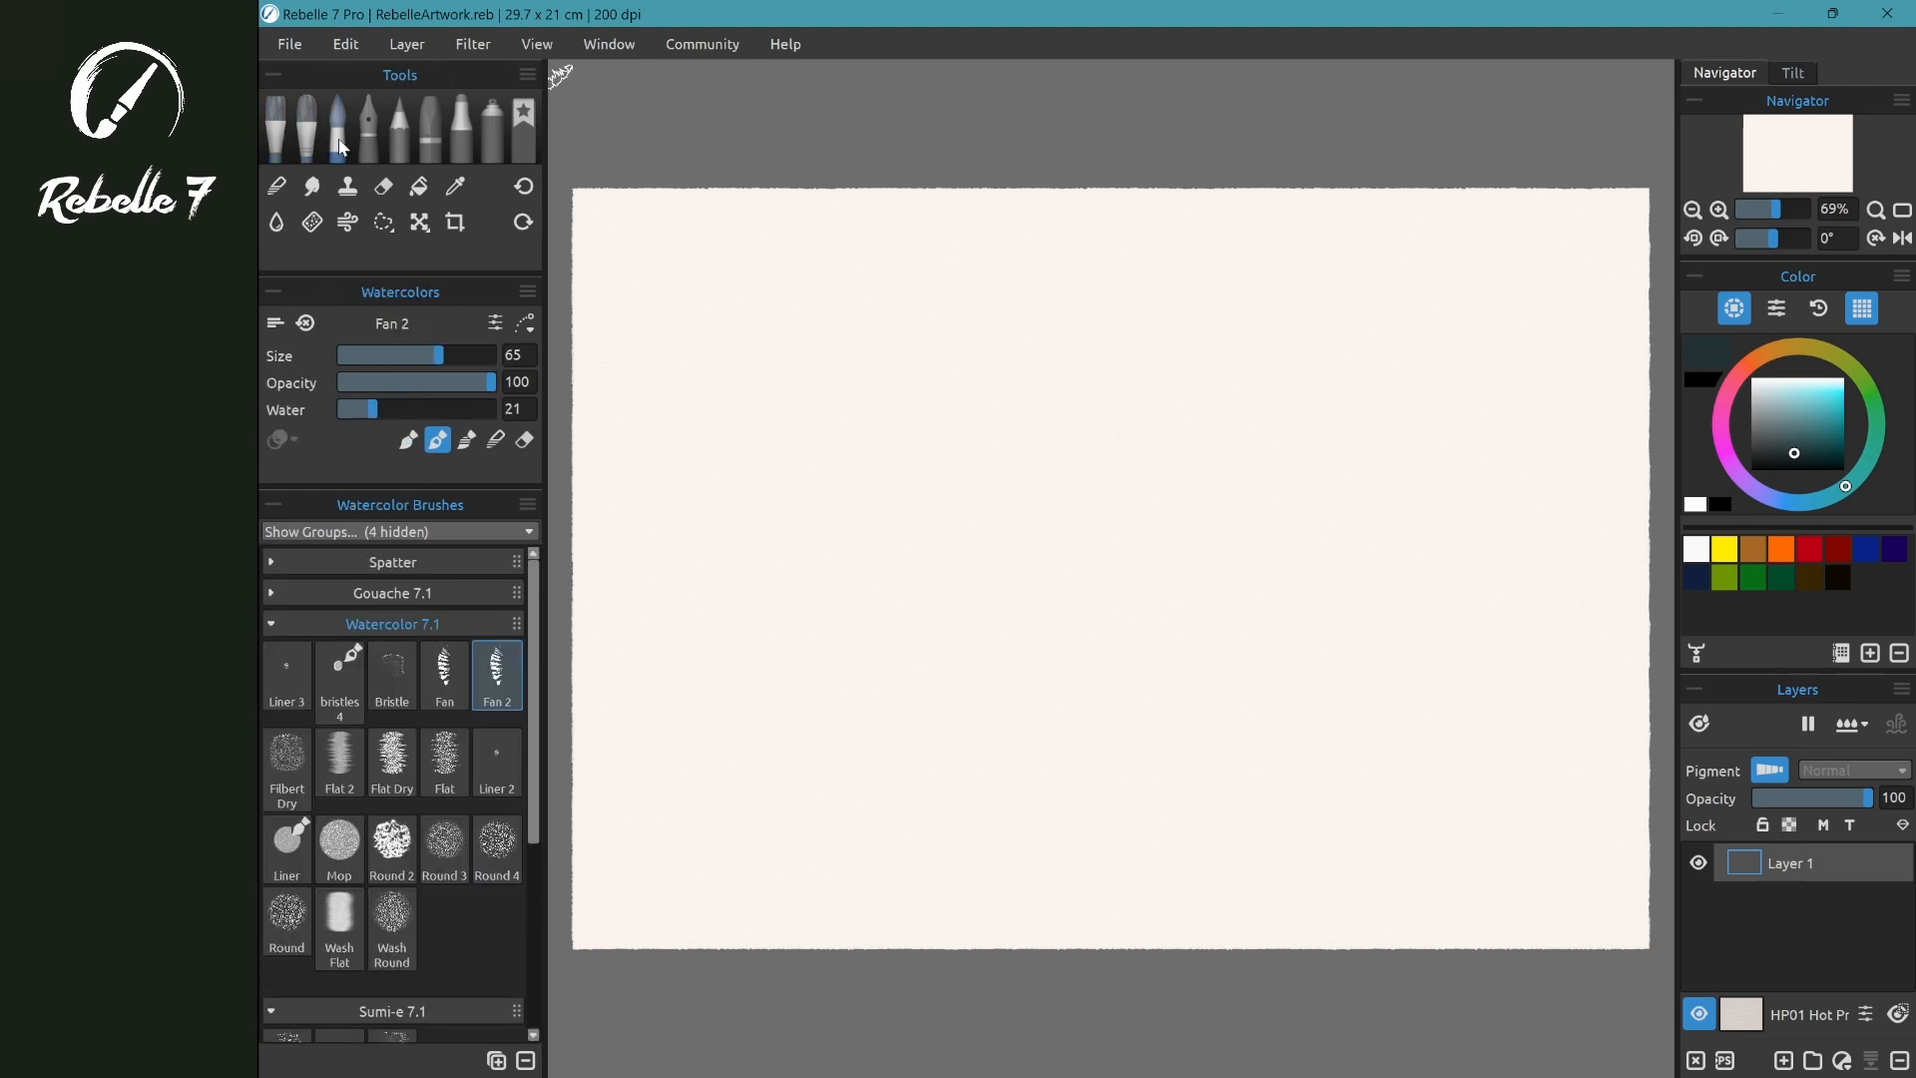
{"action": "left_click", "coordinate": [371, 149]}
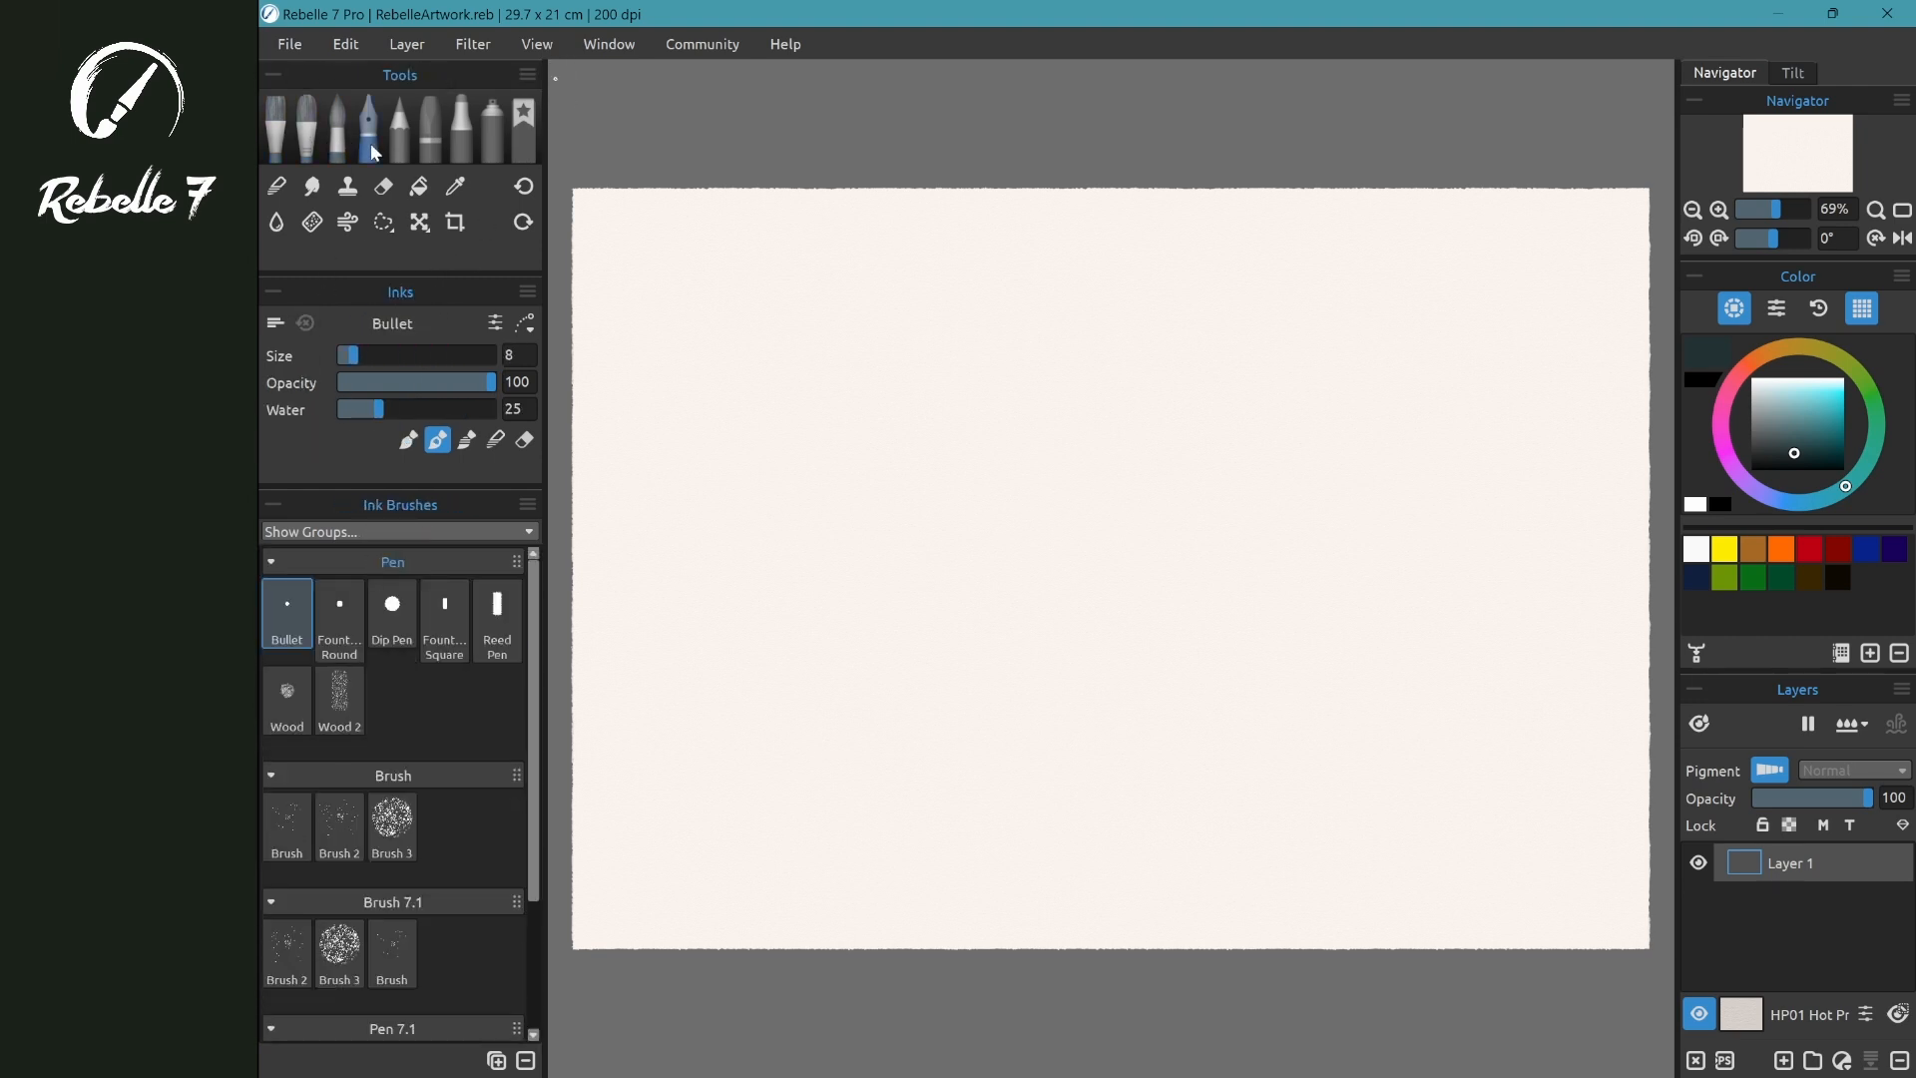
{"action": "left_click", "coordinate": [278, 139]}
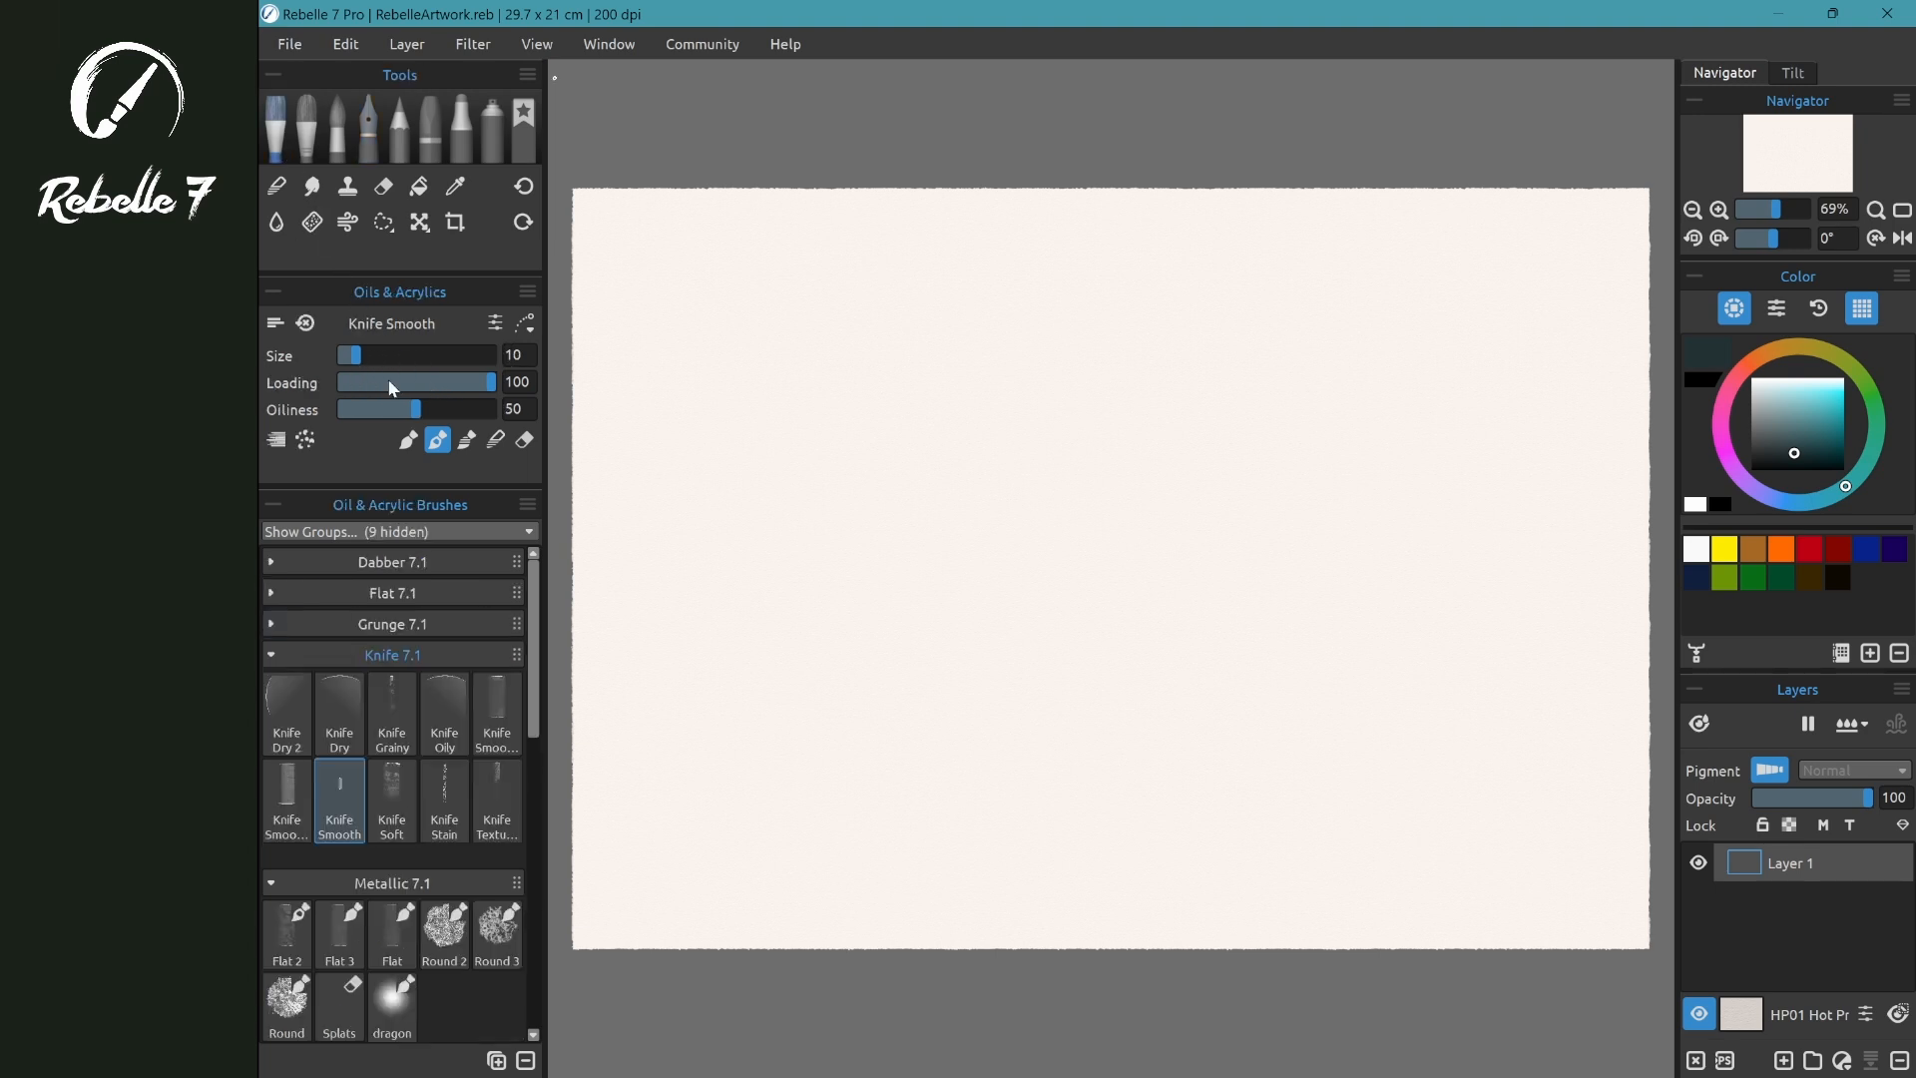
{"action": "left_click", "coordinate": [343, 143]}
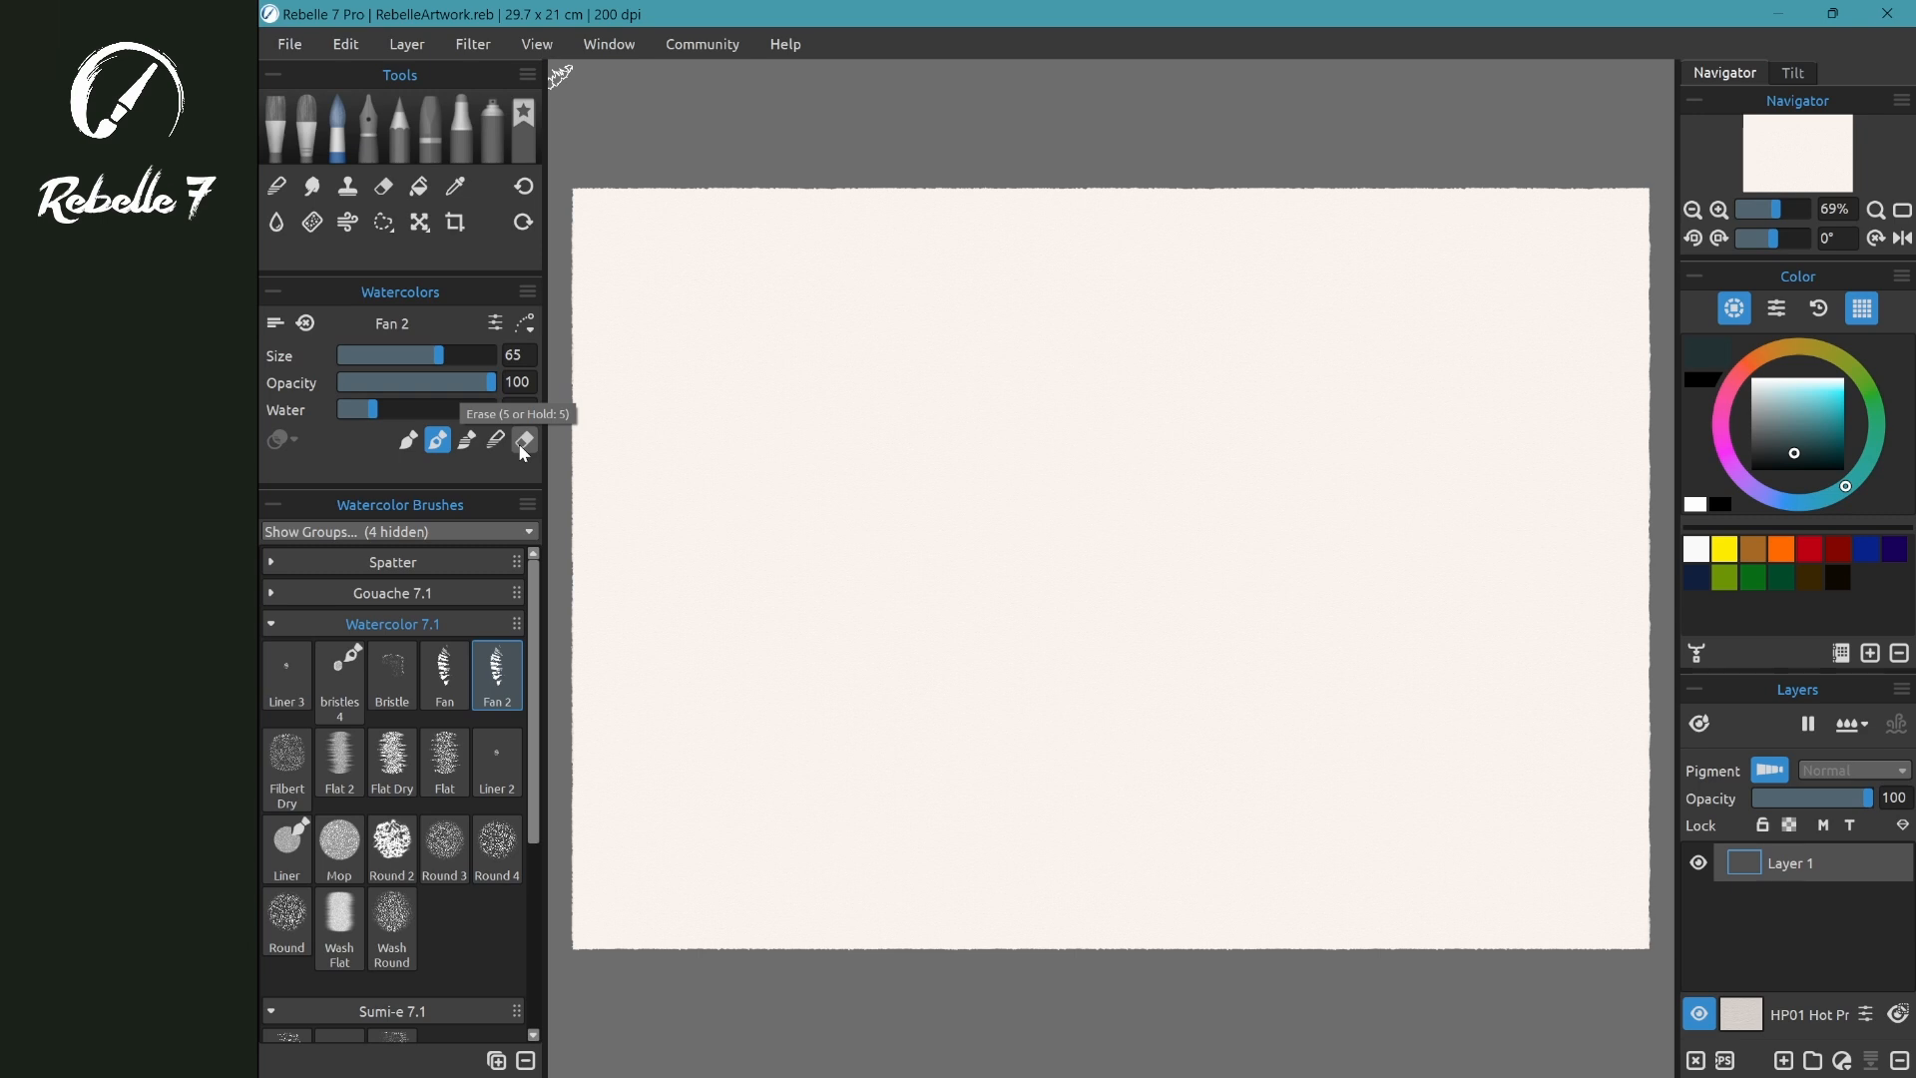
- Paint overlapping thick red oil strokes across the paper with the Knife Textured brush
{"action": "key", "text": "shift+o"}
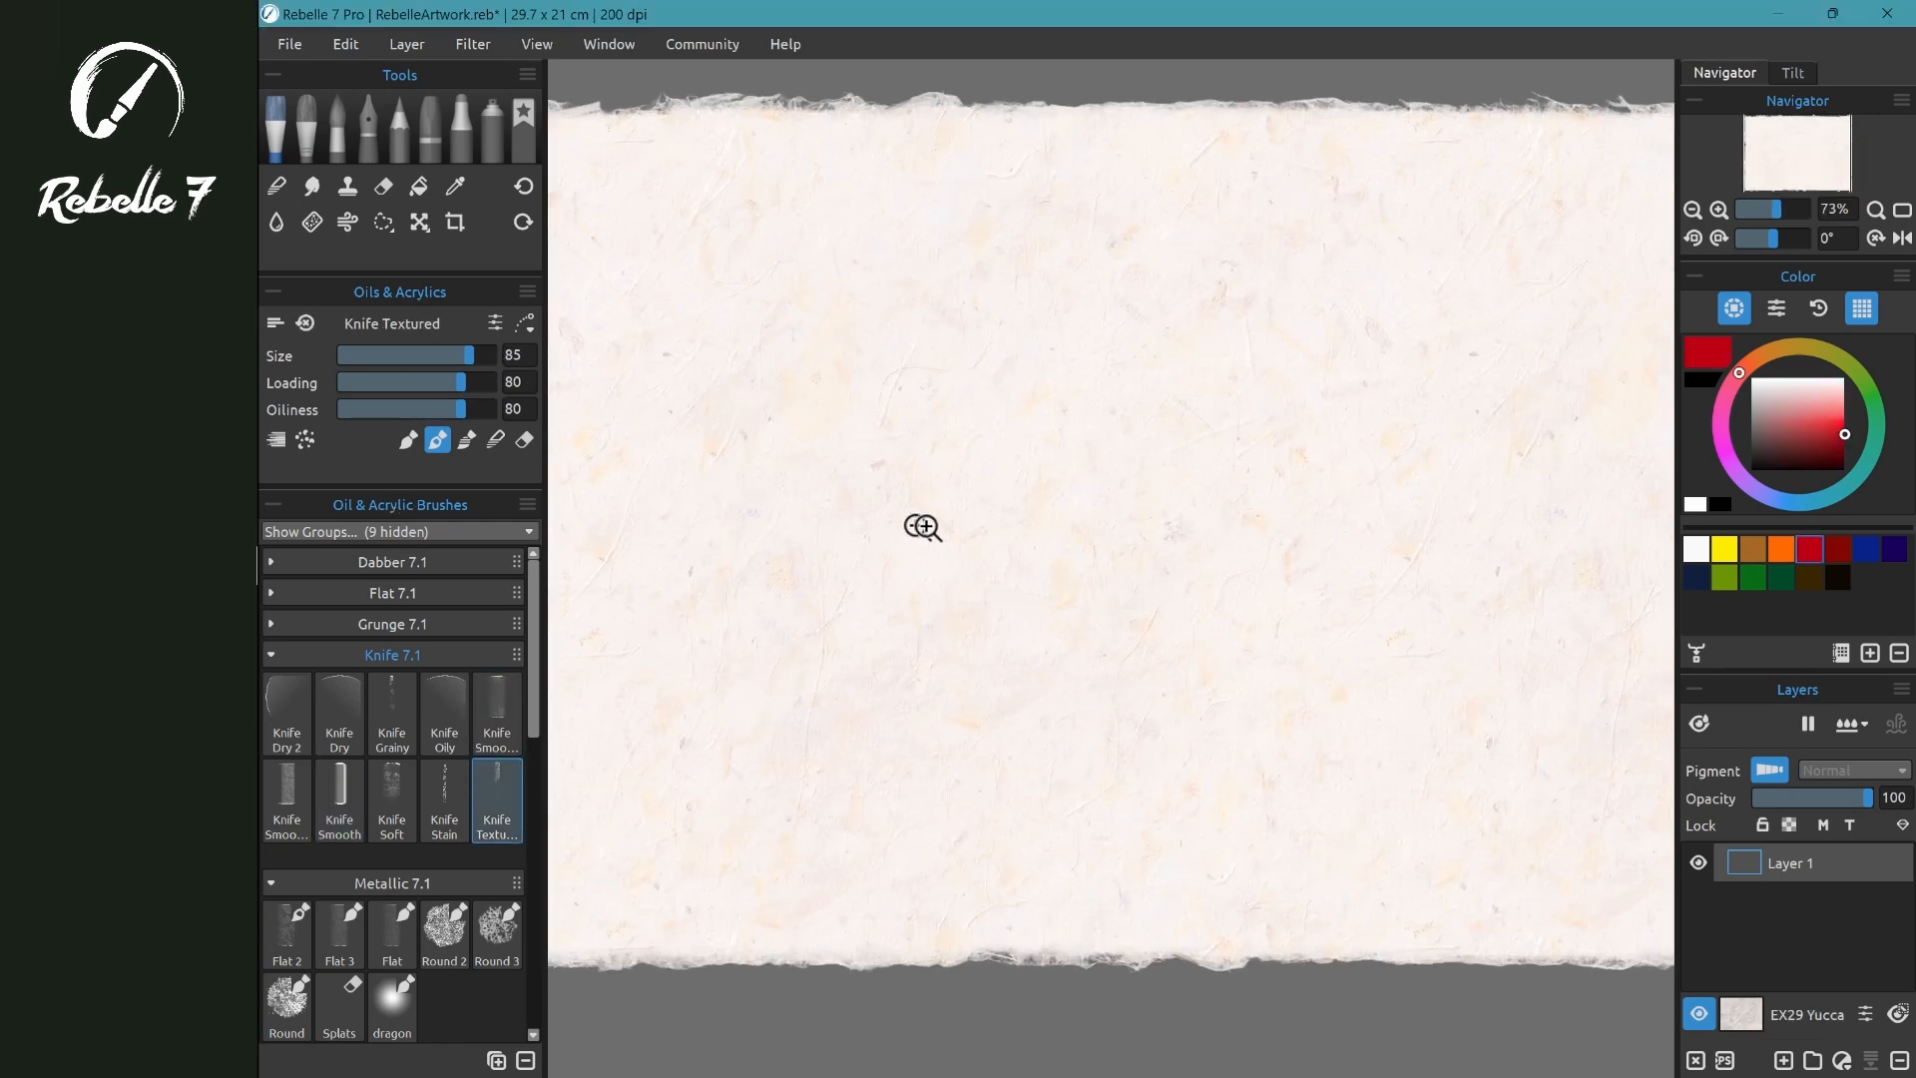
{"action": "left_click", "coordinate": [919, 526]}
{"action": "scroll", "coordinate": [993, 519], "scroll_direction": "down", "scroll_amount": 1}
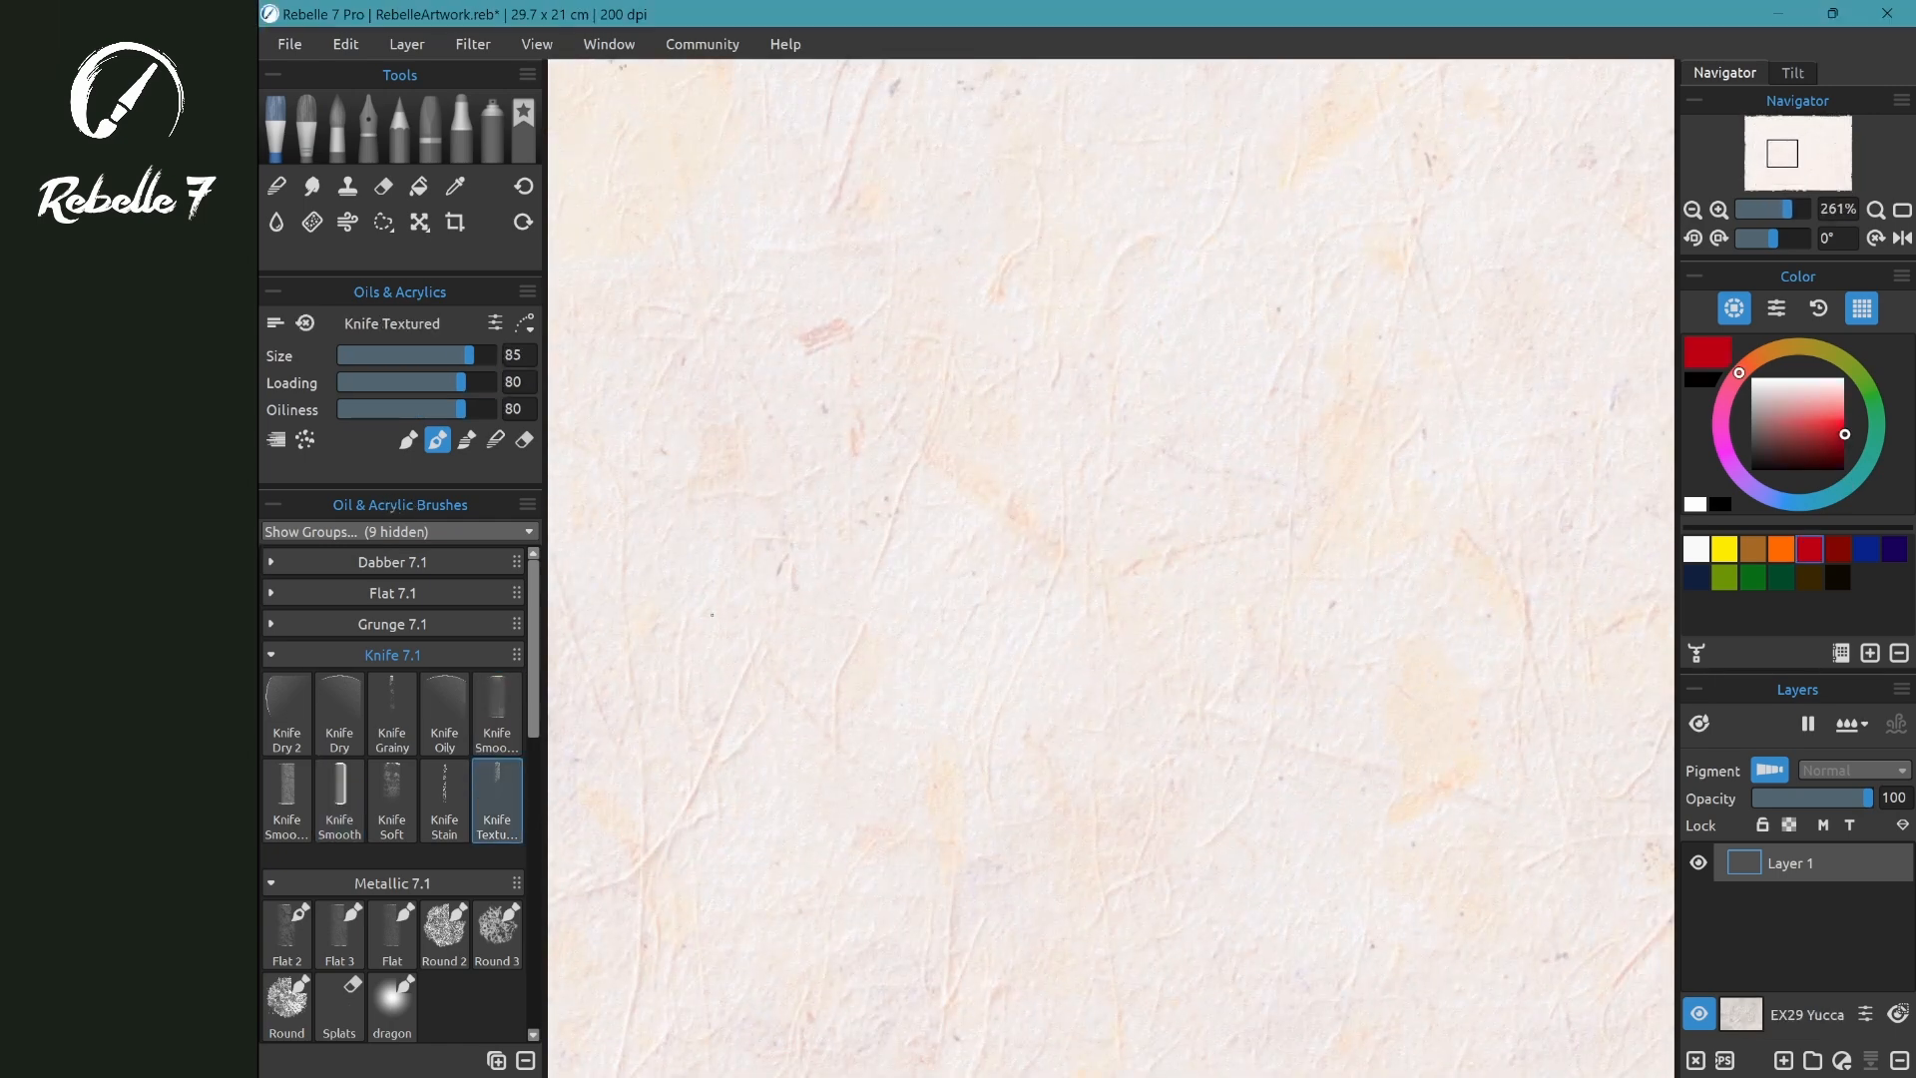
{"action": "mouse_move", "coordinate": [666, 597]}
{"action": "left_mouse_down"}
{"action": "mouse_move", "coordinate": [1005, 377]}
{"action": "mouse_move", "coordinate": [1215, 308]}
{"action": "mouse_move", "coordinate": [1385, 329]}
{"action": "mouse_move", "coordinate": [1372, 407]}
{"action": "mouse_move", "coordinate": [1154, 525]}
{"action": "mouse_move", "coordinate": [982, 654]}
{"action": "mouse_move", "coordinate": [935, 759]}
{"action": "mouse_move", "coordinate": [949, 803]}
{"action": "mouse_move", "coordinate": [996, 813]}
{"action": "mouse_move", "coordinate": [1419, 762]}
{"action": "mouse_move", "coordinate": [1497, 340]}
{"action": "left_mouse_up"}
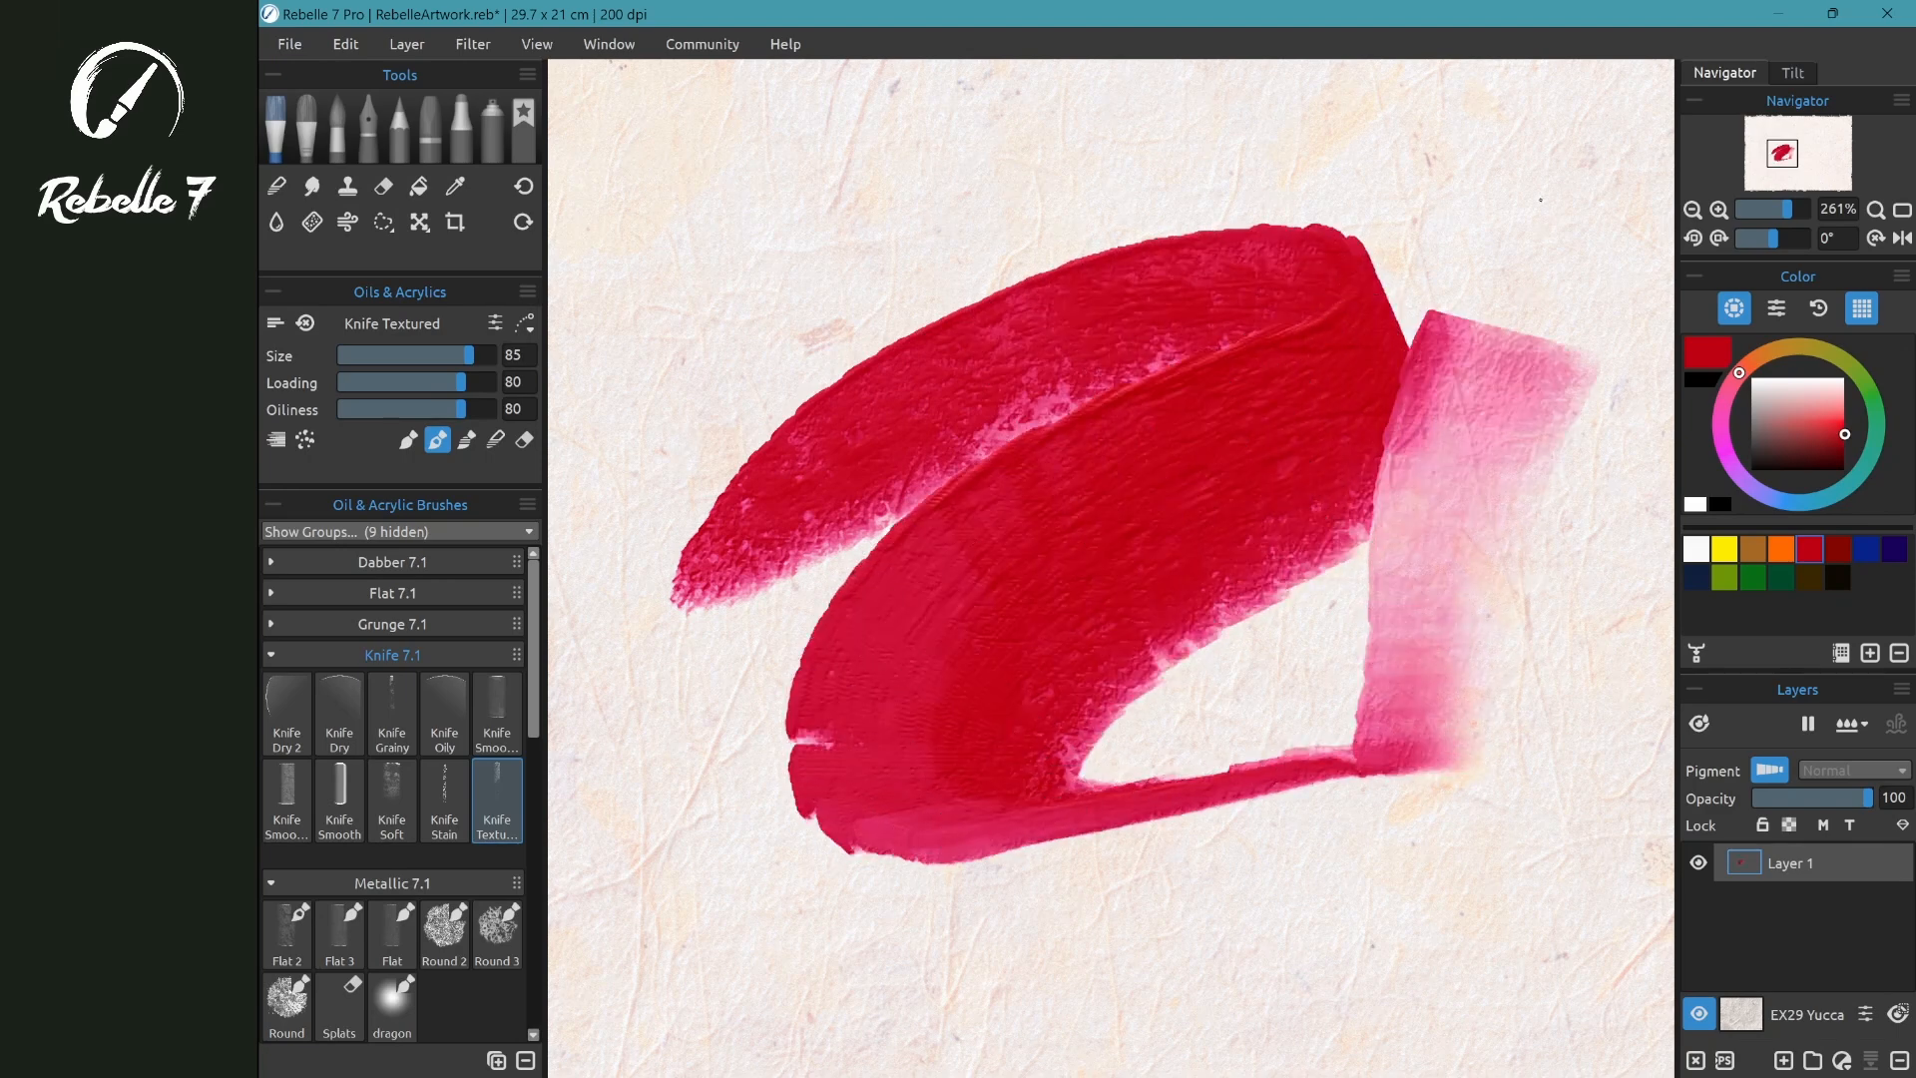
{"action": "mouse_move", "coordinate": [1537, 189]}
{"action": "left_mouse_down"}
{"action": "mouse_move", "coordinate": [1342, 321]}
{"action": "mouse_move", "coordinate": [822, 552]}
{"action": "left_mouse_up"}
- Paint three yellow knife strokes downward across the wet red paint so the colors mix
{"action": "left_click", "coordinate": [1725, 548]}
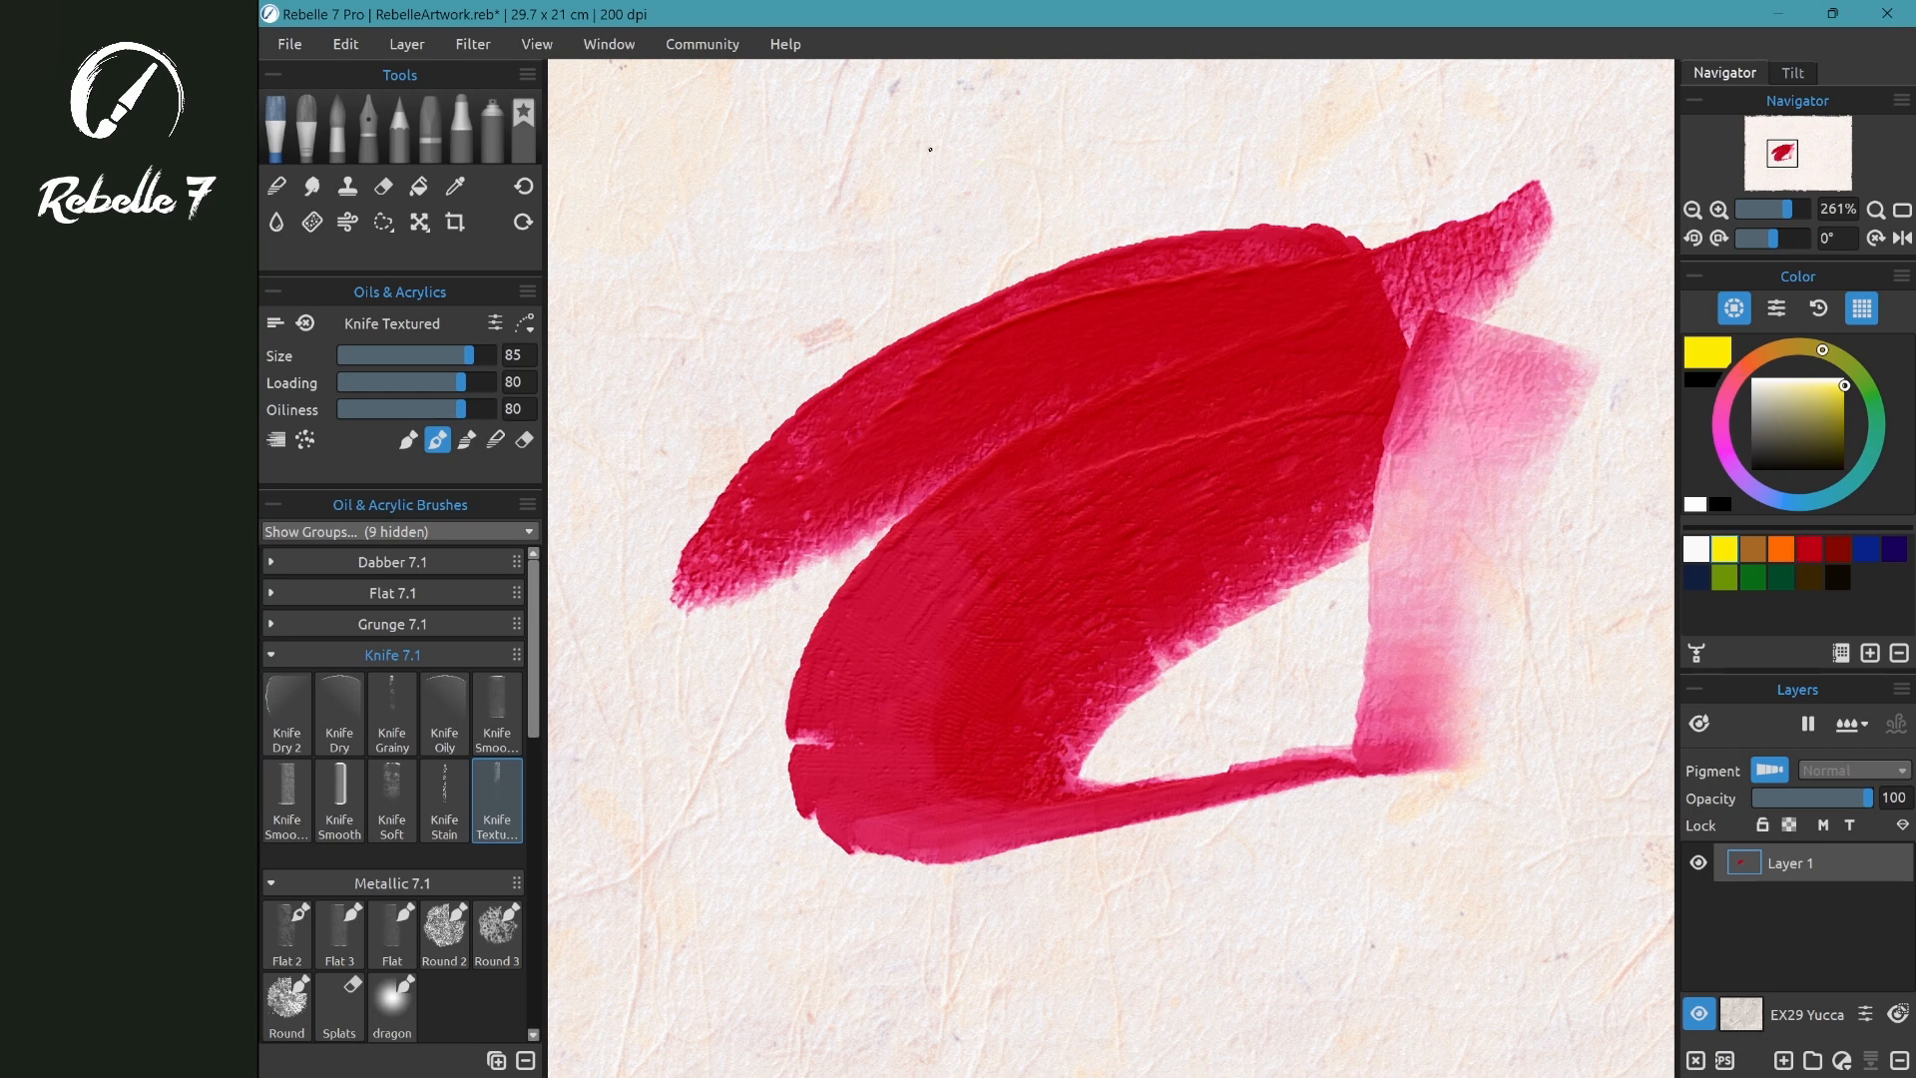
{"action": "mouse_move", "coordinate": [939, 150]}
{"action": "left_mouse_down"}
{"action": "mouse_move", "coordinate": [948, 308]}
{"action": "mouse_move", "coordinate": [996, 448]}
{"action": "mouse_move", "coordinate": [969, 671]}
{"action": "mouse_move", "coordinate": [982, 801]}
{"action": "mouse_move", "coordinate": [1023, 903]}
{"action": "left_mouse_up"}
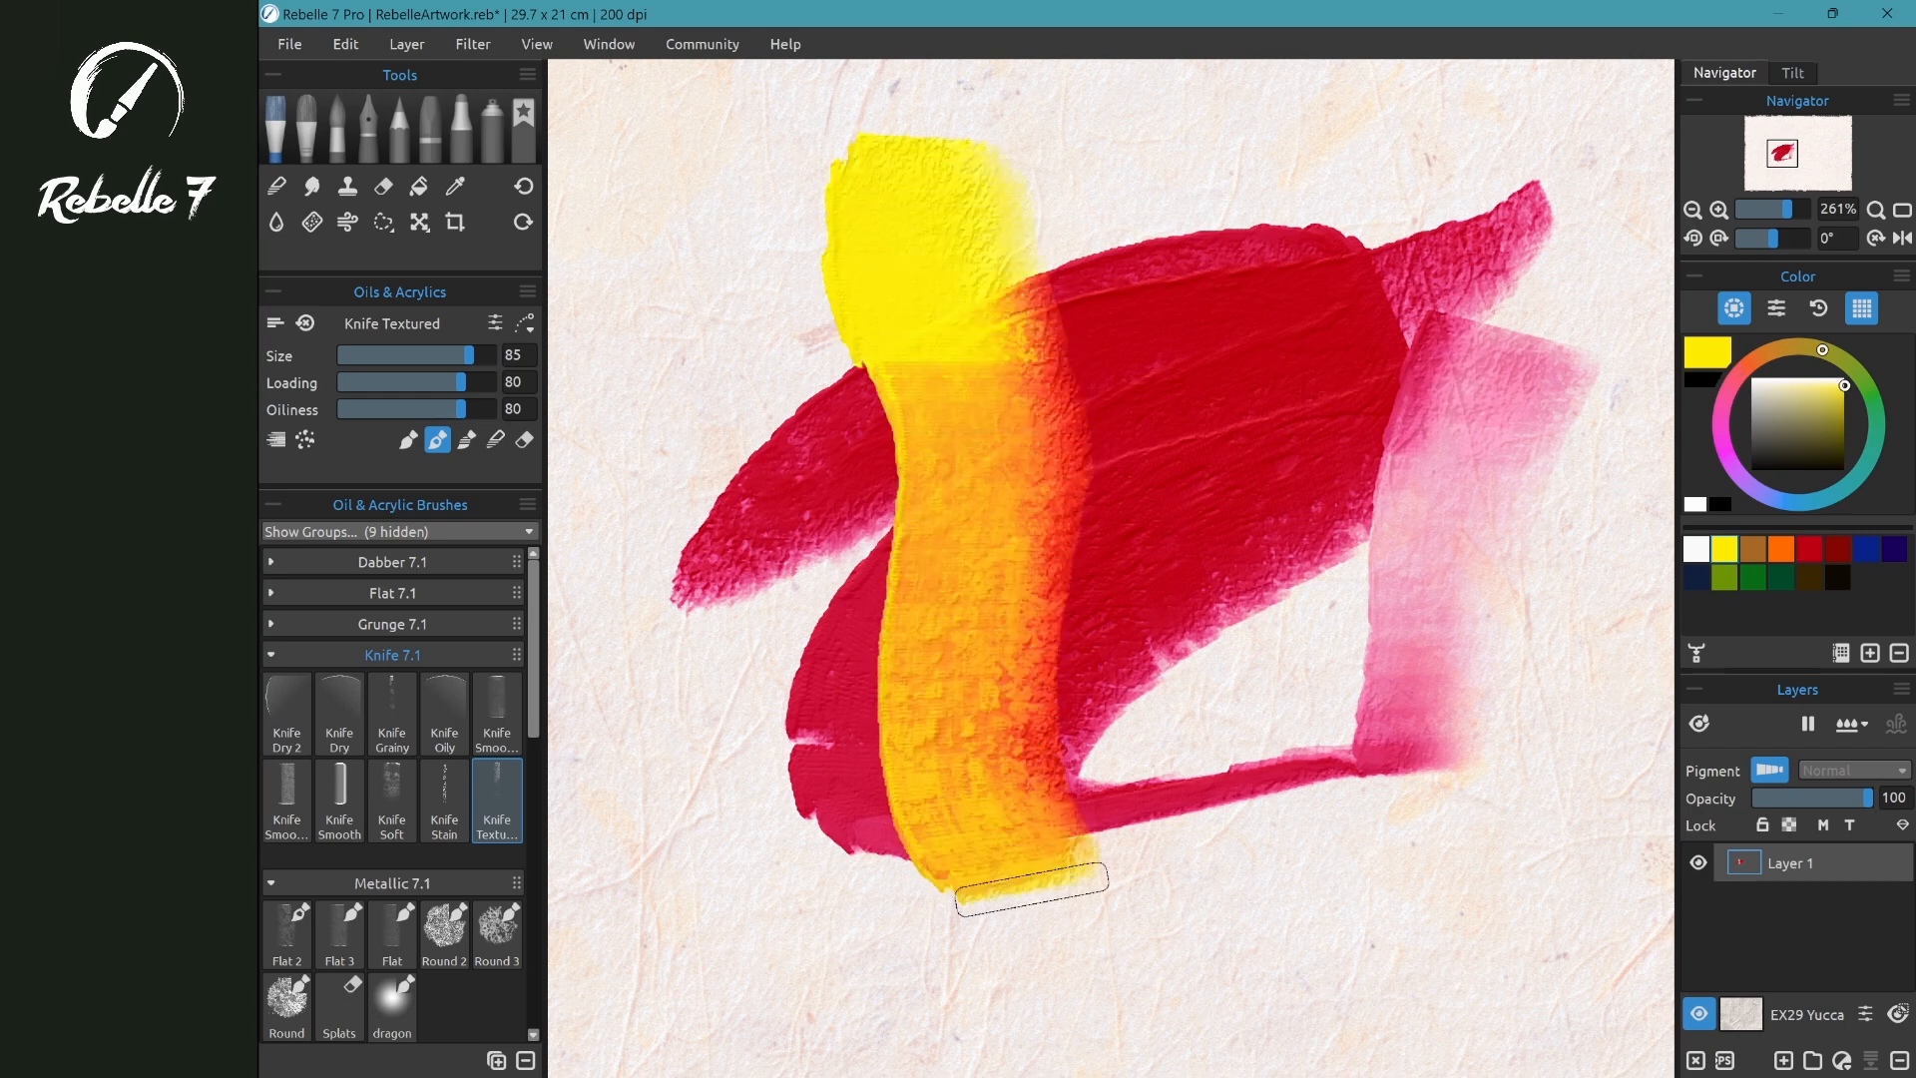
{"action": "mouse_move", "coordinate": [1078, 219]}
{"action": "left_mouse_down"}
{"action": "mouse_move", "coordinate": [1018, 642]}
{"action": "mouse_move", "coordinate": [1047, 928]}
{"action": "left_mouse_up"}
{"action": "left_click_drag", "start_coordinate": [1207, 362], "coordinate": [1108, 913]}
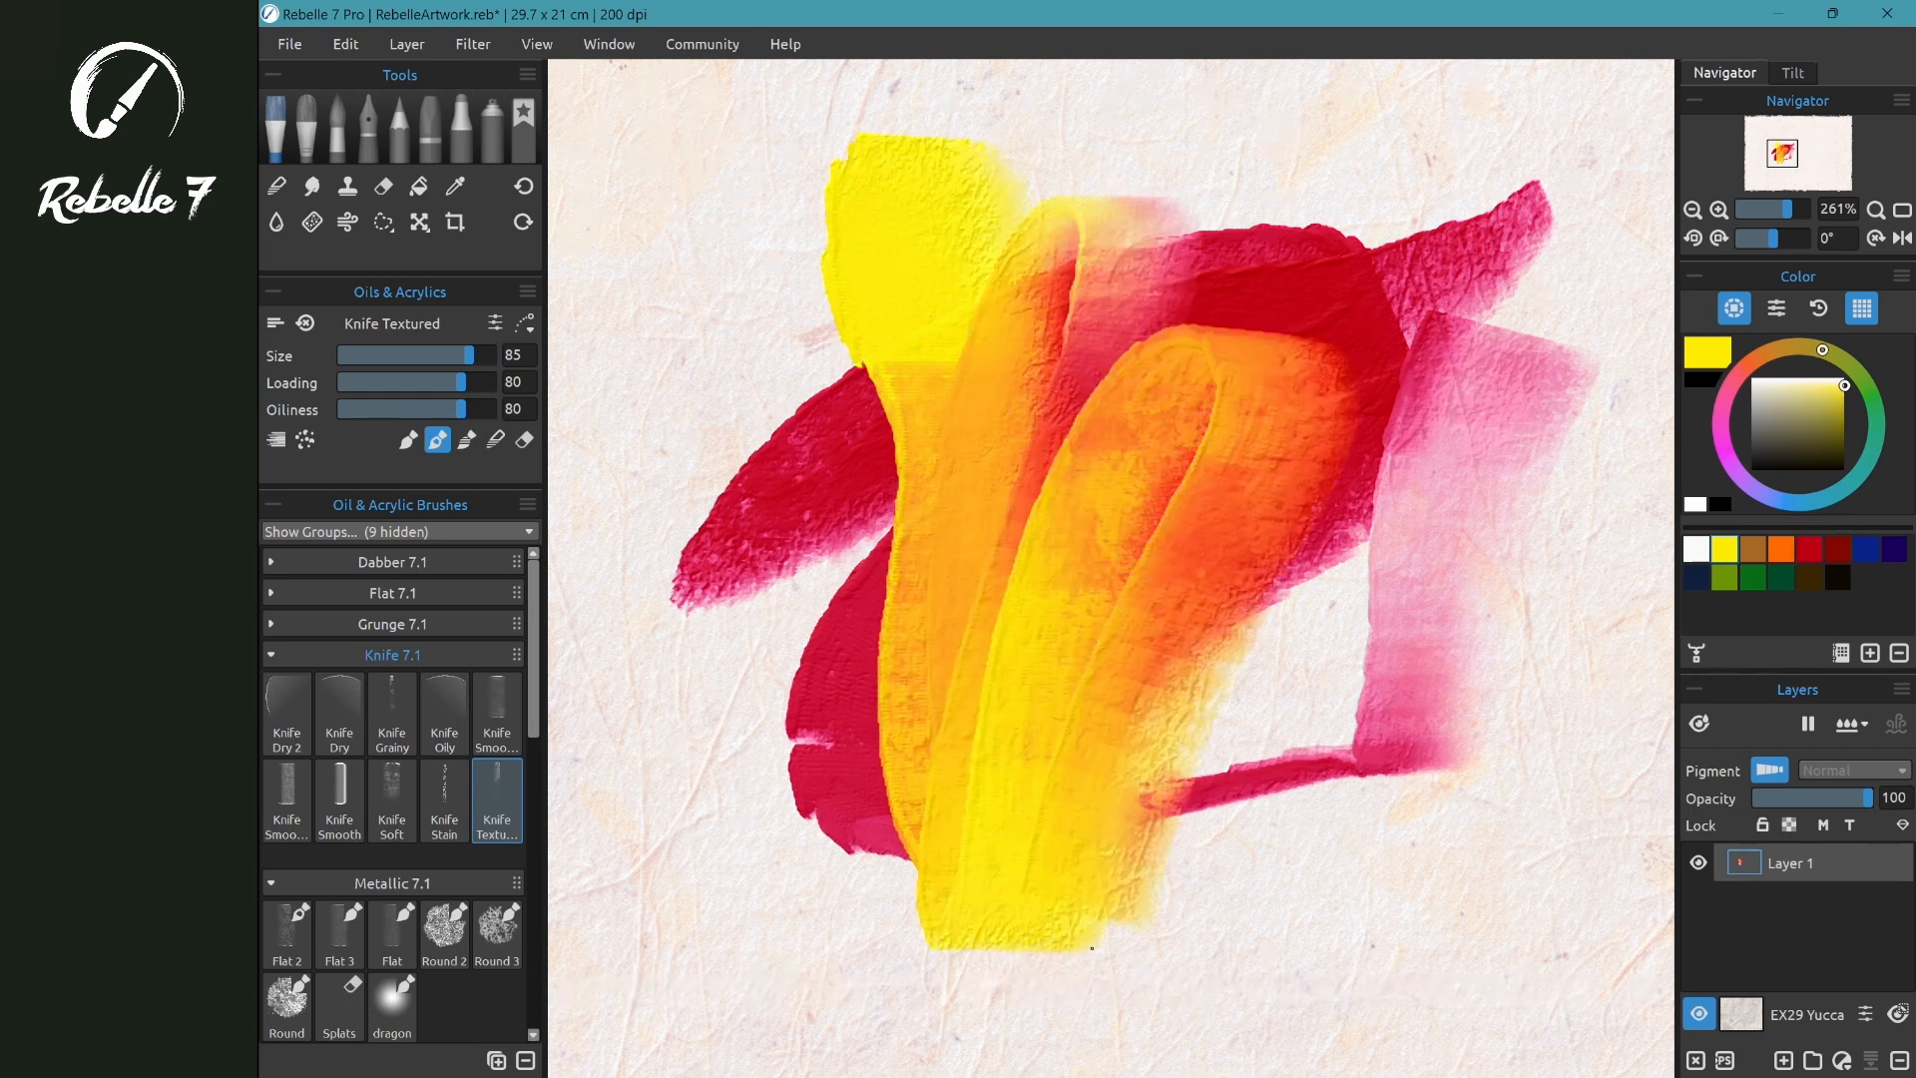
- Add Ultramarine Blue knife strokes over the paint and brush a broad red zigzag across it with the Fan 2 watercolor brush
{"action": "left_click", "coordinate": [1895, 548]}
{"action": "mouse_move", "coordinate": [1402, 197]}
{"action": "left_mouse_down"}
{"action": "mouse_move", "coordinate": [1407, 244]}
{"action": "mouse_move", "coordinate": [1048, 430]}
{"action": "mouse_move", "coordinate": [738, 659]}
{"action": "mouse_move", "coordinate": [1005, 535]}
{"action": "mouse_move", "coordinate": [1235, 519]}
{"action": "mouse_move", "coordinate": [1088, 628]}
{"action": "mouse_move", "coordinate": [1365, 421]}
{"action": "mouse_move", "coordinate": [1389, 737]}
{"action": "mouse_move", "coordinate": [878, 798]}
{"action": "mouse_move", "coordinate": [1406, 931]}
{"action": "left_mouse_up"}
{"action": "mouse_move", "coordinate": [599, 688]}
{"action": "left_mouse_down"}
{"action": "mouse_move", "coordinate": [828, 544]}
{"action": "mouse_move", "coordinate": [1651, 549]}
{"action": "mouse_move", "coordinate": [639, 793]}
{"action": "left_mouse_up"}
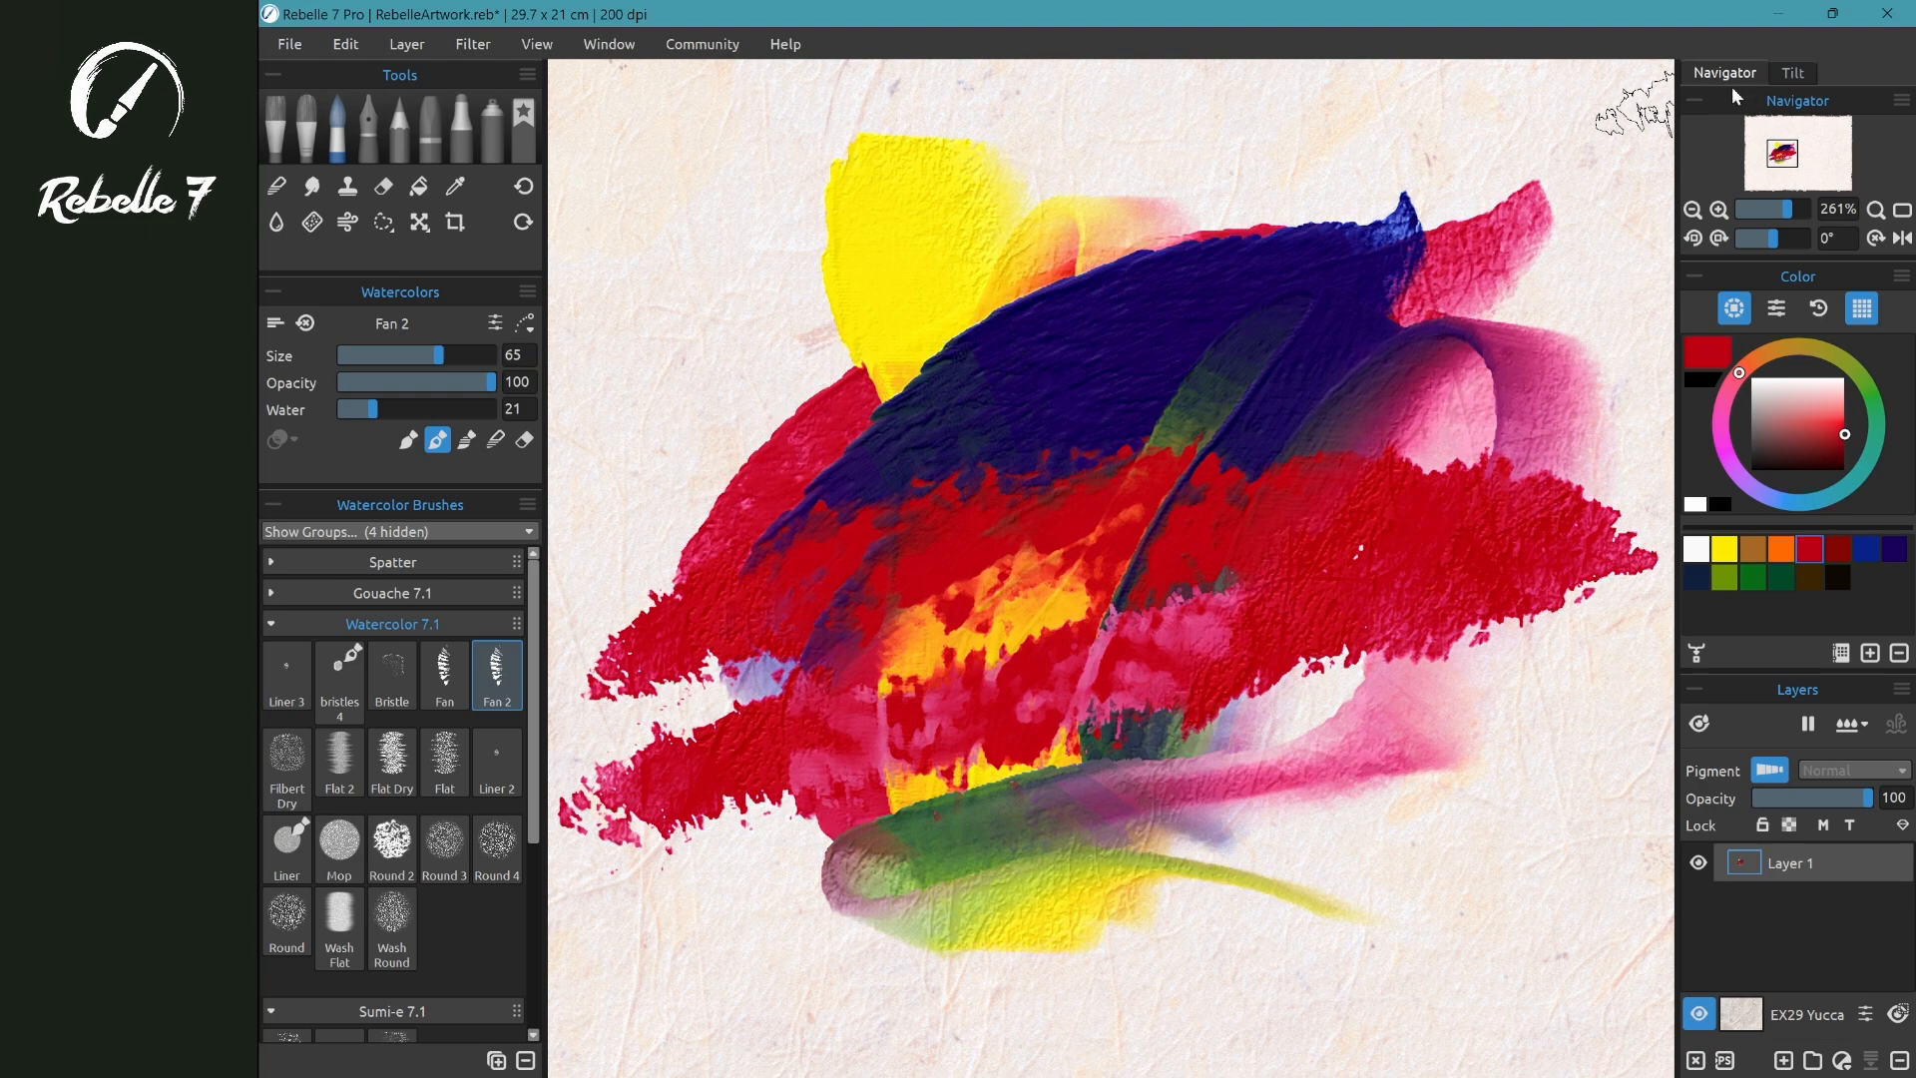
- Fit the whole canvas in view and try out the view's rotation, rotation reset and mirroring
{"action": "left_click", "coordinate": [1903, 212]}
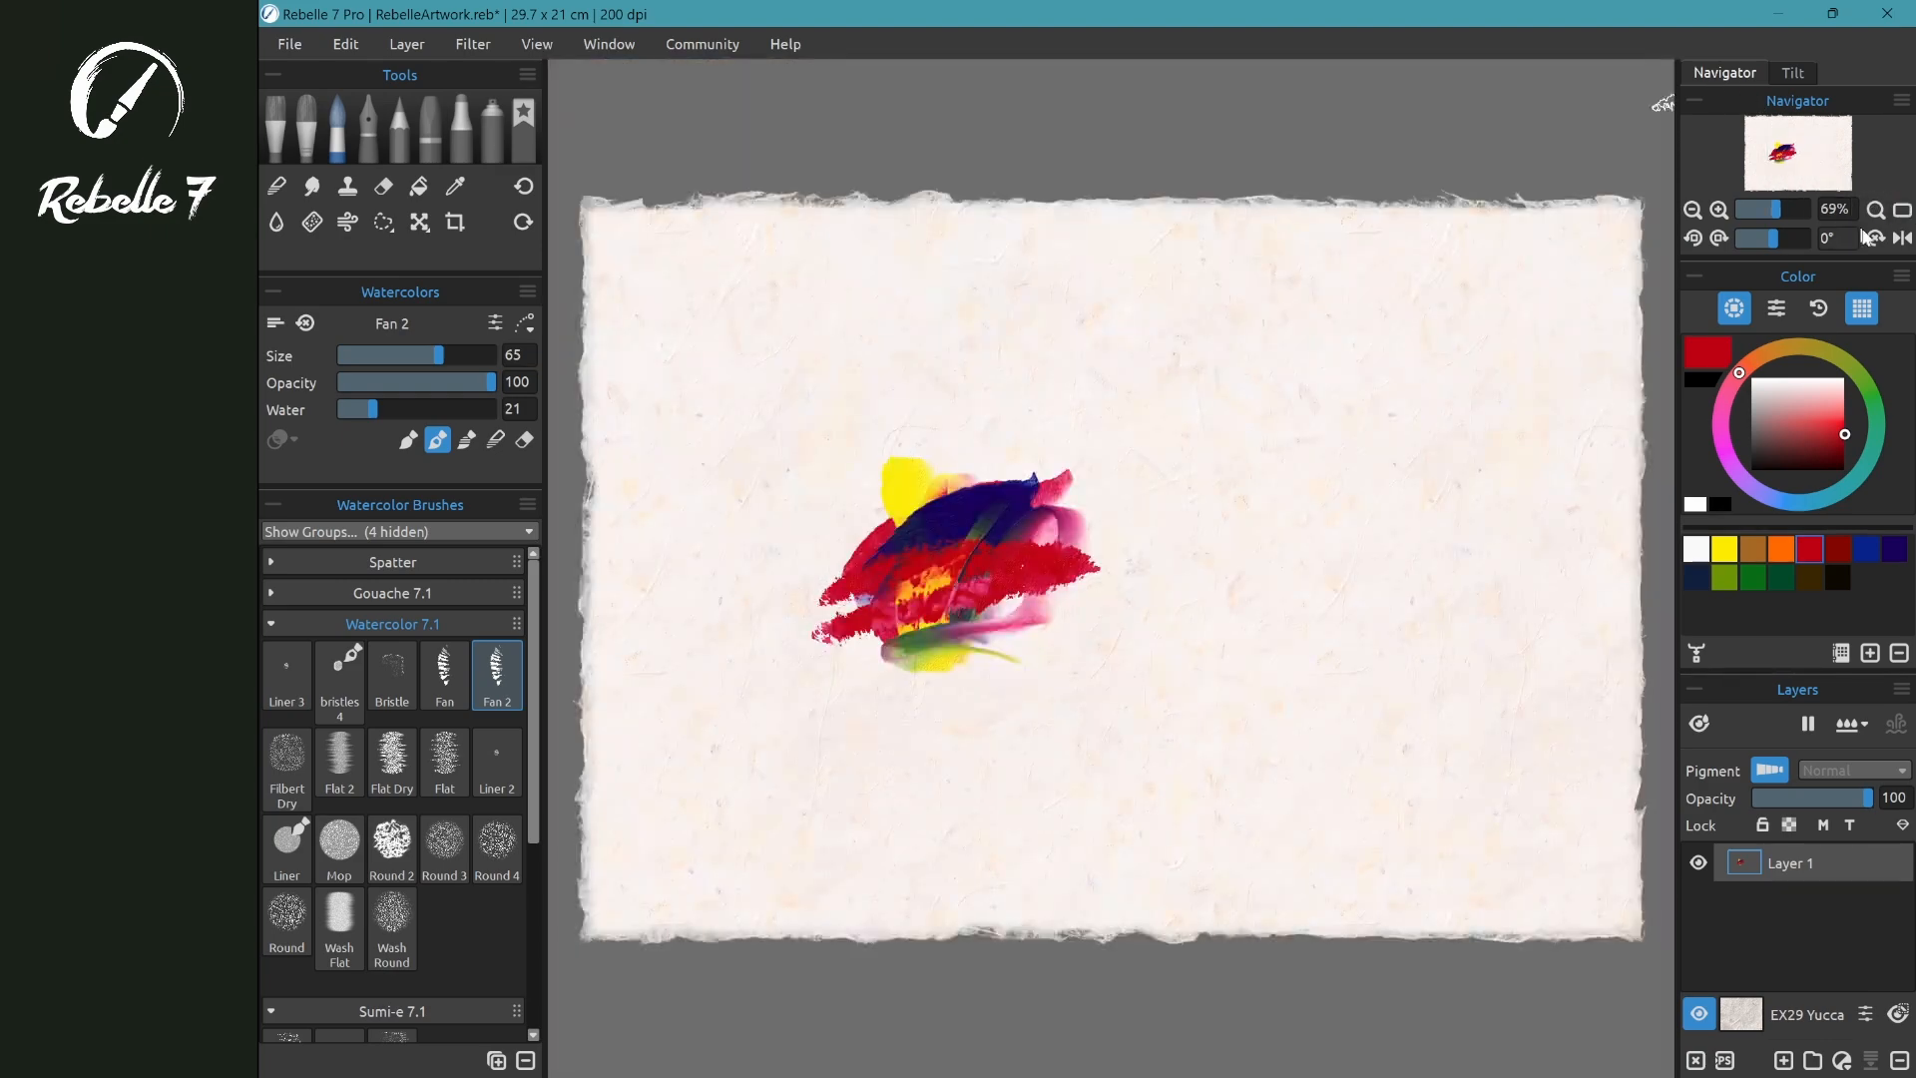
{"action": "left_click_drag", "start_coordinate": [1778, 244], "coordinate": [1792, 244]}
{"action": "left_click", "coordinate": [1877, 240]}
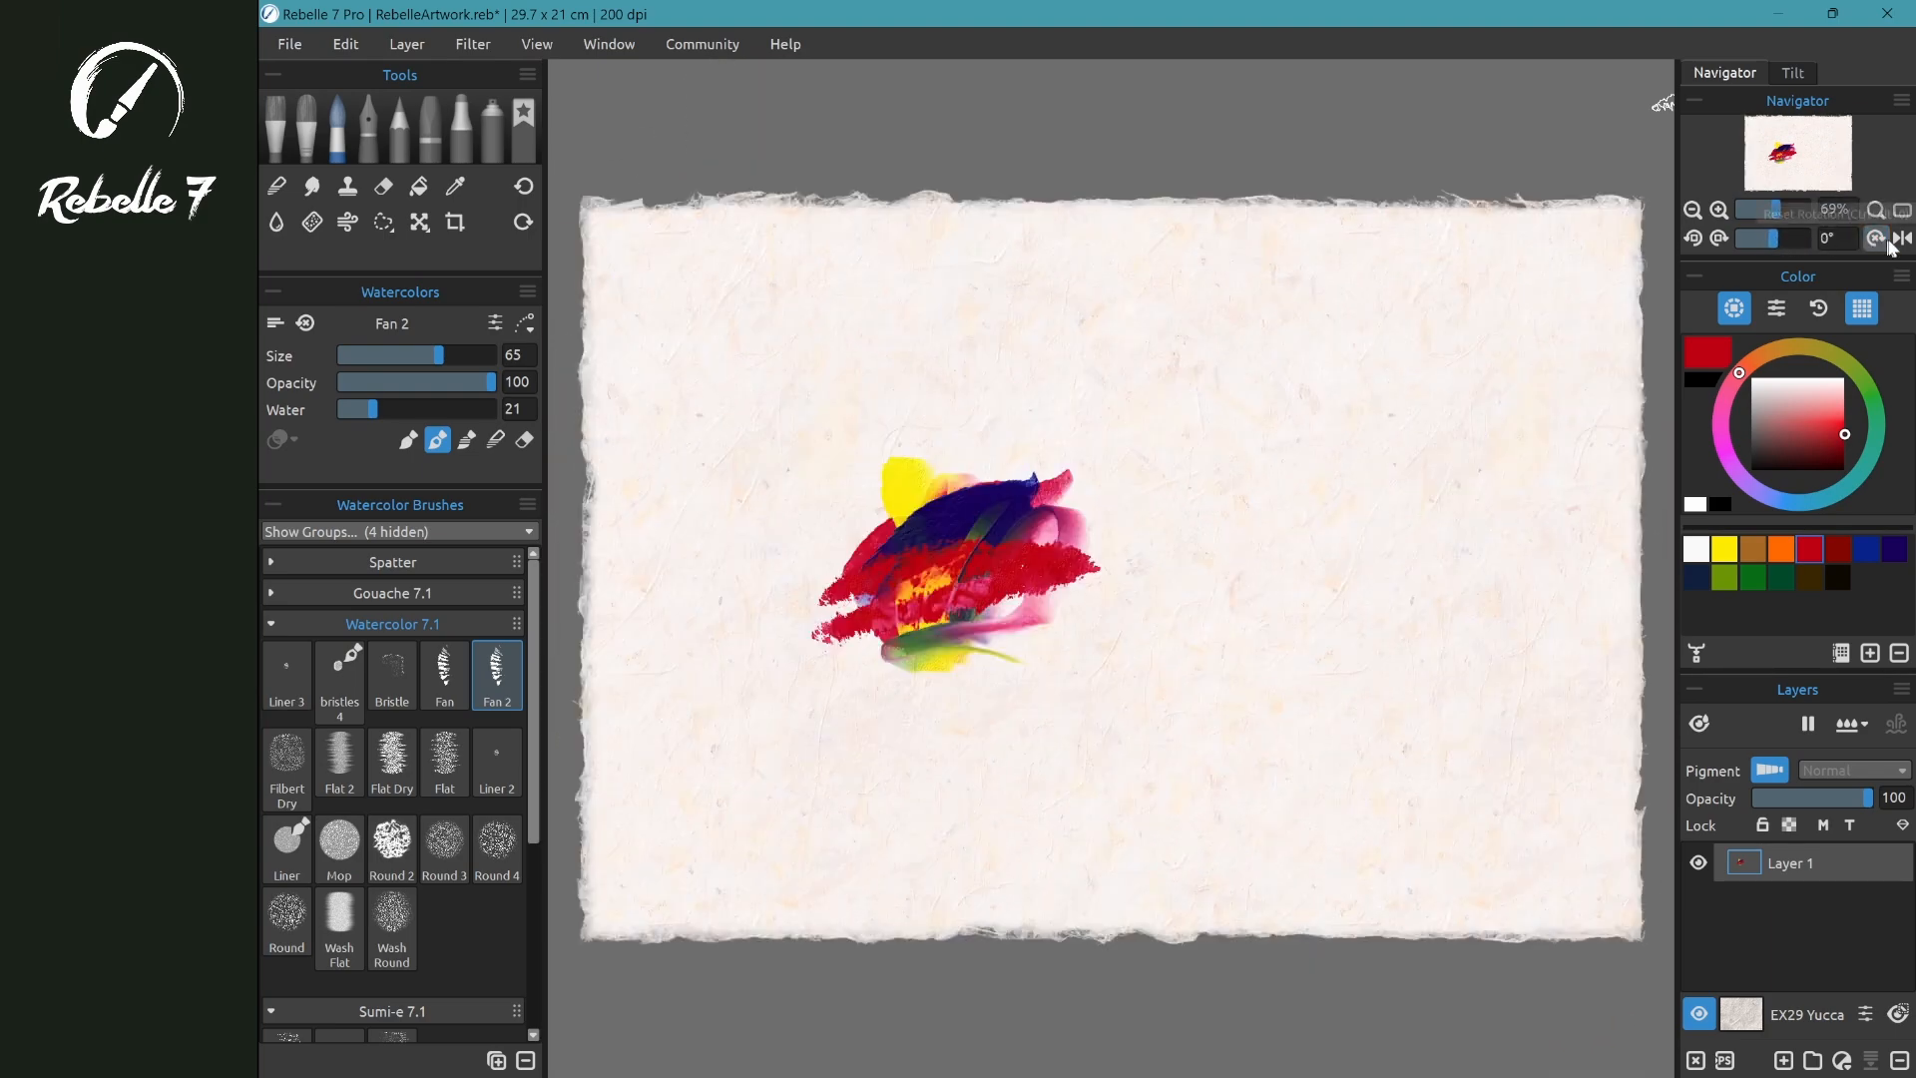
{"action": "left_click", "coordinate": [1904, 239]}
{"action": "left_click", "coordinate": [1903, 239]}
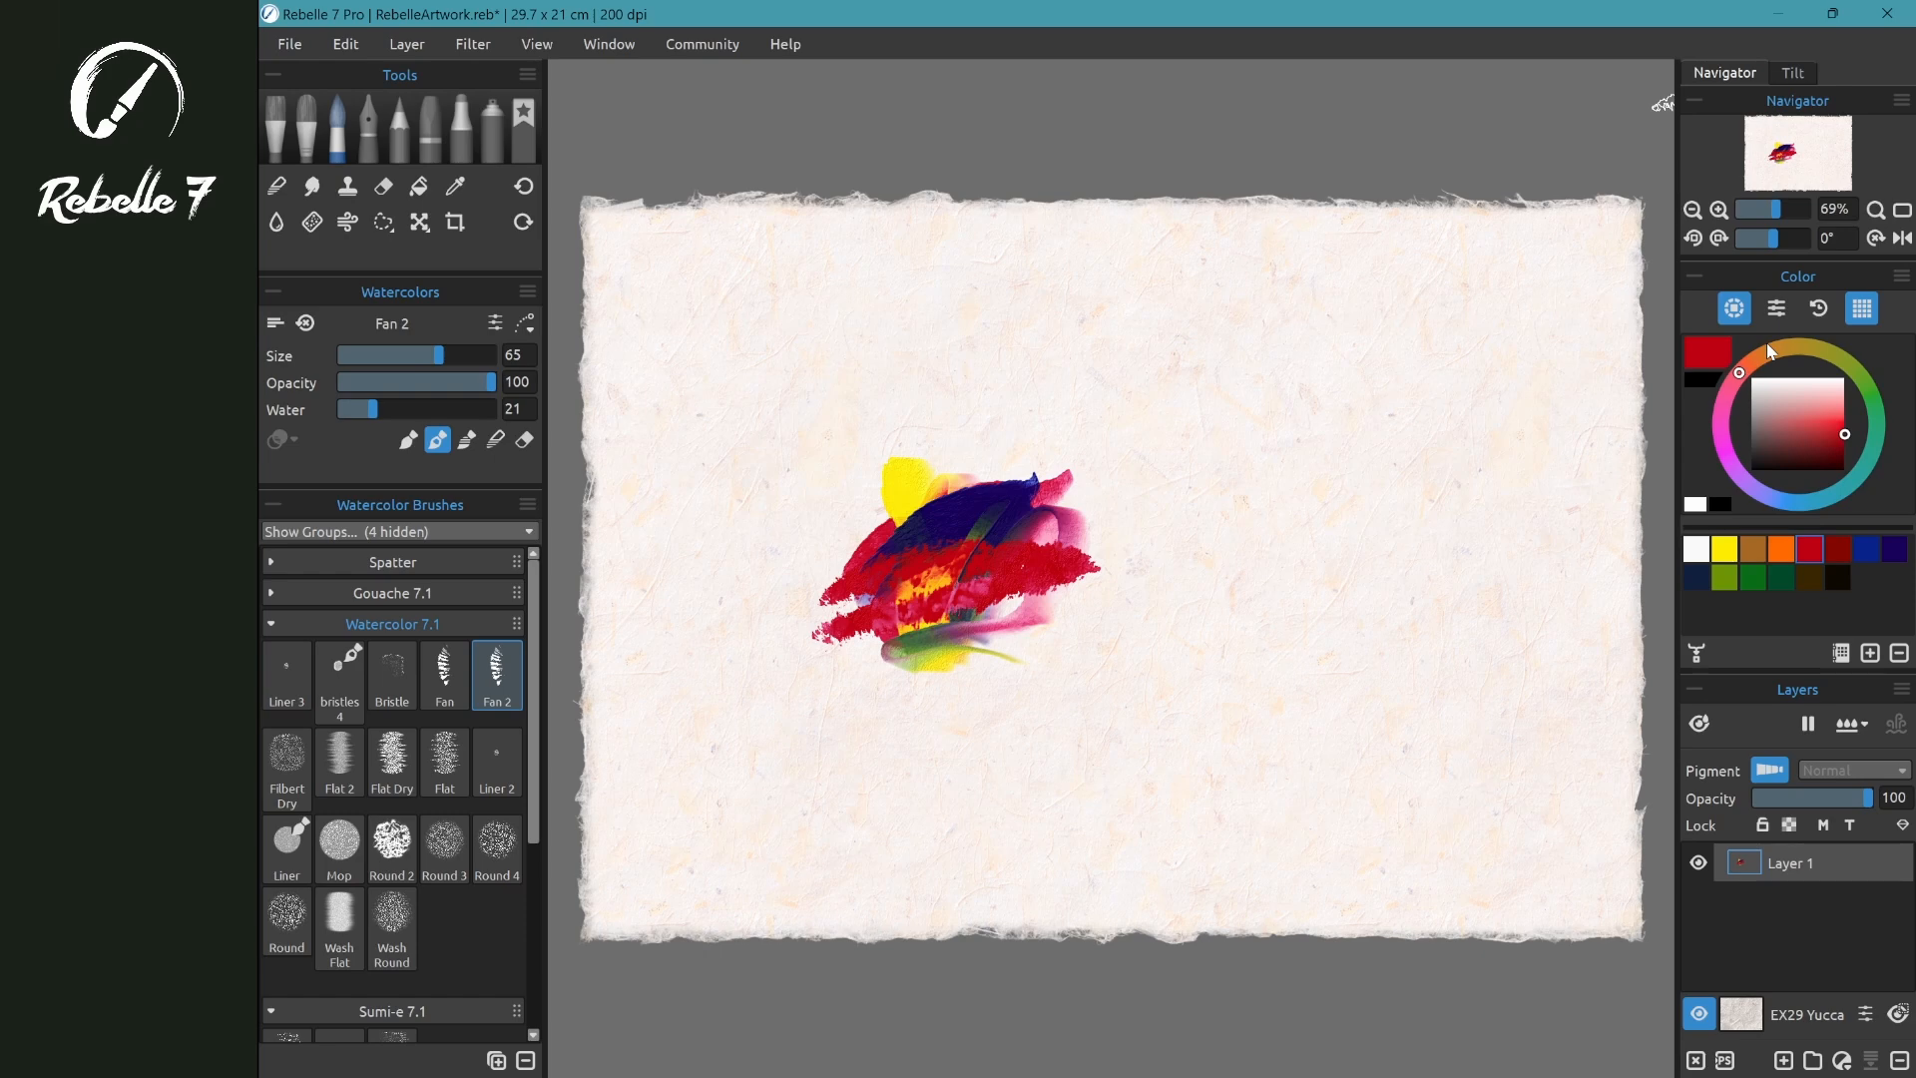
- Toggle the color wheel, sliders, history and color set, ending with only the color set displayed with color names
{"action": "left_click", "coordinate": [1776, 309]}
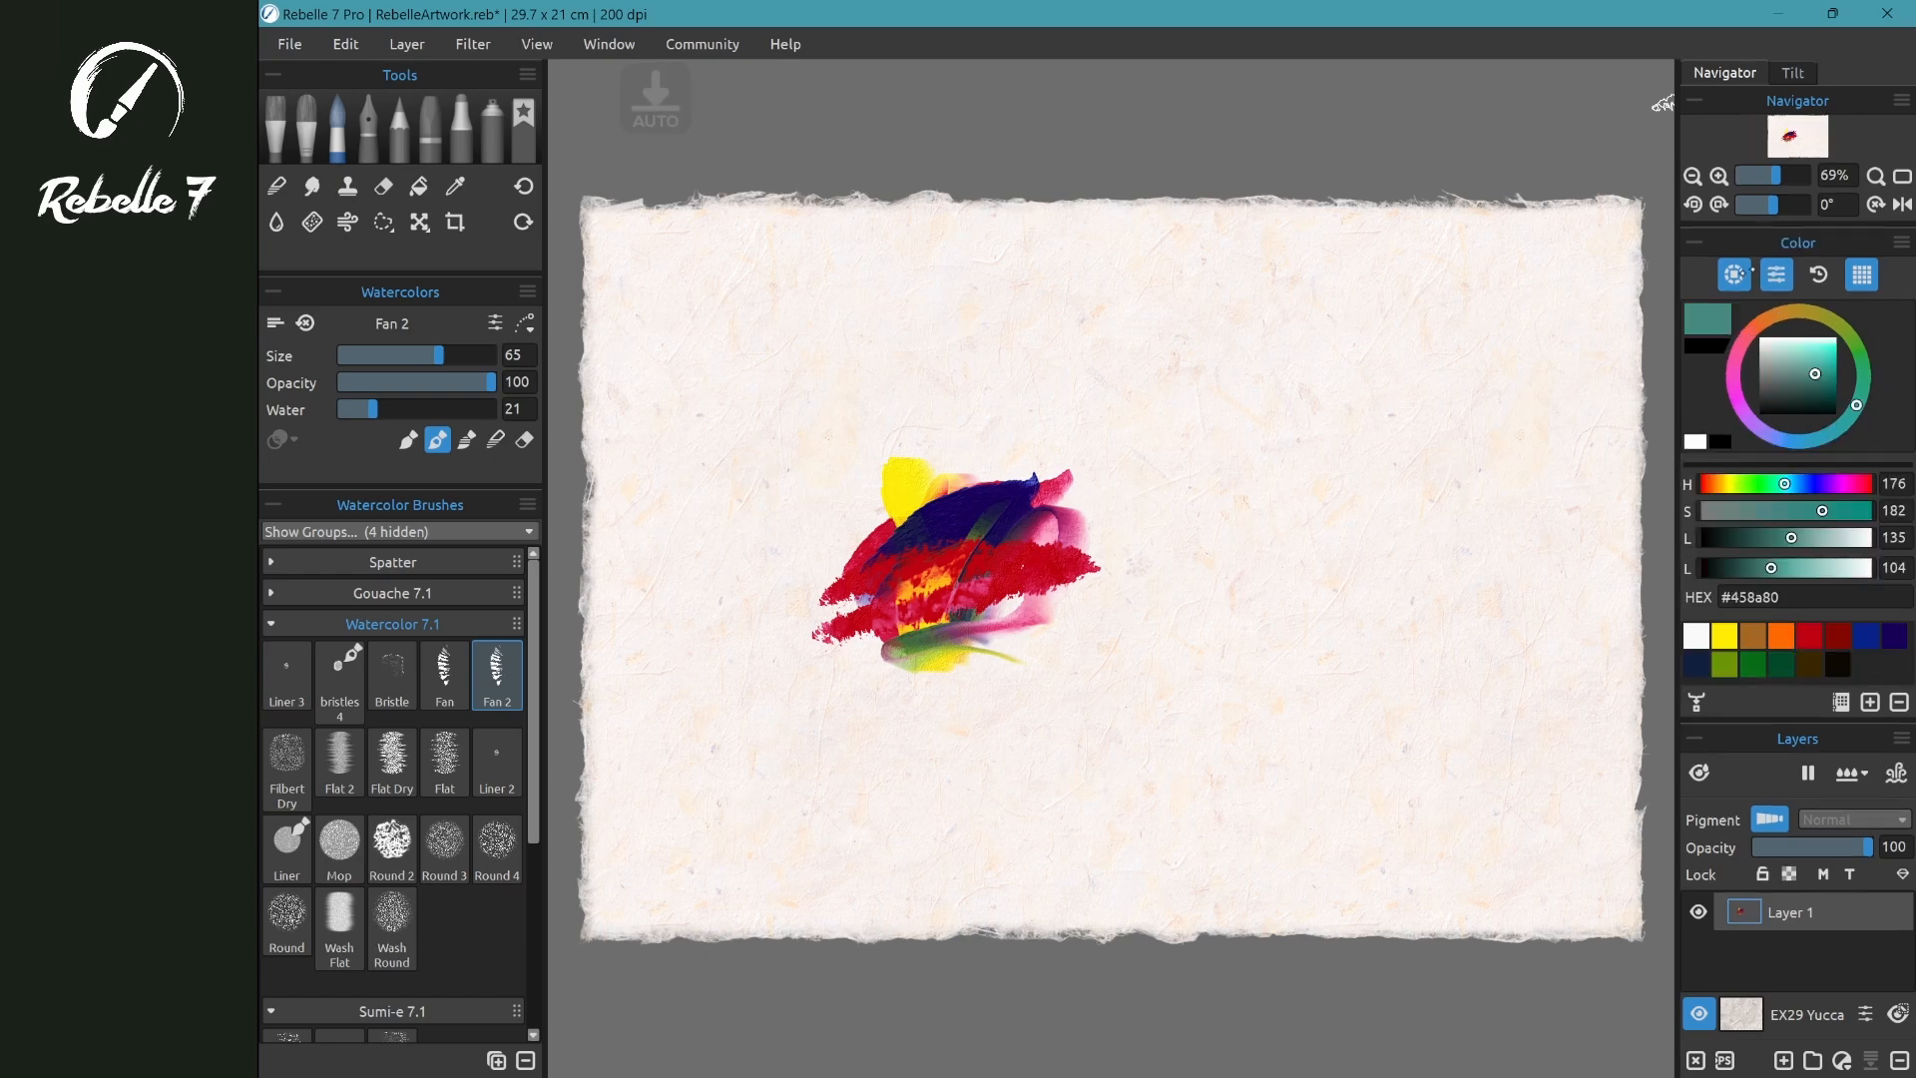
{"action": "left_click", "coordinate": [1734, 275]}
{"action": "left_click", "coordinate": [1777, 274]}
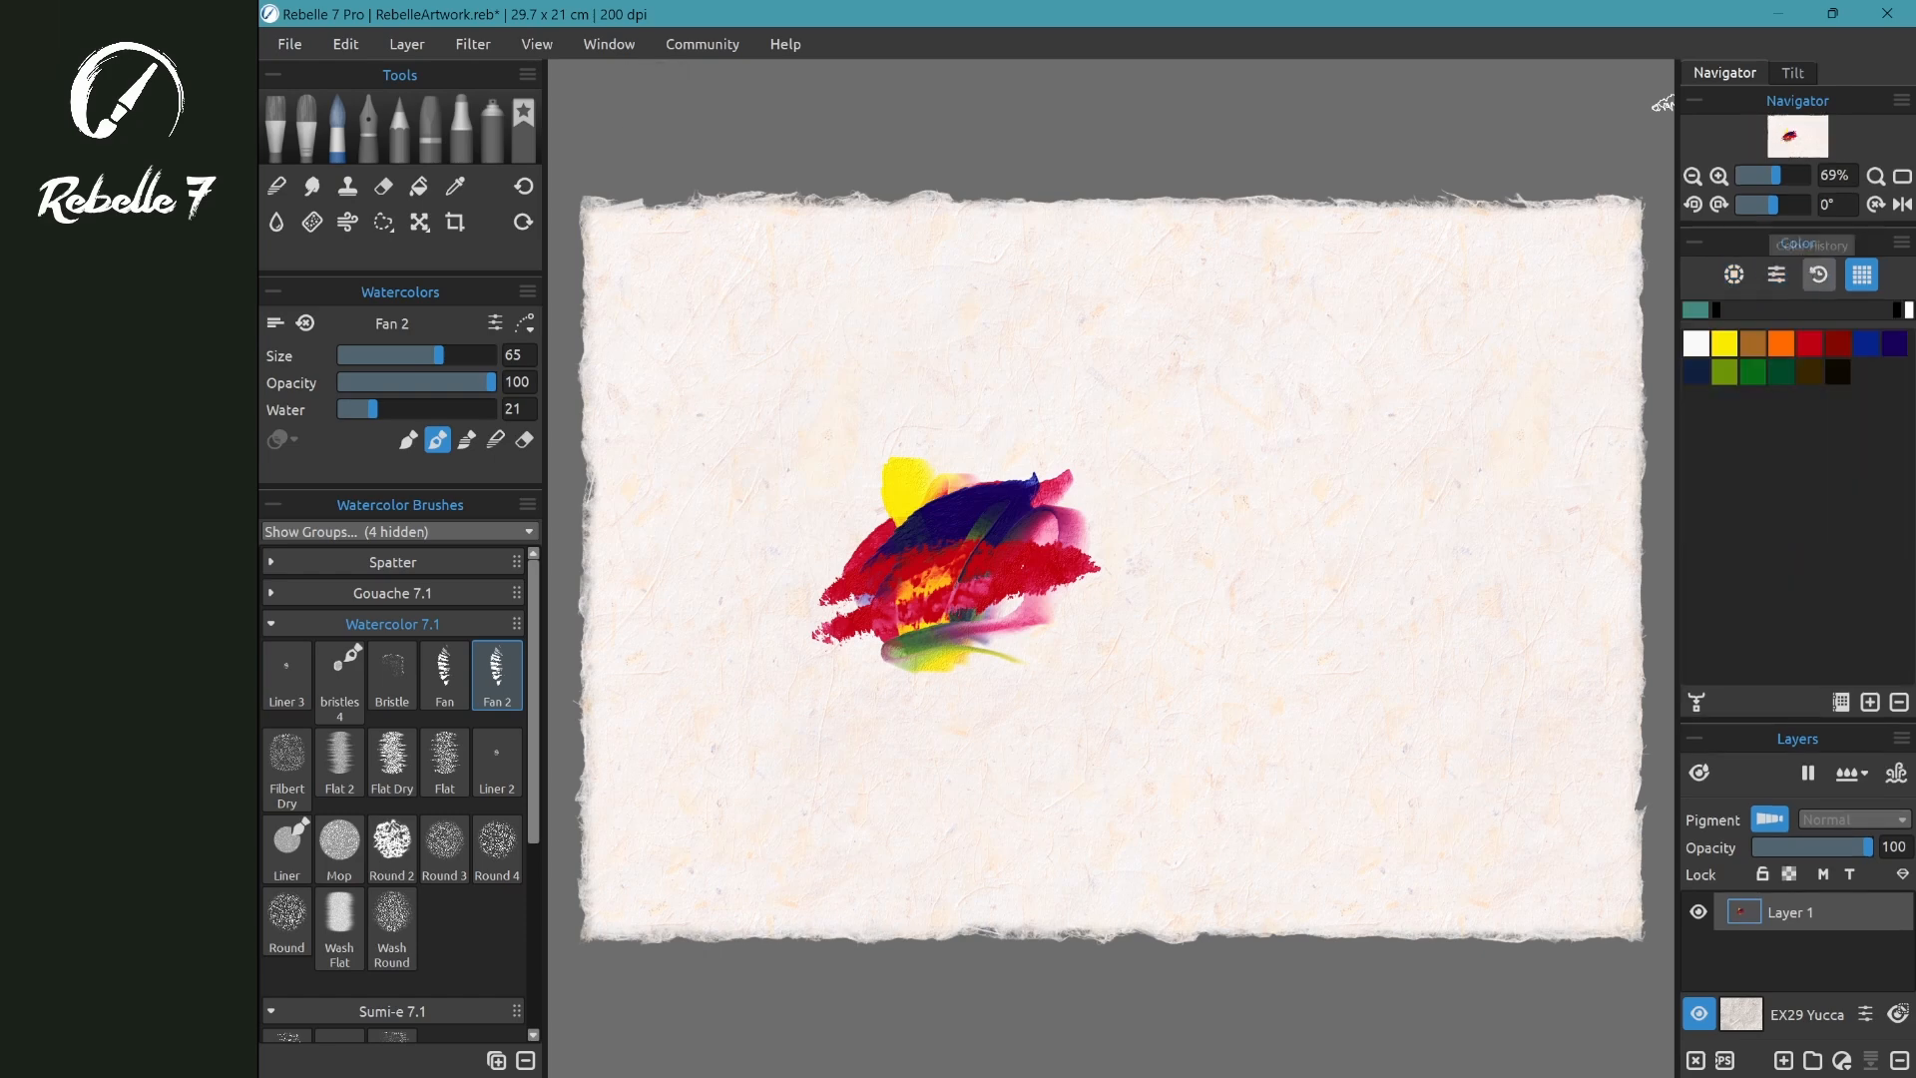
{"action": "left_click", "coordinate": [1819, 274]}
{"action": "left_click", "coordinate": [1863, 274]}
{"action": "left_click", "coordinate": [1777, 275]}
{"action": "left_click", "coordinate": [1734, 274]}
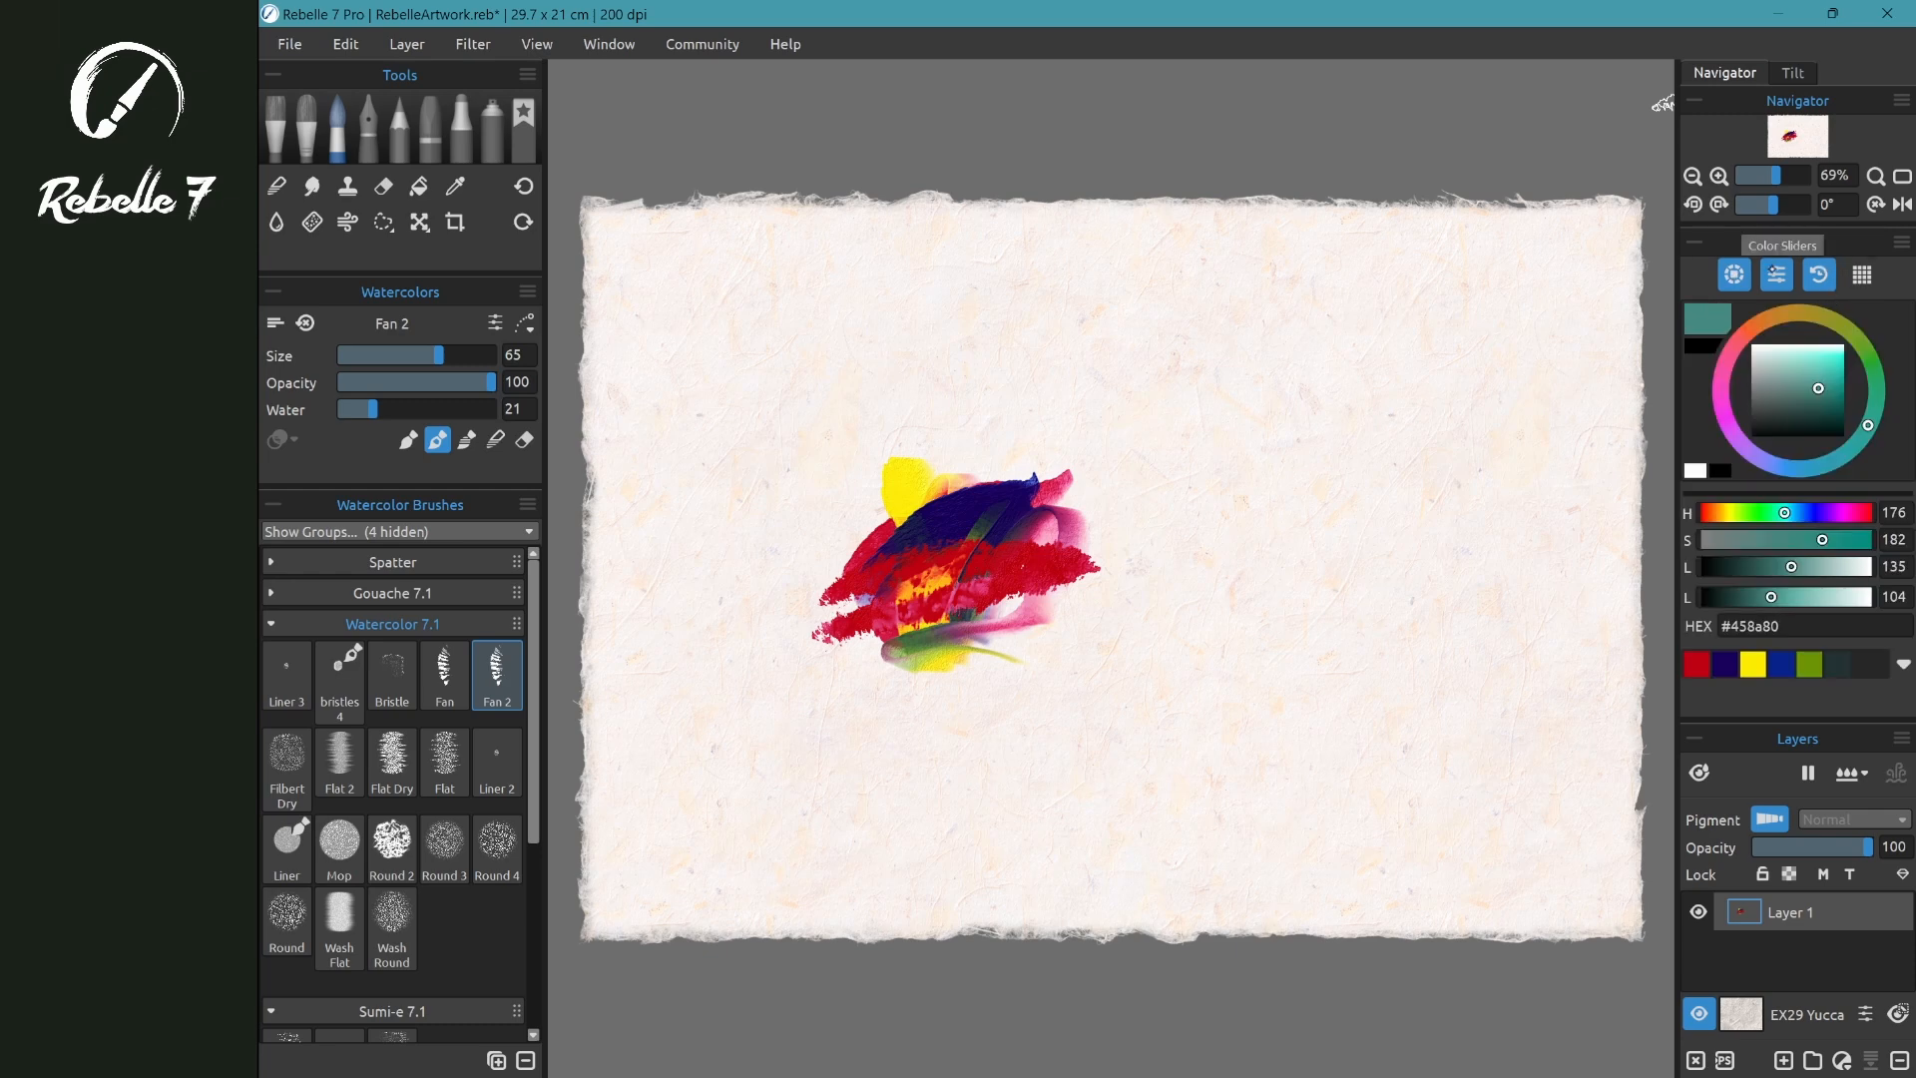
{"action": "left_click", "coordinate": [1776, 274]}
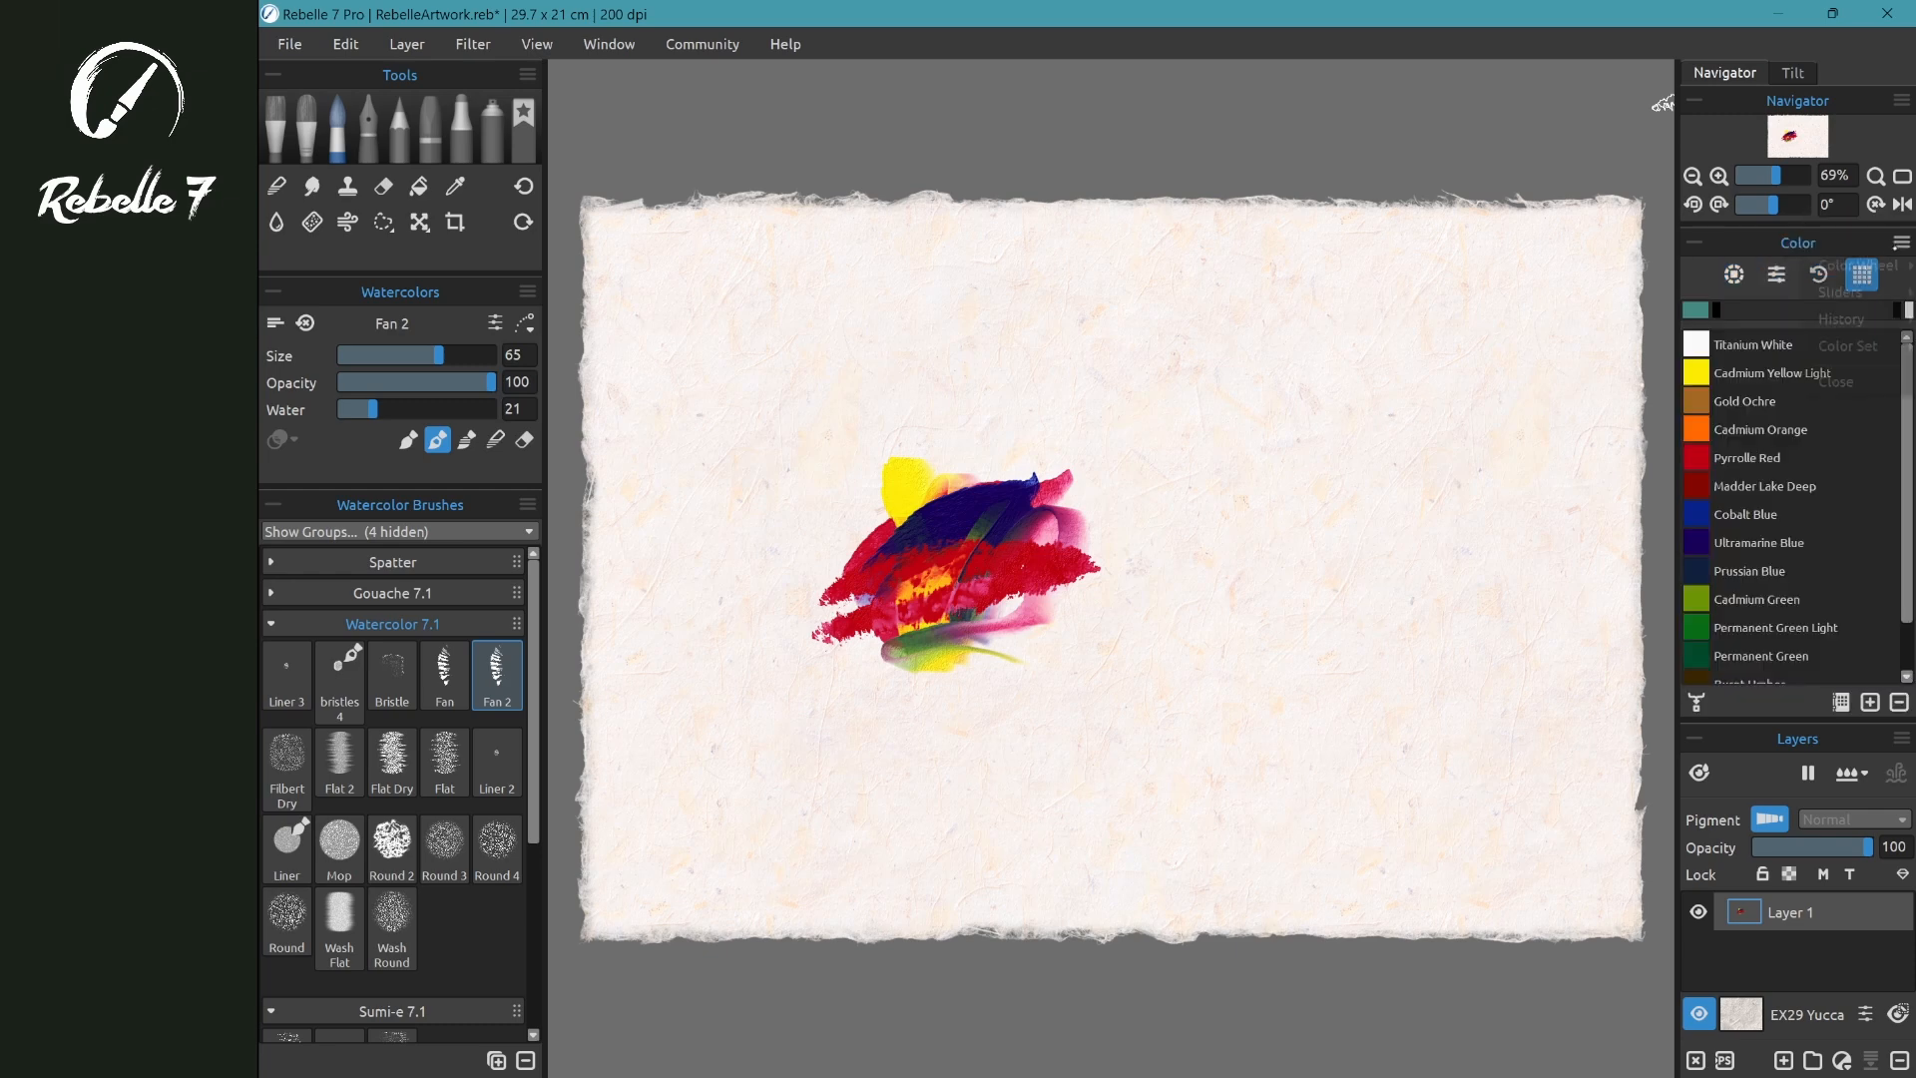
- Look through the display options for the color set
{"action": "left_click", "coordinate": [1902, 243]}
{"action": "mouse_move", "coordinate": [1848, 346]}
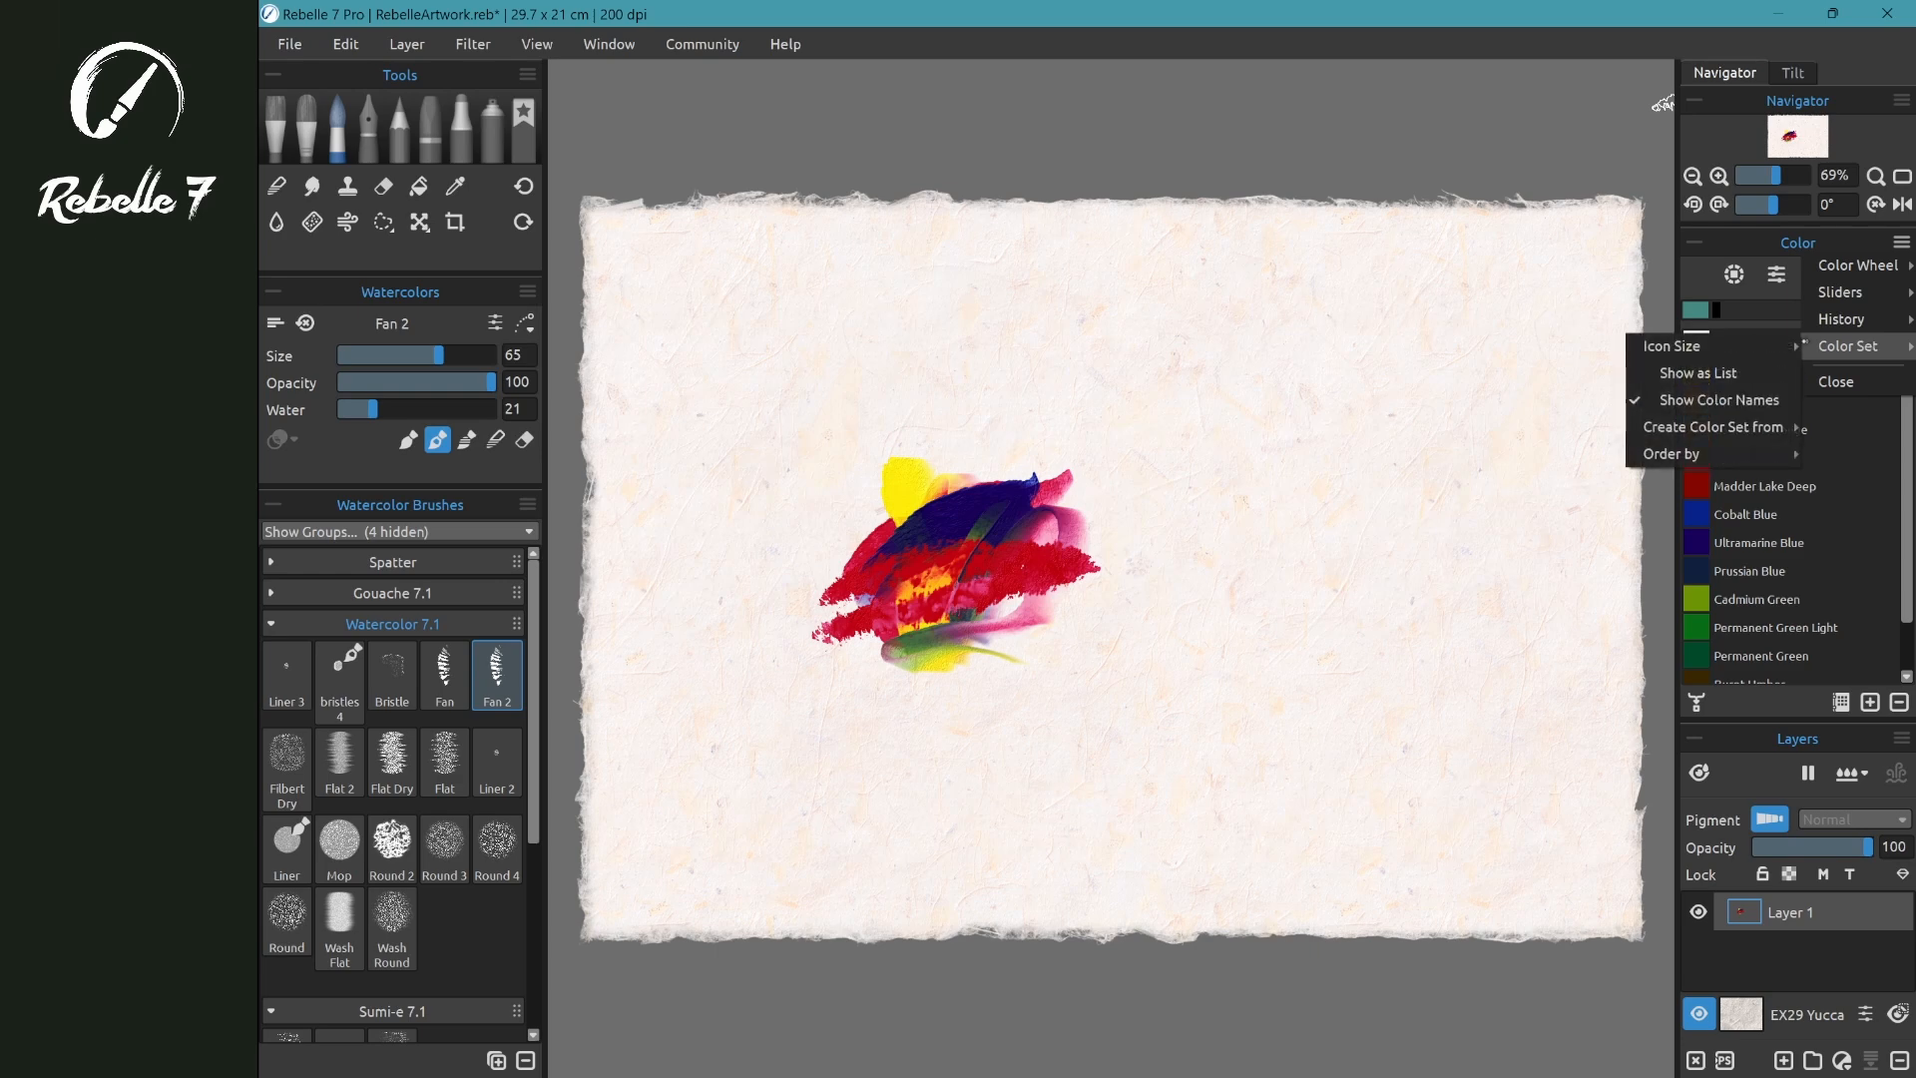
{"action": "left_click", "coordinate": [1867, 242]}
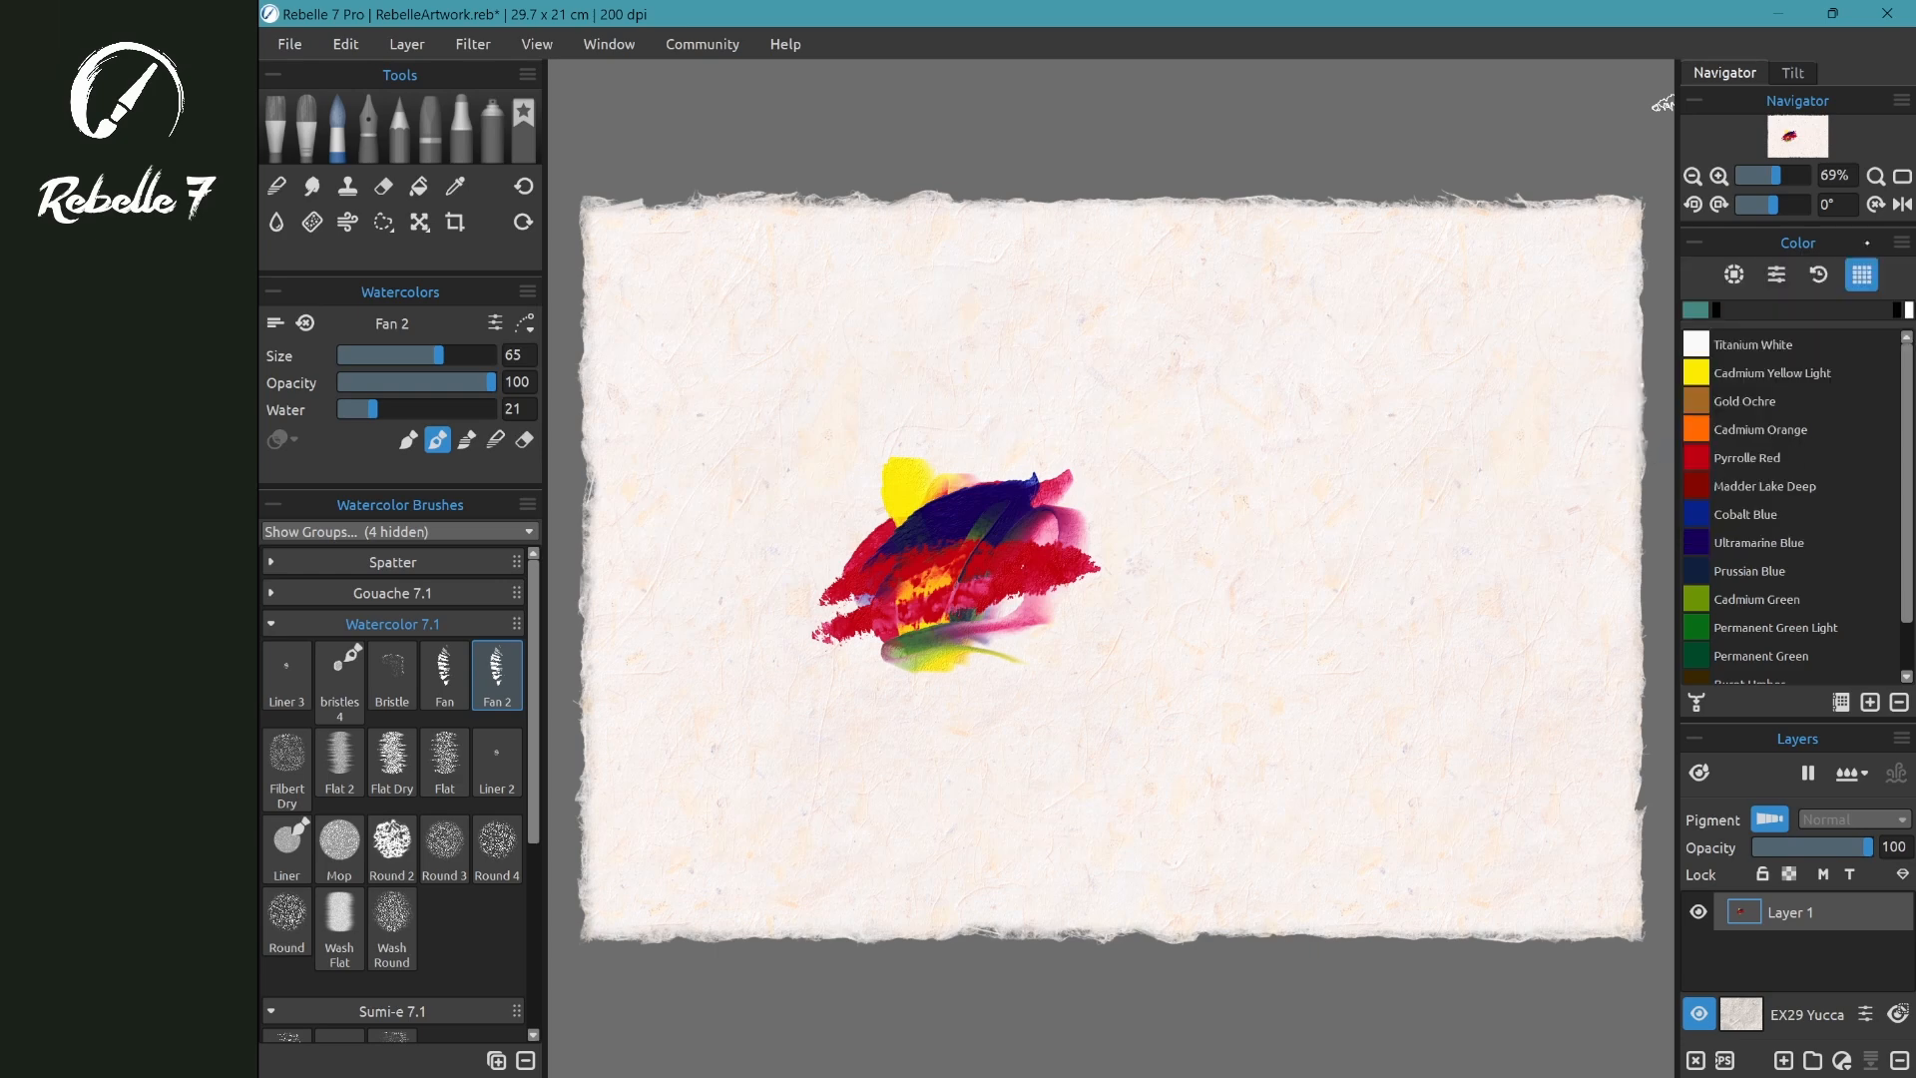
- Paint adjacent diagonal Fan 2 strokes in Cadmium Yellow Light, Gold Ochre, Pyrrolle Red and Cobalt Blue beside the earlier paint
{"action": "left_click", "coordinate": [1743, 373]}
{"action": "mouse_move", "coordinate": [1070, 441]}
{"action": "left_mouse_down"}
{"action": "mouse_move", "coordinate": [1208, 379]}
{"action": "mouse_move", "coordinate": [1169, 553]}
{"action": "mouse_move", "coordinate": [1147, 534]}
{"action": "mouse_move", "coordinate": [1267, 439]}
{"action": "mouse_move", "coordinate": [1153, 549]}
{"action": "left_mouse_up"}
{"action": "left_click", "coordinate": [1742, 400]}
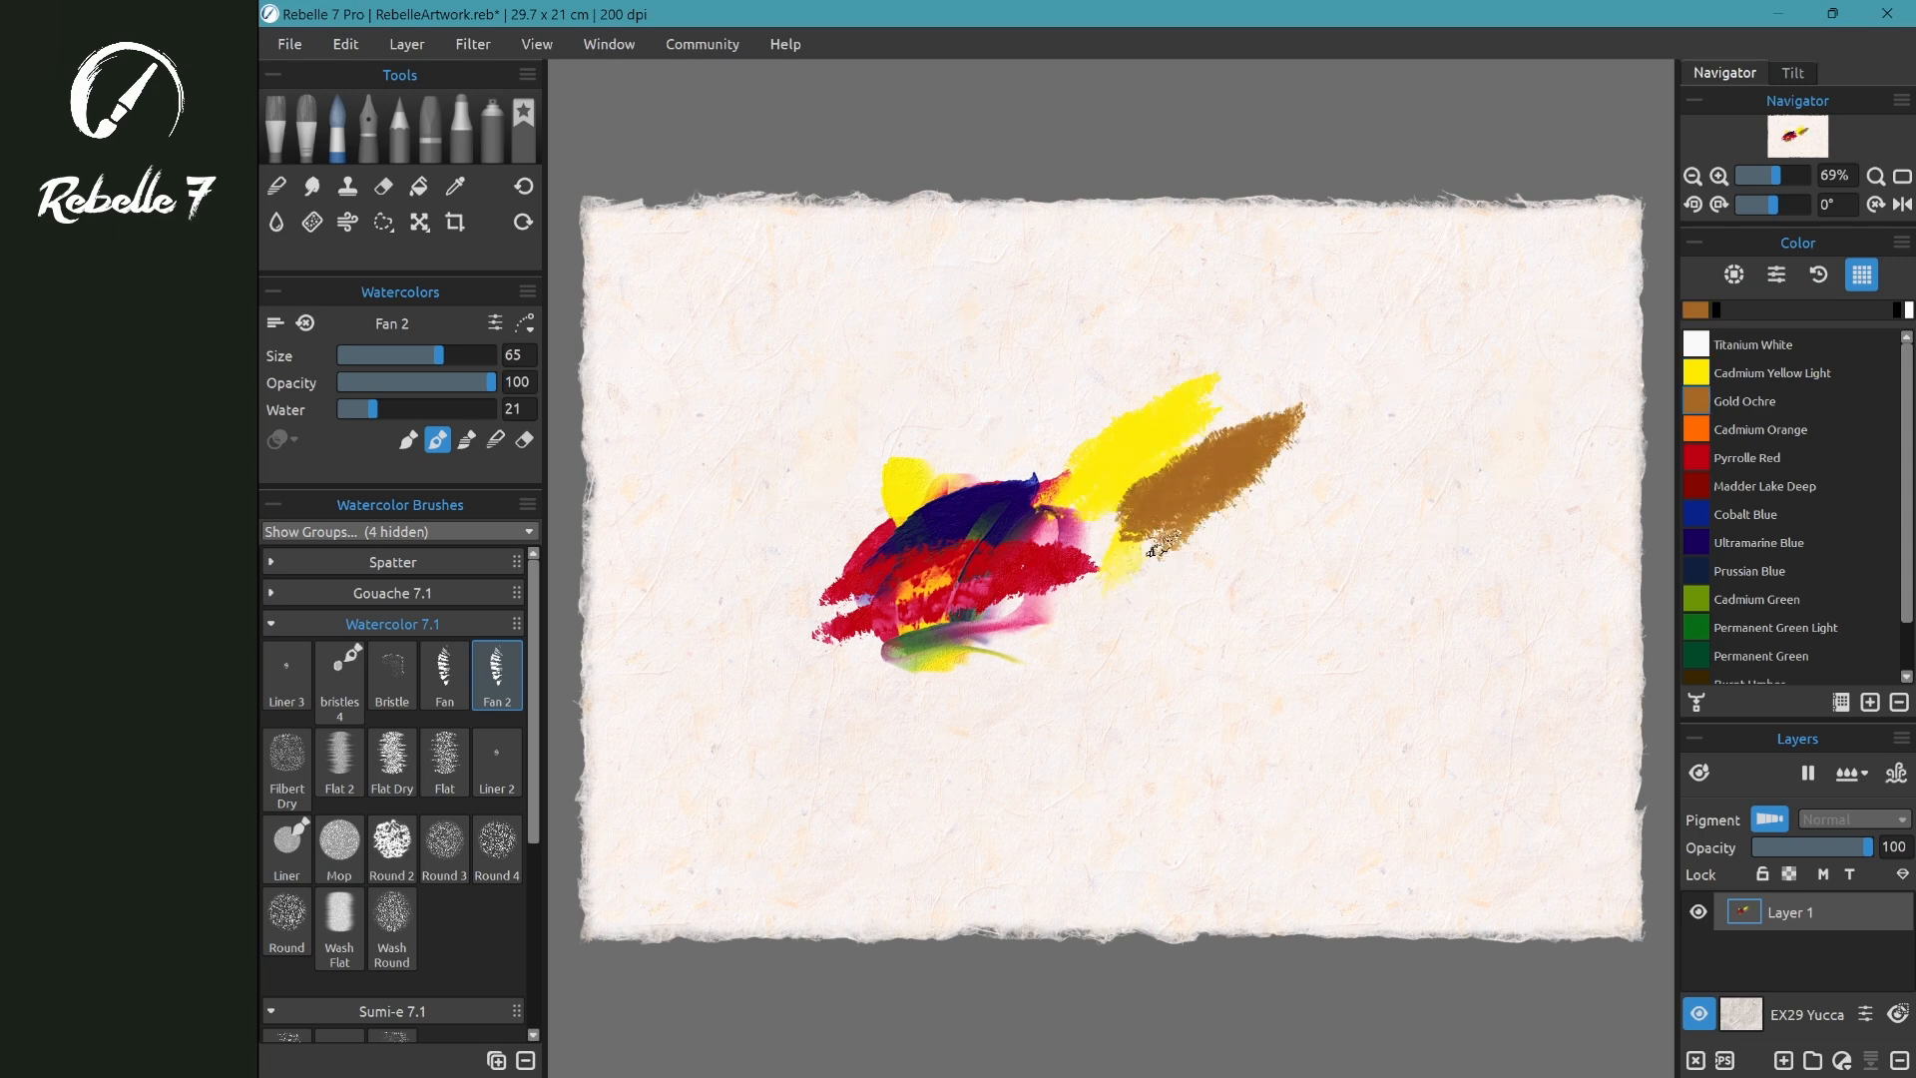
{"action": "left_click", "coordinate": [1696, 457]}
{"action": "mouse_move", "coordinate": [1242, 487]}
{"action": "left_mouse_down"}
{"action": "mouse_move", "coordinate": [1317, 444]}
{"action": "mouse_move", "coordinate": [1176, 573]}
{"action": "left_mouse_up"}
{"action": "left_click", "coordinate": [1697, 514]}
{"action": "mouse_move", "coordinate": [1263, 521]}
{"action": "left_mouse_down"}
{"action": "mouse_move", "coordinate": [1193, 558]}
{"action": "mouse_move", "coordinate": [1219, 599]}
{"action": "left_mouse_up"}
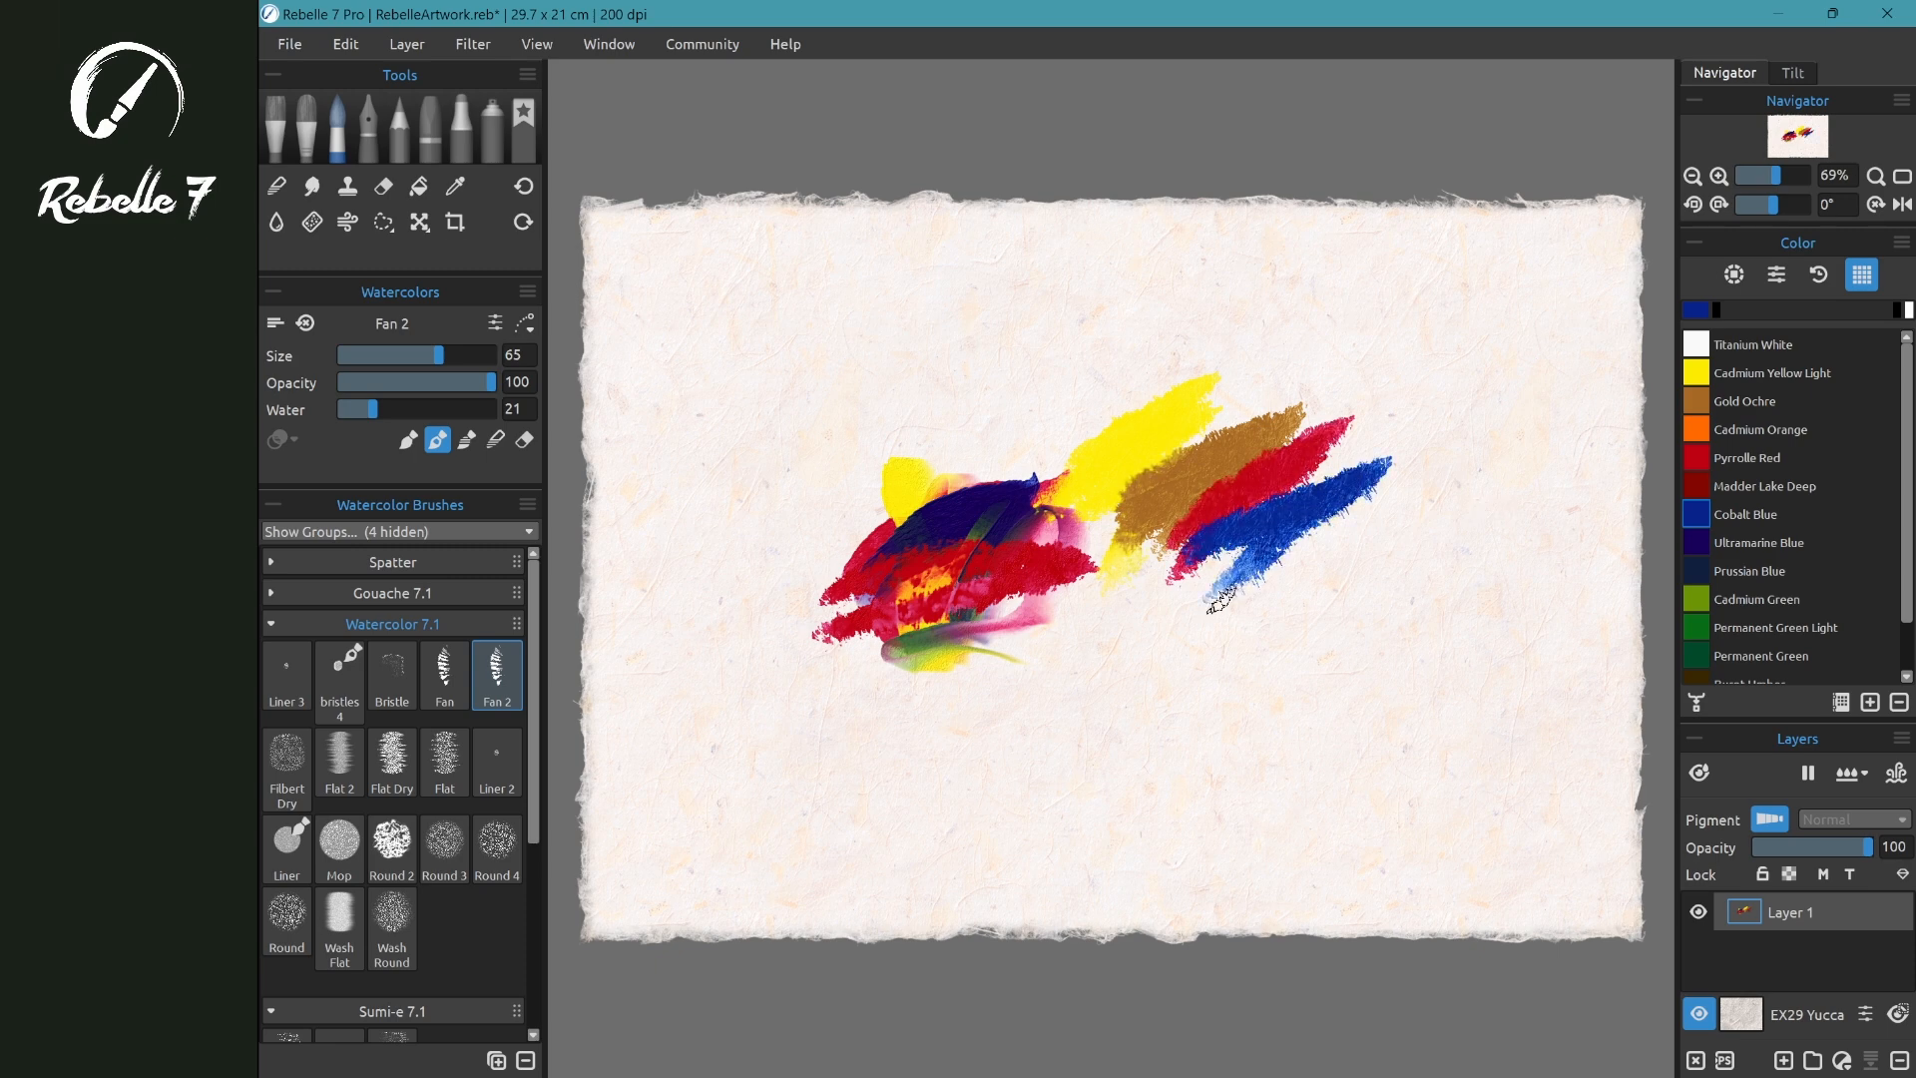
- Blend the blue, red, ochre and yellow watercolor strokes into one another with the brush in Blend mode
{"action": "key", "text": "n"}
{"action": "mouse_move", "coordinate": [1290, 520]}
{"action": "left_mouse_down"}
{"action": "mouse_move", "coordinate": [1227, 519]}
{"action": "mouse_move", "coordinate": [1227, 489]}
{"action": "mouse_move", "coordinate": [1108, 454]}
{"action": "mouse_move", "coordinate": [1155, 457]}
{"action": "mouse_move", "coordinate": [1178, 509]}
{"action": "mouse_move", "coordinate": [1278, 467]}
{"action": "mouse_move", "coordinate": [1226, 516]}
{"action": "mouse_move", "coordinate": [1305, 489]}
{"action": "mouse_move", "coordinate": [1322, 457]}
{"action": "mouse_move", "coordinate": [1372, 464]}
{"action": "left_mouse_up"}
{"action": "mouse_move", "coordinate": [1210, 417]}
{"action": "left_mouse_down"}
{"action": "mouse_move", "coordinate": [1193, 430]}
{"action": "mouse_move", "coordinate": [1263, 435]}
{"action": "mouse_move", "coordinate": [1133, 473]}
{"action": "left_mouse_up"}
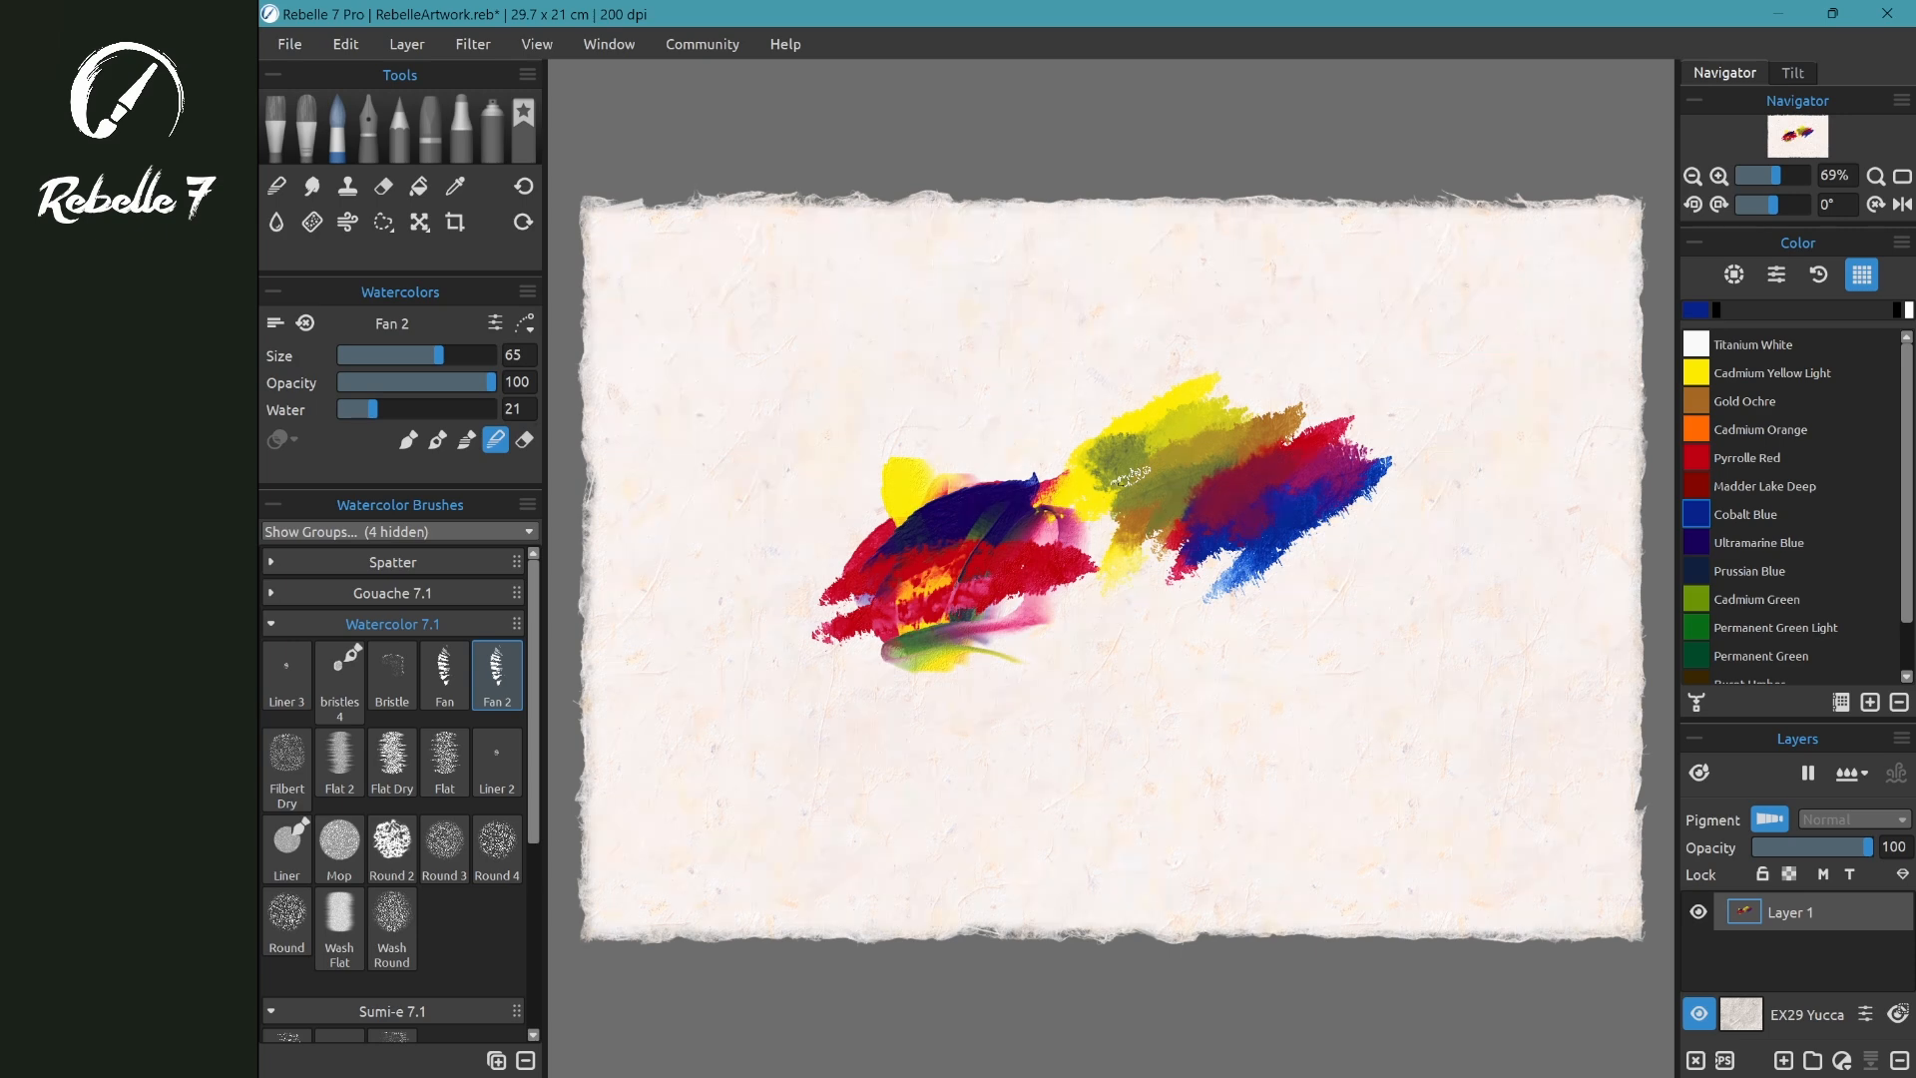
- Change the canvas texture to WK03 Washi Kozo from the Washi Kozo group
{"action": "left_click", "coordinate": [1741, 1014]}
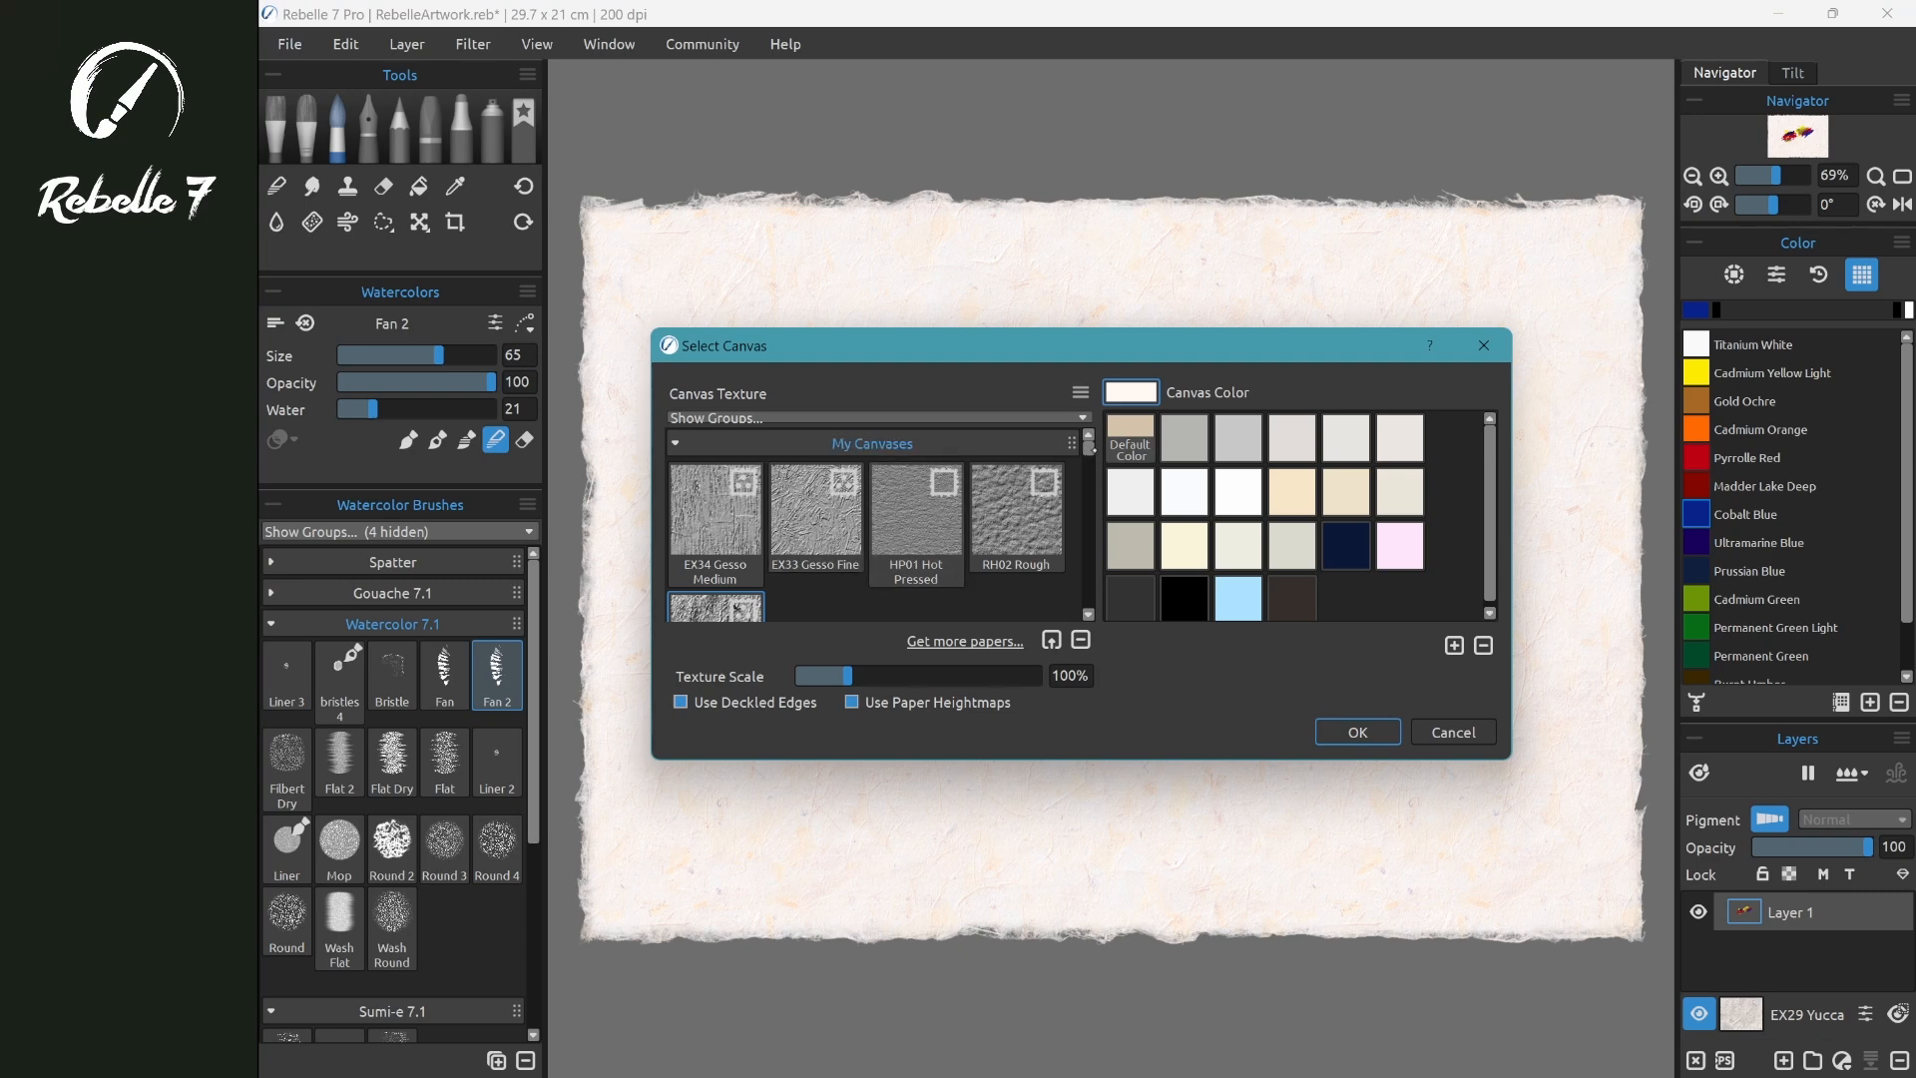
{"action": "left_click_drag", "start_coordinate": [1087, 448], "coordinate": [1088, 469]}
{"action": "left_click_drag", "start_coordinate": [1018, 333], "coordinate": [1019, 651]}
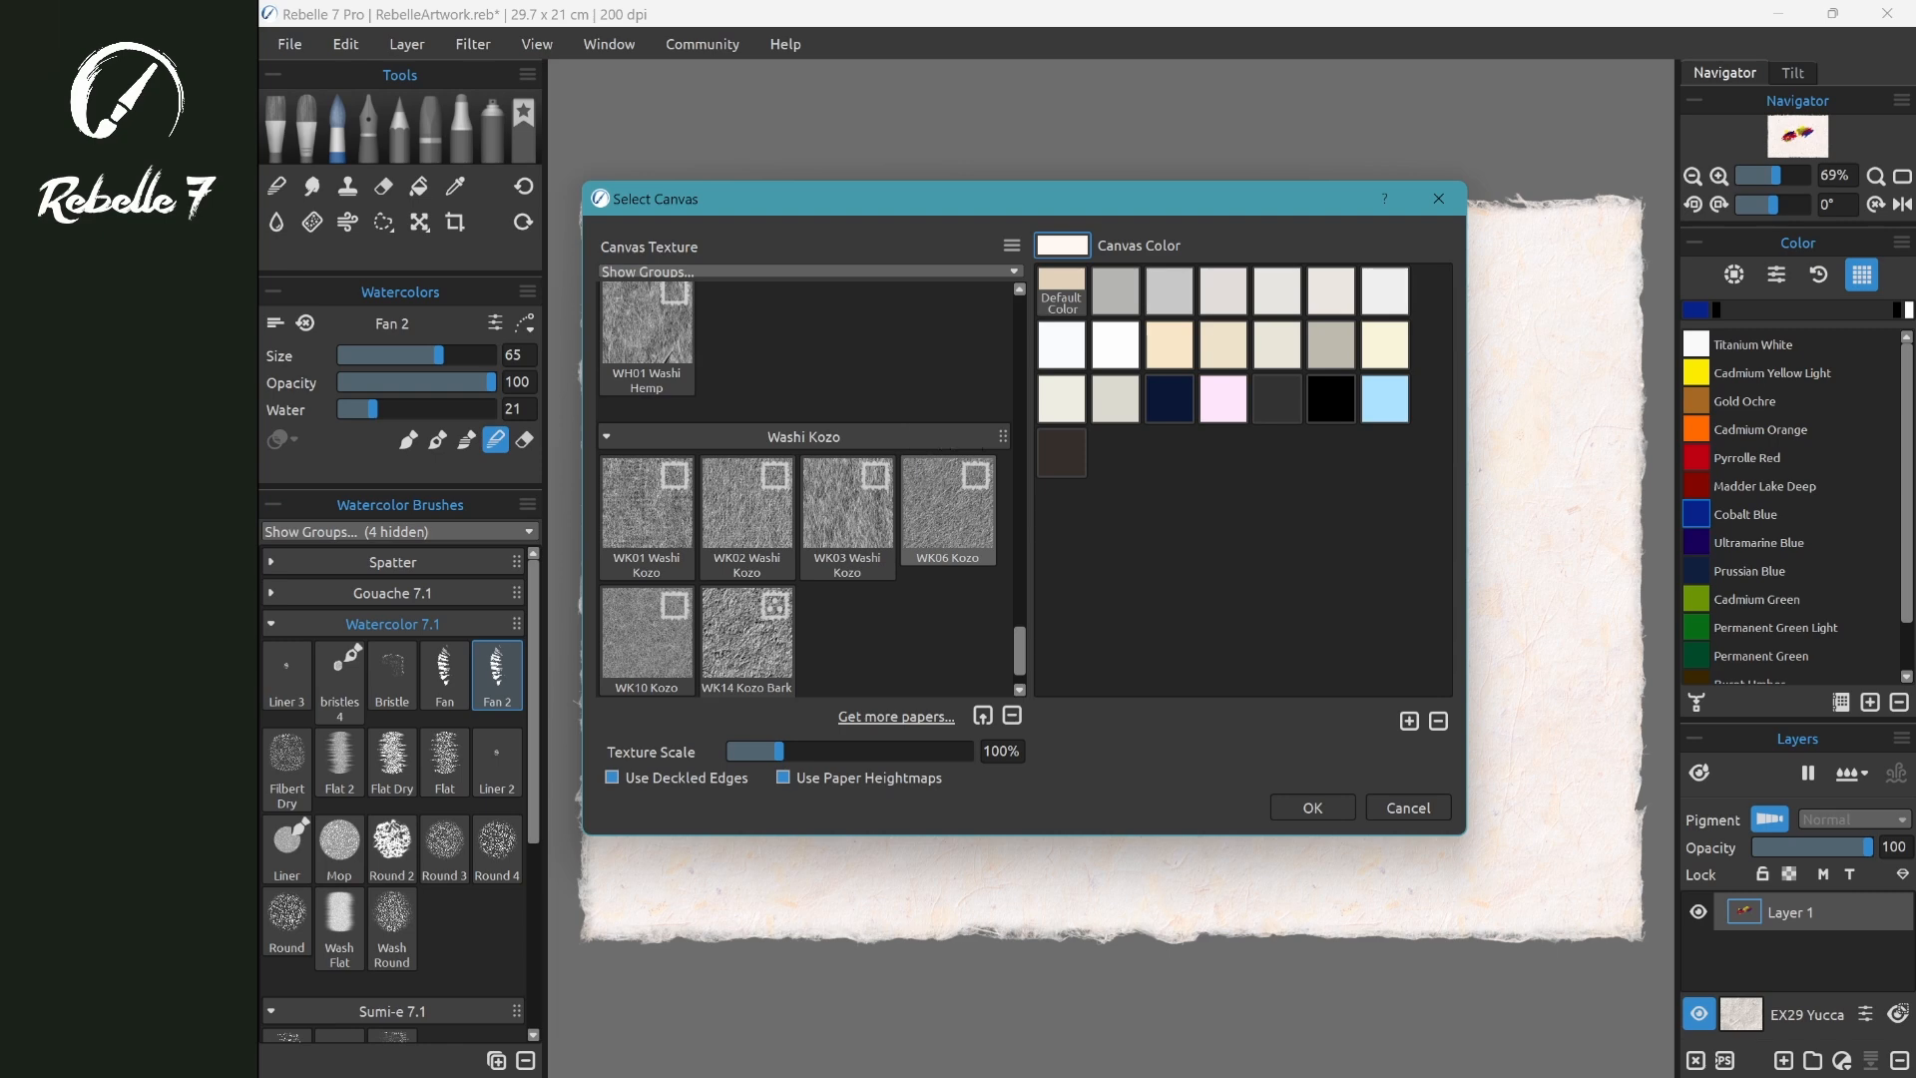
{"action": "left_click", "coordinate": [848, 502]}
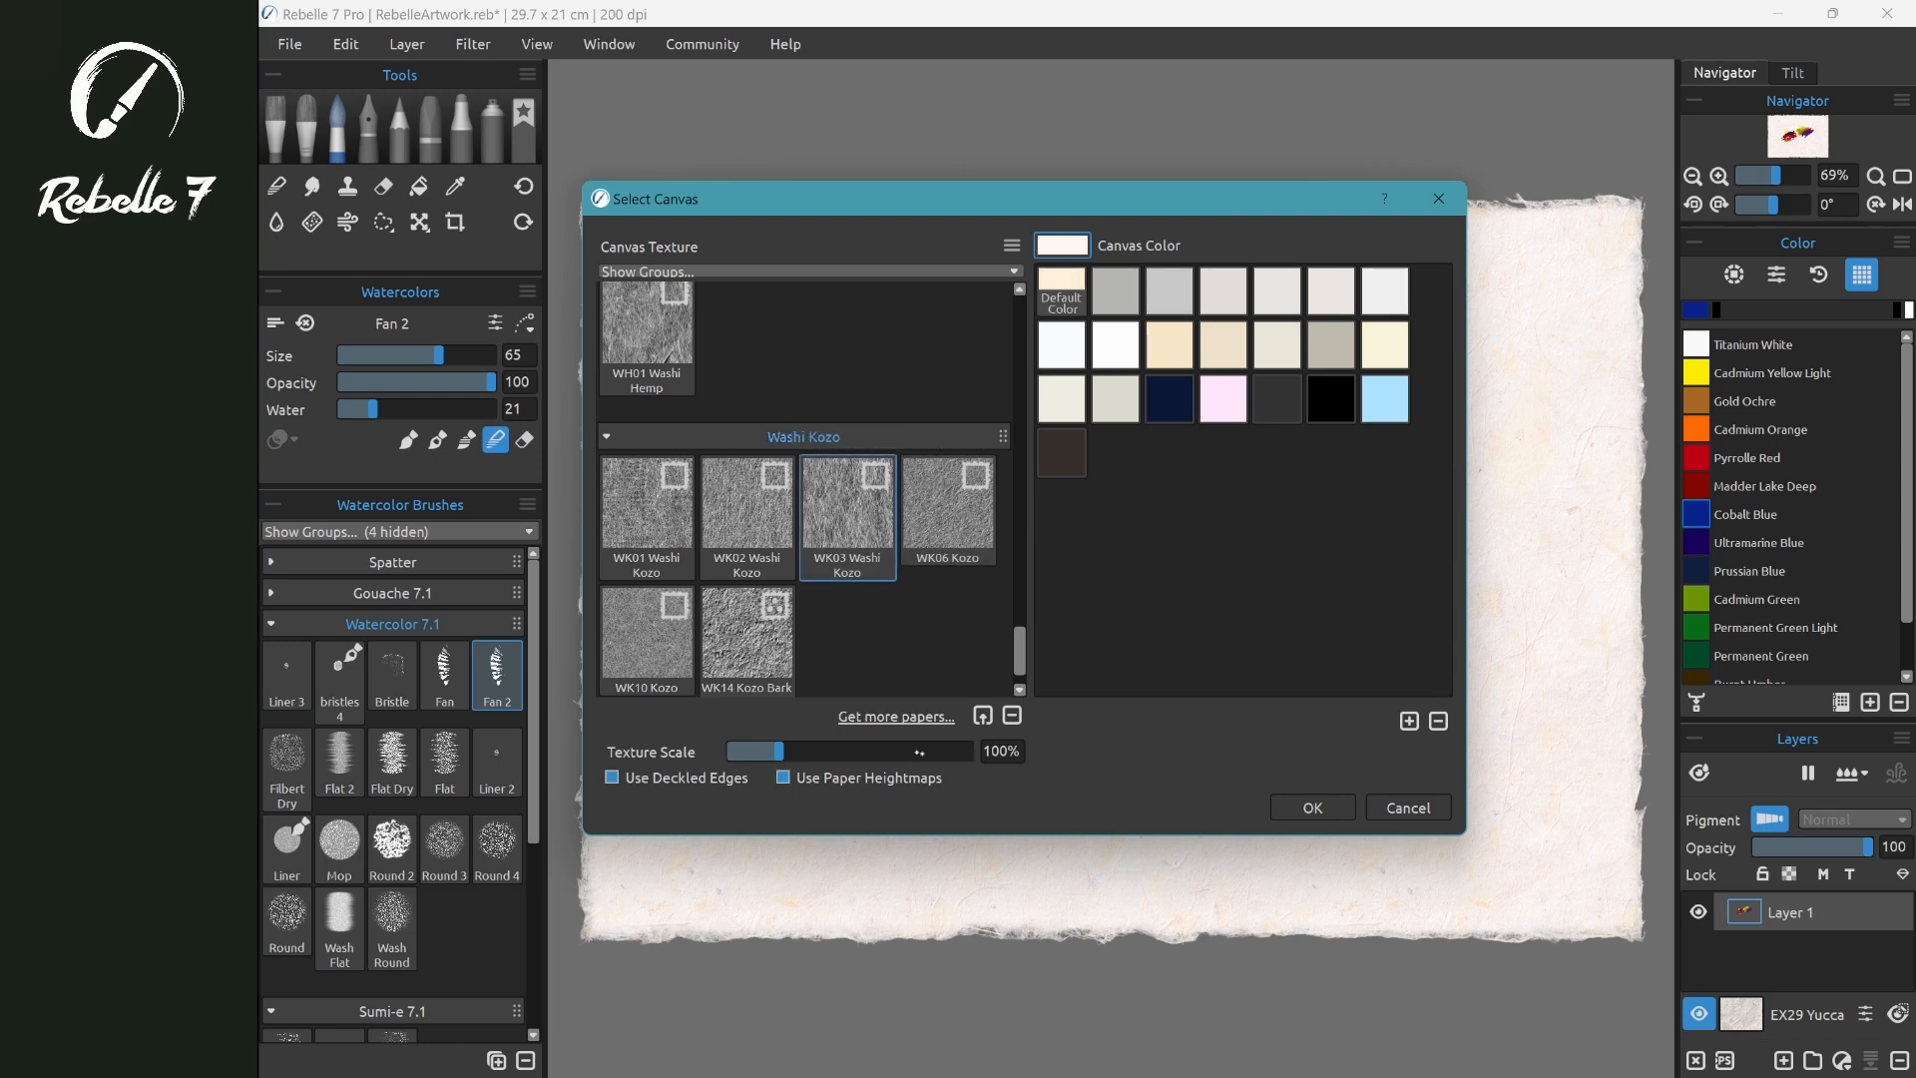
{"action": "left_click", "coordinate": [1313, 808]}
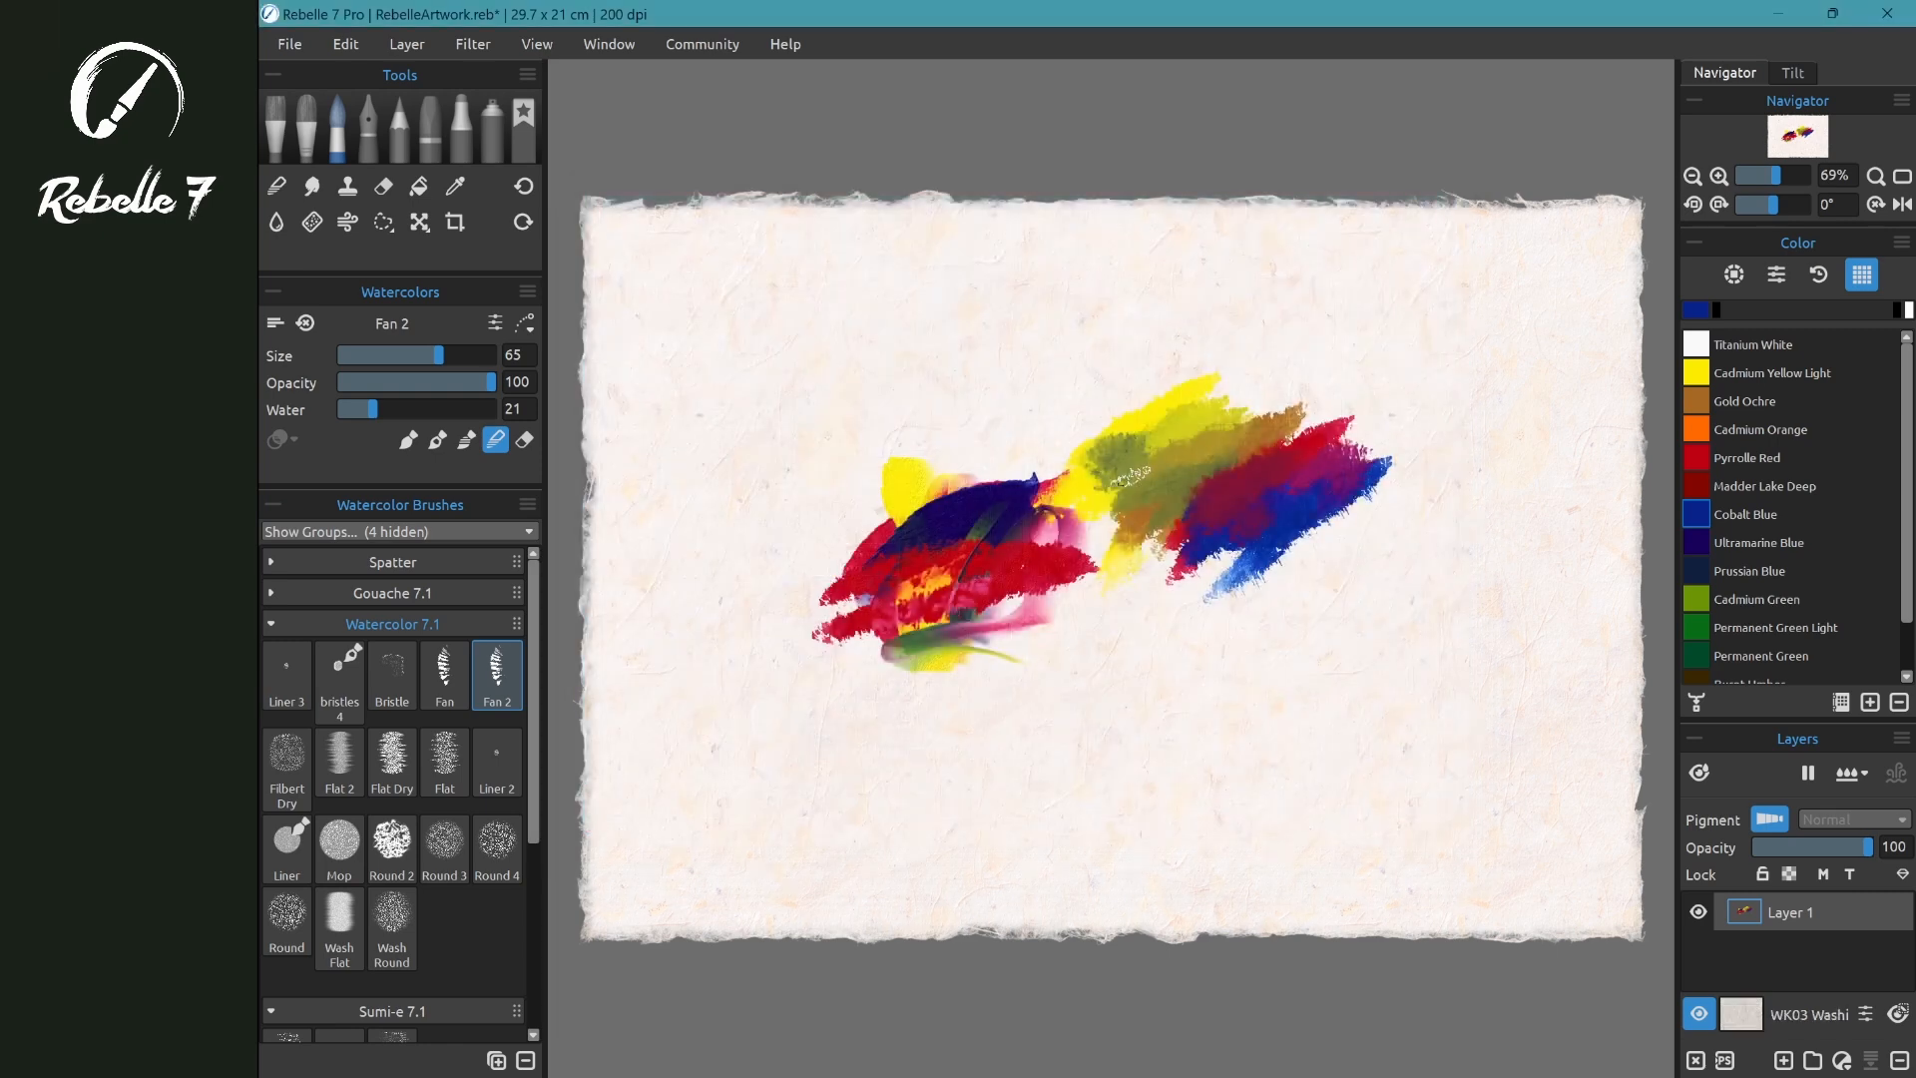
- Examine the washi paper texture up close and undo the canvas change
{"action": "scroll", "coordinate": [1387, 509], "scroll_direction": "up", "scroll_amount": 10}
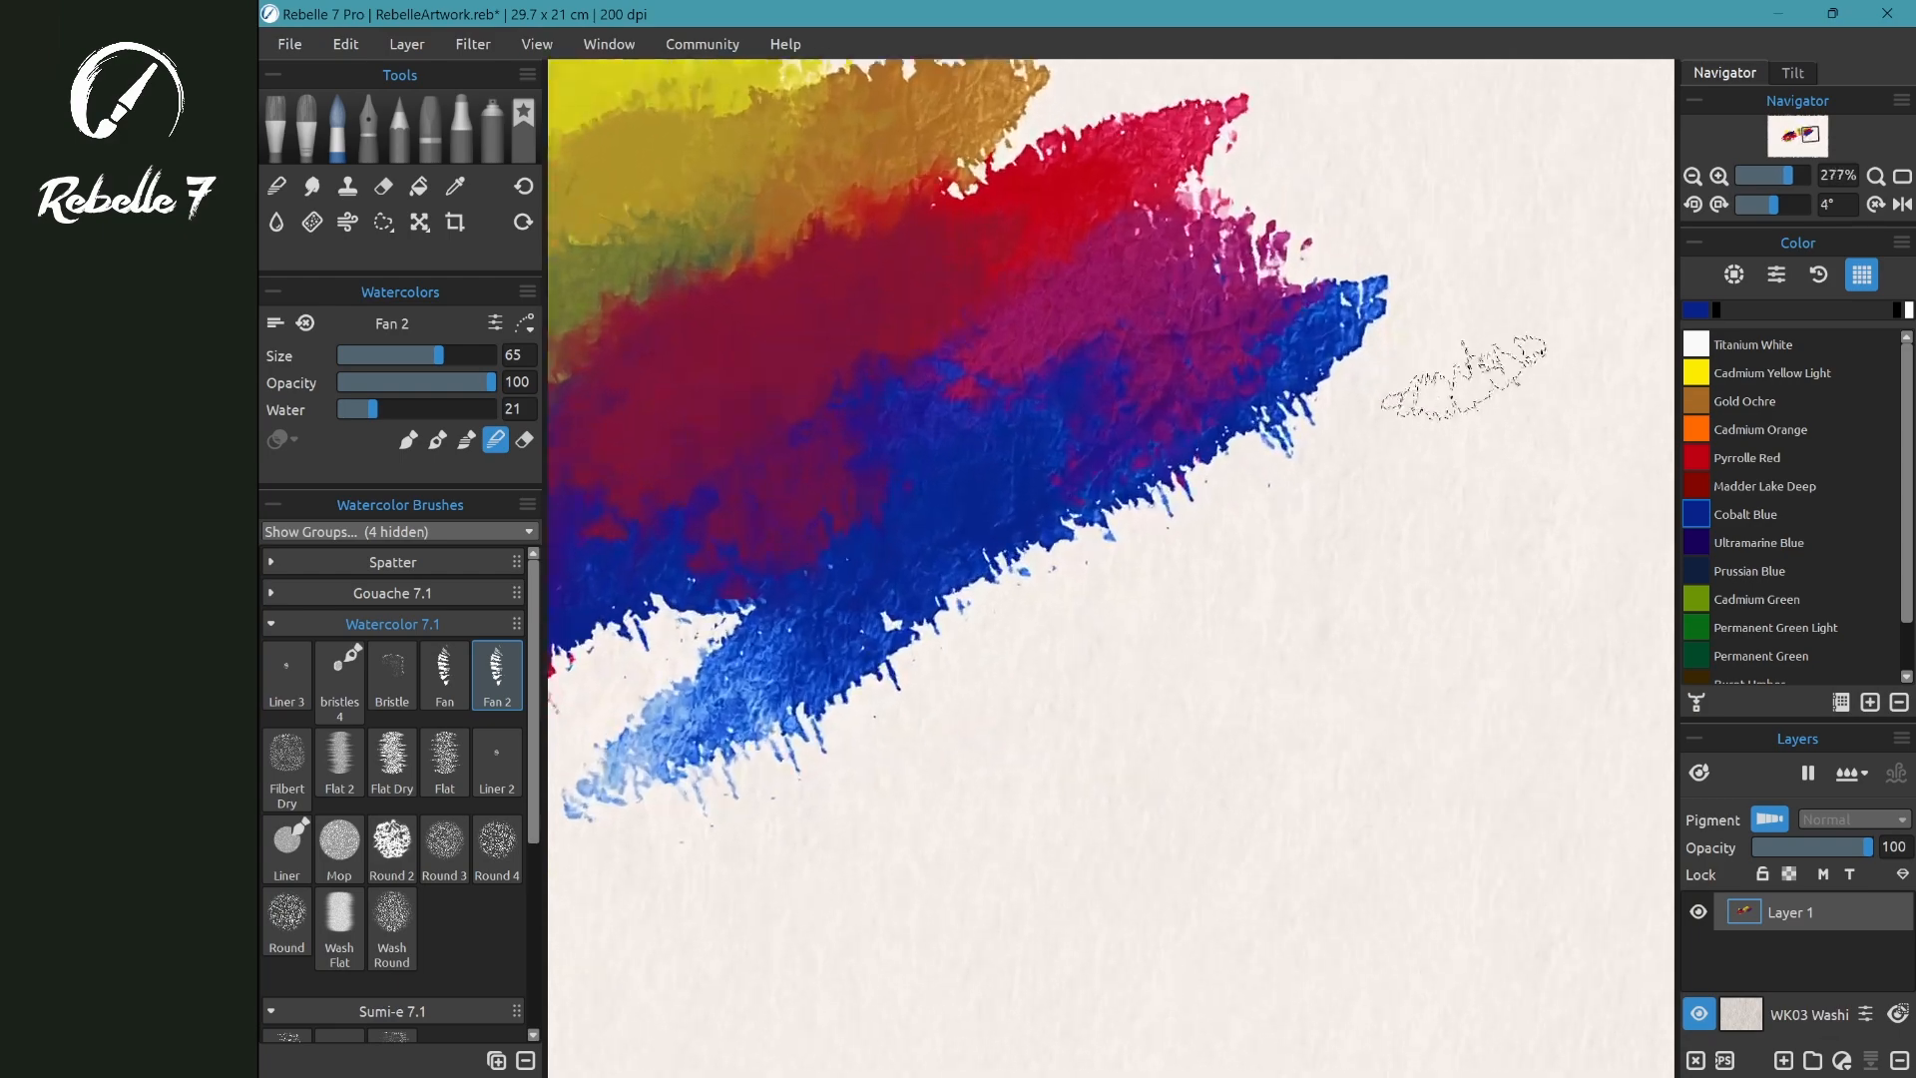
{"action": "scroll", "coordinate": [1462, 380], "scroll_direction": "up", "scroll_amount": 8}
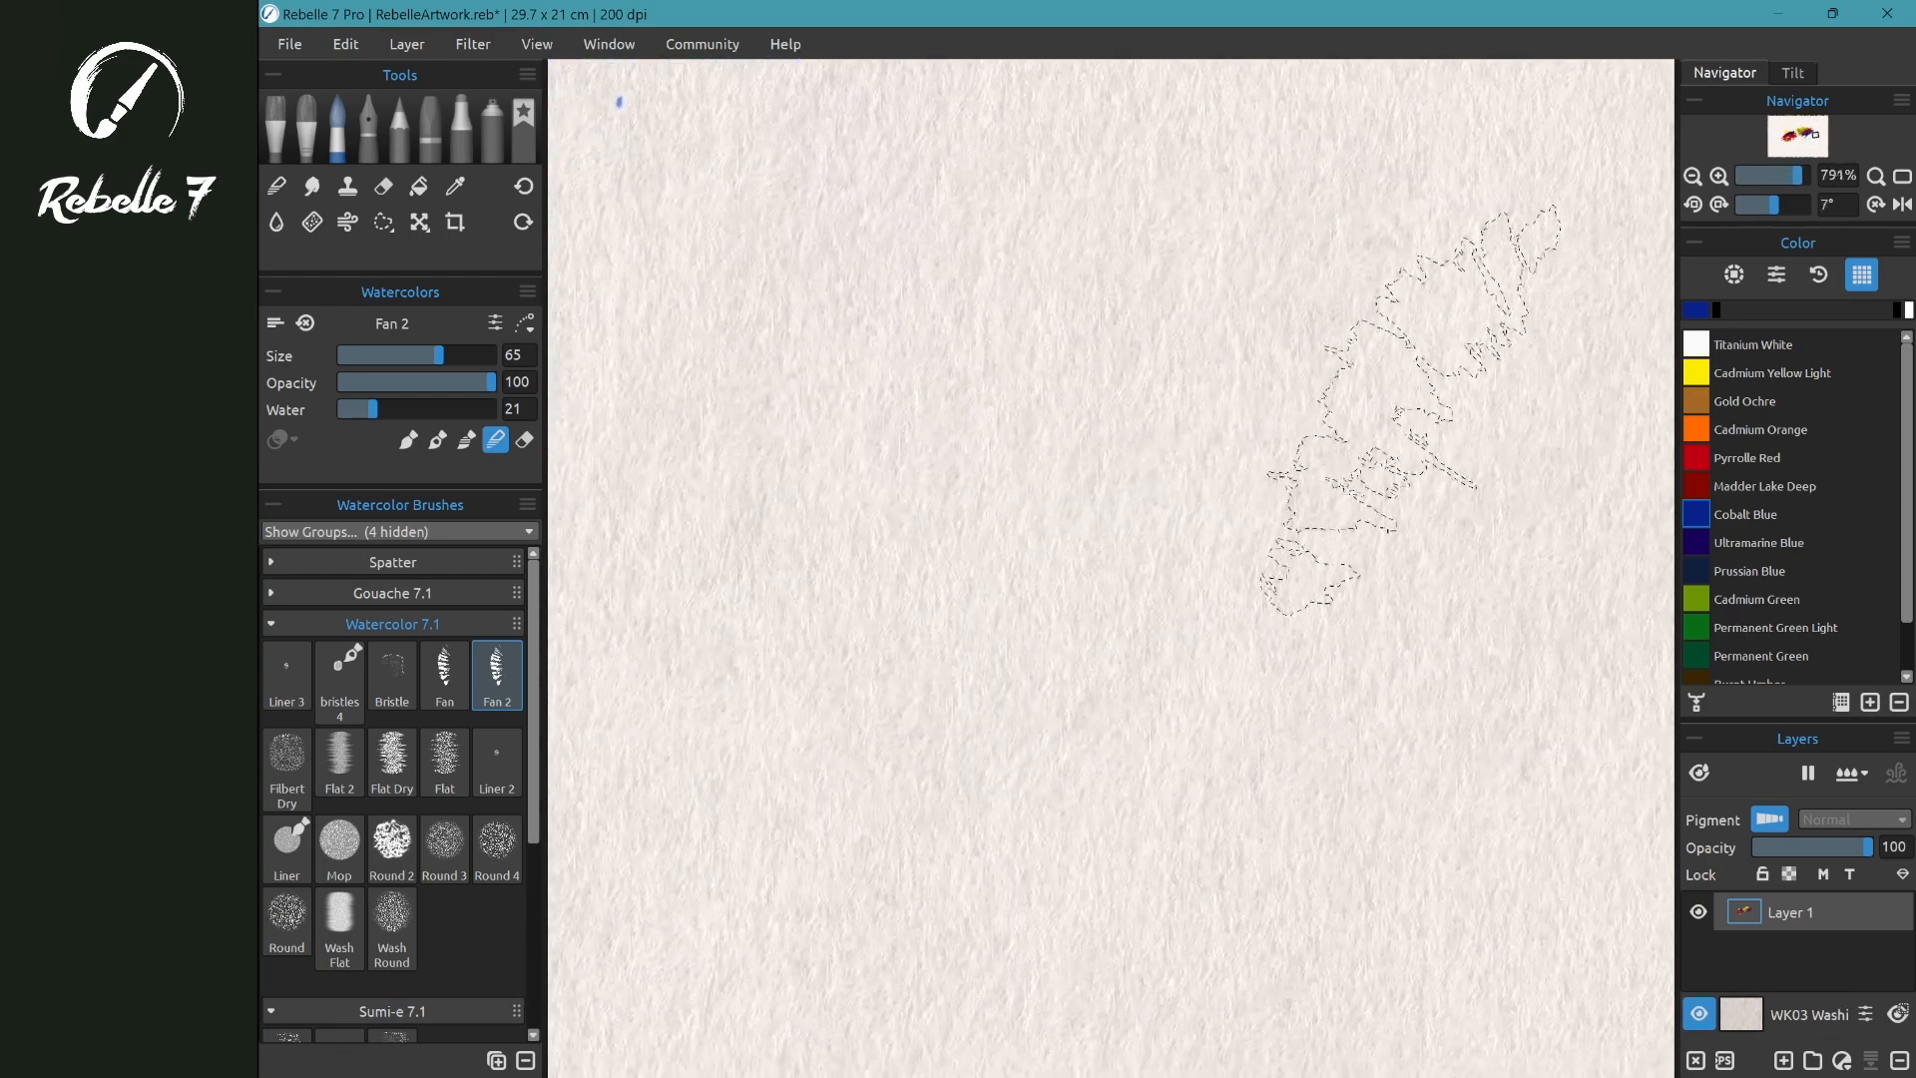
{"action": "scroll", "coordinate": [1389, 381], "scroll_direction": "up", "scroll_amount": 5}
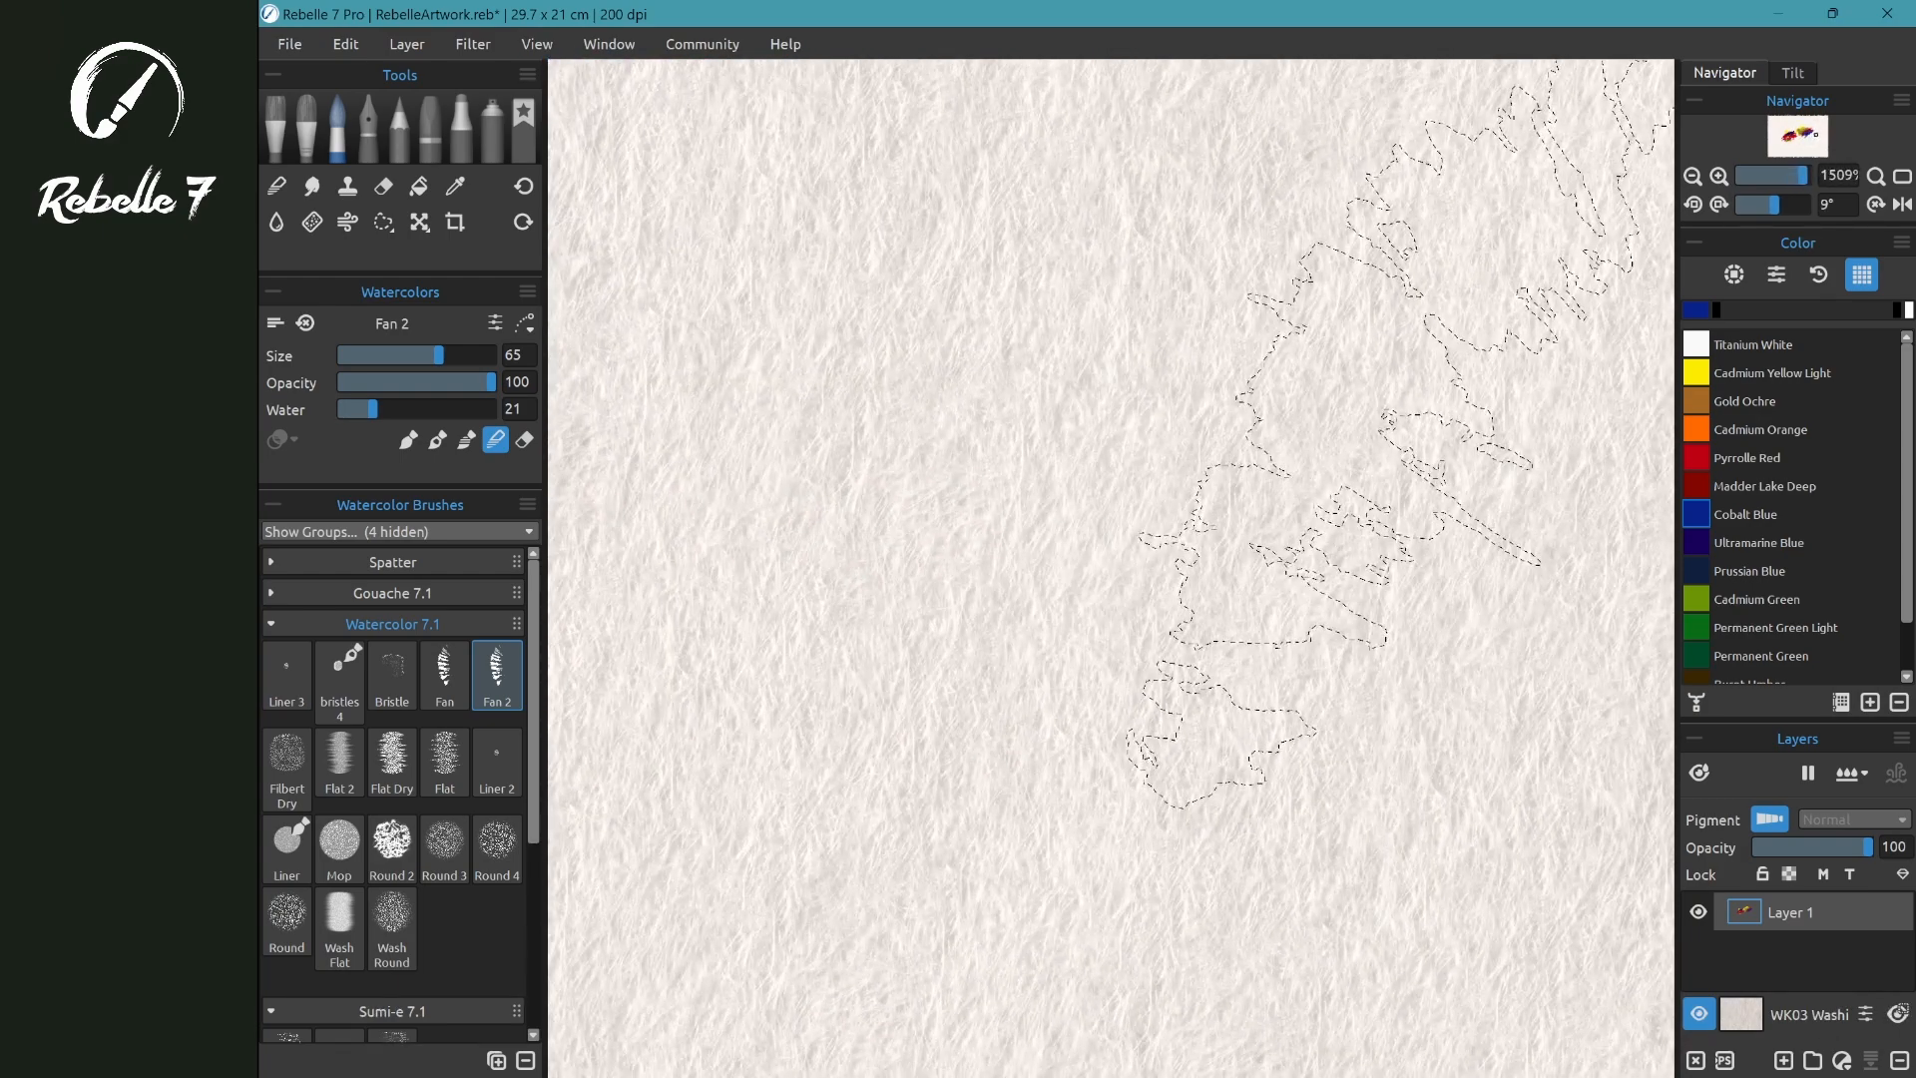
{"action": "key", "text": "ctrl+z"}
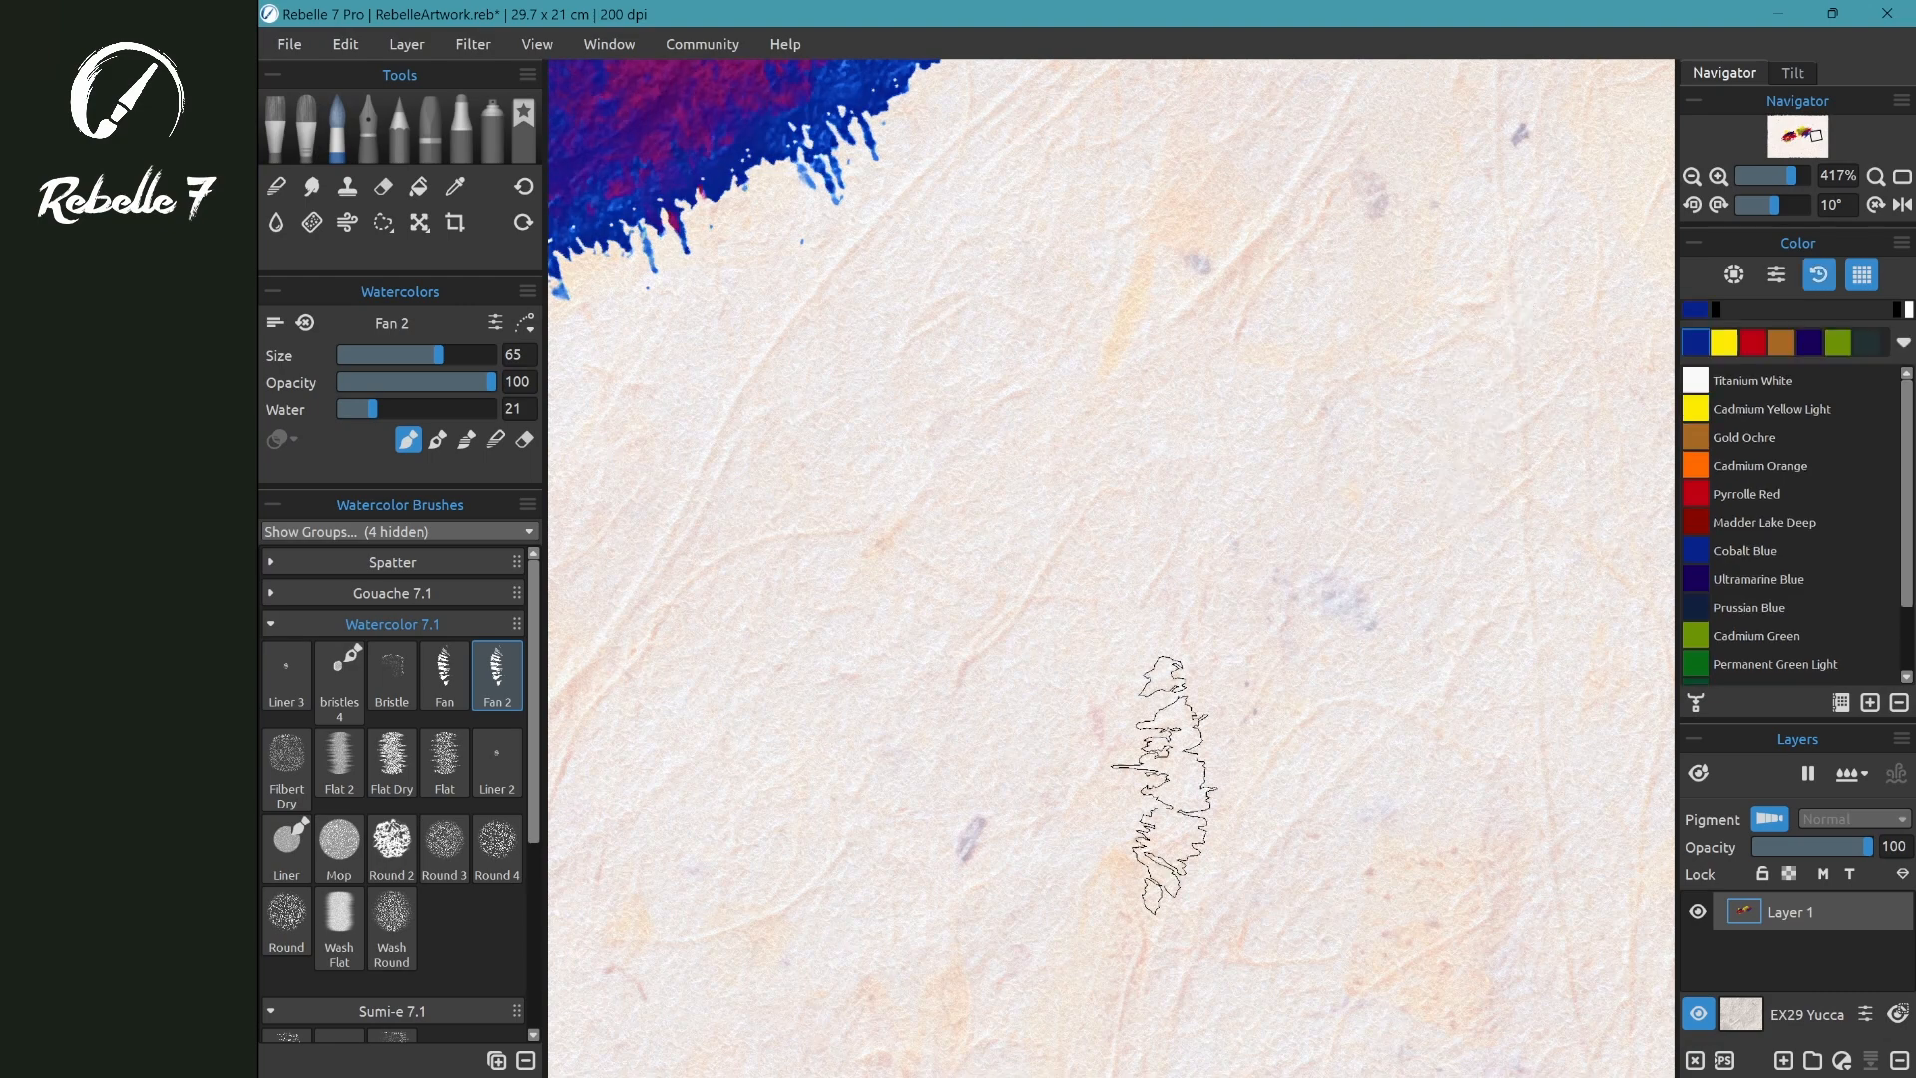
- Change the canvas texture to HP01 Hot Pressed with a texture scale of 40%
{"action": "scroll", "coordinate": [1437, 324], "scroll_direction": "down", "scroll_amount": 5}
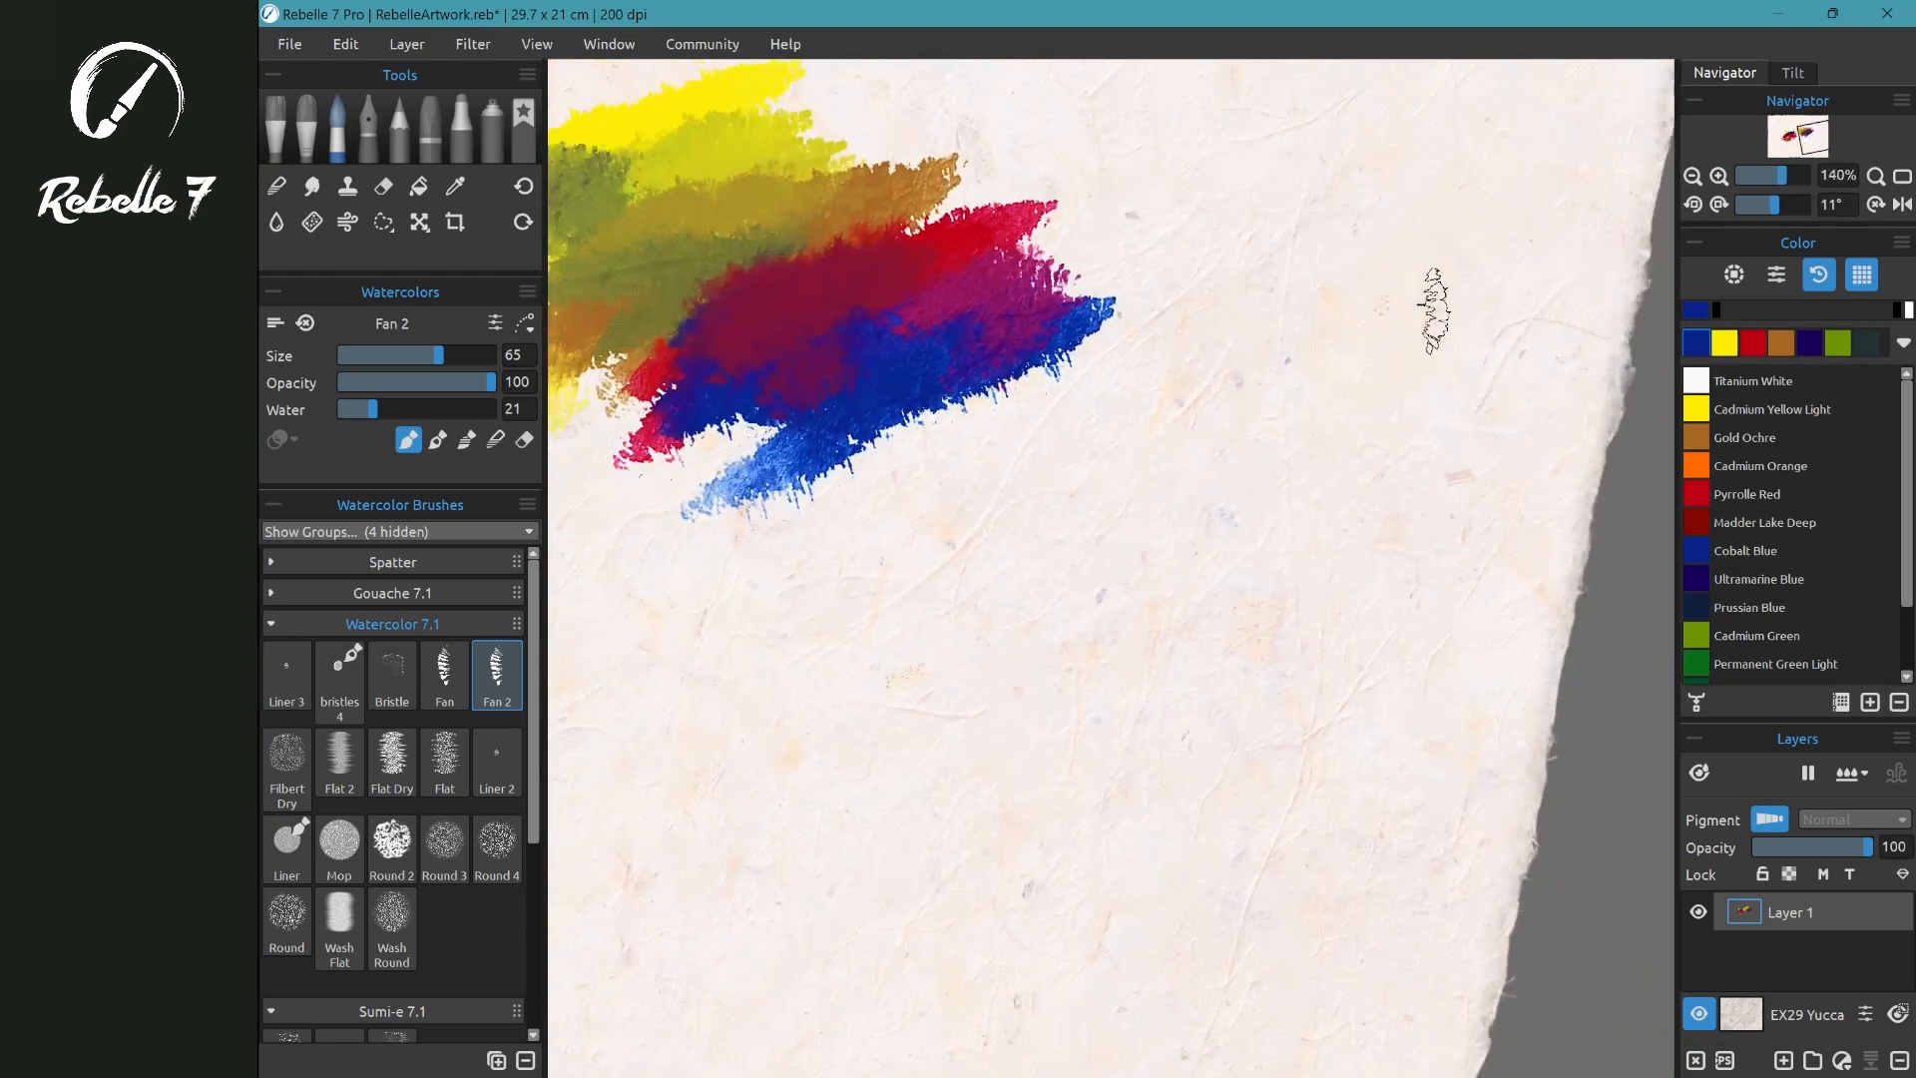
{"action": "scroll", "coordinate": [1423, 339], "scroll_direction": "down", "scroll_amount": 2}
{"action": "scroll", "coordinate": [1240, 836], "scroll_direction": "down", "scroll_amount": 1}
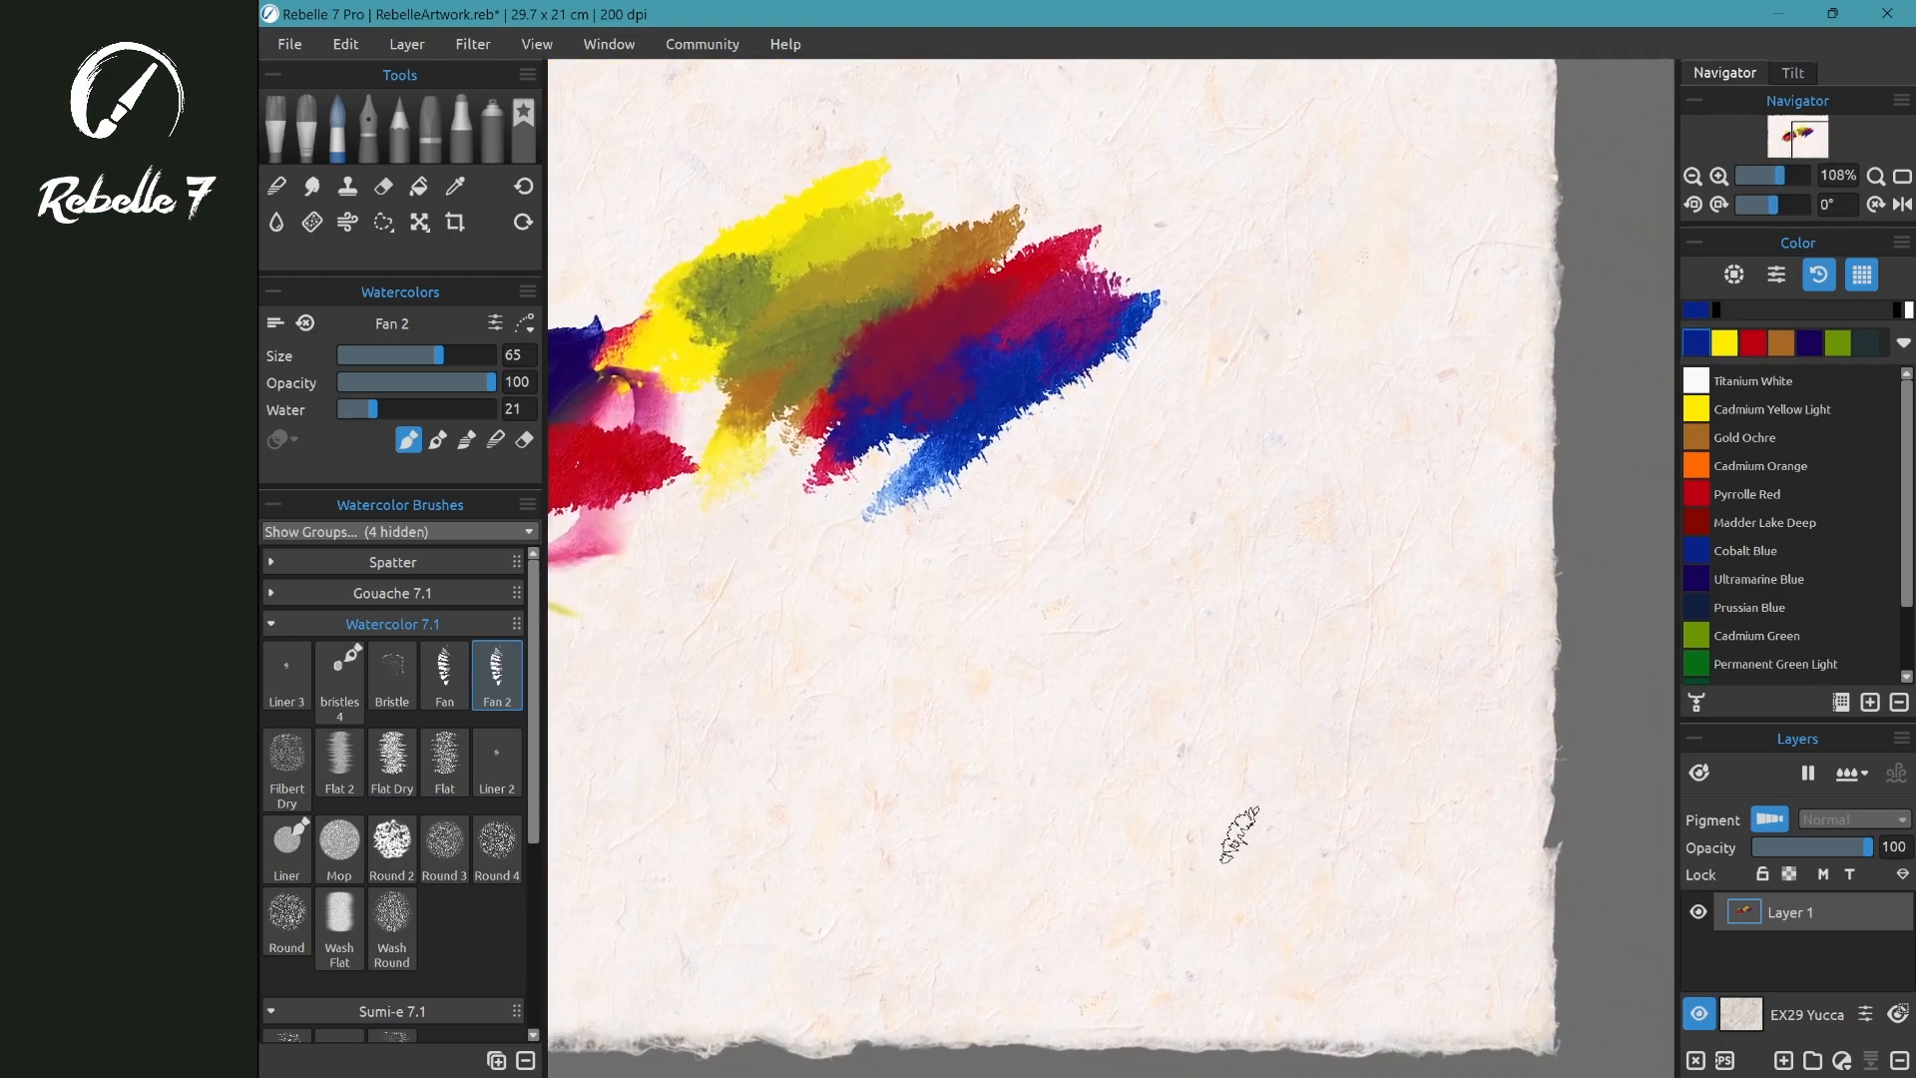
{"action": "left_click", "coordinate": [1741, 1014]}
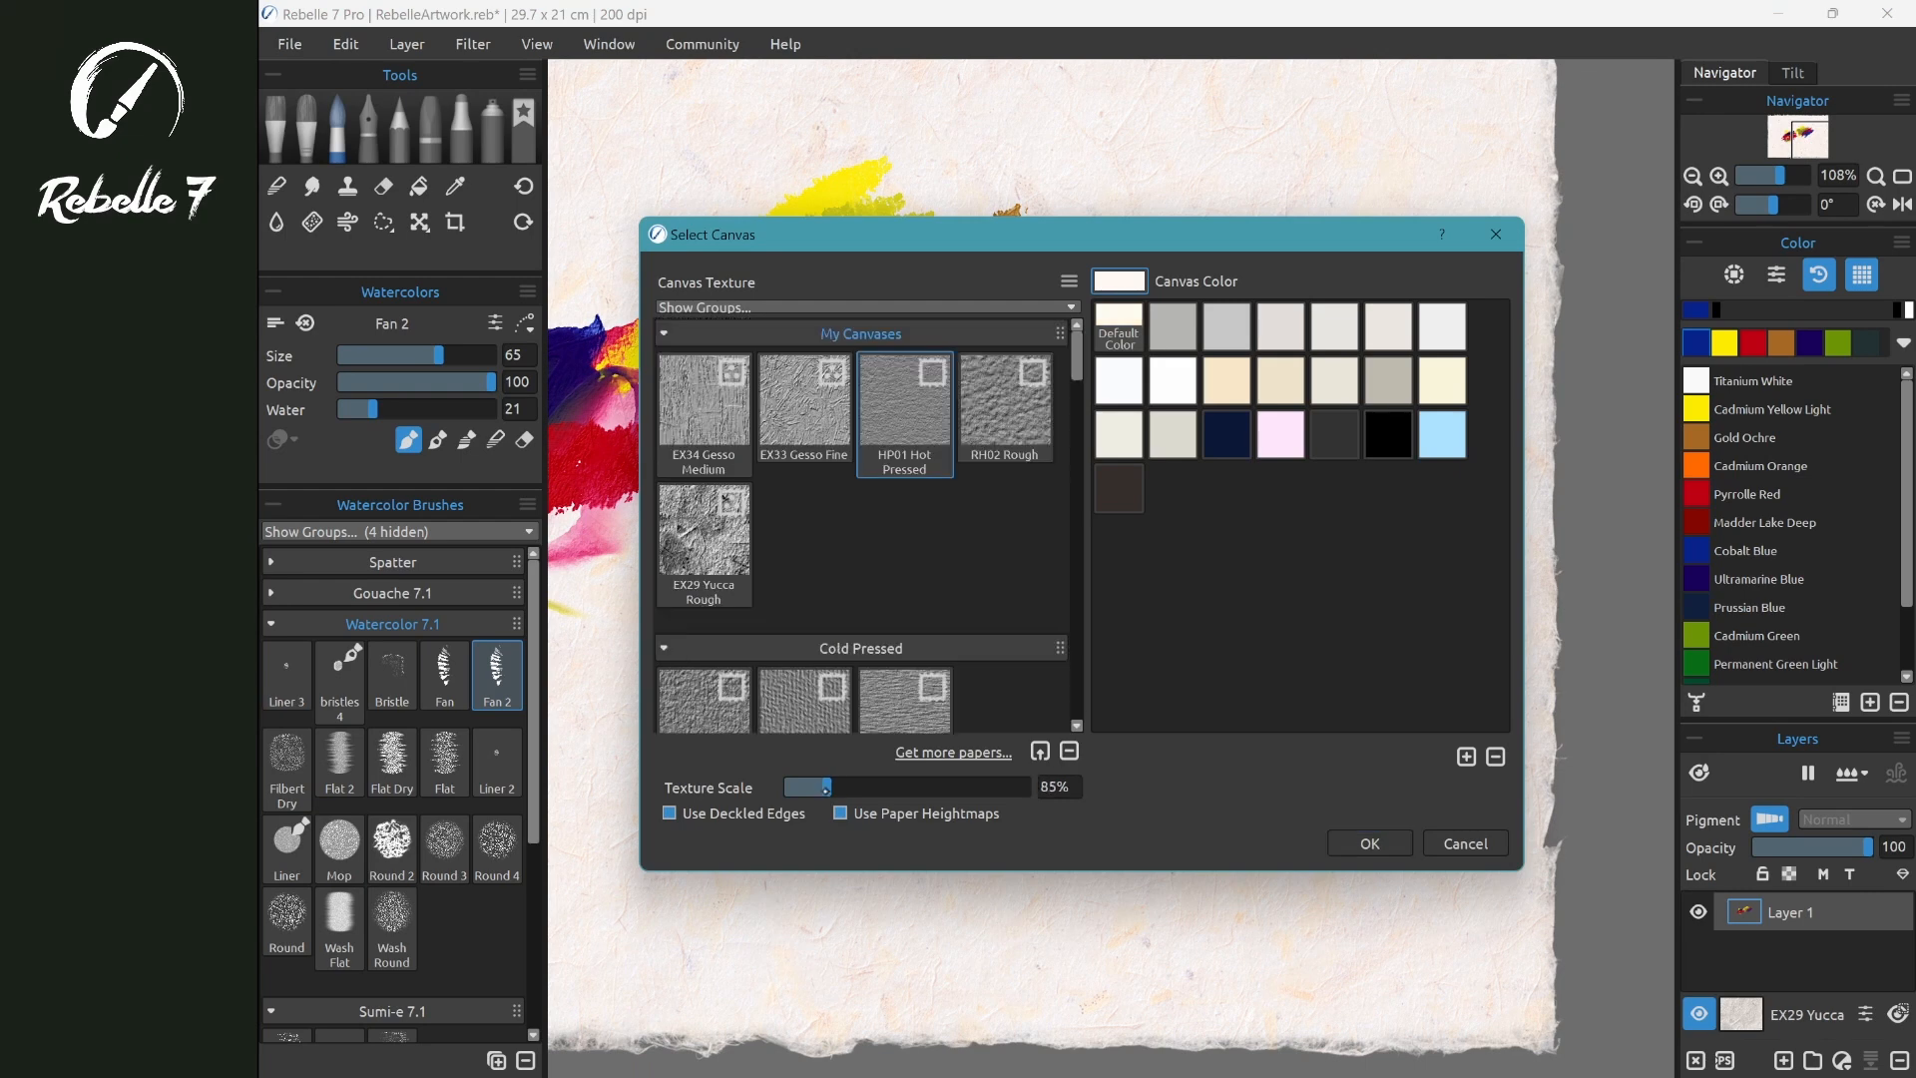
{"action": "left_click_drag", "start_coordinate": [824, 787], "coordinate": [797, 788]}
{"action": "left_click", "coordinate": [1370, 843]}
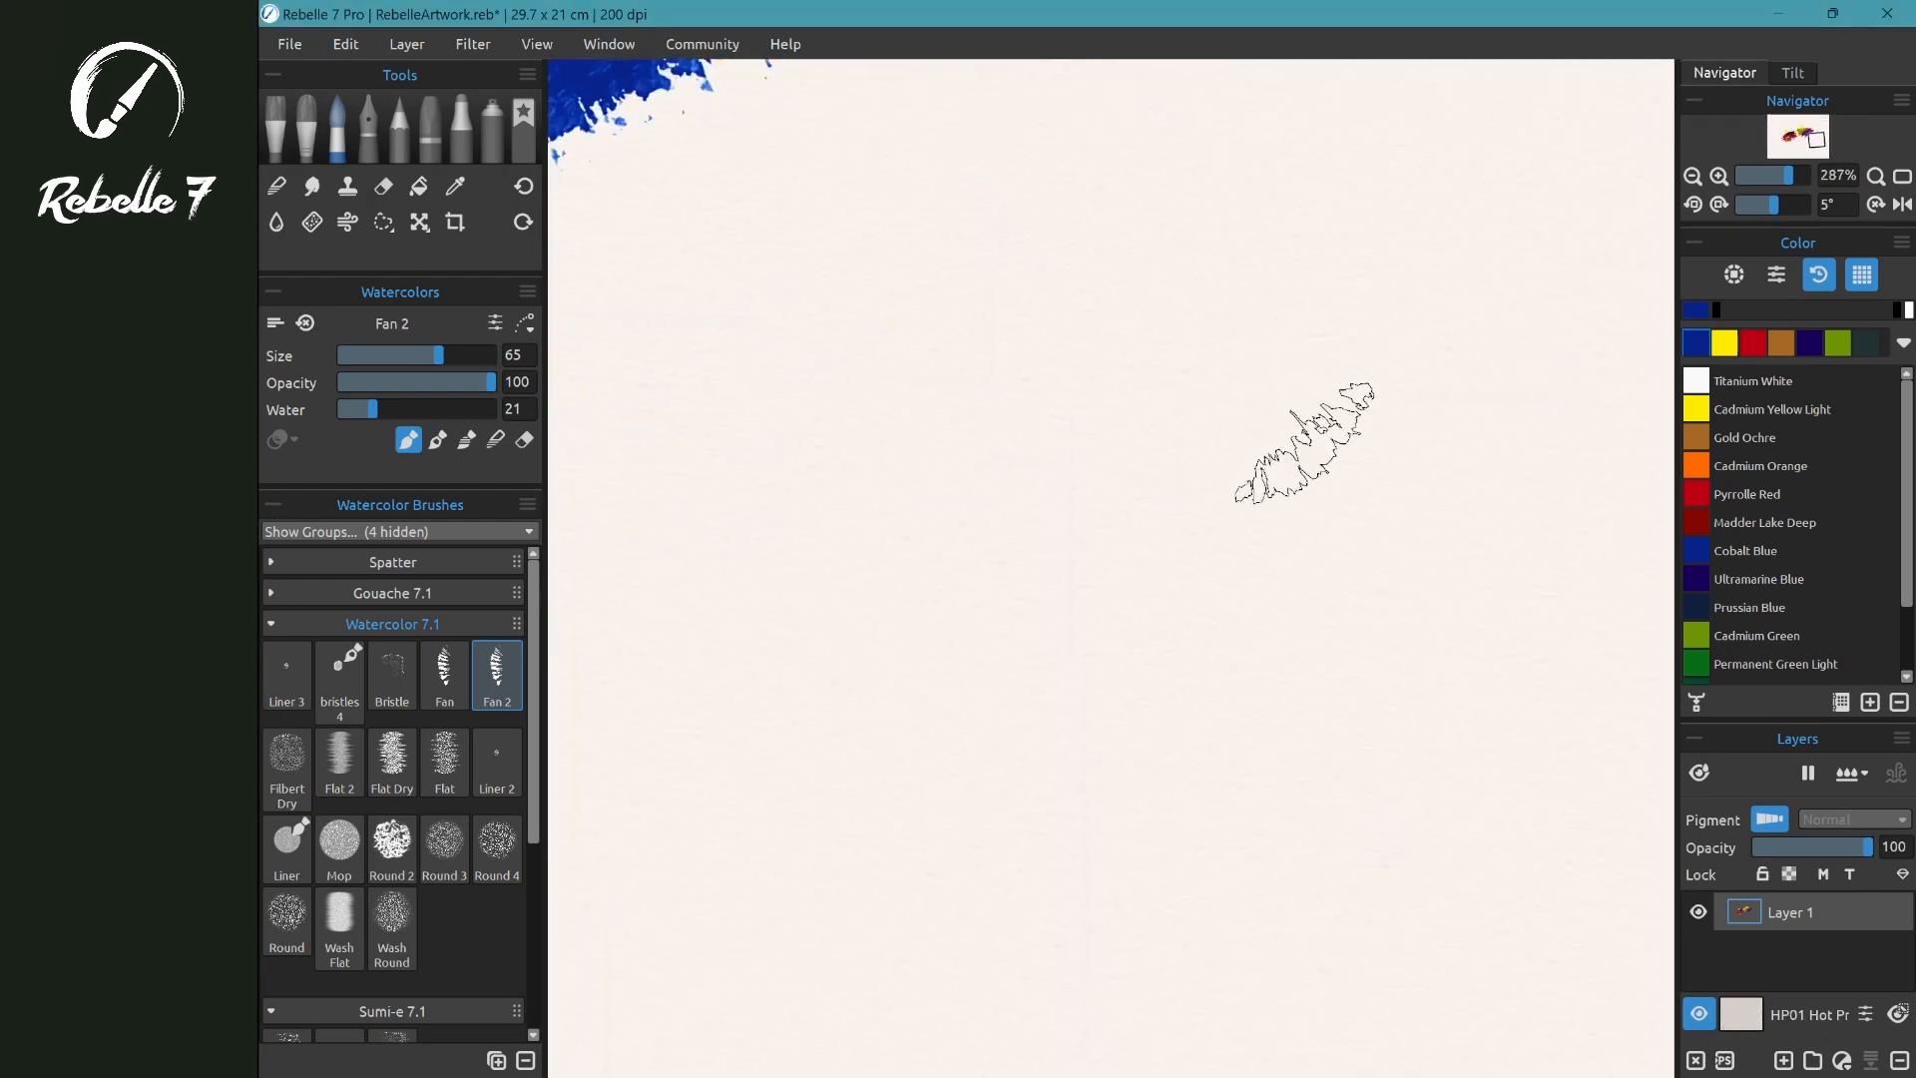
- Paint diagonal Cobalt Blue strokes with the Fan 2 brush and overlap them with Cadmium Yellow Light on blank canvas
{"action": "mouse_move", "coordinate": [773, 698]}
{"action": "left_mouse_down"}
{"action": "mouse_move", "coordinate": [1278, 249]}
{"action": "mouse_move", "coordinate": [1047, 791]}
{"action": "left_mouse_up"}
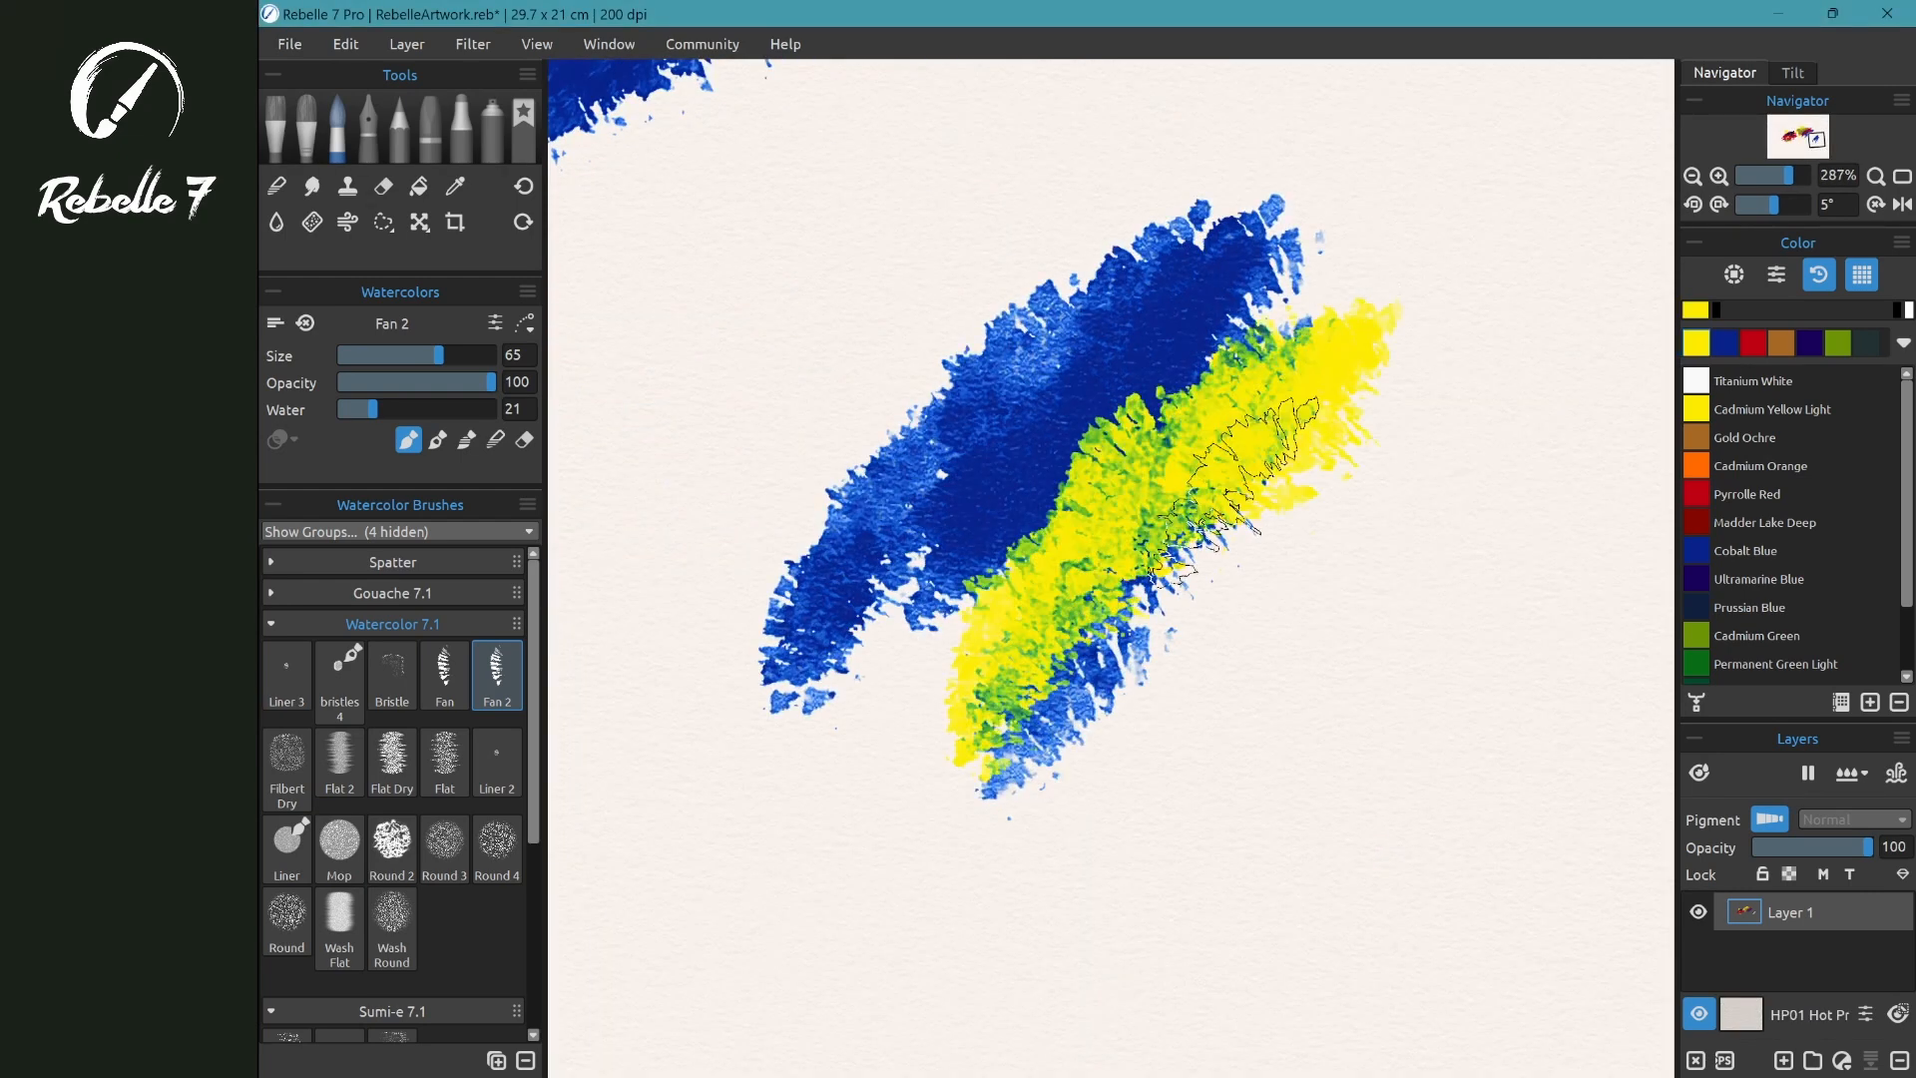
{"action": "left_click_drag", "start_coordinate": [1233, 489], "coordinate": [1082, 858]}
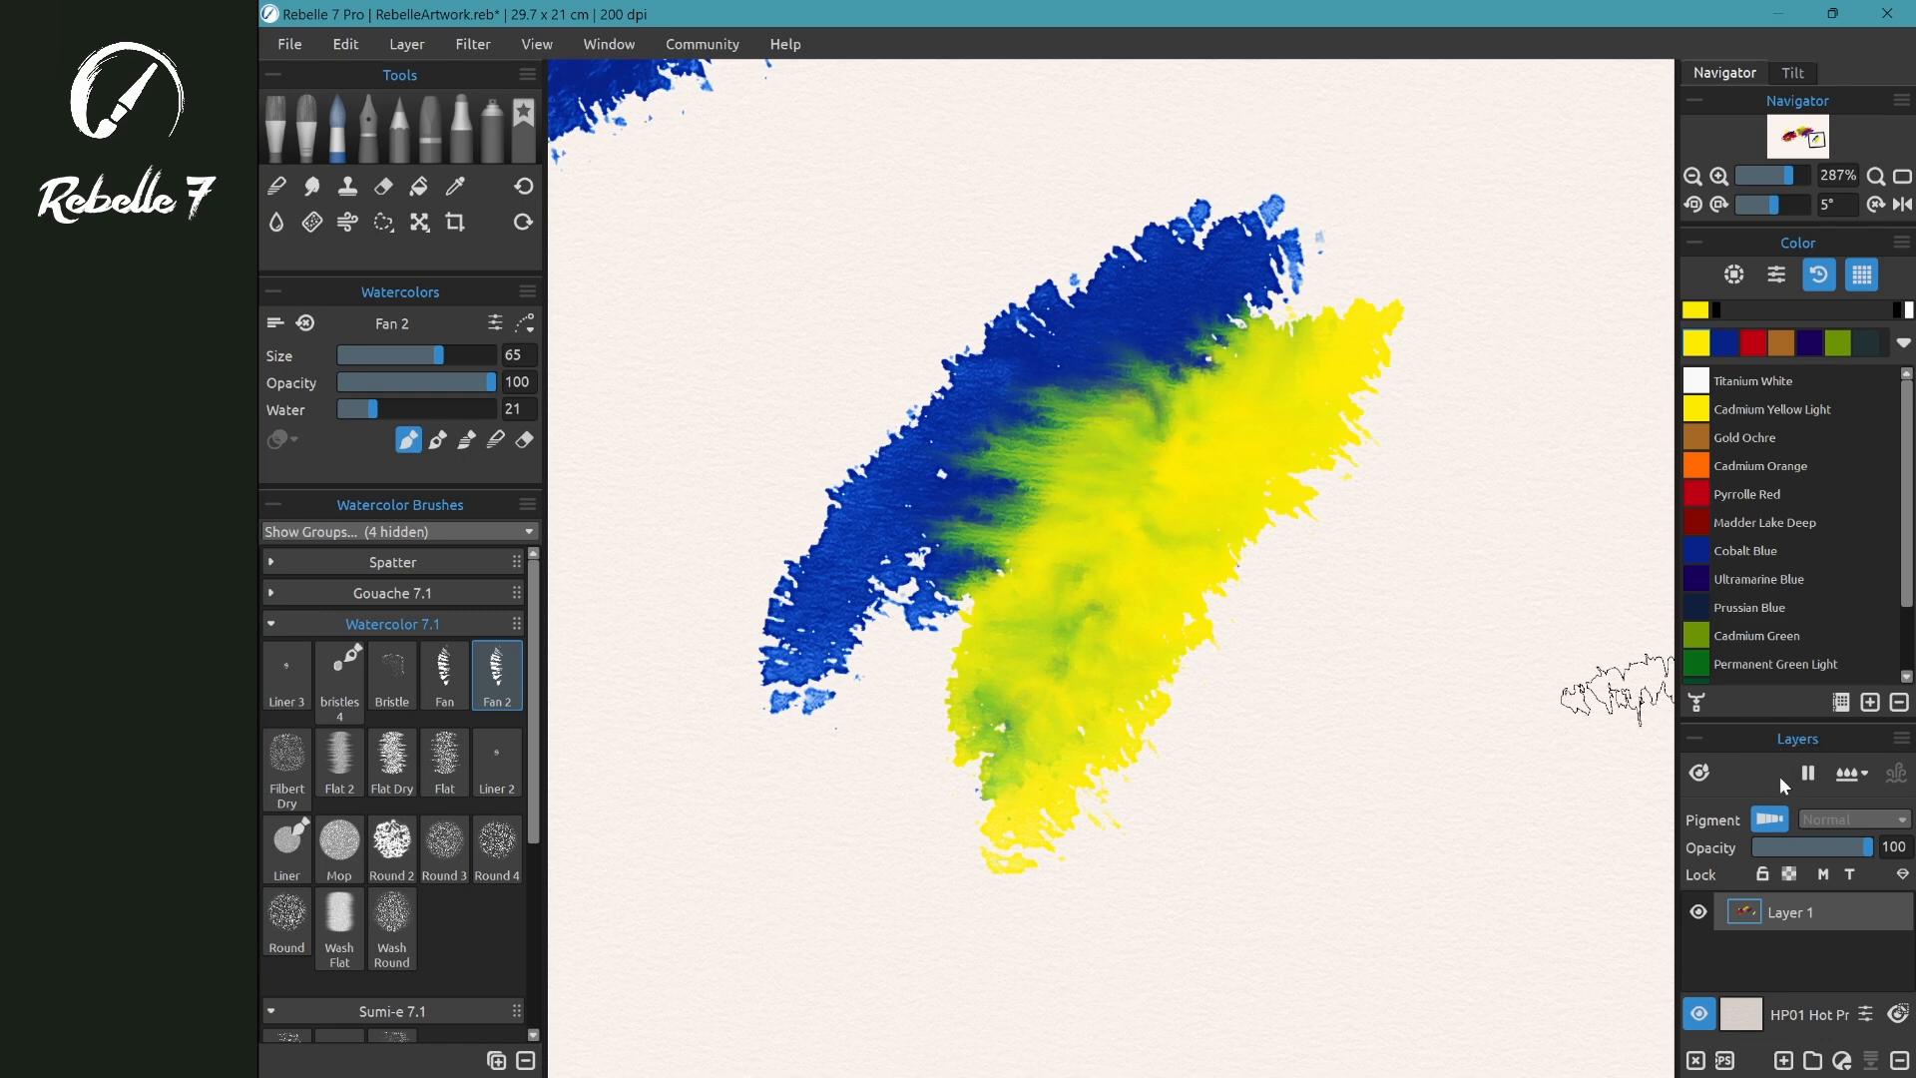
- Check the wet areas of the strokes with Show Wet, pause diffusion, and return to the normal display
{"action": "left_click", "coordinate": [1700, 775]}
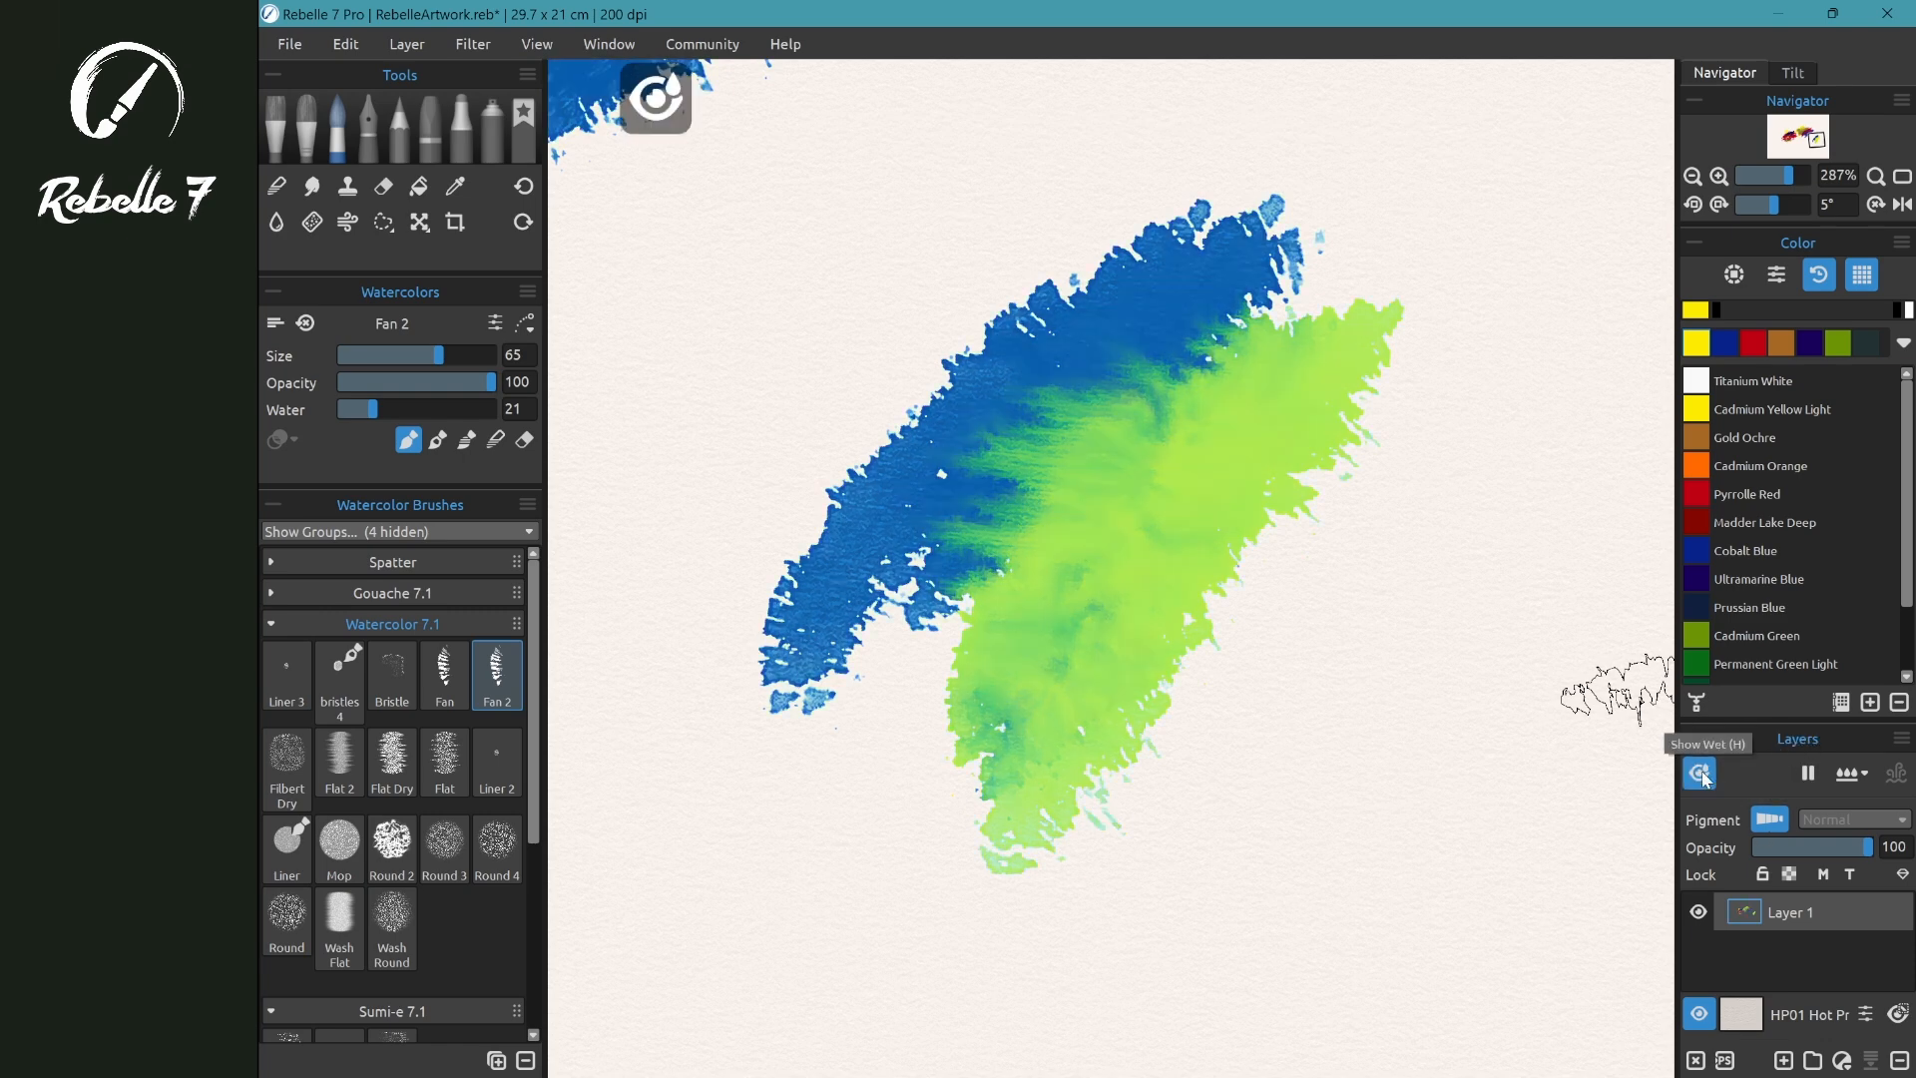
{"action": "left_click", "coordinate": [1700, 775]}
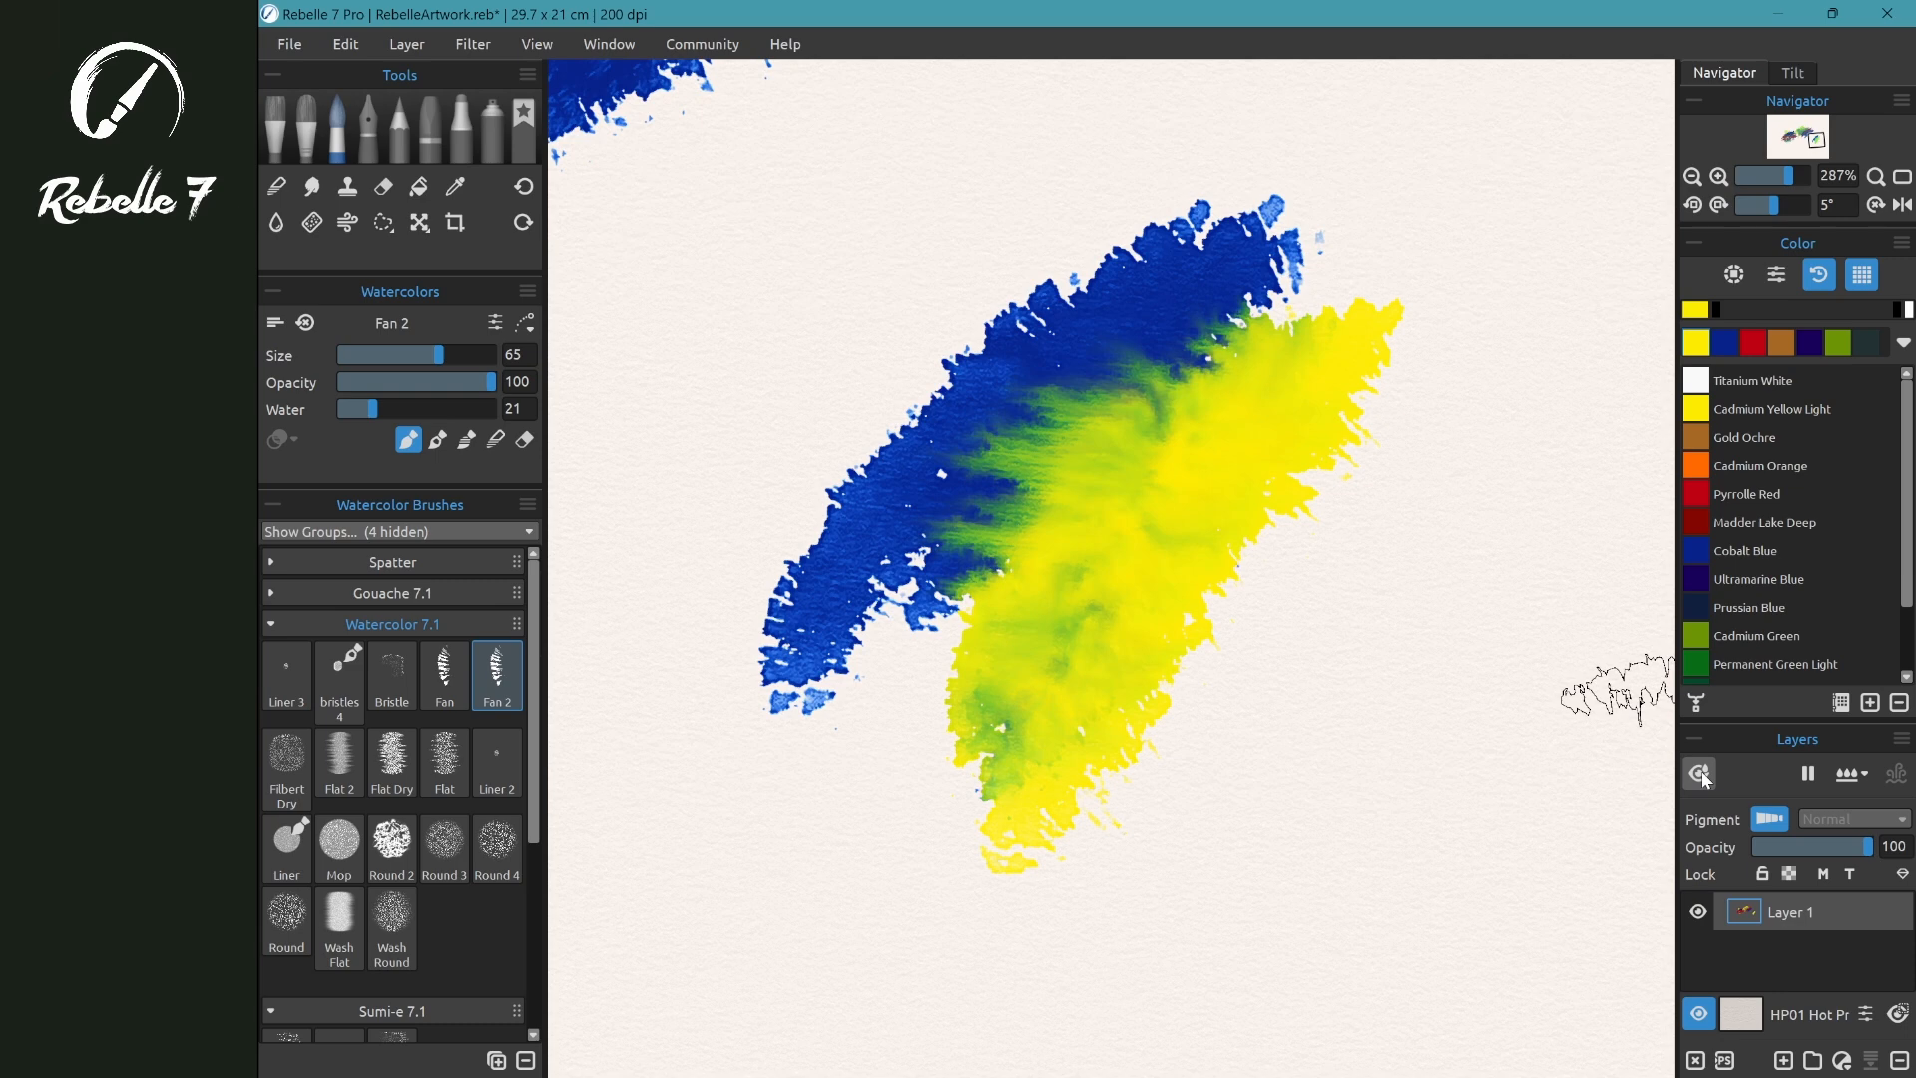
{"action": "left_click", "coordinate": [1701, 775]}
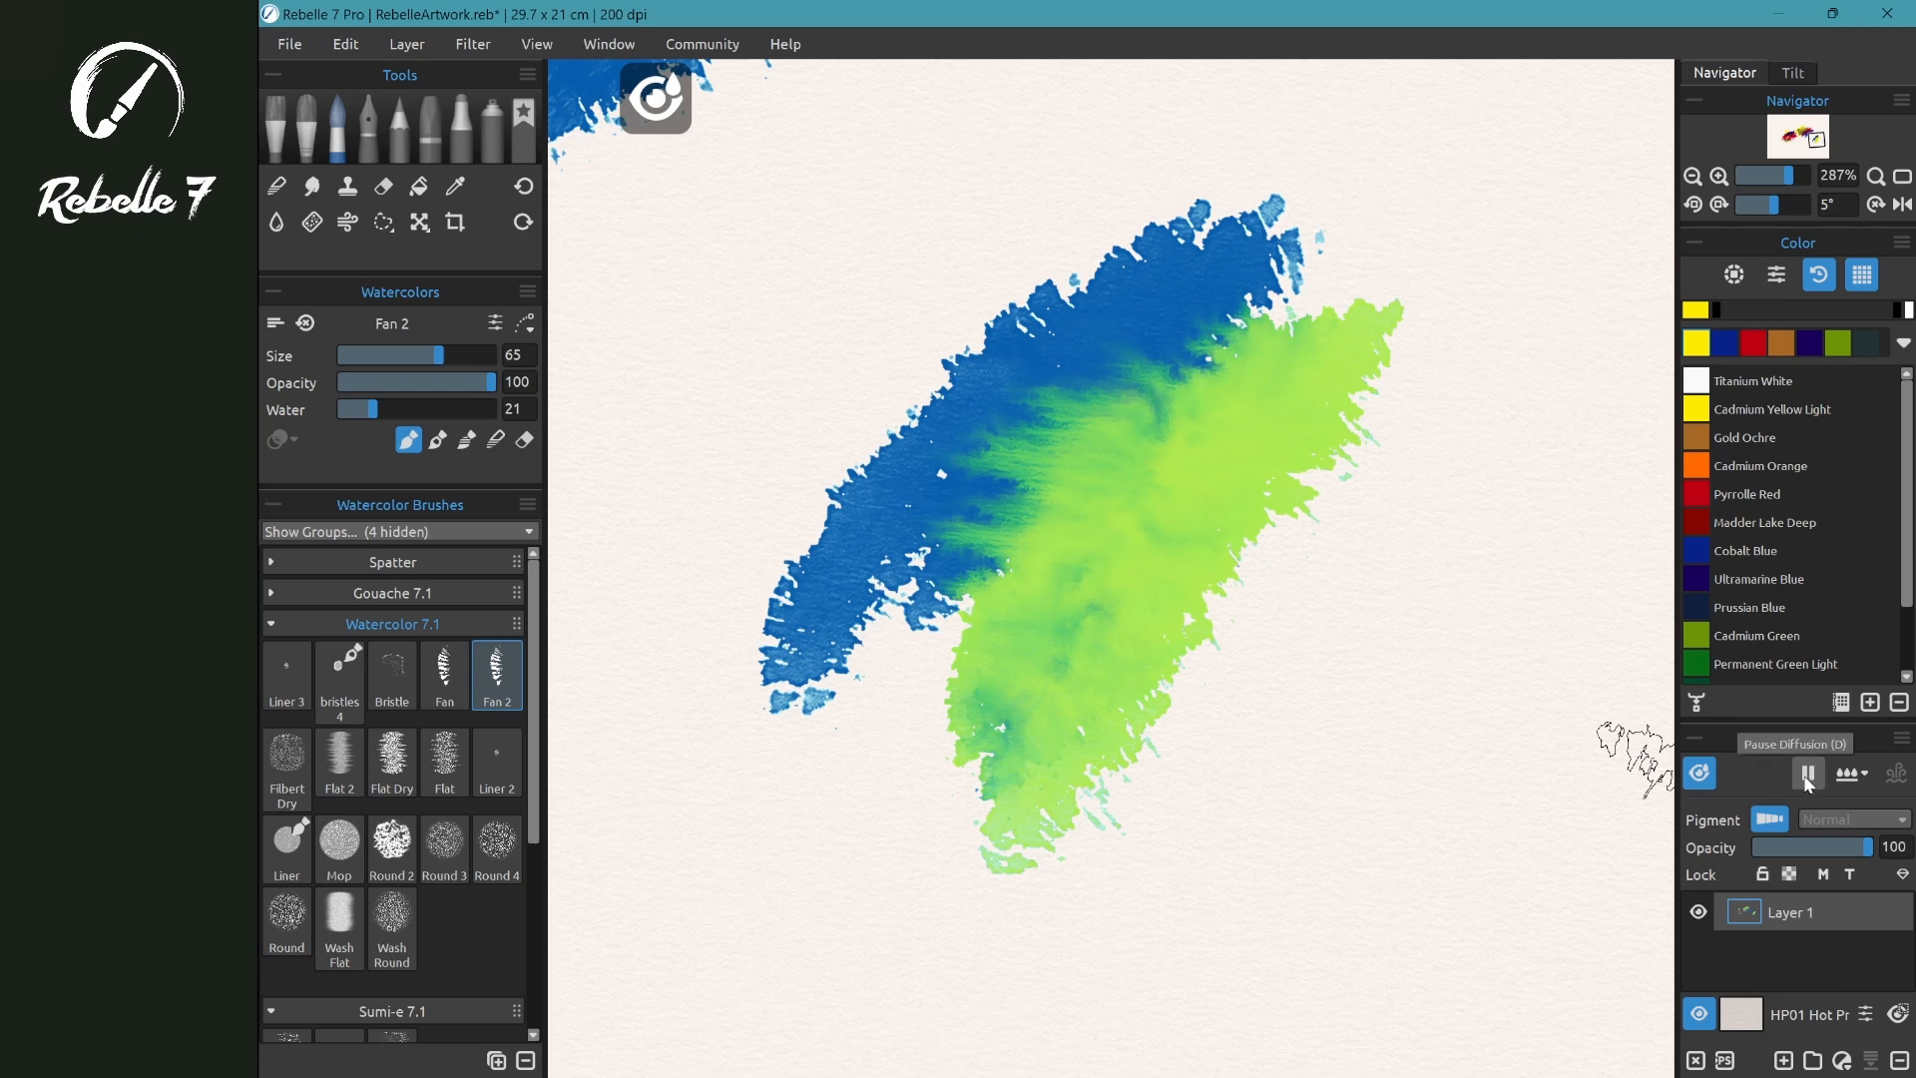
{"action": "left_click", "coordinate": [1808, 777]}
{"action": "left_click", "coordinate": [1698, 773]}
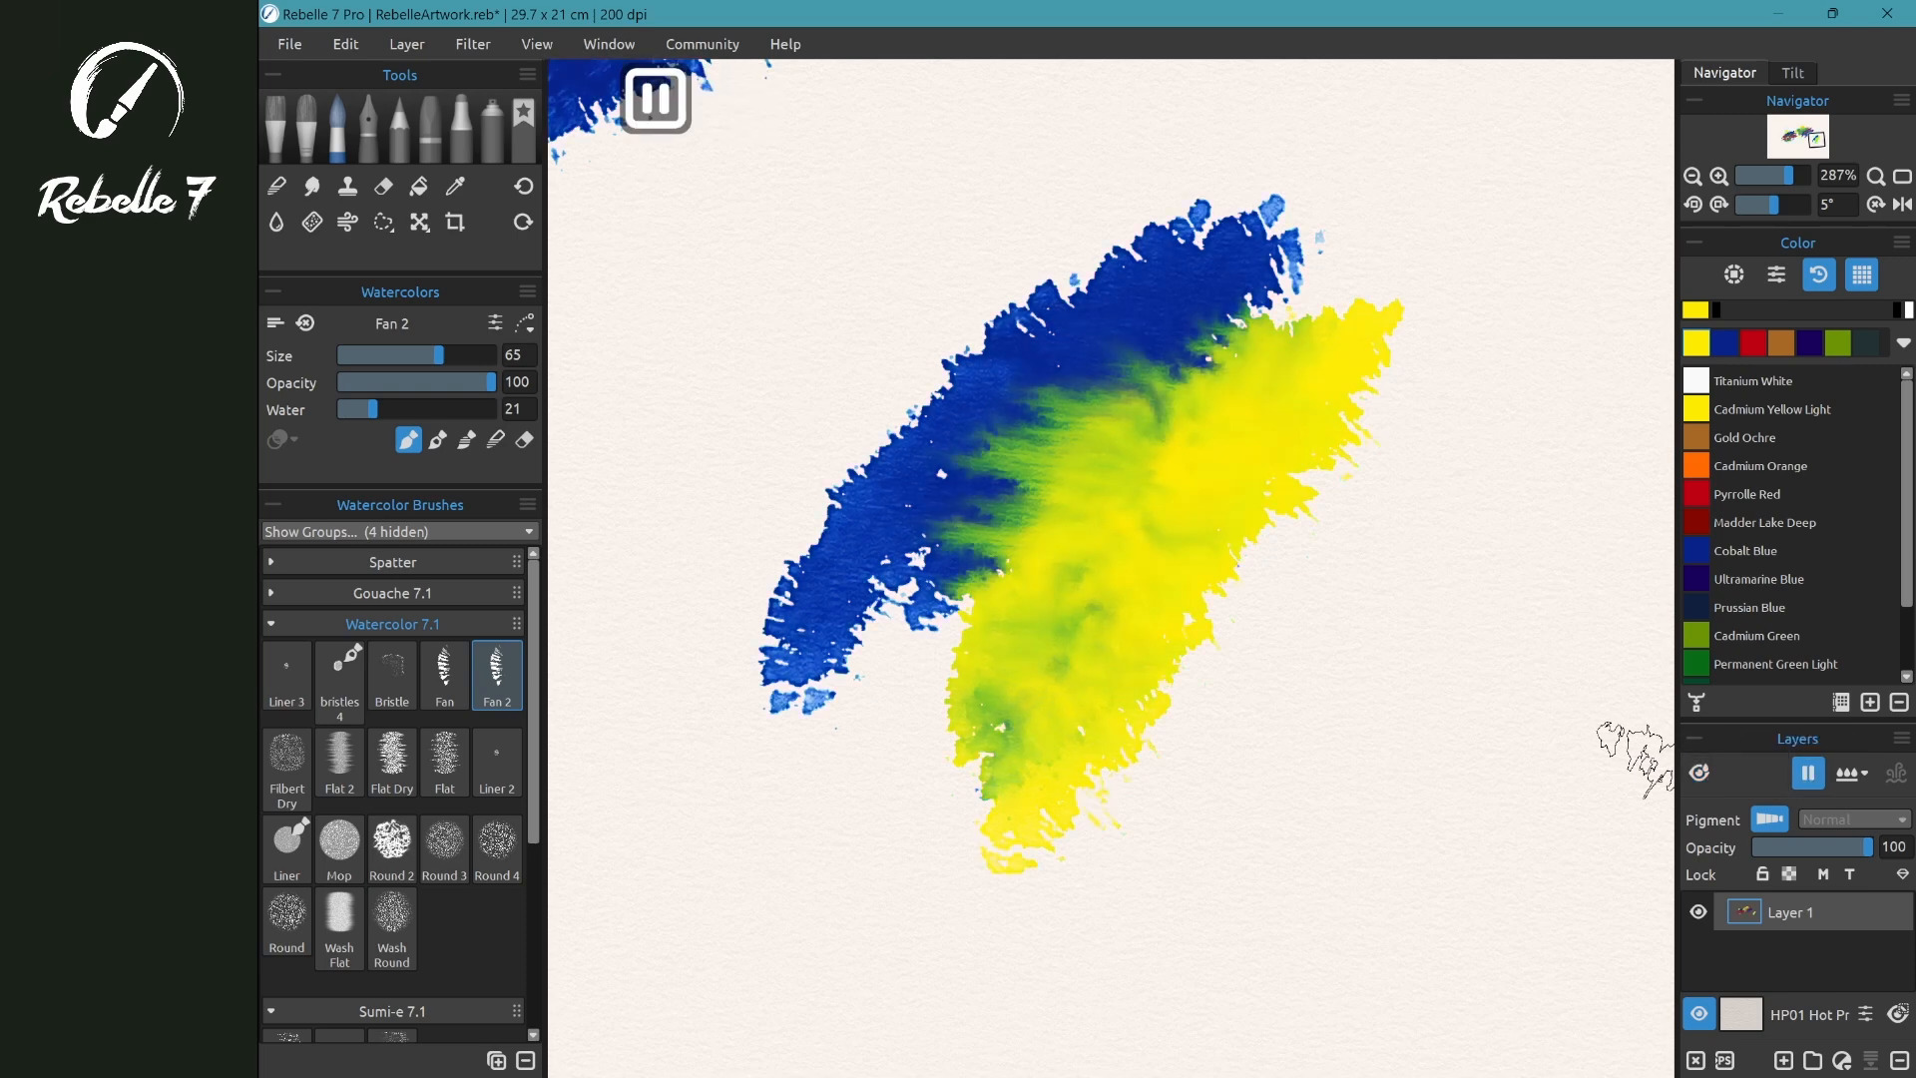
- Paint adjacent diagonal strokes in Cadmium Yellow Light, Pyrrolle Red and Cobalt Blue beside the blended paint while diffusion is paused
{"action": "mouse_move", "coordinate": [1157, 769]}
{"action": "left_mouse_down"}
{"action": "mouse_move", "coordinate": [1326, 605]}
{"action": "mouse_move", "coordinate": [1106, 704]}
{"action": "left_mouse_up"}
{"action": "left_click", "coordinate": [1696, 494]}
{"action": "left_click", "coordinate": [1698, 498]}
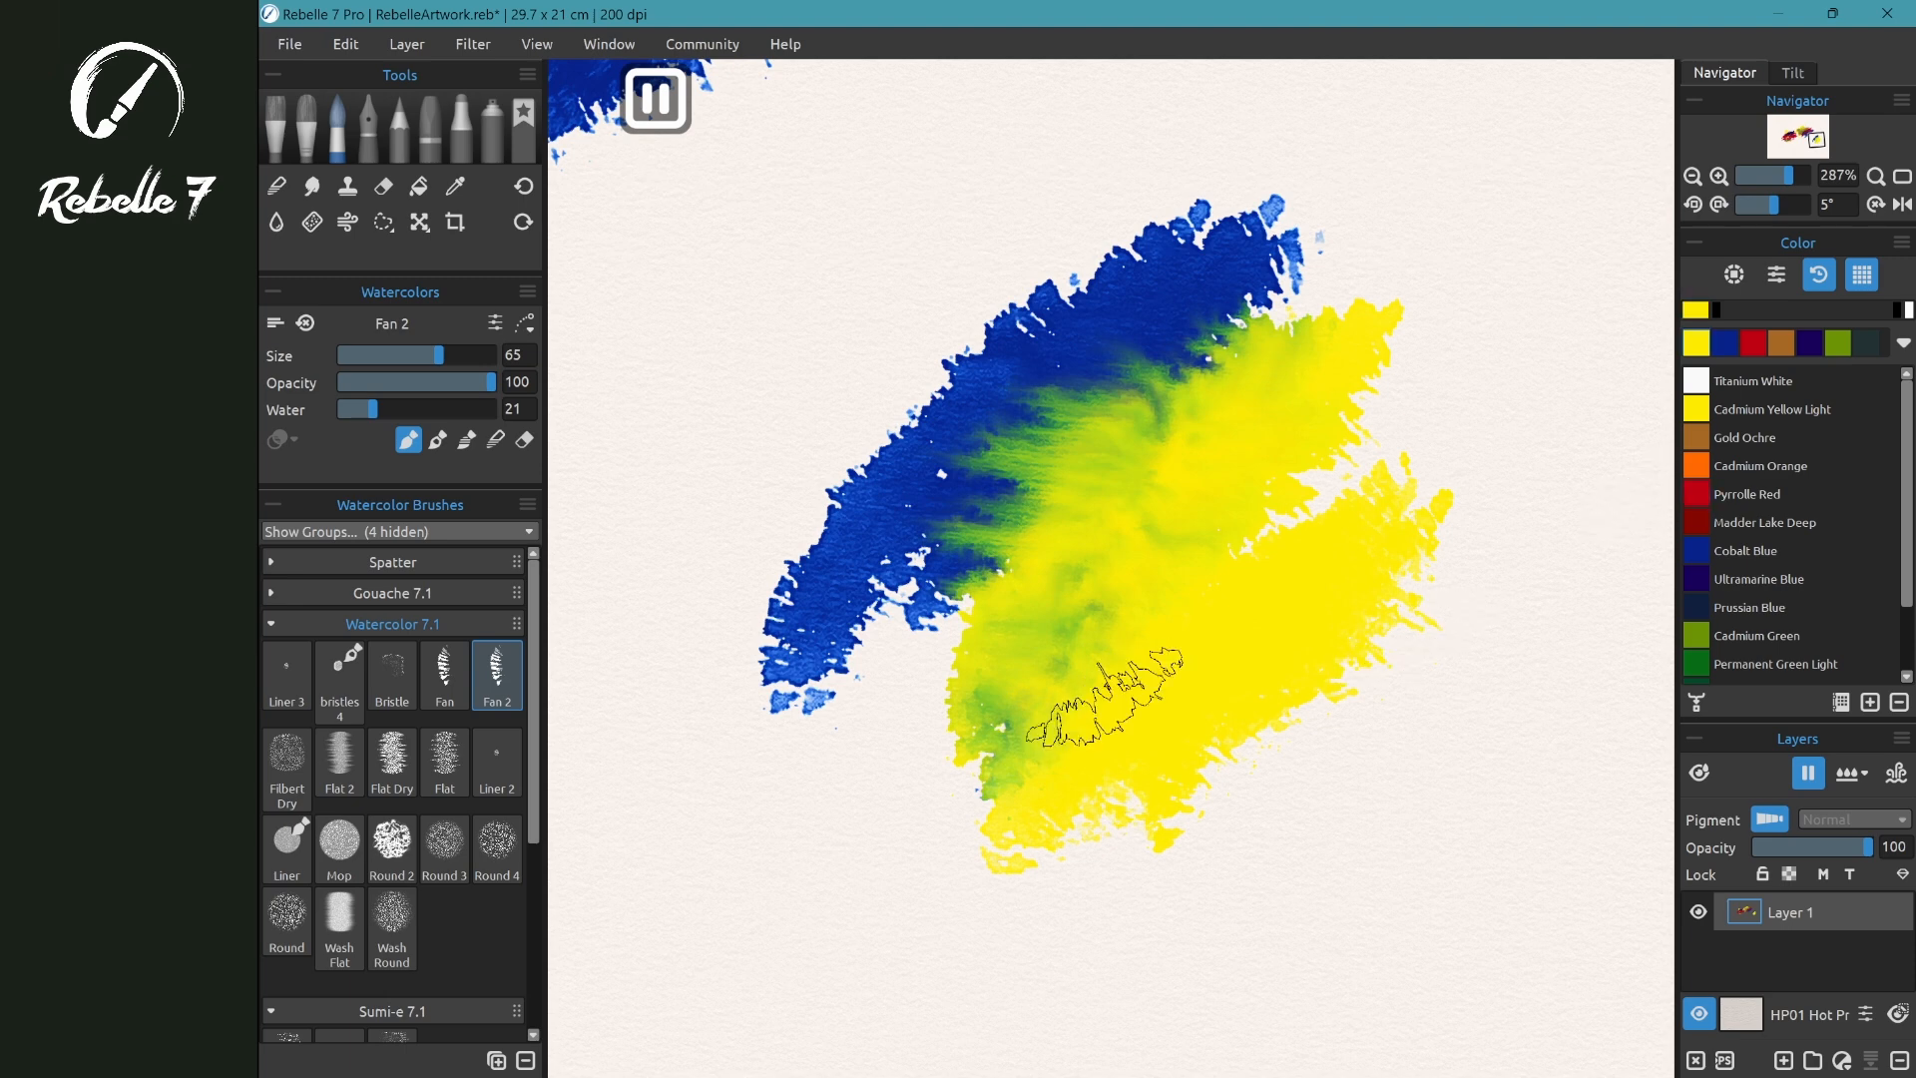
{"action": "left_click", "coordinate": [1698, 498]}
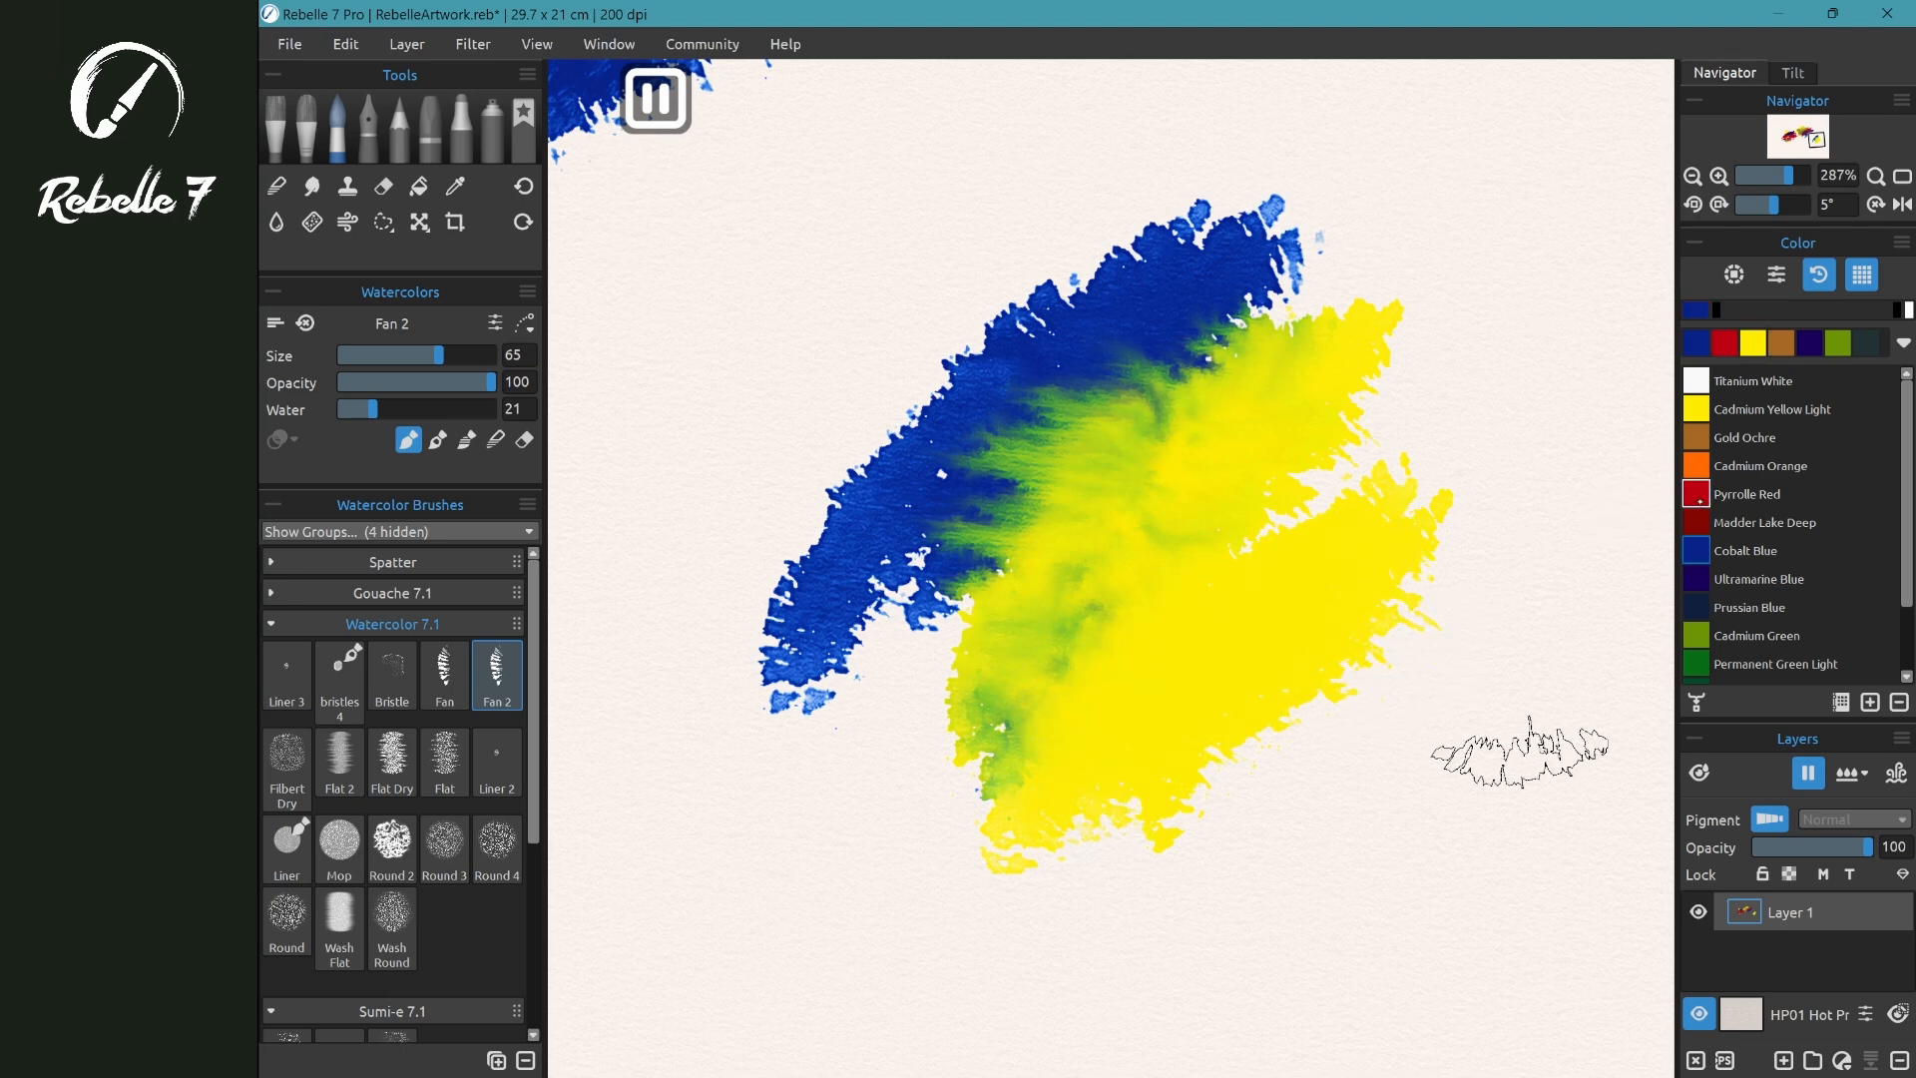
{"action": "mouse_move", "coordinate": [1133, 878]}
{"action": "left_mouse_down"}
{"action": "mouse_move", "coordinate": [1223, 739]}
{"action": "mouse_move", "coordinate": [1475, 487]}
{"action": "left_mouse_up"}
{"action": "mouse_move", "coordinate": [1572, 574]}
{"action": "left_mouse_down"}
{"action": "mouse_move", "coordinate": [1305, 727]}
{"action": "mouse_move", "coordinate": [1183, 913]}
{"action": "left_mouse_up"}
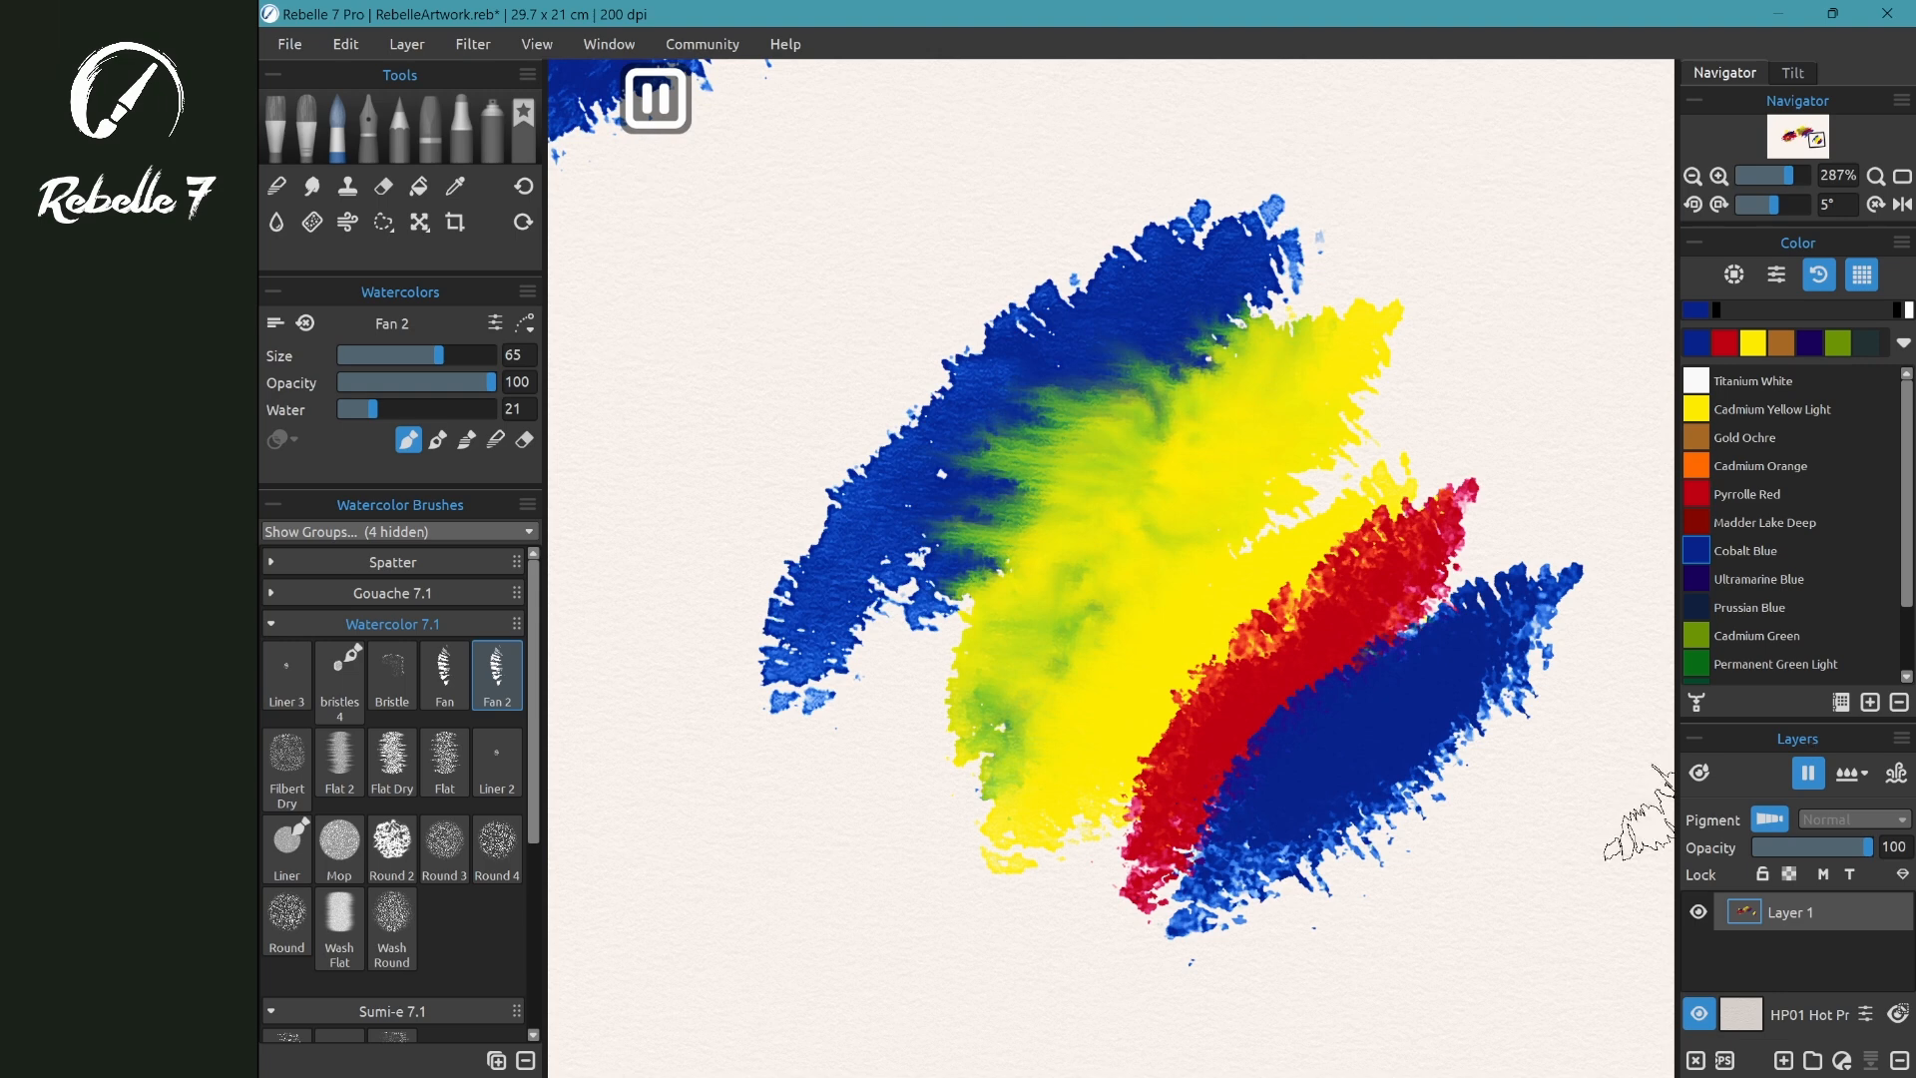
- Resume diffusion and blow the wet blue and red paint into the yellow with the Blow tool at size 15
{"action": "left_click", "coordinate": [347, 223]}
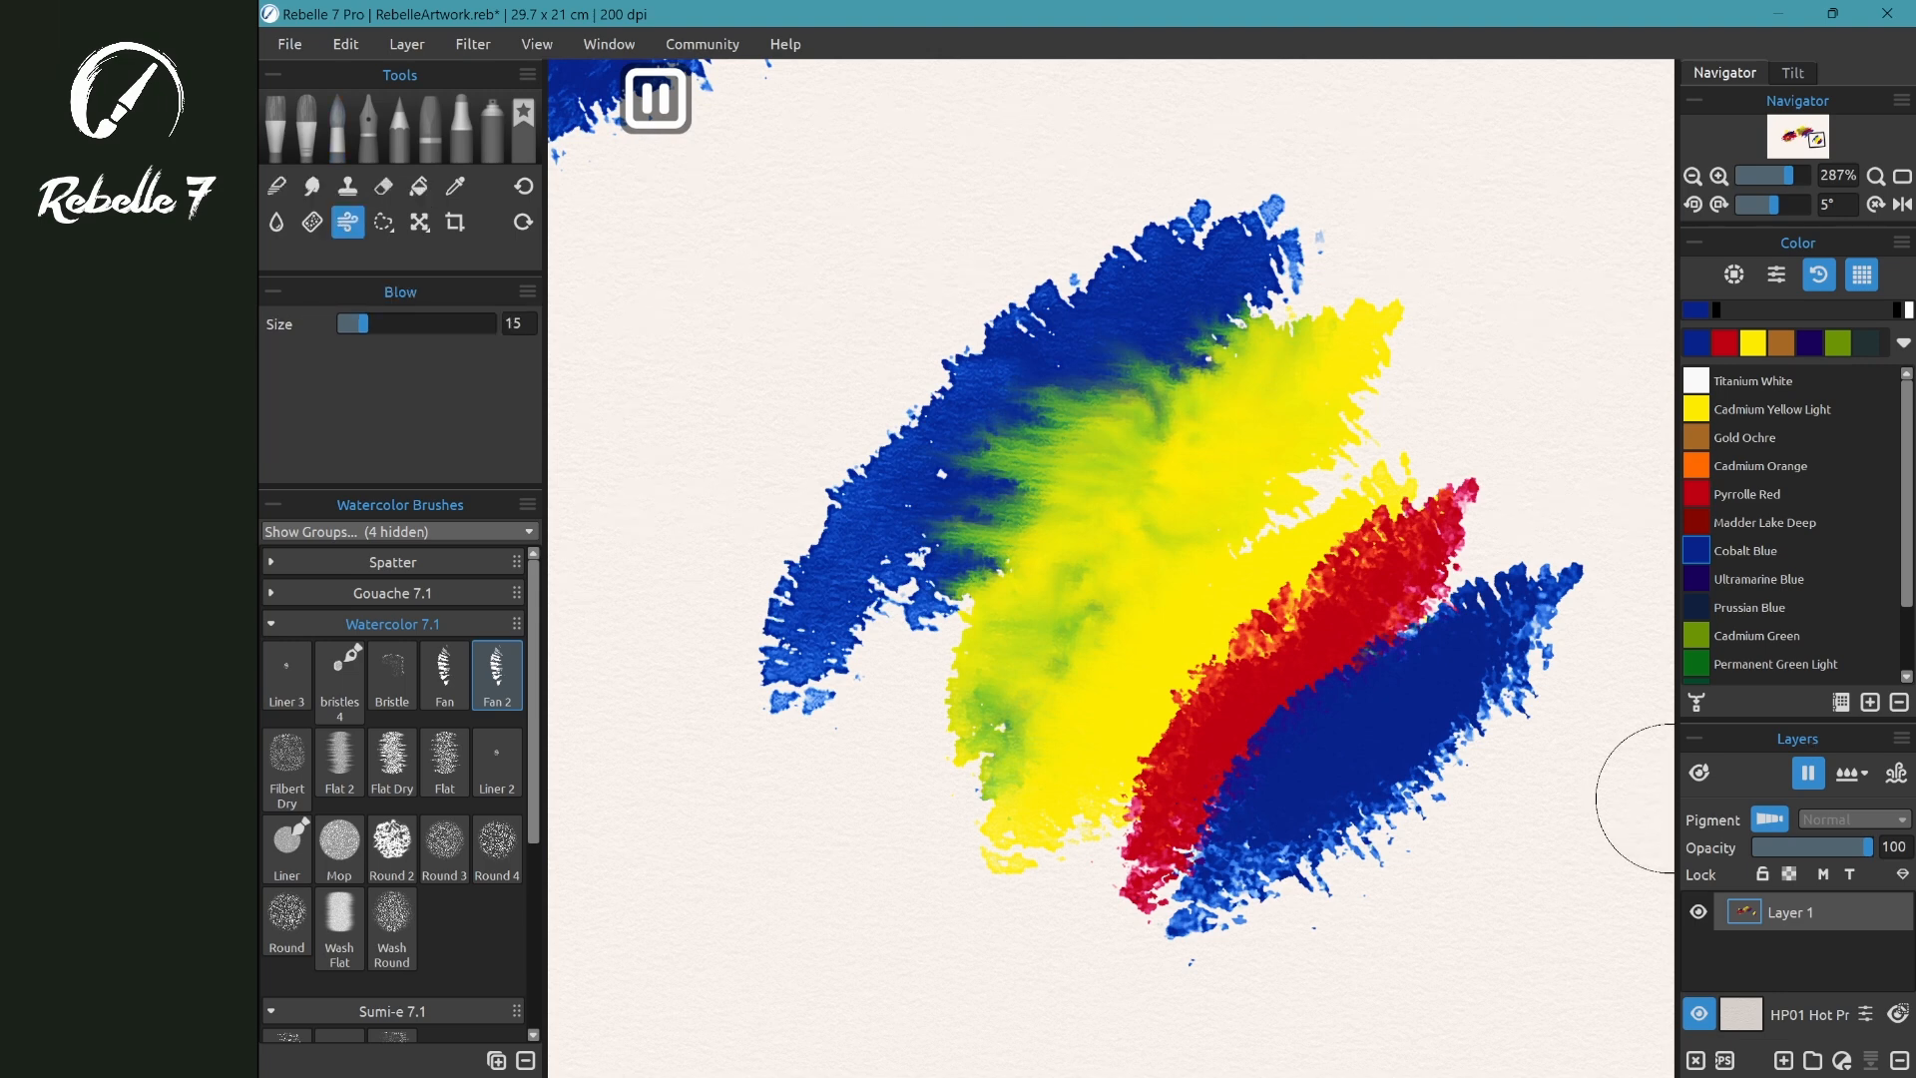
{"action": "left_click", "coordinate": [1808, 772]}
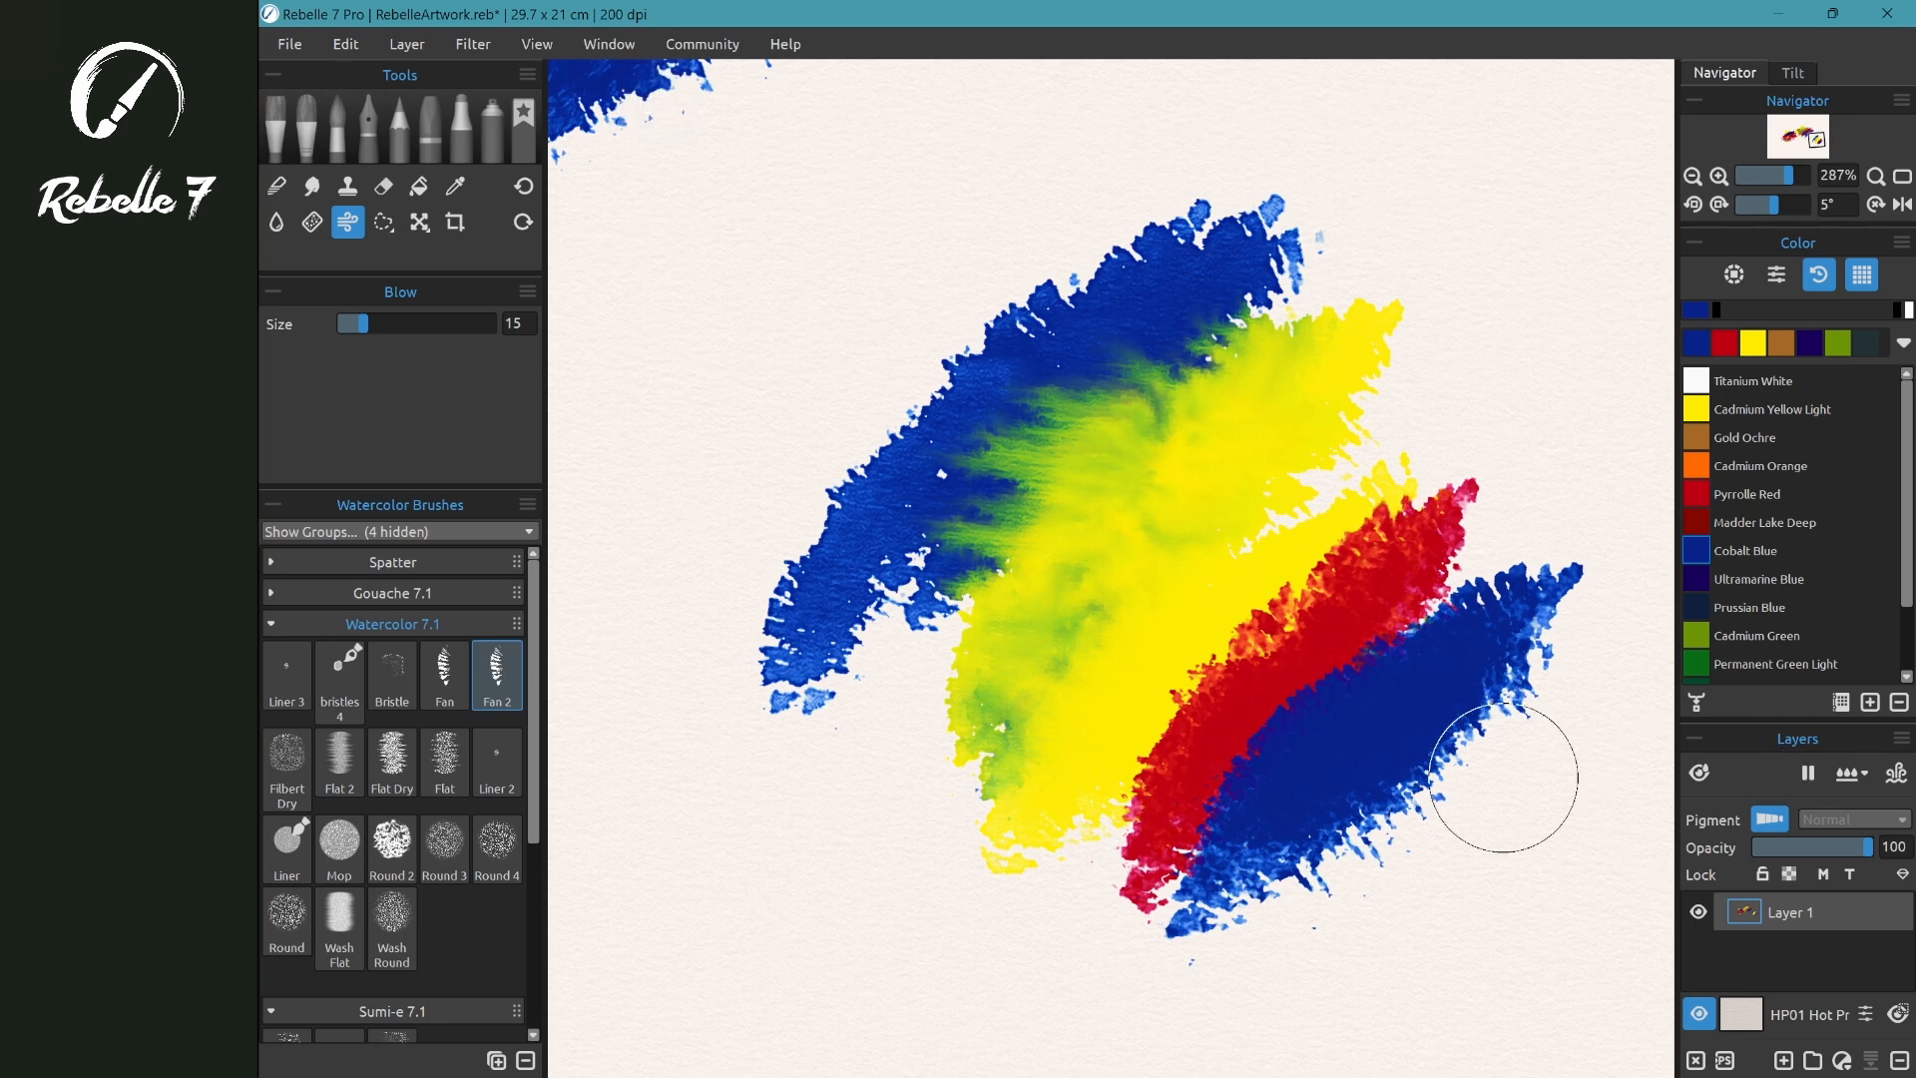
{"action": "mouse_move", "coordinate": [1399, 791]}
{"action": "left_mouse_down"}
{"action": "mouse_move", "coordinate": [1322, 814]}
{"action": "mouse_move", "coordinate": [1272, 690]}
{"action": "mouse_move", "coordinate": [1080, 732]}
{"action": "mouse_move", "coordinate": [1359, 627]}
{"action": "mouse_move", "coordinate": [1228, 697]}
{"action": "mouse_move", "coordinate": [1388, 587]}
{"action": "mouse_move", "coordinate": [1356, 616]}
{"action": "mouse_move", "coordinate": [1309, 602]}
{"action": "mouse_move", "coordinate": [1211, 622]}
{"action": "mouse_move", "coordinate": [1180, 585]}
{"action": "mouse_move", "coordinate": [1143, 711]}
{"action": "mouse_move", "coordinate": [1110, 681]}
{"action": "mouse_move", "coordinate": [1196, 644]}
{"action": "left_mouse_up"}
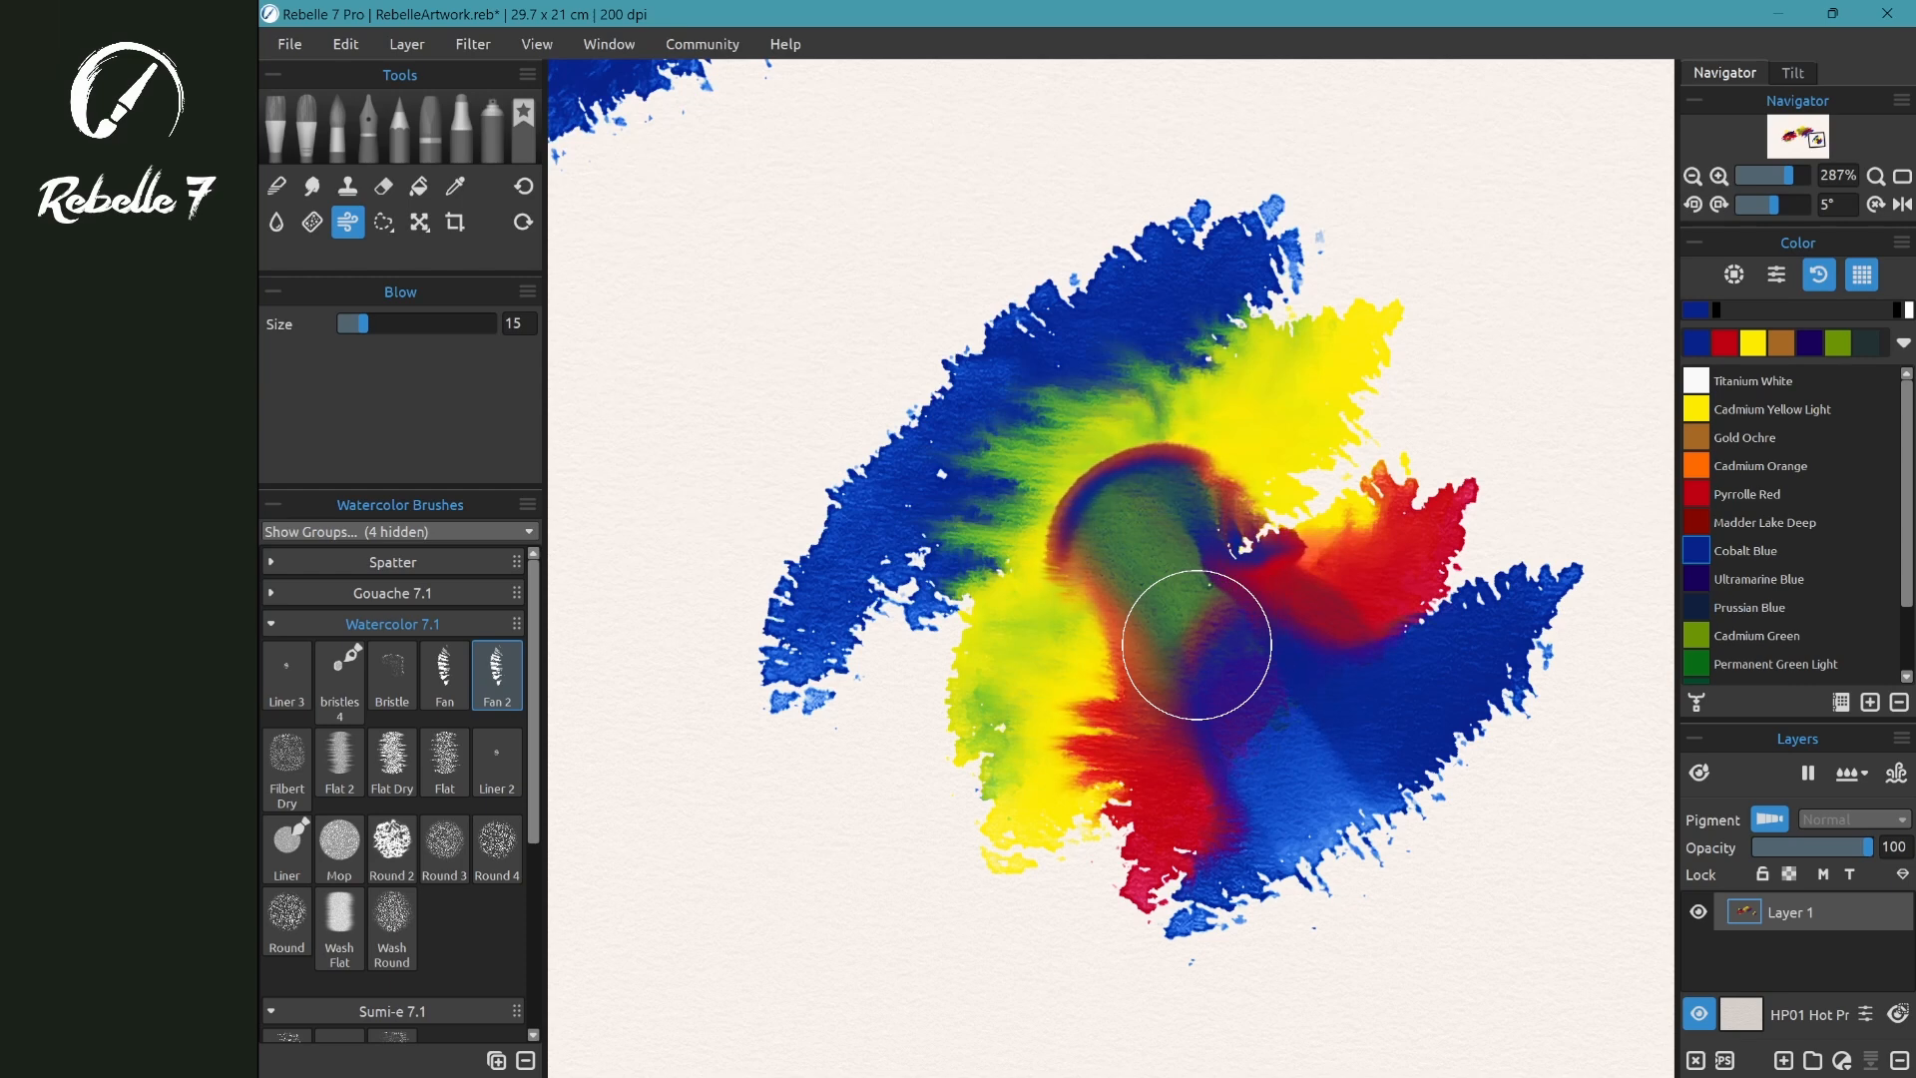
{"action": "left_click_drag", "start_coordinate": [1173, 450], "coordinate": [1143, 450]}
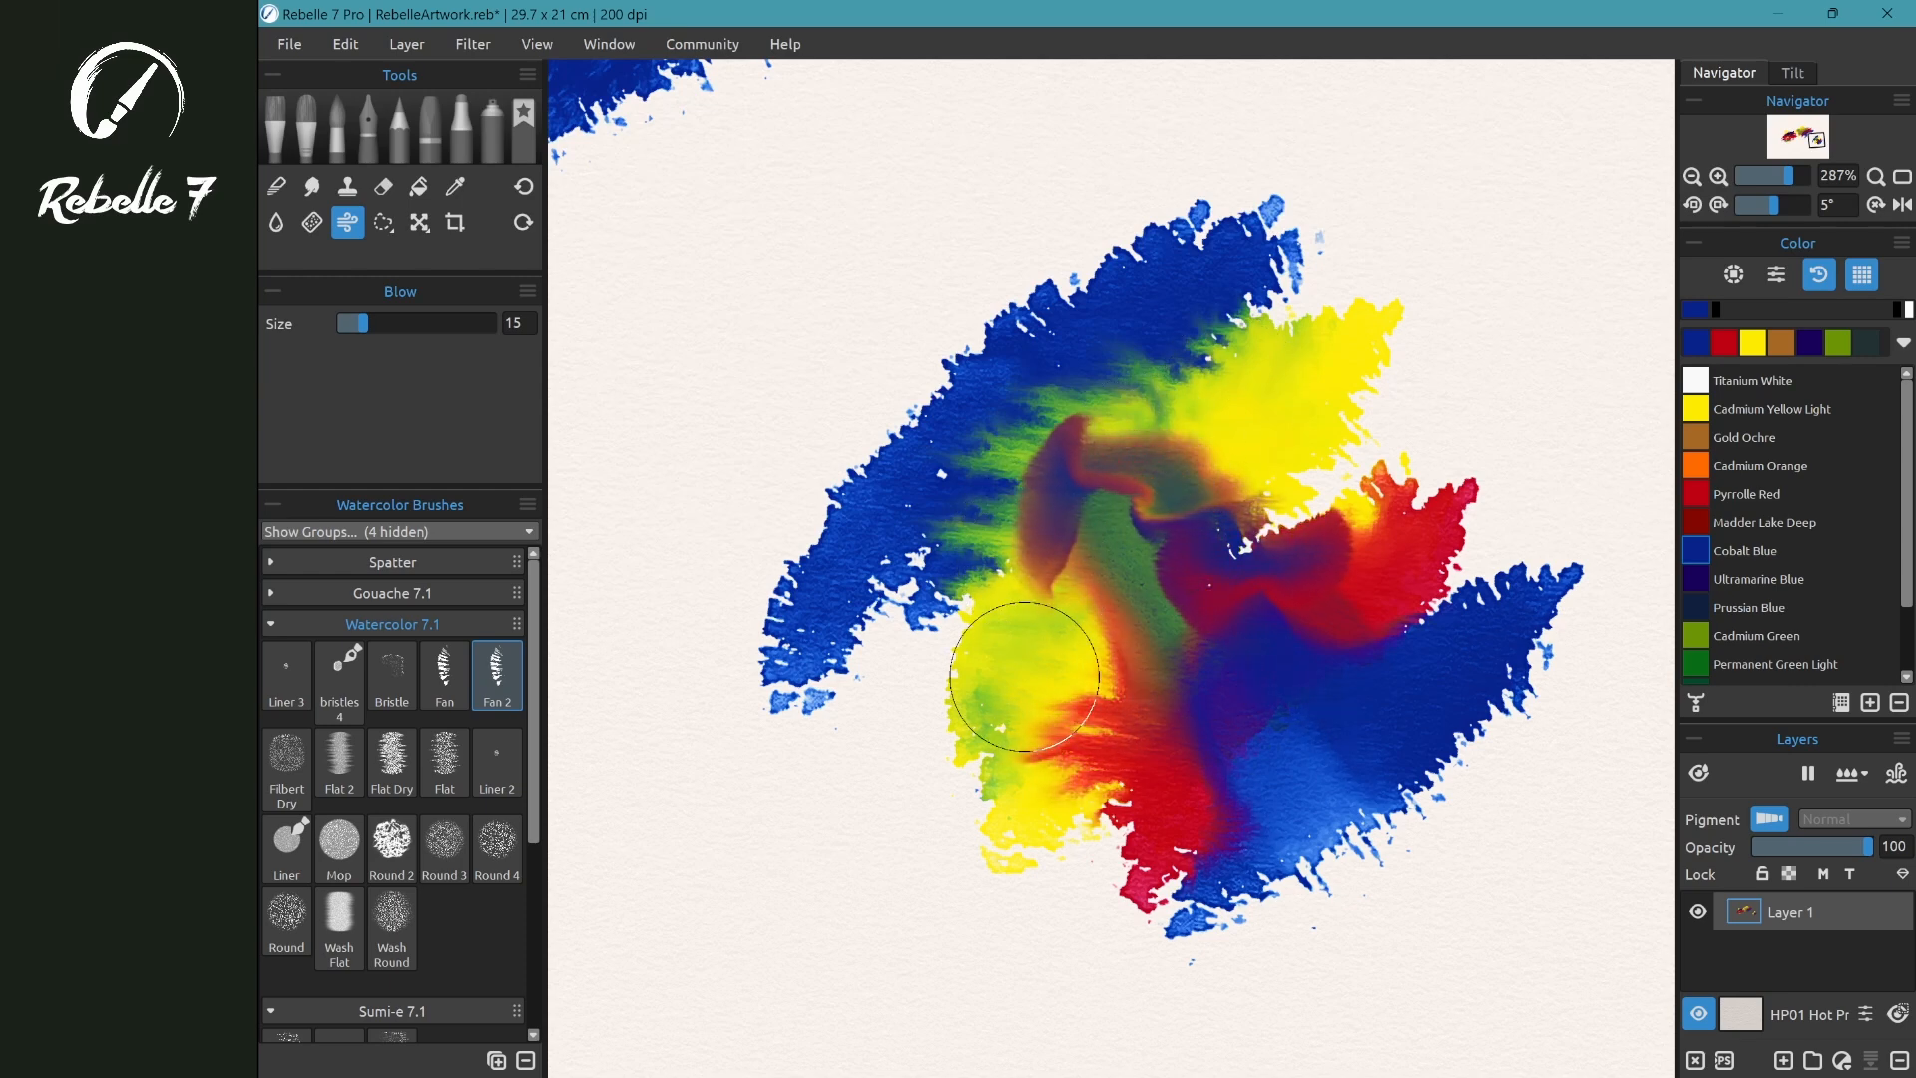
- Tilt the canvas toward the upper right and blow the wet paint further through the mixed strokes
{"action": "left_click", "coordinate": [1793, 73]}
{"action": "left_click_drag", "start_coordinate": [1798, 168], "coordinate": [1825, 131]}
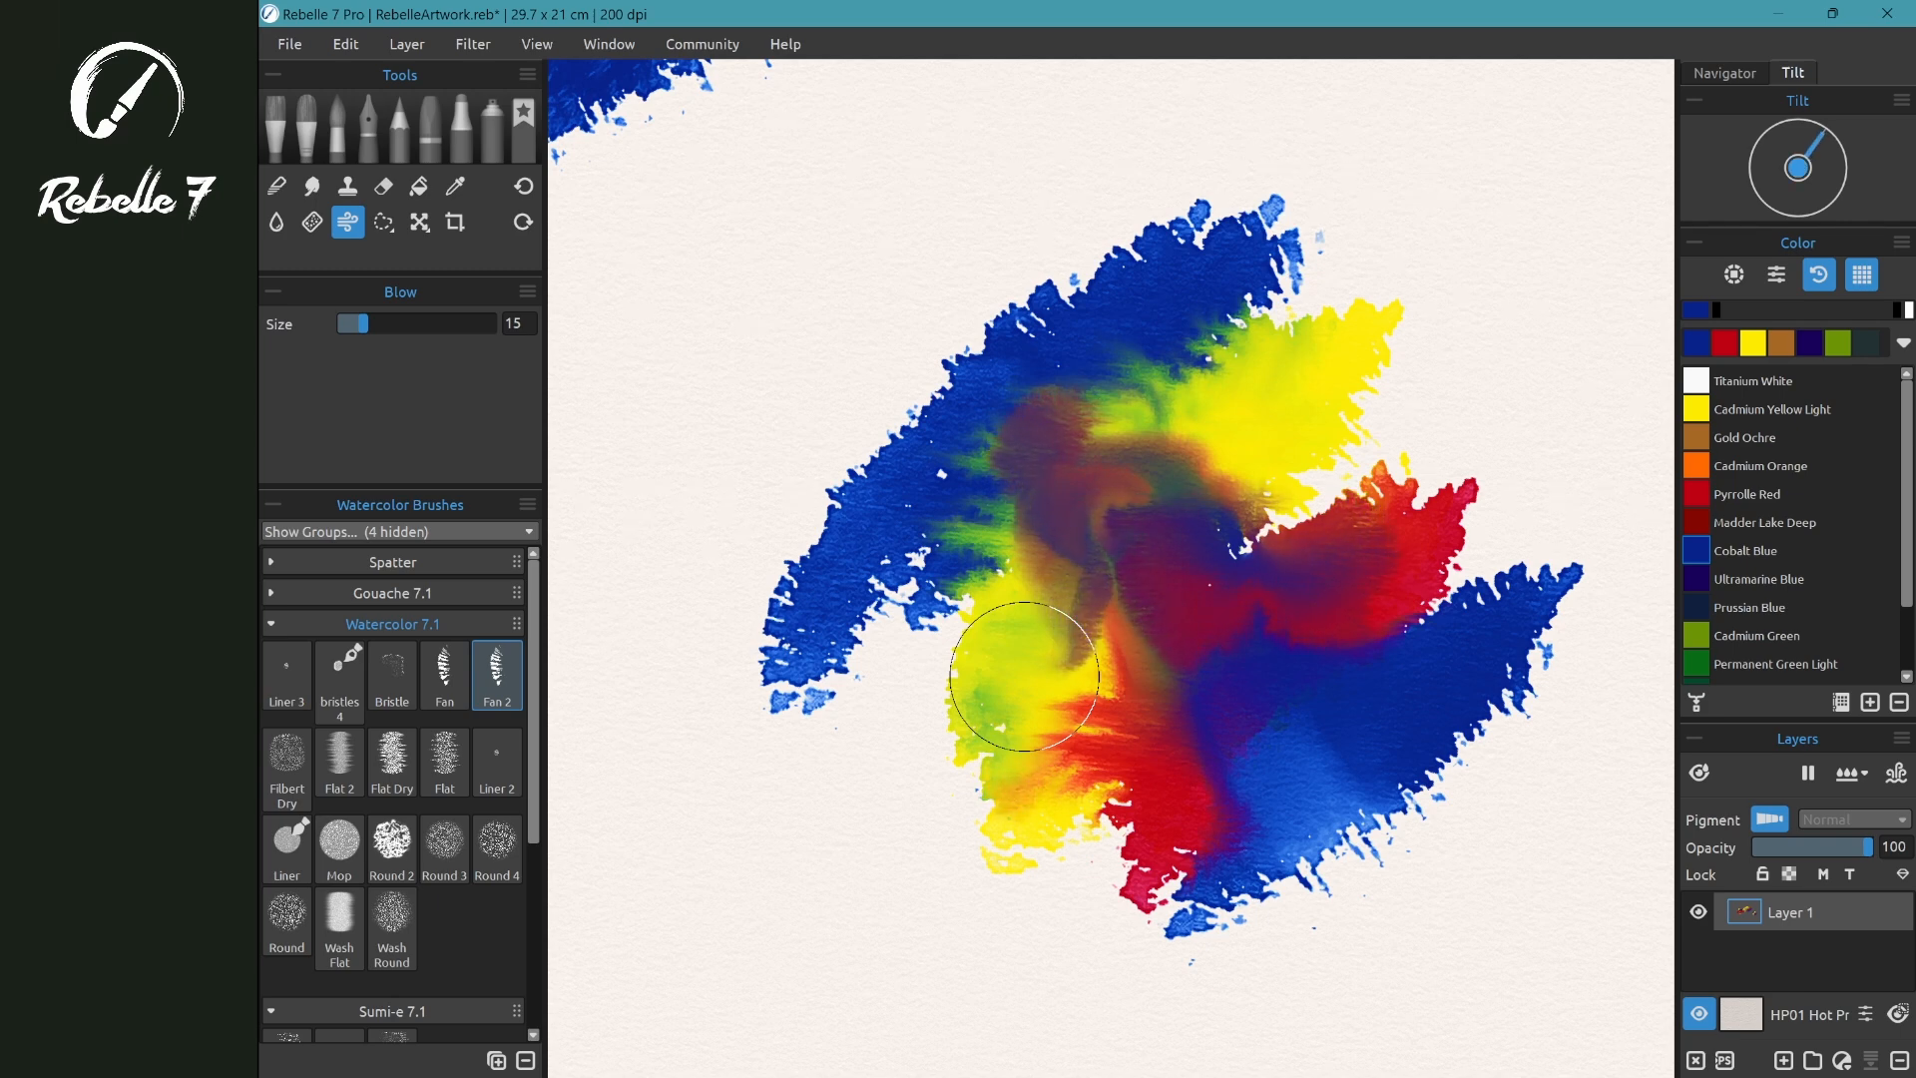
{"action": "mouse_move", "coordinate": [1024, 676]}
{"action": "left_mouse_down"}
{"action": "mouse_move", "coordinate": [1068, 603]}
{"action": "mouse_move", "coordinate": [1135, 615]}
{"action": "mouse_move", "coordinate": [1077, 635]}
{"action": "mouse_move", "coordinate": [1293, 455]}
{"action": "left_mouse_up"}
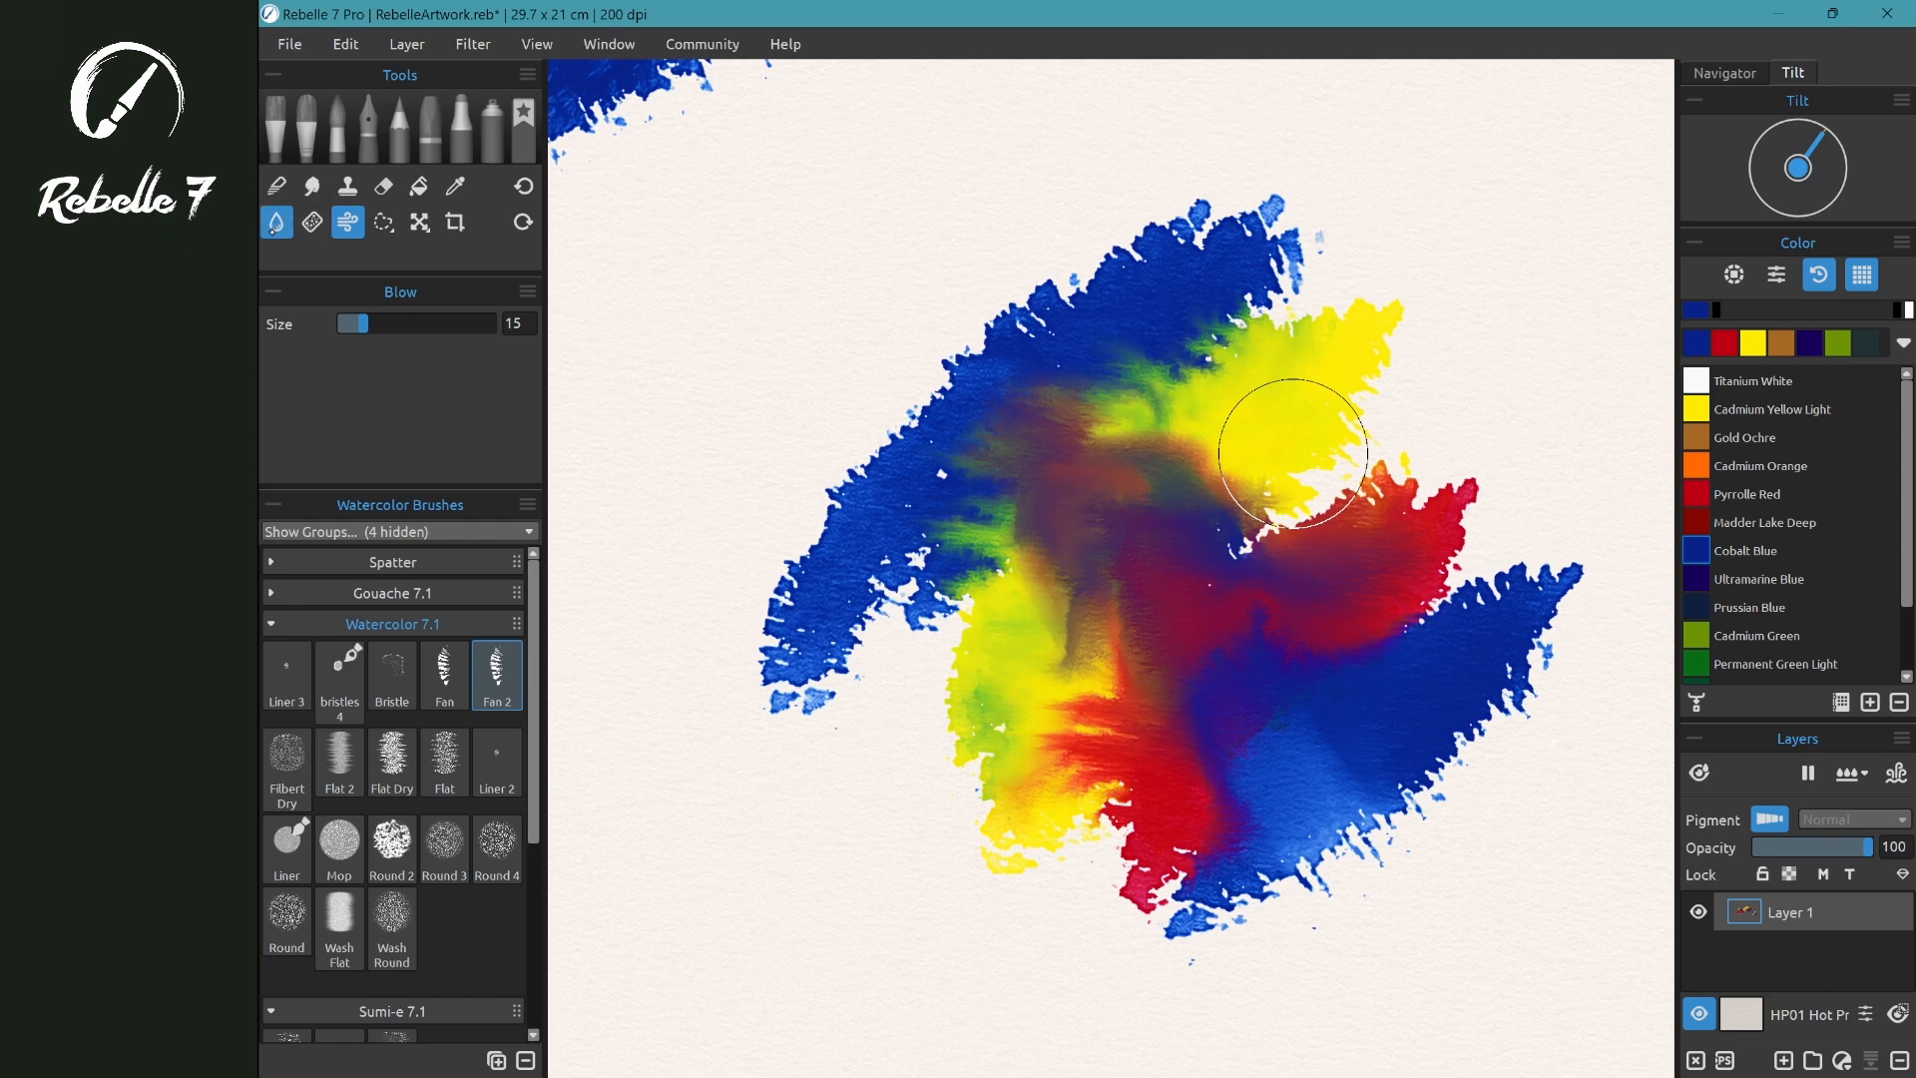
- Wet the mixed strokes with the petal water 100 brush to spread the colors, and undo the added water
{"action": "left_click", "coordinate": [276, 222]}
{"action": "mouse_move", "coordinate": [1084, 510]}
{"action": "left_mouse_down"}
{"action": "mouse_move", "coordinate": [1251, 773]}
{"action": "mouse_move", "coordinate": [1043, 499]}
{"action": "left_mouse_up"}
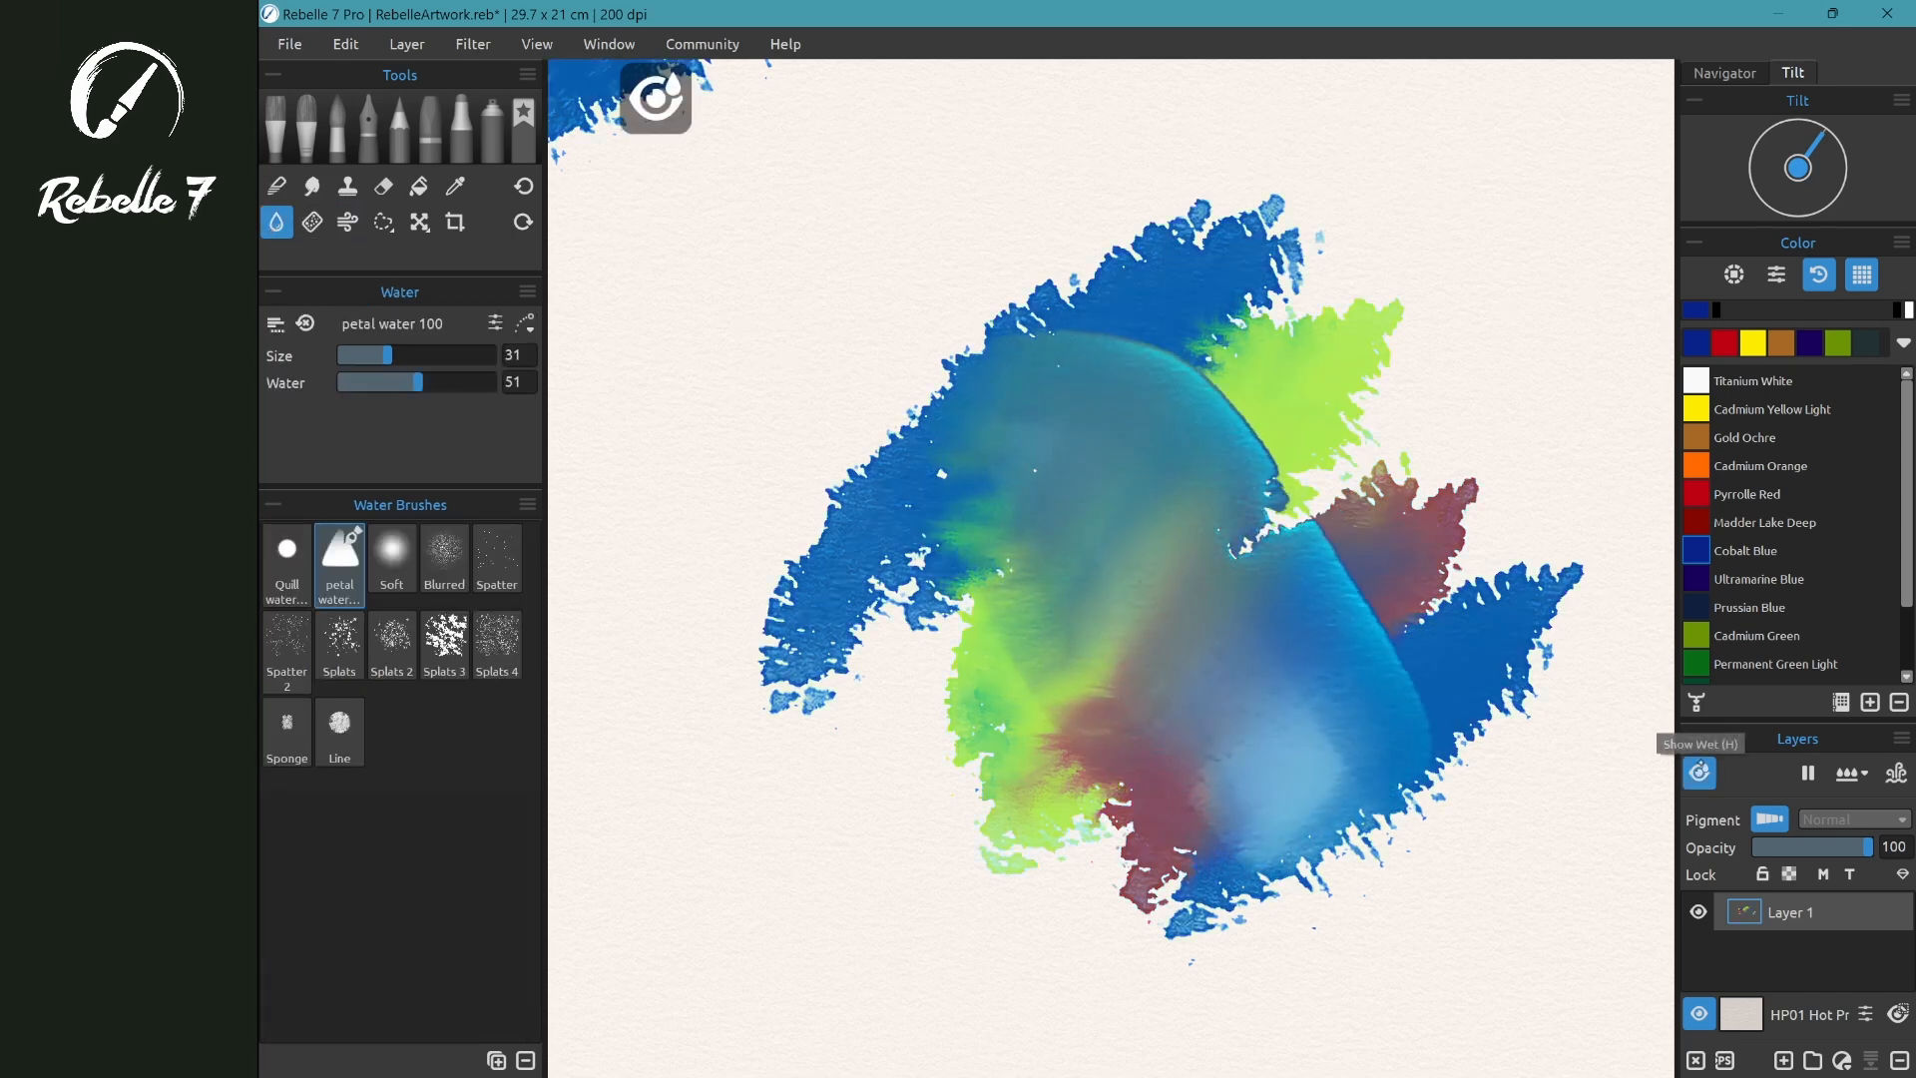
{"action": "key", "text": "w"}
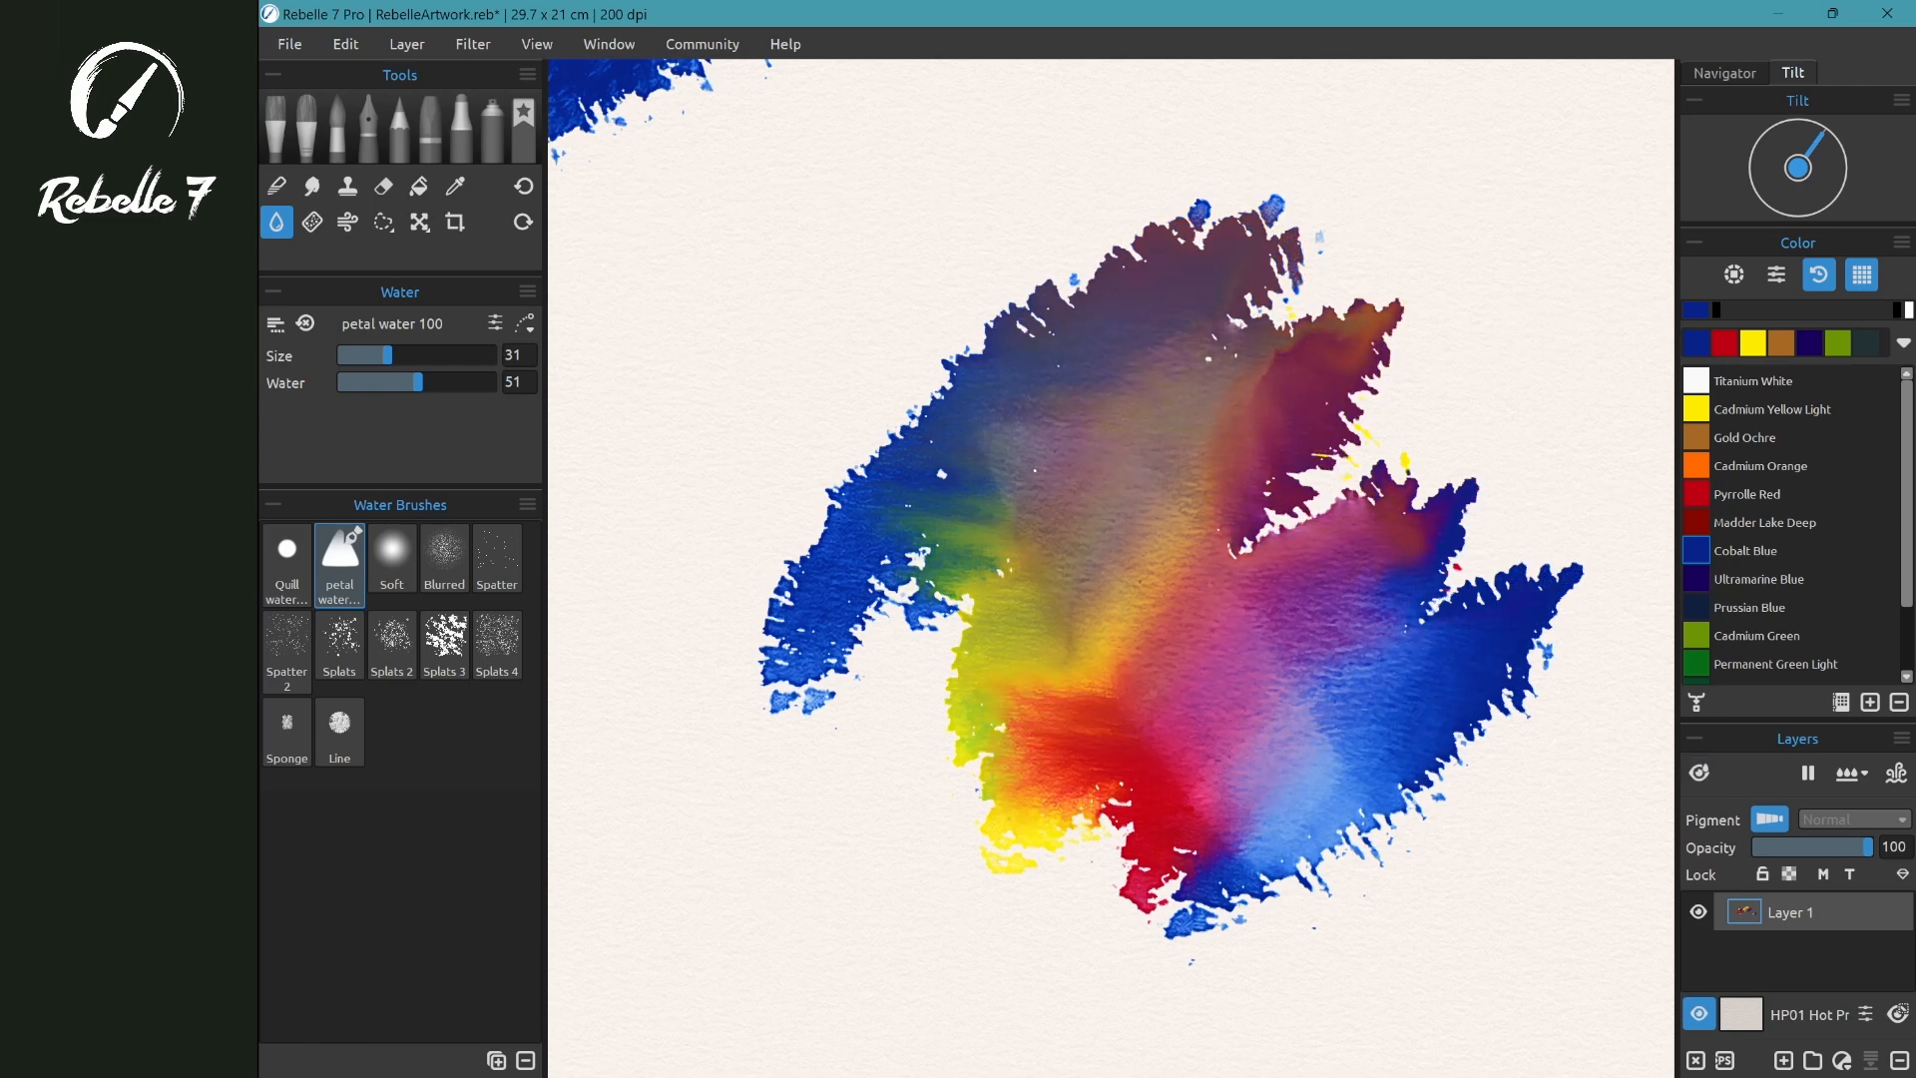
{"action": "key", "text": "ctrl+z"}
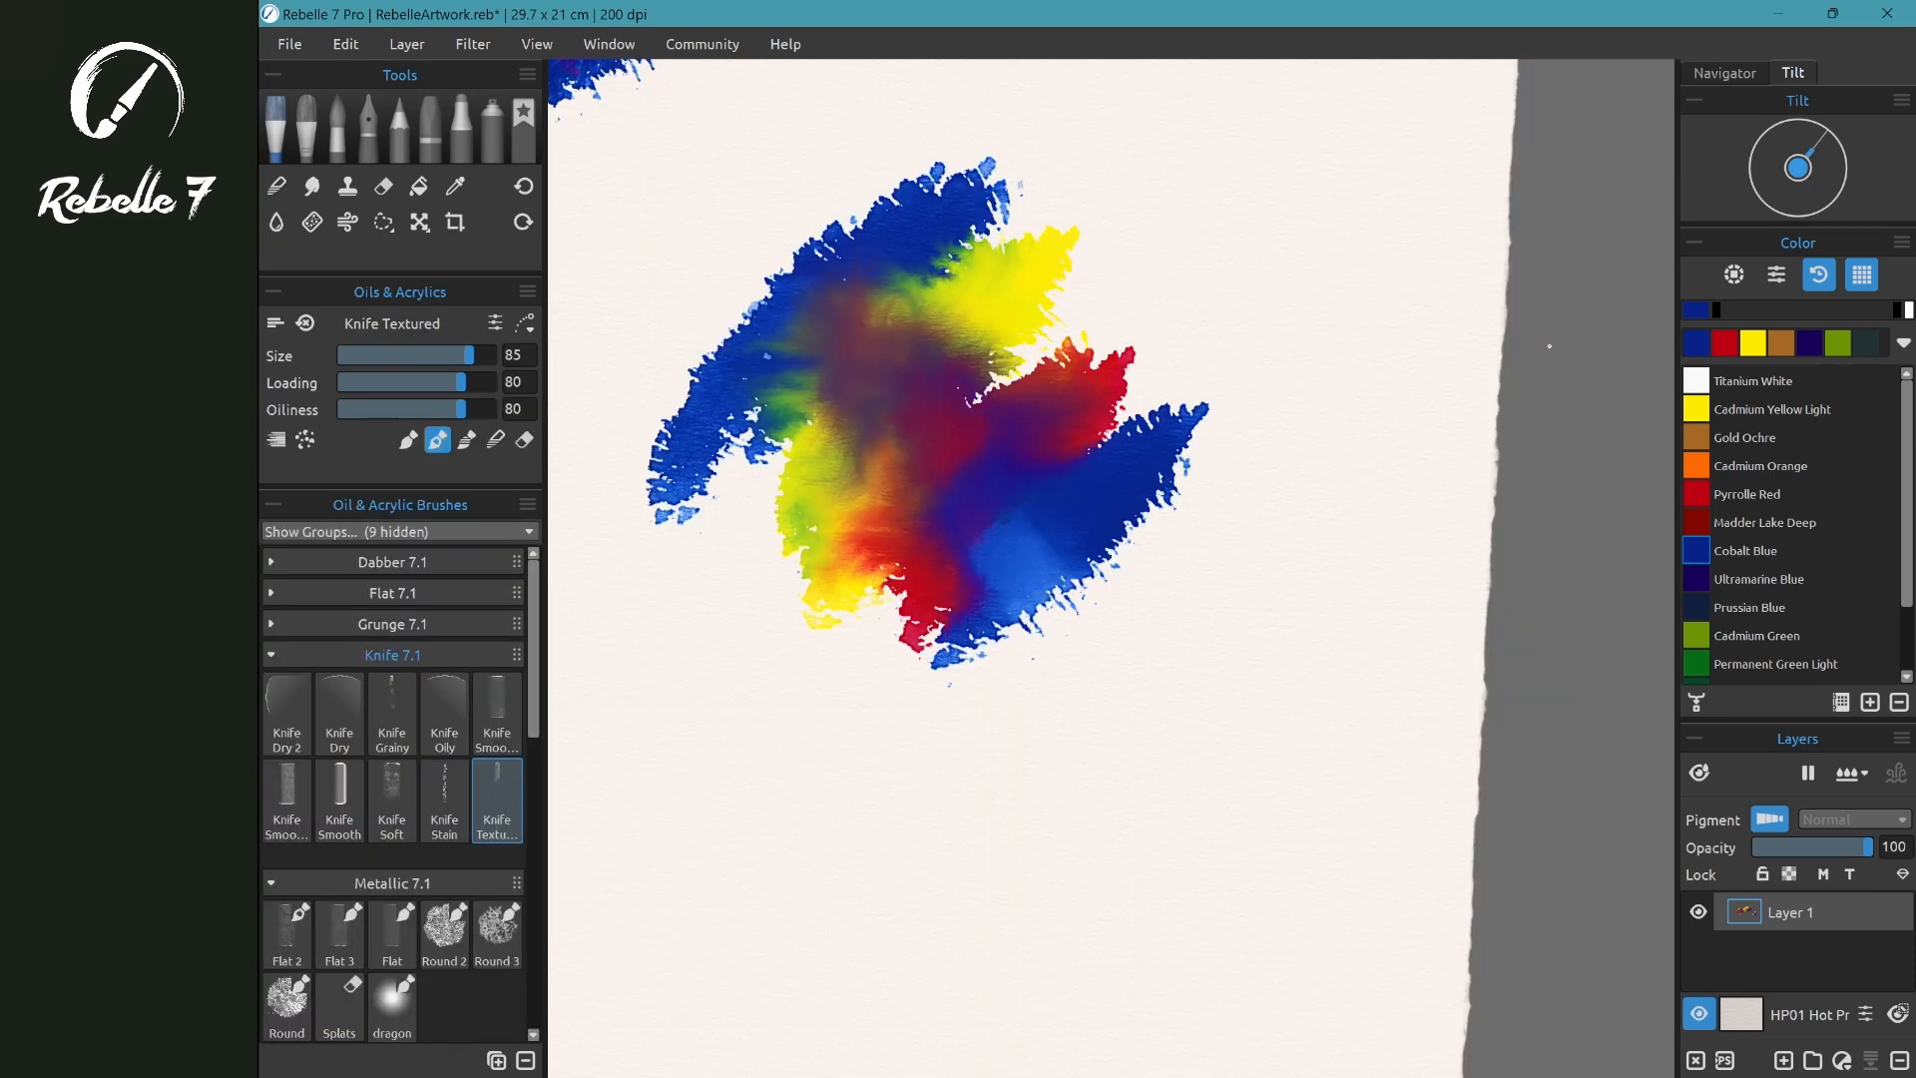
- Choose the Knife Smooth oil brush and change the canvas texture to EX29 Yucca Rough at 105% texture scale
{"action": "left_click", "coordinate": [339, 798]}
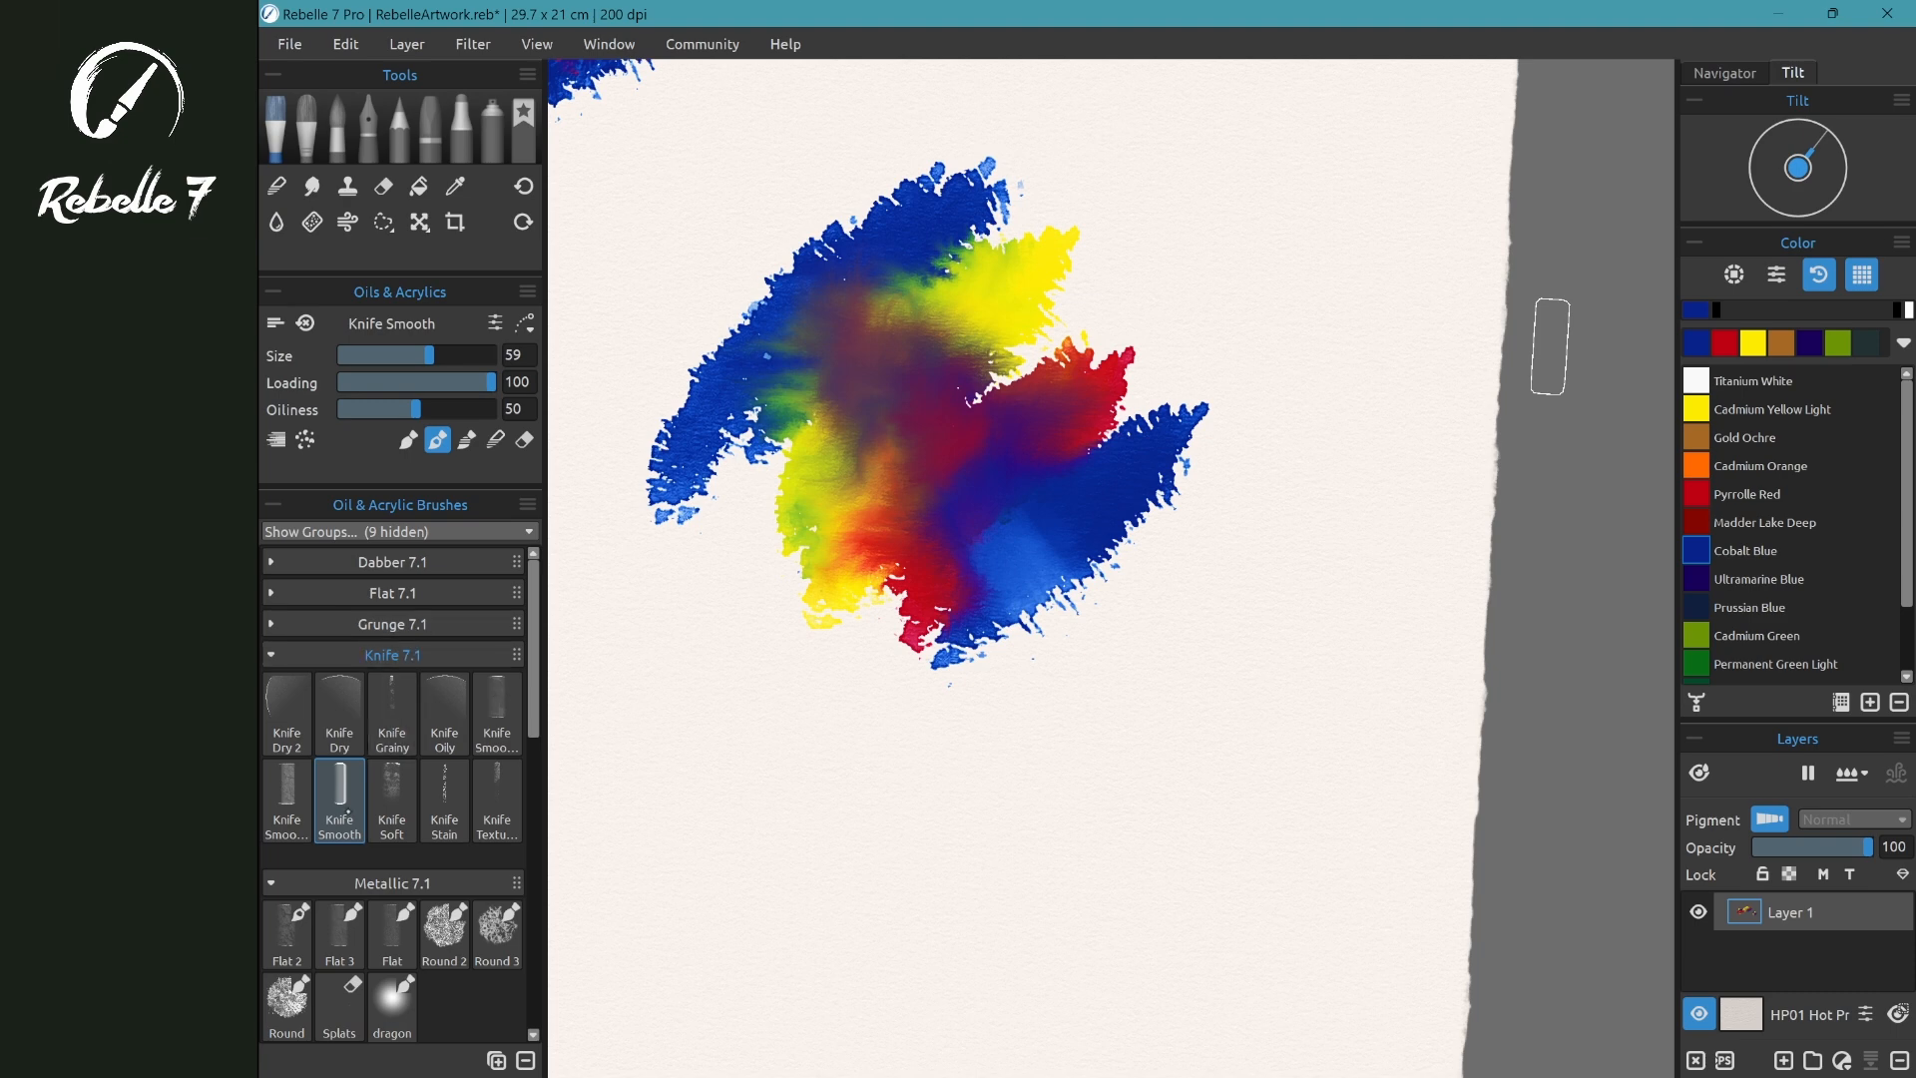
{"action": "left_click_drag", "start_coordinate": [878, 646], "coordinate": [1155, 462]}
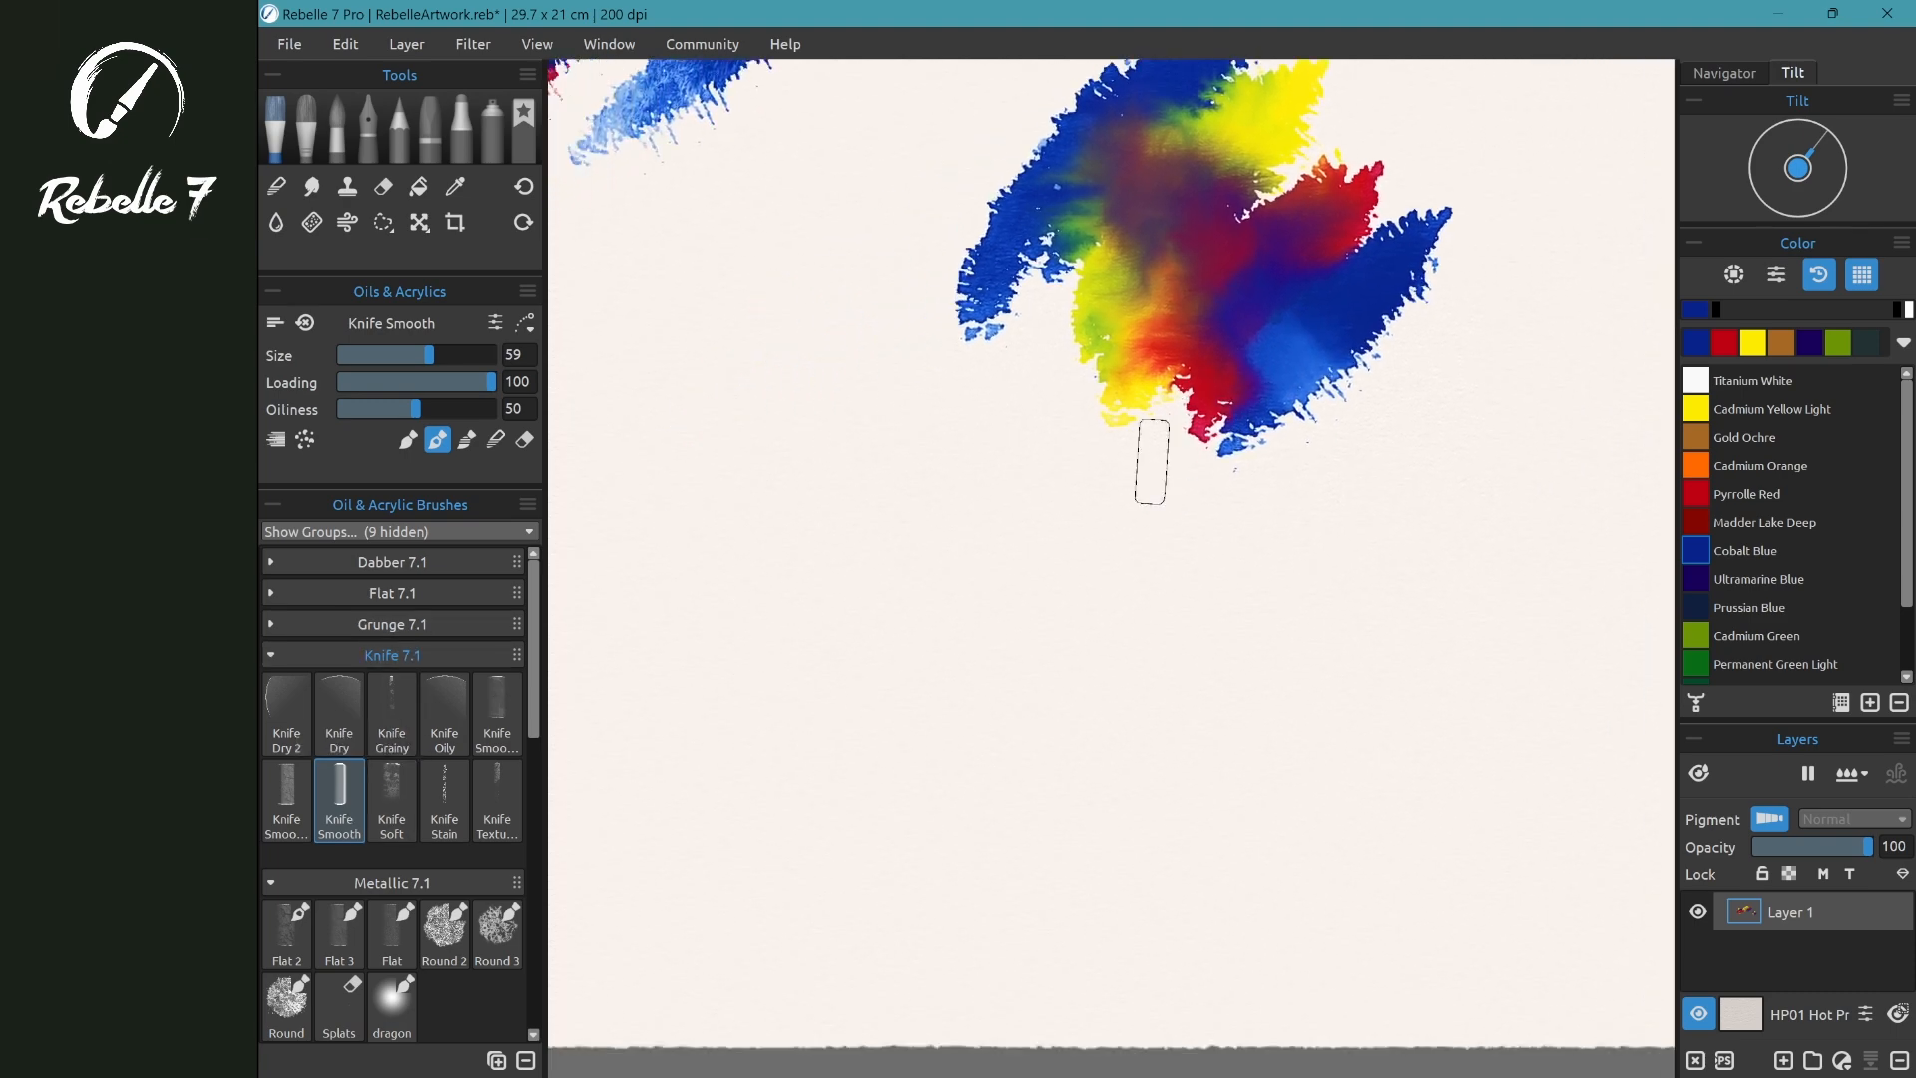
{"action": "scroll", "coordinate": [1317, 364], "scroll_direction": "up", "scroll_amount": 3}
{"action": "left_click", "coordinate": [1746, 1015]}
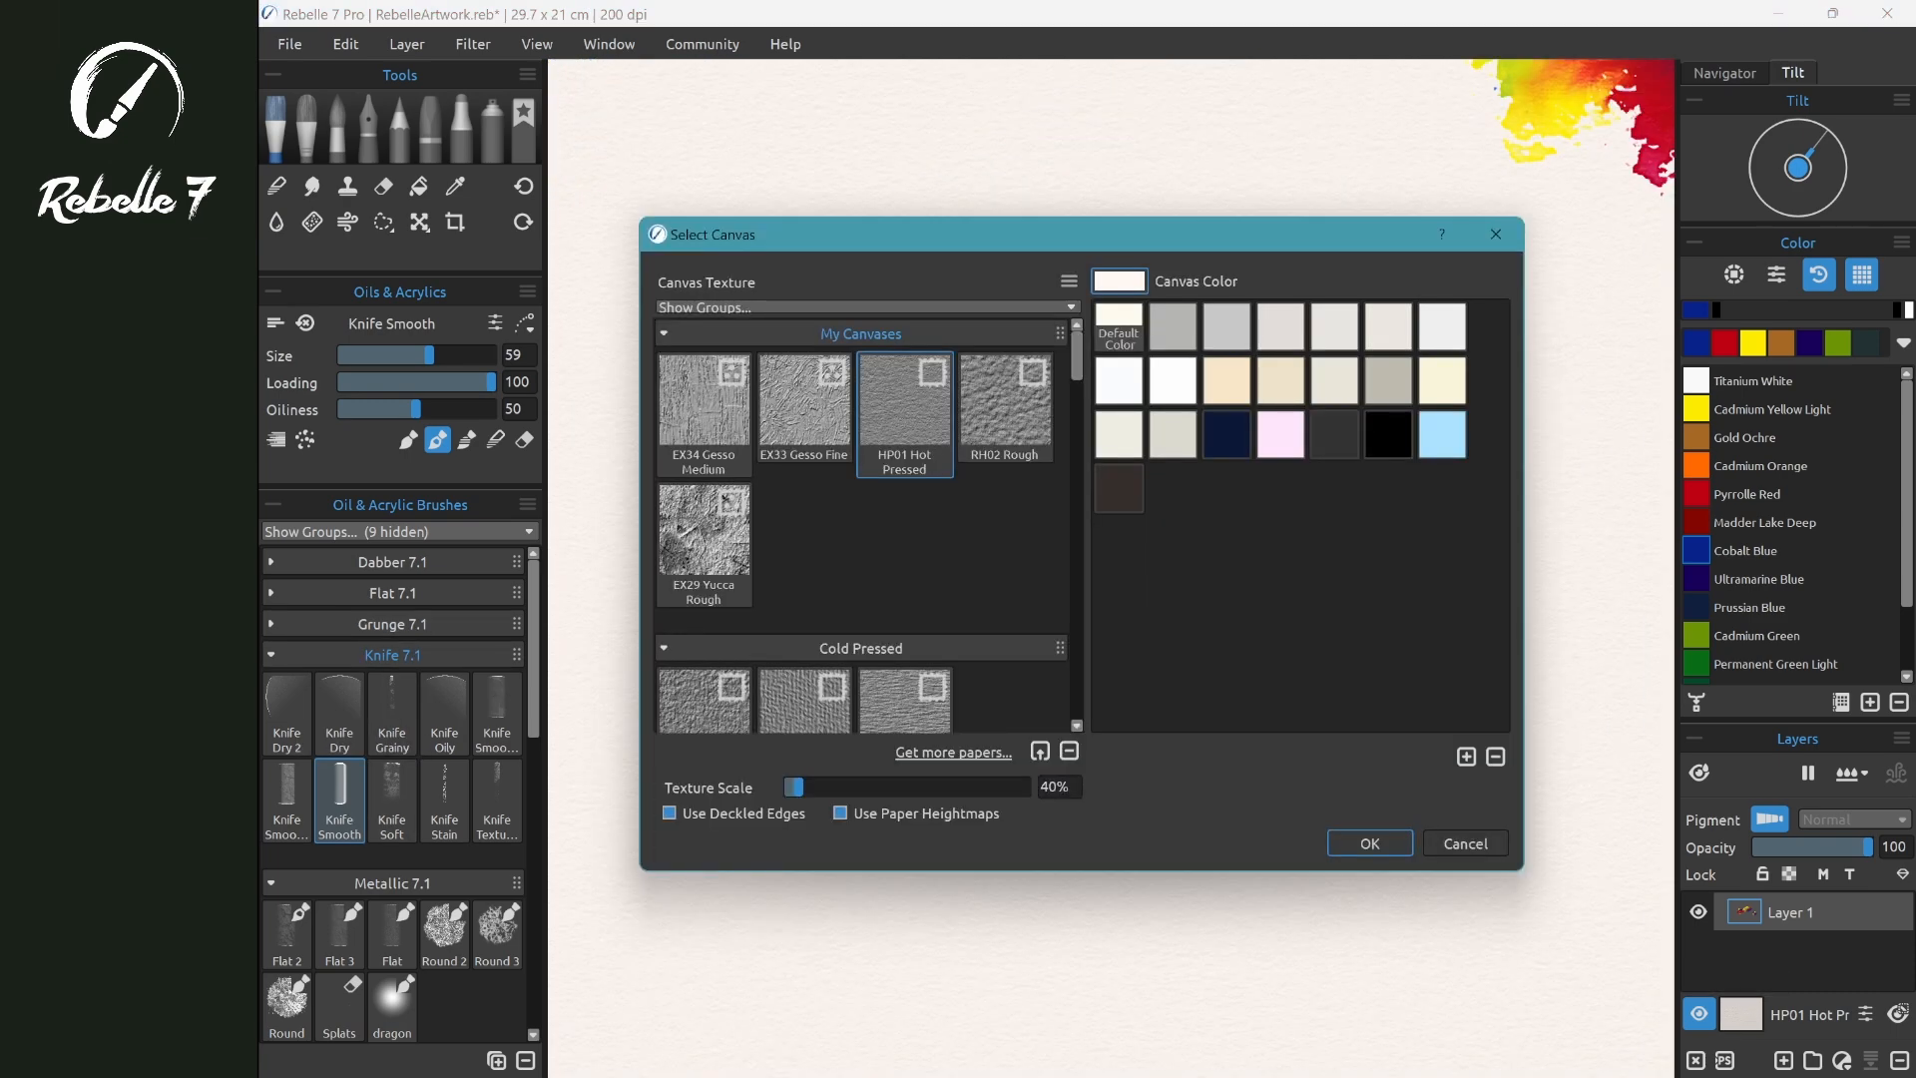
{"action": "left_click", "coordinate": [705, 539]}
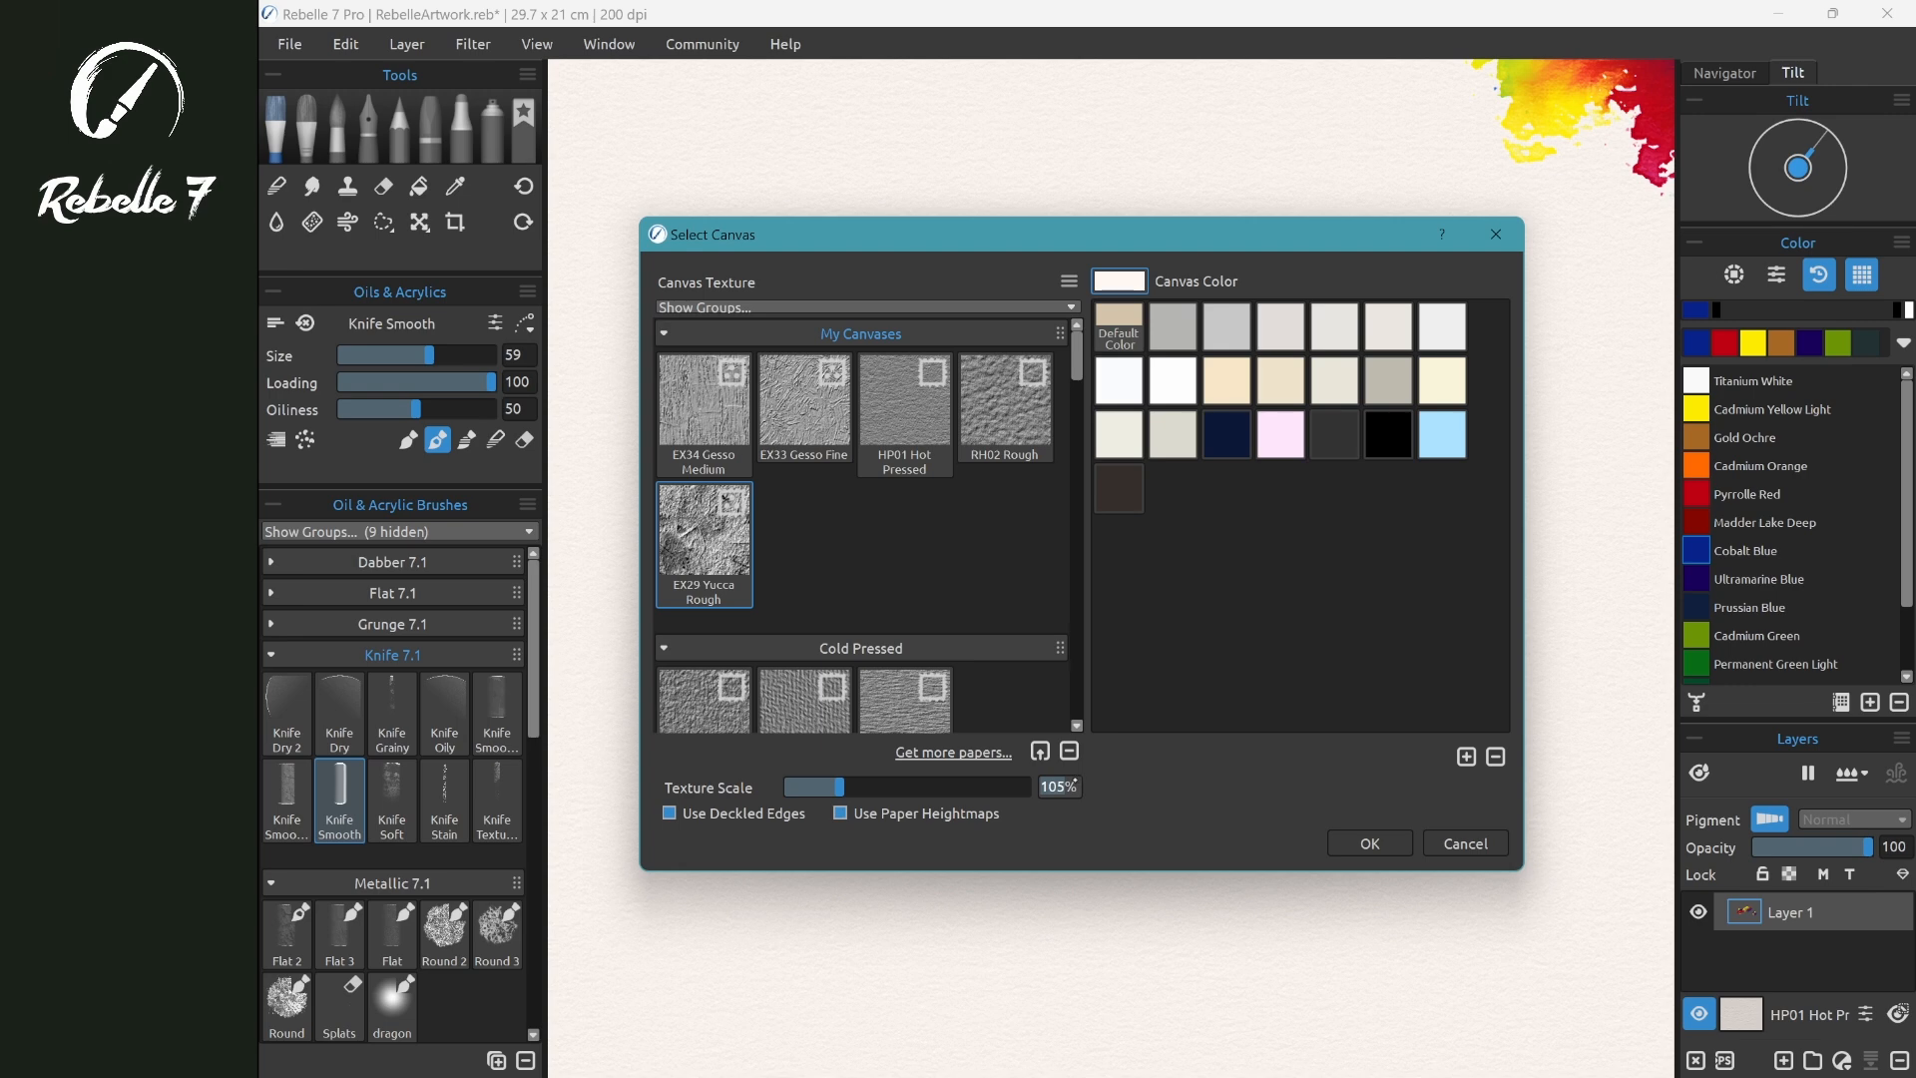
{"action": "left_click", "coordinate": [1369, 843]}
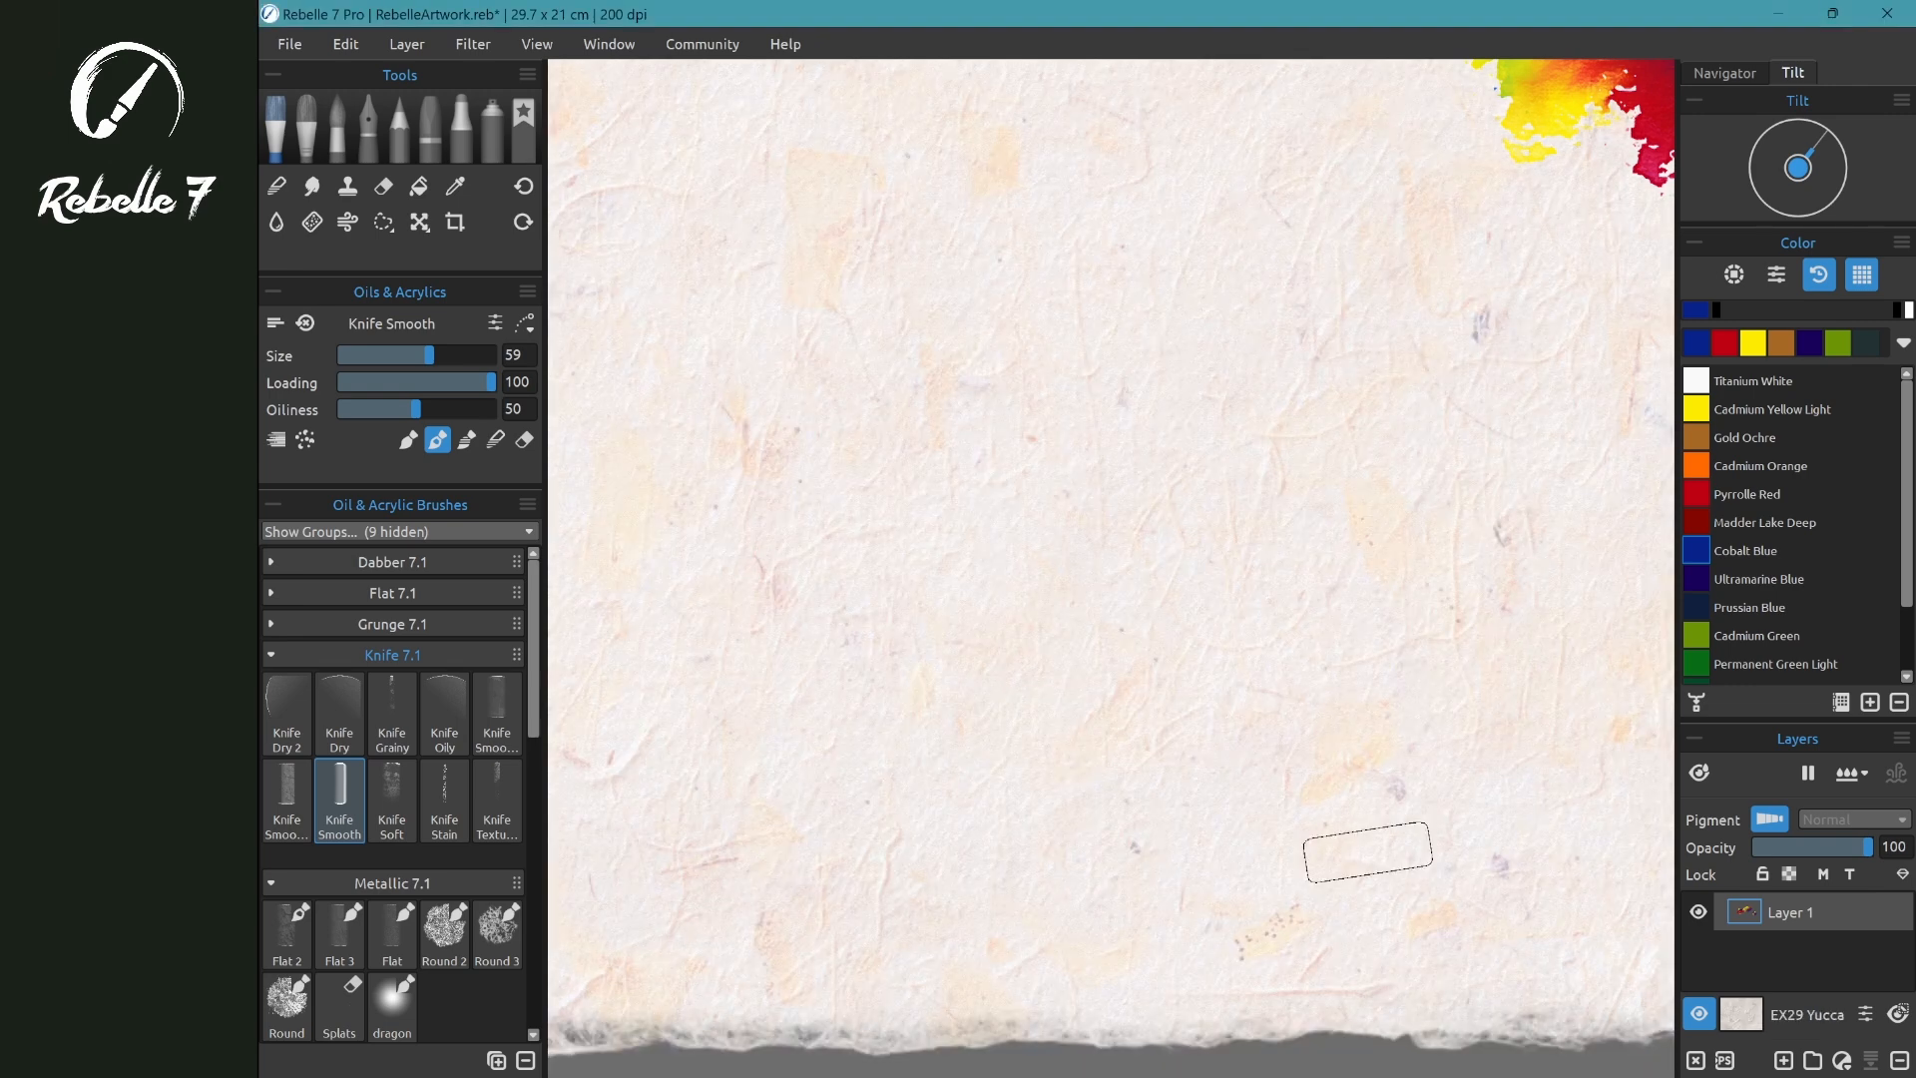
- Turn Pigment color mixing for Layer 1 off and back on
{"action": "left_click_drag", "start_coordinate": [1361, 399], "coordinate": [1322, 381]}
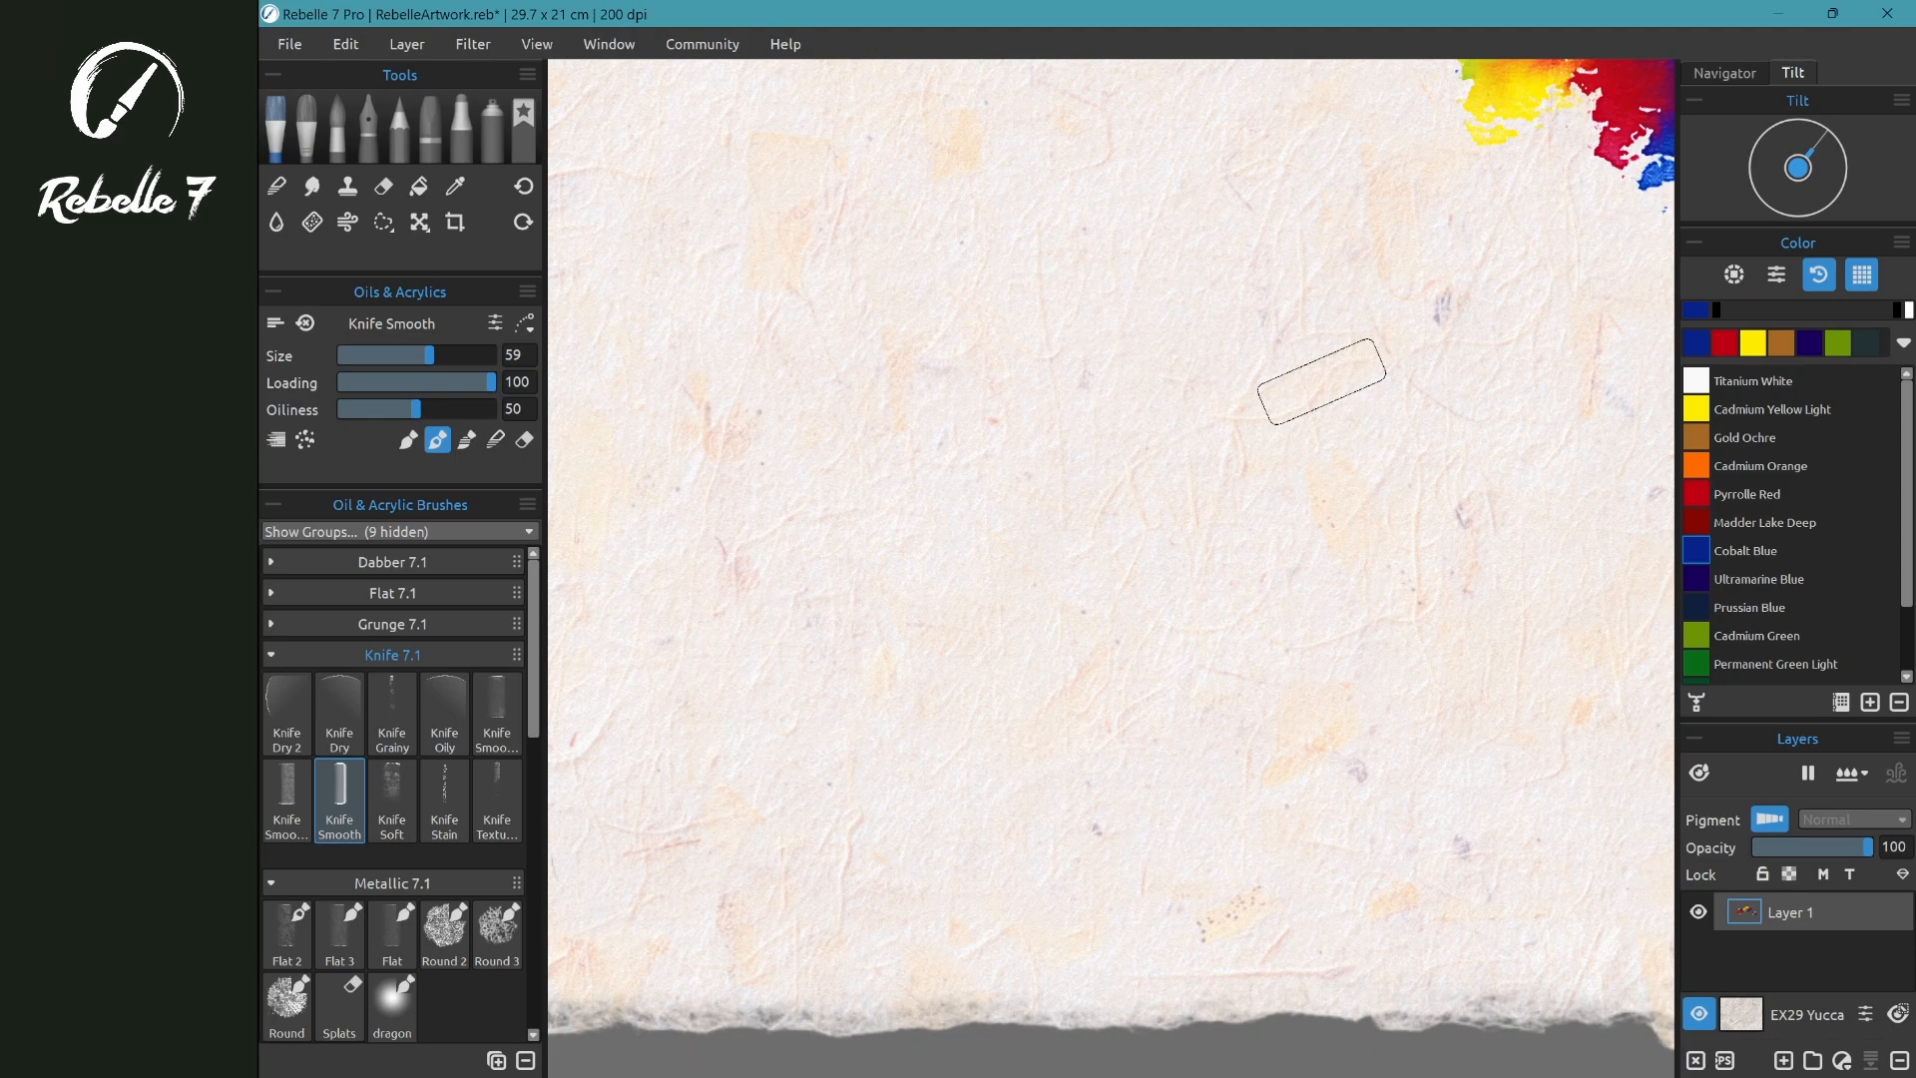
{"action": "scroll", "coordinate": [1323, 381], "scroll_direction": "down", "scroll_amount": 3}
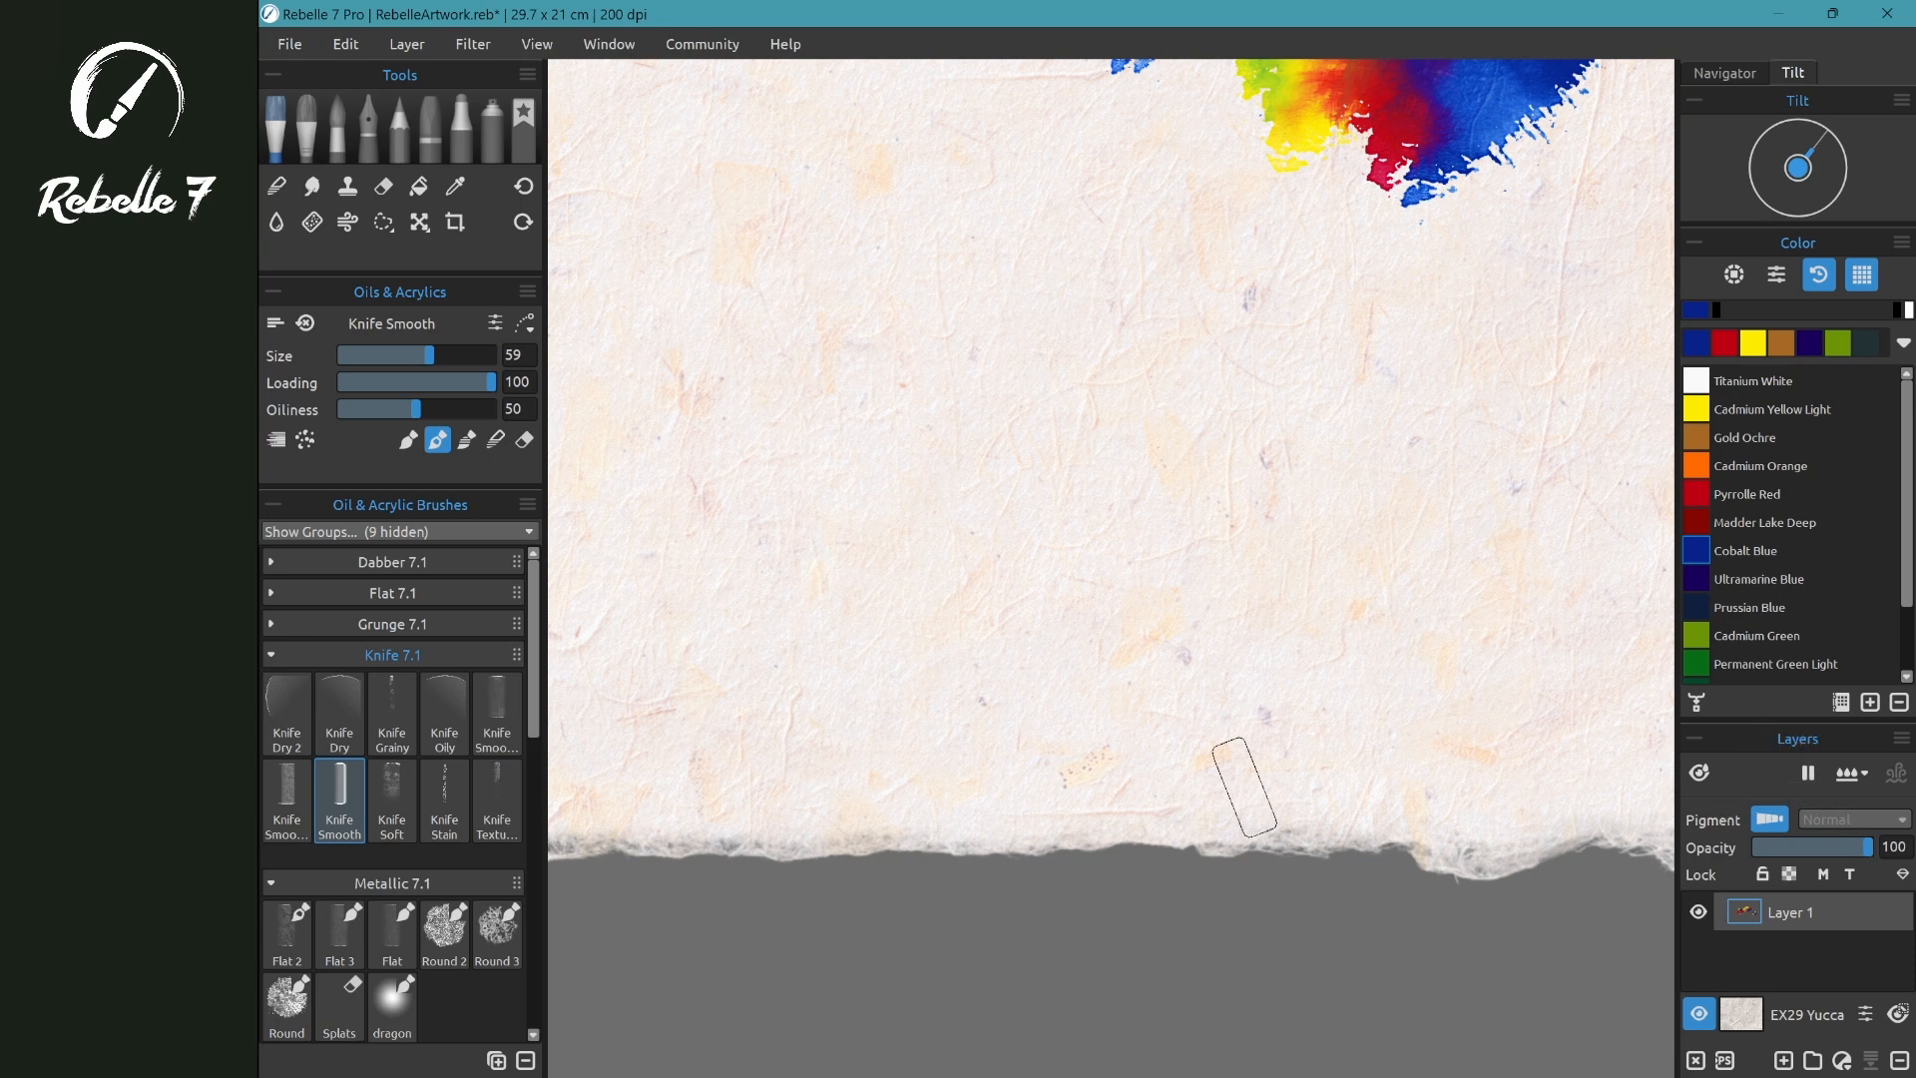
{"action": "left_click", "coordinate": [1769, 819]}
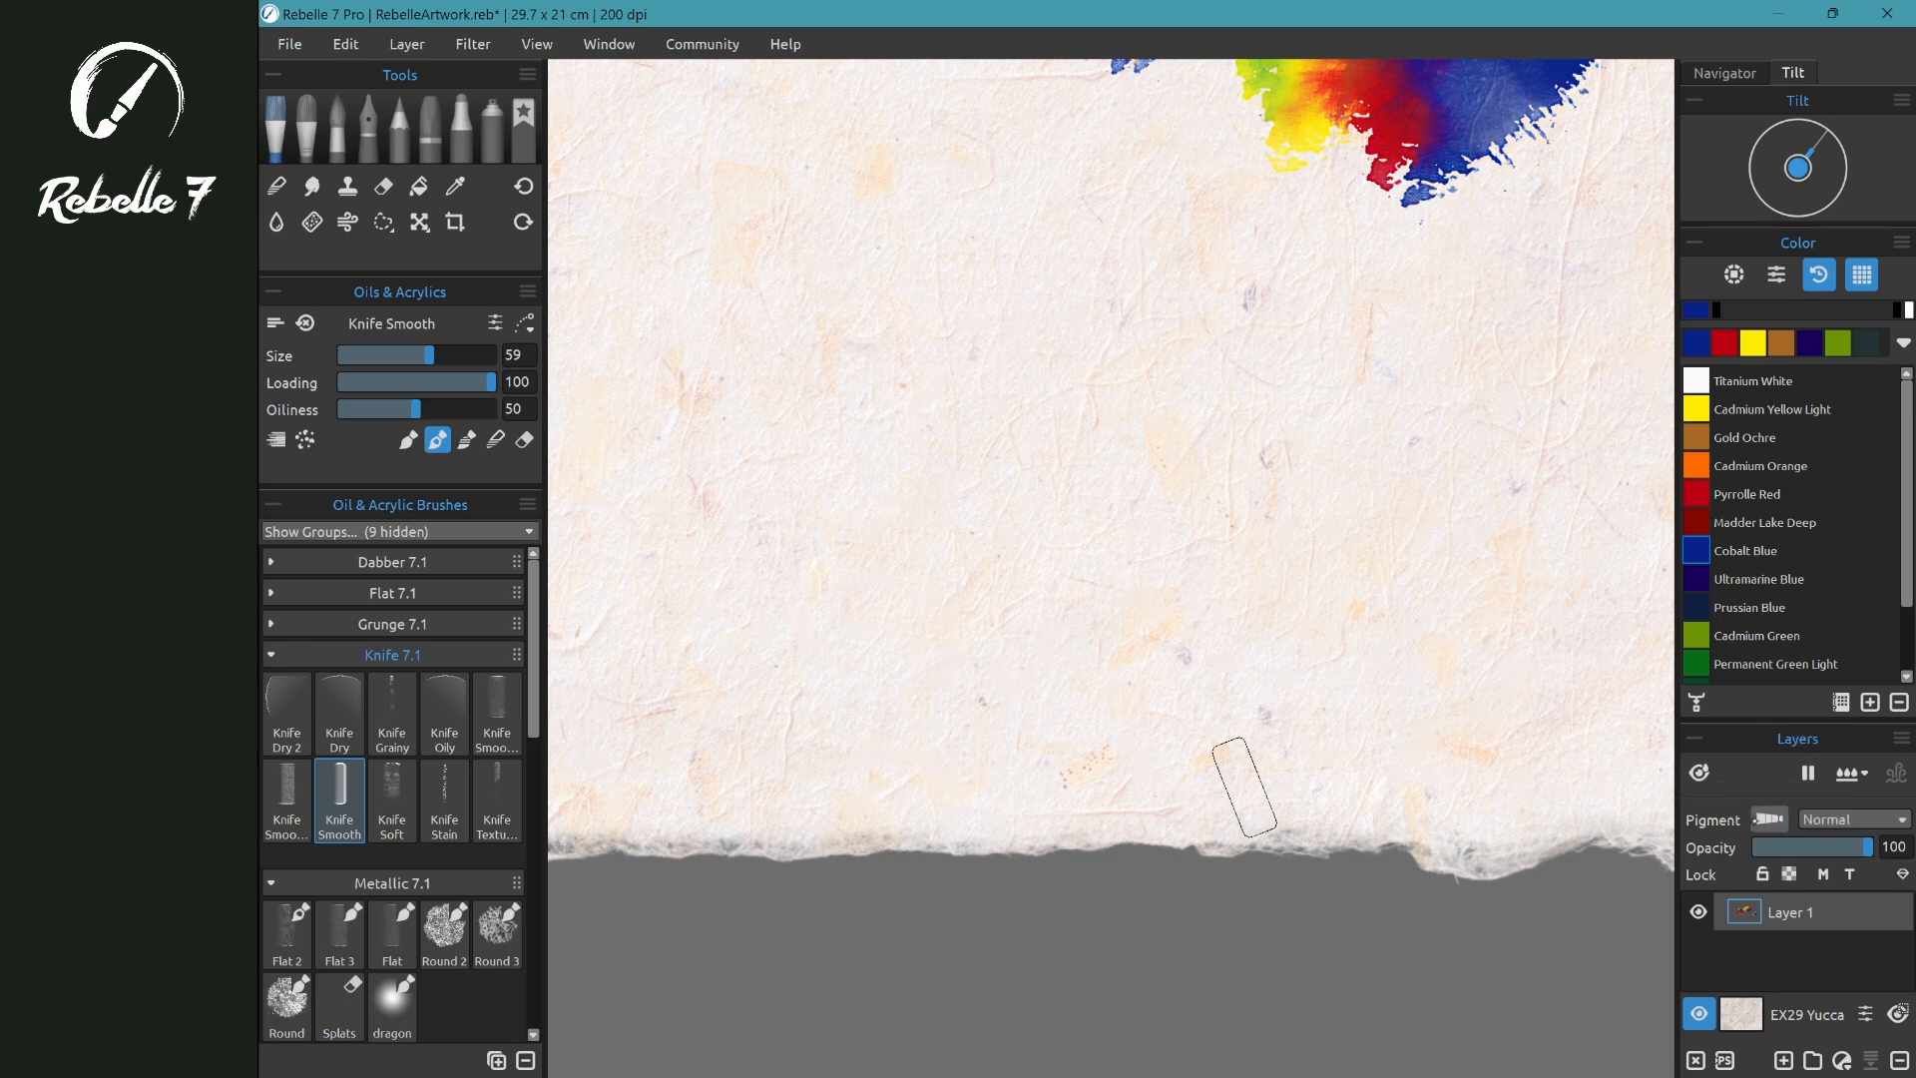
{"action": "left_click", "coordinate": [1769, 818]}
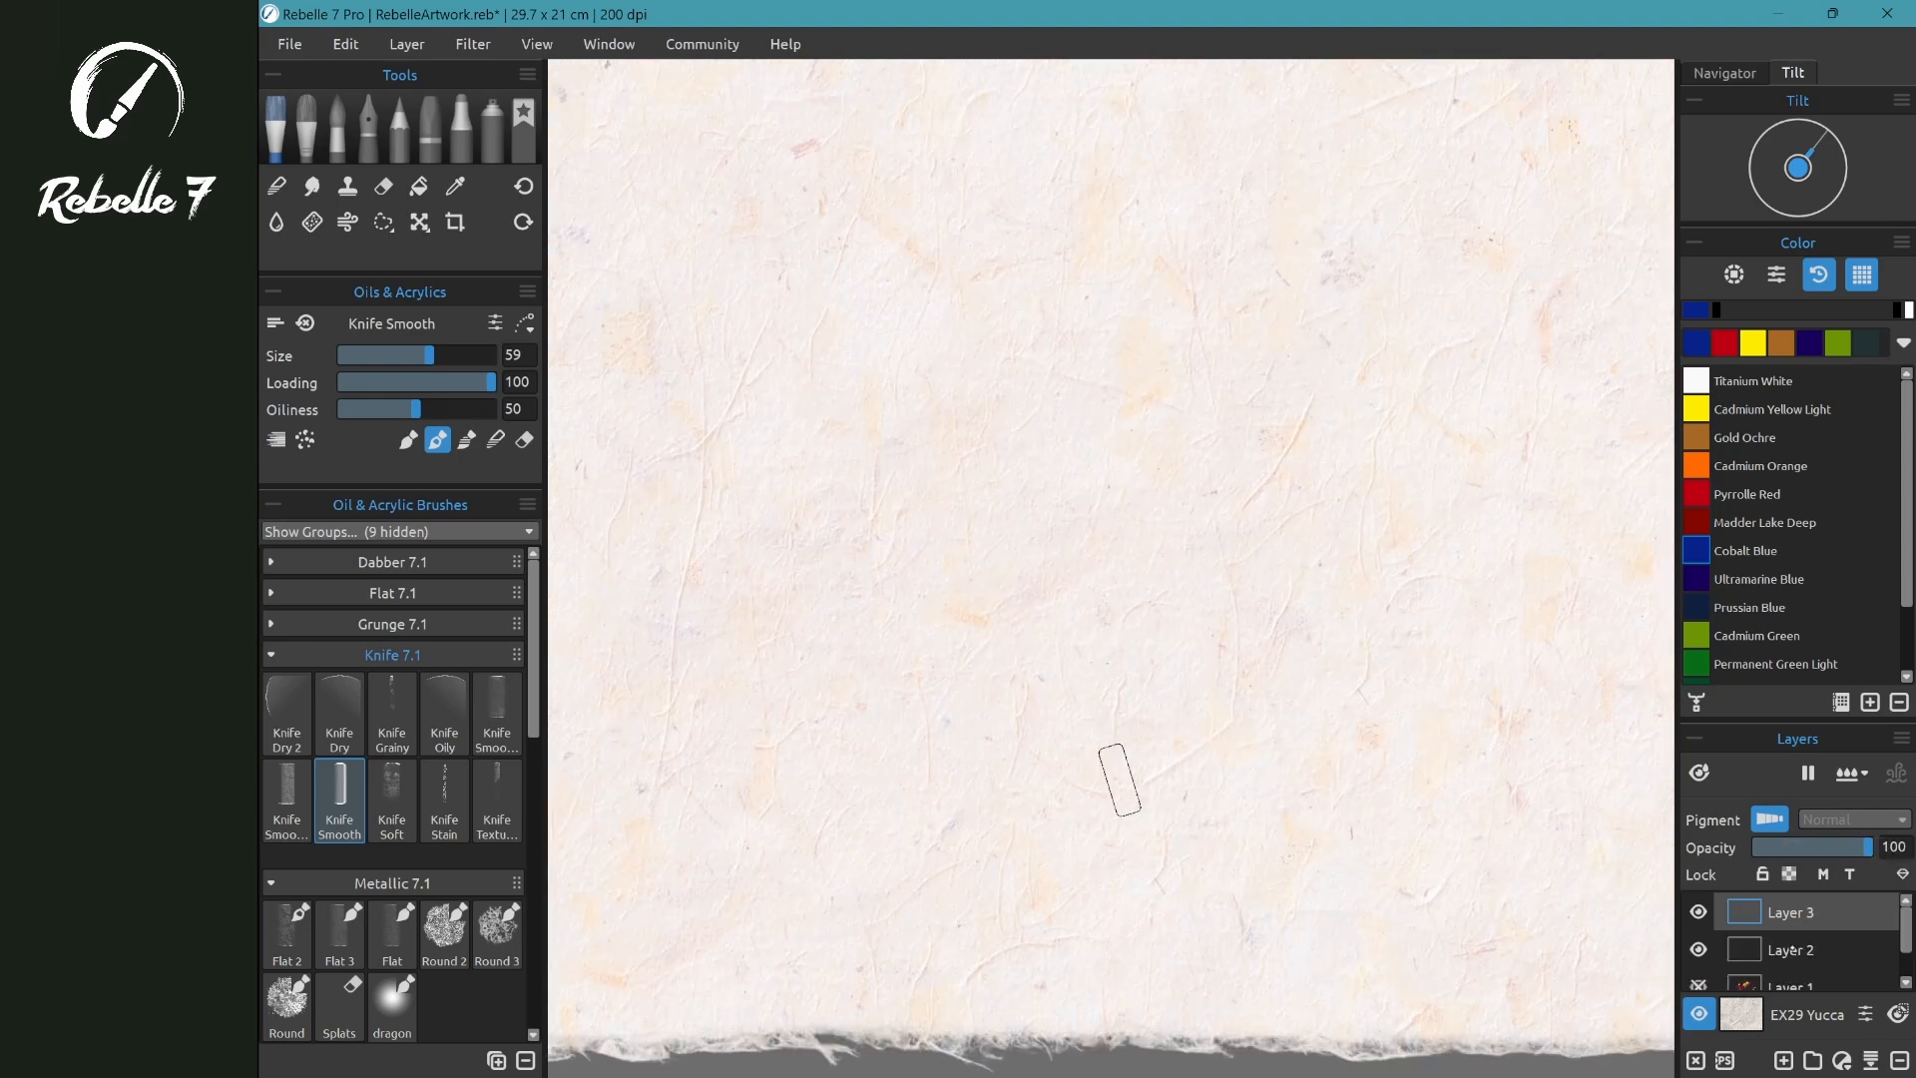
- On Layer 2, paint separate arcs of Cadmium Yellow Light, Pyrrolle Red and Cobalt Blue with Knife Smooth, arranged as a ring
{"action": "left_click", "coordinate": [1790, 949]}
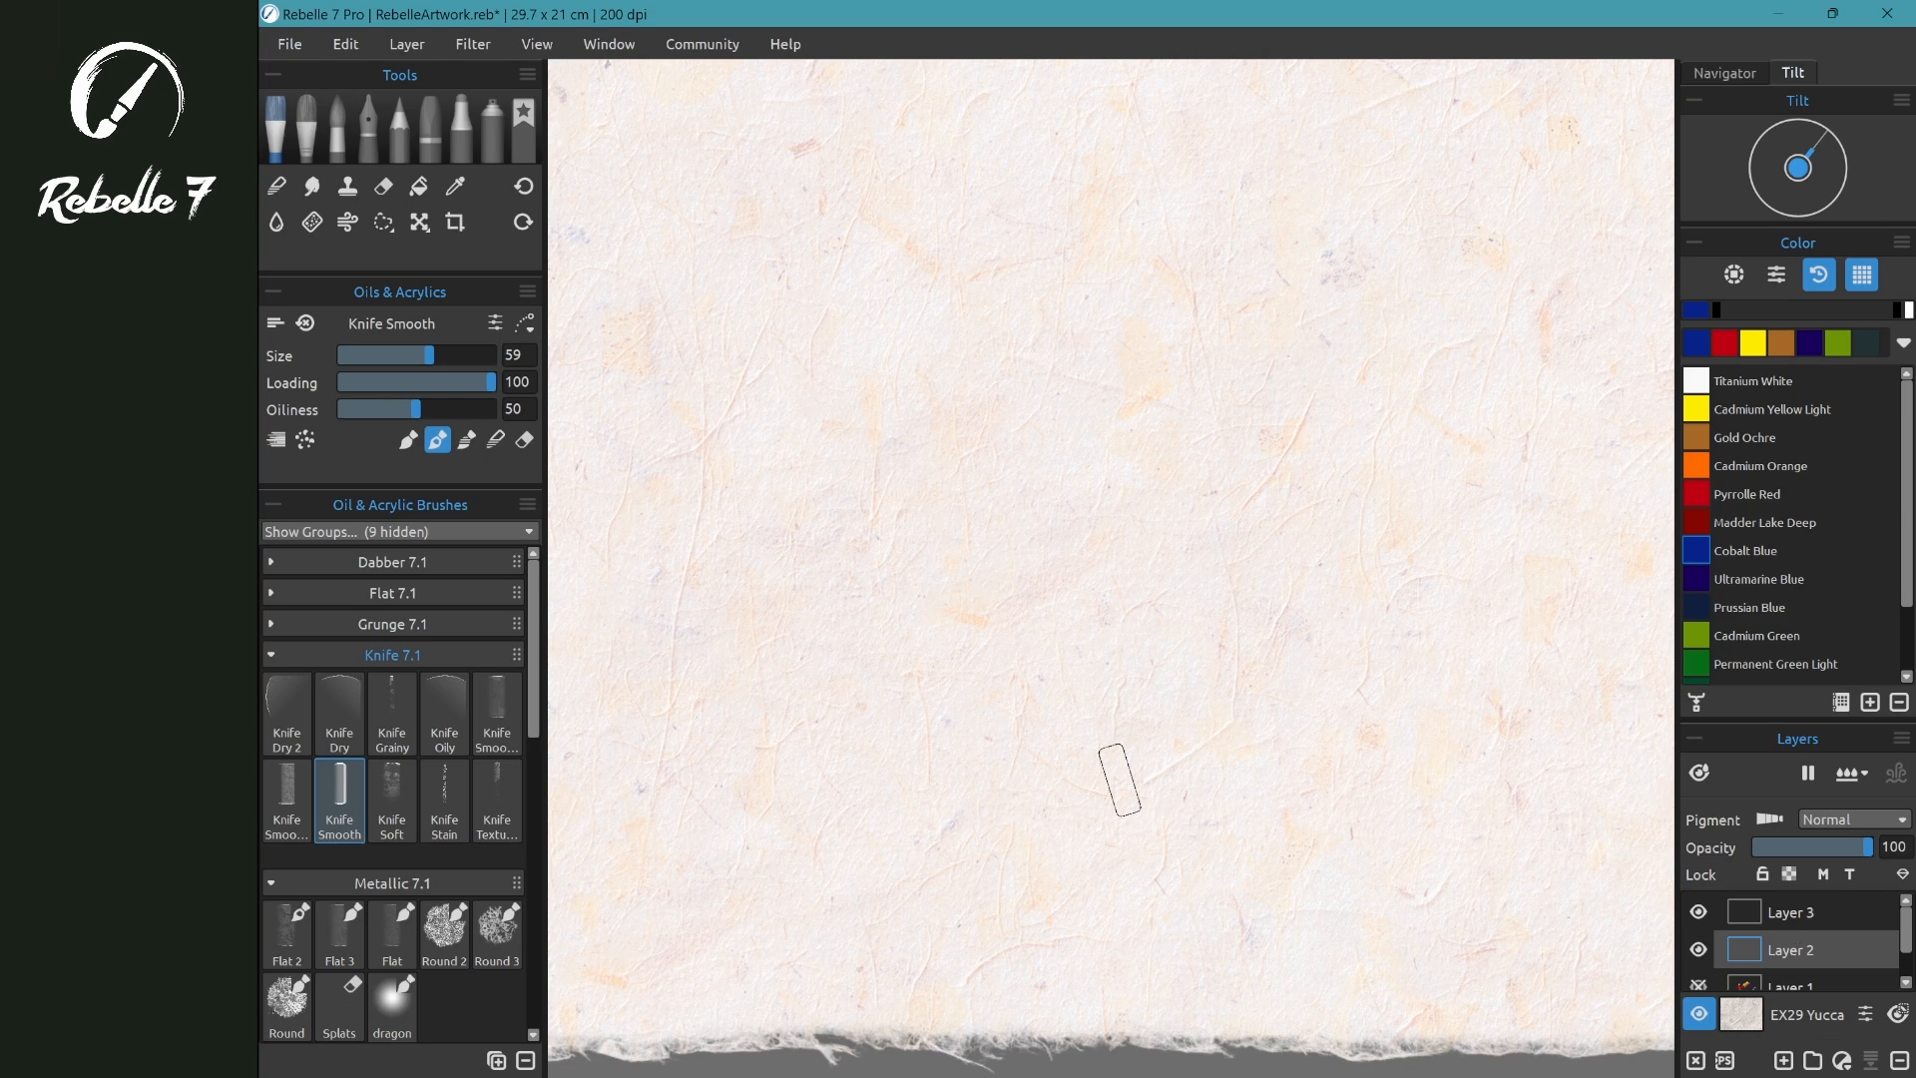
{"action": "left_click", "coordinate": [1751, 344]}
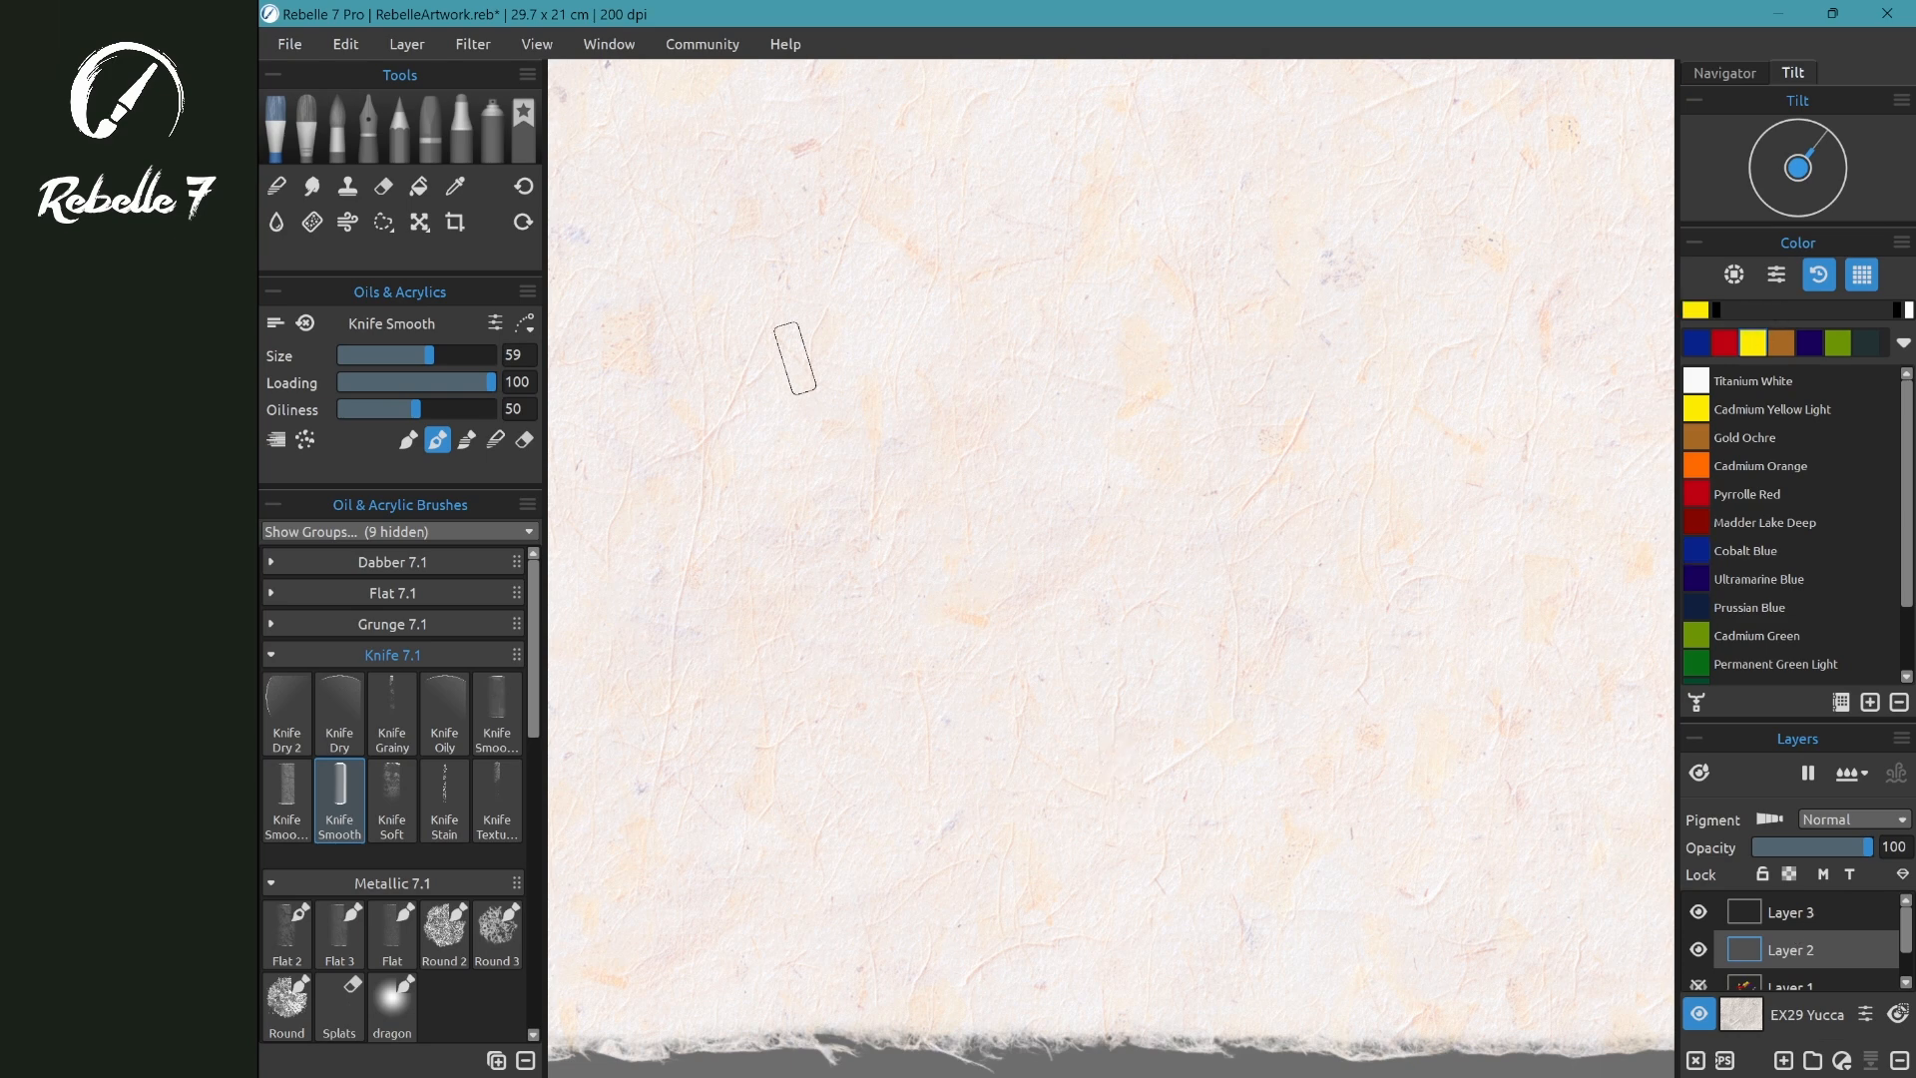
{"action": "mouse_move", "coordinate": [874, 270]}
{"action": "left_mouse_down"}
{"action": "mouse_move", "coordinate": [754, 427]}
{"action": "mouse_move", "coordinate": [820, 555]}
{"action": "left_mouse_up"}
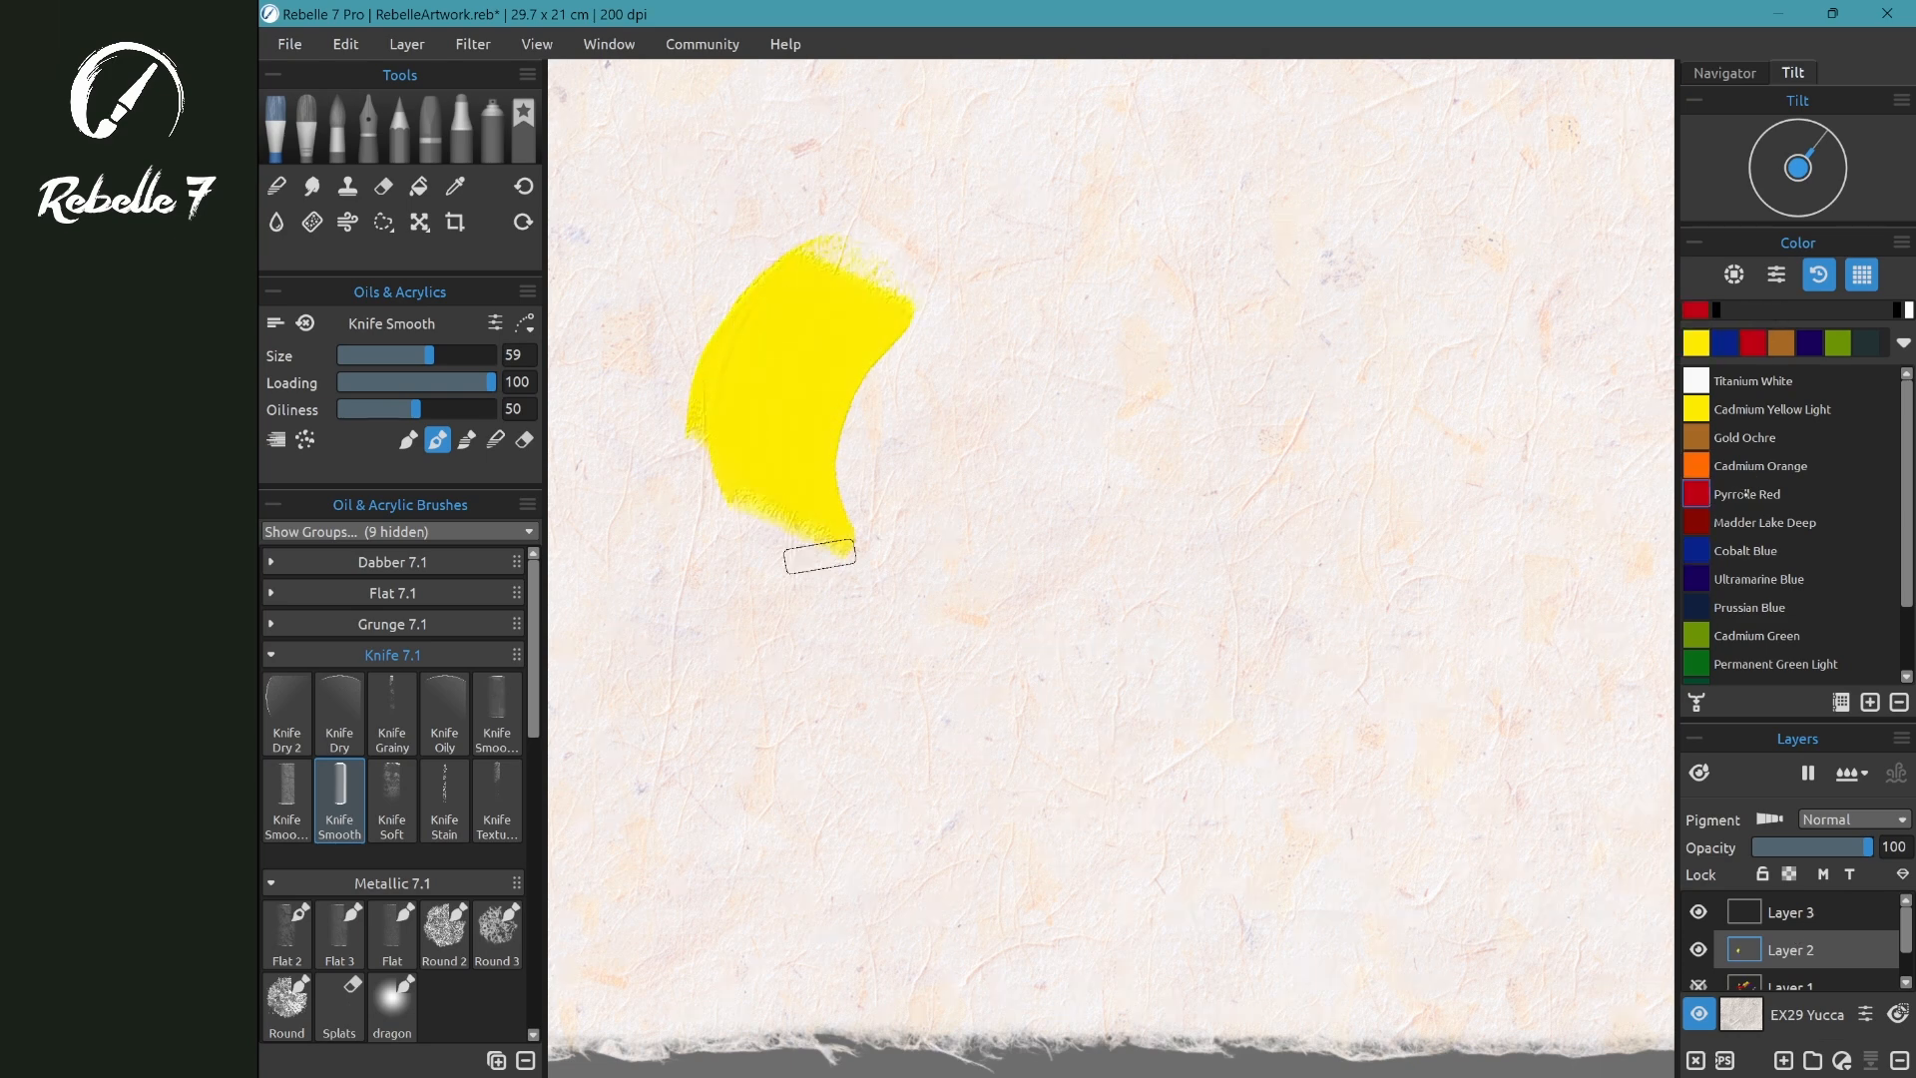
{"action": "mouse_move", "coordinate": [883, 215]}
{"action": "left_mouse_down"}
{"action": "mouse_move", "coordinate": [1138, 339]}
{"action": "mouse_move", "coordinate": [1105, 368]}
{"action": "left_mouse_up"}
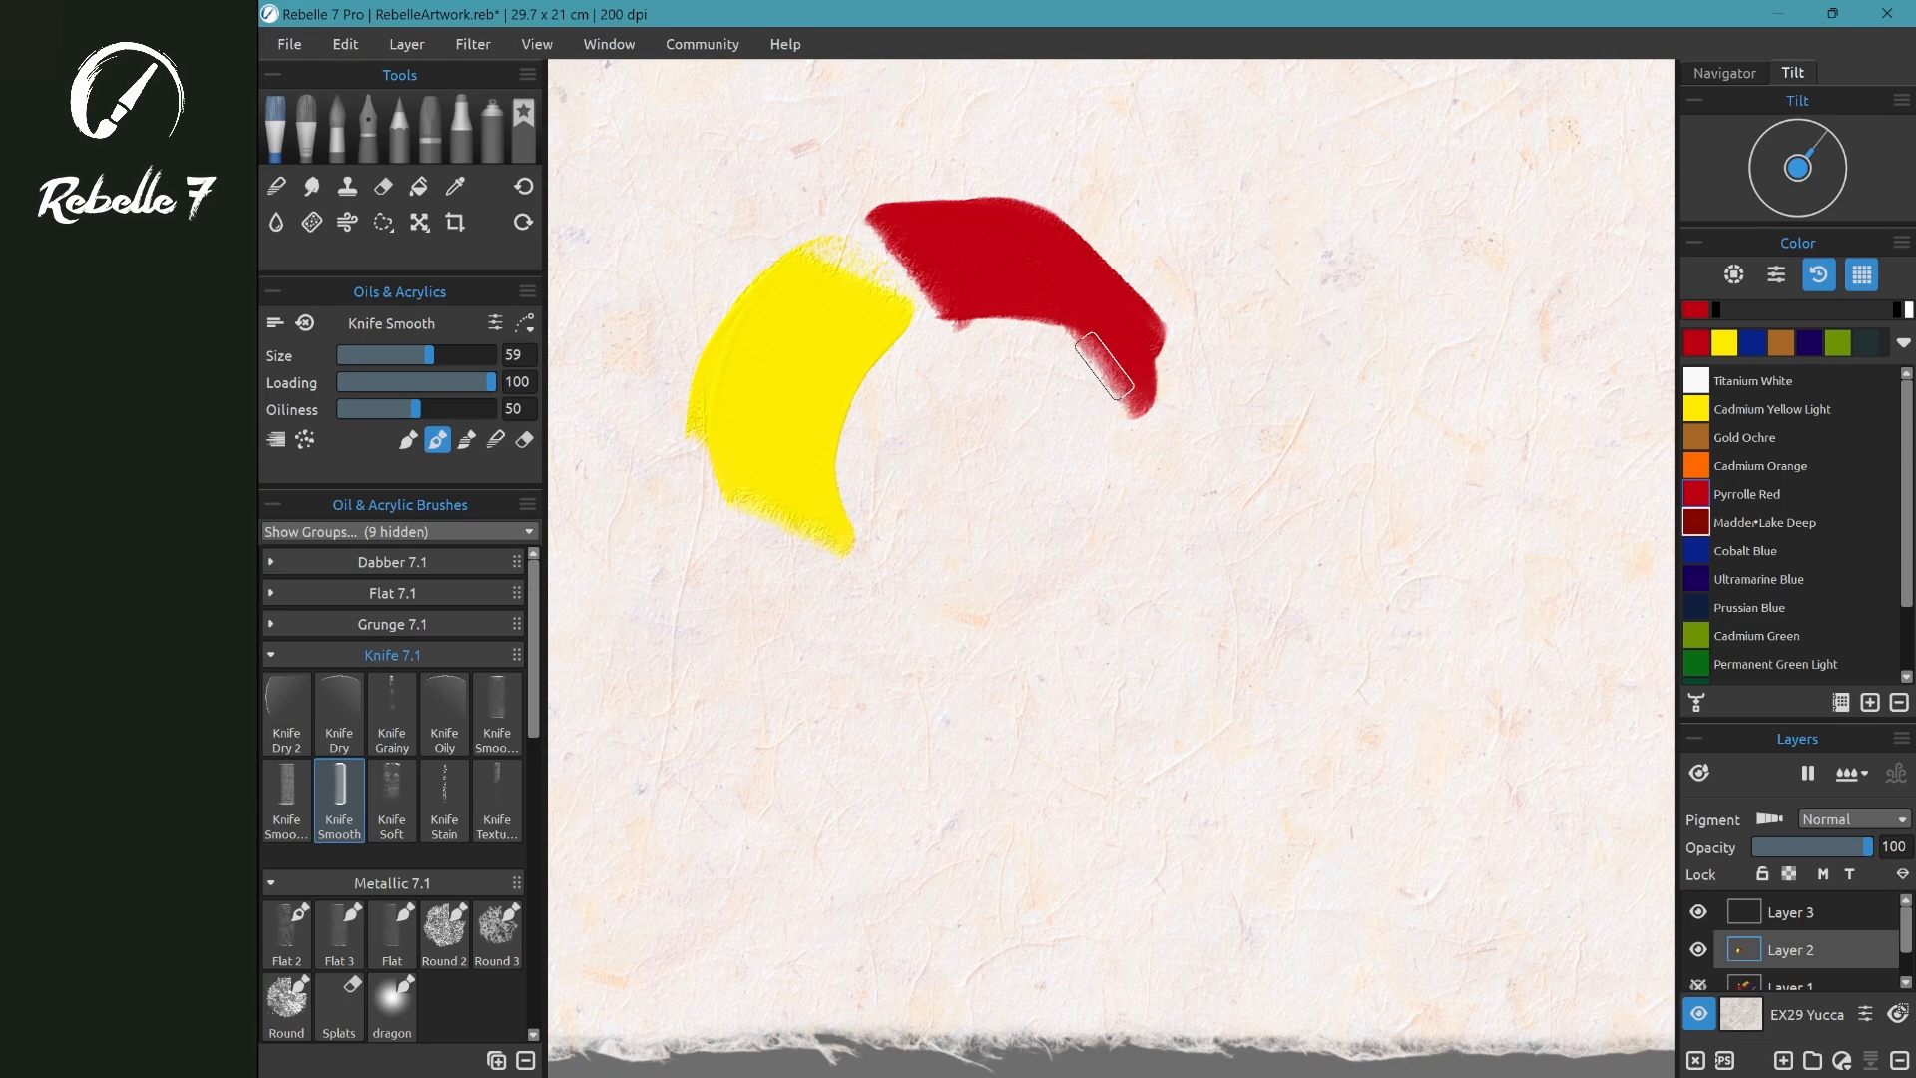
{"action": "mouse_move", "coordinate": [848, 573]}
{"action": "left_mouse_down"}
{"action": "mouse_move", "coordinate": [988, 603]}
{"action": "mouse_move", "coordinate": [962, 619]}
{"action": "mouse_move", "coordinate": [1138, 451]}
{"action": "left_mouse_up"}
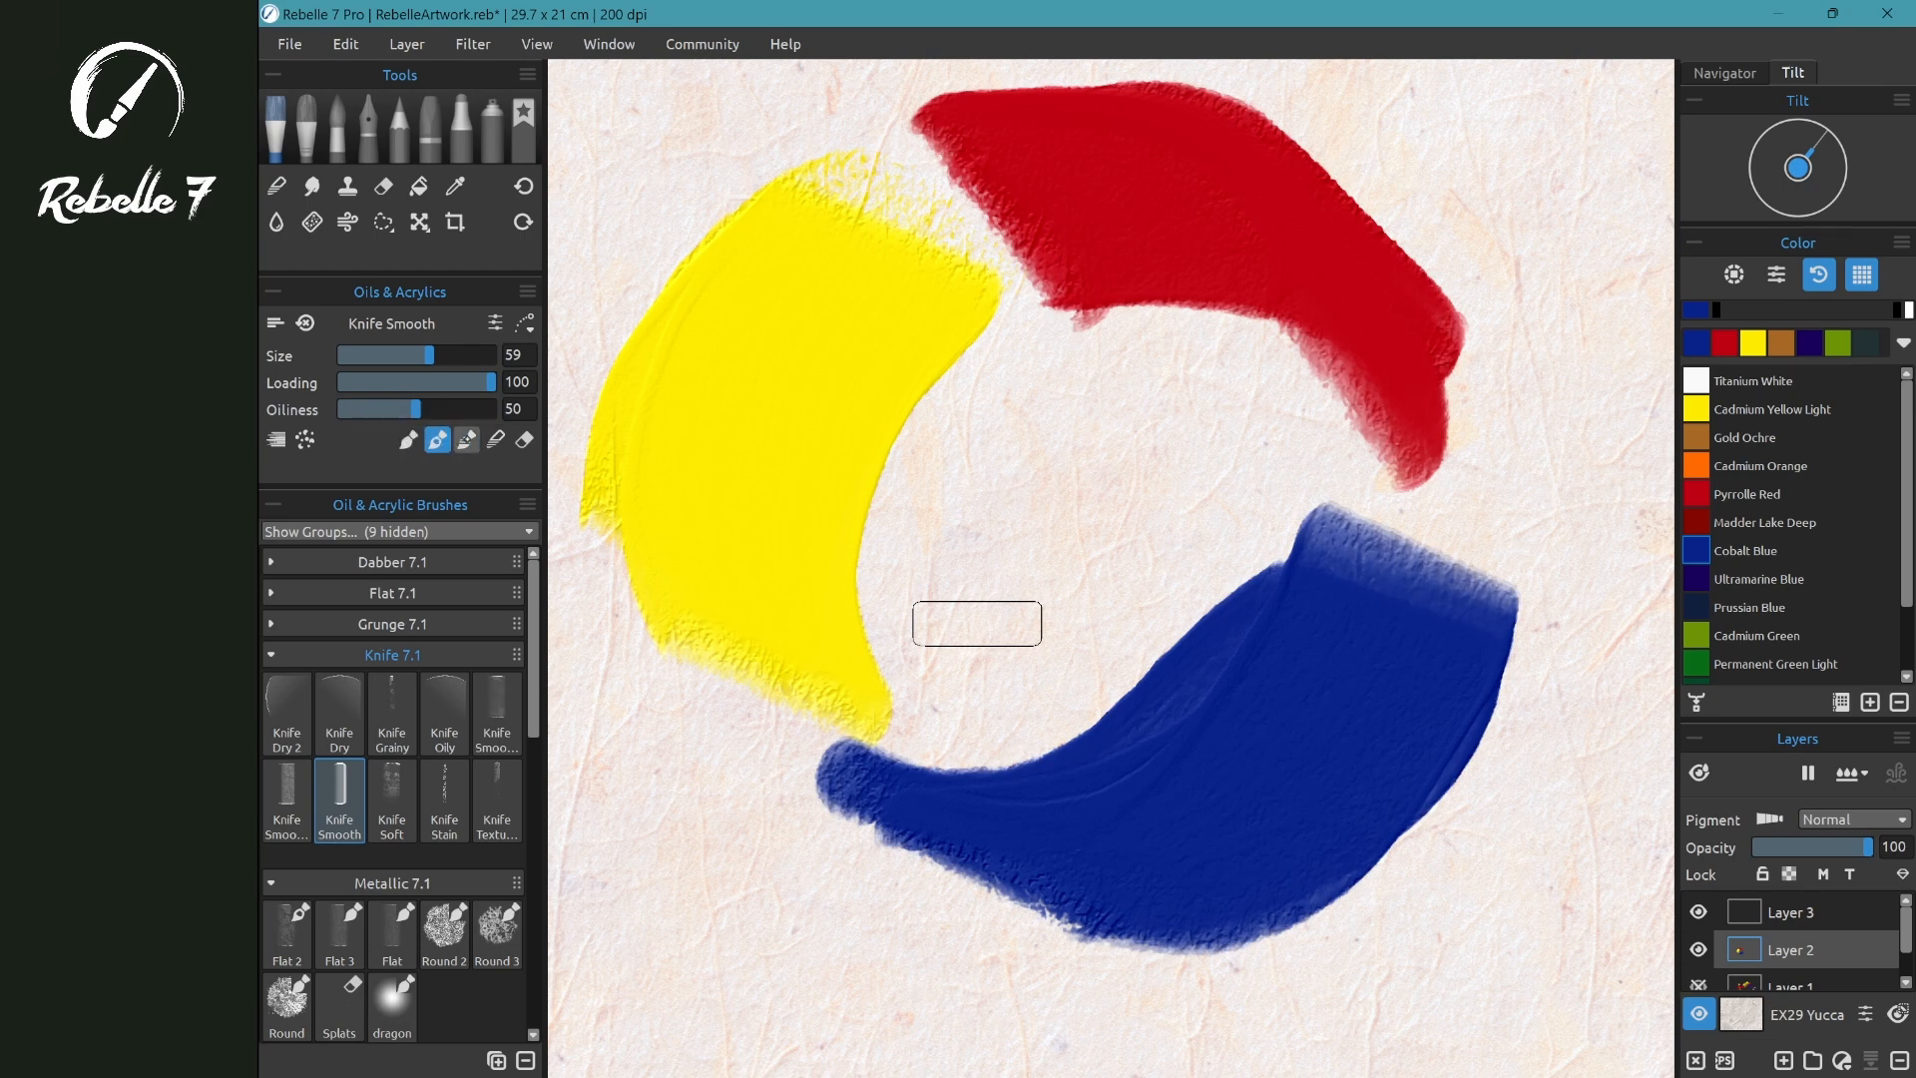
- Switch Knife Smooth to erase mode, return it to paint mode, try a short stroke inside the ring and undo it
{"action": "left_click", "coordinate": [524, 439]}
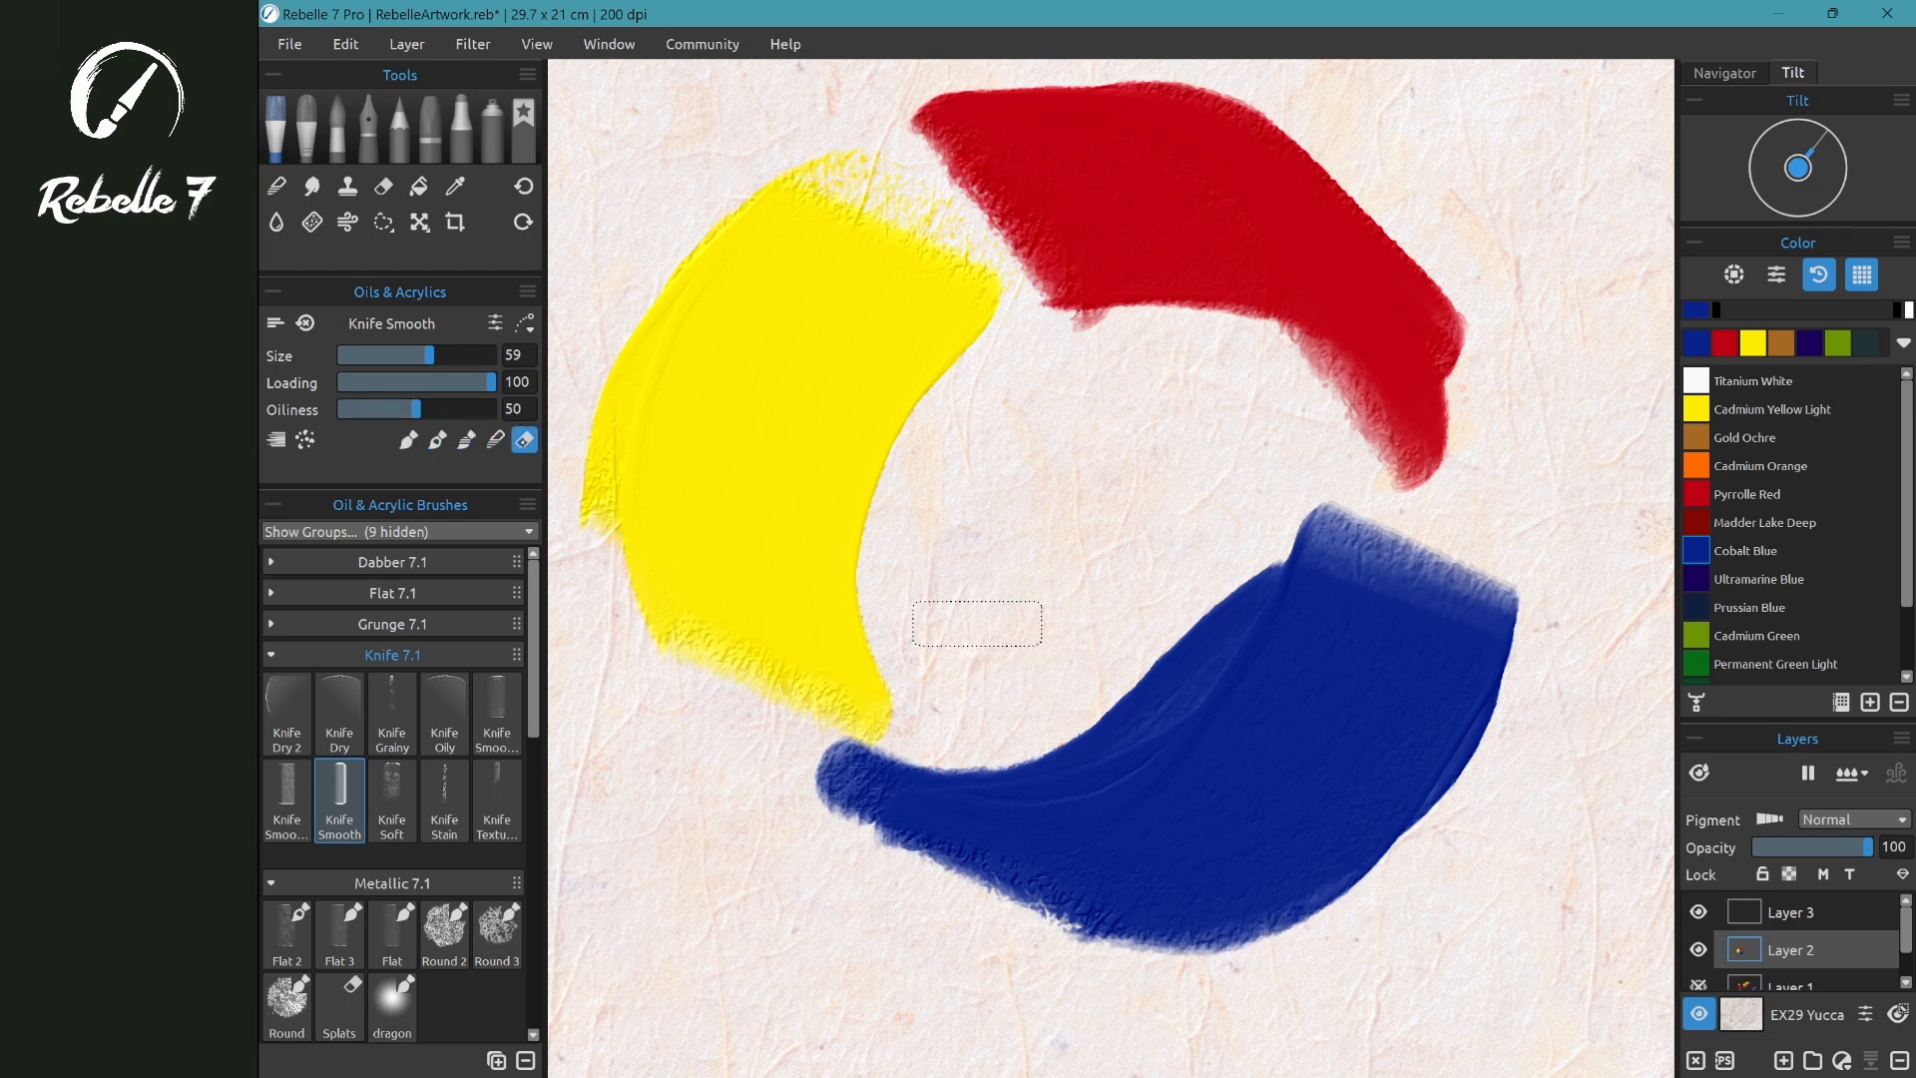
{"action": "left_click", "coordinate": [408, 439]}
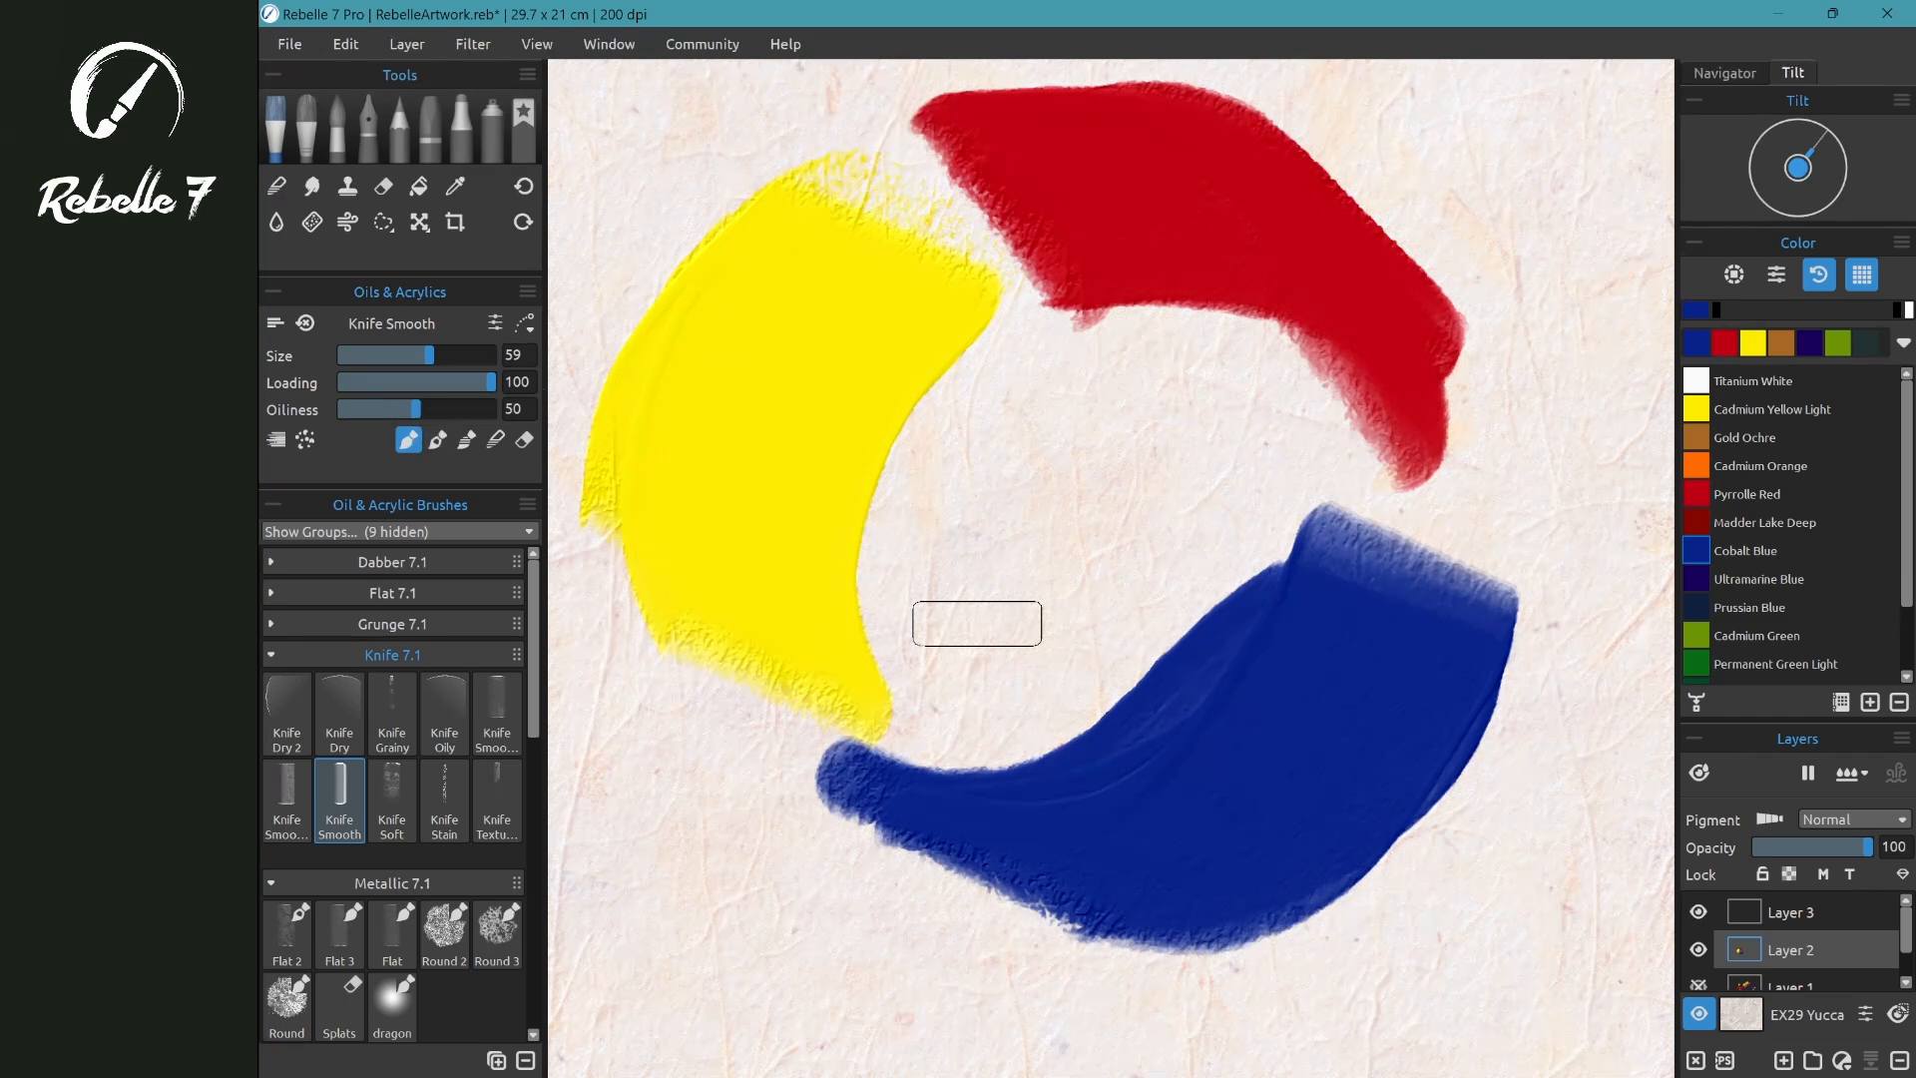
{"action": "mouse_move", "coordinate": [977, 624]}
{"action": "left_mouse_down"}
{"action": "mouse_move", "coordinate": [1091, 496]}
{"action": "mouse_move", "coordinate": [1063, 548]}
{"action": "mouse_move", "coordinate": [1106, 601]}
{"action": "left_mouse_up"}
{"action": "key", "text": "ctrl+z"}
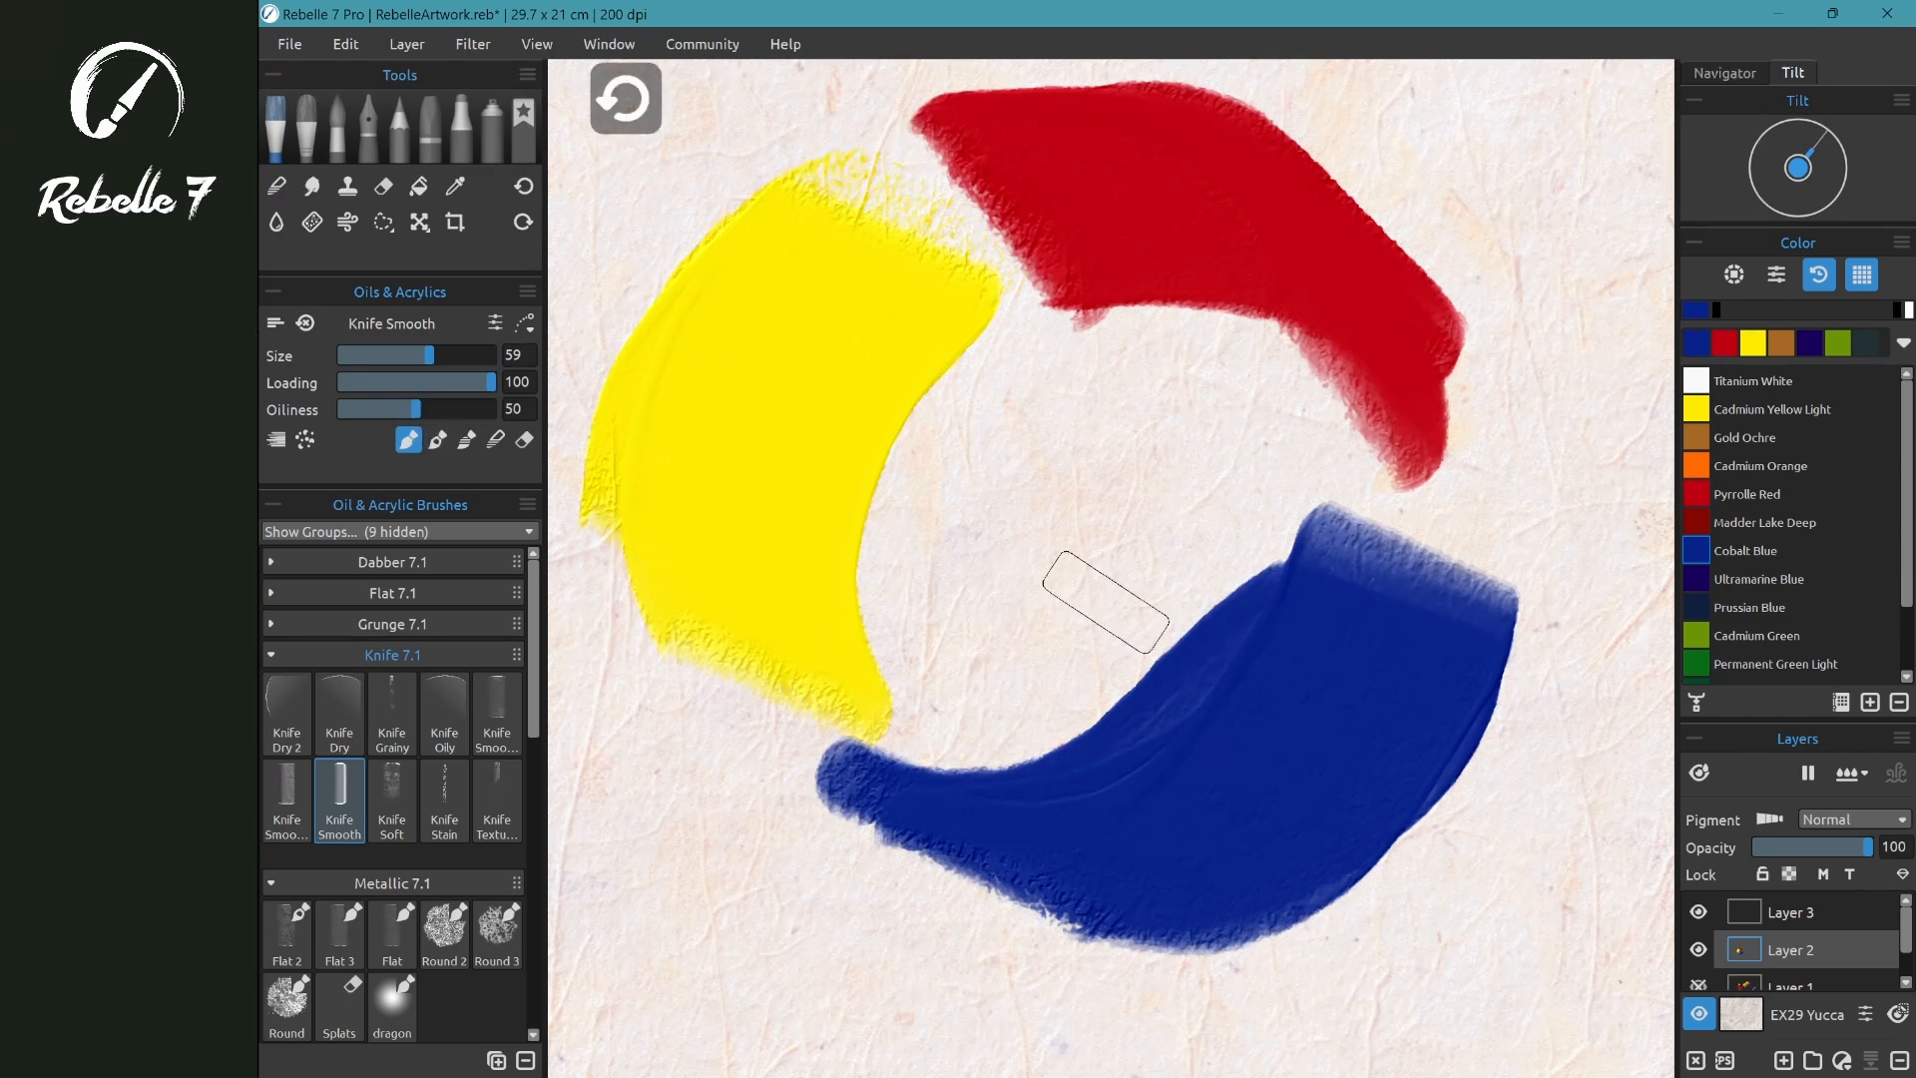
- Try a stroke between the yellow and red arcs in the knife's paint-and-mix mode, and undo it
{"action": "key", "text": "m"}
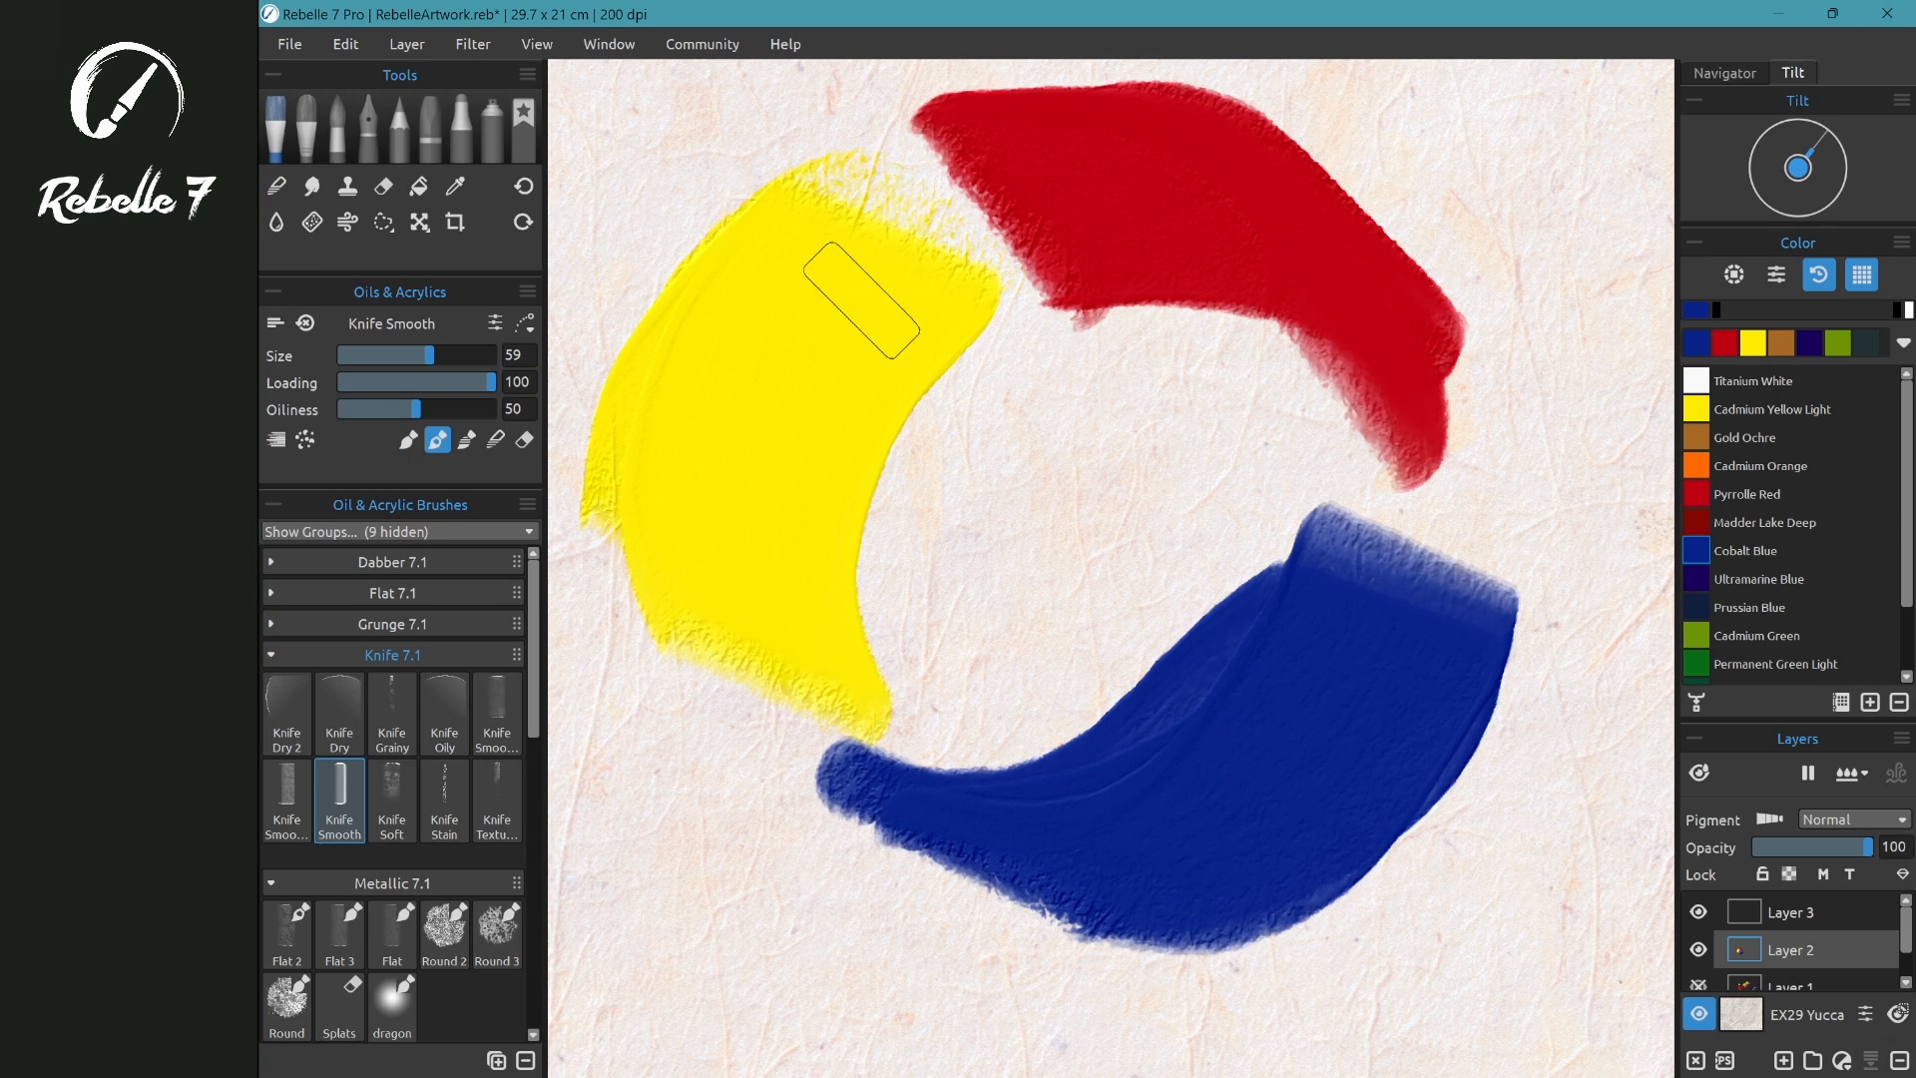
{"action": "mouse_move", "coordinate": [1023, 237]}
{"action": "left_mouse_down"}
{"action": "mouse_move", "coordinate": [1015, 274]}
{"action": "mouse_move", "coordinate": [1085, 267]}
{"action": "mouse_move", "coordinate": [930, 341]}
{"action": "mouse_move", "coordinate": [1140, 259]}
{"action": "mouse_move", "coordinate": [1134, 283]}
{"action": "mouse_move", "coordinate": [1225, 267]}
{"action": "mouse_move", "coordinate": [1146, 293]}
{"action": "mouse_move", "coordinate": [1276, 270]}
{"action": "mouse_move", "coordinate": [1173, 318]}
{"action": "mouse_move", "coordinate": [1343, 325]}
{"action": "mouse_move", "coordinate": [1314, 370]}
{"action": "mouse_move", "coordinate": [1344, 338]}
{"action": "mouse_move", "coordinate": [1340, 299]}
{"action": "mouse_move", "coordinate": [1164, 259]}
{"action": "mouse_move", "coordinate": [1189, 207]}
{"action": "mouse_move", "coordinate": [1052, 242]}
{"action": "mouse_move", "coordinate": [1011, 220]}
{"action": "mouse_move", "coordinate": [875, 283]}
{"action": "mouse_move", "coordinate": [949, 266]}
{"action": "mouse_move", "coordinate": [862, 351]}
{"action": "mouse_move", "coordinate": [956, 309]}
{"action": "mouse_move", "coordinate": [879, 350]}
{"action": "mouse_move", "coordinate": [1068, 350]}
{"action": "mouse_move", "coordinate": [1069, 383]}
{"action": "mouse_move", "coordinate": [988, 467]}
{"action": "mouse_move", "coordinate": [1178, 375]}
{"action": "mouse_move", "coordinate": [1039, 499]}
{"action": "mouse_move", "coordinate": [1142, 526]}
{"action": "mouse_move", "coordinate": [1038, 626]}
{"action": "left_mouse_up"}
{"action": "key", "text": "ctrl+z"}
{"action": "key", "text": "ctrl+z"}
- Try Cobalt Blue strokes across the joint of the yellow and red arcs in paint-and-blend mode, and undo them
{"action": "key", "text": "n"}
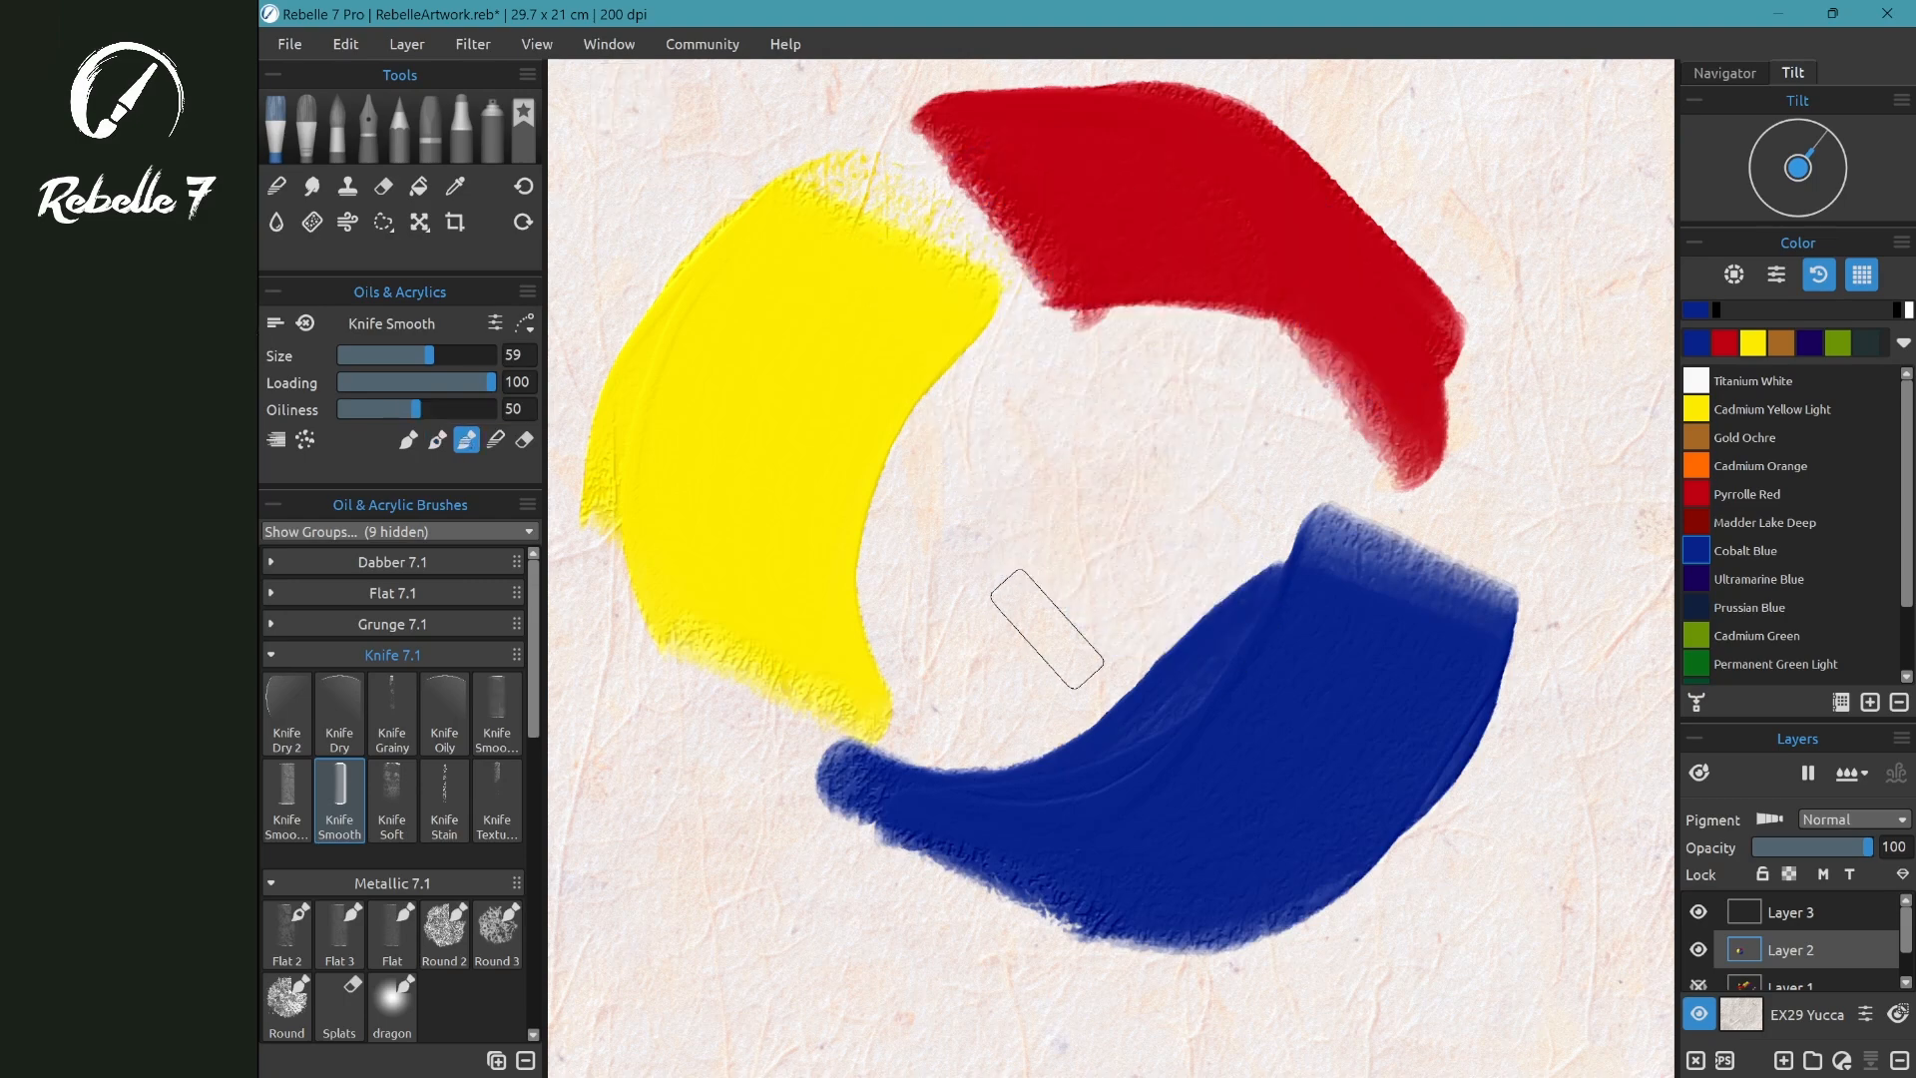
{"action": "mouse_move", "coordinate": [951, 266]}
{"action": "left_mouse_down"}
{"action": "mouse_move", "coordinate": [848, 314]}
{"action": "mouse_move", "coordinate": [928, 249]}
{"action": "mouse_move", "coordinate": [877, 278]}
{"action": "mouse_move", "coordinate": [1143, 200]}
{"action": "mouse_move", "coordinate": [877, 257]}
{"action": "mouse_move", "coordinate": [757, 370]}
{"action": "mouse_move", "coordinate": [1120, 169]}
{"action": "mouse_move", "coordinate": [933, 214]}
{"action": "mouse_move", "coordinate": [902, 248]}
{"action": "mouse_move", "coordinate": [1068, 204]}
{"action": "mouse_move", "coordinate": [1031, 244]}
{"action": "mouse_move", "coordinate": [1073, 399]}
{"action": "mouse_move", "coordinate": [1008, 501]}
{"action": "left_mouse_up"}
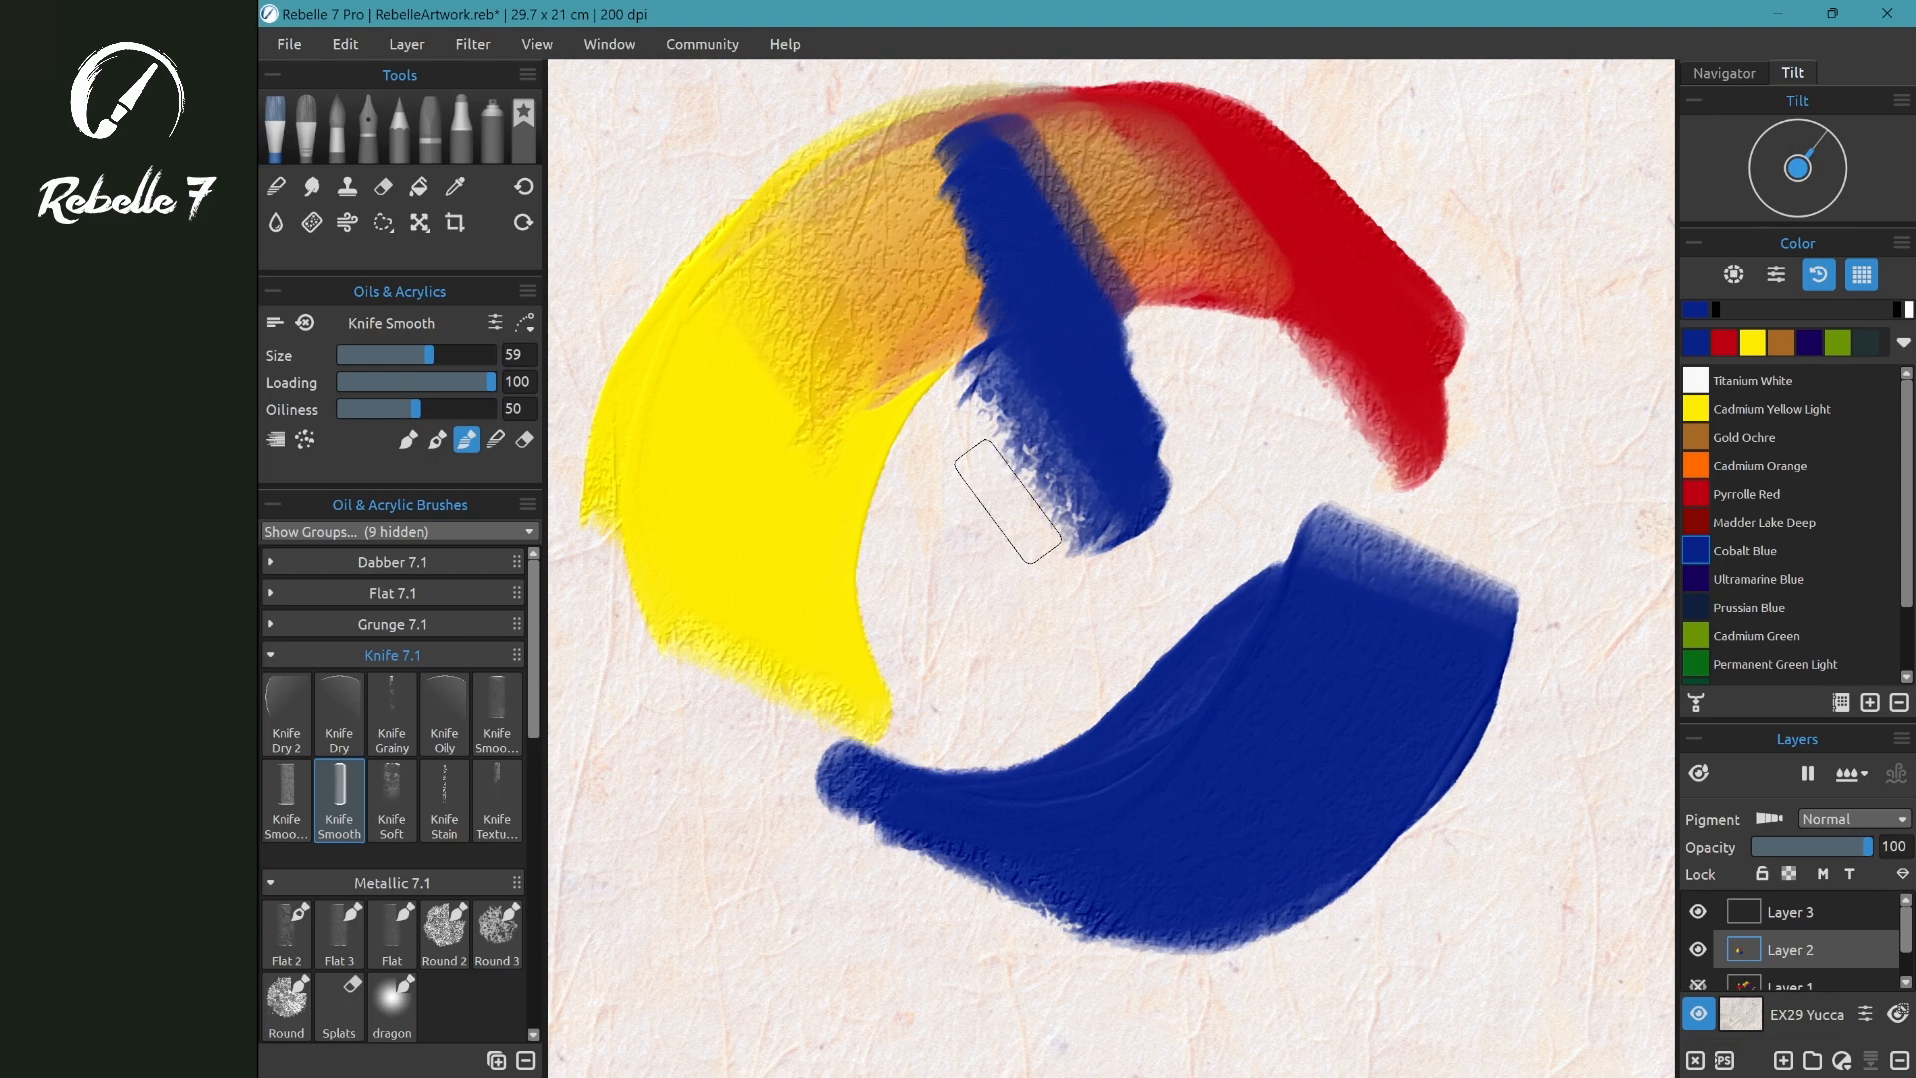
{"action": "key", "text": "ctrl+z"}
{"action": "key", "text": "ctrl+z"}
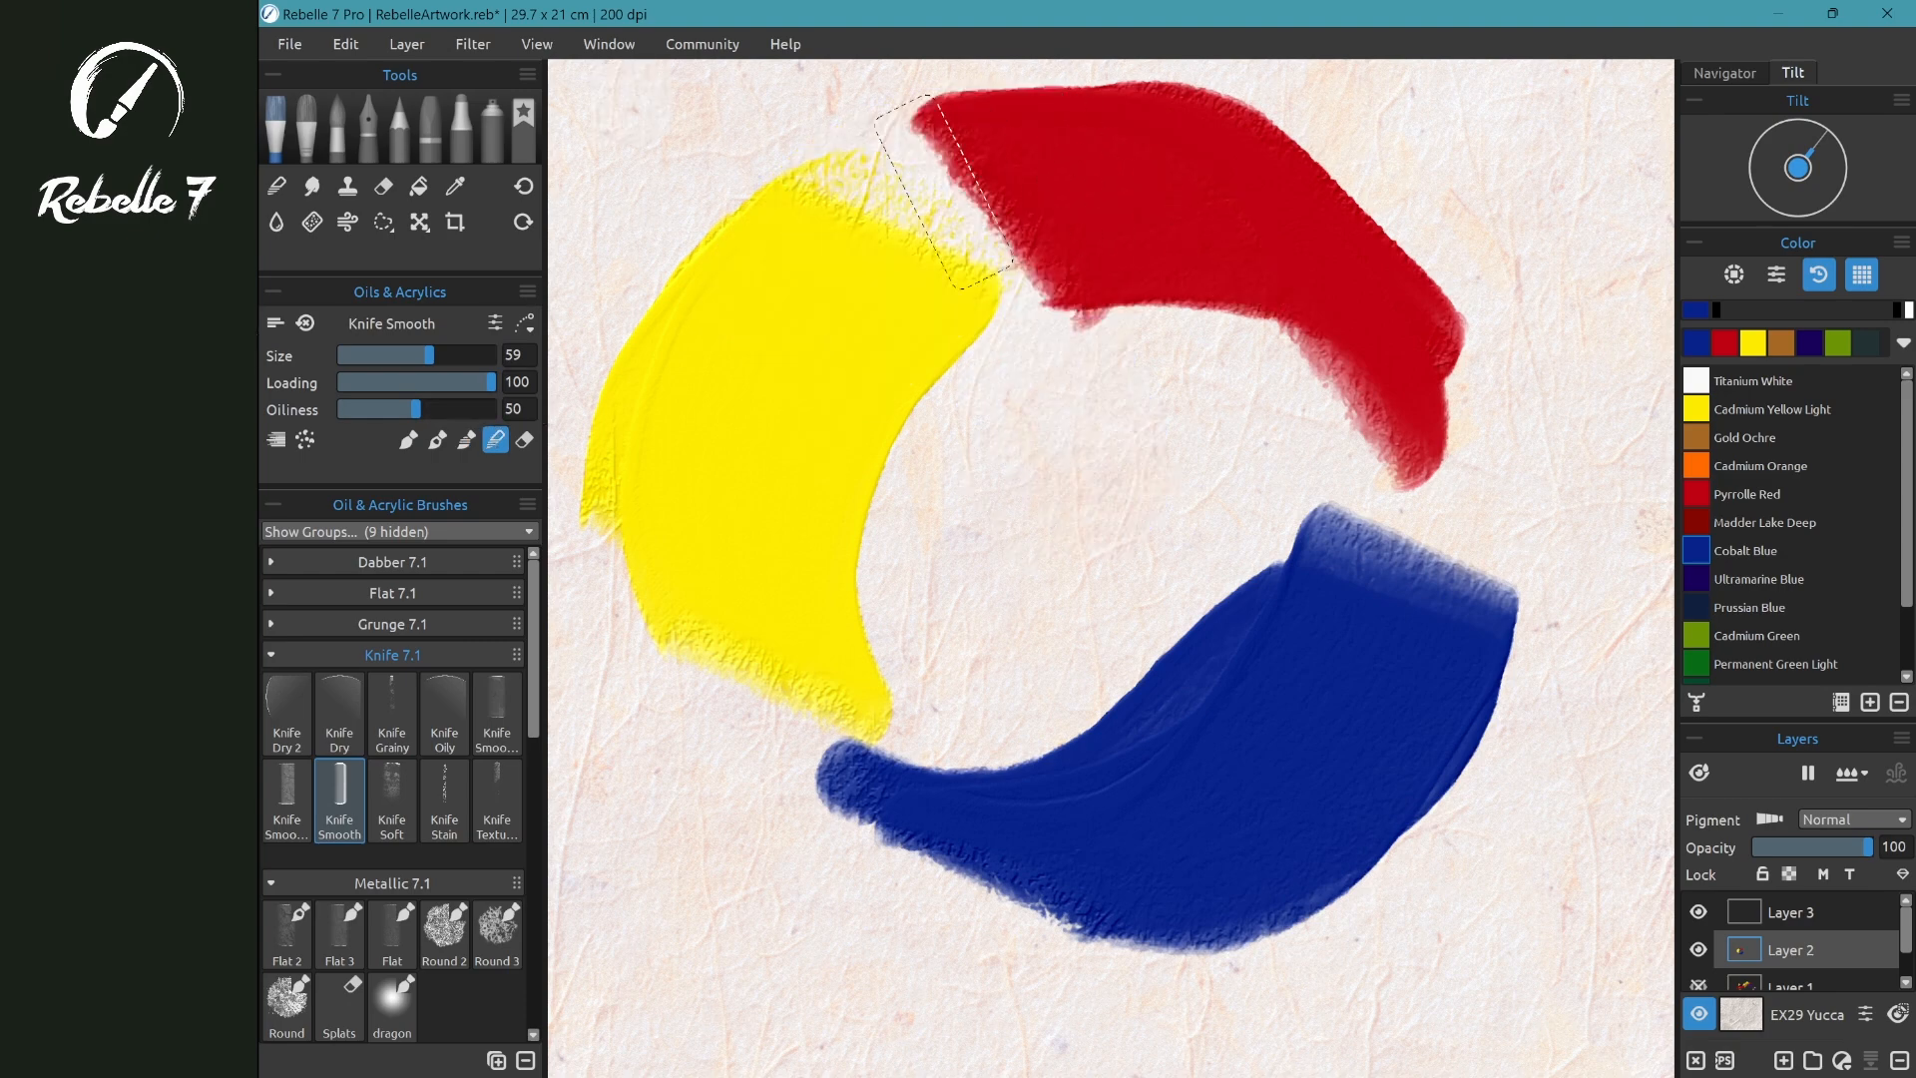
- Blend the red, yellow and blue arcs on Layer 2 into each other at all three joints in the knife's blend mode
{"action": "mouse_move", "coordinate": [943, 184]}
{"action": "left_mouse_down"}
{"action": "mouse_move", "coordinate": [790, 302]}
{"action": "mouse_move", "coordinate": [1061, 197]}
{"action": "mouse_move", "coordinate": [775, 345]}
{"action": "mouse_move", "coordinate": [1138, 195]}
{"action": "mouse_move", "coordinate": [830, 286]}
{"action": "mouse_move", "coordinate": [1144, 205]}
{"action": "mouse_move", "coordinate": [831, 311]}
{"action": "mouse_move", "coordinate": [772, 398]}
{"action": "mouse_move", "coordinate": [965, 225]}
{"action": "mouse_move", "coordinate": [881, 249]}
{"action": "mouse_move", "coordinate": [783, 449]}
{"action": "mouse_move", "coordinate": [983, 205]}
{"action": "mouse_move", "coordinate": [1076, 185]}
{"action": "mouse_move", "coordinate": [793, 339]}
{"action": "mouse_move", "coordinate": [751, 546]}
{"action": "mouse_move", "coordinate": [762, 636]}
{"action": "left_mouse_up"}
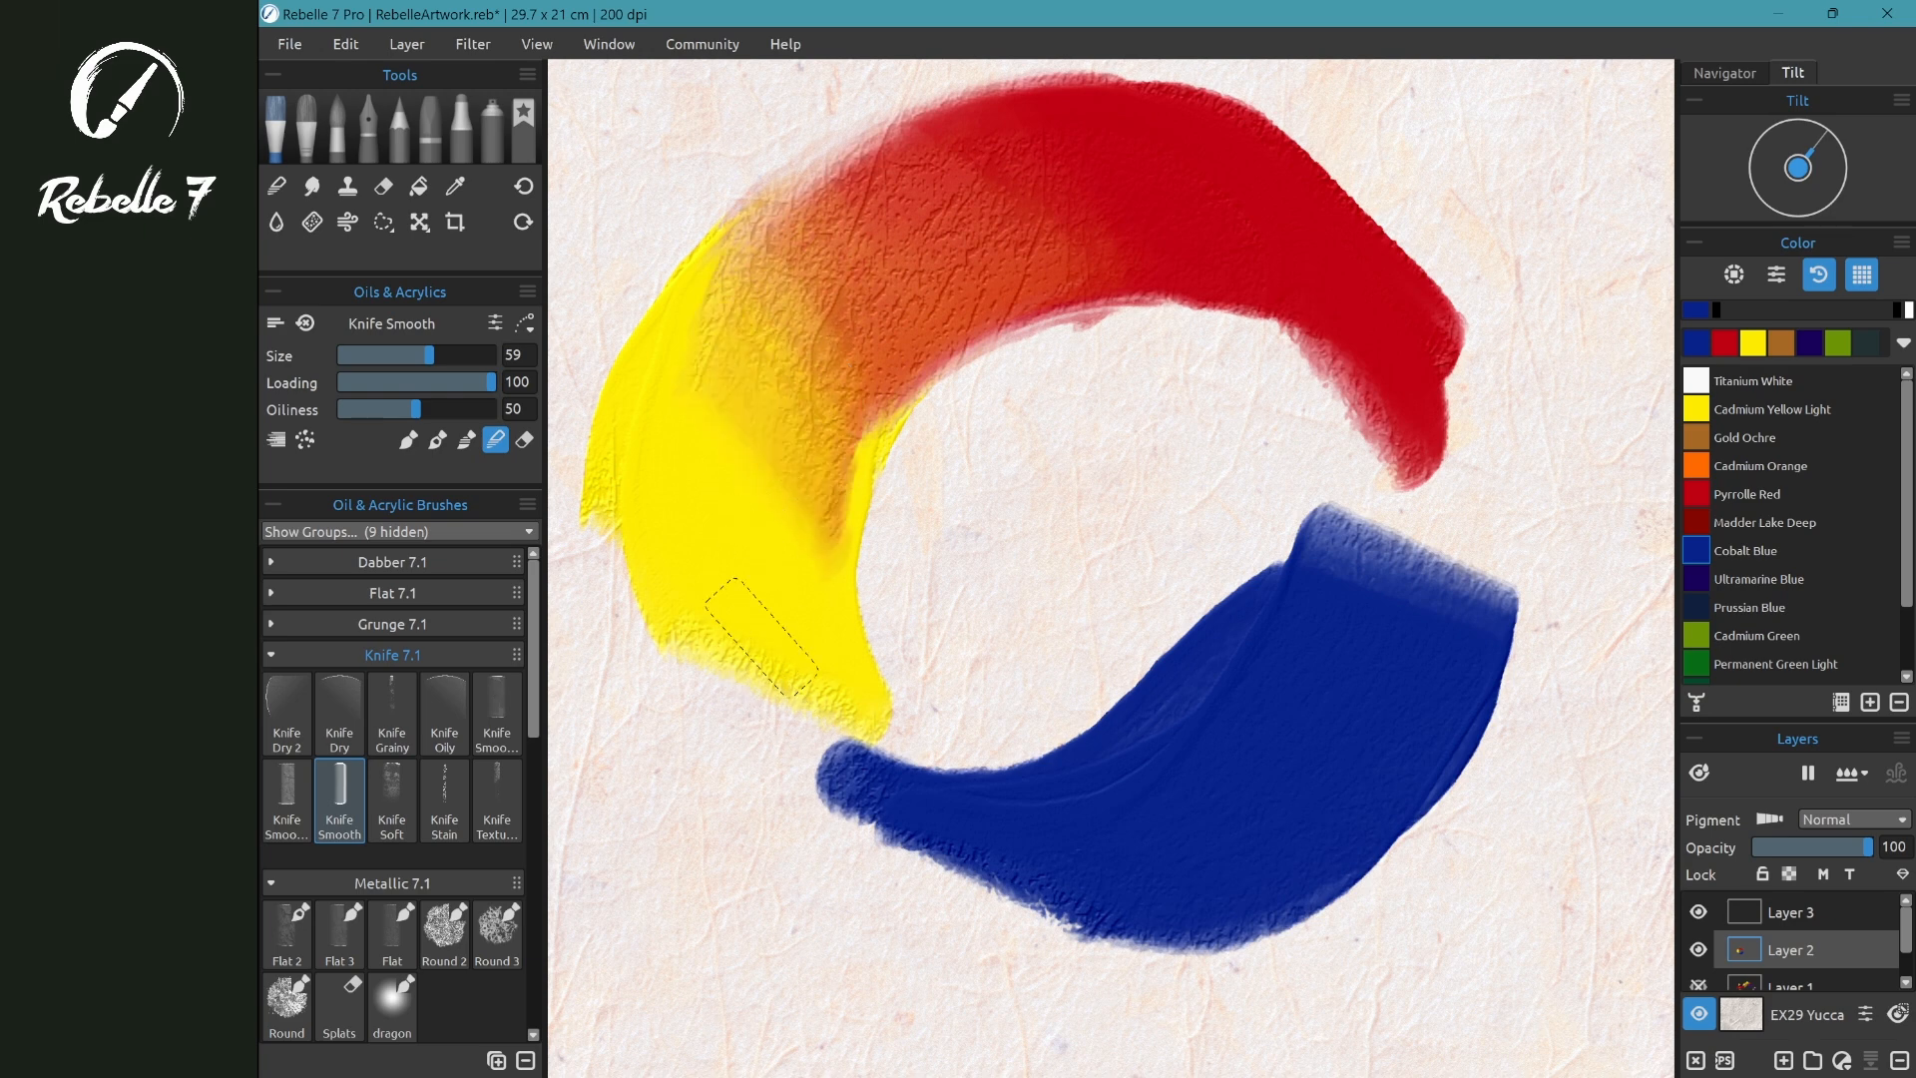
{"action": "mouse_move", "coordinate": [984, 792]}
{"action": "left_mouse_down"}
{"action": "mouse_move", "coordinate": [998, 835]}
{"action": "mouse_move", "coordinate": [796, 688]}
{"action": "mouse_move", "coordinate": [753, 559]}
{"action": "mouse_move", "coordinate": [703, 498]}
{"action": "mouse_move", "coordinate": [843, 770]}
{"action": "mouse_move", "coordinate": [803, 566]}
{"action": "mouse_move", "coordinate": [700, 586]}
{"action": "mouse_move", "coordinate": [938, 784]}
{"action": "mouse_move", "coordinate": [938, 859]}
{"action": "left_mouse_up"}
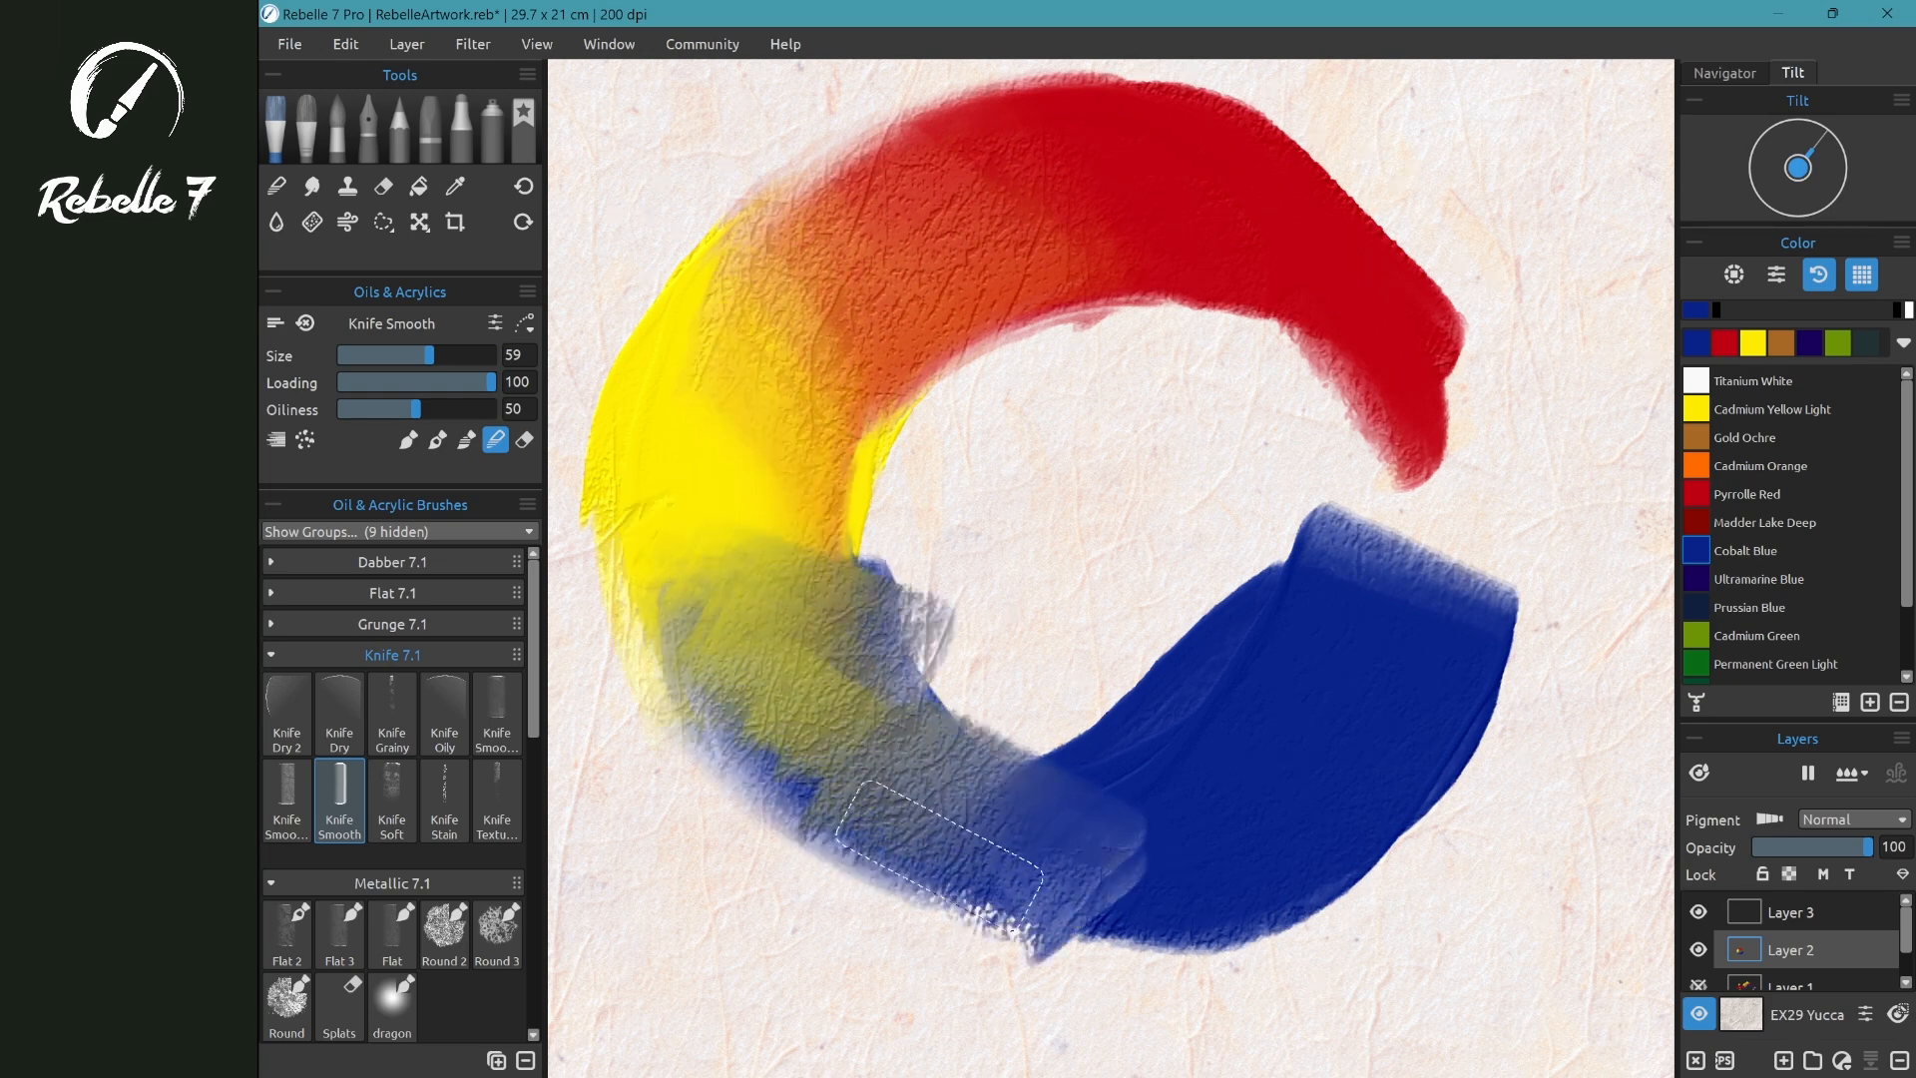
{"action": "mouse_move", "coordinate": [1334, 672]}
{"action": "left_mouse_down"}
{"action": "mouse_move", "coordinate": [1275, 256]}
{"action": "mouse_move", "coordinate": [1390, 363]}
{"action": "mouse_move", "coordinate": [1353, 539]}
{"action": "mouse_move", "coordinate": [1283, 262]}
{"action": "mouse_move", "coordinate": [1237, 265]}
{"action": "left_mouse_up"}
- Erase a horizontal strip through the middle of the blended ring with Knife Smooth in erase mode
{"action": "scroll", "coordinate": [1356, 797], "scroll_direction": "down", "scroll_amount": 5}
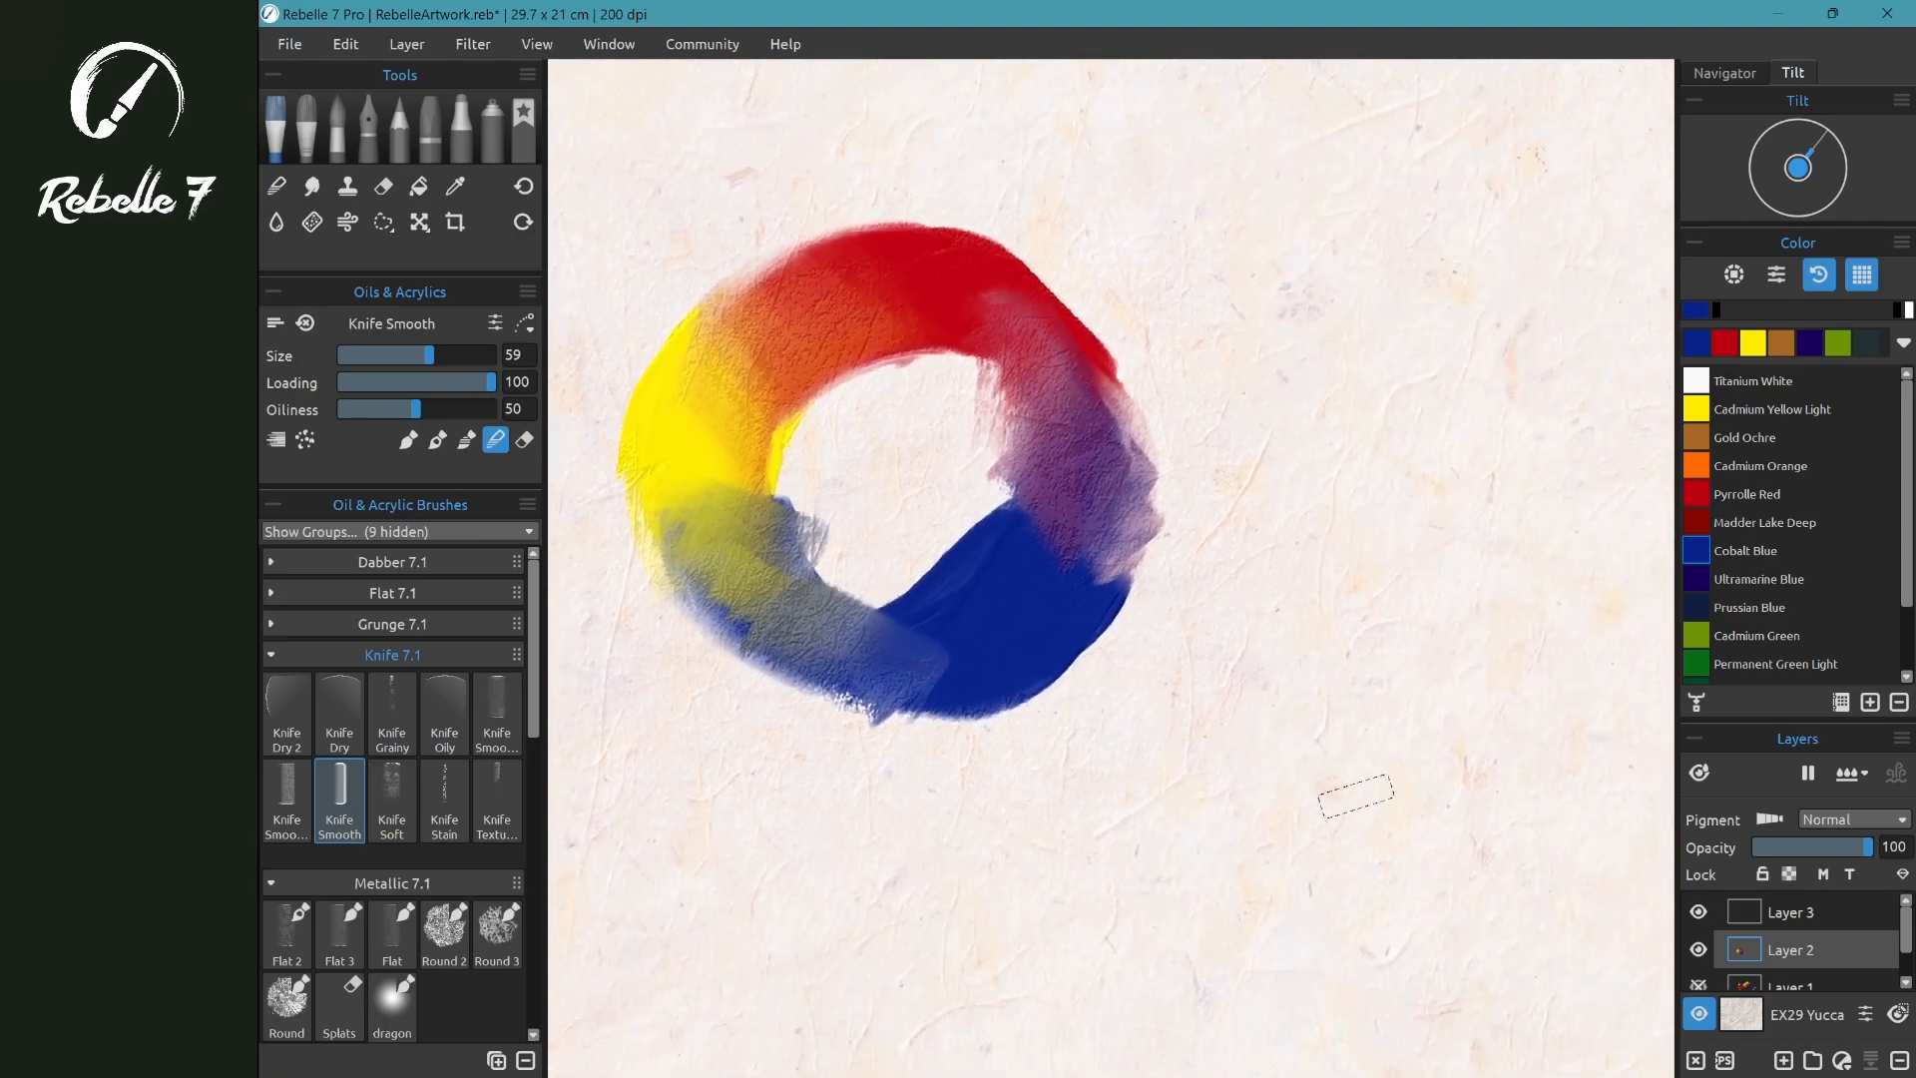
{"action": "key", "text": "e"}
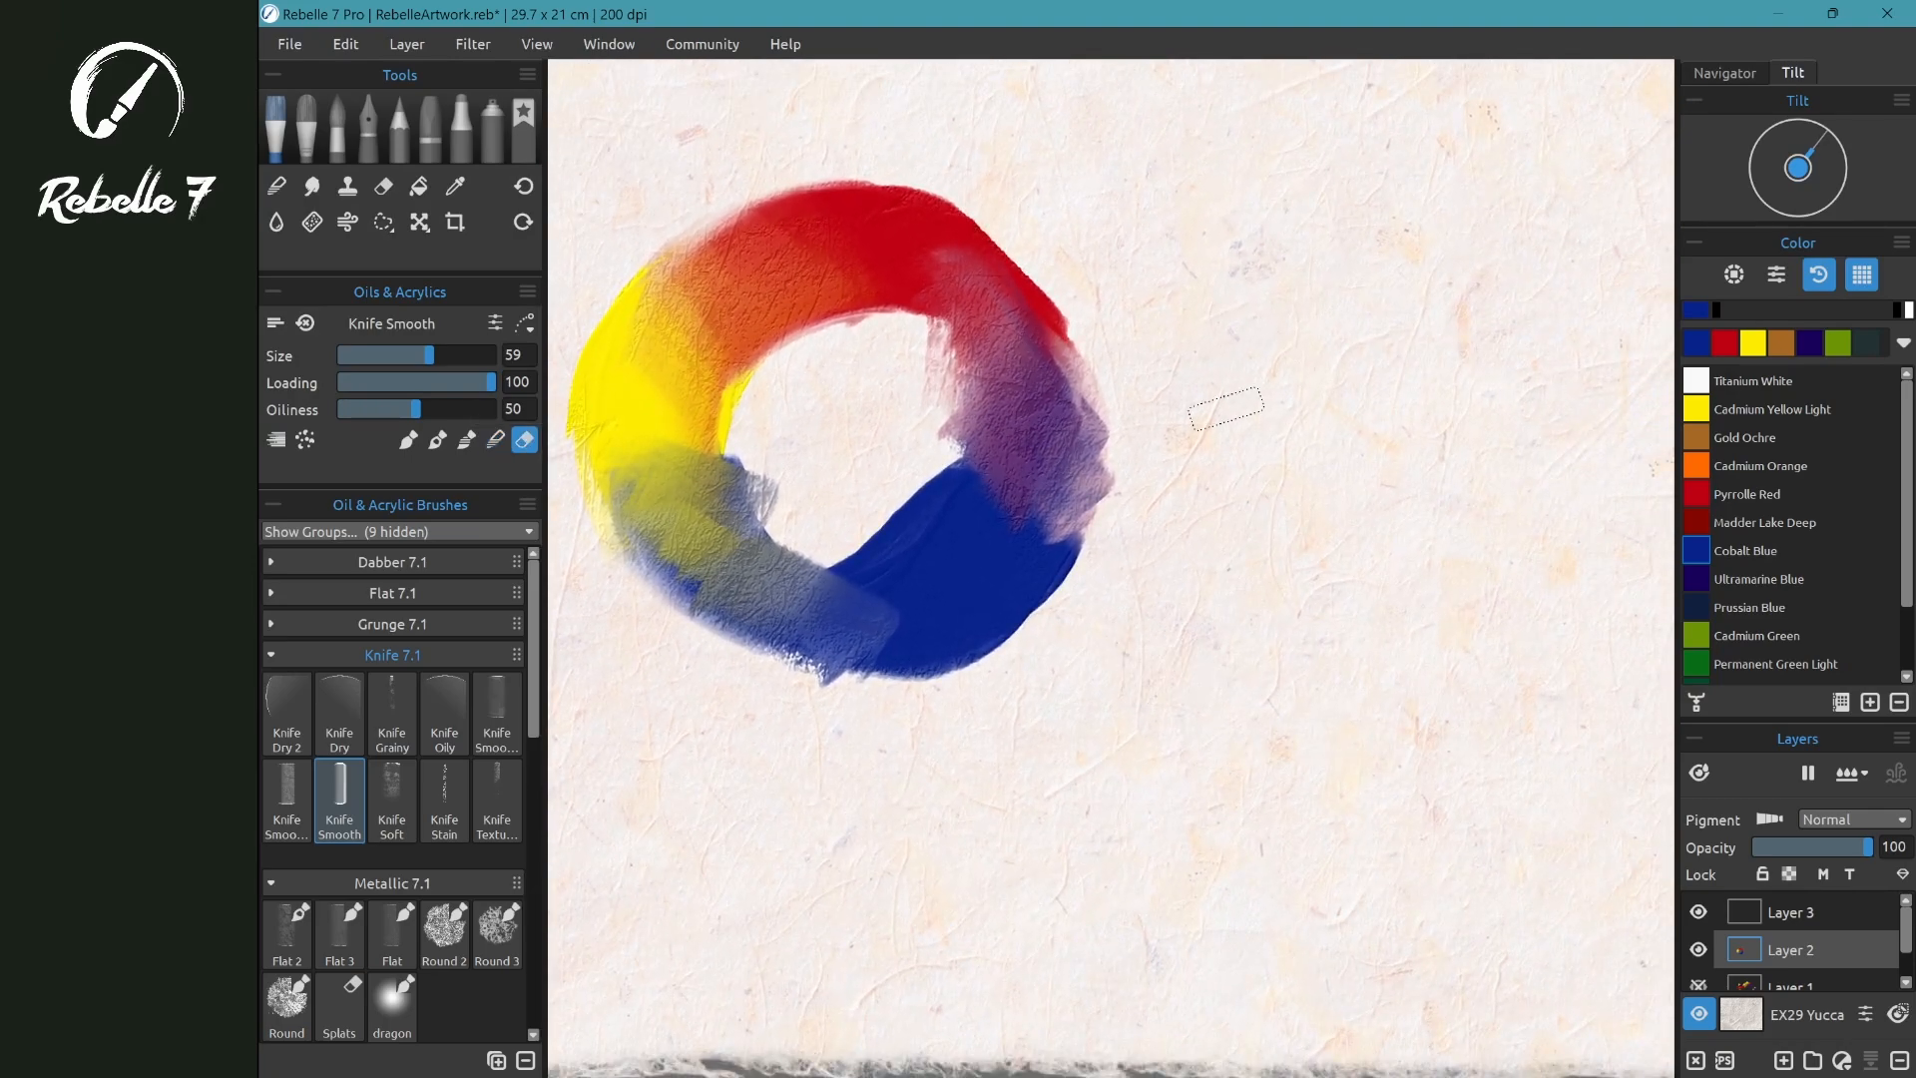
{"action": "left_click_drag", "start_coordinate": [1226, 408], "coordinate": [635, 427]}
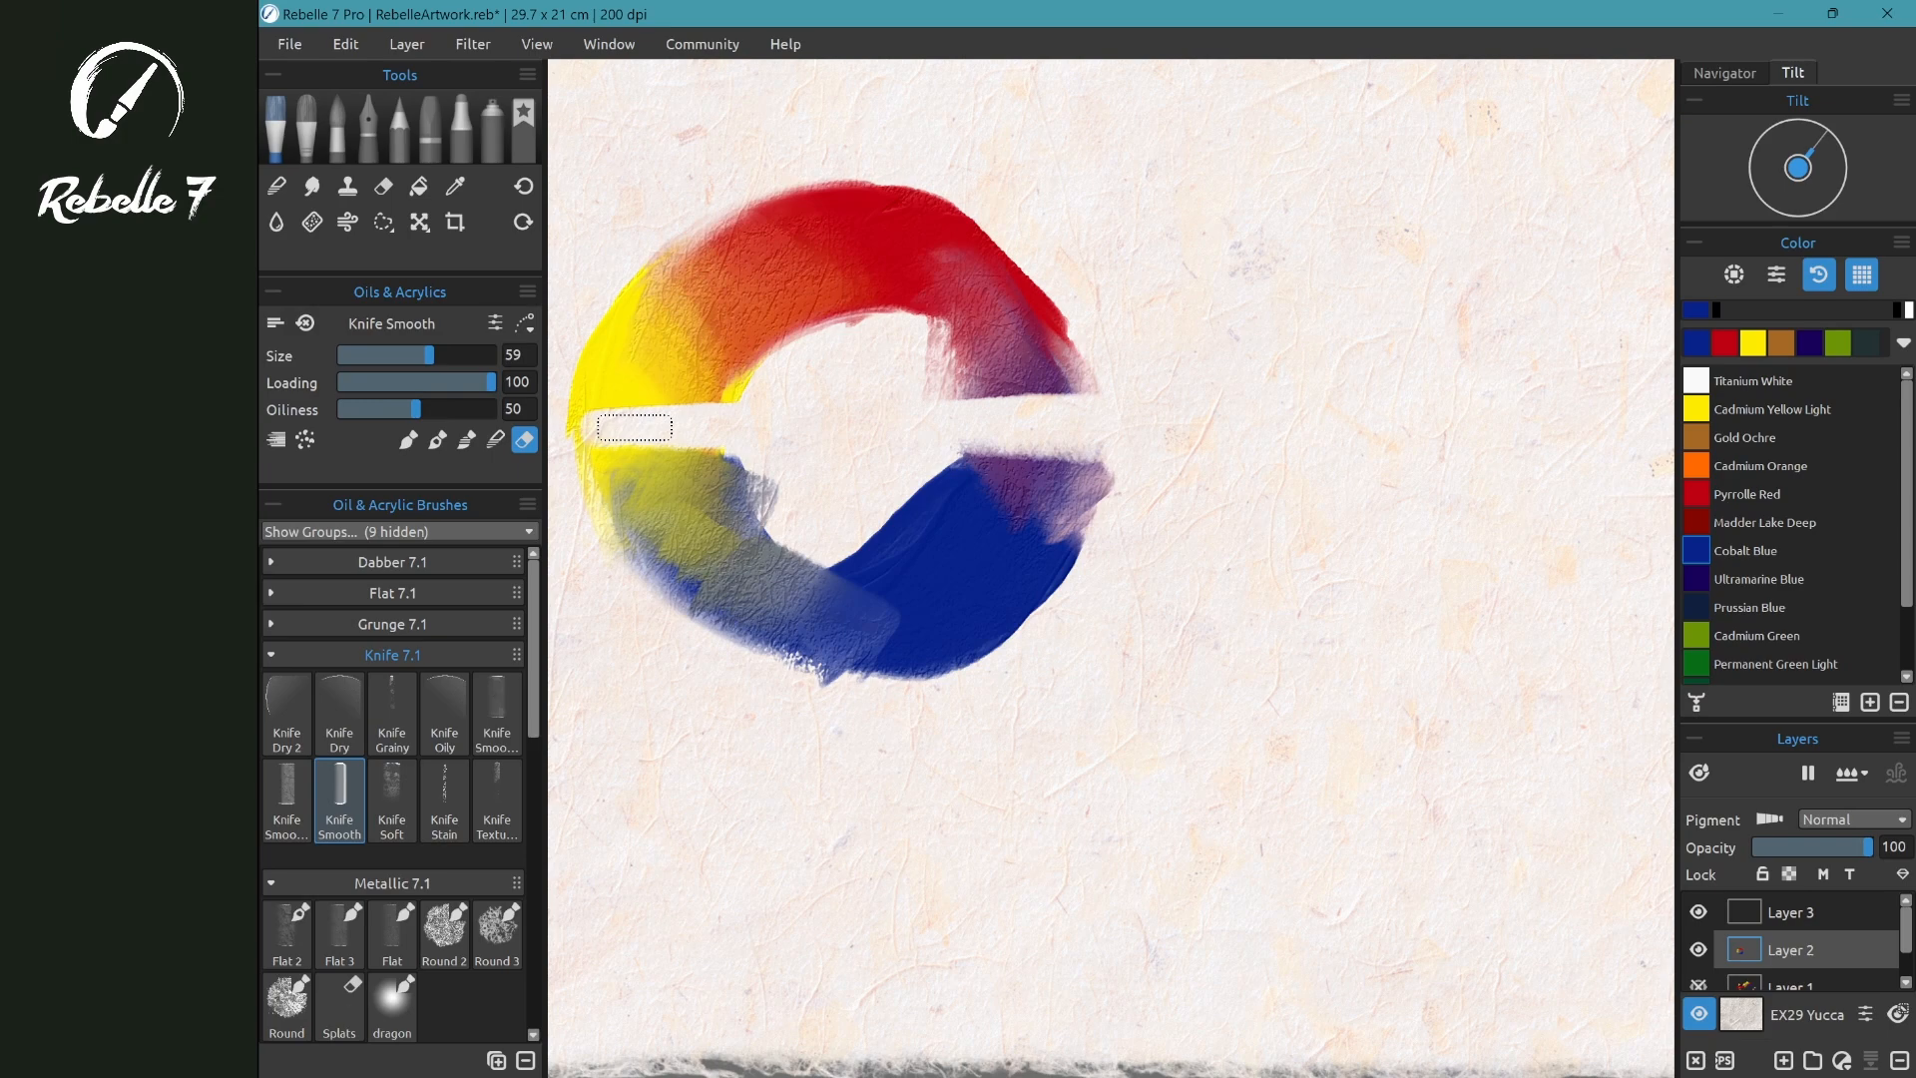
- Try the Eraser tool with the Round Medium brush on the ring's red and purple section, and undo all the erasing
{"action": "scroll", "coordinate": [1148, 309], "scroll_direction": "up", "scroll_amount": 4}
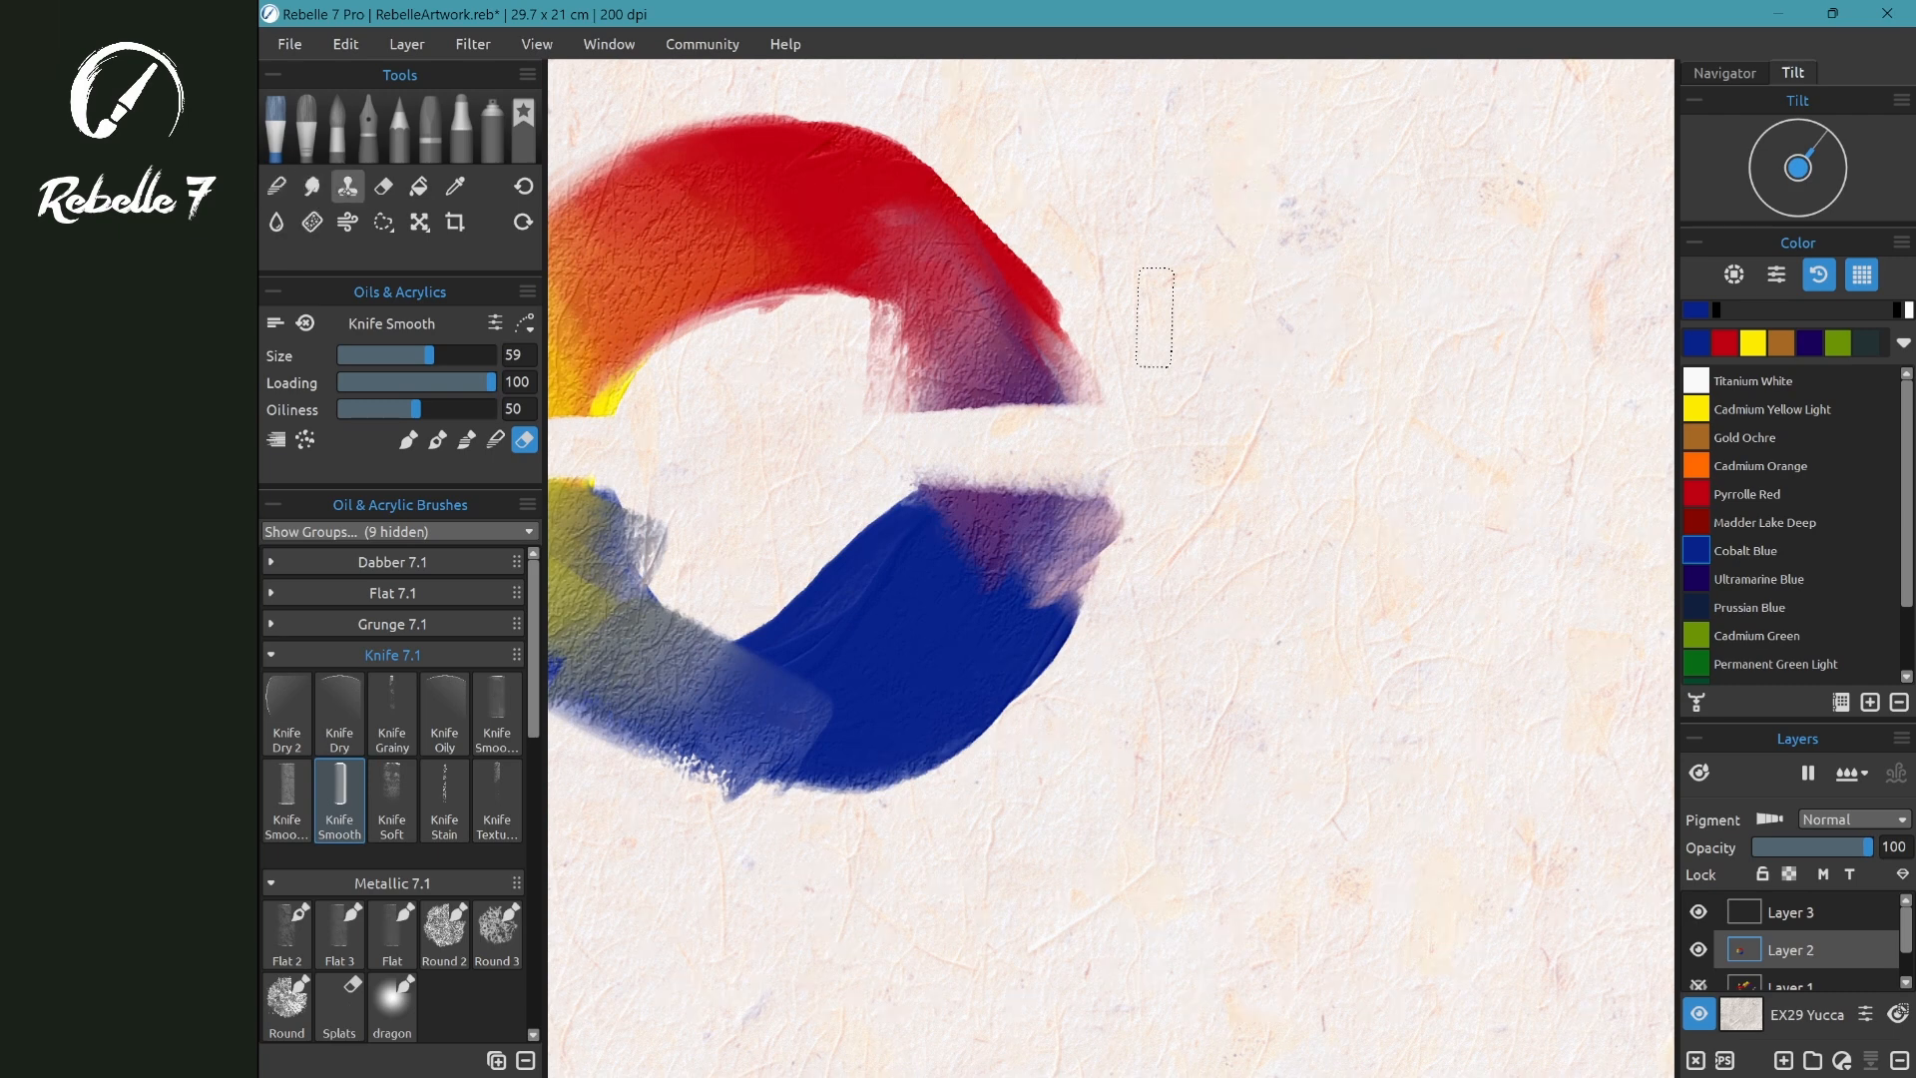
{"action": "left_click", "coordinate": [382, 187]}
{"action": "mouse_move", "coordinate": [1071, 232]}
{"action": "left_mouse_down"}
{"action": "mouse_move", "coordinate": [914, 322]}
{"action": "mouse_move", "coordinate": [950, 244]}
{"action": "mouse_move", "coordinate": [933, 217]}
{"action": "mouse_move", "coordinate": [819, 295]}
{"action": "mouse_move", "coordinate": [951, 131]}
{"action": "mouse_move", "coordinate": [811, 317]}
{"action": "mouse_move", "coordinate": [881, 155]}
{"action": "mouse_move", "coordinate": [802, 312]}
{"action": "left_mouse_up"}
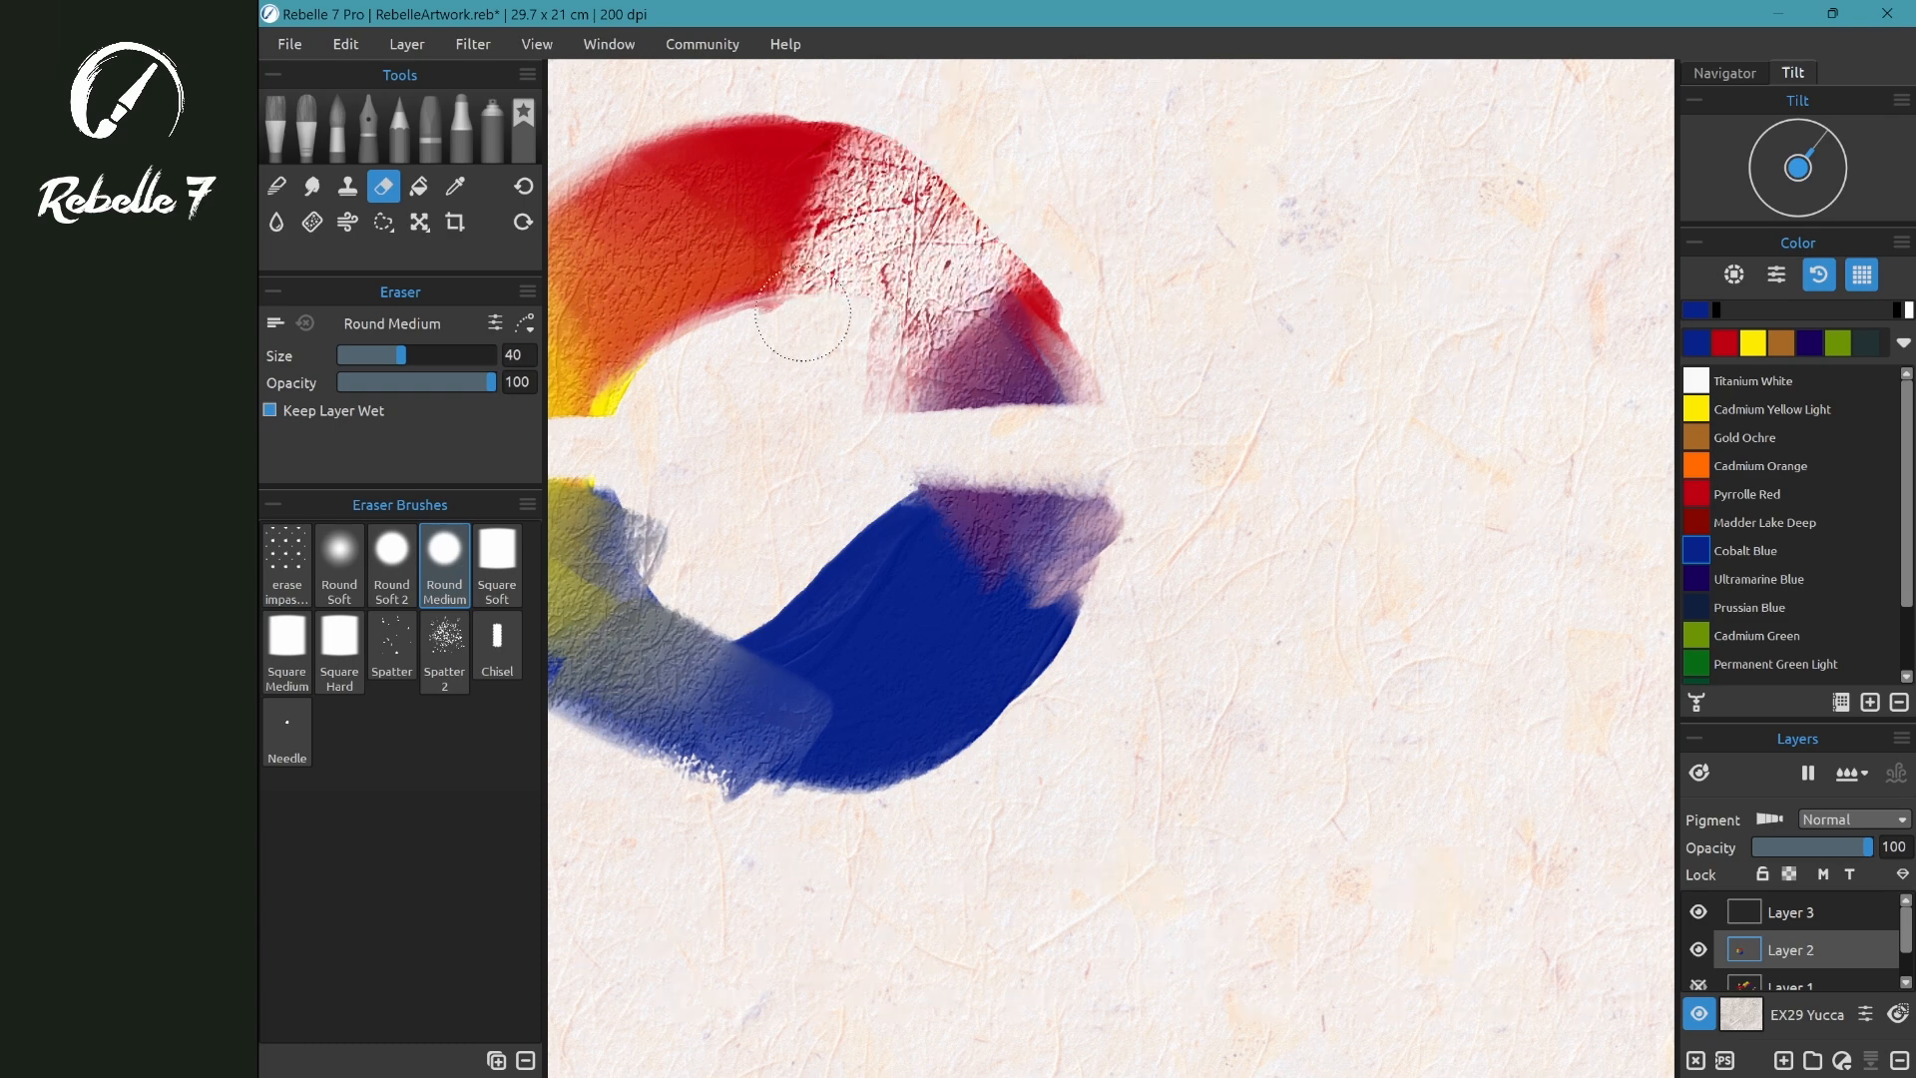
{"action": "mouse_move", "coordinate": [981, 169]}
{"action": "left_mouse_down"}
{"action": "mouse_move", "coordinate": [839, 337]}
{"action": "mouse_move", "coordinate": [1001, 171]}
{"action": "mouse_move", "coordinate": [855, 332]}
{"action": "mouse_move", "coordinate": [1020, 205]}
{"action": "mouse_move", "coordinate": [894, 320]}
{"action": "mouse_move", "coordinate": [1067, 265]}
{"action": "mouse_move", "coordinate": [948, 316]}
{"action": "mouse_move", "coordinate": [1064, 309]}
{"action": "mouse_move", "coordinate": [890, 396]}
{"action": "mouse_move", "coordinate": [994, 381]}
{"action": "mouse_move", "coordinate": [1081, 307]}
{"action": "mouse_move", "coordinate": [765, 213]}
{"action": "mouse_move", "coordinate": [782, 118]}
{"action": "mouse_move", "coordinate": [733, 354]}
{"action": "left_mouse_up"}
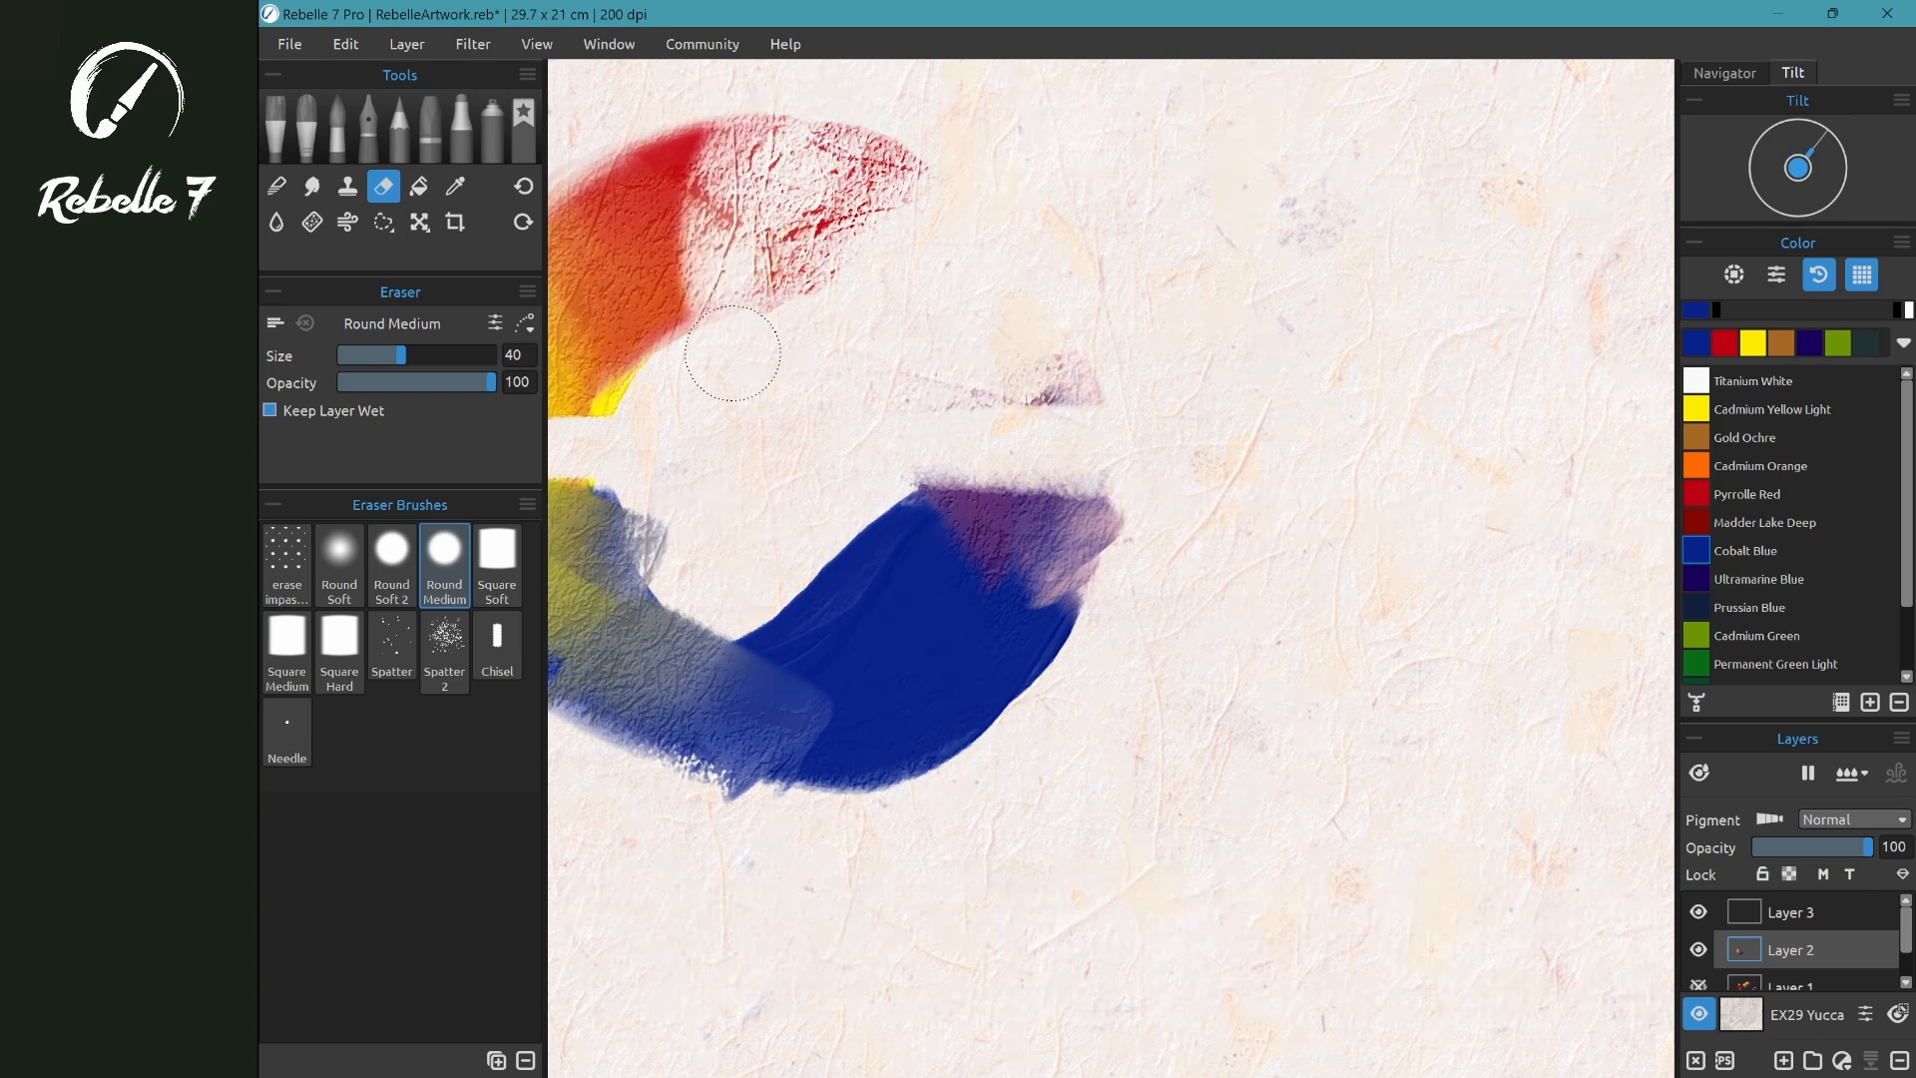
{"action": "mouse_move", "coordinate": [733, 353]}
{"action": "left_mouse_down"}
{"action": "mouse_move", "coordinate": [859, 218]}
{"action": "mouse_move", "coordinate": [732, 134]}
{"action": "mouse_move", "coordinate": [938, 258]}
{"action": "mouse_move", "coordinate": [680, 121]}
{"action": "left_mouse_up"}
{"action": "key", "text": "ctrl+z"}
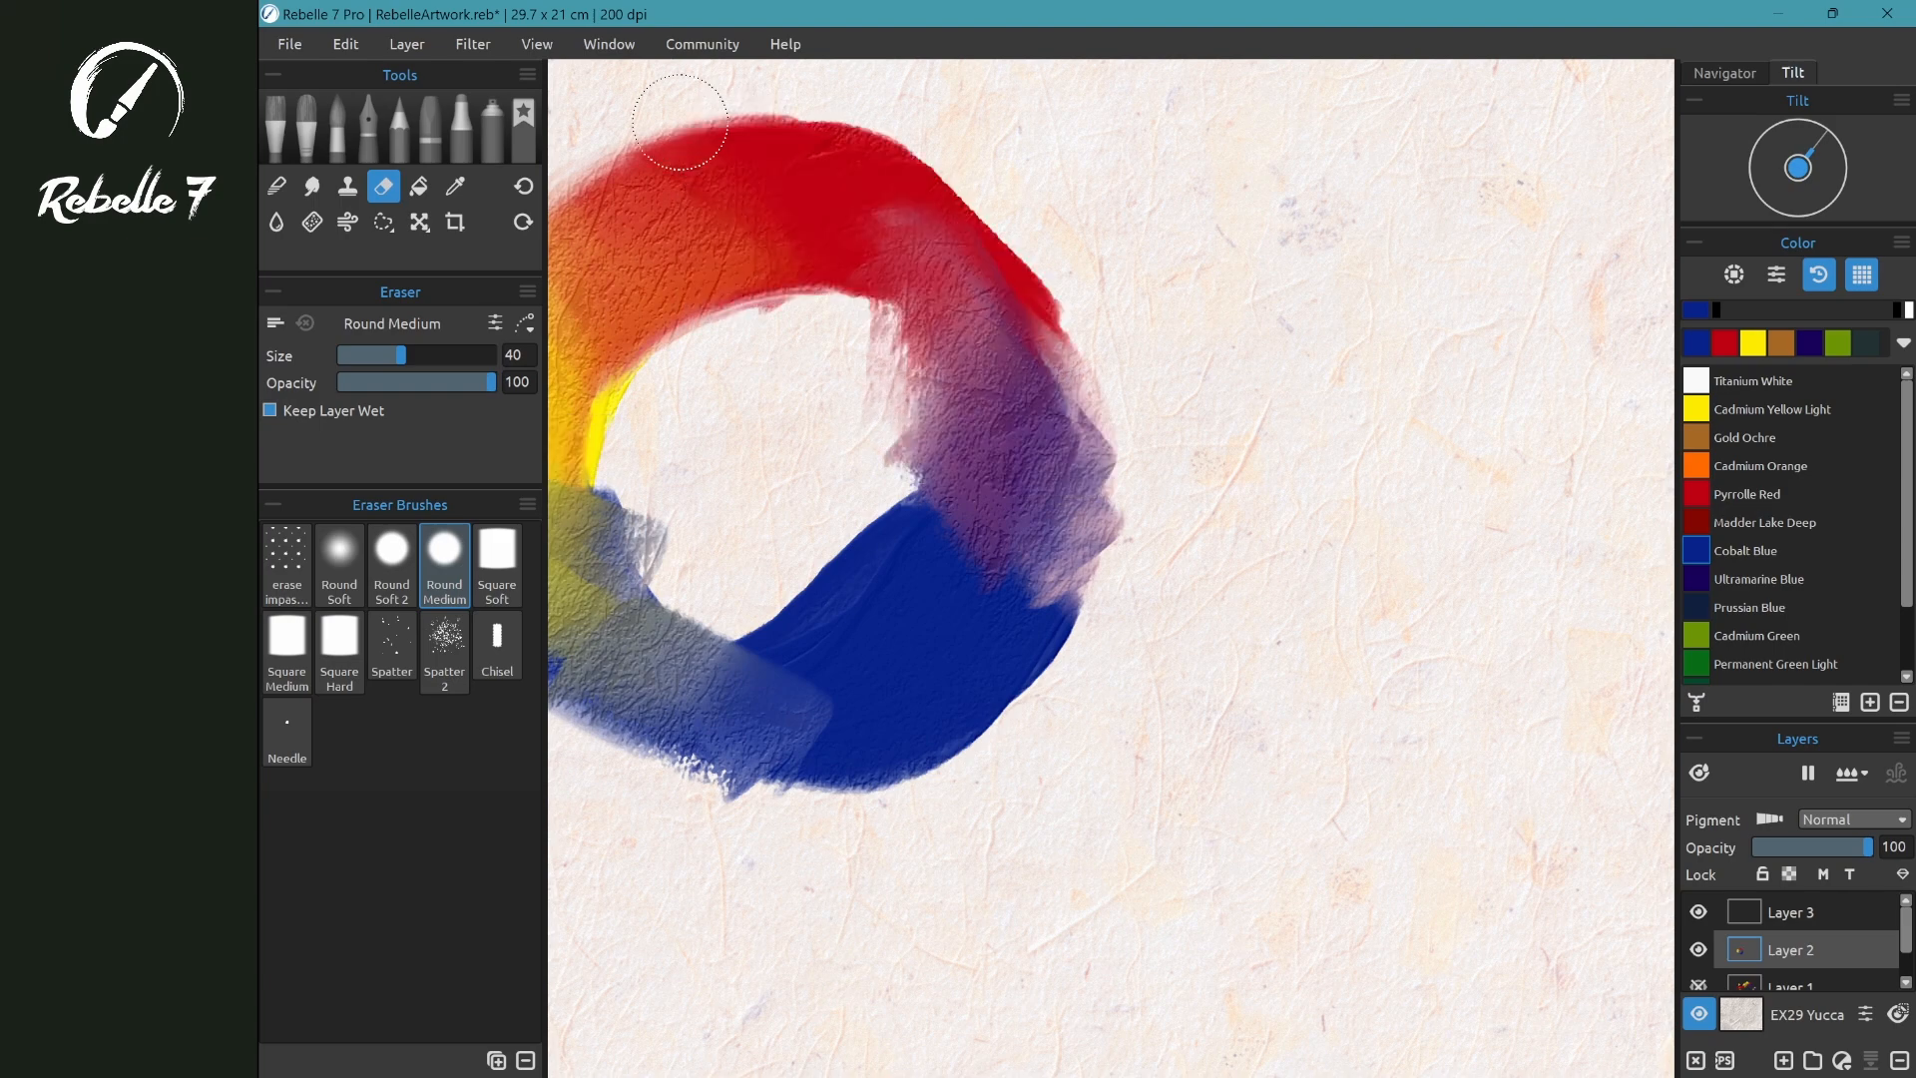
- On Layer 3 with Pigment on, paint yellow, red and Cobalt Blue arcs as a second ring beside the first
{"action": "key", "text": "e"}
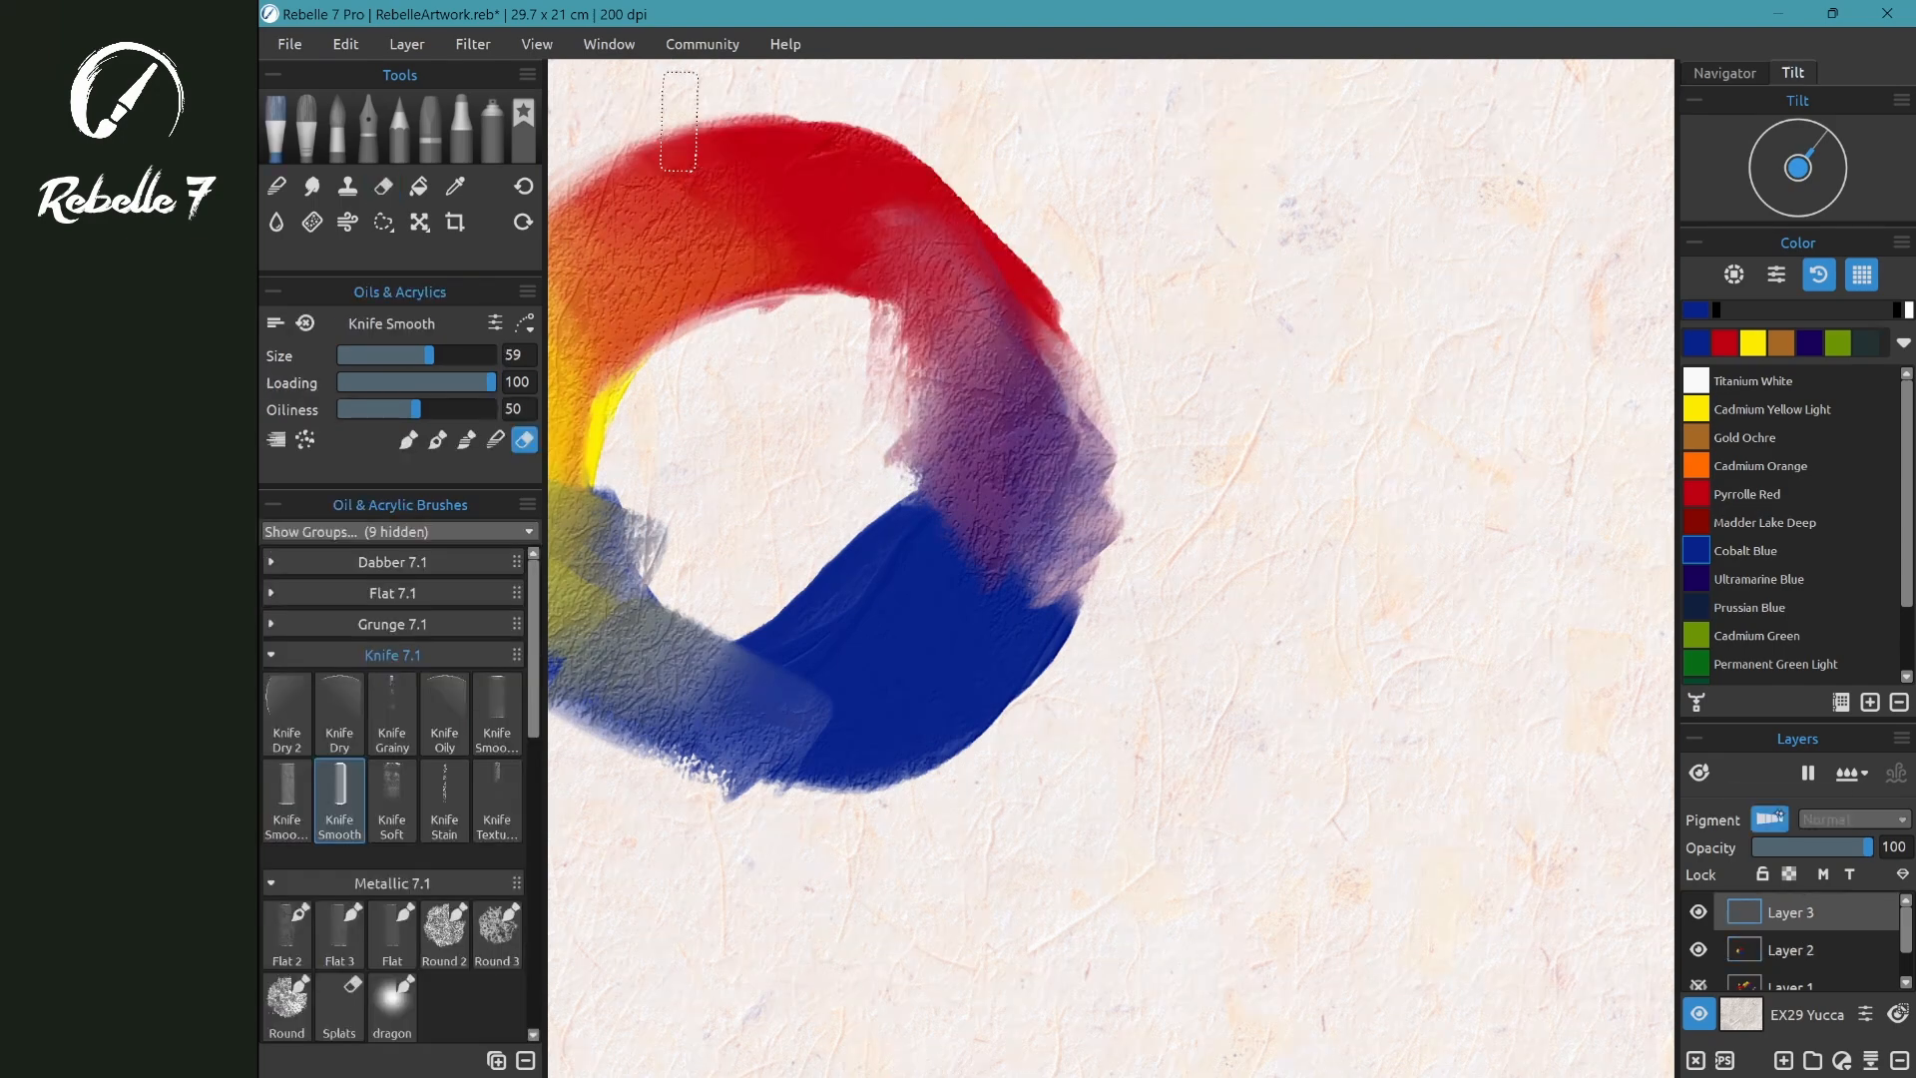
{"action": "scroll", "coordinate": [1288, 710], "scroll_direction": "down", "scroll_amount": 3}
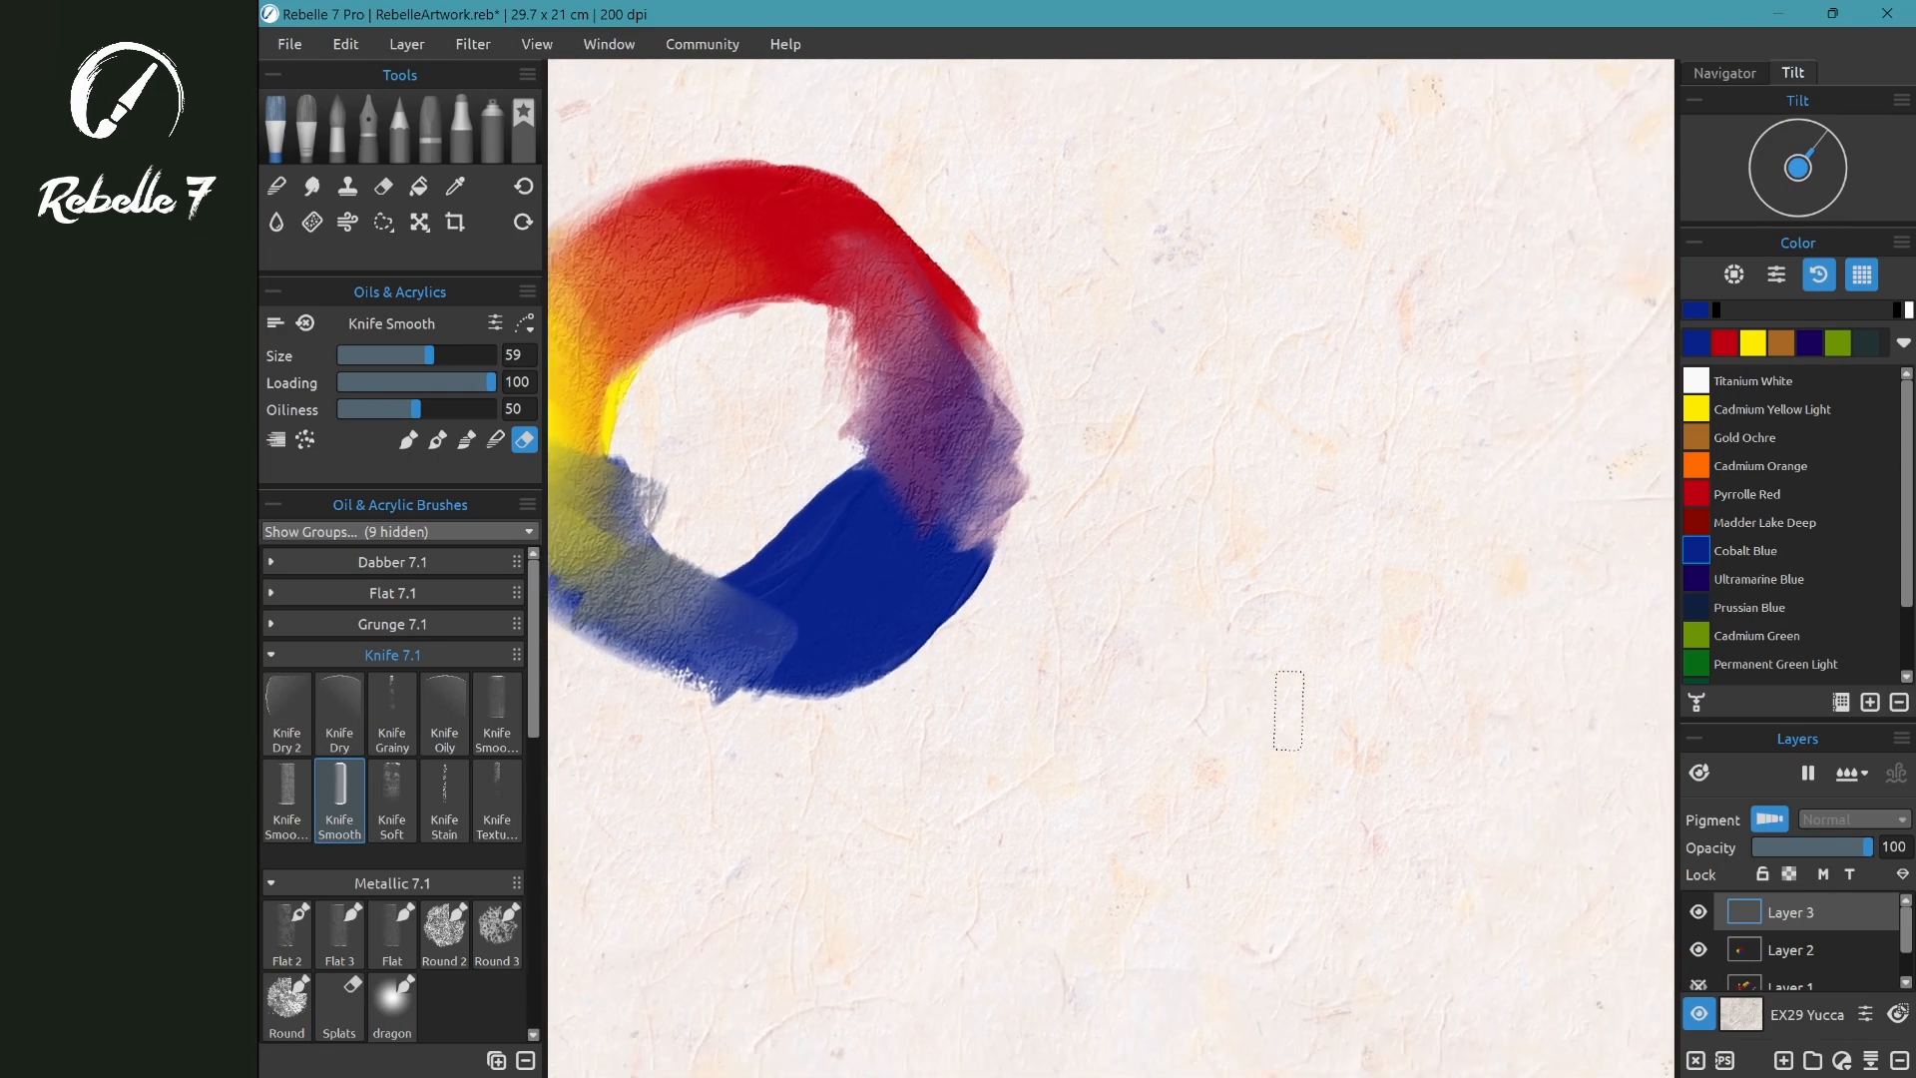
{"action": "scroll", "coordinate": [1288, 711], "scroll_direction": "down", "scroll_amount": 1}
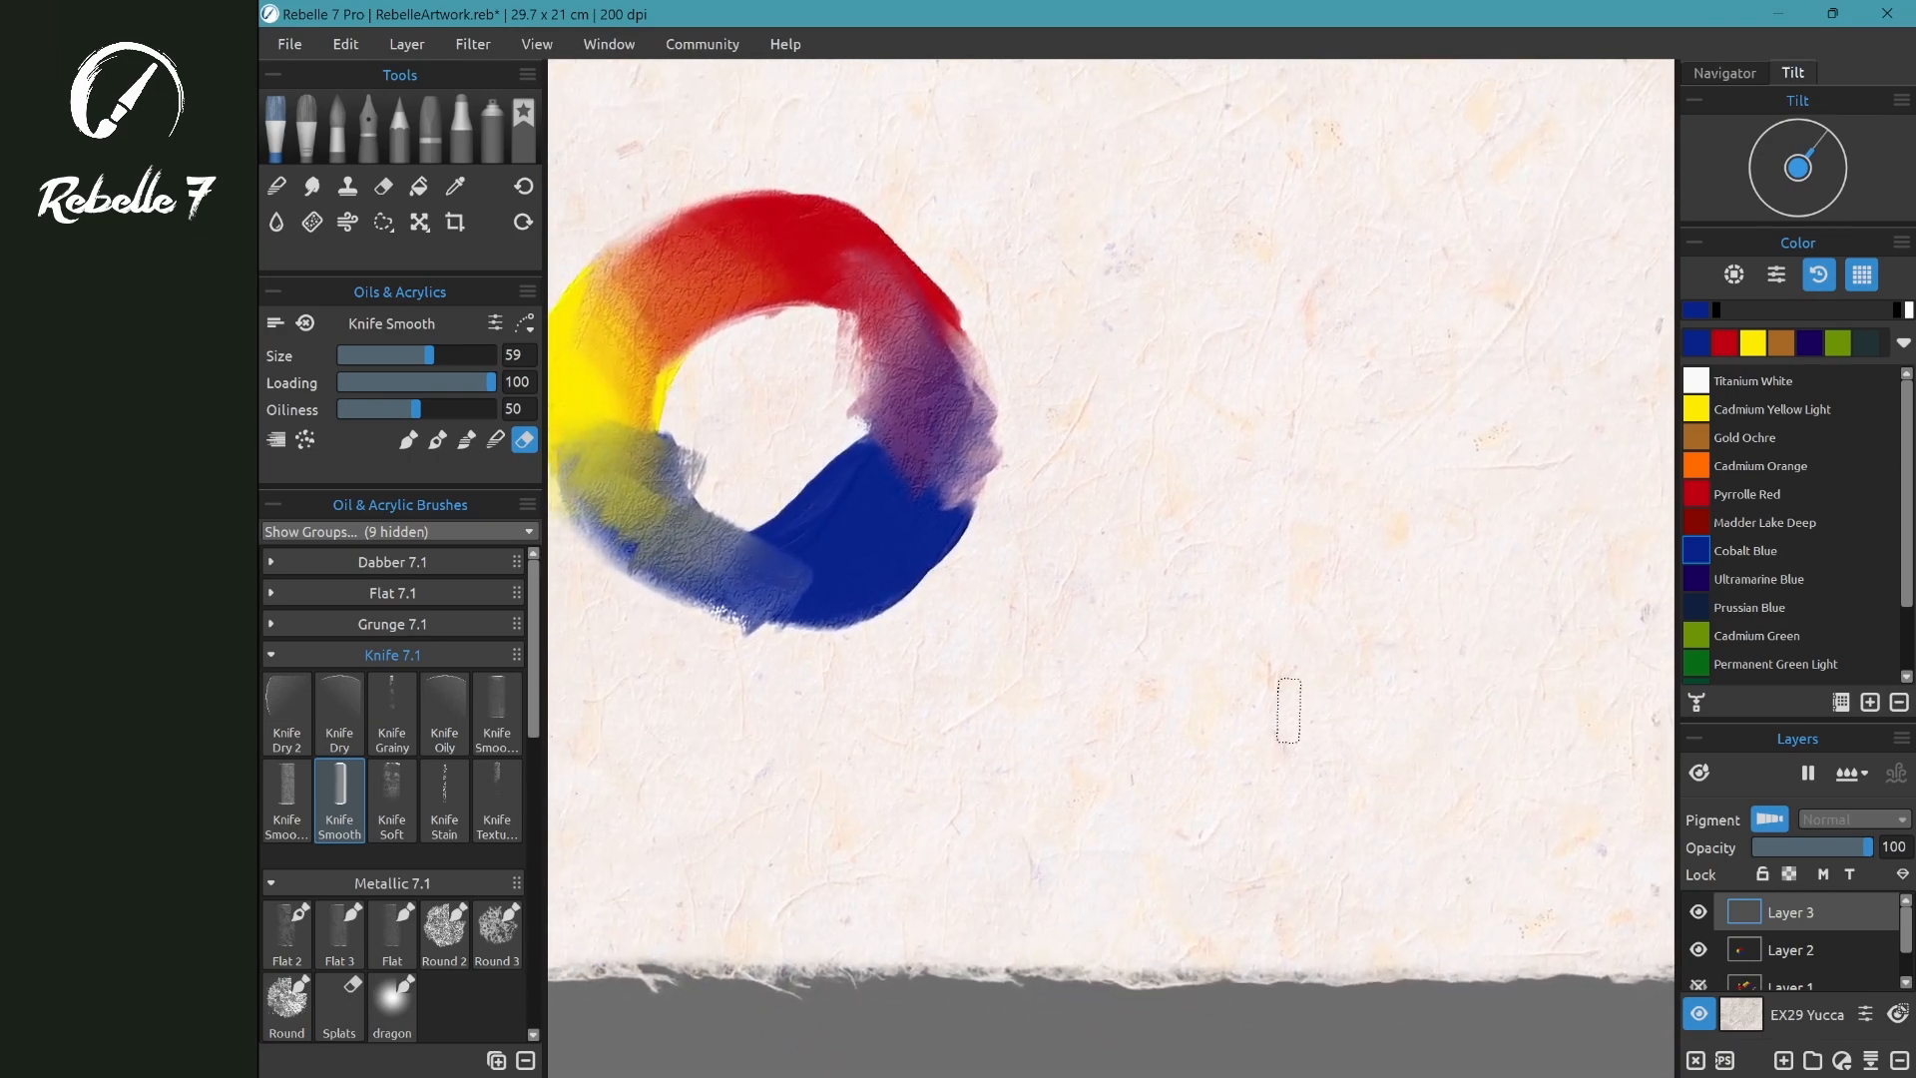
{"action": "left_click_drag", "start_coordinate": [1206, 274], "coordinate": [1117, 463]}
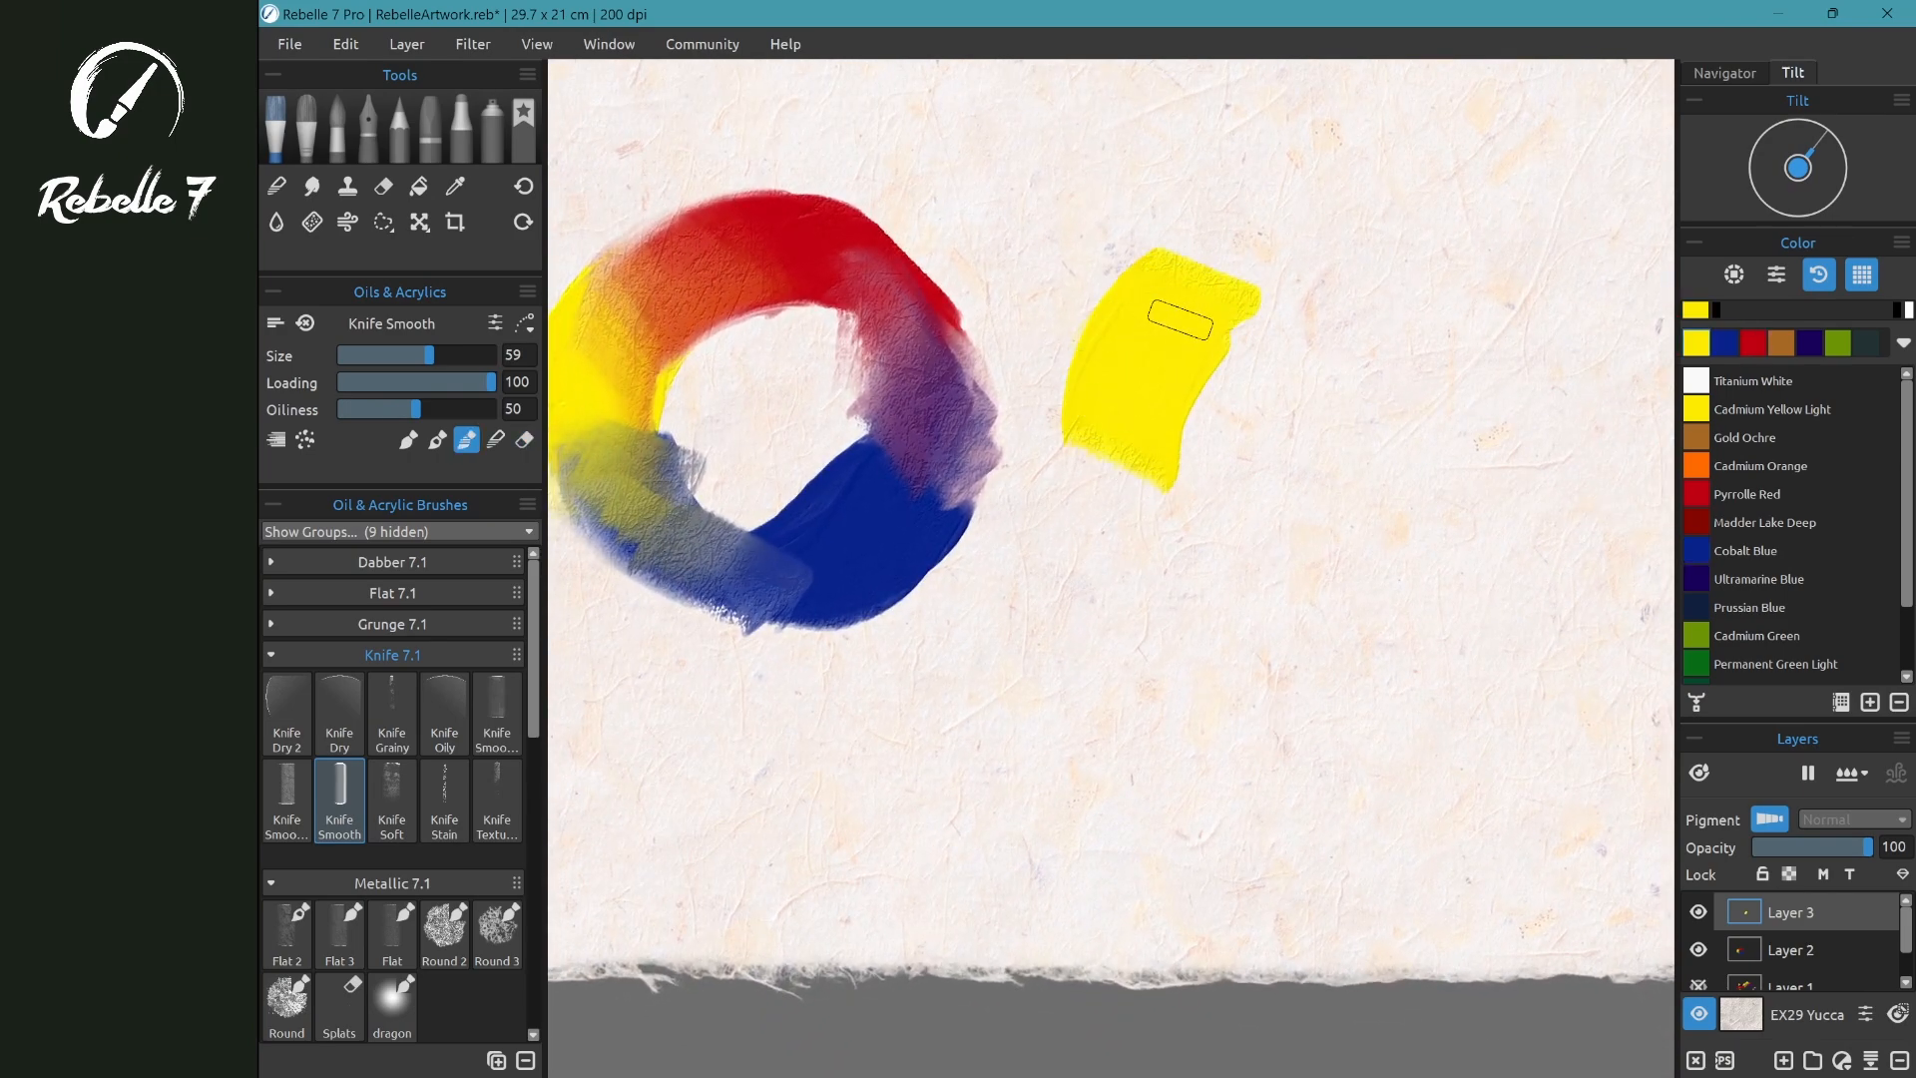
{"action": "left_click", "coordinate": [1757, 343]}
{"action": "mouse_move", "coordinate": [1270, 266]}
{"action": "left_mouse_down"}
{"action": "mouse_move", "coordinate": [1387, 304]}
{"action": "mouse_move", "coordinate": [1297, 289]}
{"action": "left_mouse_up"}
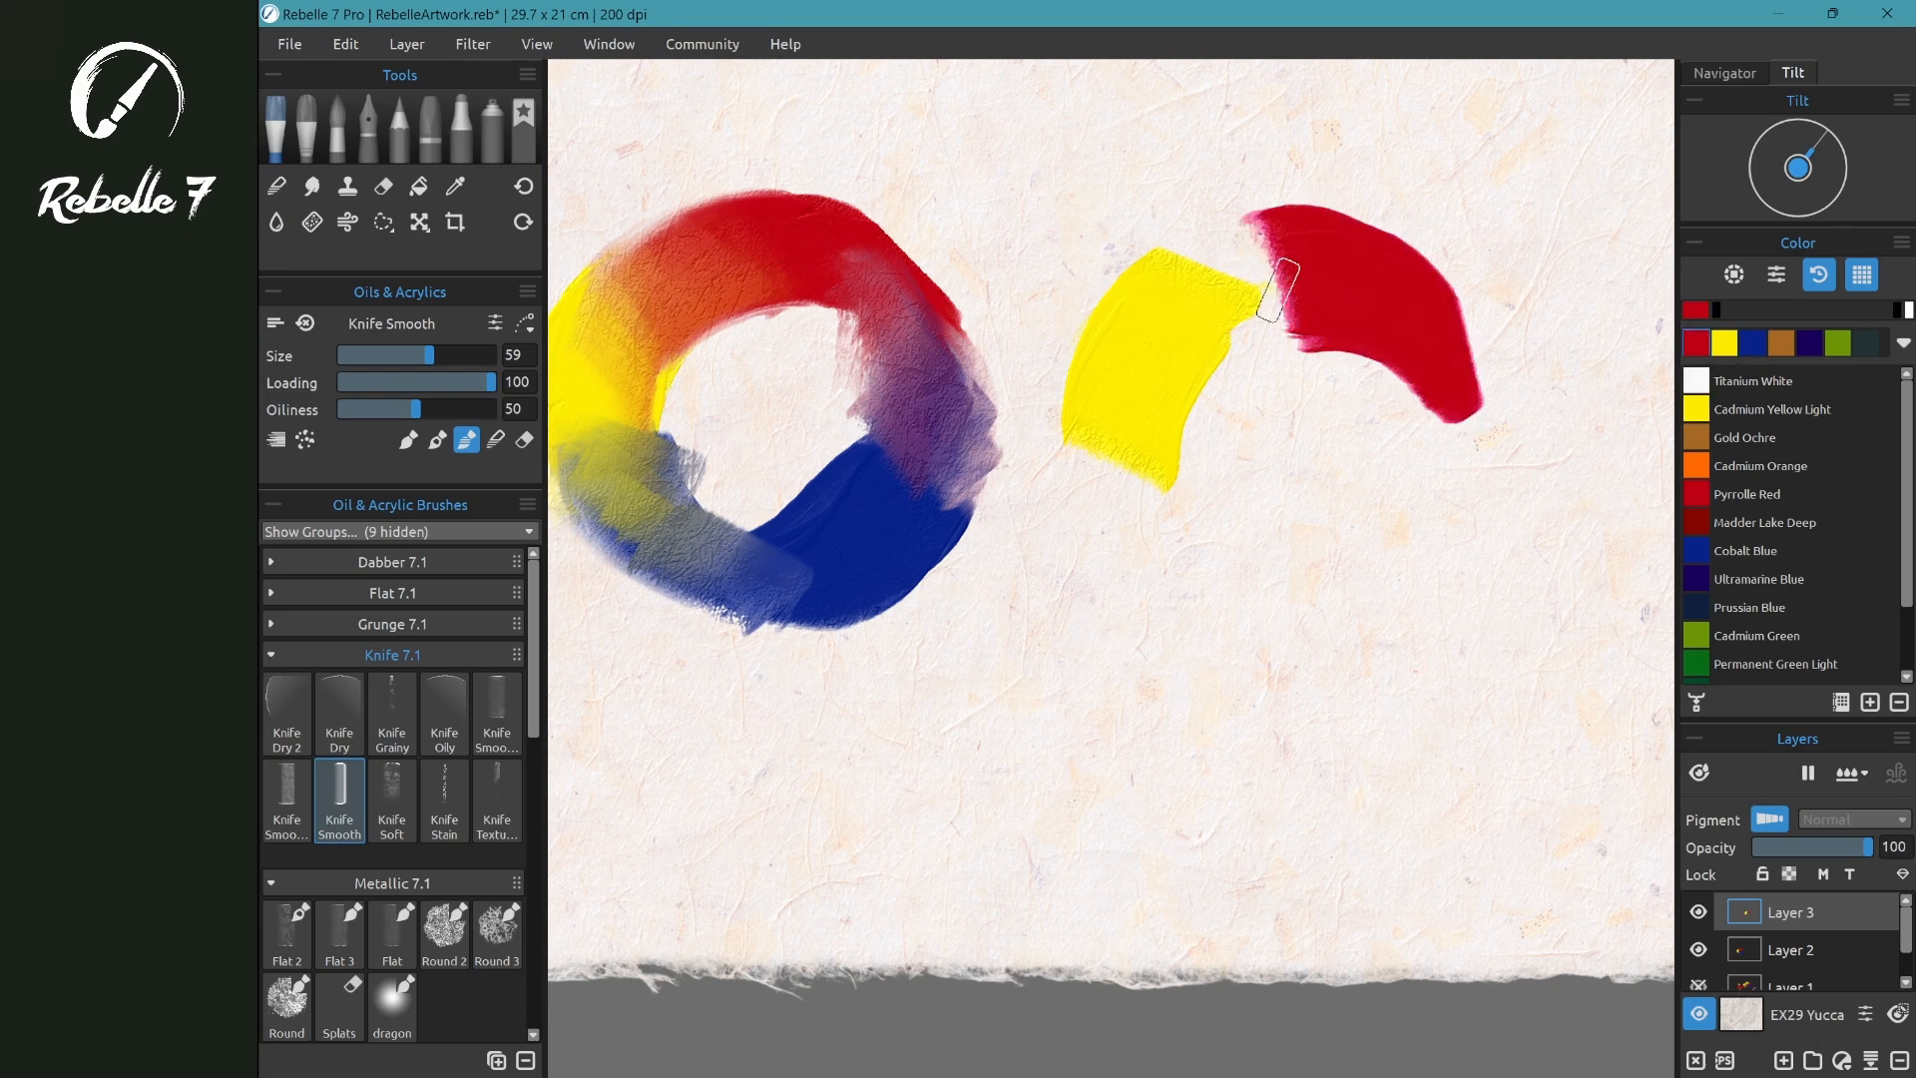
{"action": "left_click", "coordinate": [1696, 550]}
{"action": "mouse_move", "coordinate": [1188, 529]}
{"action": "left_mouse_down"}
{"action": "mouse_move", "coordinate": [1284, 604]}
{"action": "mouse_move", "coordinate": [1178, 556]}
{"action": "mouse_move", "coordinate": [1429, 449]}
{"action": "left_mouse_up"}
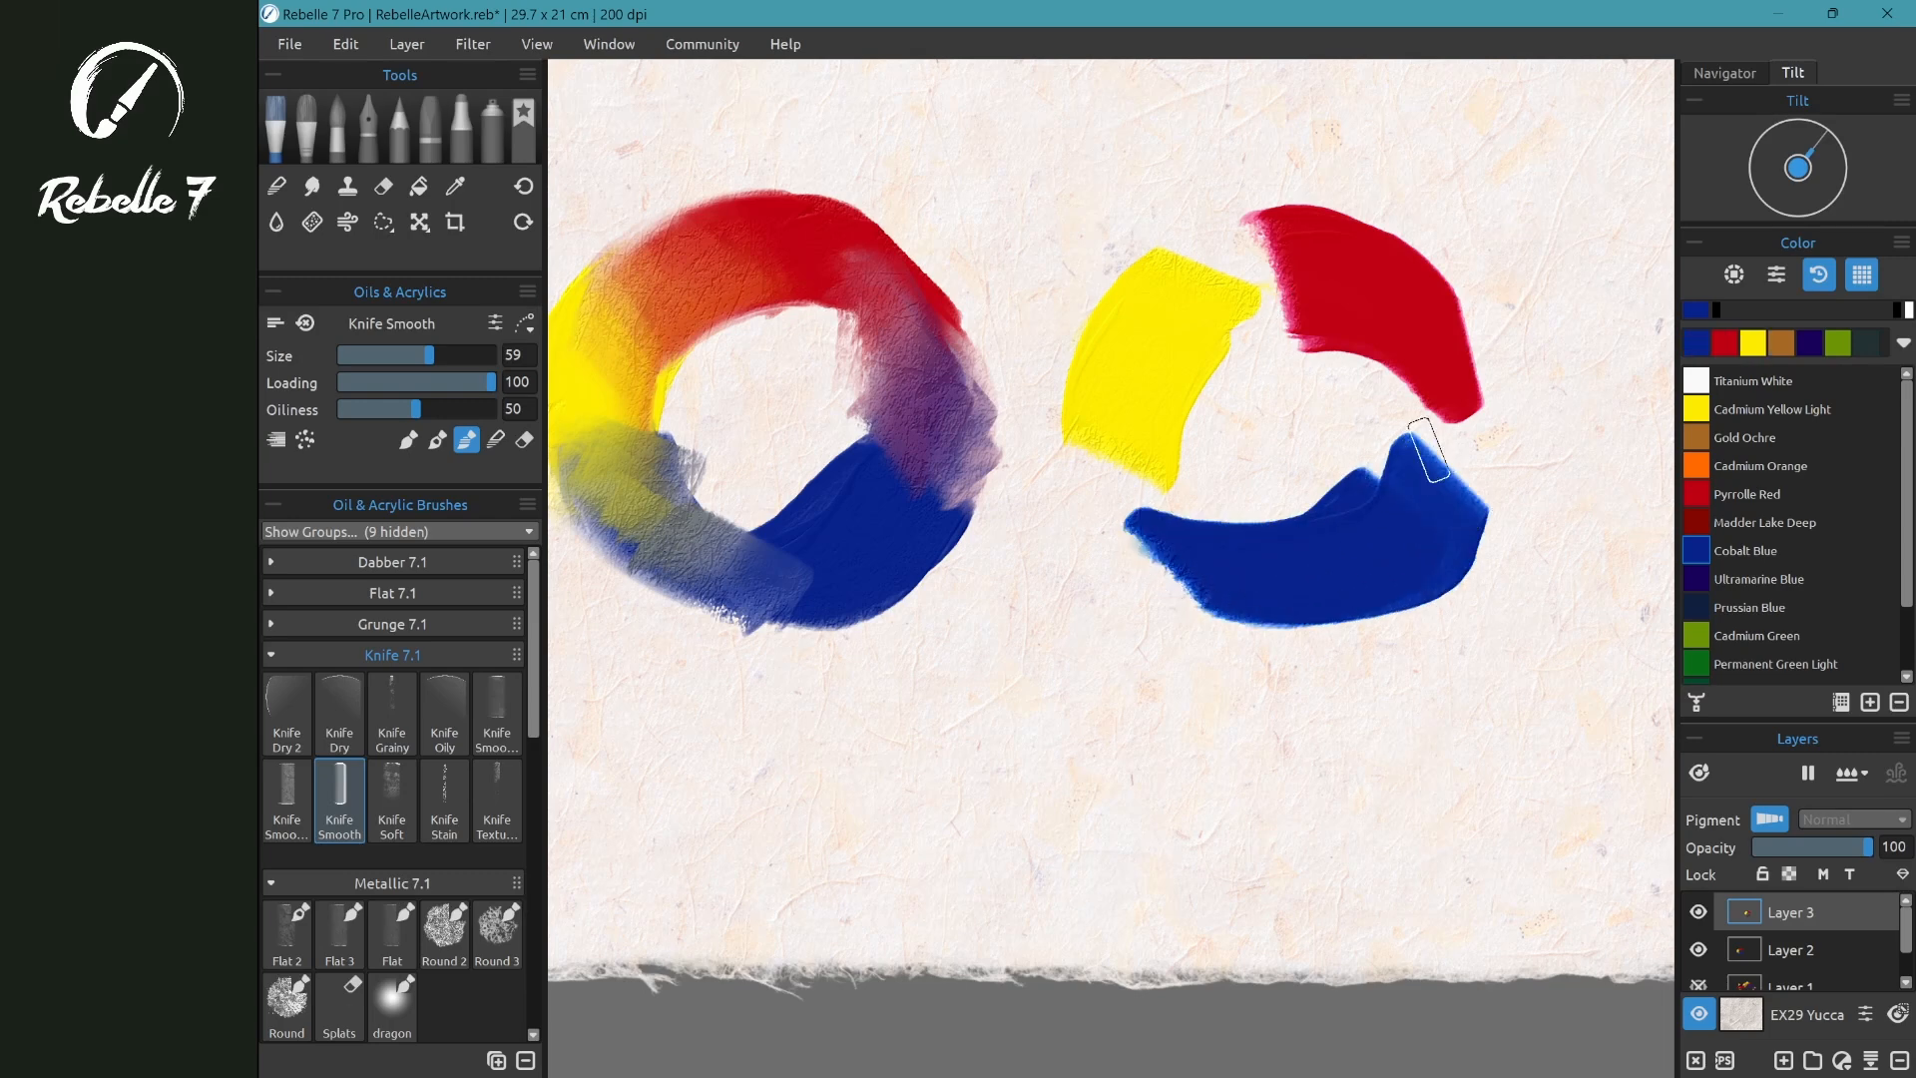
- Blend the second ring's arcs with Knife Smooth at the red-blue, red-yellow and yellow-blue joints
{"action": "key", "text": "n"}
{"action": "mouse_move", "coordinate": [1429, 449]}
{"action": "left_mouse_down"}
{"action": "mouse_move", "coordinate": [1427, 356]}
{"action": "mouse_move", "coordinate": [1411, 523]}
{"action": "mouse_move", "coordinate": [1412, 338]}
{"action": "mouse_move", "coordinate": [1387, 549]}
{"action": "mouse_move", "coordinate": [1416, 367]}
{"action": "mouse_move", "coordinate": [1397, 514]}
{"action": "mouse_move", "coordinate": [1396, 300]}
{"action": "mouse_move", "coordinate": [1401, 402]}
{"action": "mouse_move", "coordinate": [1369, 348]}
{"action": "mouse_move", "coordinate": [1399, 348]}
{"action": "mouse_move", "coordinate": [1393, 384]}
{"action": "mouse_move", "coordinate": [1445, 479]}
{"action": "mouse_move", "coordinate": [1459, 354]}
{"action": "mouse_move", "coordinate": [1455, 421]}
{"action": "mouse_move", "coordinate": [1459, 393]}
{"action": "mouse_move", "coordinate": [1432, 516]}
{"action": "mouse_move", "coordinate": [1447, 450]}
{"action": "mouse_move", "coordinate": [1412, 302]}
{"action": "left_mouse_up"}
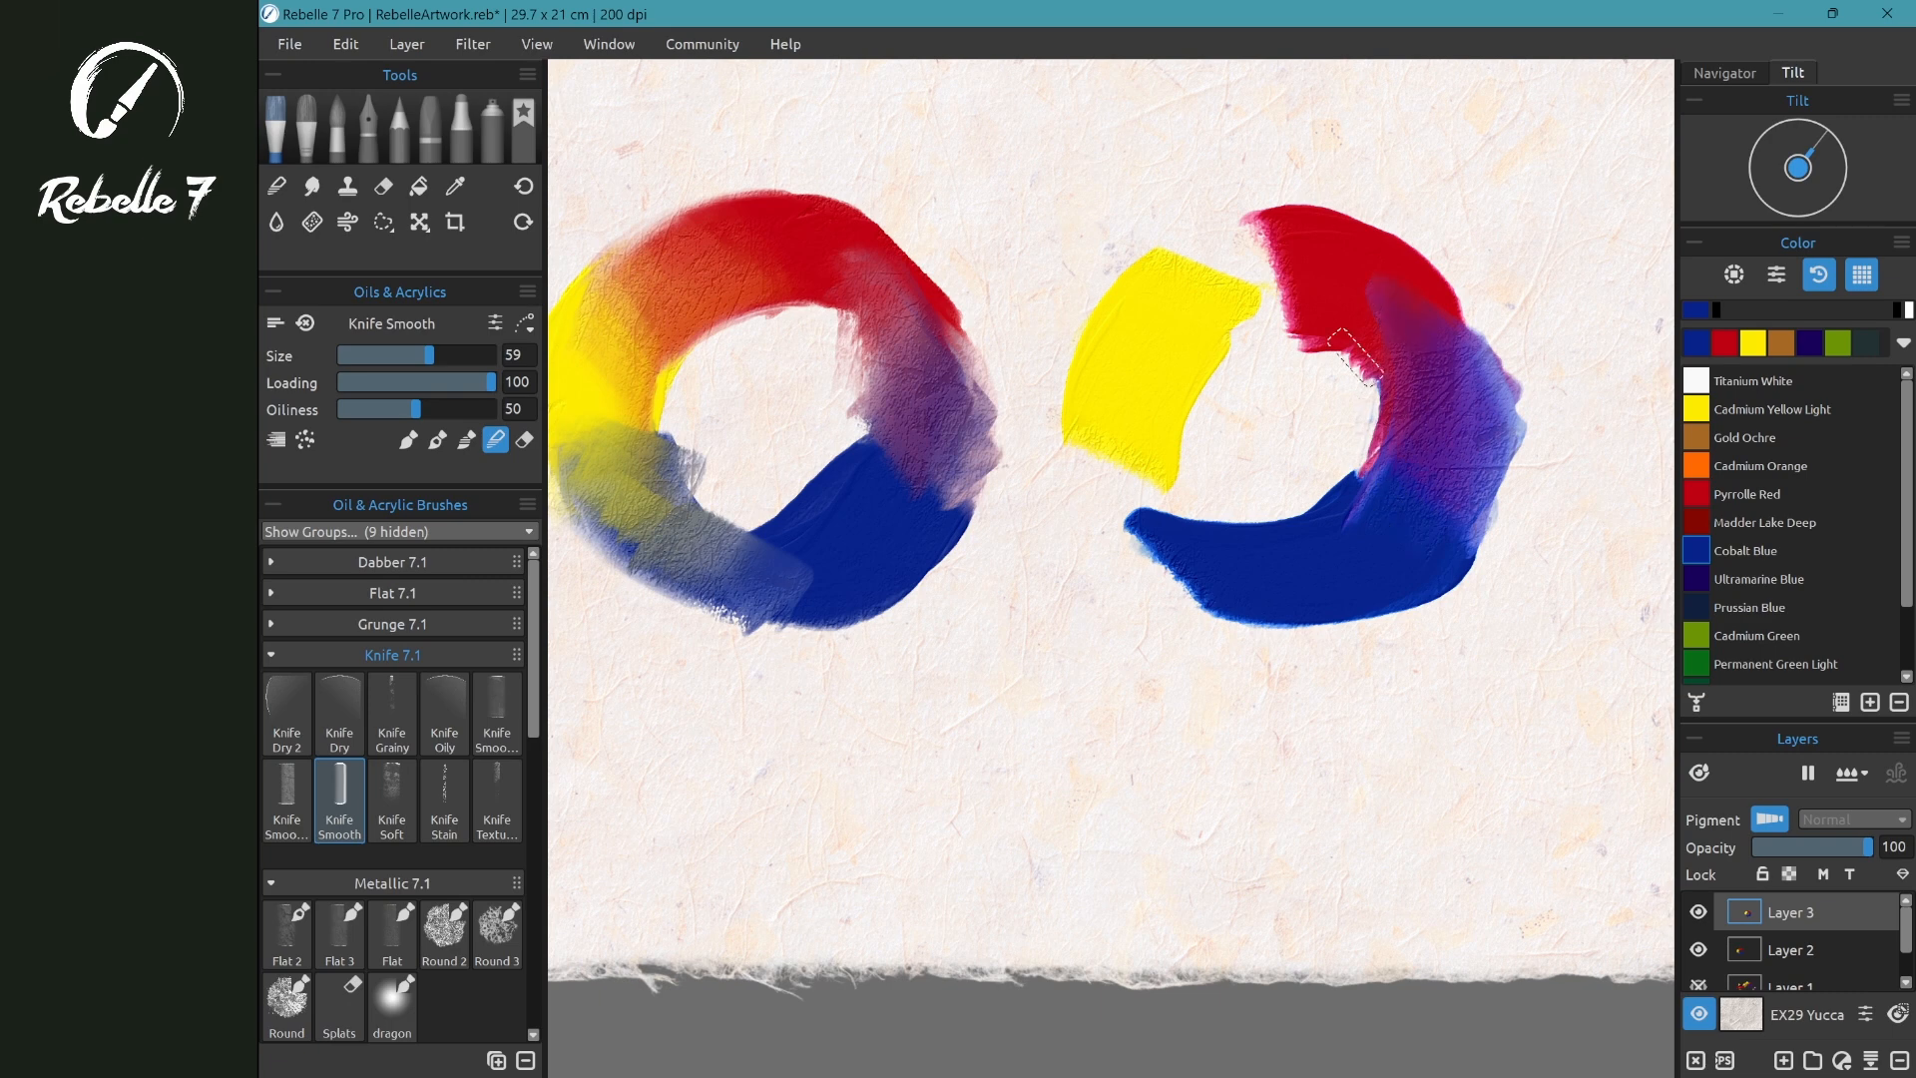
{"action": "mouse_move", "coordinate": [1323, 258]}
{"action": "left_mouse_down"}
{"action": "mouse_move", "coordinate": [1127, 345]}
{"action": "mouse_move", "coordinate": [1328, 274]}
{"action": "mouse_move", "coordinate": [1213, 290]}
{"action": "mouse_move", "coordinate": [1167, 339]}
{"action": "mouse_move", "coordinate": [1287, 259]}
{"action": "mouse_move", "coordinate": [1132, 395]}
{"action": "mouse_move", "coordinate": [1160, 348]}
{"action": "mouse_move", "coordinate": [1266, 283]}
{"action": "left_mouse_up"}
{"action": "left_click_drag", "start_coordinate": [1142, 391], "coordinate": [1169, 522]}
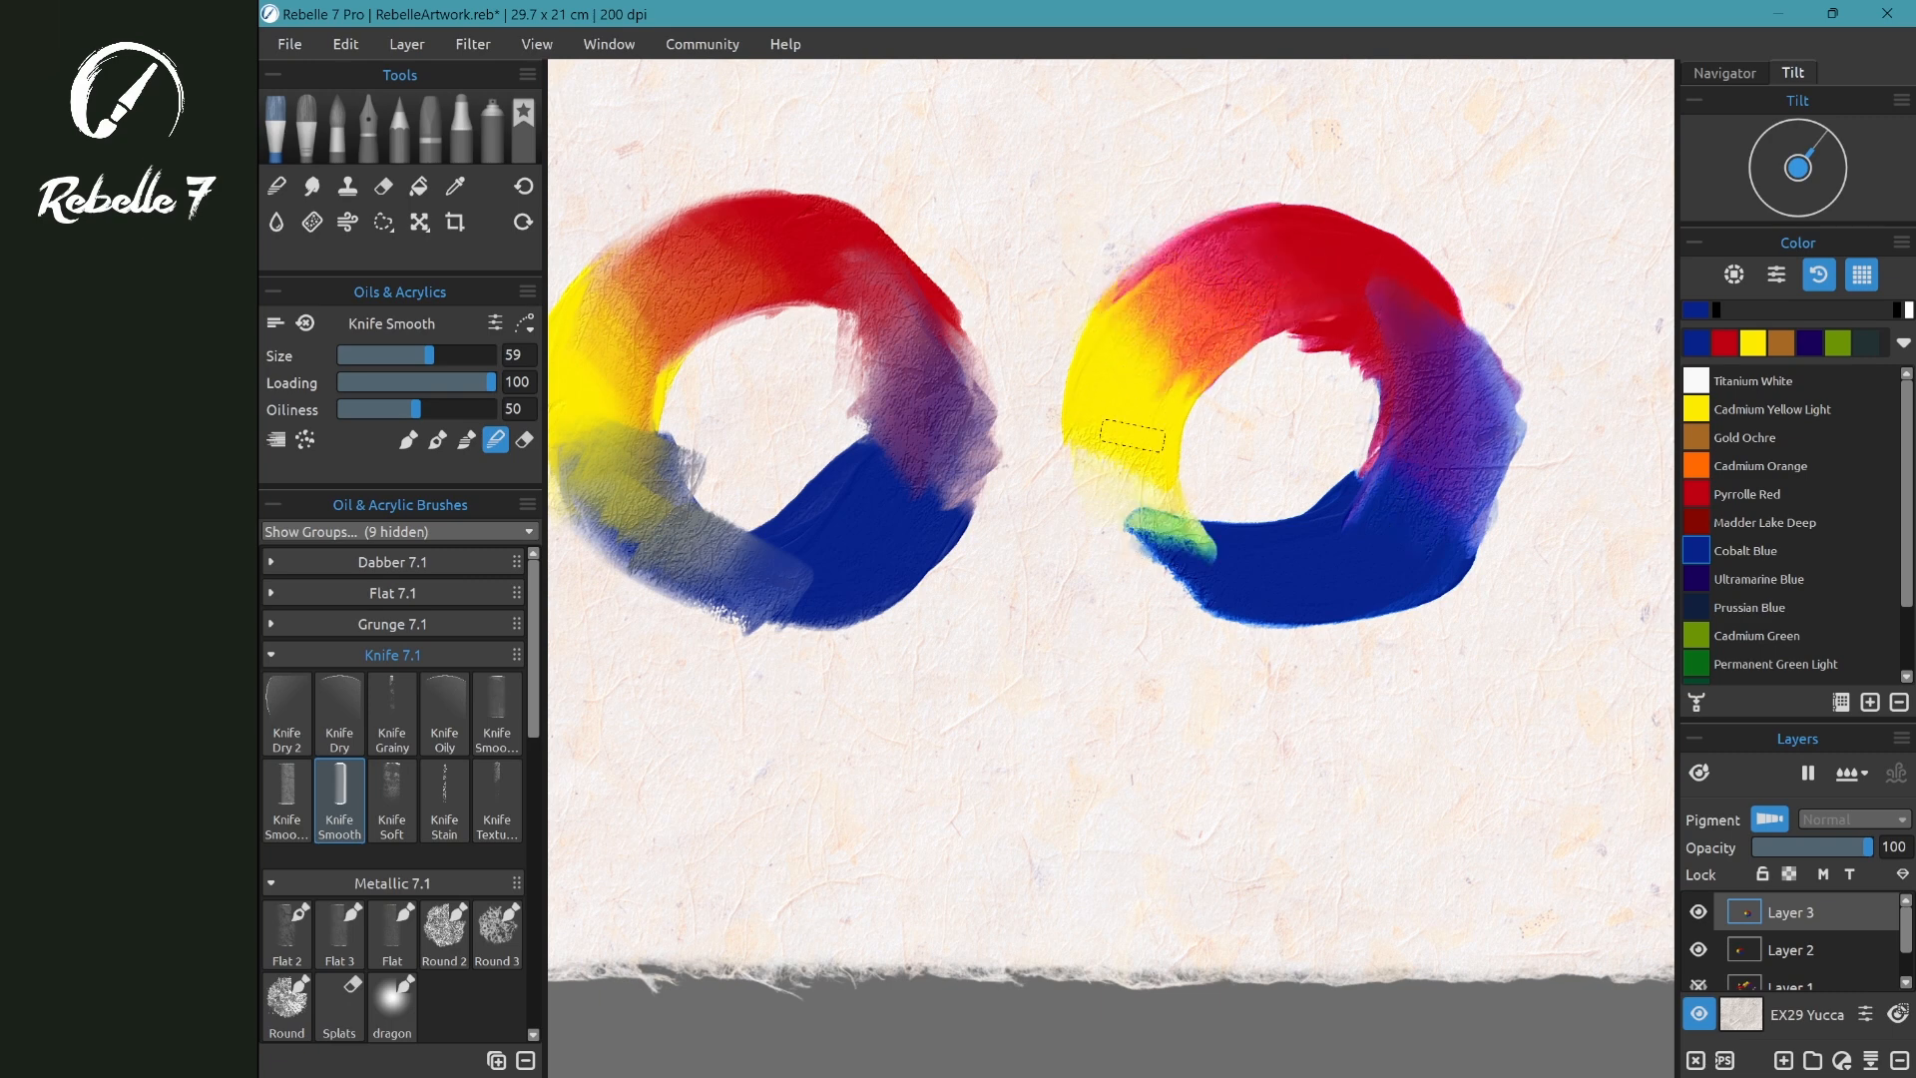
{"action": "mouse_move", "coordinate": [1134, 432]}
{"action": "left_mouse_down"}
{"action": "mouse_move", "coordinate": [1241, 561]}
{"action": "mouse_move", "coordinate": [1162, 540]}
{"action": "mouse_move", "coordinate": [1114, 437]}
{"action": "left_mouse_up"}
{"action": "mouse_move", "coordinate": [1249, 574]}
{"action": "left_mouse_down"}
{"action": "mouse_move", "coordinate": [1129, 479]}
{"action": "mouse_move", "coordinate": [1107, 352]}
{"action": "mouse_move", "coordinate": [1146, 537]}
{"action": "mouse_move", "coordinate": [1134, 369]}
{"action": "mouse_move", "coordinate": [1173, 538]}
{"action": "mouse_move", "coordinate": [1140, 368]}
{"action": "mouse_move", "coordinate": [1178, 553]}
{"action": "mouse_move", "coordinate": [1135, 447]}
{"action": "mouse_move", "coordinate": [1208, 564]}
{"action": "mouse_move", "coordinate": [1347, 560]}
{"action": "left_mouse_up"}
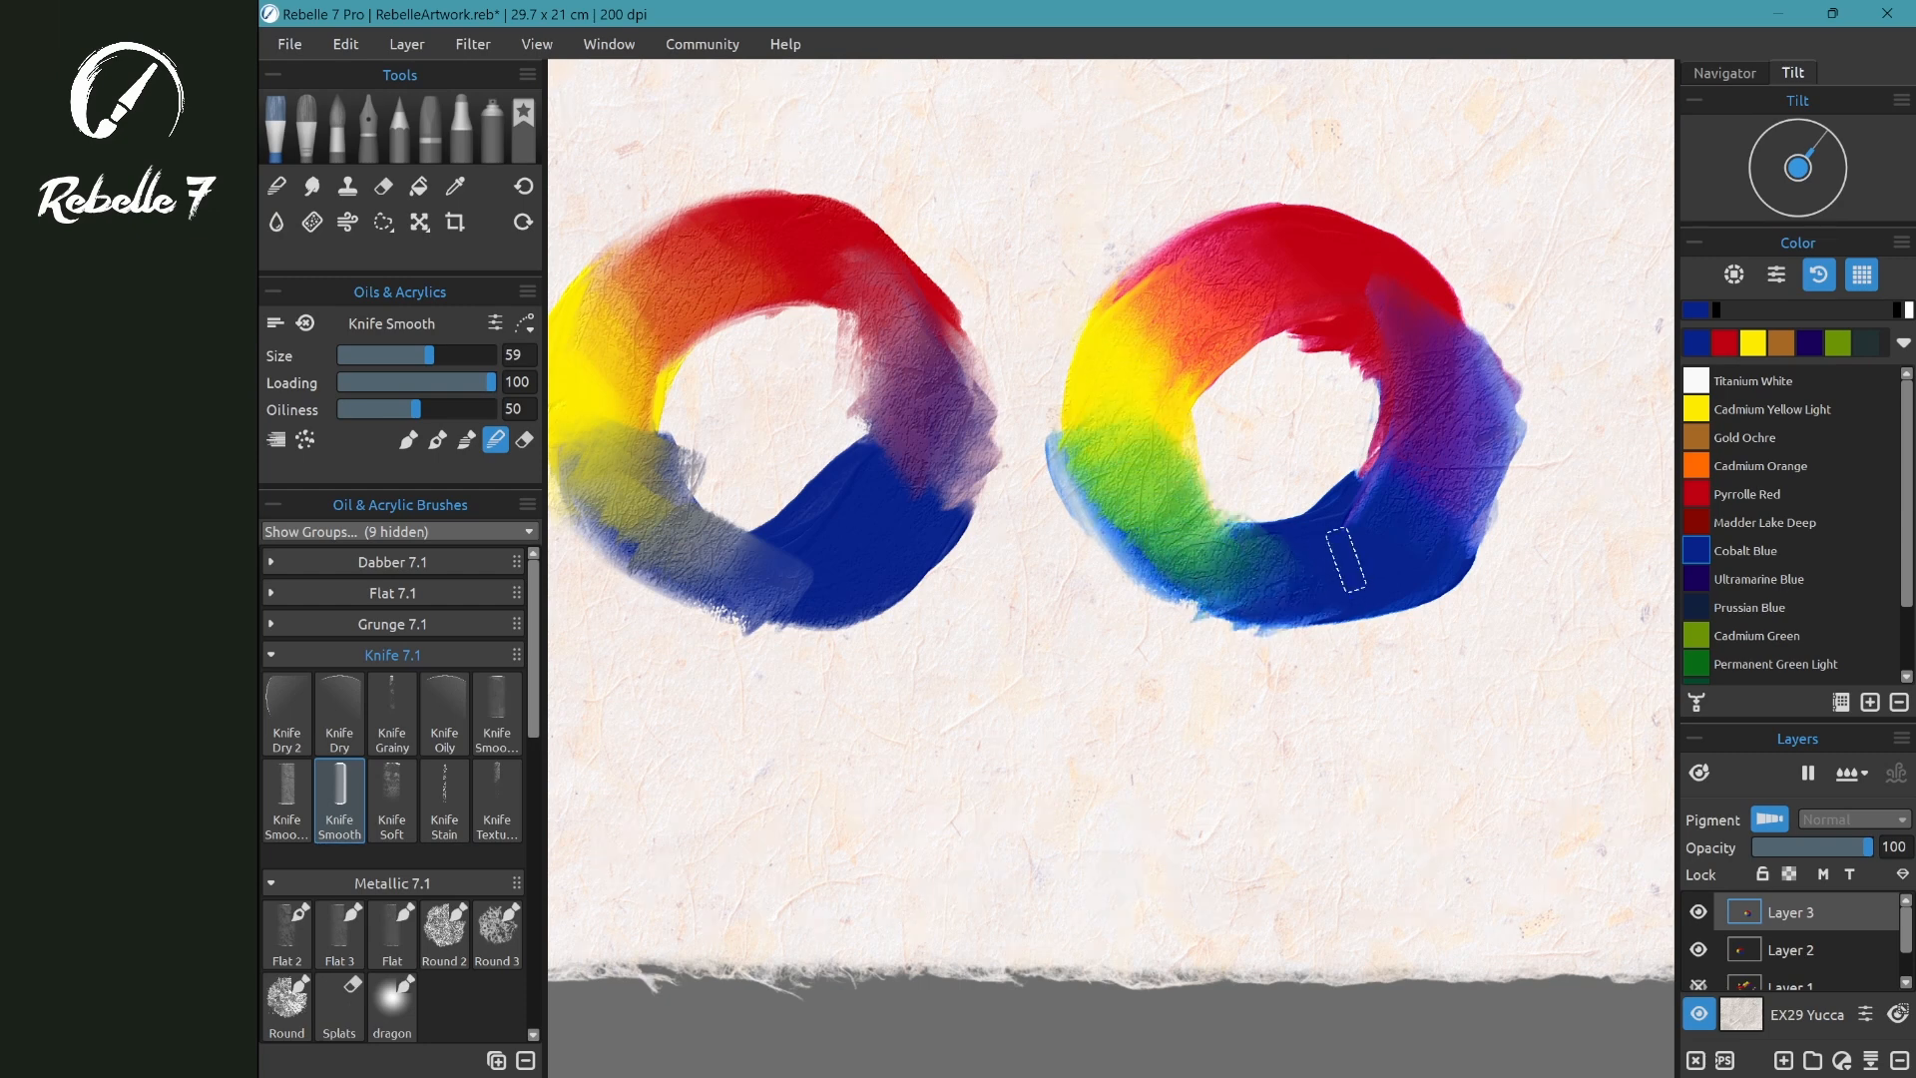
- Examine both rings up close to compare the color transitions of normal mixing and Pigment mixing
{"action": "scroll", "coordinate": [1093, 700], "scroll_direction": "down", "scroll_amount": 1}
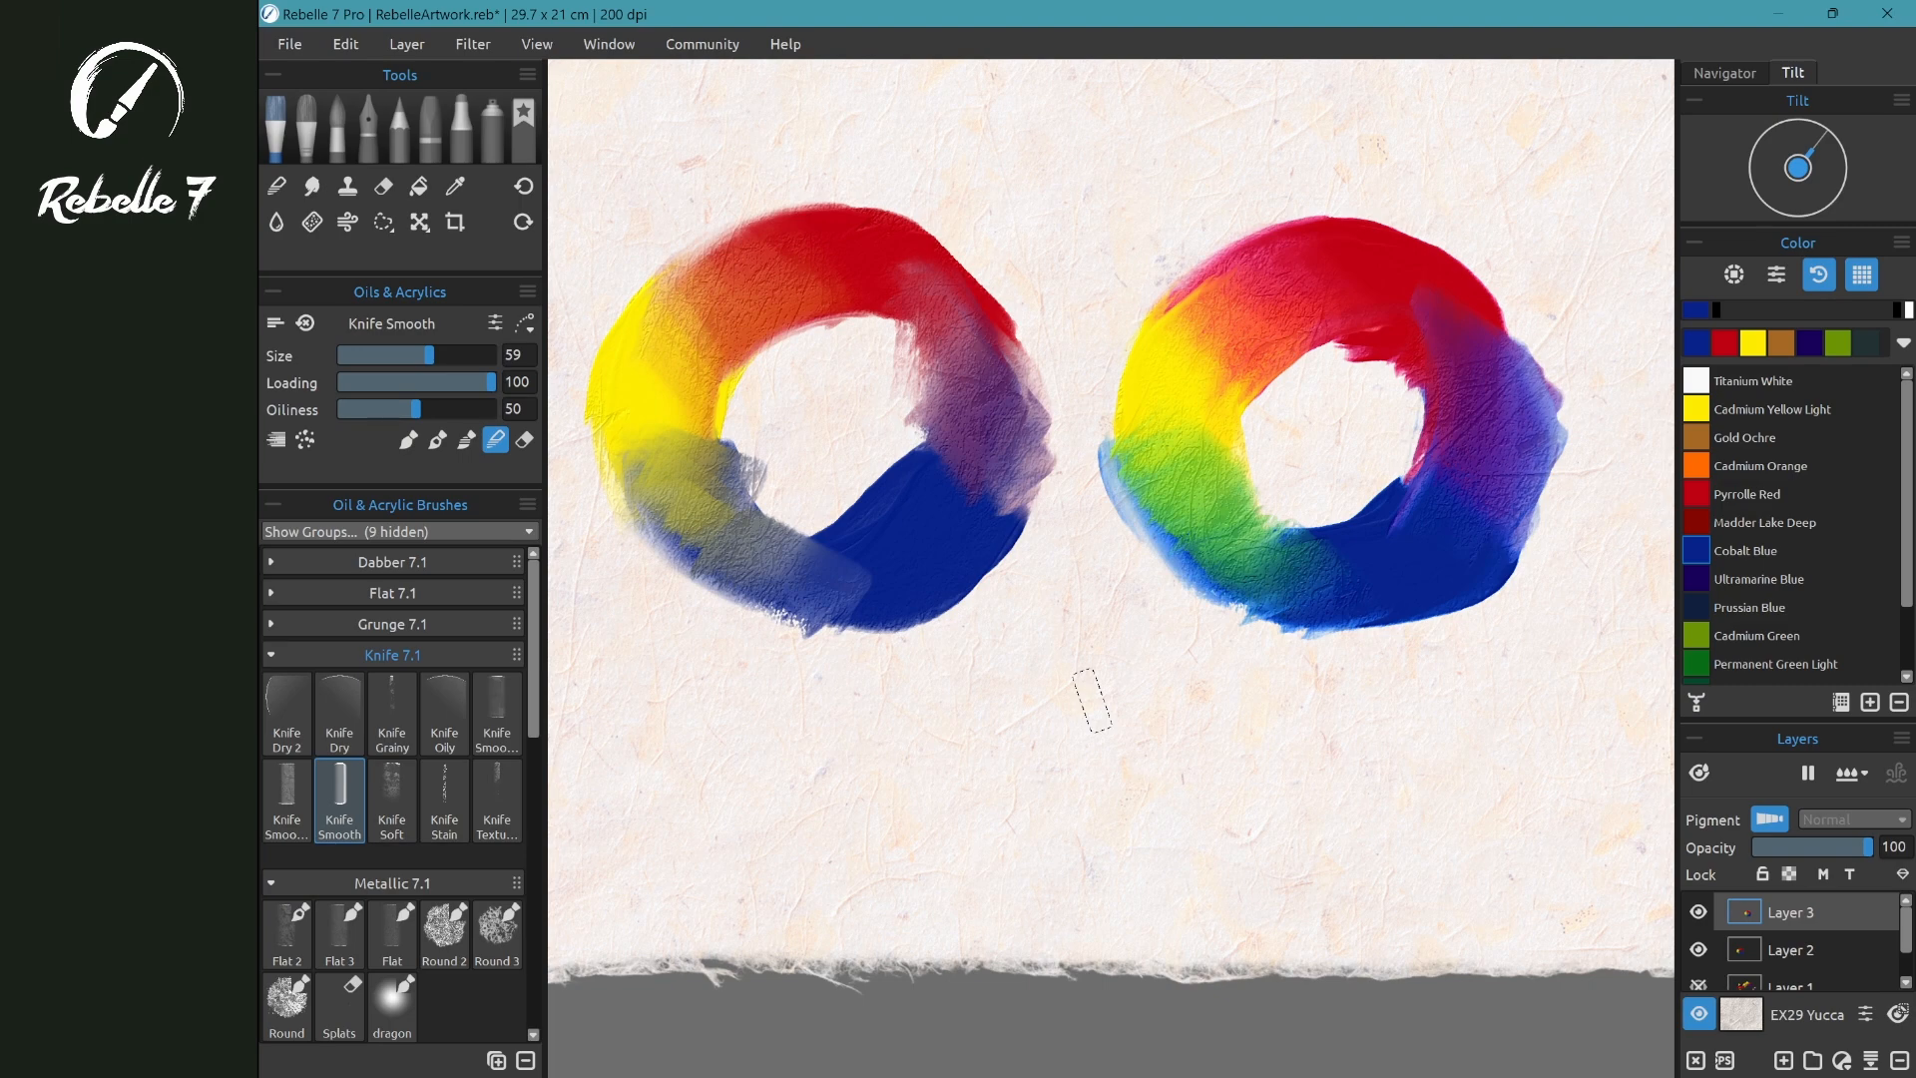
{"action": "scroll", "coordinate": [1092, 700], "scroll_direction": "up", "scroll_amount": 3}
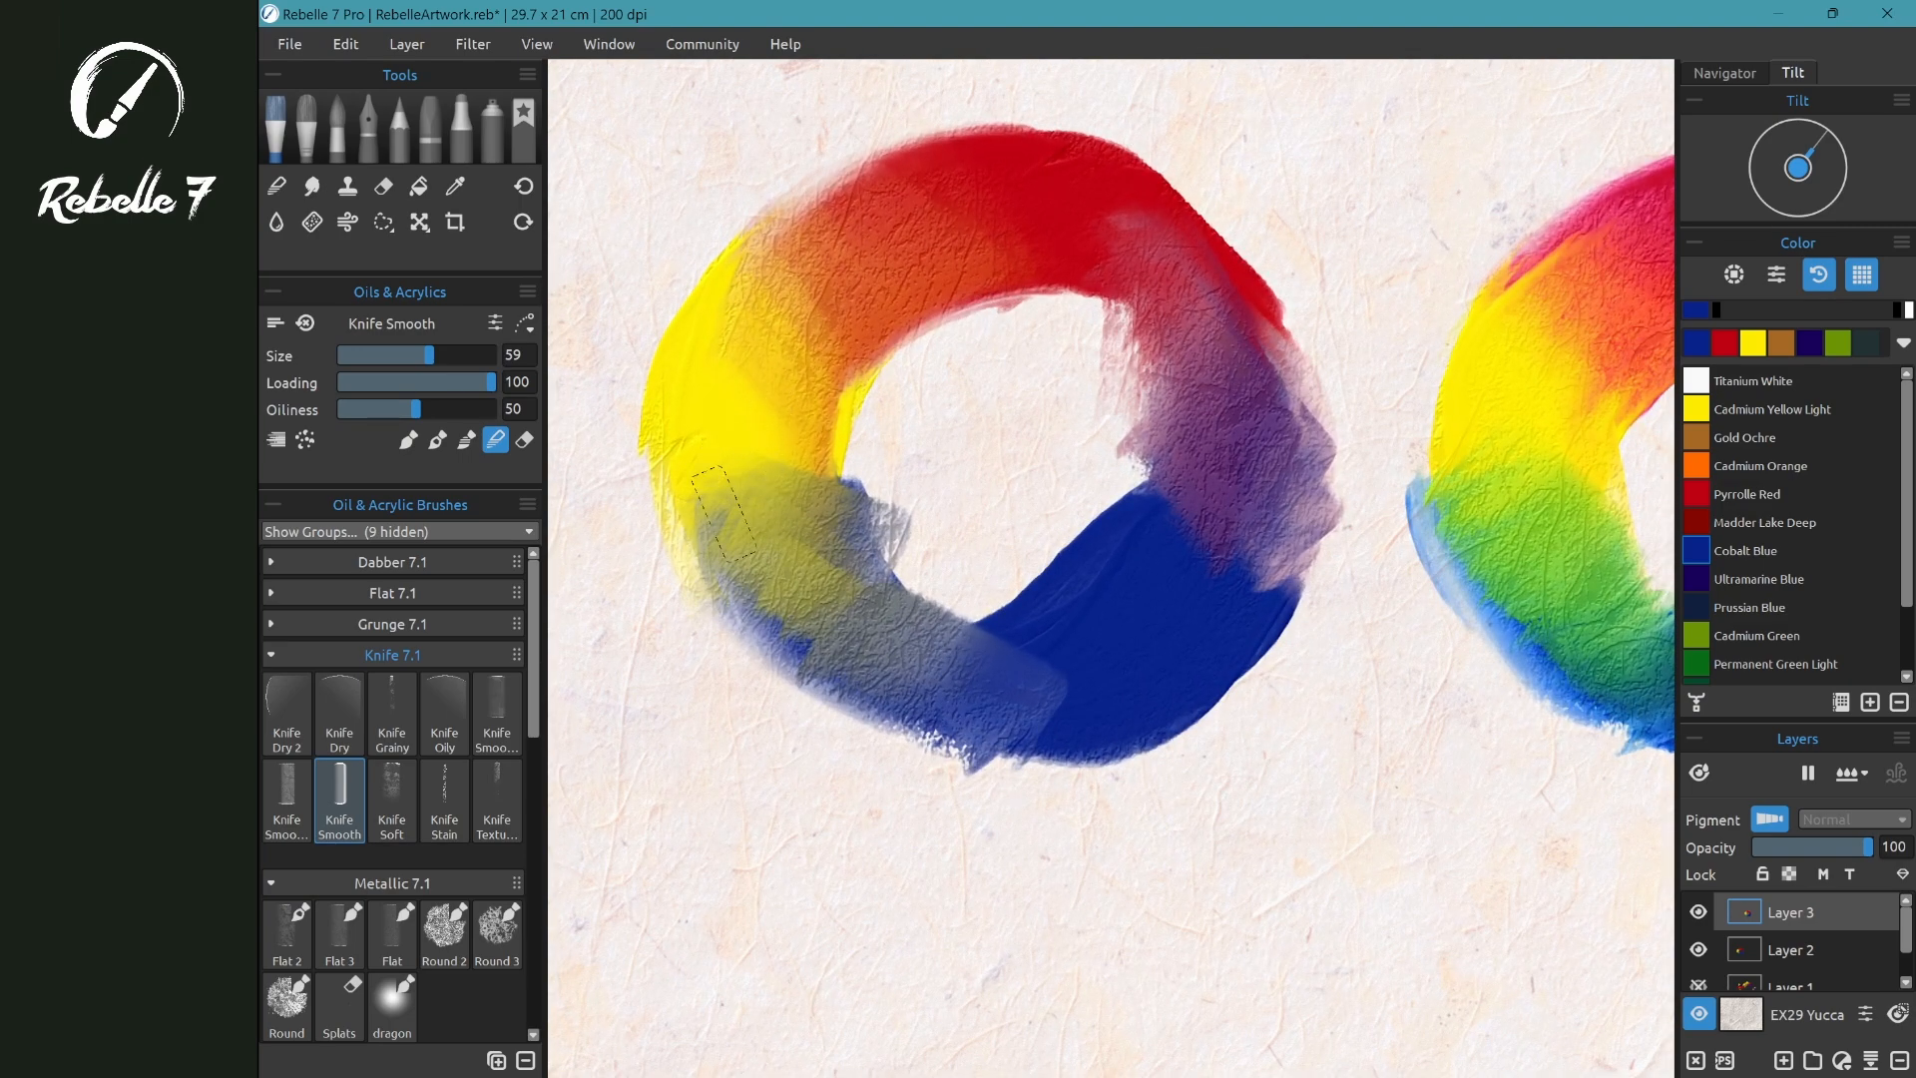
{"action": "left_click_drag", "start_coordinate": [1060, 657], "coordinate": [965, 637]}
{"action": "scroll", "coordinate": [1407, 304], "scroll_direction": "right", "scroll_amount": 3}
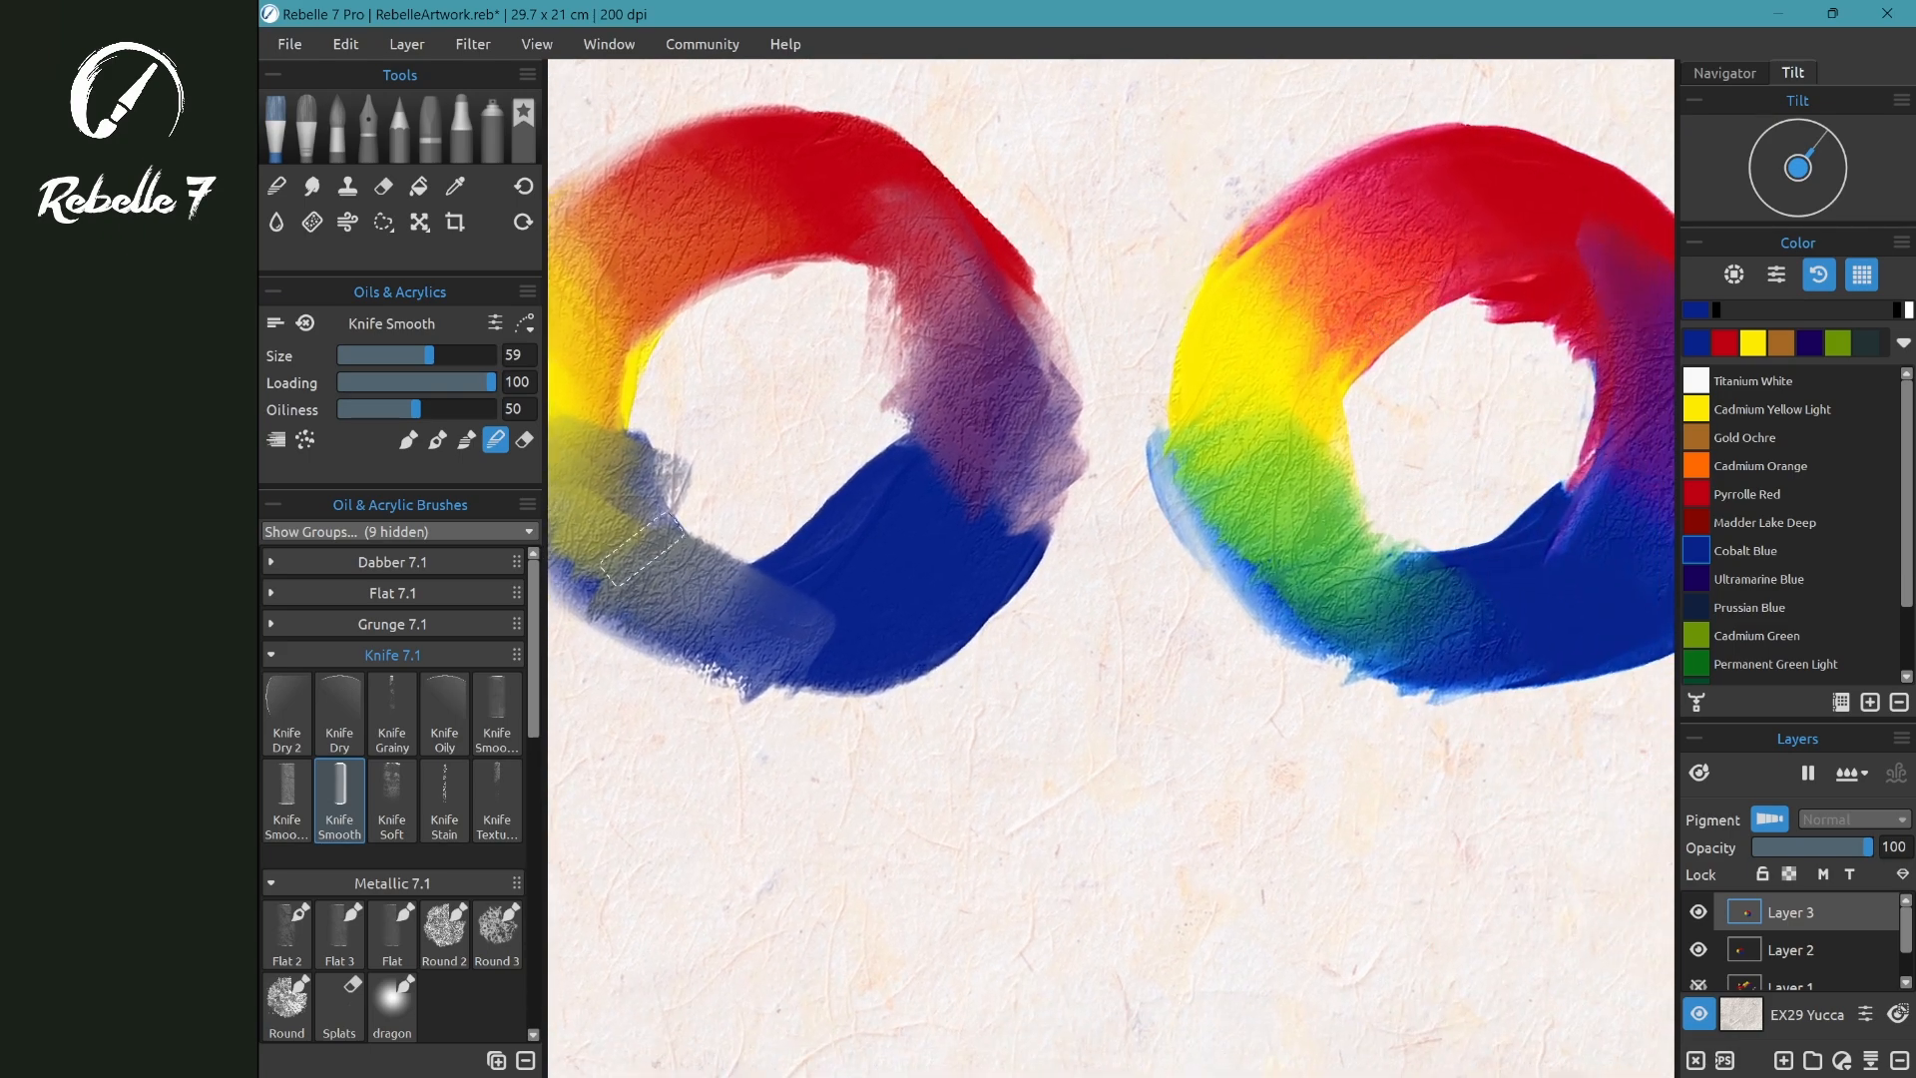
{"action": "scroll", "coordinate": [627, 569], "scroll_direction": "right", "scroll_amount": 5}
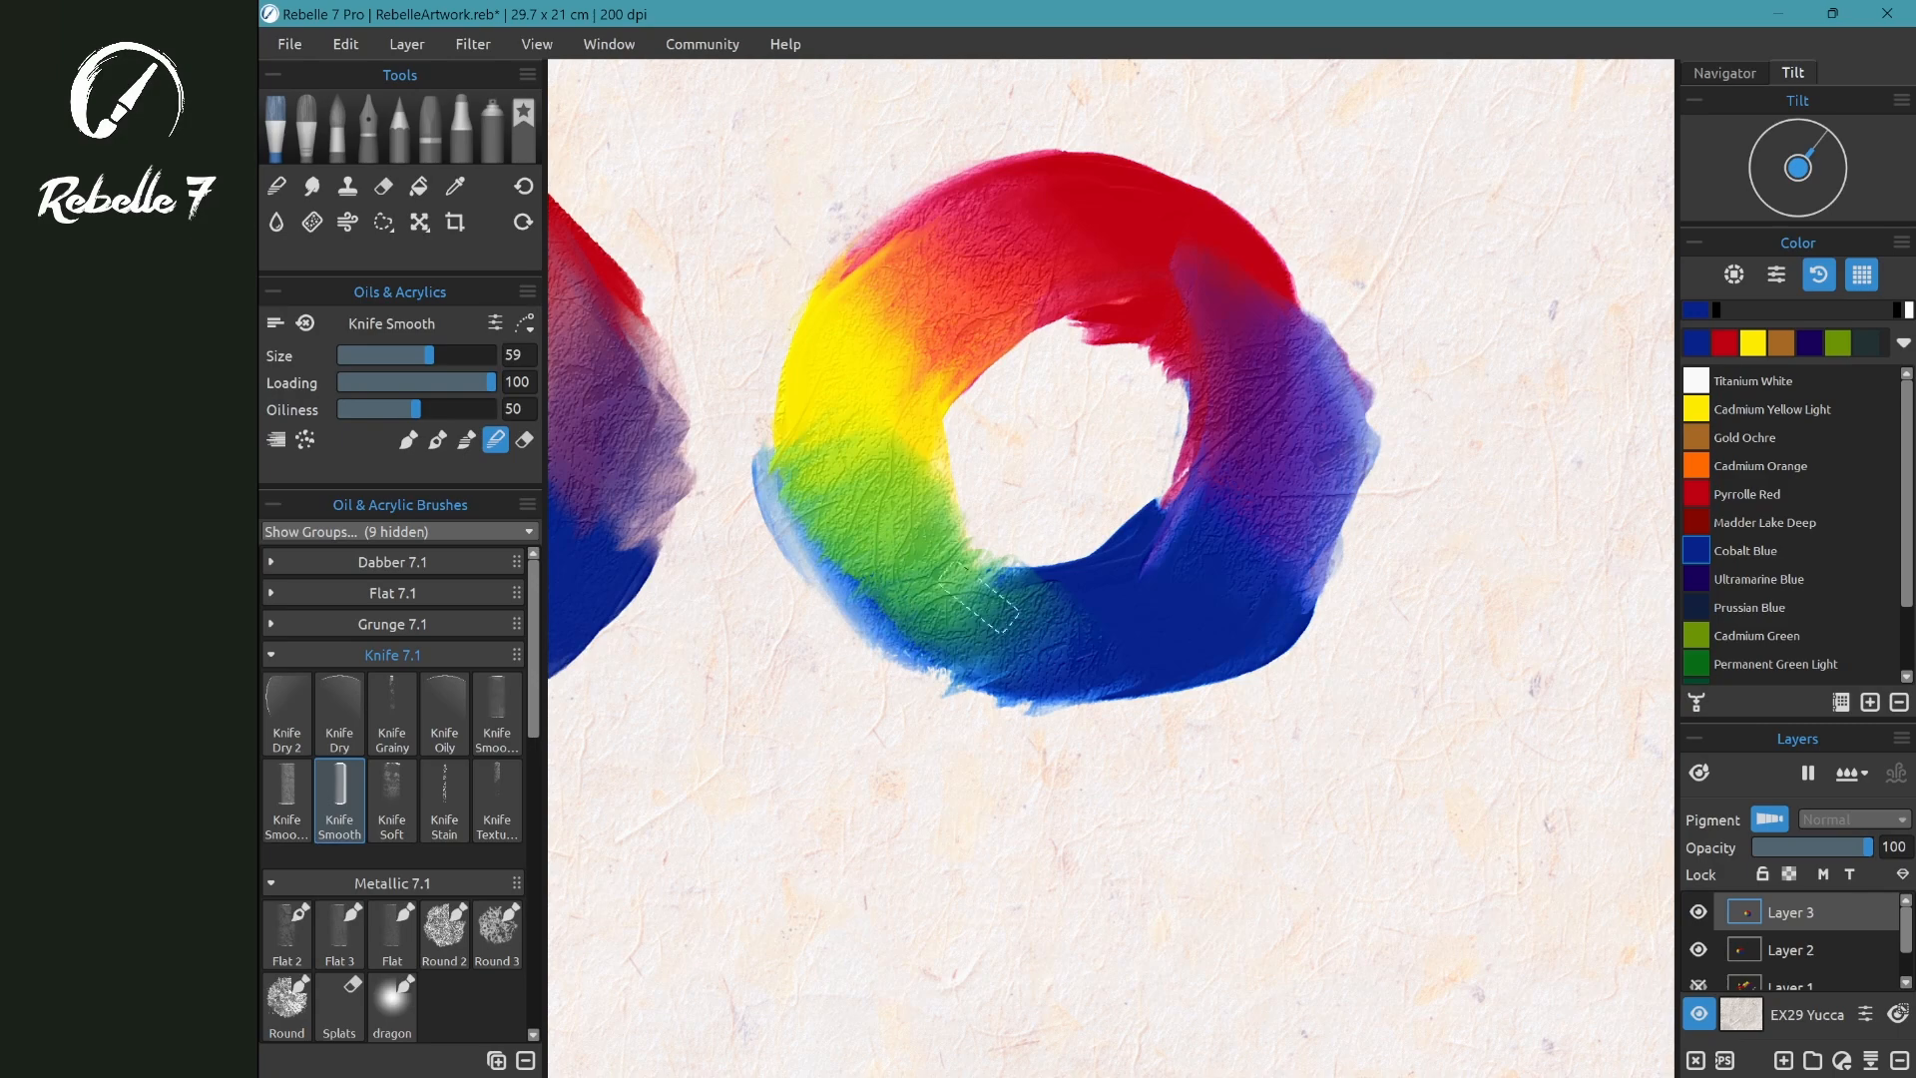
{"action": "left_click_drag", "start_coordinate": [1266, 499], "coordinate": [1223, 665]}
{"action": "left_click_drag", "start_coordinate": [1022, 562], "coordinate": [1522, 554]}
{"action": "scroll", "coordinate": [1522, 554], "scroll_direction": "up", "scroll_amount": 5}
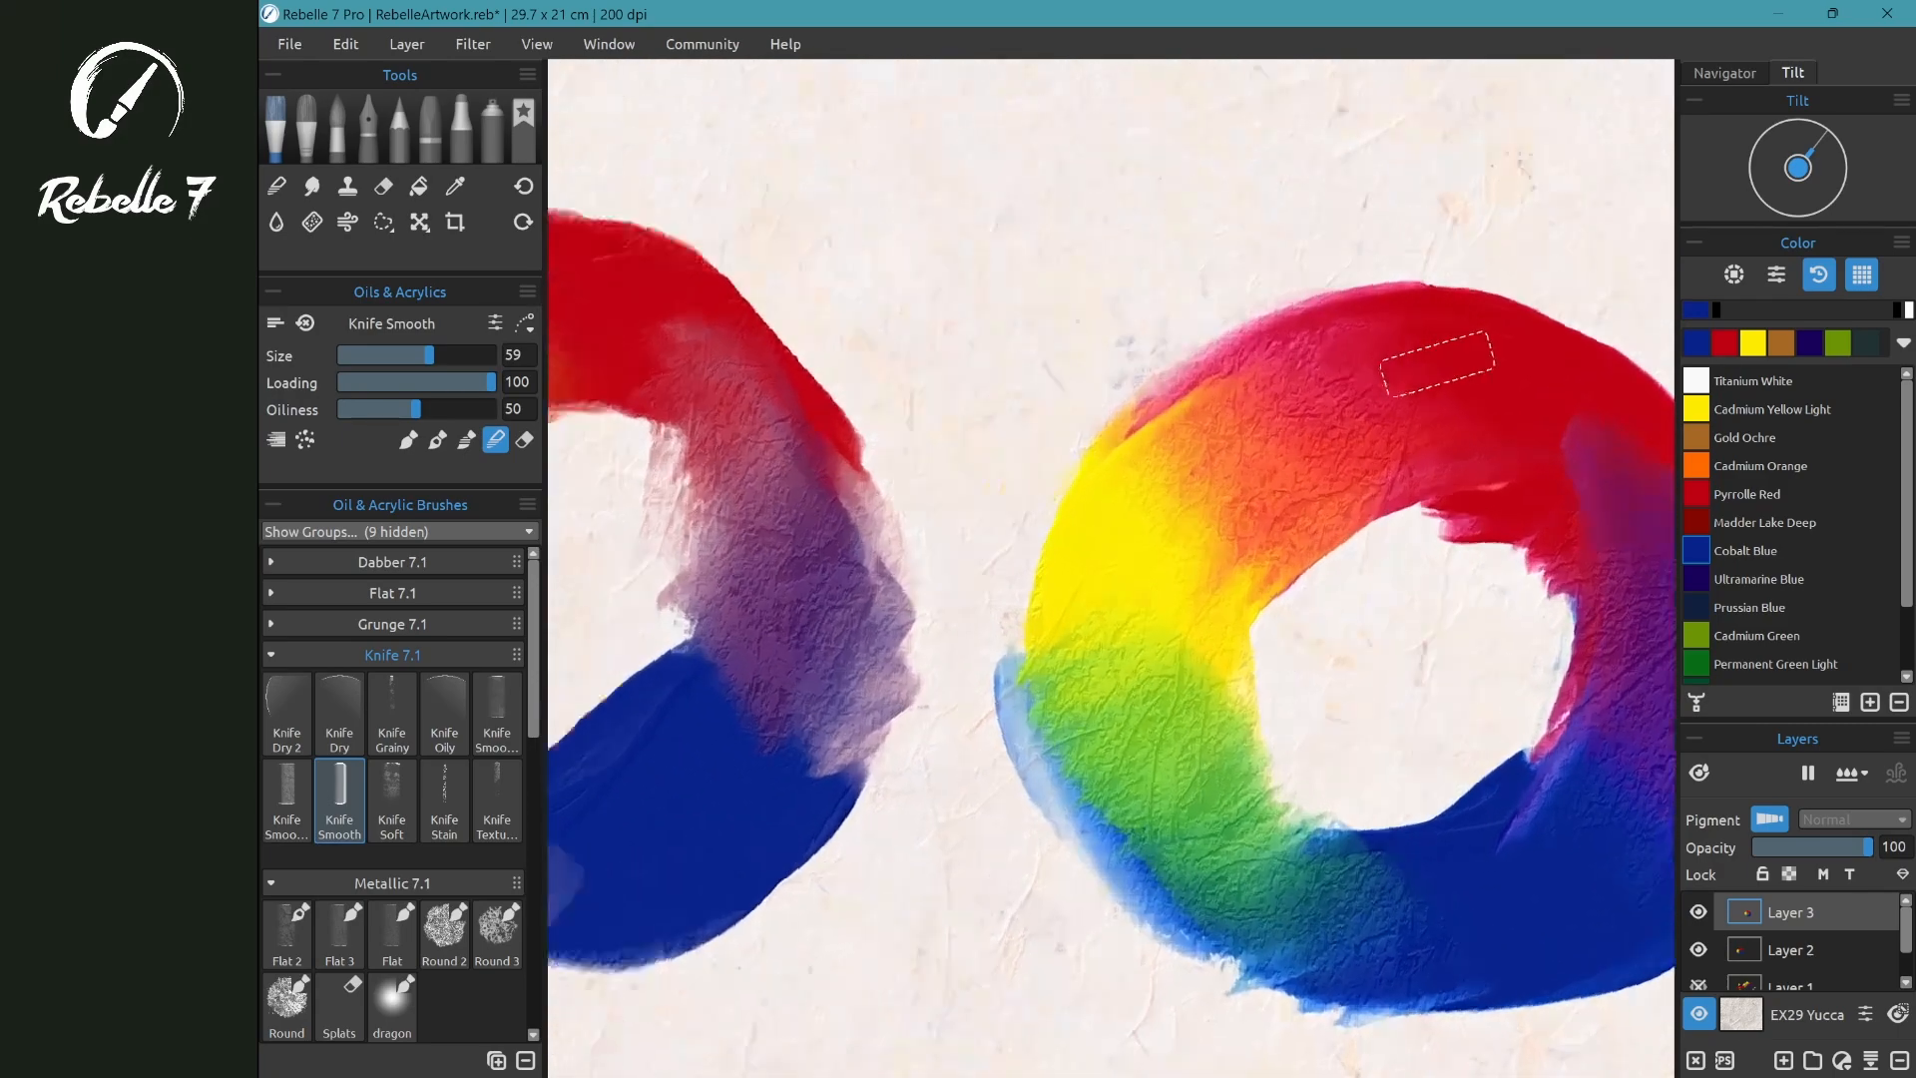
- Switch Layer 3's Pigment mixing off and back on to compare the second ring's colors with the first
{"action": "scroll", "coordinate": [1497, 285], "scroll_direction": "down", "scroll_amount": 6}
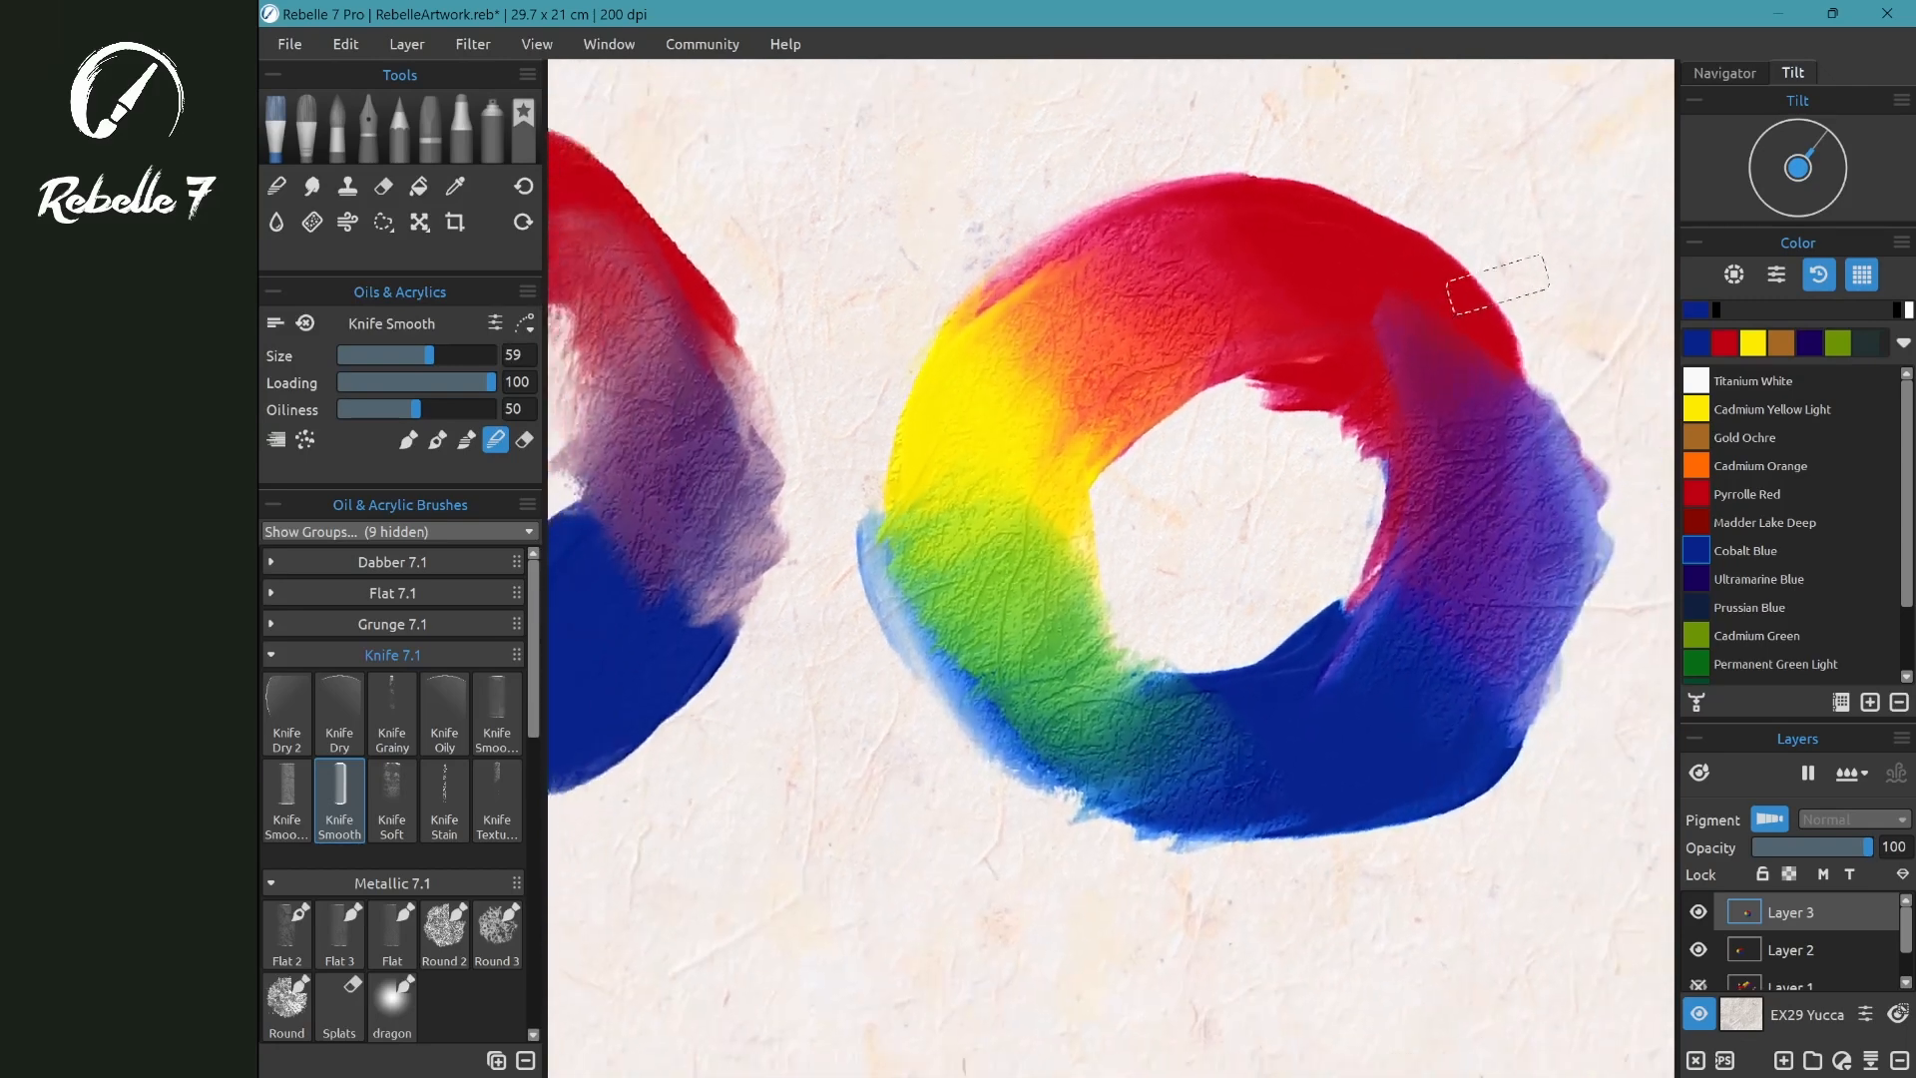
{"action": "left_click", "coordinate": [1769, 818]}
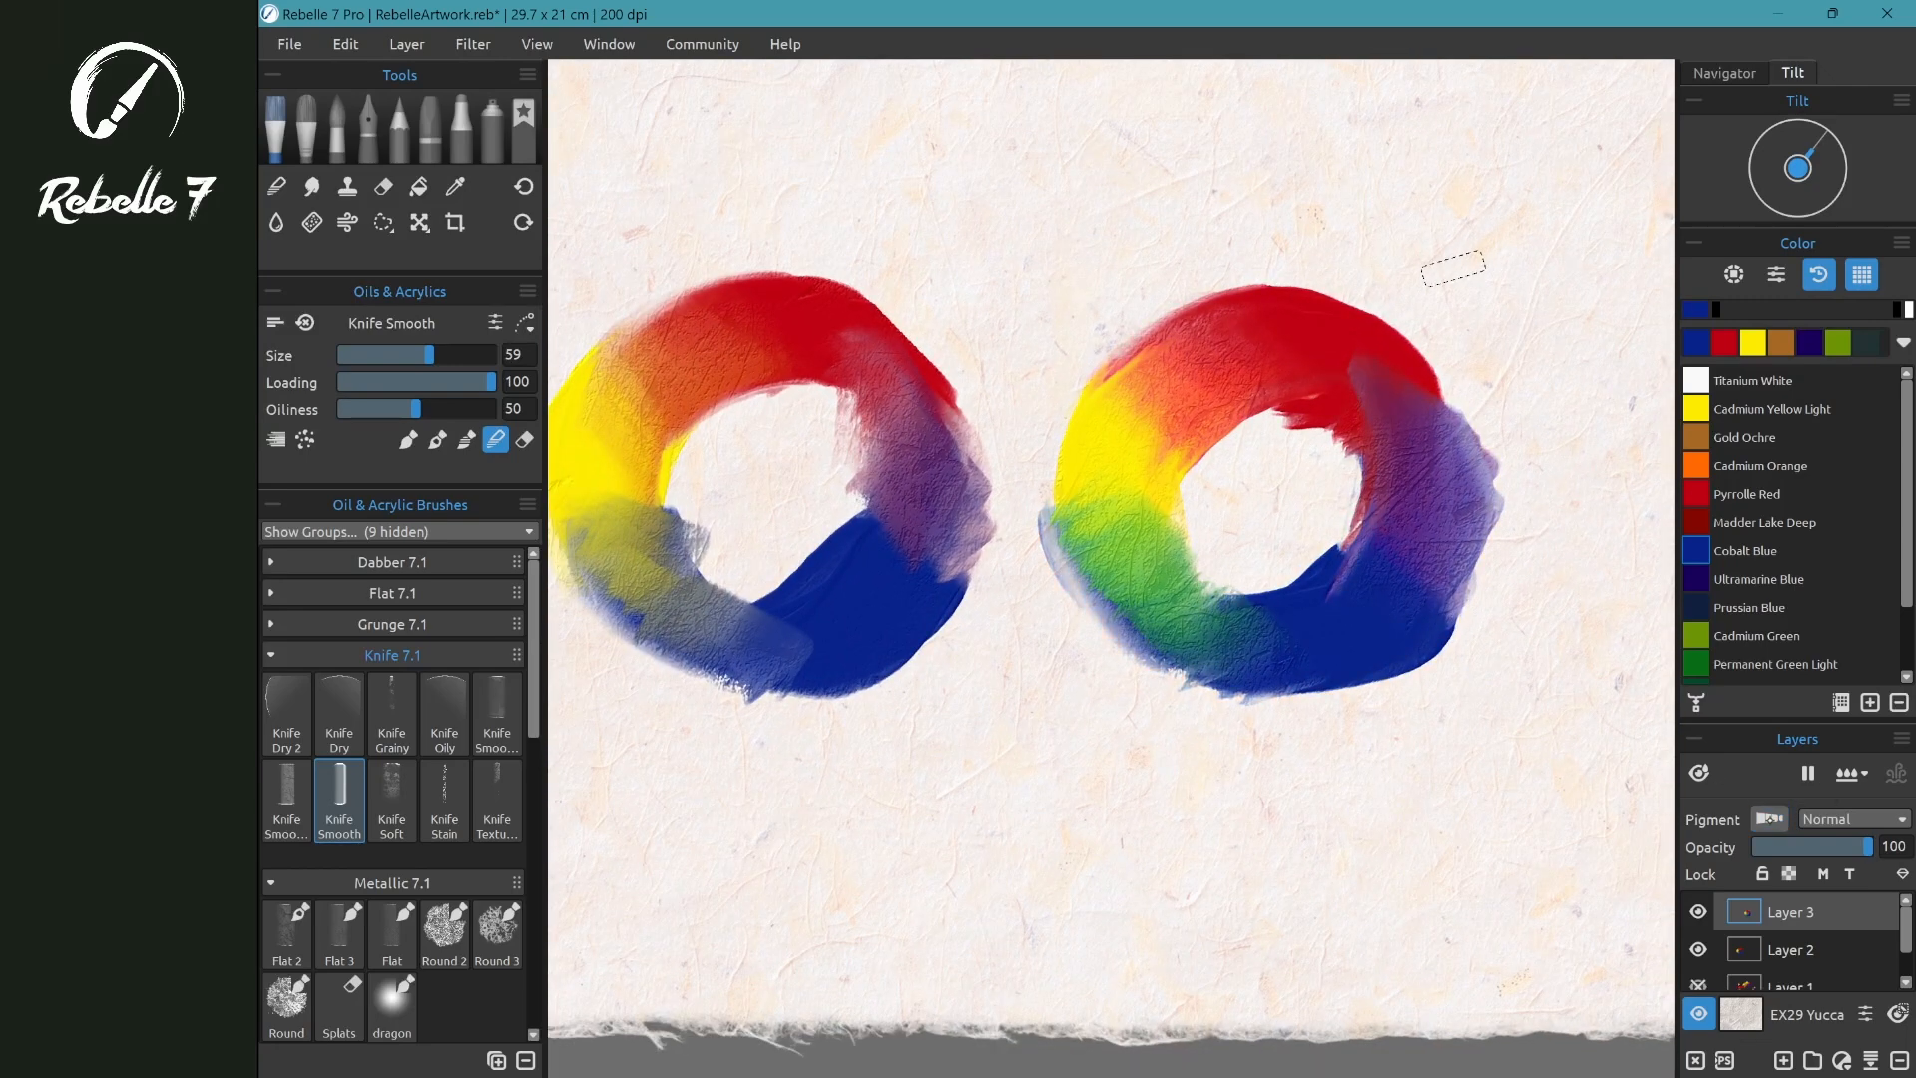
{"action": "left_click", "coordinate": [1766, 819]}
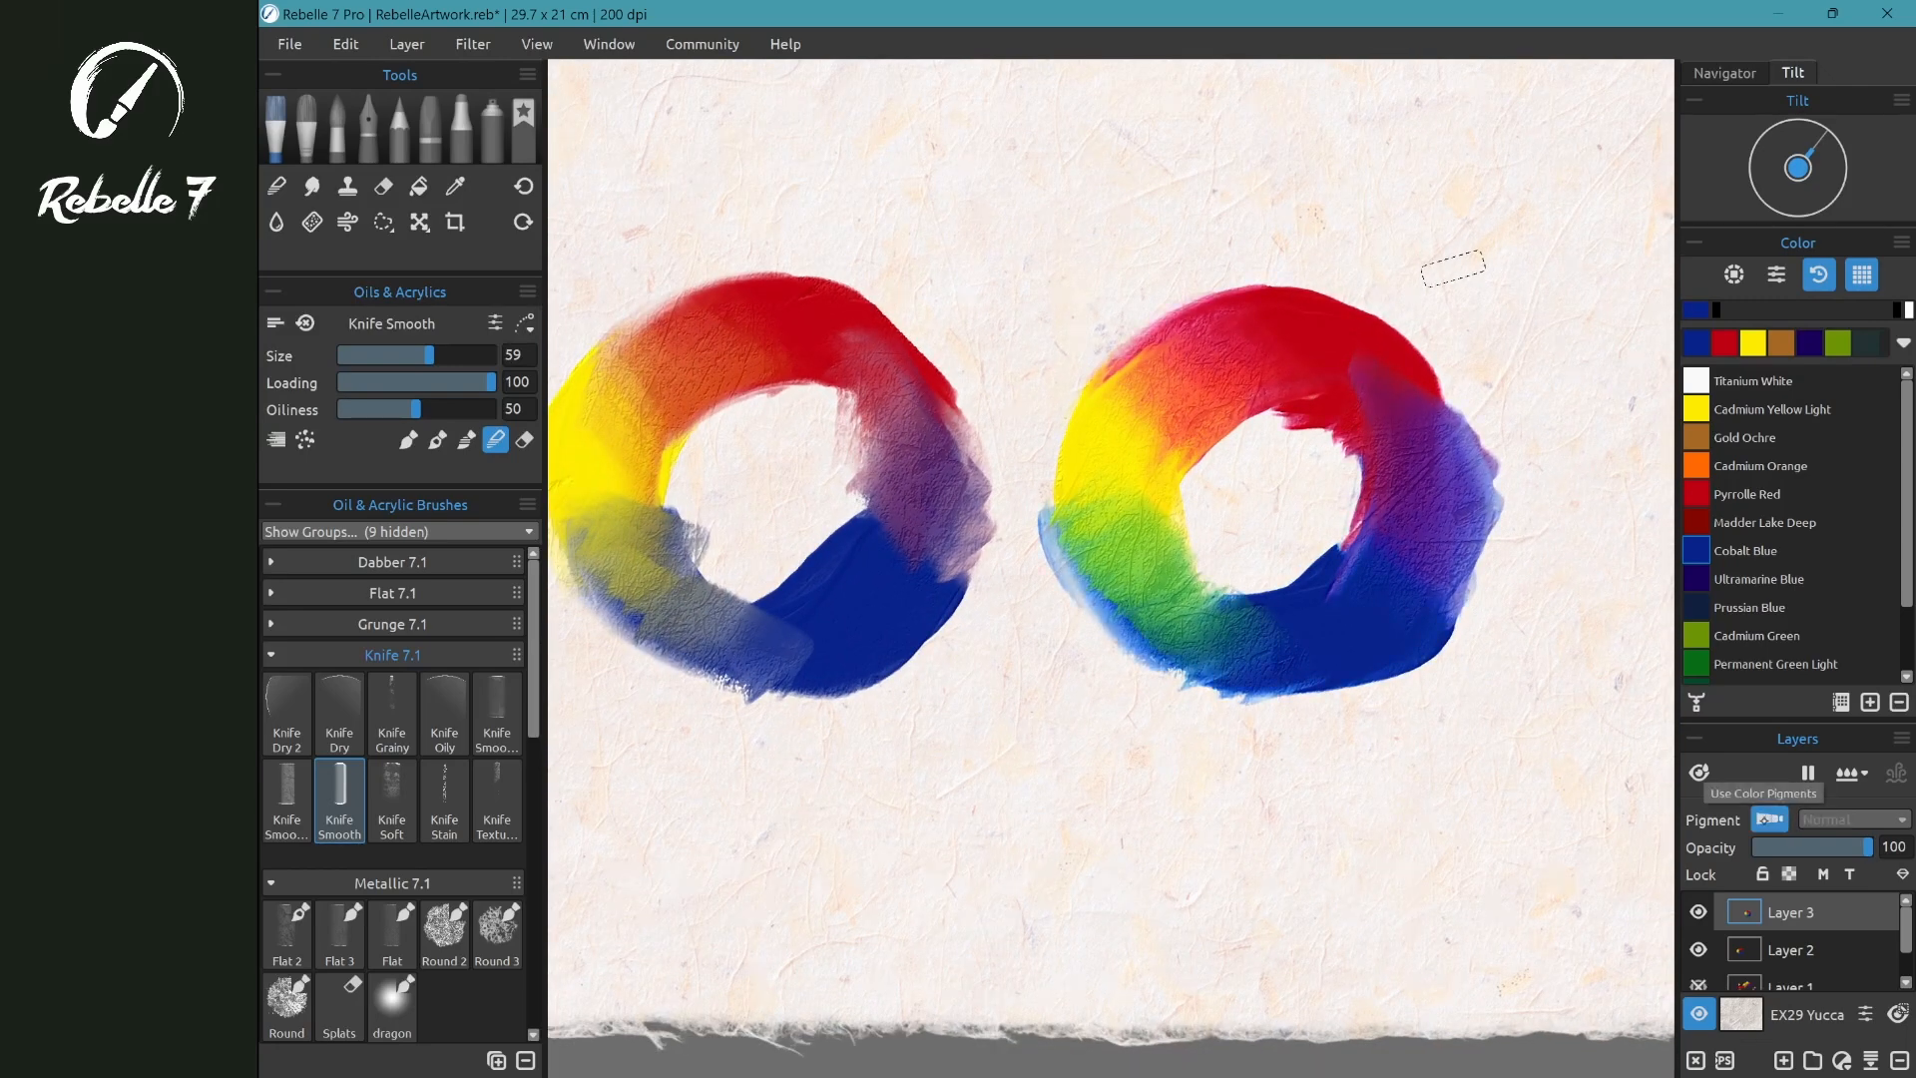
{"action": "scroll", "coordinate": [1186, 138], "scroll_direction": "down", "scroll_amount": 3}
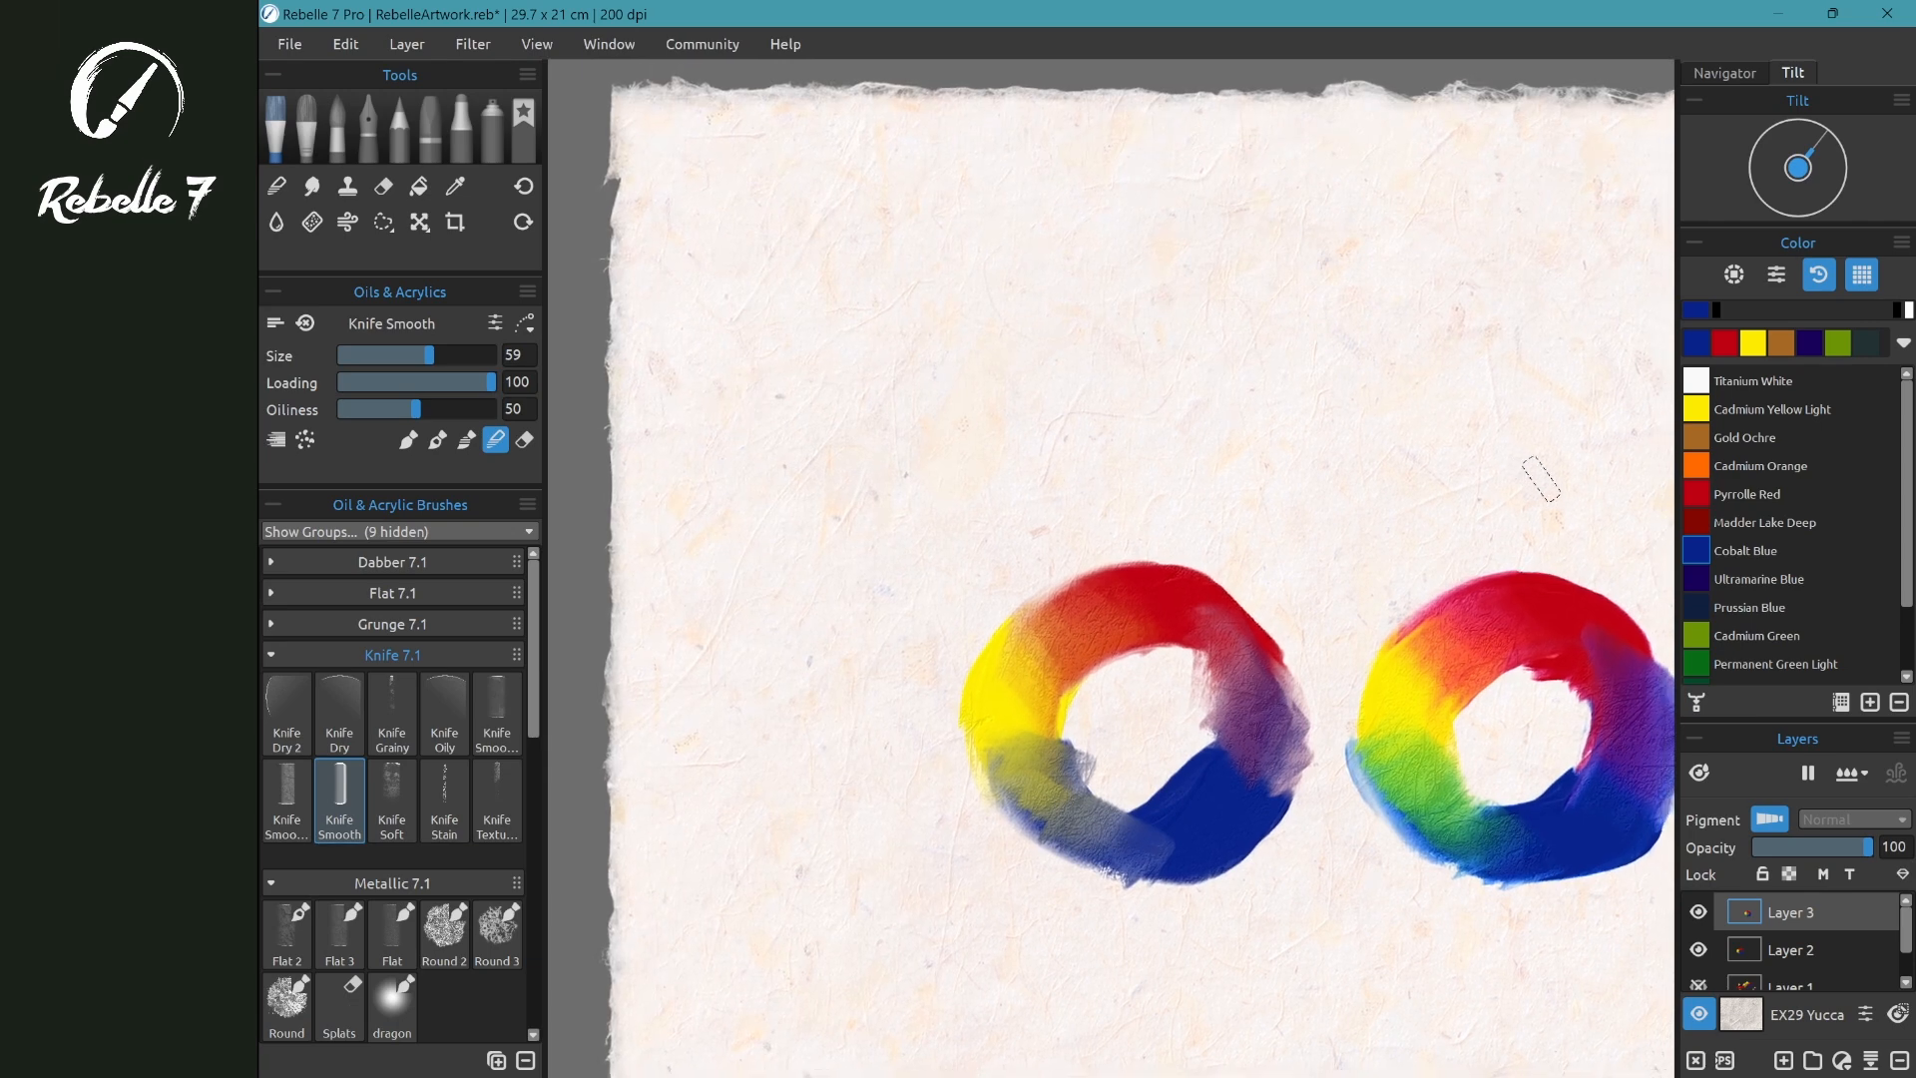
- Turn on metallic materials for Layer 3 and choose the Round brush from the Metallic 7.1 group
{"action": "left_click_drag", "start_coordinate": [1544, 483], "coordinate": [1124, 188]}
{"action": "scroll", "coordinate": [1245, 593], "scroll_direction": "up", "scroll_amount": 3}
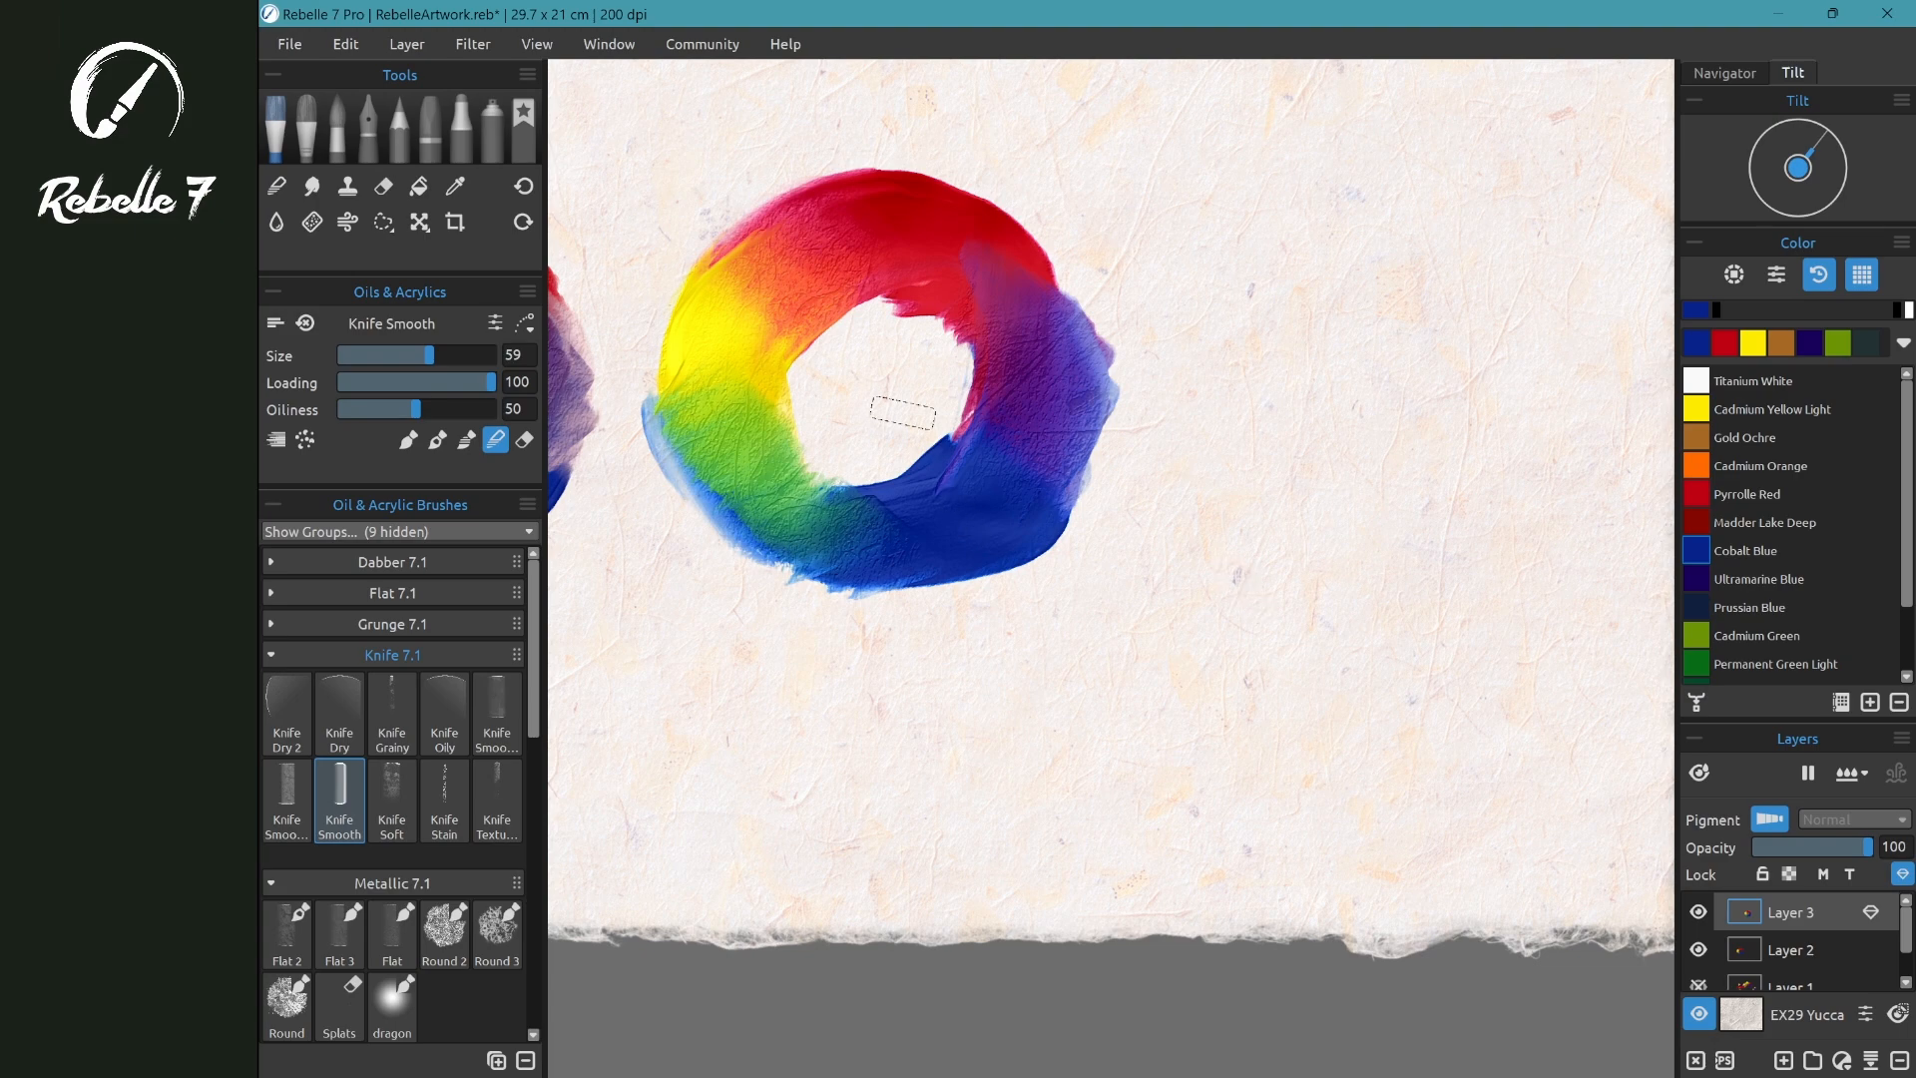
{"action": "left_click_drag", "start_coordinate": [826, 641], "coordinate": [794, 731]}
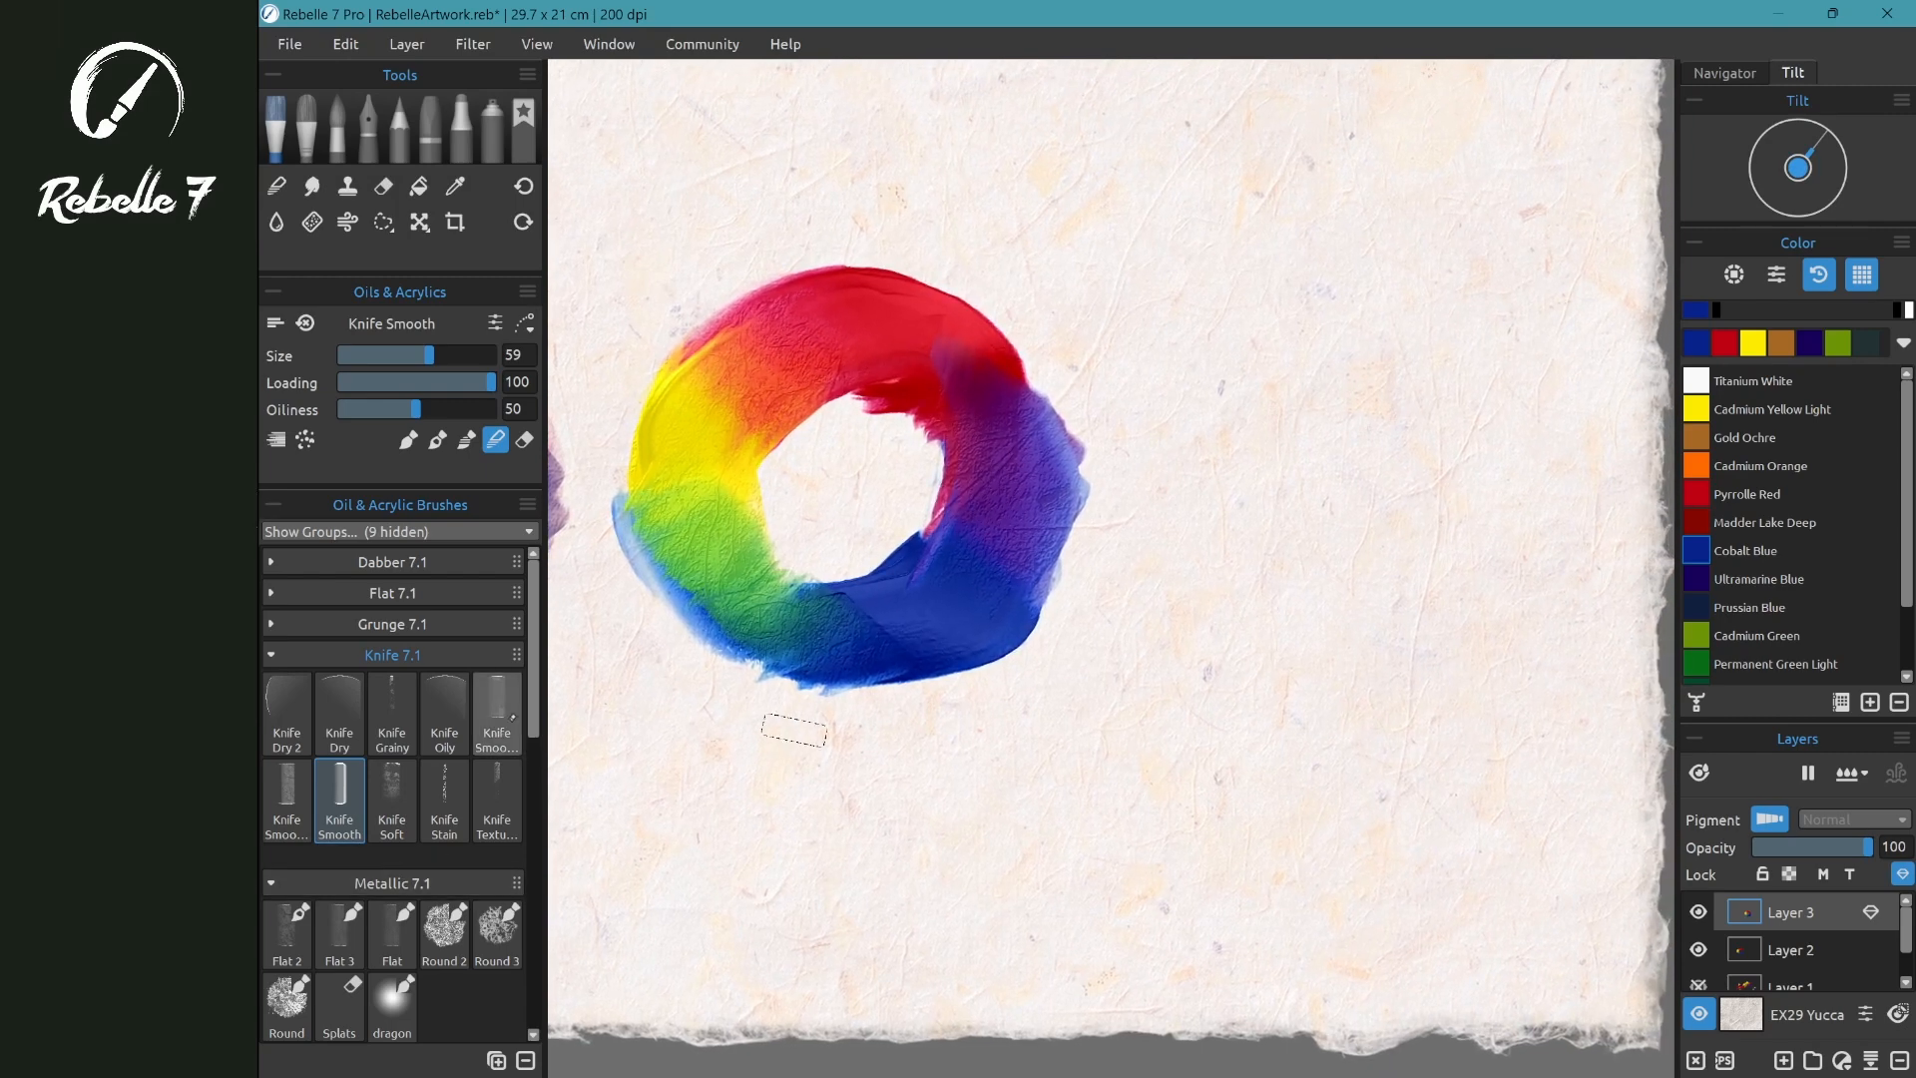
{"action": "scroll", "coordinate": [499, 718], "scroll_direction": "down", "scroll_amount": 4}
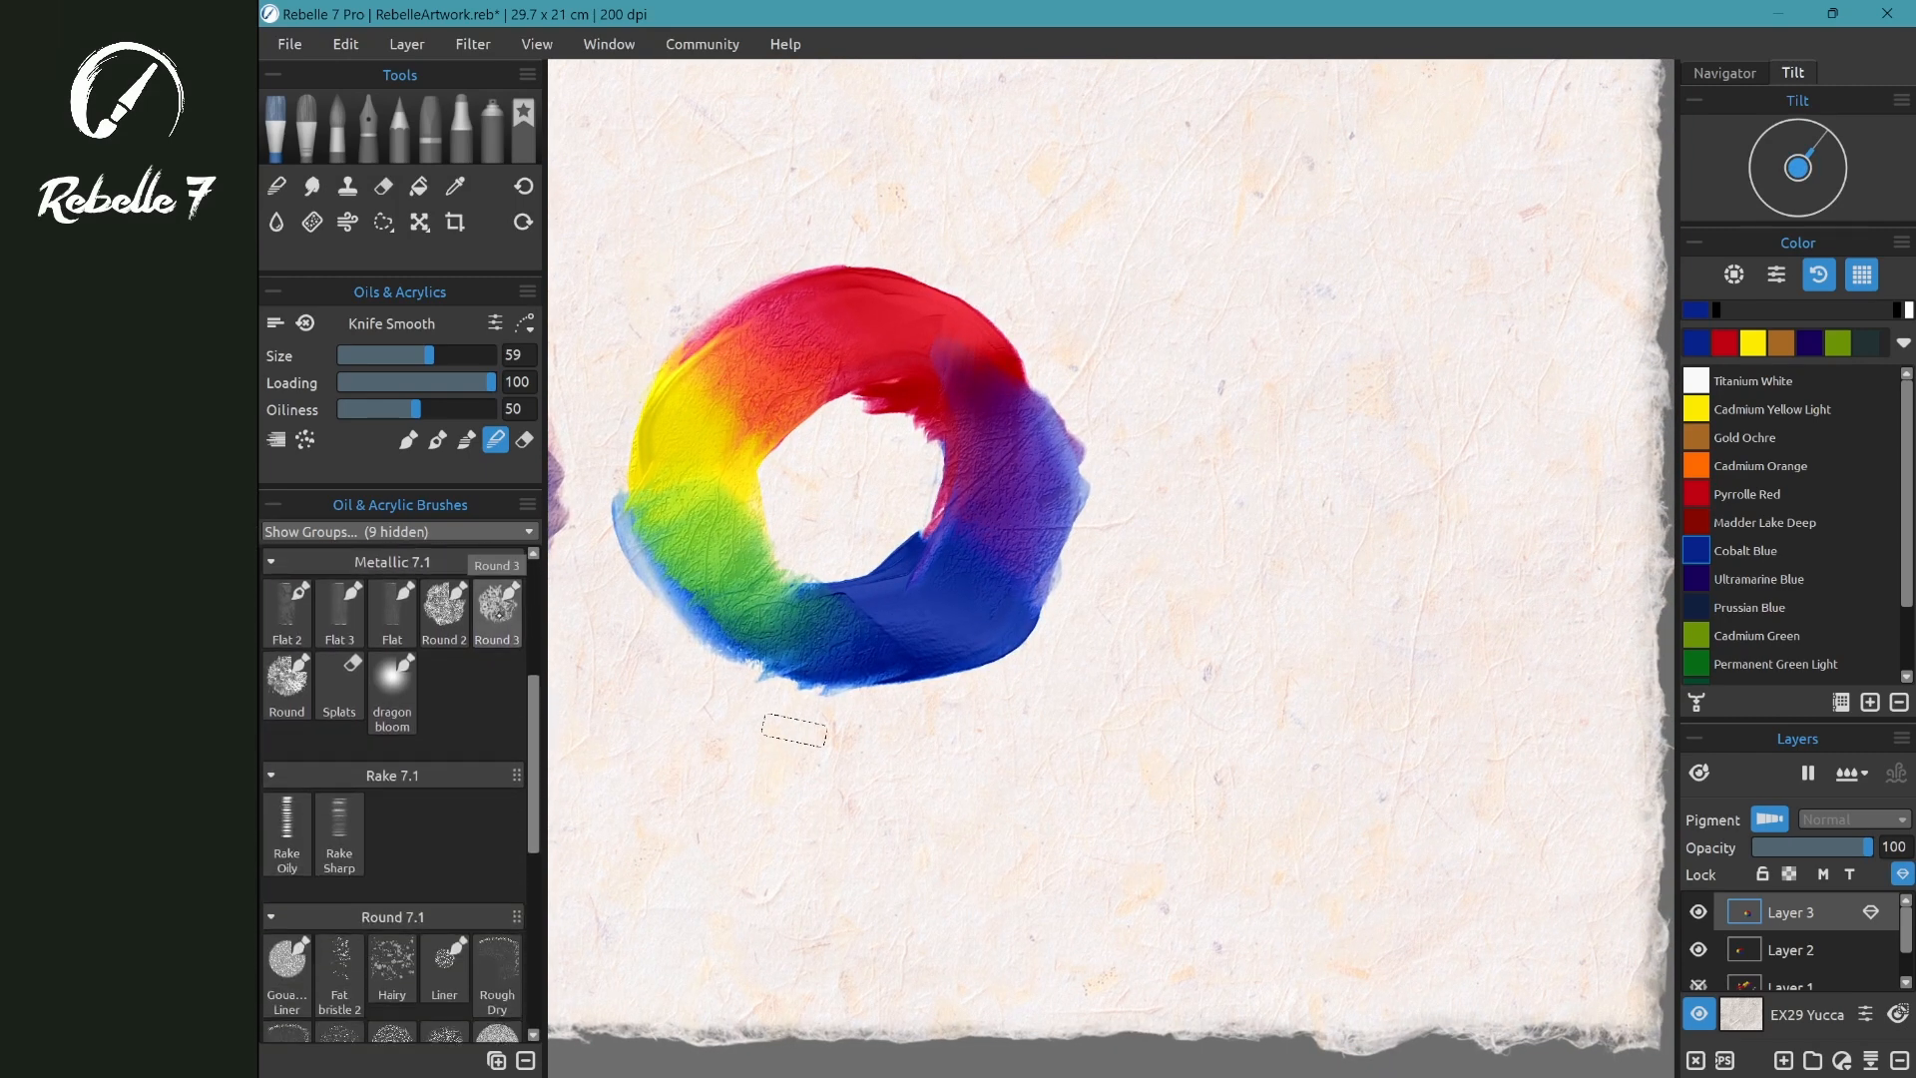
{"action": "left_click", "coordinate": [287, 684]}
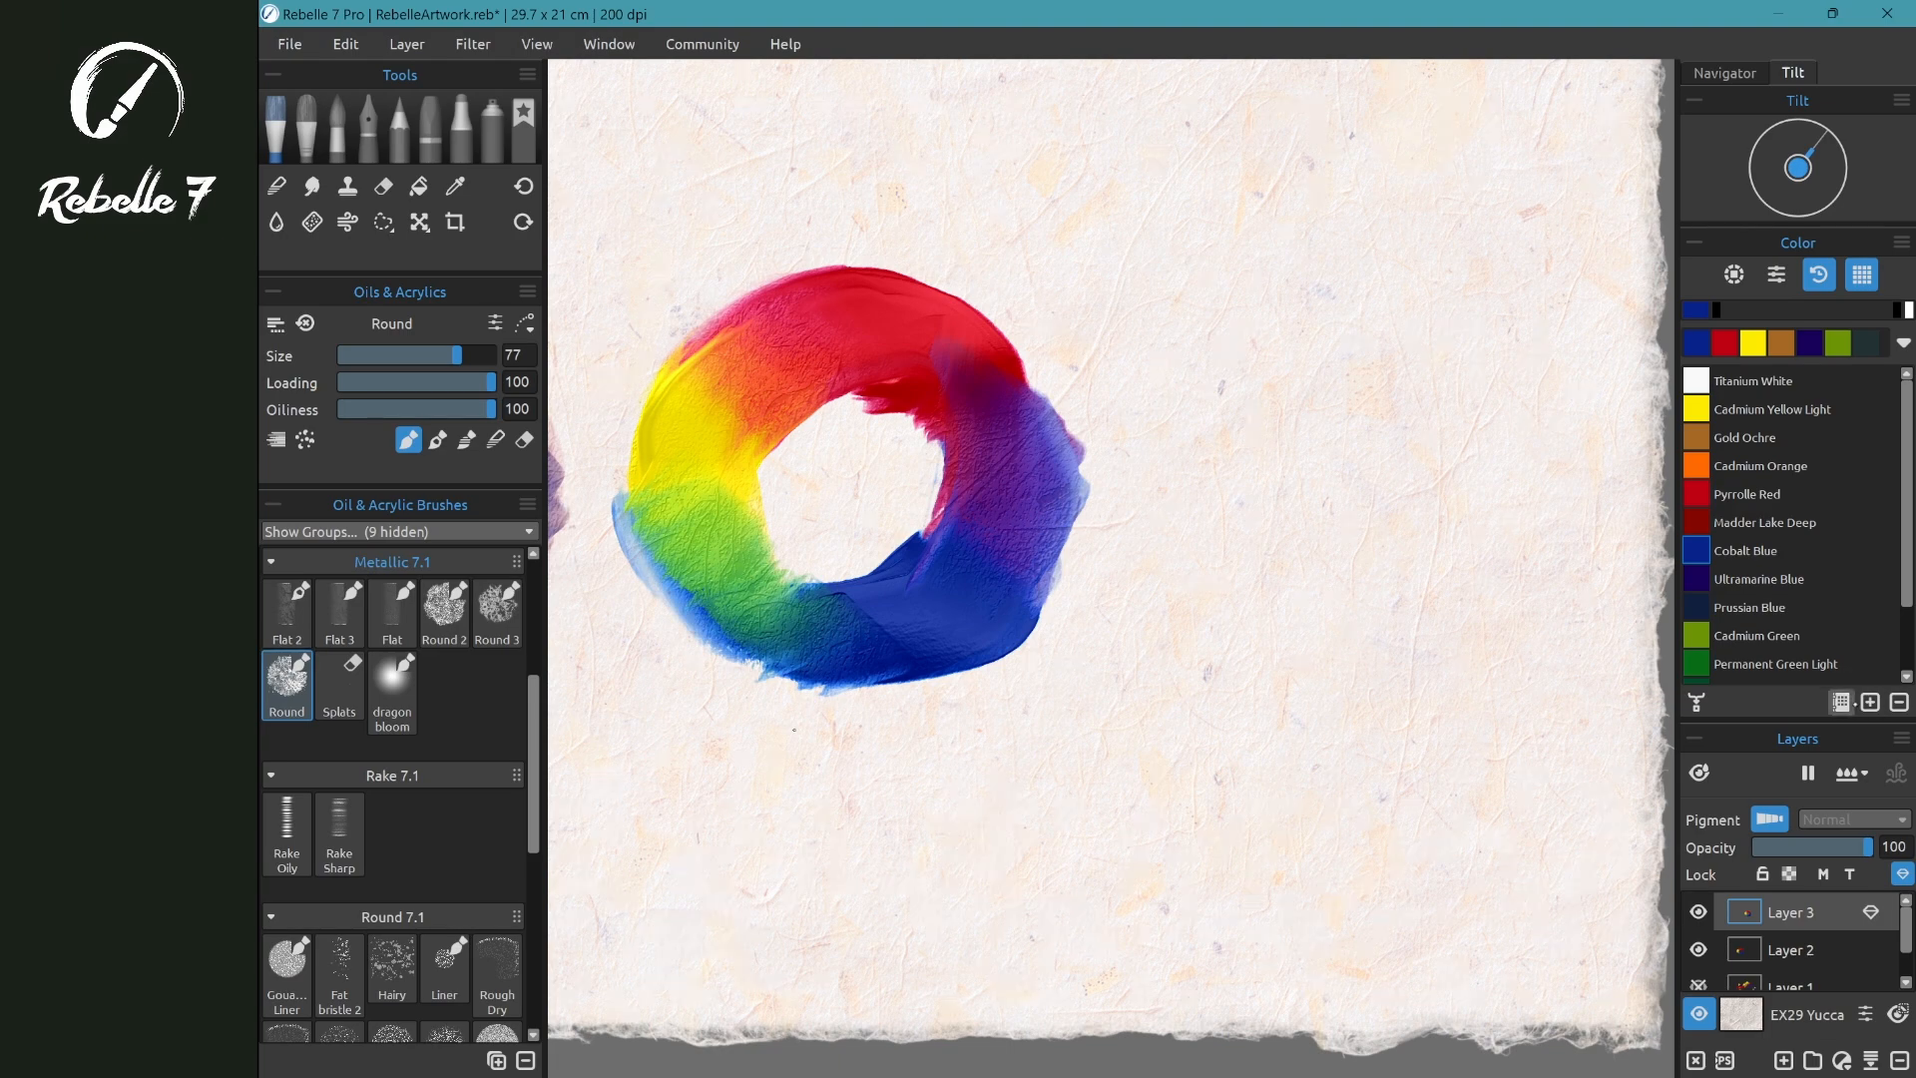
- Load the Metallic color set from the Metallics group and close the color set browser
{"action": "left_click", "coordinate": [1842, 702]}
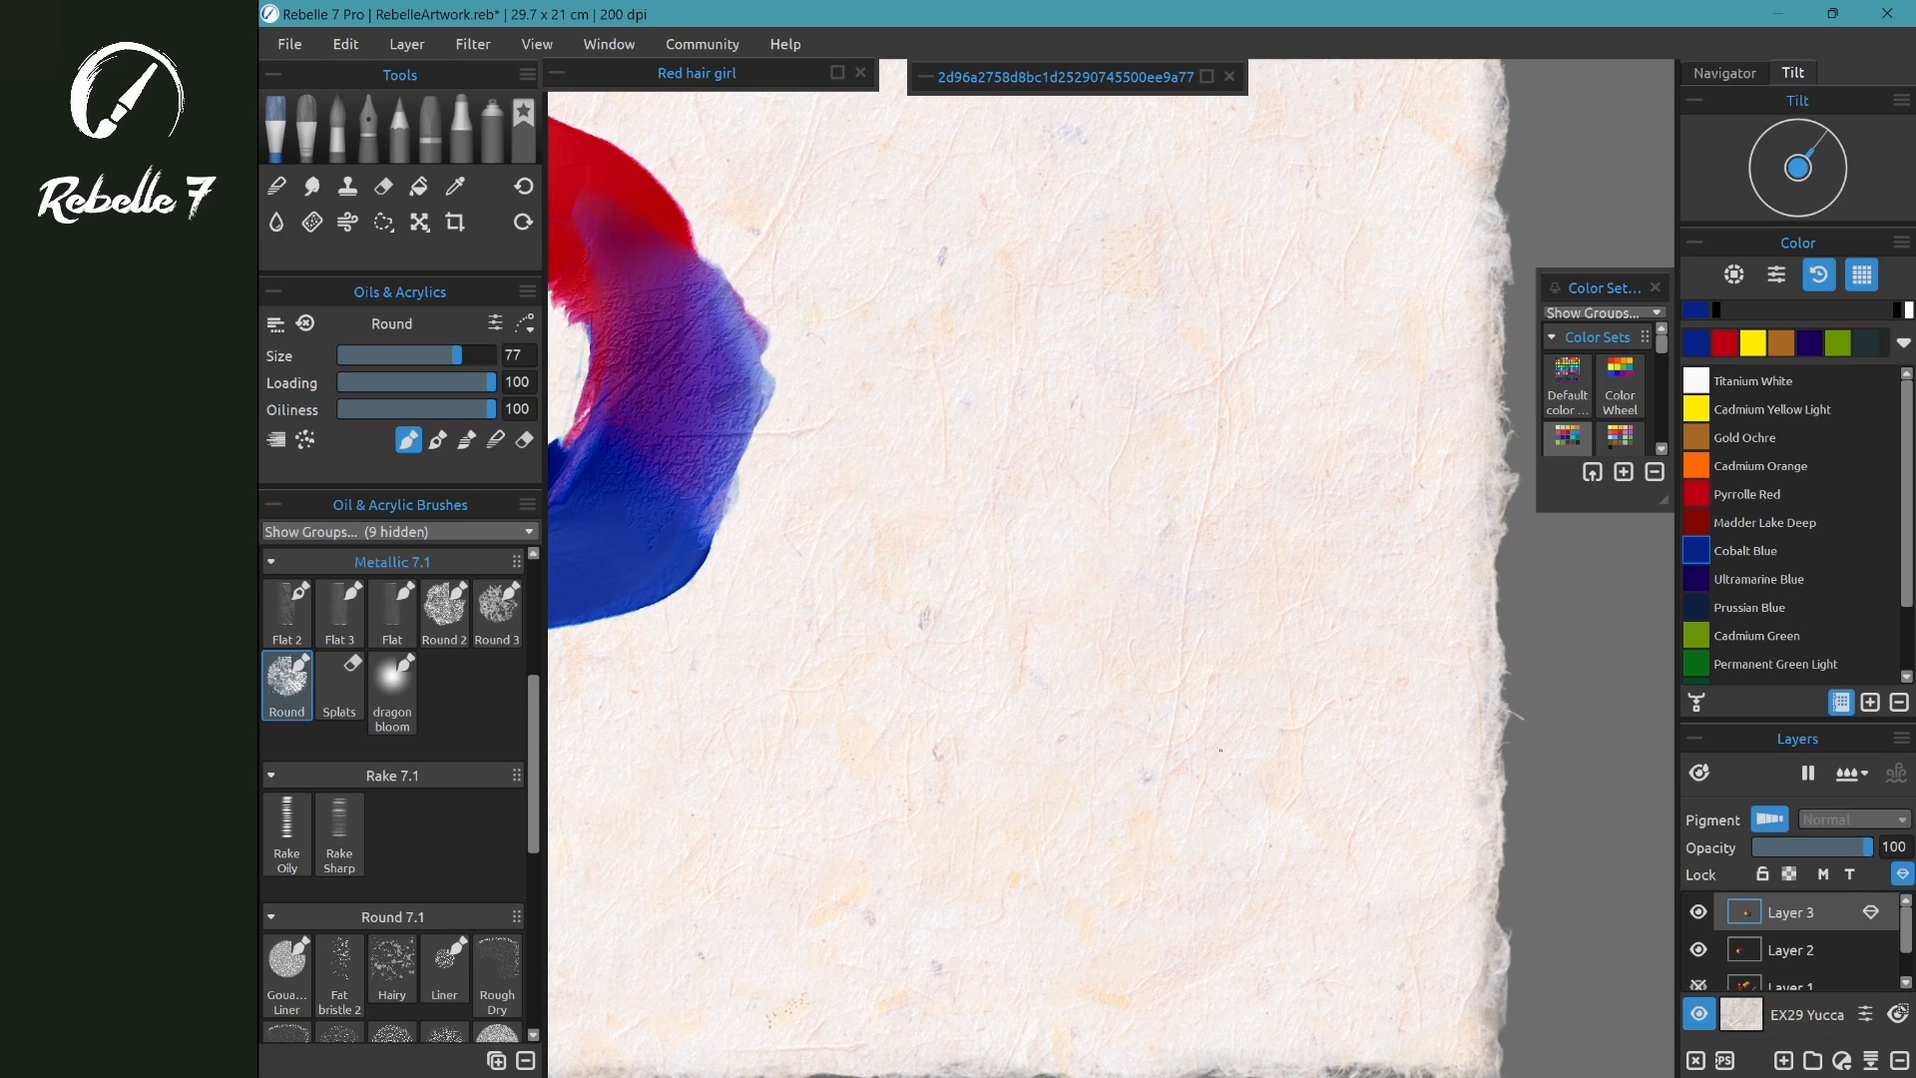
{"action": "left_click_drag", "start_coordinate": [1660, 346], "coordinate": [1660, 403]}
{"action": "left_click", "coordinate": [1578, 372]}
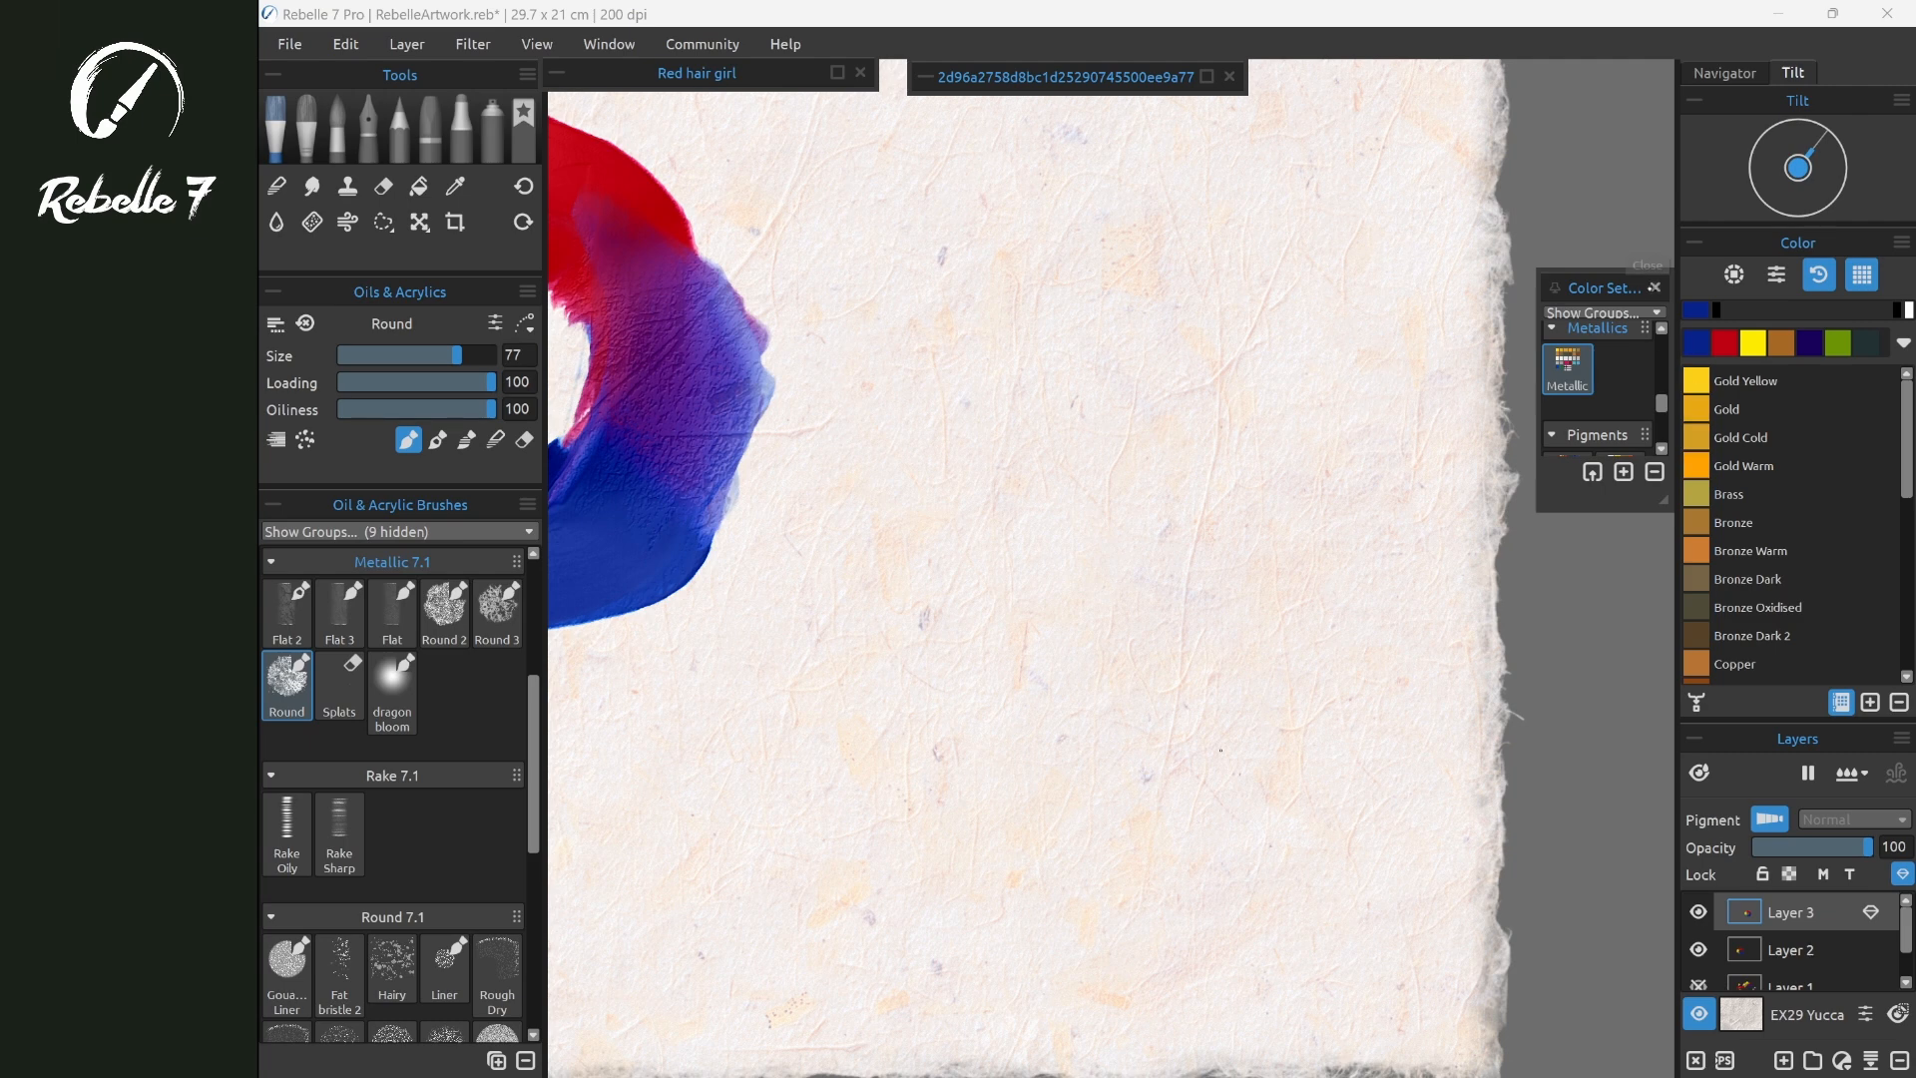
{"action": "left_click", "coordinate": [1655, 289]}
- Paint overlapping Gold Yellow, Gold Warm and Bronze Dark strokes on the blank canvas beside the second ring
{"action": "mouse_move", "coordinate": [851, 487]}
{"action": "left_mouse_down"}
{"action": "mouse_move", "coordinate": [873, 453]}
{"action": "mouse_move", "coordinate": [1104, 376]}
{"action": "mouse_move", "coordinate": [1009, 394]}
{"action": "mouse_move", "coordinate": [834, 634]}
{"action": "left_mouse_up"}
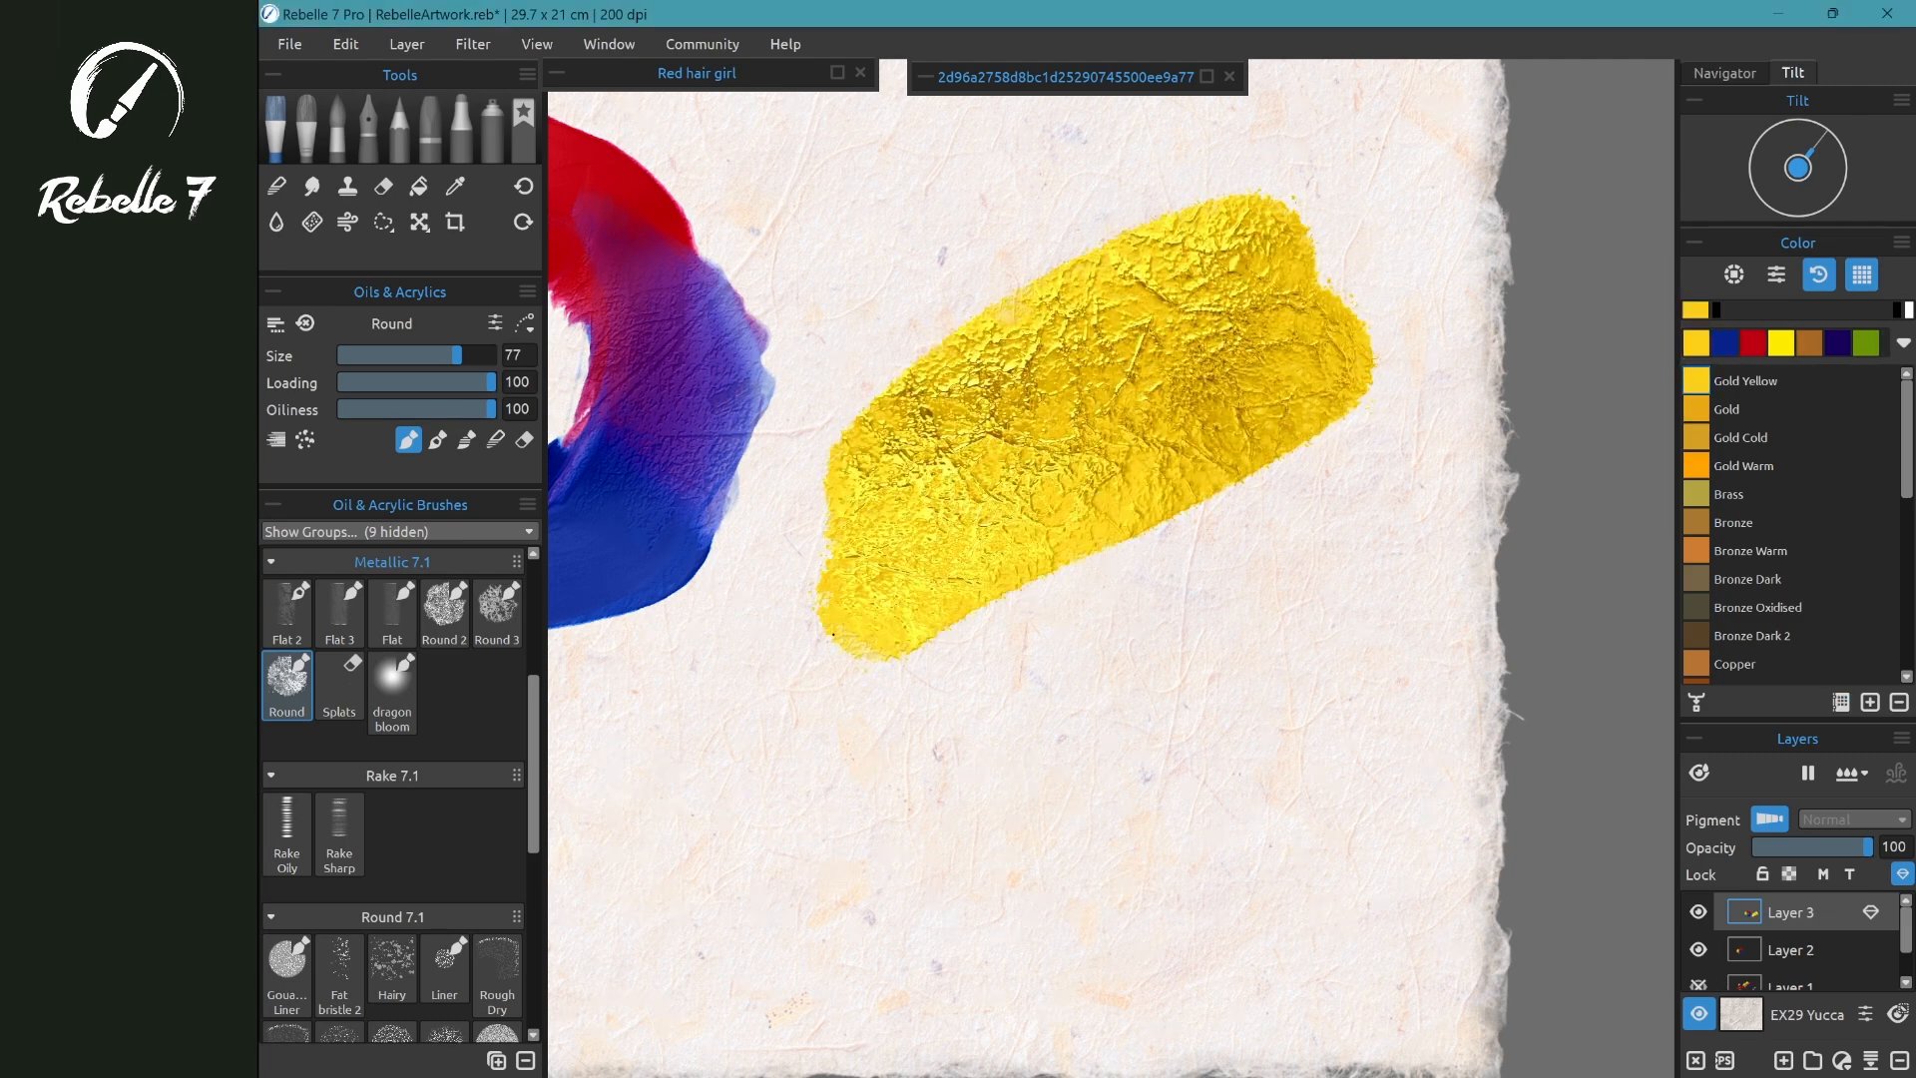
{"action": "left_click", "coordinate": [1736, 470]}
{"action": "mouse_move", "coordinate": [1262, 390]}
{"action": "left_mouse_down"}
{"action": "mouse_move", "coordinate": [1351, 312]}
{"action": "mouse_move", "coordinate": [1327, 544]}
{"action": "mouse_move", "coordinate": [1092, 627]}
{"action": "left_mouse_up"}
{"action": "left_click", "coordinate": [1746, 580]}
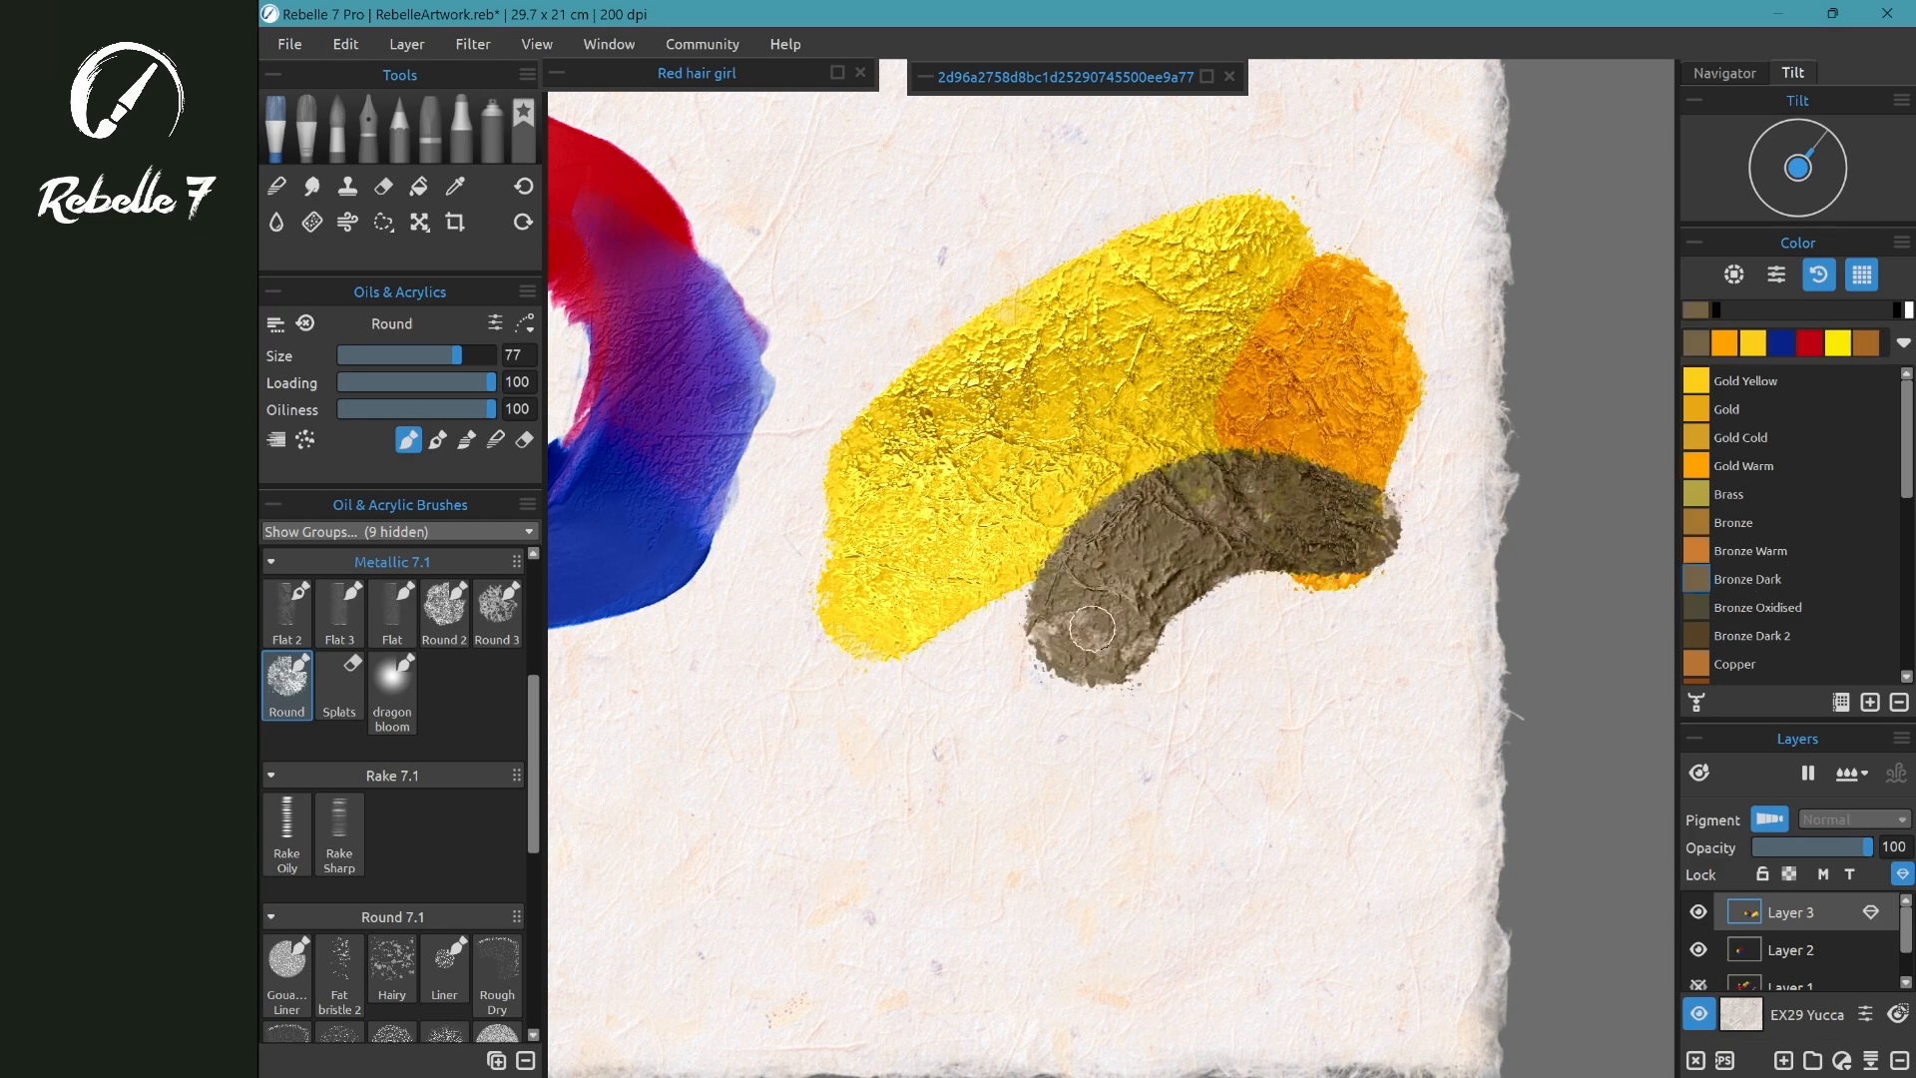
- Add Silver Cold and Ruby Light patches below the gold and bronze strokes with the metallic Round brush
{"action": "scroll", "coordinate": [1757, 519], "scroll_direction": "down", "scroll_amount": 5}
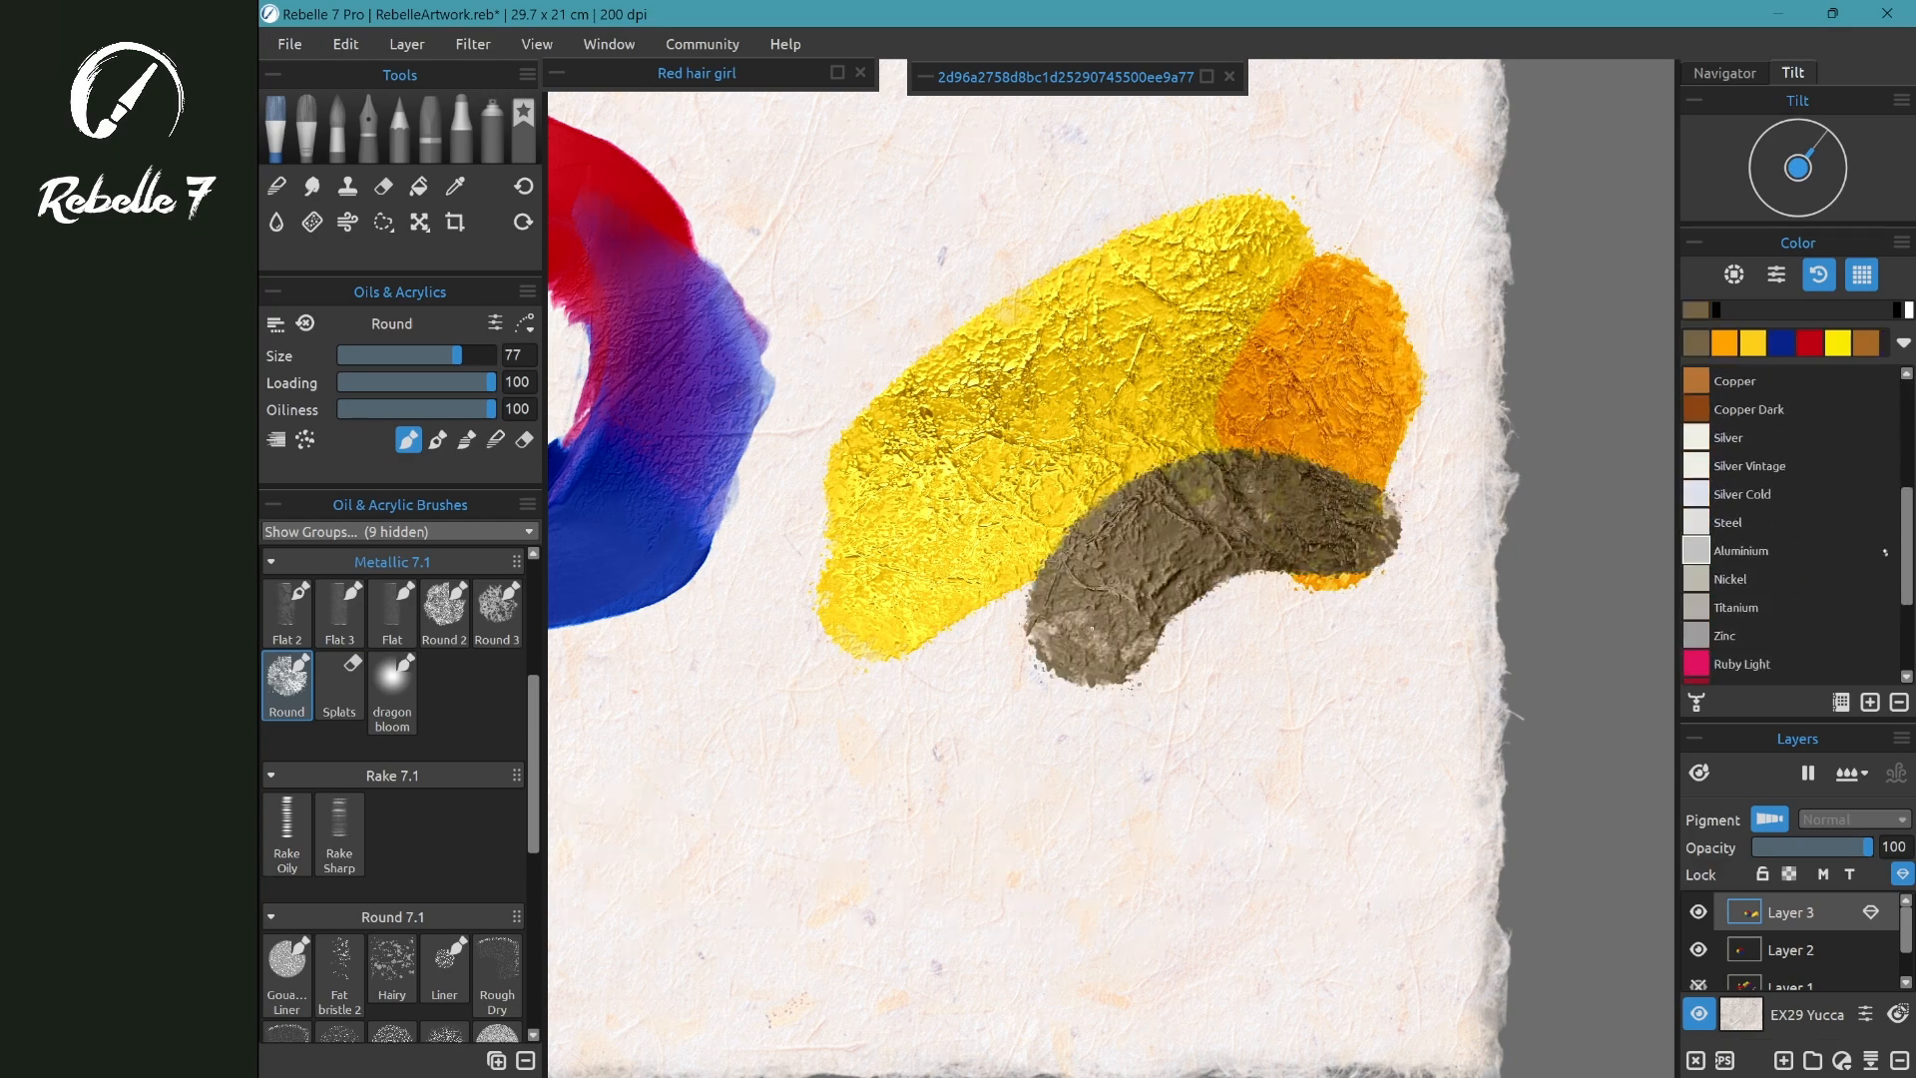
{"action": "left_click", "coordinate": [1696, 493]}
{"action": "mouse_move", "coordinate": [1123, 661]}
{"action": "left_mouse_down"}
{"action": "mouse_move", "coordinate": [1298, 564]}
{"action": "mouse_move", "coordinate": [1337, 739]}
{"action": "left_mouse_up"}
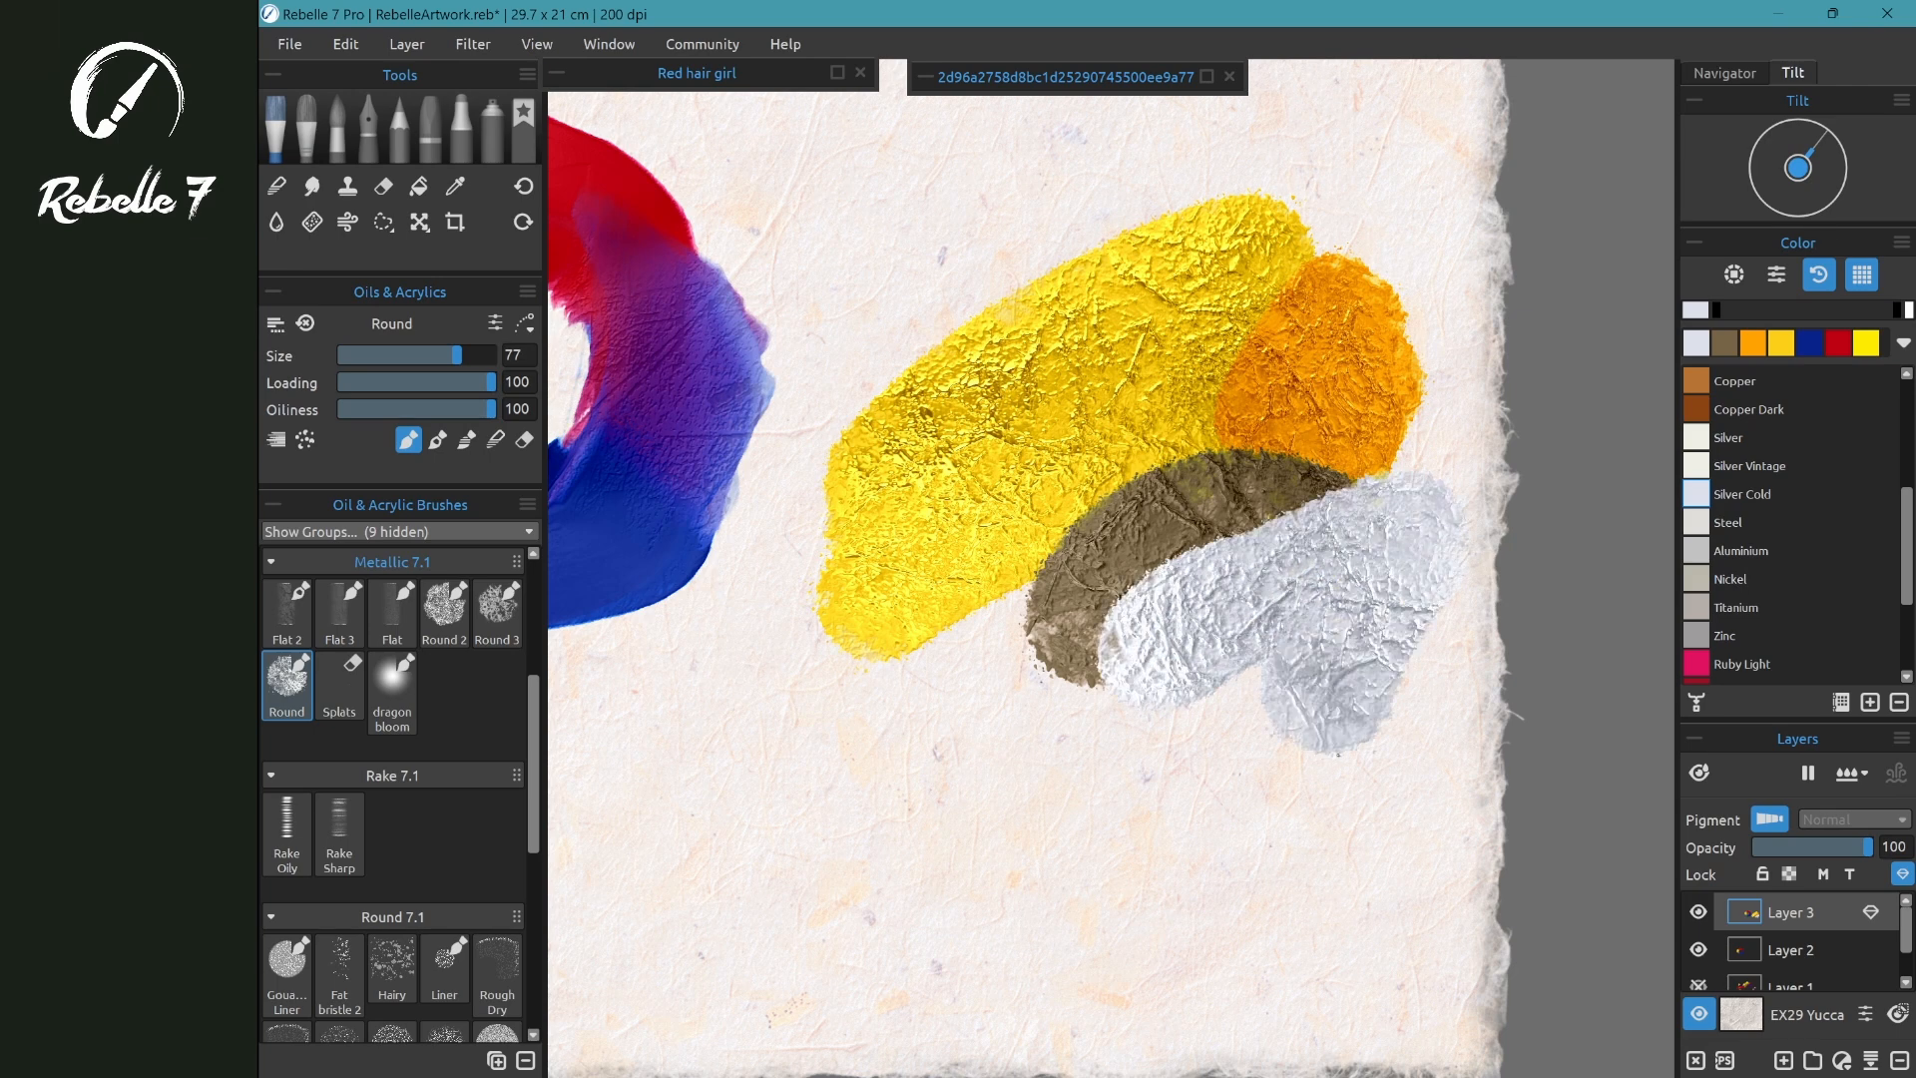
{"action": "left_click", "coordinate": [1759, 663]}
{"action": "left_click_drag", "start_coordinate": [1098, 569], "coordinate": [1020, 633]}
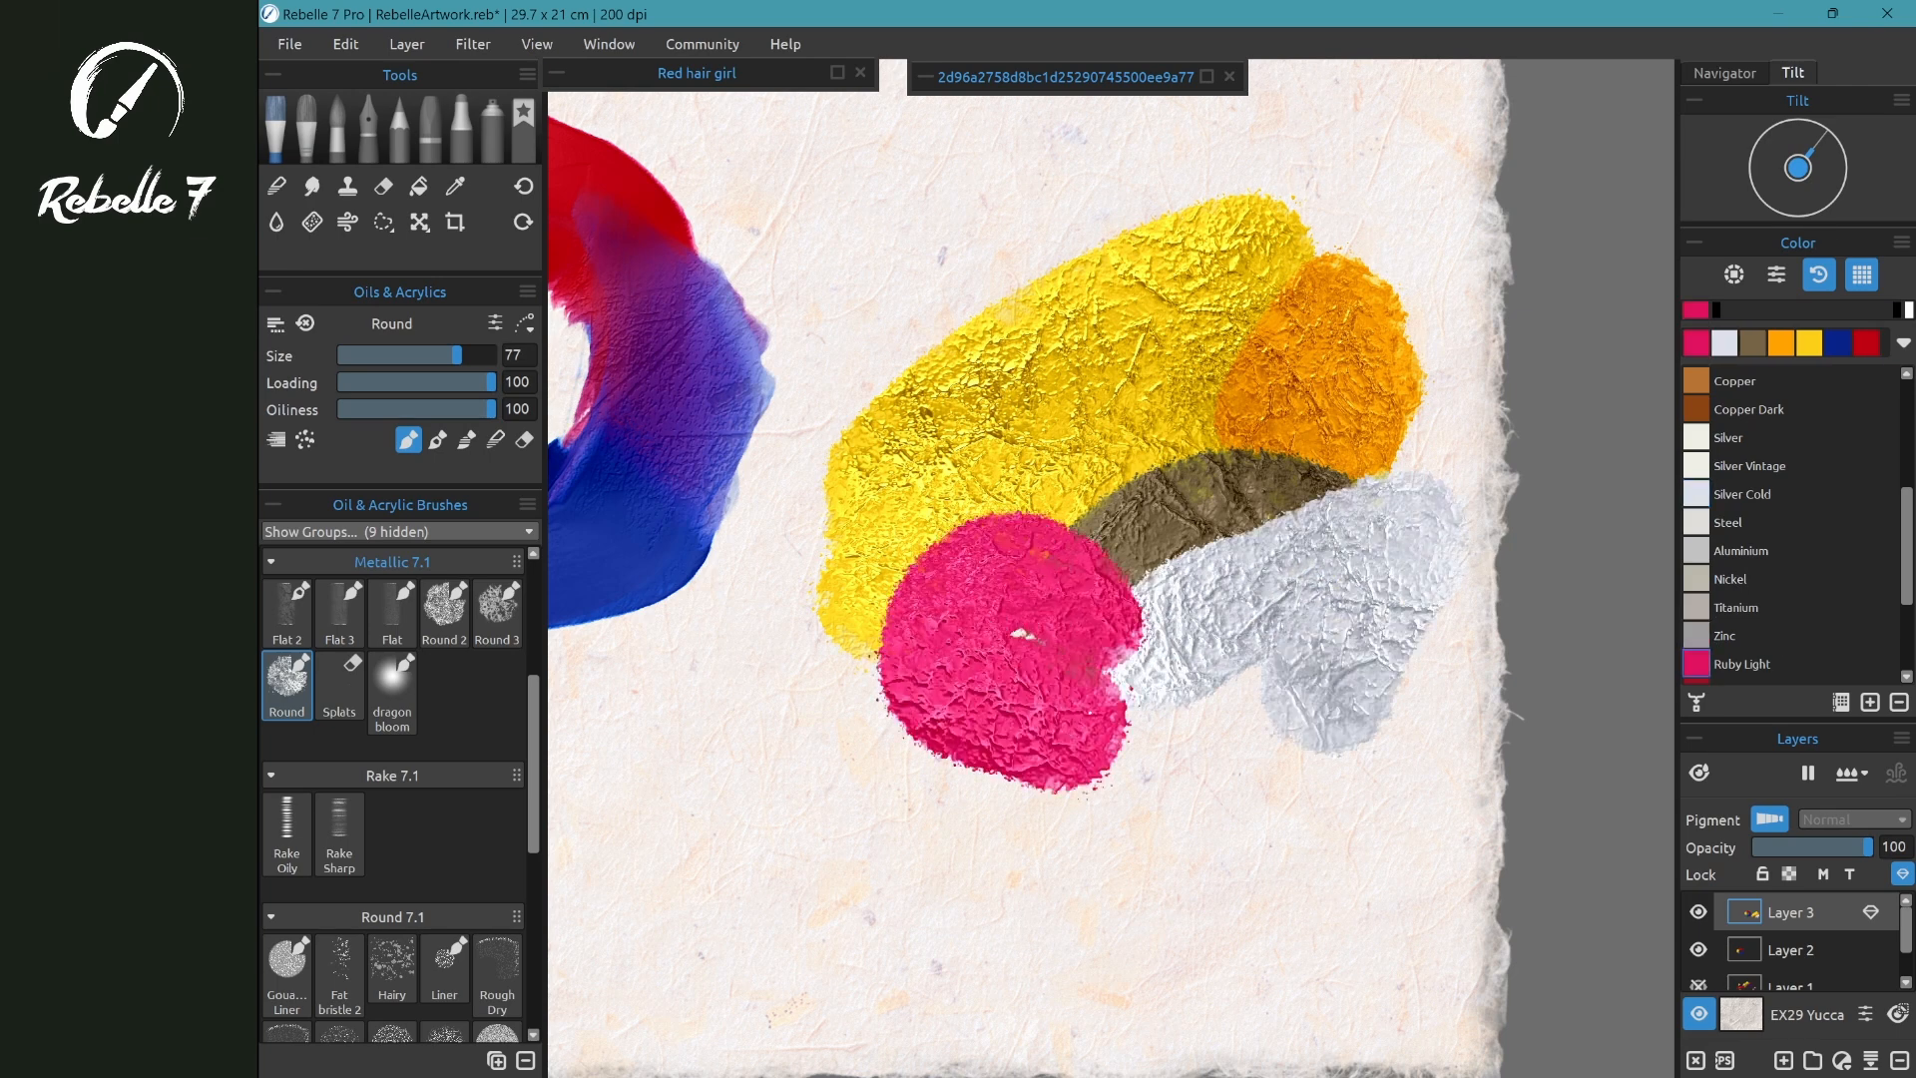
- Paint a curved Ruby Light stroke with Round 3 and a wide diagonal Sapphire band with Flat 2
{"action": "scroll", "coordinate": [1904, 614], "scroll_direction": "down", "scroll_amount": 2}
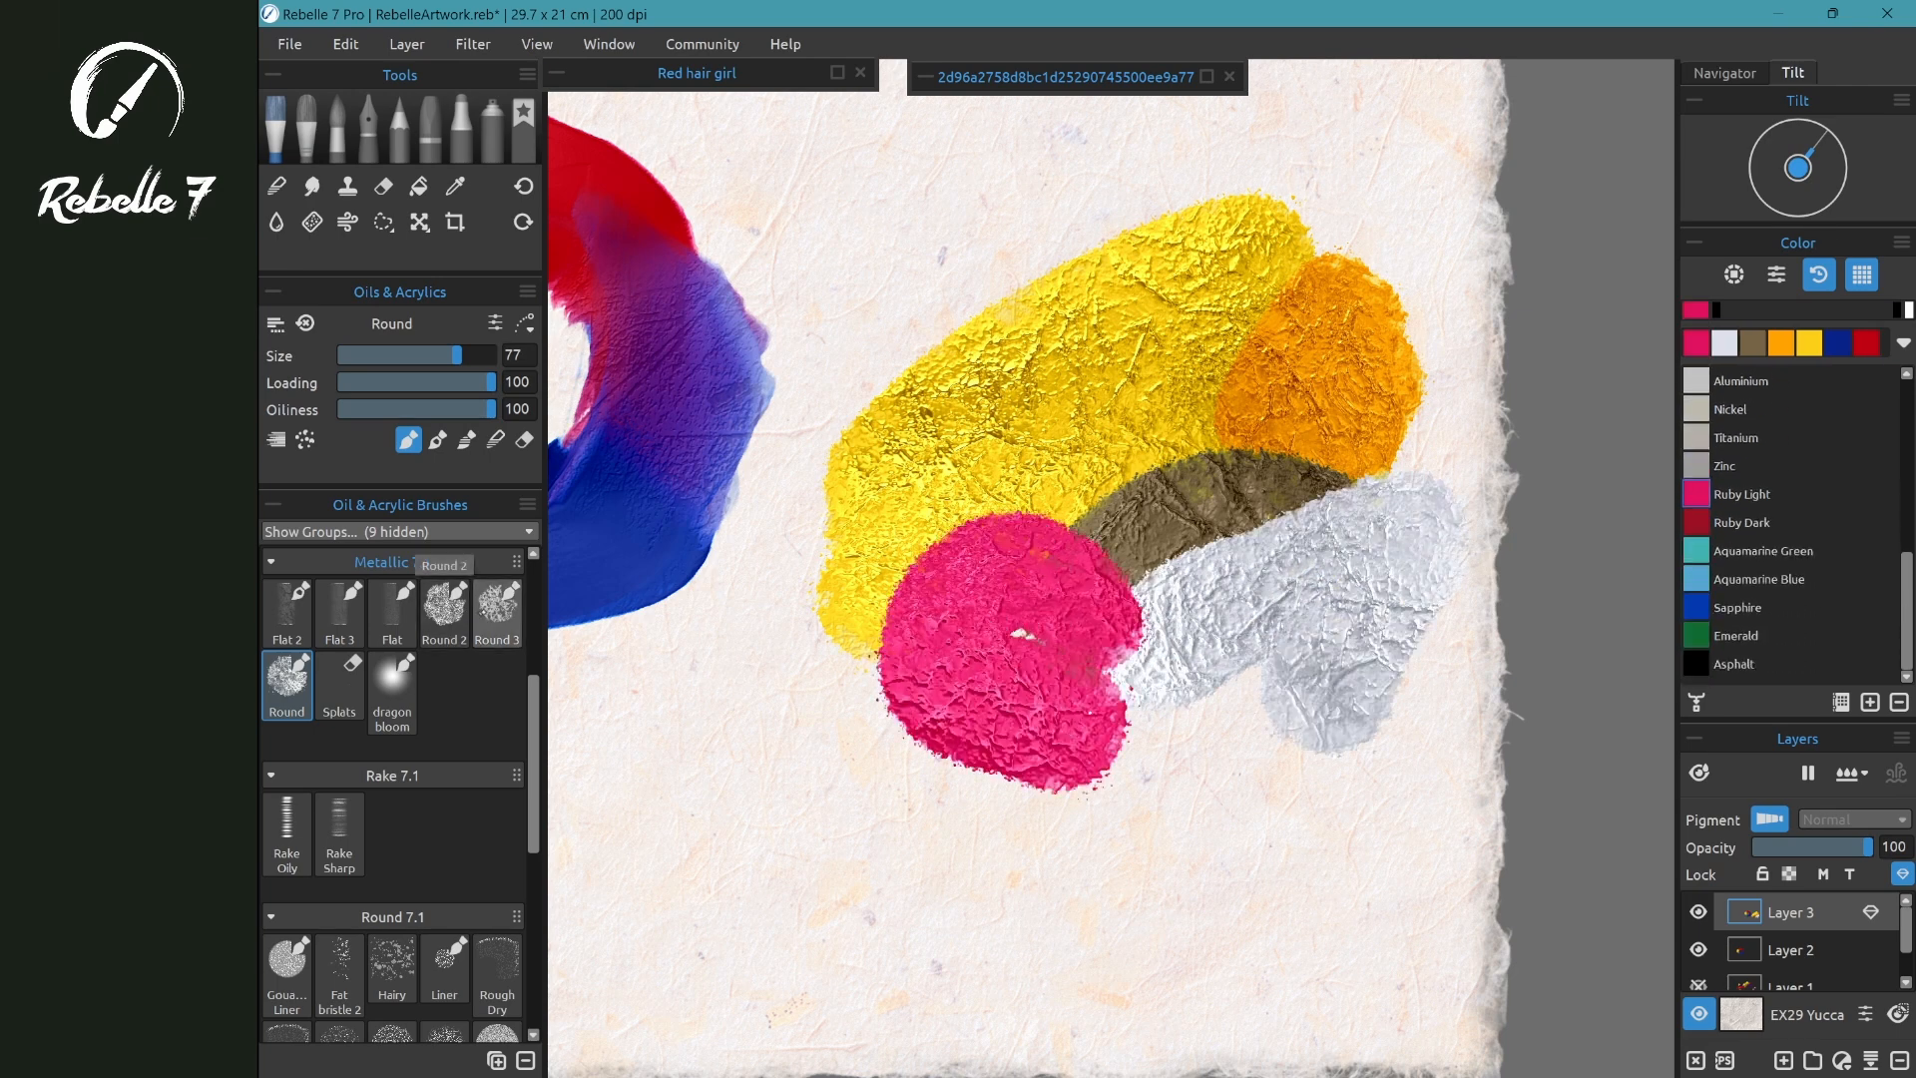
{"action": "left_click", "coordinate": [497, 609]}
{"action": "mouse_move", "coordinate": [782, 633]}
{"action": "left_mouse_down"}
{"action": "mouse_move", "coordinate": [760, 711]}
{"action": "mouse_move", "coordinate": [854, 860]}
{"action": "left_mouse_up"}
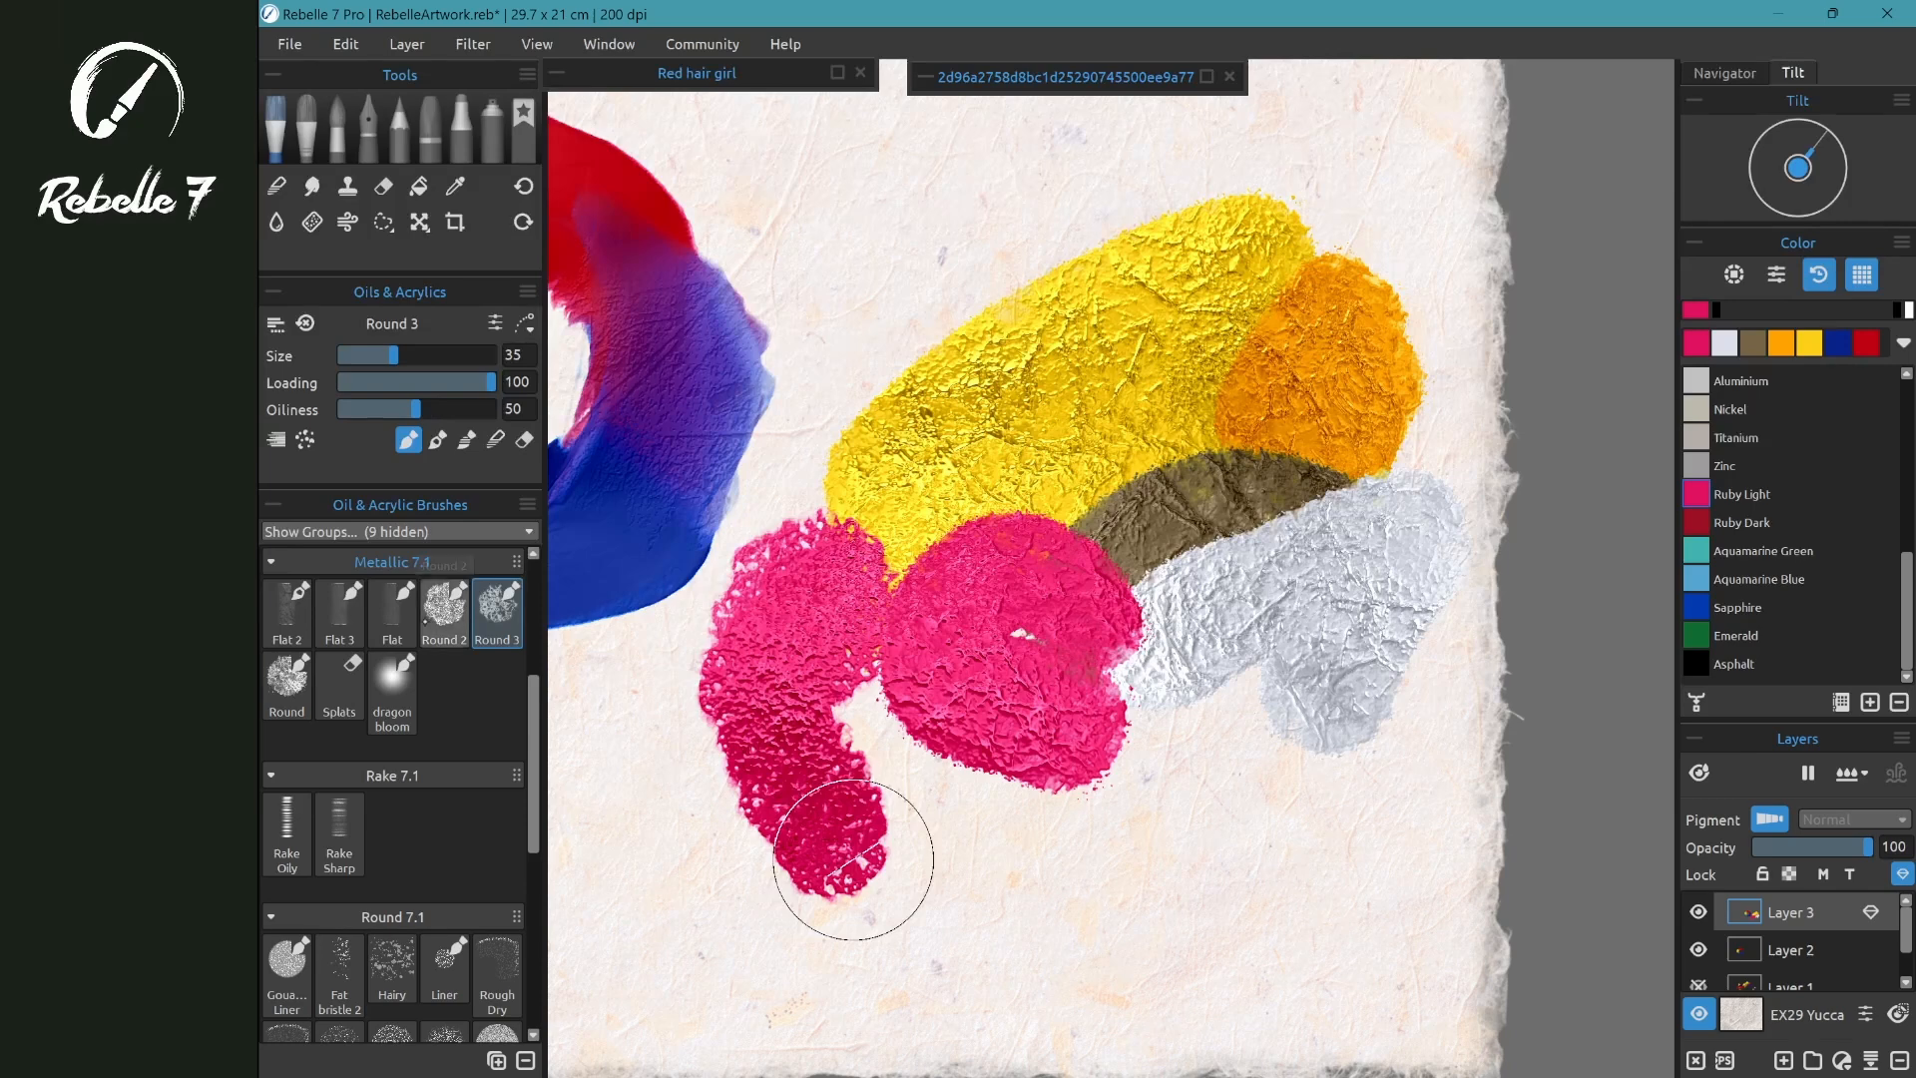
{"action": "left_click", "coordinate": [288, 611]}
{"action": "left_click", "coordinate": [1738, 607]}
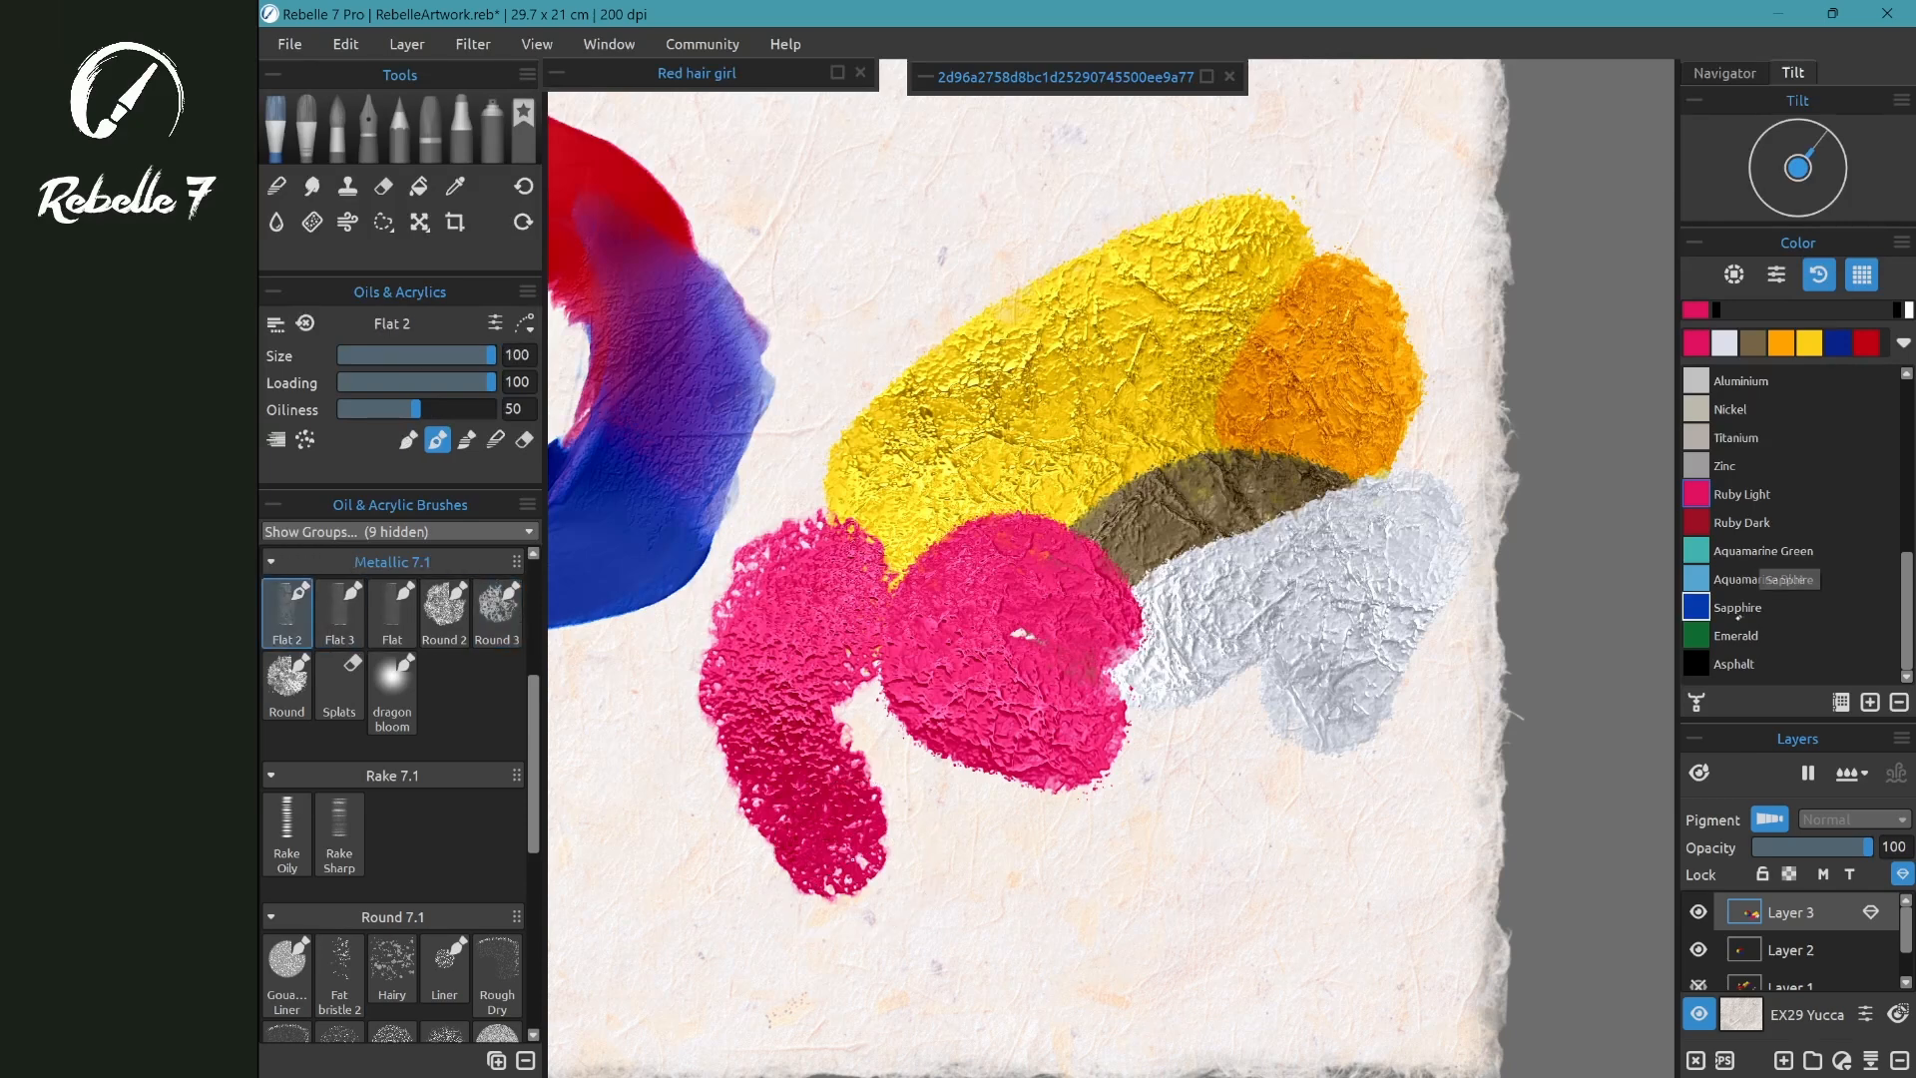
{"action": "mouse_move", "coordinate": [1327, 554]}
{"action": "left_mouse_down"}
{"action": "mouse_move", "coordinate": [1108, 688]}
{"action": "mouse_move", "coordinate": [866, 899]}
{"action": "left_mouse_up"}
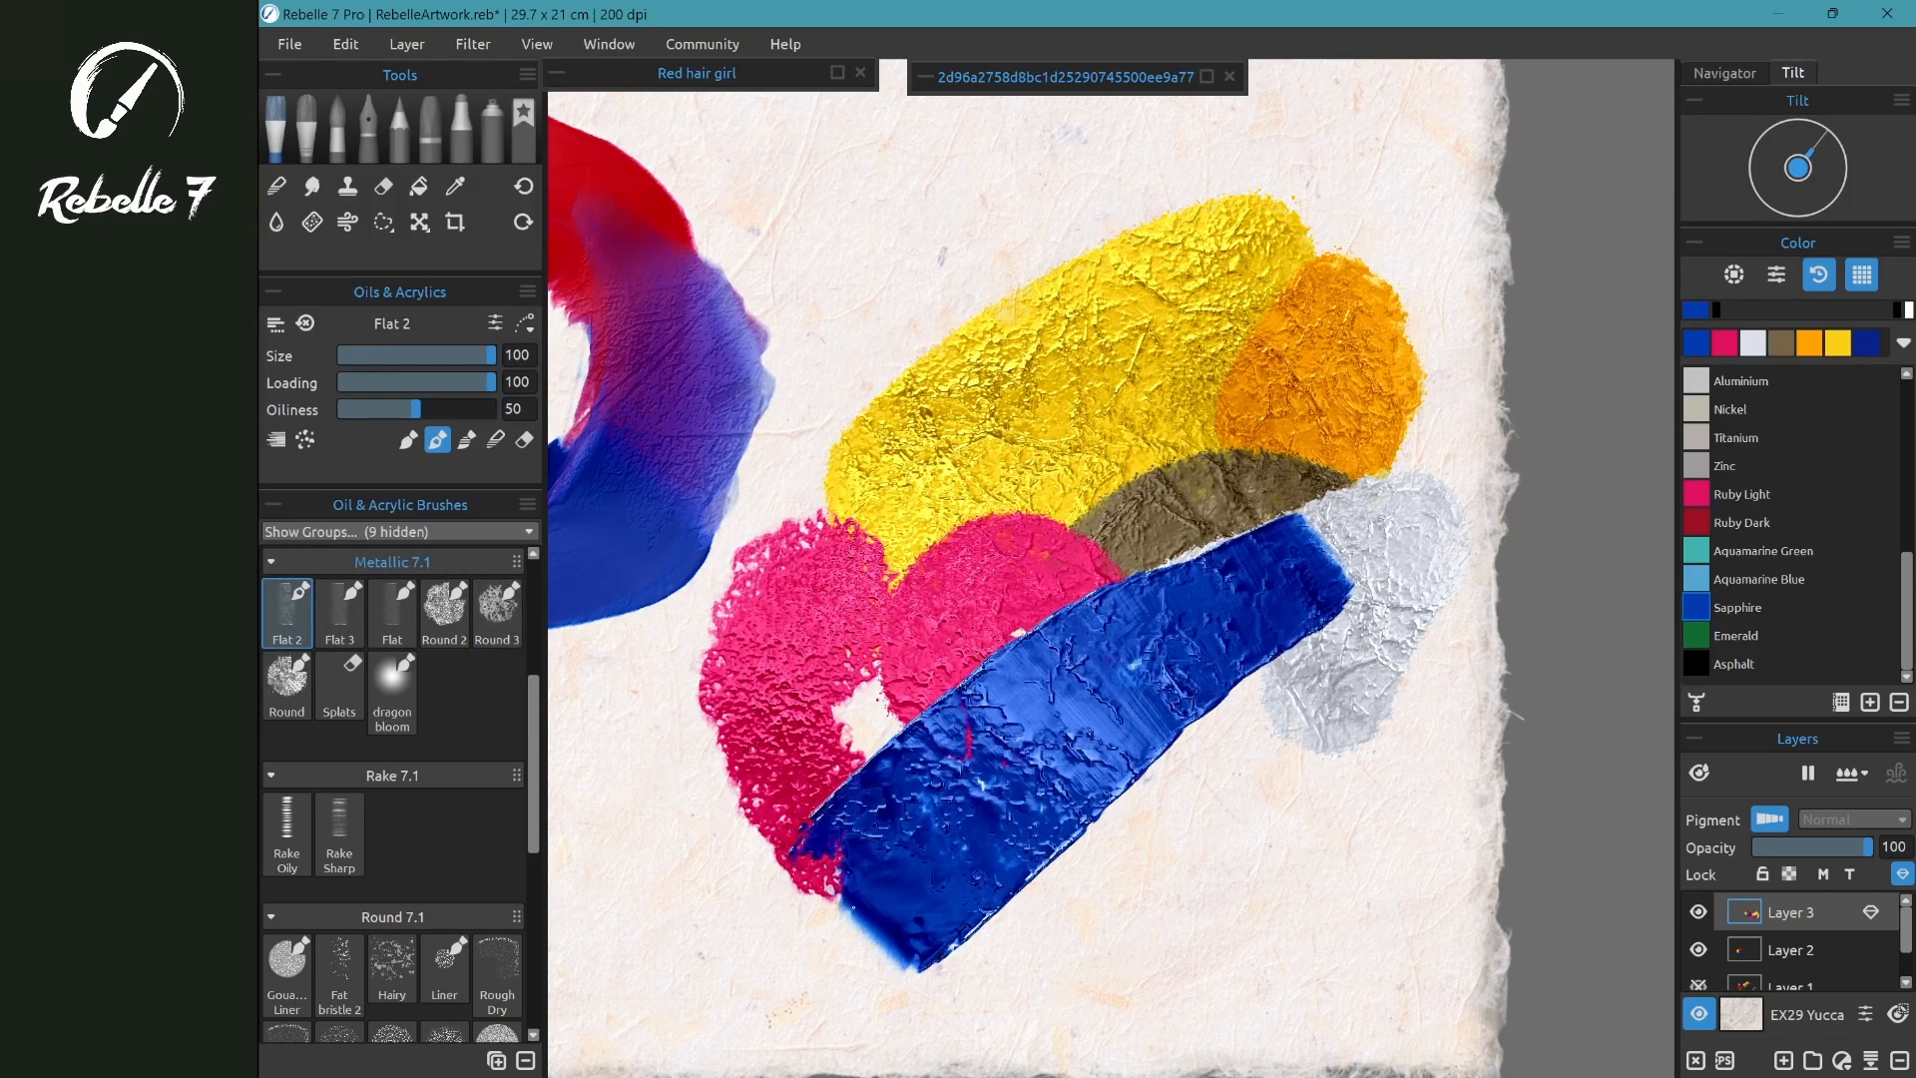
- Paint a broad vertical Asphalt stroke with Flat 2 across the metallic swatches and inspect its surface up close
{"action": "left_click", "coordinate": [289, 610]}
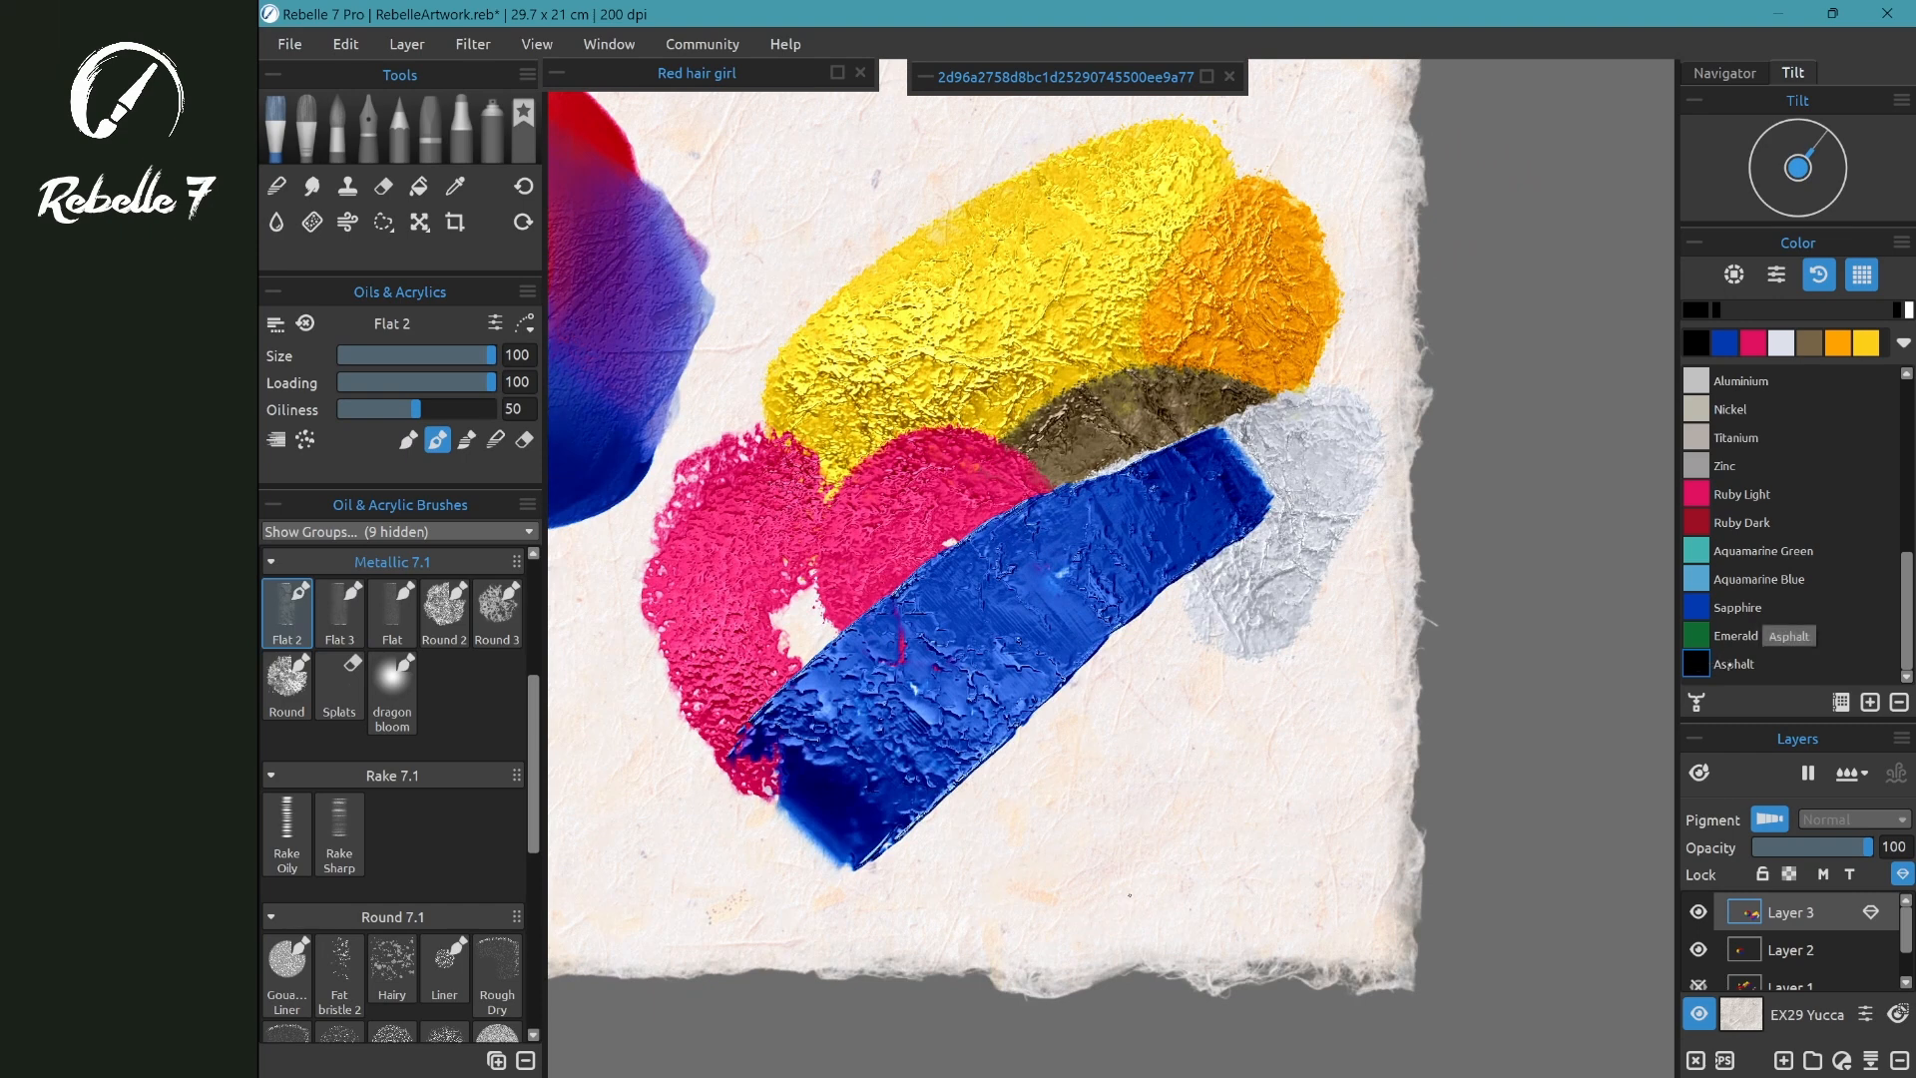
{"action": "mouse_move", "coordinate": [1130, 229]}
{"action": "left_mouse_down"}
{"action": "mouse_move", "coordinate": [1136, 469]}
{"action": "mouse_move", "coordinate": [1096, 920]}
{"action": "left_mouse_up"}
{"action": "scroll", "coordinate": [1294, 749], "scroll_direction": "up", "scroll_amount": 2}
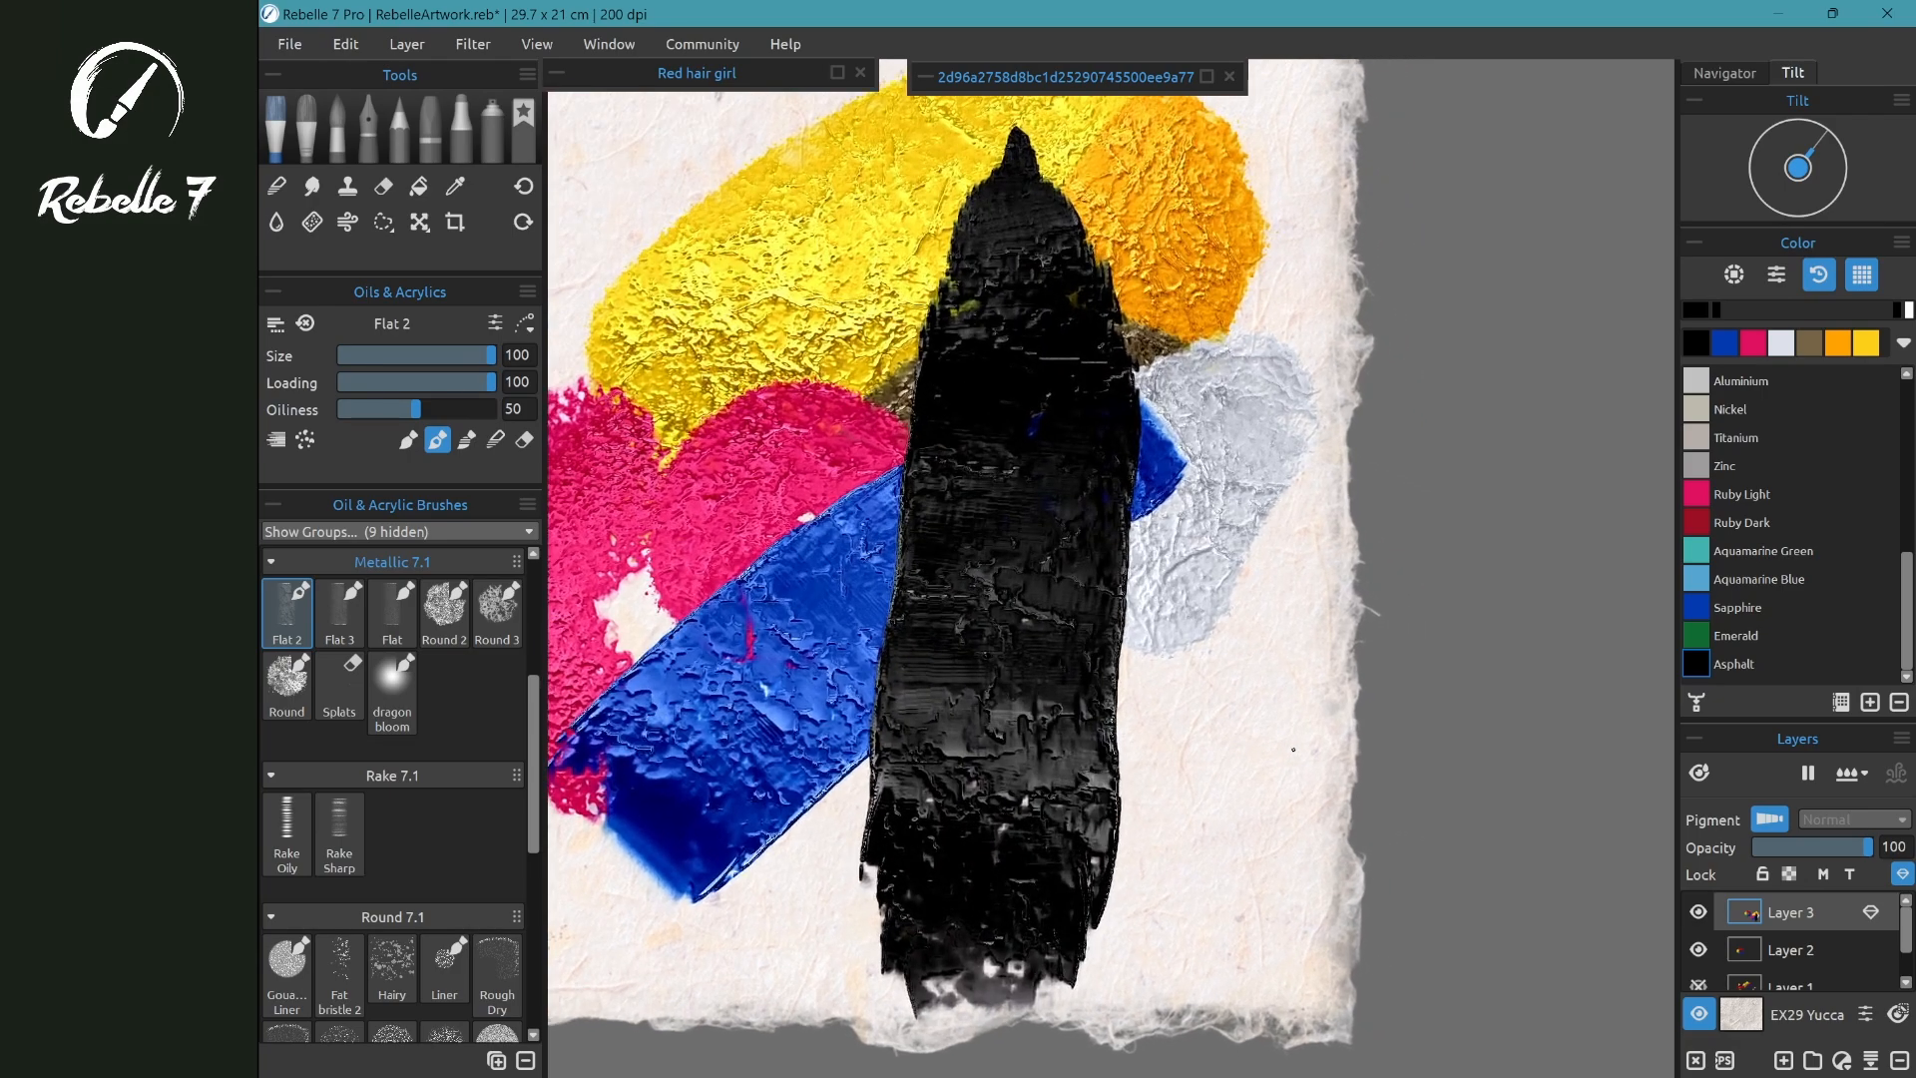
{"action": "mouse_move", "coordinate": [979, 704]}
{"action": "left_mouse_down"}
{"action": "mouse_move", "coordinate": [975, 510]}
{"action": "mouse_move", "coordinate": [1160, 454]}
{"action": "mouse_move", "coordinate": [1241, 620]}
{"action": "mouse_move", "coordinate": [1138, 733]}
{"action": "mouse_move", "coordinate": [839, 729]}
{"action": "mouse_move", "coordinate": [958, 856]}
{"action": "mouse_move", "coordinate": [1144, 867]}
{"action": "mouse_move", "coordinate": [1288, 734]}
{"action": "mouse_move", "coordinate": [1099, 603]}
{"action": "mouse_move", "coordinate": [997, 728]}
{"action": "mouse_move", "coordinate": [1080, 853]}
{"action": "mouse_move", "coordinate": [851, 889]}
{"action": "mouse_move", "coordinate": [949, 911]}
{"action": "mouse_move", "coordinate": [1274, 648]}
{"action": "mouse_move", "coordinate": [1057, 796]}
{"action": "mouse_move", "coordinate": [1178, 861]}
{"action": "left_mouse_up"}
{"action": "scroll", "coordinate": [1197, 858], "scroll_direction": "up", "scroll_amount": 3}
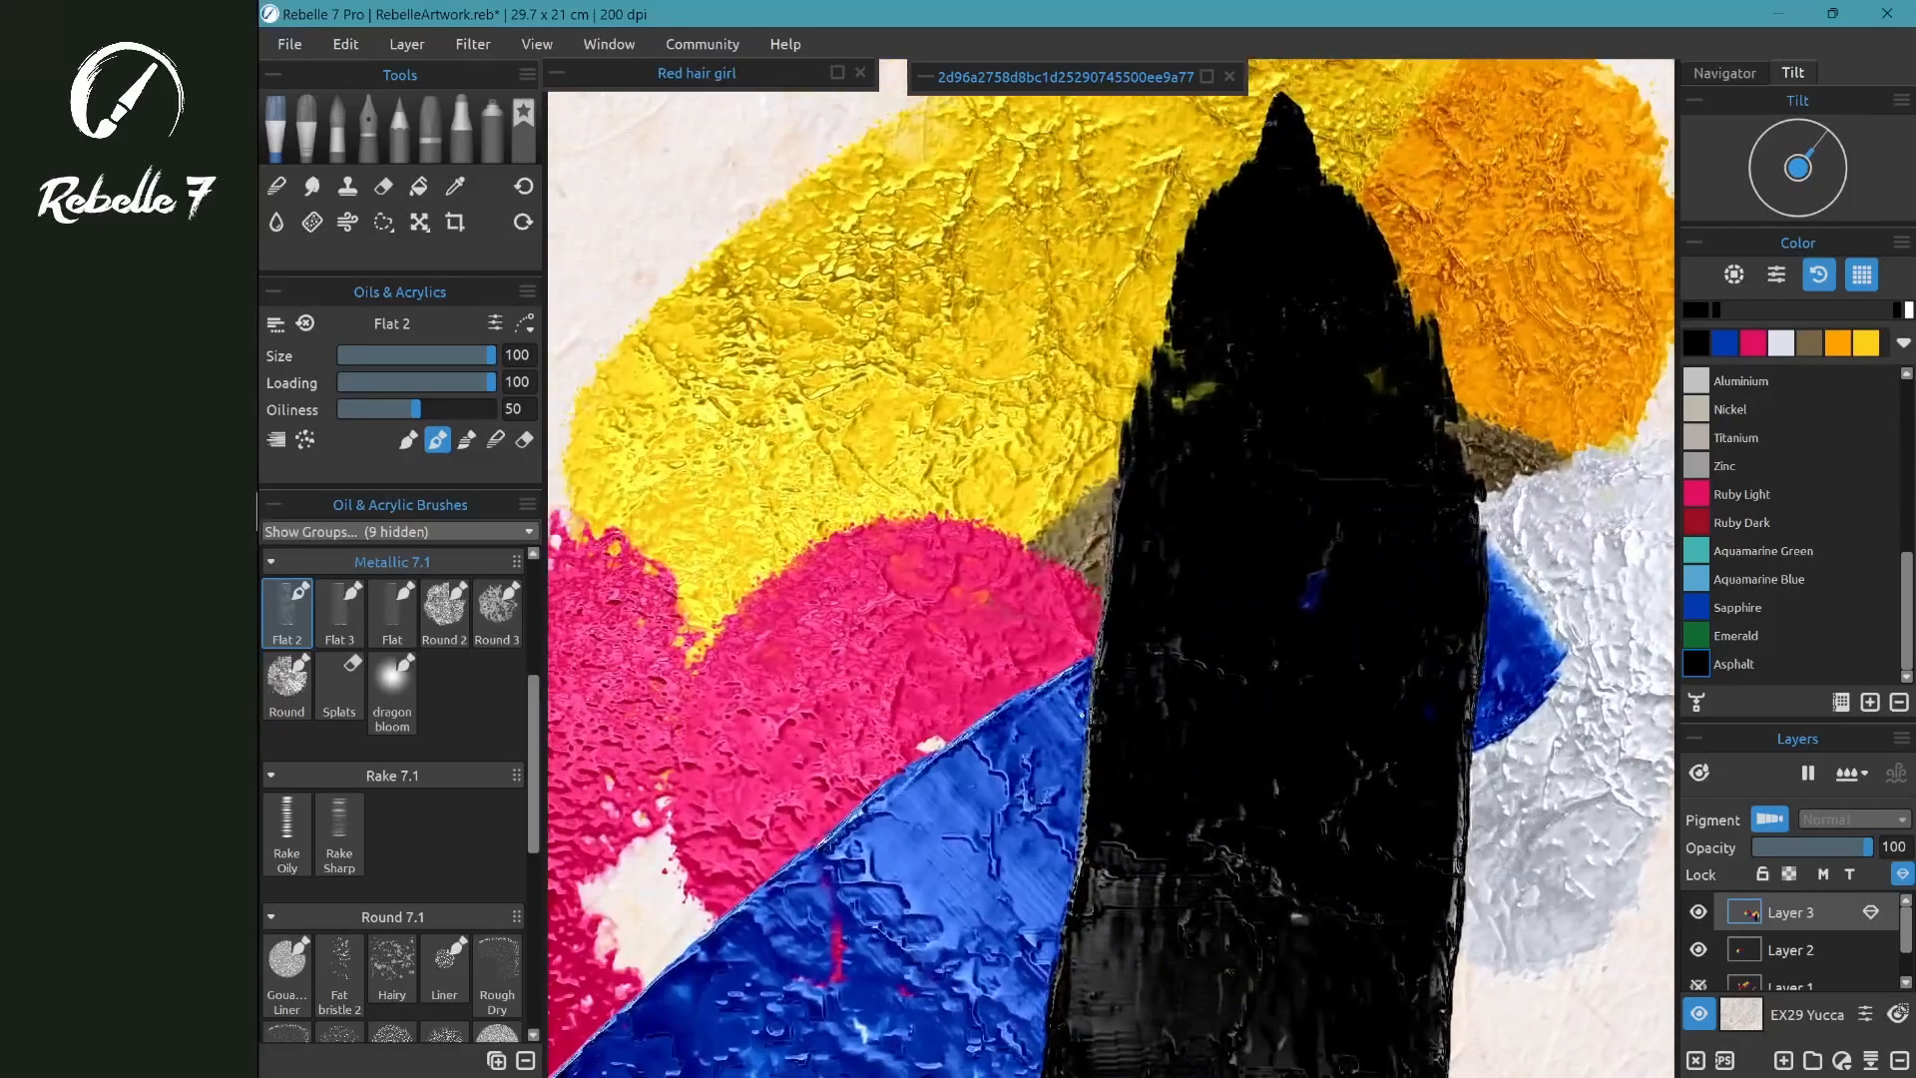
{"action": "left_click_drag", "start_coordinate": [1209, 670], "coordinate": [1195, 774]}
{"action": "scroll", "coordinate": [1195, 774], "scroll_direction": "down", "scroll_amount": 3}
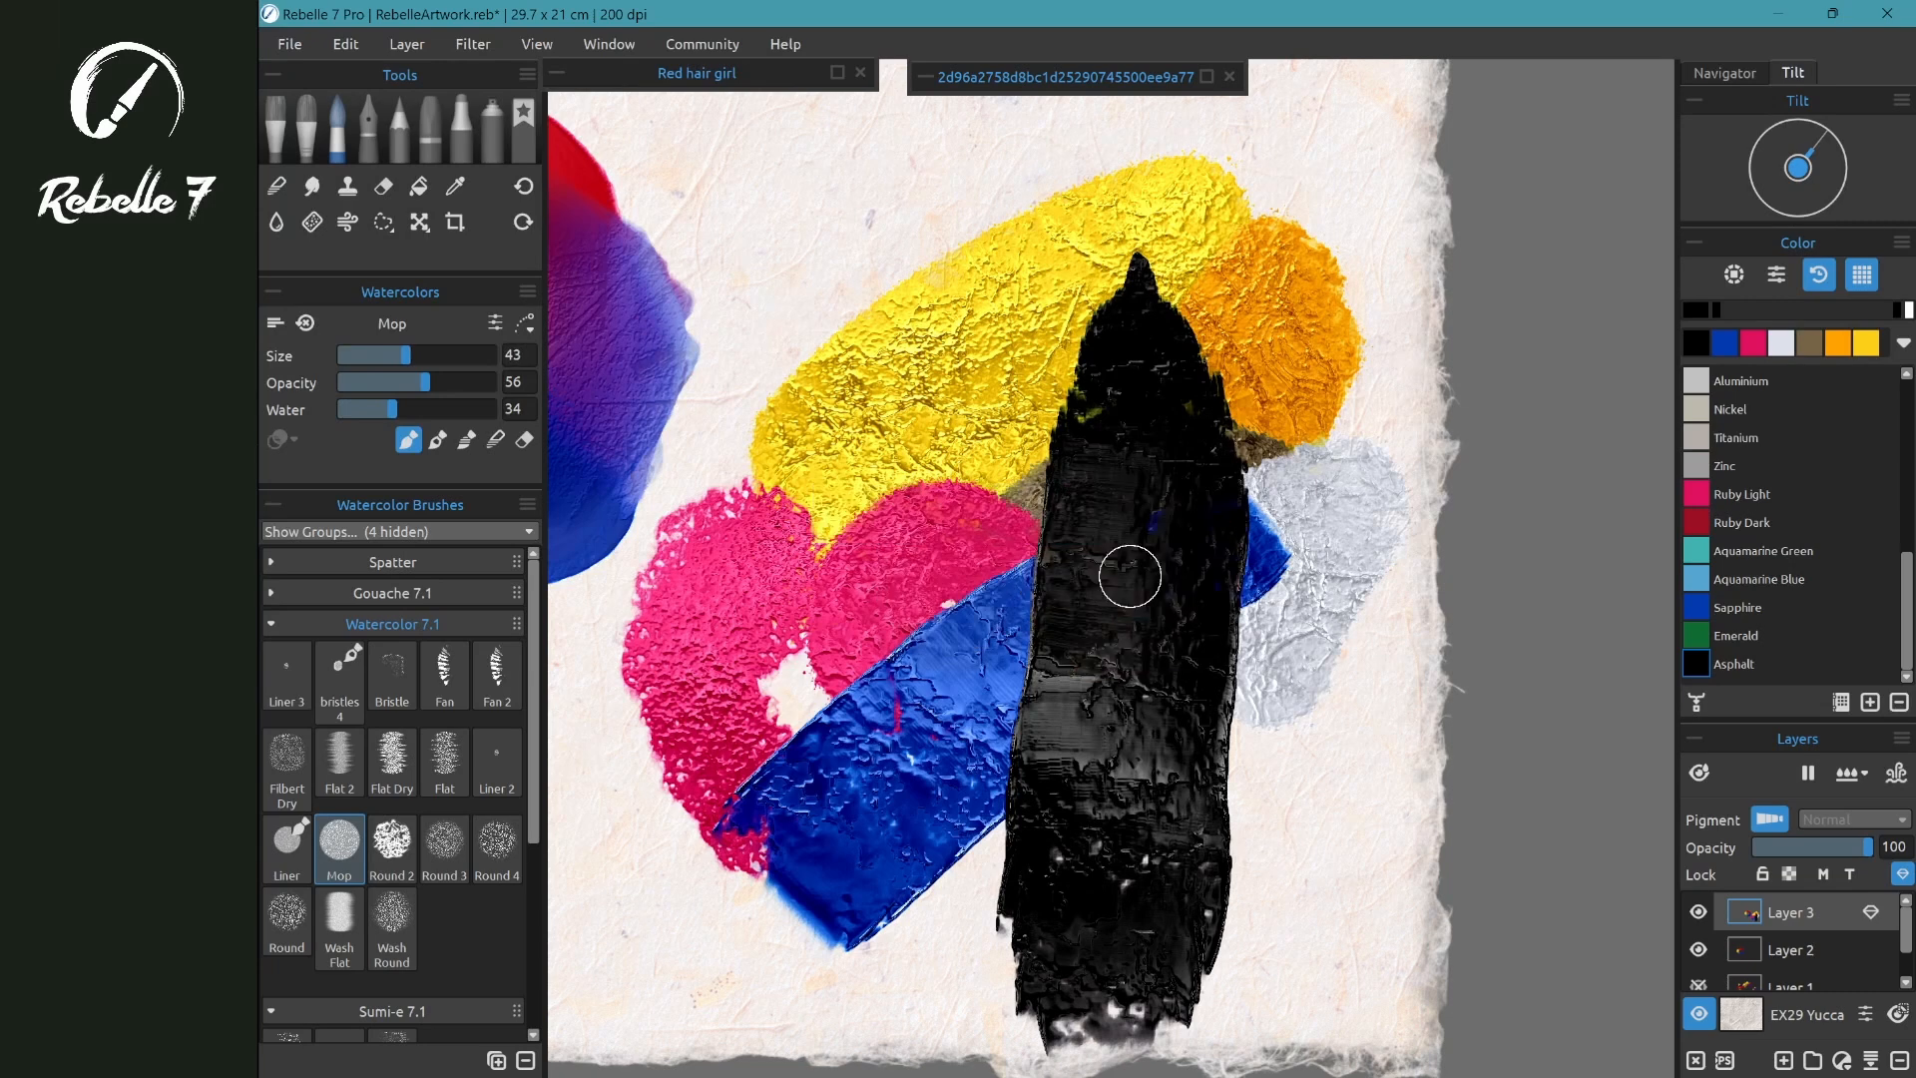
- Glaze Gold Yellow and Ruby Light over the black, blue and pink metallic strokes with the watercolor Mop brush
{"action": "left_click", "coordinate": [1862, 346]}
{"action": "left_click_drag", "start_coordinate": [950, 463], "coordinate": [1064, 429]}
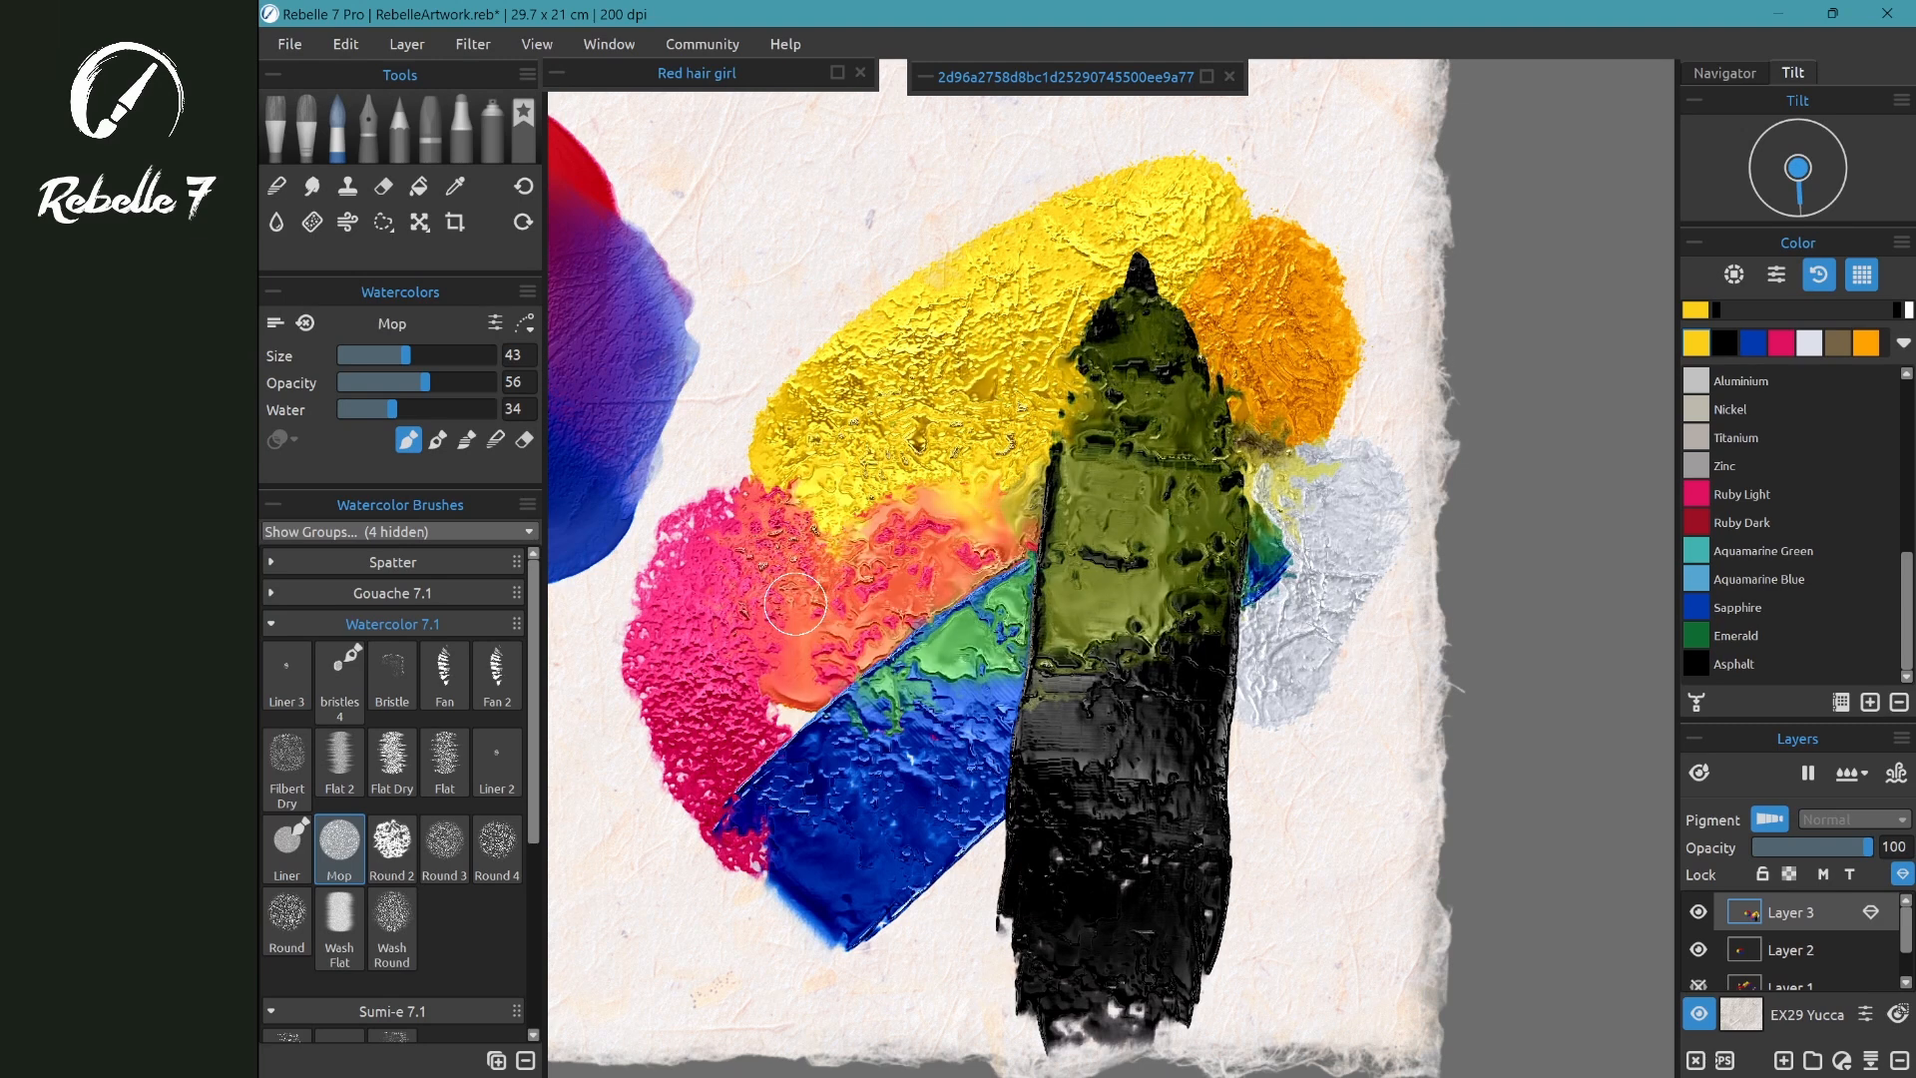
{"action": "mouse_move", "coordinate": [795, 604]}
{"action": "left_mouse_down"}
{"action": "mouse_move", "coordinate": [1045, 554]}
{"action": "mouse_move", "coordinate": [689, 914]}
{"action": "left_mouse_up"}
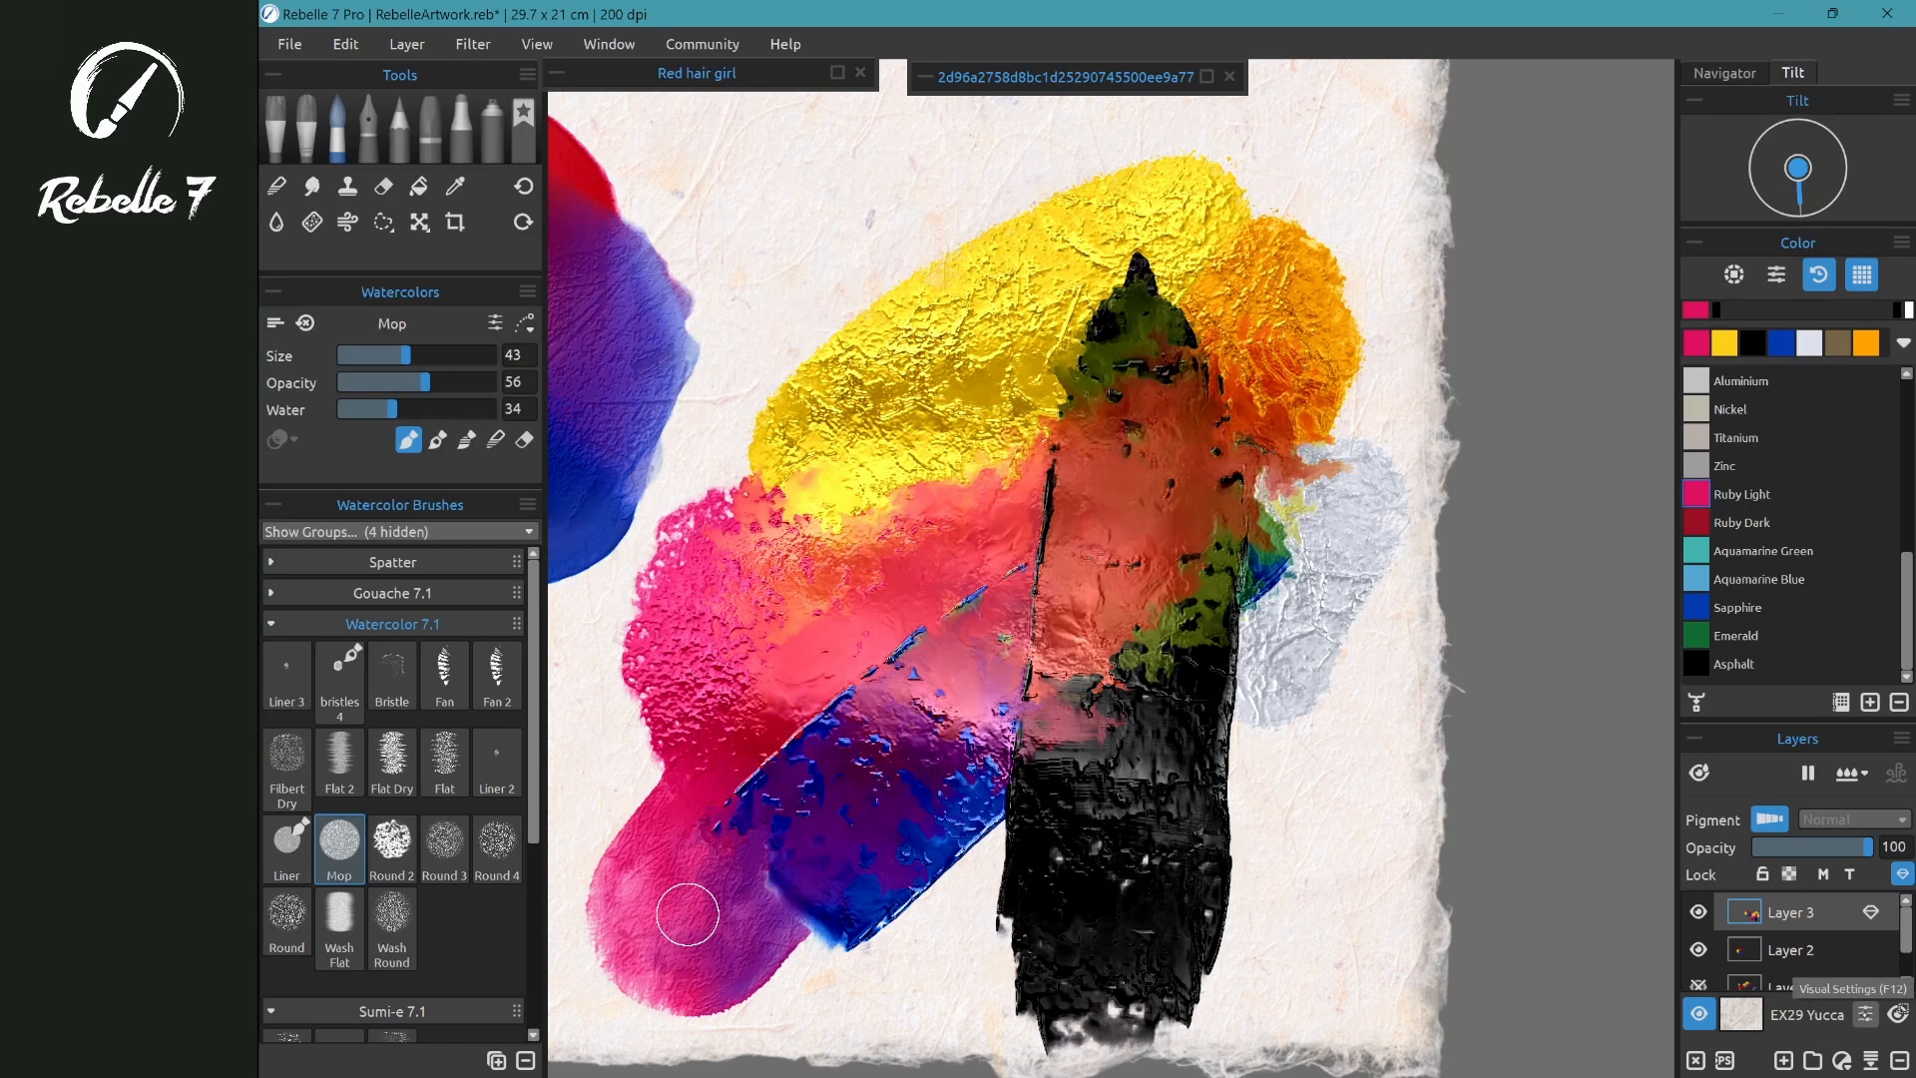
- Open the Visual Settings and switch NanoPixel off and back on to compare the paint's detail up close
{"action": "left_click", "coordinate": [1866, 1014]}
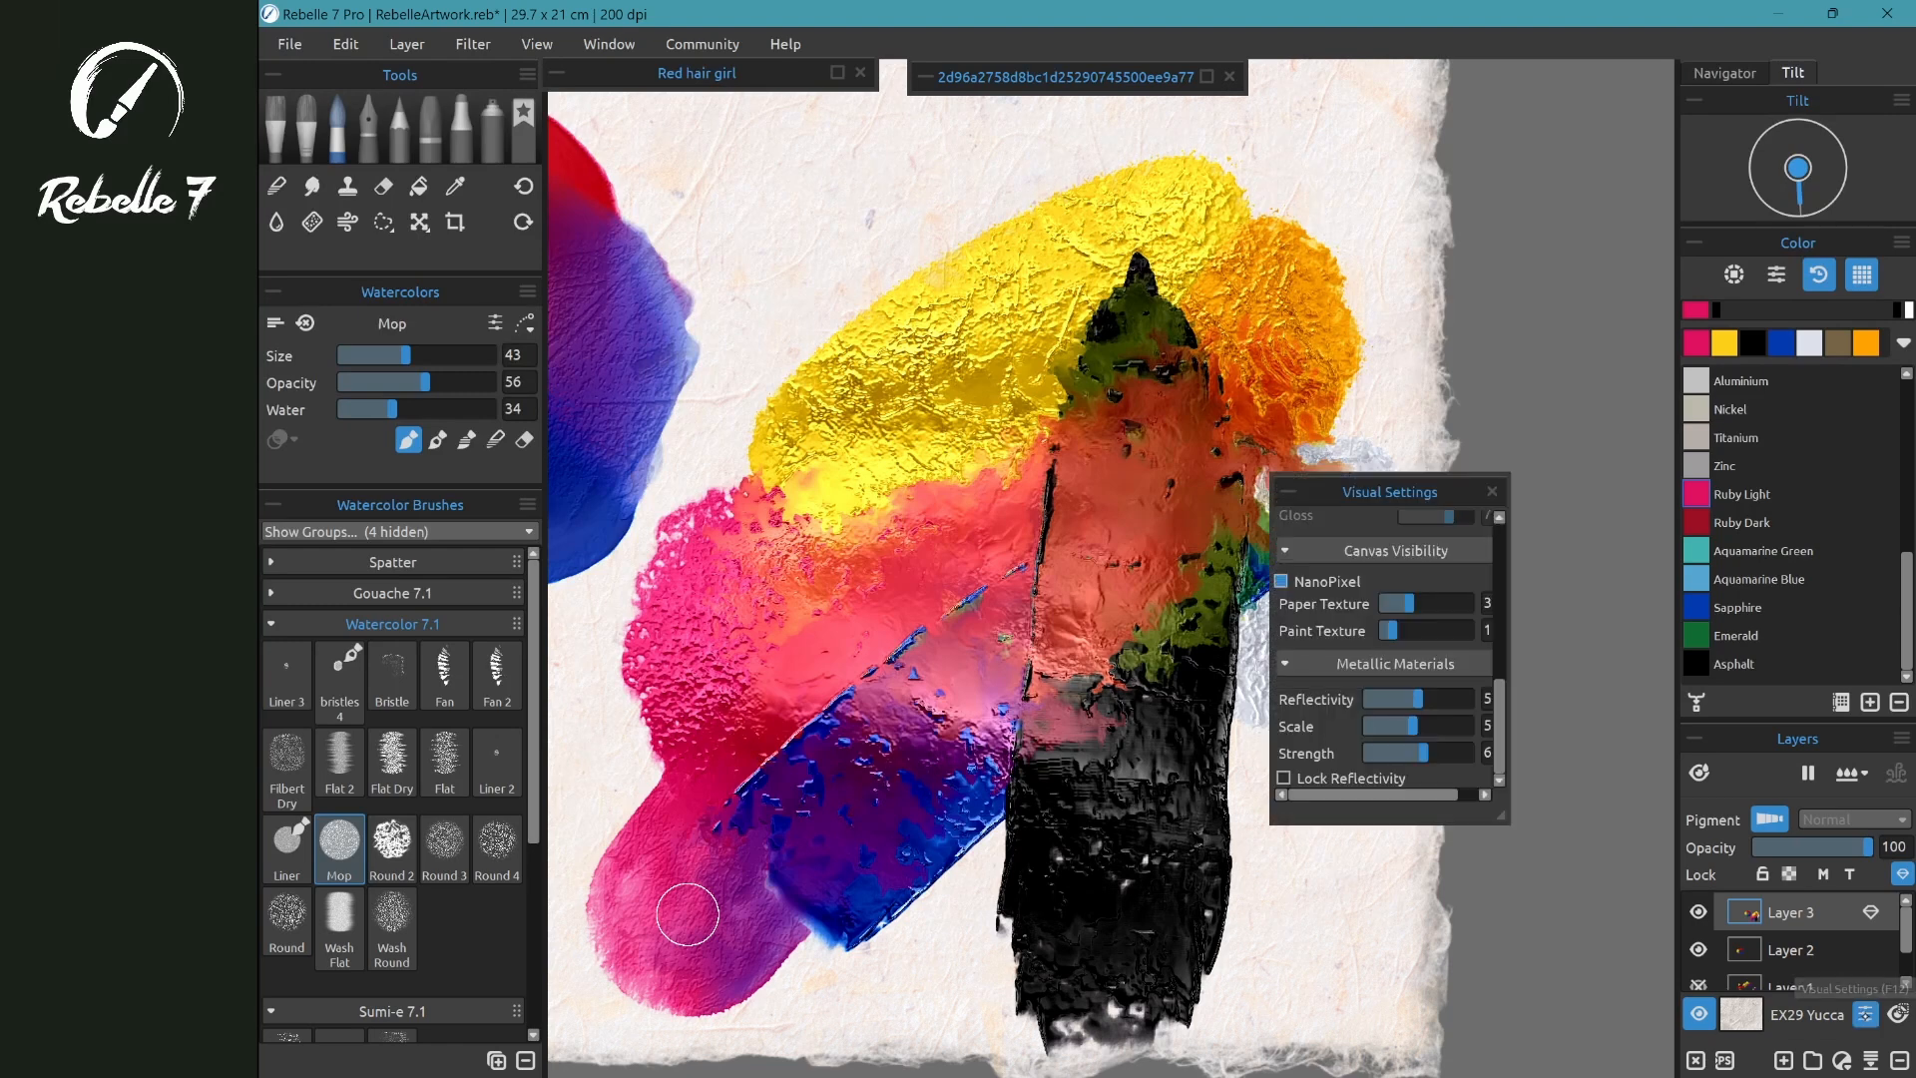
{"action": "left_click_drag", "start_coordinate": [1392, 486], "coordinate": [1422, 419]}
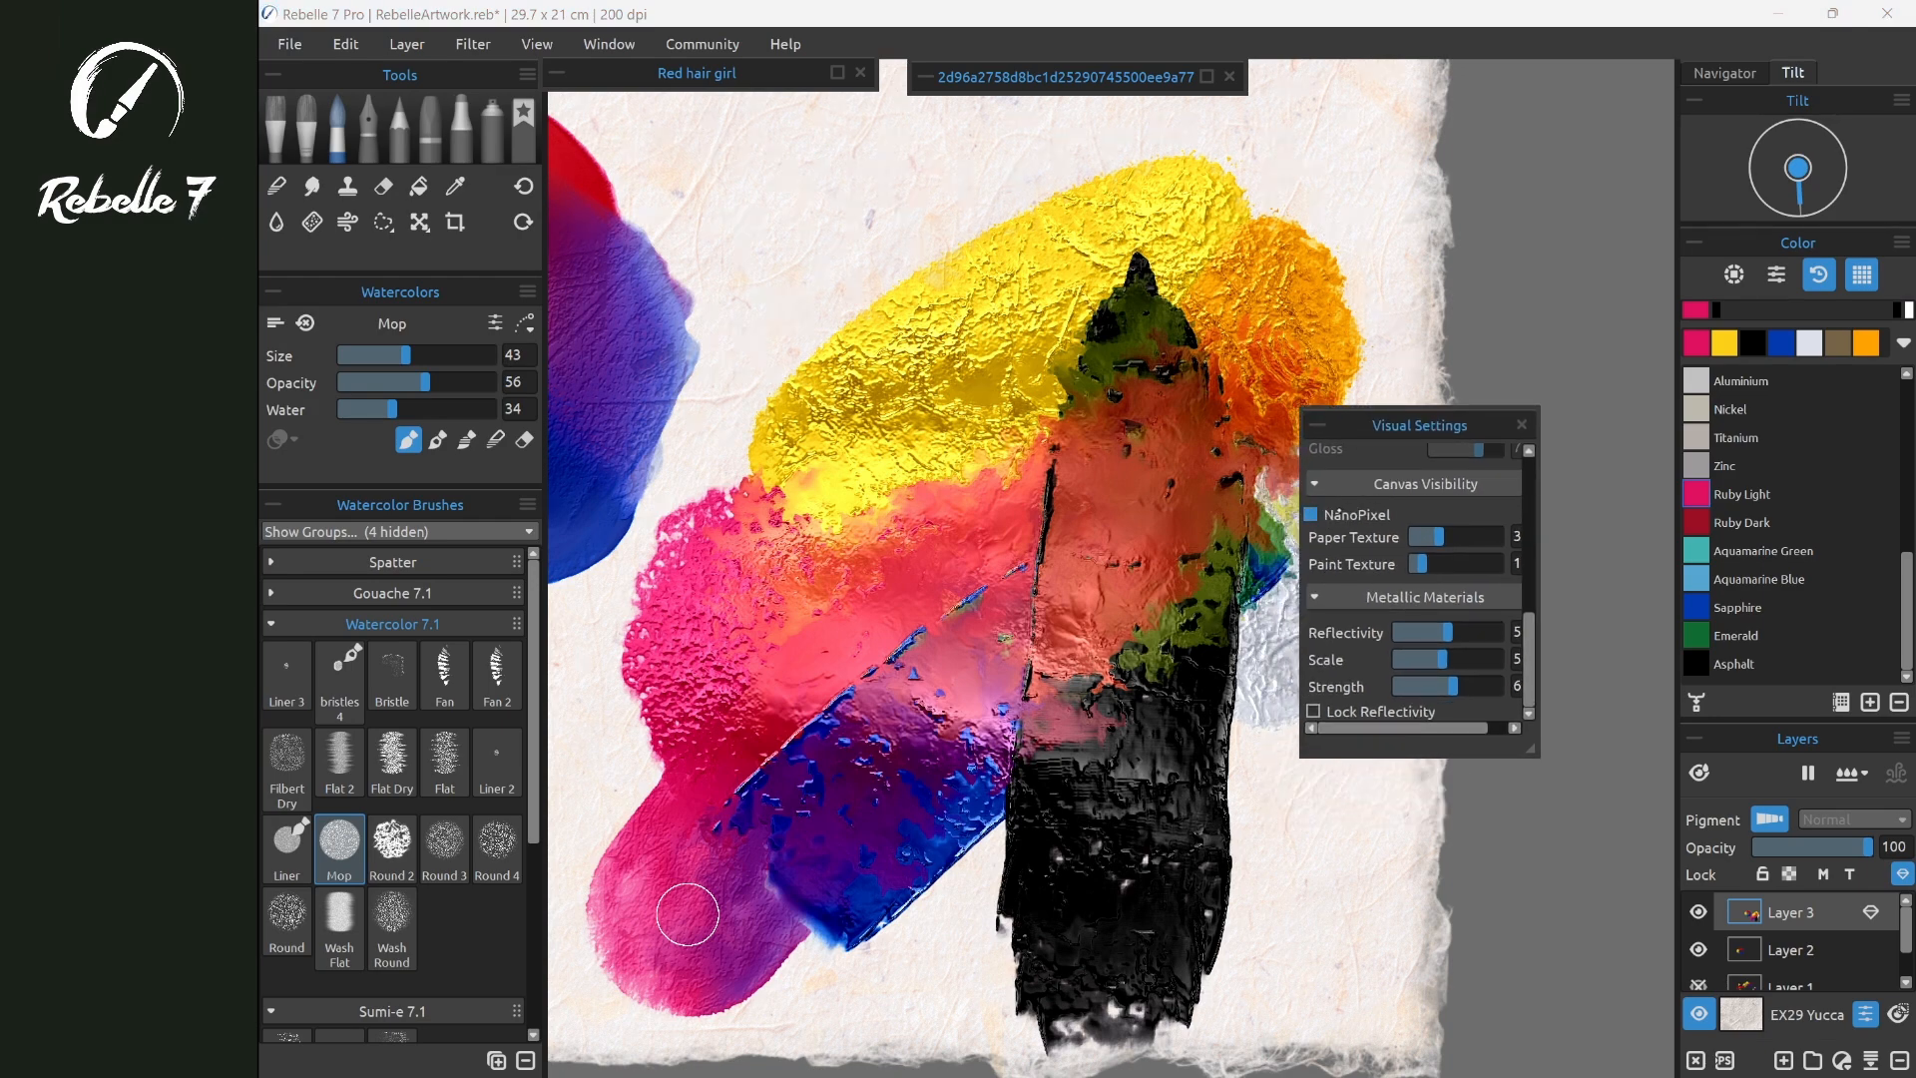
{"action": "left_click", "coordinate": [1311, 514]}
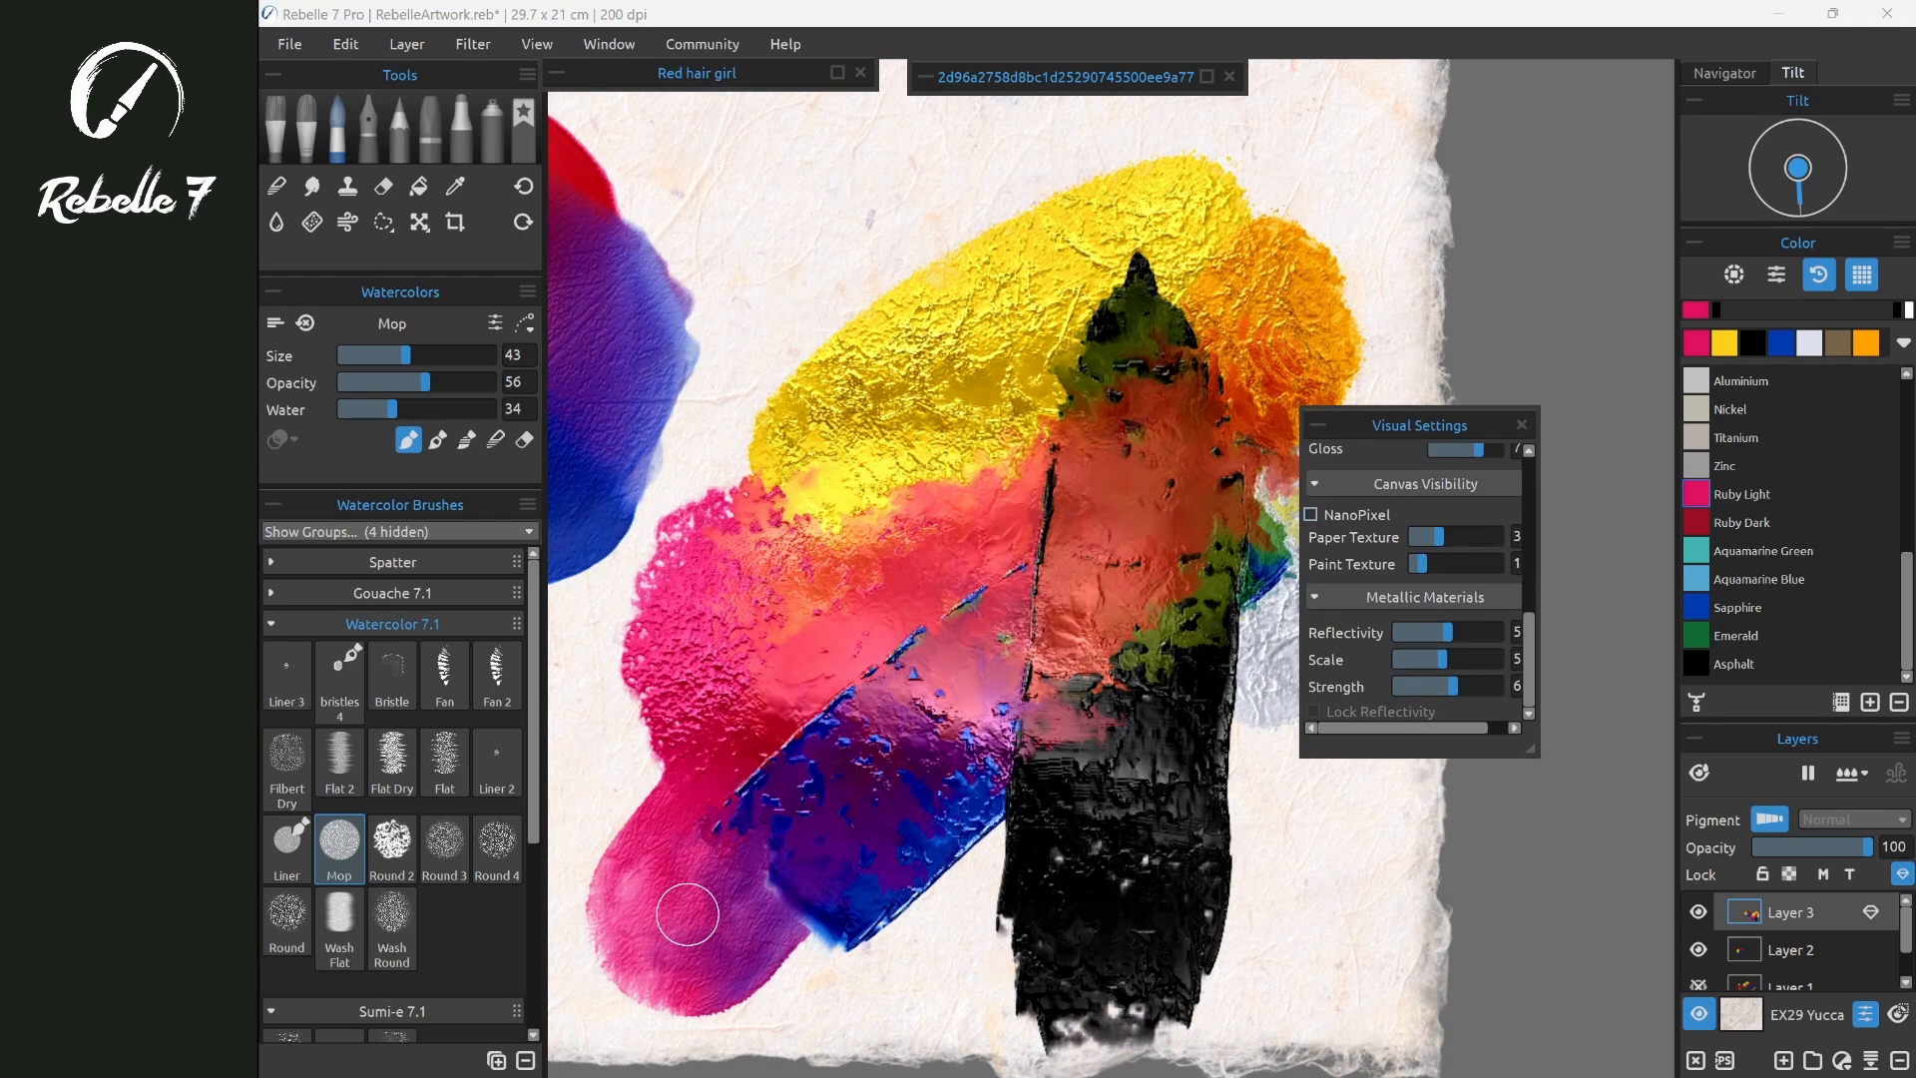
{"action": "scroll", "coordinate": [1148, 614], "scroll_direction": "up", "scroll_amount": 5}
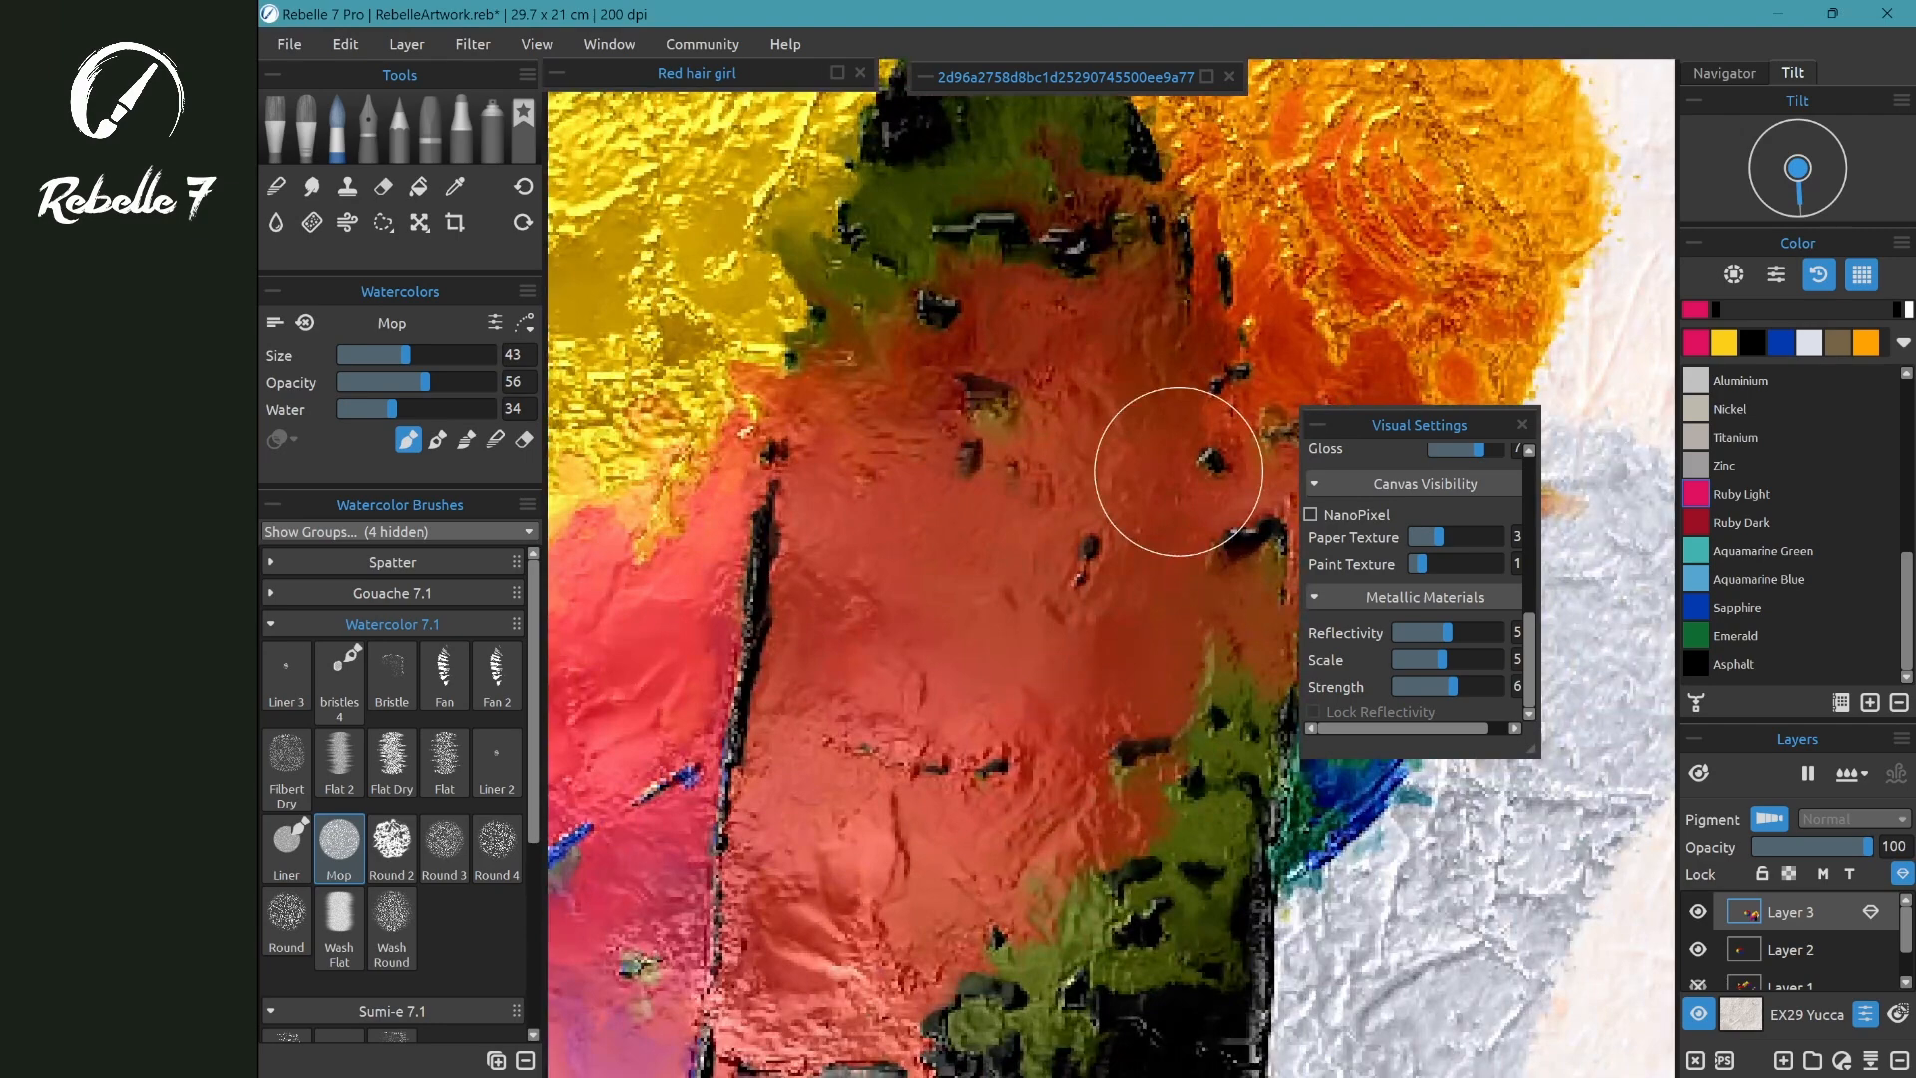
{"action": "scroll", "coordinate": [1162, 455], "scroll_direction": "up", "scroll_amount": 3}
{"action": "scroll", "coordinate": [1148, 438], "scroll_direction": "down", "scroll_amount": 2}
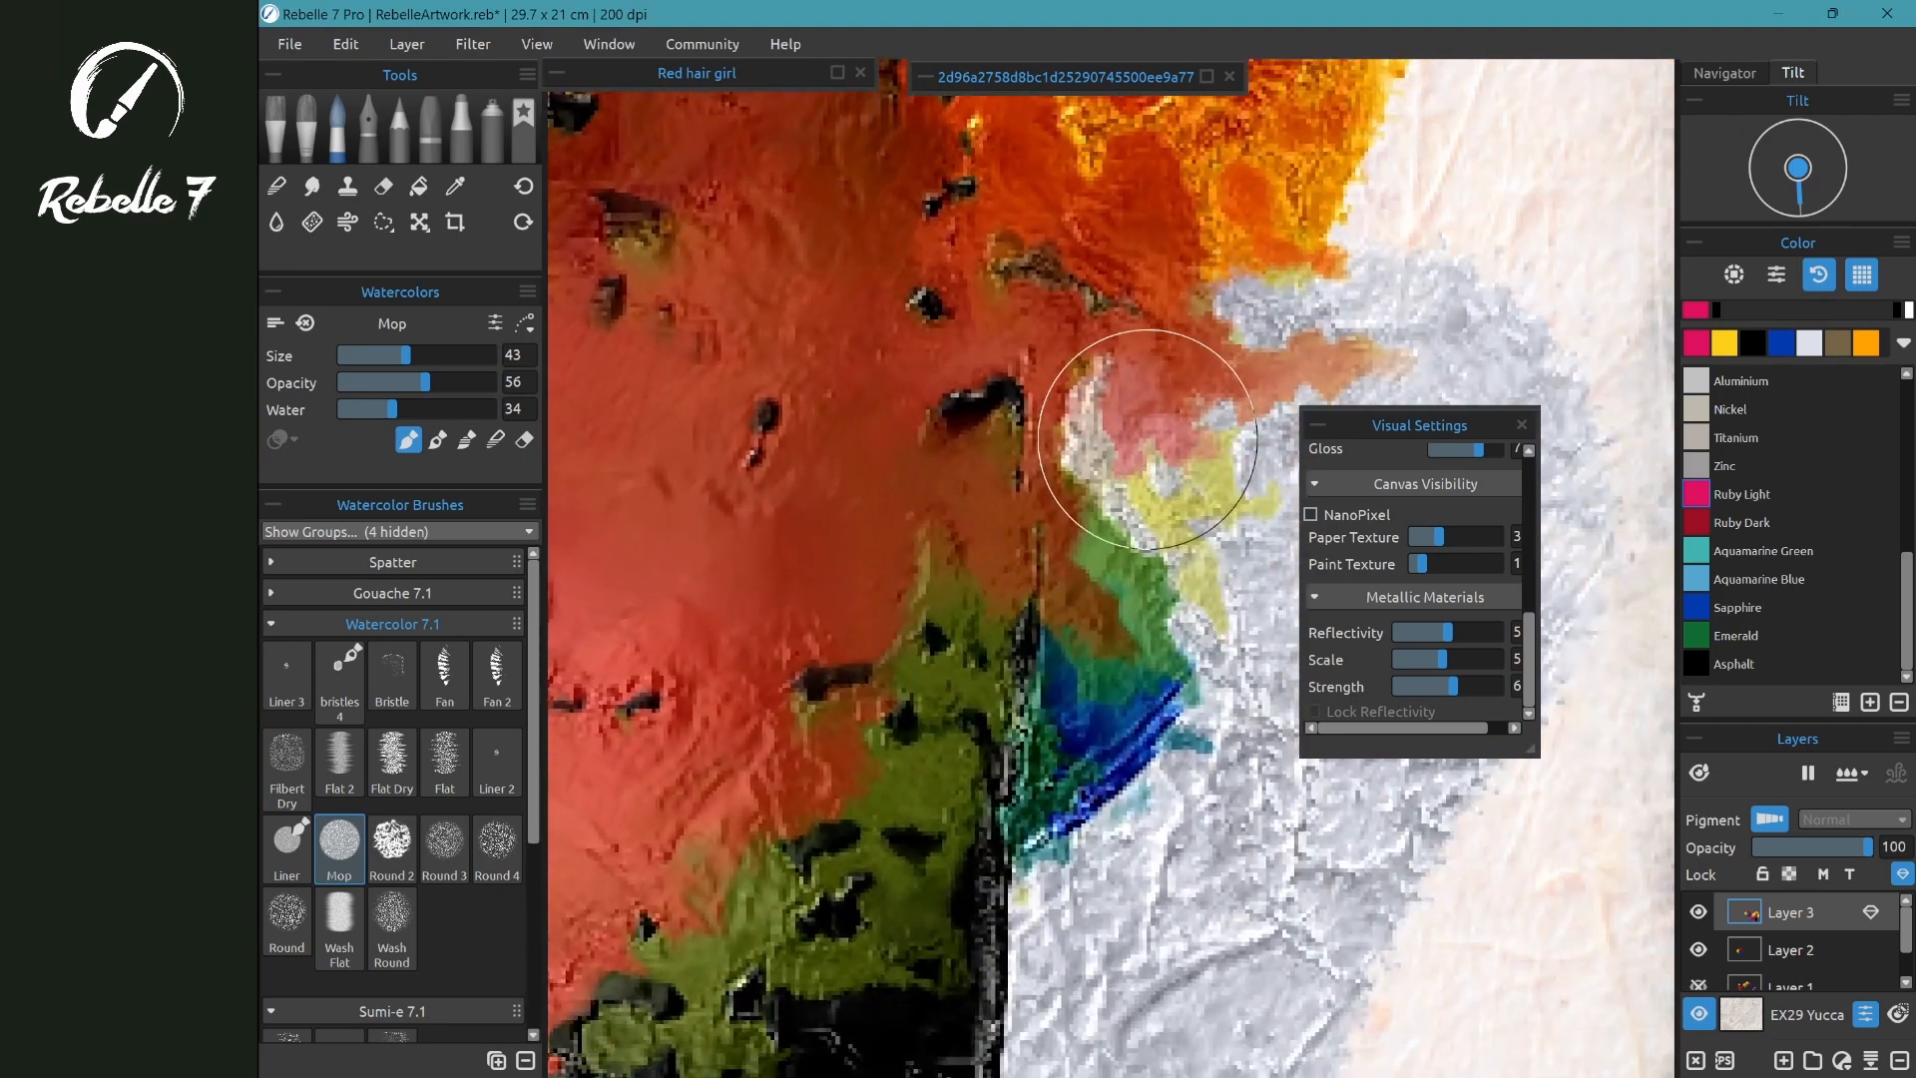
{"action": "scroll", "coordinate": [1148, 439], "scroll_direction": "down", "scroll_amount": 2}
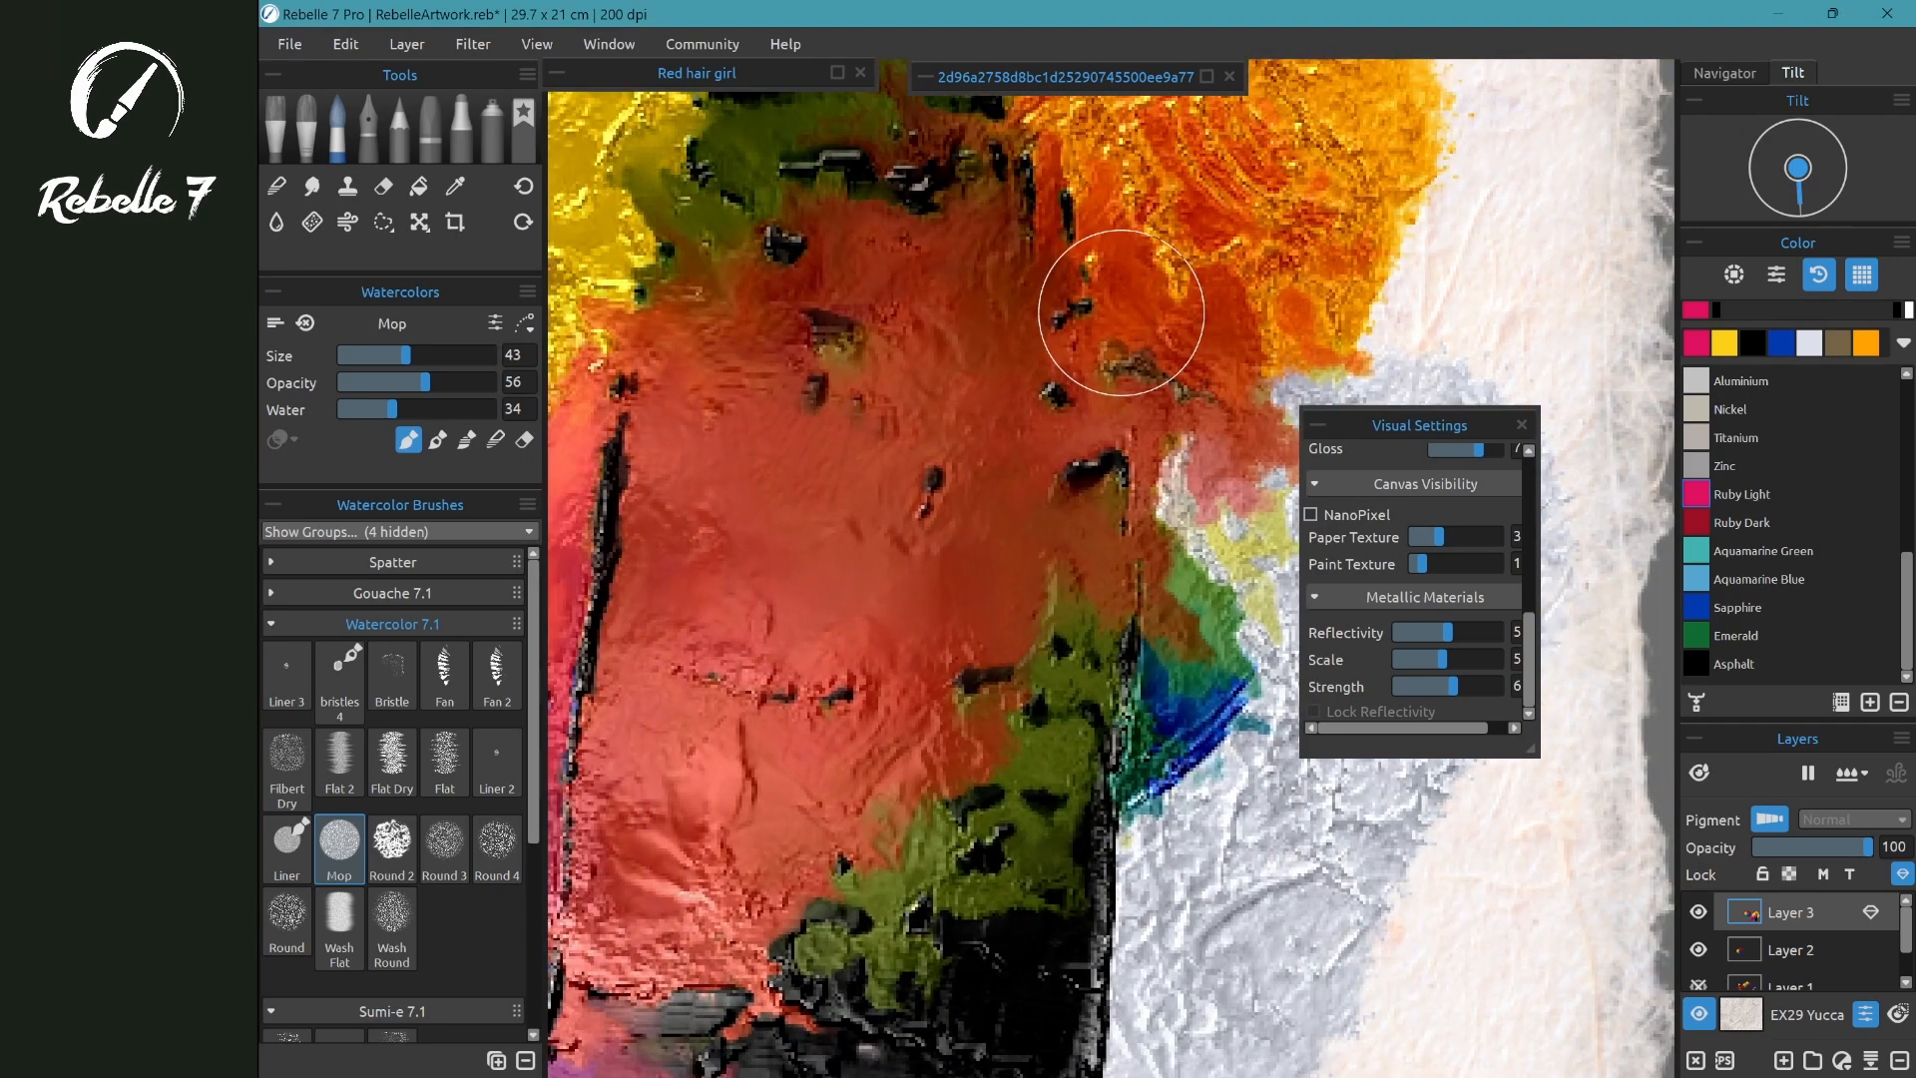
{"action": "left_click", "coordinate": [1311, 514]}
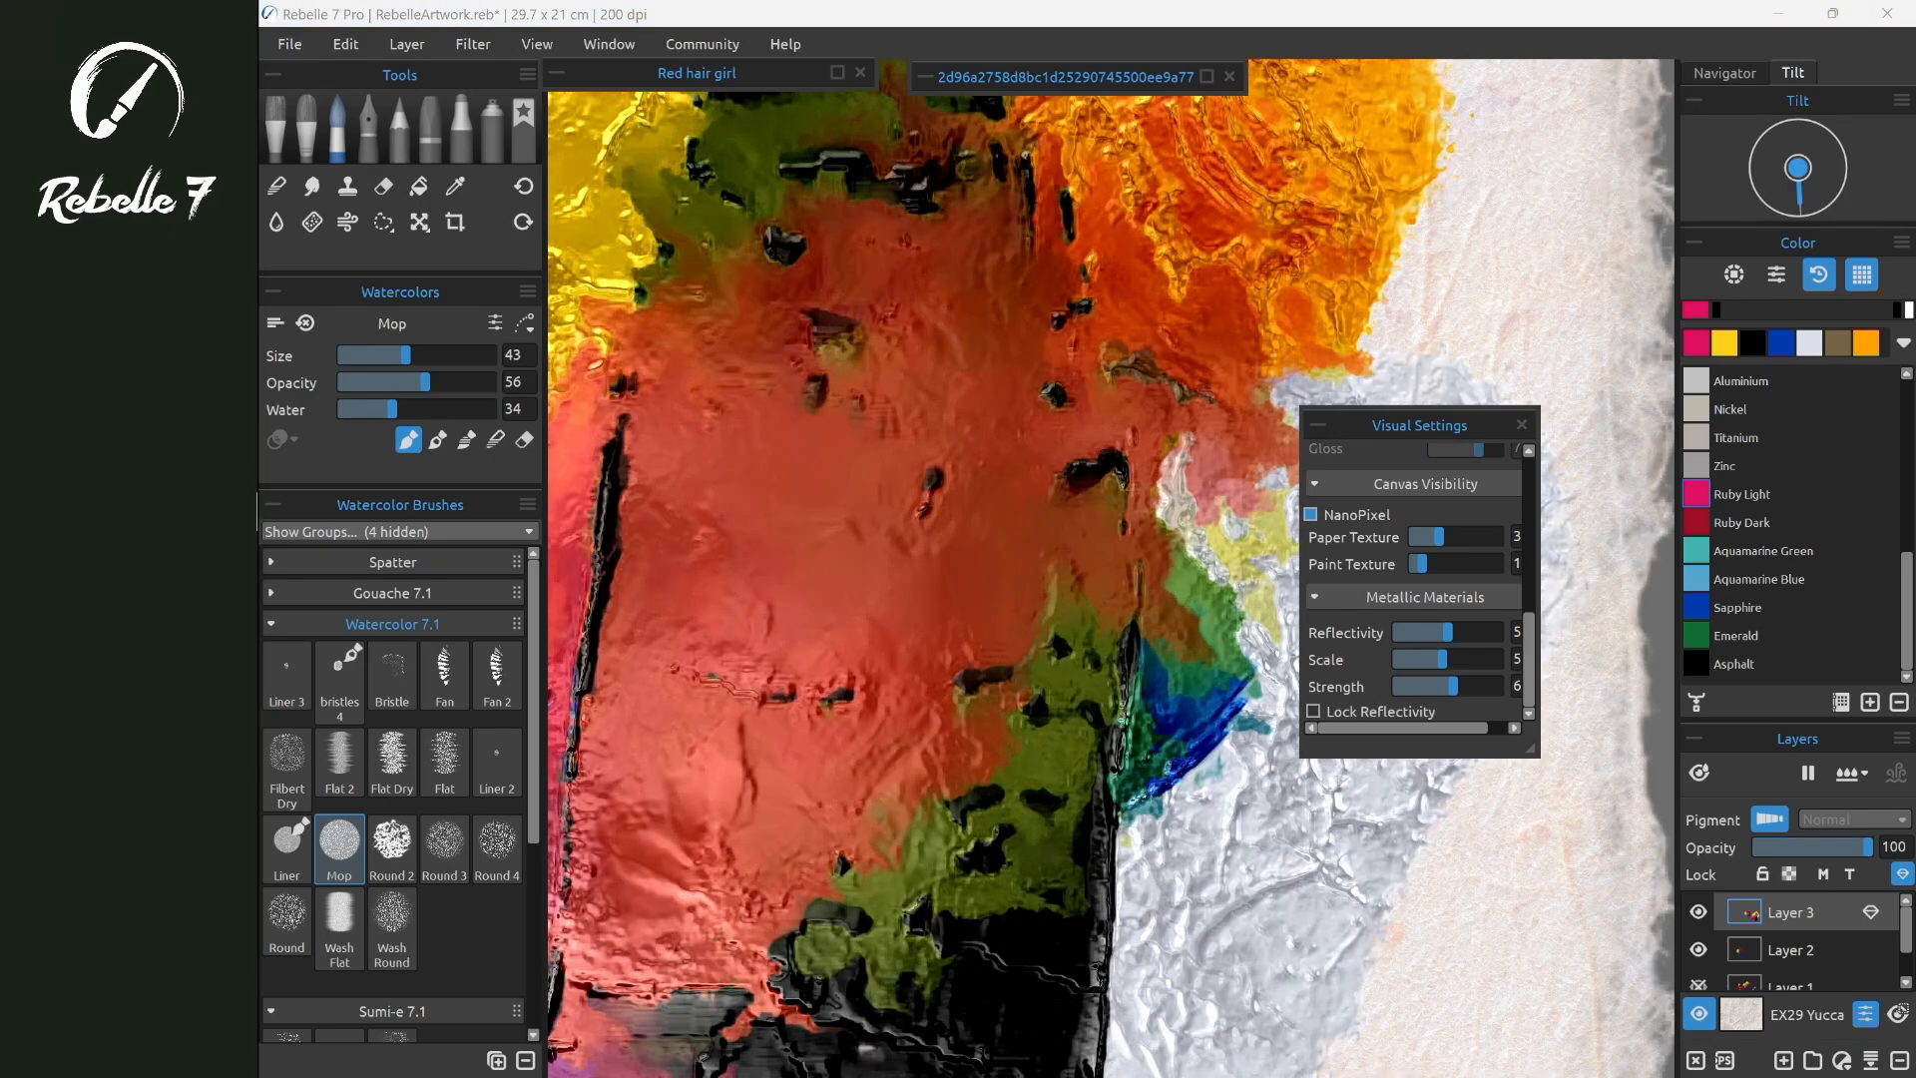
- Set Impasto Depth to 0 in the Visual Settings and check the metallic paint's relief up close
{"action": "mouse_move", "coordinate": [948, 599]}
{"action": "left_mouse_down"}
{"action": "mouse_move", "coordinate": [1108, 581]}
{"action": "mouse_move", "coordinate": [963, 684]}
{"action": "mouse_move", "coordinate": [798, 509]}
{"action": "mouse_move", "coordinate": [1204, 663]}
{"action": "mouse_move", "coordinate": [1217, 773]}
{"action": "mouse_move", "coordinate": [860, 508]}
{"action": "mouse_move", "coordinate": [970, 386]}
{"action": "mouse_move", "coordinate": [898, 588]}
{"action": "mouse_move", "coordinate": [743, 469]}
{"action": "left_mouse_up"}
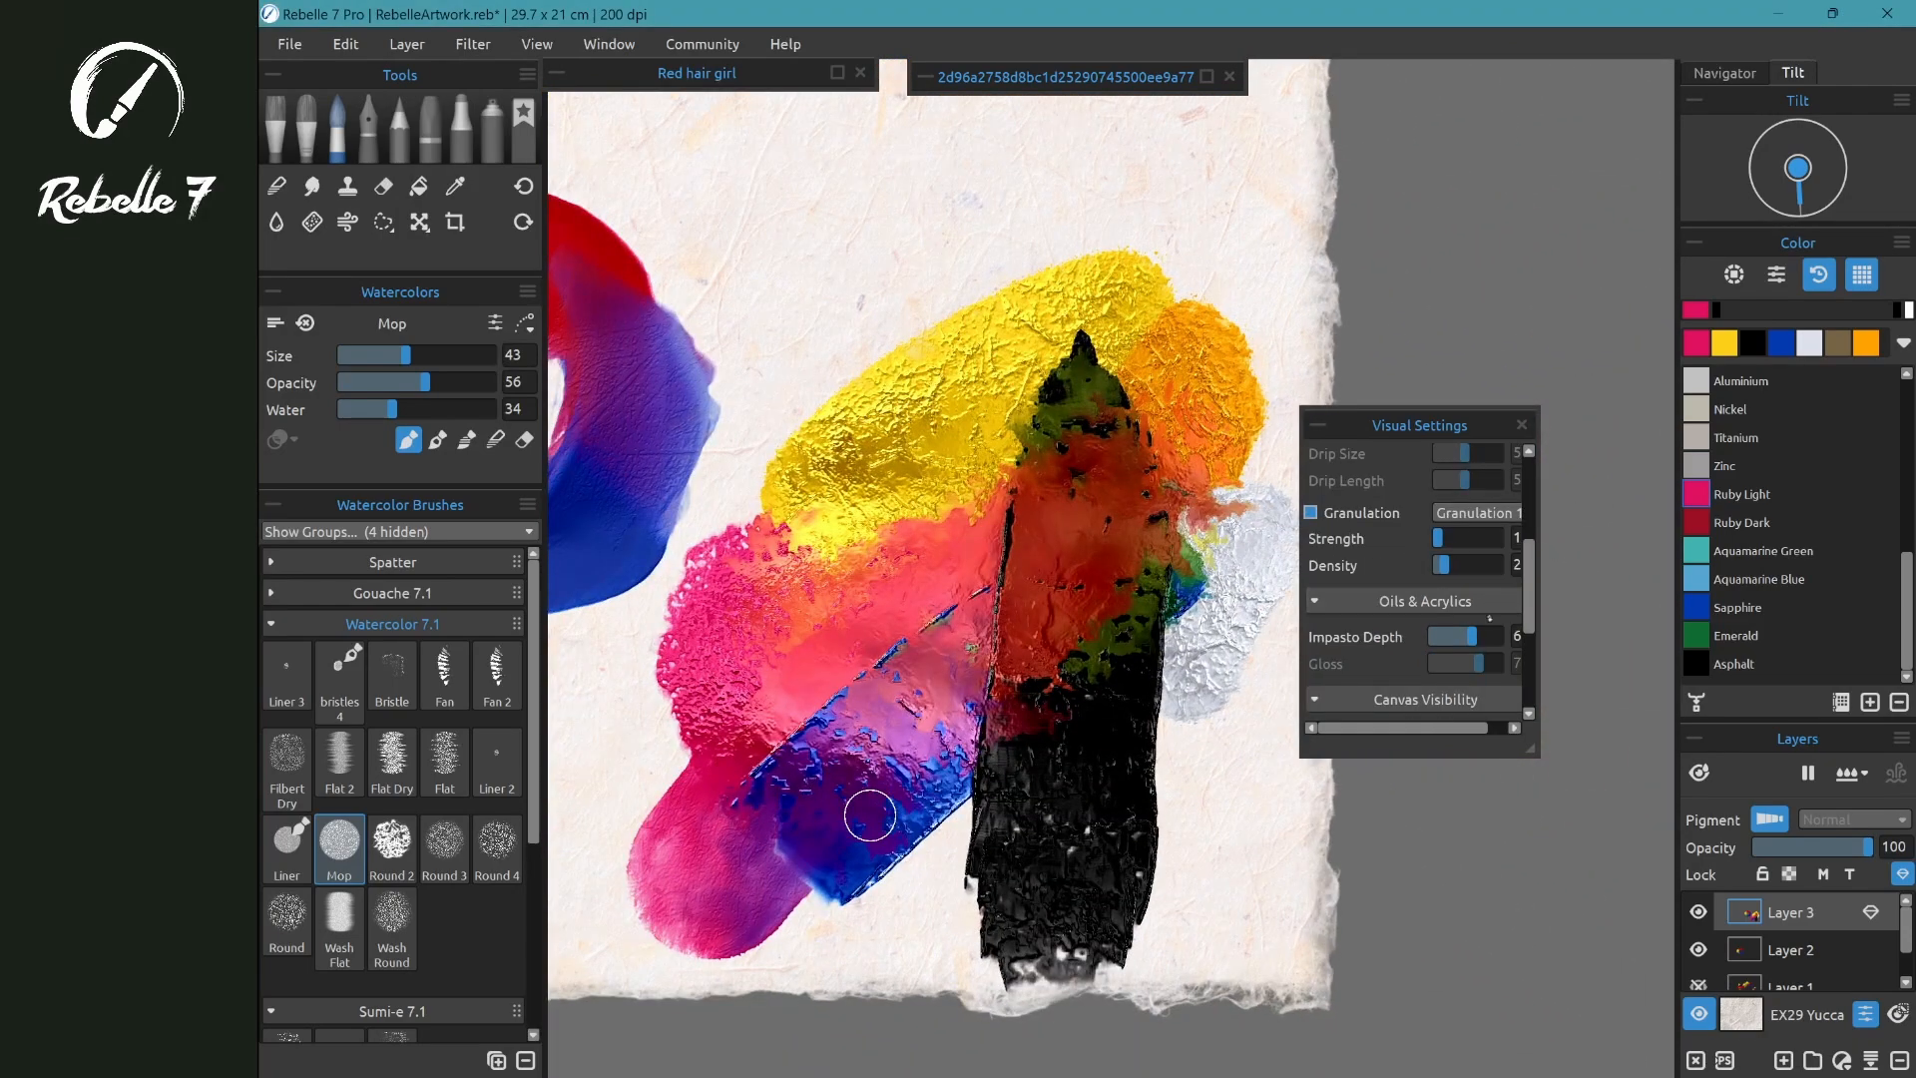
{"action": "mouse_move", "coordinate": [1475, 635]}
{"action": "left_mouse_down"}
{"action": "mouse_move", "coordinate": [1430, 641]}
{"action": "mouse_move", "coordinate": [1489, 642]}
{"action": "mouse_move", "coordinate": [1433, 635]}
{"action": "left_mouse_up"}
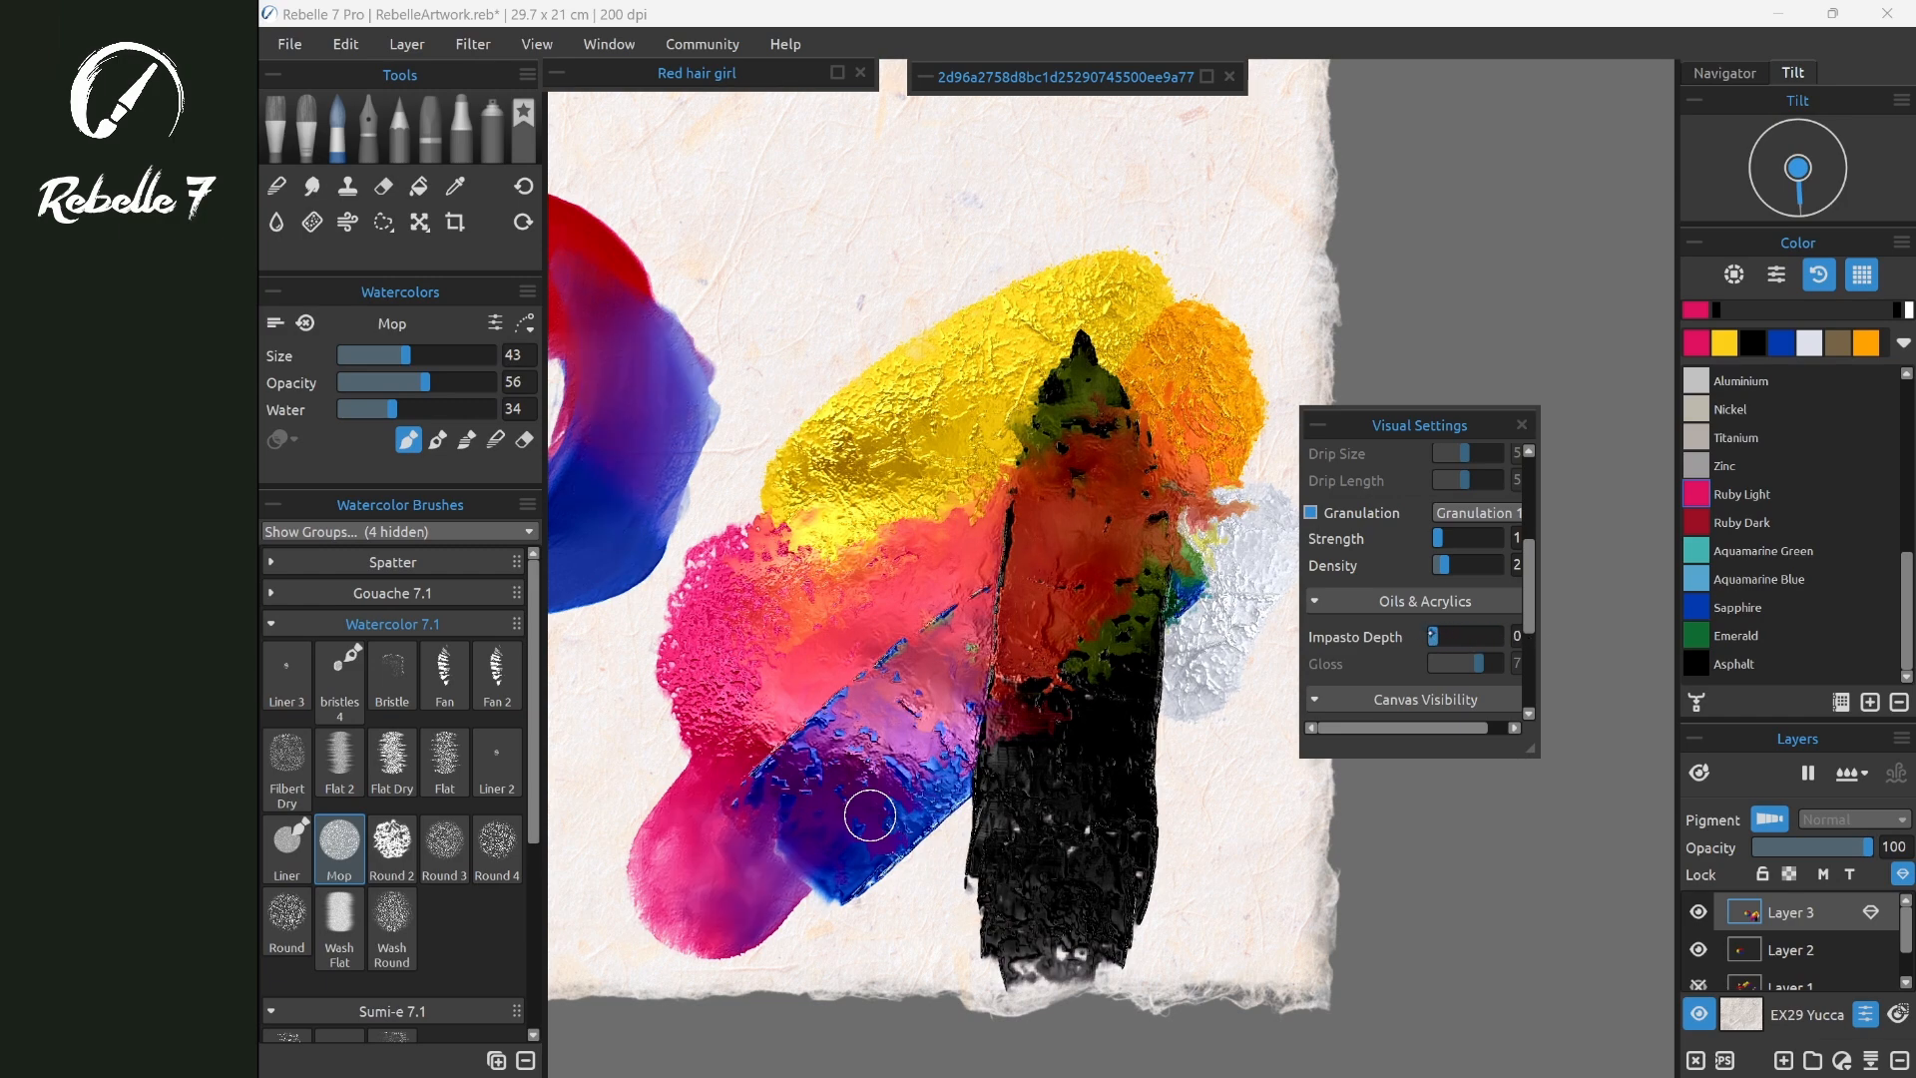
{"action": "scroll", "coordinate": [1297, 804], "scroll_direction": "up", "scroll_amount": 5}
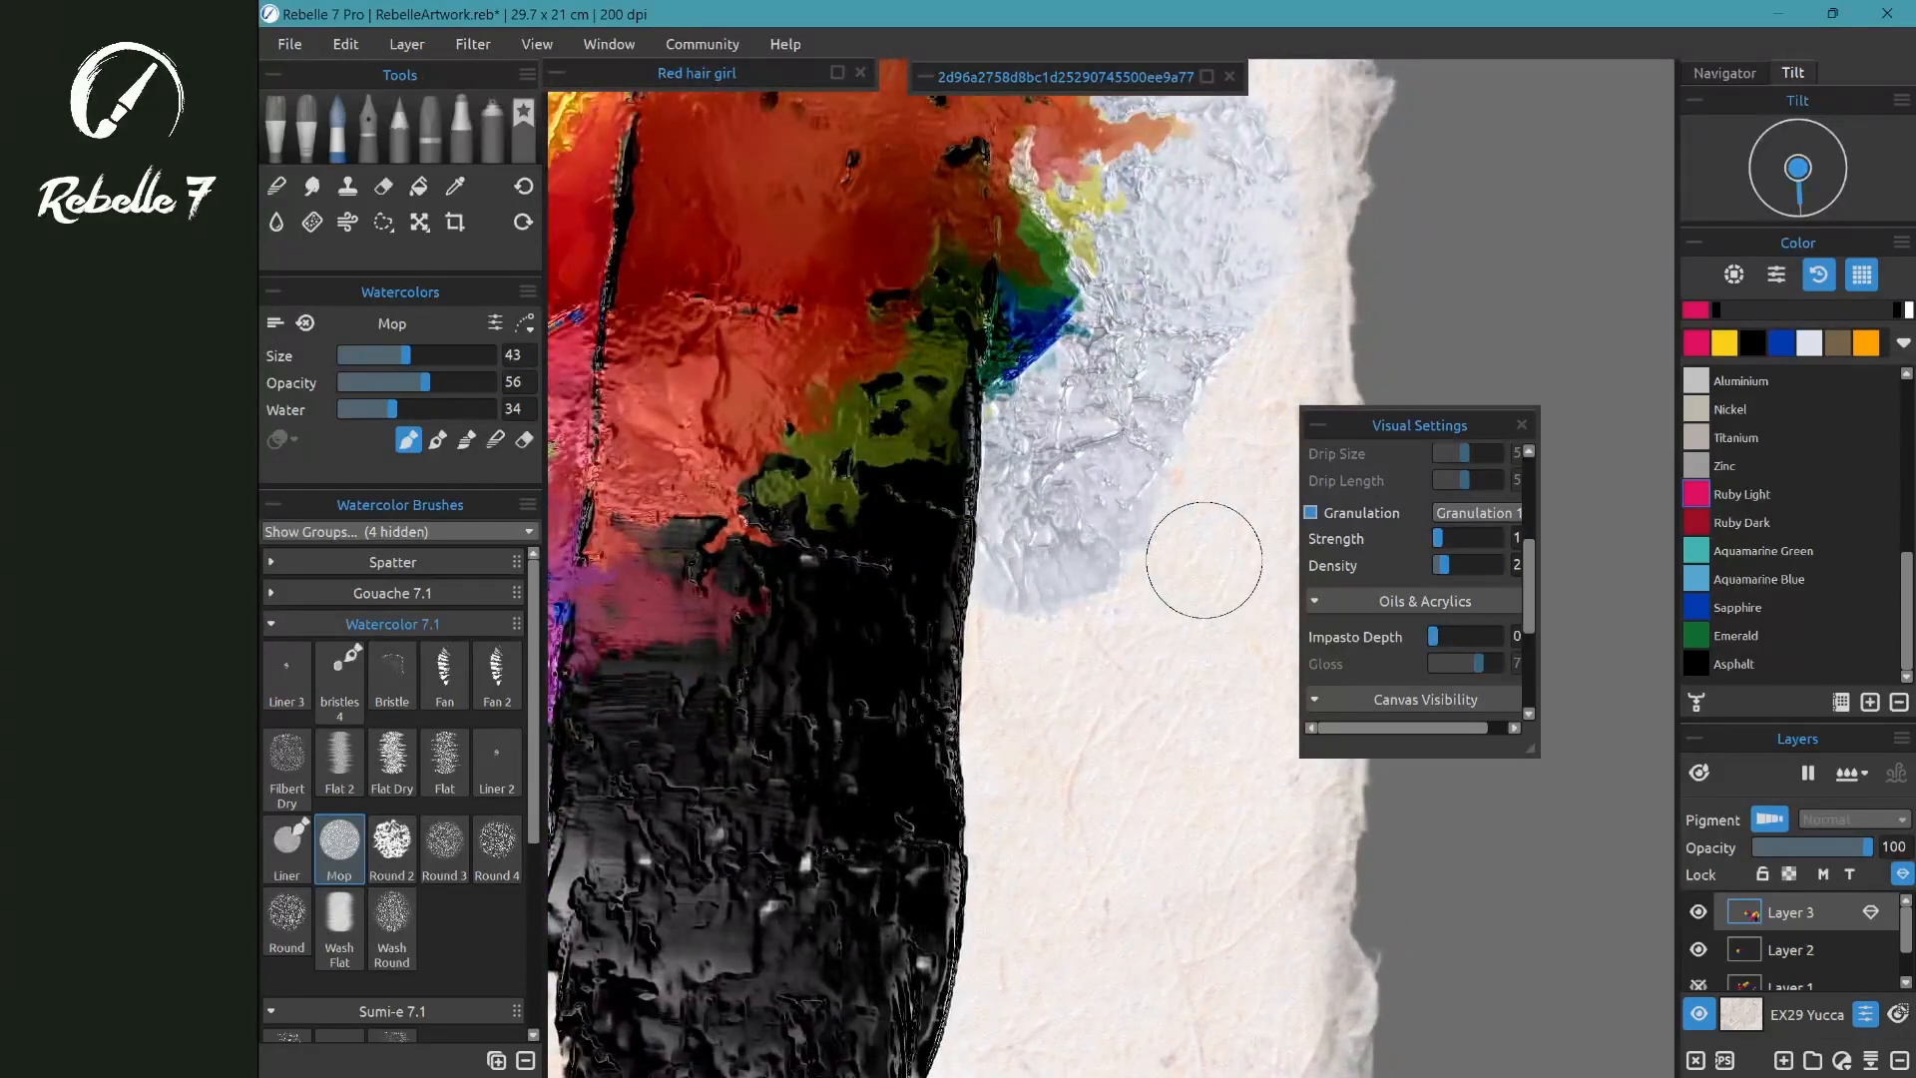
- Raise the Impasto Depth to bring back the paint's relief, and close the Visual Settings
{"action": "mouse_move", "coordinate": [1433, 636]}
{"action": "left_mouse_down"}
{"action": "mouse_move", "coordinate": [1505, 633]}
{"action": "mouse_move", "coordinate": [1417, 633]}
{"action": "left_mouse_up"}
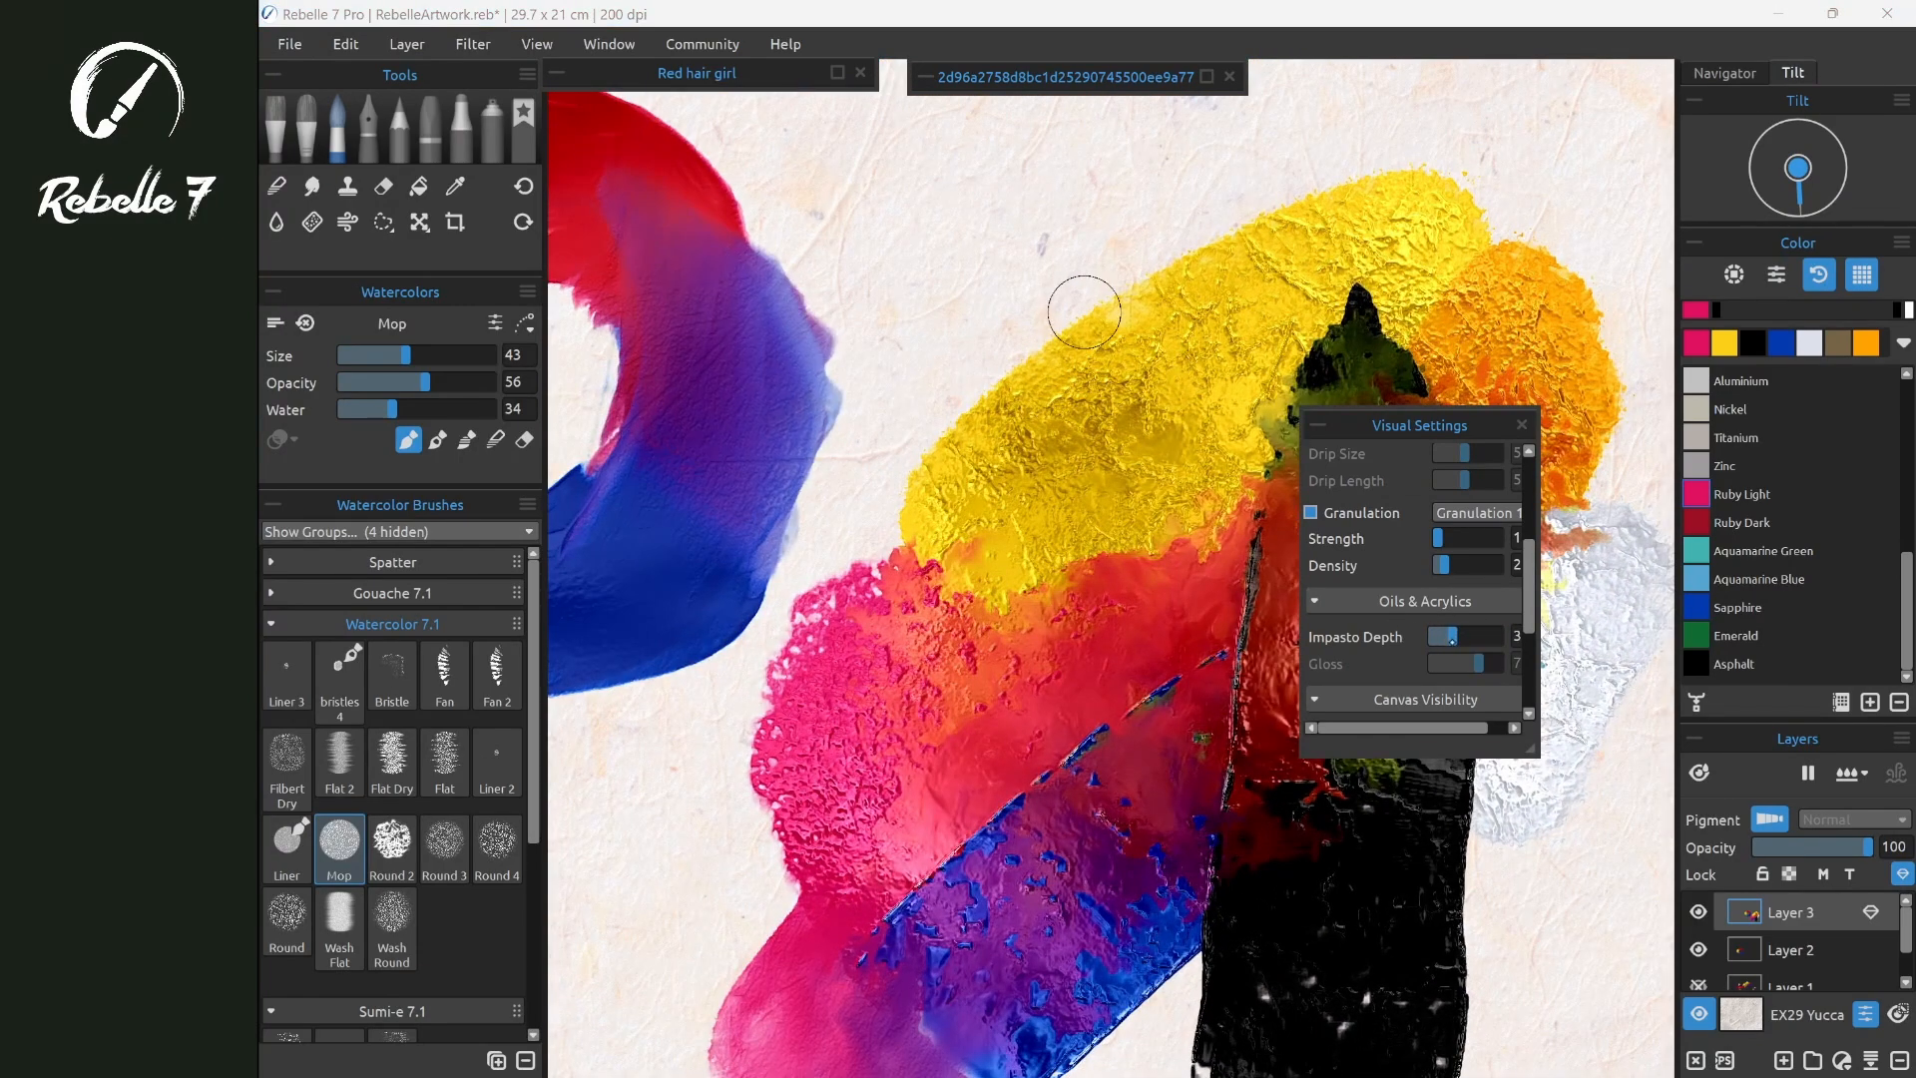
{"action": "scroll", "coordinate": [1452, 638], "scroll_direction": "up", "scroll_amount": 3}
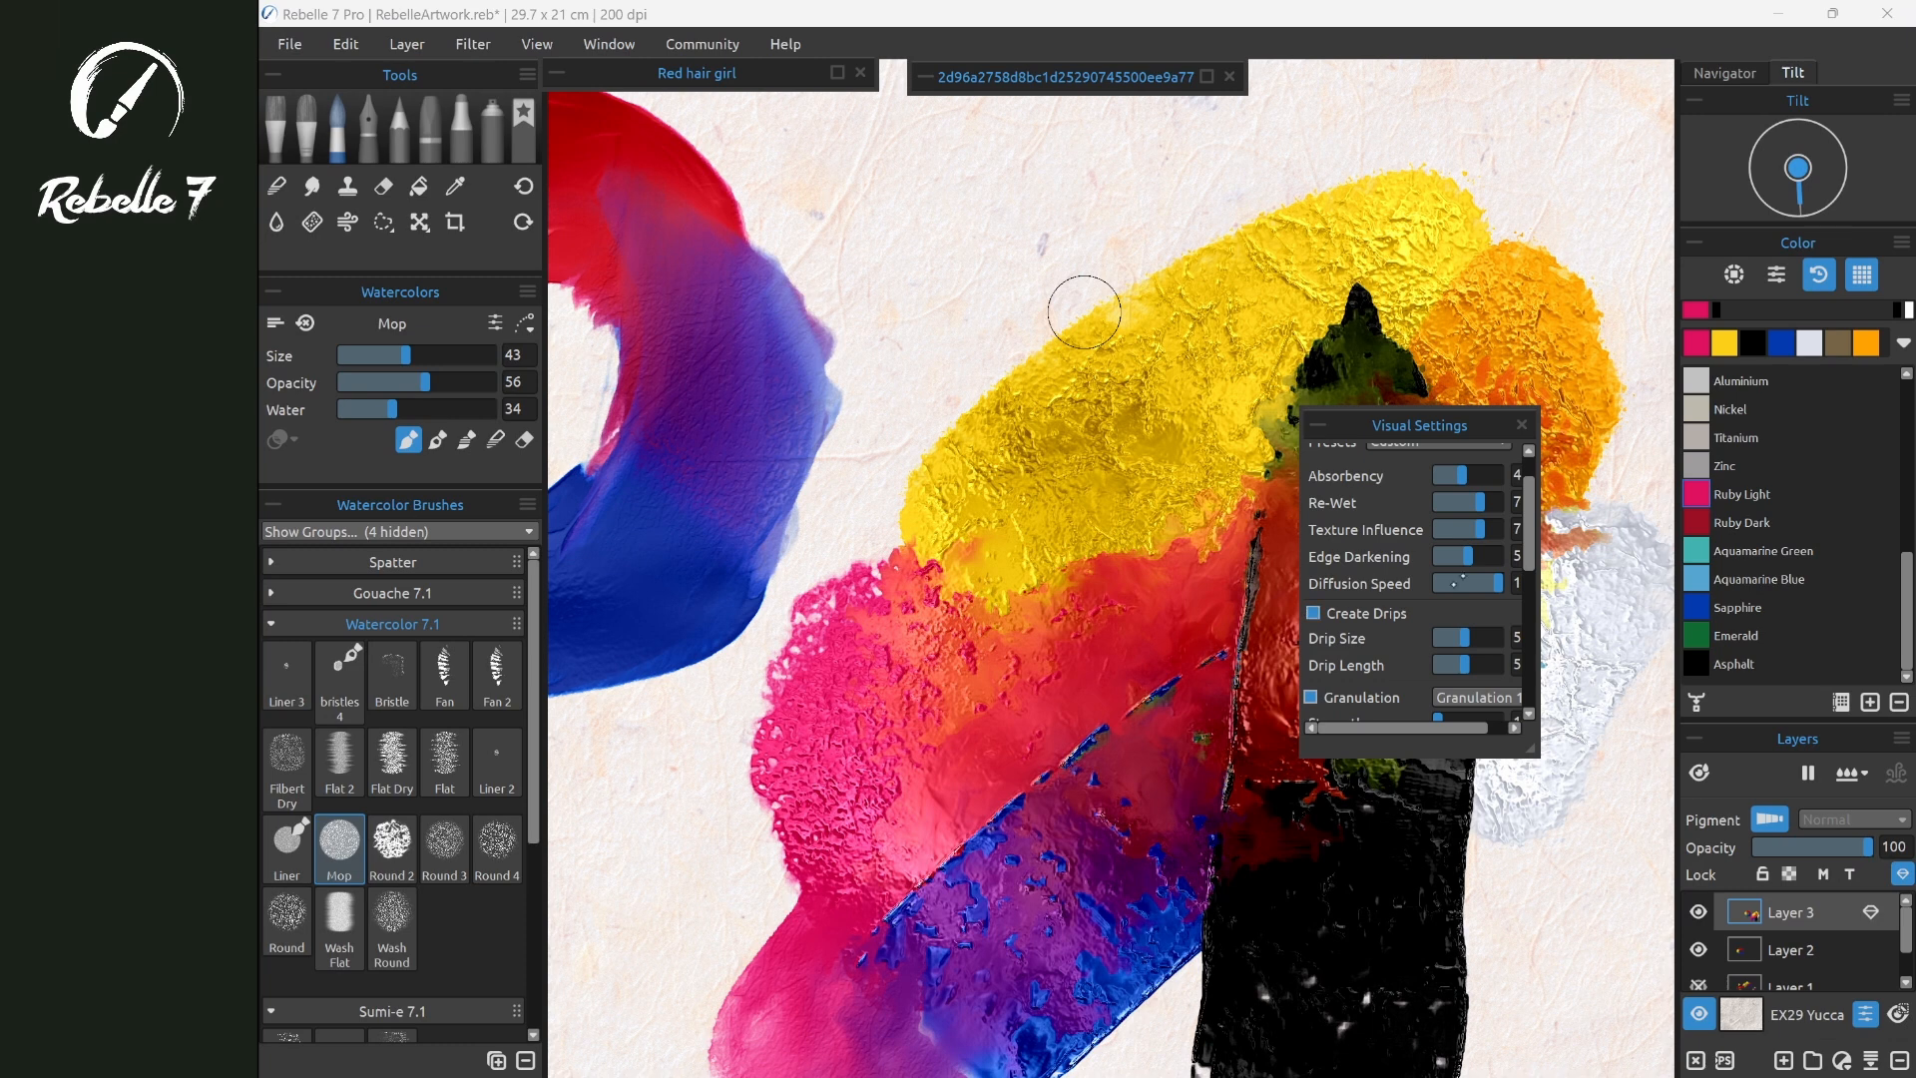
{"action": "left_click", "coordinate": [1523, 425]}
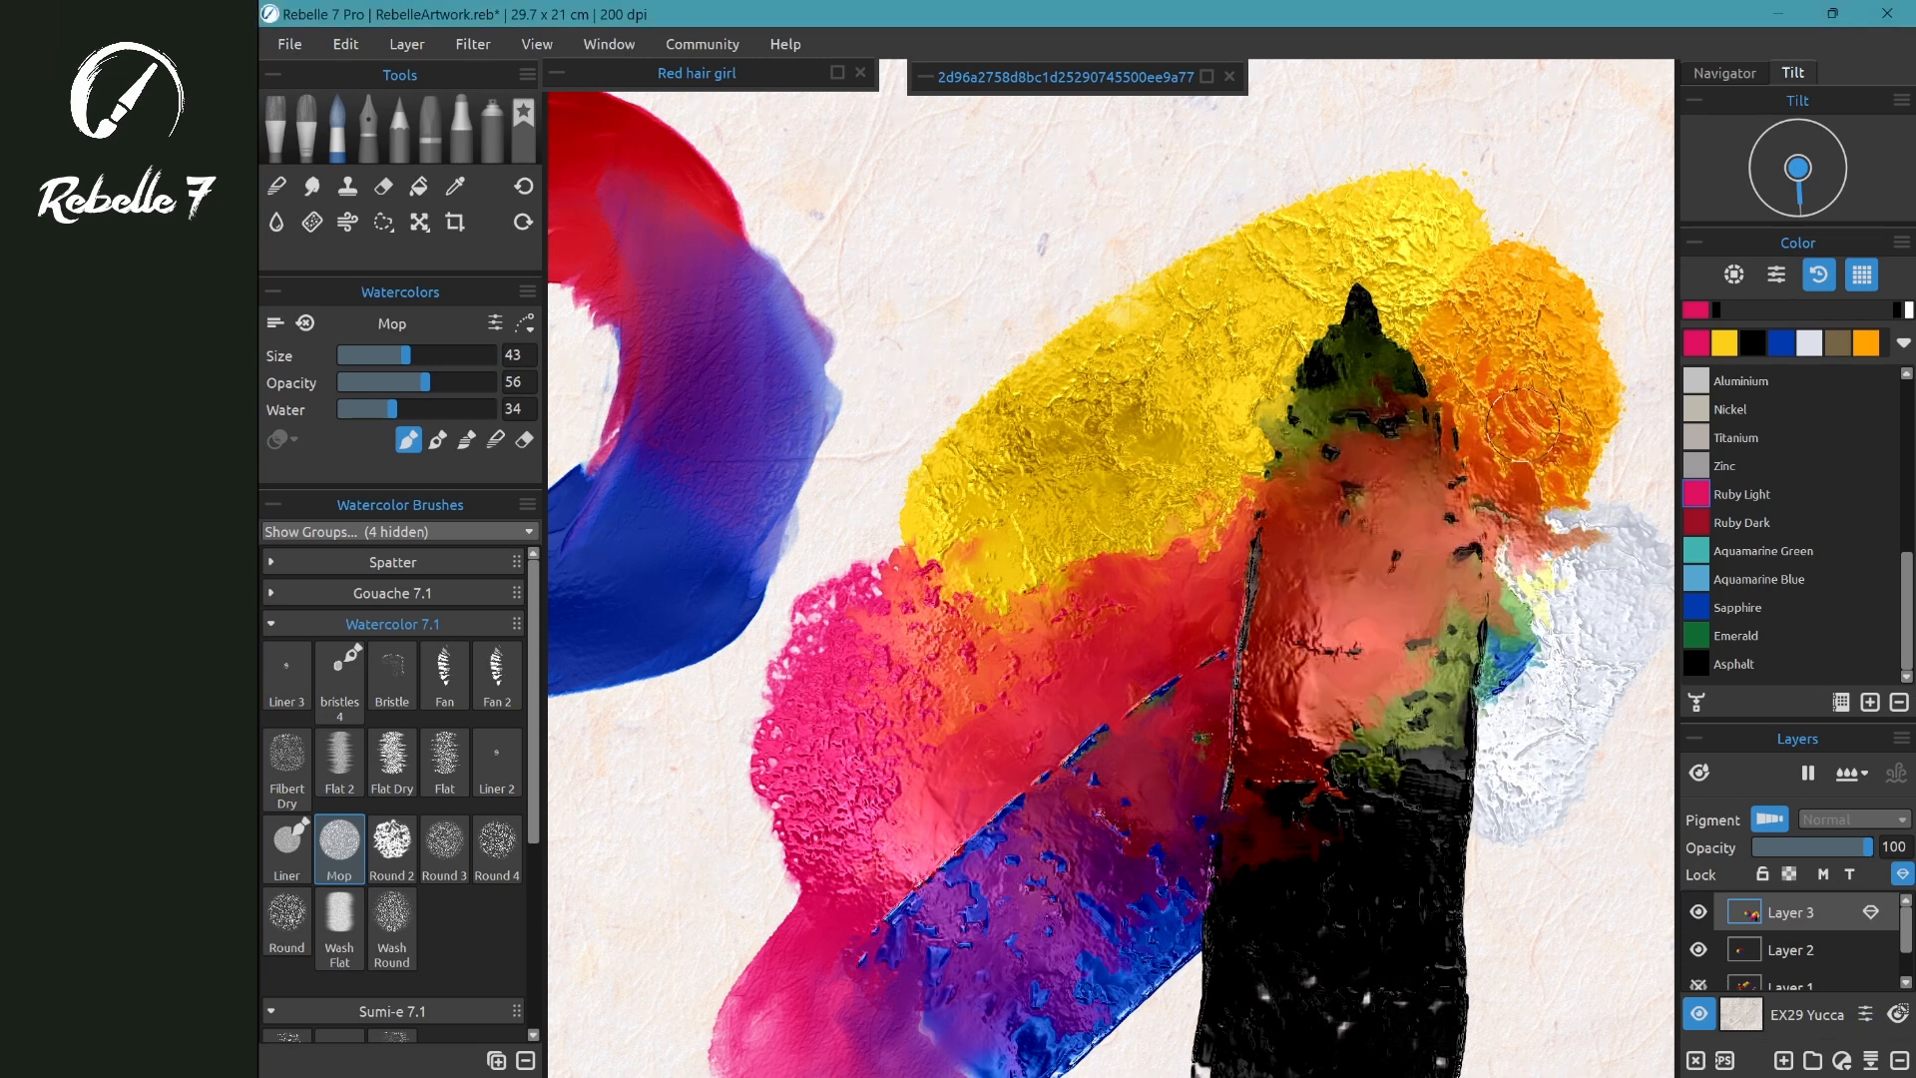
- Glaze Aquamarine Green over the yellow, red and black strokes with the Mop brush and push the wet paint around with the Blow tool
{"action": "mouse_move", "coordinate": [1522, 424]}
{"action": "left_mouse_down"}
{"action": "mouse_move", "coordinate": [1337, 696]}
{"action": "mouse_move", "coordinate": [1099, 501]}
{"action": "mouse_move", "coordinate": [1366, 677]}
{"action": "mouse_move", "coordinate": [1032, 507]}
{"action": "mouse_move", "coordinate": [1275, 627]}
{"action": "mouse_move", "coordinate": [1170, 588]}
{"action": "left_mouse_up"}
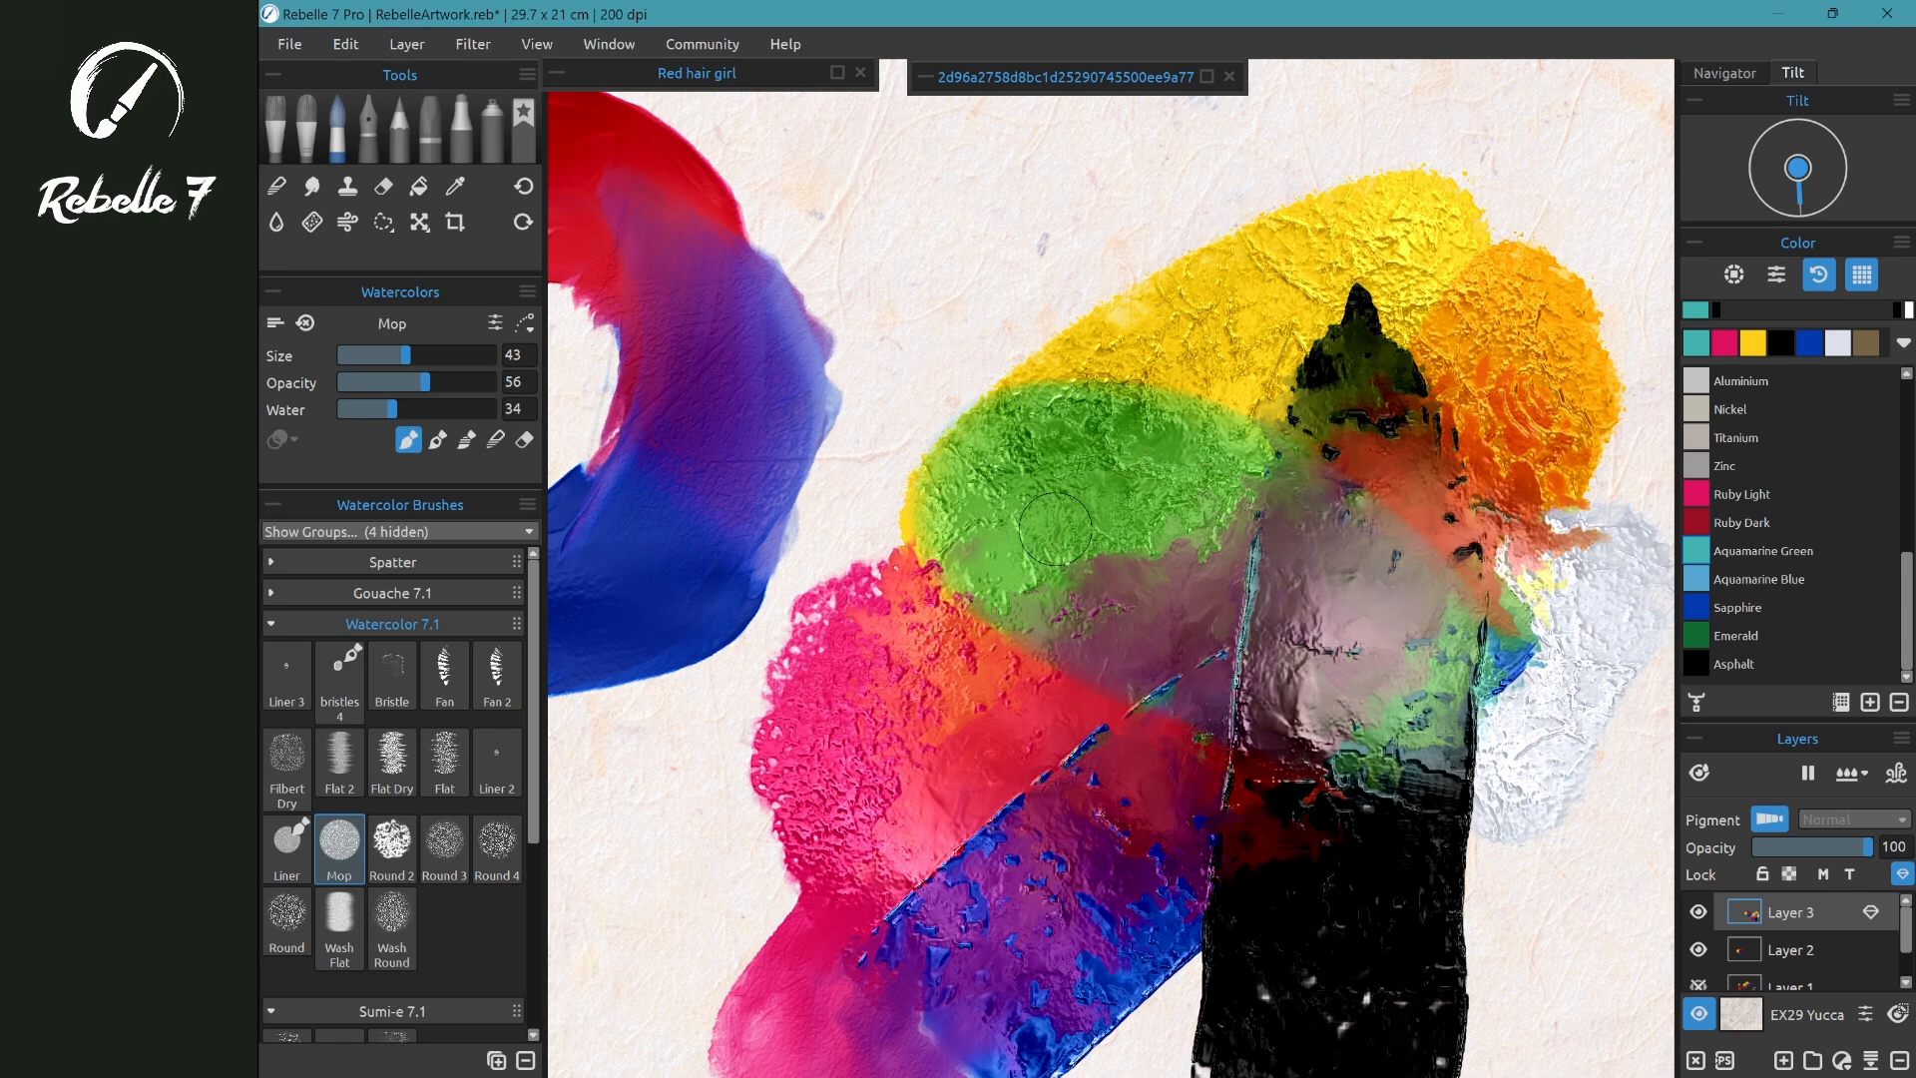
{"action": "key", "text": "o"}
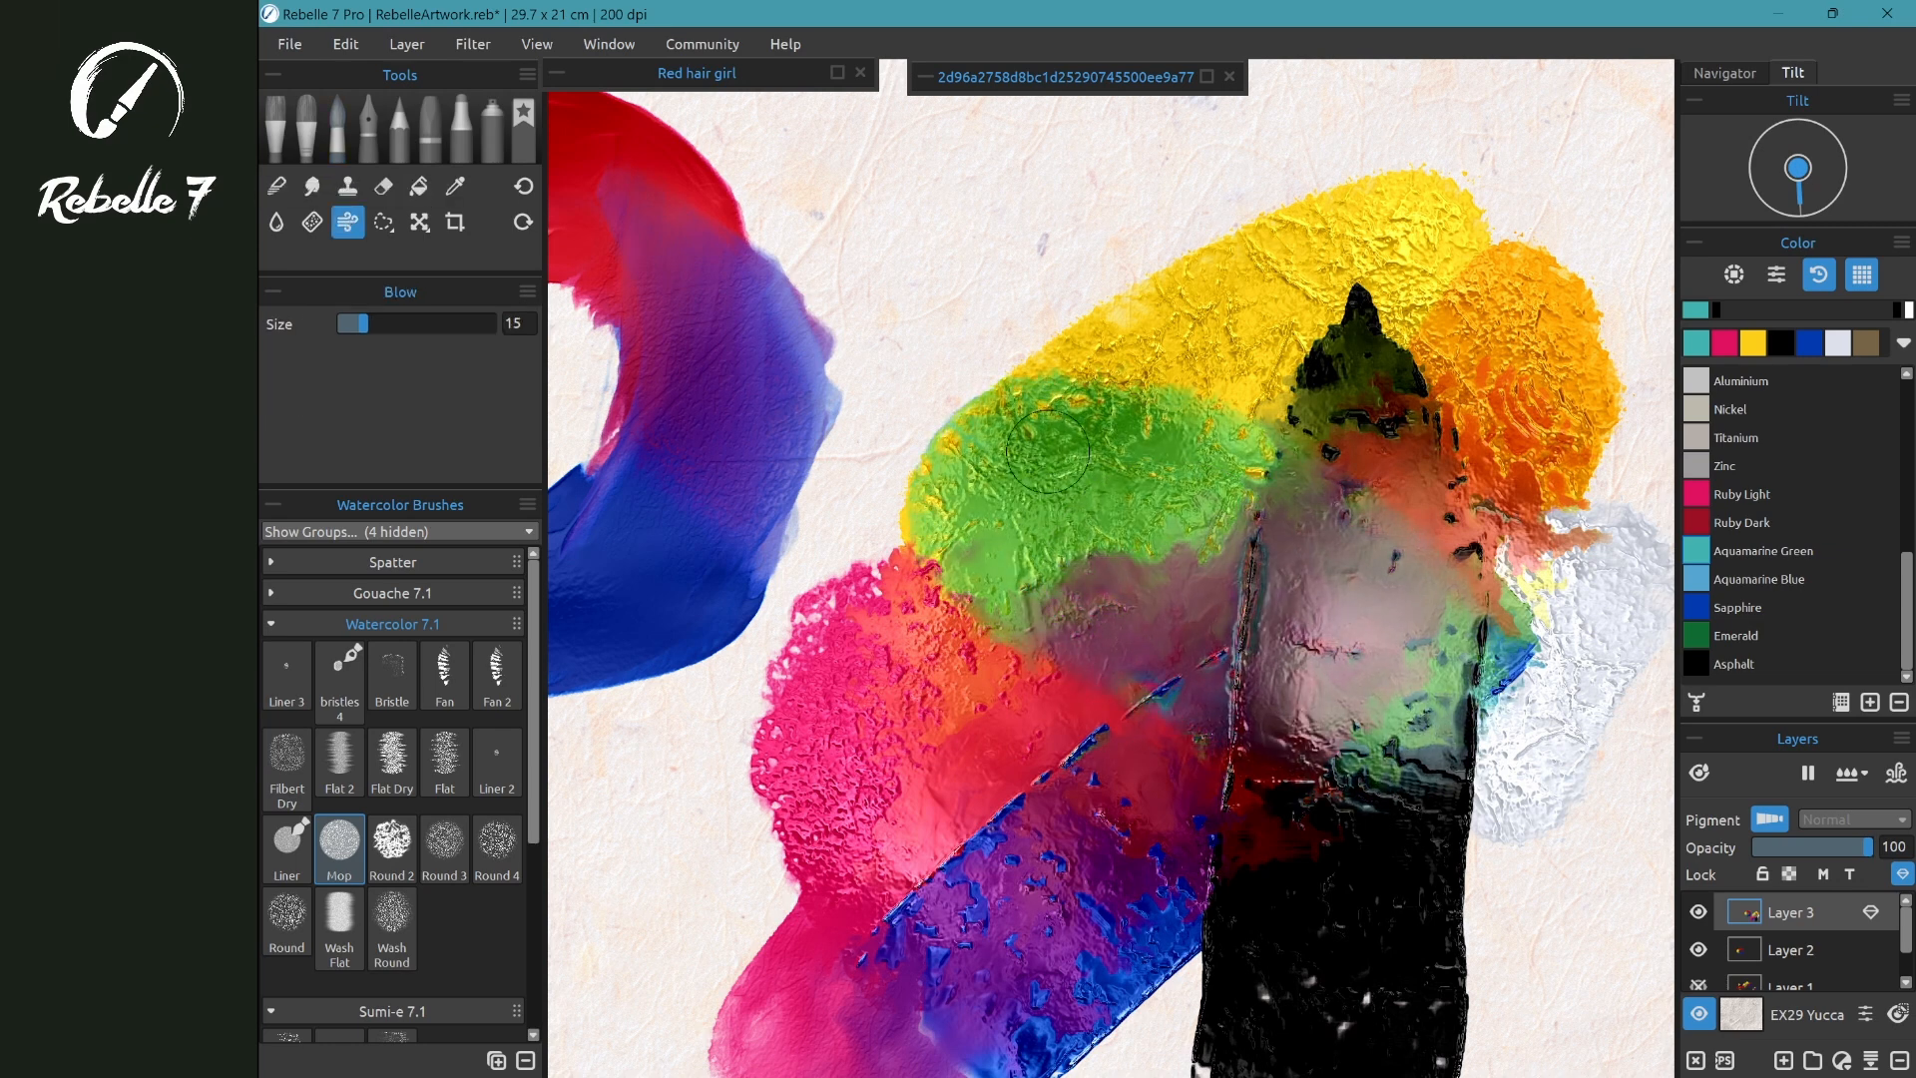
{"action": "mouse_move", "coordinate": [1252, 371]}
{"action": "left_mouse_down"}
{"action": "mouse_move", "coordinate": [1028, 469]}
{"action": "mouse_move", "coordinate": [729, 543]}
{"action": "left_mouse_up"}
{"action": "mouse_move", "coordinate": [832, 331]}
{"action": "left_mouse_down"}
{"action": "mouse_move", "coordinate": [928, 449]}
{"action": "mouse_move", "coordinate": [1058, 539]}
{"action": "mouse_move", "coordinate": [1248, 638]}
{"action": "mouse_move", "coordinate": [1603, 750]}
{"action": "left_mouse_up"}
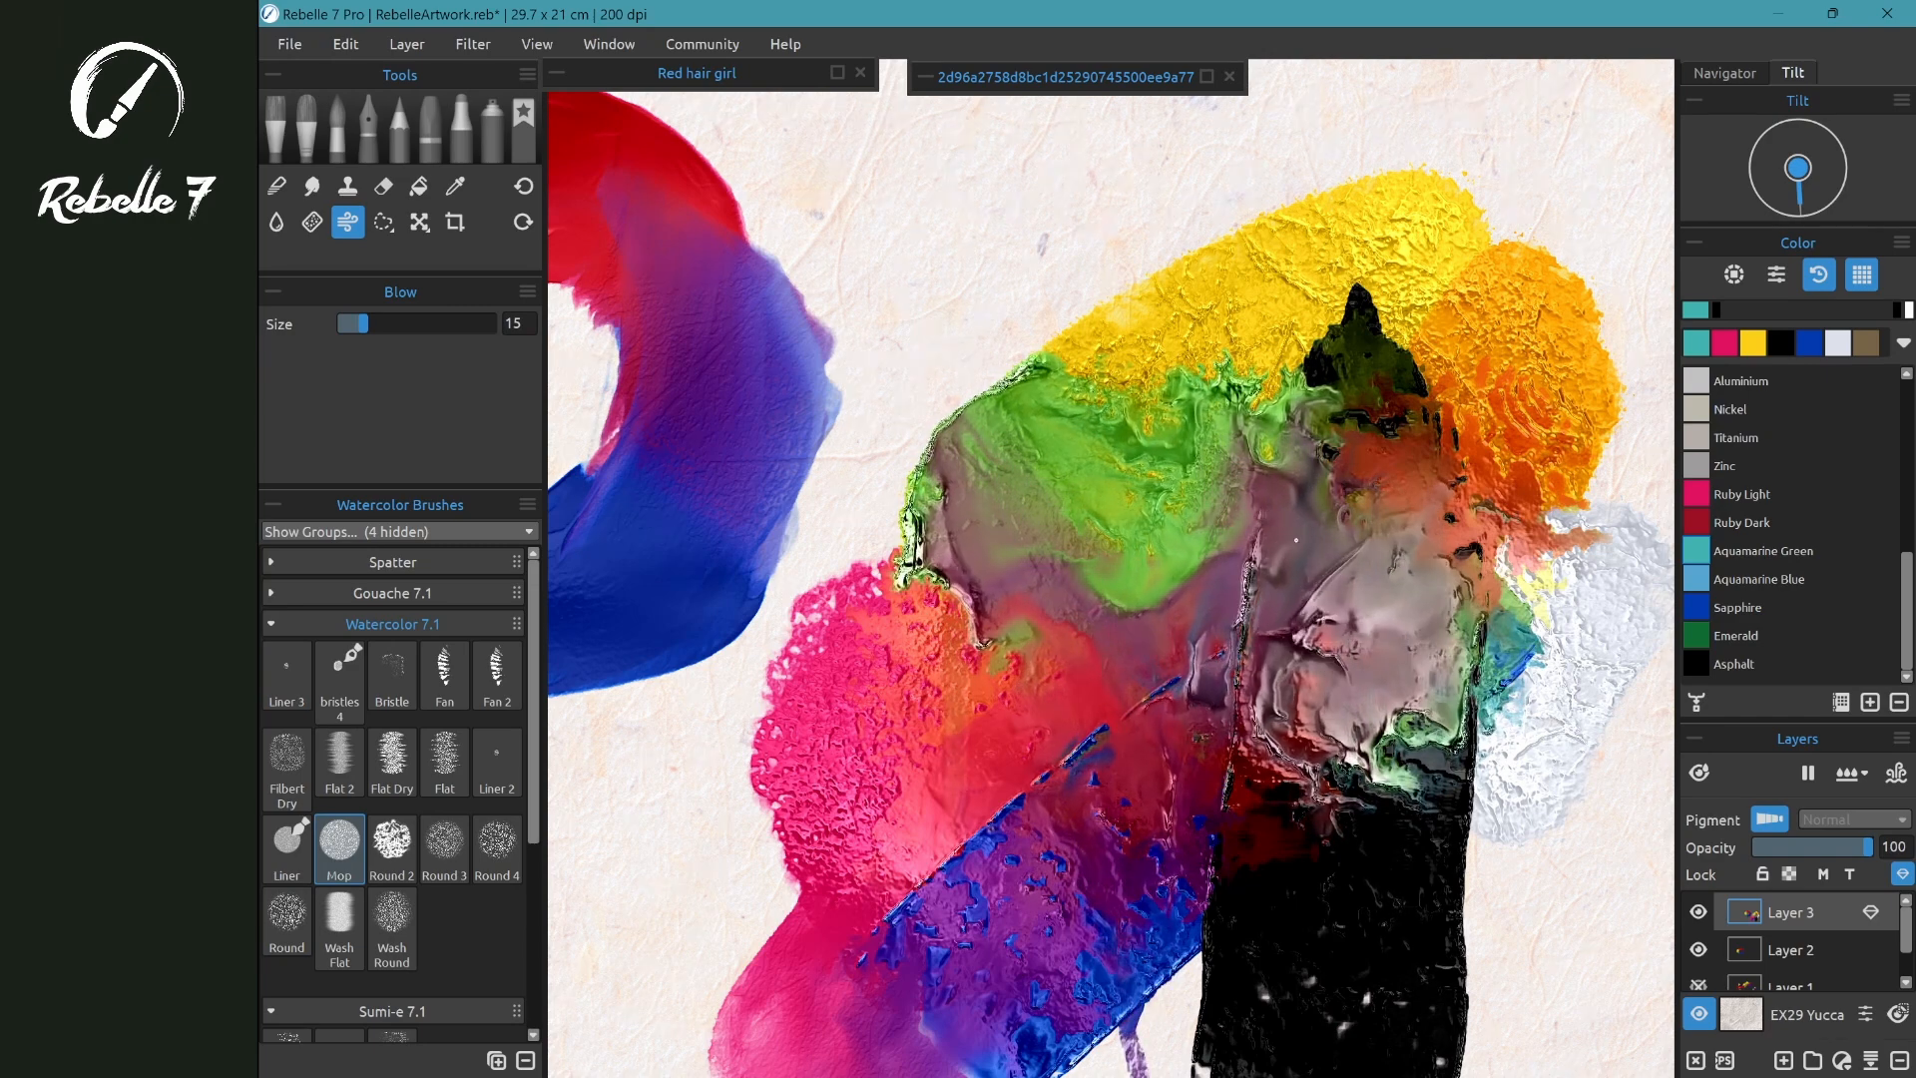
- Blow the wet paint at size 75 and tilt the canvas toward its upper left so the paint runs in drips
{"action": "left_click_drag", "start_coordinate": [363, 324], "coordinate": [453, 322]}
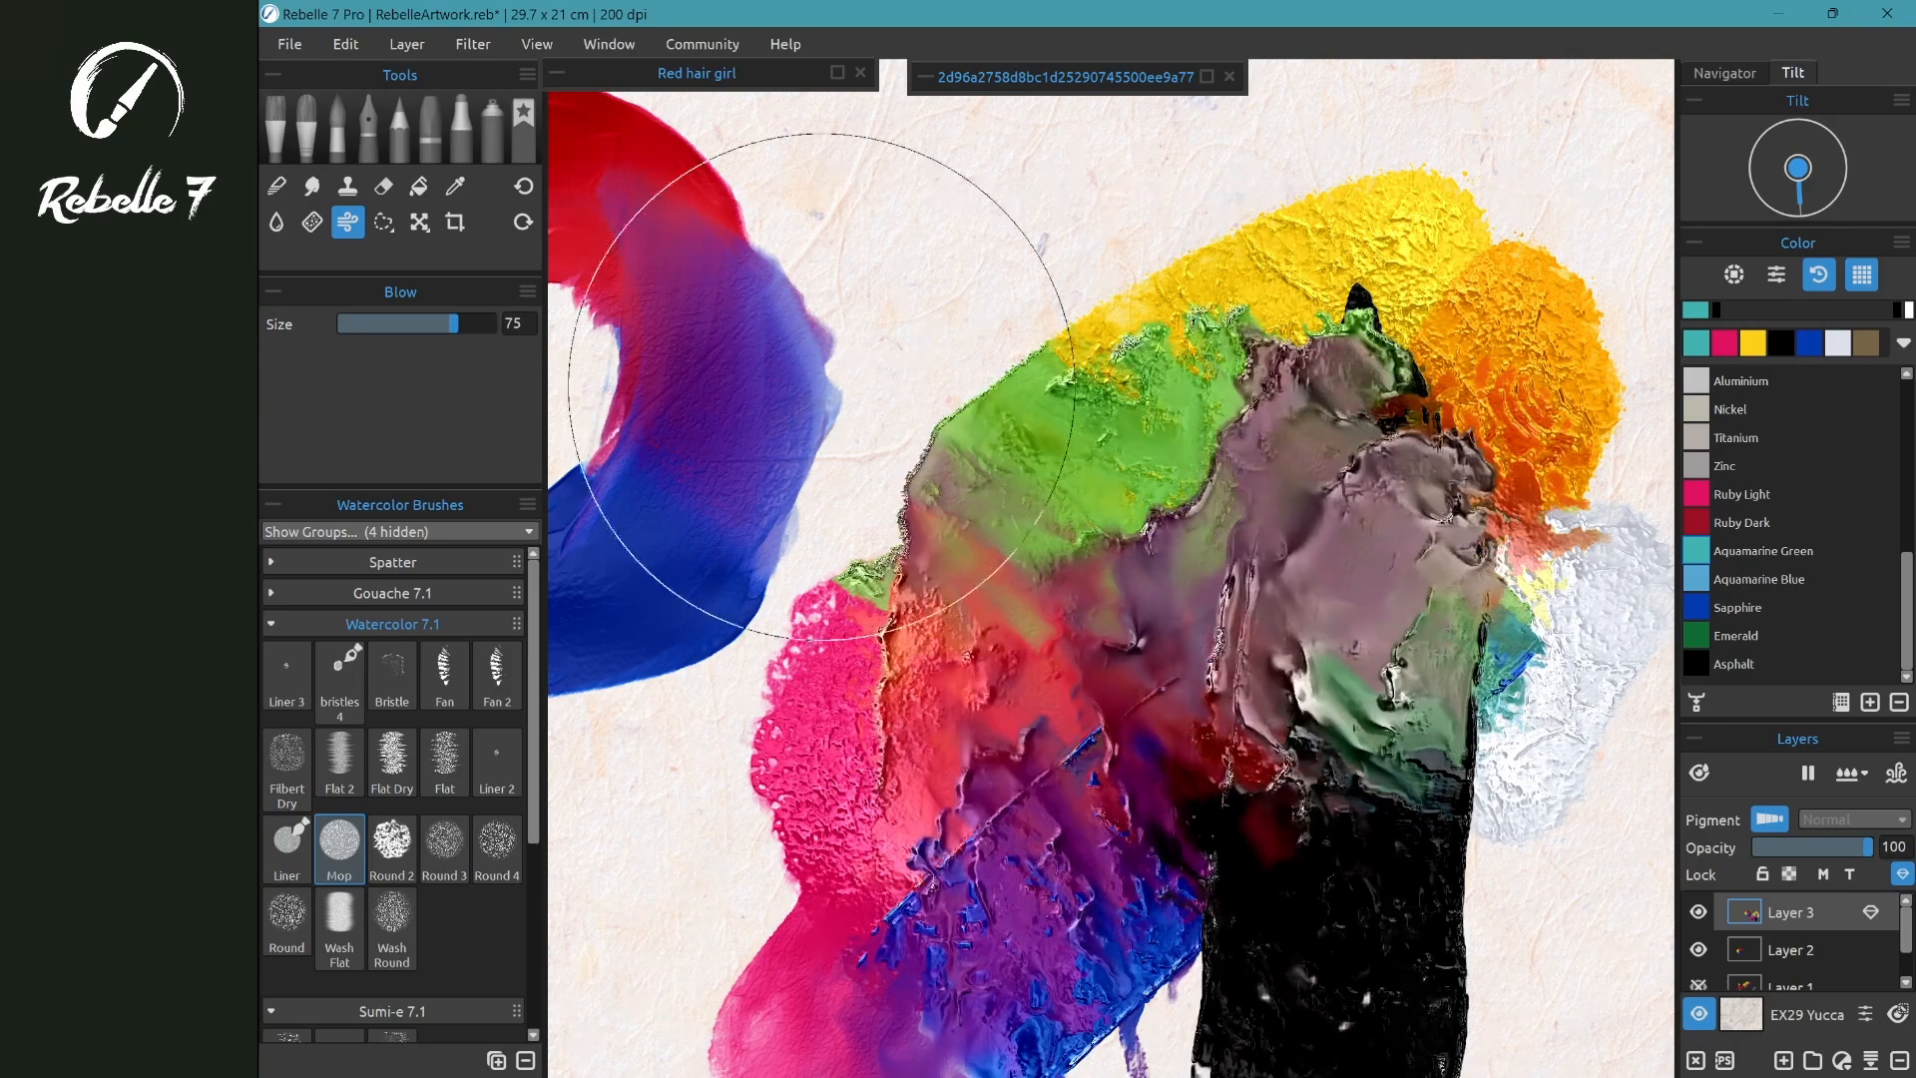
{"action": "scroll", "coordinate": [1468, 425], "scroll_direction": "down", "scroll_amount": 3}
{"action": "left_click_drag", "start_coordinate": [1801, 205], "coordinate": [1756, 150]}
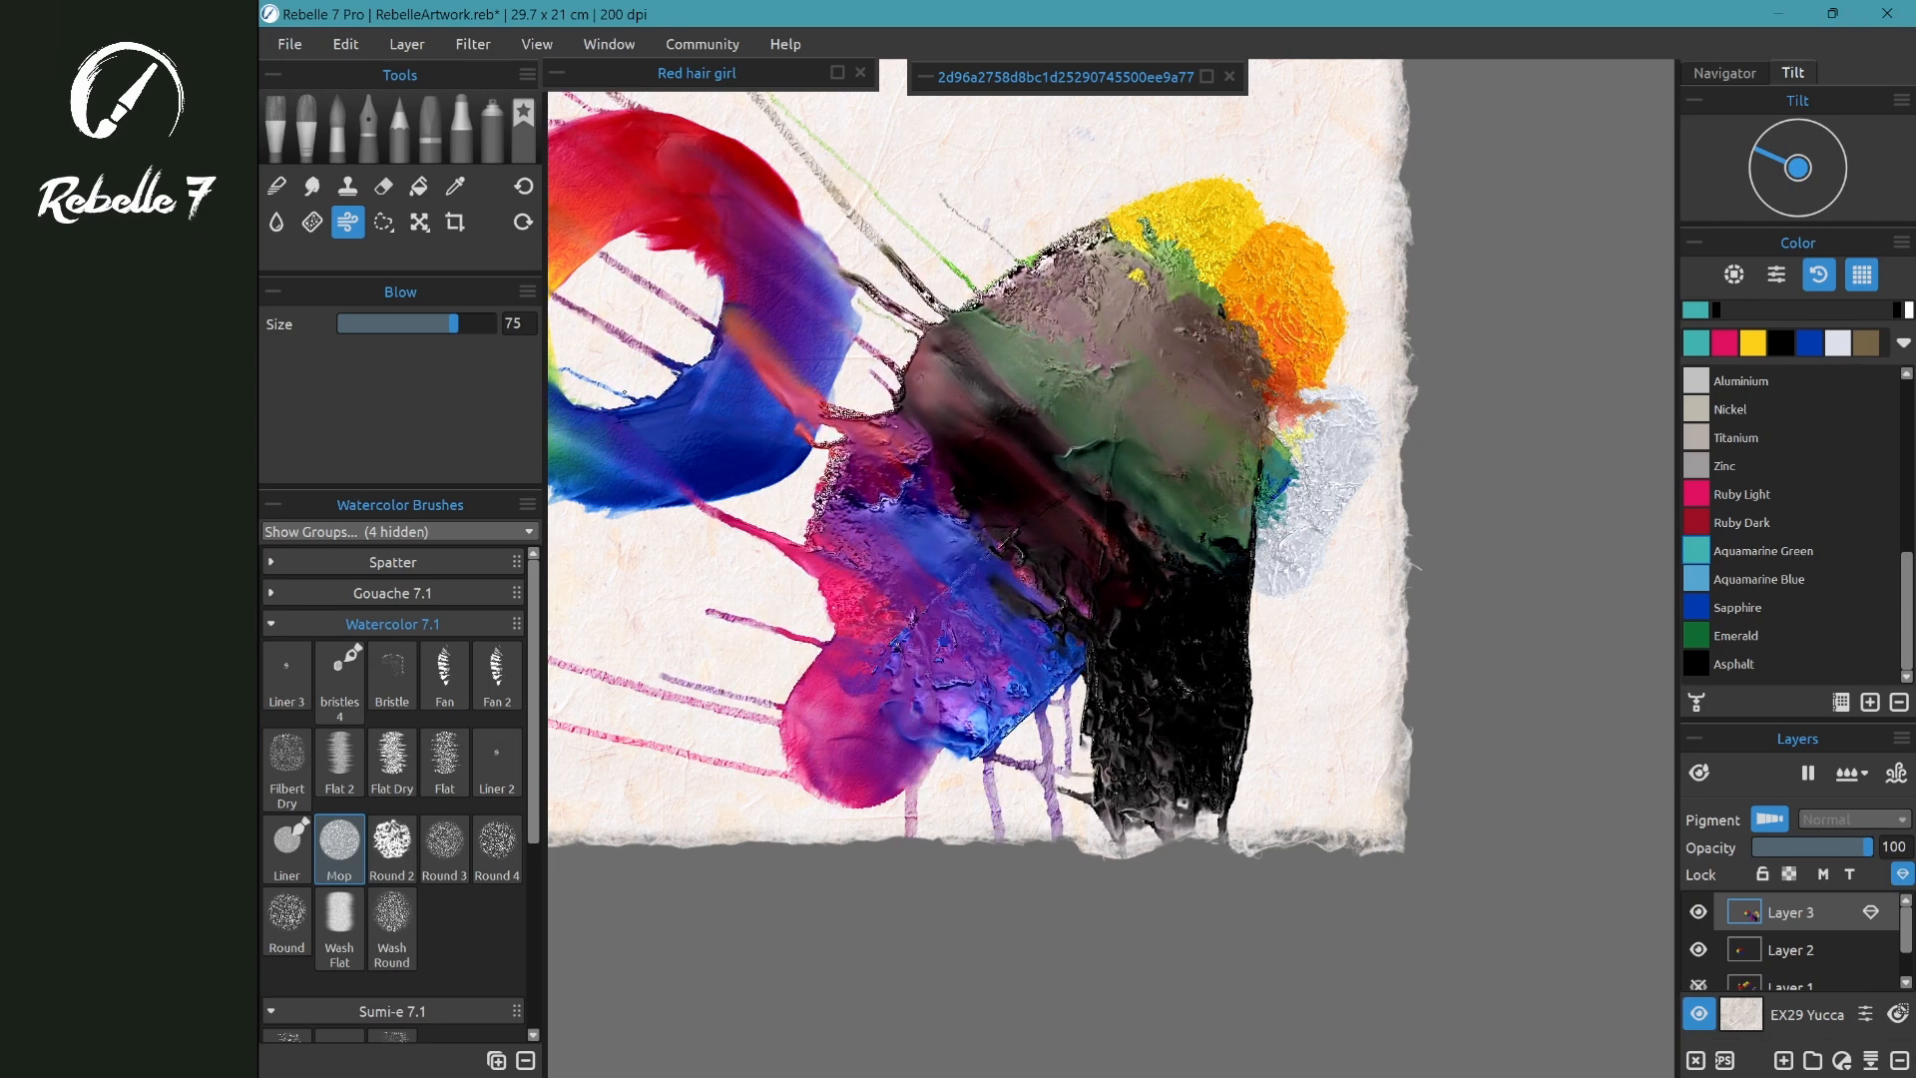
- Enable Use Accelerometer for the canvas tilt and center the accelerometer
{"action": "left_click", "coordinate": [1901, 100]}
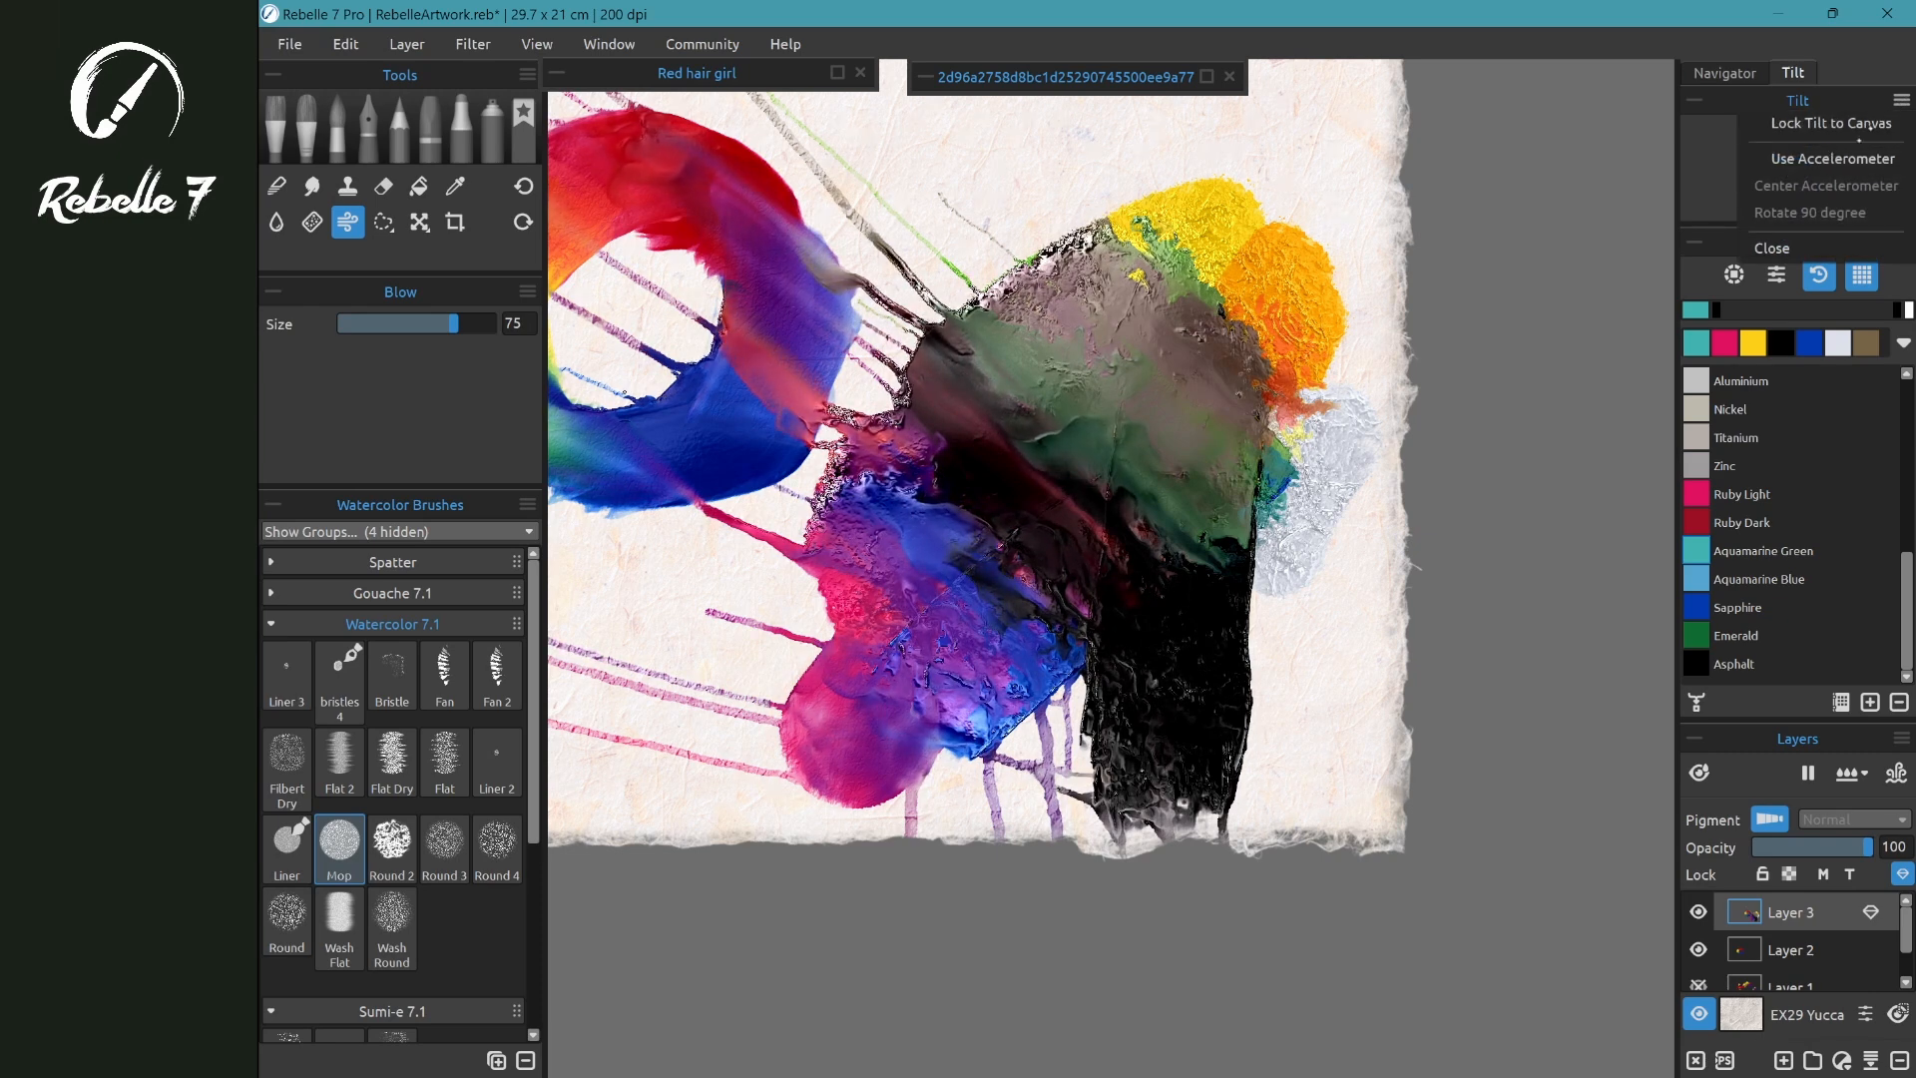
{"action": "left_click", "coordinate": [1832, 158]}
{"action": "left_click", "coordinate": [1902, 100]}
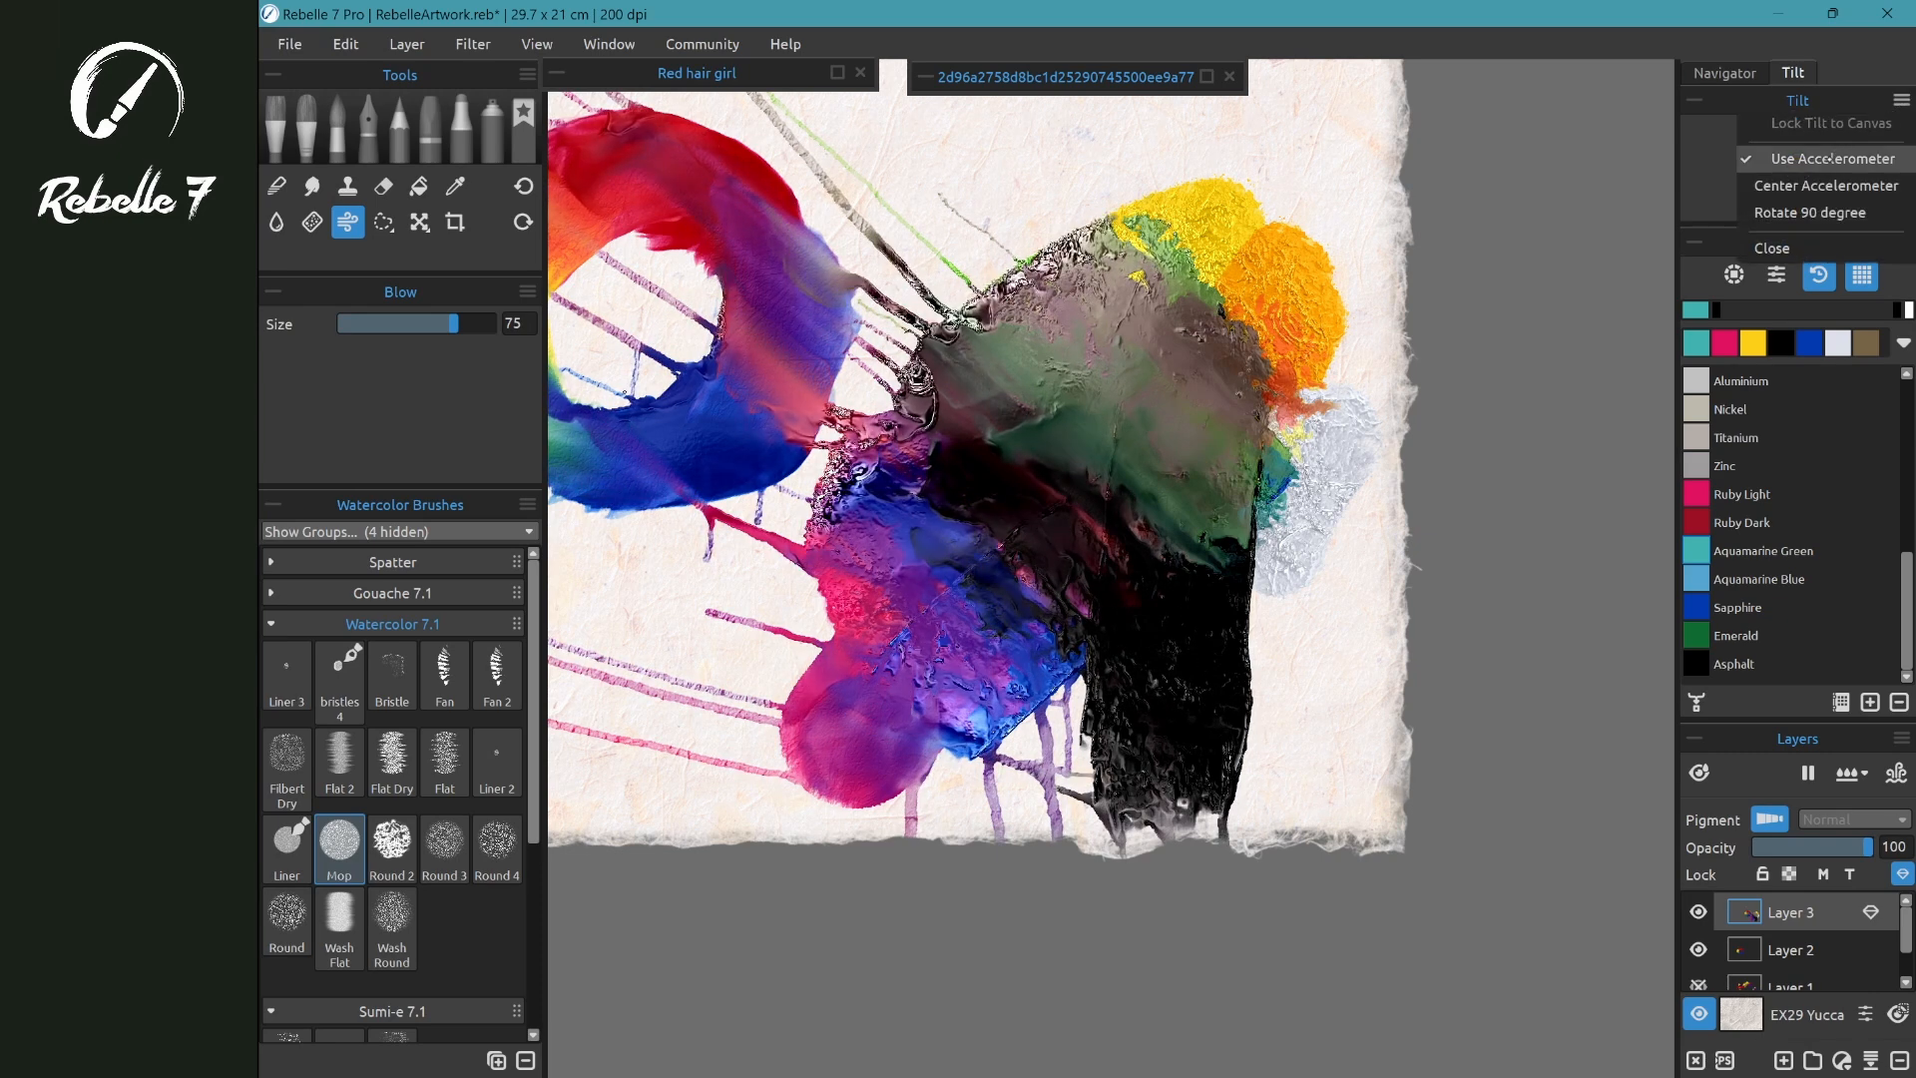
{"action": "left_click", "coordinate": [1826, 186]}
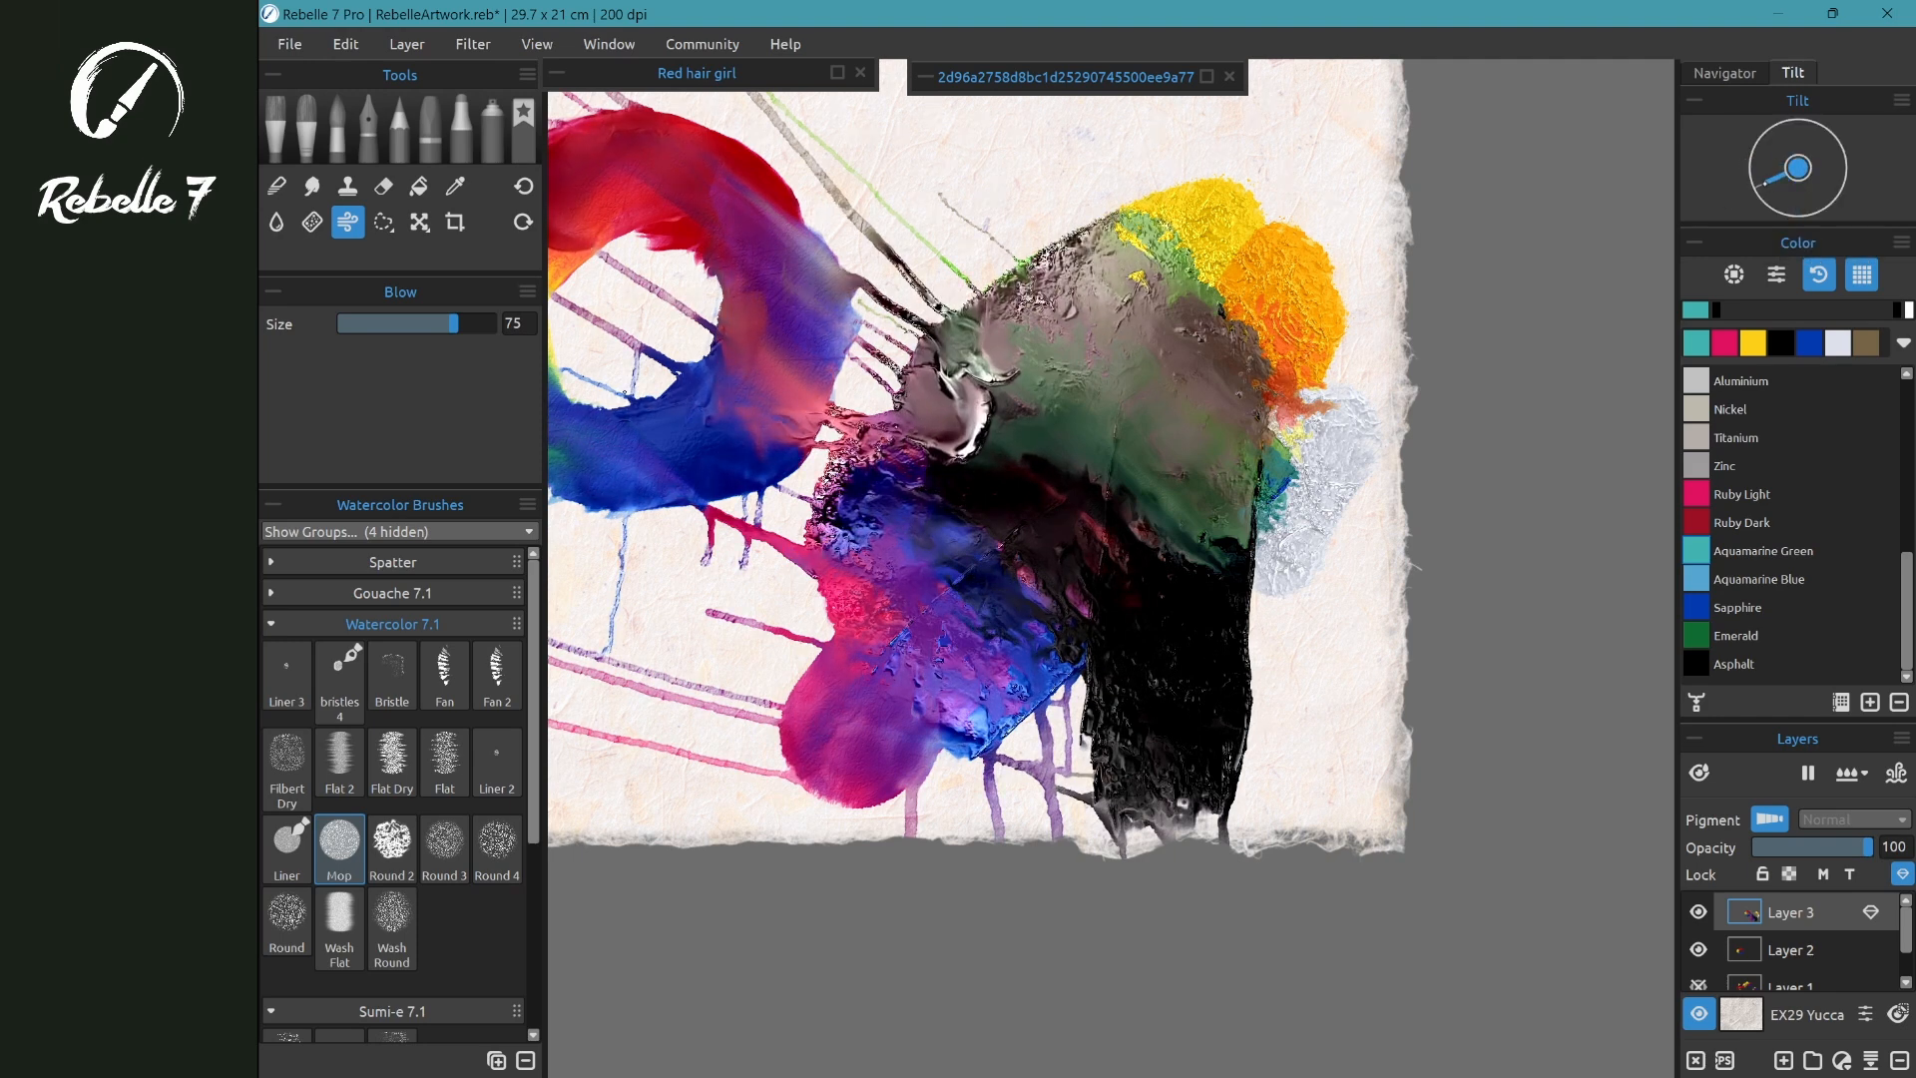
- Dry part of the wet paint with the Circle Dry brush at size 17, turn off the wet-area display and inspect the paint up close
{"action": "left_click", "coordinate": [312, 221]}
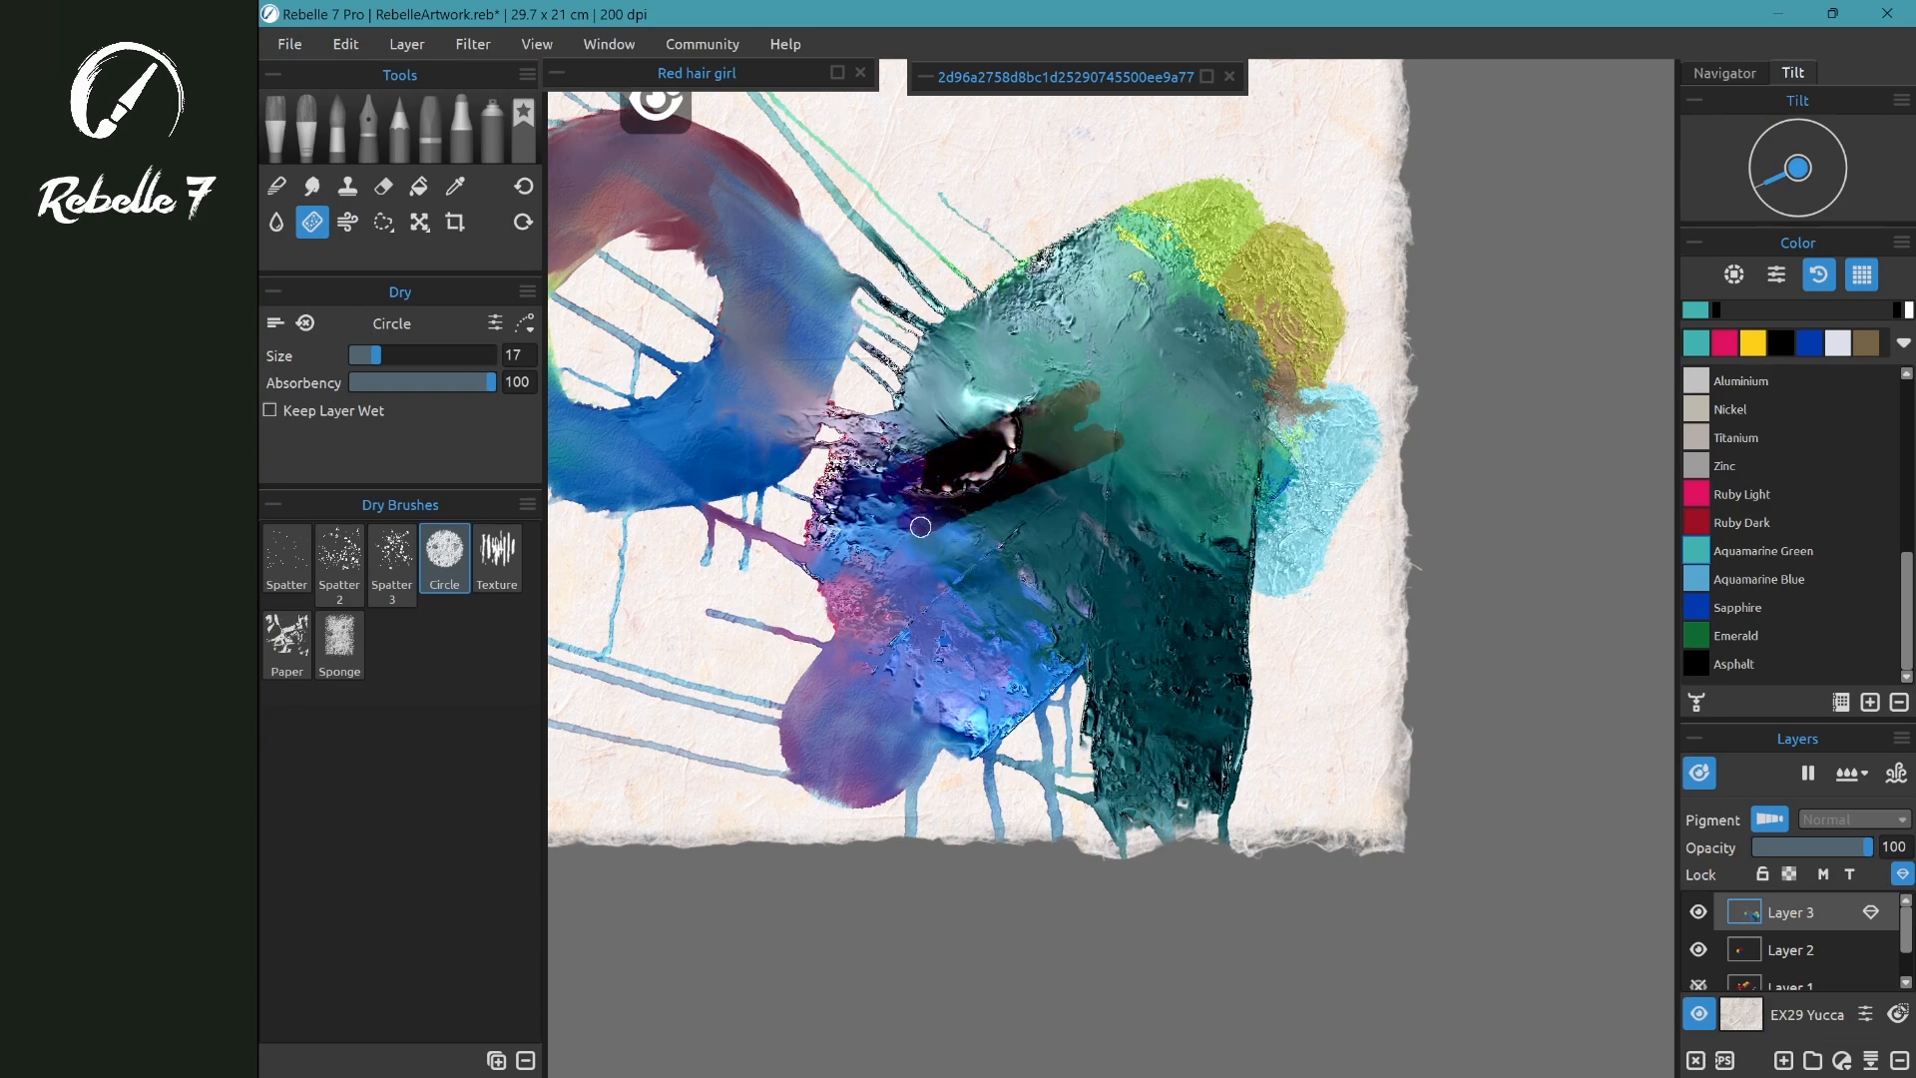
{"action": "left_click", "coordinate": [1700, 773]}
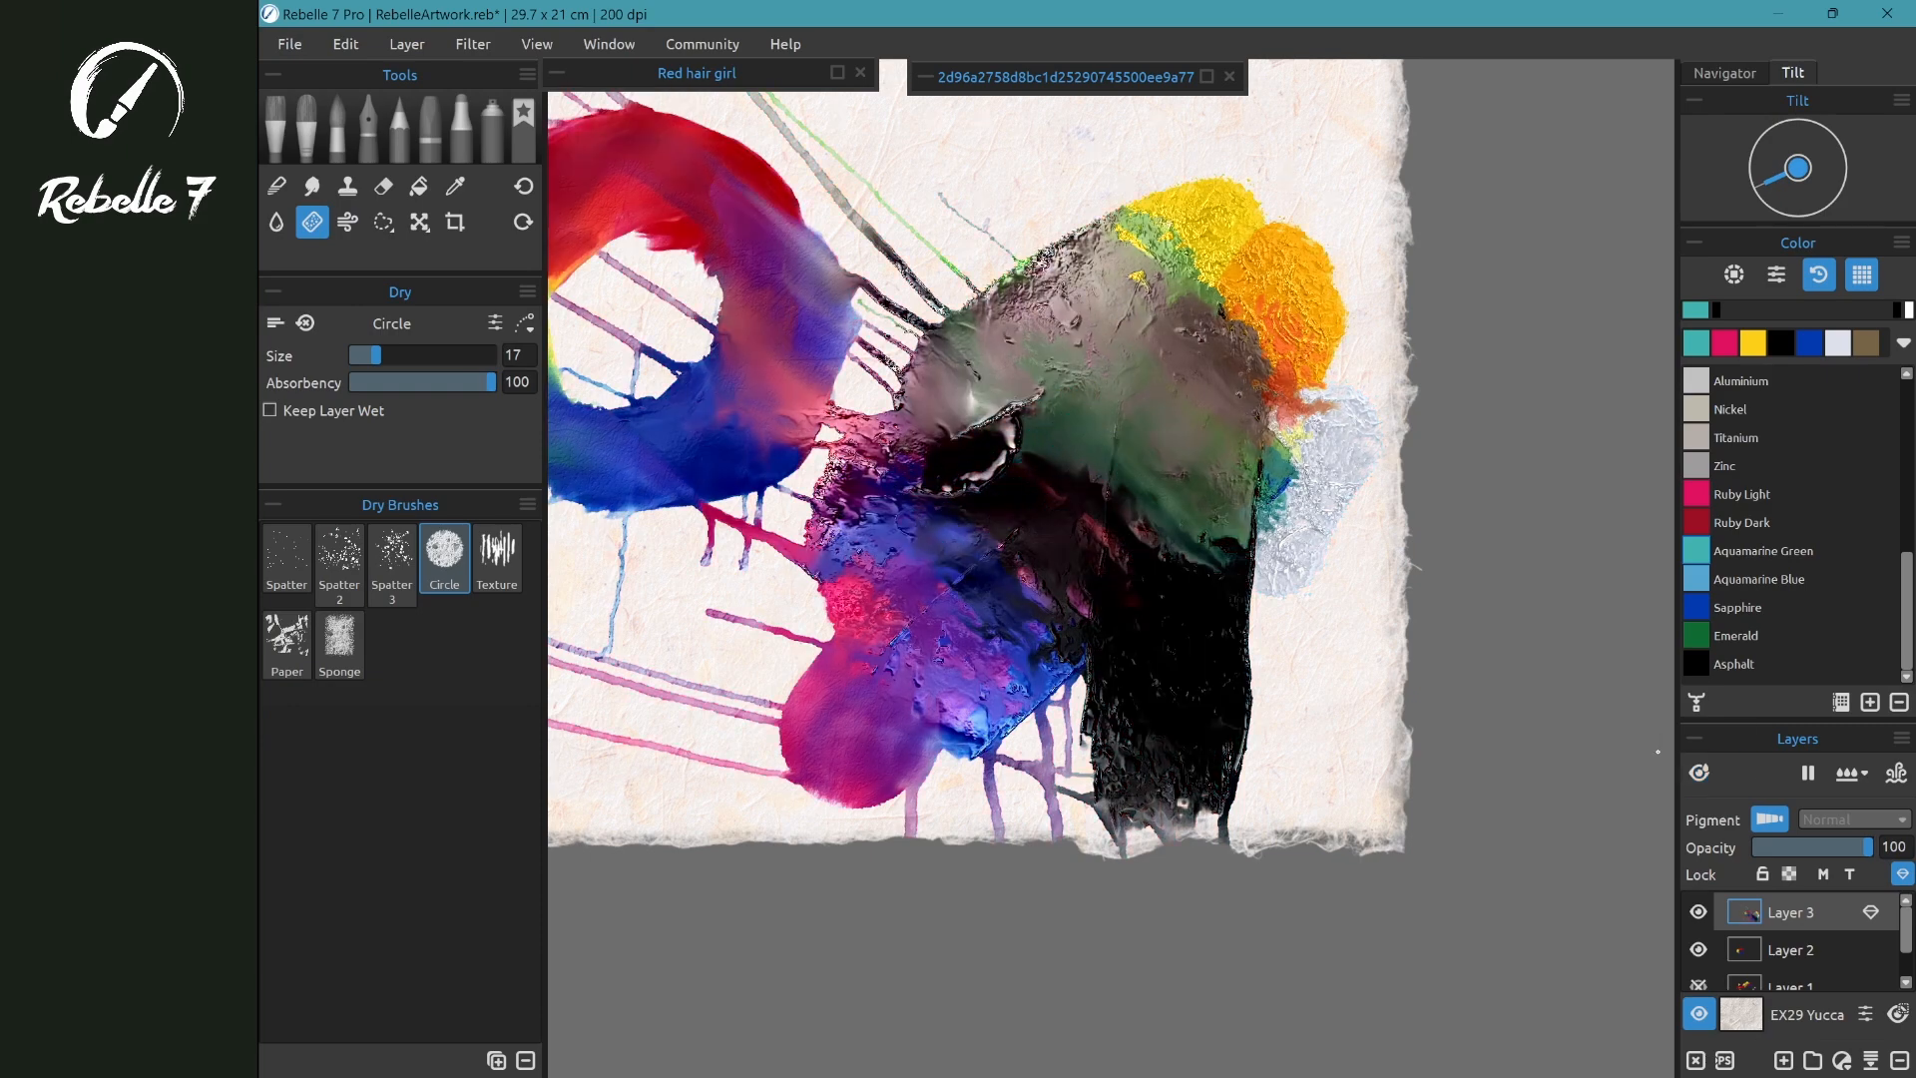
{"action": "scroll", "coordinate": [938, 399], "scroll_direction": "up", "scroll_amount": 4}
{"action": "scroll", "coordinate": [1147, 379], "scroll_direction": "down", "scroll_amount": 1}
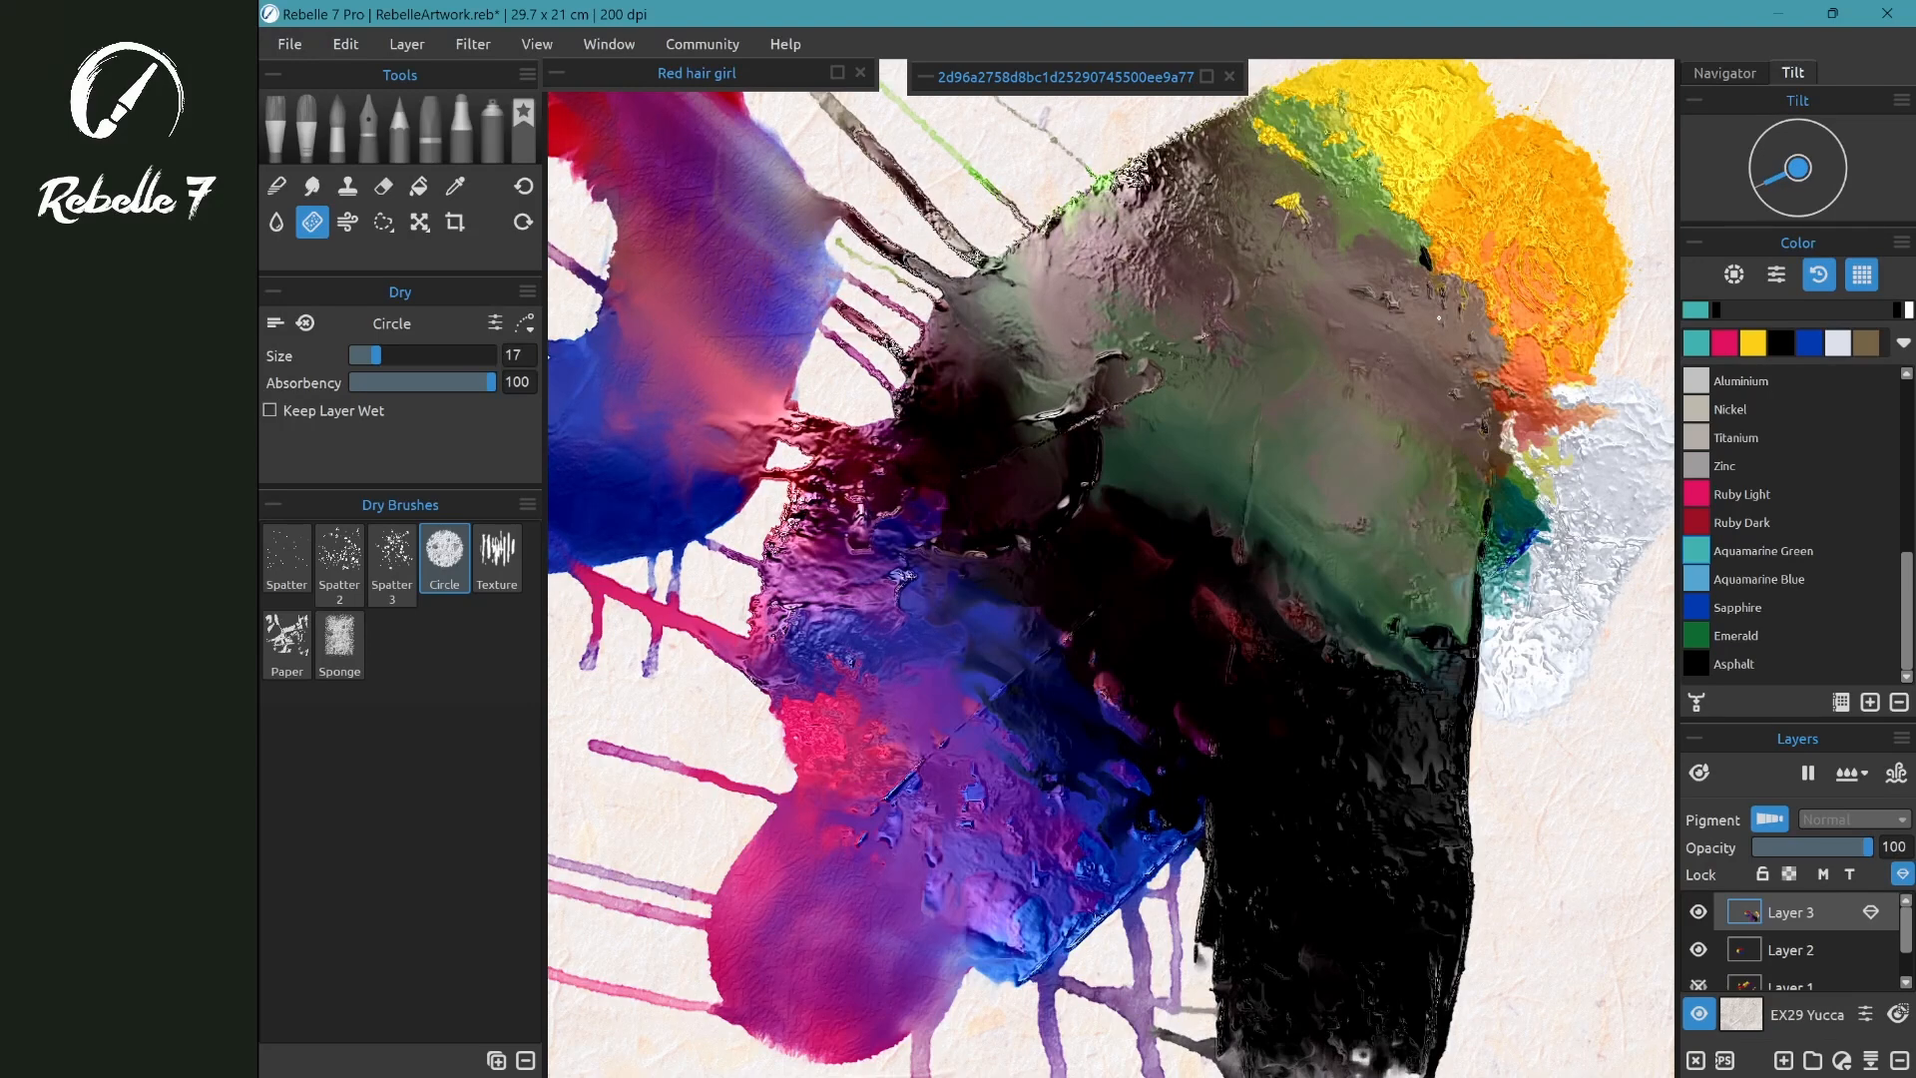
- Undo the last stroke and scrape paint off the dark and green area with the Knife Smooth 3 and Knife Smooth brushes in erase mode
{"action": "key", "text": "ctrl+z"}
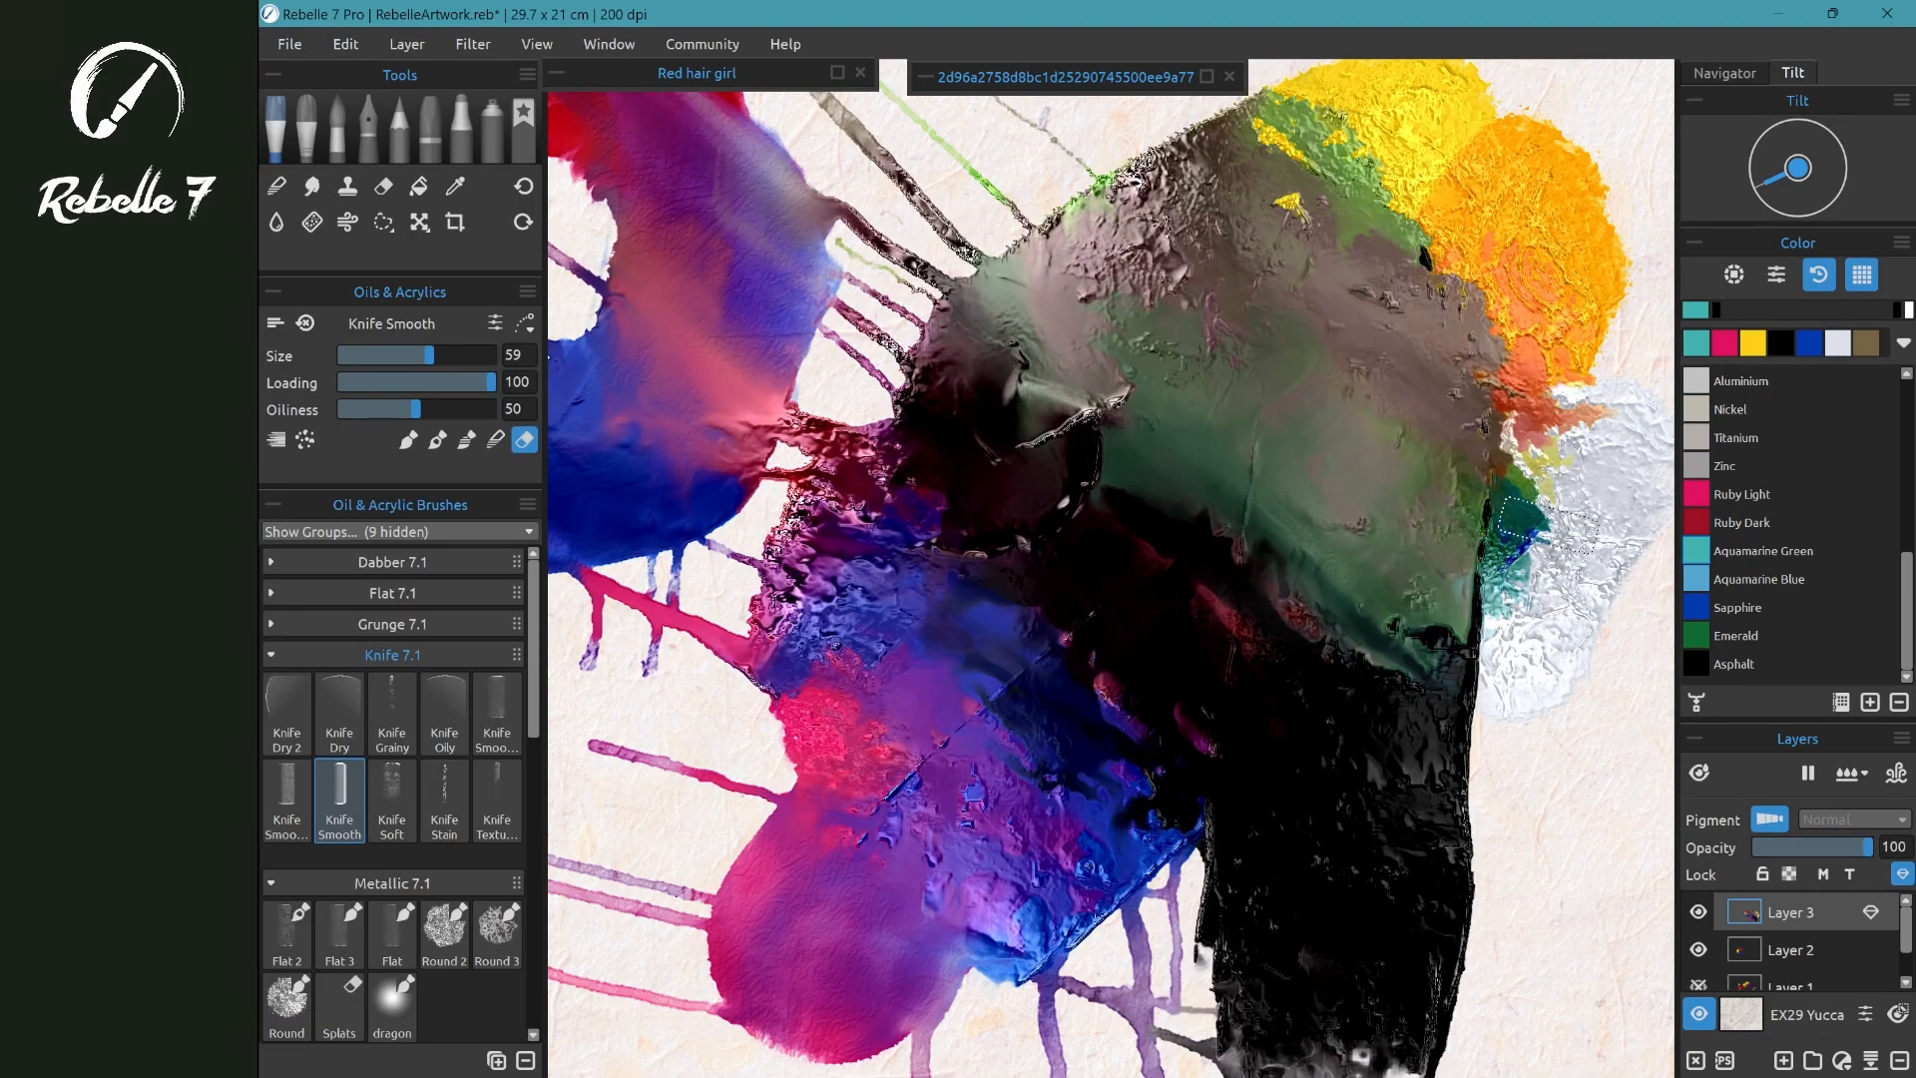
{"action": "left_click", "coordinate": [286, 799]}
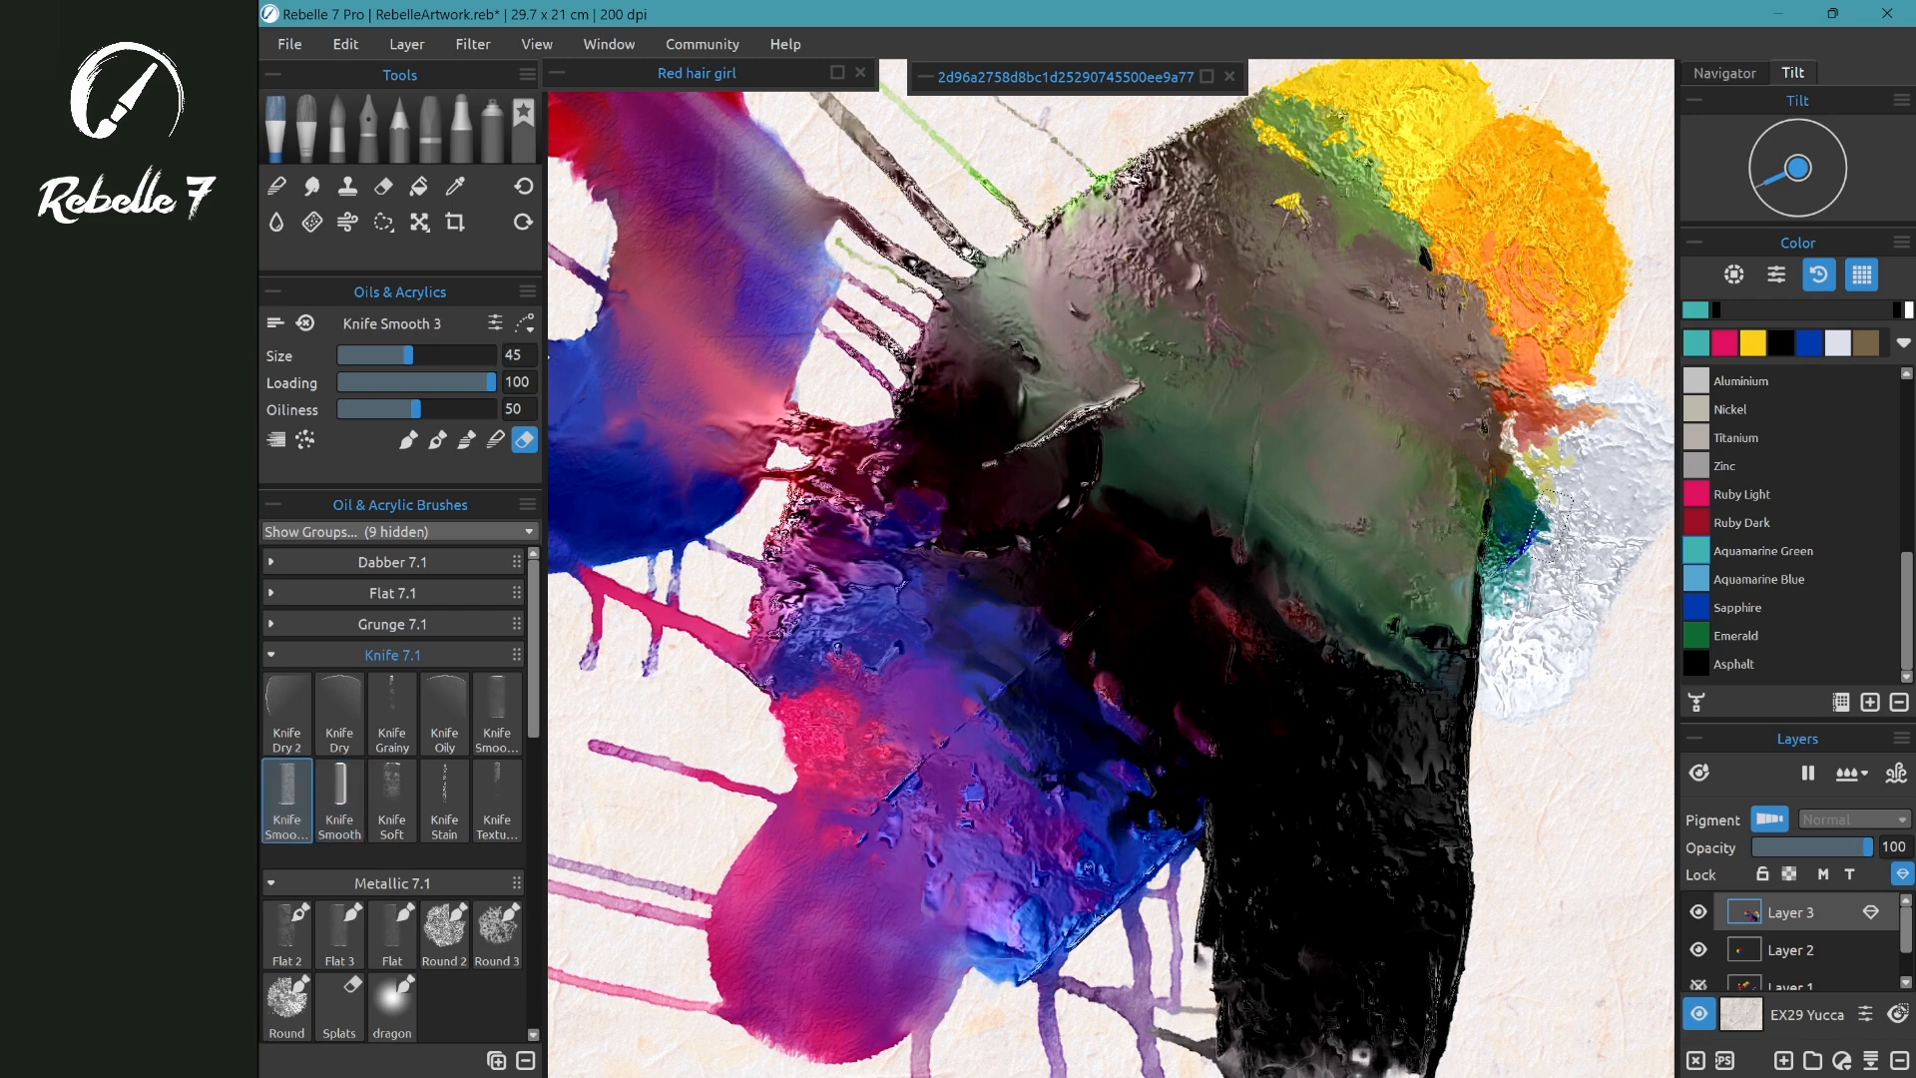
{"action": "left_click_drag", "start_coordinate": [888, 345], "coordinate": [1132, 372]}
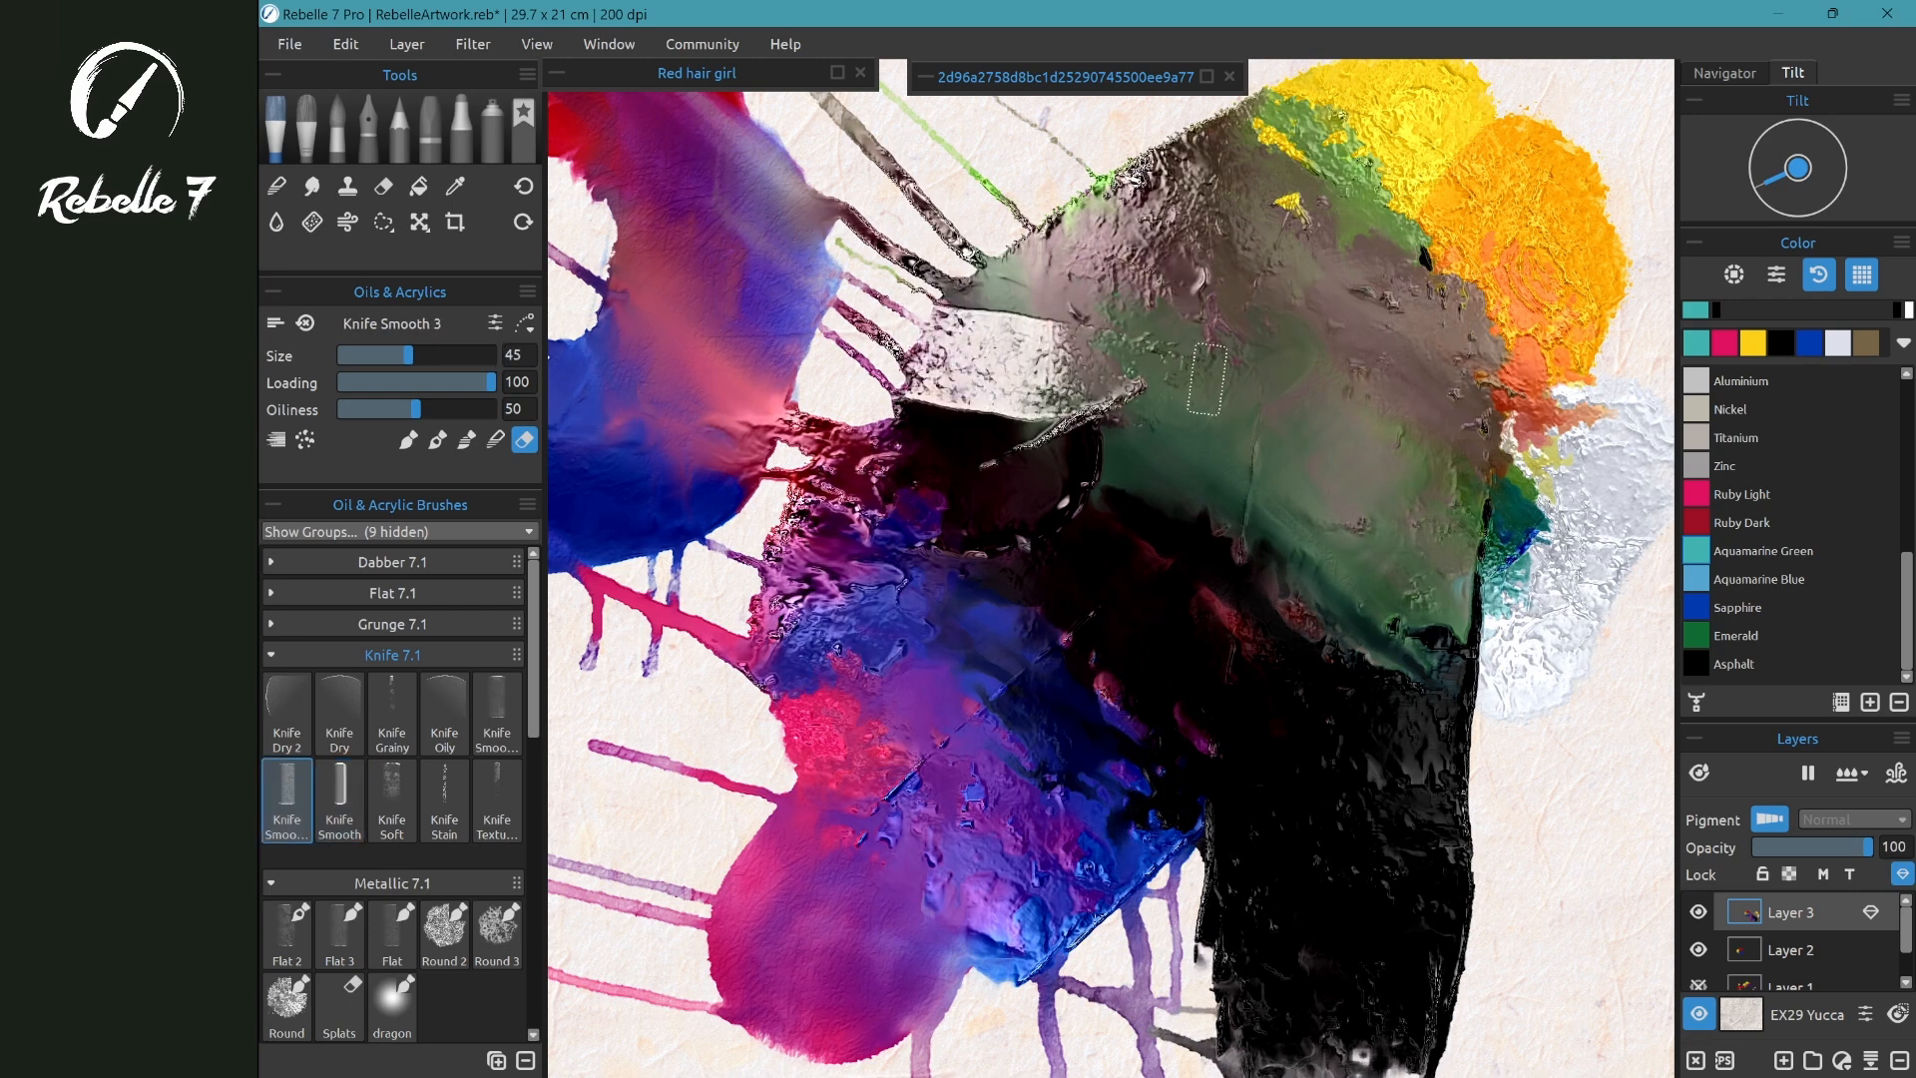
{"action": "mouse_move", "coordinate": [1251, 403]}
{"action": "left_mouse_down"}
{"action": "mouse_move", "coordinate": [1180, 414]}
{"action": "mouse_move", "coordinate": [1325, 430]}
{"action": "left_mouse_up"}
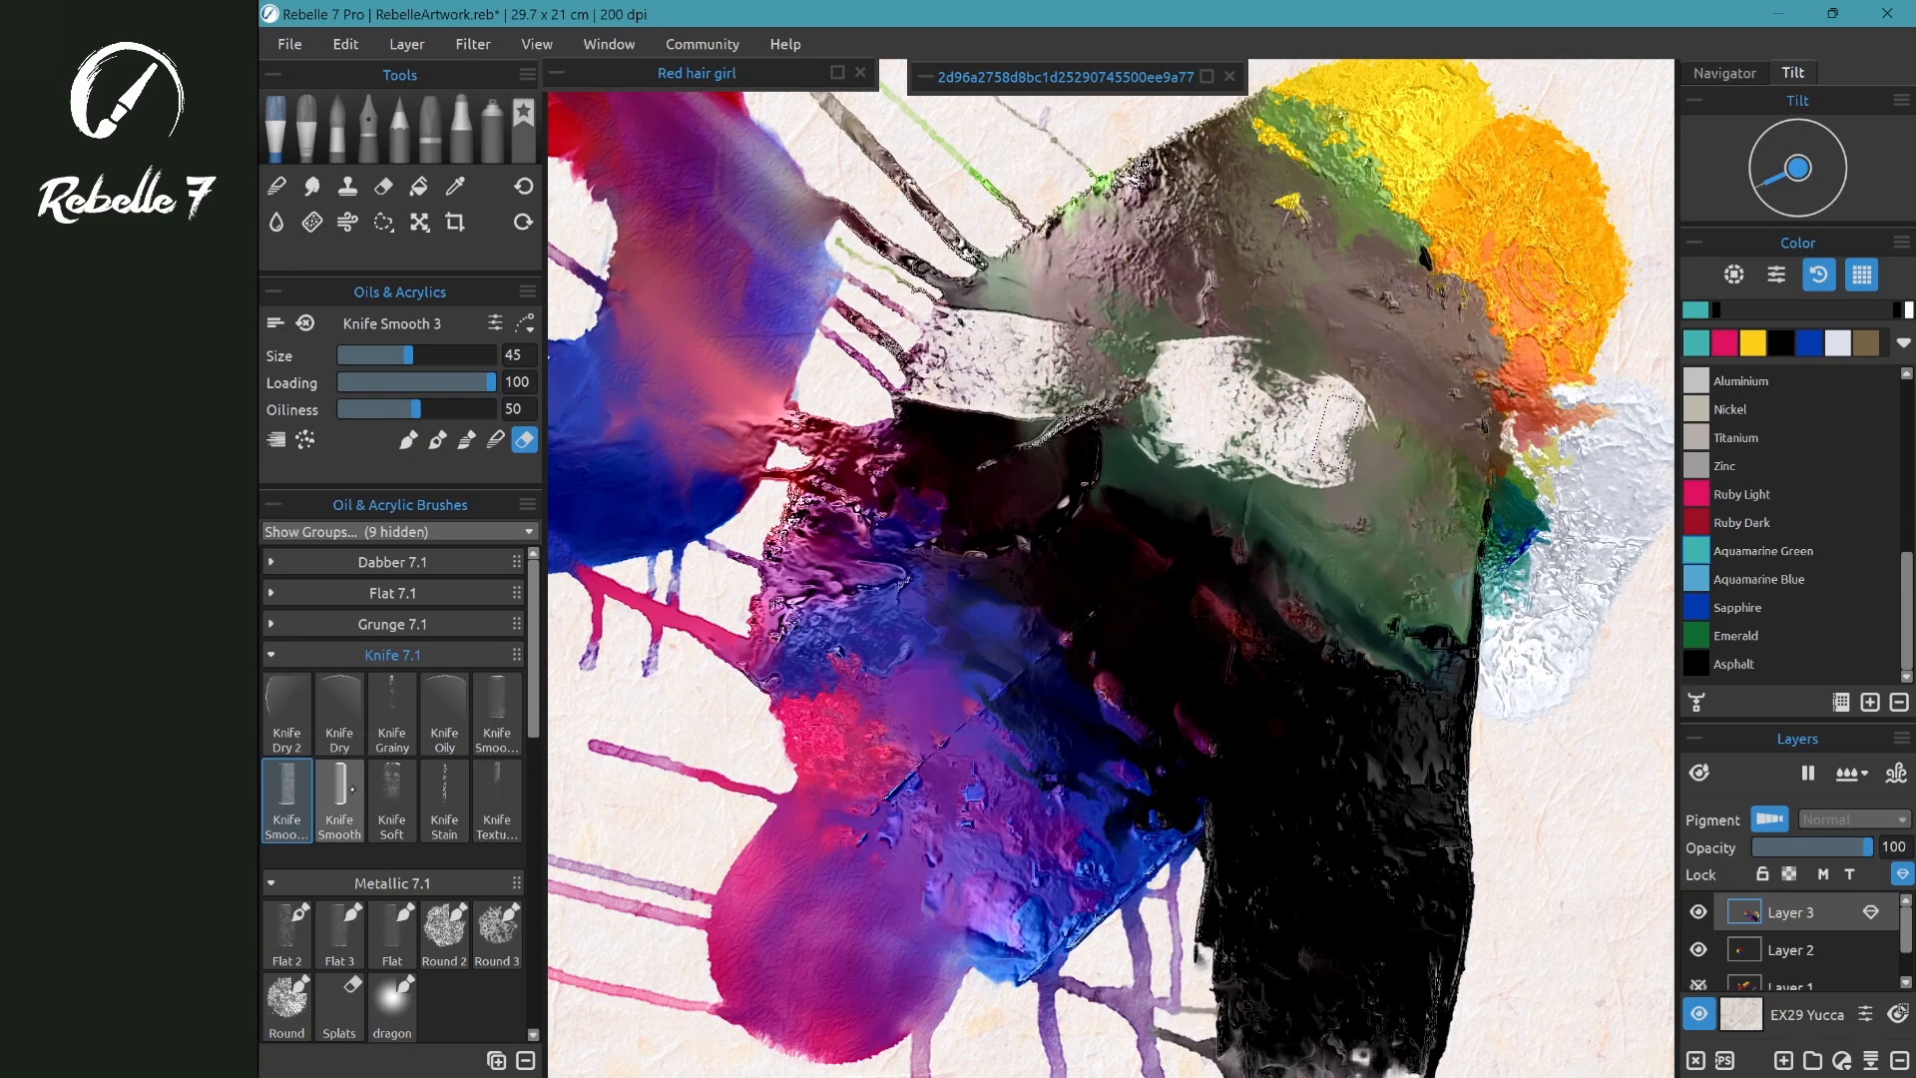
{"action": "left_click", "coordinate": [339, 799]}
{"action": "mouse_move", "coordinate": [1216, 397]}
{"action": "left_mouse_down"}
{"action": "mouse_move", "coordinate": [1155, 479]}
{"action": "mouse_move", "coordinate": [1513, 436]}
{"action": "mouse_move", "coordinate": [1559, 413]}
{"action": "mouse_move", "coordinate": [1557, 356]}
{"action": "mouse_move", "coordinate": [1472, 575]}
{"action": "mouse_move", "coordinate": [1390, 653]}
{"action": "mouse_move", "coordinate": [1422, 449]}
{"action": "mouse_move", "coordinate": [1570, 621]}
{"action": "mouse_move", "coordinate": [1485, 704]}
{"action": "left_mouse_up"}
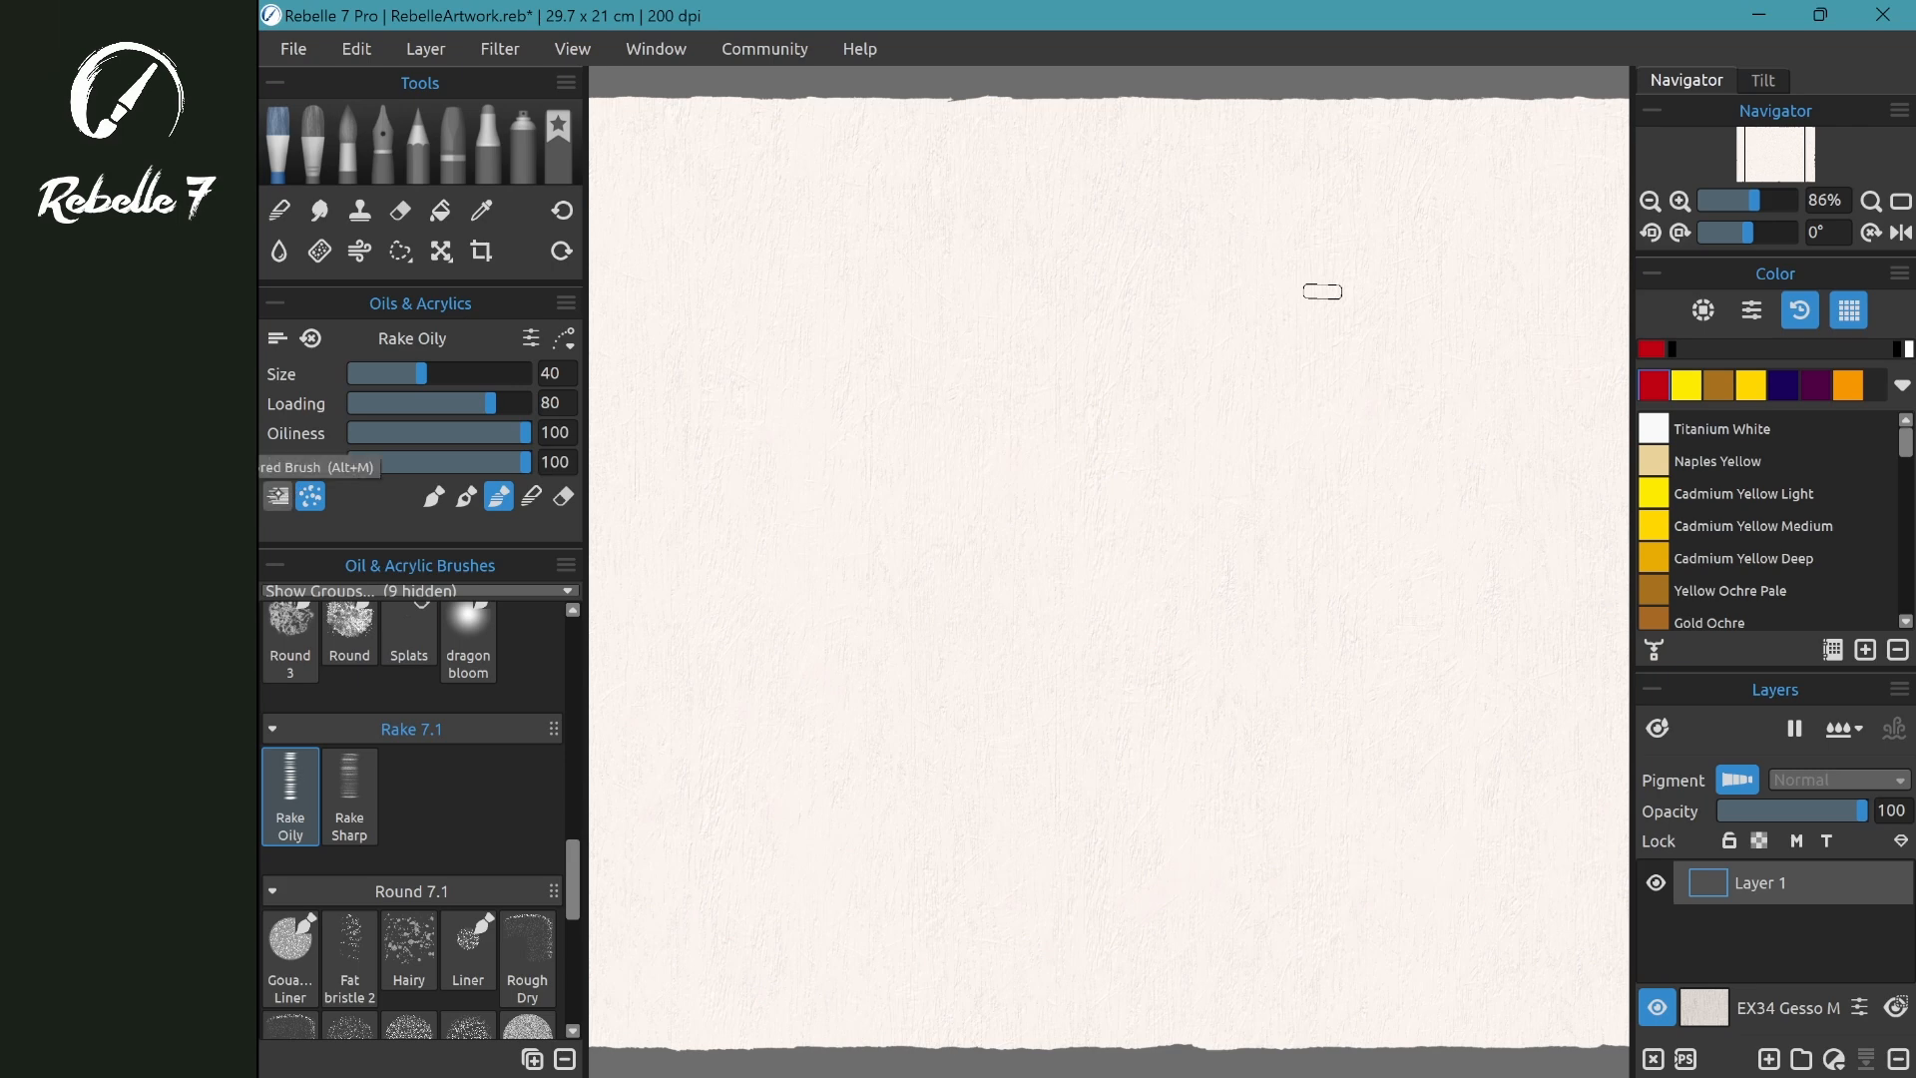
- Switch the multicolored brush mode on and off for Rake Oily and try a stroke on the blank gesso canvas
{"action": "left_click", "coordinate": [276, 495]}
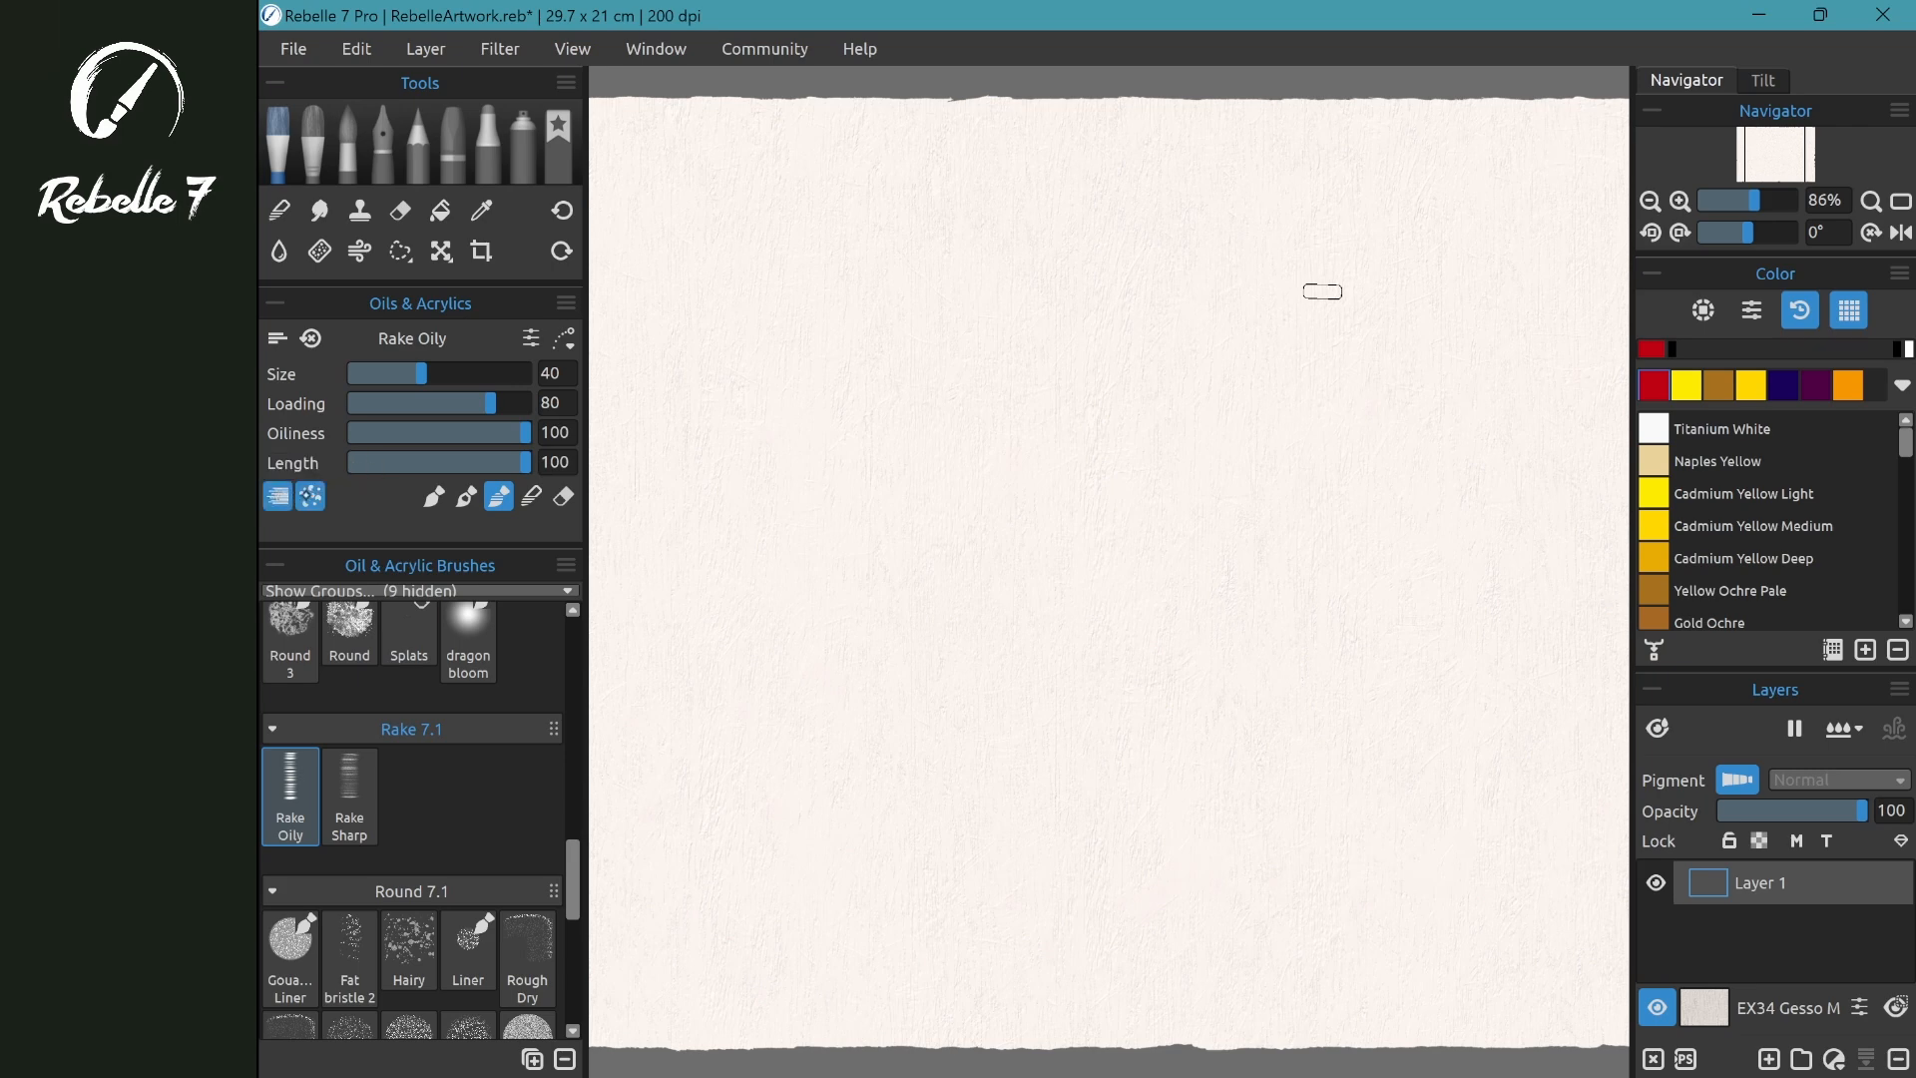
{"action": "left_click", "coordinate": [277, 496]}
{"action": "mouse_move", "coordinate": [806, 406]}
{"action": "left_mouse_down"}
{"action": "mouse_move", "coordinate": [954, 336]}
{"action": "mouse_move", "coordinate": [865, 441]}
{"action": "mouse_move", "coordinate": [946, 447]}
{"action": "mouse_move", "coordinate": [902, 586]}
{"action": "left_mouse_up"}
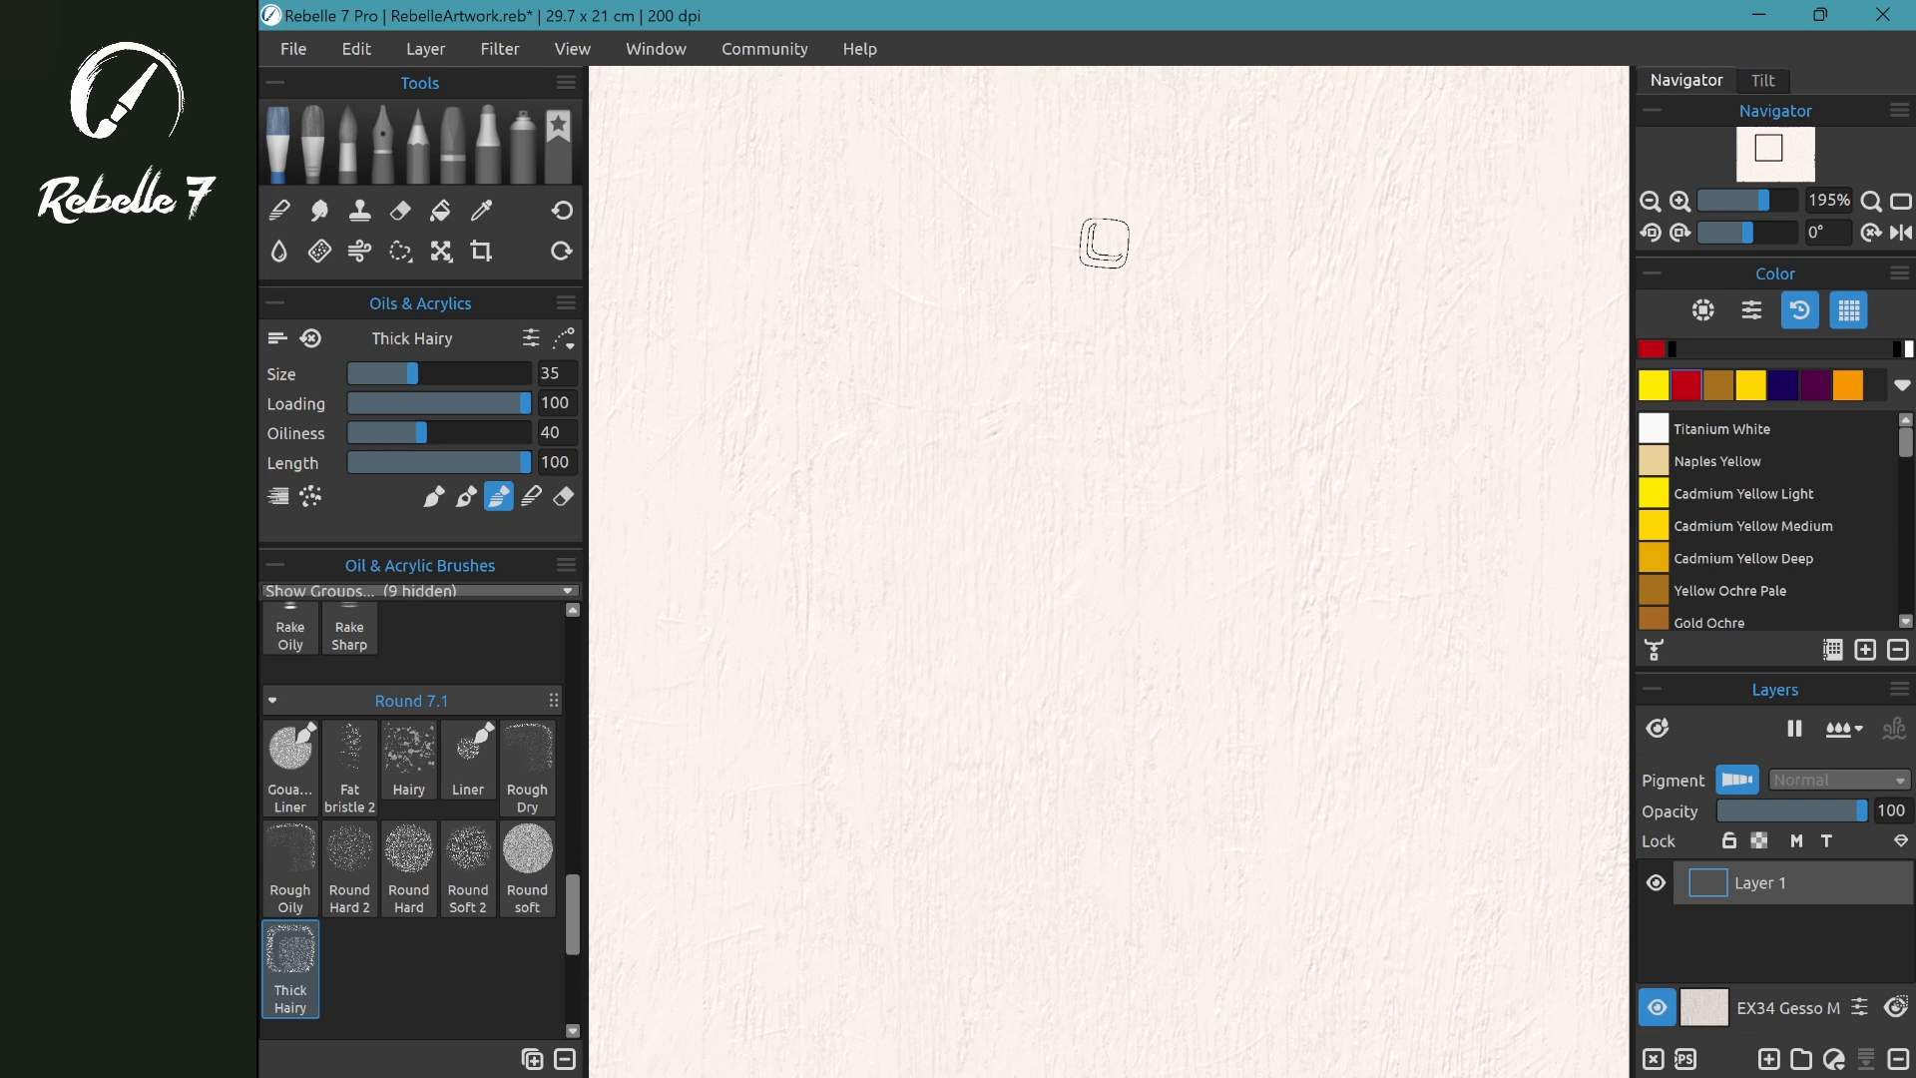
- Paint a thick red scribble with the Thick Hairy brush at size 35 and blend a yellow band along its right edge
{"action": "mouse_move", "coordinate": [1105, 243]}
{"action": "left_mouse_down"}
{"action": "mouse_move", "coordinate": [915, 415]}
{"action": "mouse_move", "coordinate": [782, 586]}
{"action": "mouse_move", "coordinate": [804, 791]}
{"action": "mouse_move", "coordinate": [907, 788]}
{"action": "left_mouse_up"}
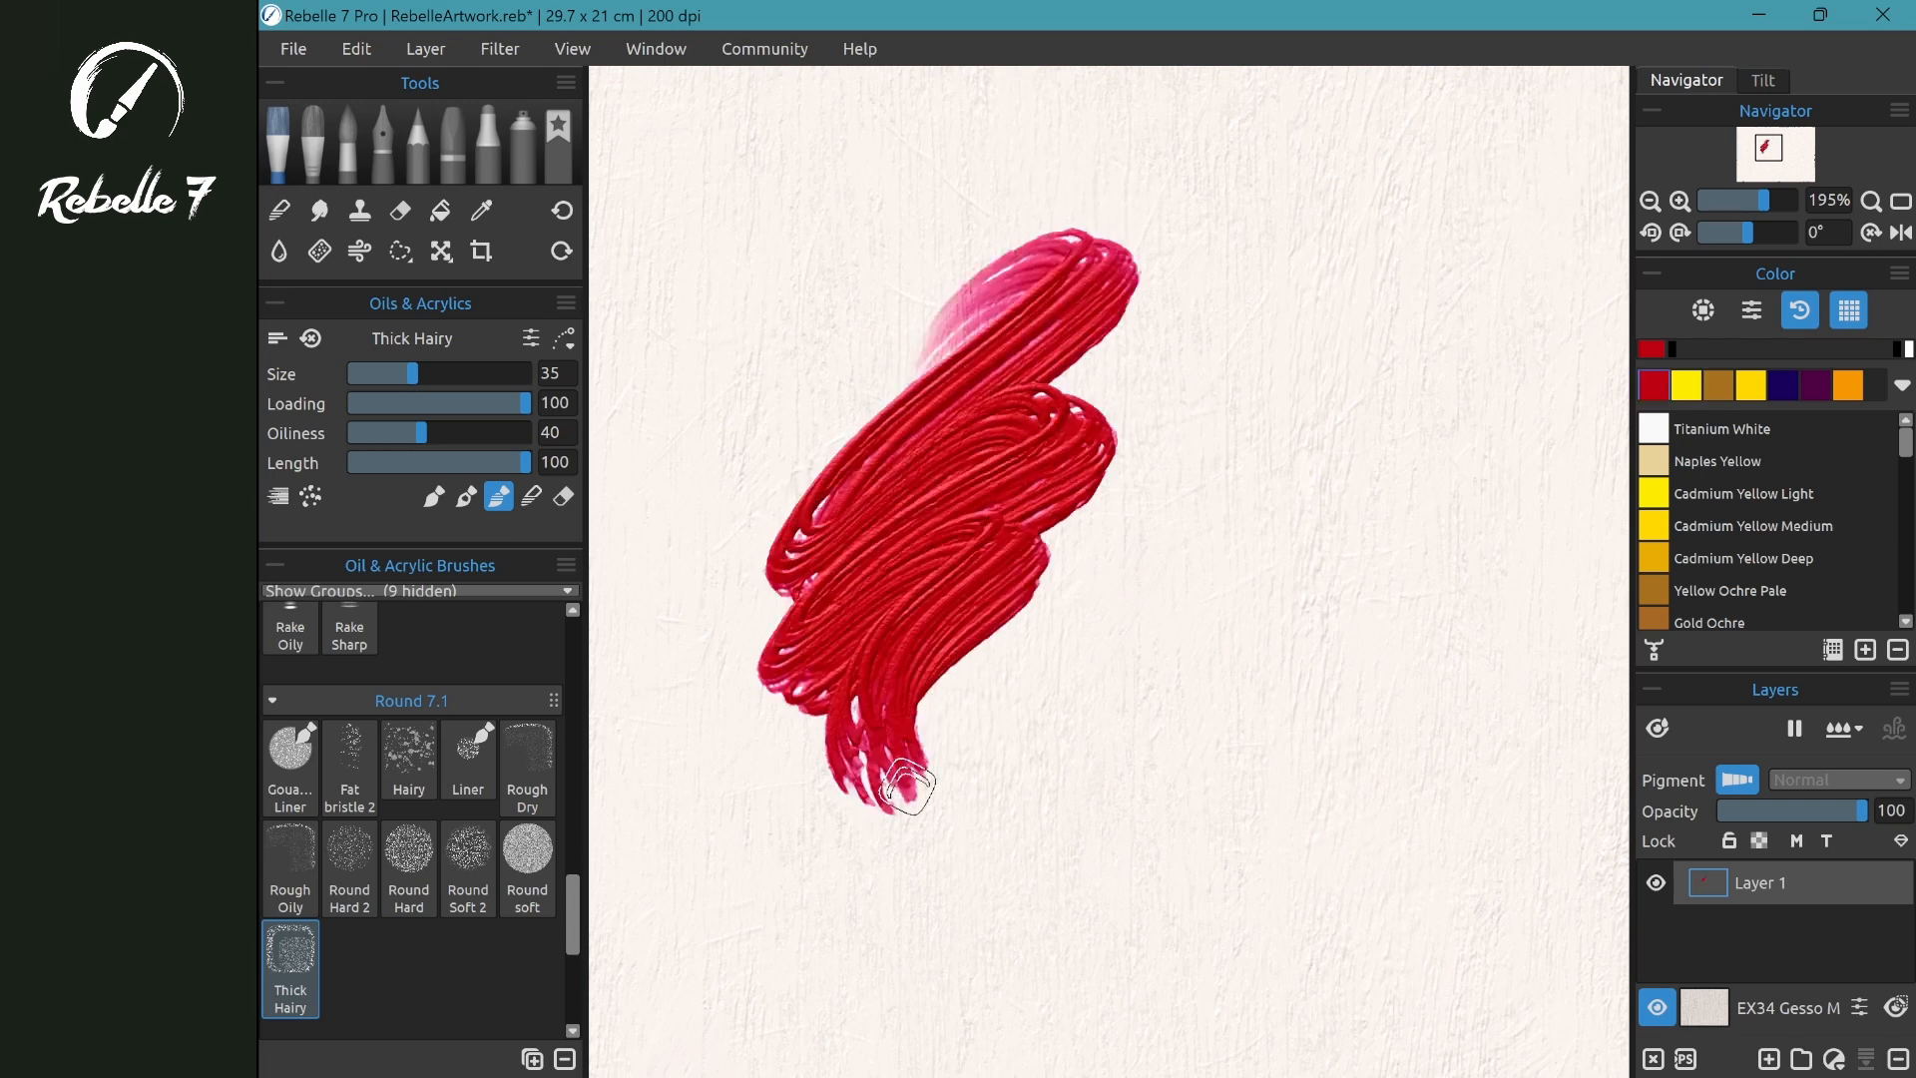
{"action": "mouse_move", "coordinate": [1147, 334]}
{"action": "left_mouse_down"}
{"action": "mouse_move", "coordinate": [1163, 404]}
{"action": "mouse_move", "coordinate": [1024, 604]}
{"action": "mouse_move", "coordinate": [1007, 673]}
{"action": "mouse_move", "coordinate": [1016, 416]}
{"action": "mouse_move", "coordinate": [965, 599]}
{"action": "mouse_move", "coordinate": [955, 786]}
{"action": "left_mouse_up"}
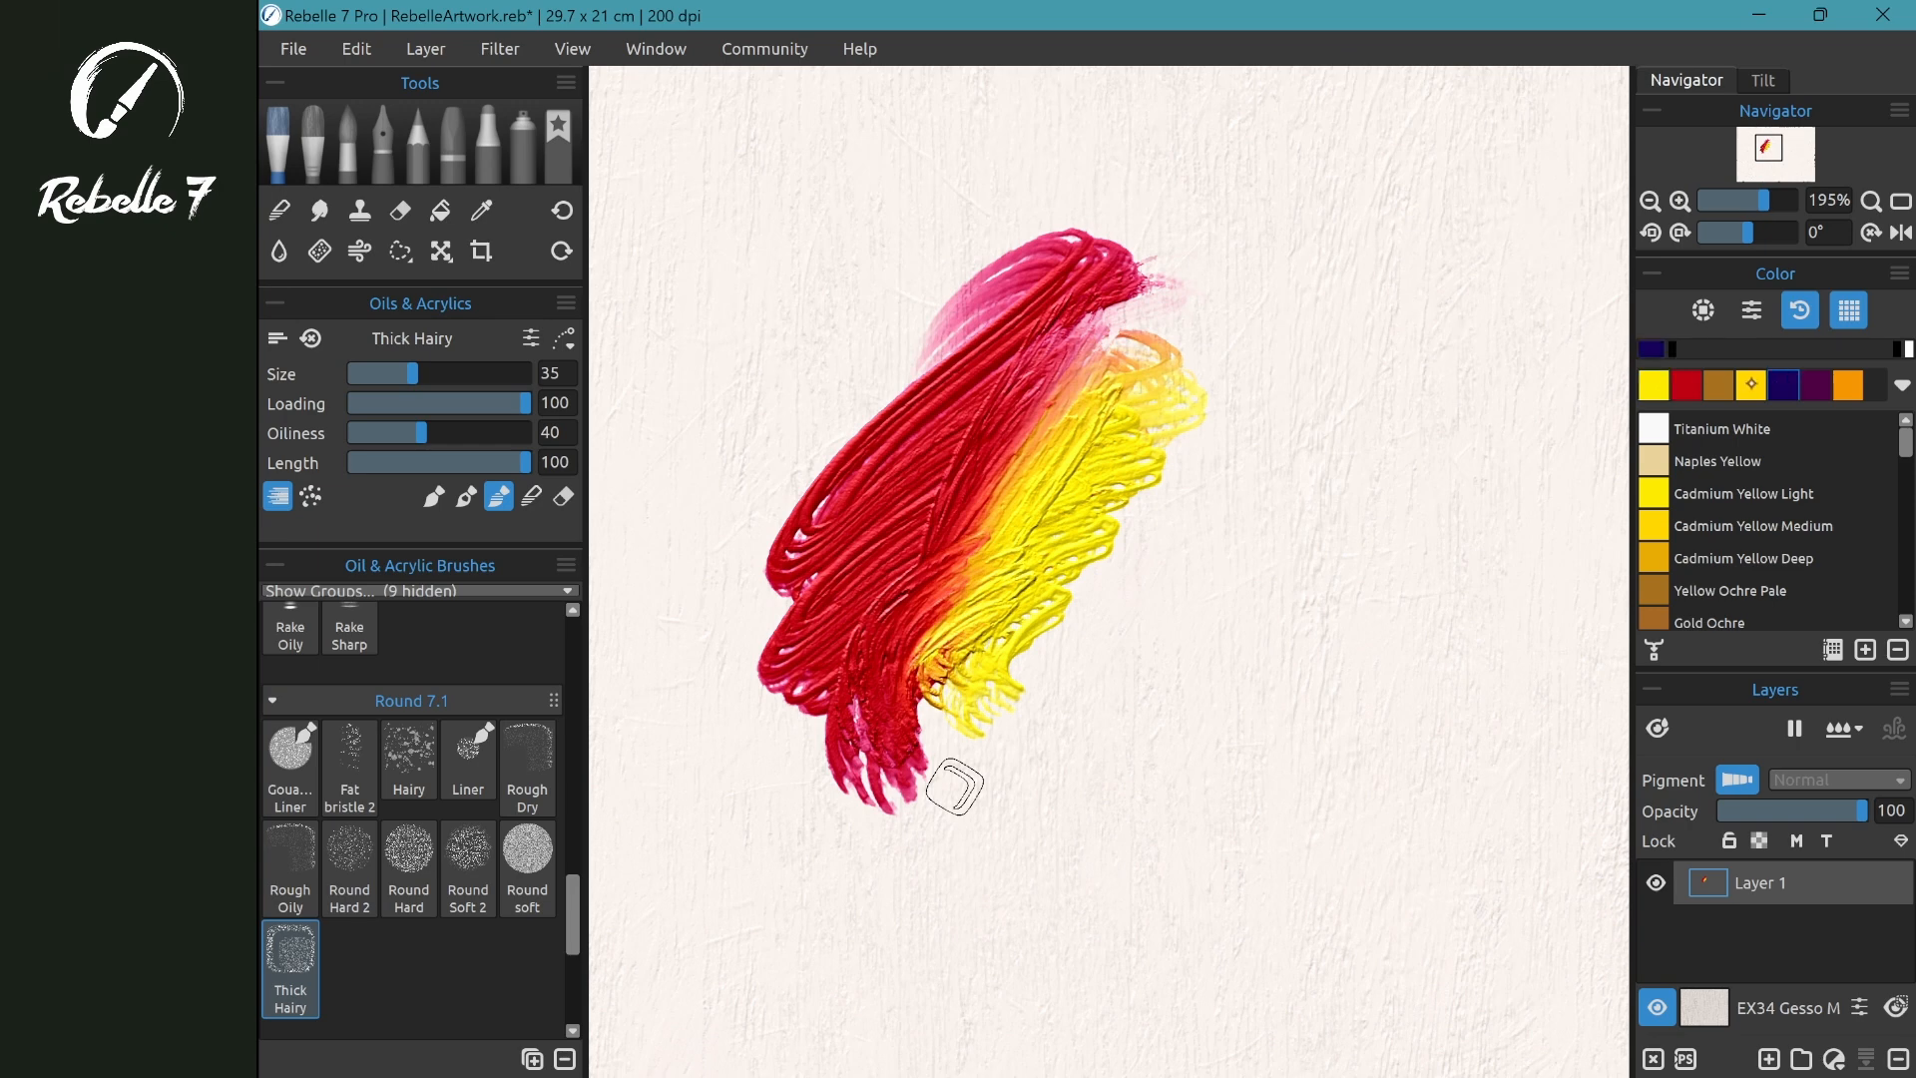
- Paint multicolored dark blue and red Thick Hairy strokes beside the yellow band, blending them into green and brown patches
{"action": "mouse_move", "coordinate": [1327, 324]}
{"action": "left_mouse_down"}
{"action": "mouse_move", "coordinate": [1090, 636]}
{"action": "mouse_move", "coordinate": [970, 856]}
{"action": "left_mouse_up"}
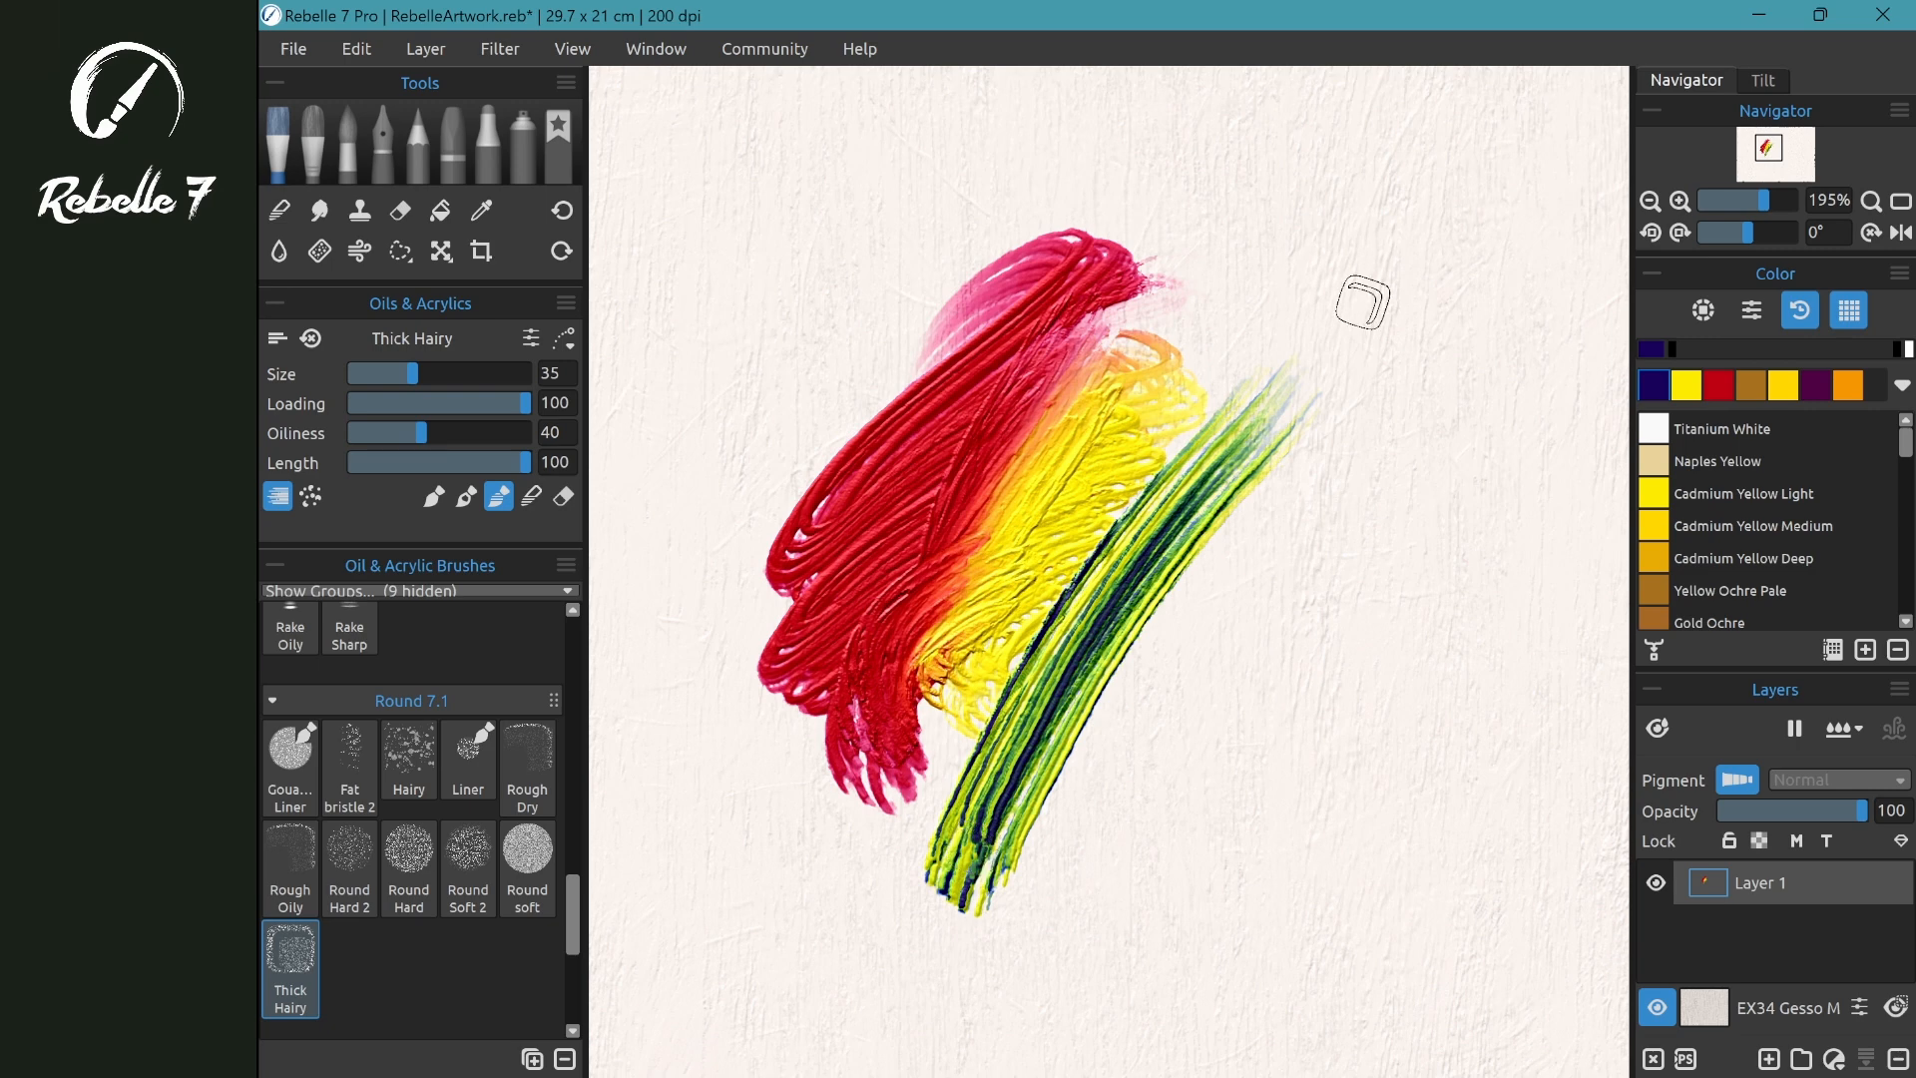
{"action": "mouse_move", "coordinate": [1370, 387]}
{"action": "left_mouse_down"}
{"action": "mouse_move", "coordinate": [1218, 652]}
{"action": "mouse_move", "coordinate": [1165, 811]}
{"action": "mouse_move", "coordinate": [1192, 621]}
{"action": "mouse_move", "coordinate": [1272, 657]}
{"action": "mouse_move", "coordinate": [1197, 771]}
{"action": "mouse_move", "coordinate": [1203, 667]}
{"action": "mouse_move", "coordinate": [1160, 656]}
{"action": "mouse_move", "coordinate": [1198, 652]}
{"action": "mouse_move", "coordinate": [1269, 692]}
{"action": "mouse_move", "coordinate": [1206, 797]}
{"action": "mouse_move", "coordinate": [1134, 634]}
{"action": "mouse_move", "coordinate": [1169, 644]}
{"action": "mouse_move", "coordinate": [1247, 819]}
{"action": "left_mouse_up"}
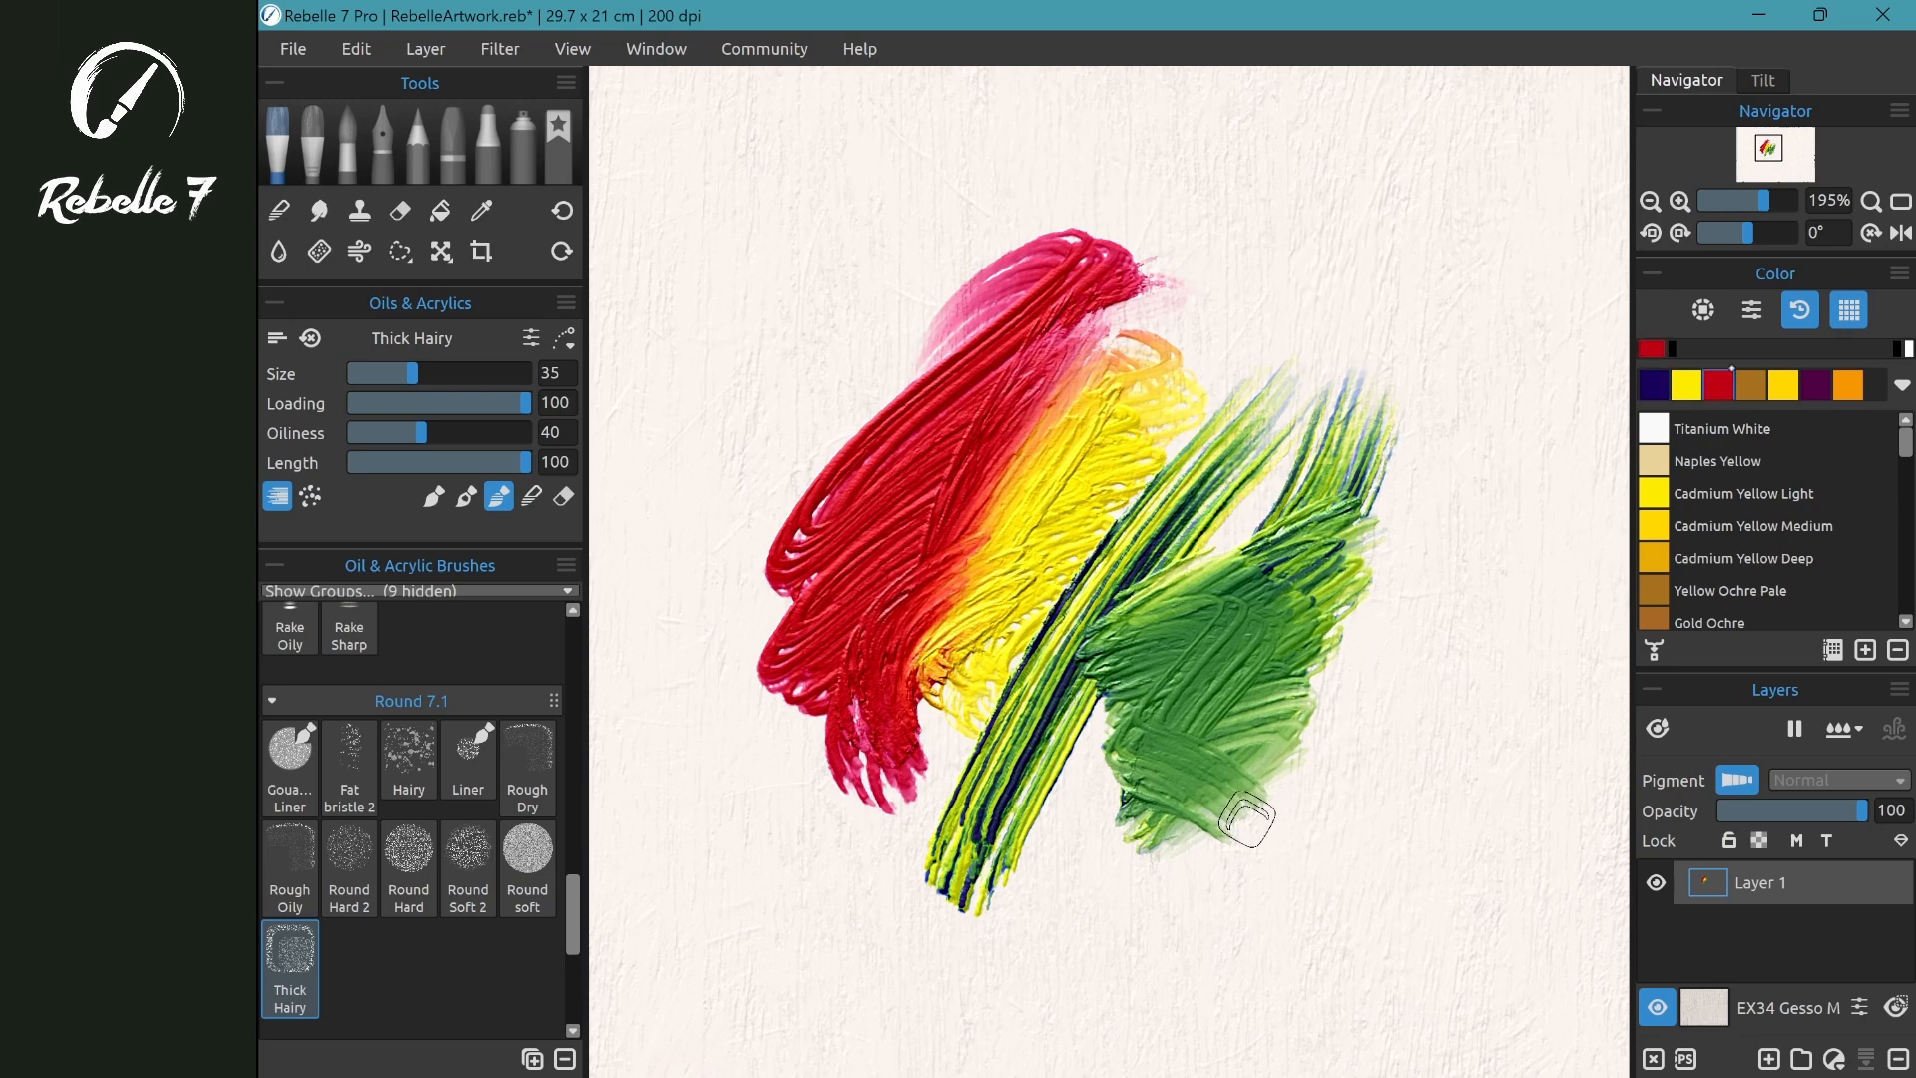
{"action": "mouse_move", "coordinate": [1249, 290]}
{"action": "left_mouse_down"}
{"action": "mouse_move", "coordinate": [1280, 340]}
{"action": "mouse_move", "coordinate": [1457, 300]}
{"action": "mouse_move", "coordinate": [1399, 365]}
{"action": "mouse_move", "coordinate": [1462, 368]}
{"action": "mouse_move", "coordinate": [1449, 448]}
{"action": "mouse_move", "coordinate": [1497, 478]}
{"action": "mouse_move", "coordinate": [1366, 600]}
{"action": "mouse_move", "coordinate": [1471, 633]}
{"action": "mouse_move", "coordinate": [1277, 784]}
{"action": "left_mouse_up"}
{"action": "mouse_move", "coordinate": [1397, 574]}
{"action": "left_mouse_down"}
{"action": "mouse_move", "coordinate": [1297, 577]}
{"action": "mouse_move", "coordinate": [1362, 584]}
{"action": "mouse_move", "coordinate": [1362, 664]}
{"action": "mouse_move", "coordinate": [1380, 594]}
{"action": "mouse_move", "coordinate": [1356, 544]}
{"action": "mouse_move", "coordinate": [1265, 571]}
{"action": "mouse_move", "coordinate": [1295, 621]}
{"action": "mouse_move", "coordinate": [1345, 624]}
{"action": "mouse_move", "coordinate": [1415, 681]}
{"action": "mouse_move", "coordinate": [1274, 574]}
{"action": "mouse_move", "coordinate": [1270, 665]}
{"action": "mouse_move", "coordinate": [1234, 603]}
{"action": "mouse_move", "coordinate": [1216, 676]}
{"action": "mouse_move", "coordinate": [1248, 717]}
{"action": "mouse_move", "coordinate": [1190, 581]}
{"action": "mouse_move", "coordinate": [1225, 597]}
{"action": "mouse_move", "coordinate": [1242, 686]}
{"action": "mouse_move", "coordinate": [1312, 776]}
{"action": "left_mouse_up"}
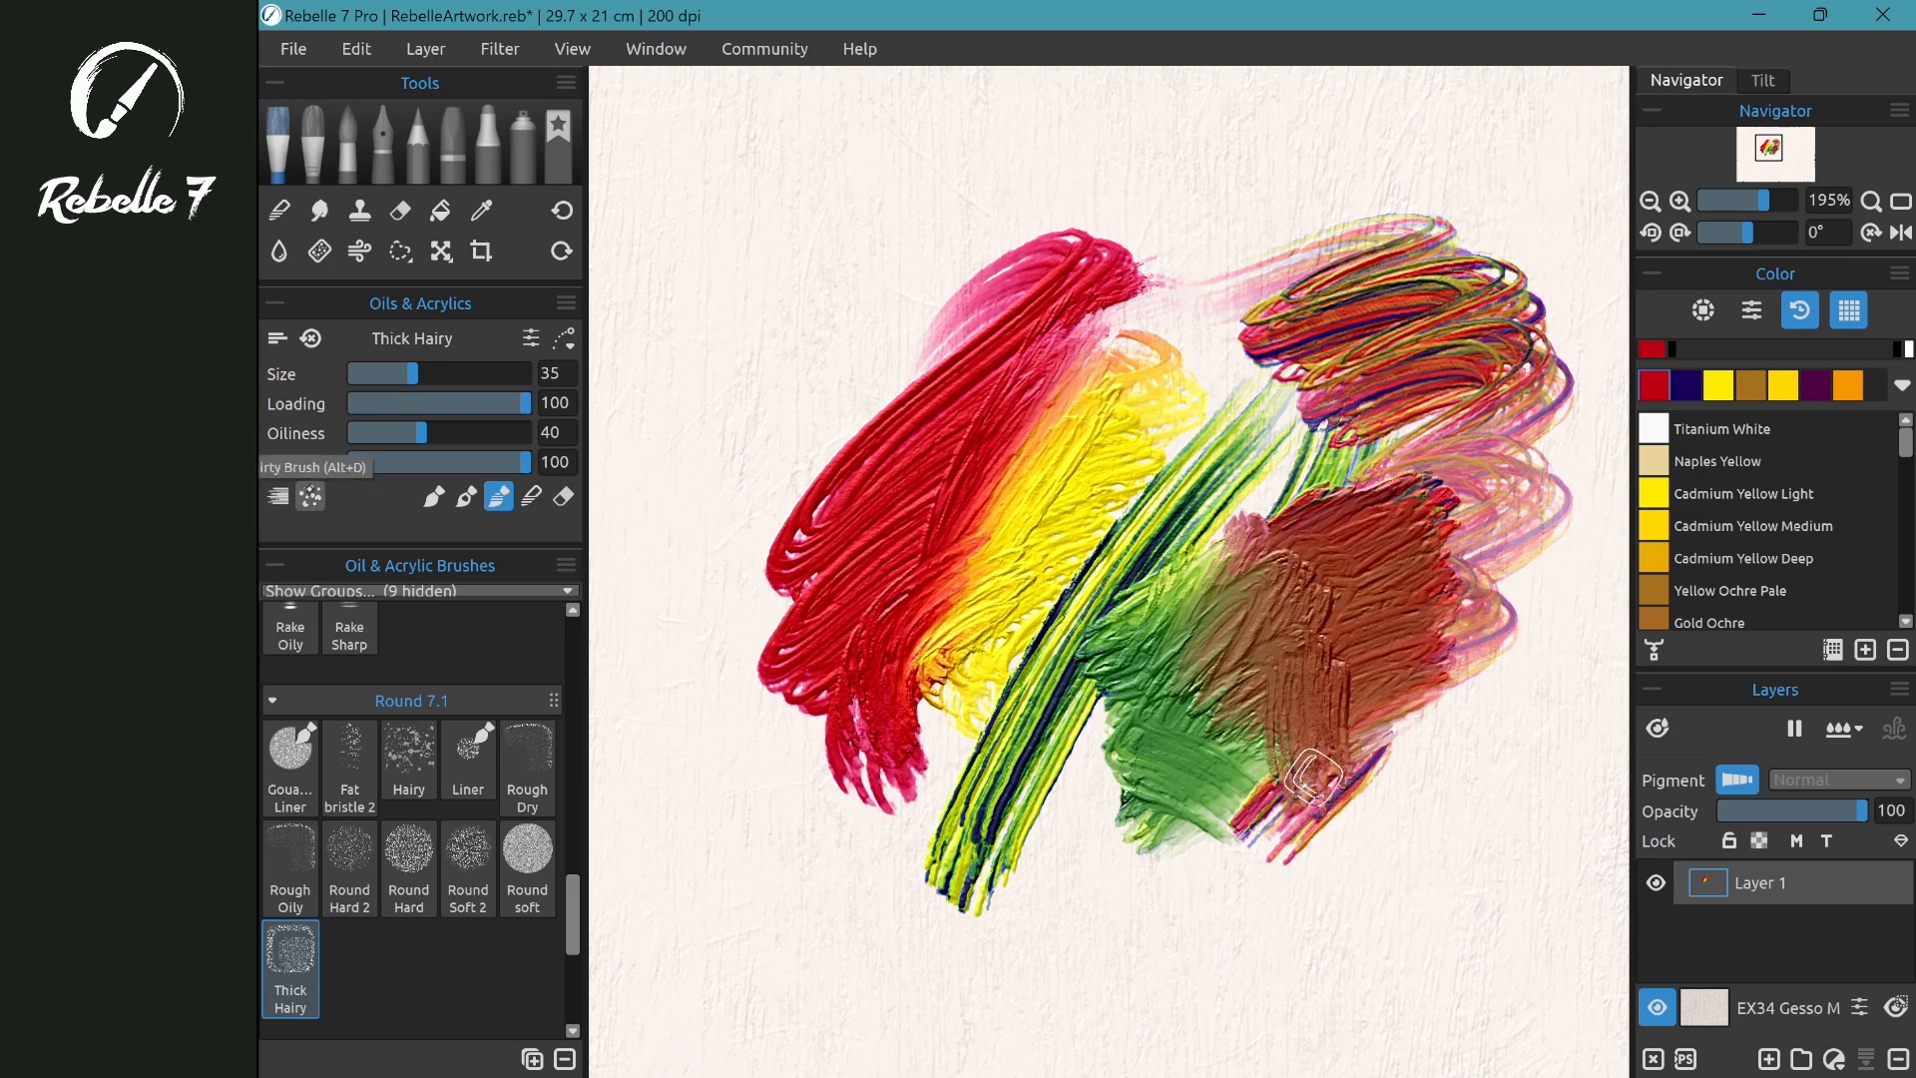
- Turn on Dirty Brush and use Thick Hairy to paint a red patch and a yellow-orange zigzag left of the red scribble
{"action": "left_click", "coordinate": [311, 496]}
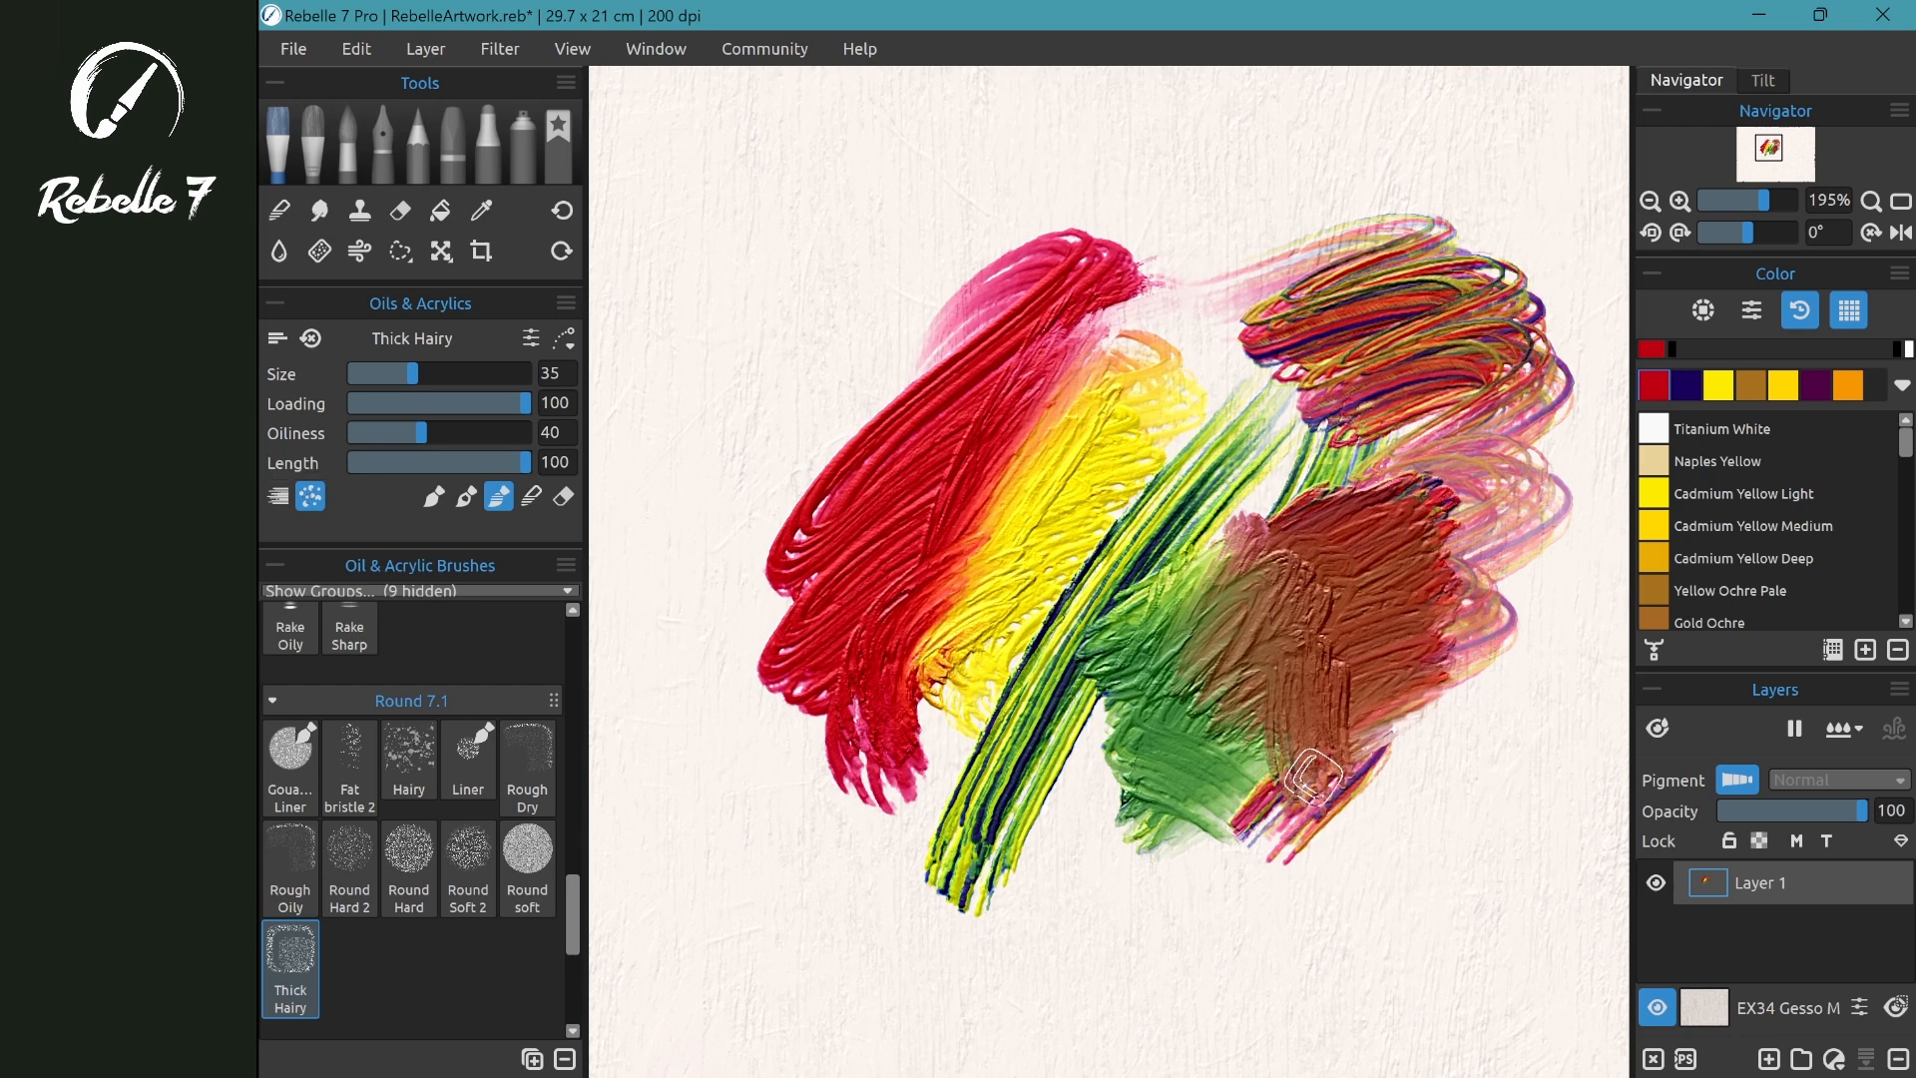
{"action": "mouse_move", "coordinate": [789, 184]}
{"action": "left_mouse_down"}
{"action": "mouse_move", "coordinate": [863, 205]}
{"action": "mouse_move", "coordinate": [804, 334]}
{"action": "mouse_move", "coordinate": [659, 330]}
{"action": "mouse_move", "coordinate": [699, 299]}
{"action": "mouse_move", "coordinate": [648, 419]}
{"action": "mouse_move", "coordinate": [795, 343]}
{"action": "left_mouse_up"}
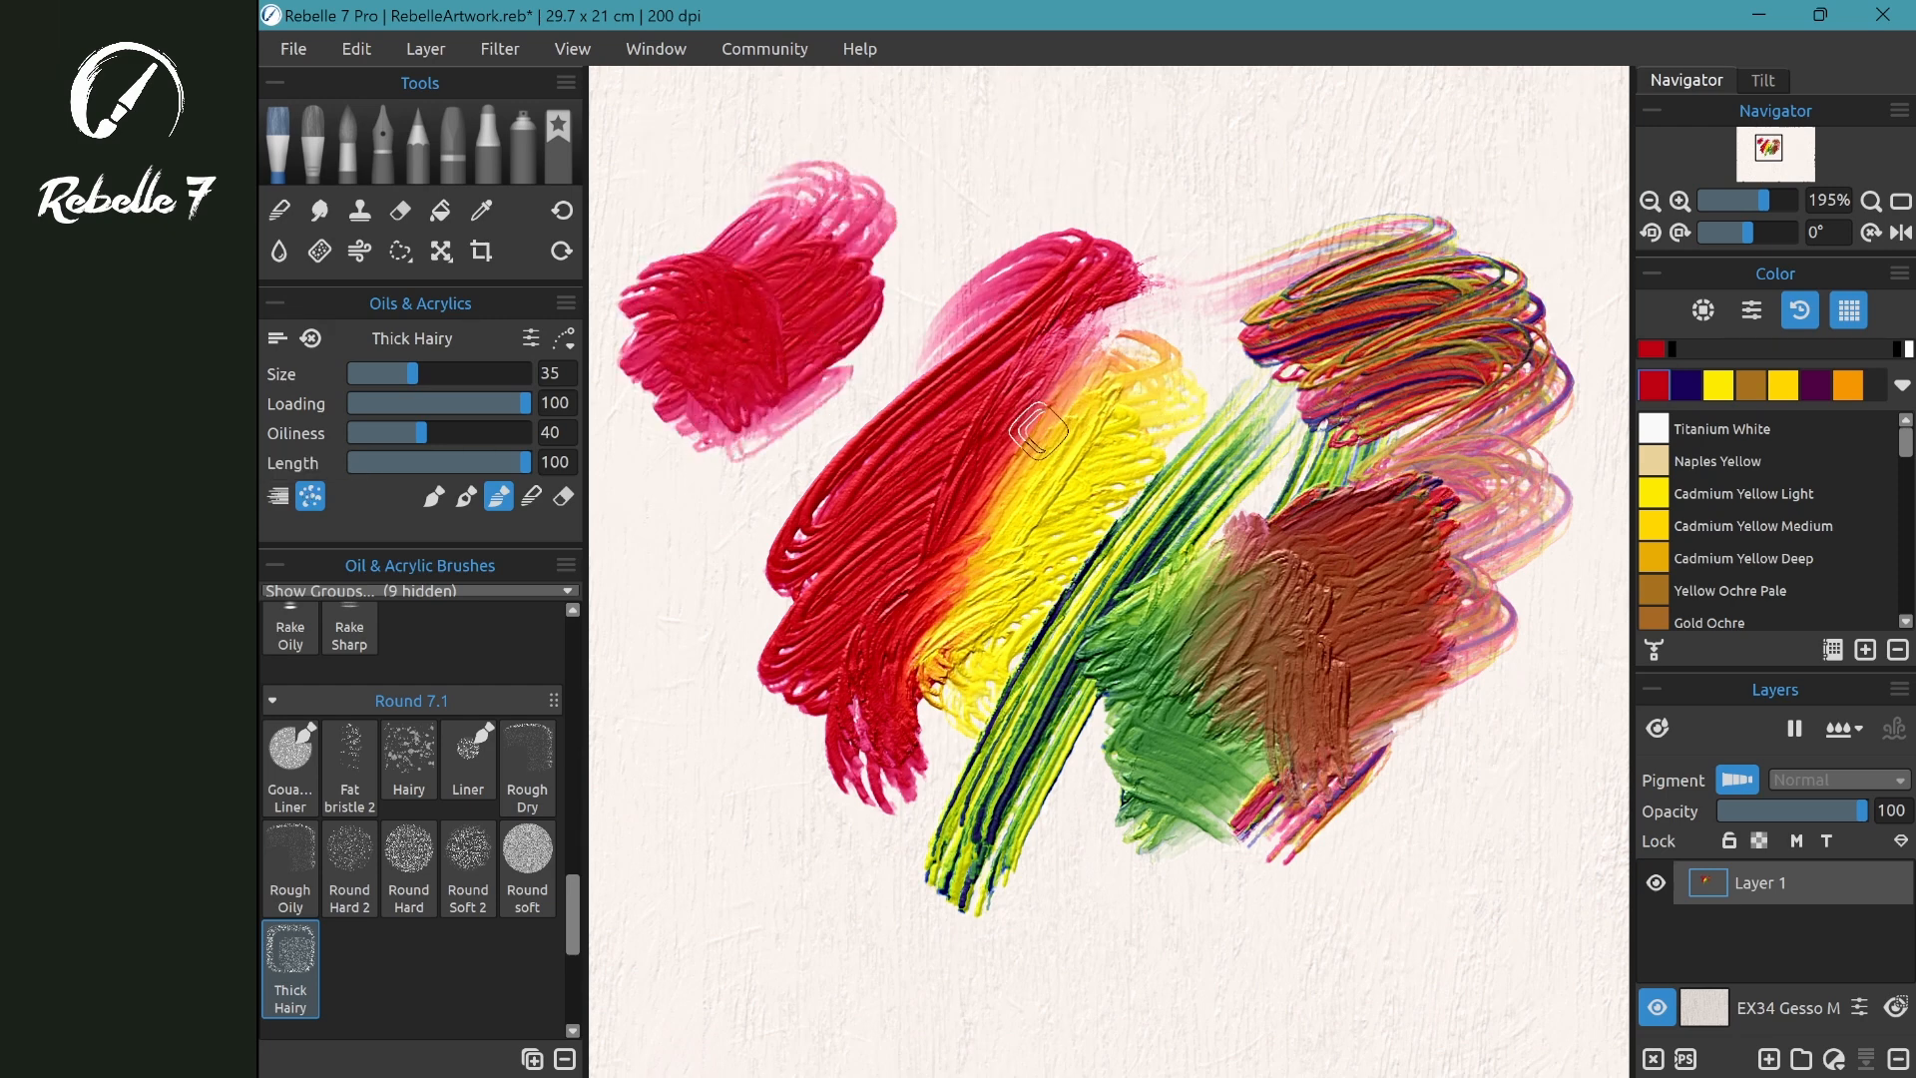
{"action": "left_click_drag", "start_coordinate": [1038, 432], "coordinate": [1009, 452]}
{"action": "mouse_move", "coordinate": [632, 578]}
{"action": "left_mouse_down"}
{"action": "mouse_move", "coordinate": [685, 615]}
{"action": "mouse_move", "coordinate": [684, 784]}
{"action": "mouse_move", "coordinate": [743, 829]}
{"action": "mouse_move", "coordinate": [732, 804]}
{"action": "mouse_move", "coordinate": [649, 796]}
{"action": "mouse_move", "coordinate": [657, 533]}
{"action": "mouse_move", "coordinate": [723, 592]}
{"action": "mouse_move", "coordinate": [732, 782]}
{"action": "left_mouse_up"}
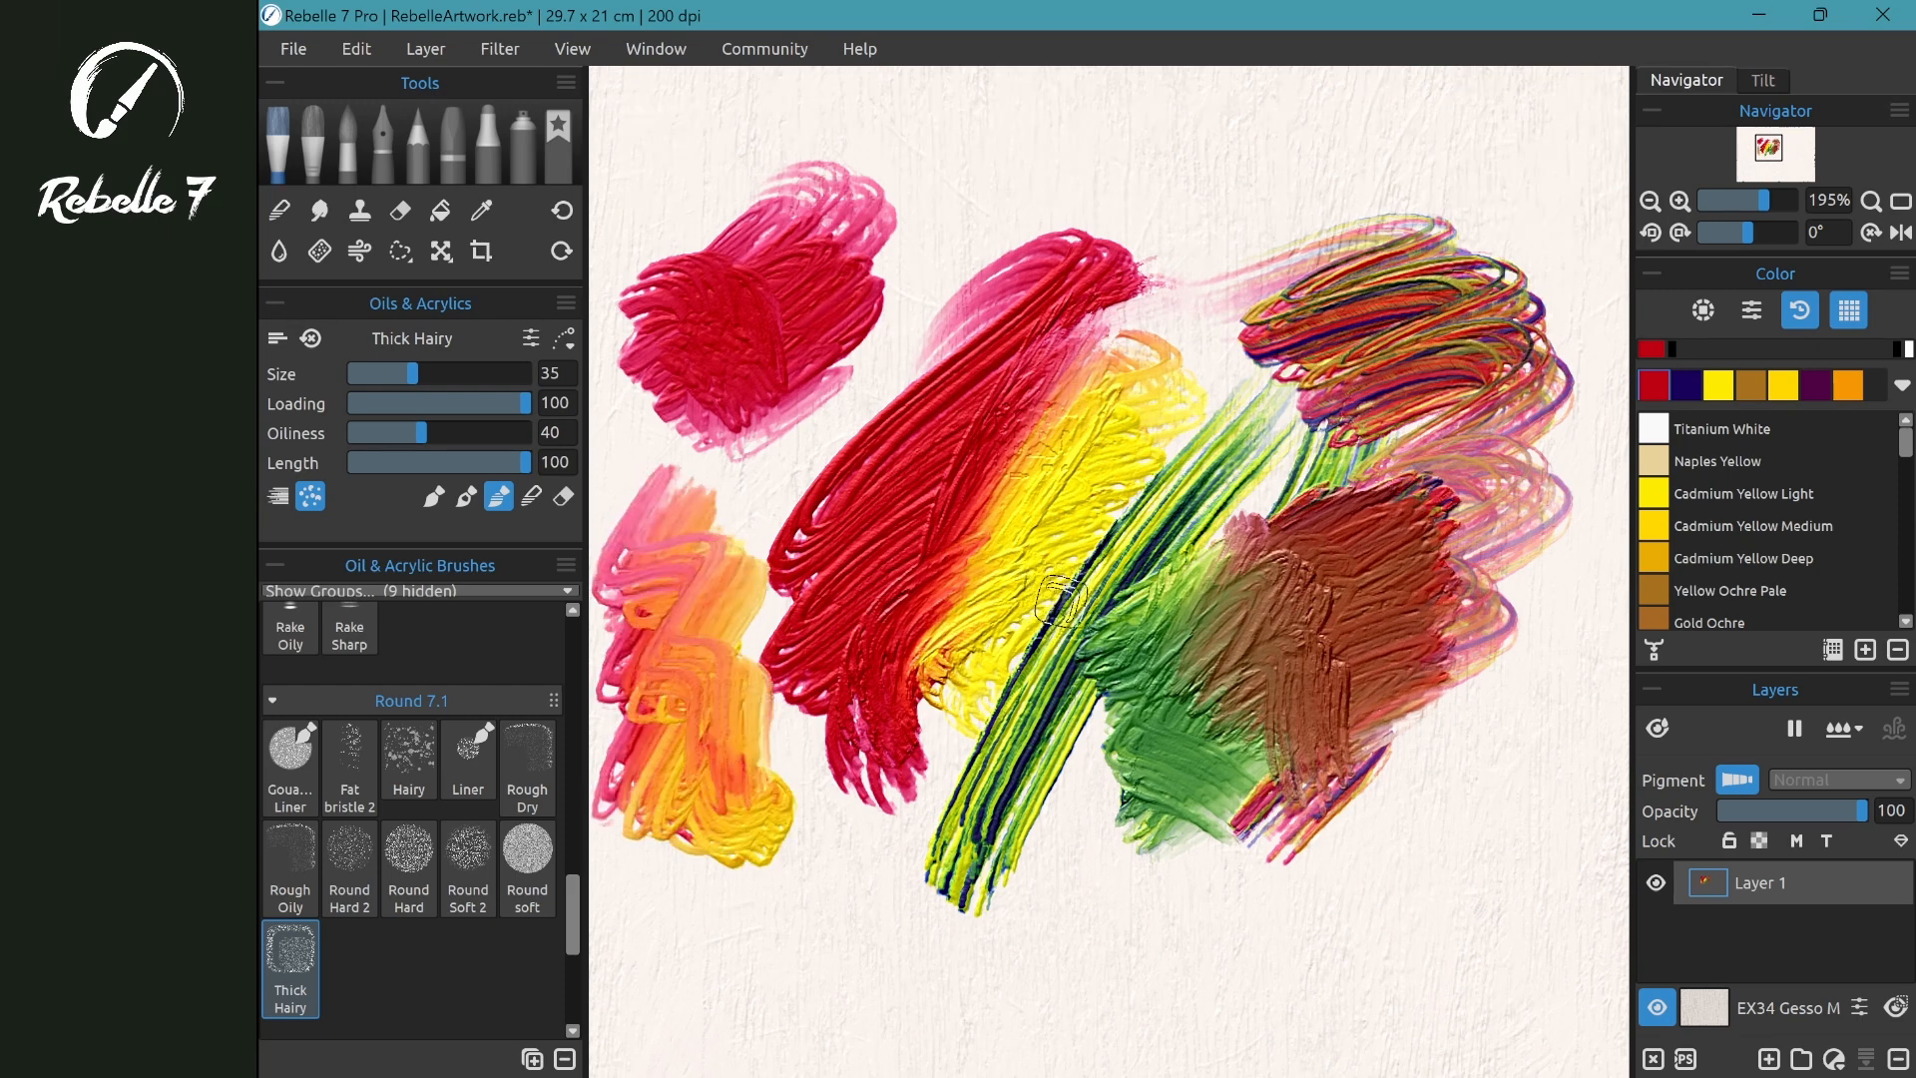
- Paint a lime stroke above the swatches with Dirty Brush and pull brown paint from the multicolored scribble toward the red patch
{"action": "mouse_move", "coordinate": [998, 150]}
{"action": "left_mouse_down"}
{"action": "mouse_move", "coordinate": [1120, 145]}
{"action": "mouse_move", "coordinate": [1211, 202]}
{"action": "mouse_move", "coordinate": [1264, 185]}
{"action": "mouse_move", "coordinate": [1196, 148]}
{"action": "mouse_move", "coordinate": [1044, 188]}
{"action": "mouse_move", "coordinate": [1250, 220]}
{"action": "mouse_move", "coordinate": [1197, 229]}
{"action": "mouse_move", "coordinate": [1020, 184]}
{"action": "mouse_move", "coordinate": [891, 190]}
{"action": "mouse_move", "coordinate": [920, 136]}
{"action": "mouse_move", "coordinate": [988, 128]}
{"action": "mouse_move", "coordinate": [1079, 181]}
{"action": "mouse_move", "coordinate": [888, 167]}
{"action": "mouse_move", "coordinate": [998, 200]}
{"action": "left_mouse_up"}
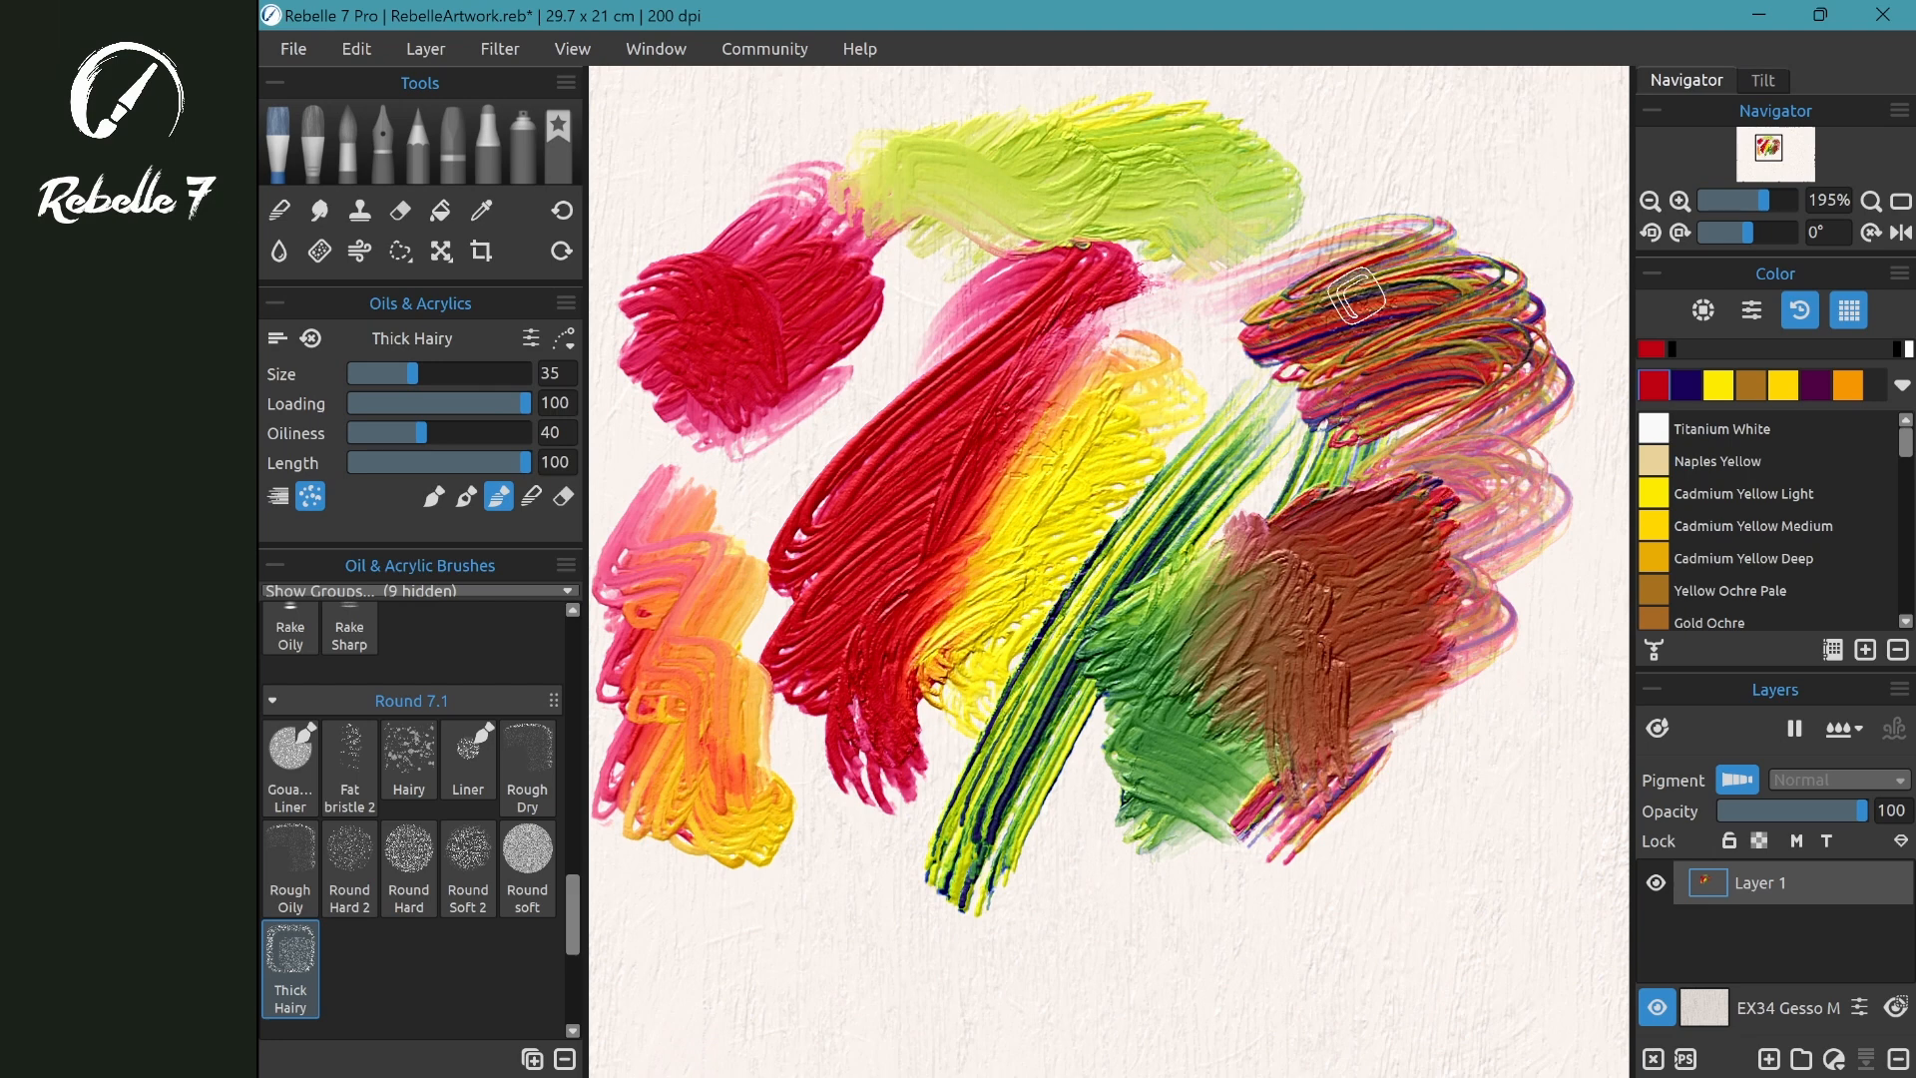
{"action": "left_click_drag", "start_coordinate": [1352, 294], "coordinate": [993, 312]}
{"action": "mouse_move", "coordinate": [1107, 250]}
{"action": "left_mouse_down"}
{"action": "mouse_move", "coordinate": [1126, 319]}
{"action": "mouse_move", "coordinate": [910, 273]}
{"action": "mouse_move", "coordinate": [1090, 294]}
{"action": "mouse_move", "coordinate": [1173, 356]}
{"action": "mouse_move", "coordinate": [991, 322]}
{"action": "mouse_move", "coordinate": [769, 337]}
{"action": "left_mouse_up"}
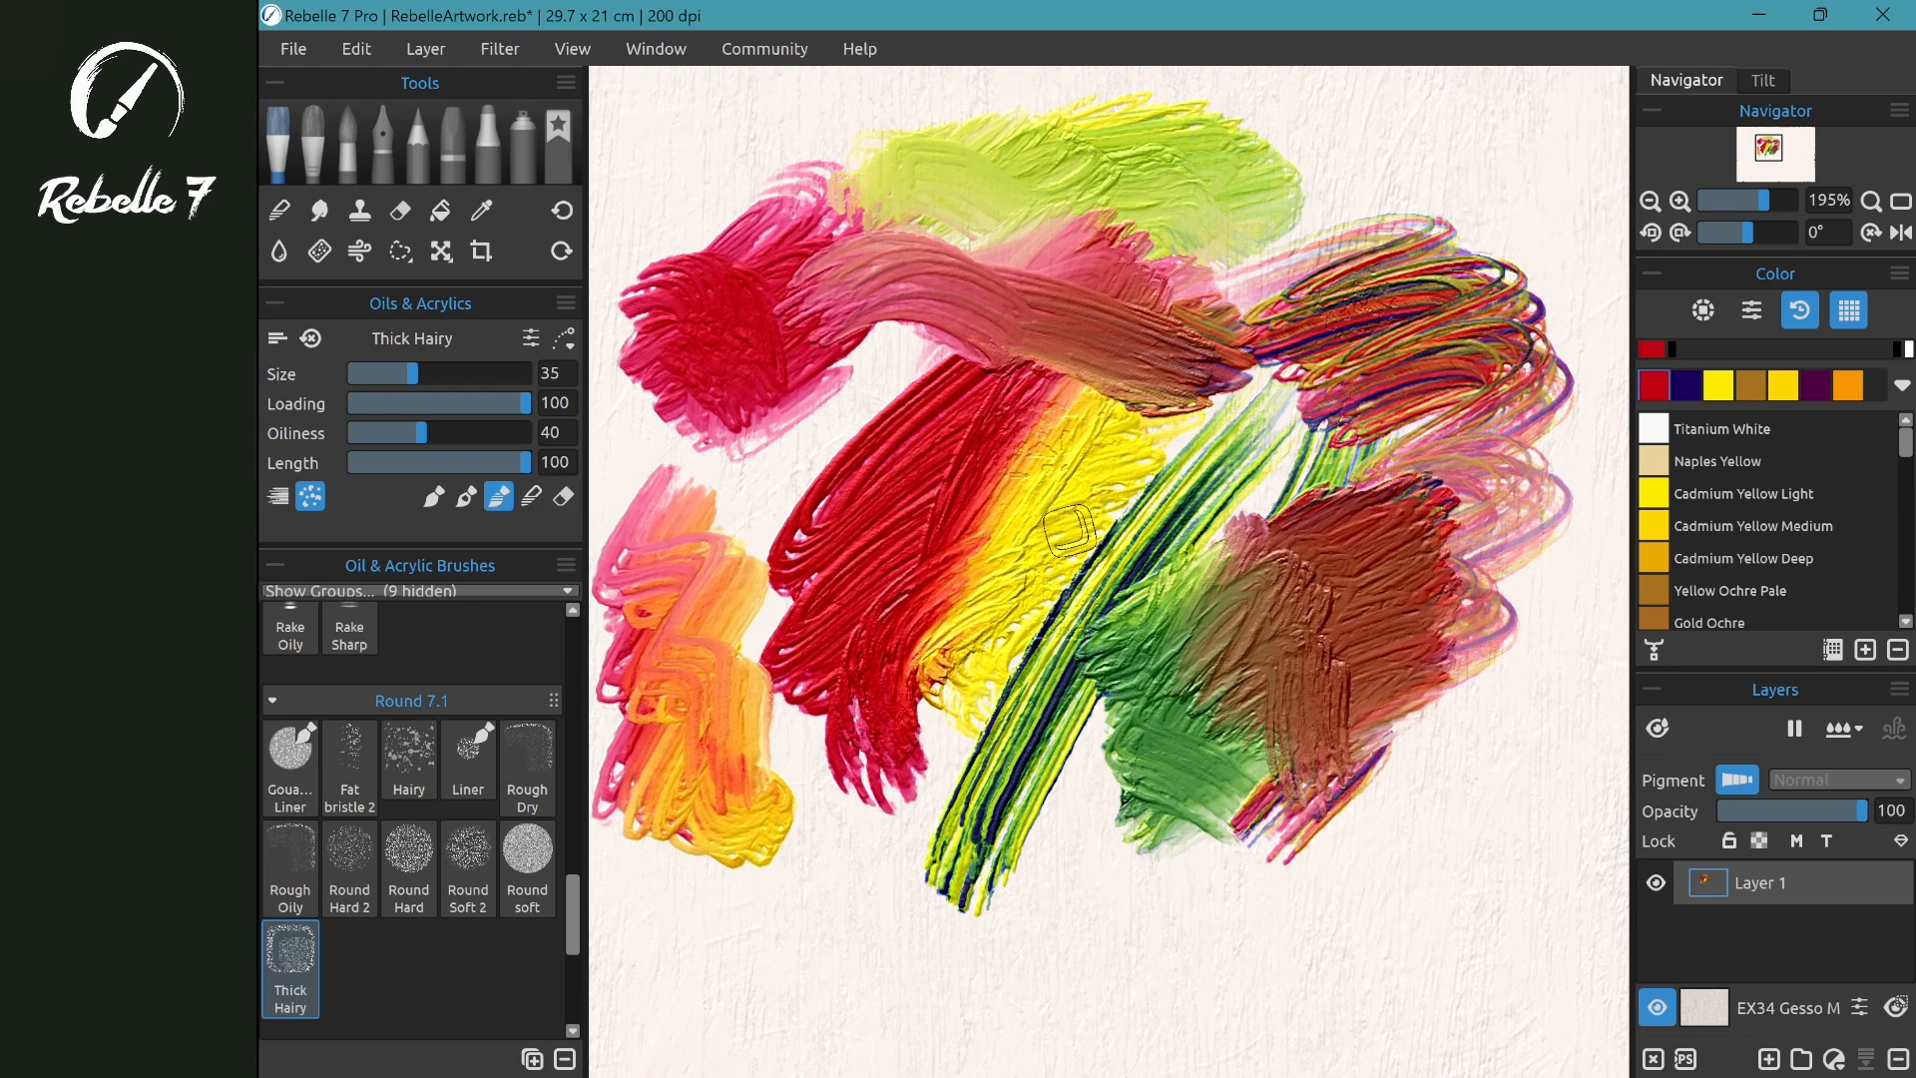
- Rake through the red, yellow, green and brown paint with the Rake Sharp brush at size 50 and Dirty Brush on
{"action": "scroll", "coordinate": [349, 858], "scroll_direction": "up", "scroll_amount": 3}
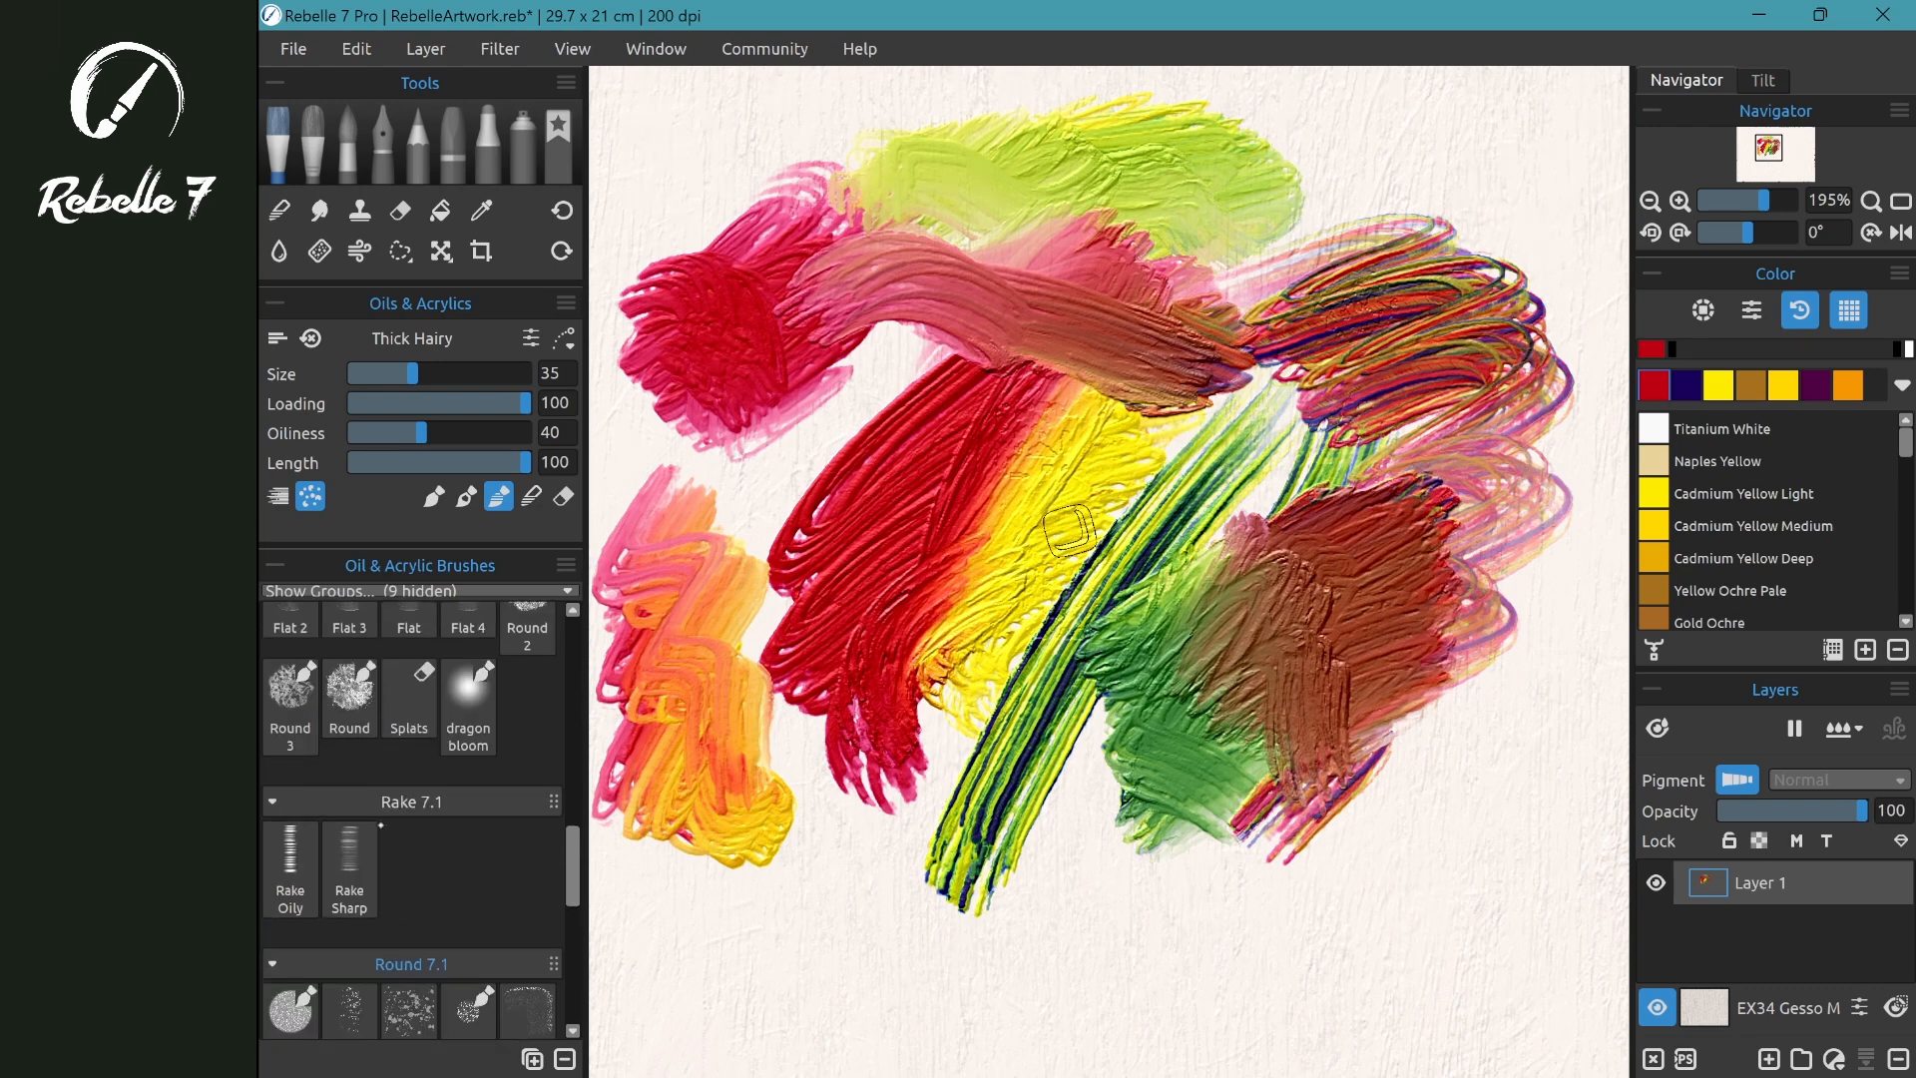
{"action": "left_click", "coordinate": [350, 867]}
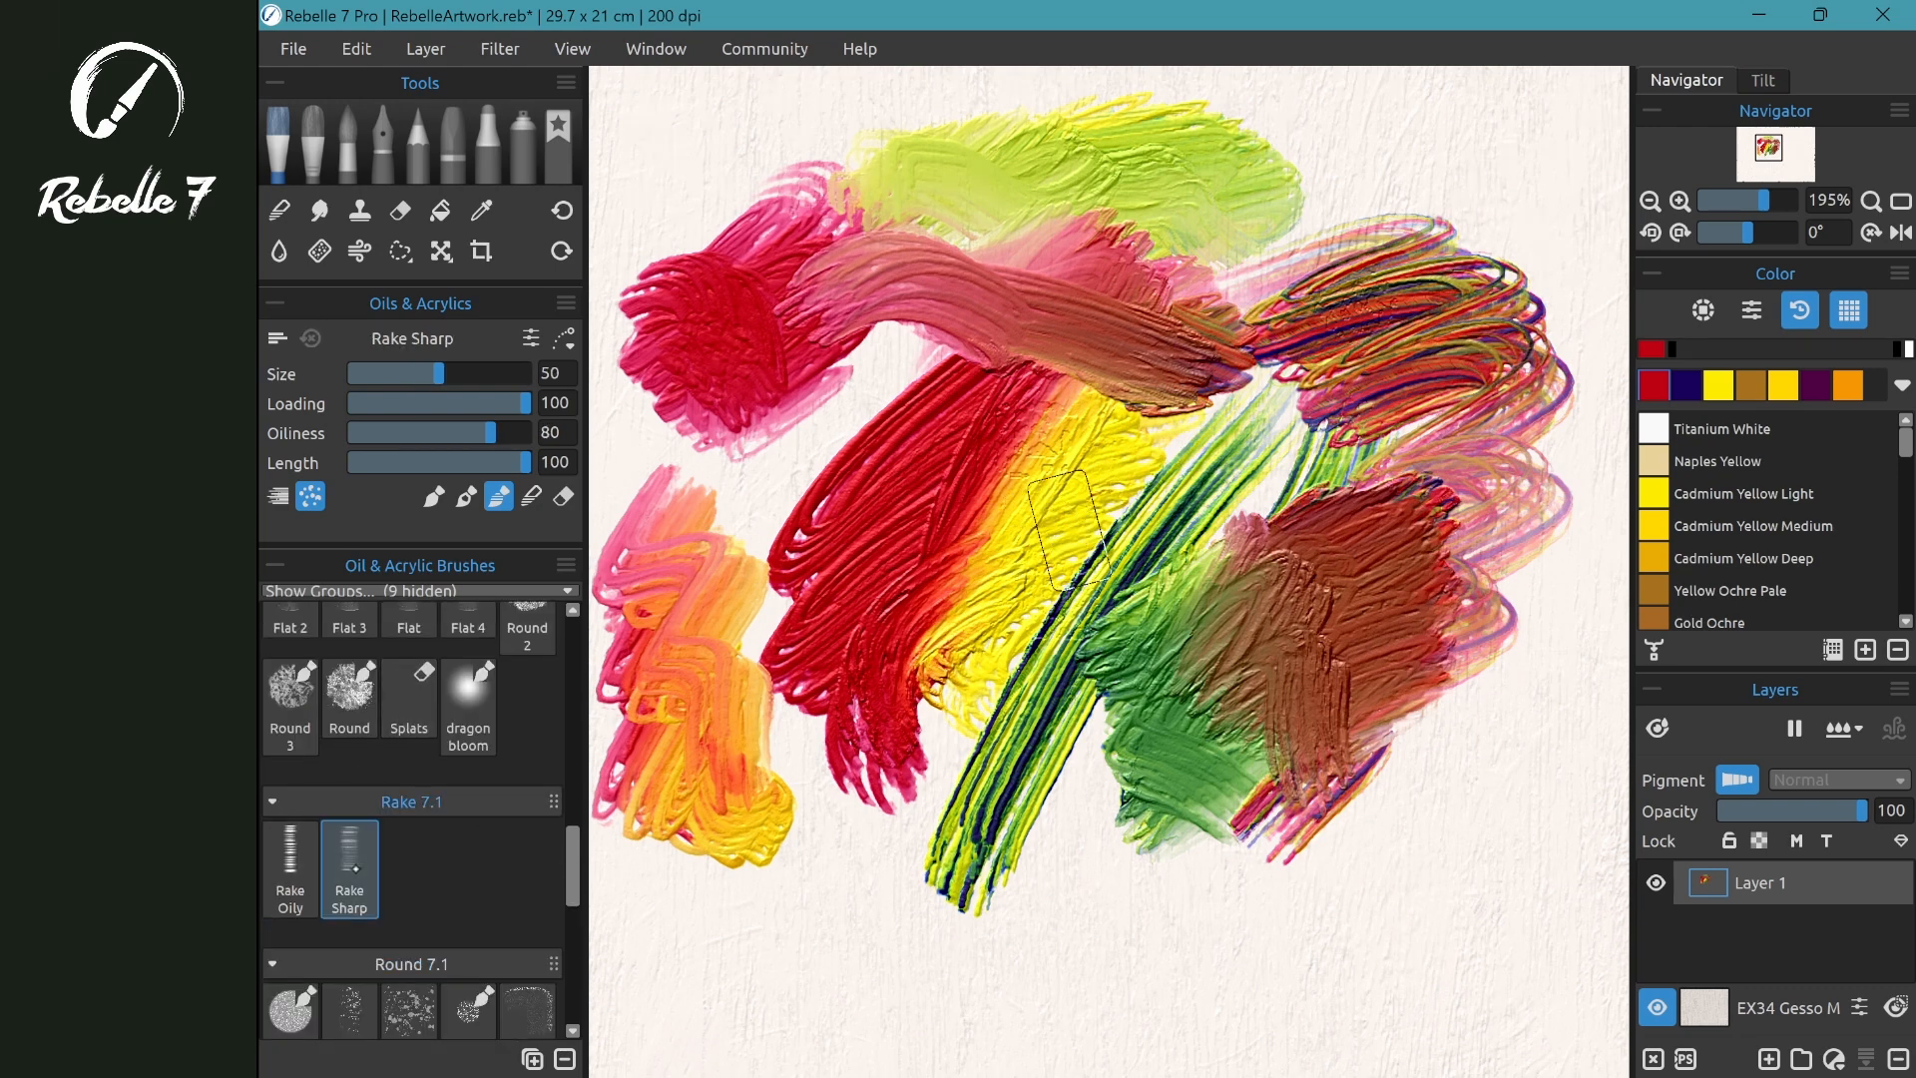
{"action": "mouse_move", "coordinate": [1468, 703]}
{"action": "left_mouse_down"}
{"action": "mouse_move", "coordinate": [1110, 511]}
{"action": "mouse_move", "coordinate": [850, 525]}
{"action": "mouse_move", "coordinate": [798, 583]}
{"action": "mouse_move", "coordinate": [785, 660]}
{"action": "mouse_move", "coordinate": [836, 903]}
{"action": "mouse_move", "coordinate": [932, 616]}
{"action": "mouse_move", "coordinate": [935, 874]}
{"action": "mouse_move", "coordinate": [959, 622]}
{"action": "mouse_move", "coordinate": [1091, 875]}
{"action": "mouse_move", "coordinate": [994, 536]}
{"action": "mouse_move", "coordinate": [1110, 768]}
{"action": "mouse_move", "coordinate": [1148, 768]}
{"action": "mouse_move", "coordinate": [1166, 673]}
{"action": "mouse_move", "coordinate": [1203, 817]}
{"action": "mouse_move", "coordinate": [1136, 705]}
{"action": "mouse_move", "coordinate": [1288, 786]}
{"action": "mouse_move", "coordinate": [945, 708]}
{"action": "mouse_move", "coordinate": [1395, 842]}
{"action": "mouse_move", "coordinate": [955, 682]}
{"action": "mouse_move", "coordinate": [1431, 832]}
{"action": "mouse_move", "coordinate": [1239, 655]}
{"action": "mouse_move", "coordinate": [1432, 842]}
{"action": "mouse_move", "coordinate": [1079, 677]}
{"action": "mouse_move", "coordinate": [1316, 646]}
{"action": "mouse_move", "coordinate": [1024, 704]}
{"action": "mouse_move", "coordinate": [1114, 755]}
{"action": "mouse_move", "coordinate": [1285, 509]}
{"action": "left_mouse_up"}
- Dab textured red-brown paint over the lime and brown strokes with Dabber 4, using multicolored and Dirty Brush modes together
{"action": "scroll", "coordinate": [409, 749], "scroll_direction": "up", "scroll_amount": 5}
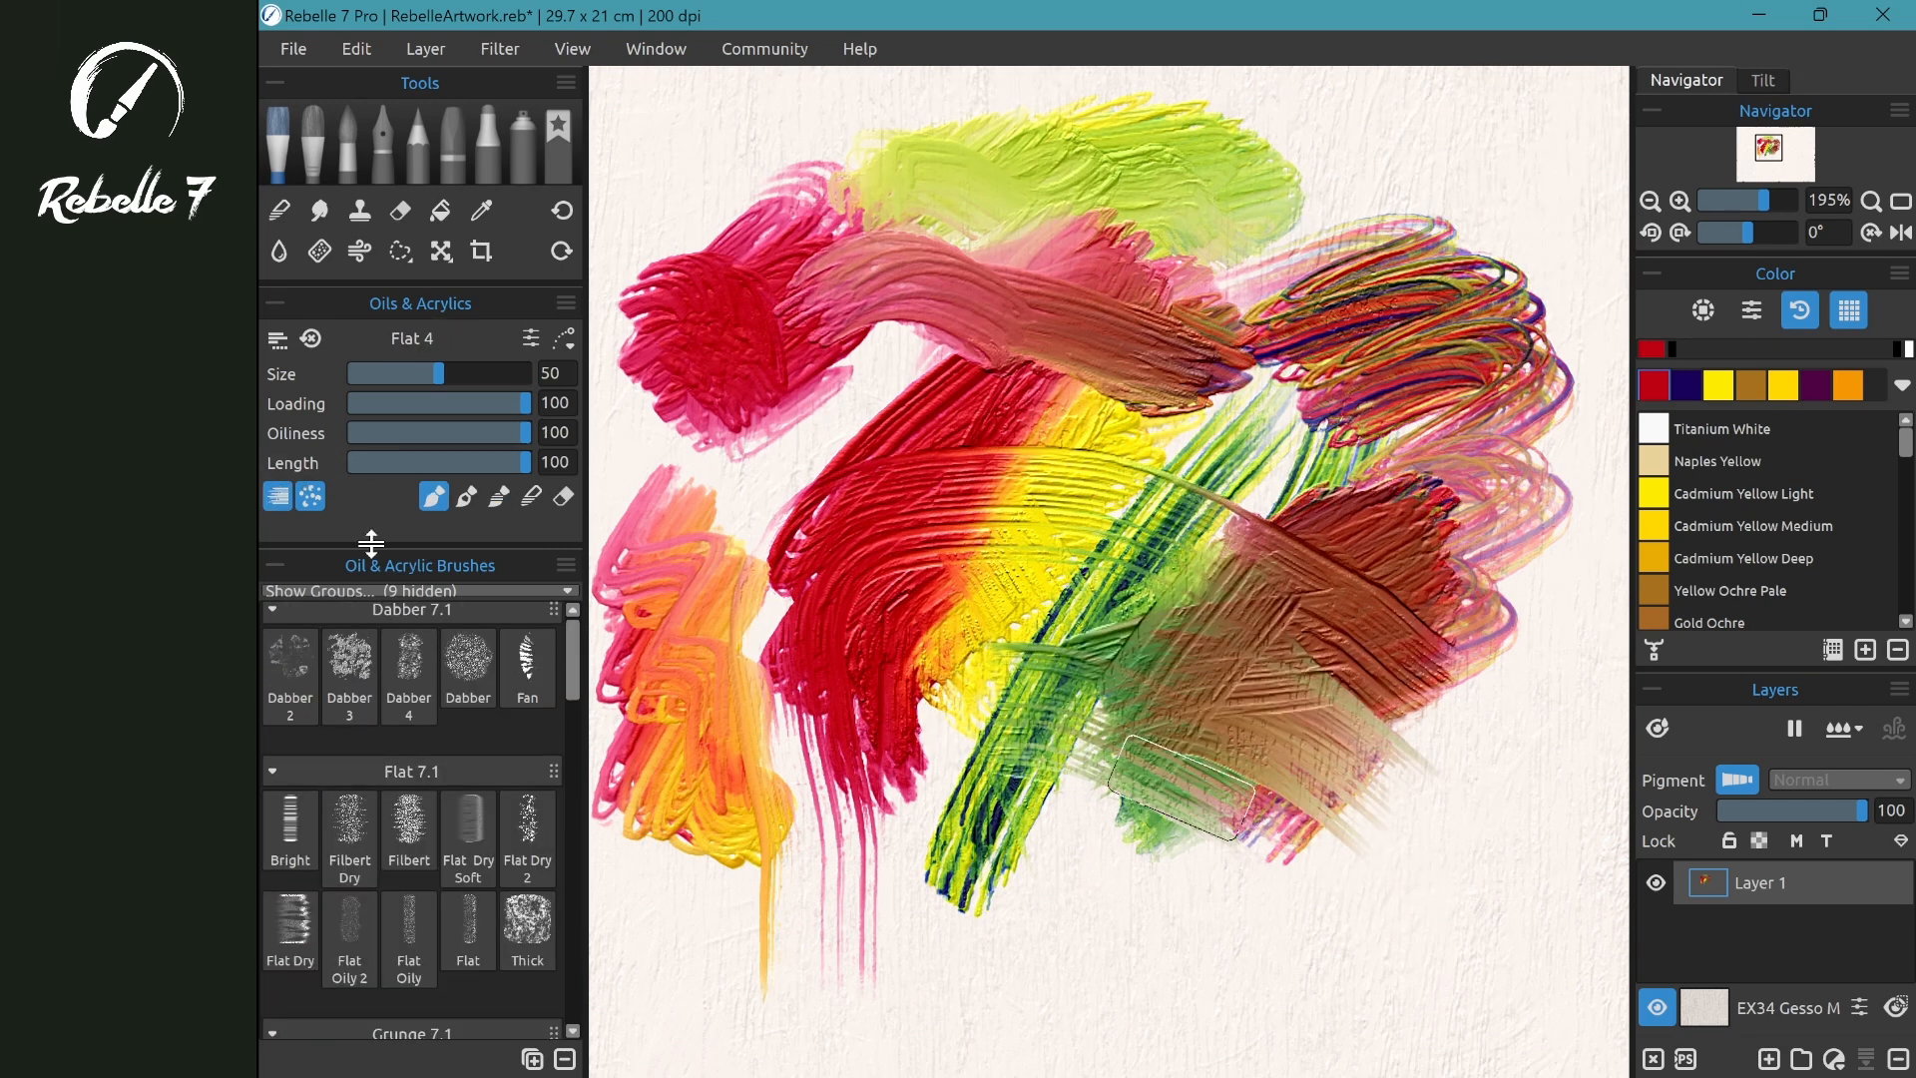
{"action": "left_click", "coordinate": [409, 668]}
{"action": "mouse_move", "coordinate": [1156, 282]}
{"action": "left_mouse_down"}
{"action": "mouse_move", "coordinate": [996, 344]}
{"action": "mouse_move", "coordinate": [1205, 247]}
{"action": "mouse_move", "coordinate": [1283, 269]}
{"action": "mouse_move", "coordinate": [1098, 334]}
{"action": "mouse_move", "coordinate": [1273, 373]}
{"action": "mouse_move", "coordinate": [1080, 318]}
{"action": "mouse_move", "coordinate": [981, 422]}
{"action": "mouse_move", "coordinate": [1191, 387]}
{"action": "mouse_move", "coordinate": [1233, 314]}
{"action": "mouse_move", "coordinate": [1132, 312]}
{"action": "mouse_move", "coordinate": [1317, 325]}
{"action": "mouse_move", "coordinate": [1234, 265]}
{"action": "mouse_move", "coordinate": [1369, 289]}
{"action": "mouse_move", "coordinate": [1301, 234]}
{"action": "mouse_move", "coordinate": [1326, 229]}
{"action": "mouse_move", "coordinate": [1279, 181]}
{"action": "mouse_move", "coordinate": [1187, 197]}
{"action": "mouse_move", "coordinate": [1004, 299]}
{"action": "mouse_move", "coordinate": [1078, 237]}
{"action": "mouse_move", "coordinate": [985, 306]}
{"action": "mouse_move", "coordinate": [880, 285]}
{"action": "mouse_move", "coordinate": [958, 178]}
{"action": "mouse_move", "coordinate": [813, 225]}
{"action": "mouse_move", "coordinate": [894, 200]}
{"action": "mouse_move", "coordinate": [965, 214]}
{"action": "mouse_move", "coordinate": [1018, 268]}
{"action": "mouse_move", "coordinate": [992, 178]}
{"action": "mouse_move", "coordinate": [960, 247]}
{"action": "mouse_move", "coordinate": [847, 298]}
{"action": "mouse_move", "coordinate": [943, 267]}
{"action": "mouse_move", "coordinate": [983, 298]}
{"action": "mouse_move", "coordinate": [1086, 252]}
{"action": "mouse_move", "coordinate": [973, 245]}
{"action": "mouse_move", "coordinate": [975, 211]}
{"action": "mouse_move", "coordinate": [1031, 260]}
{"action": "mouse_move", "coordinate": [996, 307]}
{"action": "mouse_move", "coordinate": [1169, 166]}
{"action": "mouse_move", "coordinate": [1033, 238]}
{"action": "mouse_move", "coordinate": [1087, 294]}
{"action": "mouse_move", "coordinate": [1243, 160]}
{"action": "mouse_move", "coordinate": [995, 292]}
{"action": "mouse_move", "coordinate": [1227, 277]}
{"action": "mouse_move", "coordinate": [934, 355]}
{"action": "mouse_move", "coordinate": [1302, 182]}
{"action": "mouse_move", "coordinate": [1116, 186]}
{"action": "mouse_move", "coordinate": [1187, 218]}
{"action": "mouse_move", "coordinate": [908, 282]}
{"action": "left_mouse_up"}
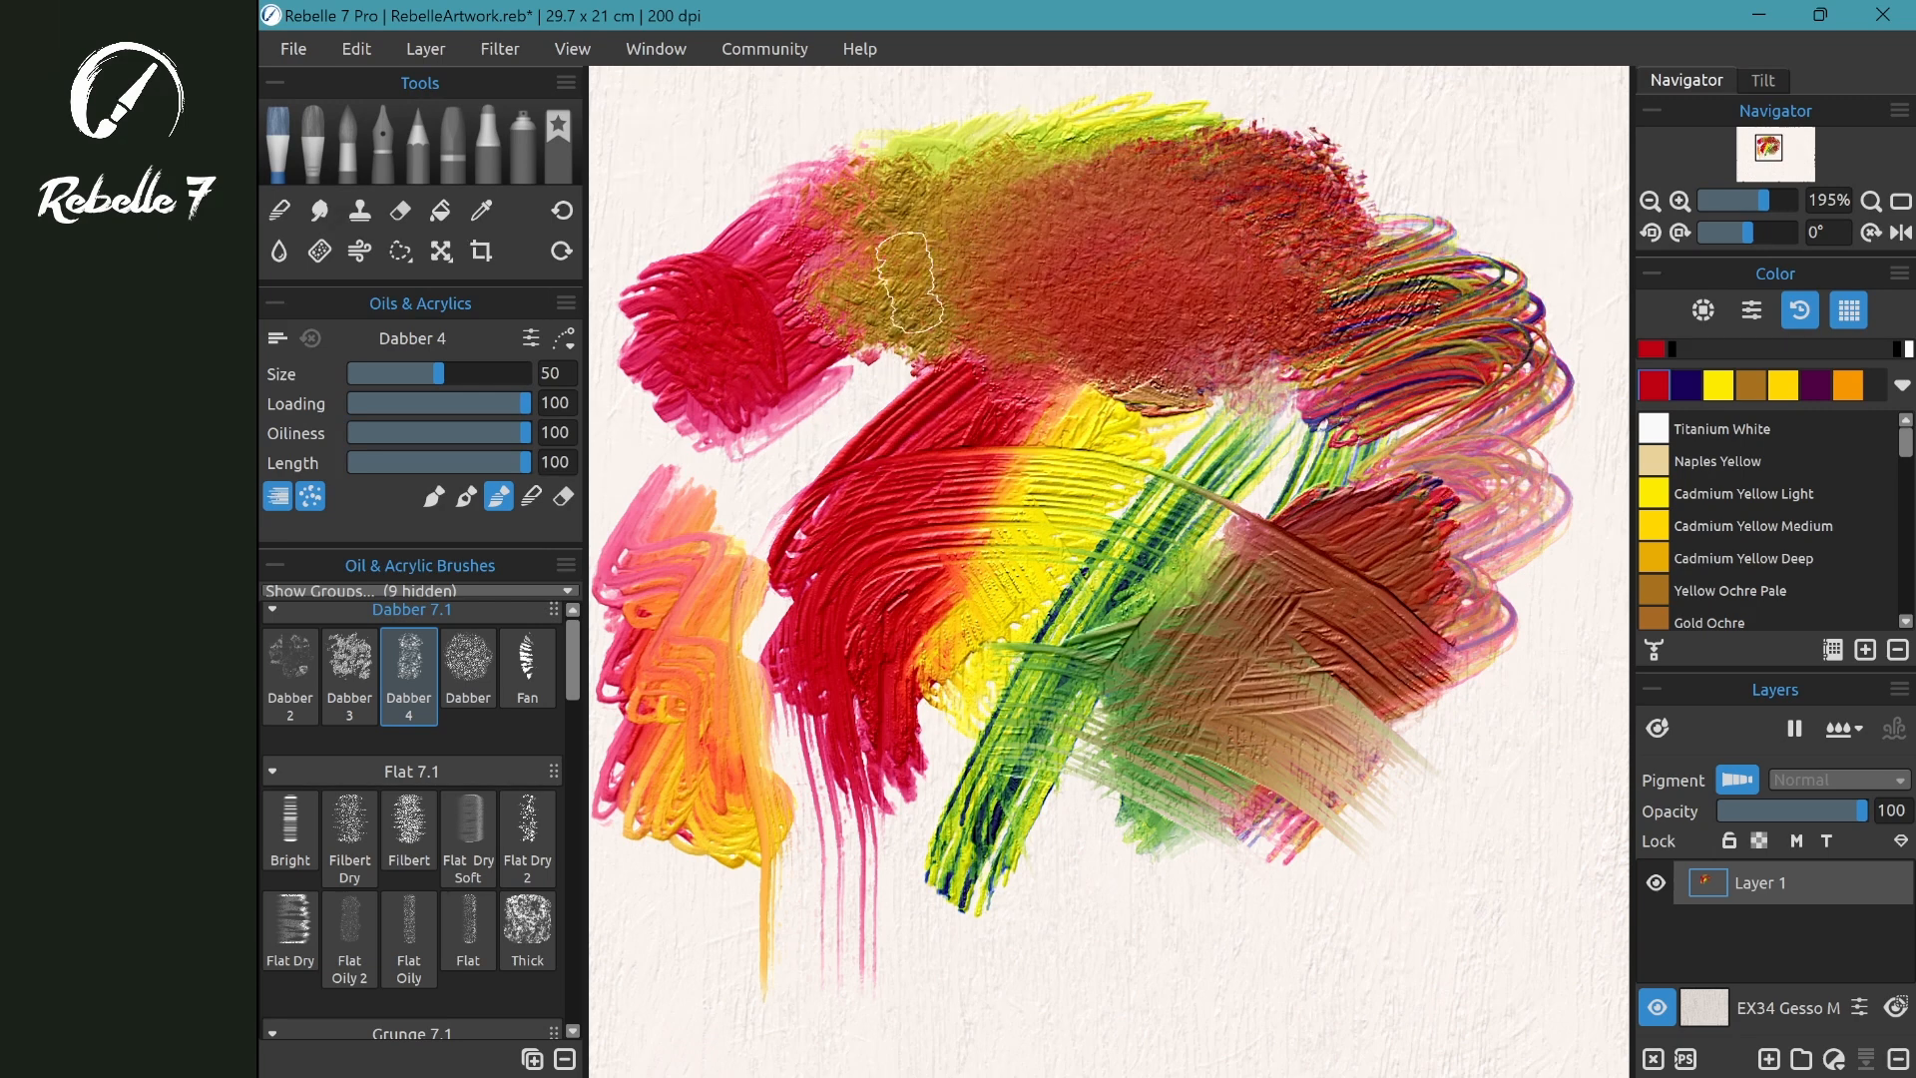
- Turn off color pigments and paint dark blue strokes over the multicolored scribble with the Filbert Dry watercolor brush in Transparent mode
{"action": "left_click", "coordinate": [346, 148]}
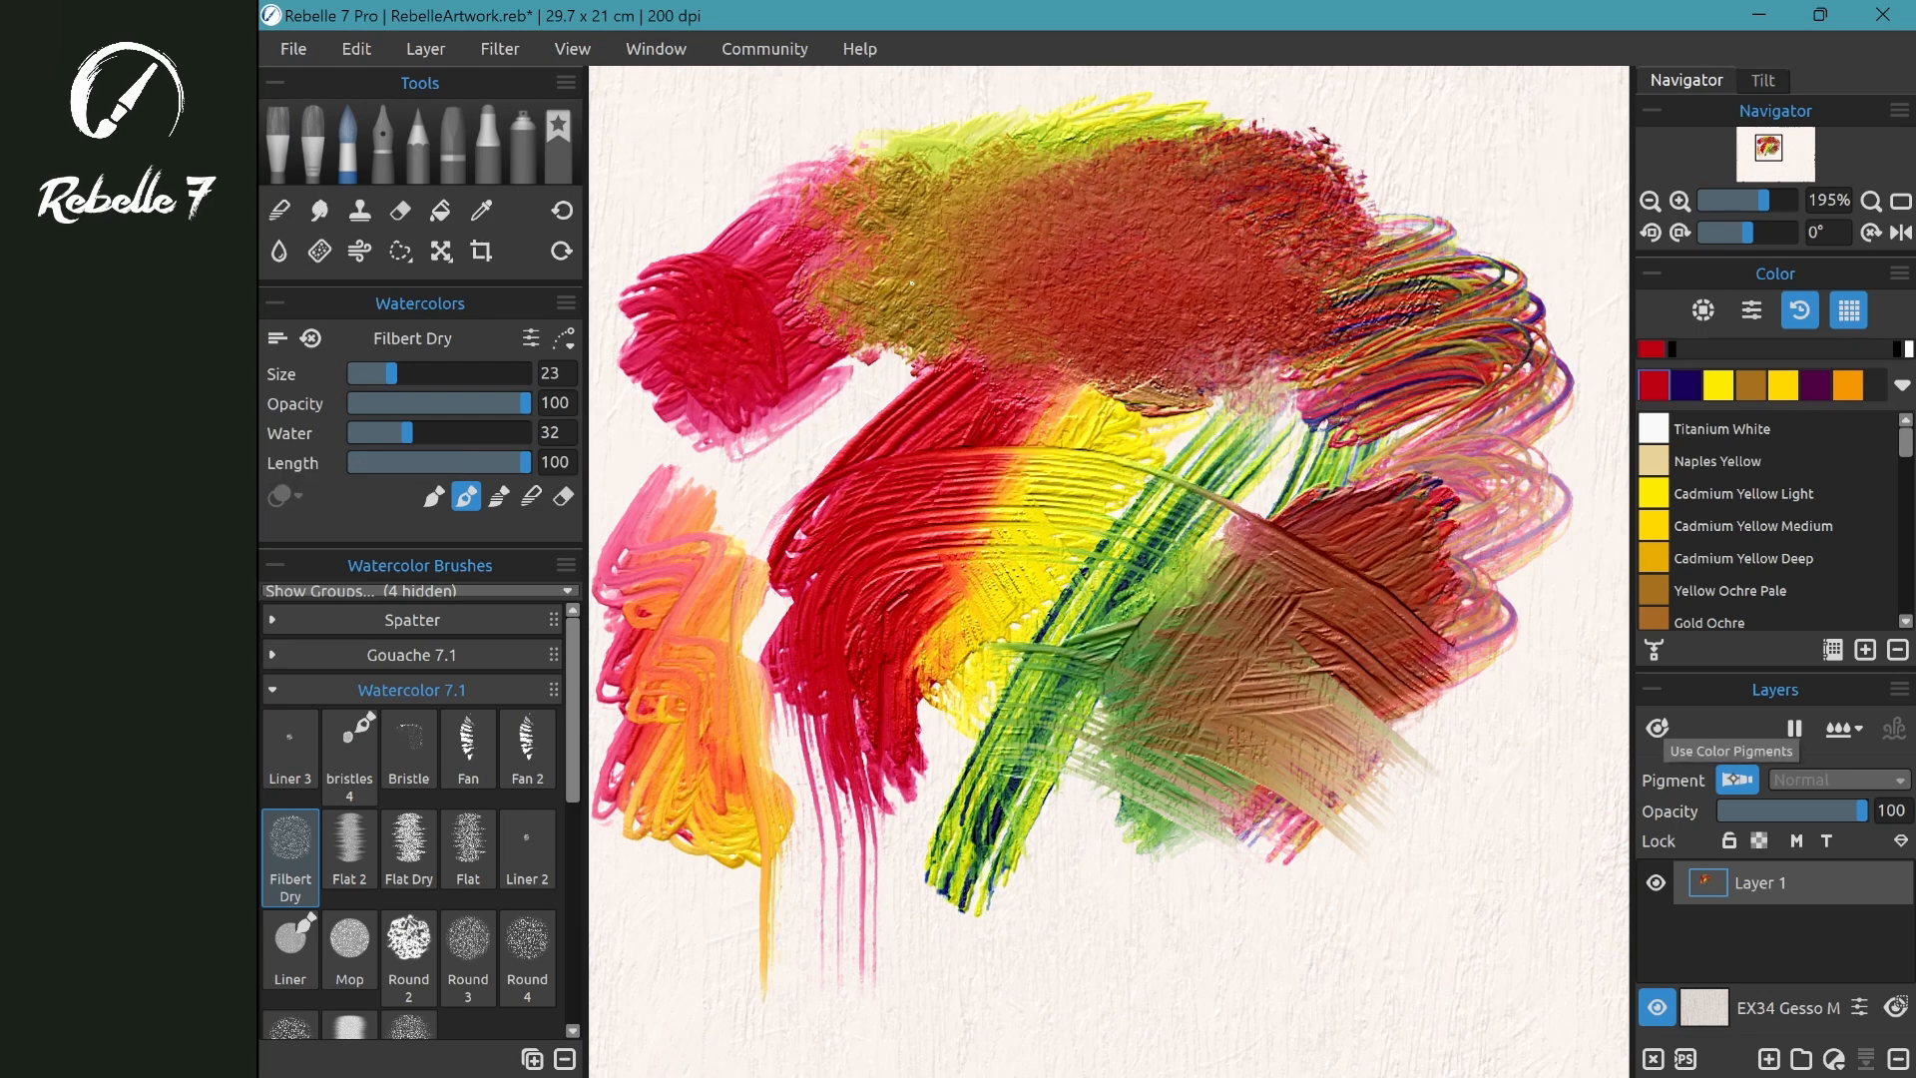
{"action": "left_click", "coordinate": [1736, 777]}
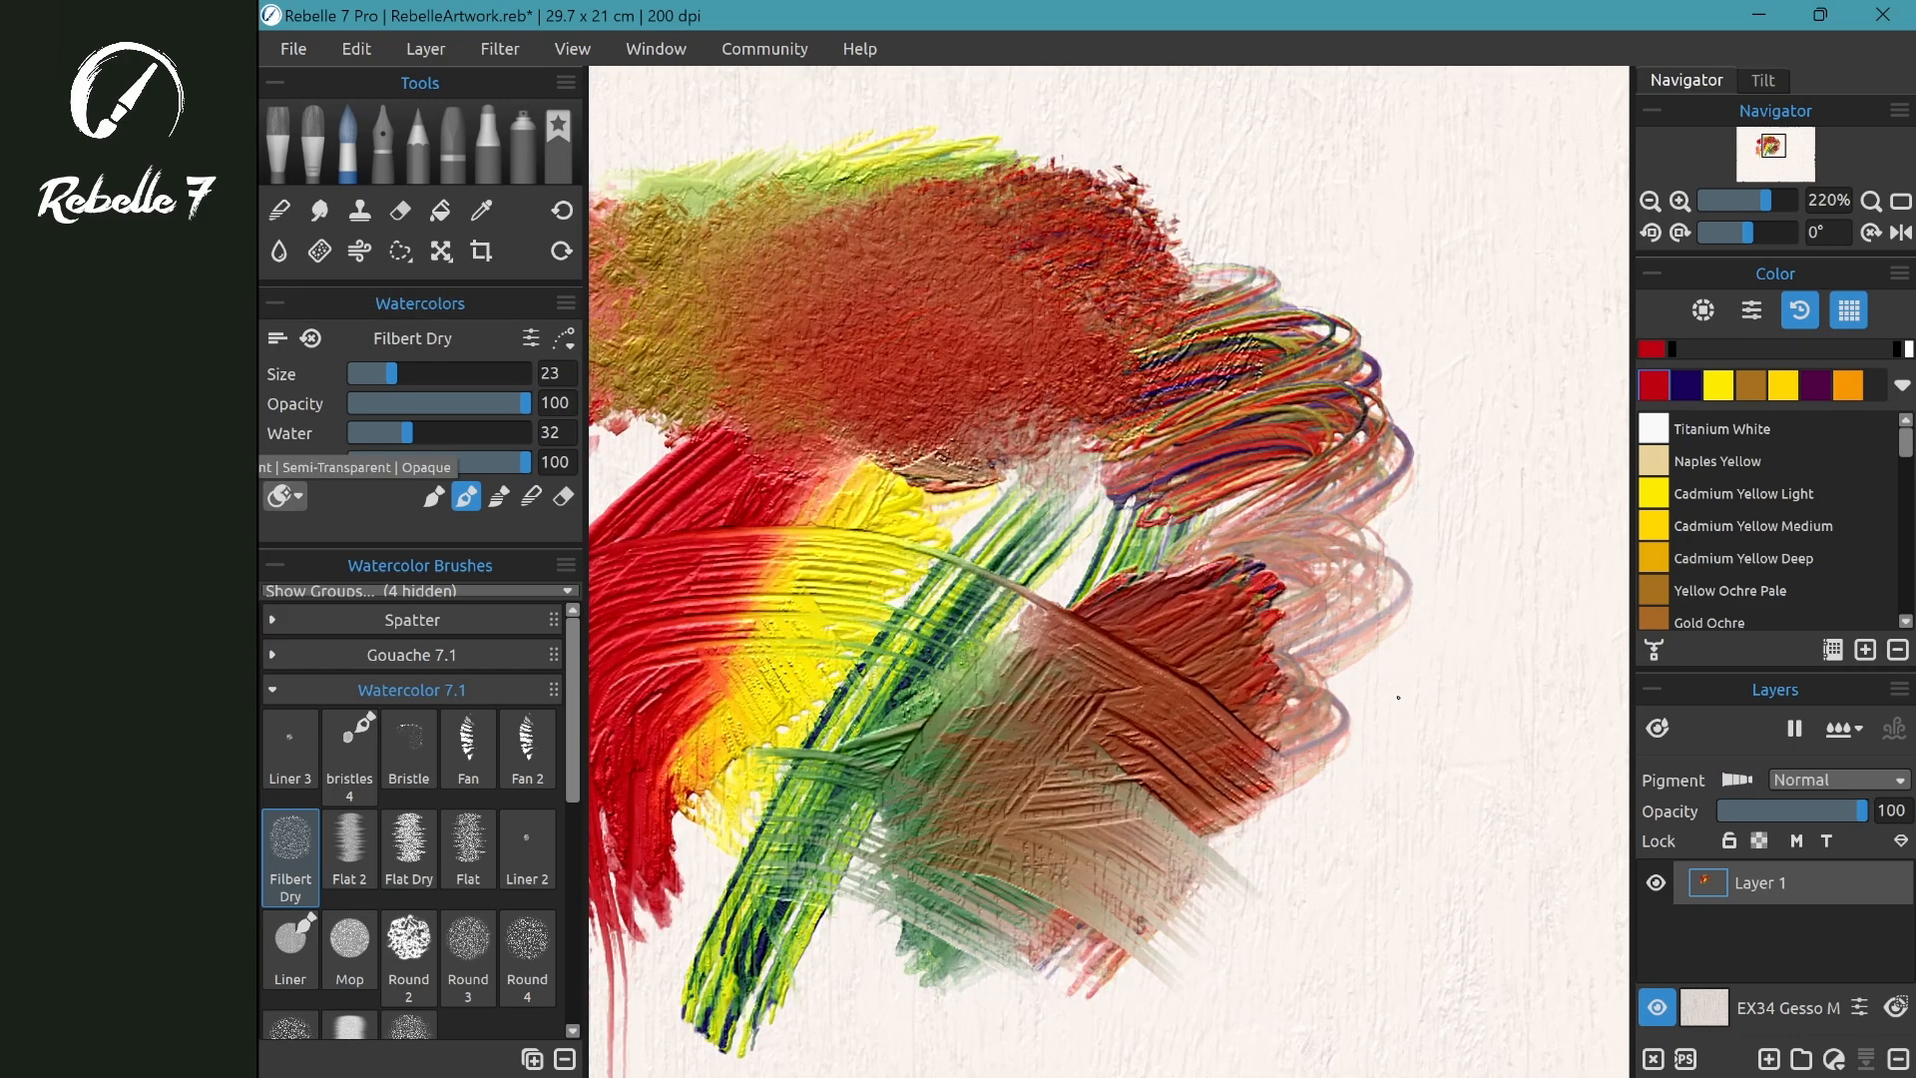
{"action": "left_click", "coordinate": [288, 497]}
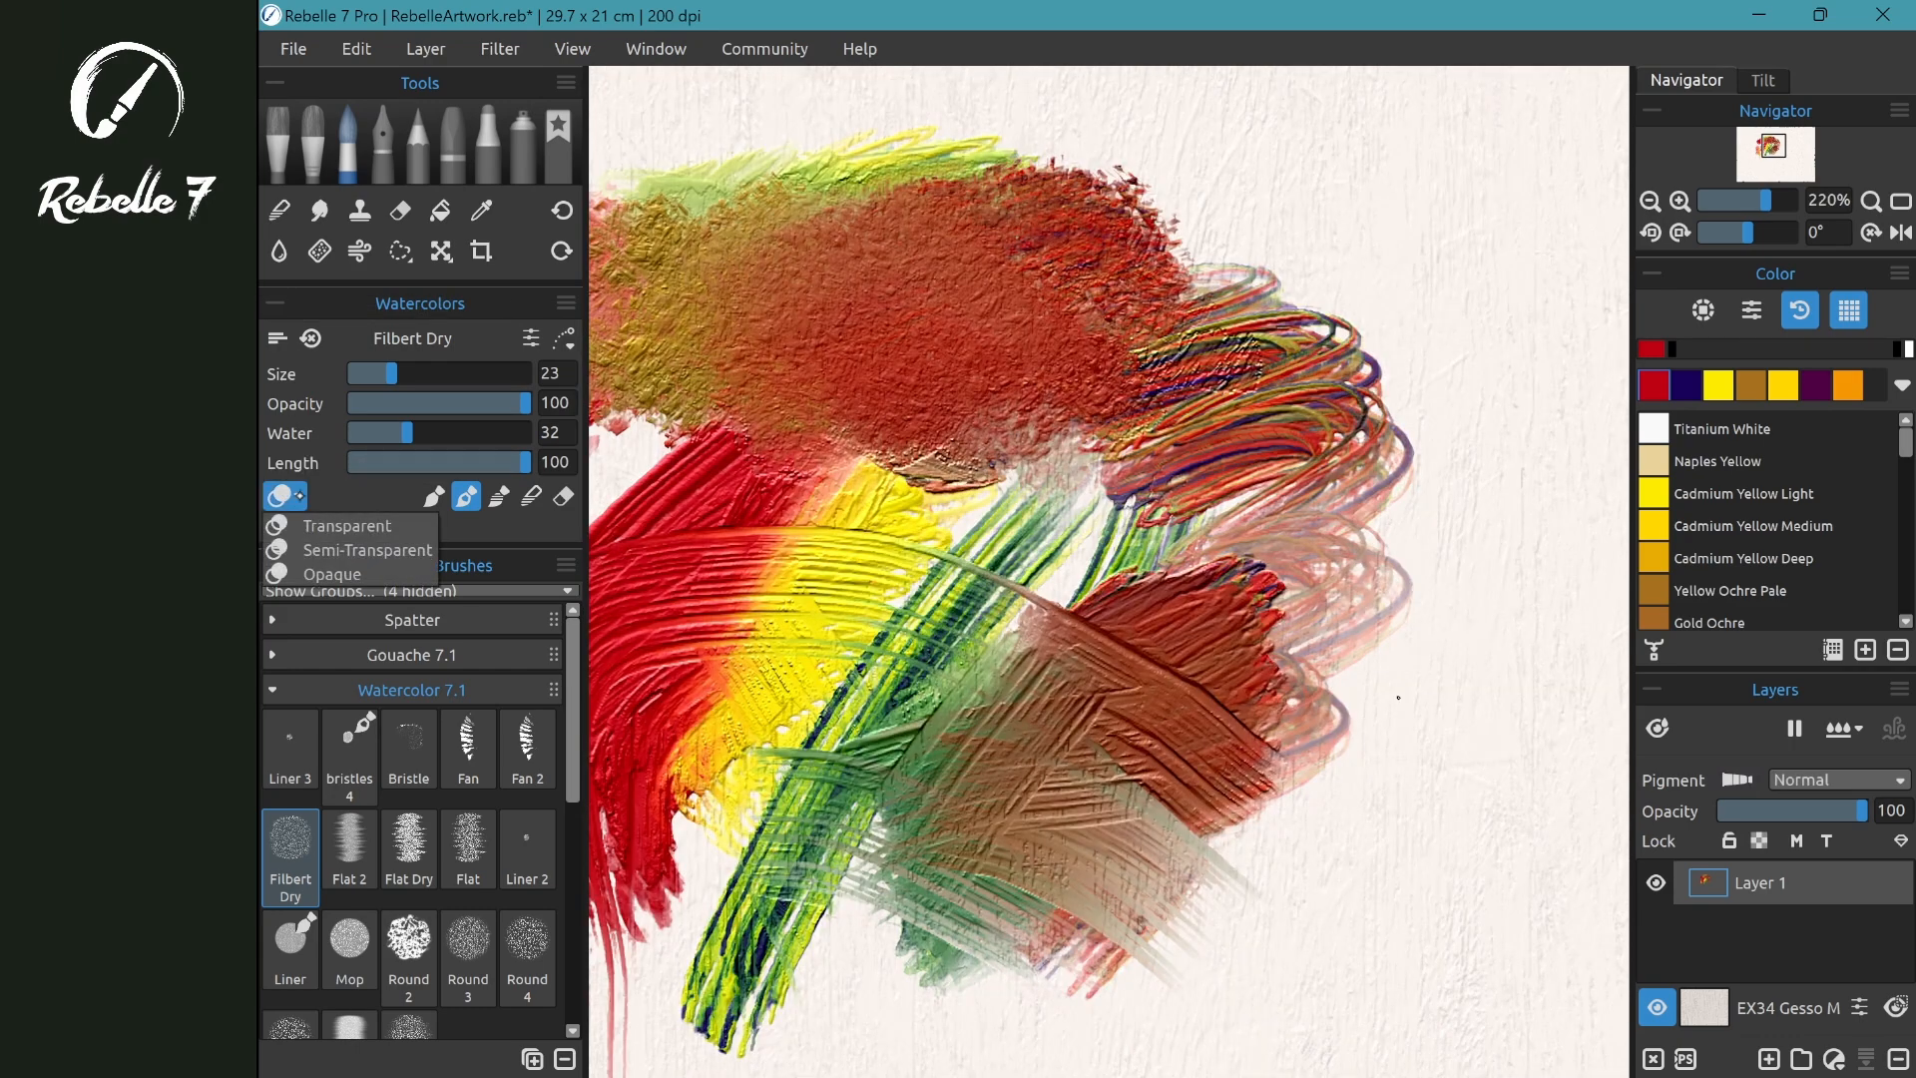
{"action": "left_click", "coordinate": [361, 523]}
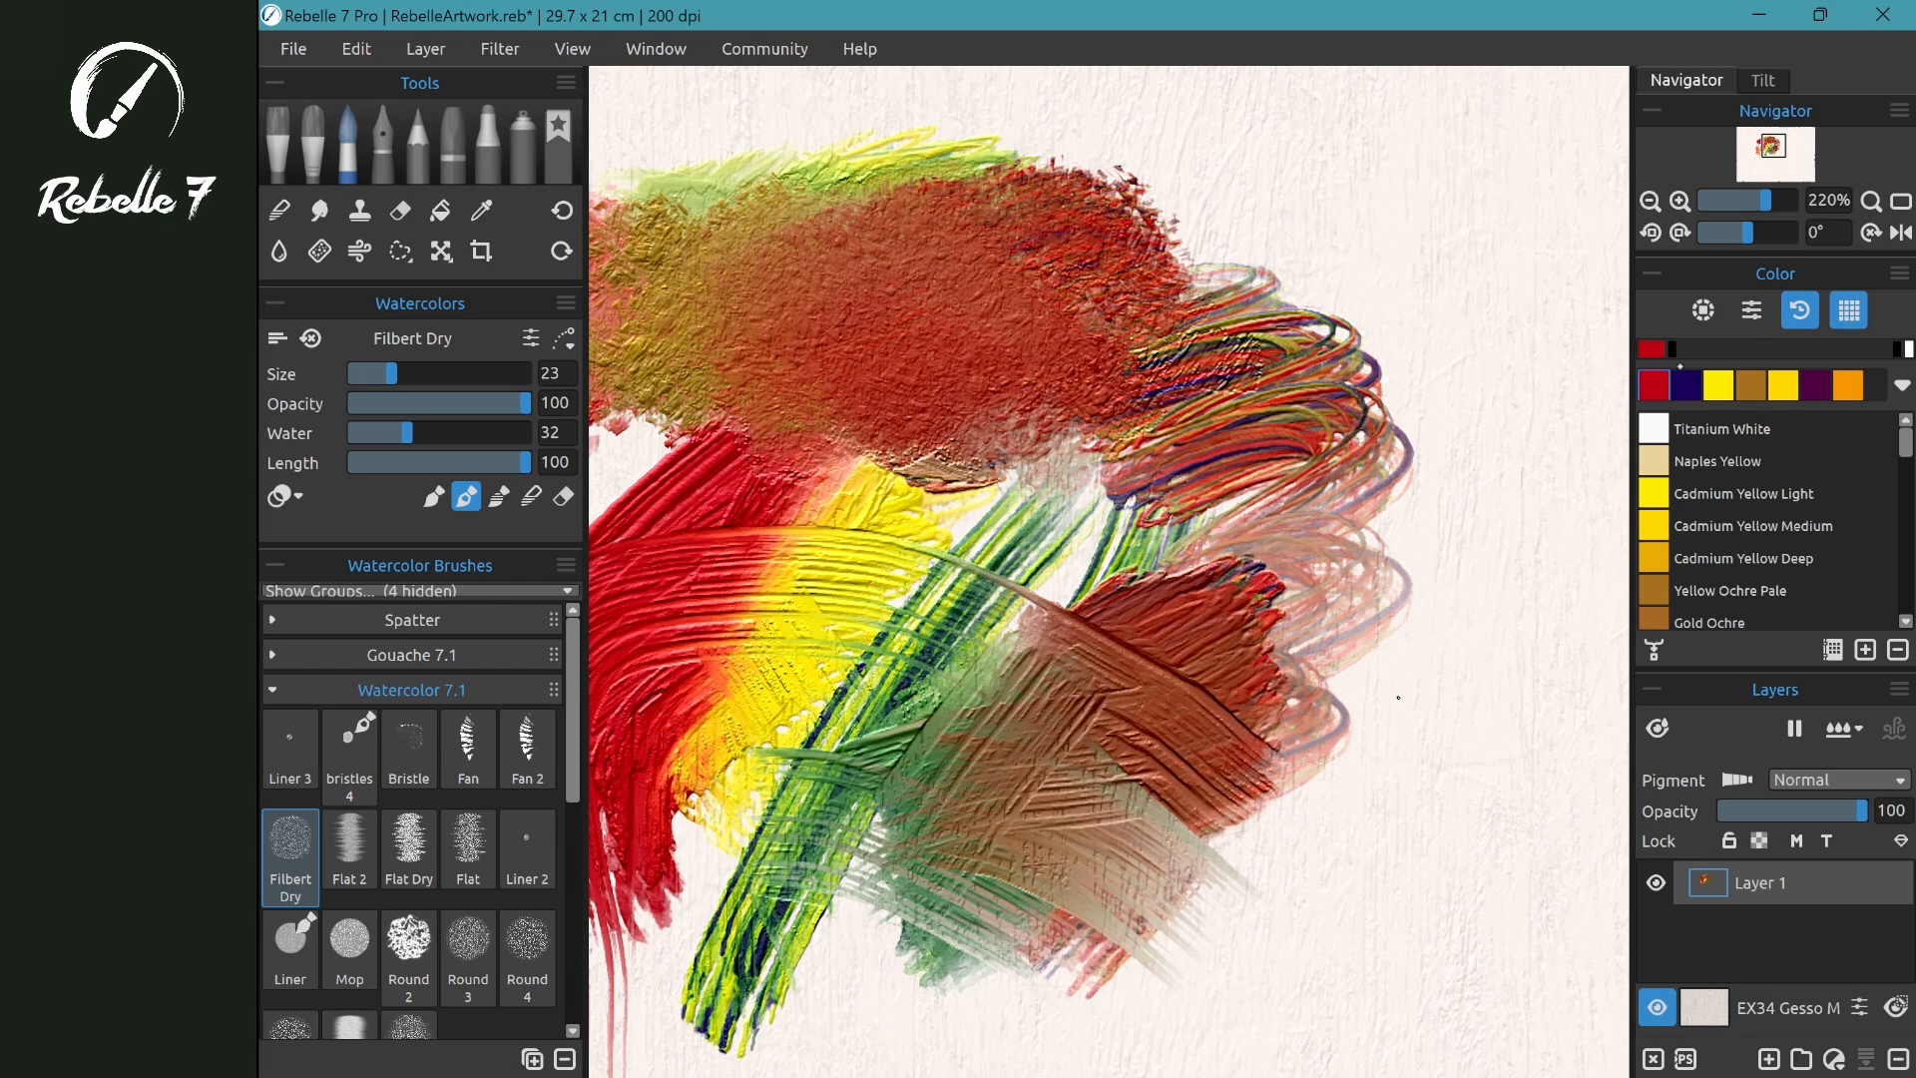
{"action": "left_click", "coordinate": [1682, 377]}
{"action": "mouse_move", "coordinate": [1218, 145]}
{"action": "left_mouse_down"}
{"action": "mouse_move", "coordinate": [1194, 178]}
{"action": "mouse_move", "coordinate": [1020, 503]}
{"action": "mouse_move", "coordinate": [975, 709]}
{"action": "mouse_move", "coordinate": [1141, 321]}
{"action": "mouse_move", "coordinate": [1079, 478]}
{"action": "mouse_move", "coordinate": [1236, 373]}
{"action": "mouse_move", "coordinate": [1367, 358]}
{"action": "mouse_move", "coordinate": [1206, 684]}
{"action": "left_mouse_up"}
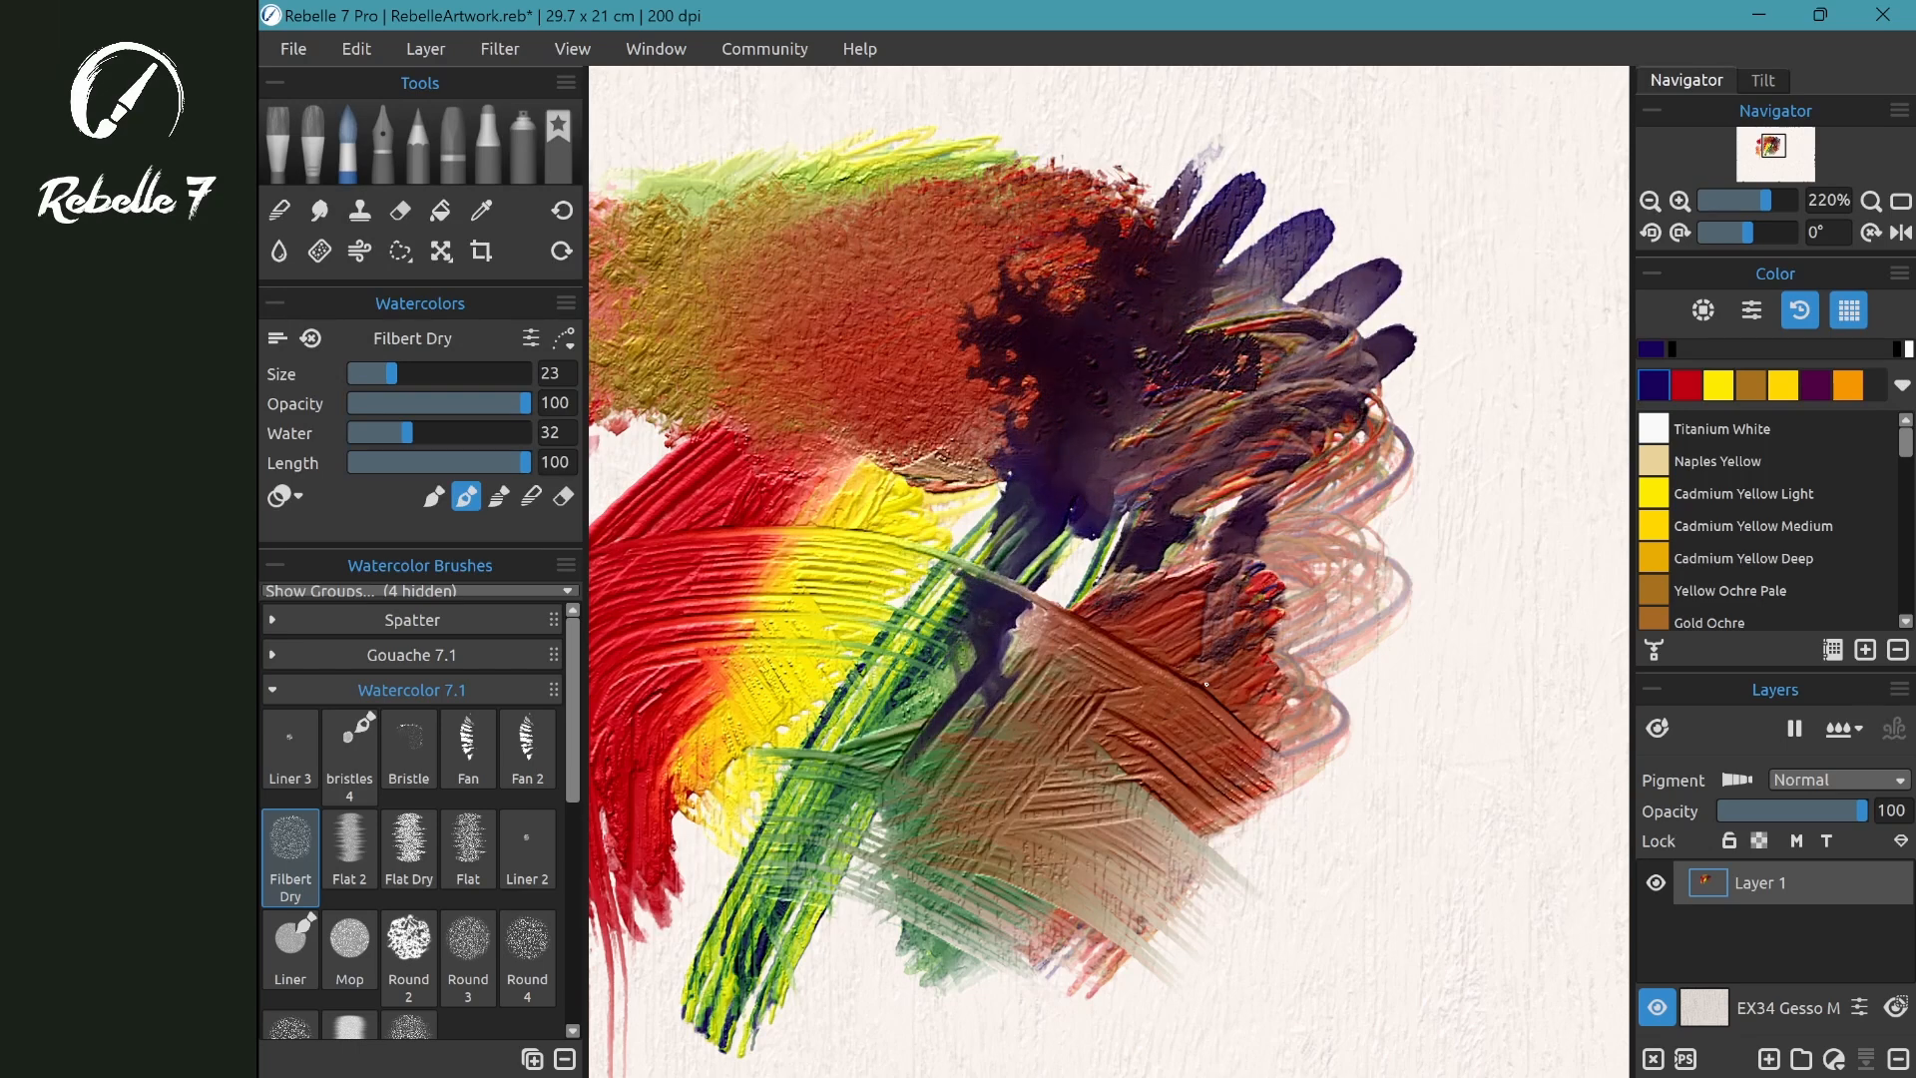
- Paint a dark blue watercolor patch on the blank canvas right of the scribble and run a wet red stroke across it
{"action": "scroll", "coordinate": [1489, 385], "scroll_direction": "up", "scroll_amount": 1}
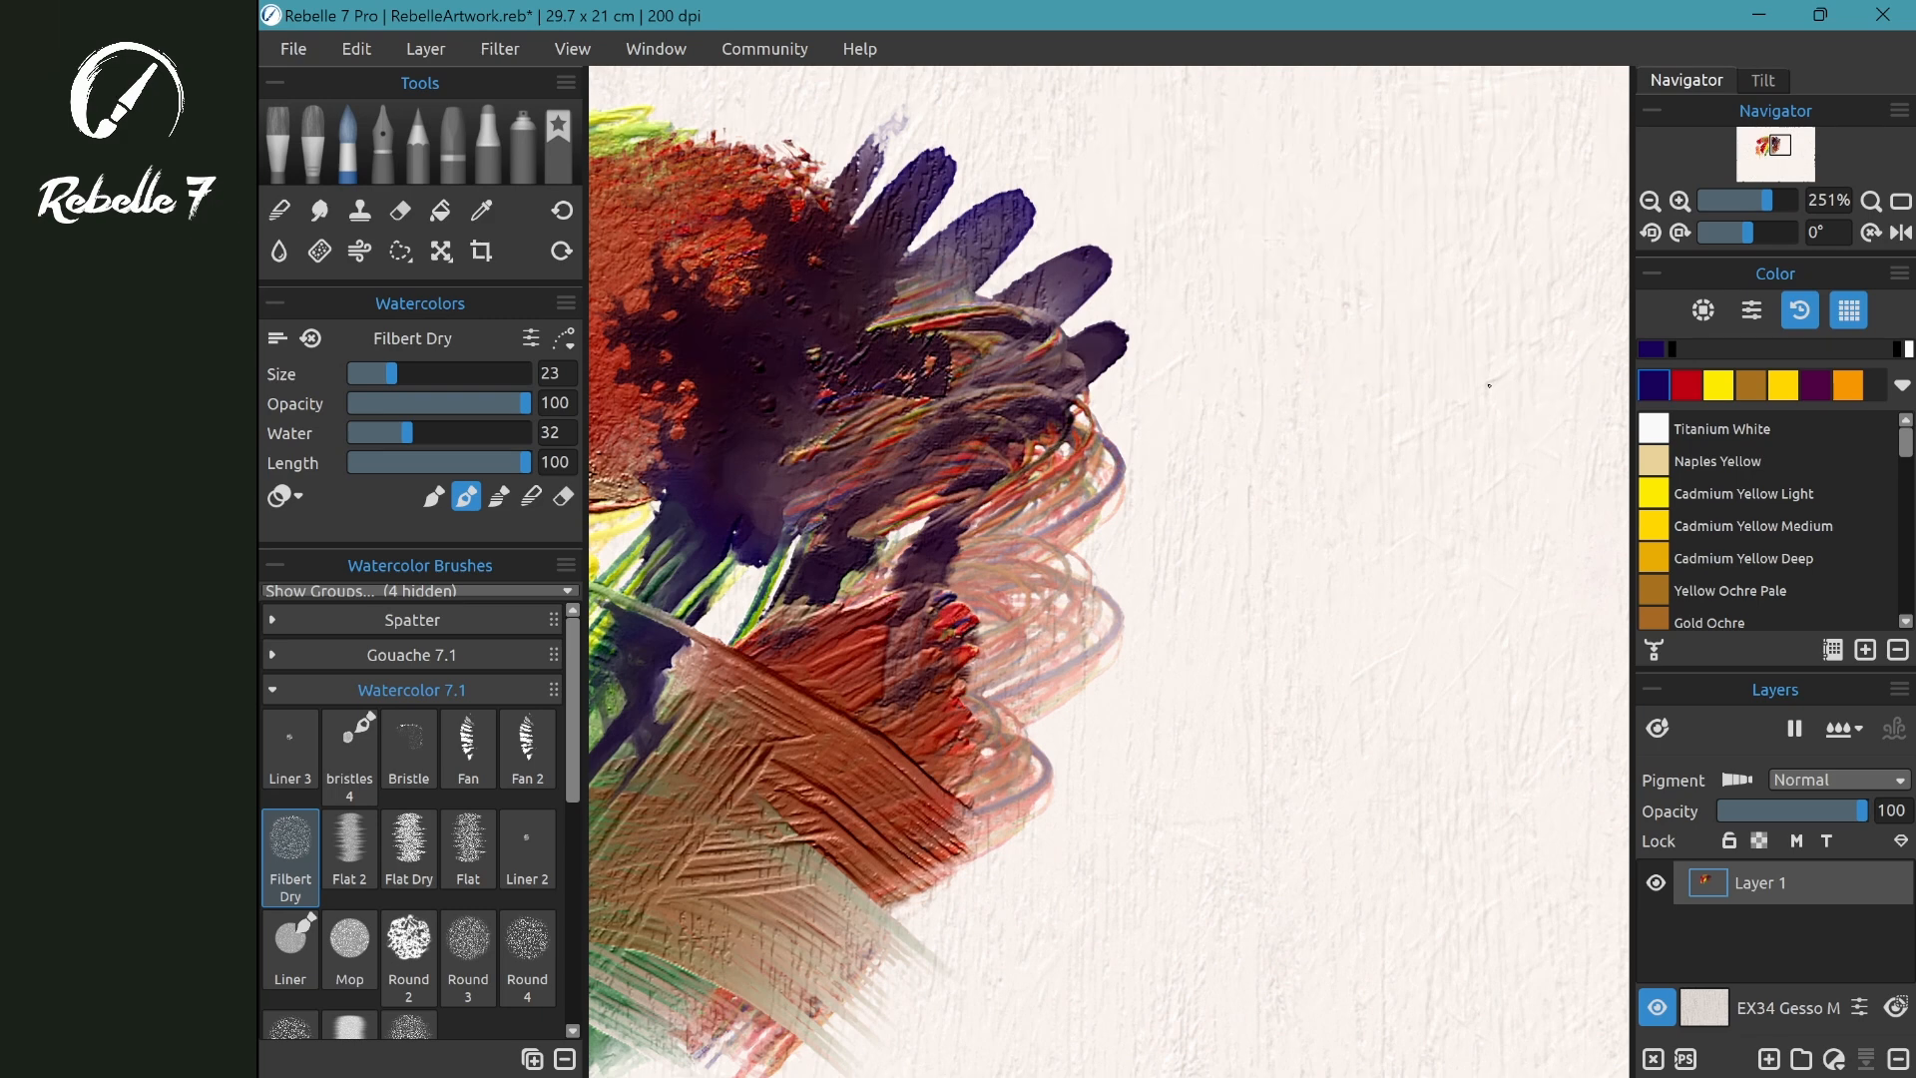
{"action": "scroll", "coordinate": [1294, 587], "scroll_direction": "up", "scroll_amount": 1}
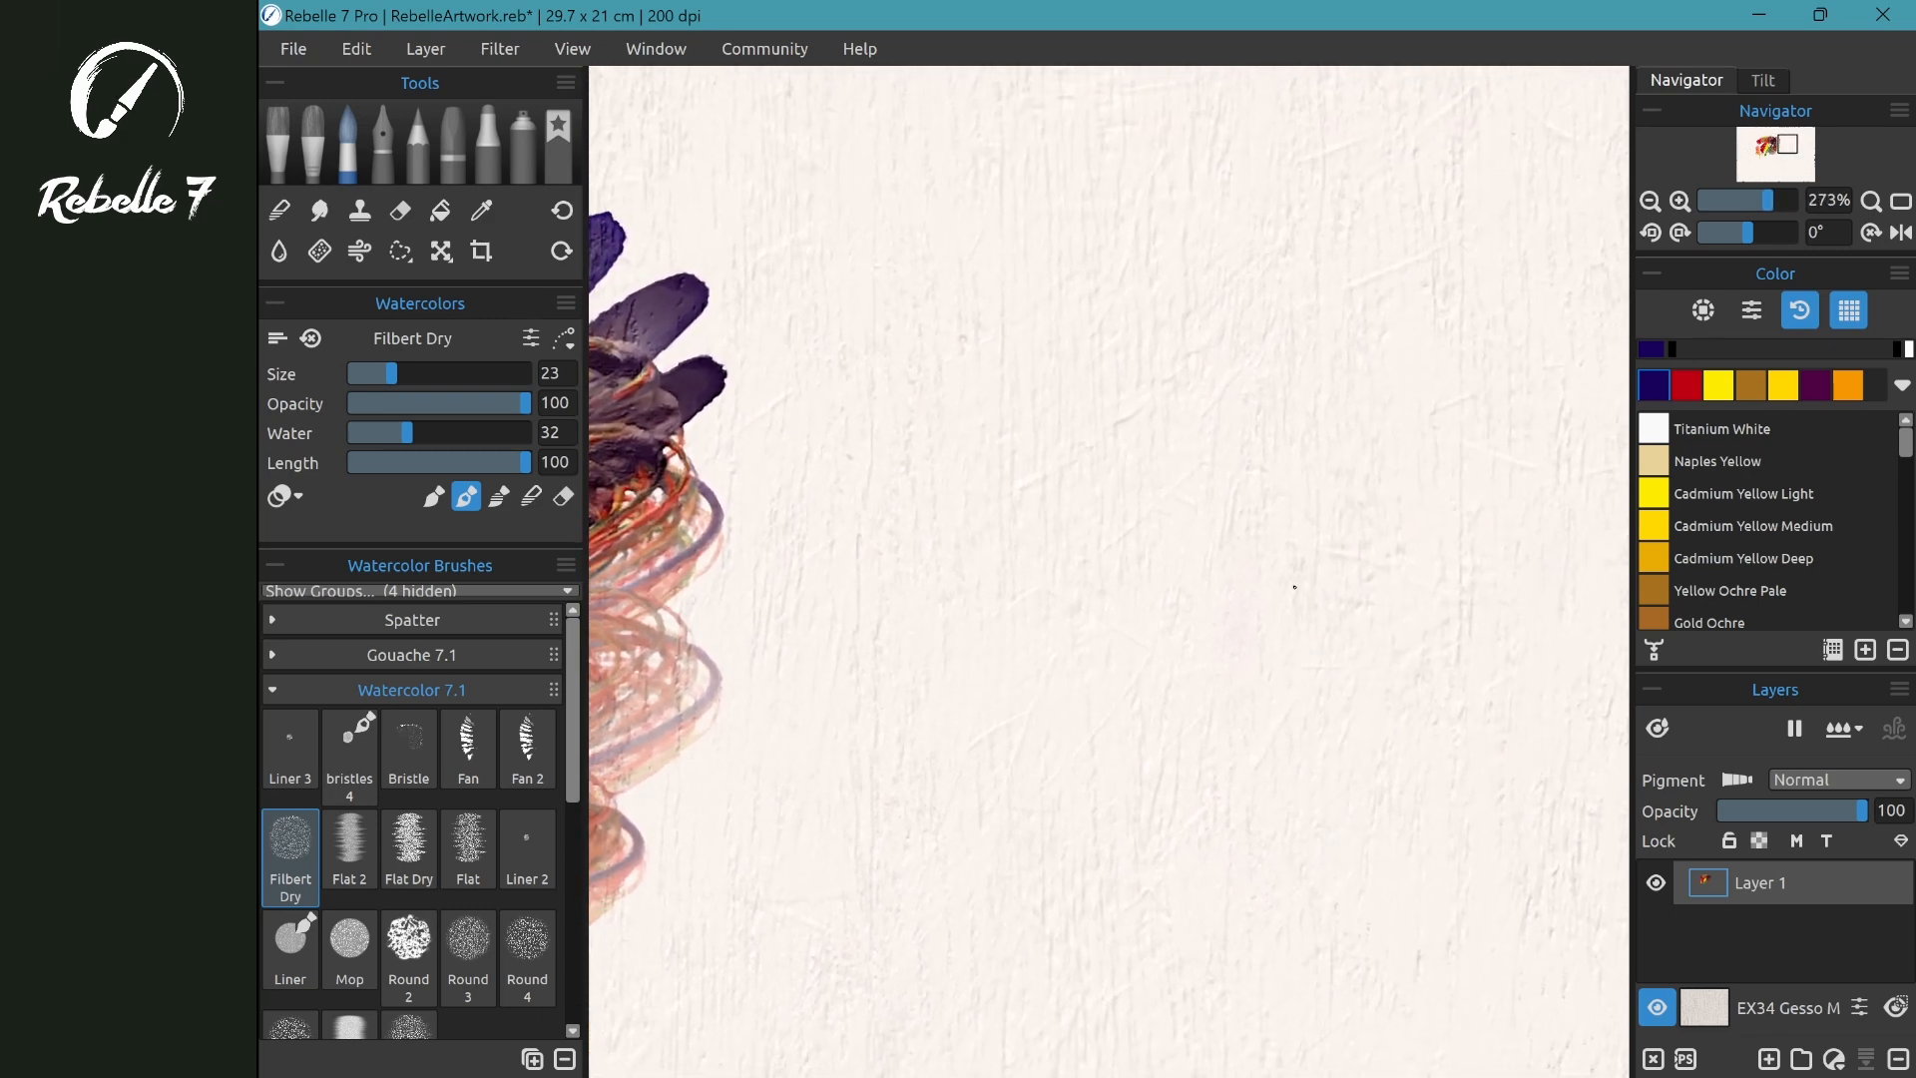
{"action": "mouse_move", "coordinate": [789, 494]}
{"action": "left_mouse_down"}
{"action": "mouse_move", "coordinate": [983, 334]}
{"action": "mouse_move", "coordinate": [1207, 300]}
{"action": "mouse_move", "coordinate": [1006, 782]}
{"action": "left_mouse_up"}
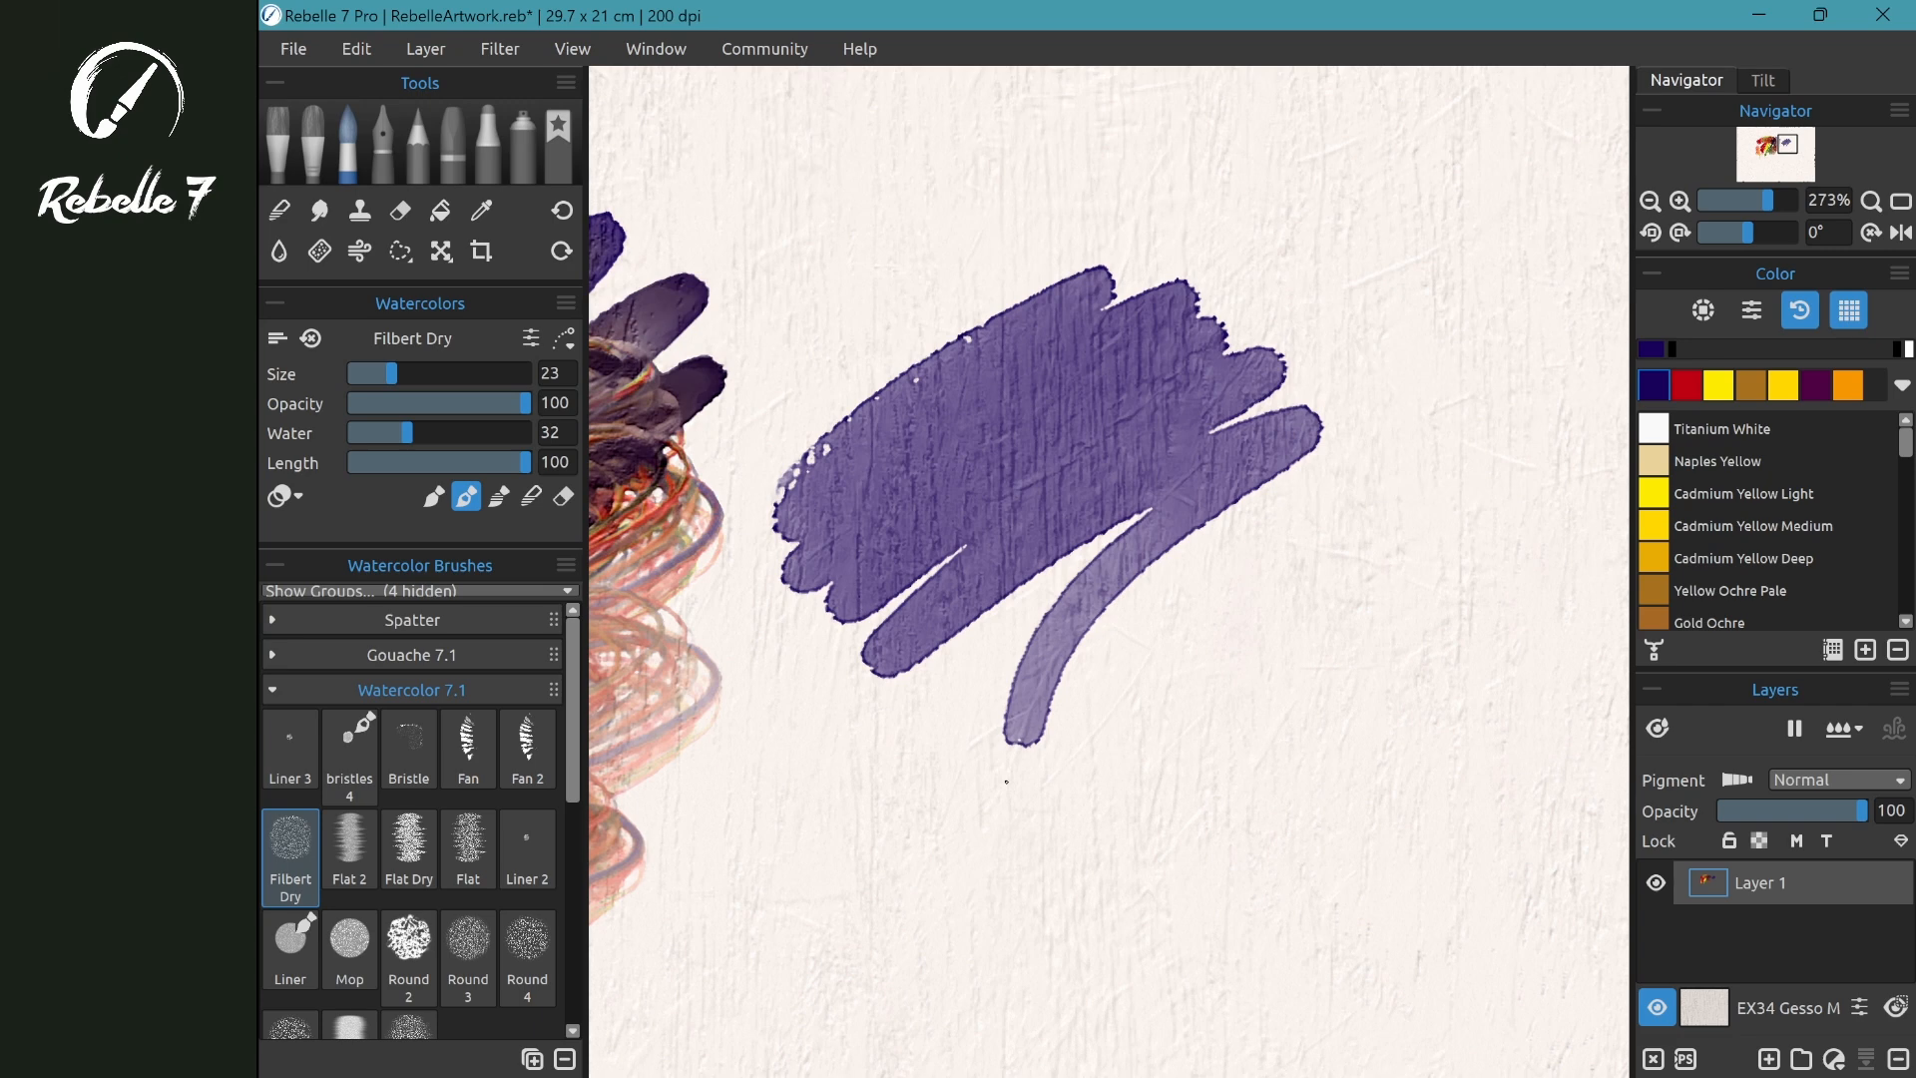
{"action": "key", "text": "x"}
{"action": "mouse_move", "coordinate": [867, 267]}
{"action": "left_mouse_down"}
{"action": "mouse_move", "coordinate": [1001, 317]}
{"action": "mouse_move", "coordinate": [1002, 354]}
{"action": "mouse_move", "coordinate": [1144, 488]}
{"action": "mouse_move", "coordinate": [1222, 661]}
{"action": "left_mouse_up"}
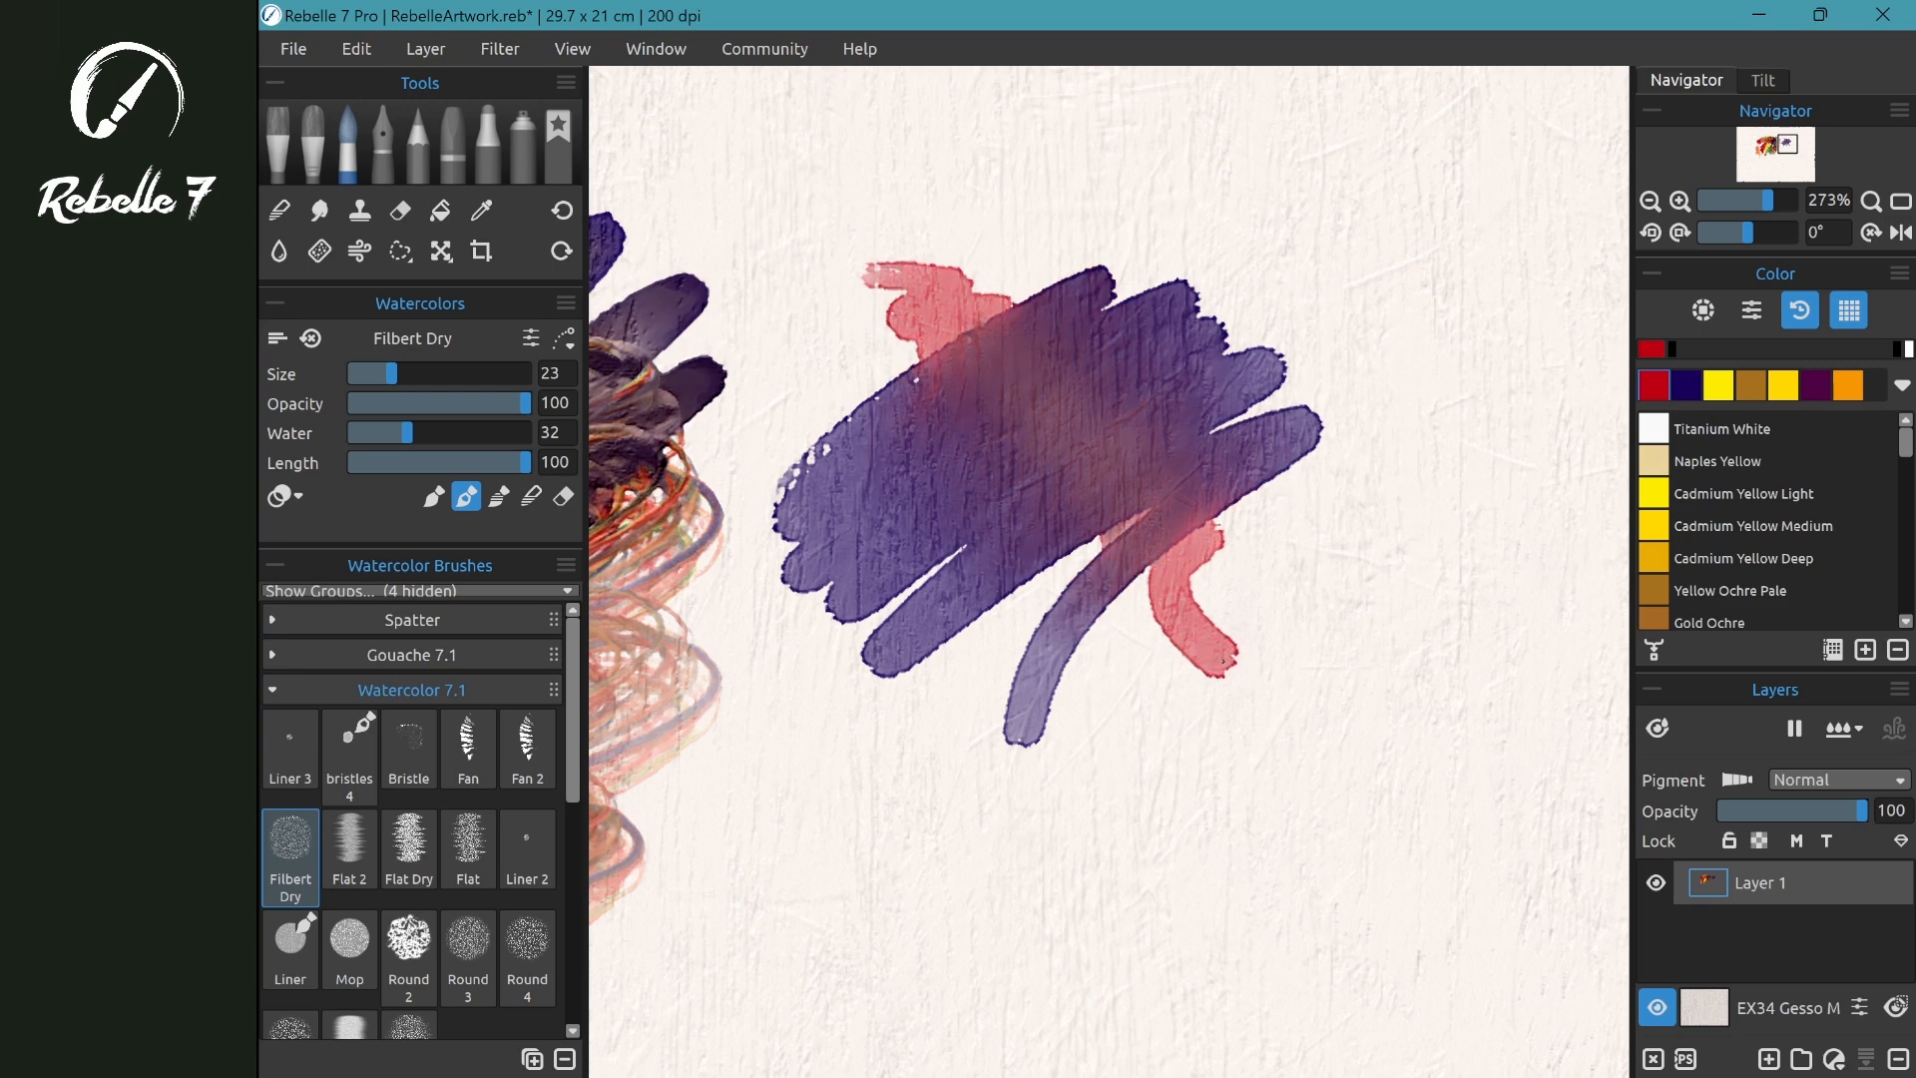
- Set Water to 7 and cross the blue patch with two red strokes, the first Transparent and the second Opaque
{"action": "left_click_drag", "start_coordinate": [406, 432], "coordinate": [361, 432]}
{"action": "left_click_drag", "start_coordinate": [789, 289], "coordinate": [1118, 777]}
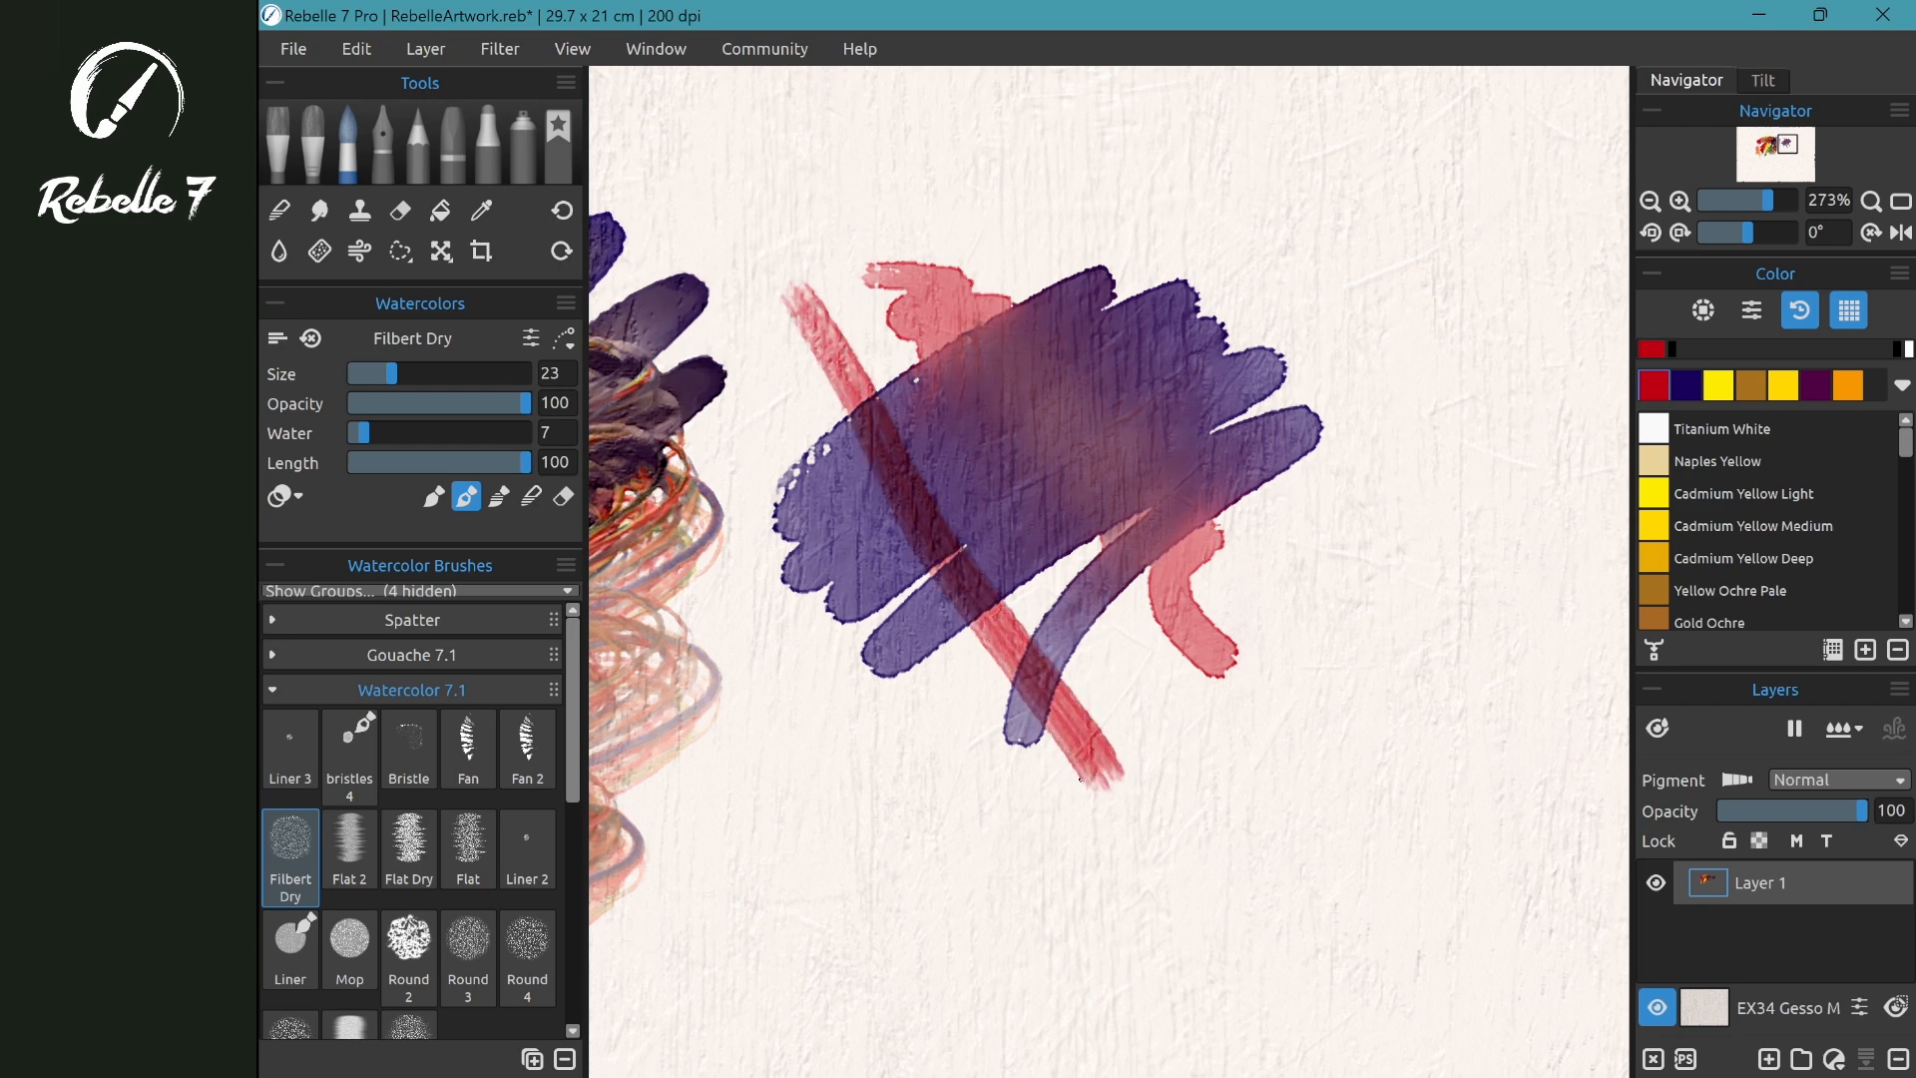
{"action": "left_click", "coordinate": [284, 496]}
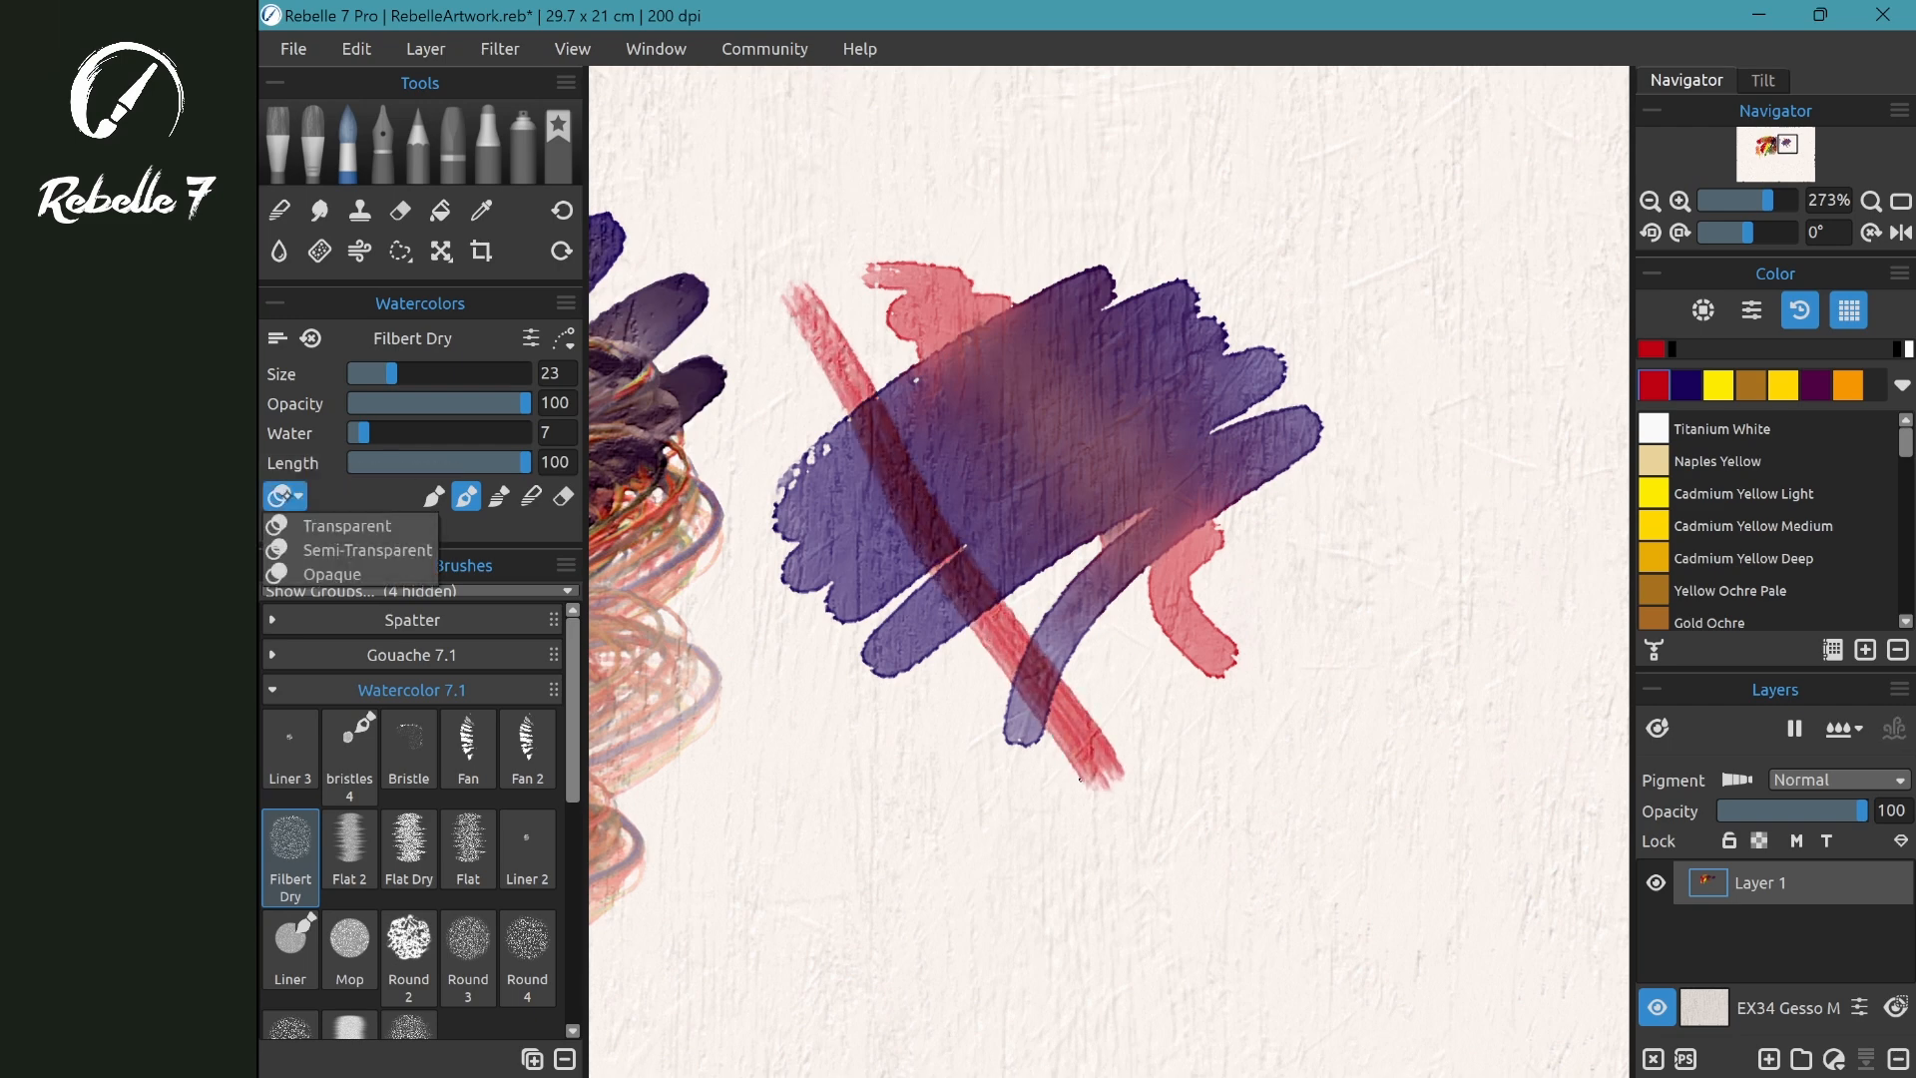
{"action": "left_click", "coordinate": [329, 576]}
{"action": "left_click_drag", "start_coordinate": [973, 186], "coordinate": [869, 766]}
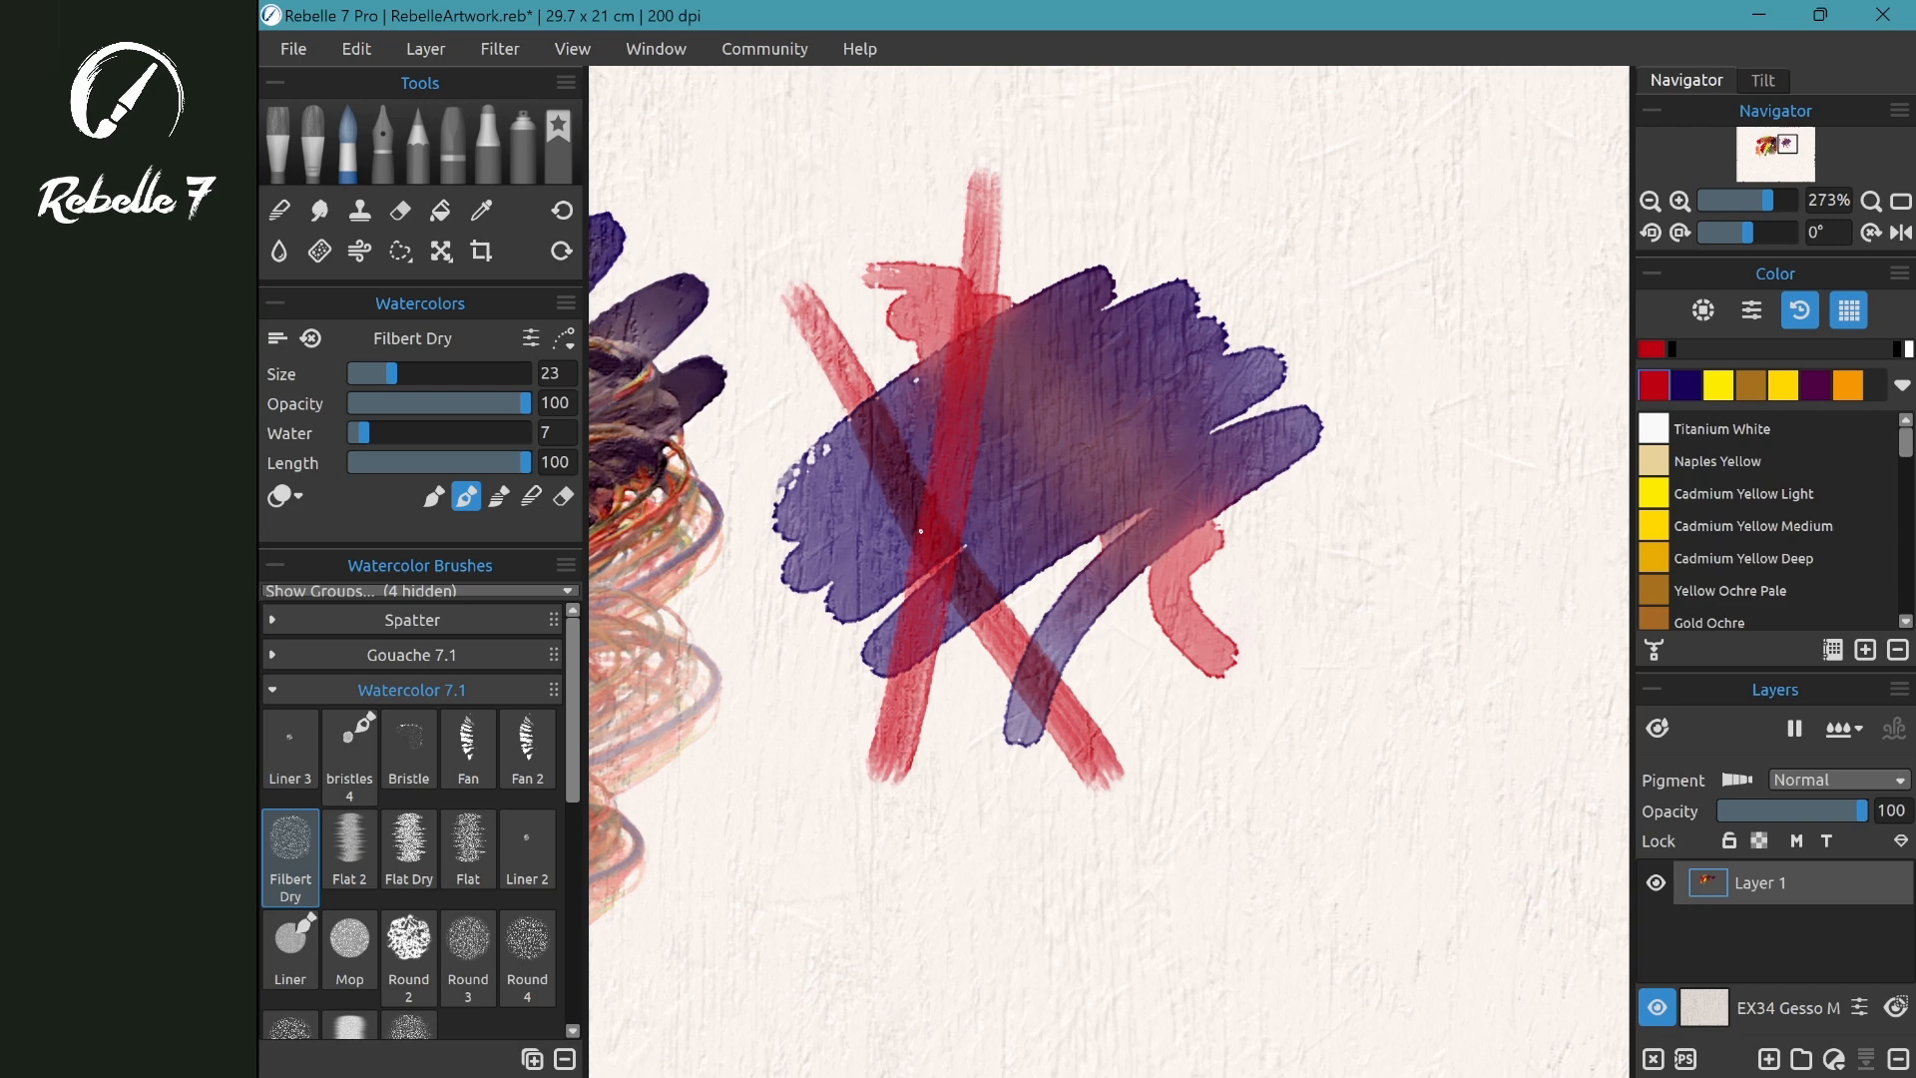
- Cross the blue patch with two Cadmium Yellow Light strokes, the first Opaque and the second Transparent
{"action": "left_click", "coordinate": [1654, 493]}
{"action": "left_click_drag", "start_coordinate": [874, 254], "coordinate": [1137, 654]}
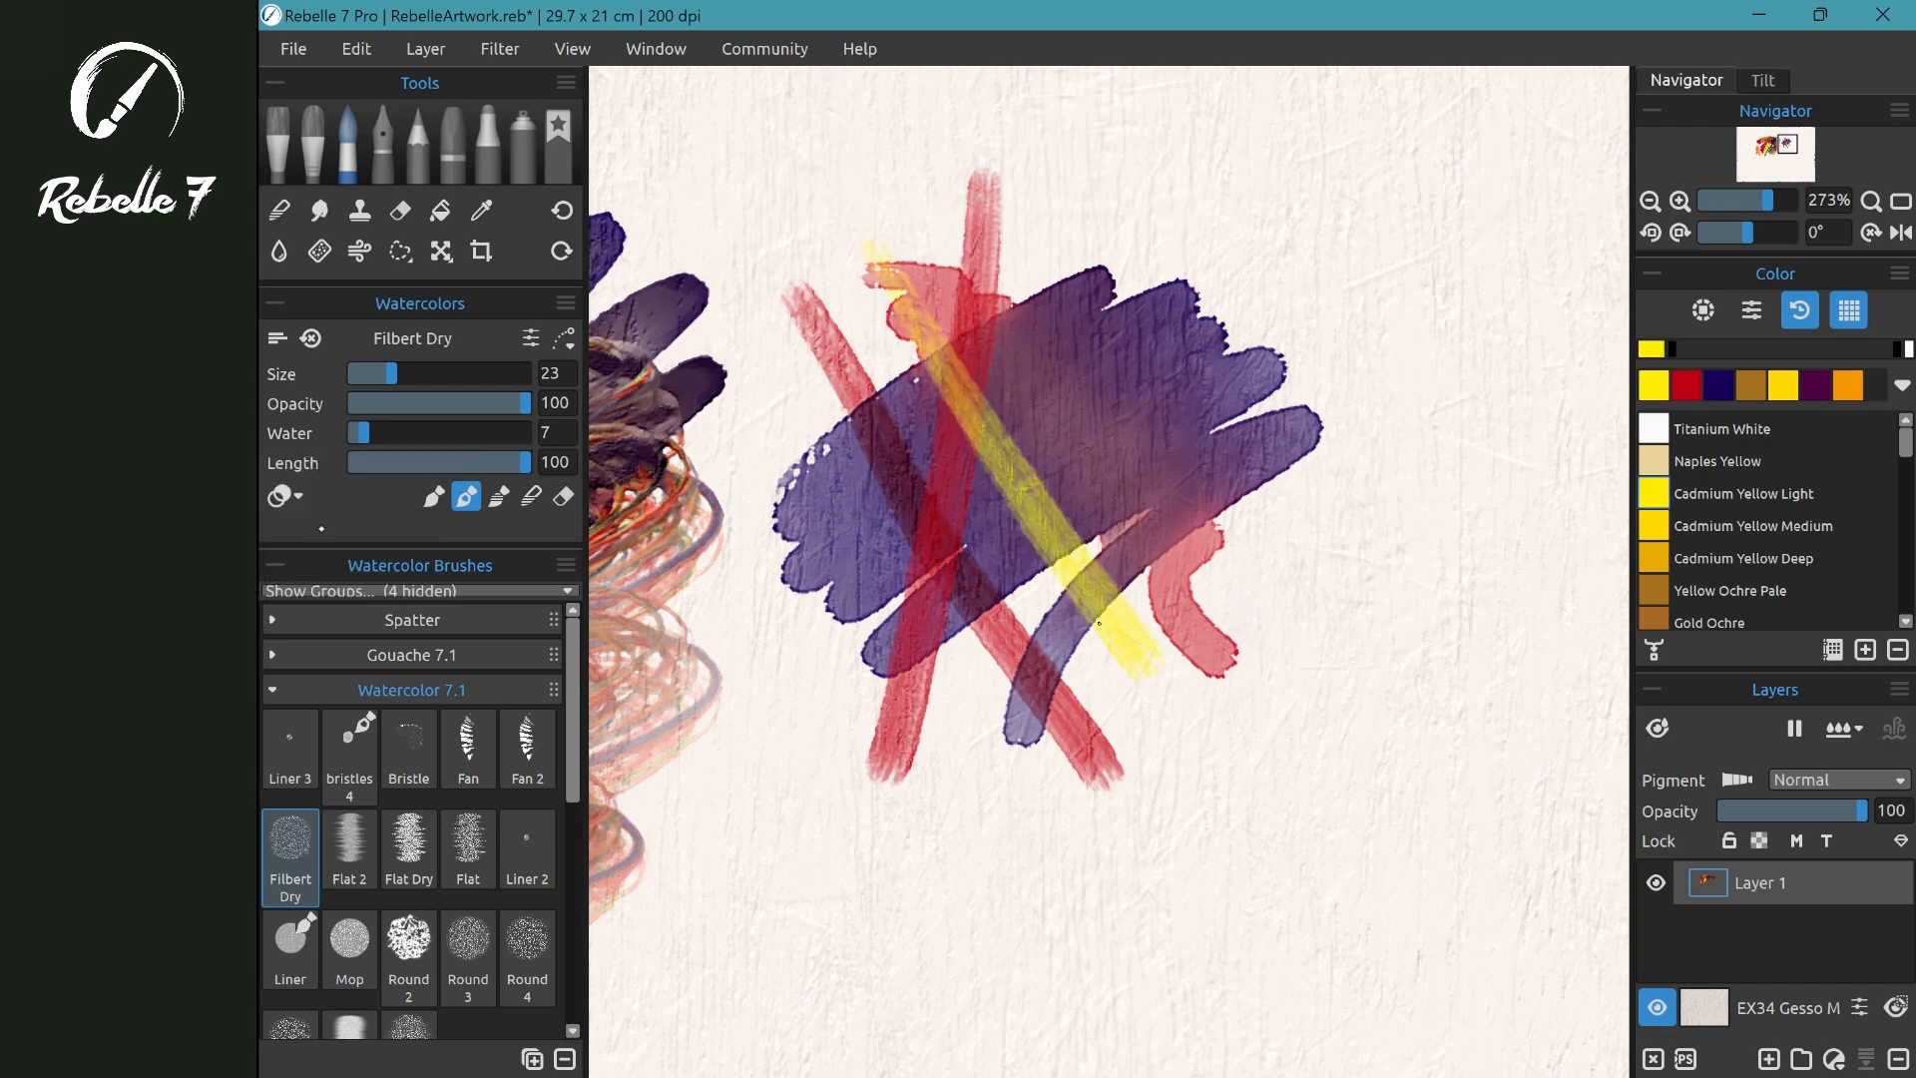
{"action": "mouse_move", "coordinate": [762, 346]}
{"action": "left_mouse_down"}
{"action": "mouse_move", "coordinate": [873, 408]}
{"action": "mouse_move", "coordinate": [1322, 550]}
{"action": "left_mouse_up"}
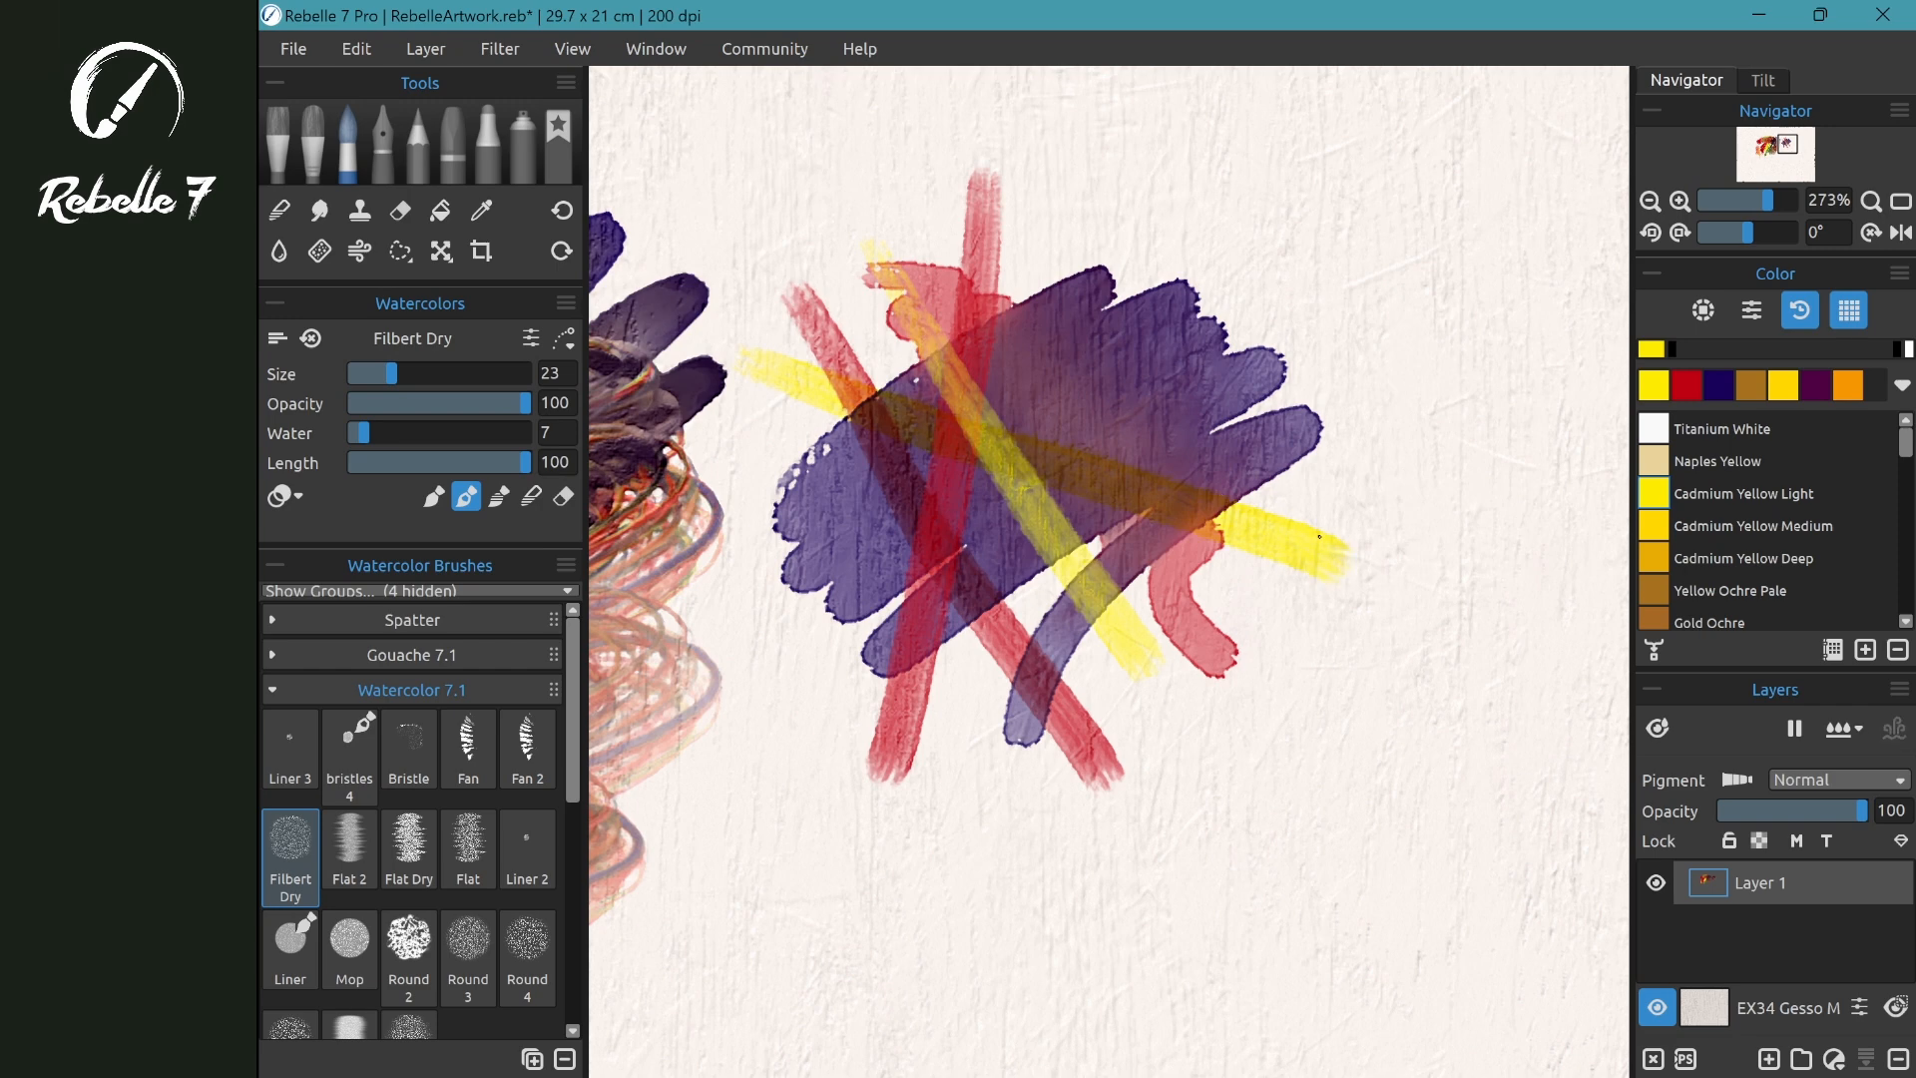
- Add a yellow stroke with Water at 17, and paint fainter yellow strokes over the patch with Opacity at 35
{"action": "left_click", "coordinate": [381, 431]}
{"action": "left_click_drag", "start_coordinate": [1085, 169], "coordinate": [1186, 816]}
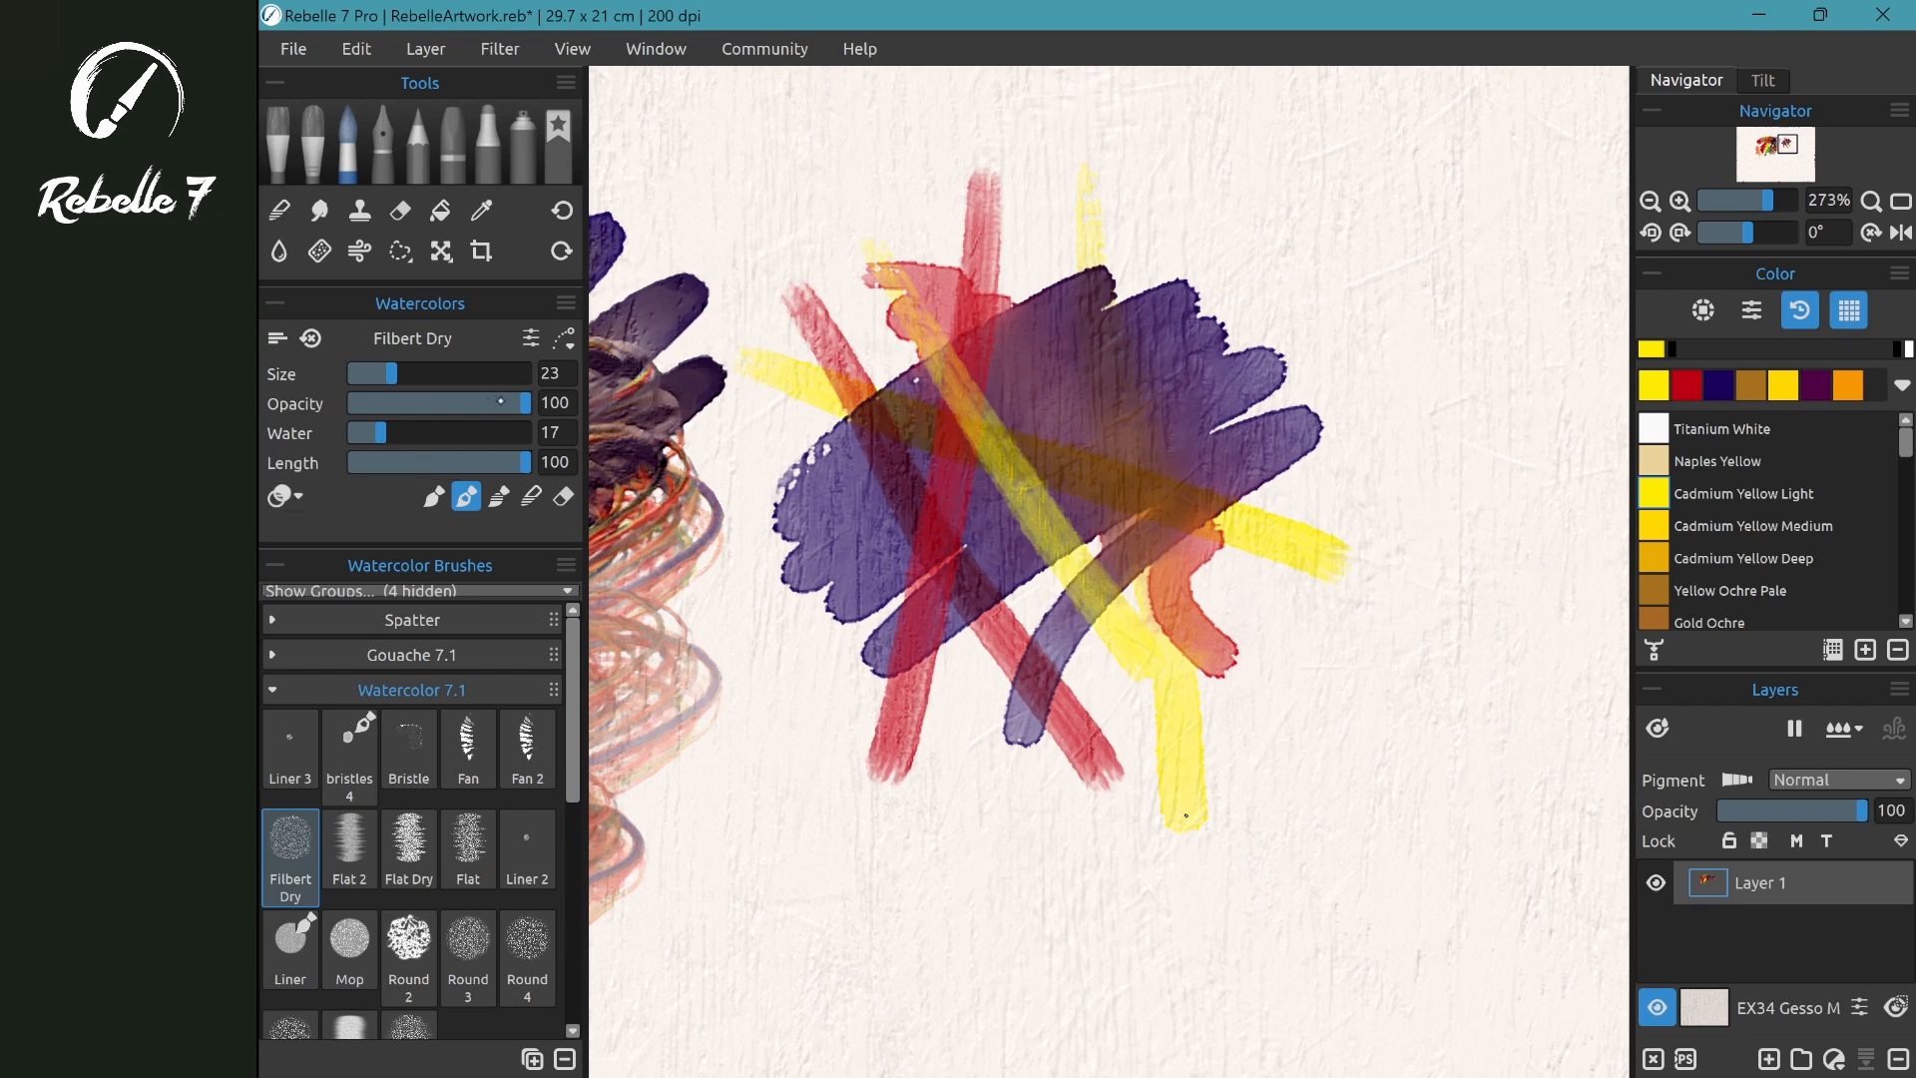
{"action": "left_click_drag", "start_coordinate": [878, 248], "coordinate": [1357, 493]}
- Review the watercolor transparency modes and examine the edges and paint texture of the blue patch up close
{"action": "left_click", "coordinate": [284, 496]}
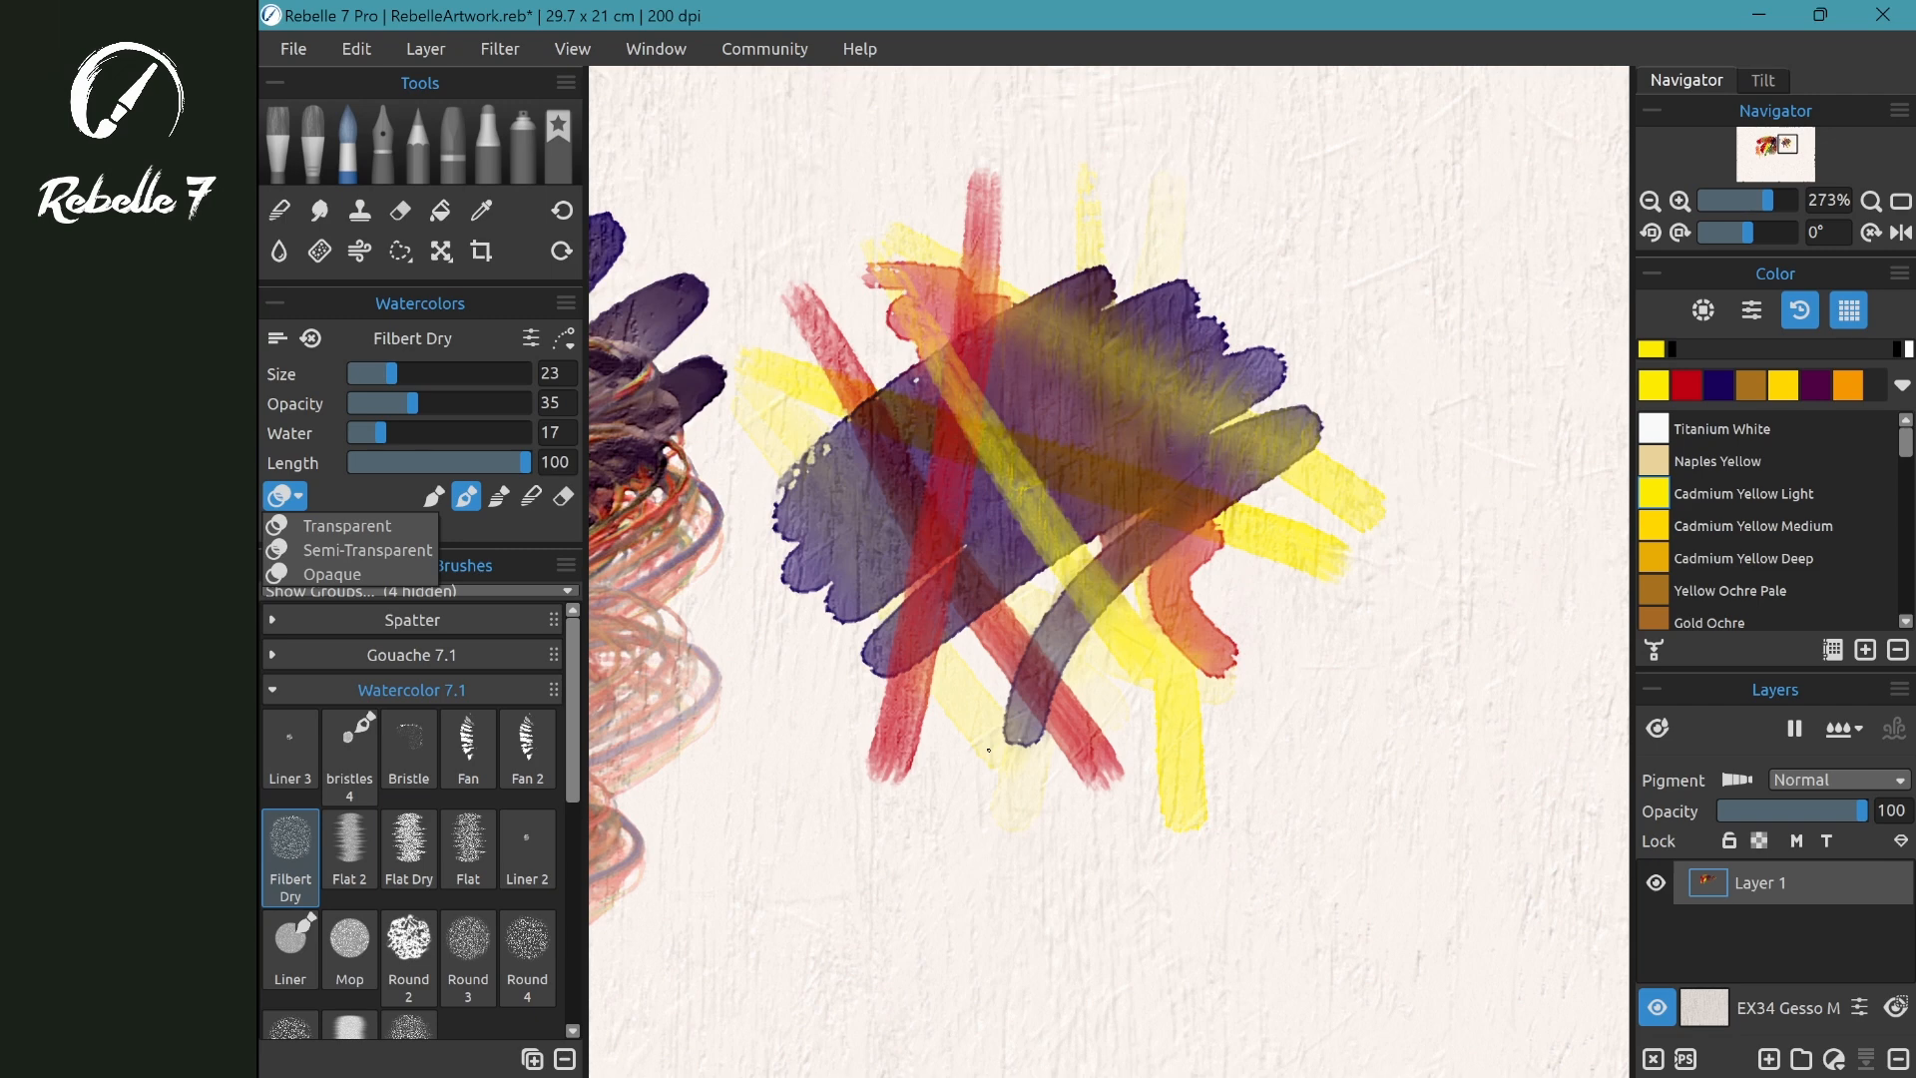
{"action": "left_click", "coordinate": [989, 749]}
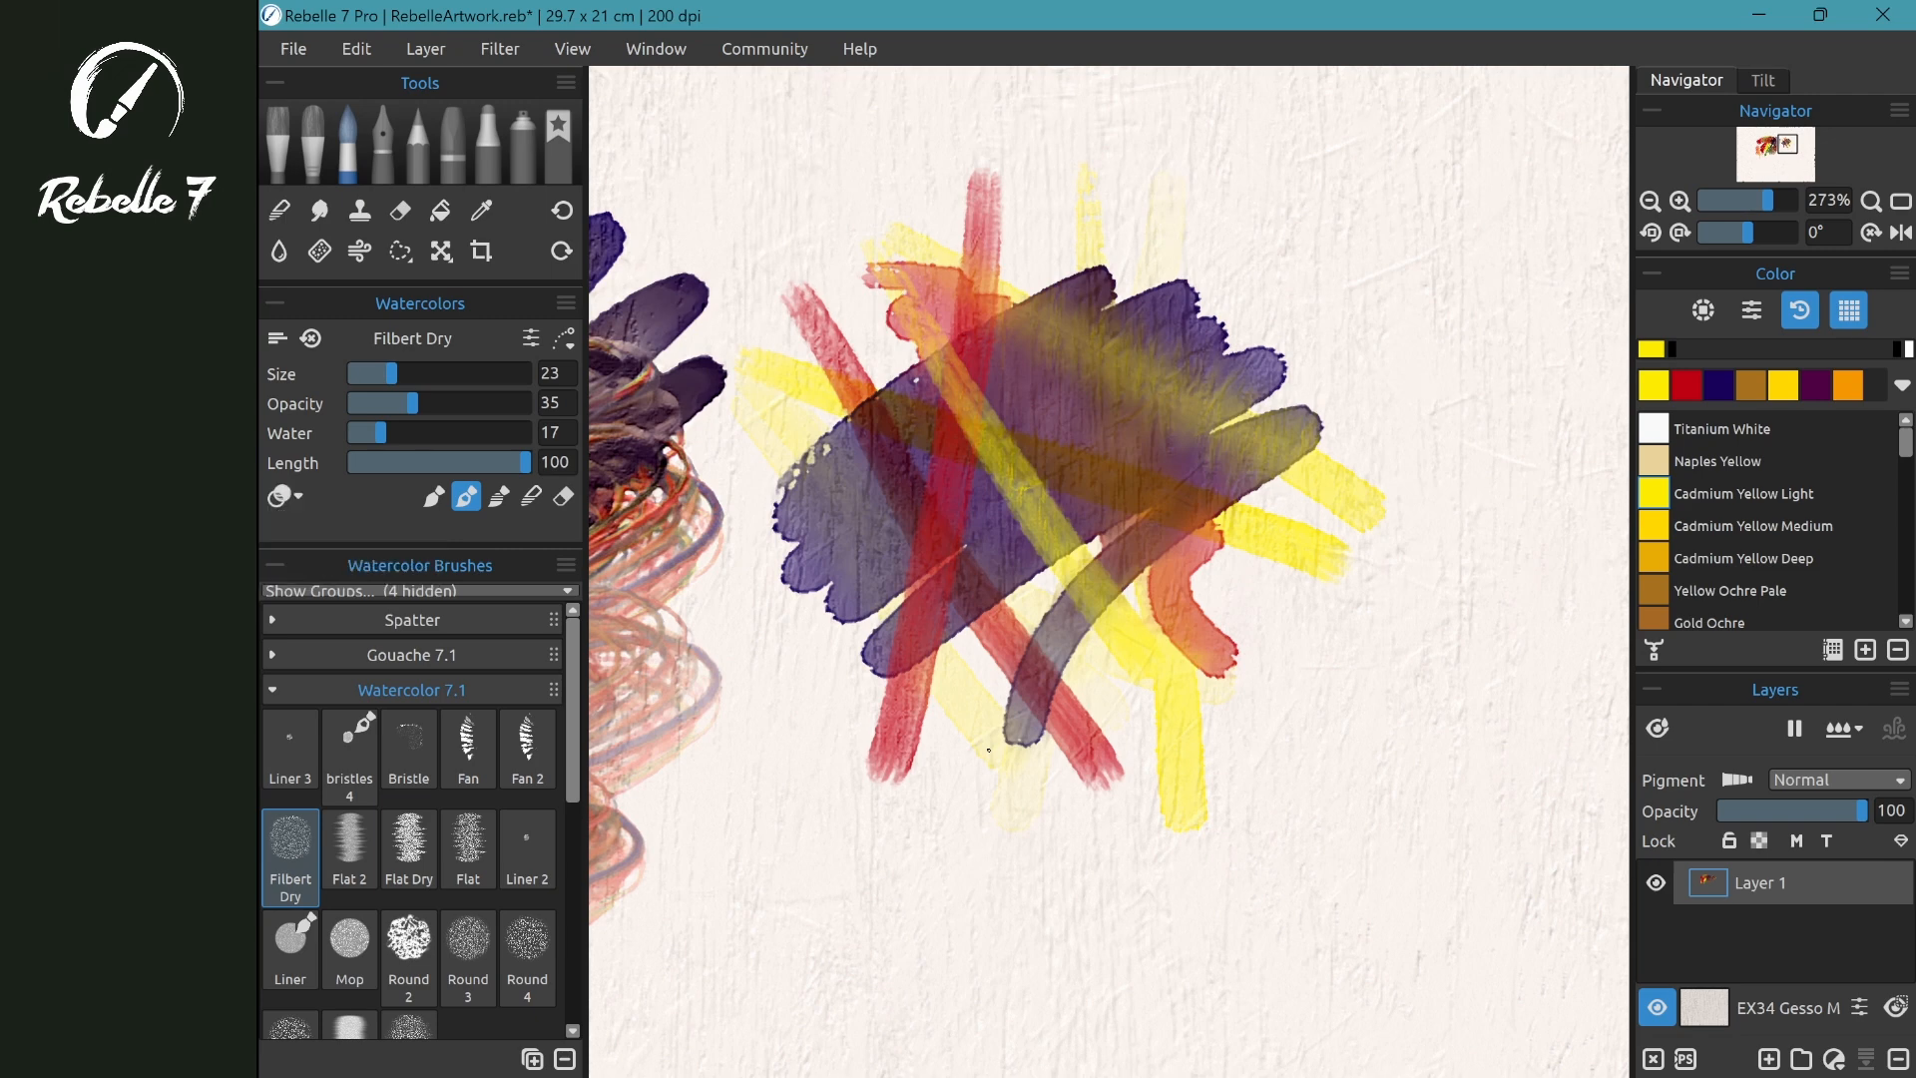
{"action": "scroll", "coordinate": [1232, 289], "scroll_direction": "up", "scroll_amount": 6}
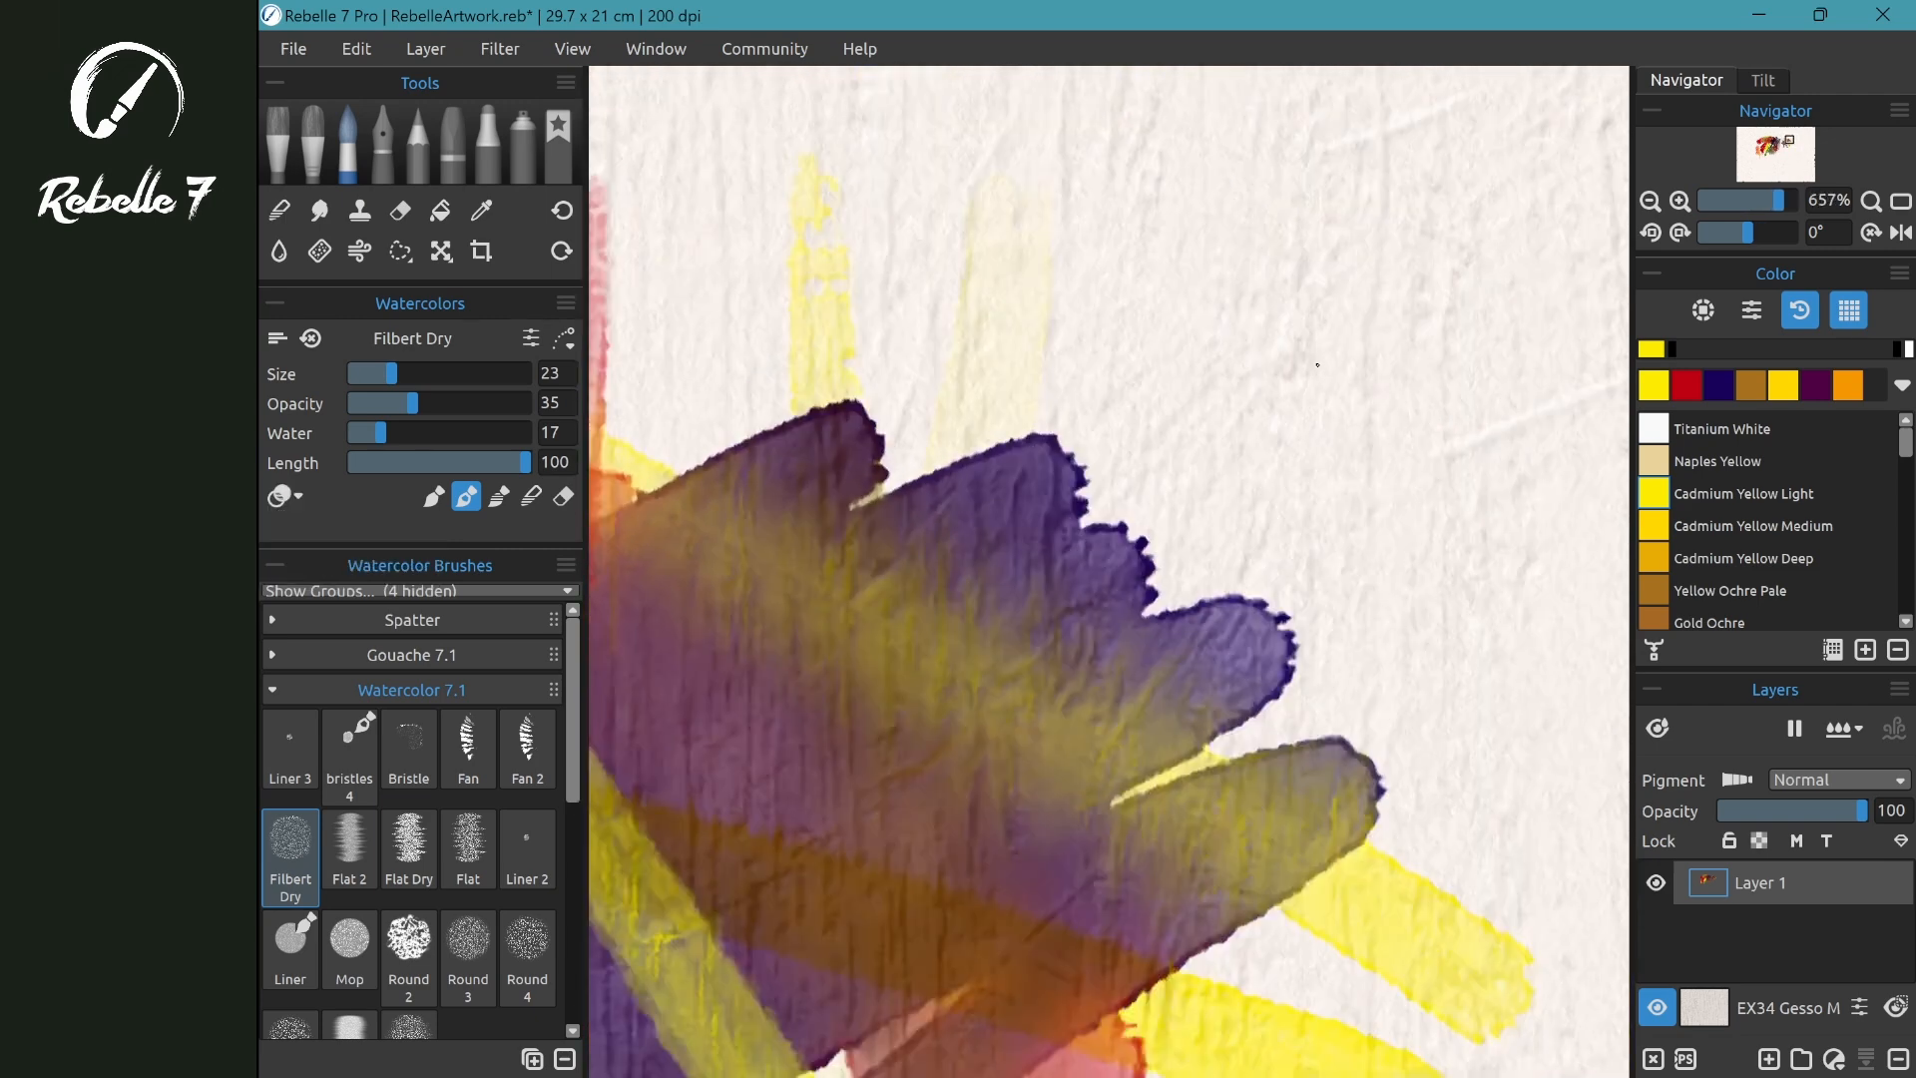
{"action": "scroll", "coordinate": [1191, 647], "scroll_direction": "up", "scroll_amount": 4}
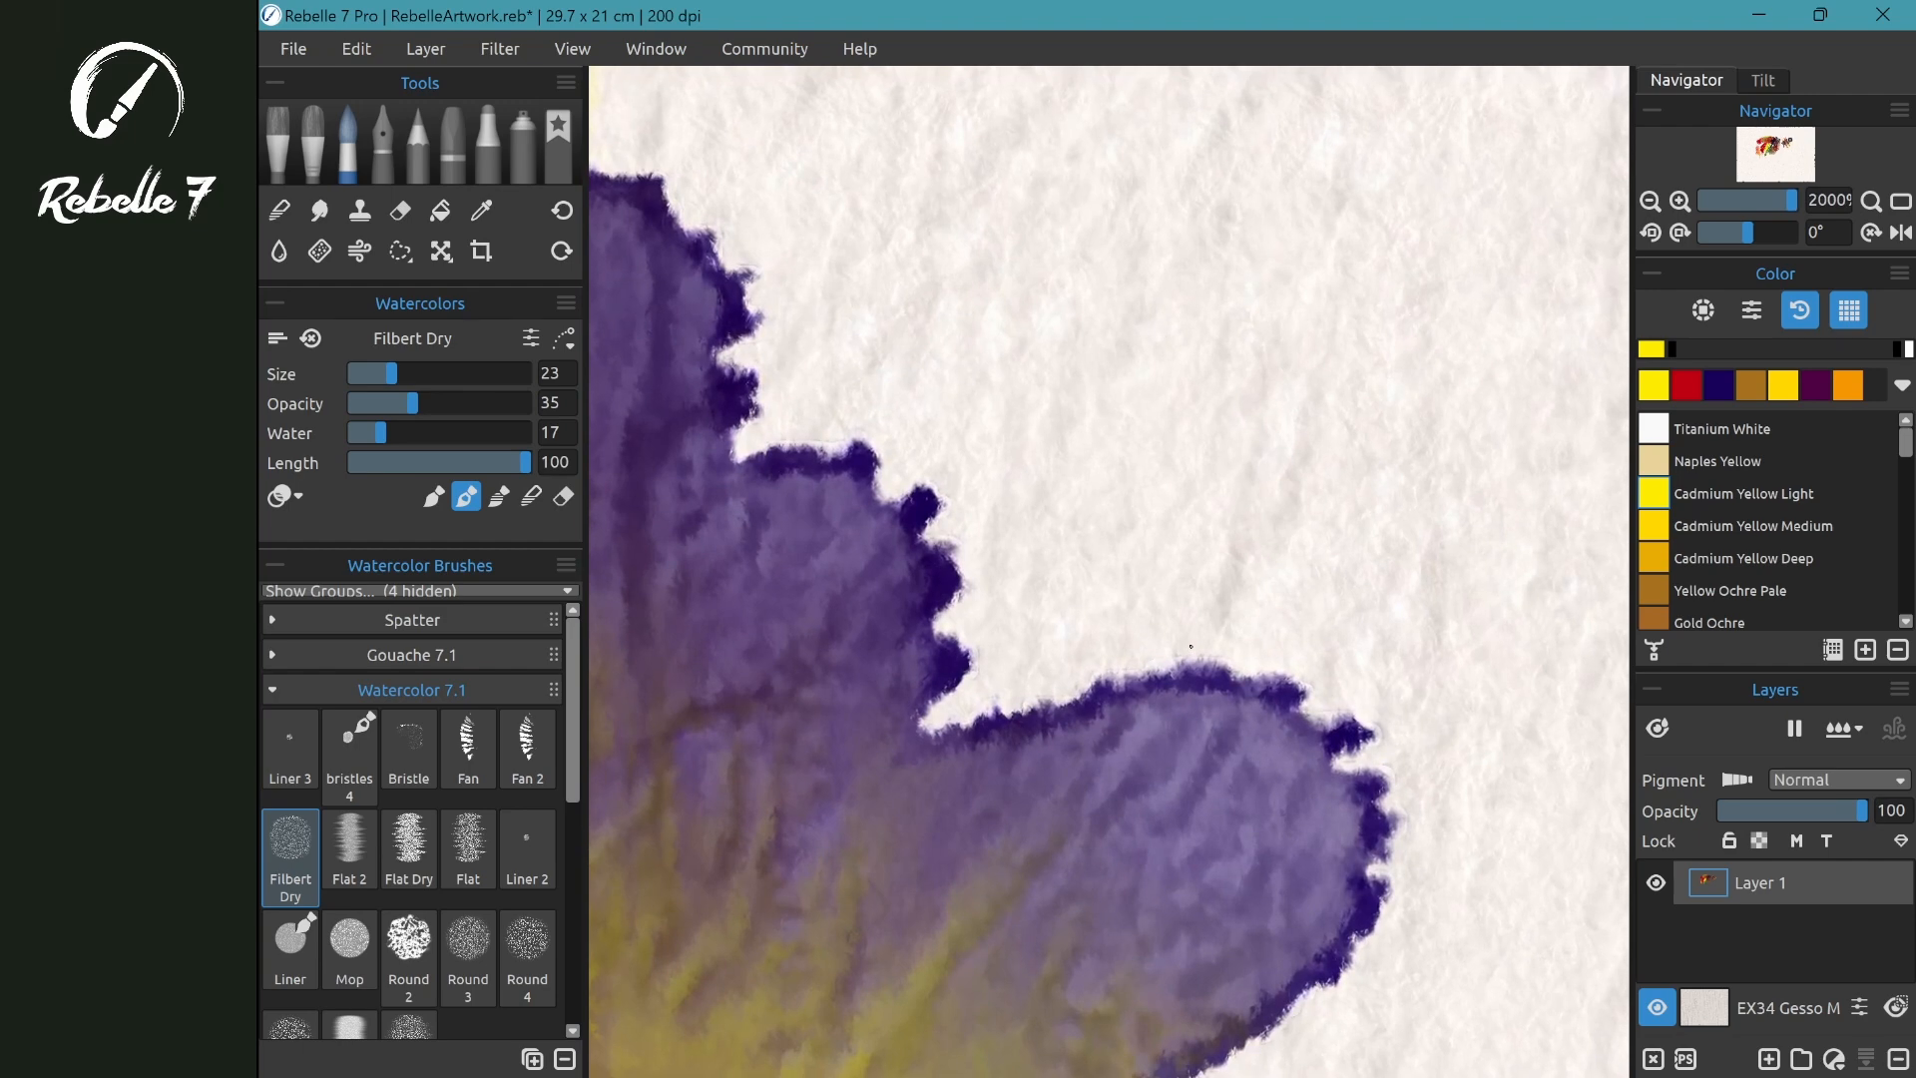
{"action": "scroll", "coordinate": [1240, 290], "scroll_direction": "down", "scroll_amount": 10}
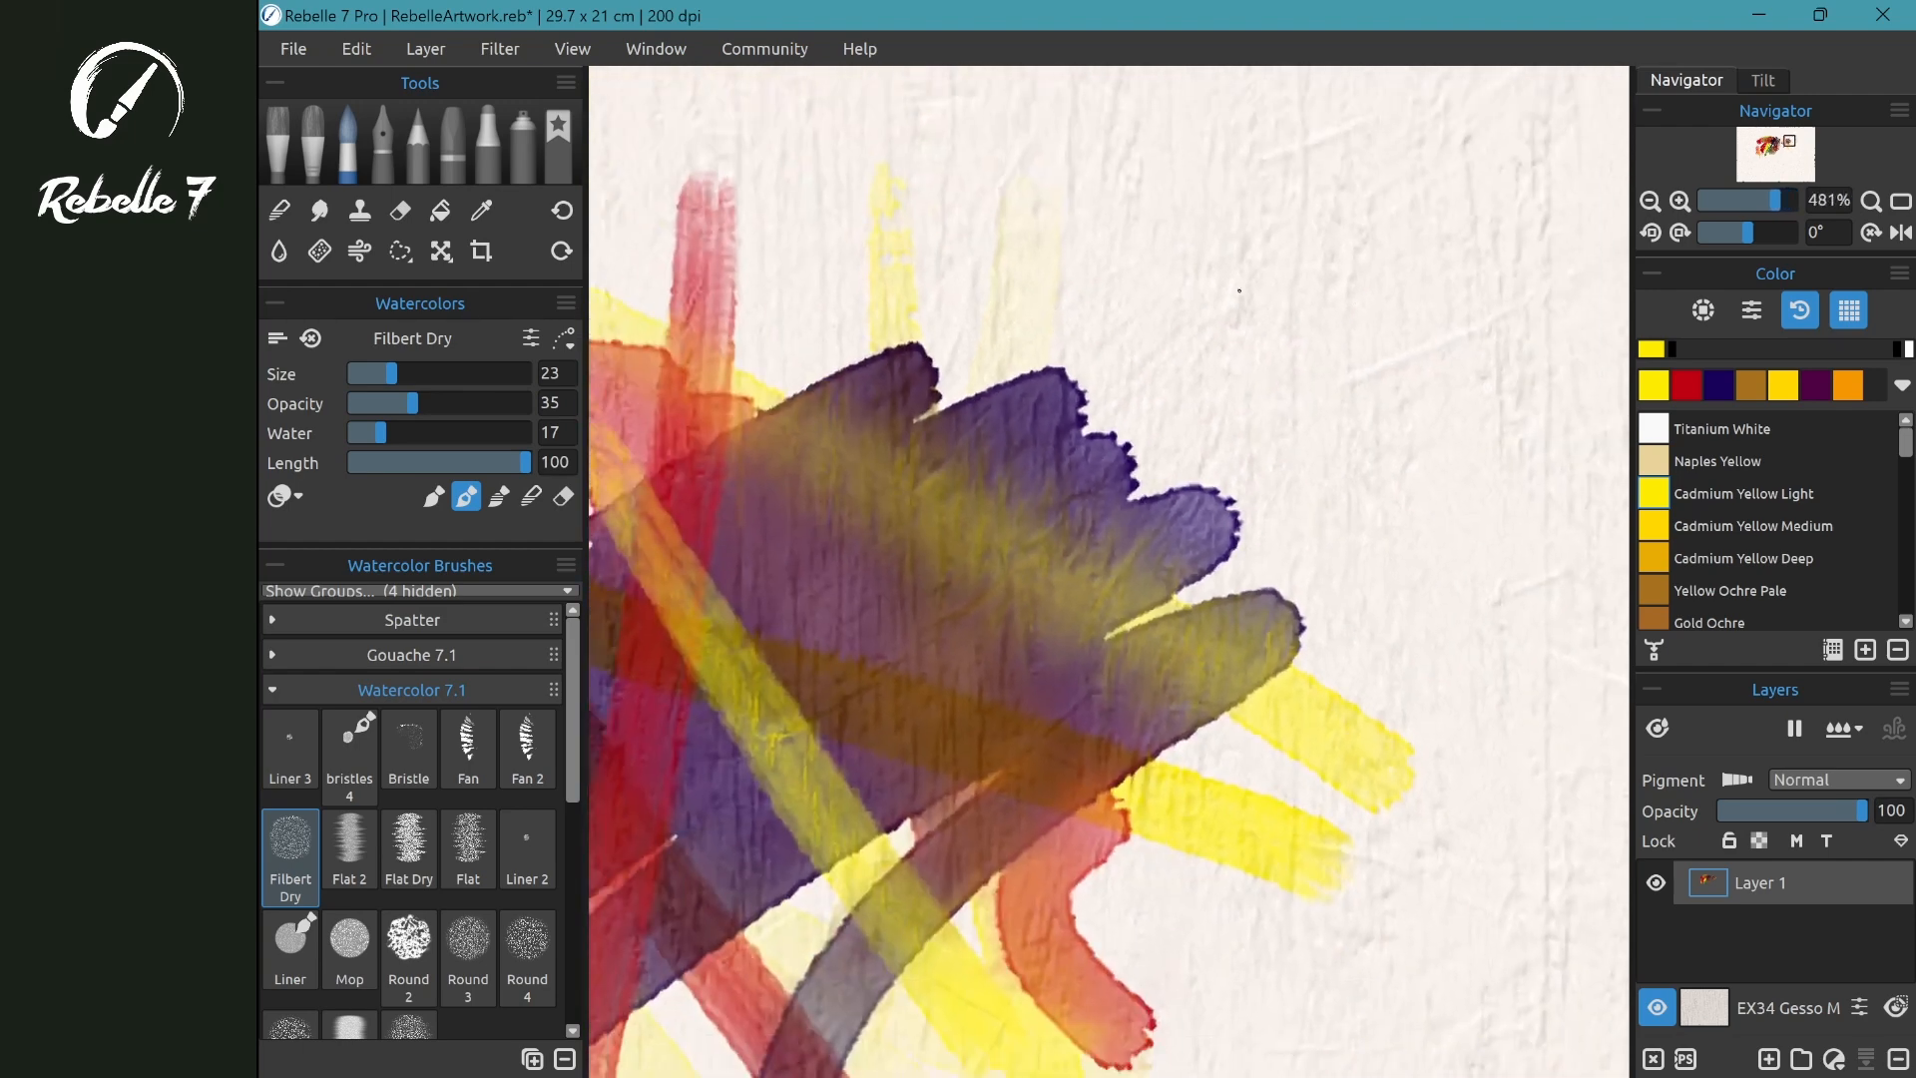
{"action": "scroll", "coordinate": [986, 753], "scroll_direction": "down", "scroll_amount": 1}
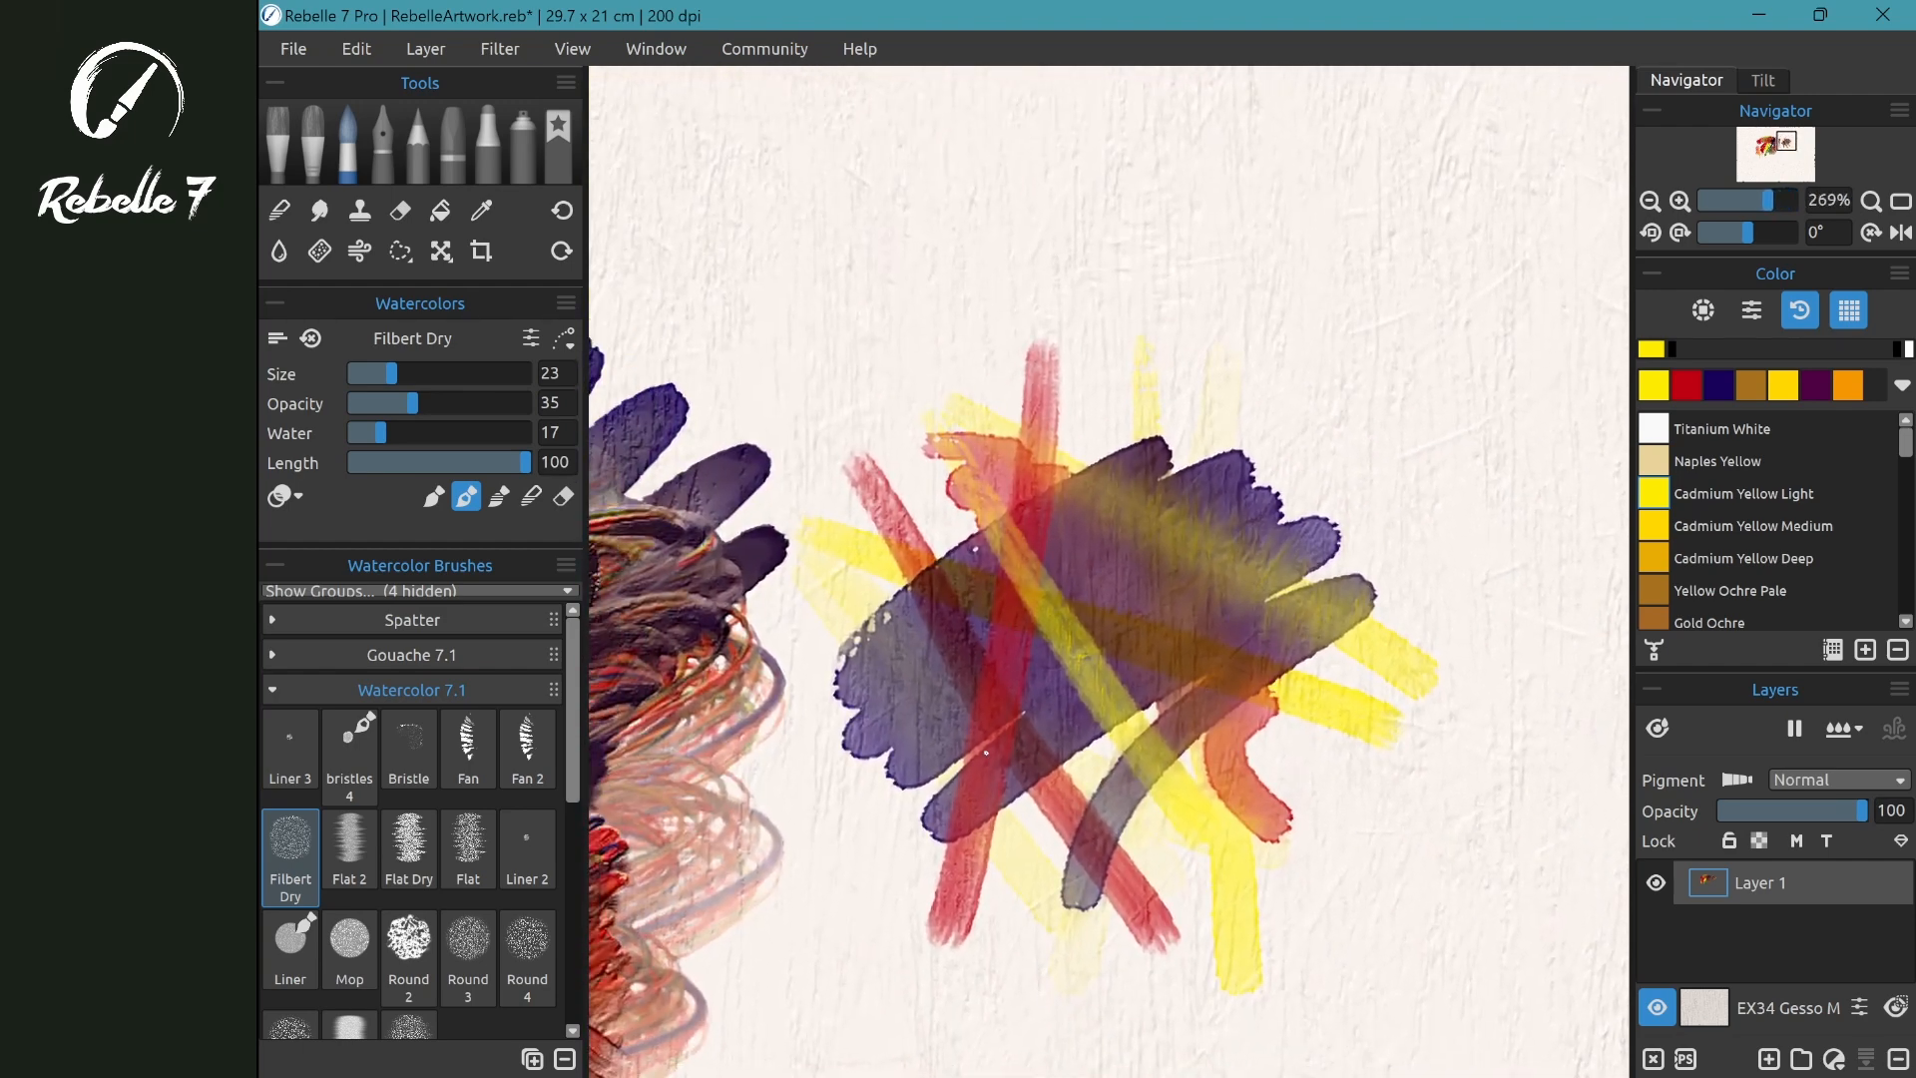
- Open the watercolor portrait ad14780e5c2c40f3c136ce63b8386d88 from the study material folder and inspect the face in close-up
{"action": "left_click", "coordinate": [293, 49]}
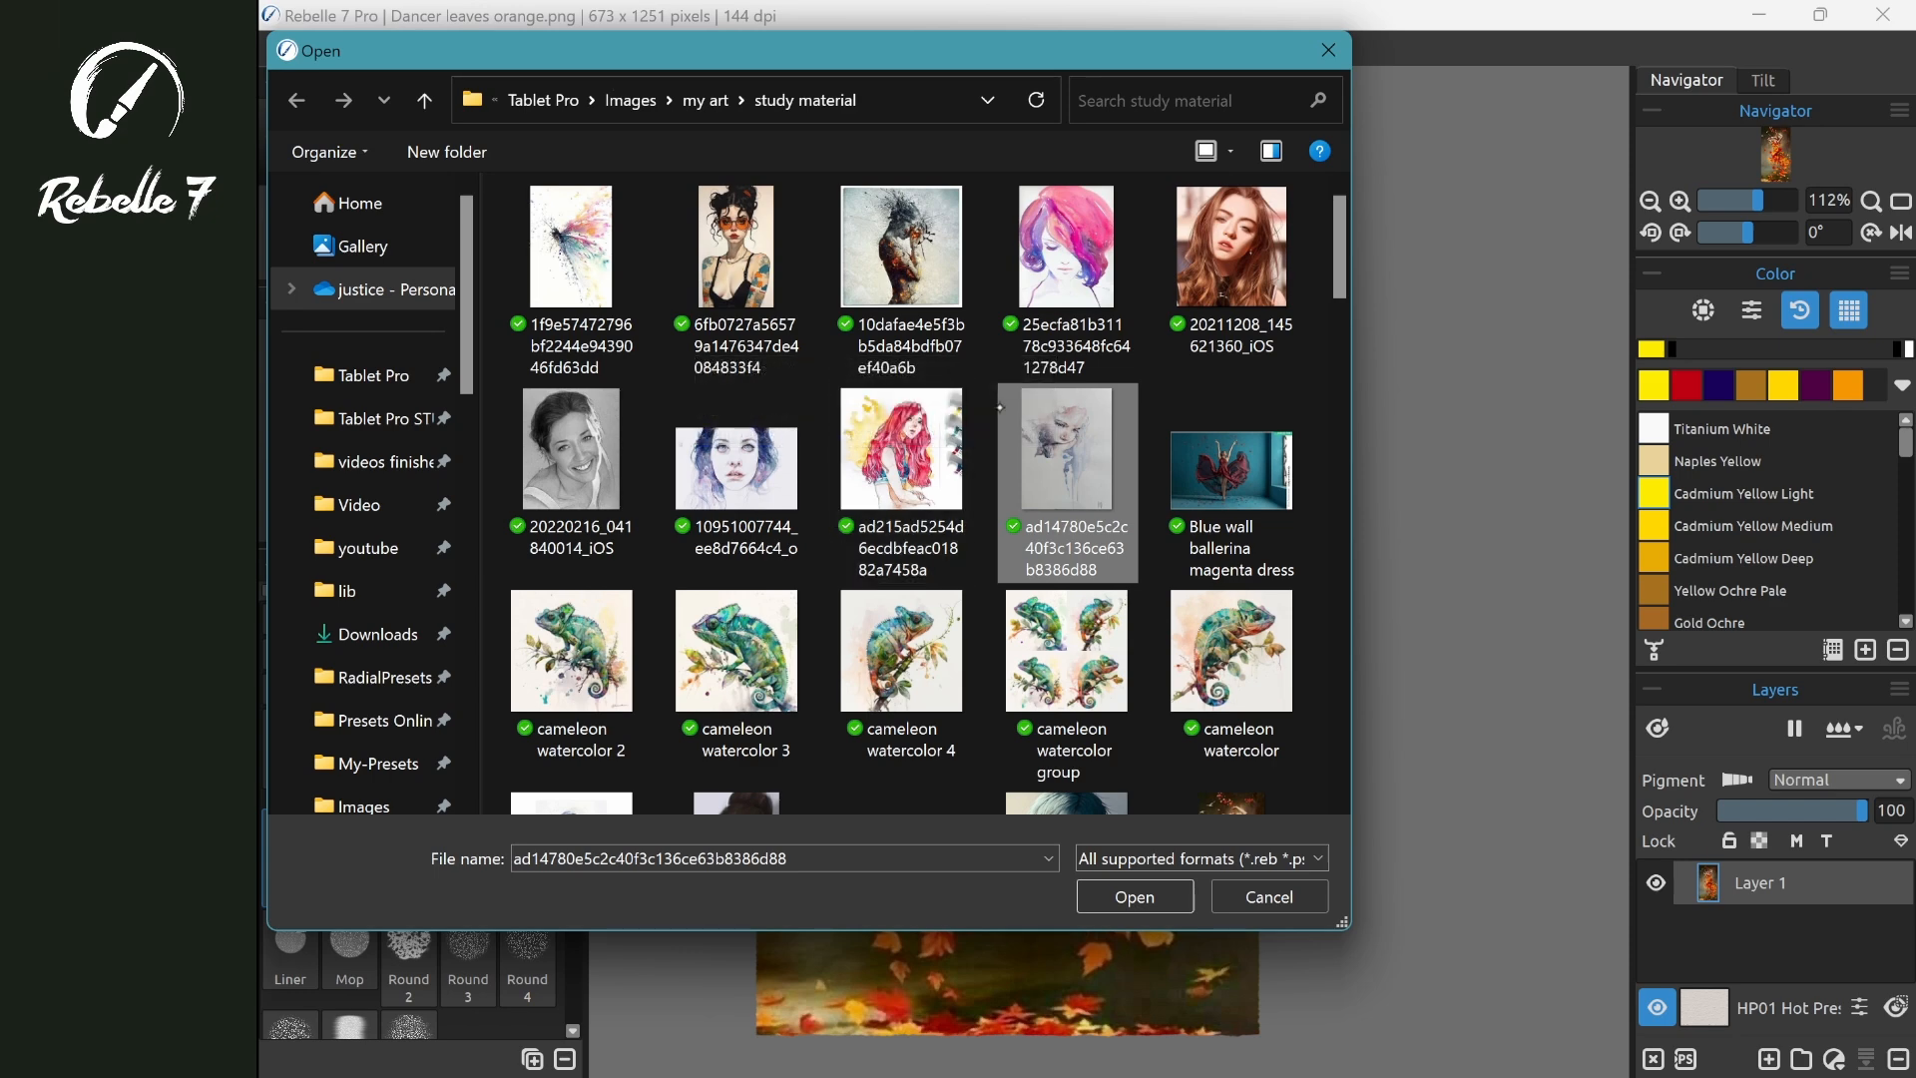
{"action": "double_click", "coordinate": [1065, 475]}
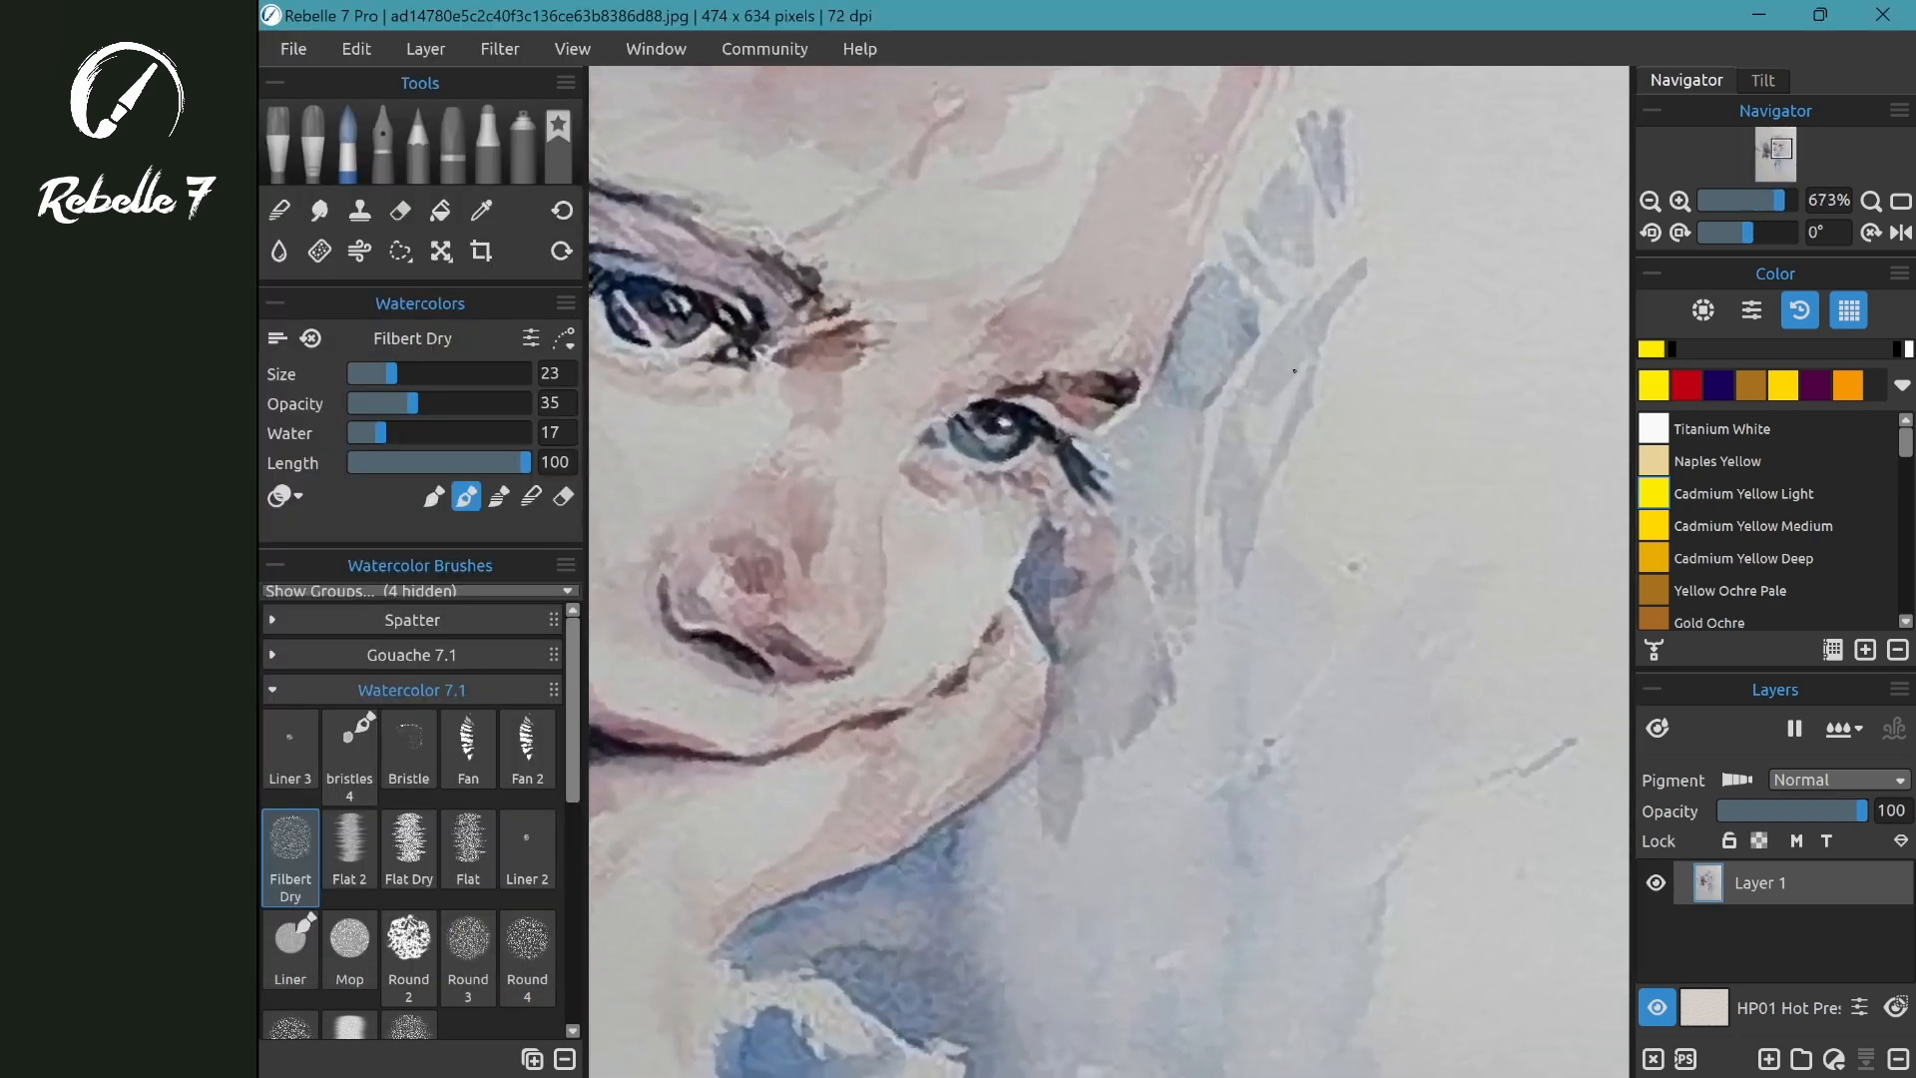
{"action": "scroll", "coordinate": [1353, 295], "scroll_direction": "up", "scroll_amount": 5}
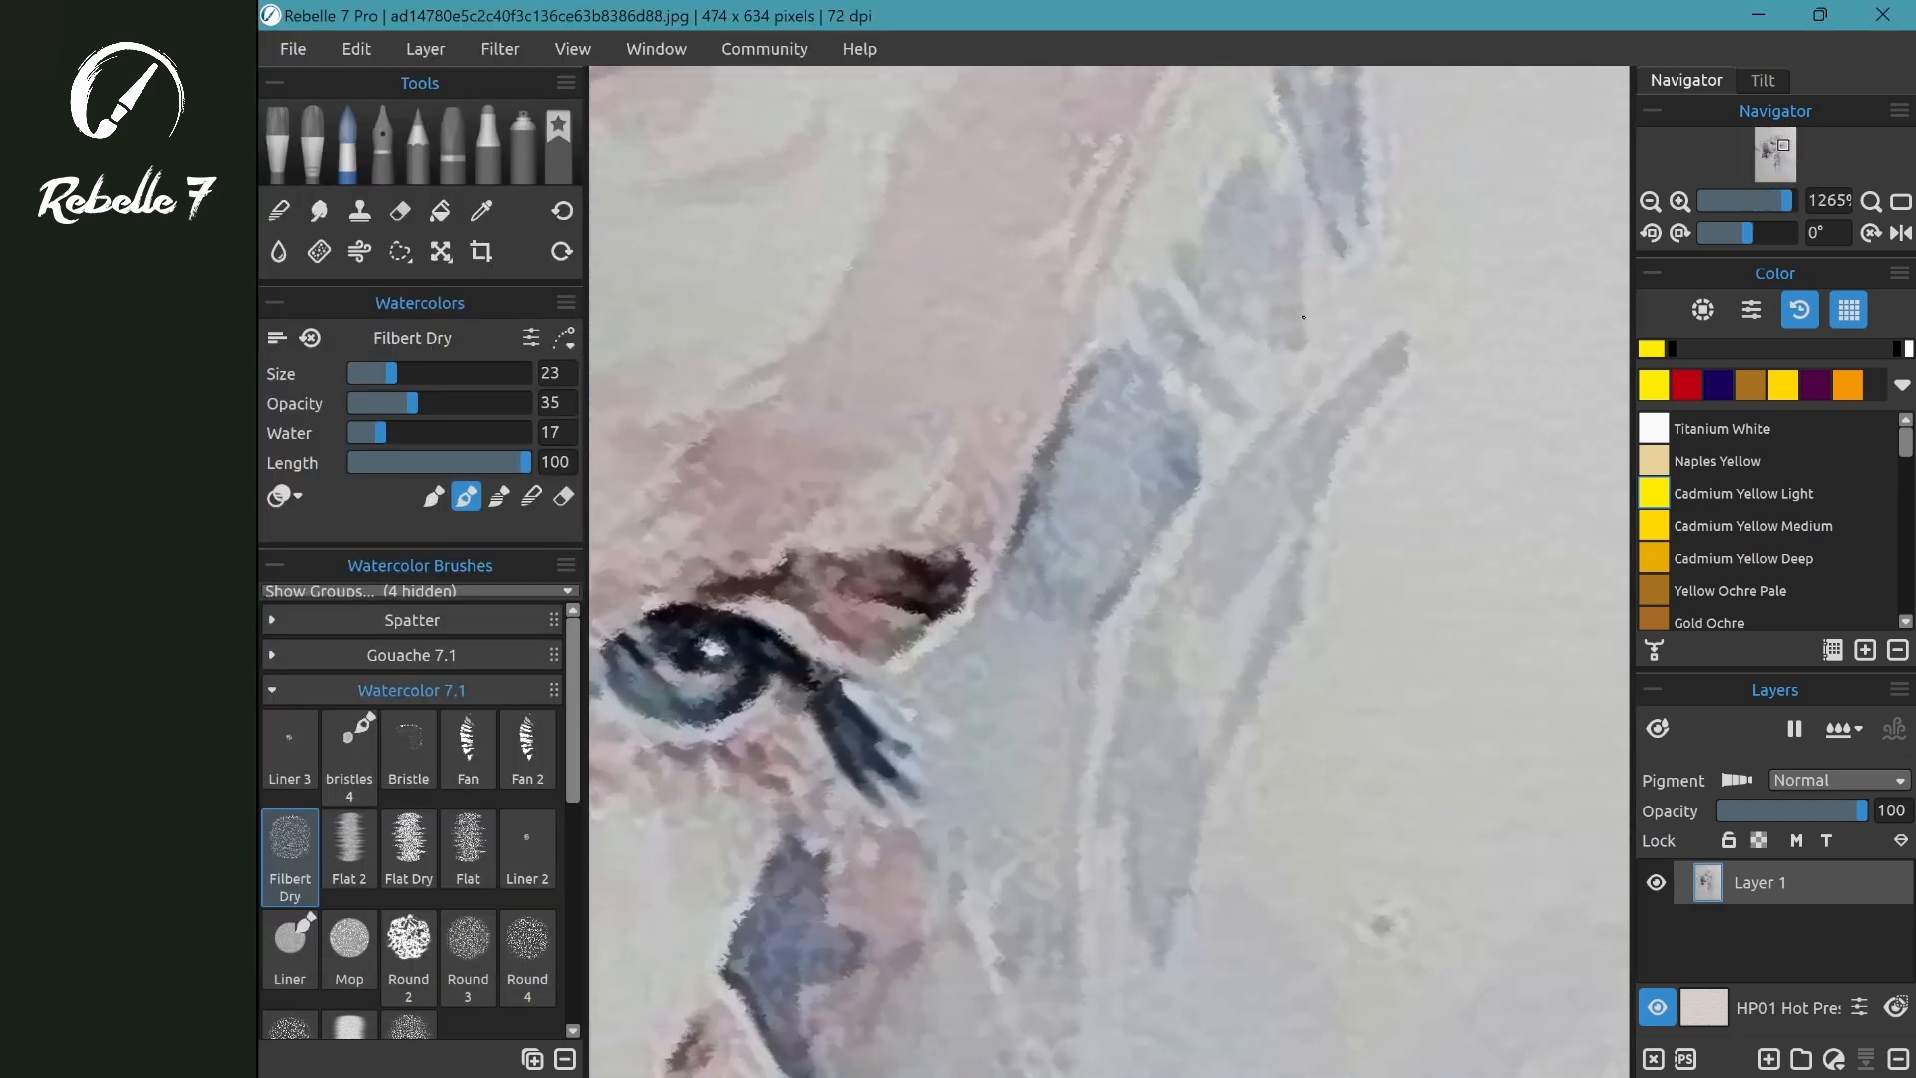
{"action": "scroll", "coordinate": [1303, 317], "scroll_direction": "down", "scroll_amount": 5}
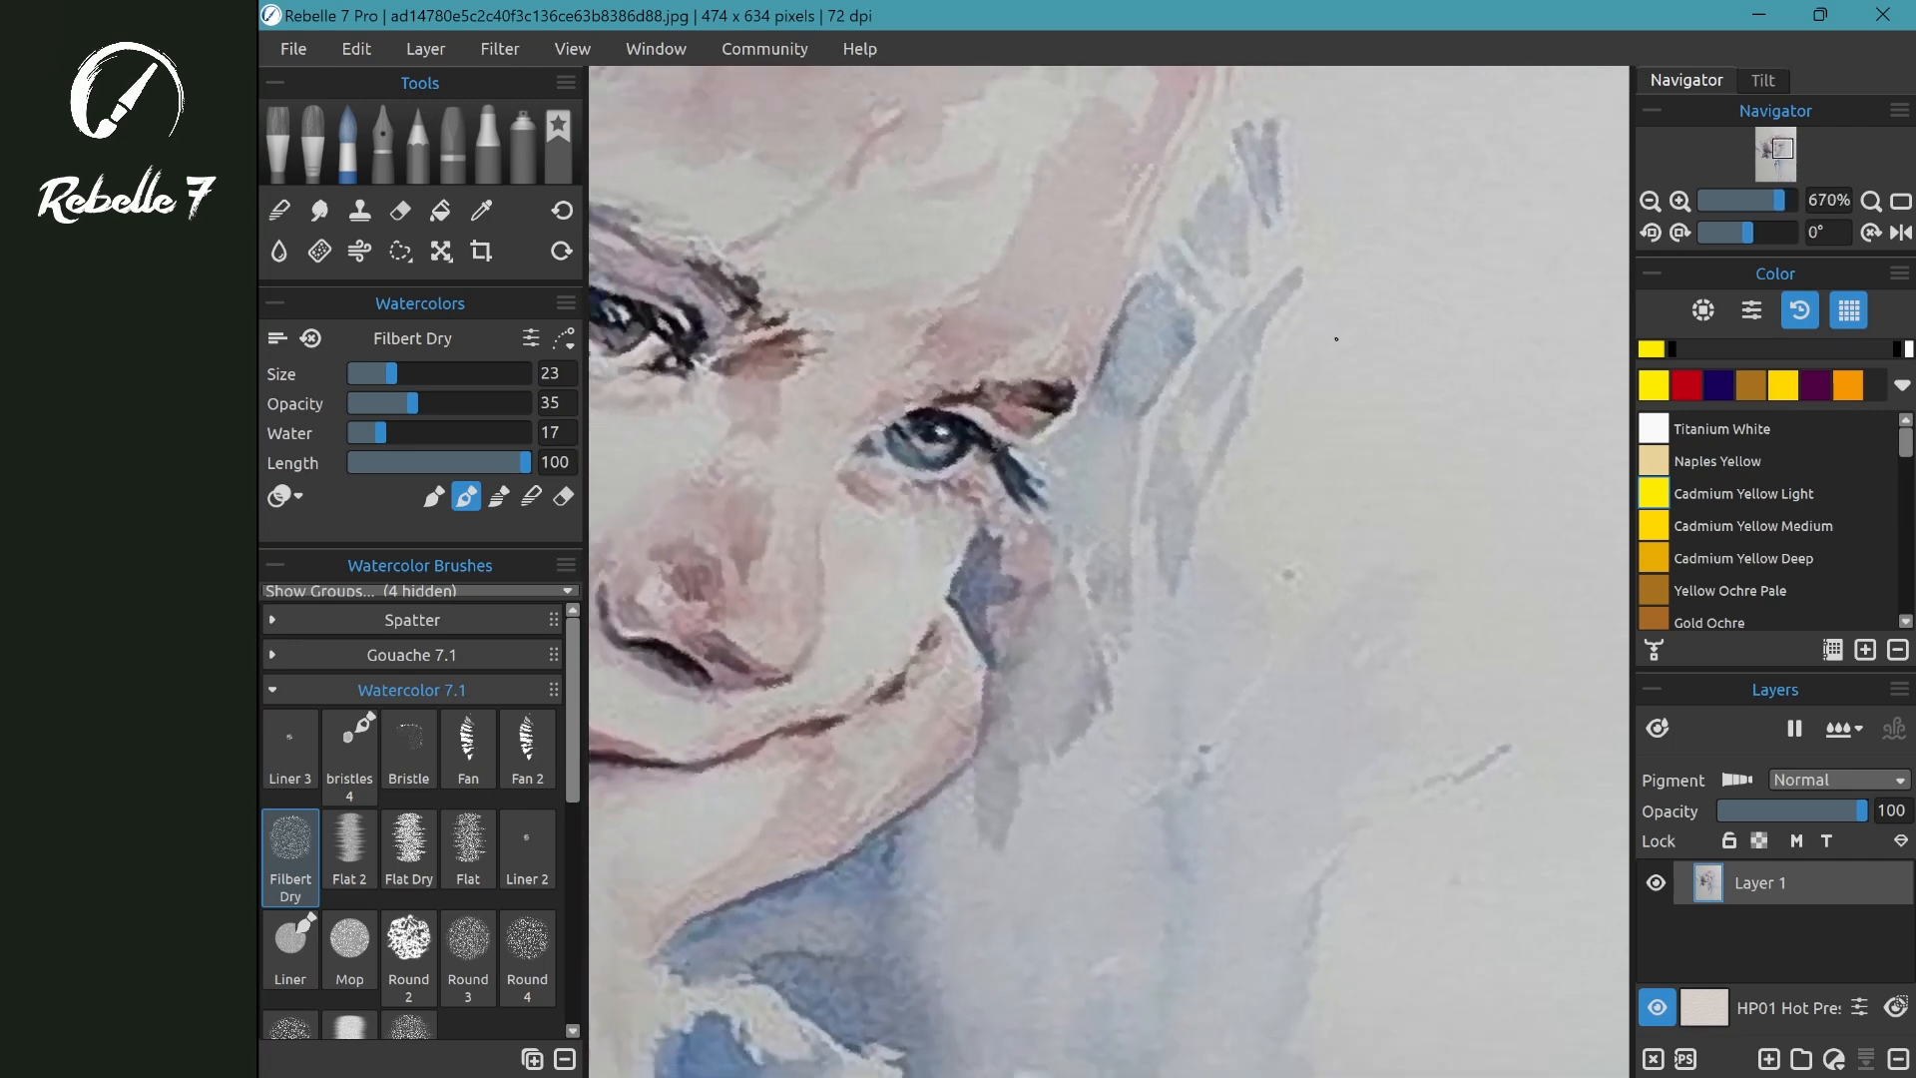
{"action": "scroll", "coordinate": [1336, 339], "scroll_direction": "down", "scroll_amount": 5}
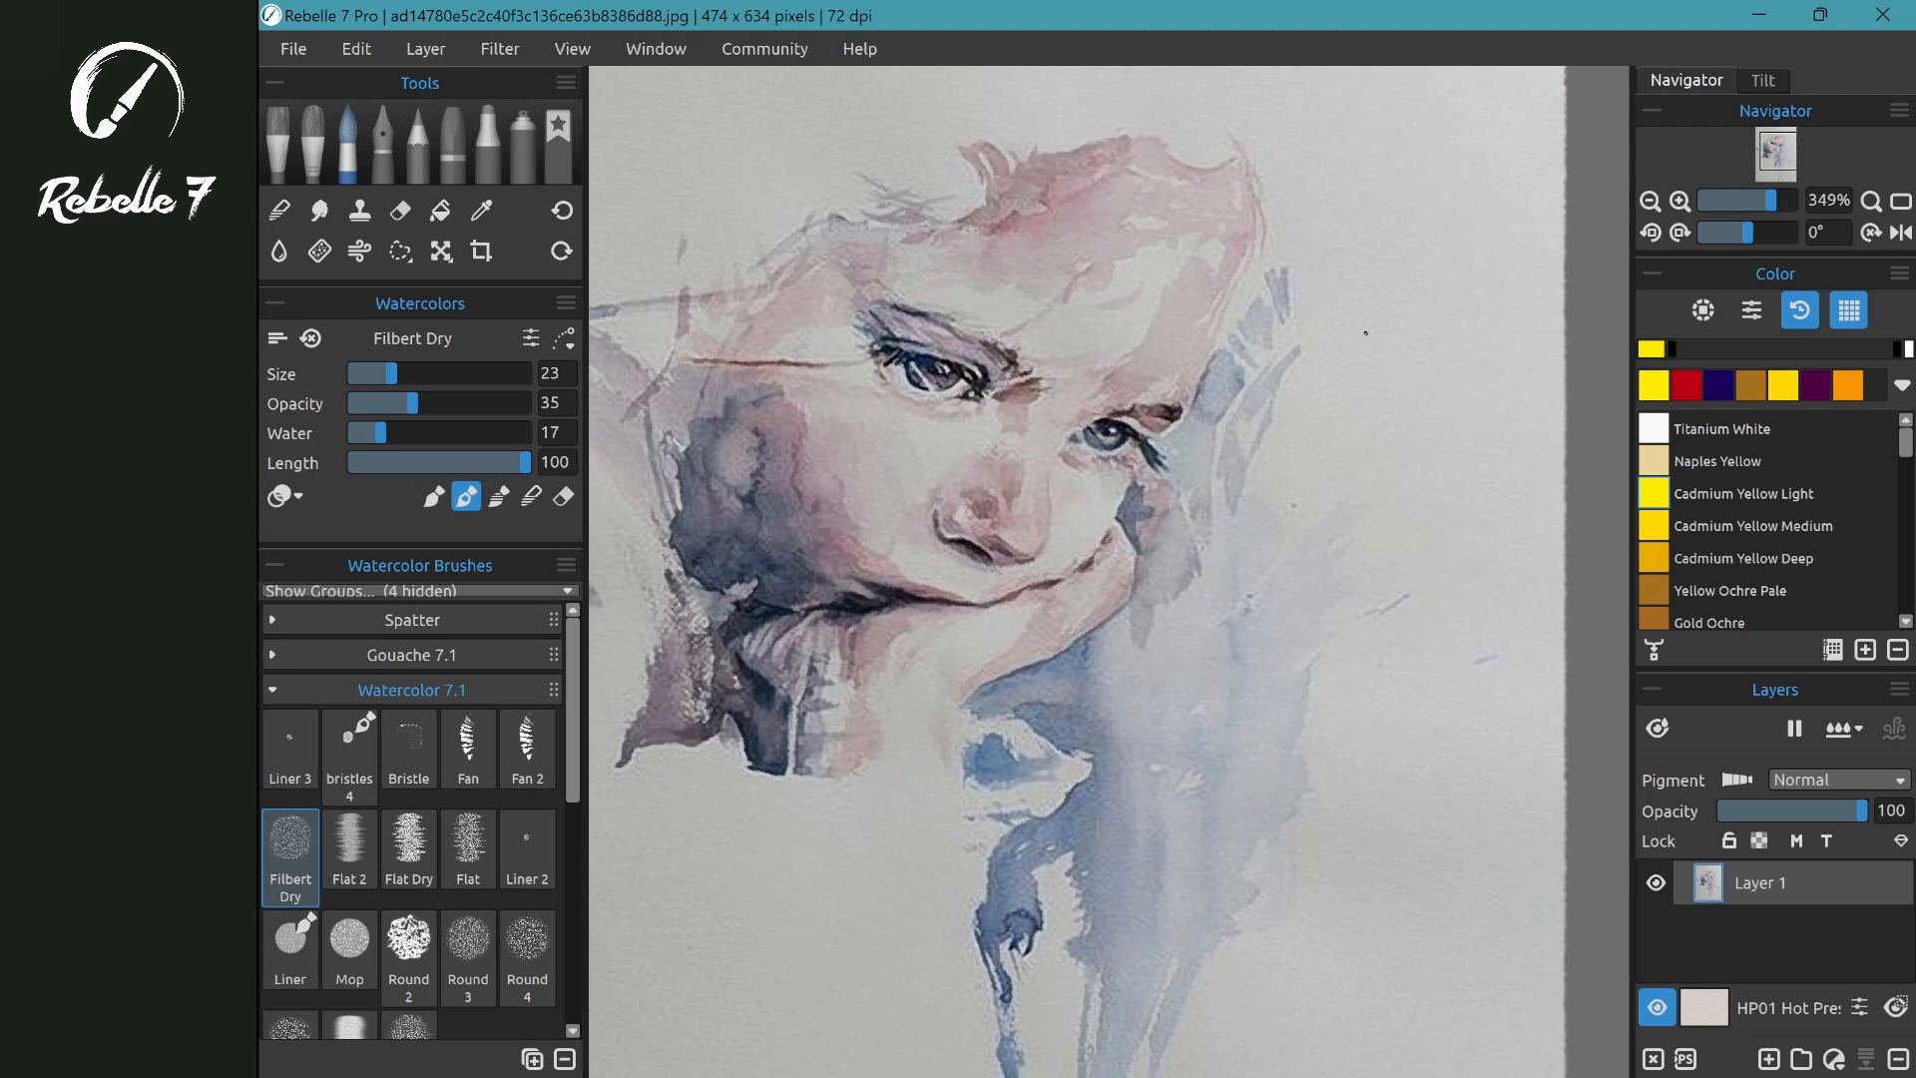
{"action": "scroll", "coordinate": [1366, 333], "scroll_direction": "up", "scroll_amount": 6}
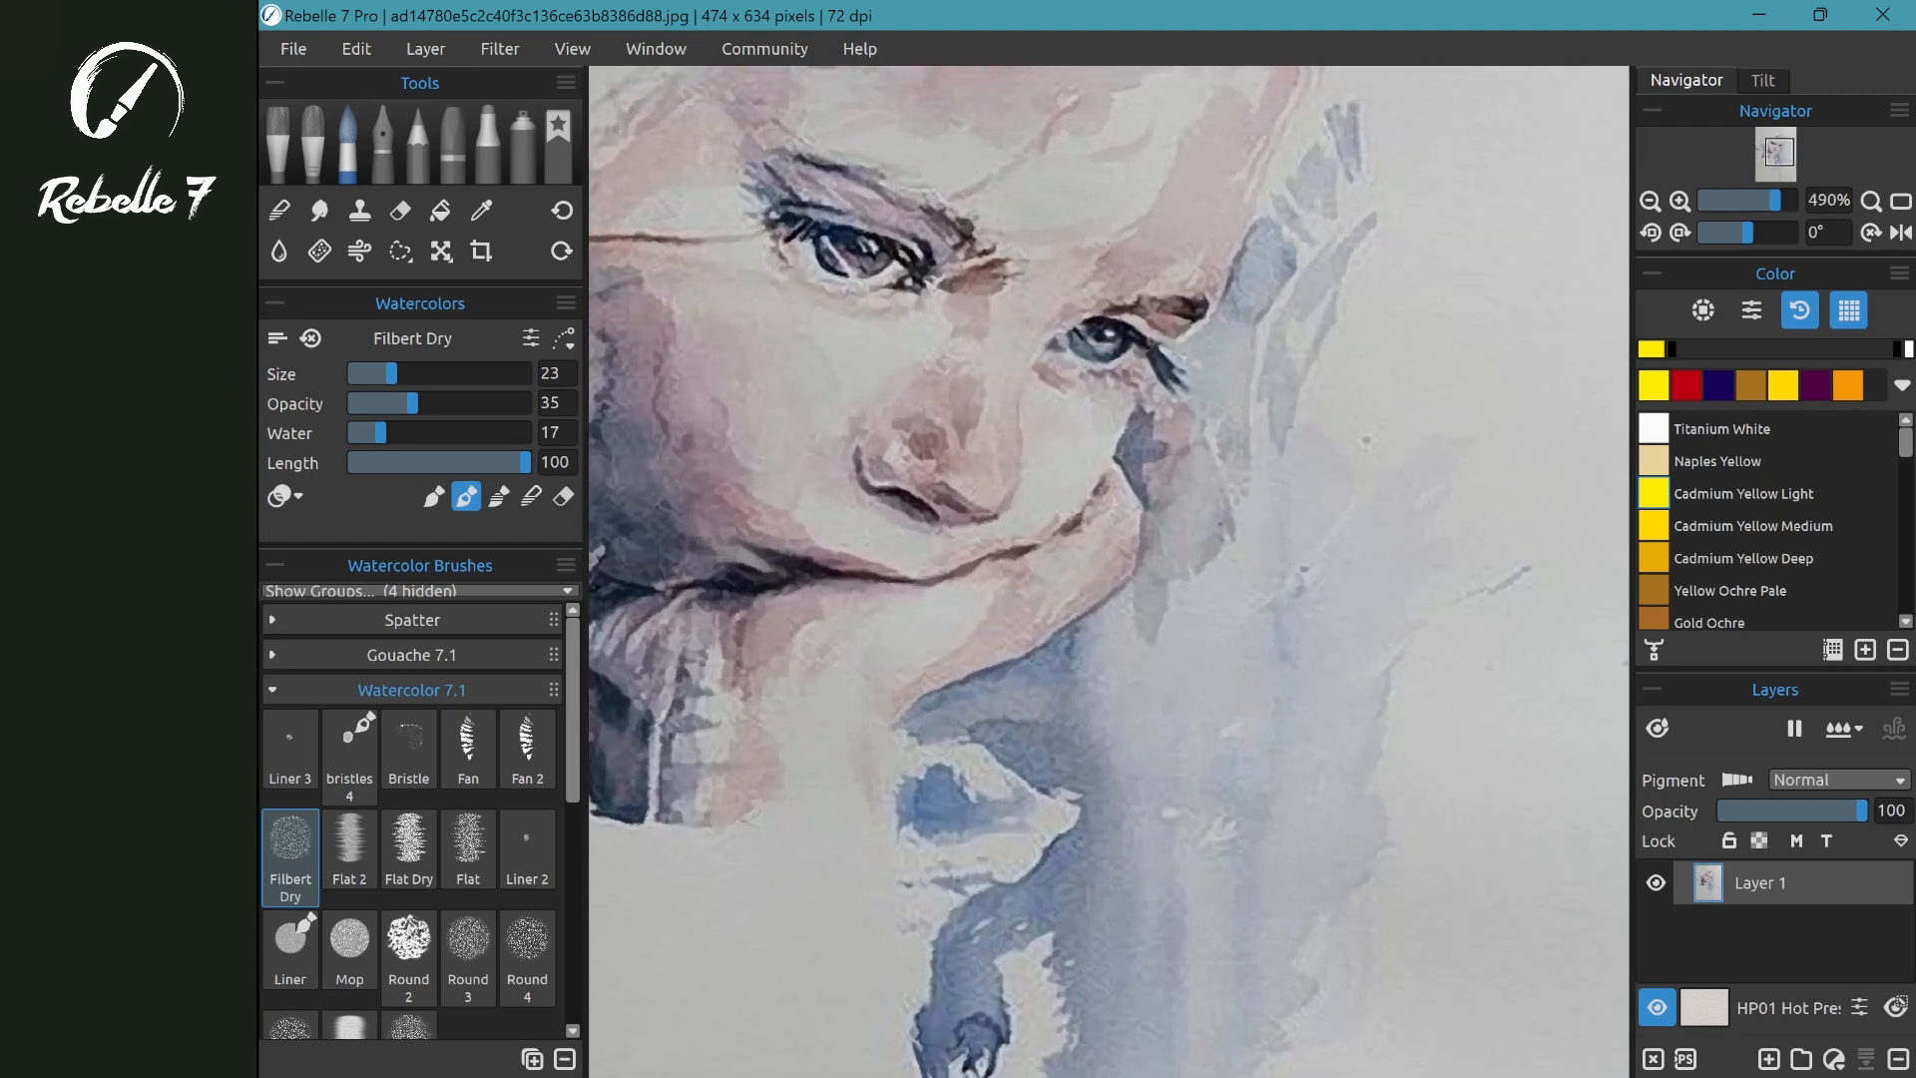
{"action": "scroll", "coordinate": [1271, 560], "scroll_direction": "down", "scroll_amount": 6}
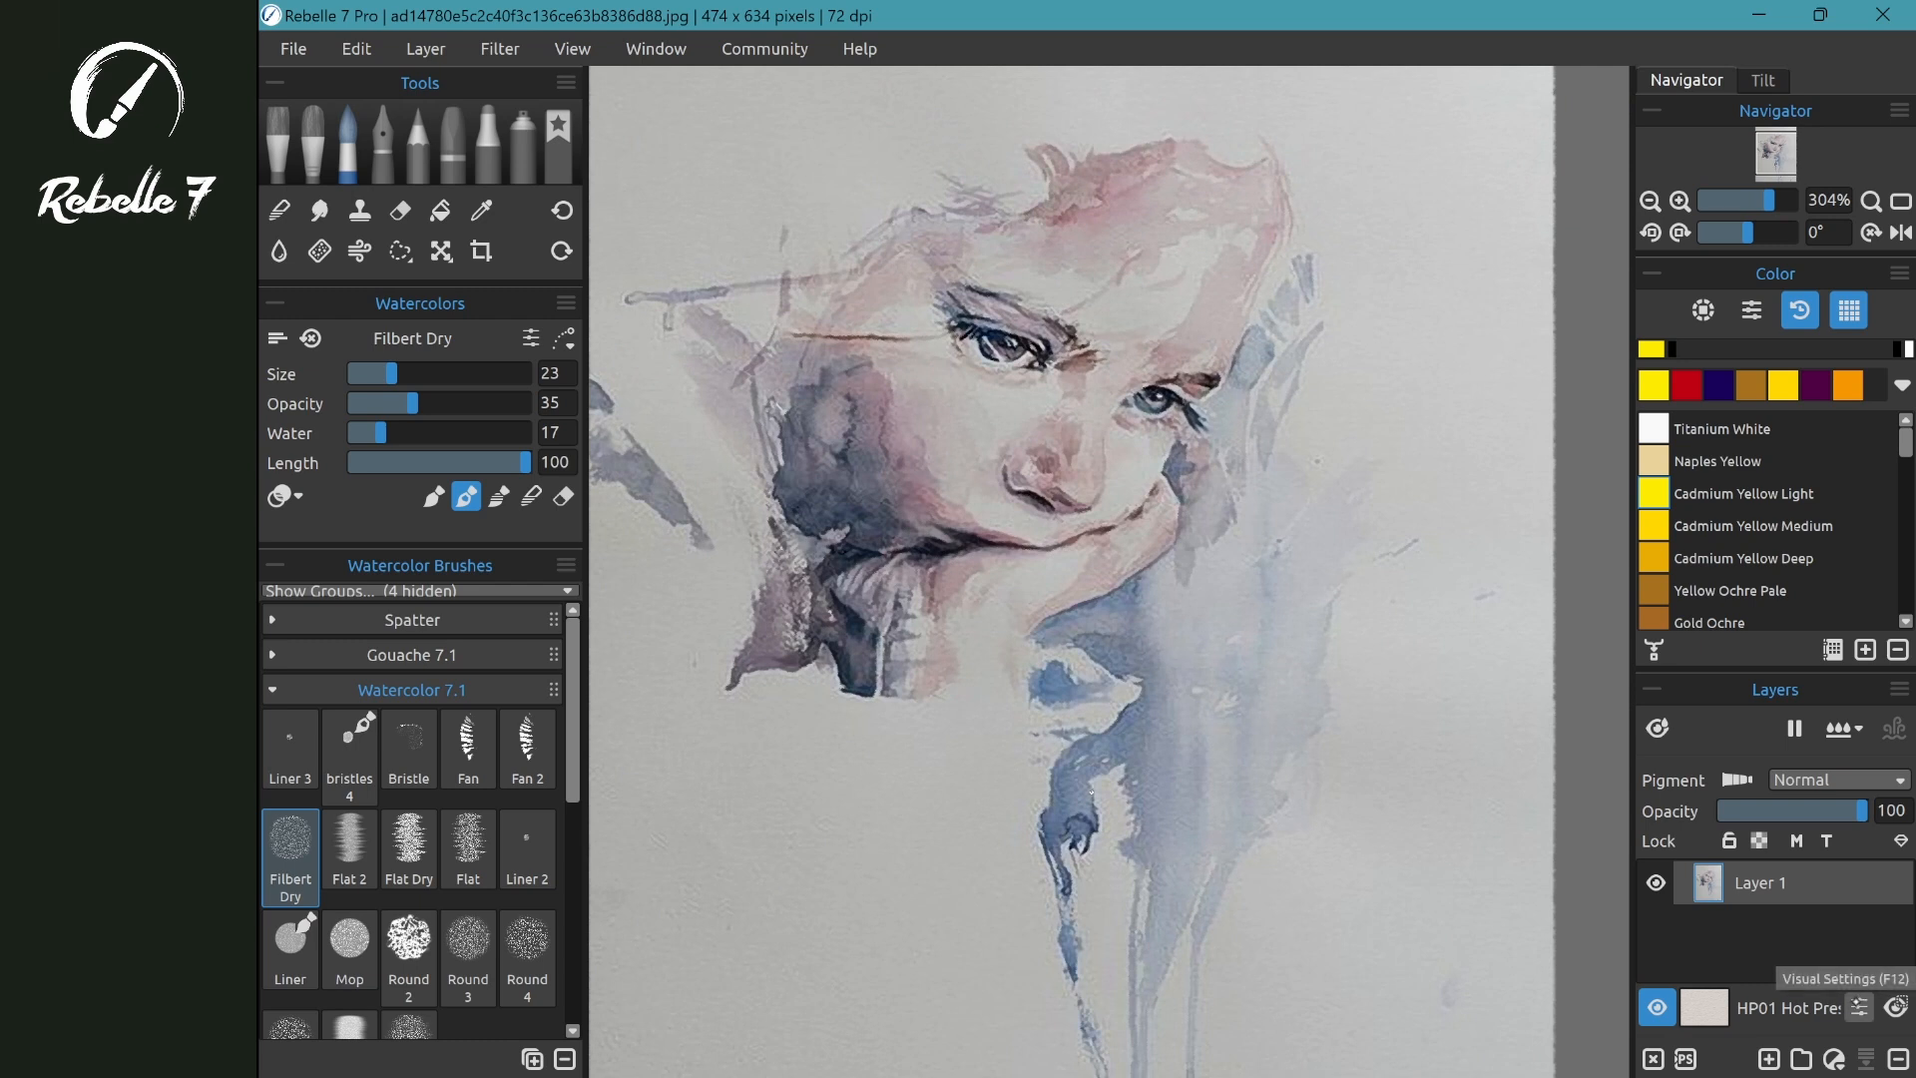
- Turn off NanoPixel in the Visual Settings and inspect the portrait's face up close for comparison
{"action": "left_click", "coordinate": [1858, 1007]}
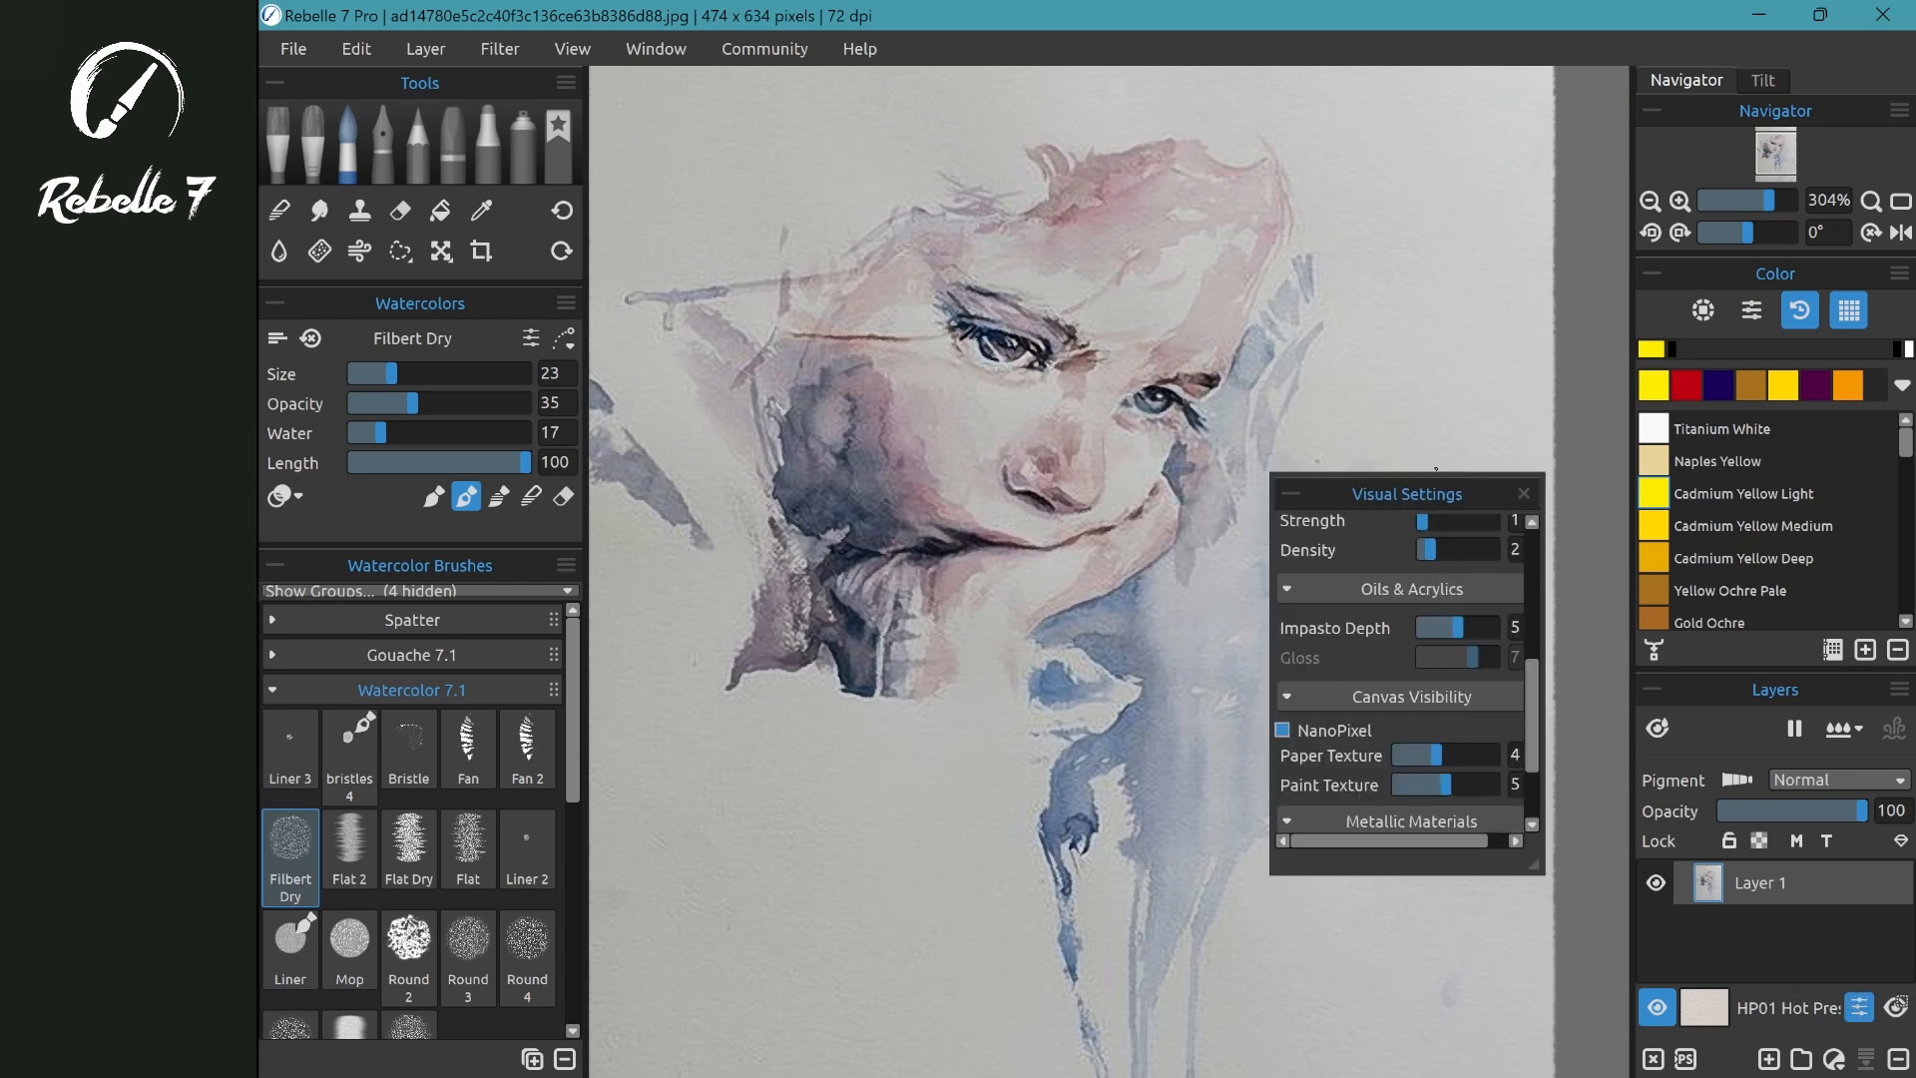
{"action": "left_click_drag", "start_coordinate": [1443, 490], "coordinate": [1431, 369]}
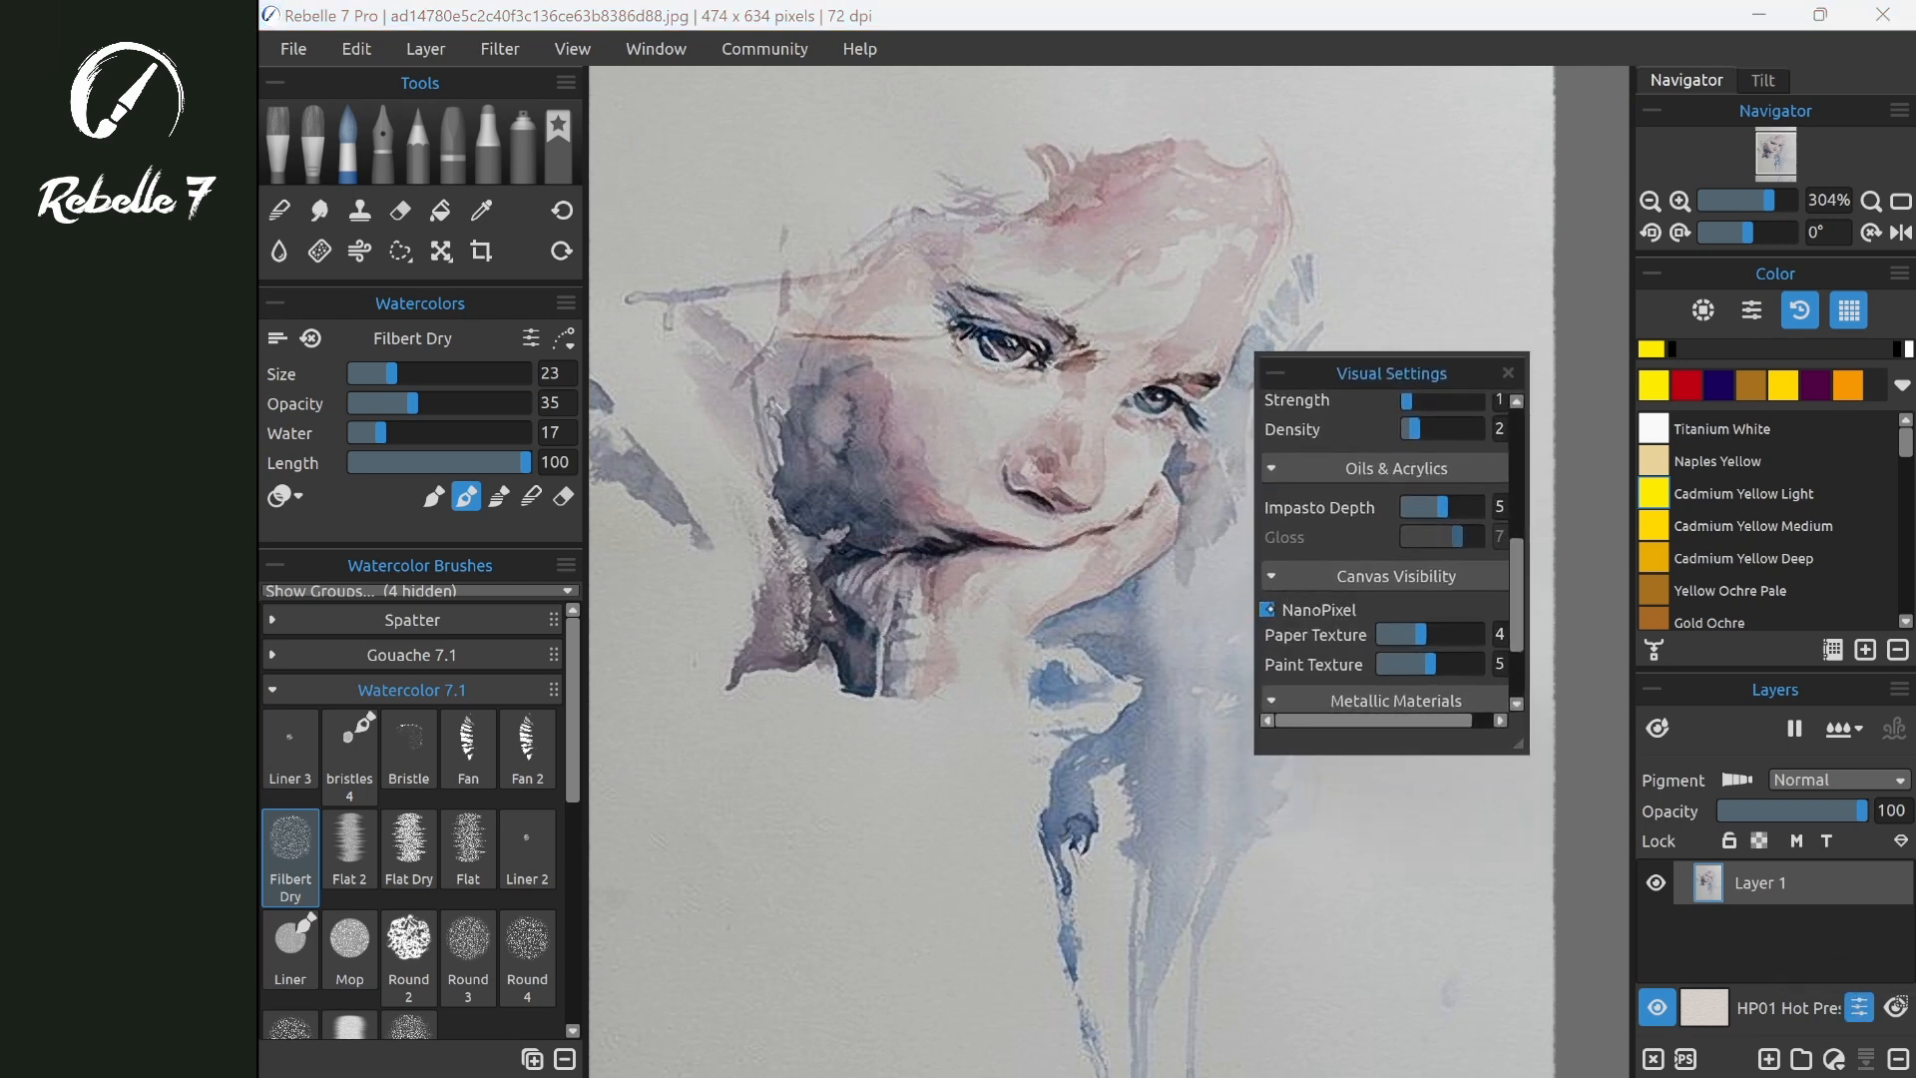
{"action": "left_click", "coordinate": [1268, 609]}
{"action": "scroll", "coordinate": [1188, 348], "scroll_direction": "up", "scroll_amount": 5}
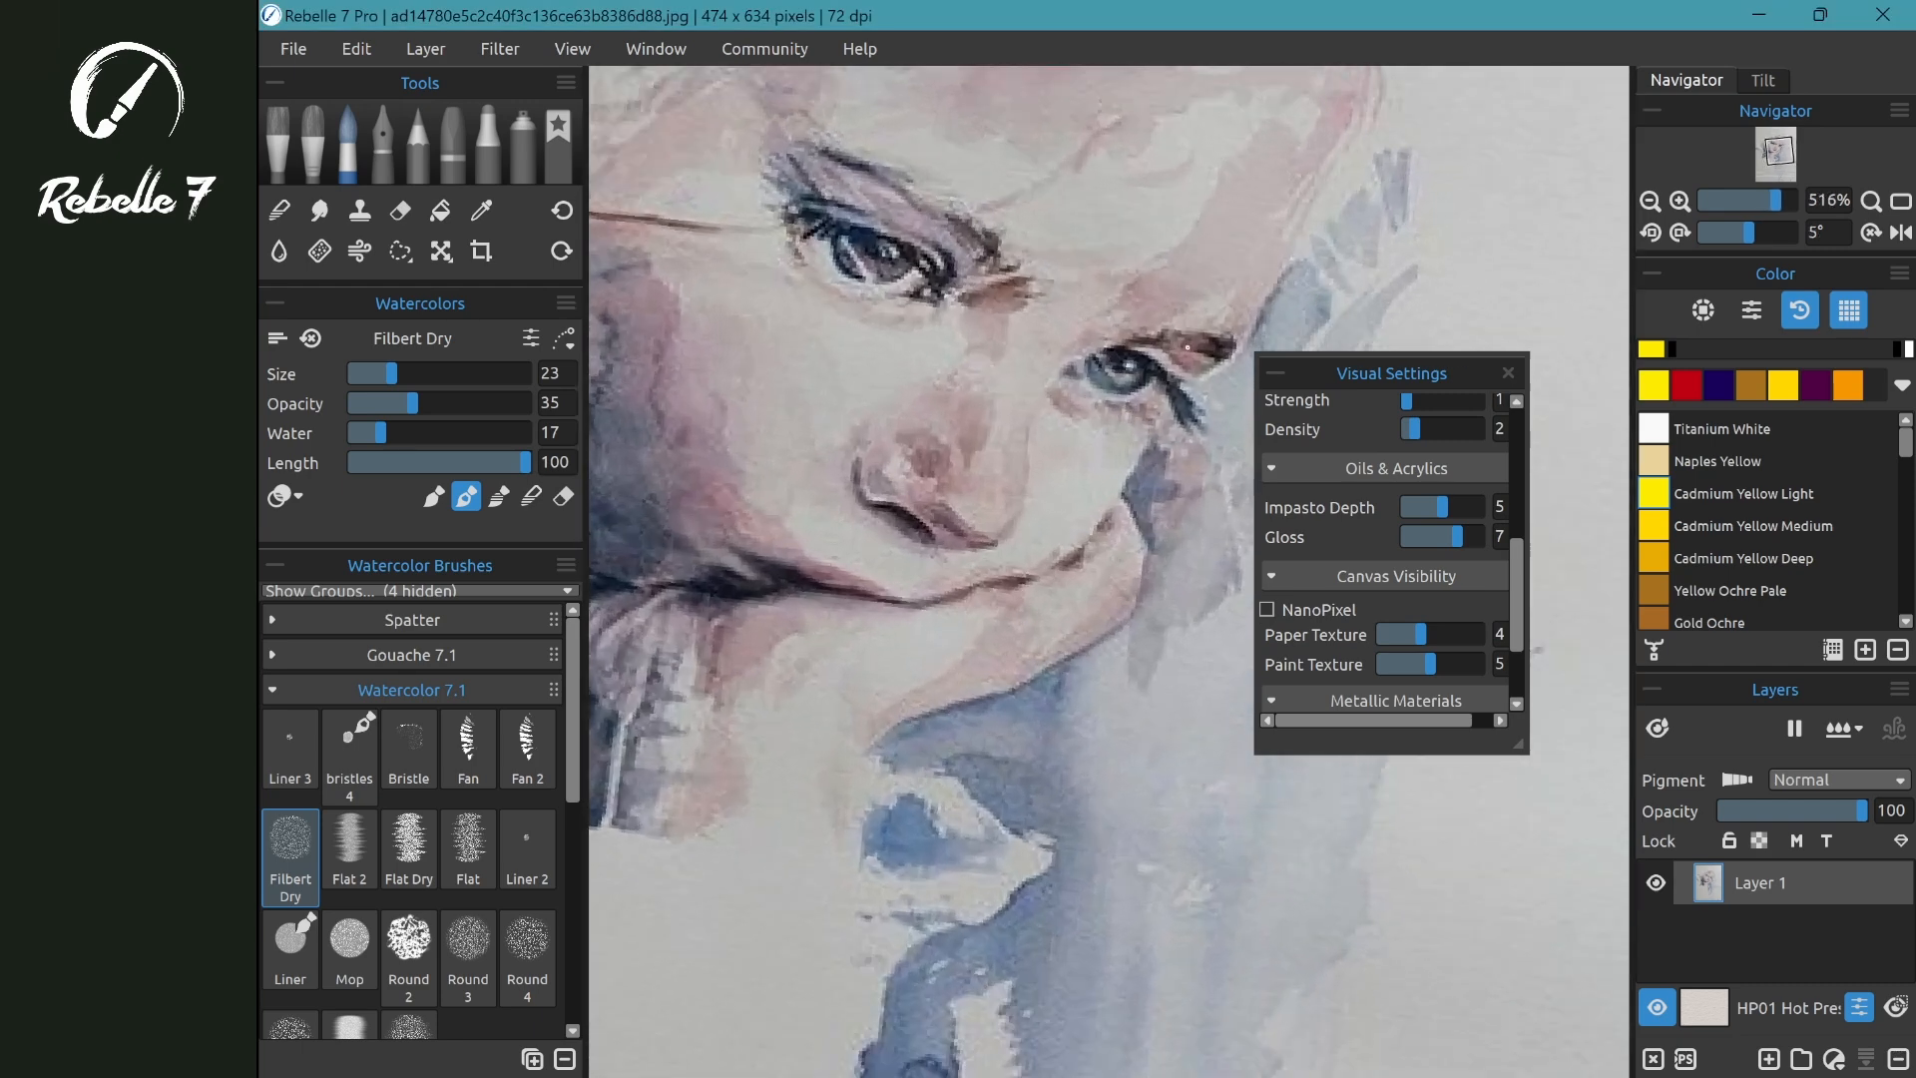
{"action": "scroll", "coordinate": [1188, 347], "scroll_direction": "down", "scroll_amount": 6}
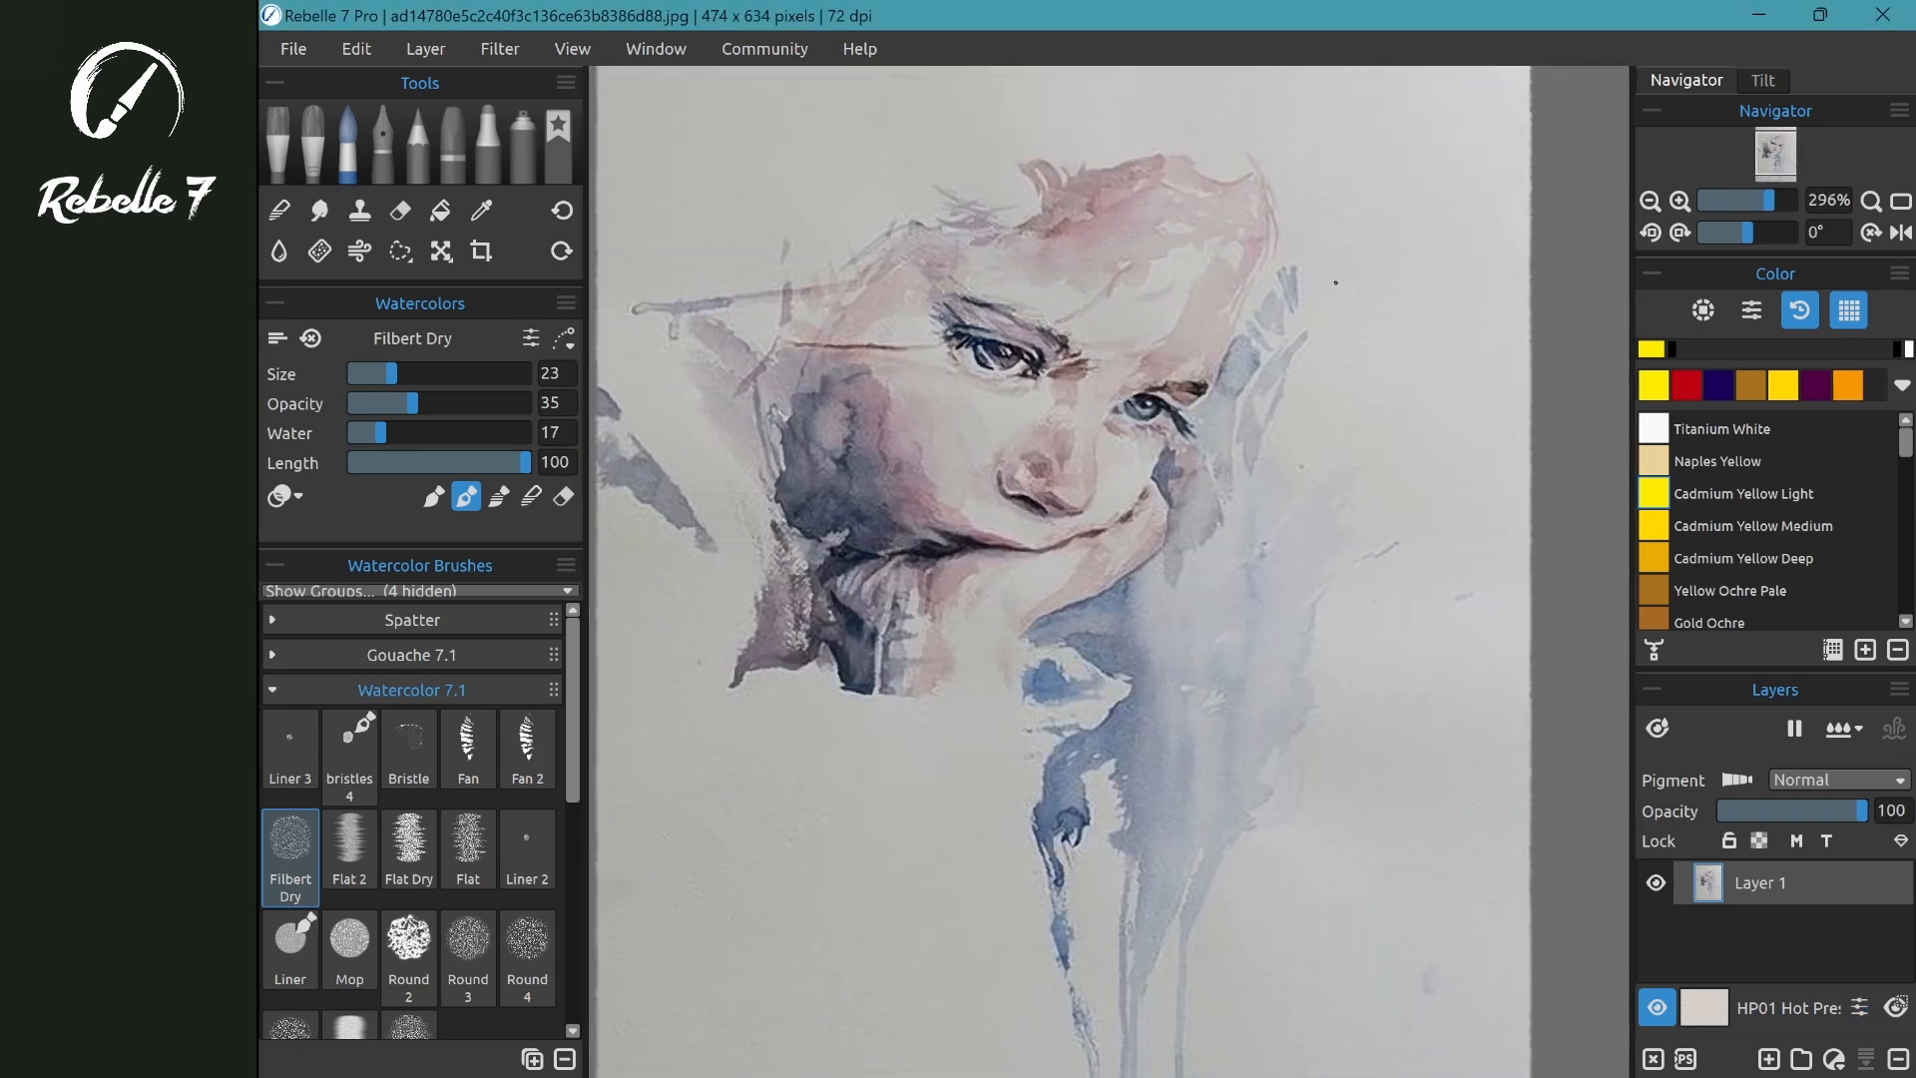
- Compare the 2x2, 3x3 and 4x4 picture sizes for NanoPixel Export and accept the 4x4 (400%) option
{"action": "left_click", "coordinate": [294, 49]}
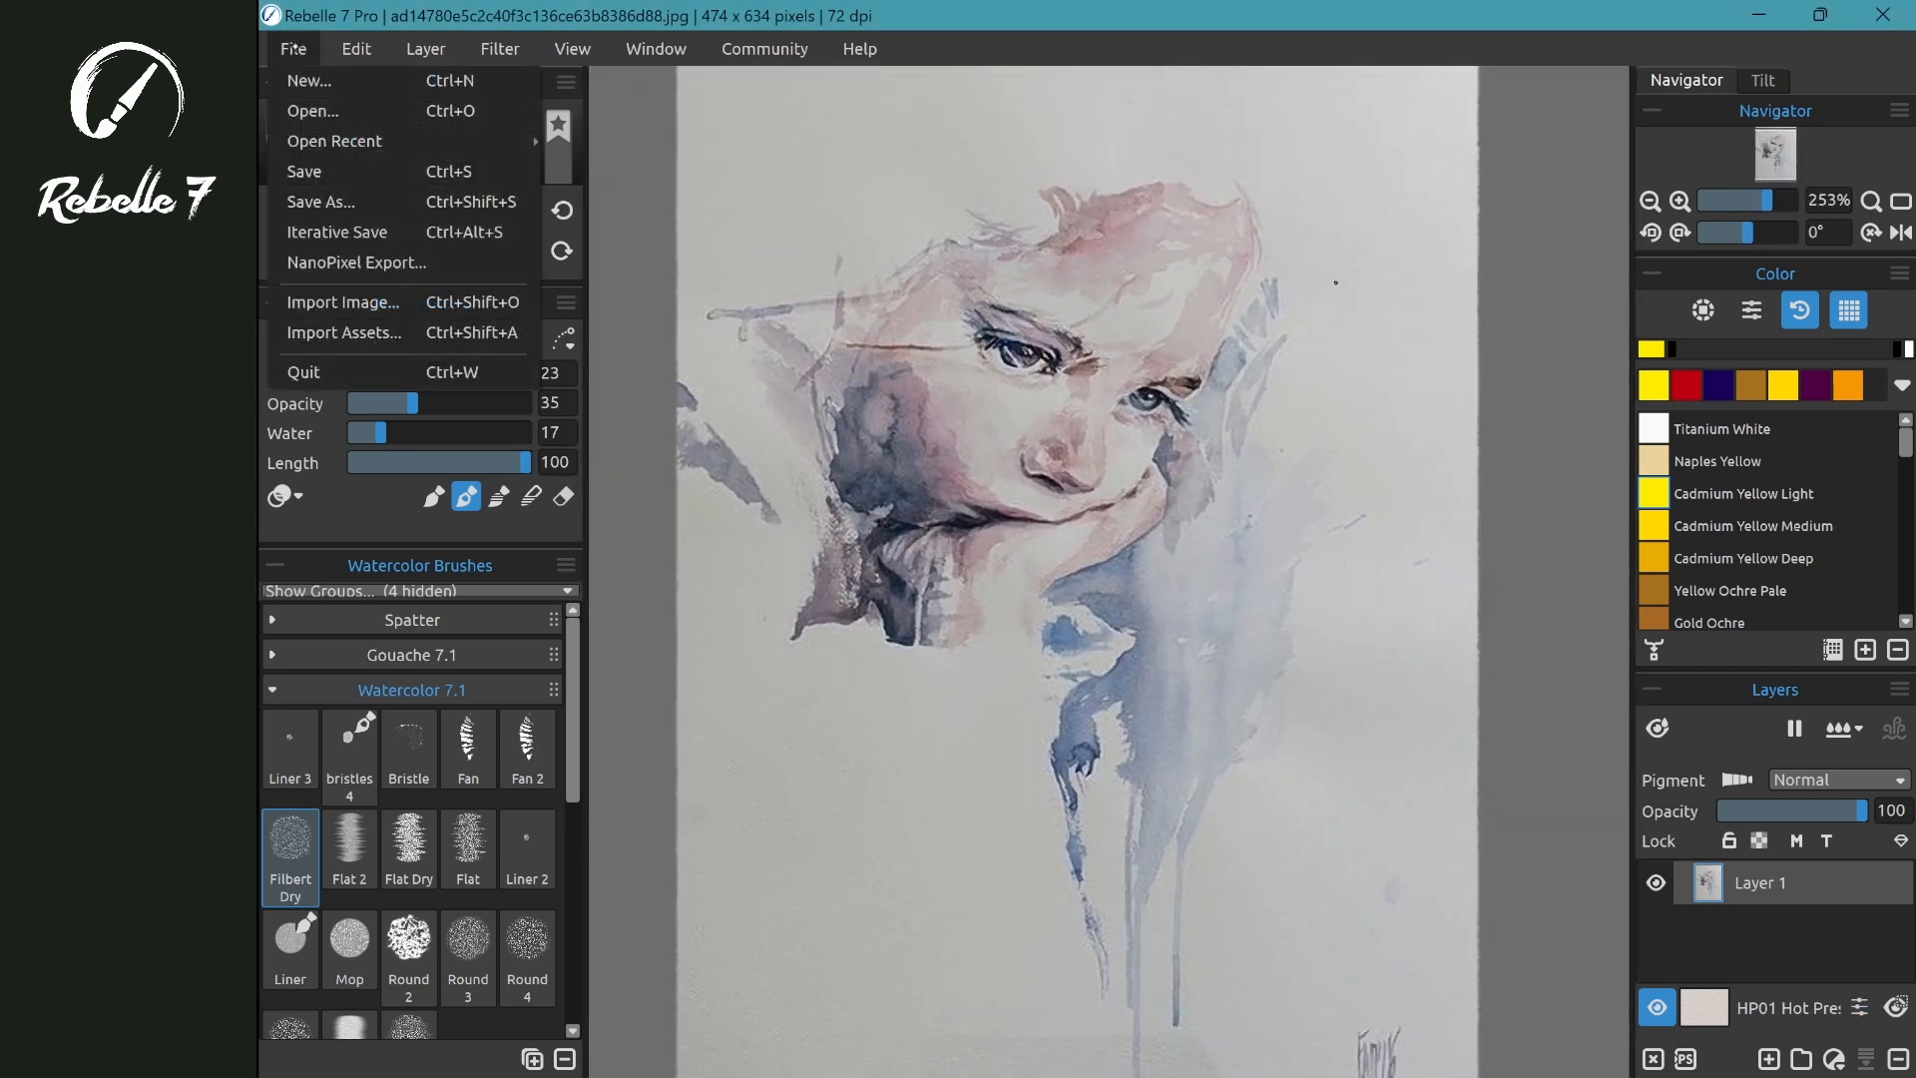
{"action": "left_click", "coordinate": [381, 264]}
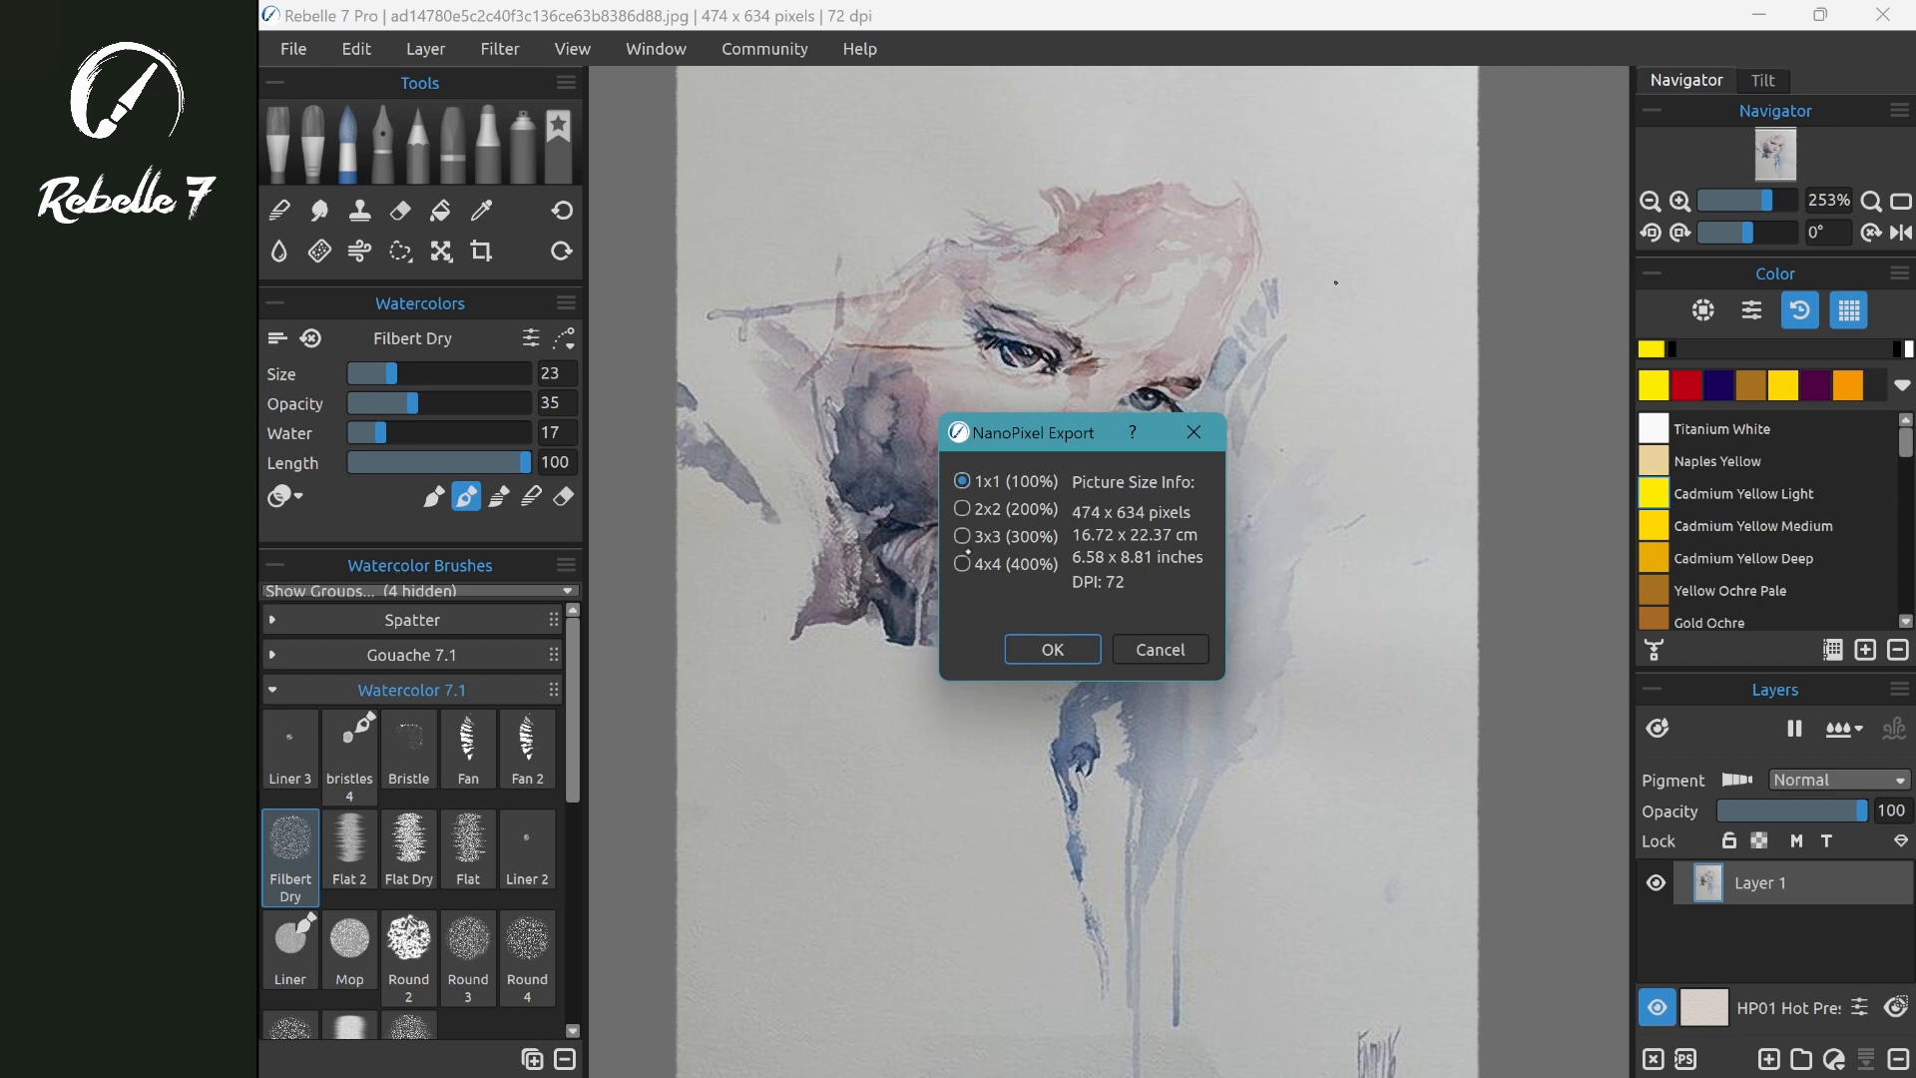
{"action": "left_click", "coordinate": [964, 509]}
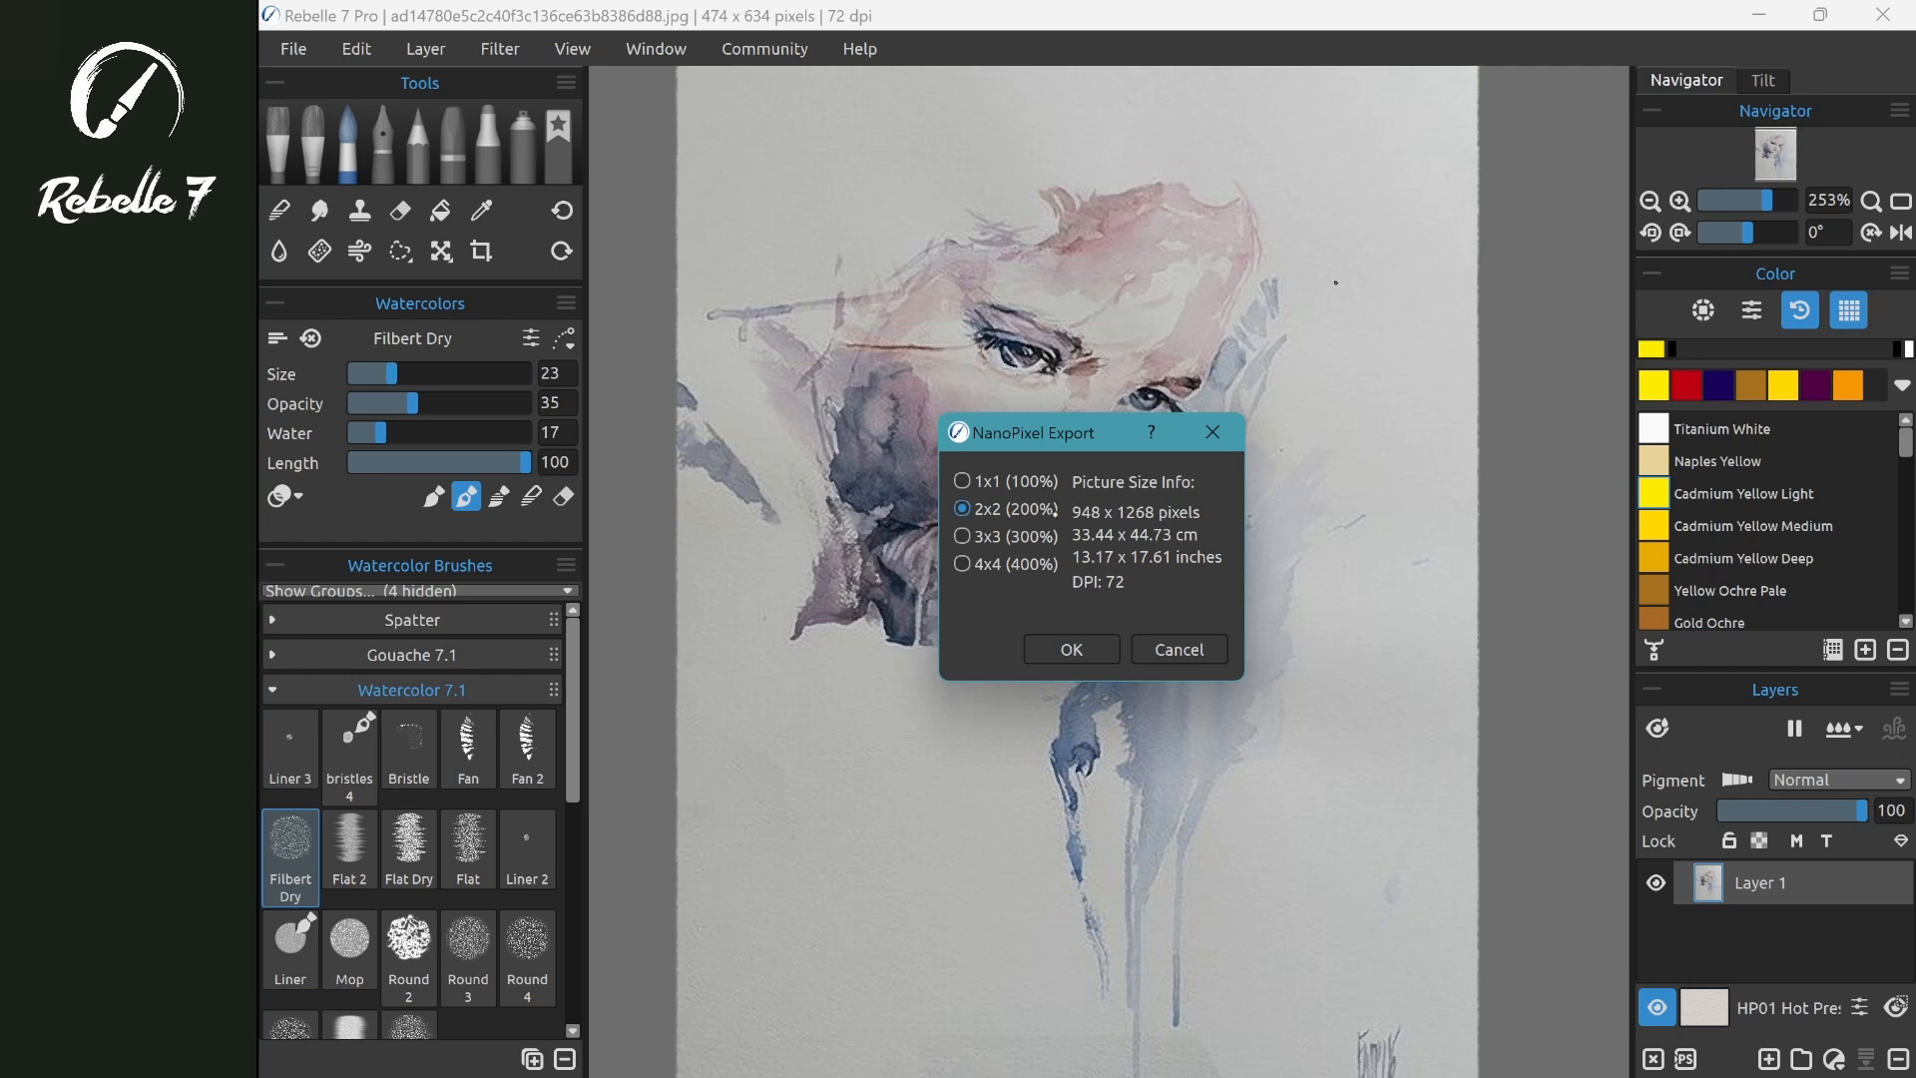
{"action": "left_click", "coordinate": [963, 536]}
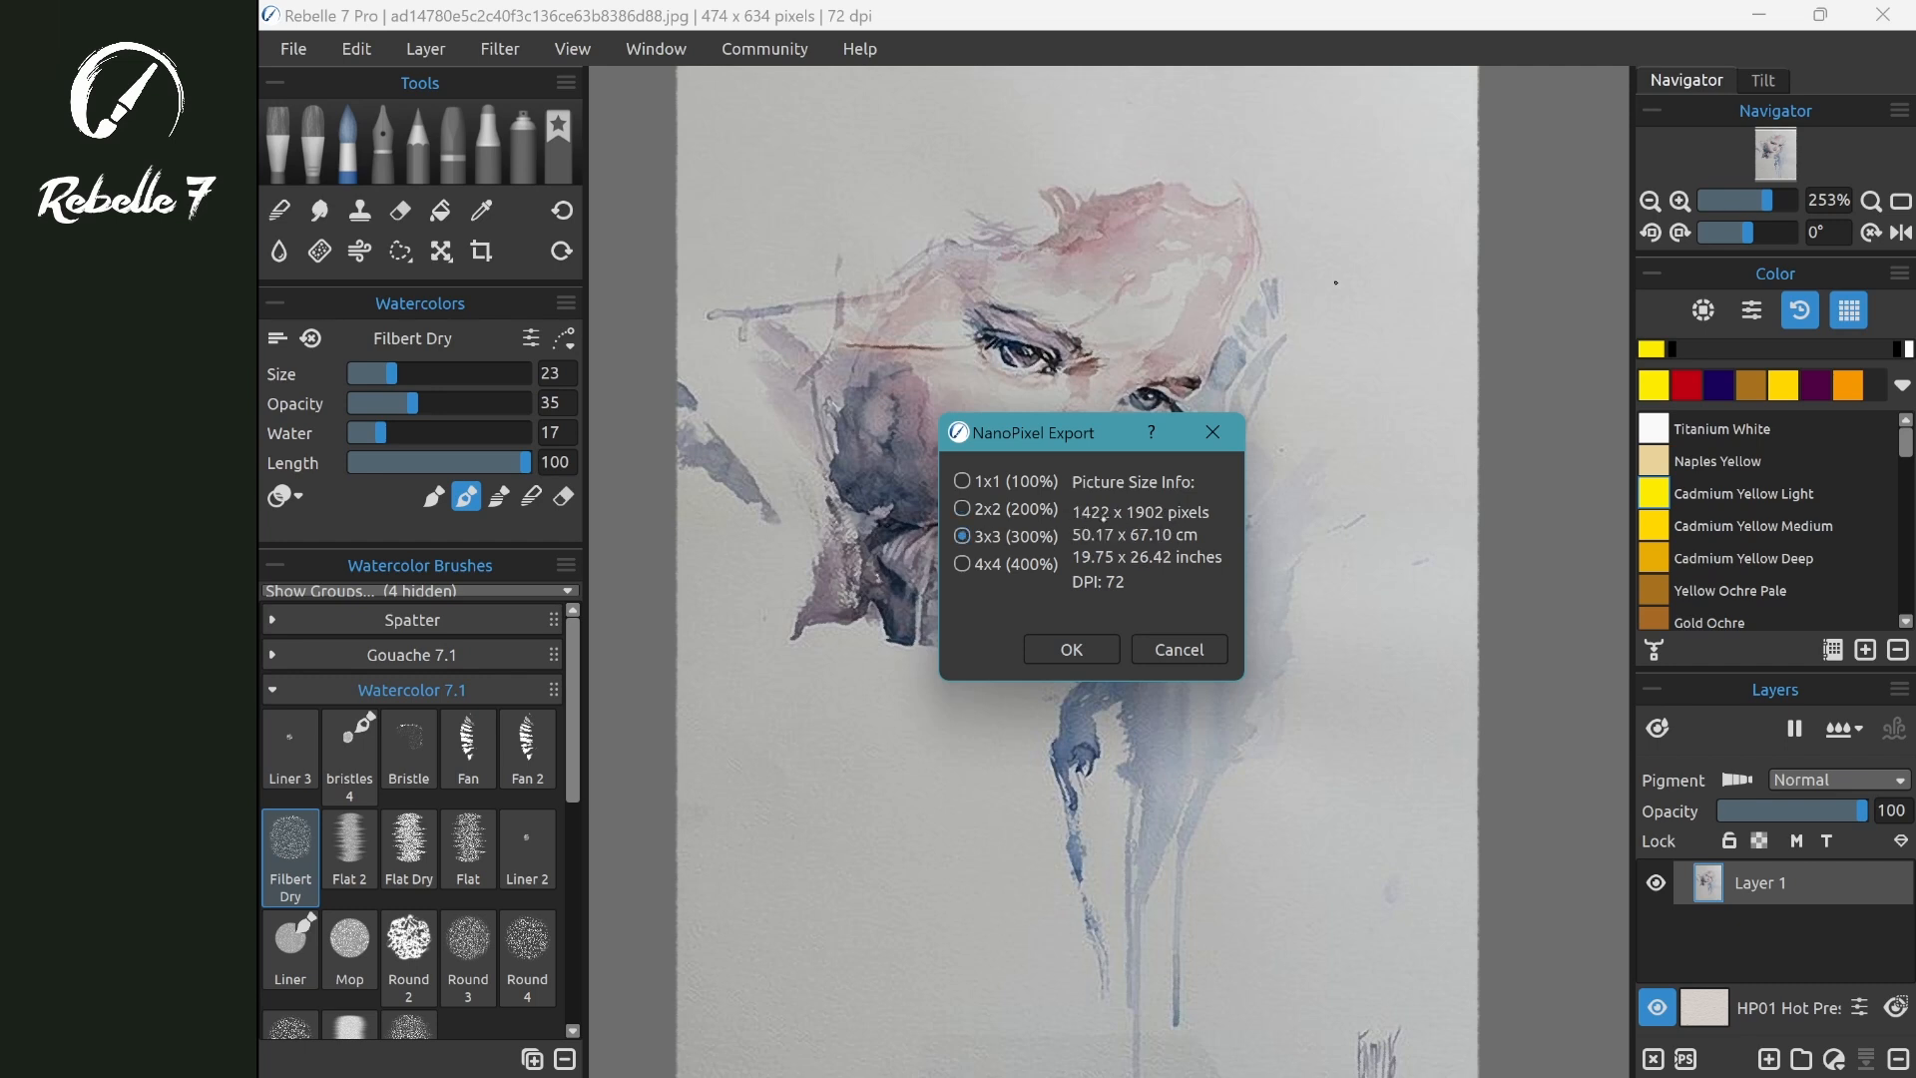
{"action": "left_click", "coordinate": [963, 564]}
{"action": "left_click", "coordinate": [1071, 647]}
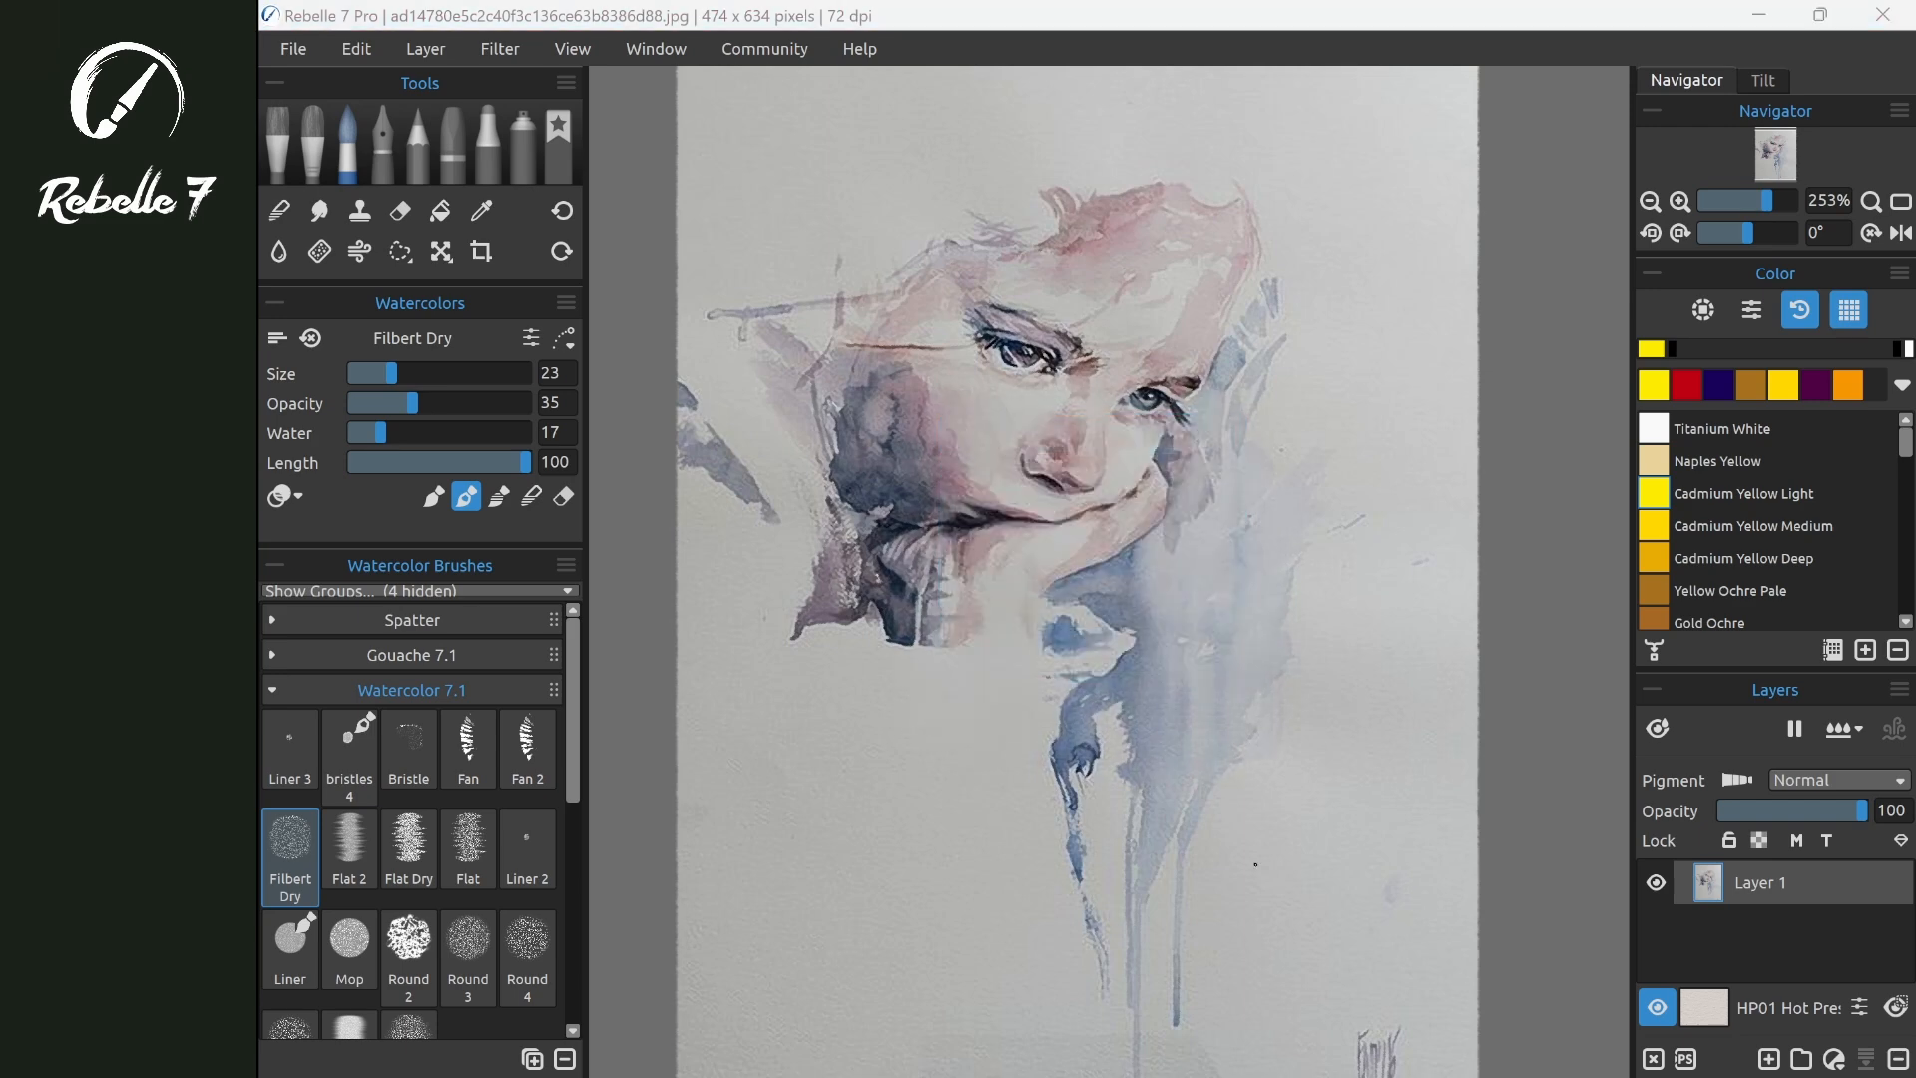
- Inspect the watercolor portrait's face in close-up and return to a view of the whole painting
{"action": "scroll", "coordinate": [1258, 304], "scroll_direction": "up", "scroll_amount": 5}
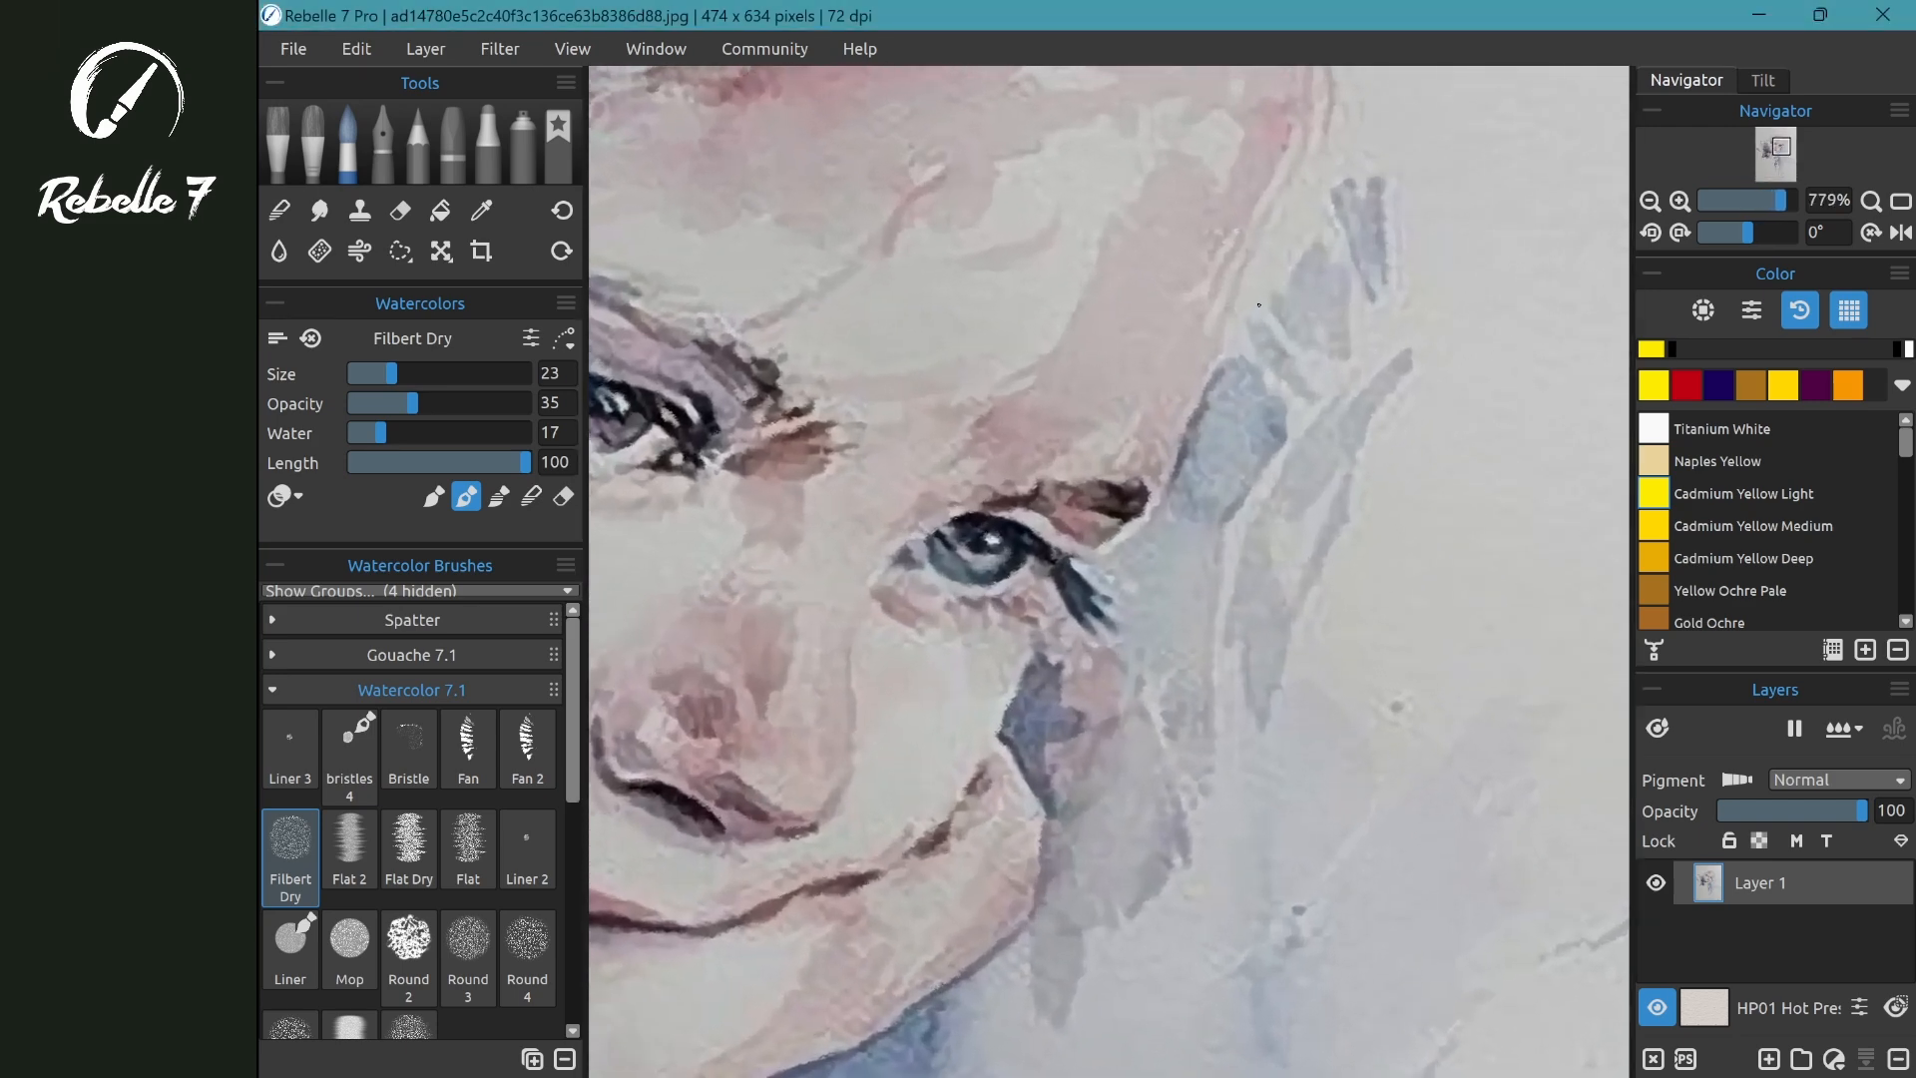
{"action": "scroll", "coordinate": [1259, 305], "scroll_direction": "down", "scroll_amount": 5}
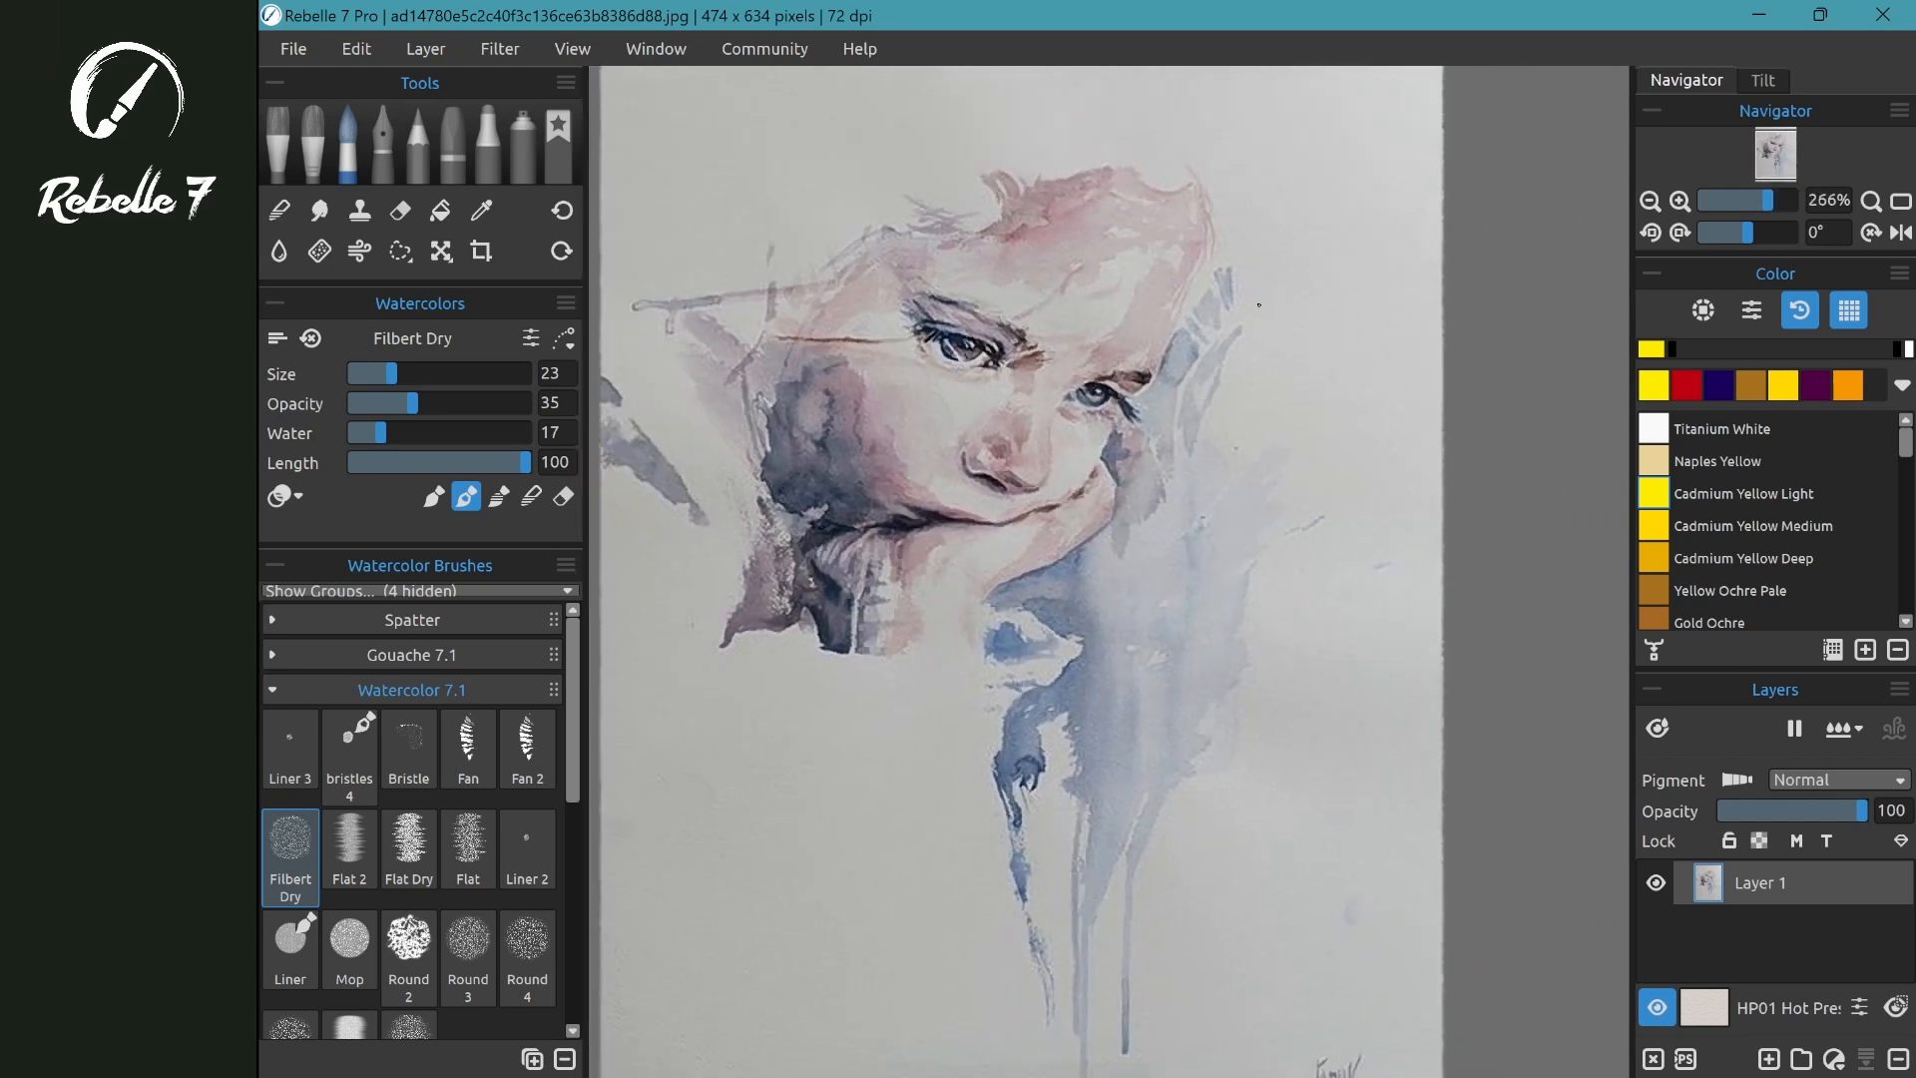
{"action": "scroll", "coordinate": [1259, 304], "scroll_direction": "down", "scroll_amount": 1}
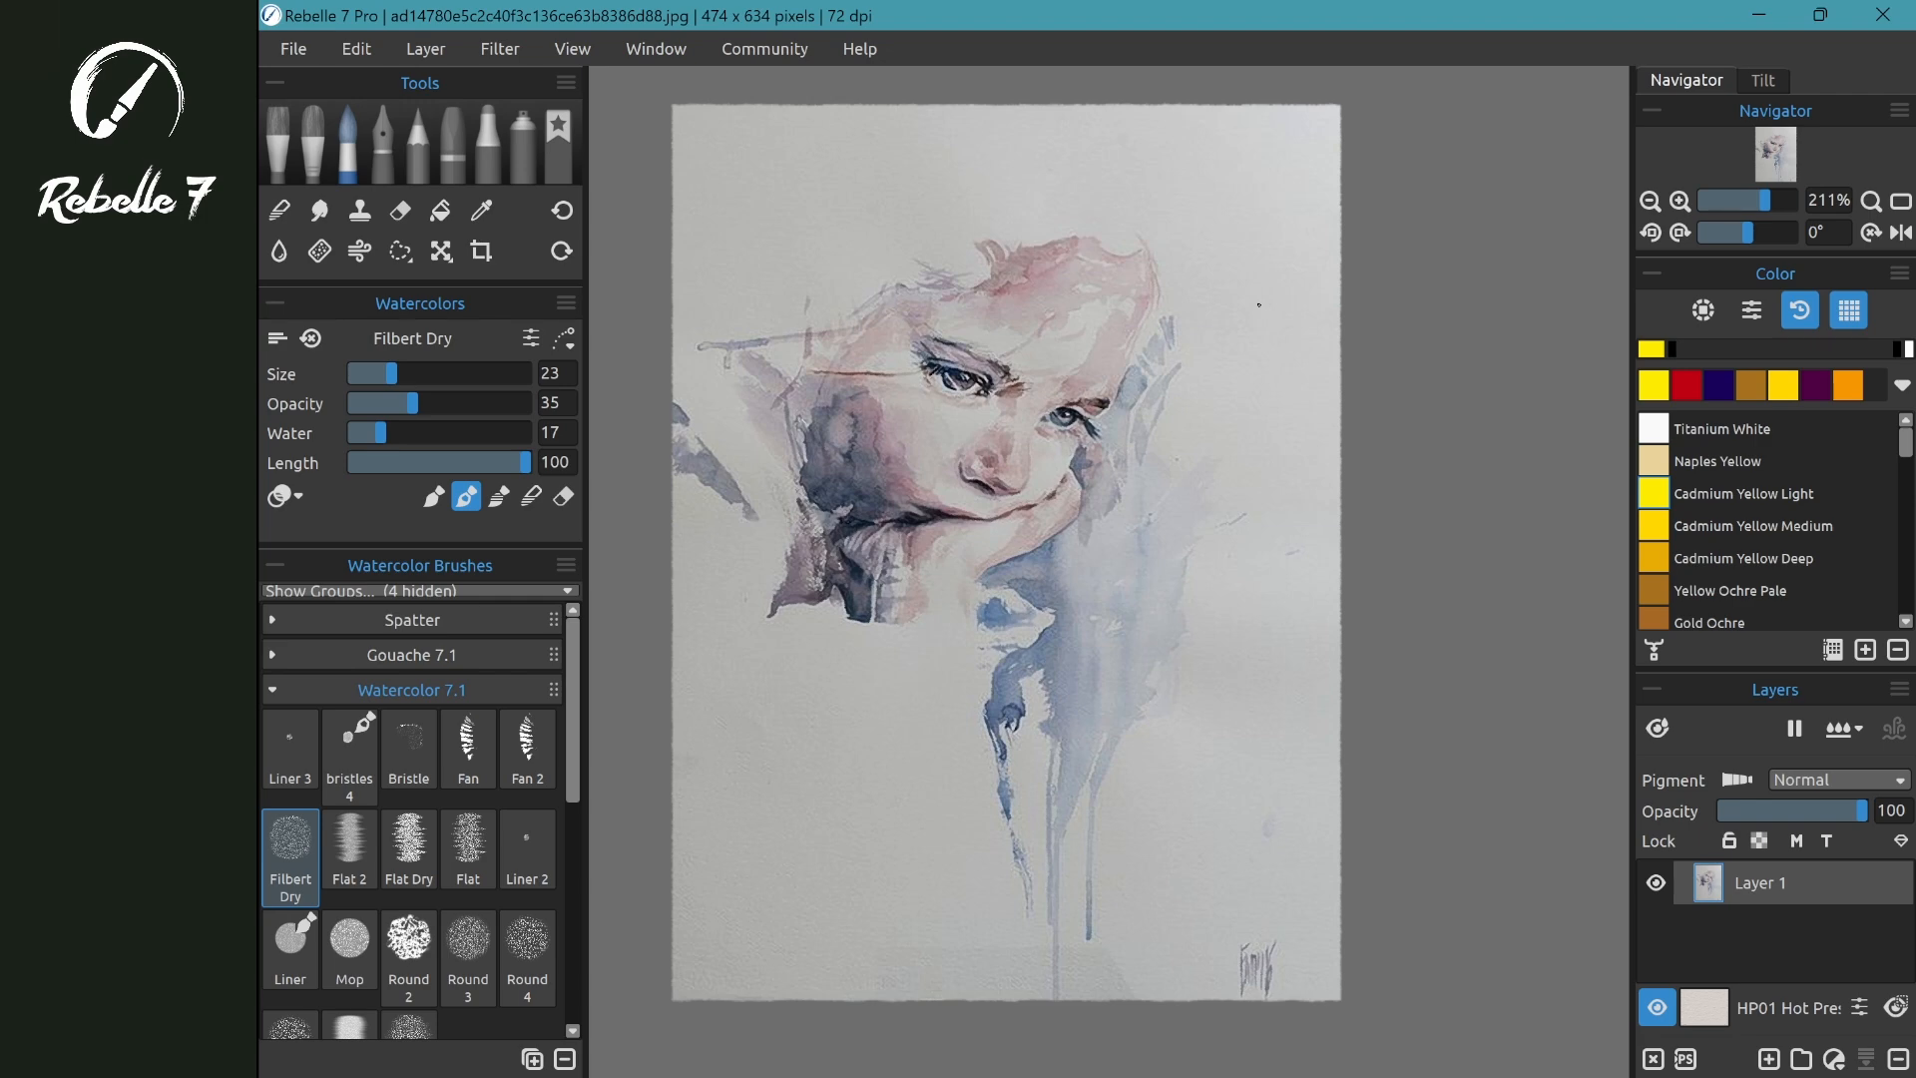
- Clear the RebelleArtwork canvas and sketch adjacent zigzag strokes with the 8B, 4B and 2B pencils
{"action": "key", "text": "Delete"}
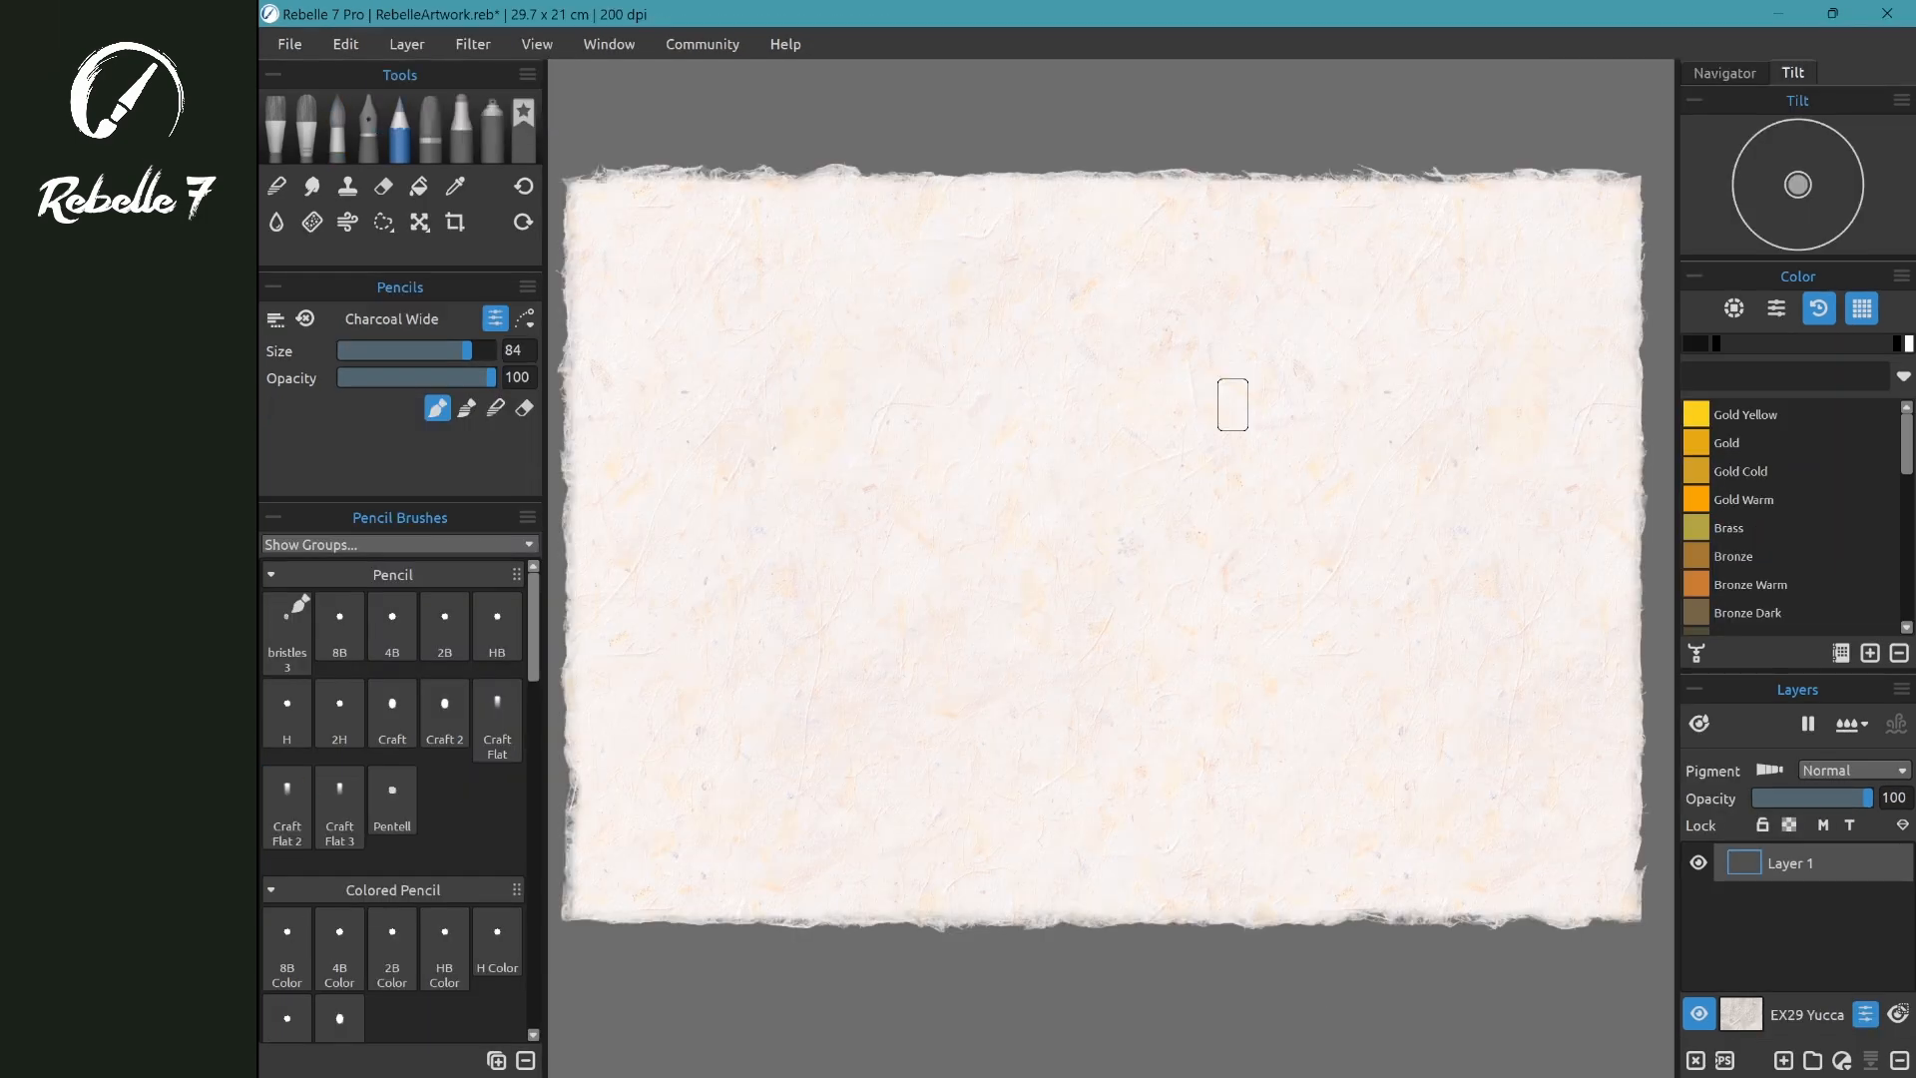
{"action": "mouse_move", "coordinate": [533, 614]}
{"action": "left_mouse_down"}
{"action": "mouse_move", "coordinate": [546, 739]}
{"action": "mouse_move", "coordinate": [533, 627]}
{"action": "left_mouse_up"}
{"action": "left_click", "coordinate": [339, 623]}
{"action": "left_click_drag", "start_coordinate": [941, 387], "coordinate": [838, 466]}
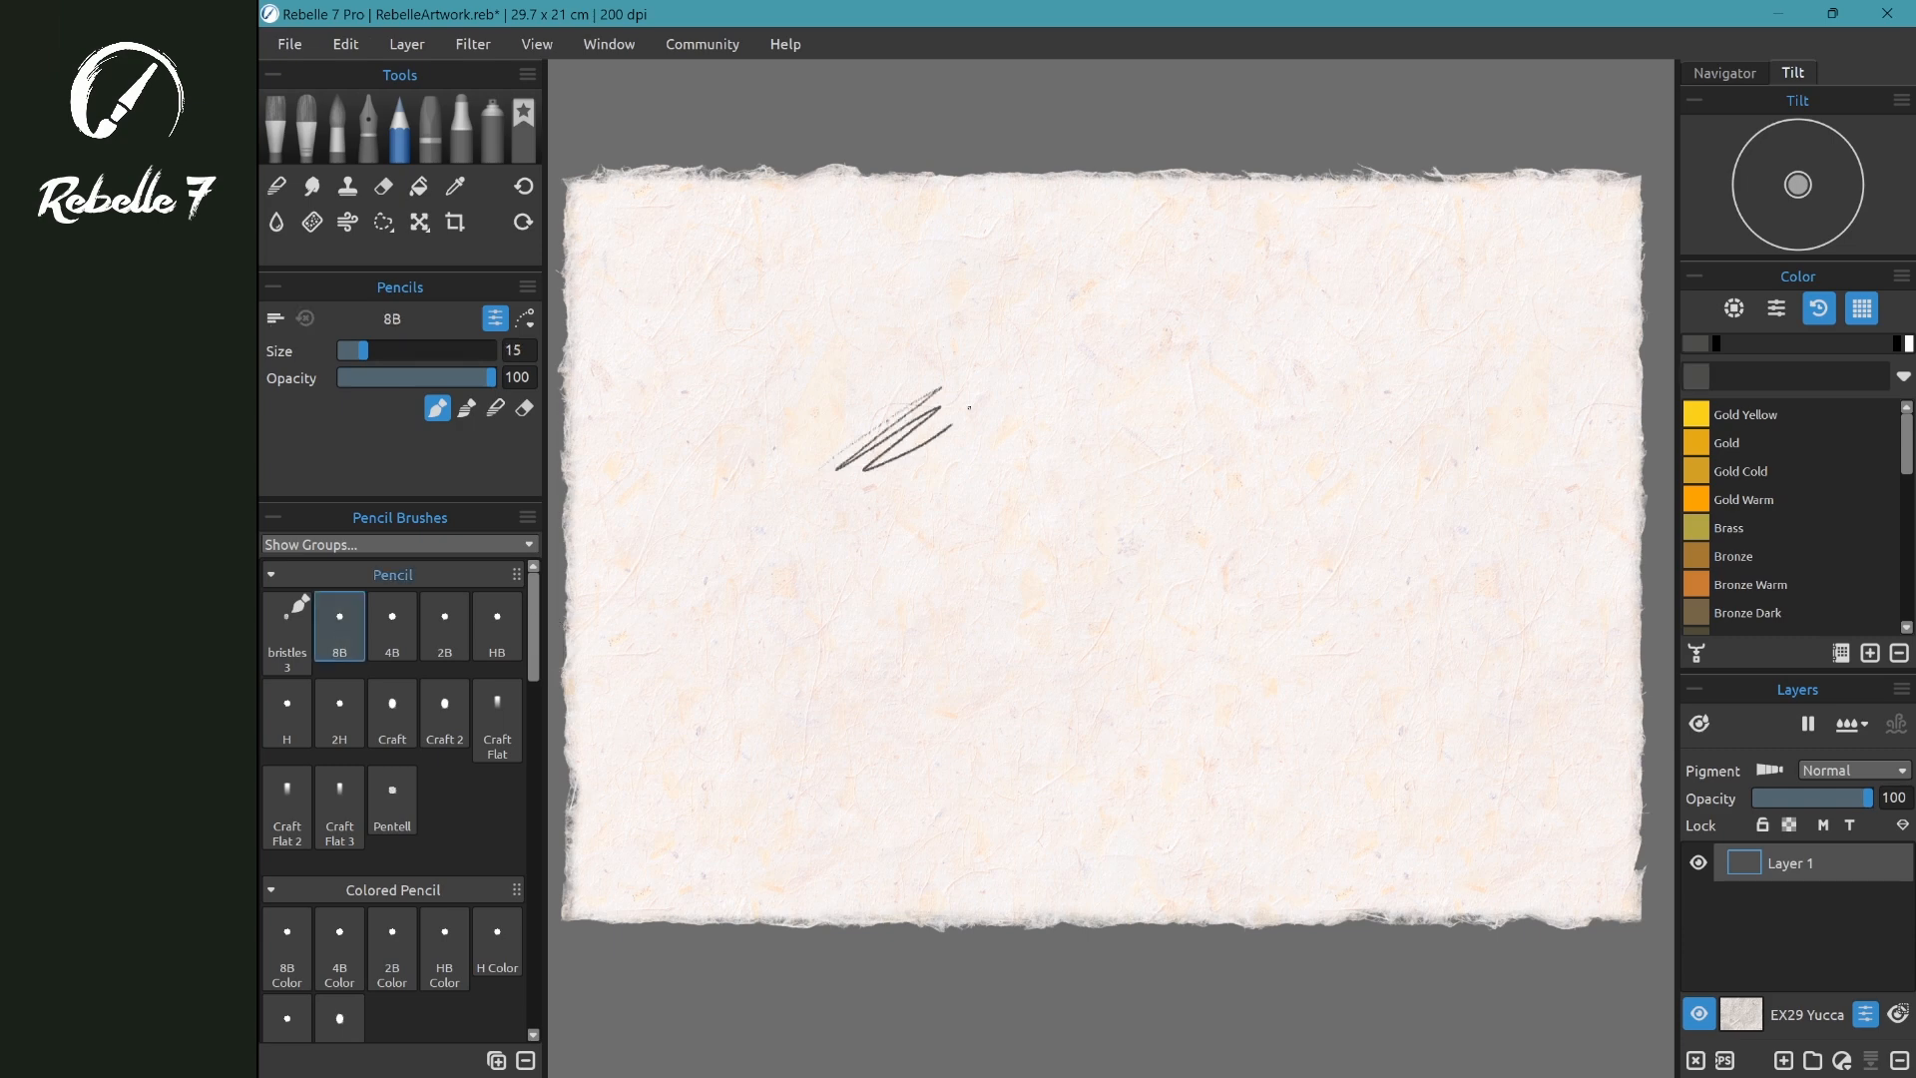
{"action": "scroll", "coordinate": [968, 407], "scroll_direction": "up", "scroll_amount": 5}
{"action": "left_click", "coordinate": [392, 623]}
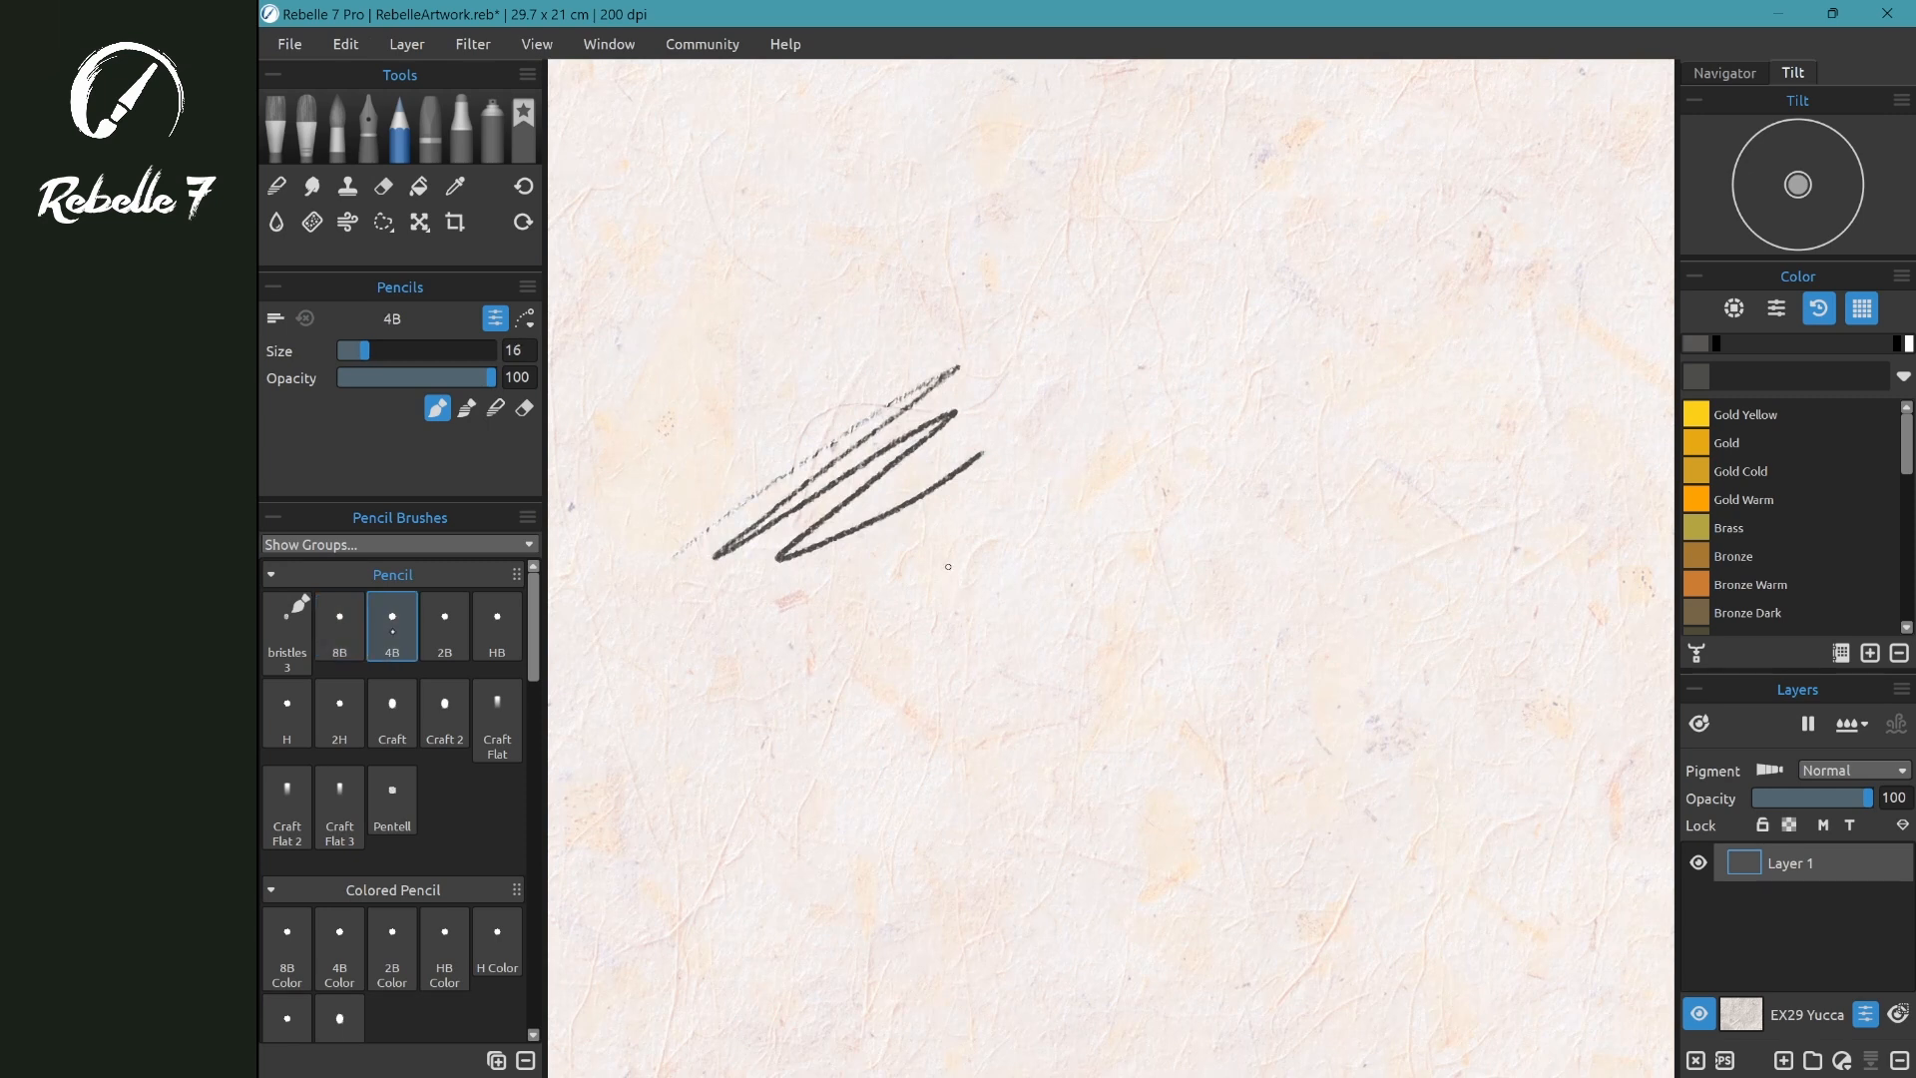
{"action": "mouse_move", "coordinate": [1016, 461]}
{"action": "left_mouse_down"}
{"action": "mouse_move", "coordinate": [821, 608]}
{"action": "mouse_move", "coordinate": [863, 618]}
{"action": "left_mouse_up"}
{"action": "left_click_drag", "start_coordinate": [1041, 516], "coordinate": [953, 614]}
{"action": "left_click", "coordinate": [444, 624]}
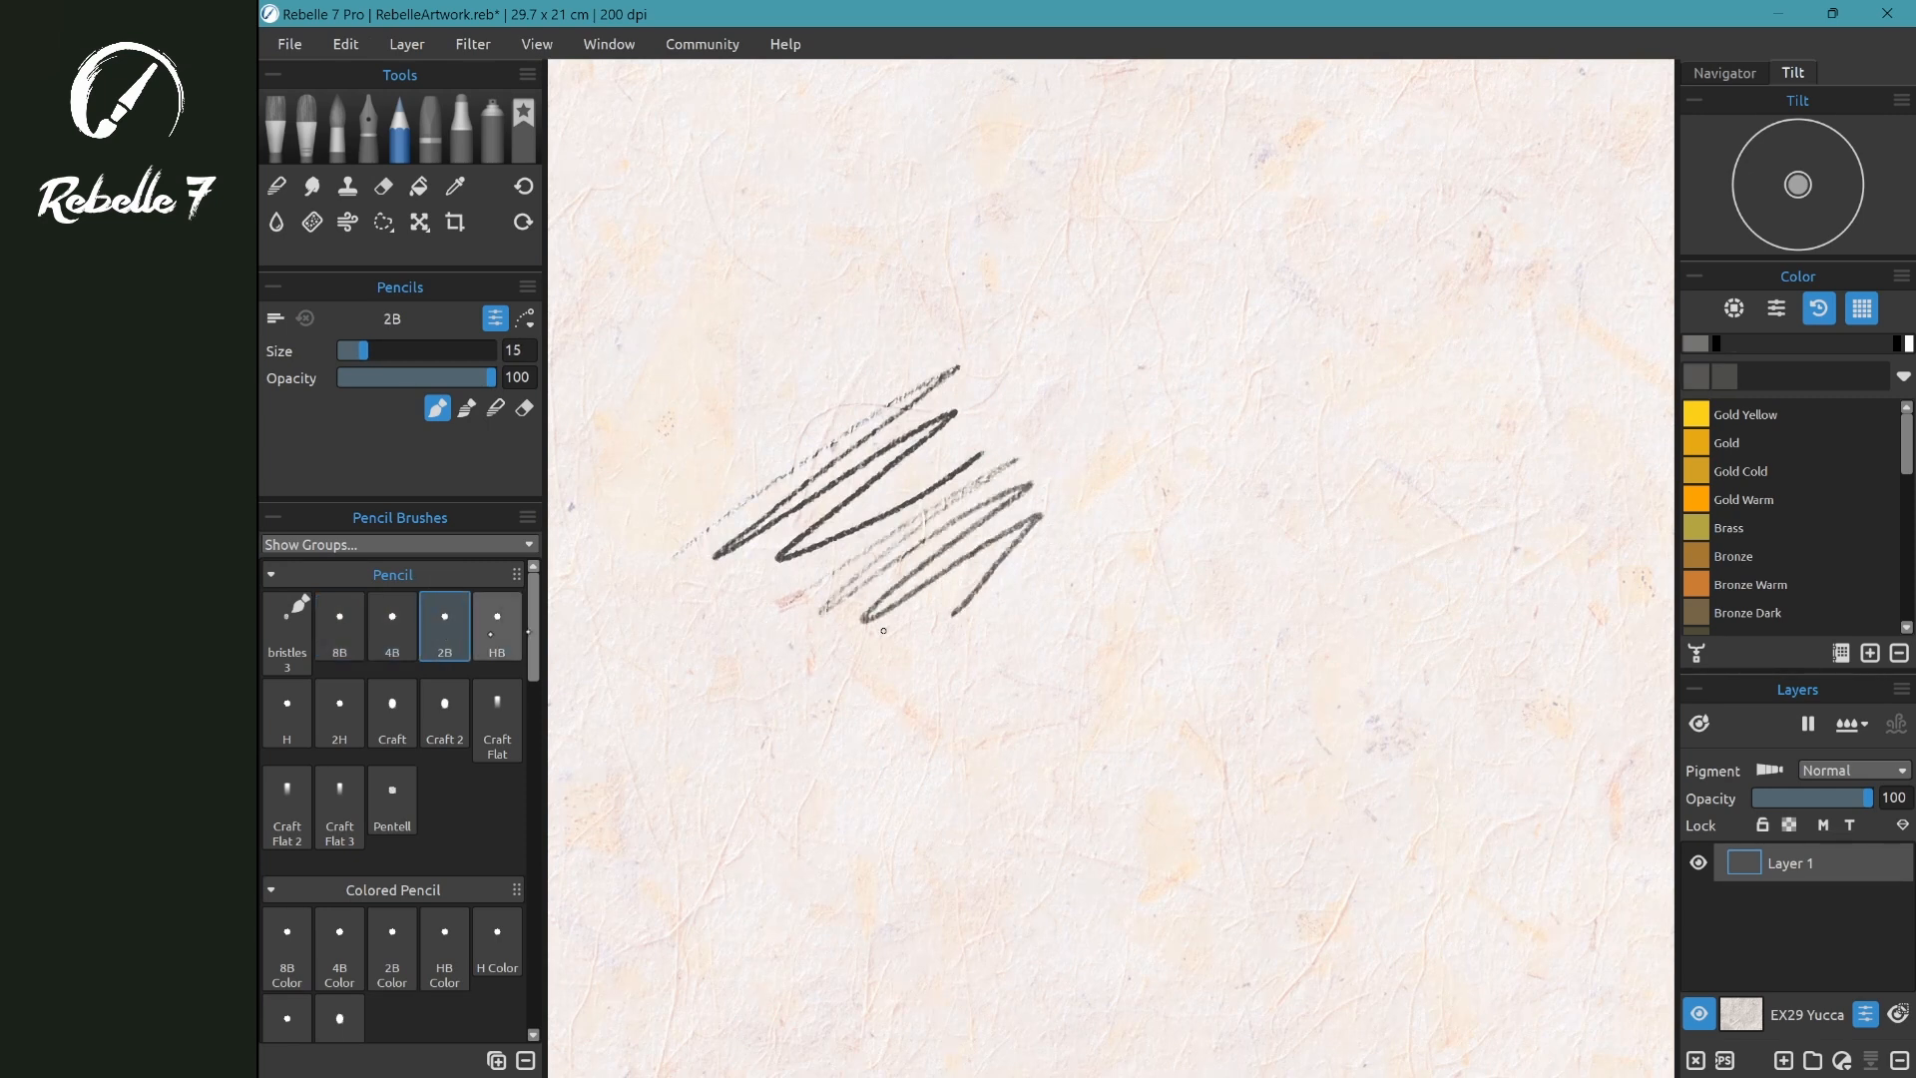
{"action": "left_click_drag", "start_coordinate": [883, 677], "coordinate": [1105, 698]}
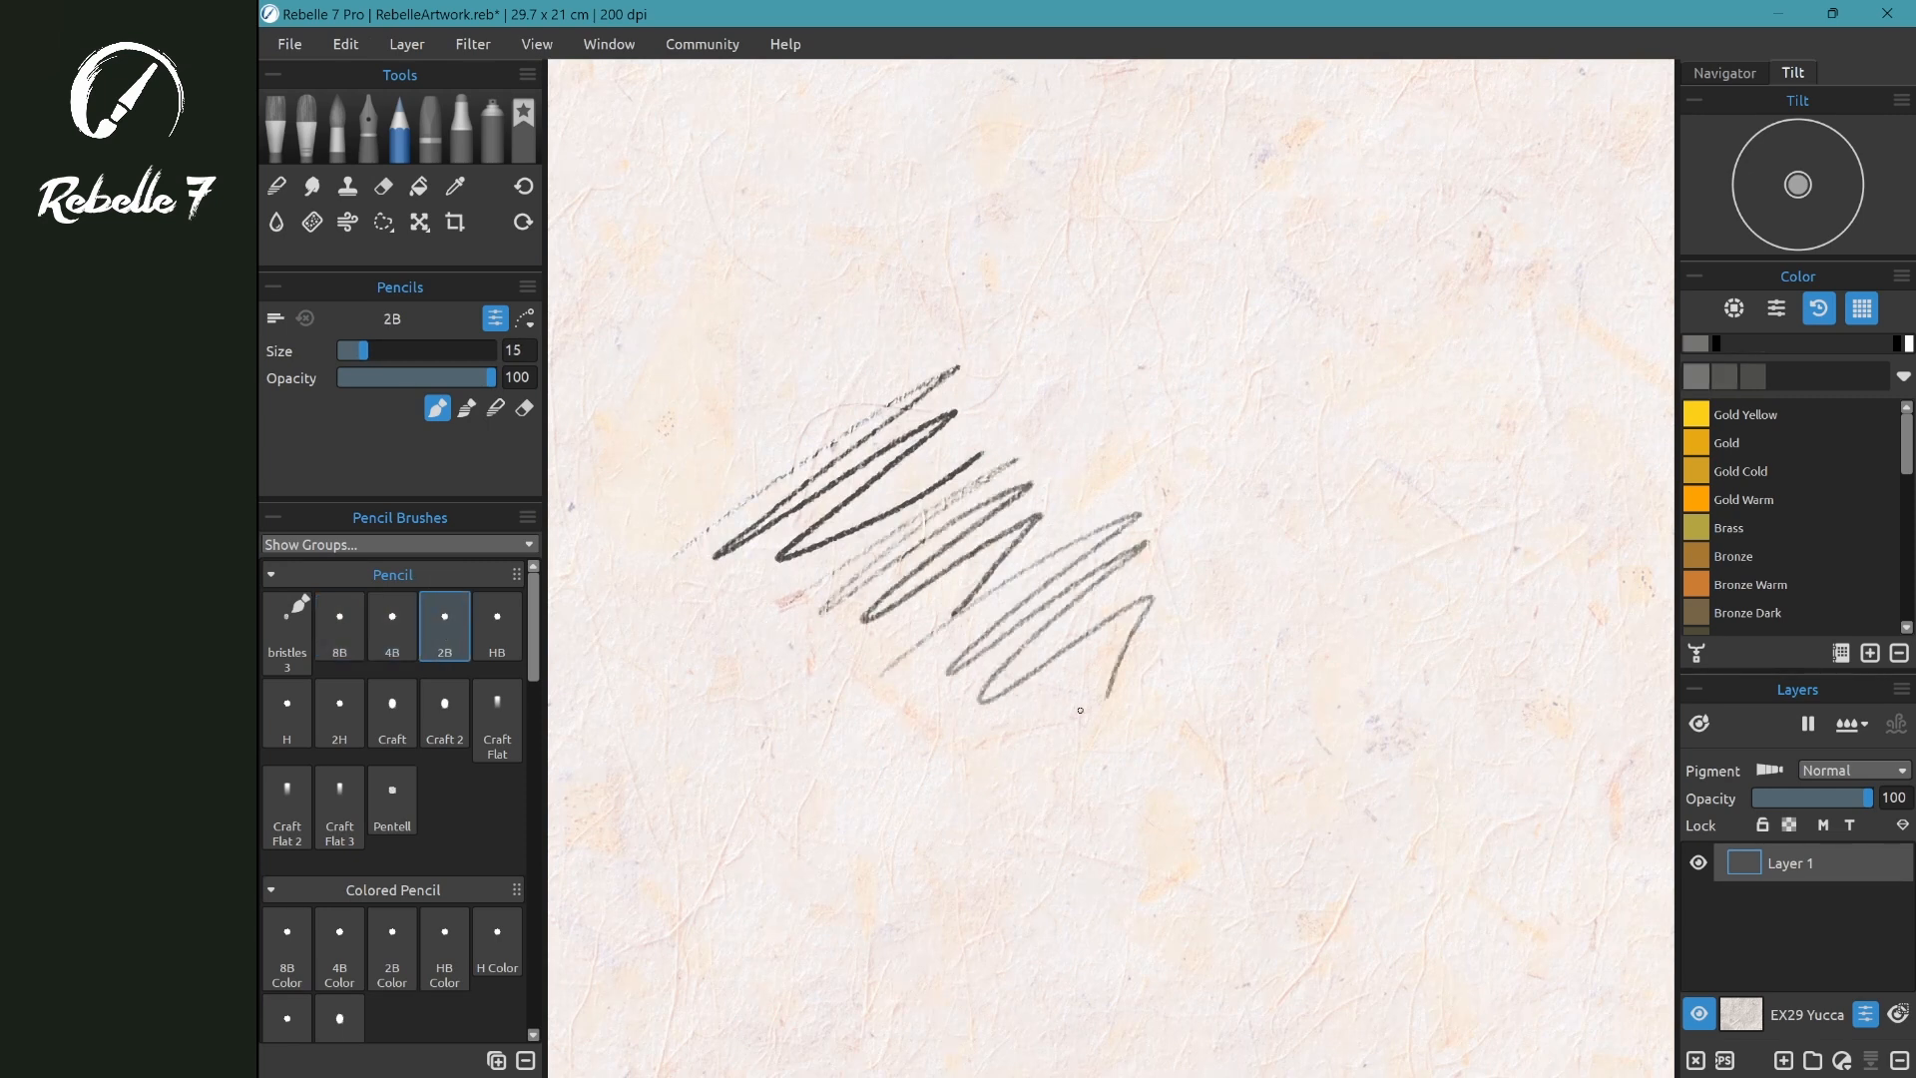
- Paint overlapping dark, Gold Warm and Bronze Warm patches beside the pencil strokes with the Hairy Express Oils brush
{"action": "left_click", "coordinate": [306, 132]}
{"action": "left_click", "coordinate": [392, 716]}
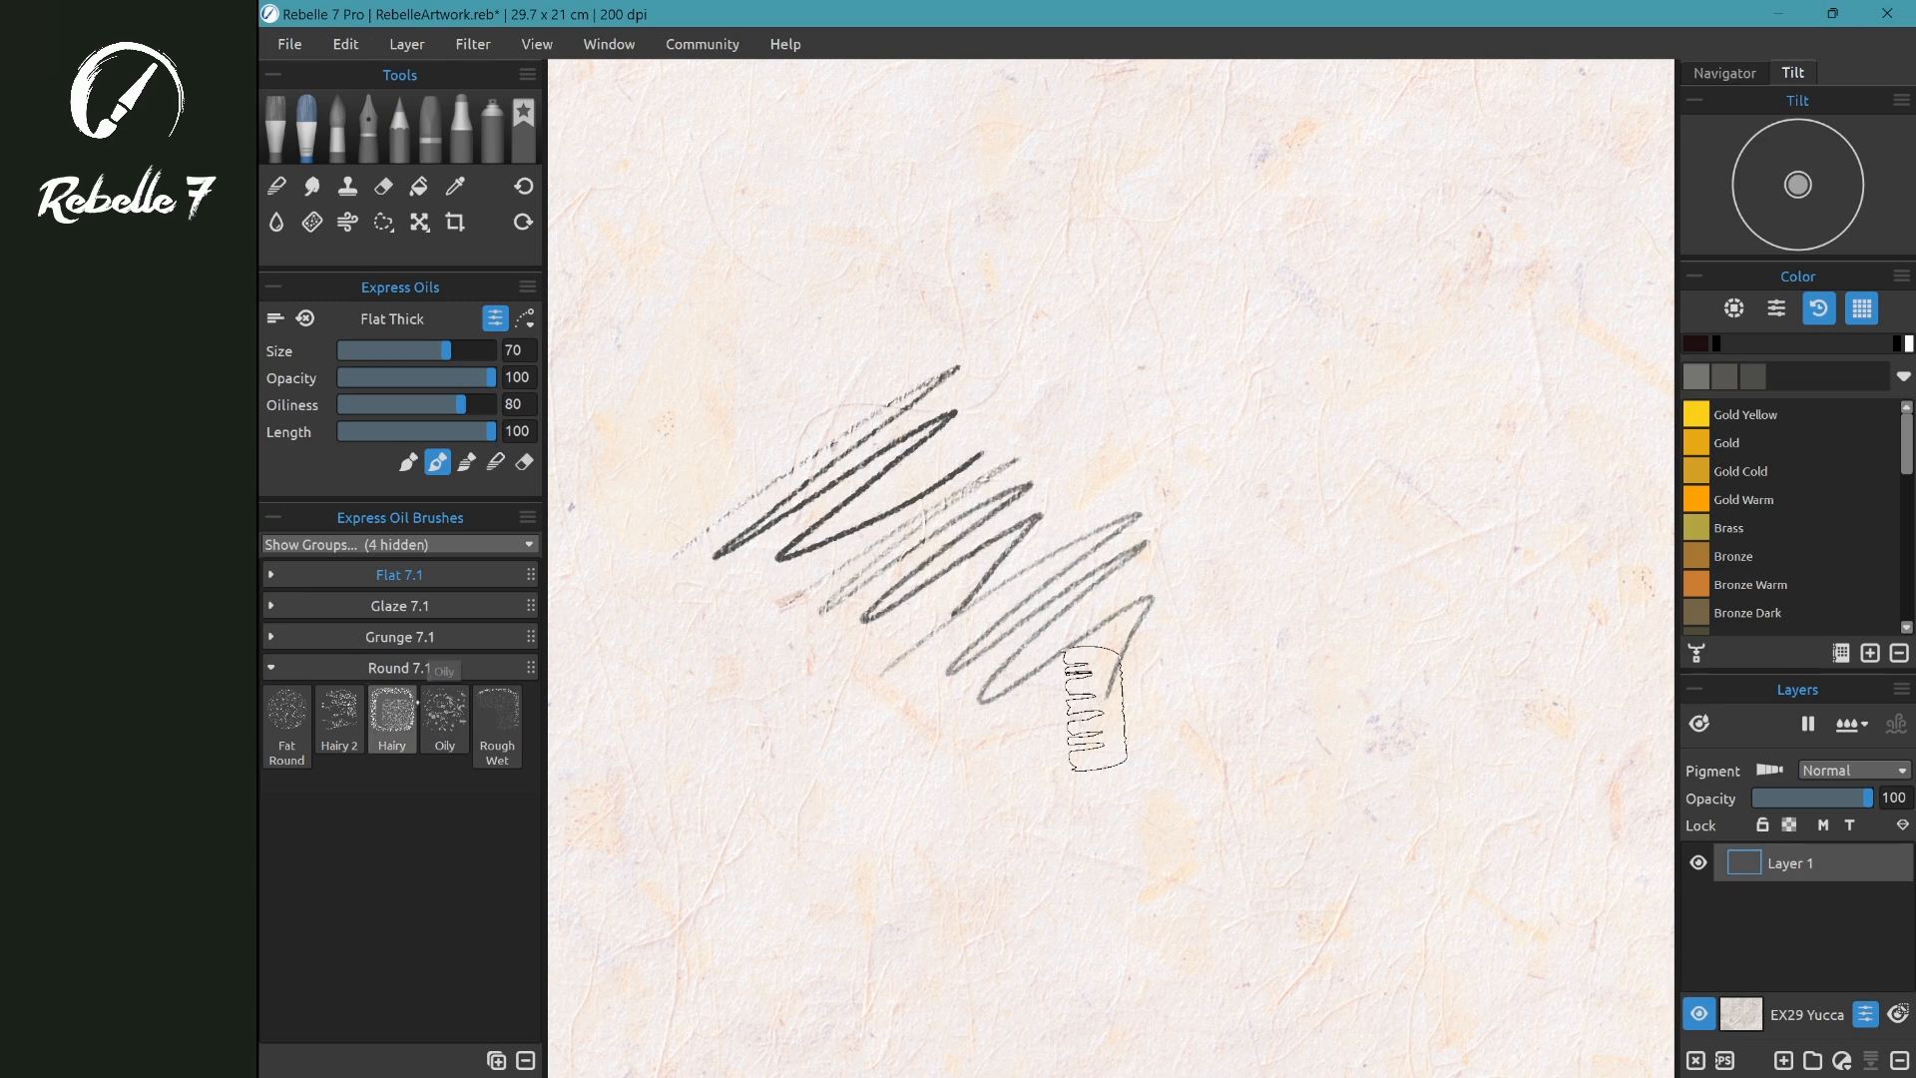
{"action": "mouse_move", "coordinate": [1052, 469]}
{"action": "left_mouse_down"}
{"action": "mouse_move", "coordinate": [1356, 367]}
{"action": "mouse_move", "coordinate": [1308, 586]}
{"action": "mouse_move", "coordinate": [1241, 566]}
{"action": "mouse_move", "coordinate": [1424, 662]}
{"action": "left_mouse_up"}
{"action": "left_click", "coordinate": [1696, 499]}
{"action": "left_click", "coordinate": [1697, 584]}
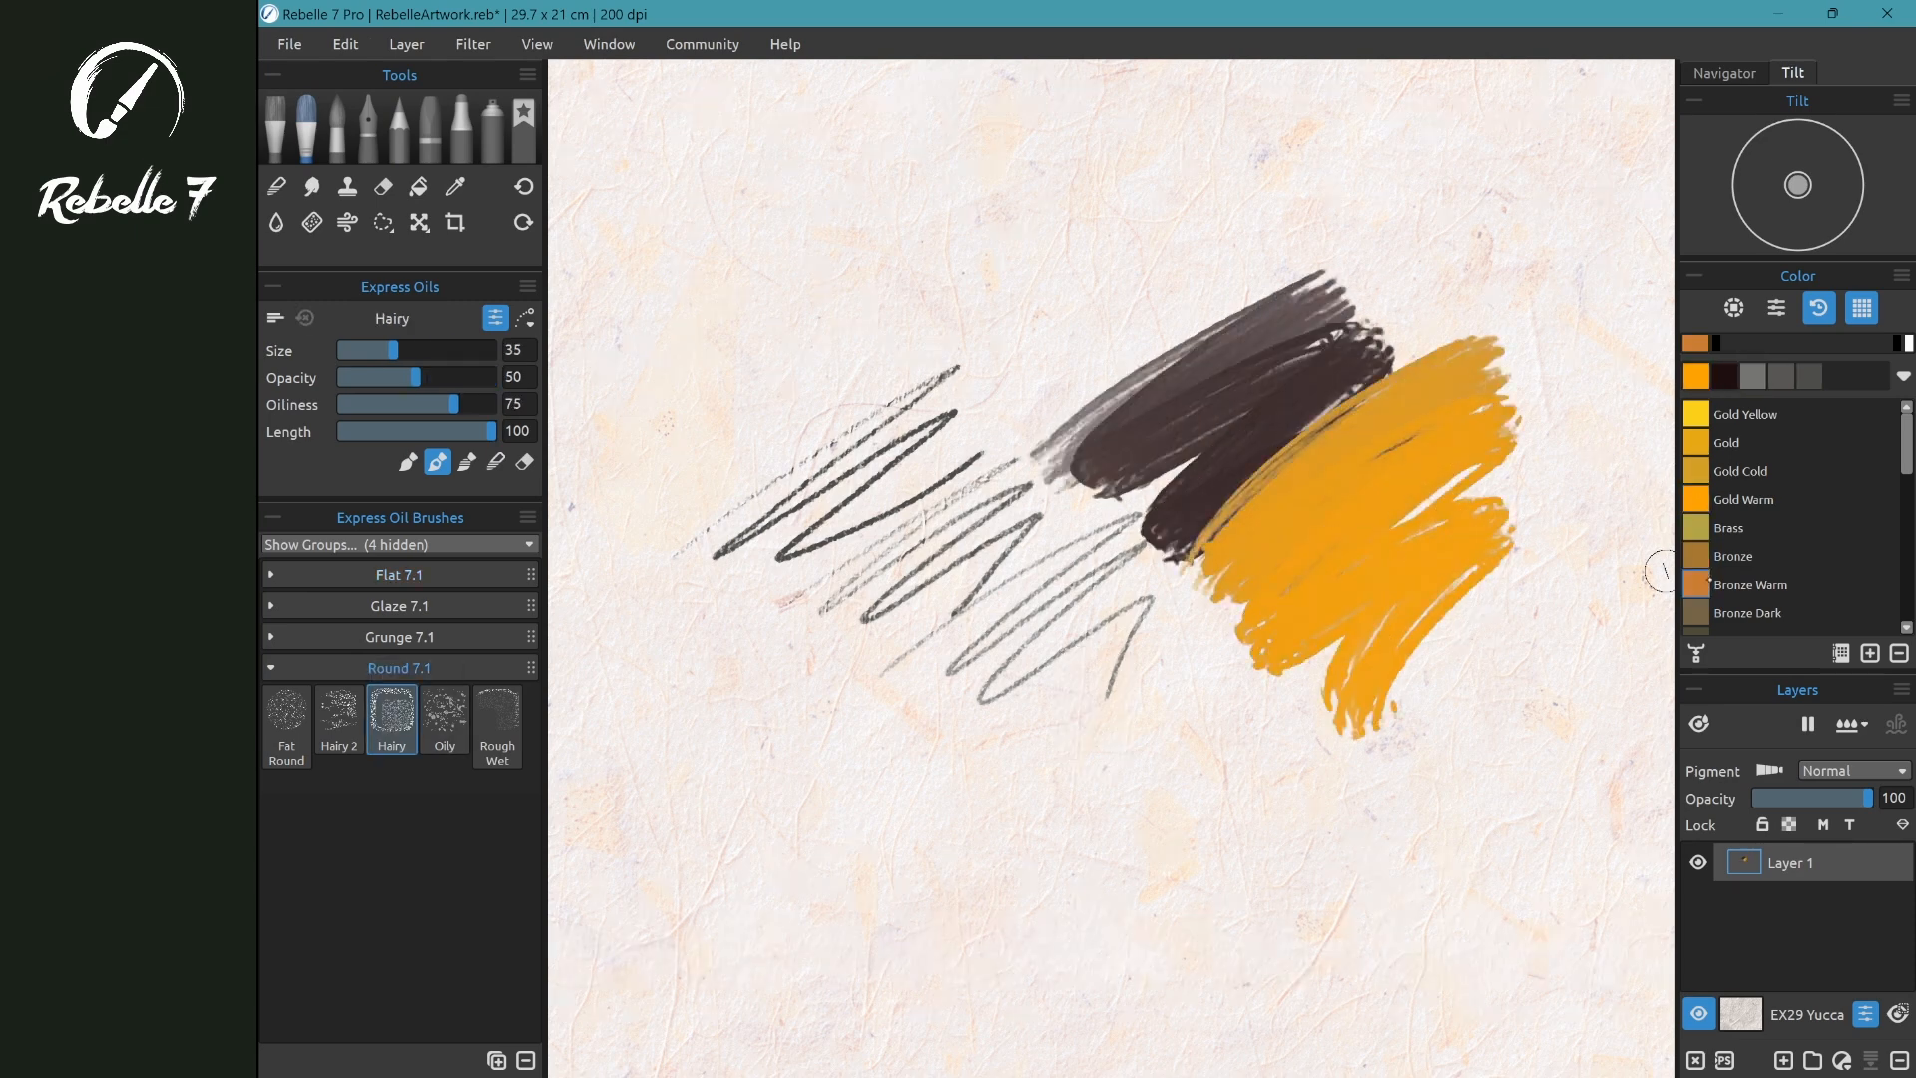
{"action": "mouse_move", "coordinate": [1138, 703]}
{"action": "left_mouse_down"}
{"action": "mouse_move", "coordinate": [1475, 560]}
{"action": "mouse_move", "coordinate": [1458, 812]}
{"action": "left_mouse_up"}
- Draw zigzag lines over the gold and bronze oil patches with the 2B and Craft pencils
{"action": "key", "text": "p"}
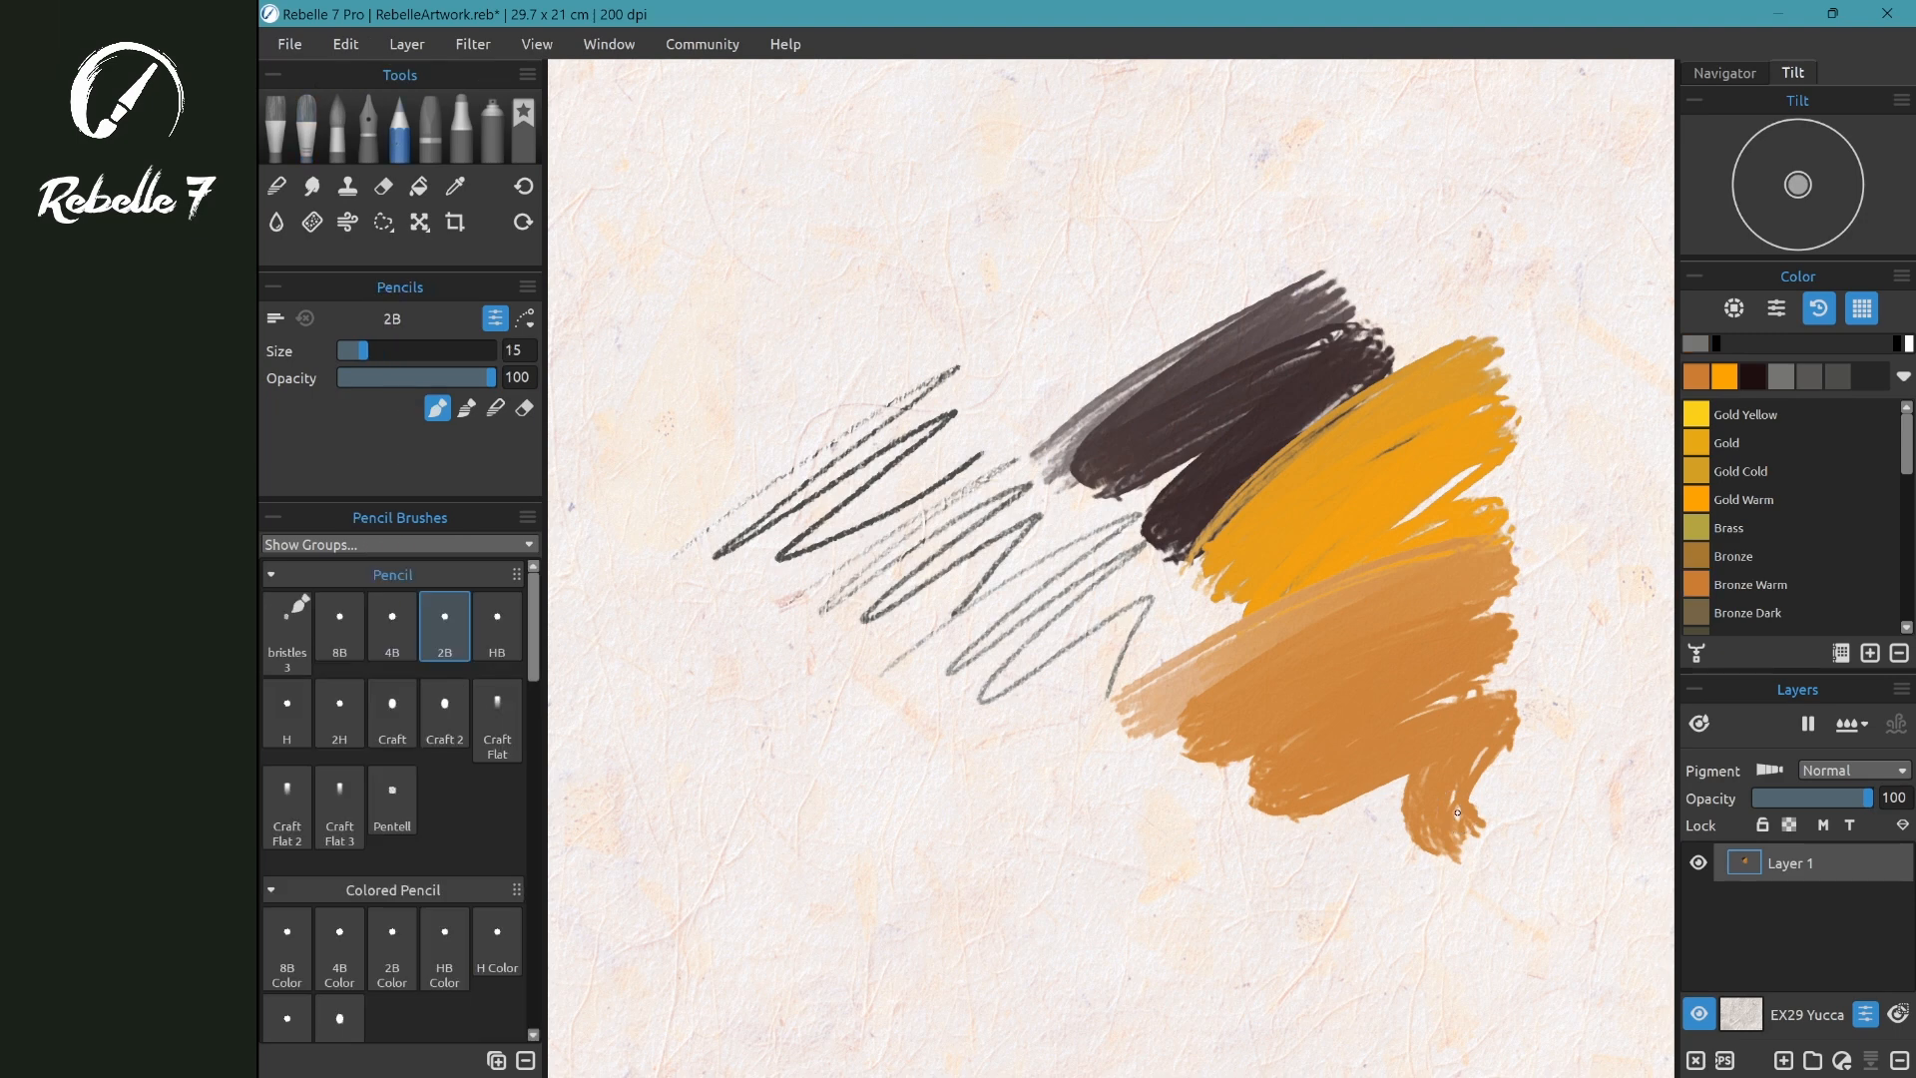
{"action": "mouse_move", "coordinate": [1018, 783]}
{"action": "left_mouse_down"}
{"action": "mouse_move", "coordinate": [1287, 638]}
{"action": "mouse_move", "coordinate": [1382, 699]}
{"action": "left_mouse_up"}
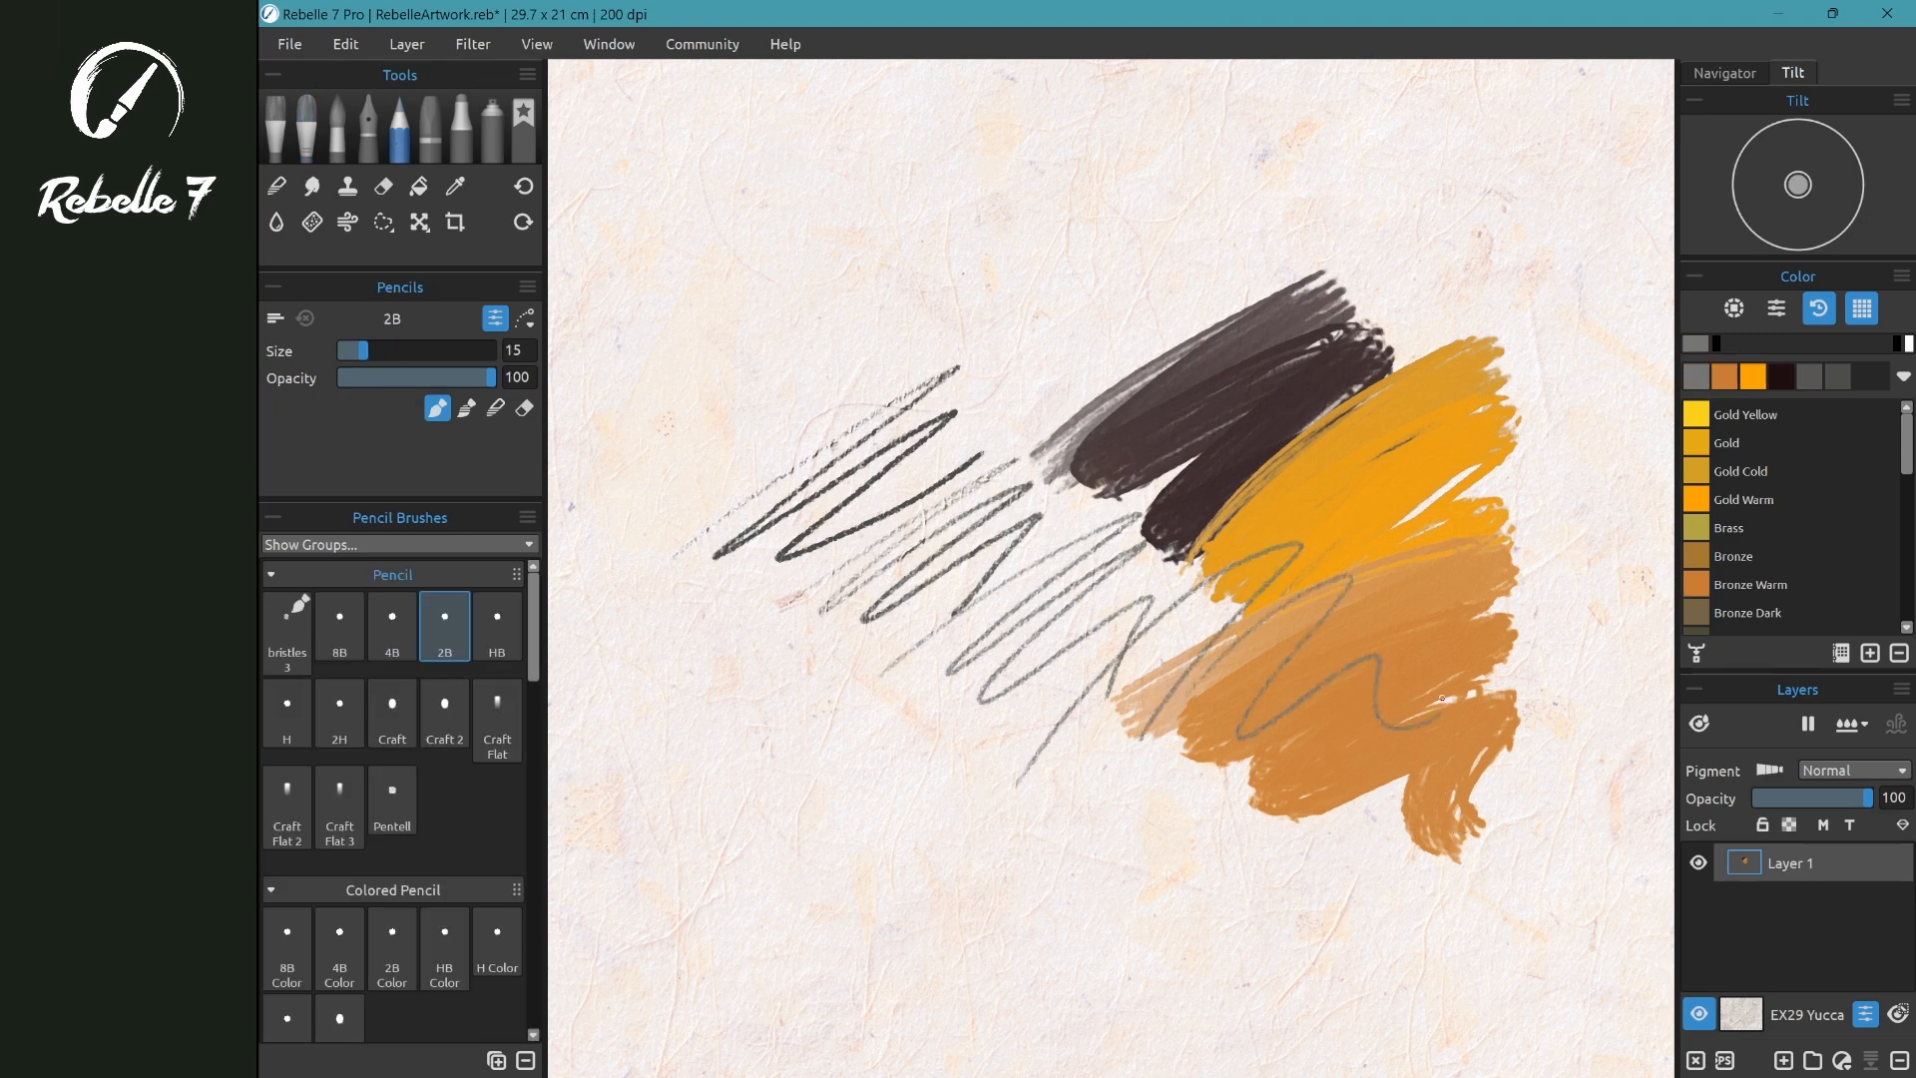
{"action": "left_click", "coordinate": [383, 726]}
{"action": "mouse_move", "coordinate": [1289, 747]}
{"action": "left_mouse_down"}
{"action": "mouse_move", "coordinate": [1348, 719]}
{"action": "mouse_move", "coordinate": [1487, 744]}
{"action": "left_mouse_up"}
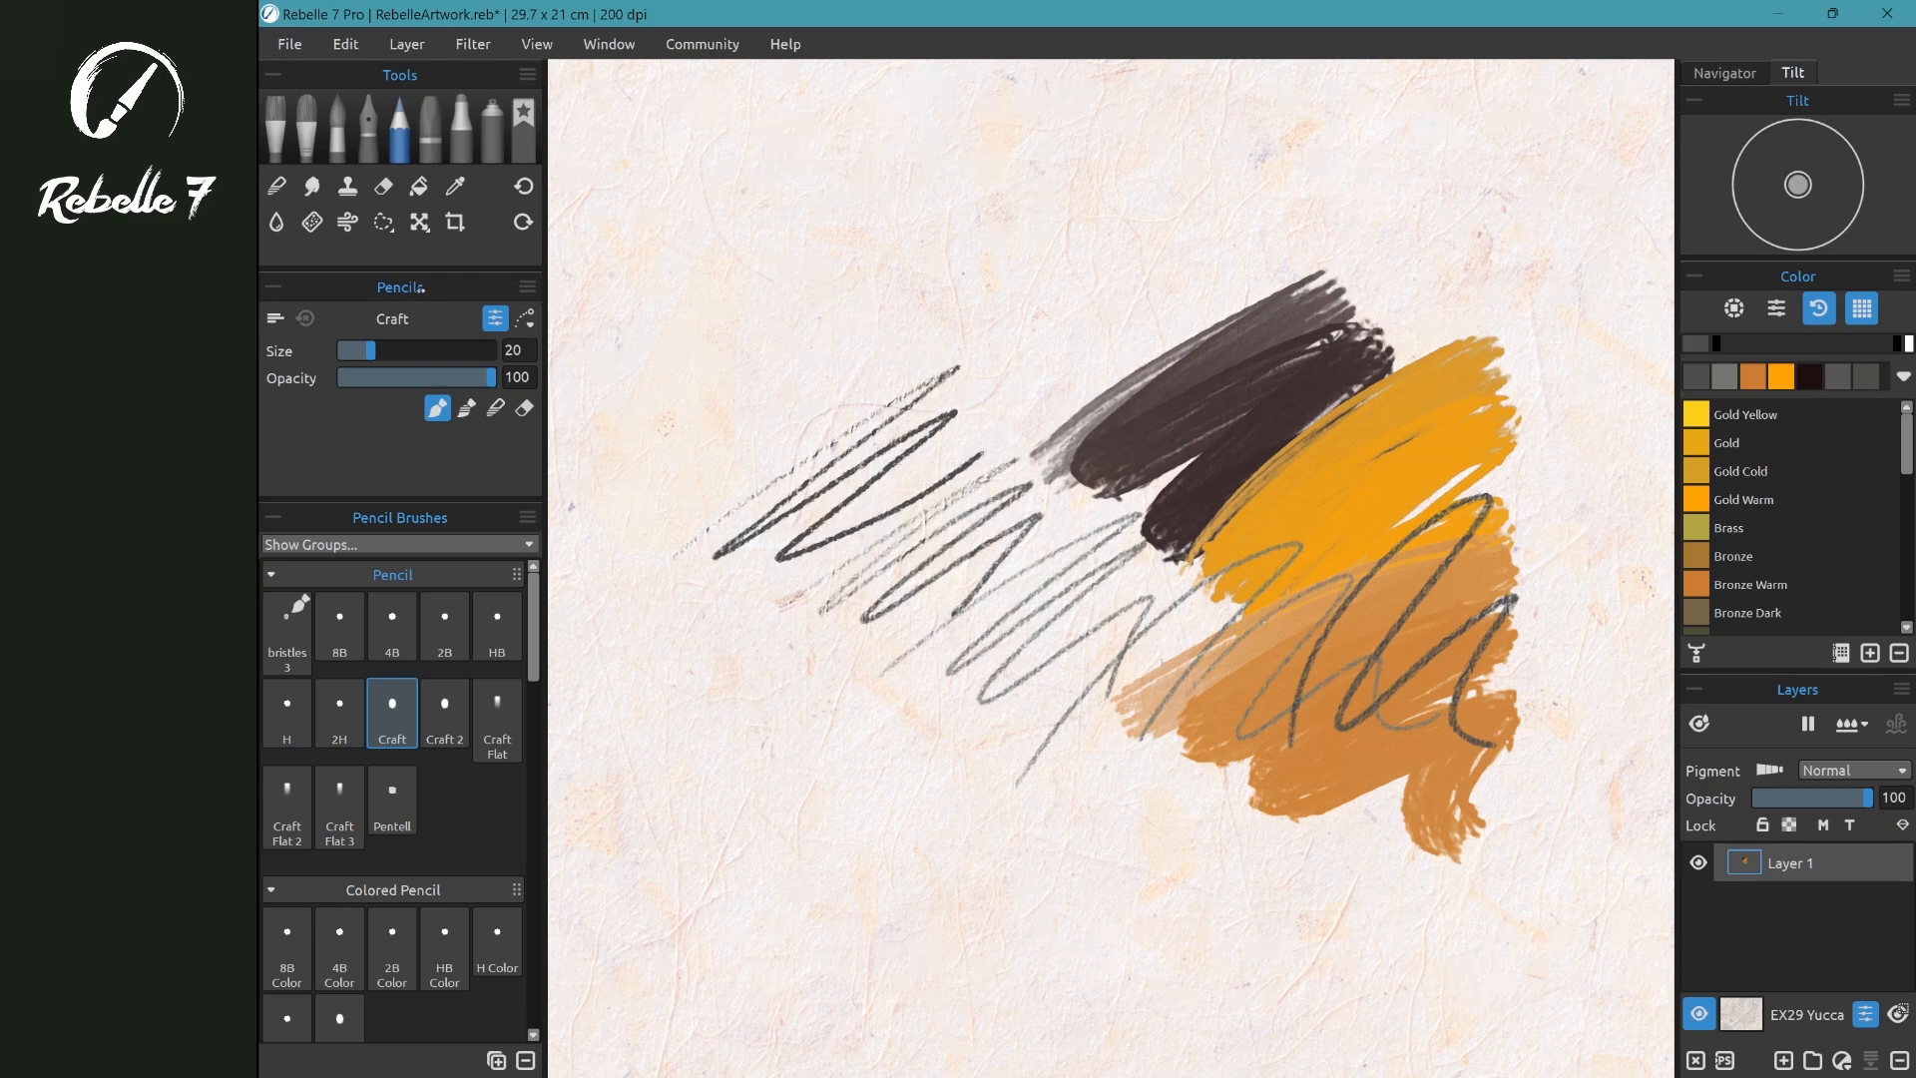
- Open the Craft pencil in an enlarged Brush Creator and examine its Default Color setting without changing the color
{"action": "left_click", "coordinate": [495, 318]}
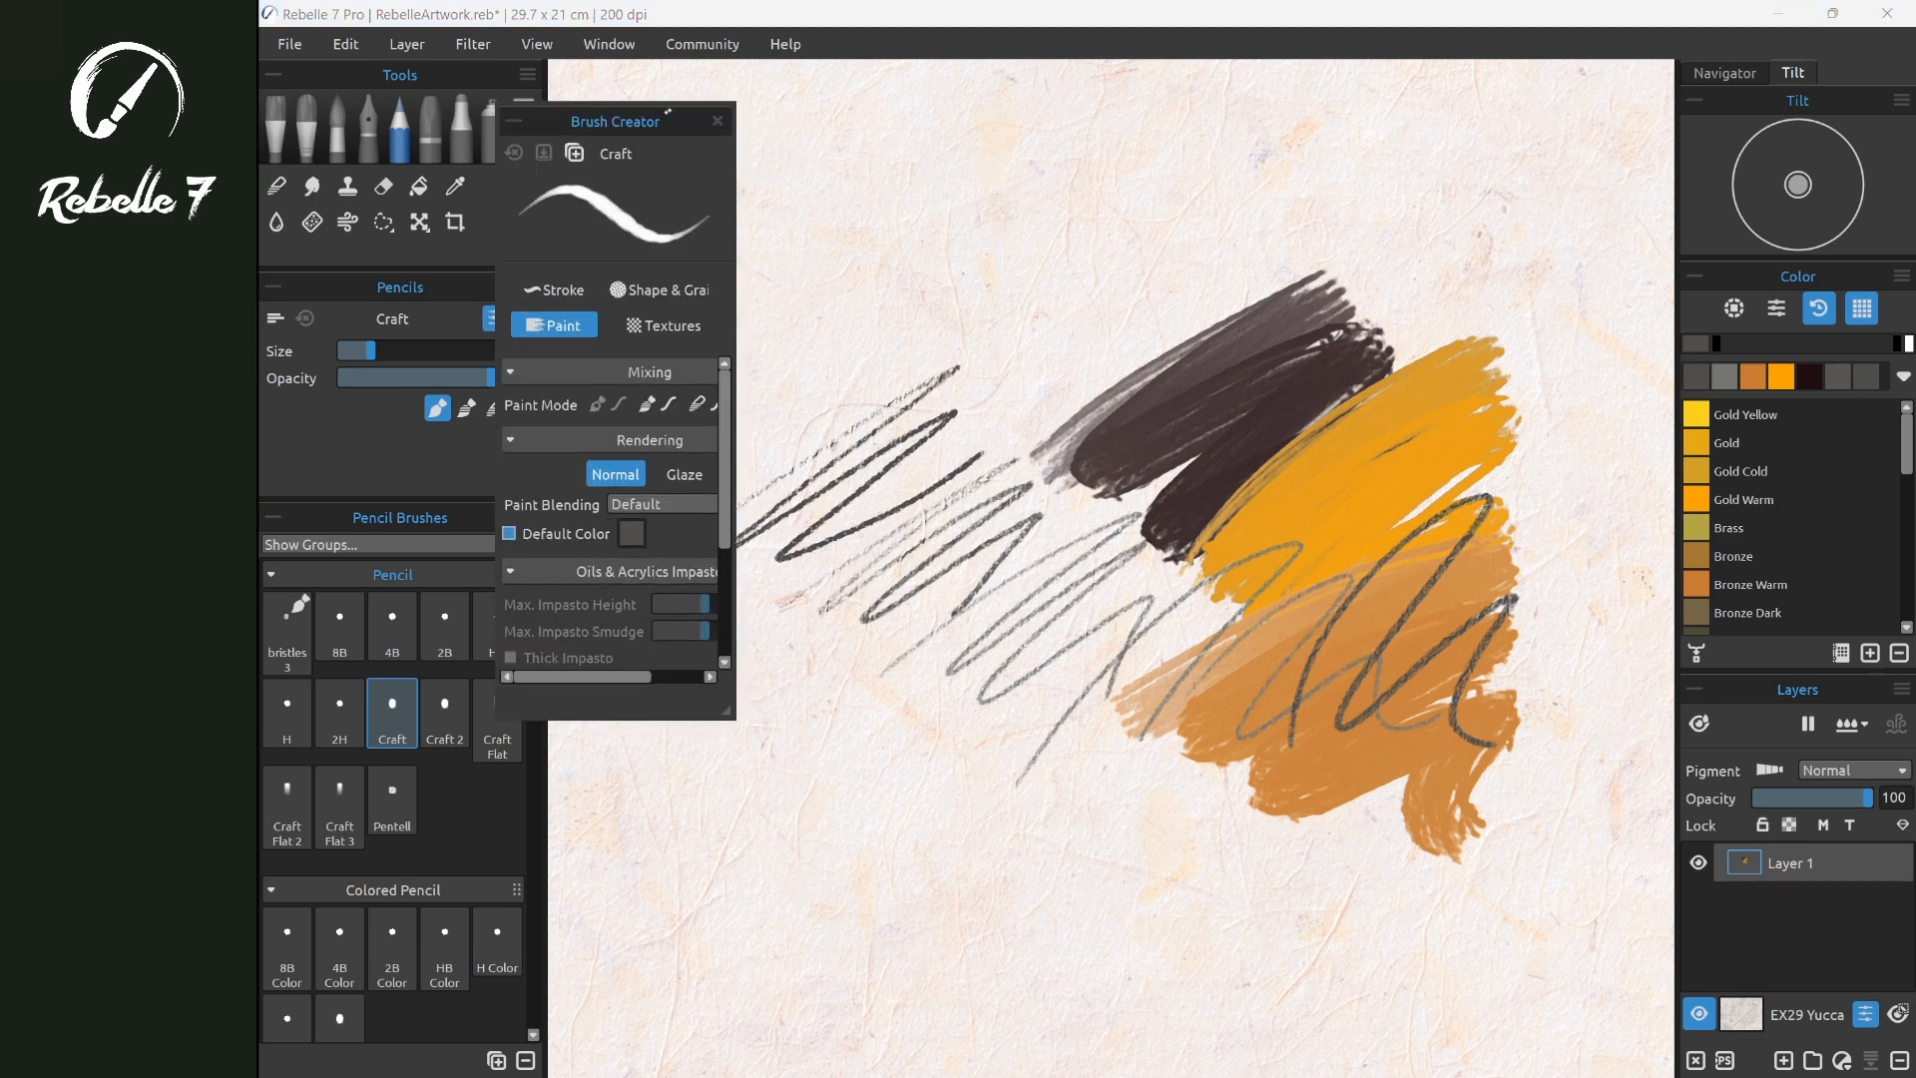
{"action": "left_click_drag", "start_coordinate": [660, 132], "coordinate": [780, 117]}
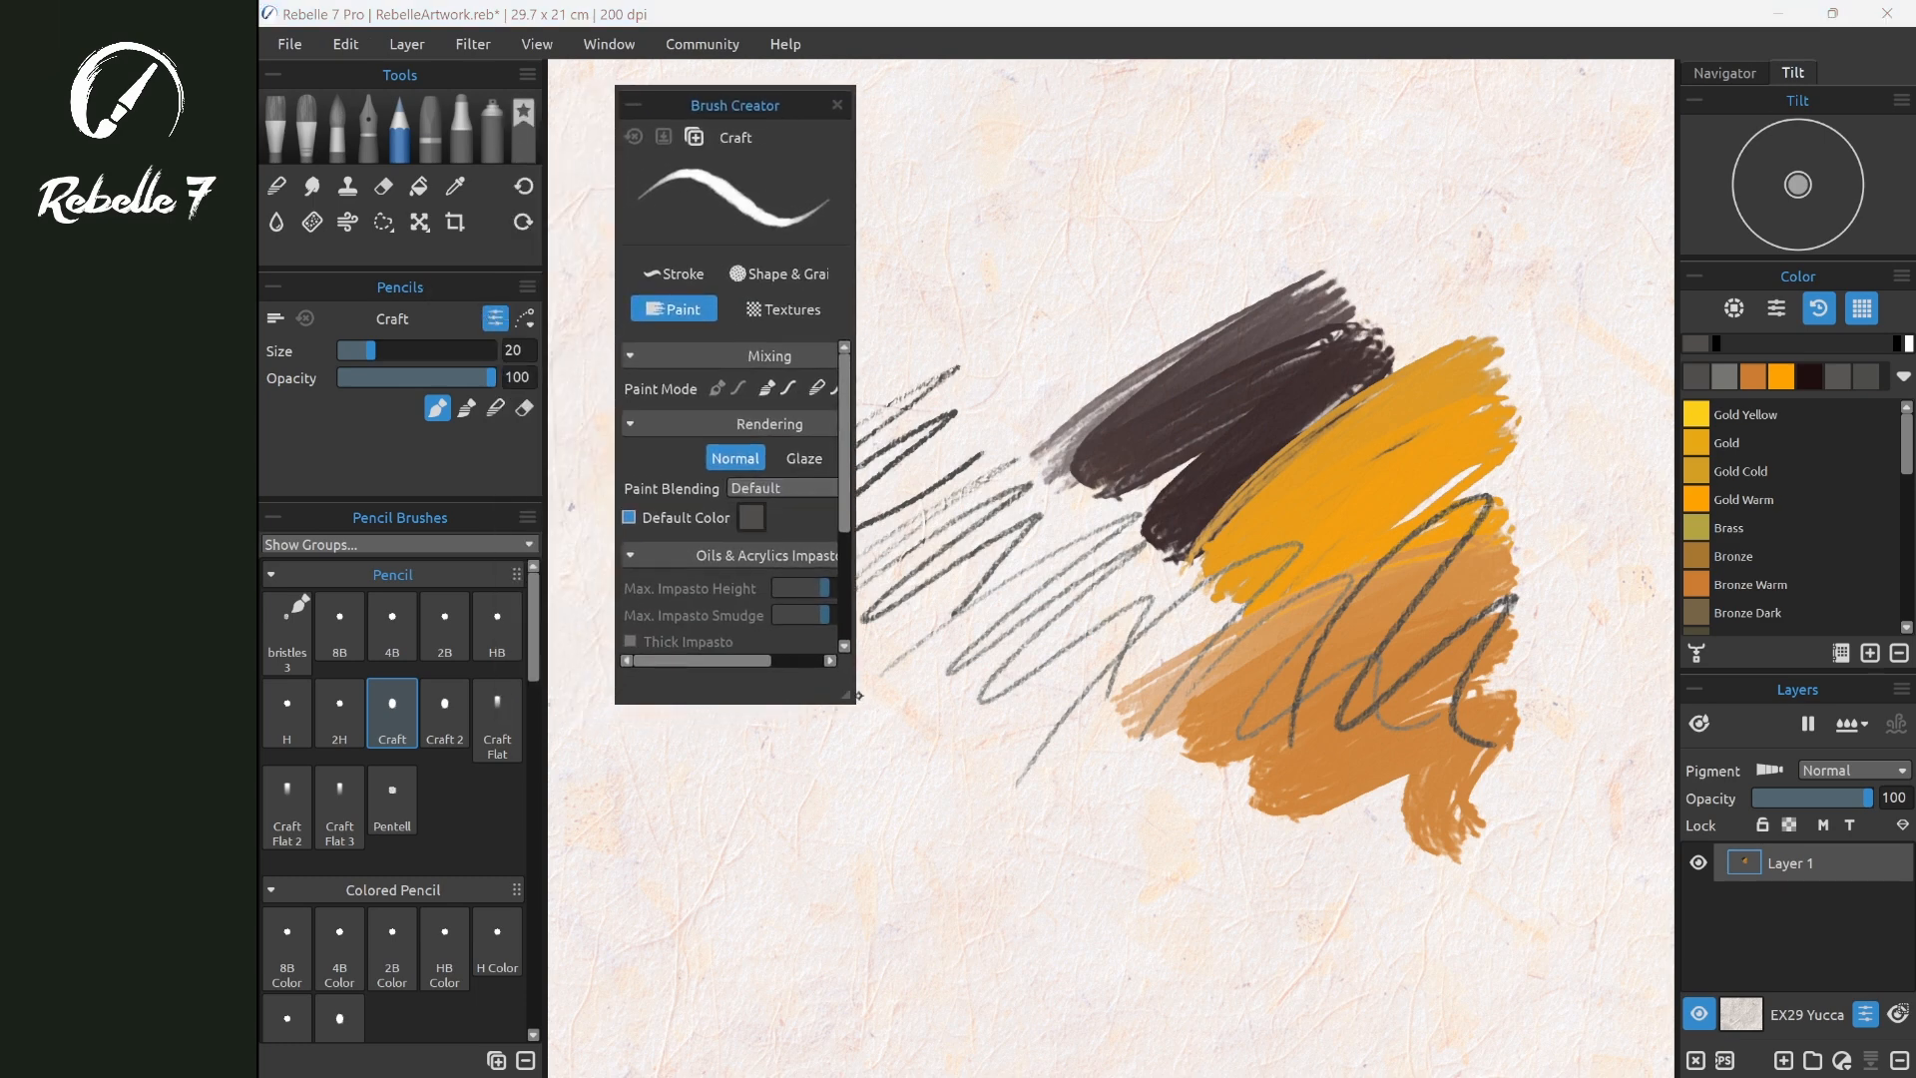
{"action": "mouse_move", "coordinate": [858, 696]}
{"action": "left_mouse_down"}
{"action": "mouse_move", "coordinate": [1023, 763]}
{"action": "mouse_move", "coordinate": [1094, 856]}
{"action": "left_mouse_up"}
{"action": "left_click", "coordinate": [609, 44]}
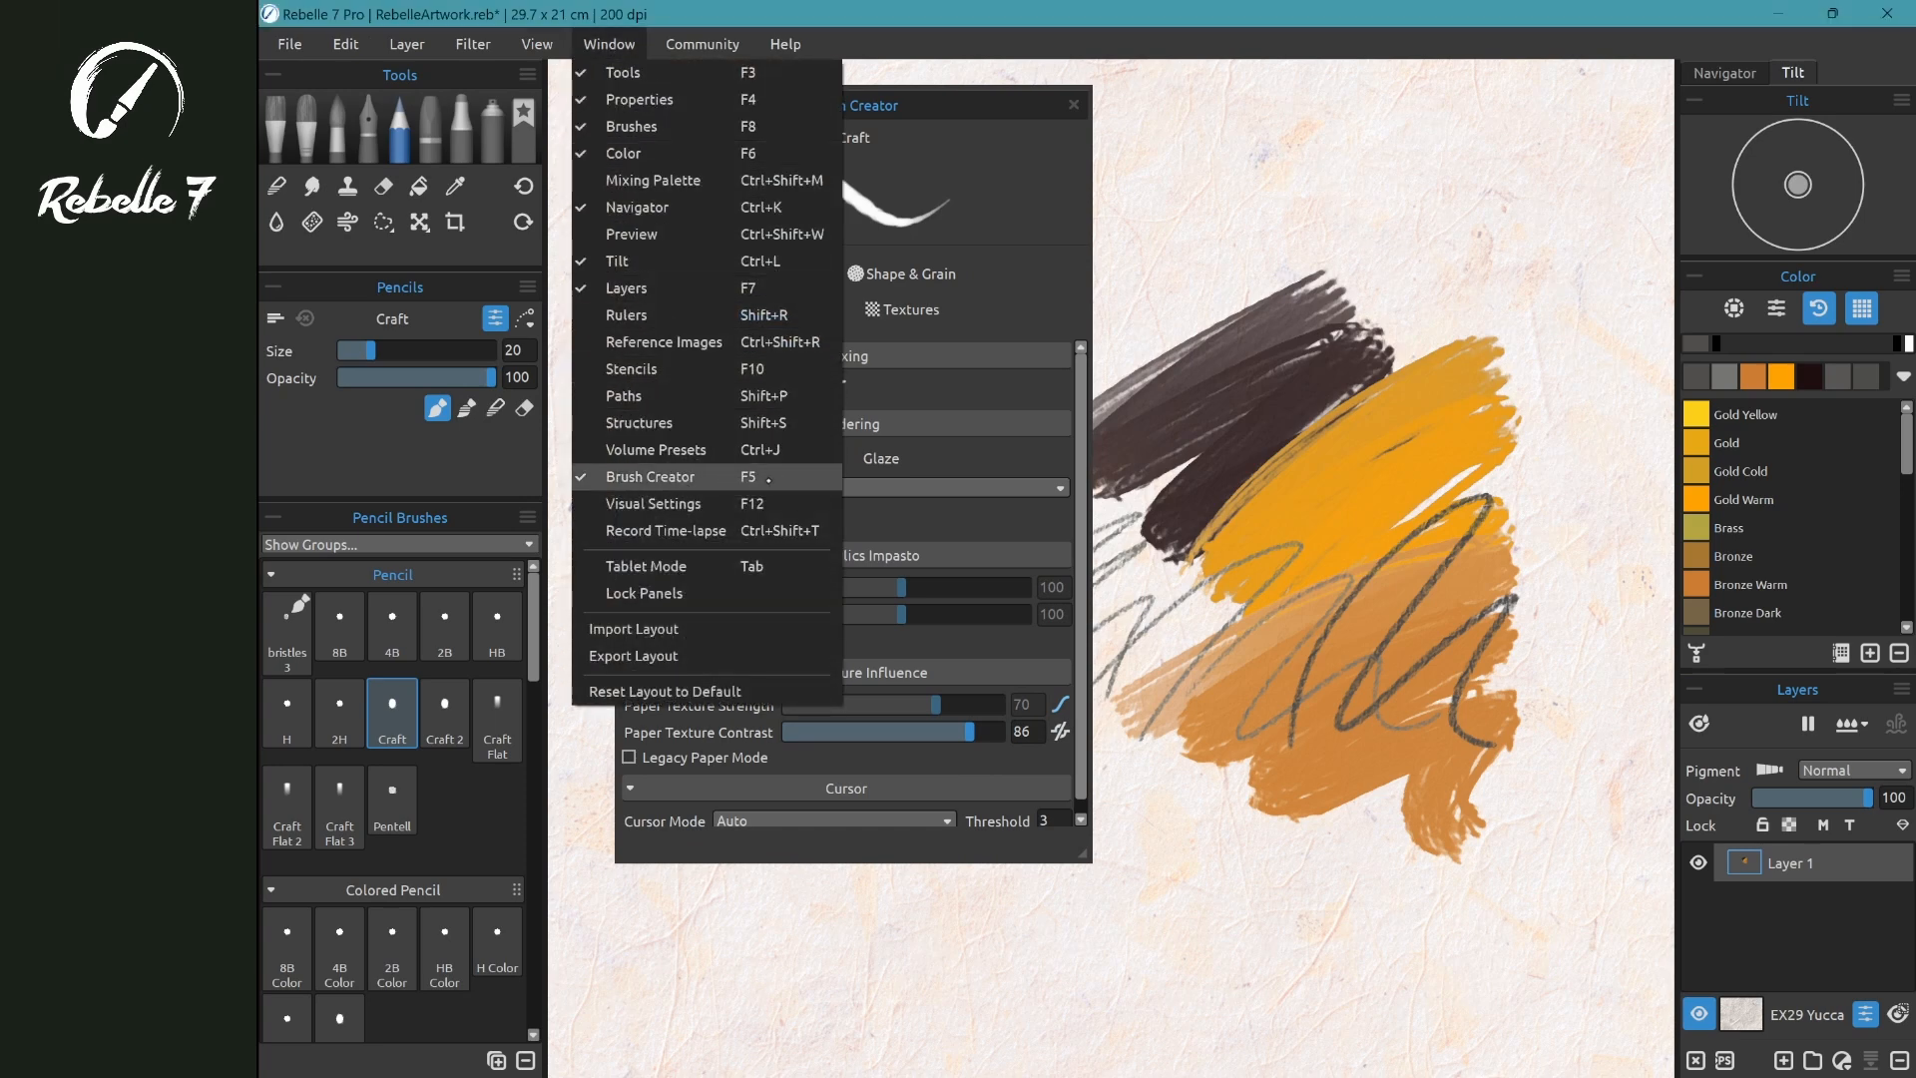
{"action": "left_click", "coordinate": [642, 488]}
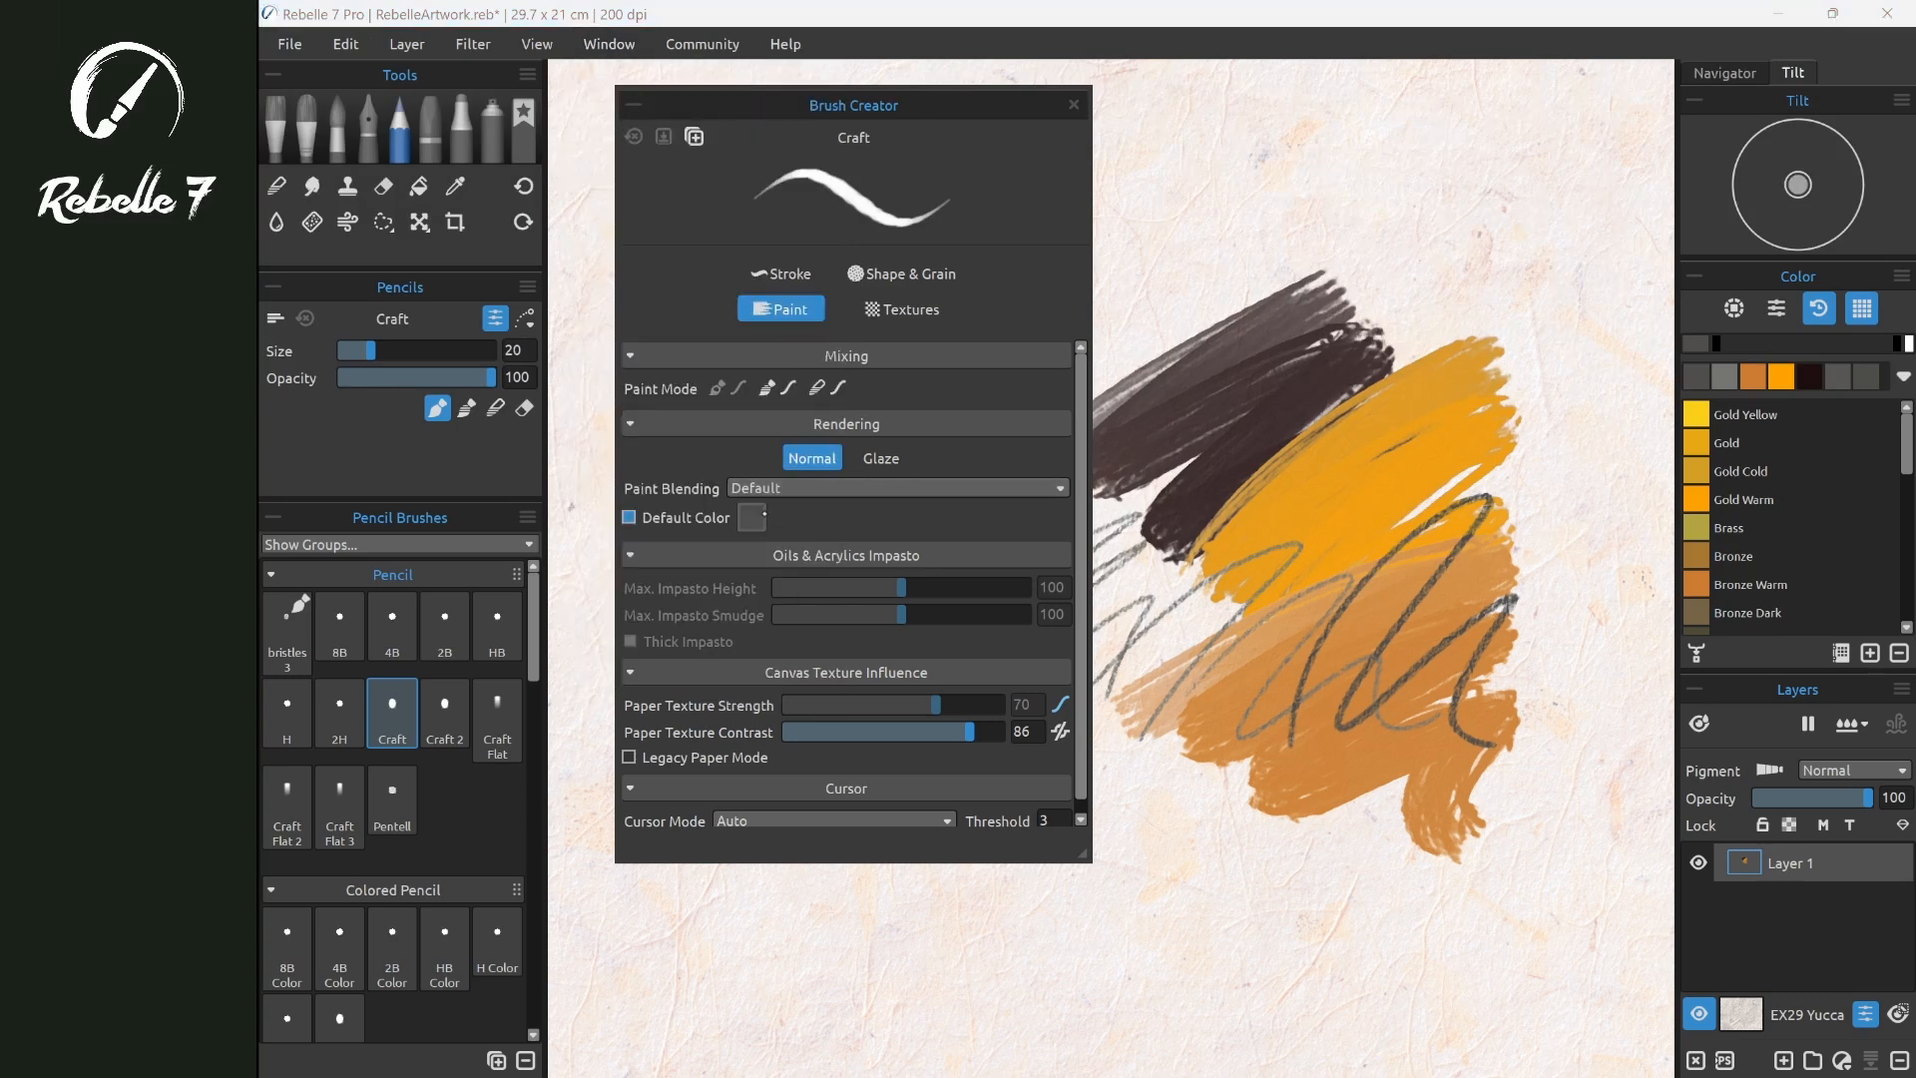
{"action": "left_click", "coordinate": [751, 517]}
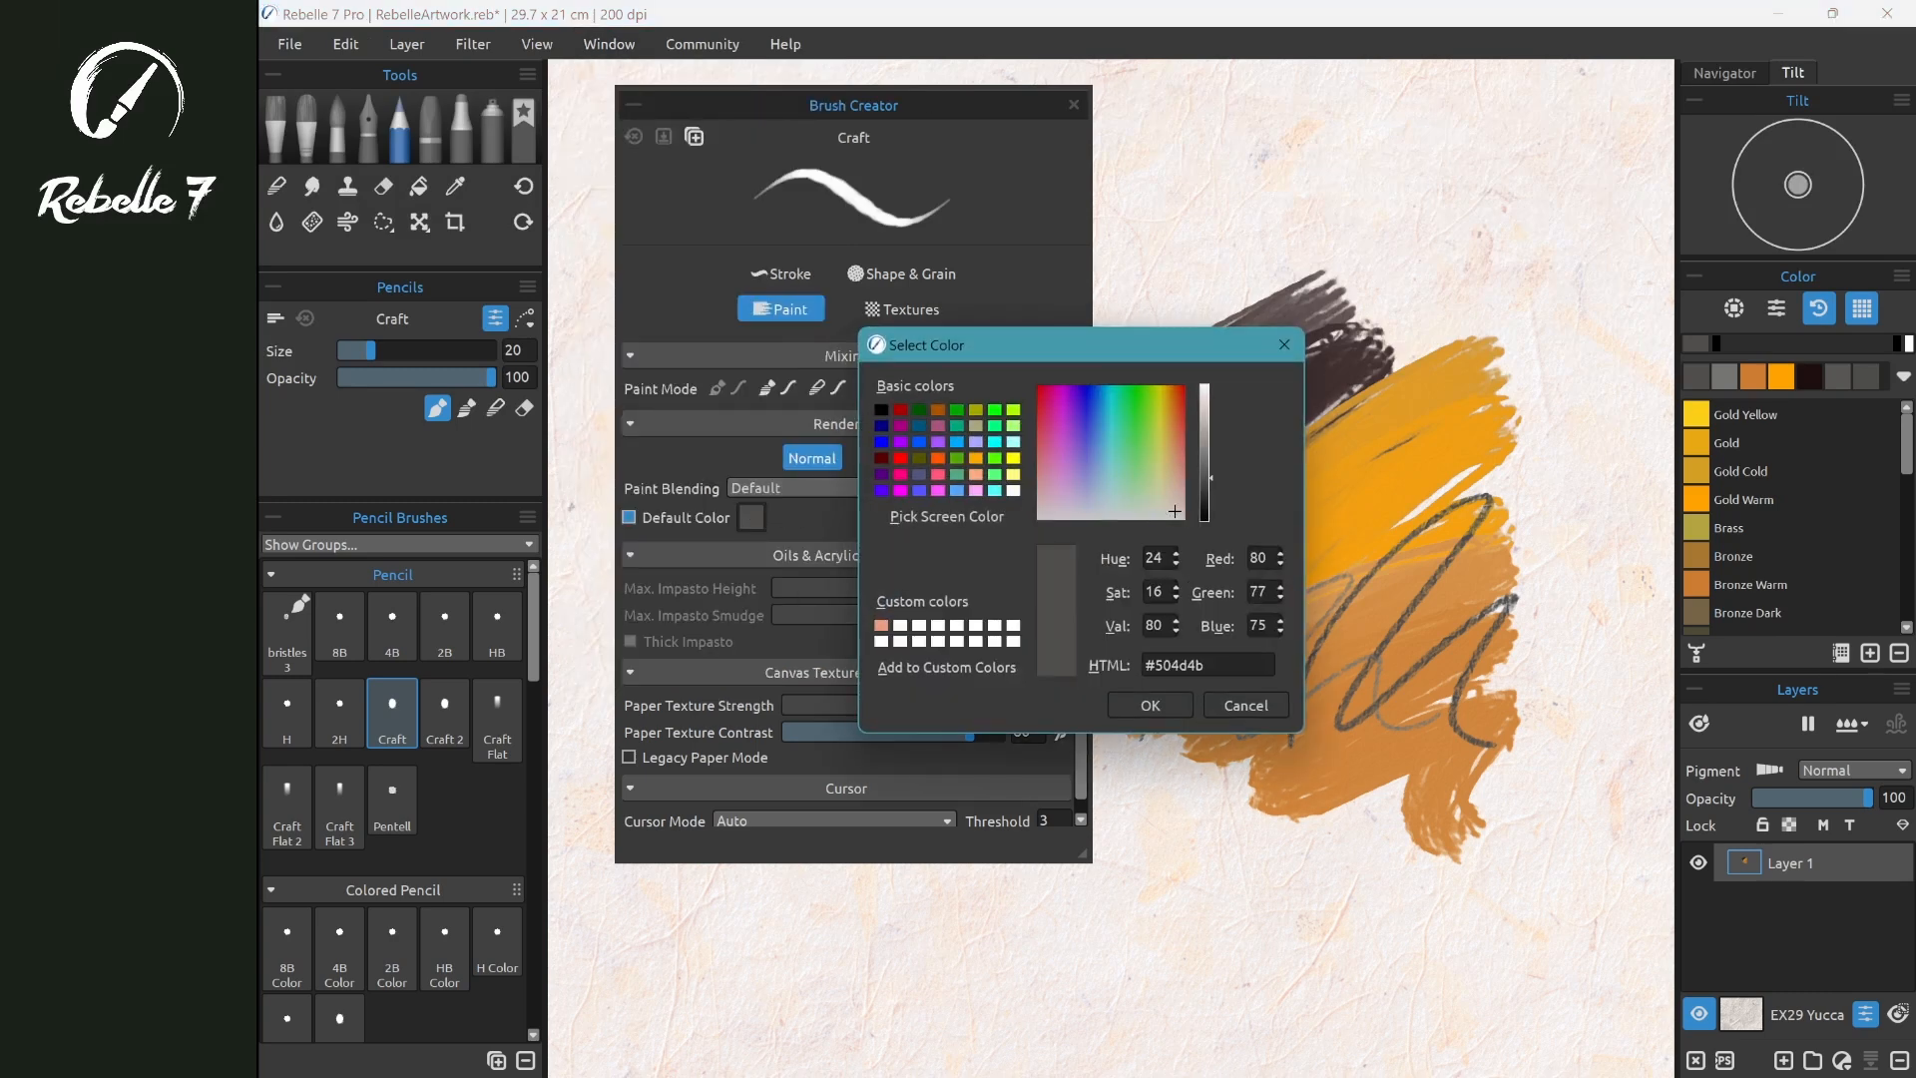
{"action": "left_click", "coordinate": [1247, 705]}
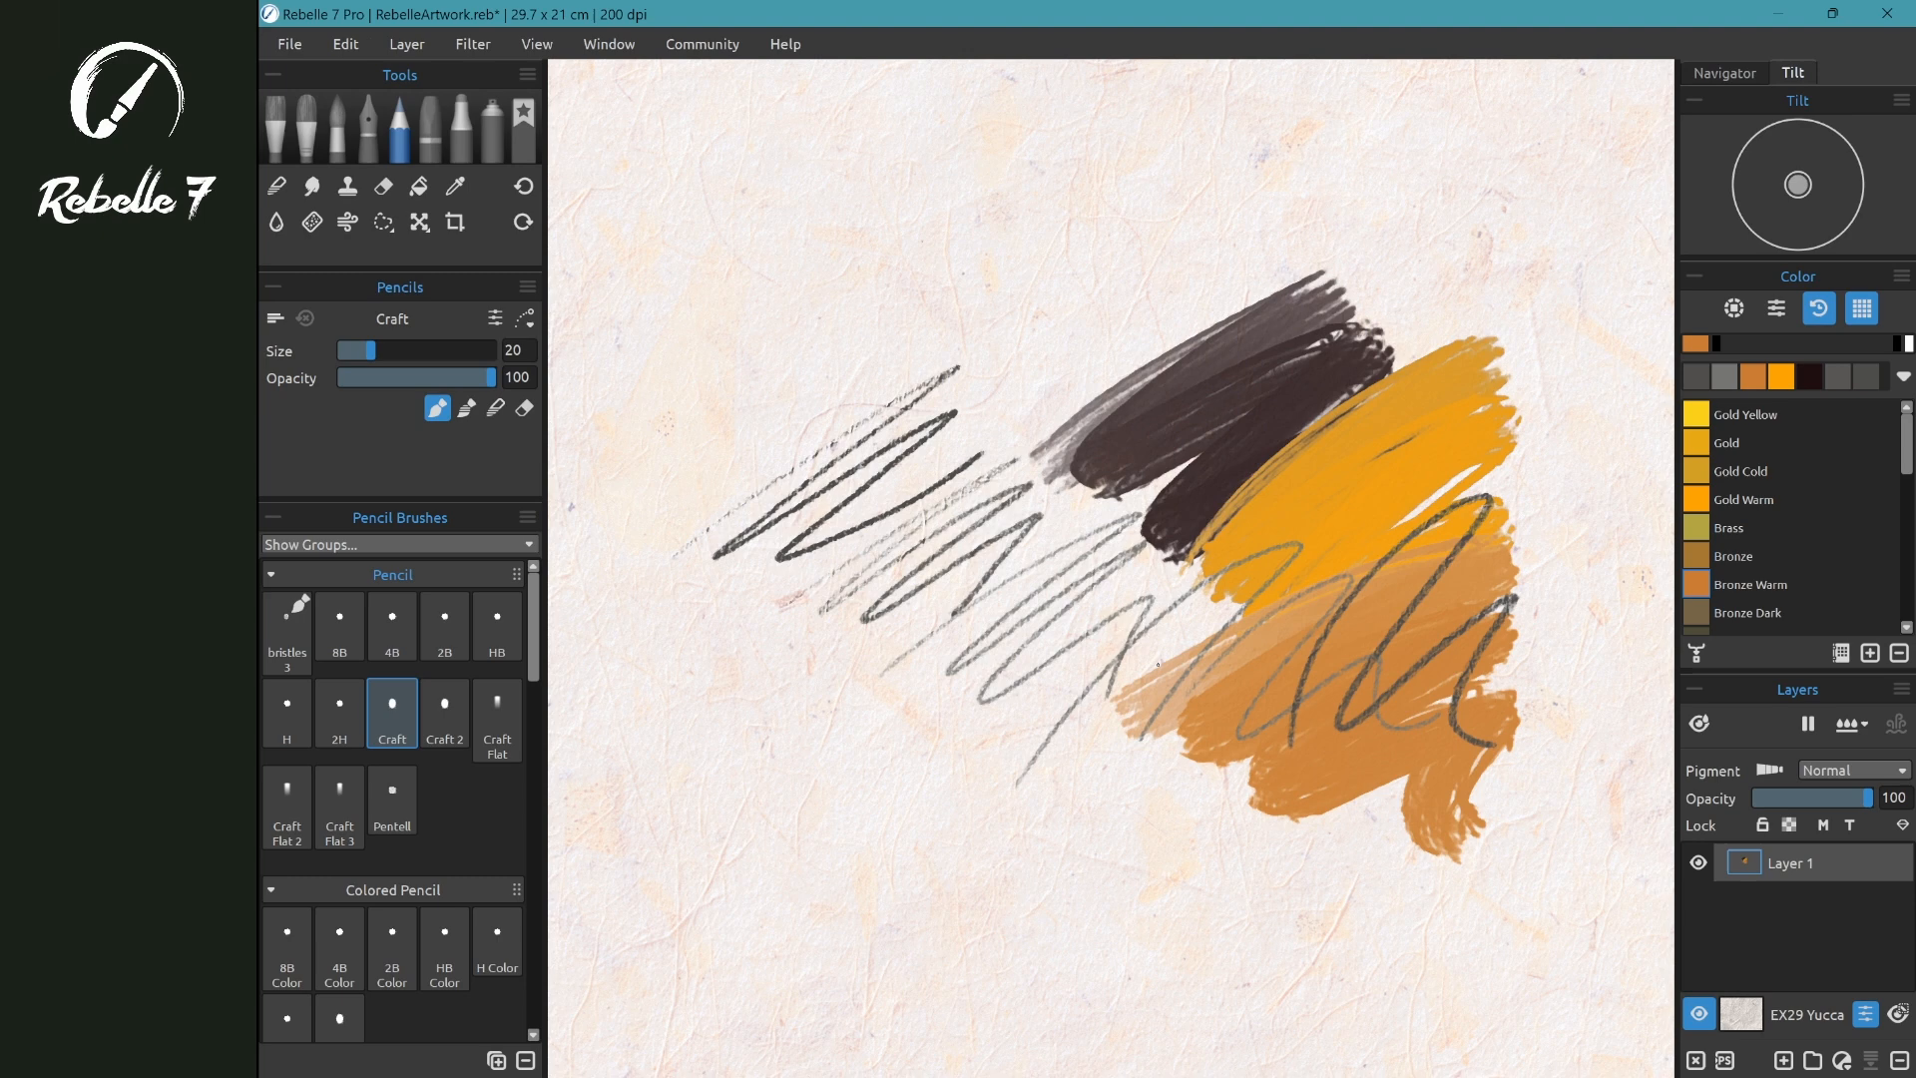
- Draw Craft pencil zigzags below the graphite strokes in Bronze Warm, Bronze Dark 2 and Ruby Dark
{"action": "mouse_move", "coordinate": [786, 673]}
{"action": "left_mouse_down"}
{"action": "mouse_move", "coordinate": [998, 564]}
{"action": "mouse_move", "coordinate": [978, 713]}
{"action": "left_mouse_up"}
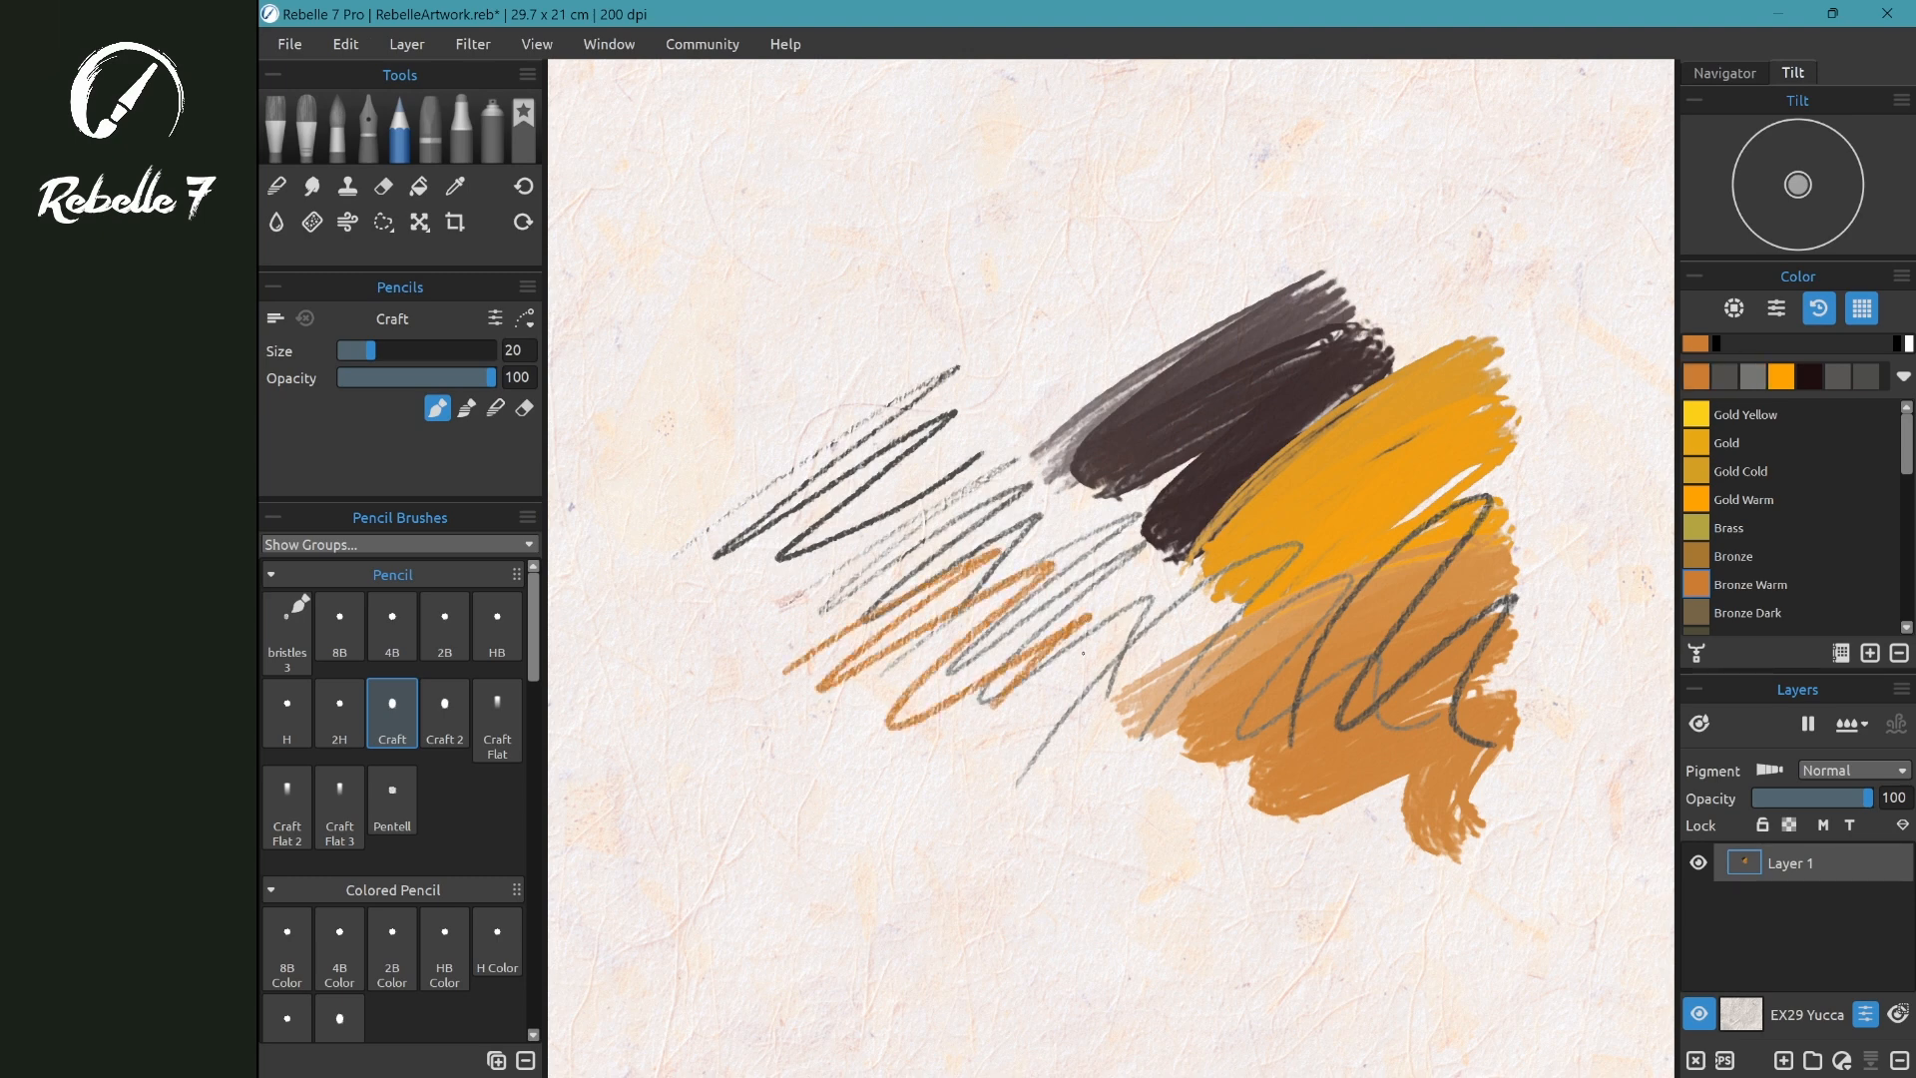
{"action": "left_click_drag", "start_coordinate": [1908, 444], "coordinate": [1907, 512]}
{"action": "left_click", "coordinate": [1697, 414]}
{"action": "left_click_drag", "start_coordinate": [887, 750], "coordinate": [1073, 801]}
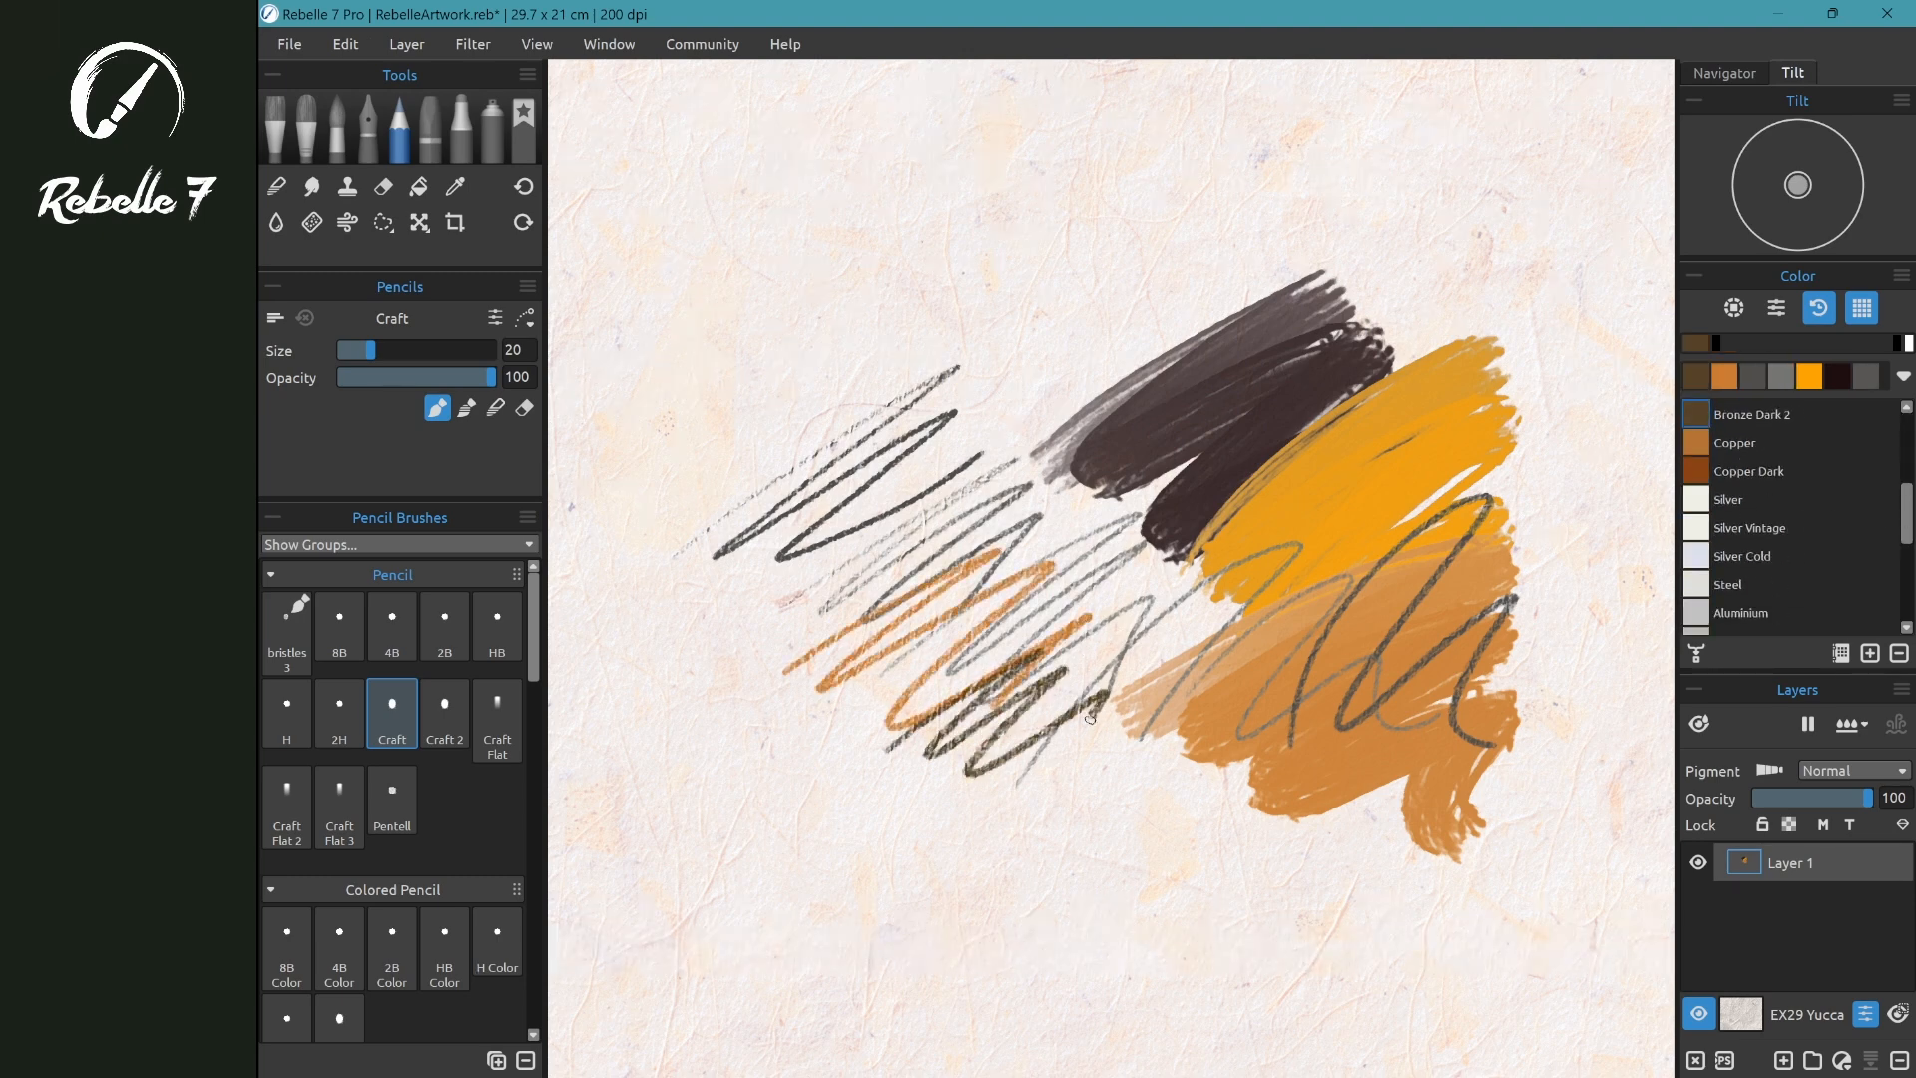
{"action": "left_click_drag", "start_coordinate": [1907, 512], "coordinate": [1907, 582]}
{"action": "left_click", "coordinate": [1698, 499]}
{"action": "left_click_drag", "start_coordinate": [879, 761], "coordinate": [1096, 817]}
- Draw comparison strokes near the metallic zigzags with the Craft 2 and Craft pencils
{"action": "left_click", "coordinate": [444, 713]}
{"action": "mouse_move", "coordinate": [856, 732]}
{"action": "left_mouse_down"}
{"action": "mouse_move", "coordinate": [916, 711]}
{"action": "mouse_move", "coordinate": [915, 775]}
{"action": "left_mouse_up"}
{"action": "left_click", "coordinate": [393, 713]}
{"action": "left_click_drag", "start_coordinate": [958, 678], "coordinate": [1113, 845]}
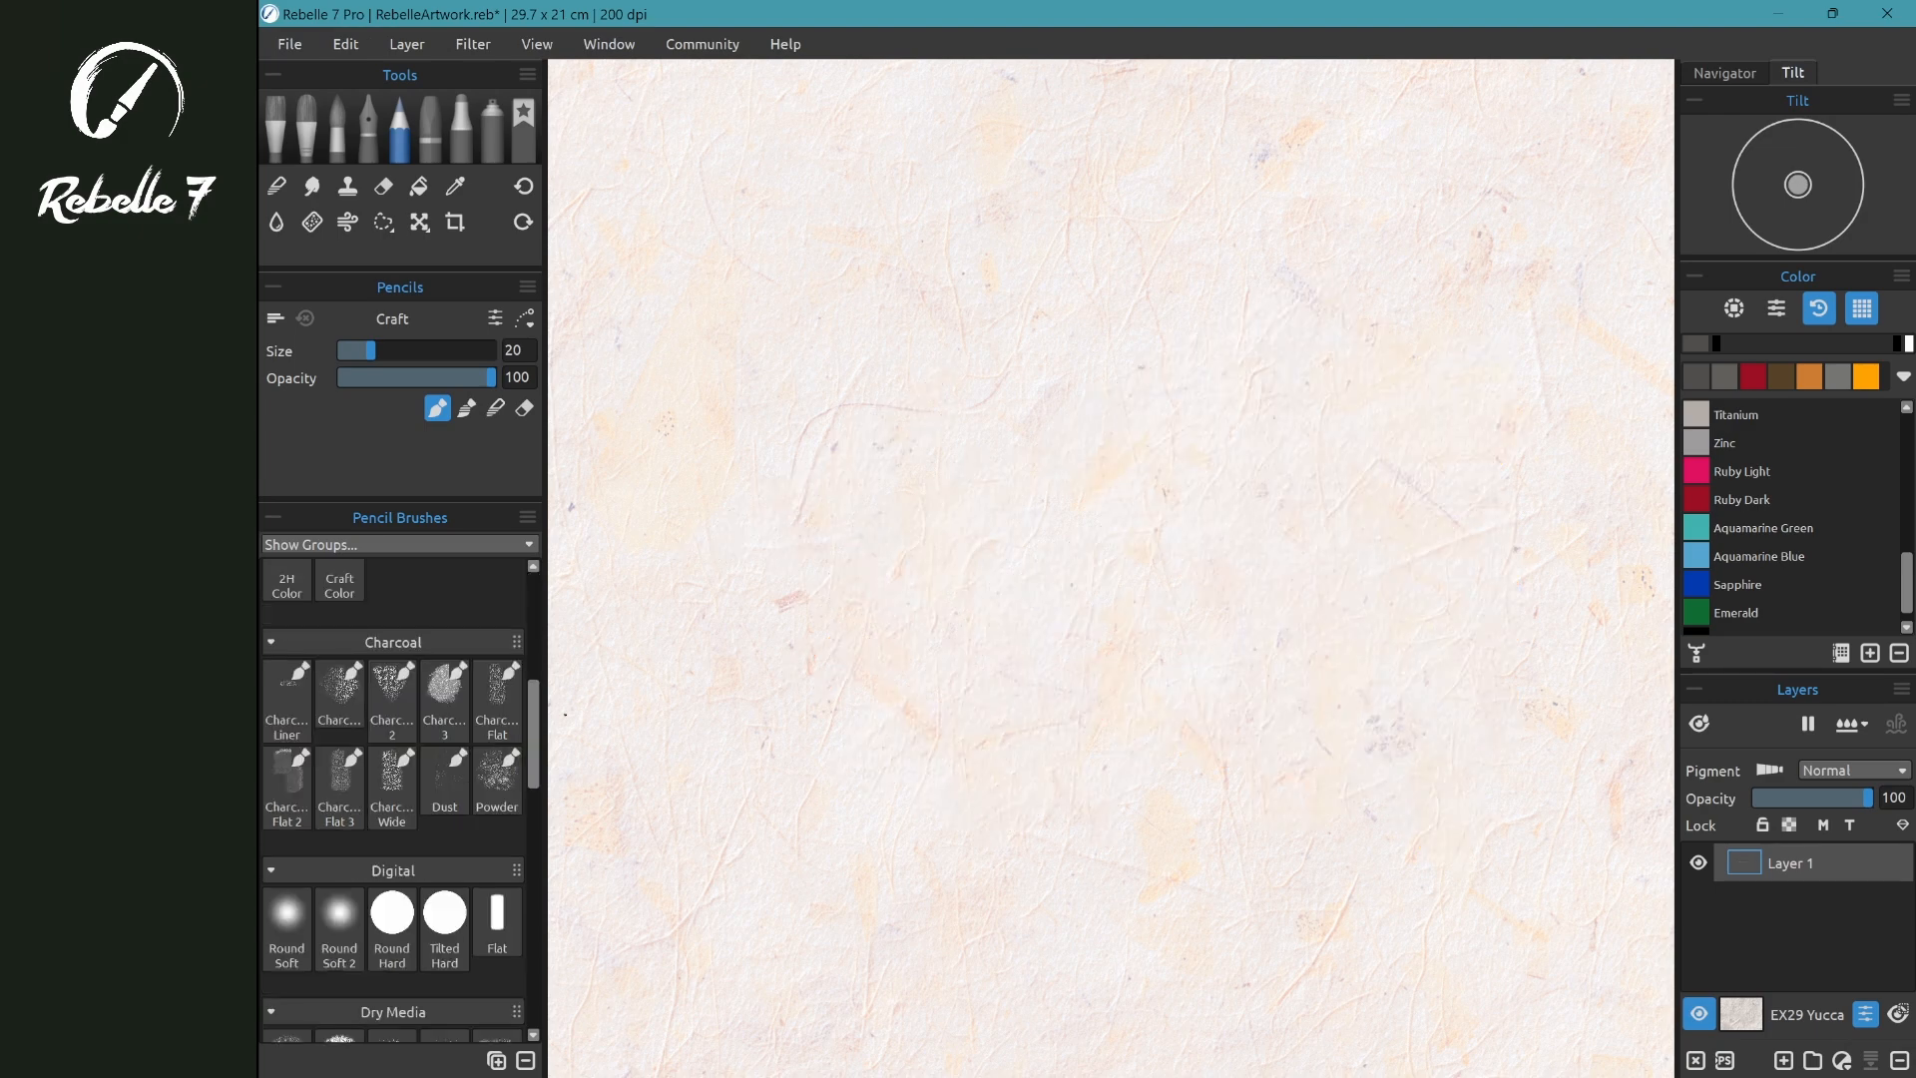
- Shade broad overlapping charcoal areas on the cleared textured paper with the Charcoal Wide brush at size 84
{"action": "left_click", "coordinate": [393, 789]}
{"action": "mouse_move", "coordinate": [1004, 387]}
{"action": "left_mouse_down"}
{"action": "mouse_move", "coordinate": [1125, 343]}
{"action": "mouse_move", "coordinate": [811, 580]}
{"action": "mouse_move", "coordinate": [1192, 343]}
{"action": "mouse_move", "coordinate": [856, 589]}
{"action": "mouse_move", "coordinate": [1192, 398]}
{"action": "mouse_move", "coordinate": [872, 642]}
{"action": "mouse_move", "coordinate": [1165, 450]}
{"action": "mouse_move", "coordinate": [983, 691]}
{"action": "left_mouse_up"}
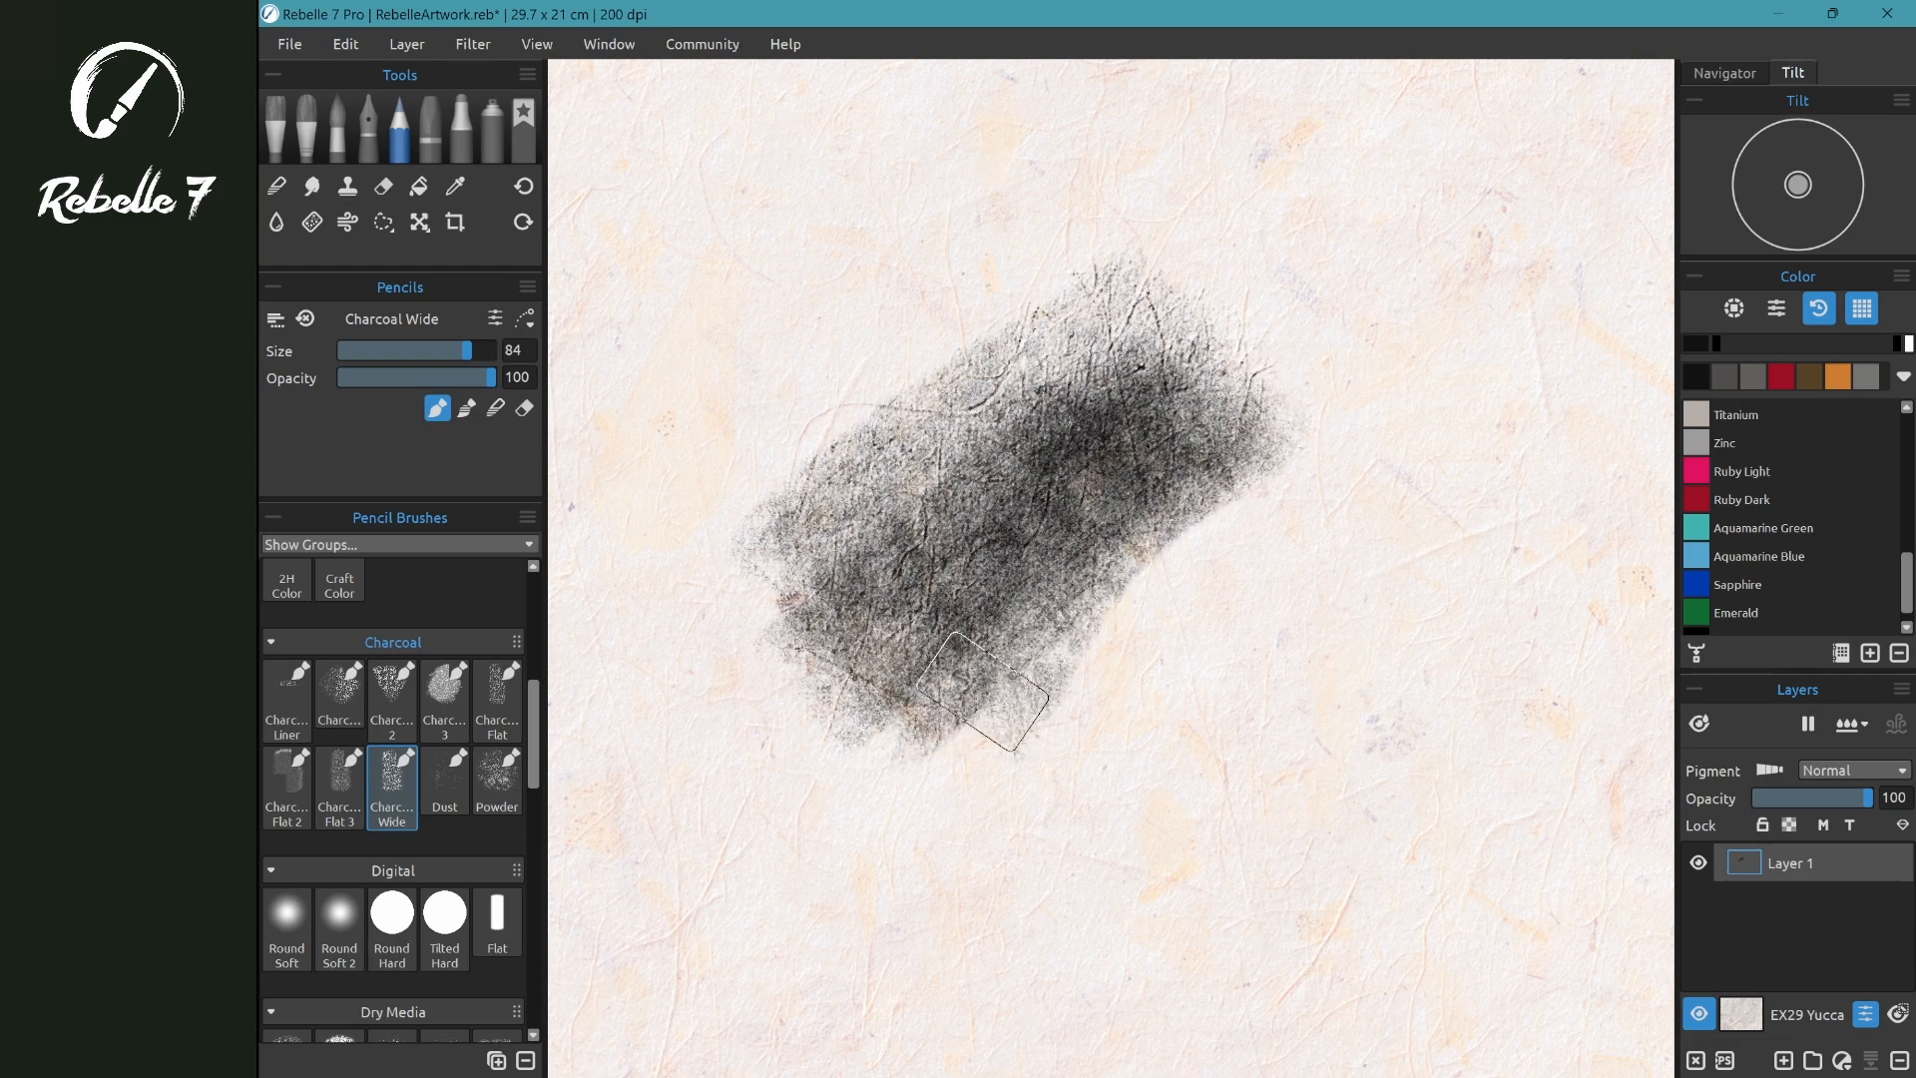
{"action": "left_click_drag", "start_coordinate": [1212, 757], "coordinate": [1168, 663]}
{"action": "scroll", "coordinate": [1169, 663], "scroll_direction": "up", "scroll_amount": 4}
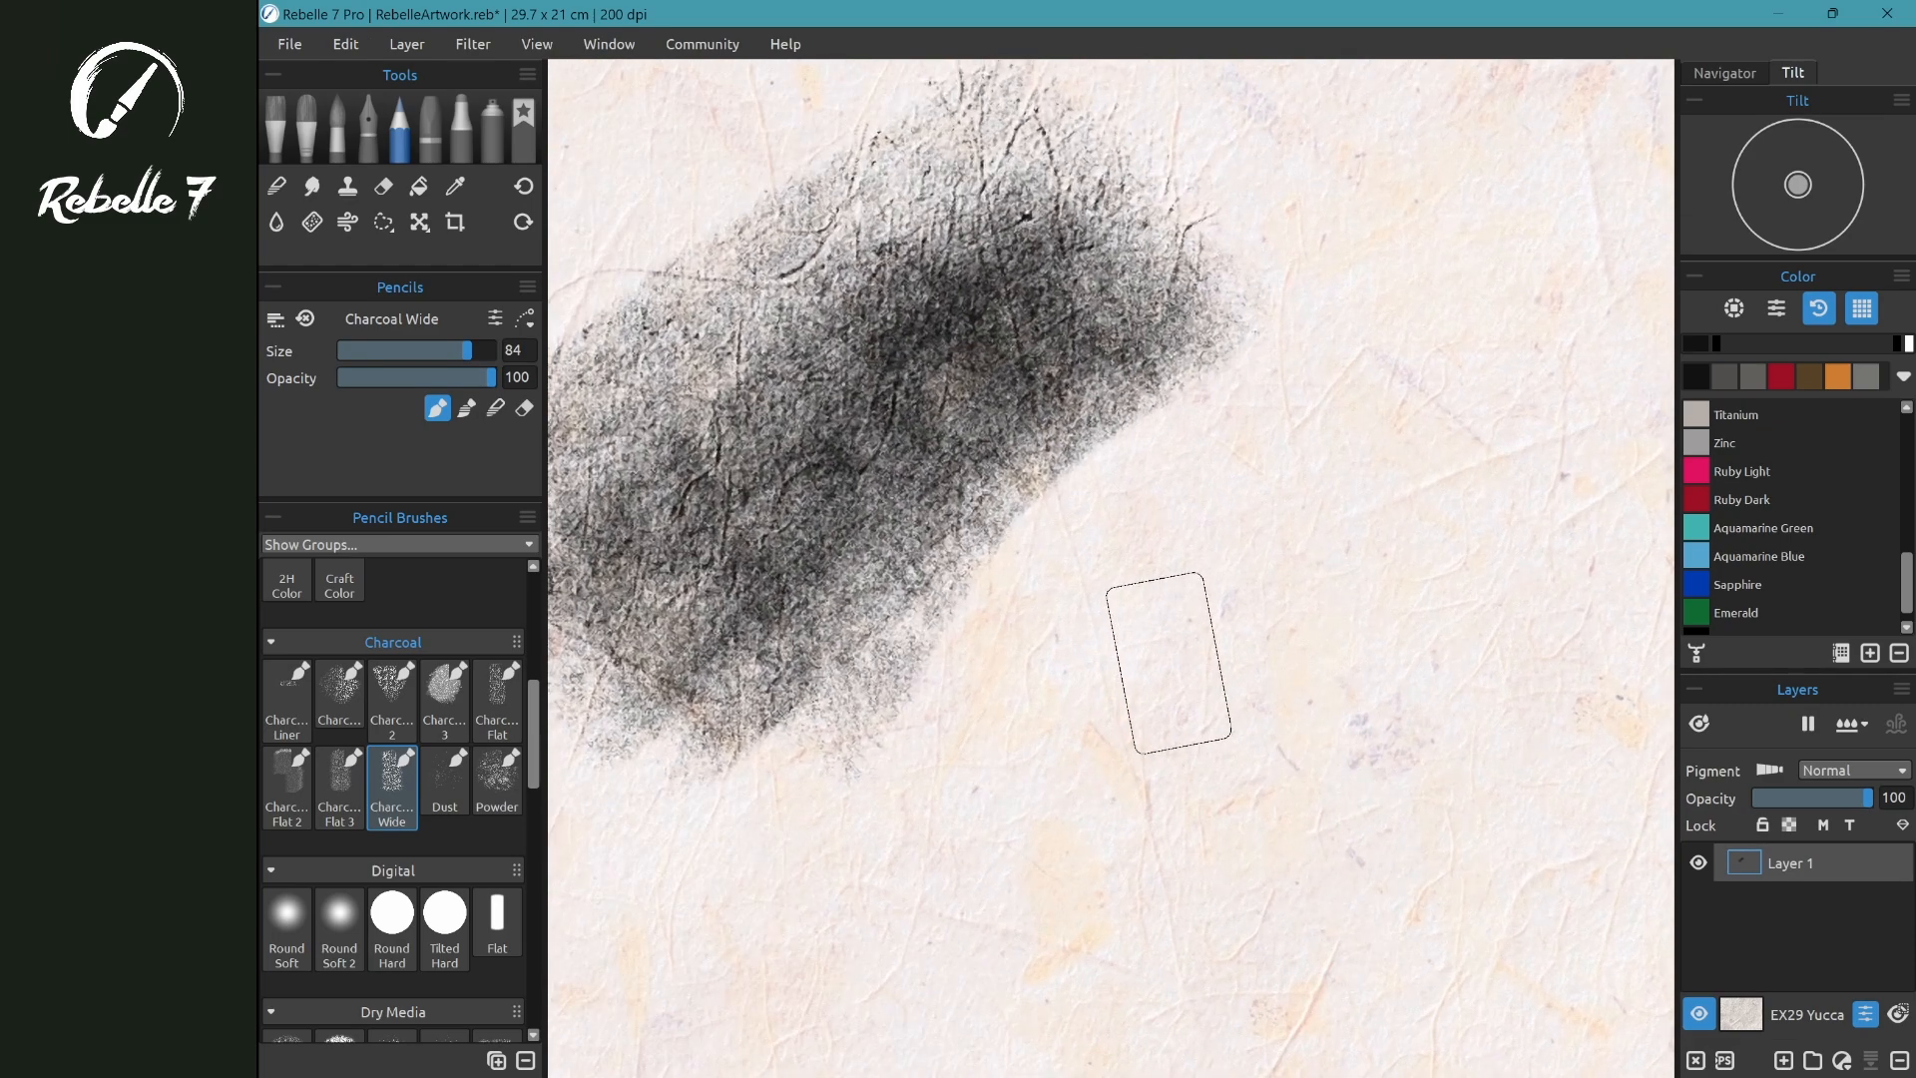
{"action": "mouse_move", "coordinate": [1095, 496]}
{"action": "left_mouse_down"}
{"action": "mouse_move", "coordinate": [1211, 565]}
{"action": "mouse_move", "coordinate": [1083, 631]}
{"action": "mouse_move", "coordinate": [1228, 735]}
{"action": "mouse_move", "coordinate": [1057, 684]}
{"action": "mouse_move", "coordinate": [1026, 776]}
{"action": "mouse_move", "coordinate": [1126, 817]}
{"action": "mouse_move", "coordinate": [1337, 758]}
{"action": "mouse_move", "coordinate": [1148, 898]}
{"action": "mouse_move", "coordinate": [1337, 619]}
{"action": "mouse_move", "coordinate": [1177, 539]}
{"action": "mouse_move", "coordinate": [1048, 420]}
{"action": "mouse_move", "coordinate": [1297, 359]}
{"action": "mouse_move", "coordinate": [1207, 464]}
{"action": "mouse_move", "coordinate": [1368, 236]}
{"action": "mouse_move", "coordinate": [1297, 240]}
{"action": "mouse_move", "coordinate": [938, 669]}
{"action": "mouse_move", "coordinate": [1118, 559]}
{"action": "mouse_move", "coordinate": [1177, 699]}
{"action": "left_mouse_up"}
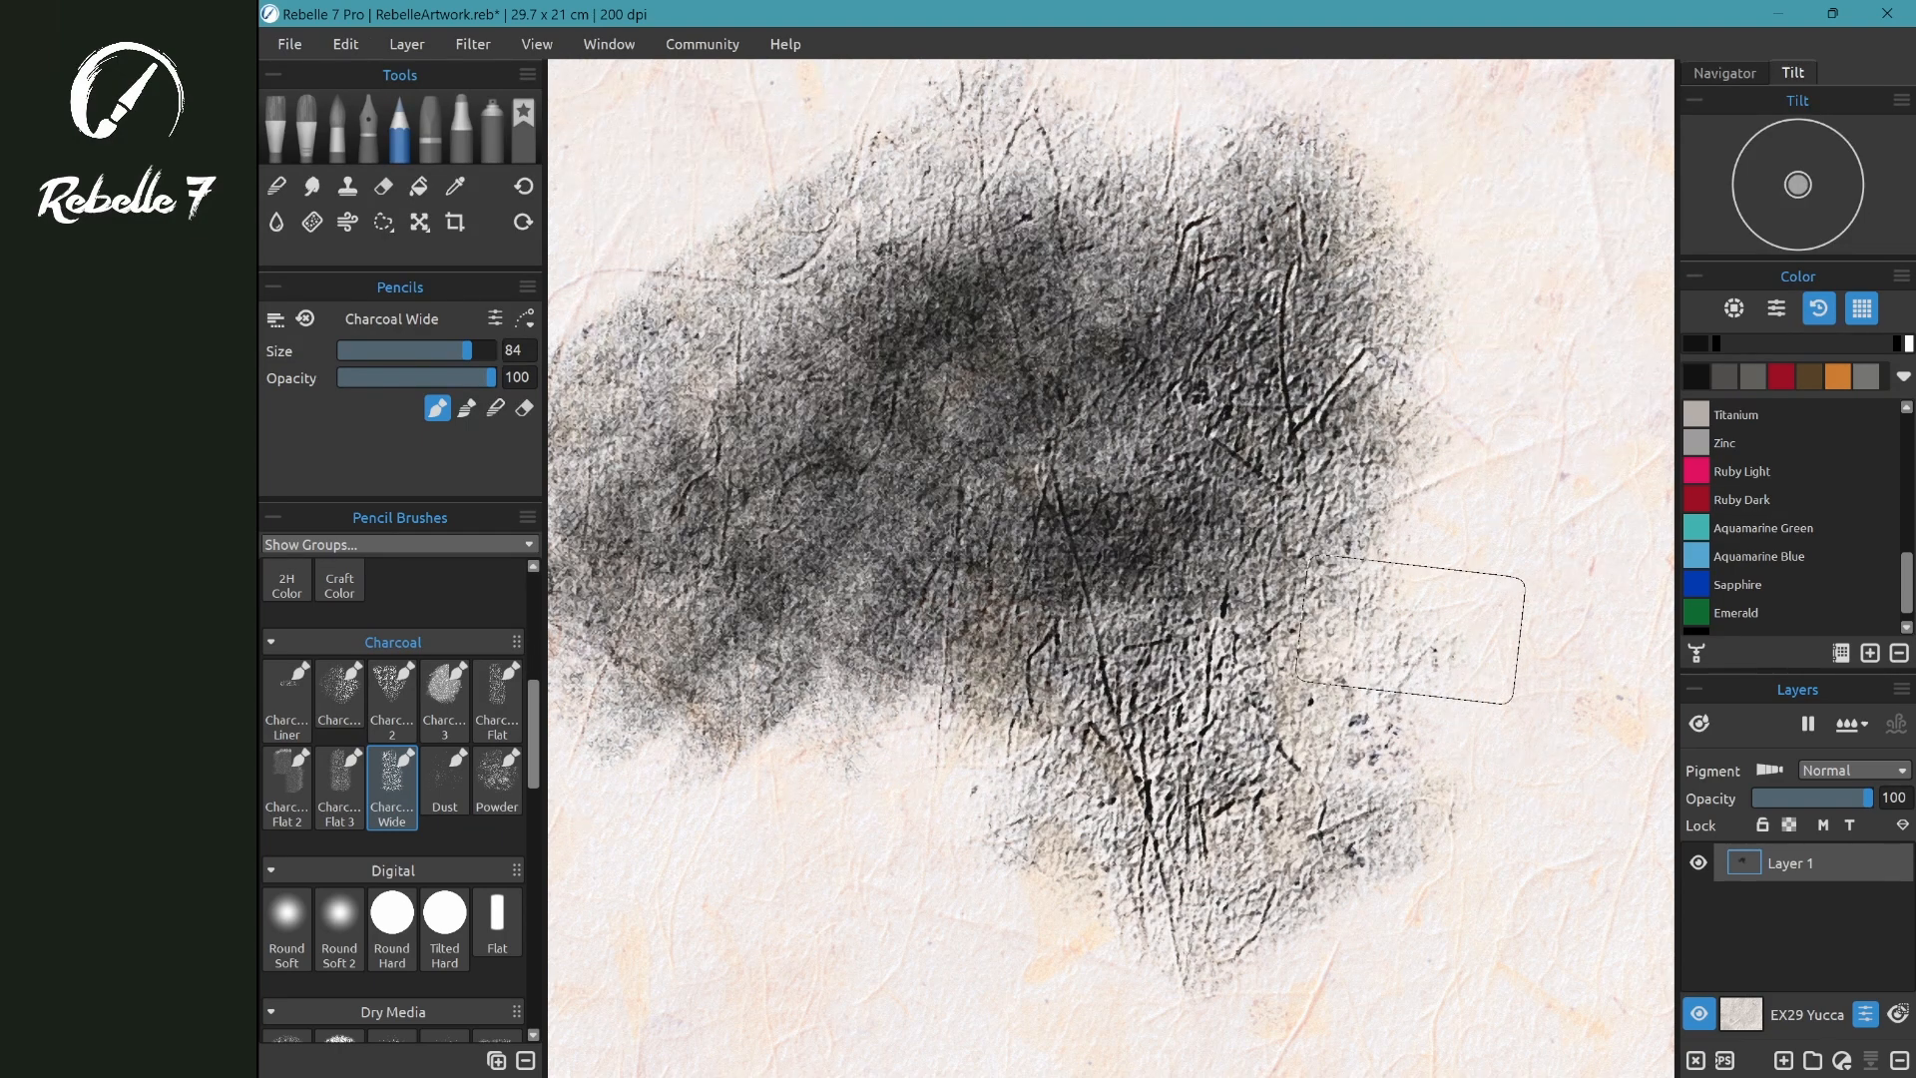
{"action": "mouse_move", "coordinate": [1410, 629]}
{"action": "left_mouse_down"}
{"action": "mouse_move", "coordinate": [1084, 648]}
{"action": "mouse_move", "coordinate": [1347, 651]}
{"action": "mouse_move", "coordinate": [1223, 670]}
{"action": "left_mouse_up"}
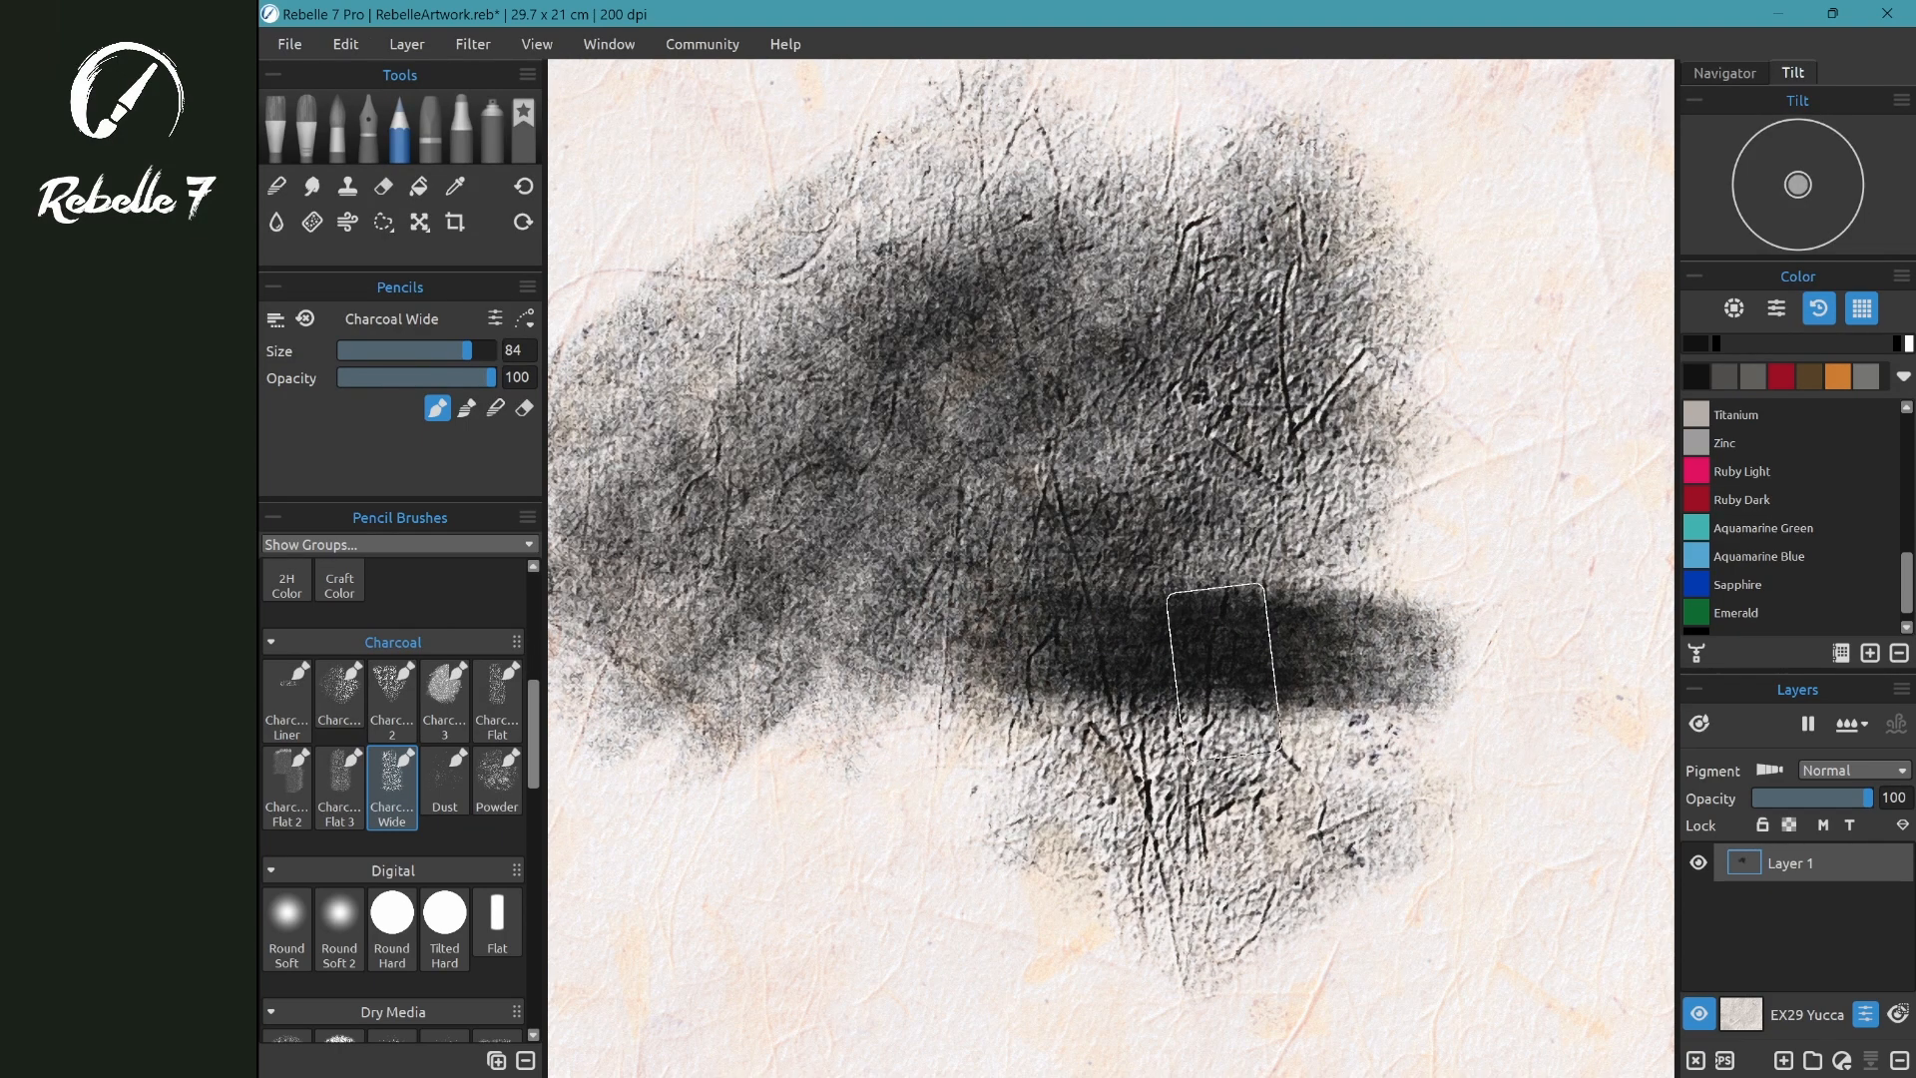
- Layer dense crossing strokes over the charcoal shading with the Charcoal Flat 3 brush at size 48
{"action": "left_click", "coordinate": [339, 788]}
{"action": "mouse_move", "coordinate": [802, 776]}
{"action": "left_mouse_down"}
{"action": "mouse_move", "coordinate": [1150, 554]}
{"action": "mouse_move", "coordinate": [838, 769]}
{"action": "left_mouse_up"}
{"action": "mouse_move", "coordinate": [853, 414]}
{"action": "left_mouse_down"}
{"action": "mouse_move", "coordinate": [719, 430]}
{"action": "mouse_move", "coordinate": [649, 219]}
{"action": "mouse_move", "coordinate": [728, 289]}
{"action": "mouse_move", "coordinate": [880, 324]}
{"action": "left_mouse_up"}
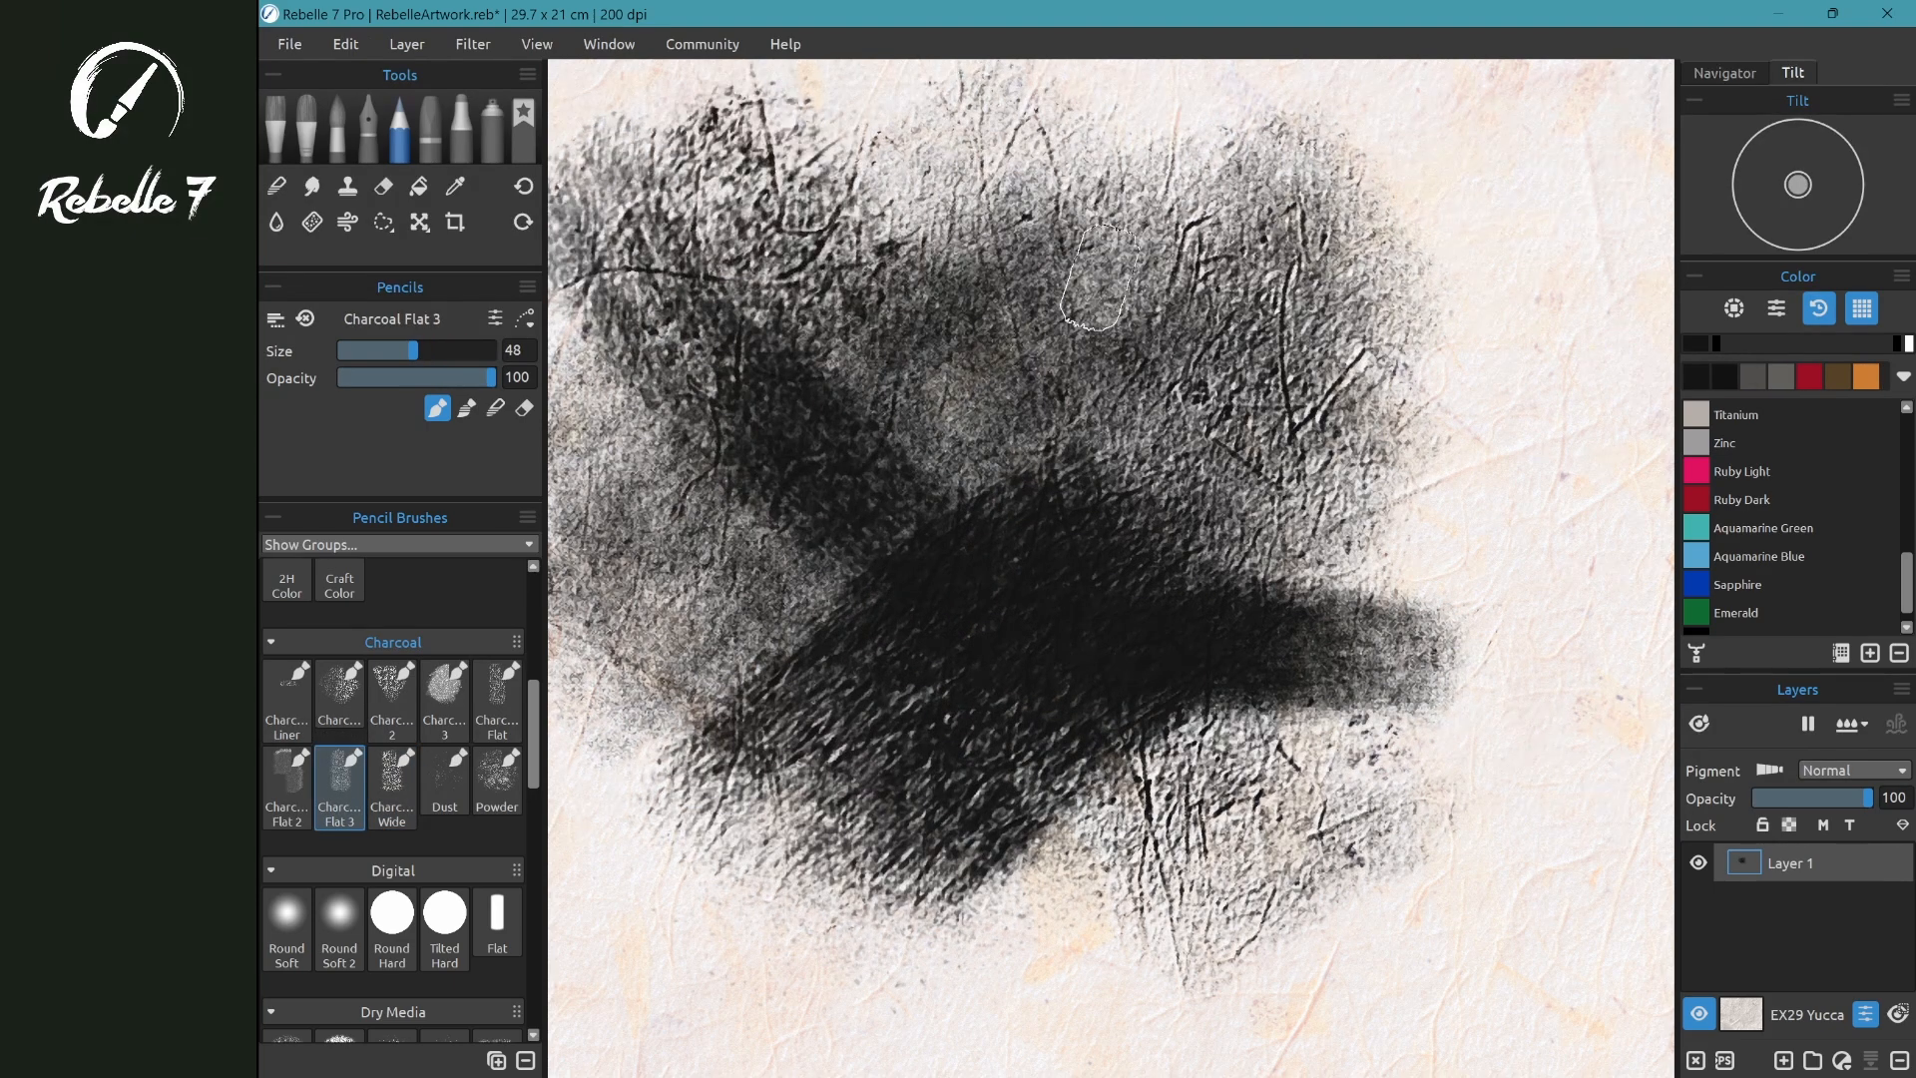
{"action": "left_click_drag", "start_coordinate": [983, 713], "coordinate": [718, 721]}
{"action": "mouse_move", "coordinate": [1213, 636]}
{"action": "left_mouse_down"}
{"action": "mouse_move", "coordinate": [1020, 327]}
{"action": "mouse_move", "coordinate": [1241, 641]}
{"action": "mouse_move", "coordinate": [1284, 556]}
{"action": "mouse_move", "coordinate": [1397, 509]}
{"action": "mouse_move", "coordinate": [1469, 551]}
{"action": "mouse_move", "coordinate": [1155, 642]}
{"action": "mouse_move", "coordinate": [898, 492]}
{"action": "mouse_move", "coordinate": [877, 620]}
{"action": "mouse_move", "coordinate": [910, 730]}
{"action": "left_mouse_up"}
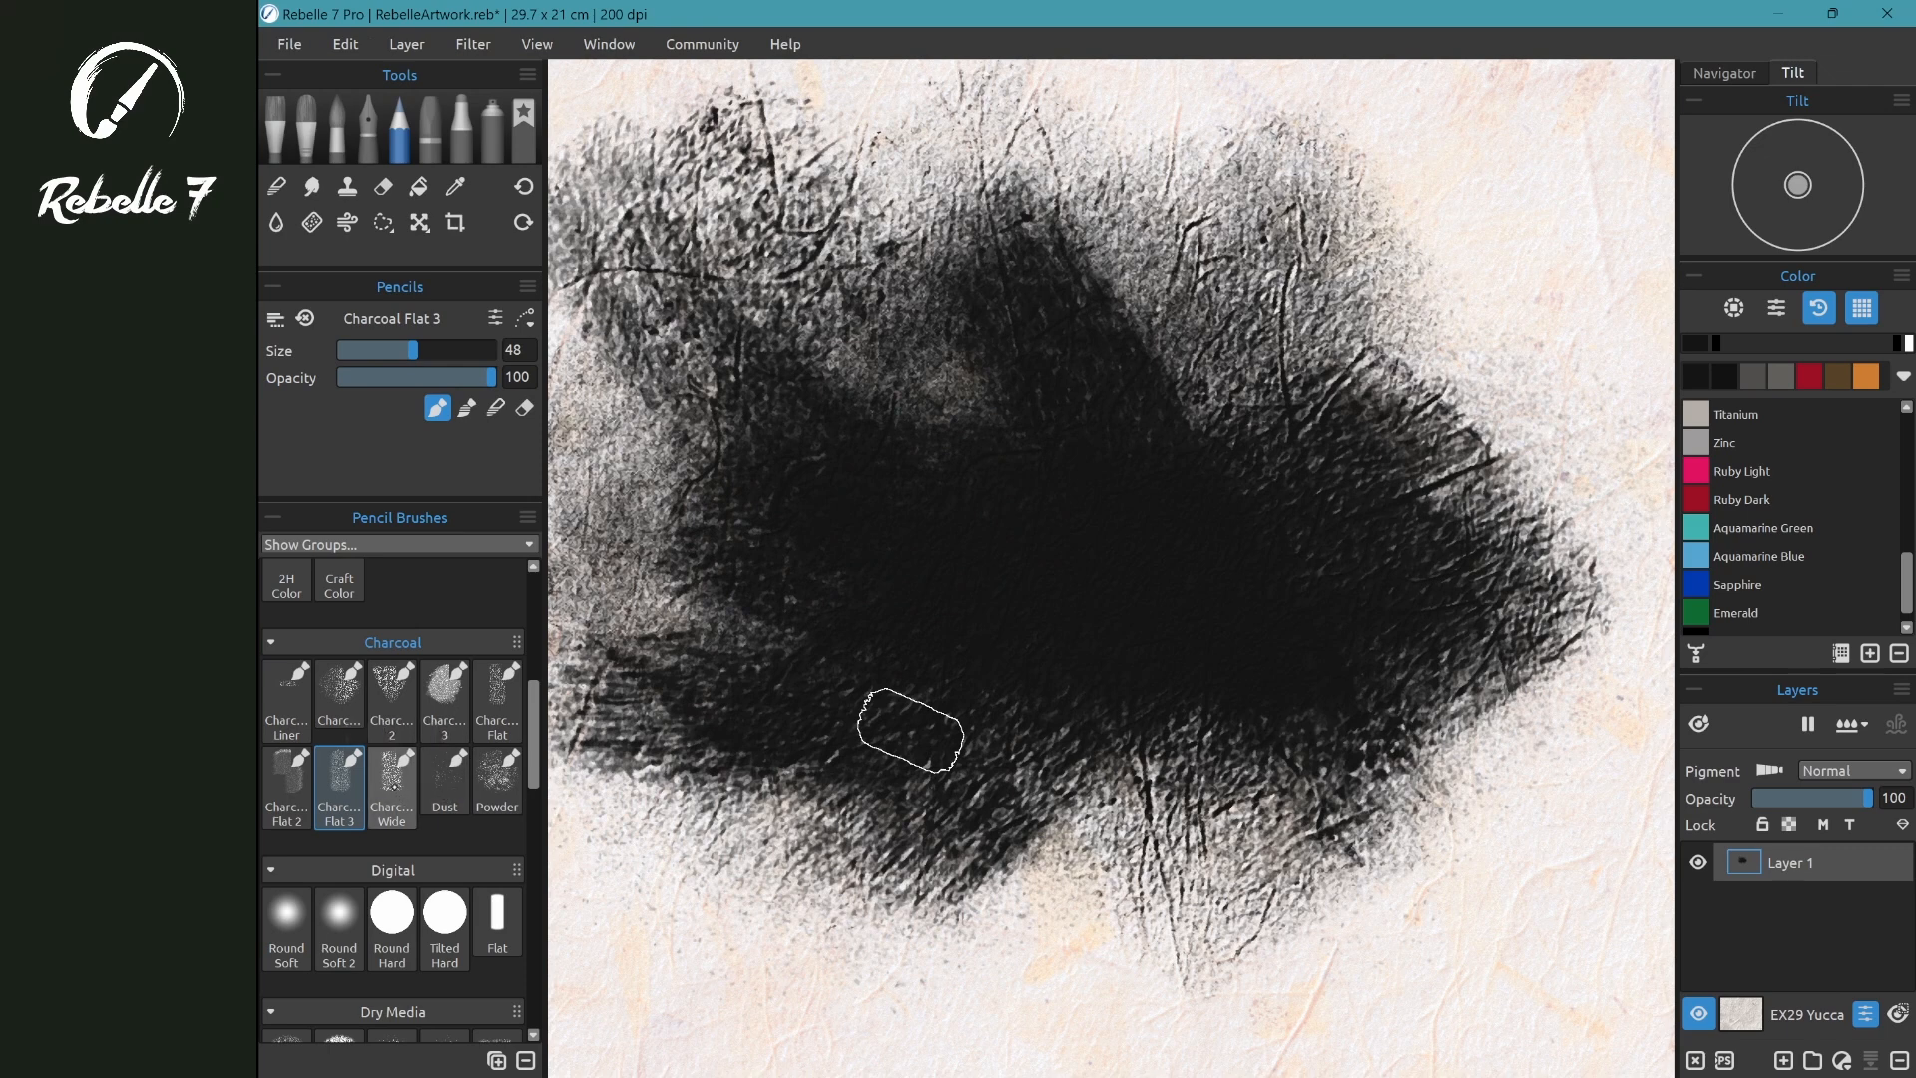
- Extend the charcoal patch with Charcoal Wide and Charcoal Flat 2 strokes, and activate the Soft Blend brush
{"action": "left_click", "coordinate": [394, 788]}
{"action": "mouse_move", "coordinate": [1467, 400]}
{"action": "left_mouse_down"}
{"action": "mouse_move", "coordinate": [1516, 310]}
{"action": "mouse_move", "coordinate": [1514, 333]}
{"action": "mouse_move", "coordinate": [1519, 266]}
{"action": "mouse_move", "coordinate": [1491, 334]}
{"action": "mouse_move", "coordinate": [1481, 306]}
{"action": "mouse_move", "coordinate": [1546, 328]}
{"action": "mouse_move", "coordinate": [1516, 278]}
{"action": "mouse_move", "coordinate": [1538, 281]}
{"action": "mouse_move", "coordinate": [1323, 346]}
{"action": "mouse_move", "coordinate": [1328, 418]}
{"action": "left_mouse_up"}
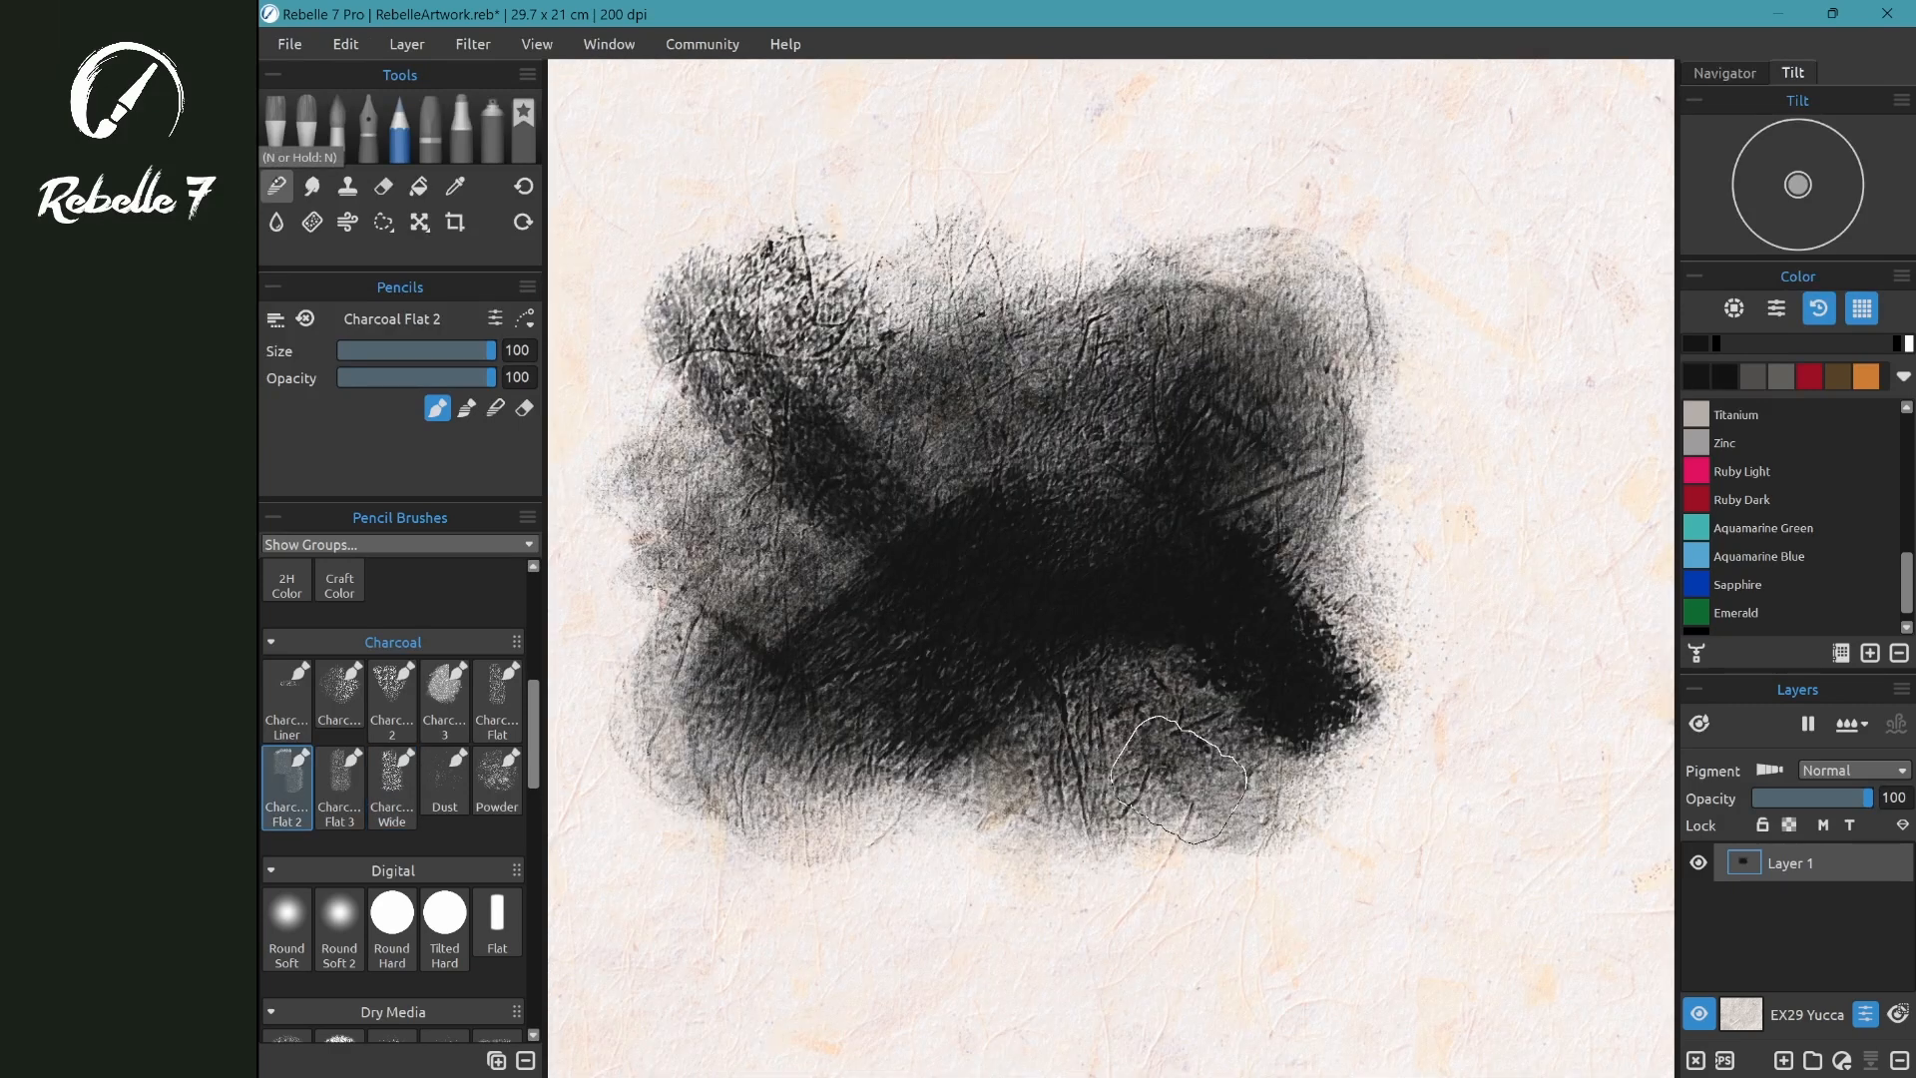
{"action": "key", "text": "b"}
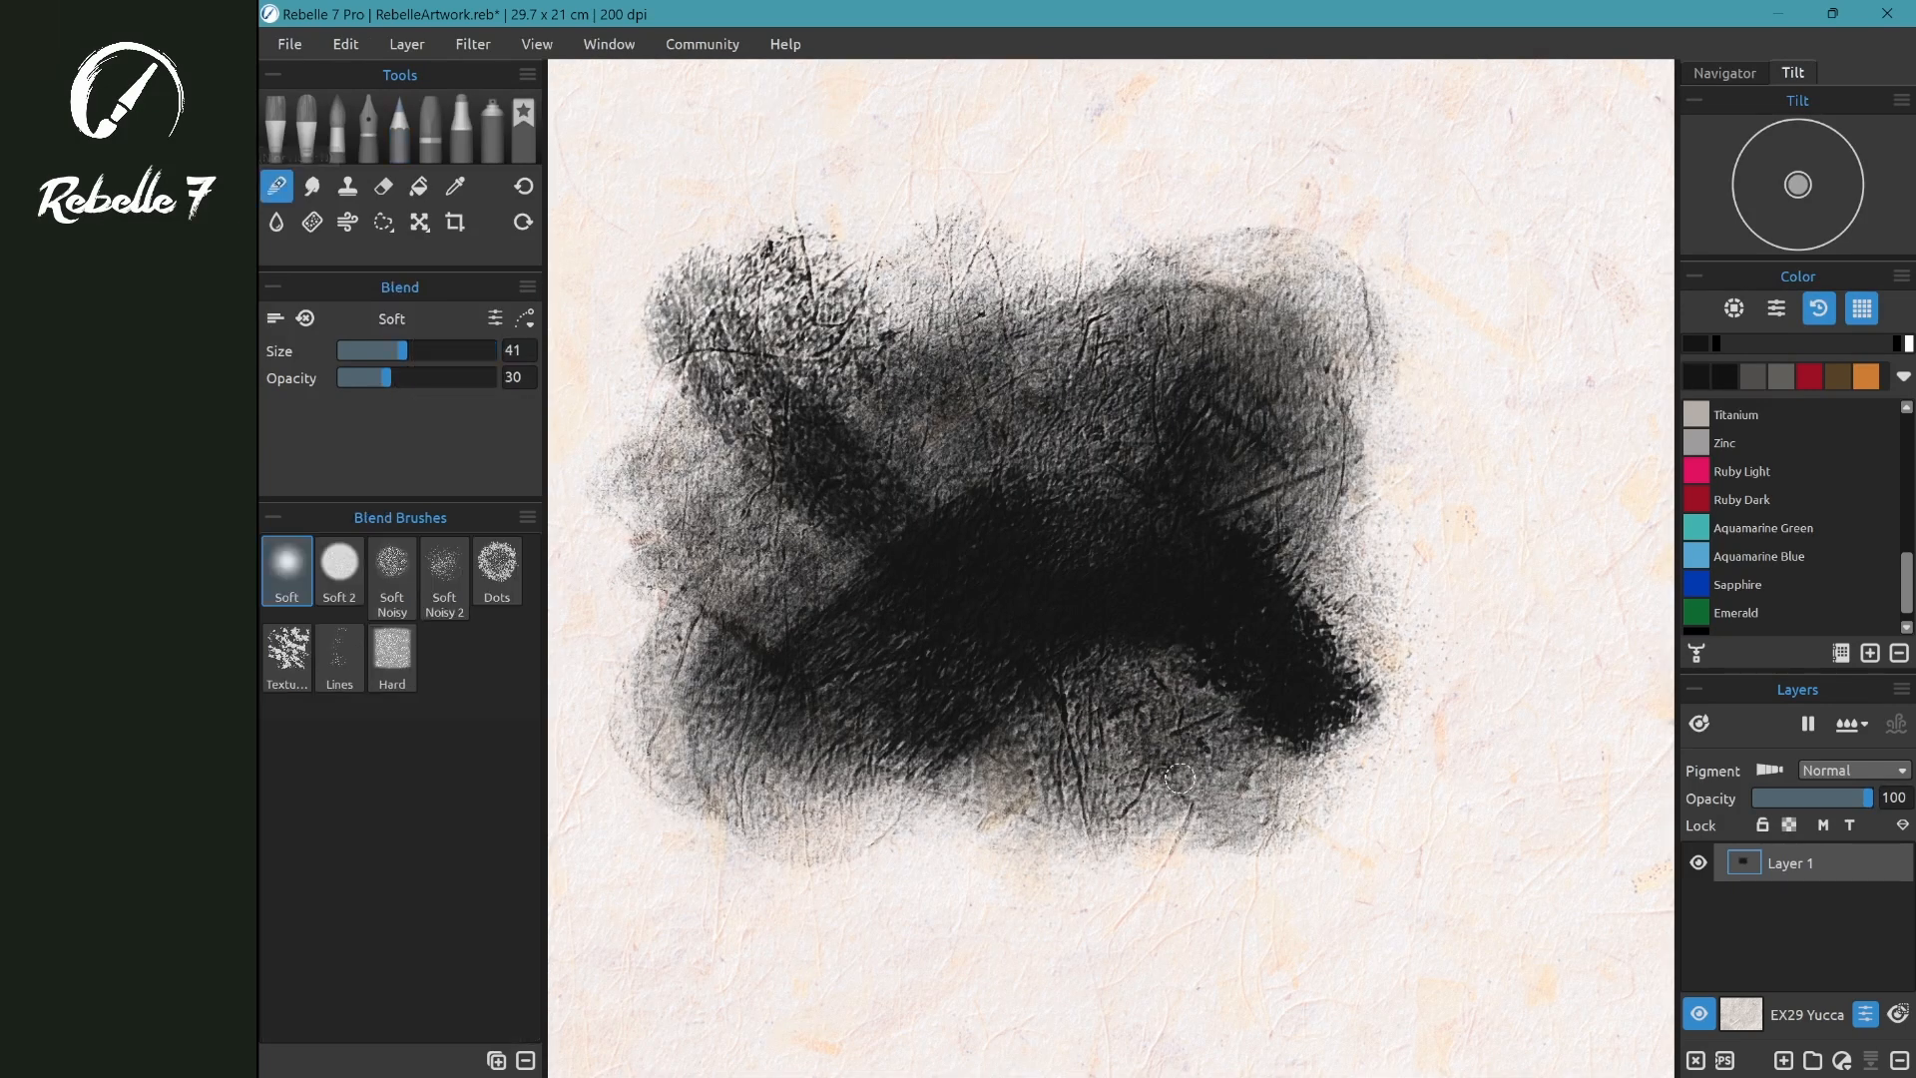
- Smooth the centre of the charcoal patch and smear its upper edge onto the paper with the Soft blend brush at opacity 30
{"action": "mouse_move", "coordinate": [1081, 245]}
{"action": "left_mouse_down"}
{"action": "mouse_move", "coordinate": [998, 351]}
{"action": "mouse_move", "coordinate": [1074, 464]}
{"action": "left_mouse_up"}
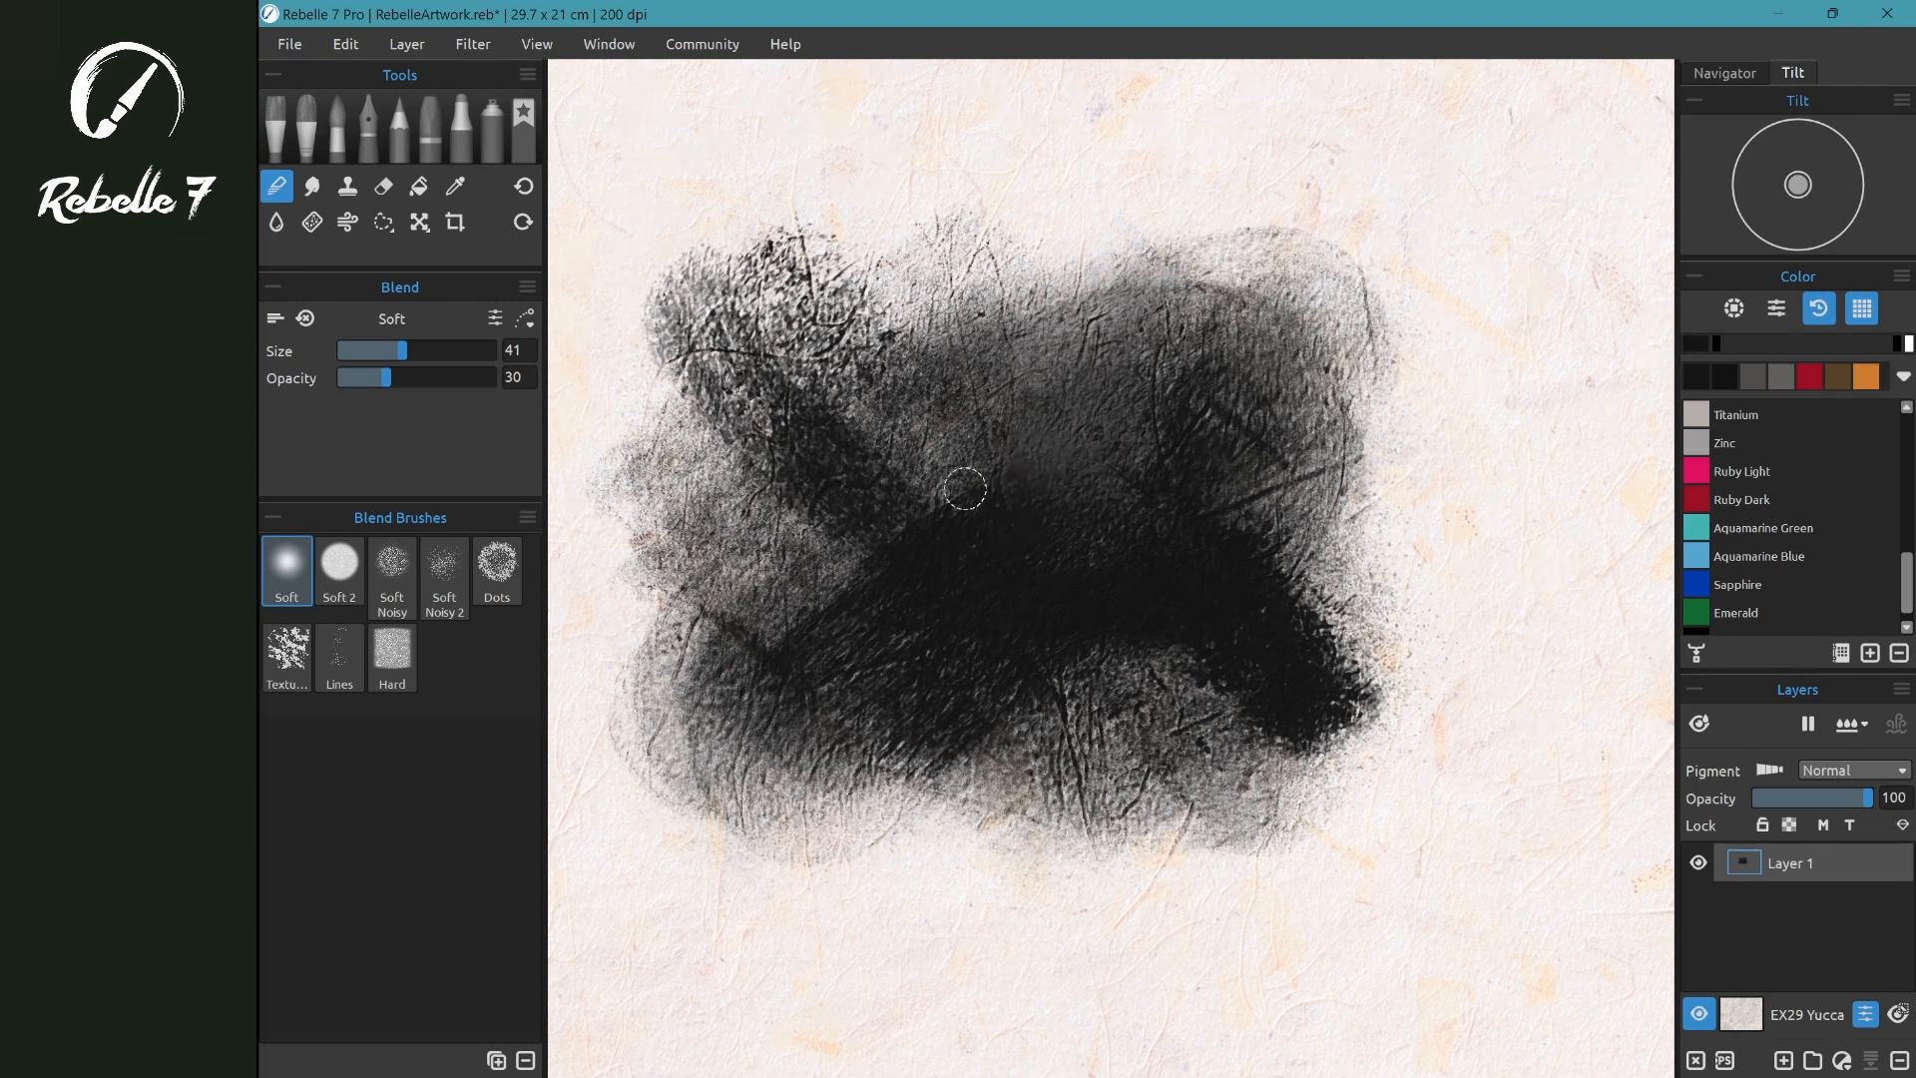
{"action": "left_click_drag", "start_coordinate": [965, 489], "coordinate": [963, 419]}
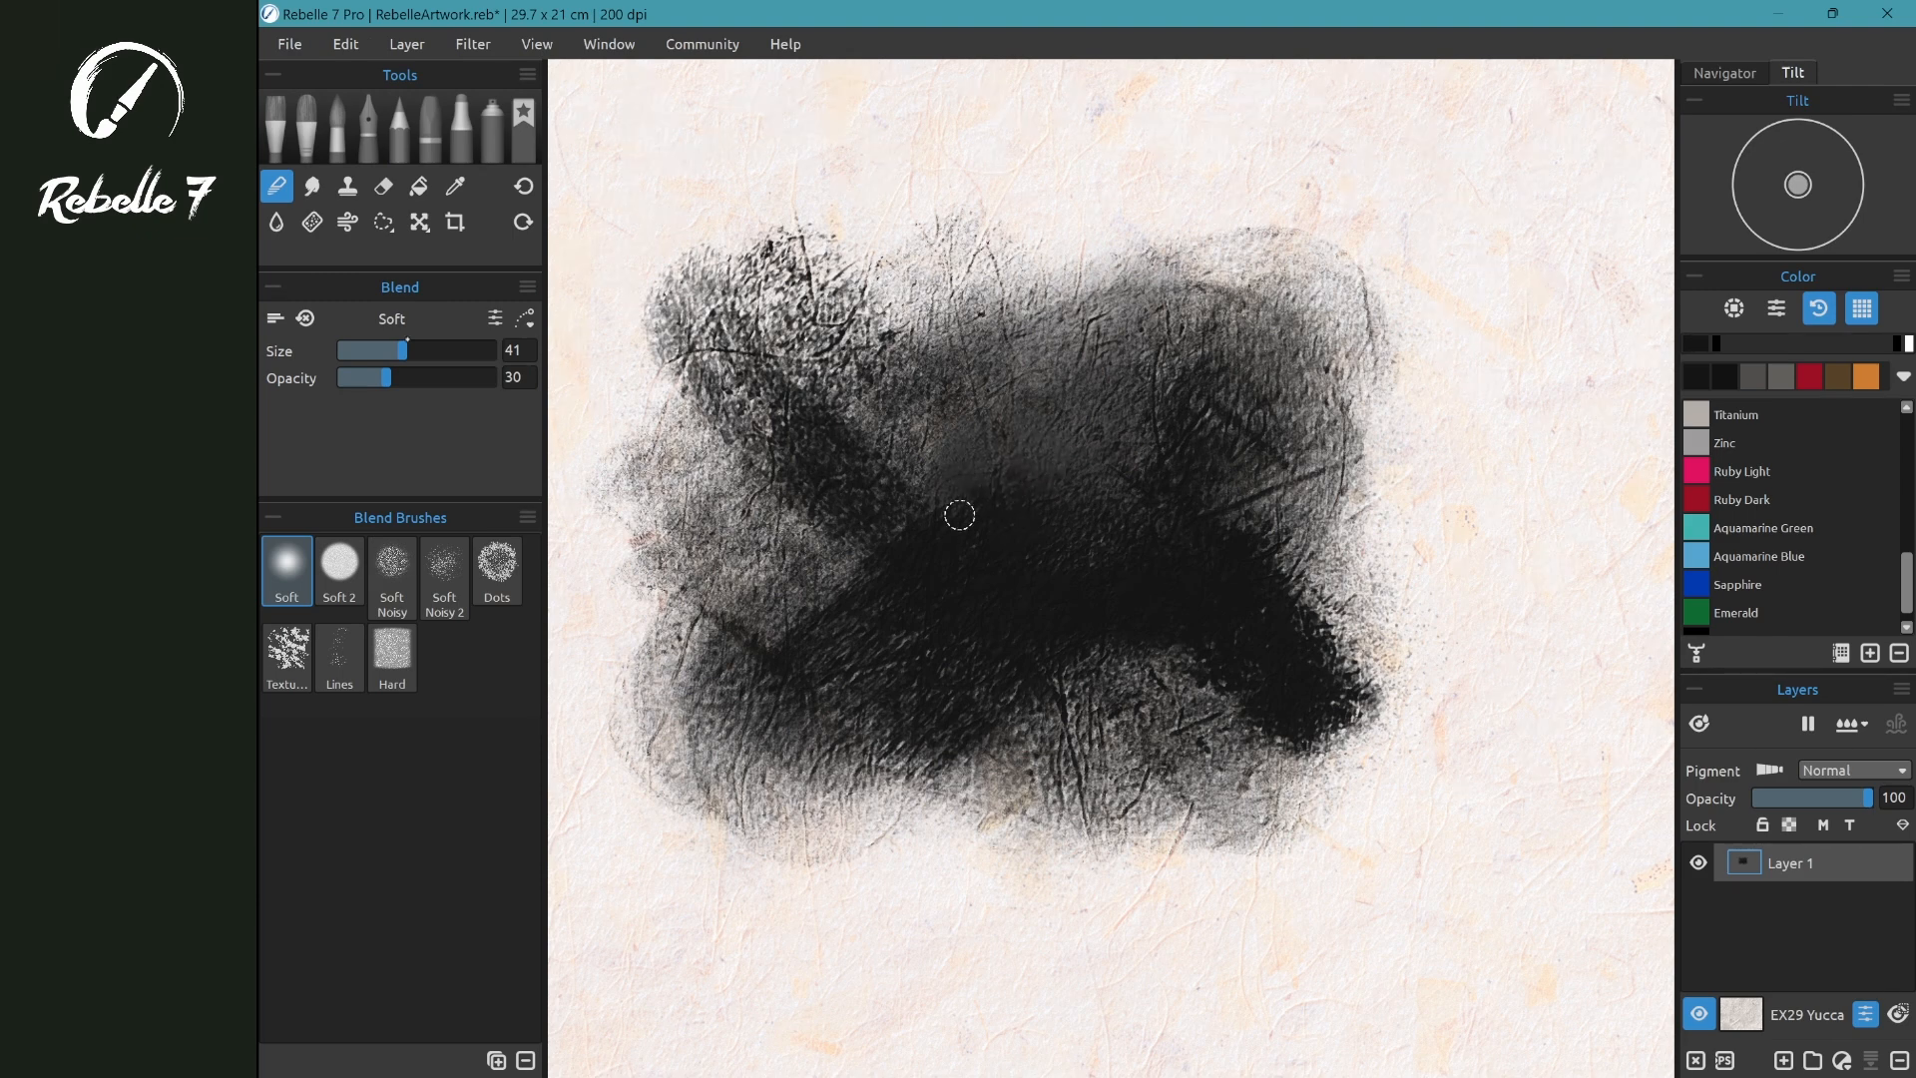
{"action": "left_click_drag", "start_coordinate": [409, 348], "coordinate": [448, 355]}
{"action": "mouse_move", "coordinate": [944, 443]}
{"action": "left_mouse_down"}
{"action": "mouse_move", "coordinate": [934, 385]}
{"action": "mouse_move", "coordinate": [979, 485]}
{"action": "mouse_move", "coordinate": [842, 408]}
{"action": "mouse_move", "coordinate": [845, 380]}
{"action": "mouse_move", "coordinate": [878, 337]}
{"action": "mouse_move", "coordinate": [980, 284]}
{"action": "mouse_move", "coordinate": [1016, 202]}
{"action": "mouse_move", "coordinate": [996, 188]}
{"action": "mouse_move", "coordinate": [1006, 232]}
{"action": "mouse_move", "coordinate": [938, 326]}
{"action": "mouse_move", "coordinate": [971, 340]}
{"action": "mouse_move", "coordinate": [1101, 308]}
{"action": "left_mouse_up"}
{"action": "key", "text": "ctrl+z"}
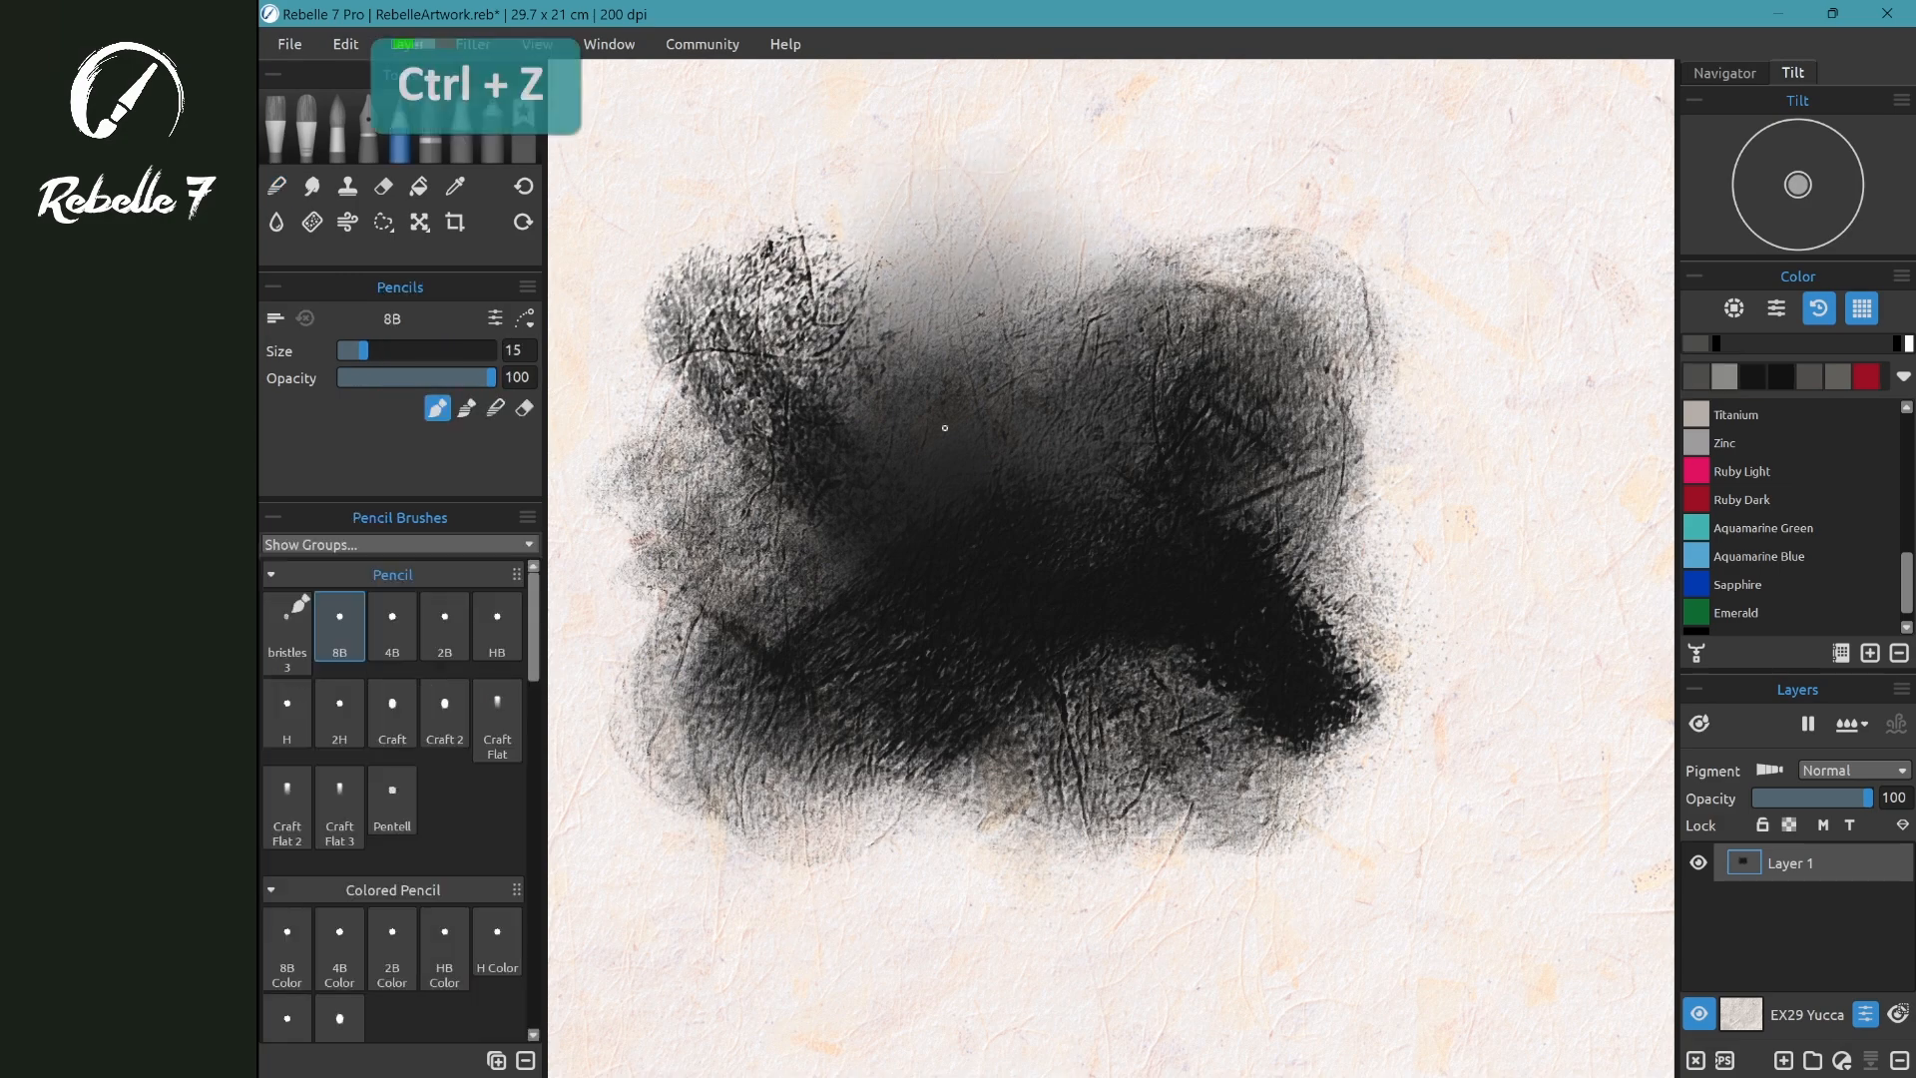
- Hatch 8B pencil strokes at size 15 over the smeared charcoal edge and in a separate patch on the blank paper above
{"action": "mouse_move", "coordinate": [1008, 222]}
{"action": "left_mouse_down"}
{"action": "mouse_move", "coordinate": [1130, 174]}
{"action": "mouse_move", "coordinate": [963, 299]}
{"action": "mouse_move", "coordinate": [1123, 231]}
{"action": "left_mouse_up"}
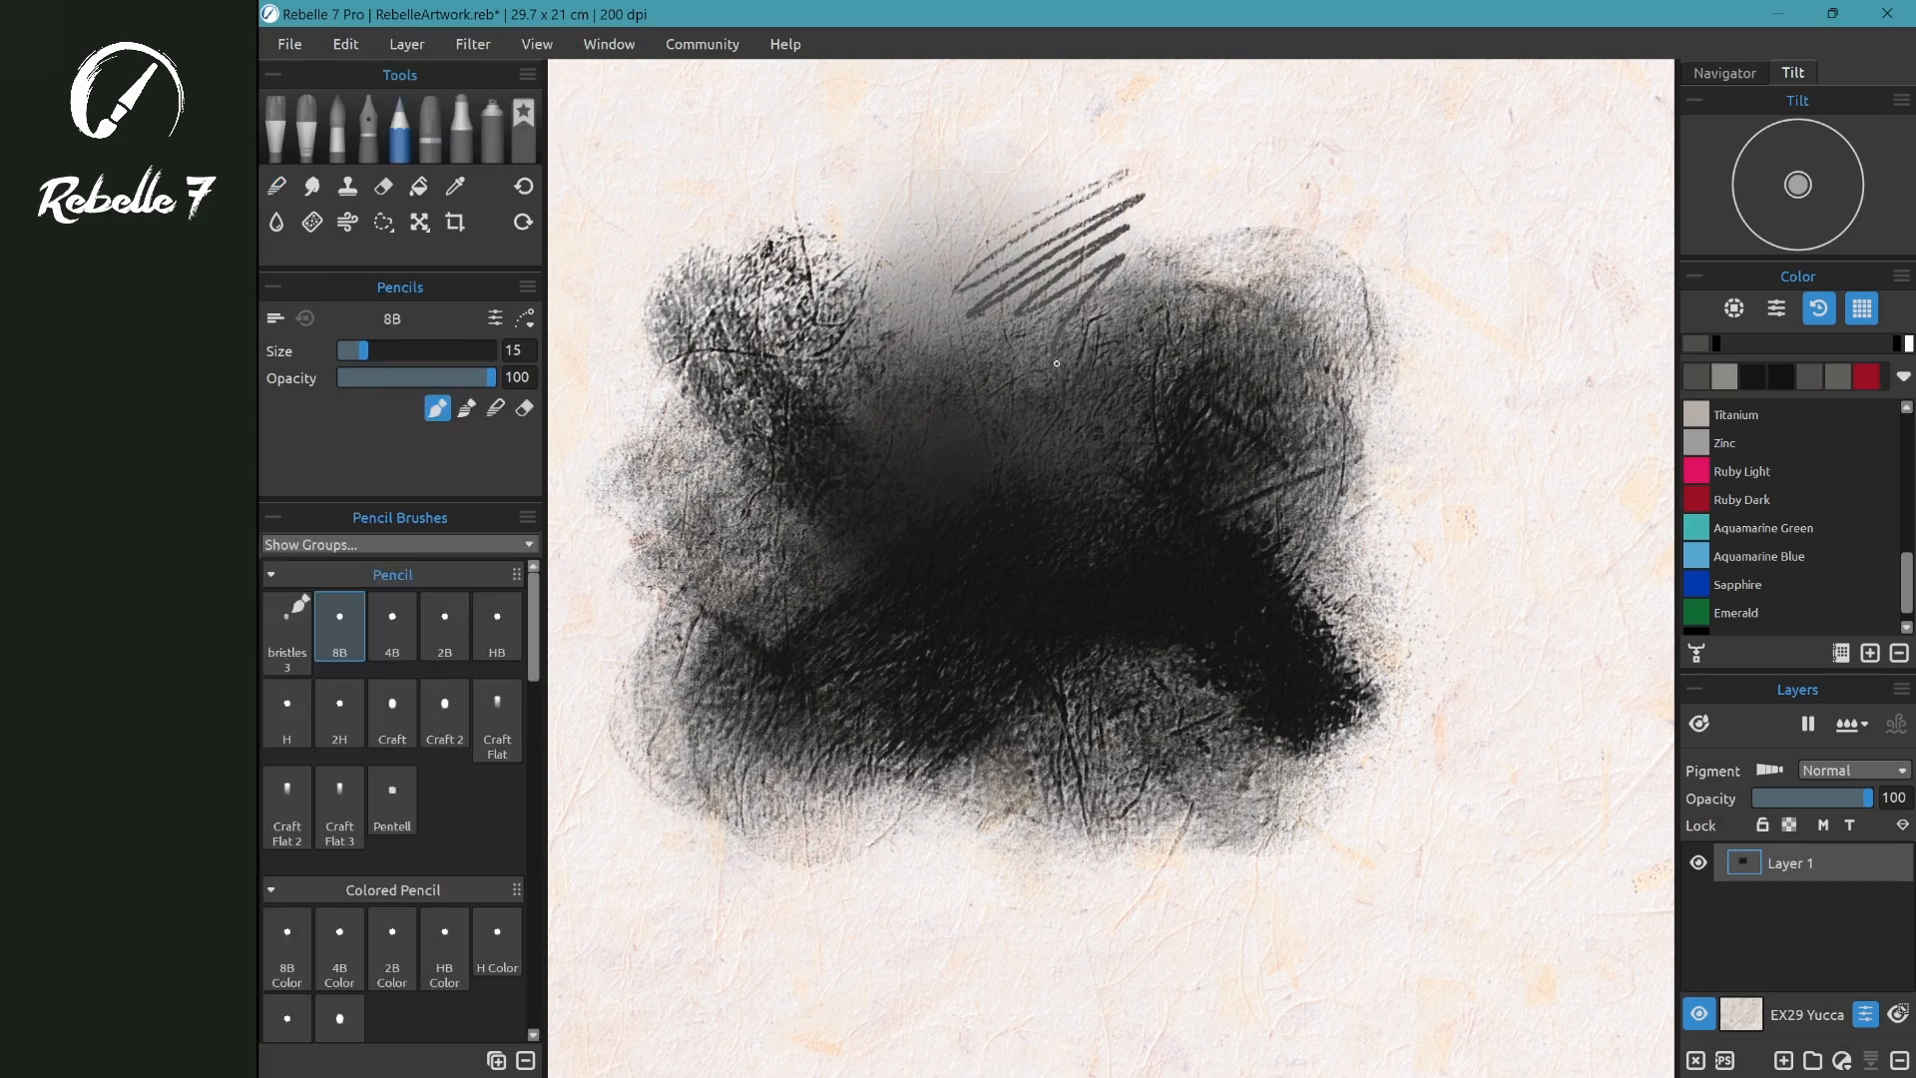
{"action": "scroll", "coordinate": [1231, 270], "scroll_direction": "up", "scroll_amount": 4}
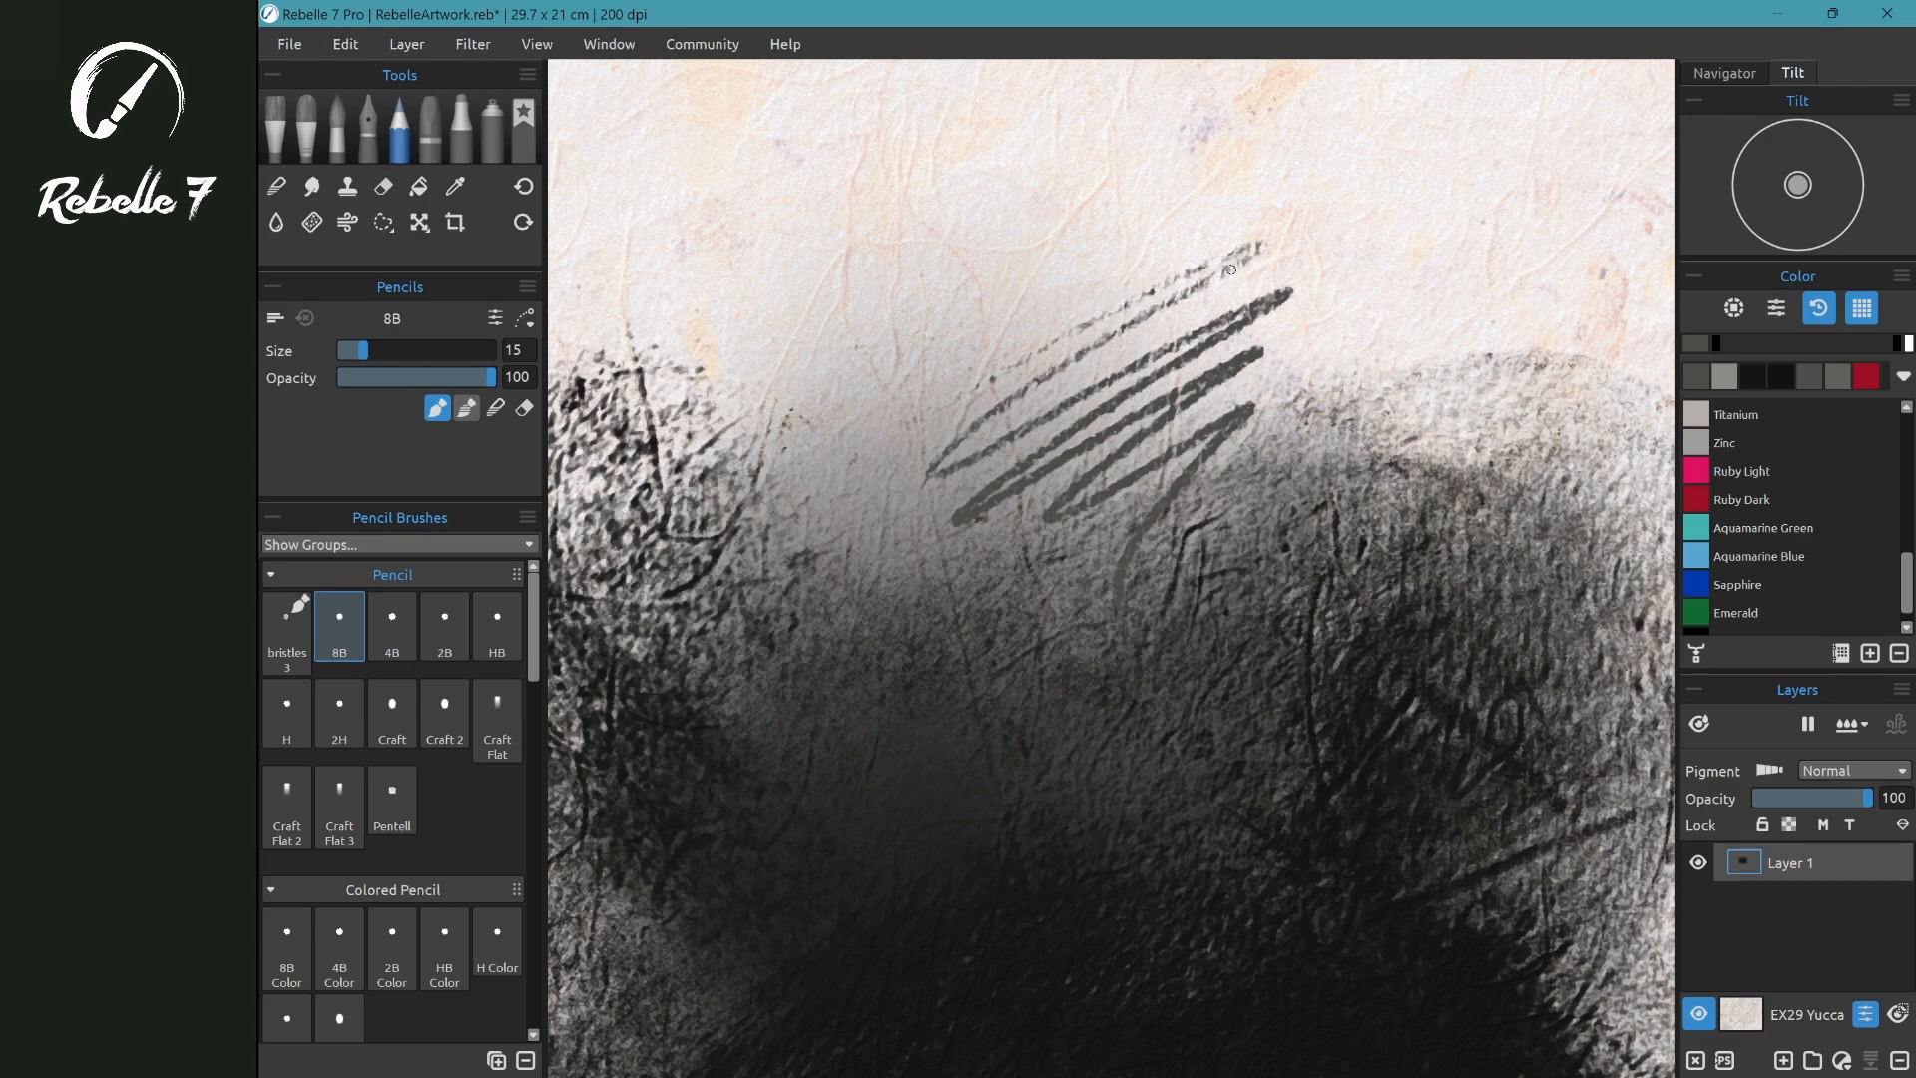
{"action": "left_click_drag", "start_coordinate": [959, 276], "coordinate": [1131, 791]}
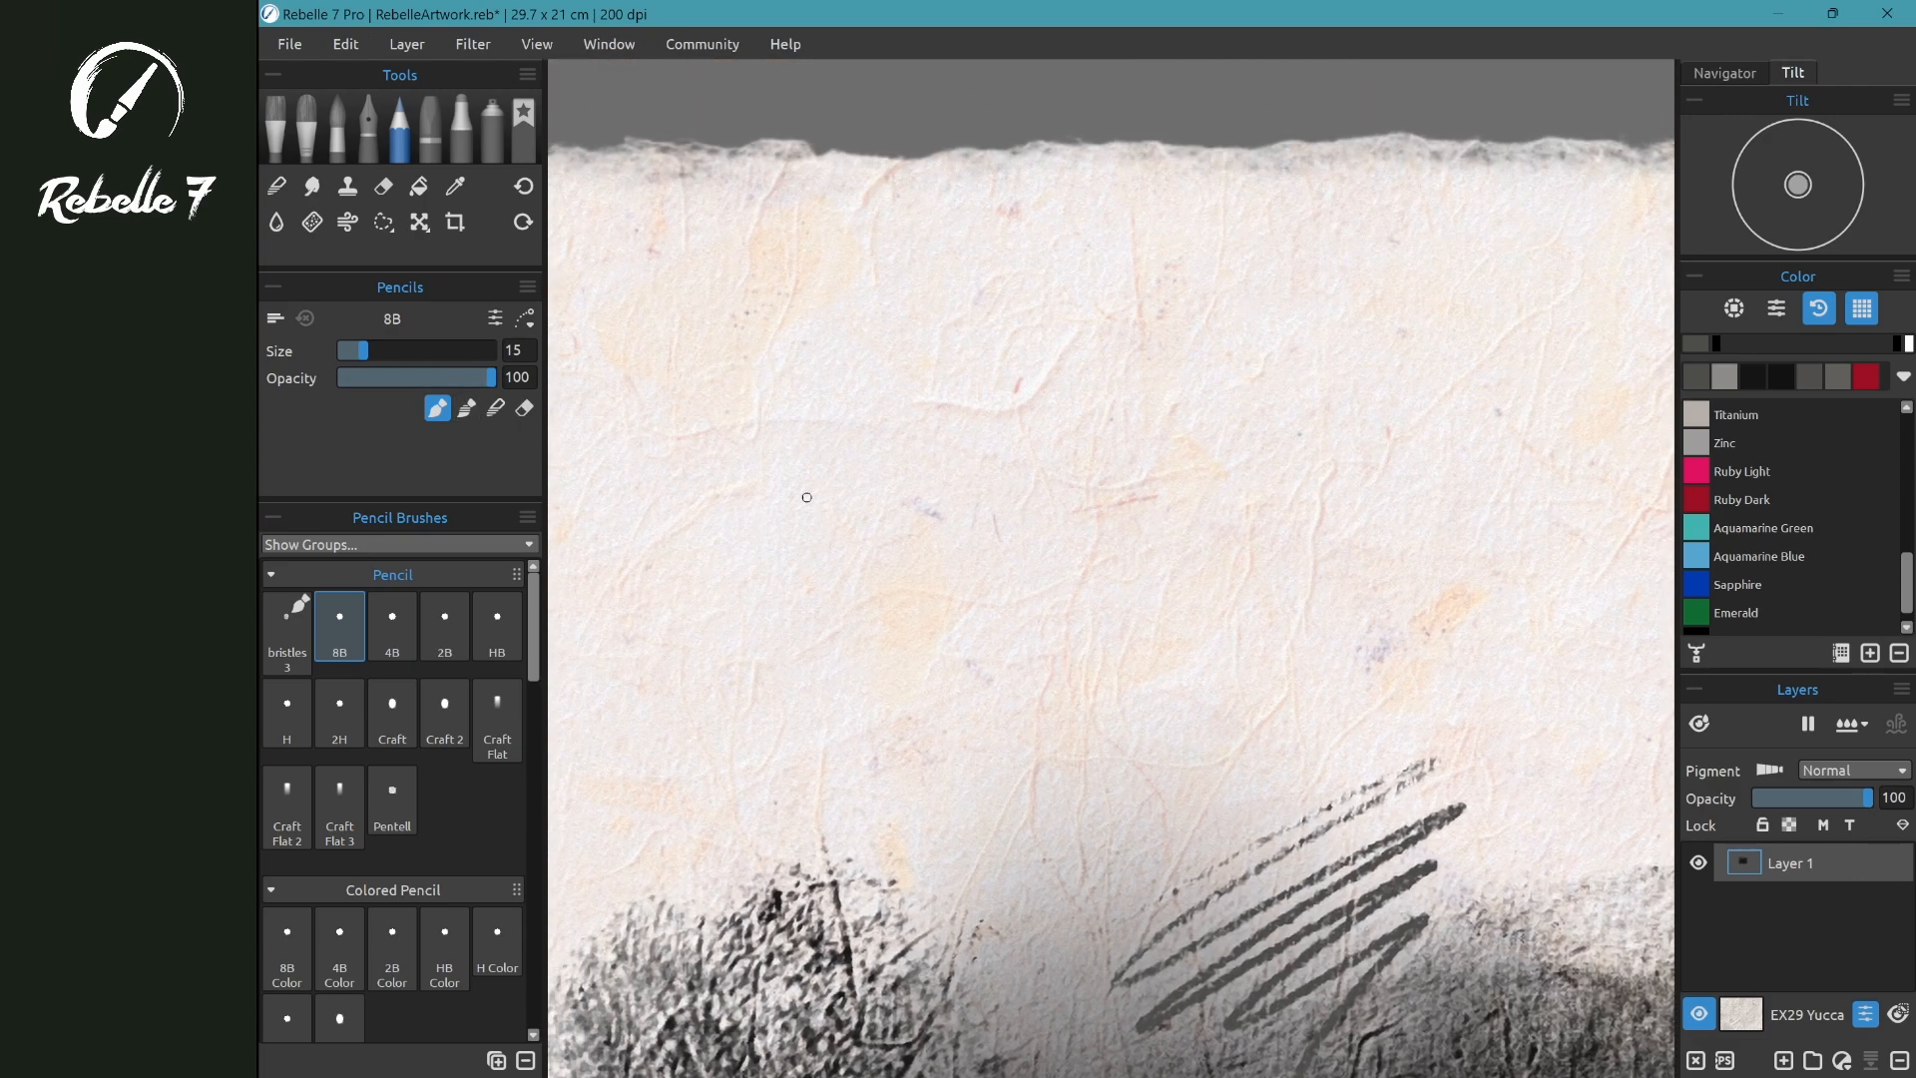
{"action": "mouse_move", "coordinate": [955, 377]}
{"action": "left_mouse_down"}
{"action": "mouse_move", "coordinate": [1043, 407]}
{"action": "mouse_move", "coordinate": [960, 503]}
{"action": "mouse_move", "coordinate": [1080, 435]}
{"action": "mouse_move", "coordinate": [921, 609]}
{"action": "left_mouse_up"}
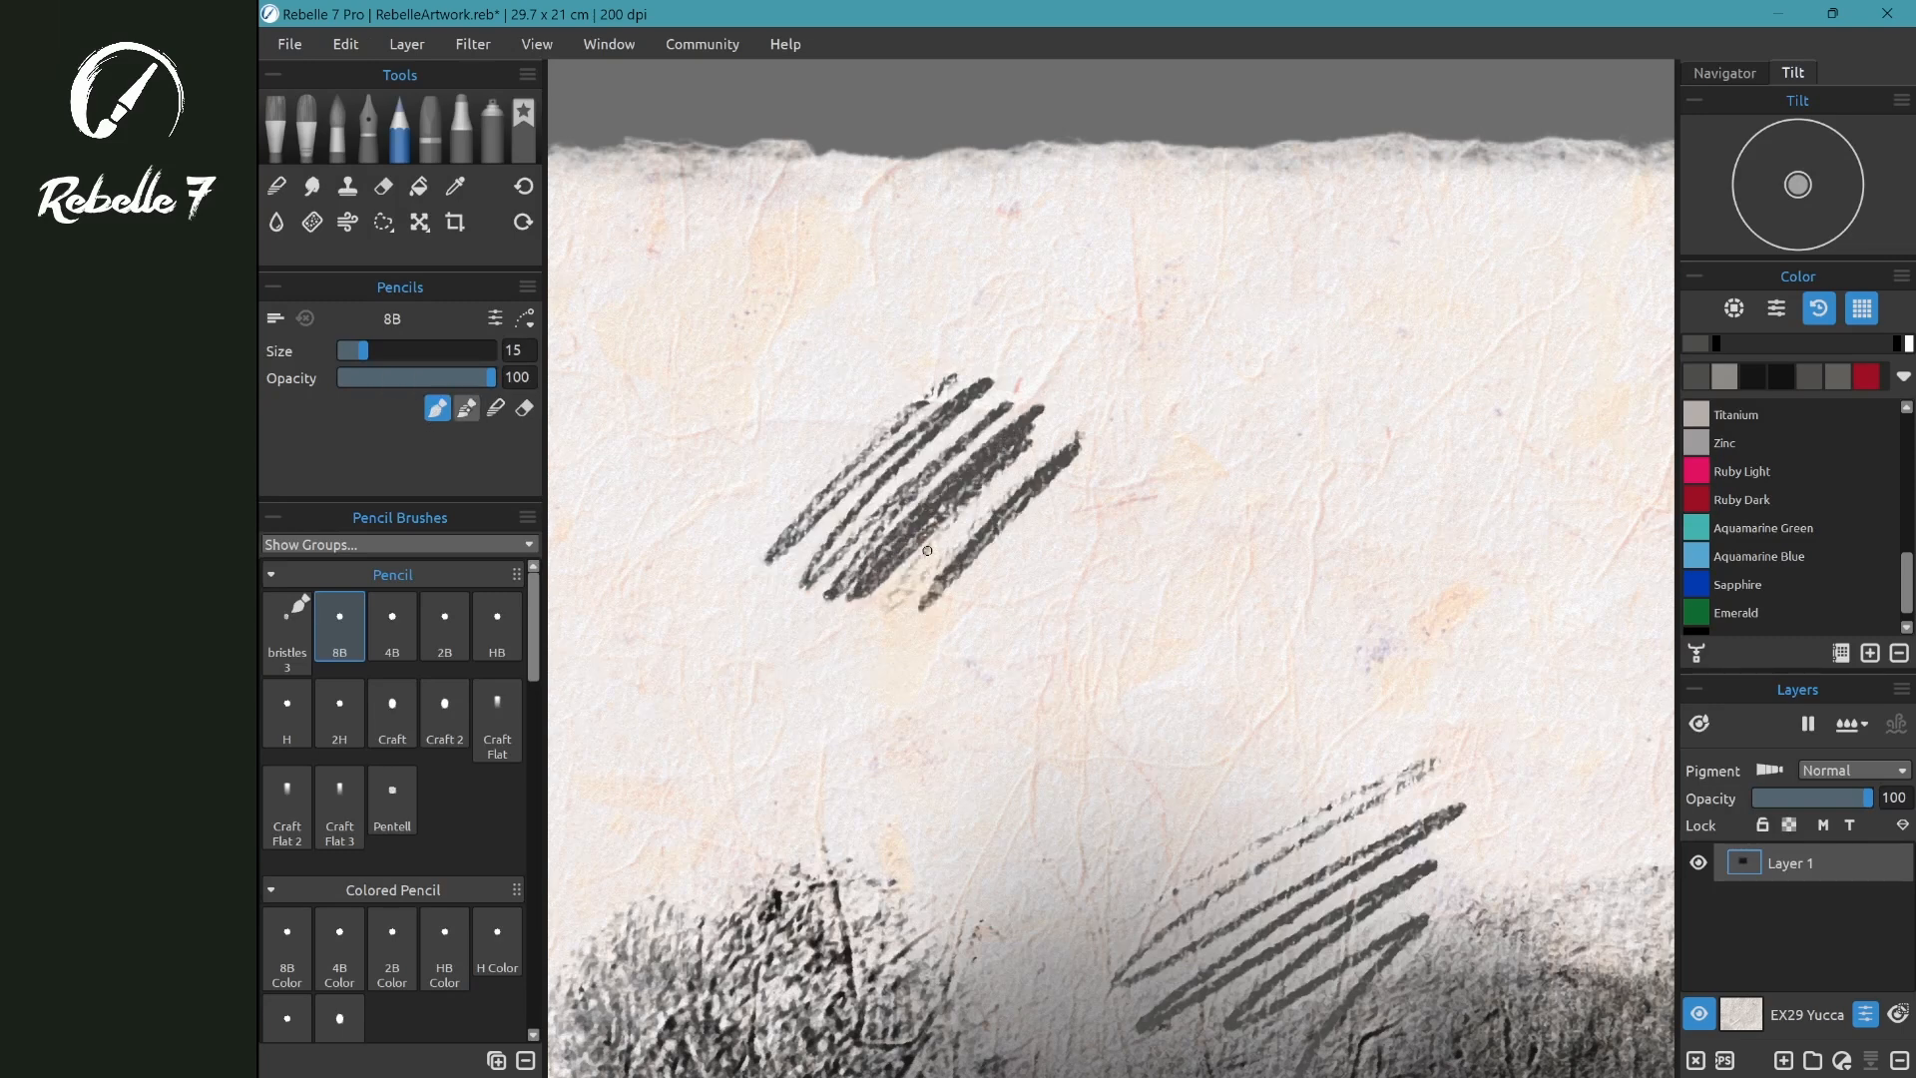
{"action": "left_click_drag", "start_coordinate": [1024, 415], "coordinate": [1009, 543]}
{"action": "mouse_move", "coordinate": [1009, 543]}
{"action": "left_mouse_down"}
{"action": "mouse_move", "coordinate": [1053, 476]}
{"action": "mouse_move", "coordinate": [1050, 357]}
{"action": "left_mouse_up"}
- Choose Ruby Light and work over the upper pencil hatching with coloured and blended strokes
{"action": "left_click", "coordinate": [1697, 471]}
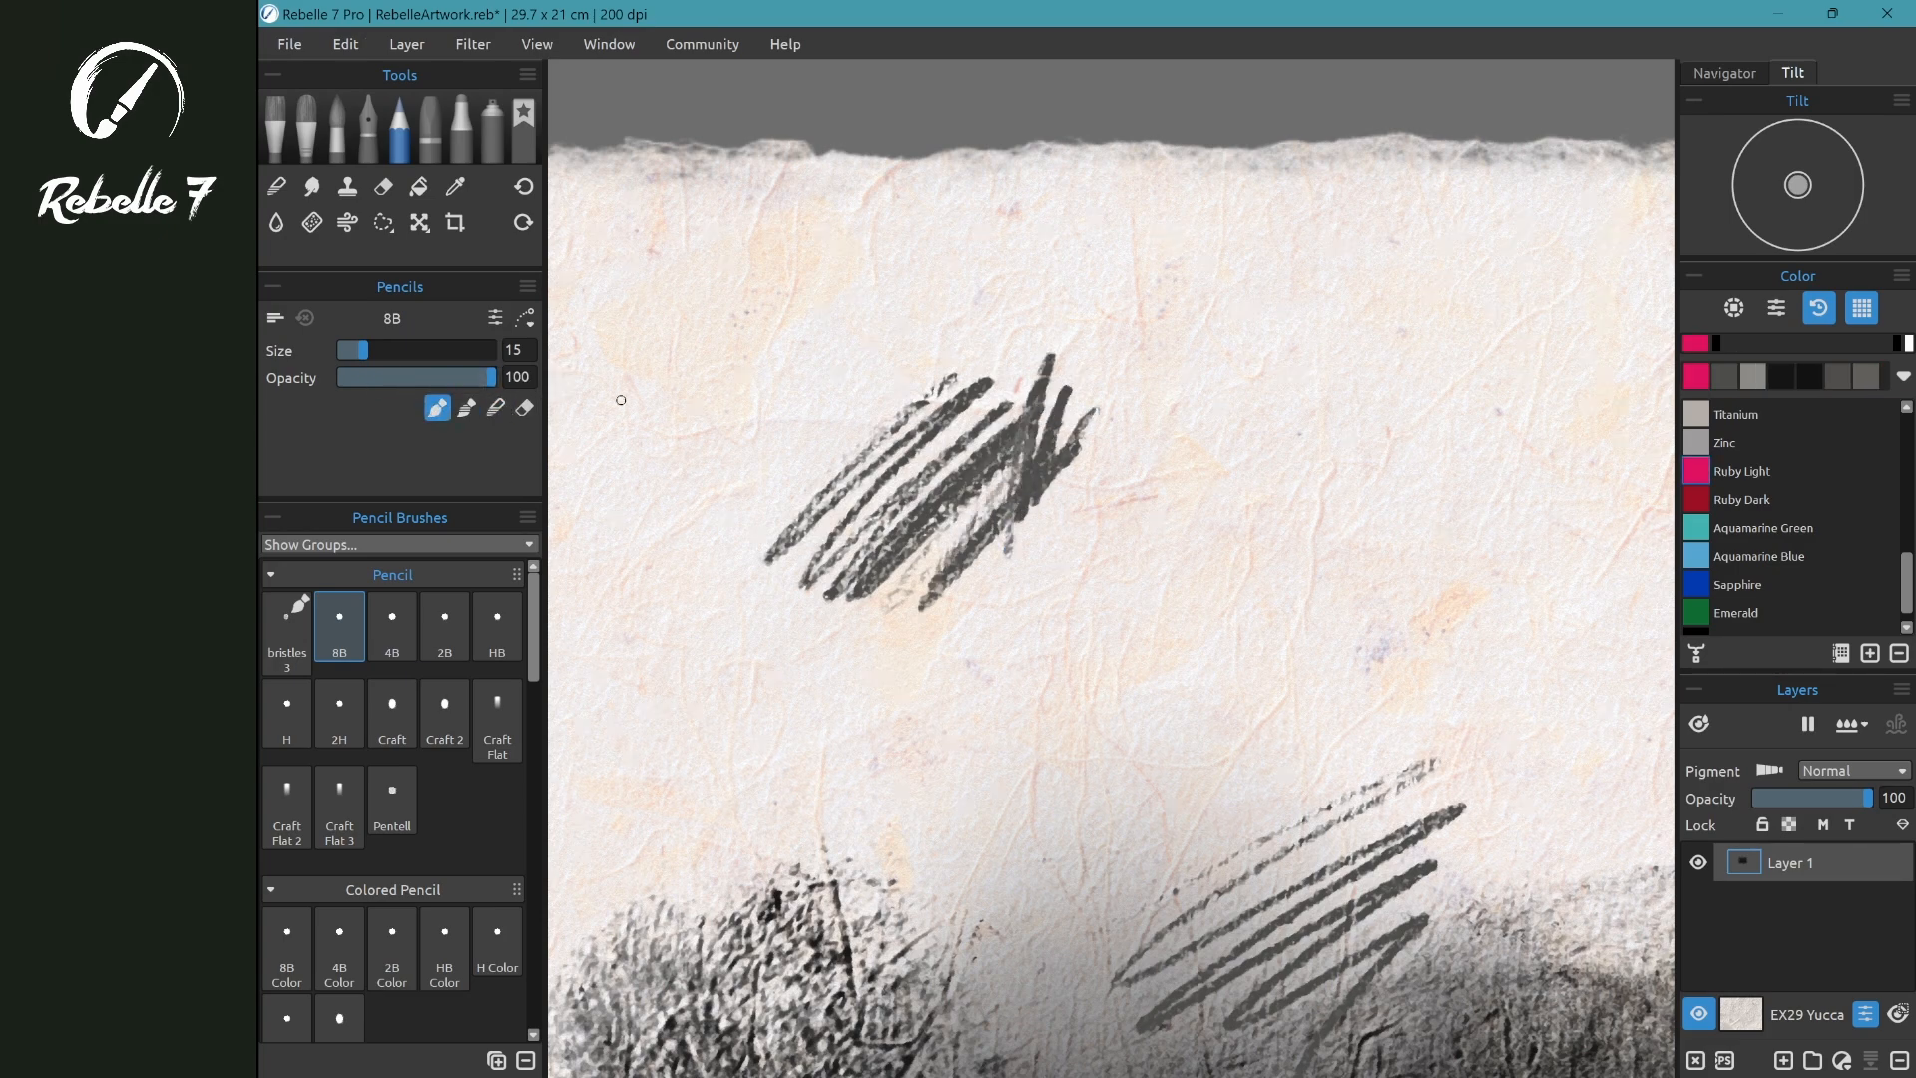
{"action": "key", "text": "n"}
{"action": "mouse_move", "coordinate": [1070, 366]}
{"action": "left_mouse_down"}
{"action": "mouse_move", "coordinate": [999, 475]}
{"action": "mouse_move", "coordinate": [1003, 522]}
{"action": "mouse_move", "coordinate": [1090, 379]}
{"action": "mouse_move", "coordinate": [1086, 348]}
{"action": "mouse_move", "coordinate": [1063, 508]}
{"action": "mouse_move", "coordinate": [1115, 397]}
{"action": "mouse_move", "coordinate": [1068, 439]}
{"action": "mouse_move", "coordinate": [1115, 424]}
{"action": "mouse_move", "coordinate": [1124, 450]}
{"action": "mouse_move", "coordinate": [1097, 419]}
{"action": "mouse_move", "coordinate": [1018, 445]}
{"action": "mouse_move", "coordinate": [1106, 392]}
{"action": "mouse_move", "coordinate": [1074, 395]}
{"action": "mouse_move", "coordinate": [1049, 490]}
{"action": "mouse_move", "coordinate": [1072, 425]}
{"action": "mouse_move", "coordinate": [1108, 441]}
{"action": "mouse_move", "coordinate": [1037, 432]}
{"action": "mouse_move", "coordinate": [975, 480]}
{"action": "mouse_move", "coordinate": [1119, 490]}
{"action": "mouse_move", "coordinate": [1005, 562]}
{"action": "mouse_move", "coordinate": [903, 562]}
{"action": "left_mouse_up"}
{"action": "key", "text": "b"}
{"action": "key", "text": "e"}
{"action": "key", "text": "b"}
- Erase lightly beside the ruby strokes and hatch over that area in dark grey with the 4B pencil at size 16
{"action": "left_click", "coordinate": [395, 634]}
{"action": "key", "text": "e"}
{"action": "mouse_move", "coordinate": [1146, 482]}
{"action": "left_mouse_down"}
{"action": "mouse_move", "coordinate": [1043, 544]}
{"action": "mouse_move", "coordinate": [1188, 511]}
{"action": "left_mouse_up"}
{"action": "key", "text": "e"}
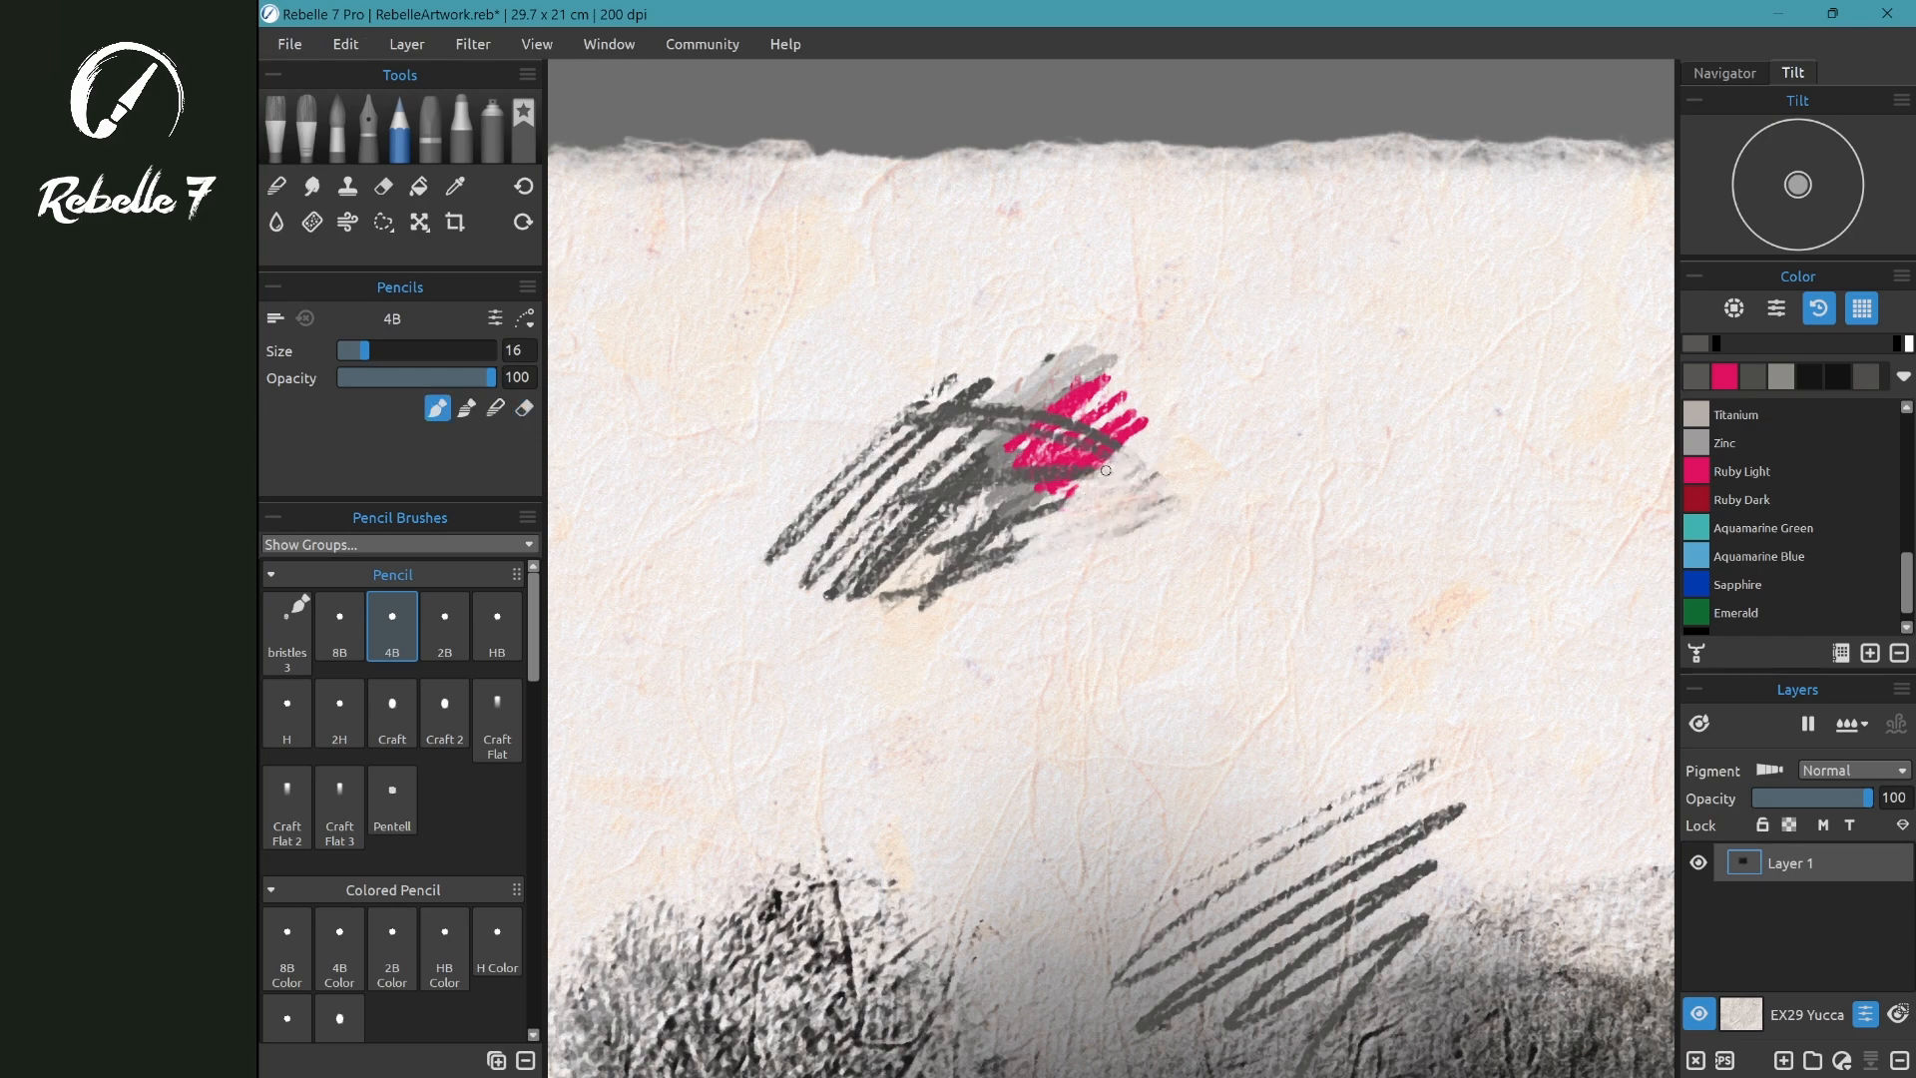
{"action": "mouse_move", "coordinate": [1056, 547]}
{"action": "left_mouse_down"}
{"action": "mouse_move", "coordinate": [1177, 461]}
{"action": "mouse_move", "coordinate": [1074, 547]}
{"action": "mouse_move", "coordinate": [1163, 516]}
{"action": "left_mouse_up"}
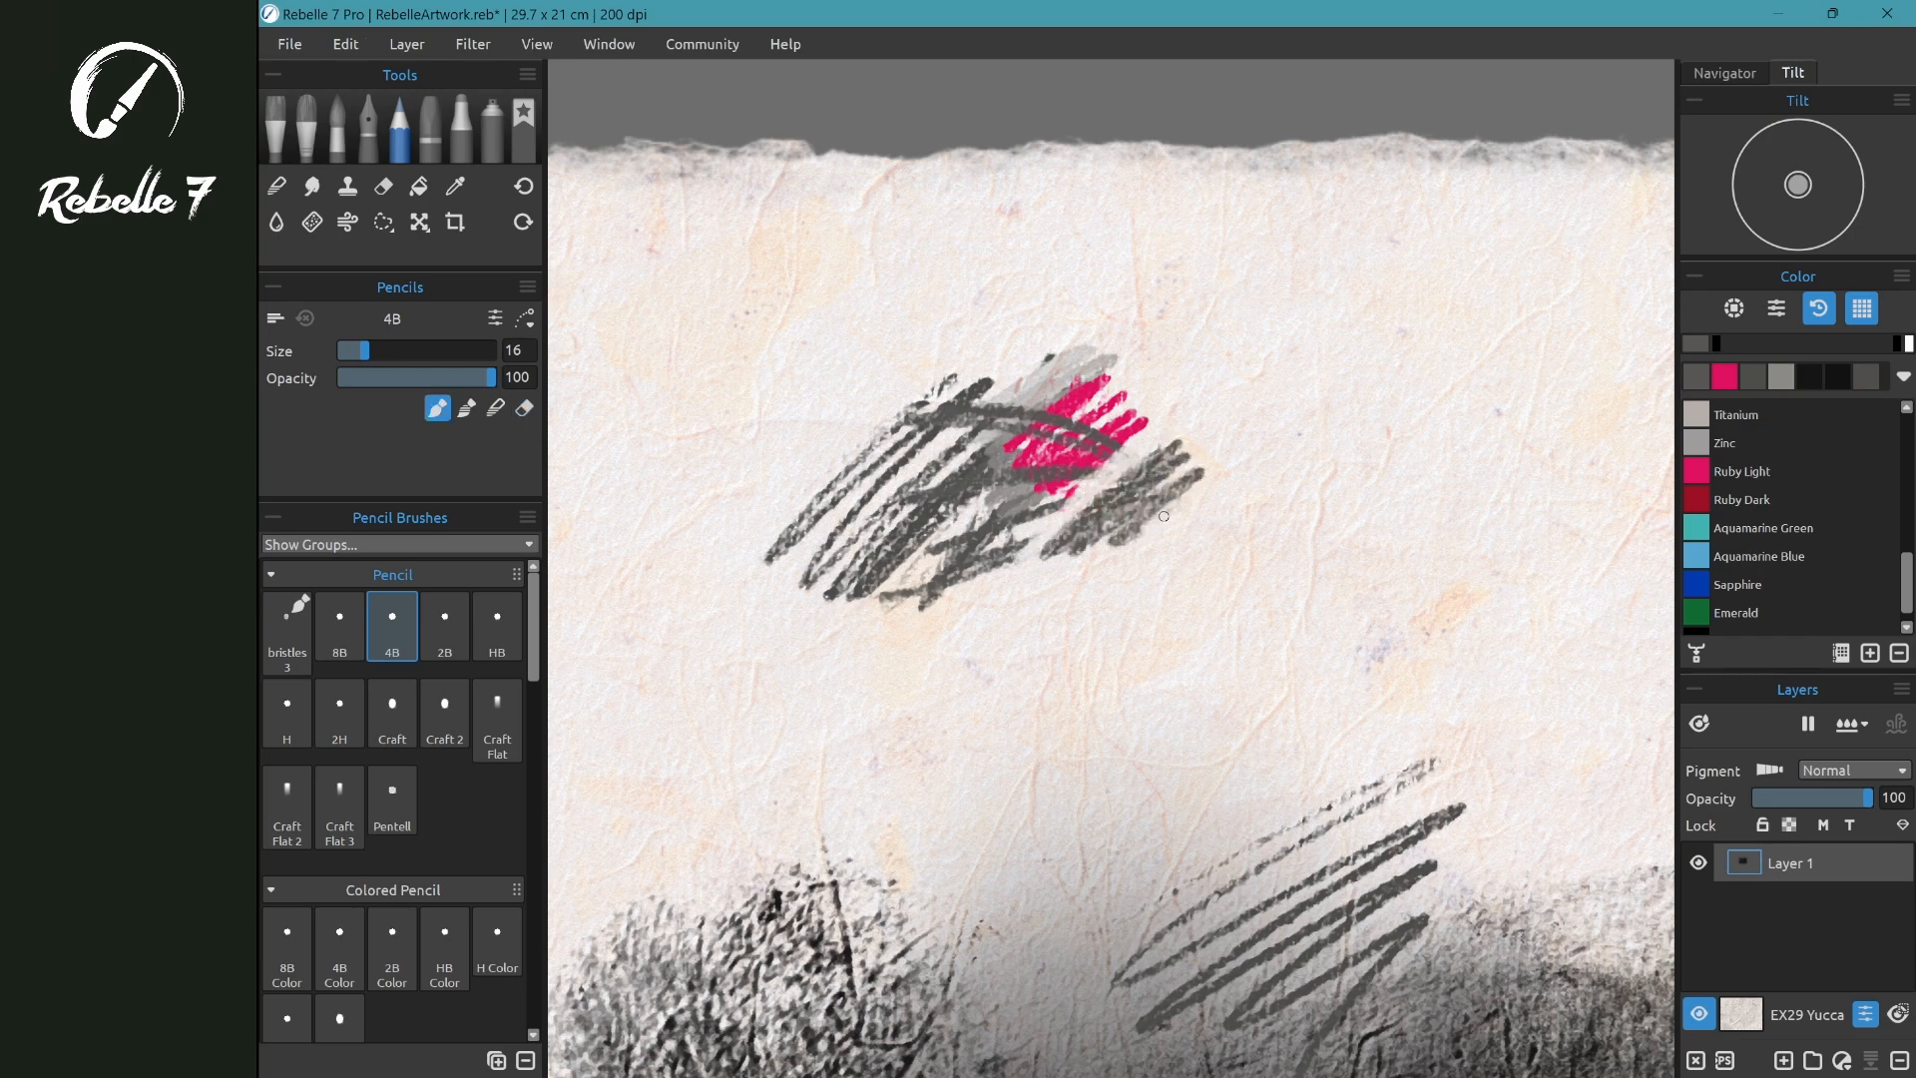
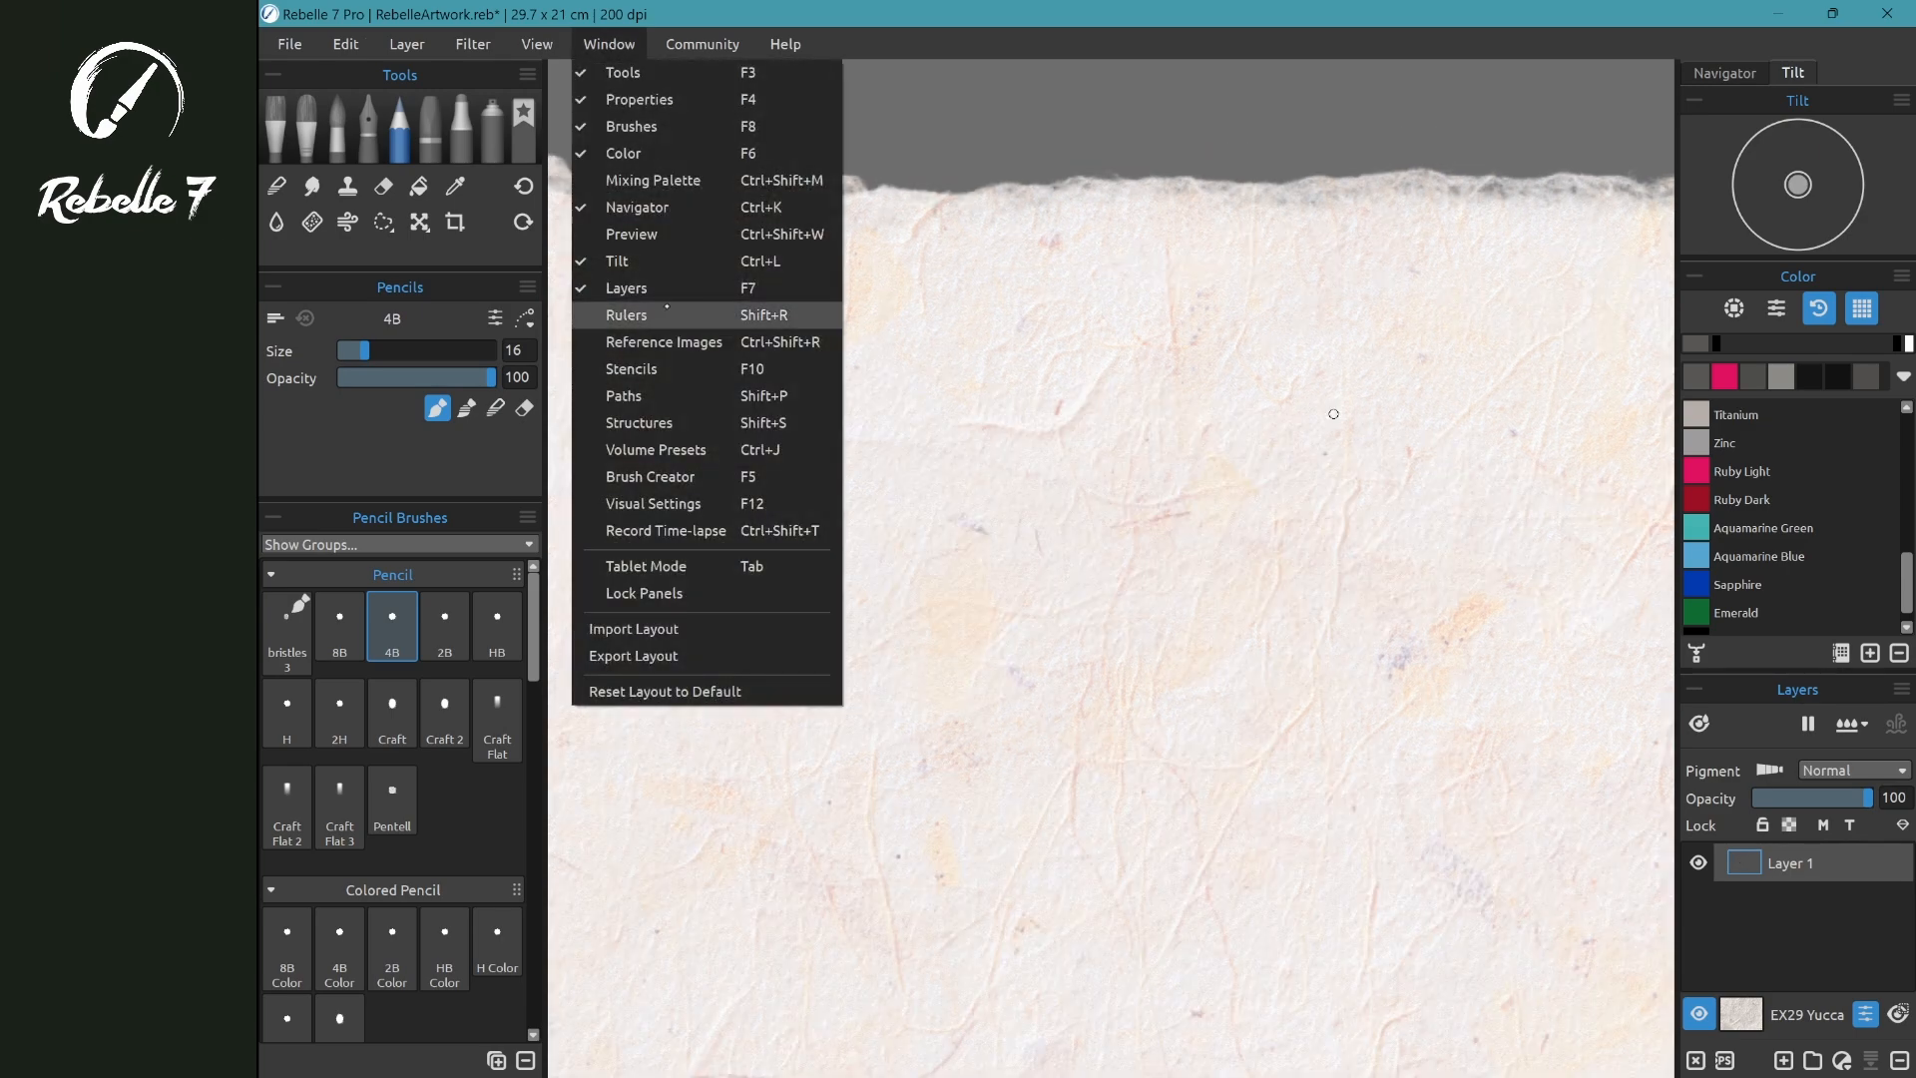
- Show the rulers, enable the Line ruler and draw a straight diagonal pencil line along it on the cleared paper
{"action": "left_click", "coordinate": [639, 316]}
{"action": "left_click_drag", "start_coordinate": [1438, 153], "coordinate": [1467, 129]}
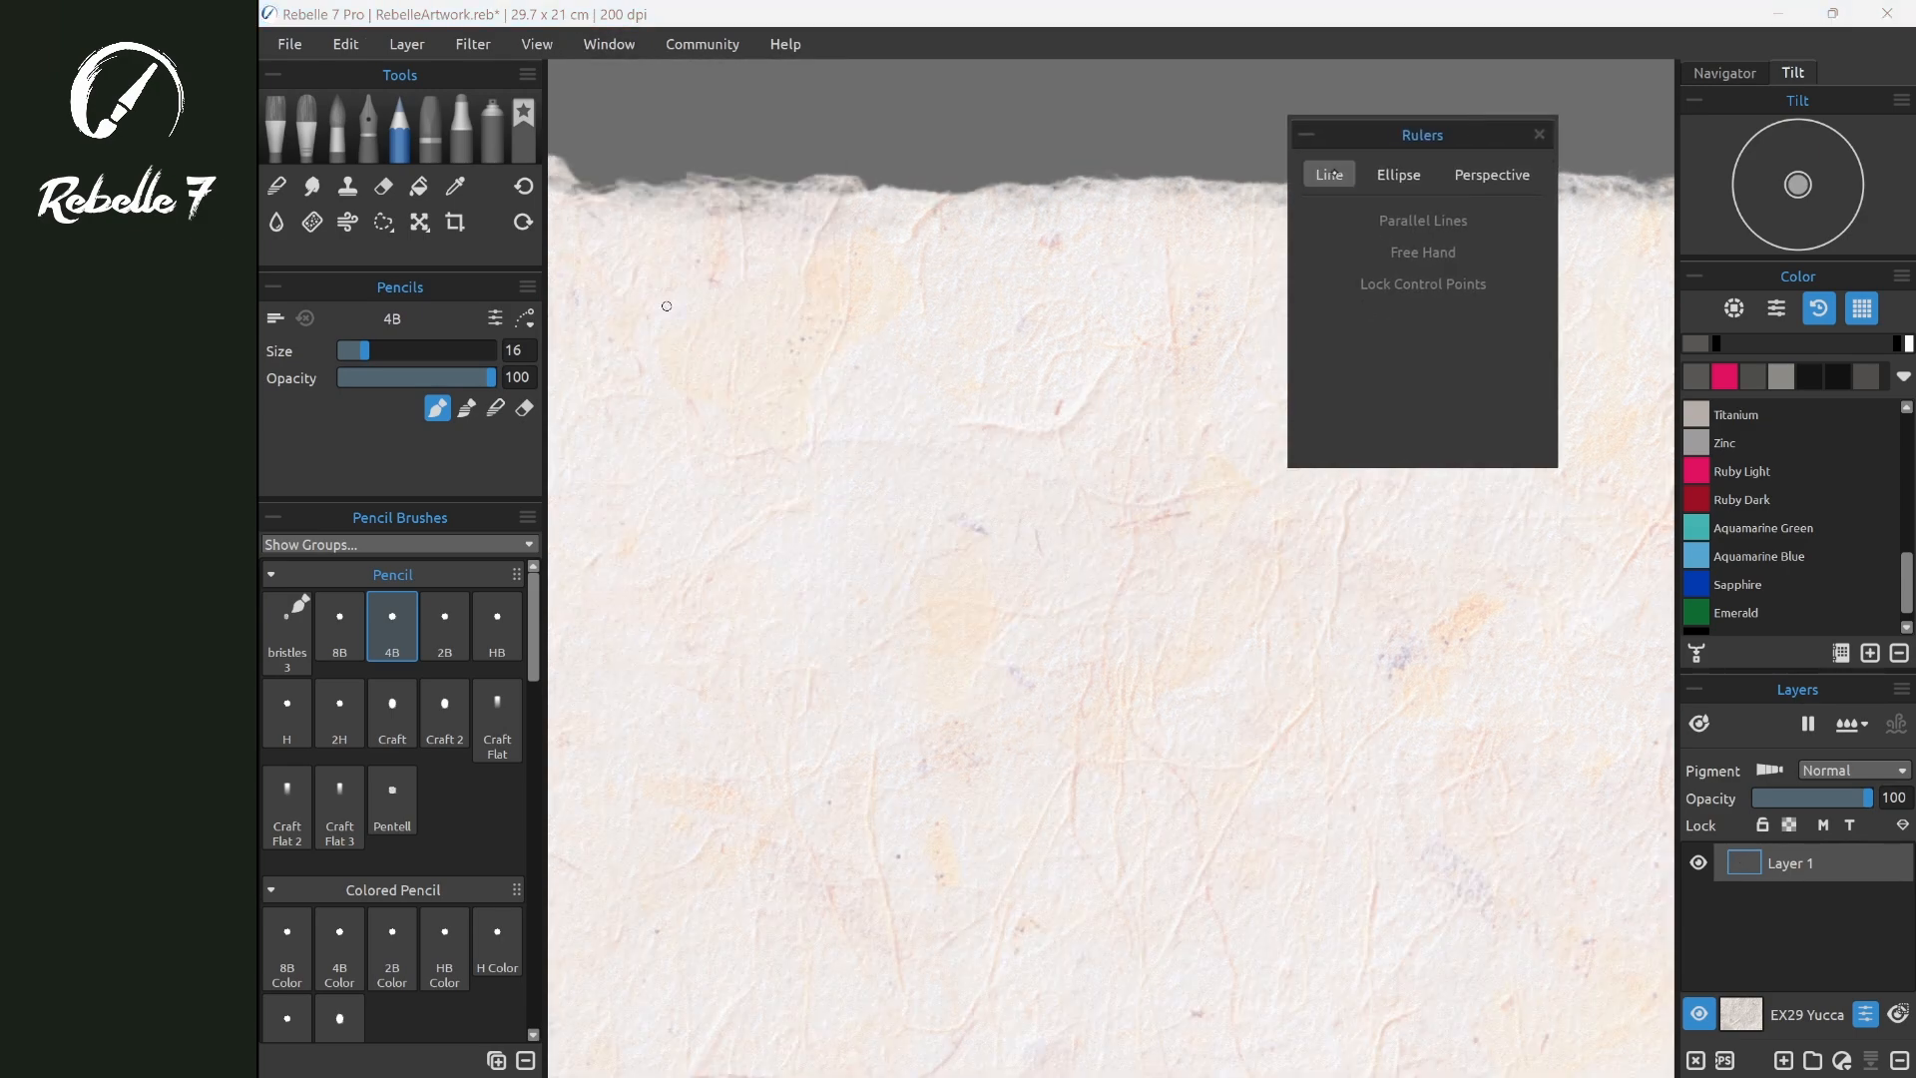
{"action": "left_click", "coordinate": [1329, 175]}
{"action": "mouse_move", "coordinate": [998, 607]}
{"action": "left_mouse_down"}
{"action": "mouse_move", "coordinate": [834, 799]}
{"action": "mouse_move", "coordinate": [1407, 514]}
{"action": "left_mouse_up"}
- Reposition the line ruler repeatedly to draw a near-horizontal line below the diagonal and two slanted lines connecting them
{"action": "left_click_drag", "start_coordinate": [1242, 605], "coordinate": [1348, 788]}
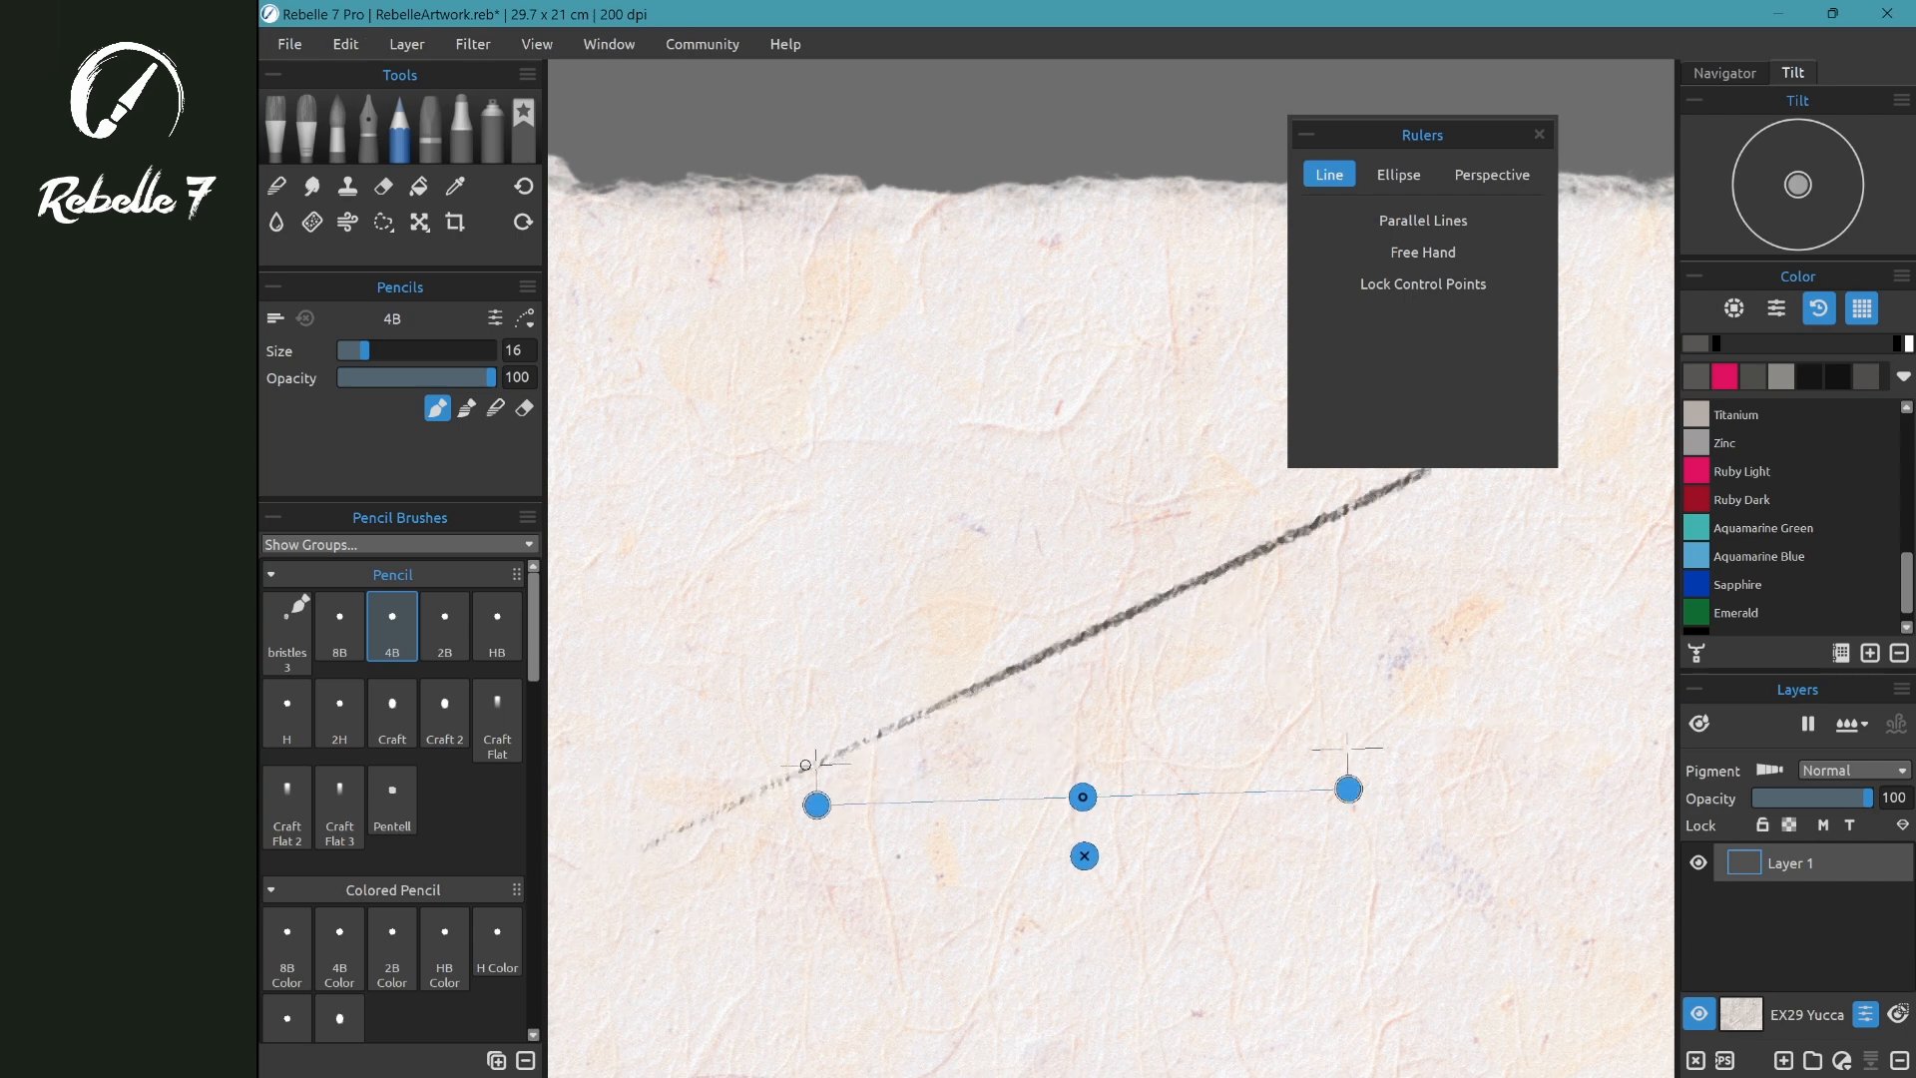
{"action": "left_click_drag", "start_coordinate": [823, 763], "coordinate": [1306, 757]}
{"action": "mouse_move", "coordinate": [816, 804]}
{"action": "left_mouse_down"}
{"action": "mouse_move", "coordinate": [894, 744]}
{"action": "mouse_move", "coordinate": [1236, 589]}
{"action": "mouse_move", "coordinate": [1217, 562]}
{"action": "mouse_move", "coordinate": [1318, 666]}
{"action": "left_mouse_up"}
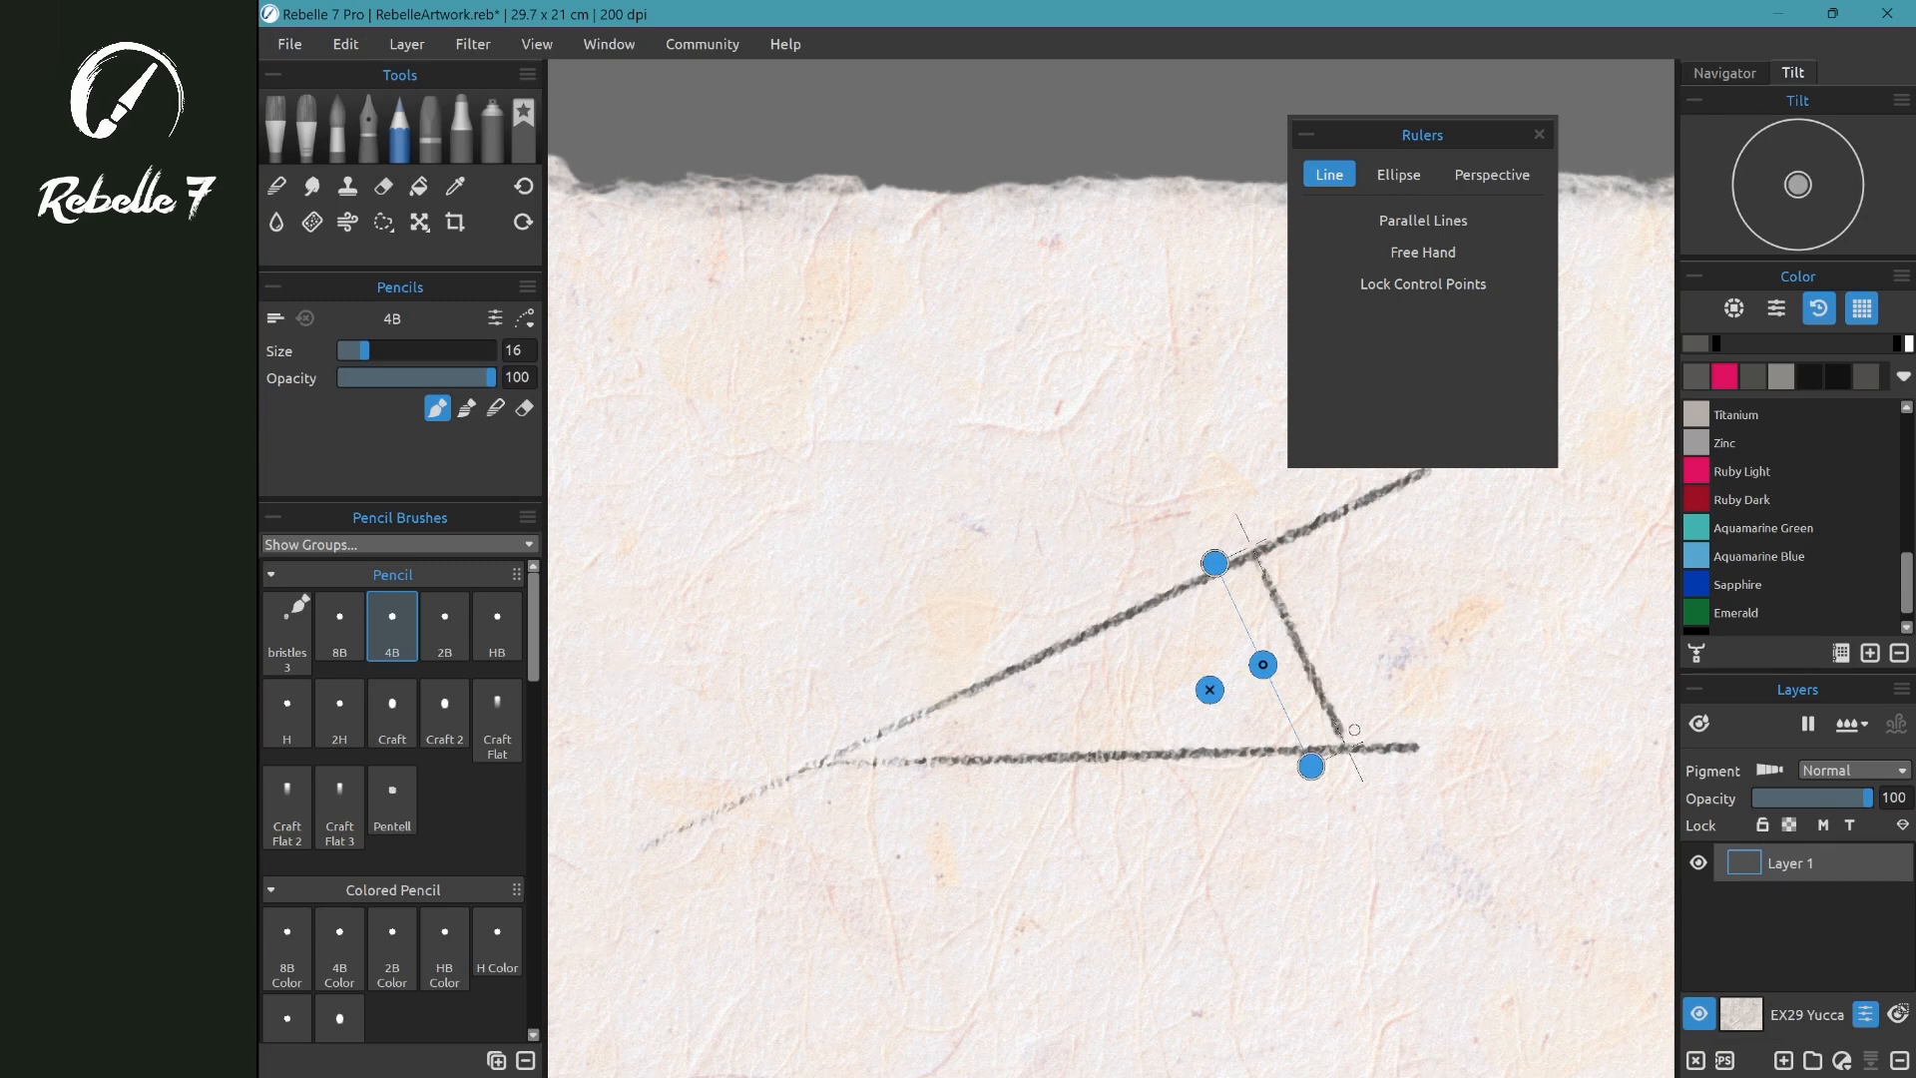
{"action": "left_click_drag", "start_coordinate": [1215, 563], "coordinate": [753, 546]}
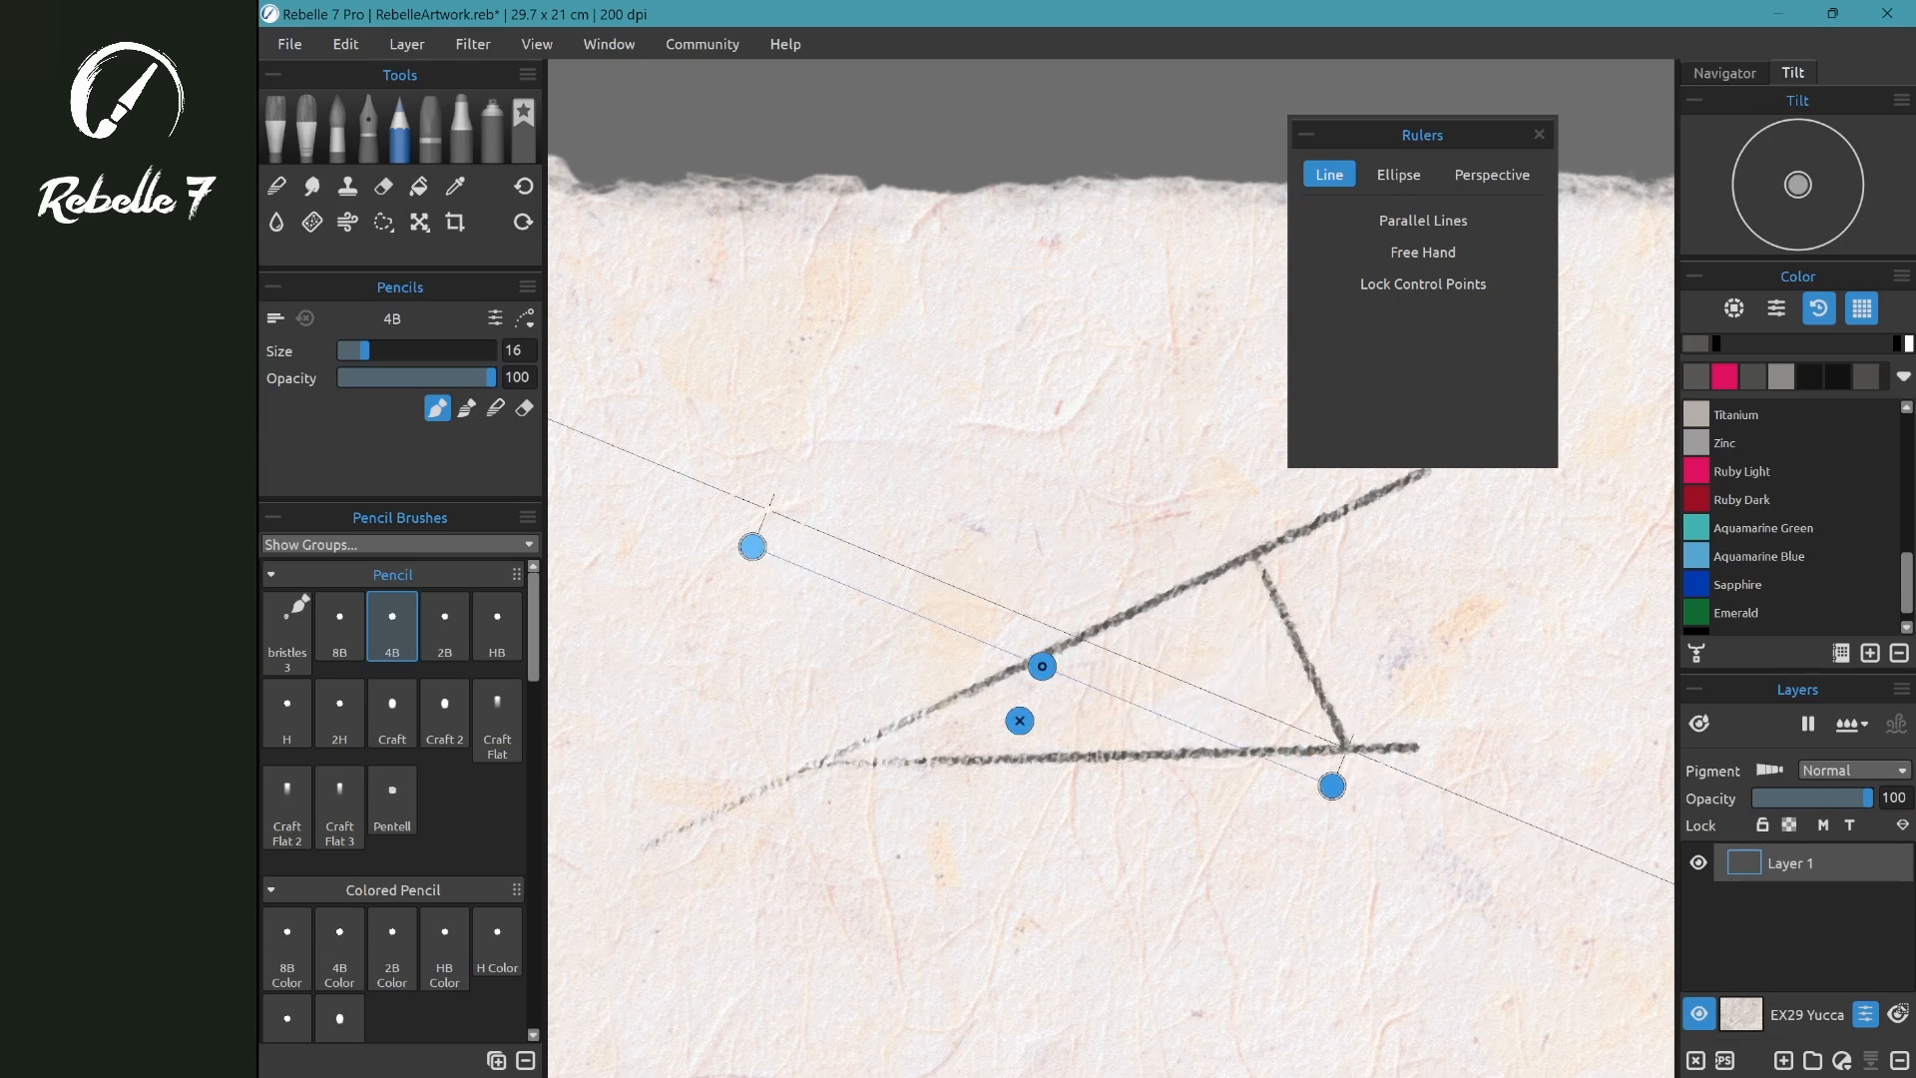
{"action": "left_click_drag", "start_coordinate": [1339, 743], "coordinate": [1103, 647]}
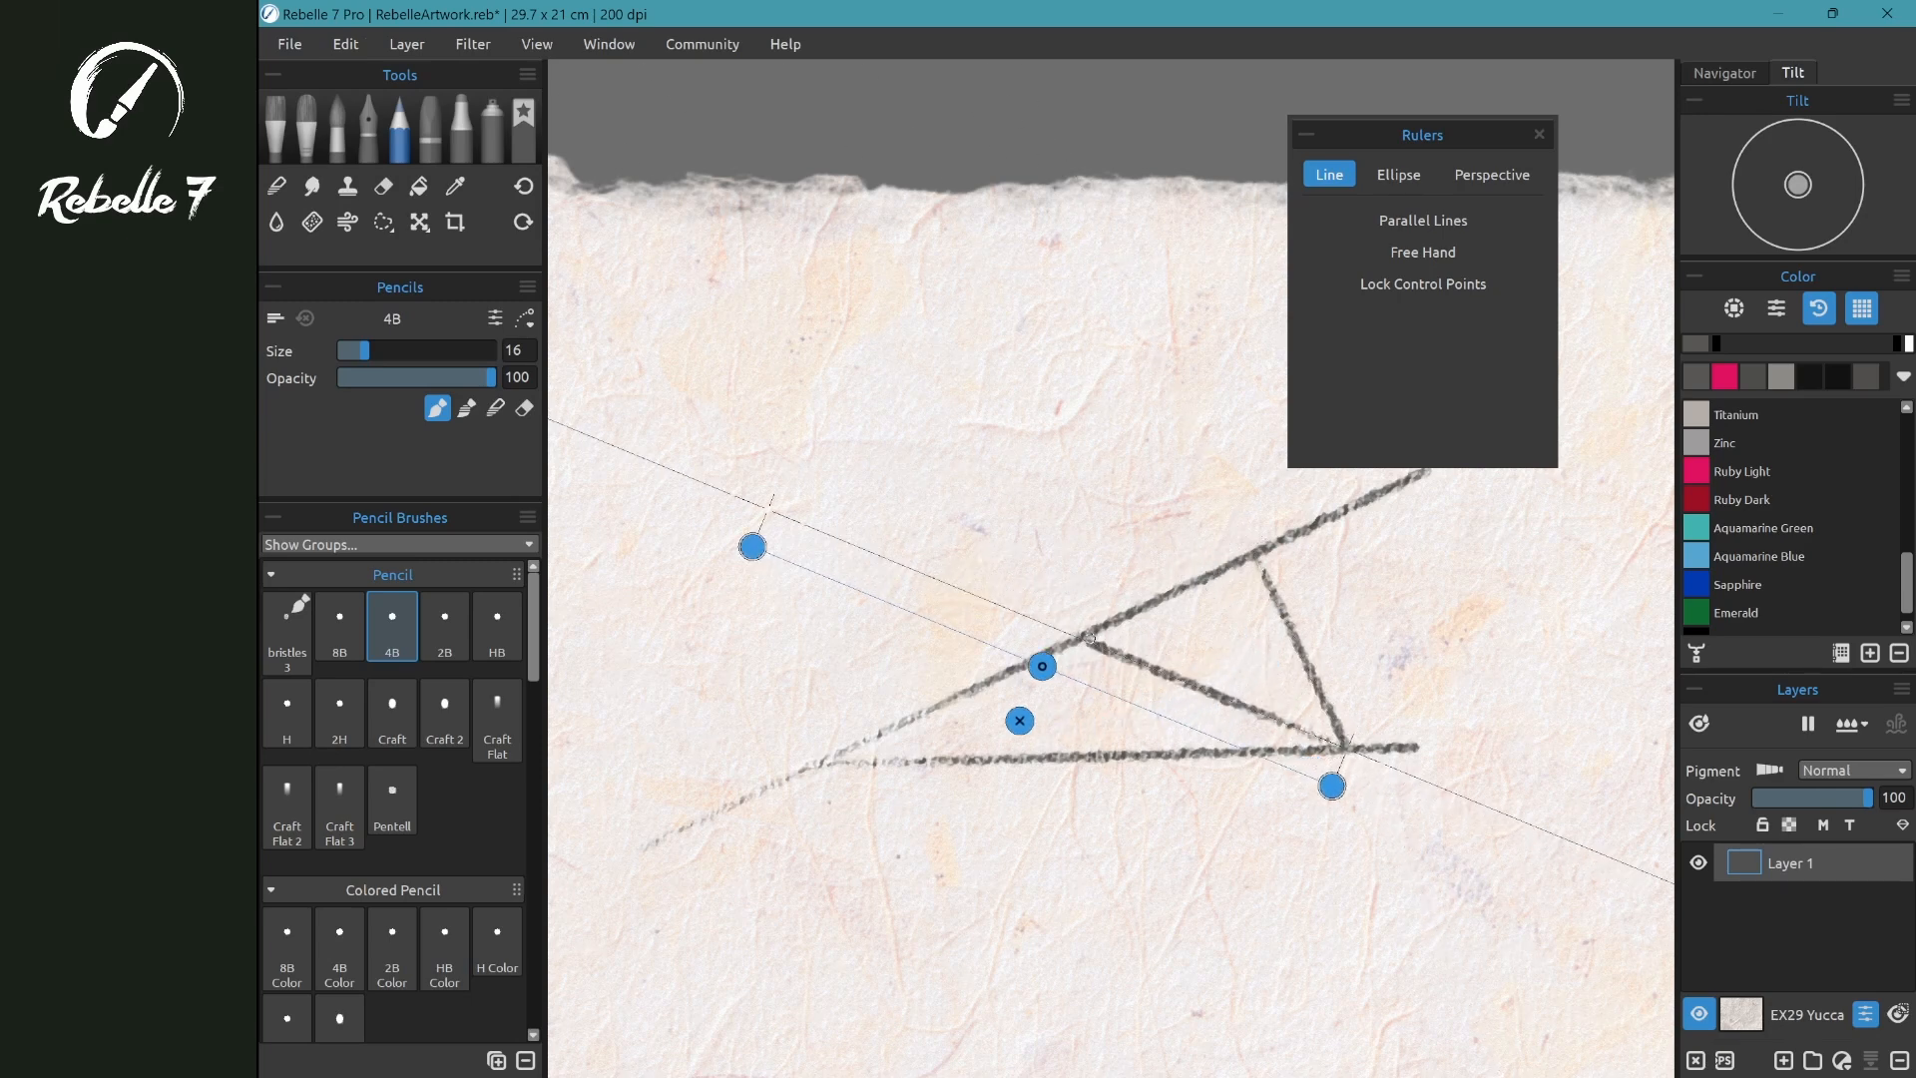
- Switch to the Ellipse ruler, centre it on the line drawing, enable Parallel Lines and draw concentric pencil circles
{"action": "left_click", "coordinate": [1399, 175]}
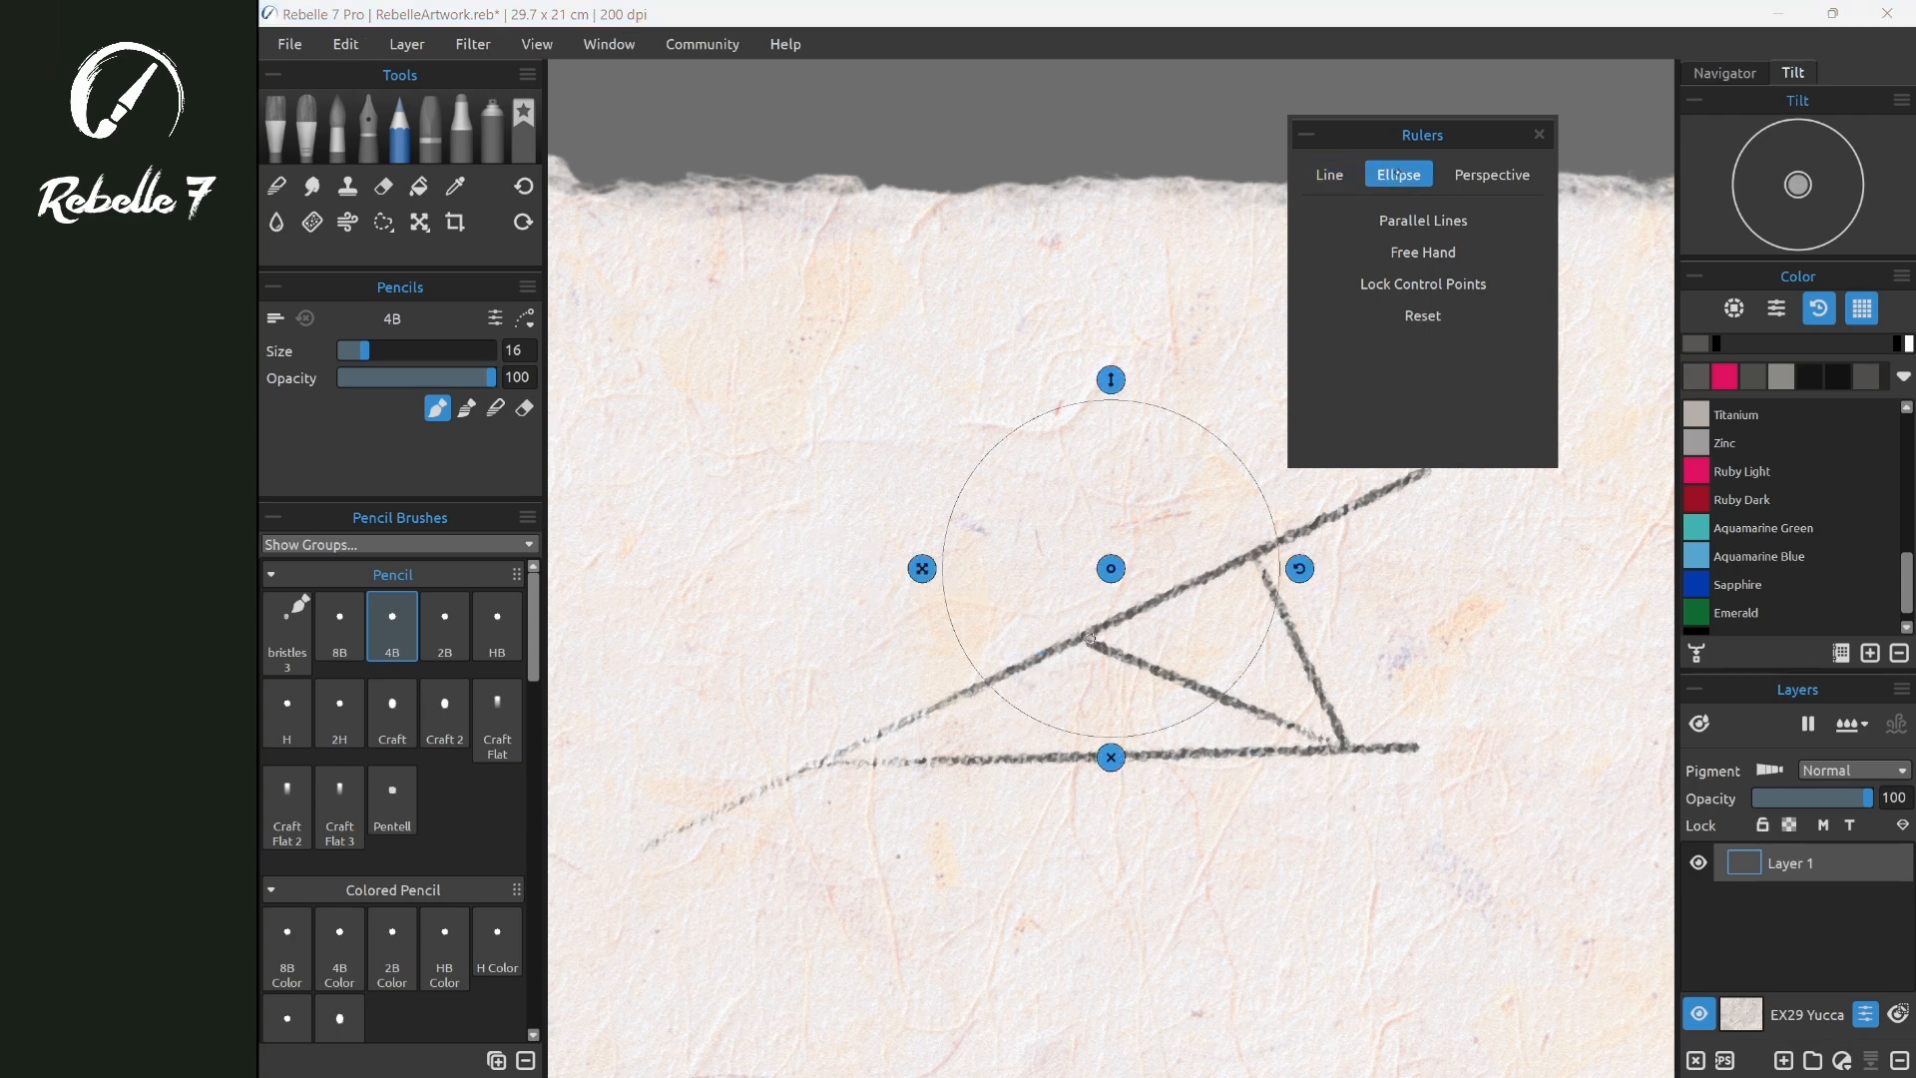
{"action": "mouse_move", "coordinate": [1111, 569]}
{"action": "left_mouse_down"}
{"action": "mouse_move", "coordinate": [1059, 705]}
{"action": "mouse_move", "coordinate": [1090, 733]}
{"action": "mouse_move", "coordinate": [1050, 687]}
{"action": "left_mouse_up"}
{"action": "left_click", "coordinate": [1424, 222]}
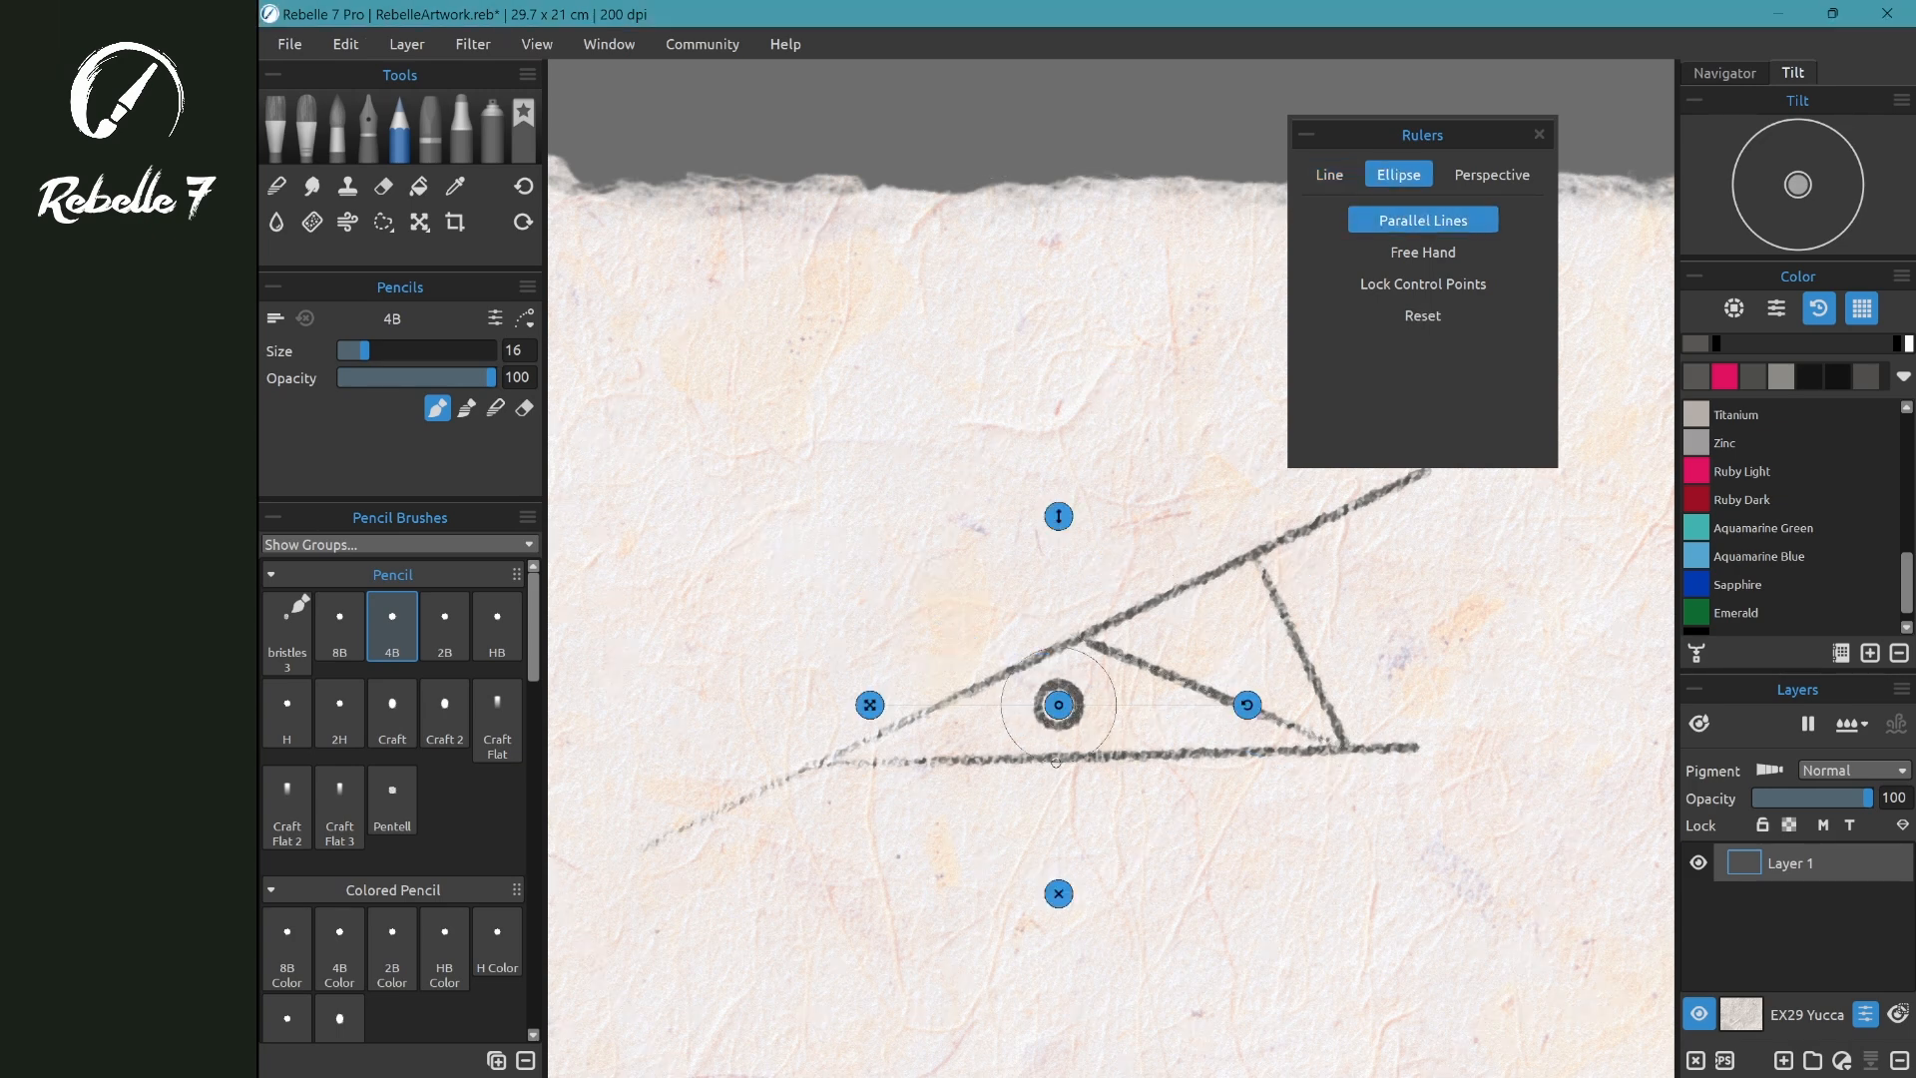
{"action": "mouse_move", "coordinate": [1055, 761]}
{"action": "left_mouse_down"}
{"action": "mouse_move", "coordinate": [1026, 793]}
{"action": "mouse_move", "coordinate": [972, 704]}
{"action": "mouse_move", "coordinate": [1103, 637]}
{"action": "mouse_move", "coordinate": [1118, 777]}
{"action": "mouse_move", "coordinate": [1005, 789]}
{"action": "mouse_move", "coordinate": [963, 713]}
{"action": "left_mouse_up"}
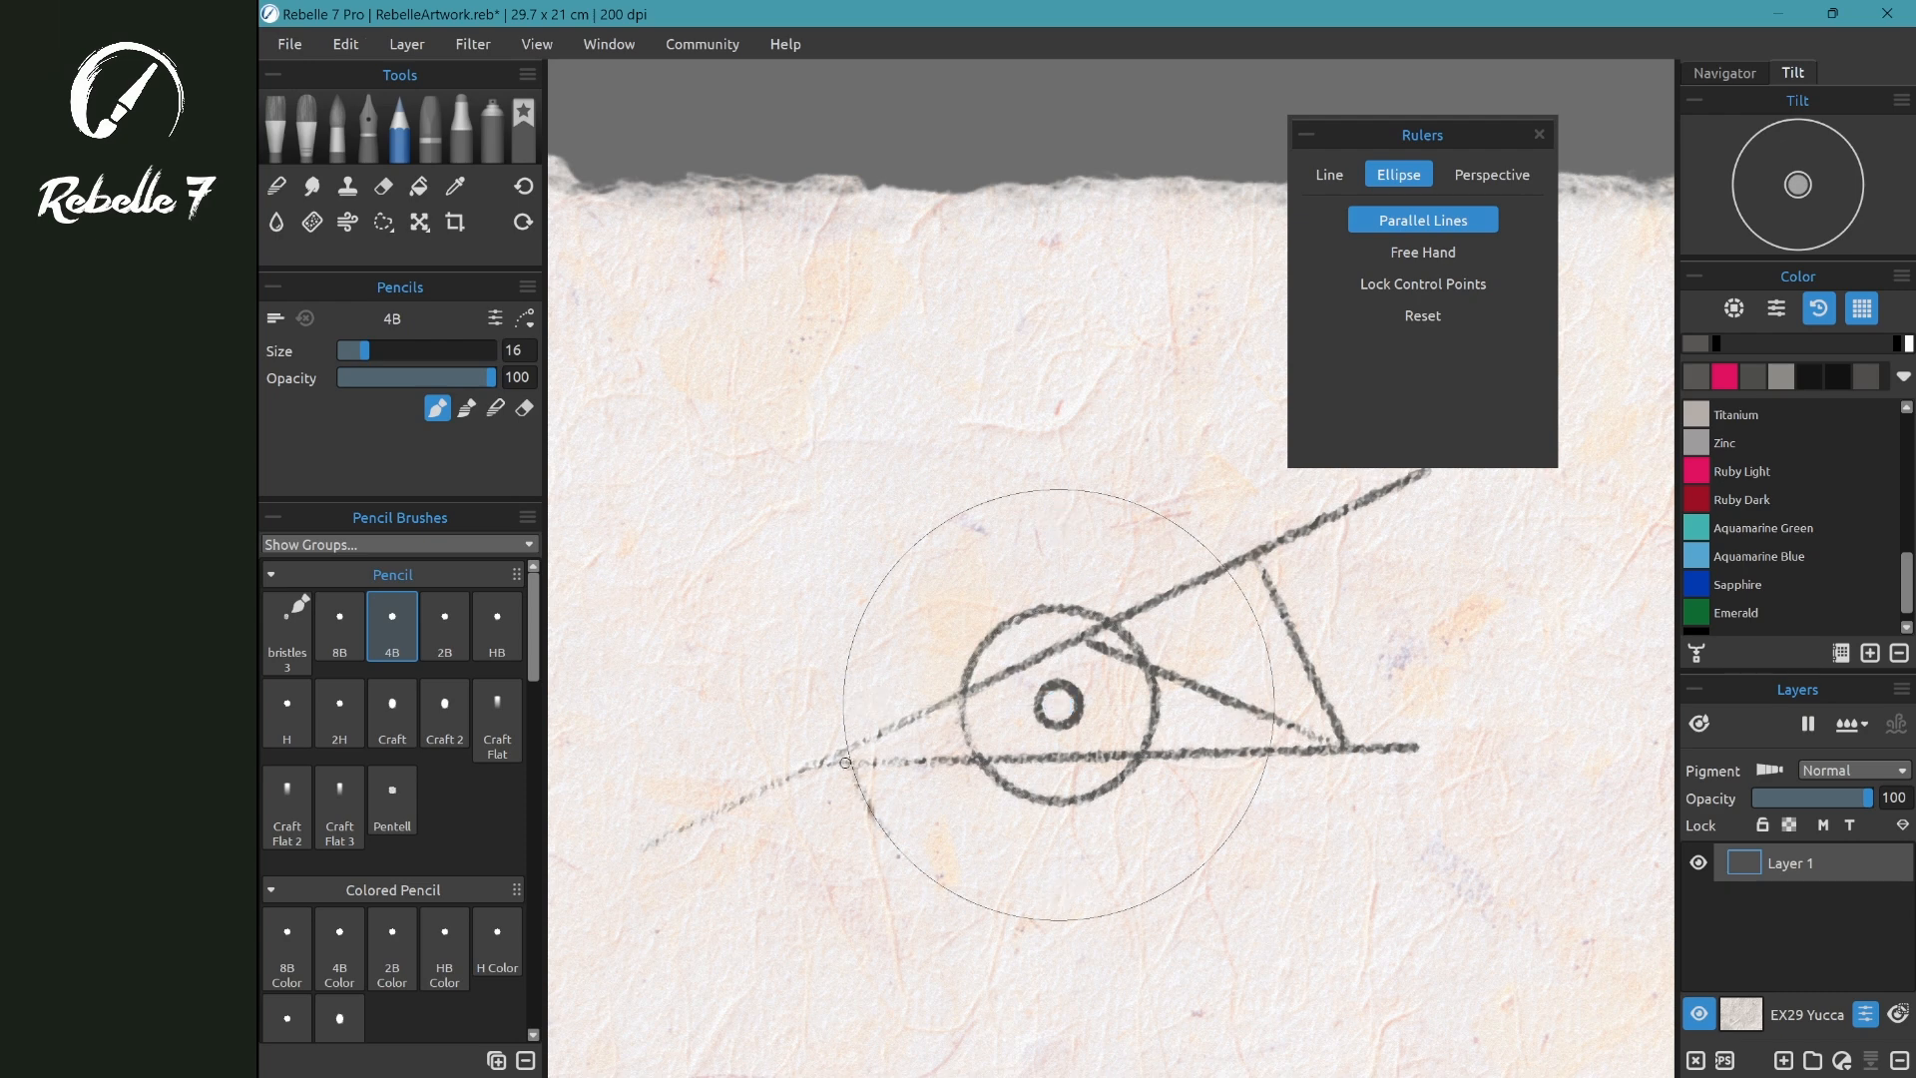
{"action": "mouse_move", "coordinate": [845, 762]}
{"action": "left_mouse_down"}
{"action": "mouse_move", "coordinate": [926, 554]}
{"action": "mouse_move", "coordinate": [1213, 598]}
{"action": "mouse_move", "coordinate": [1198, 829]}
{"action": "mouse_move", "coordinate": [980, 875]}
{"action": "mouse_move", "coordinate": [873, 763]}
{"action": "mouse_move", "coordinate": [883, 603]}
{"action": "left_mouse_up"}
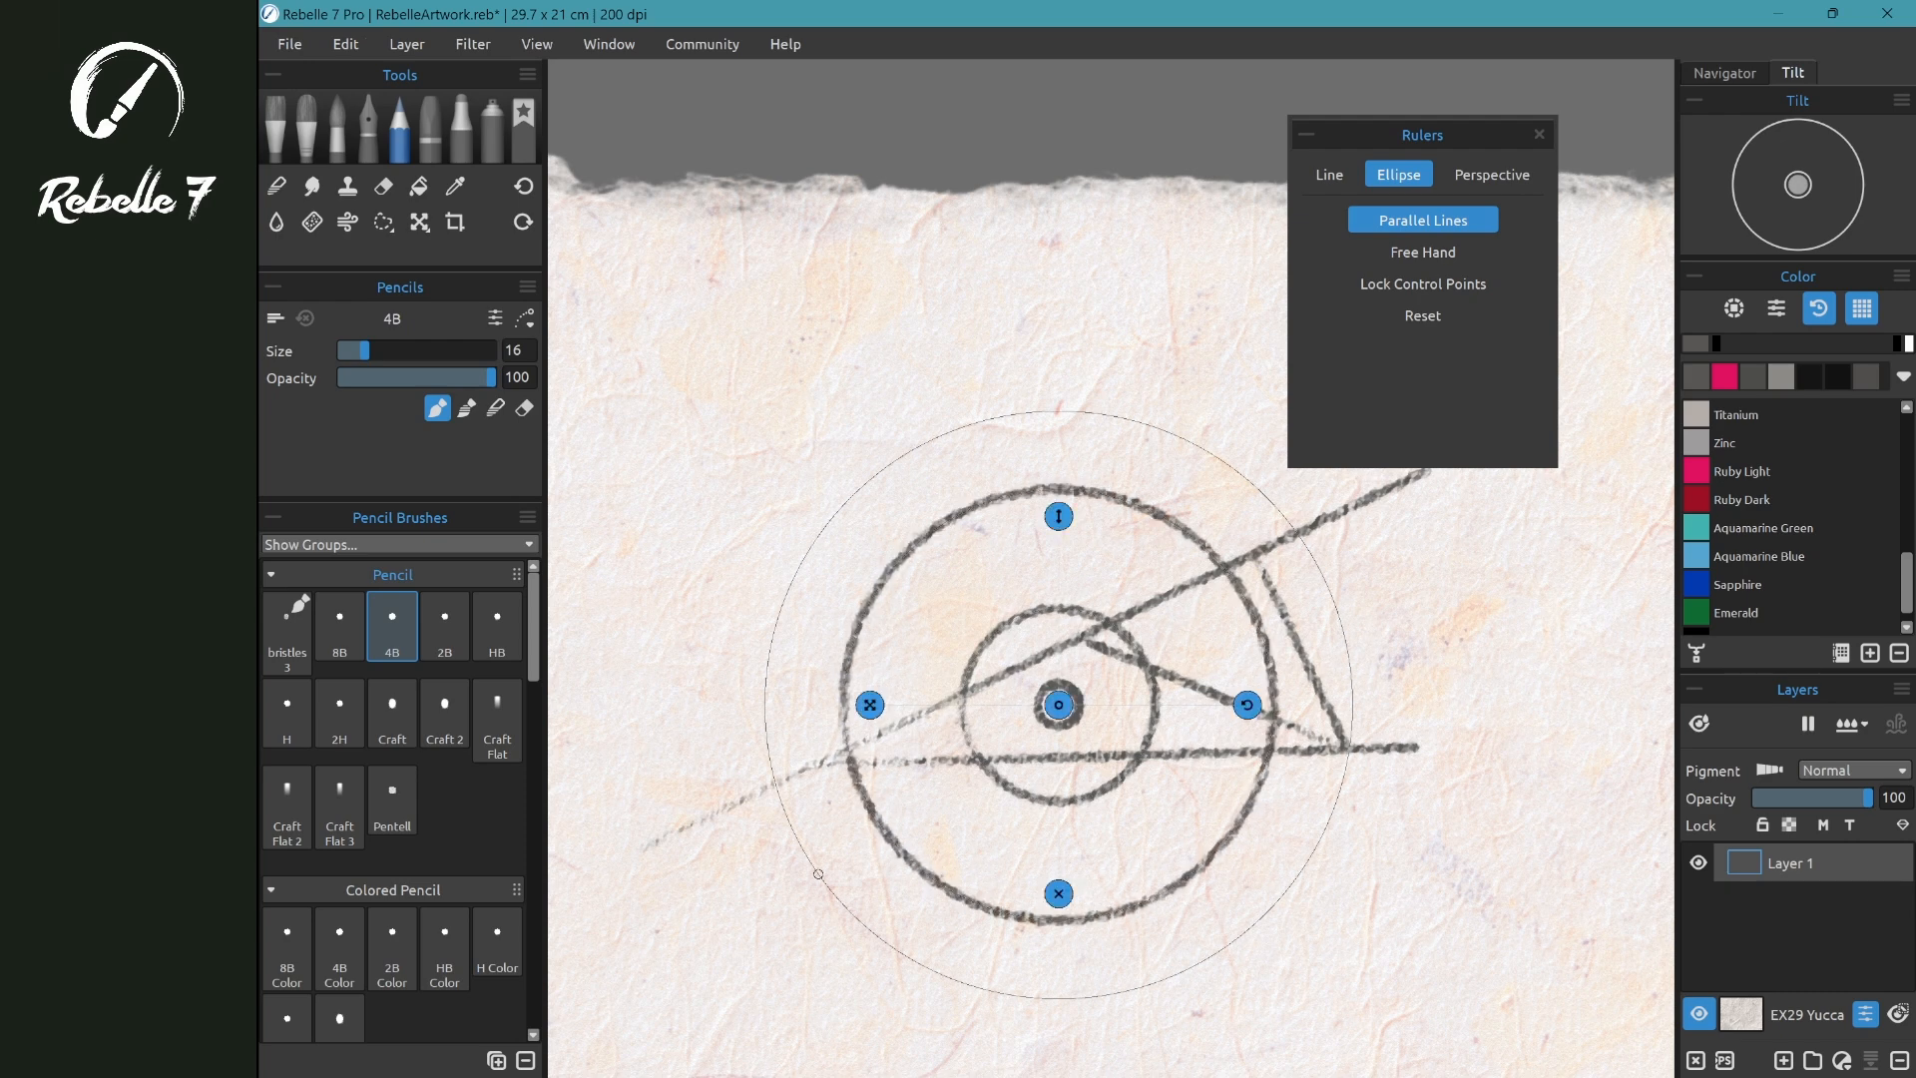
{"action": "mouse_move", "coordinate": [818, 874]}
{"action": "left_mouse_down"}
{"action": "mouse_move", "coordinate": [774, 559]}
{"action": "mouse_move", "coordinate": [1295, 698]}
{"action": "mouse_move", "coordinate": [998, 948]}
{"action": "mouse_move", "coordinate": [748, 737]}
{"action": "mouse_move", "coordinate": [754, 585]}
{"action": "mouse_move", "coordinate": [789, 499]}
{"action": "left_mouse_up"}
- Switch to the two-point Perspective ruler and draw guided straight lines outward from the circles' centre
{"action": "left_click", "coordinate": [1492, 175]}
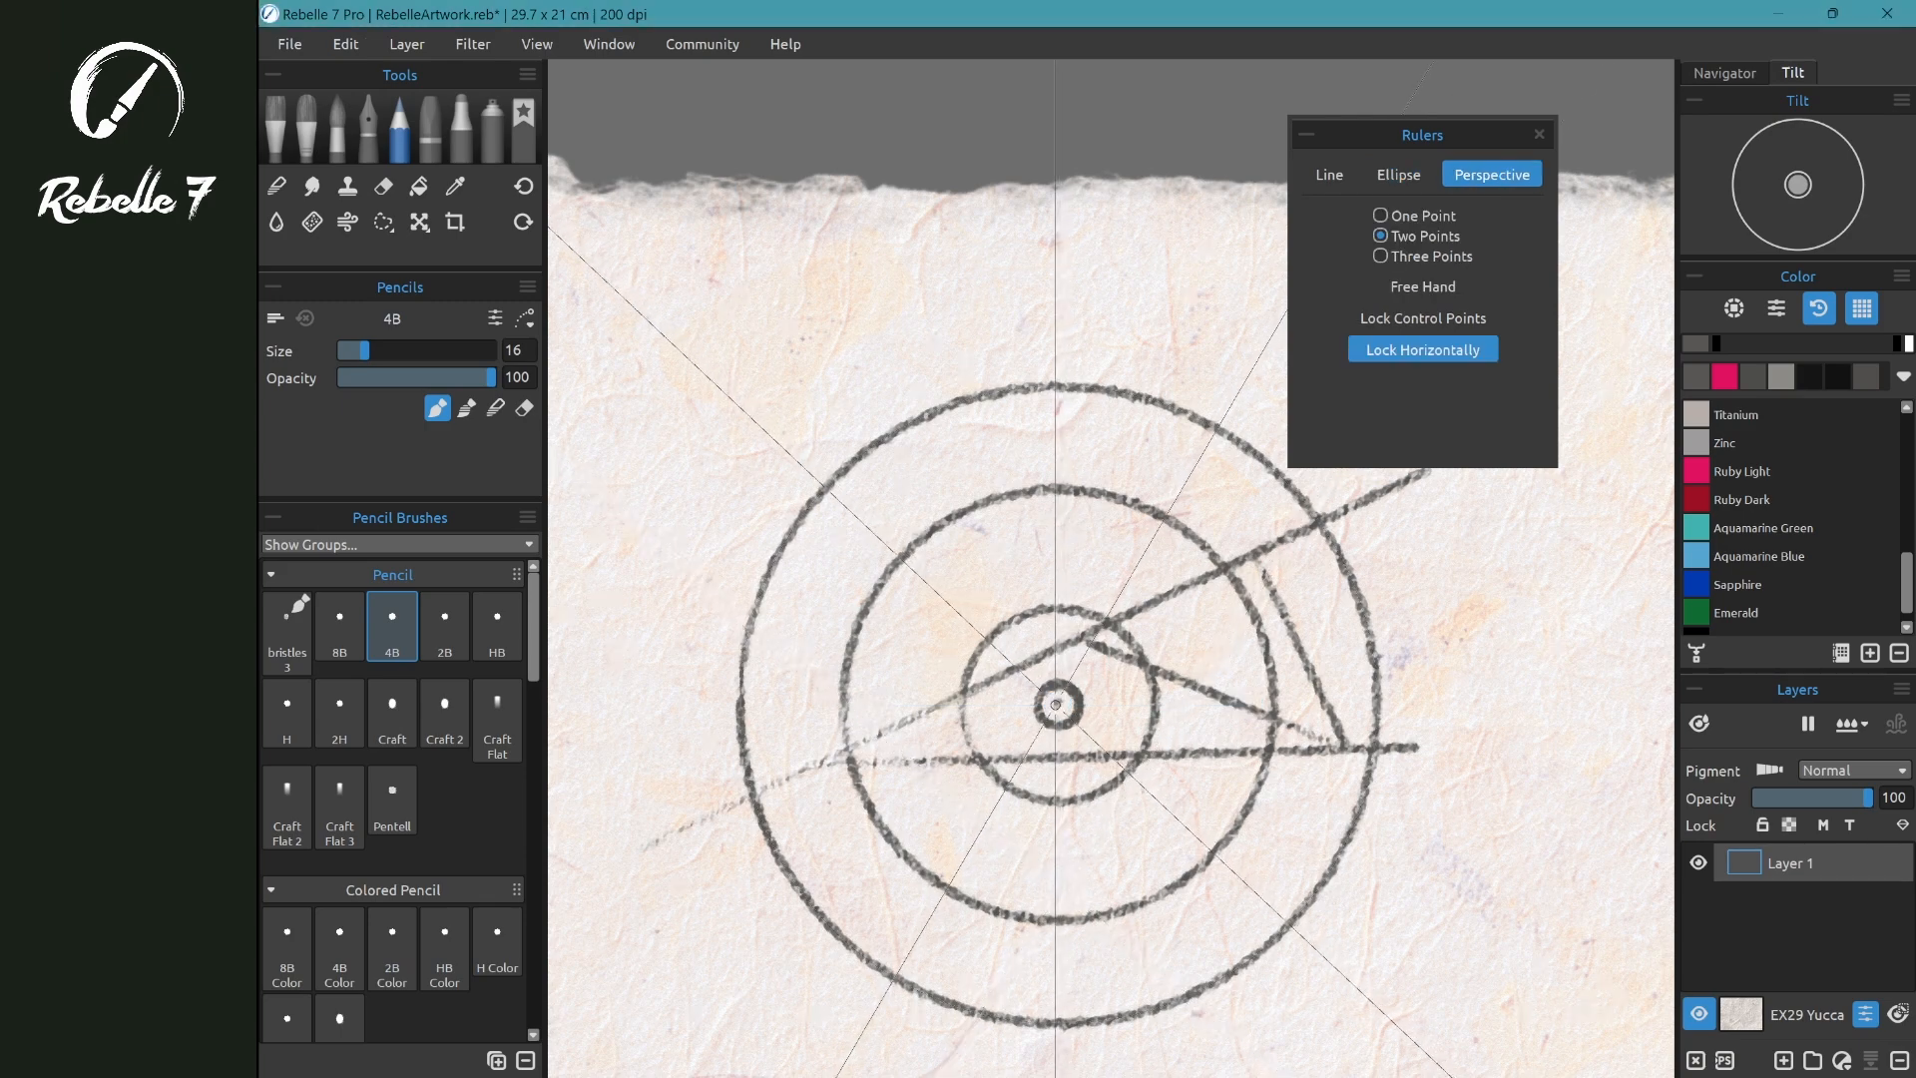
{"action": "left_click_drag", "start_coordinate": [1038, 689], "coordinate": [616, 291]}
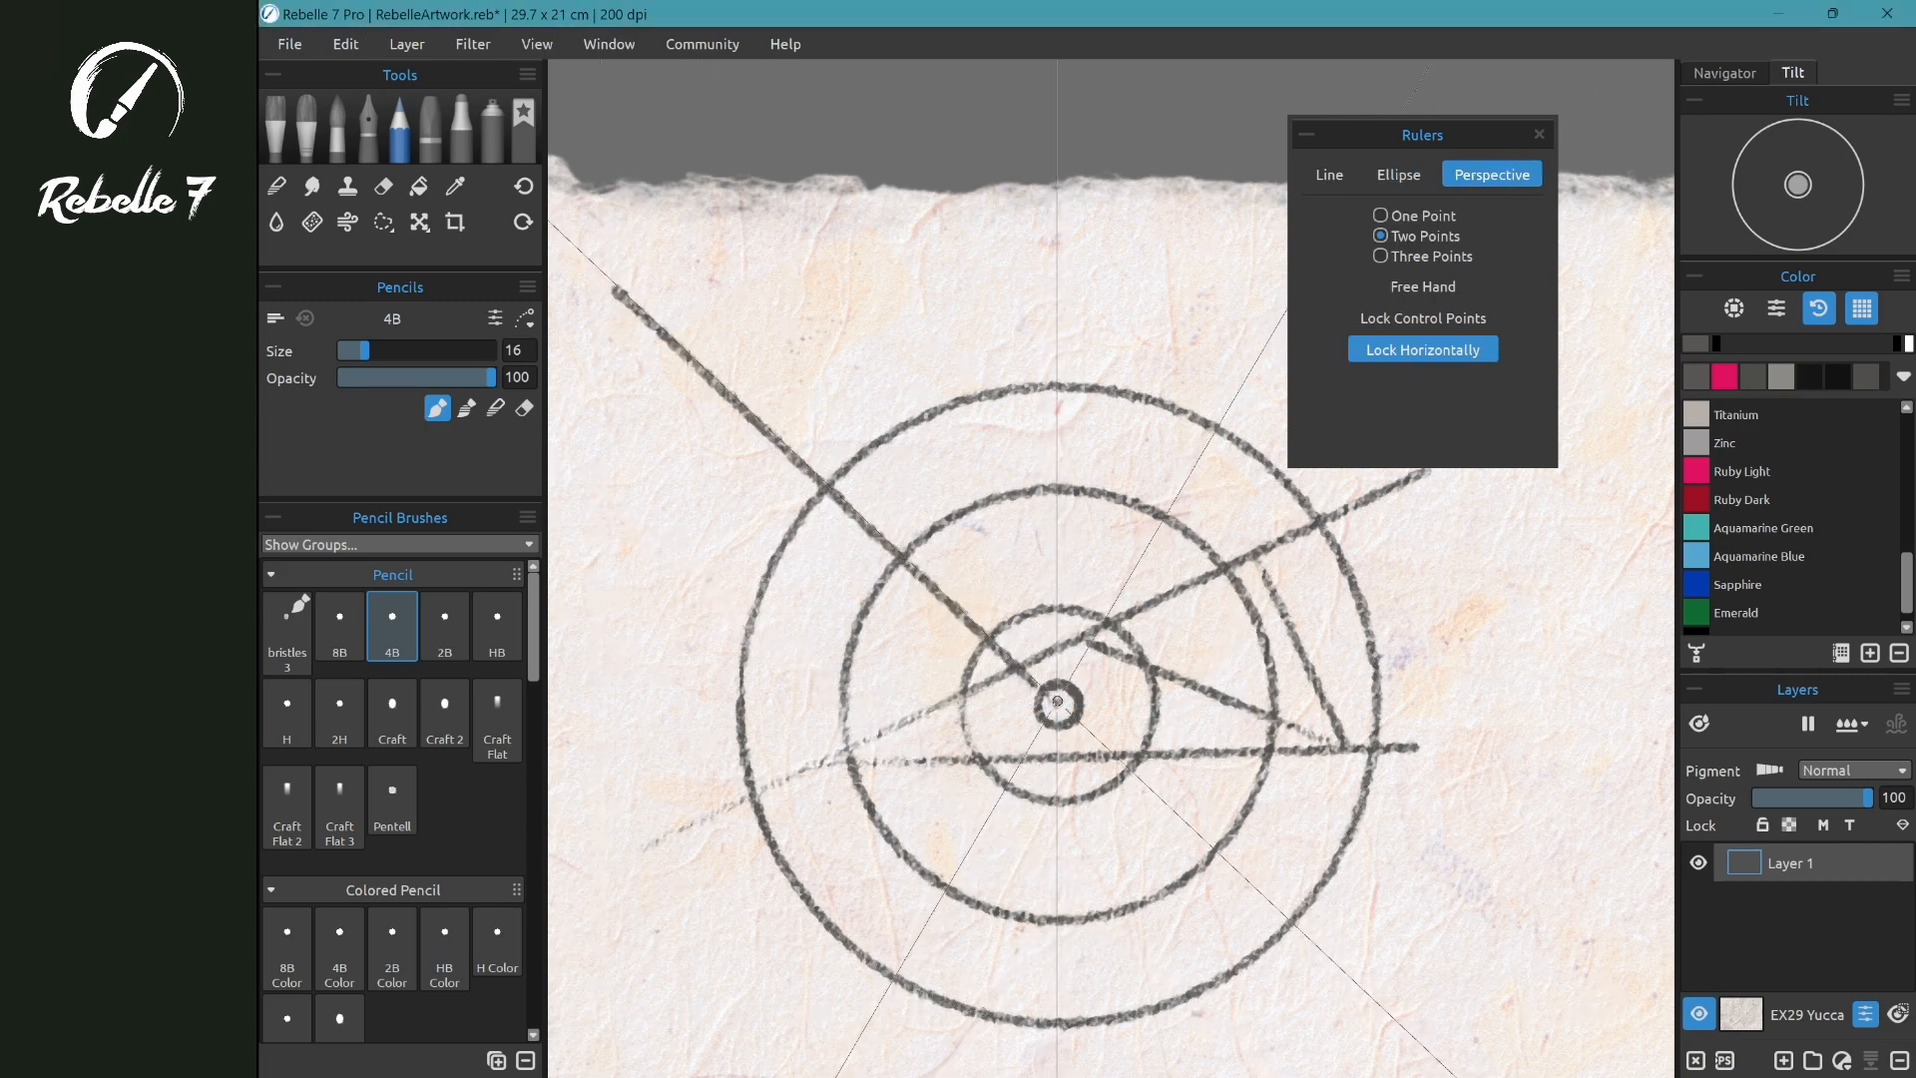
{"action": "left_click_drag", "start_coordinate": [1058, 699], "coordinate": [1056, 214]}
{"action": "left_click_drag", "start_coordinate": [1066, 682], "coordinate": [1218, 429]}
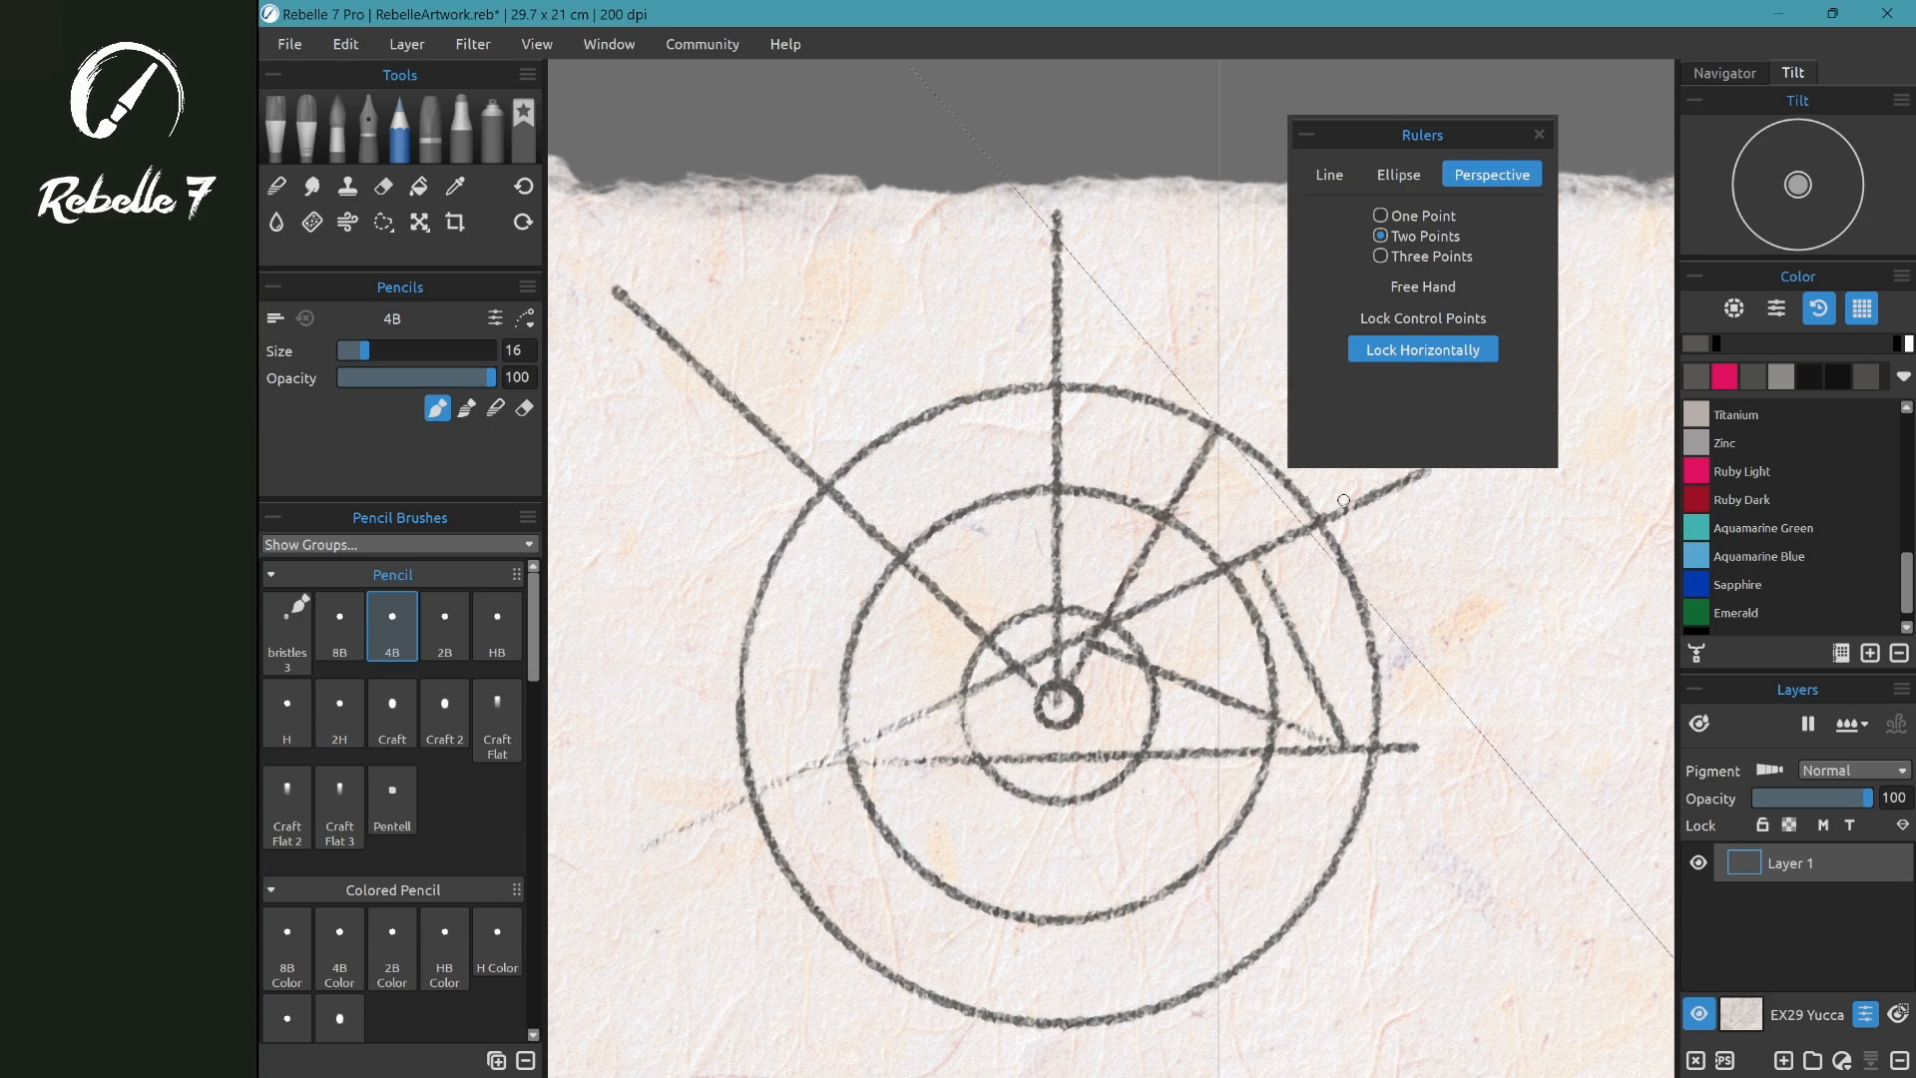
{"action": "left_click_drag", "start_coordinate": [1343, 500], "coordinate": [1463, 351]}
{"action": "scroll", "coordinate": [1484, 586], "scroll_direction": "down", "scroll_amount": 3}
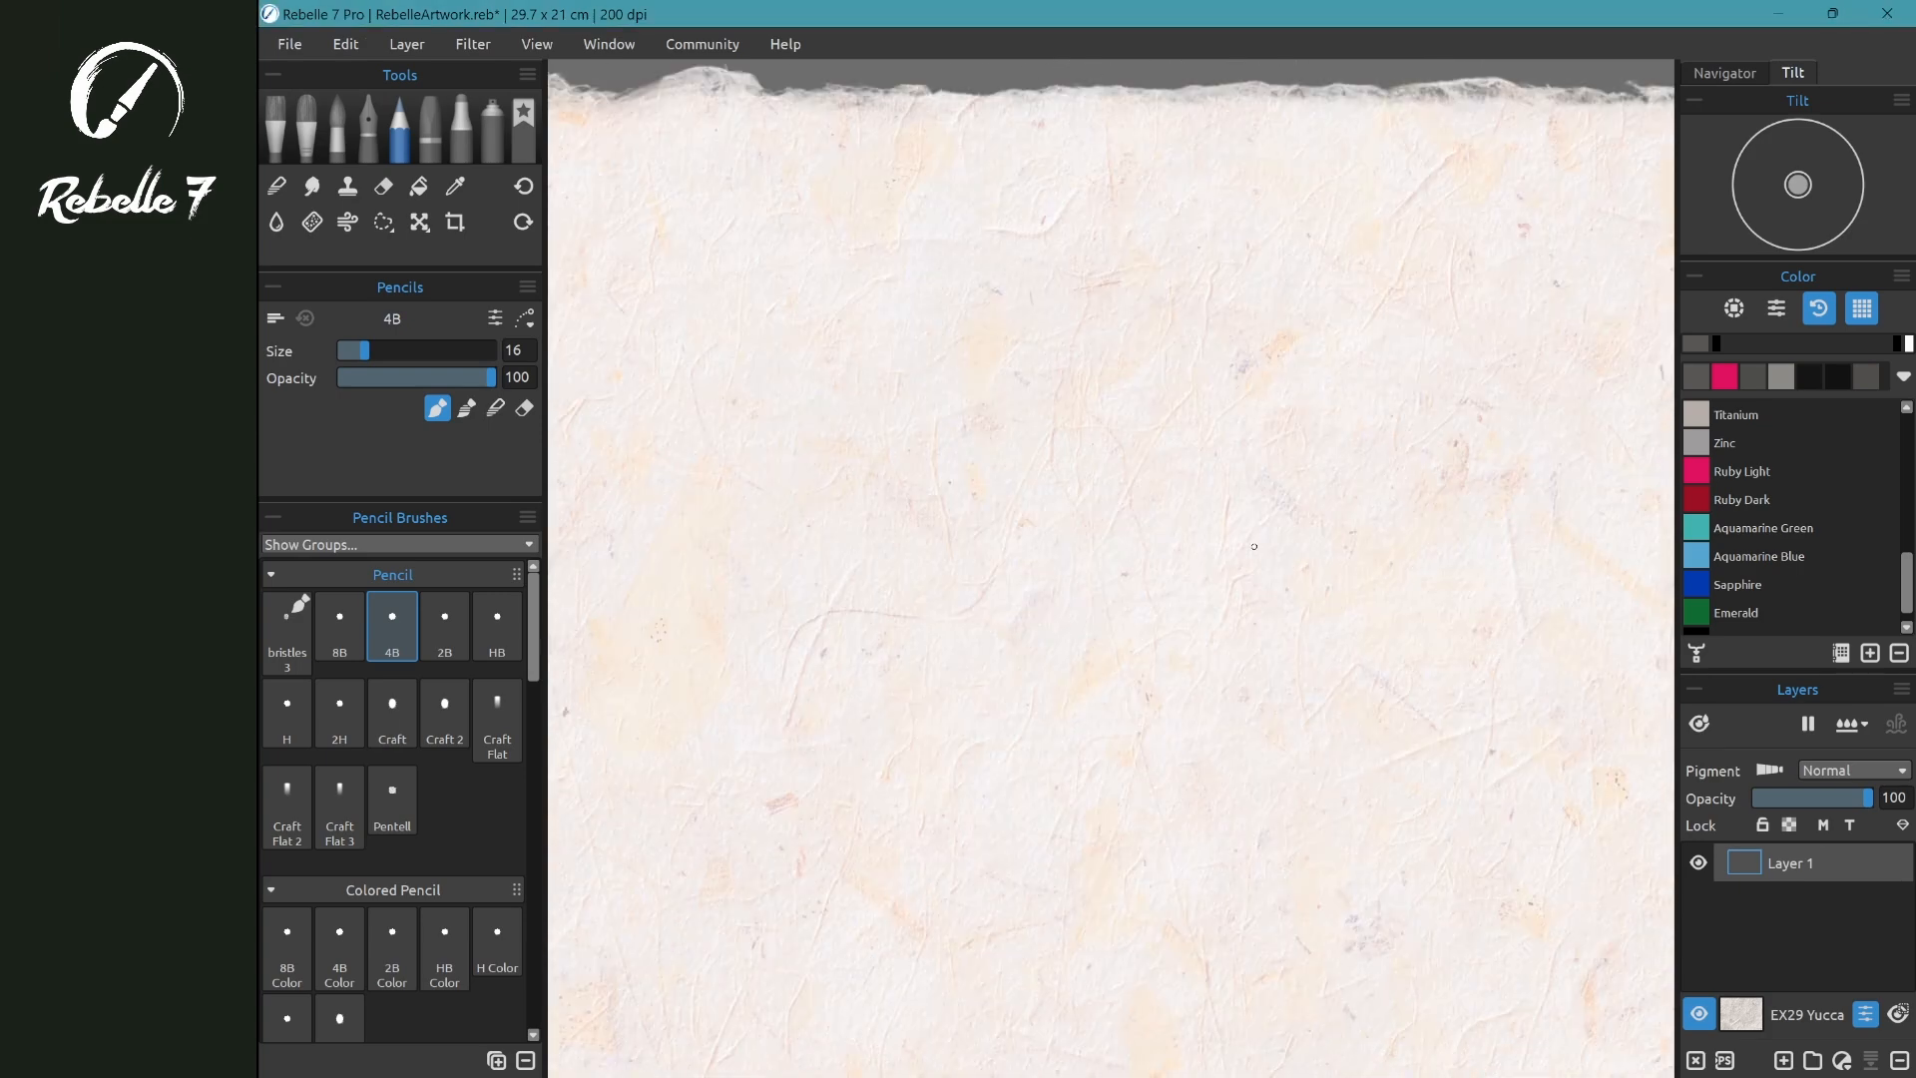
- Show the reference images, enlarge the Reference Image Library and add the Red hair girl image from it
{"action": "left_click", "coordinate": [608, 44]}
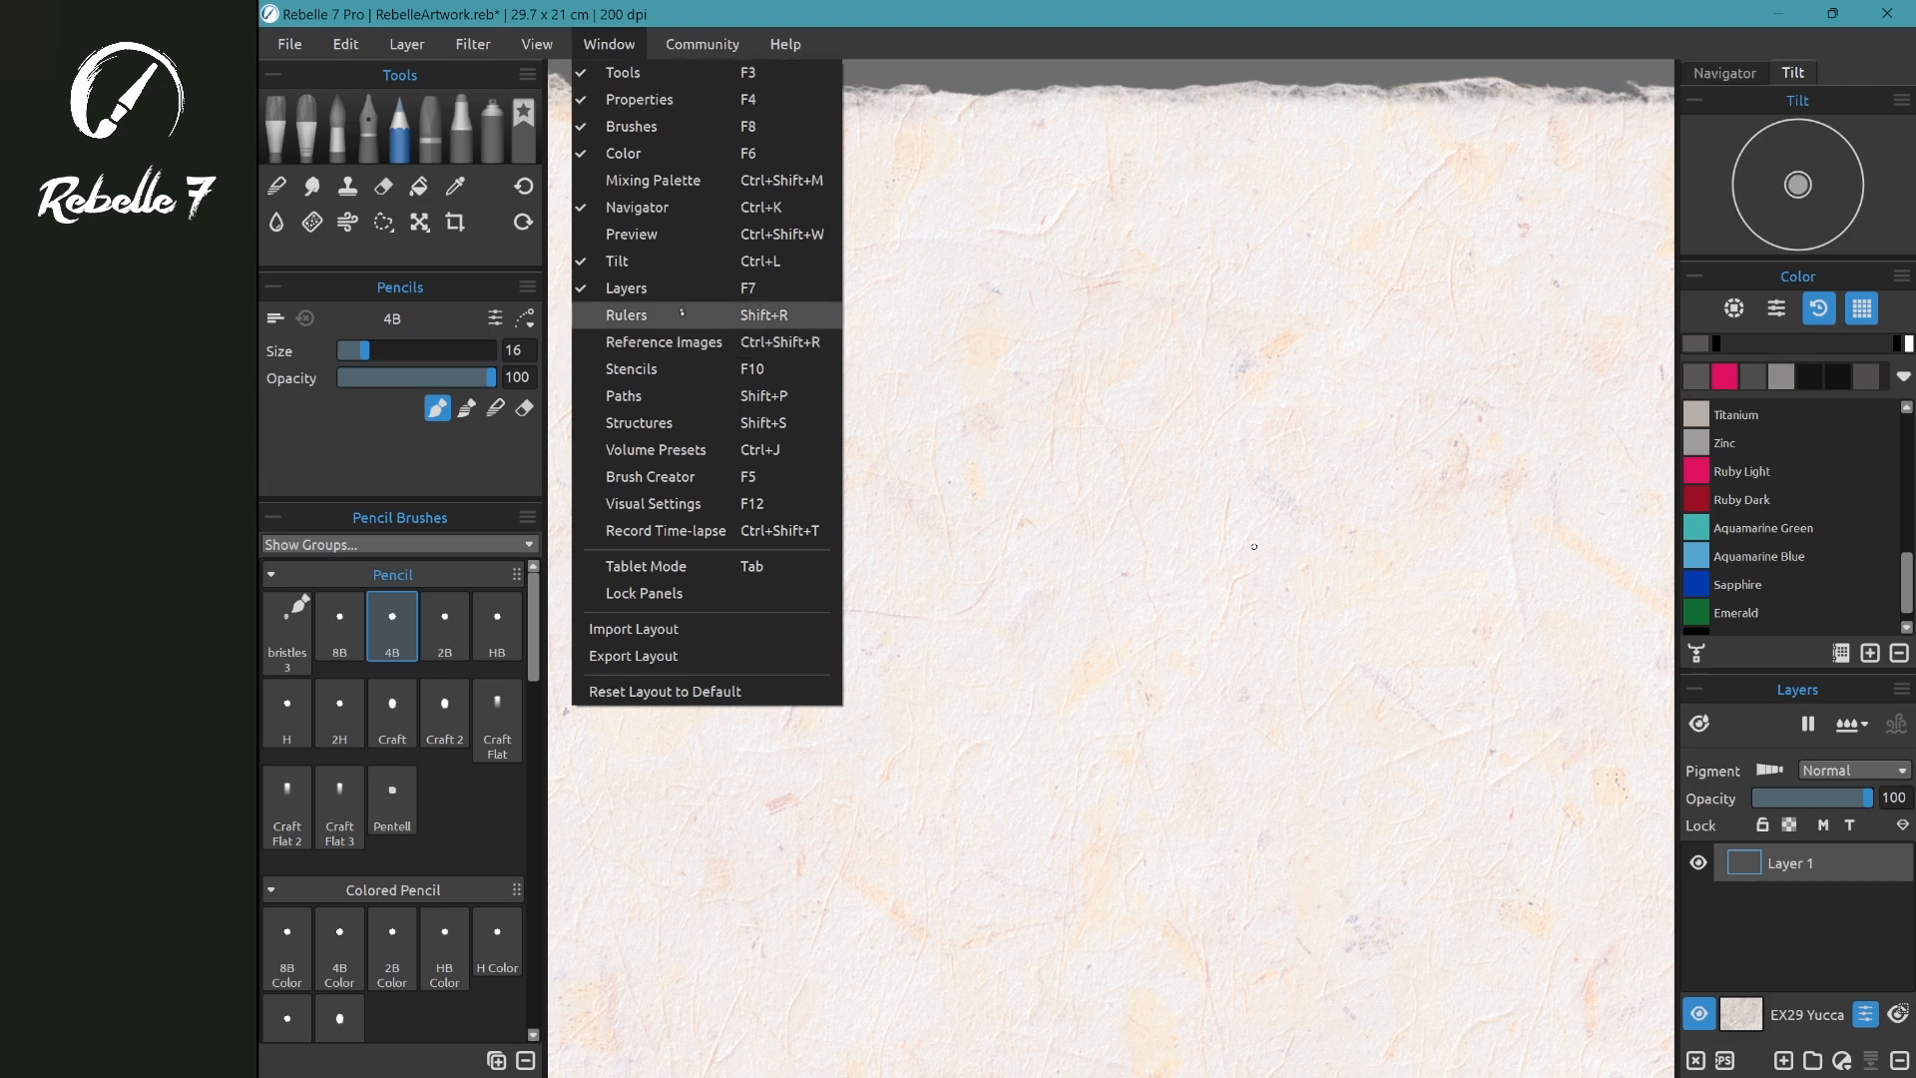
{"action": "left_click", "coordinate": [756, 342]}
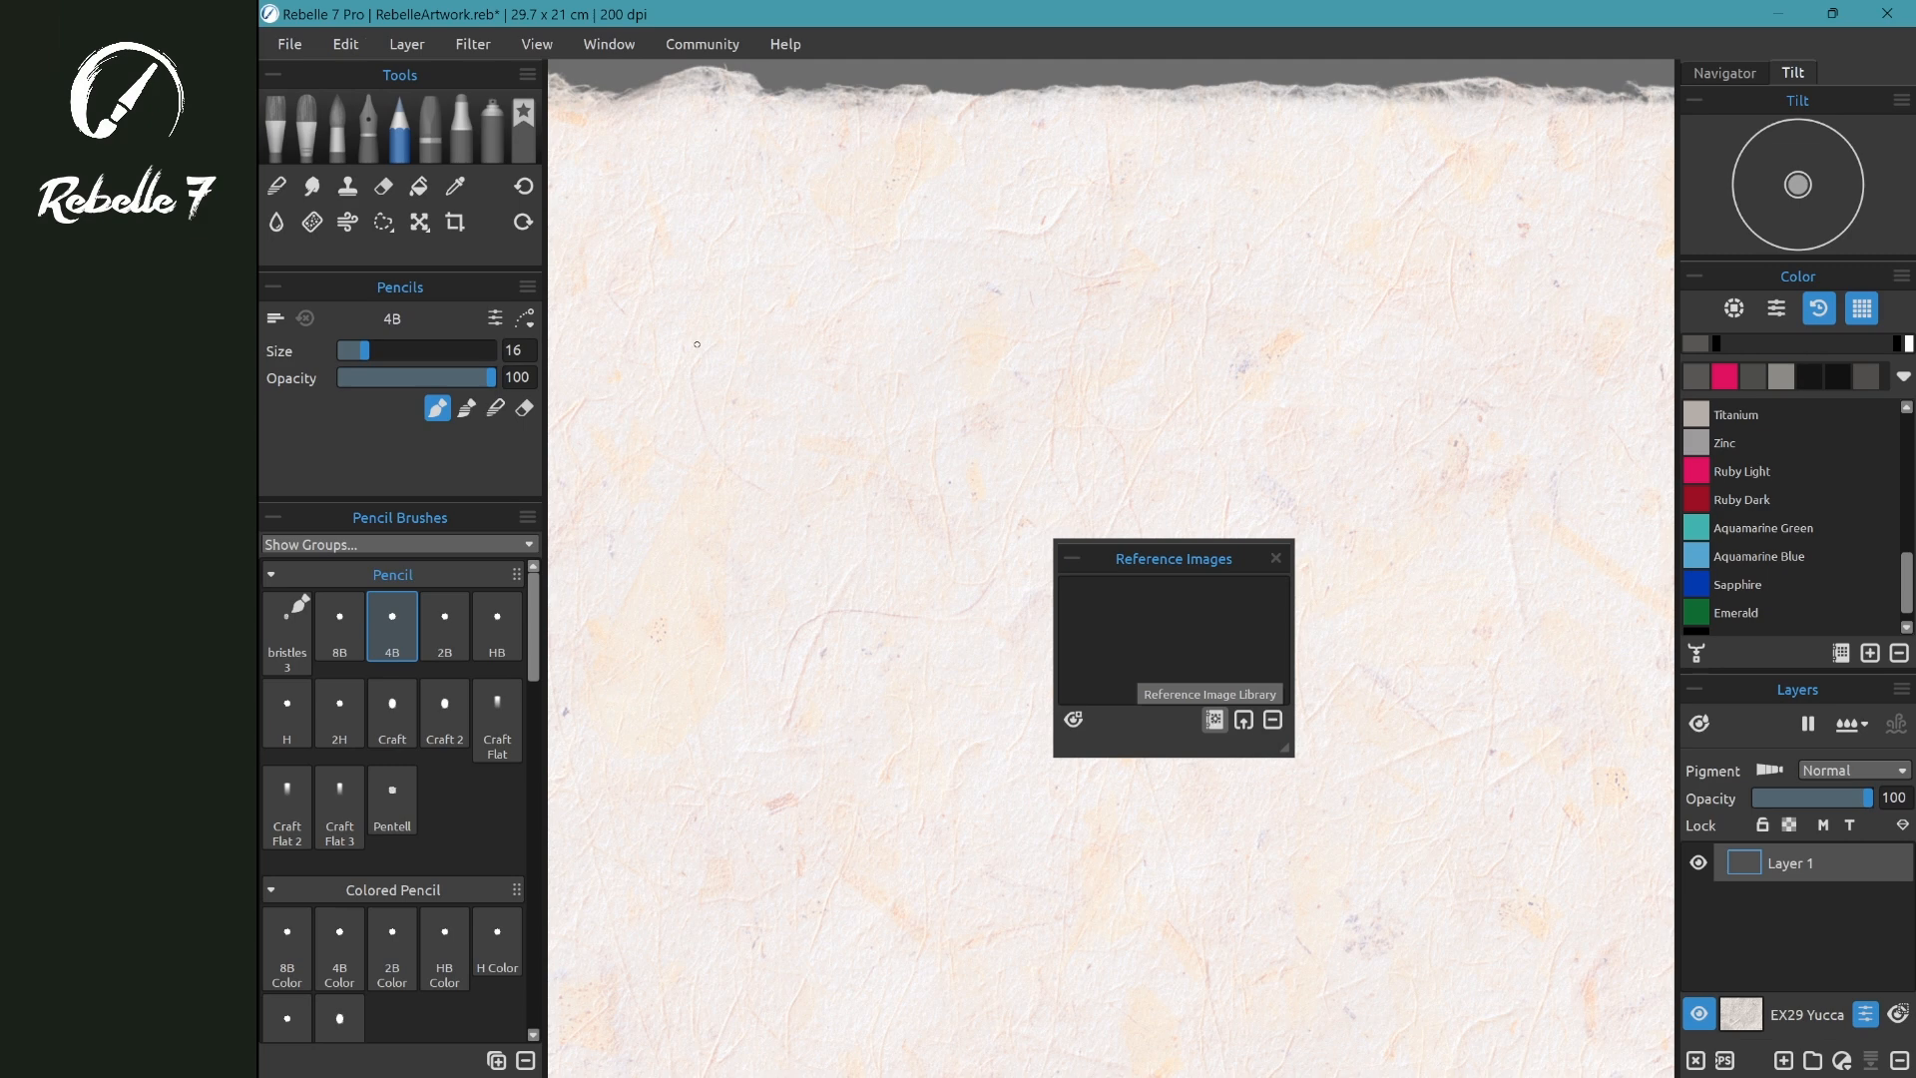
{"action": "left_click", "coordinate": [1213, 720]}
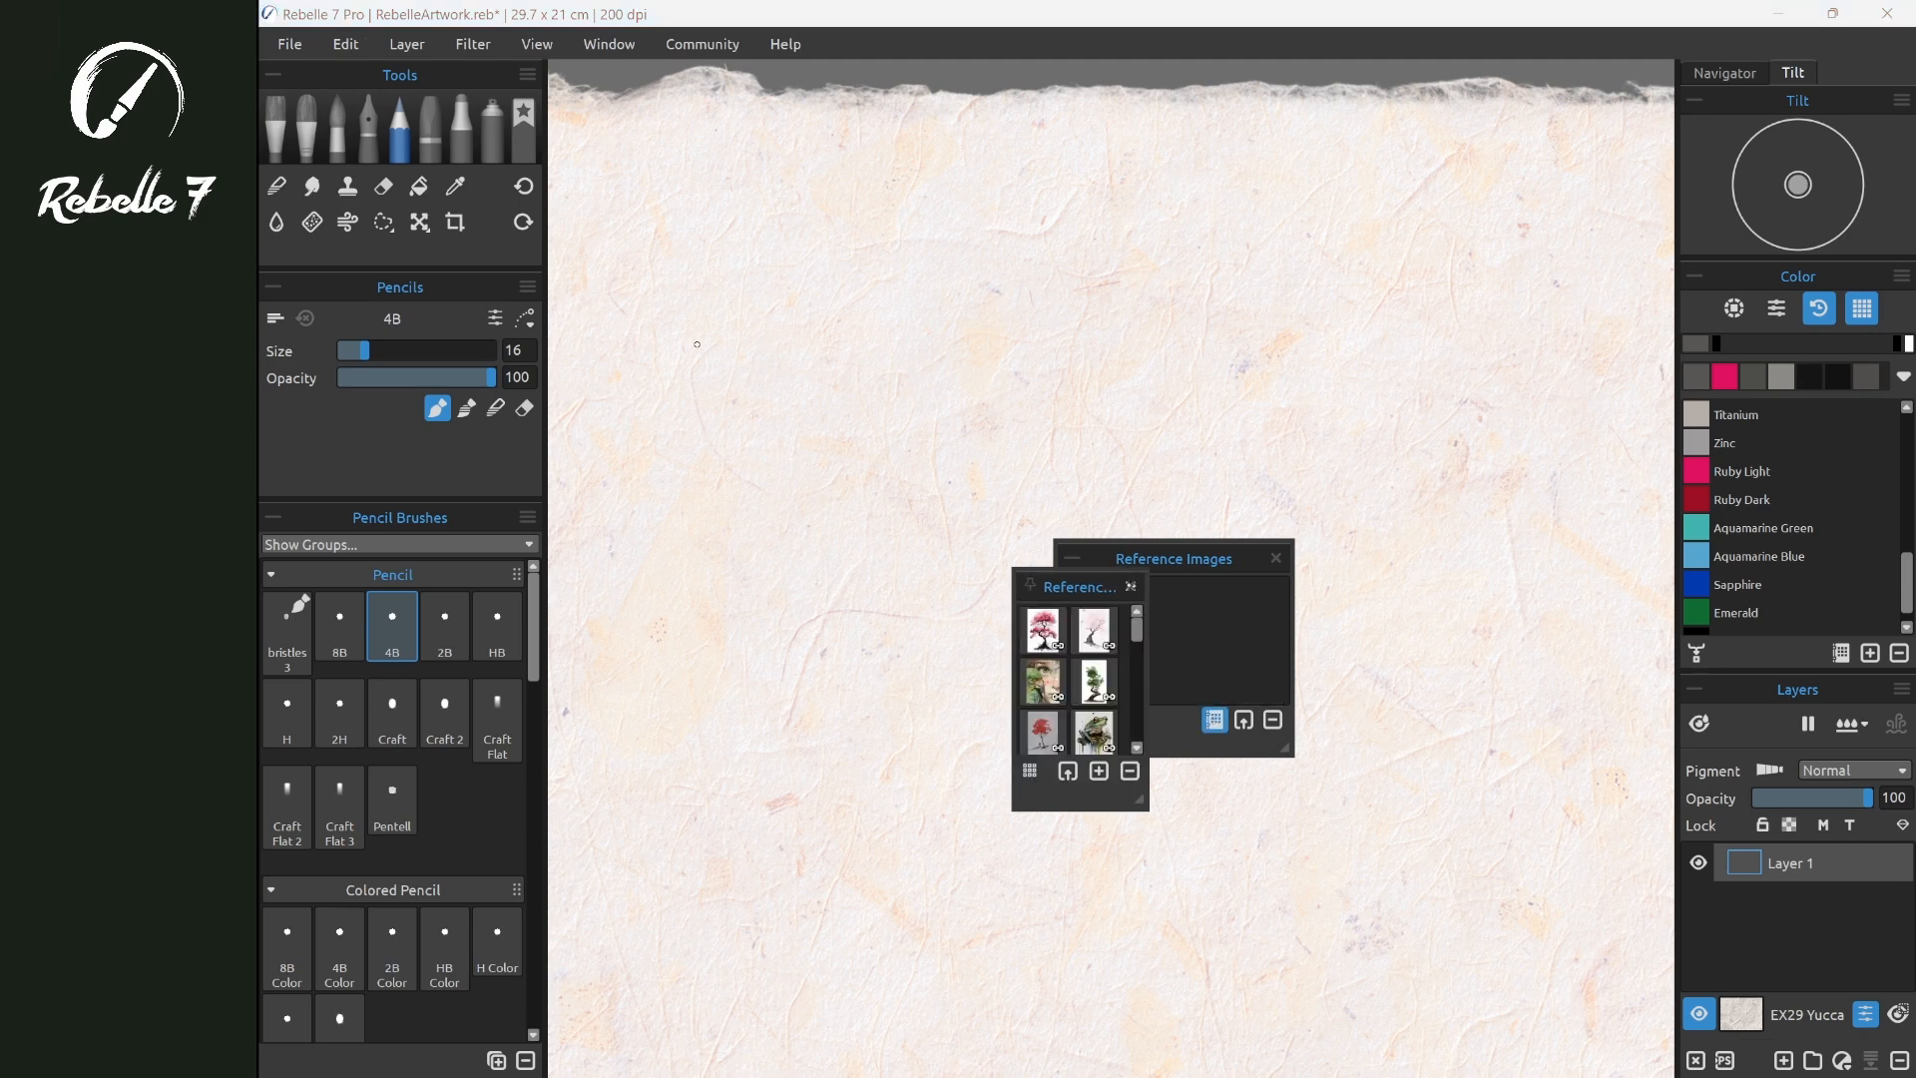
{"action": "left_click_drag", "start_coordinate": [1078, 587], "coordinate": [1402, 409]}
{"action": "left_click_drag", "start_coordinate": [1469, 633], "coordinate": [1561, 753]}
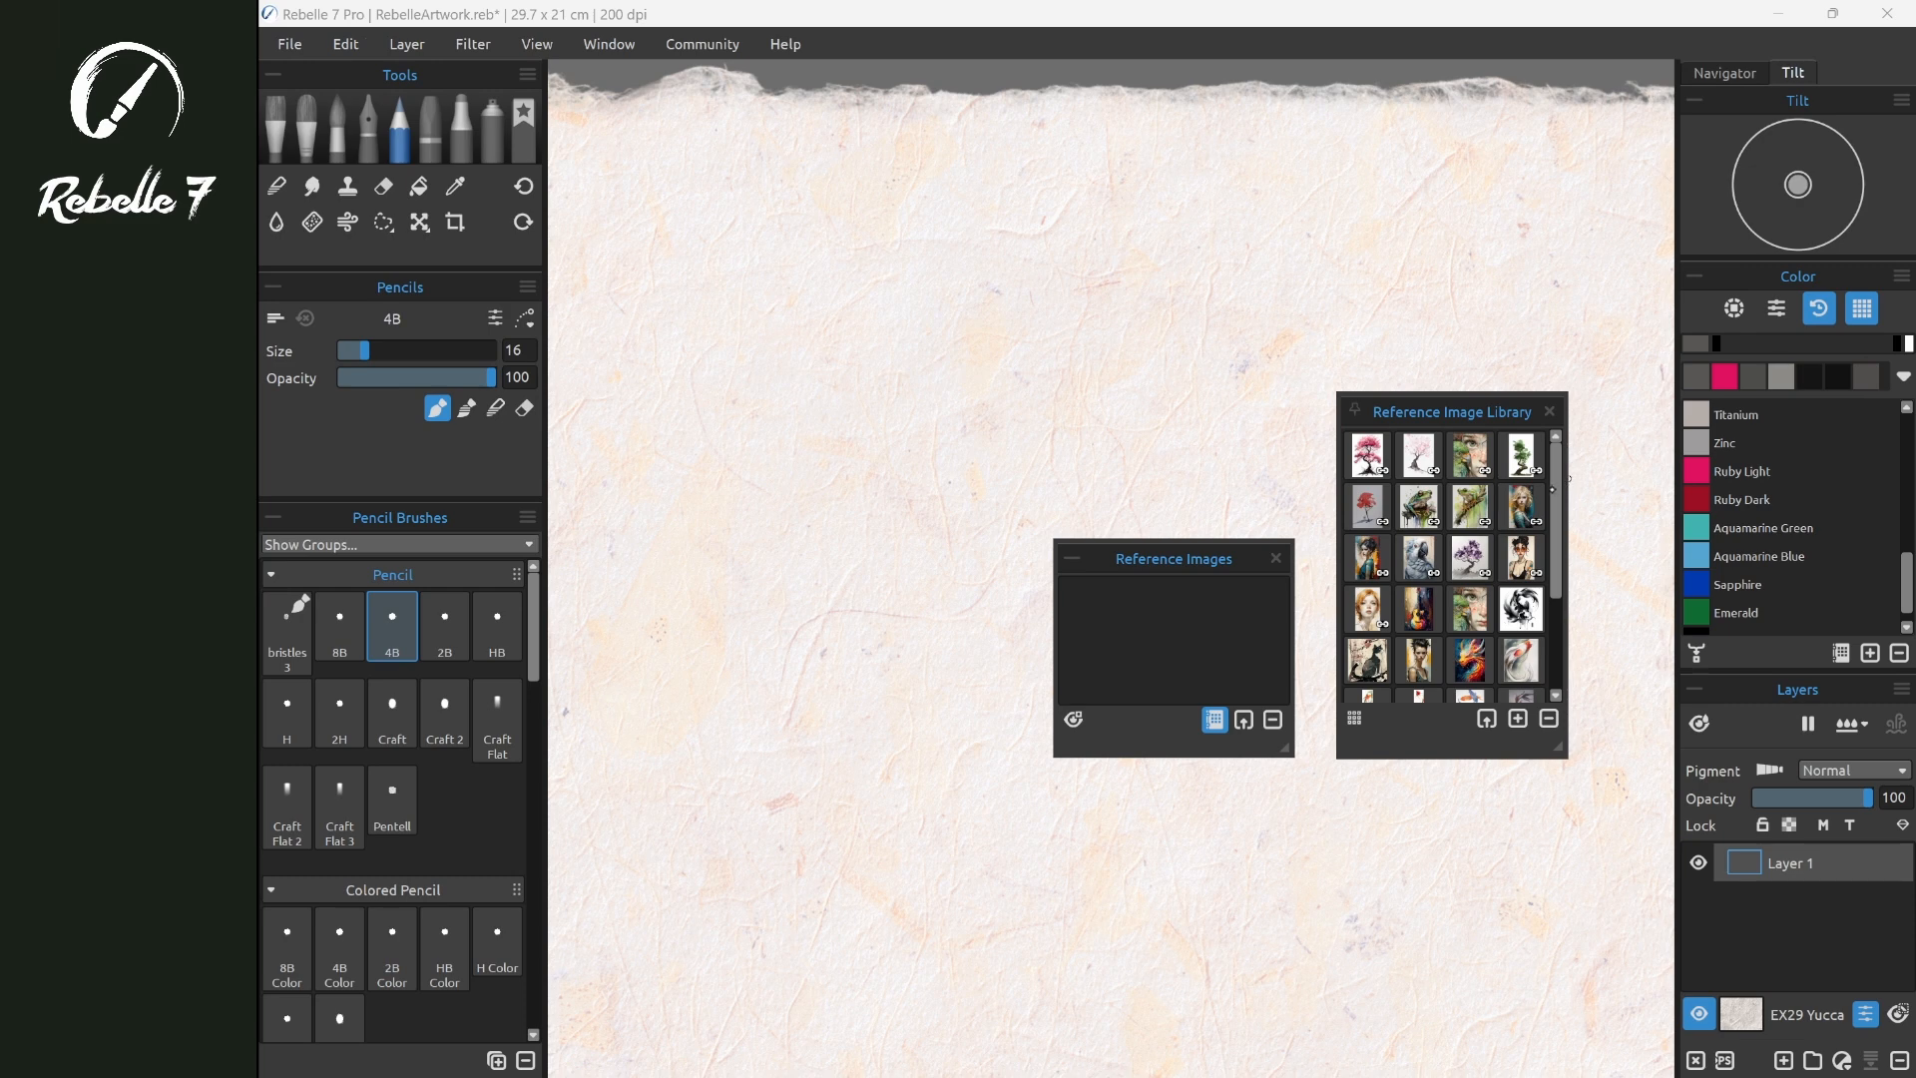
{"action": "left_click_drag", "start_coordinate": [1552, 490], "coordinate": [1552, 547]}
{"action": "double_click", "coordinate": [1368, 510]}
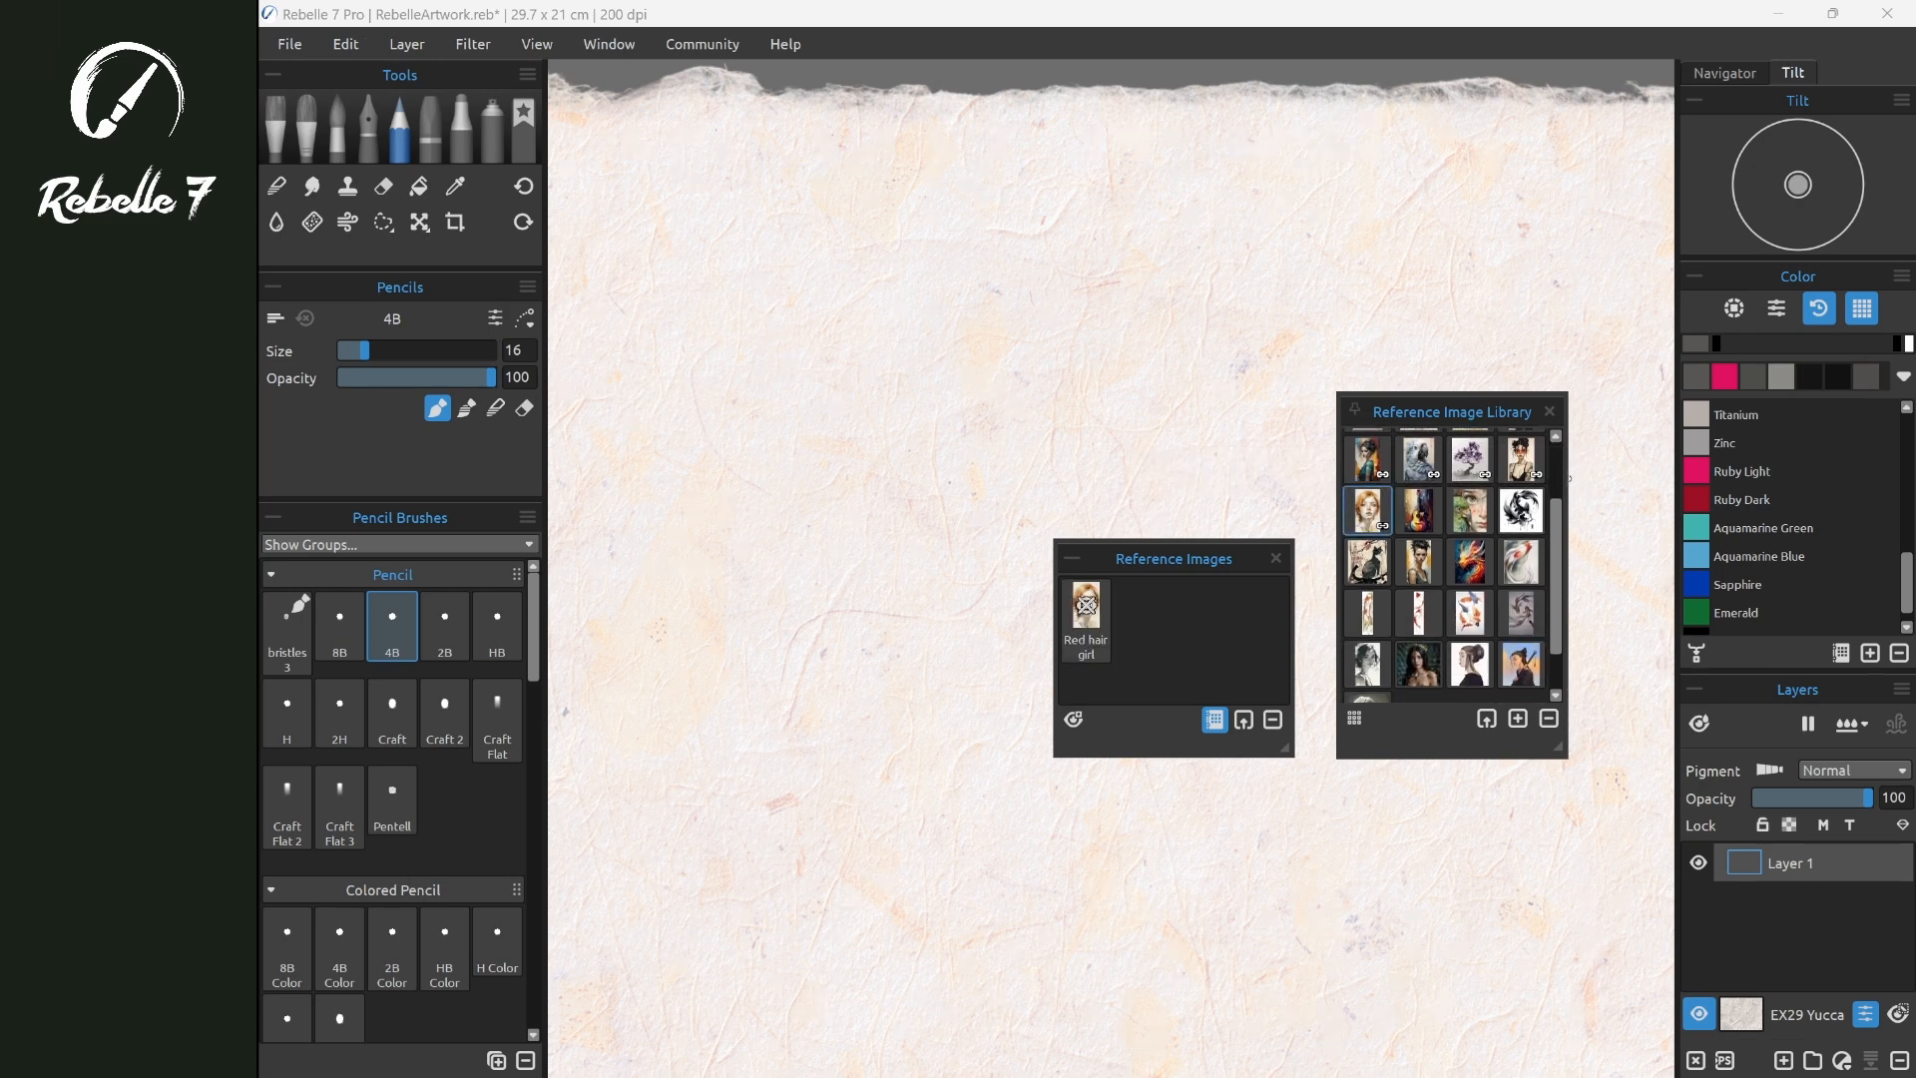
- Open the Red hair girl reference in its own window, enlarge it and place it in the canvas's upper-left corner
{"action": "double_click", "coordinate": [1083, 619]}
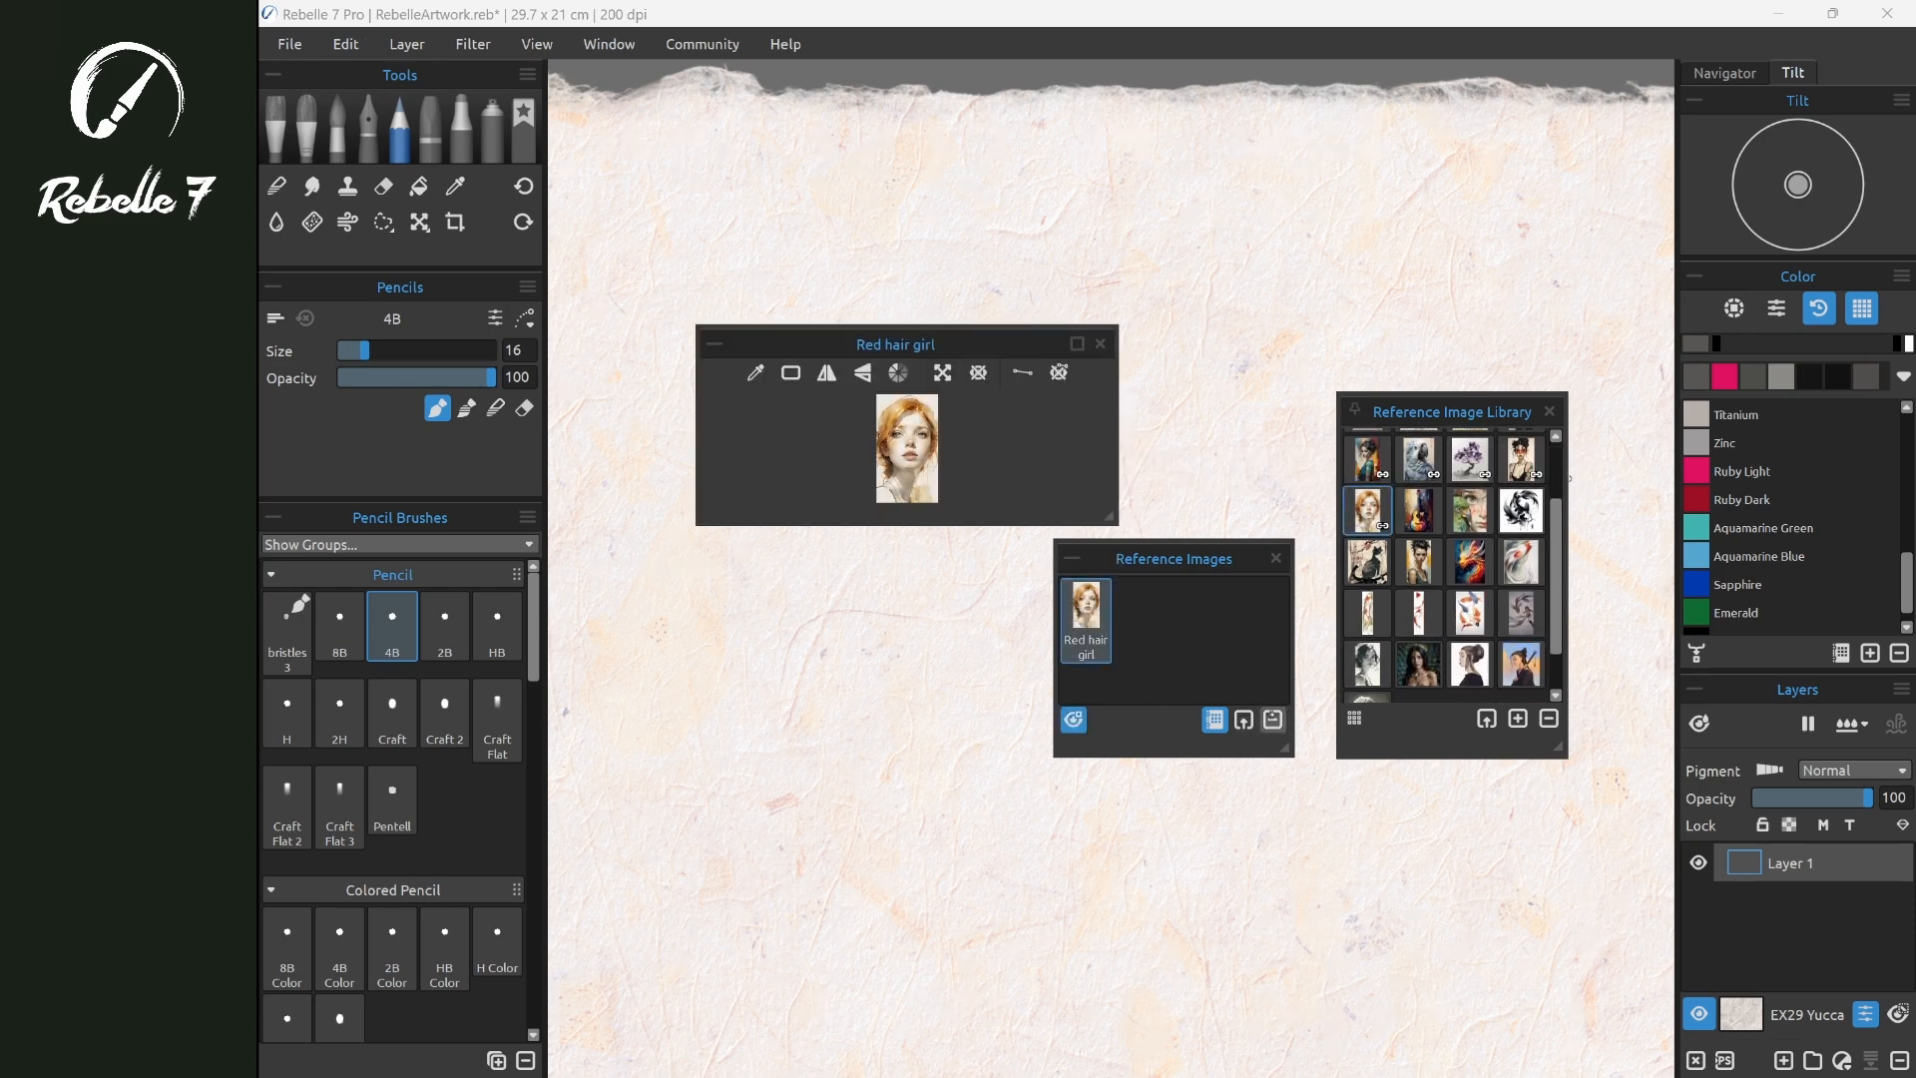
{"action": "left_click", "coordinate": [1275, 558]}
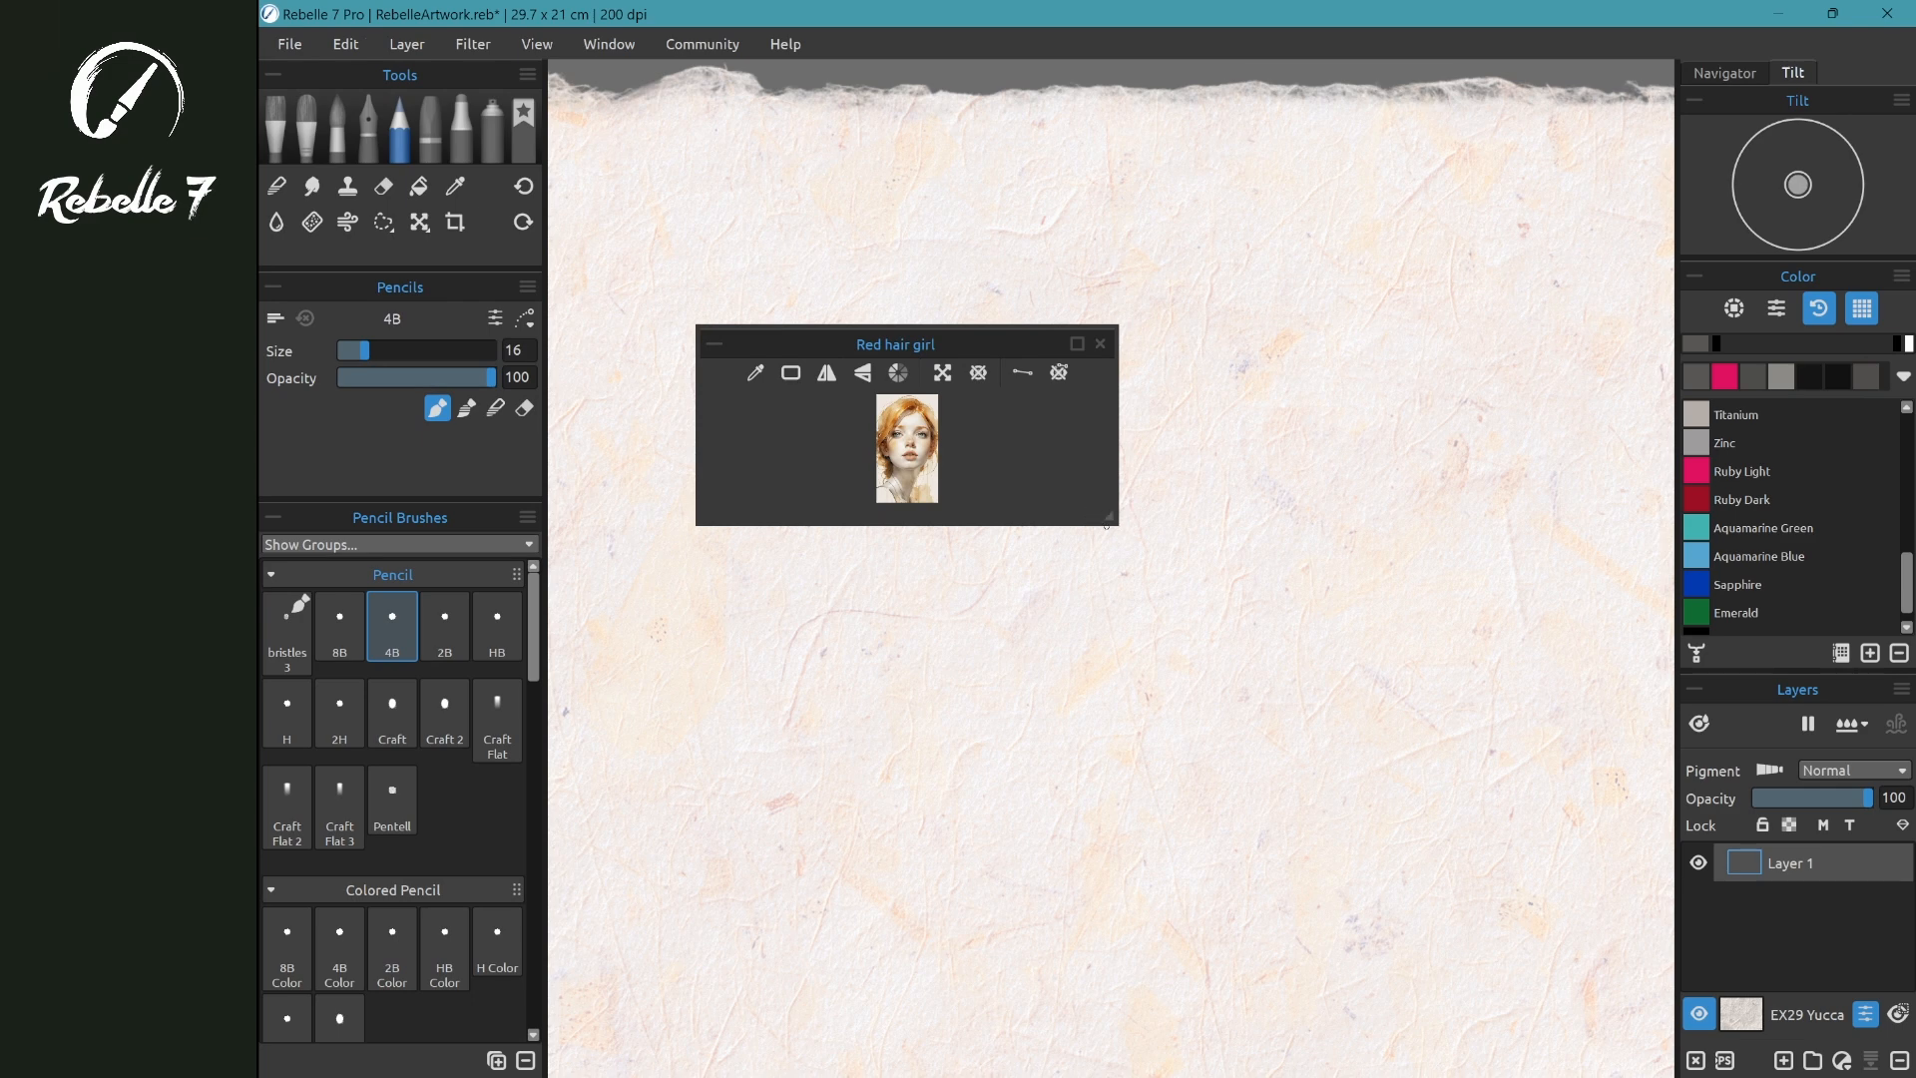
{"action": "left_click_drag", "start_coordinate": [1108, 519], "coordinate": [1212, 697]}
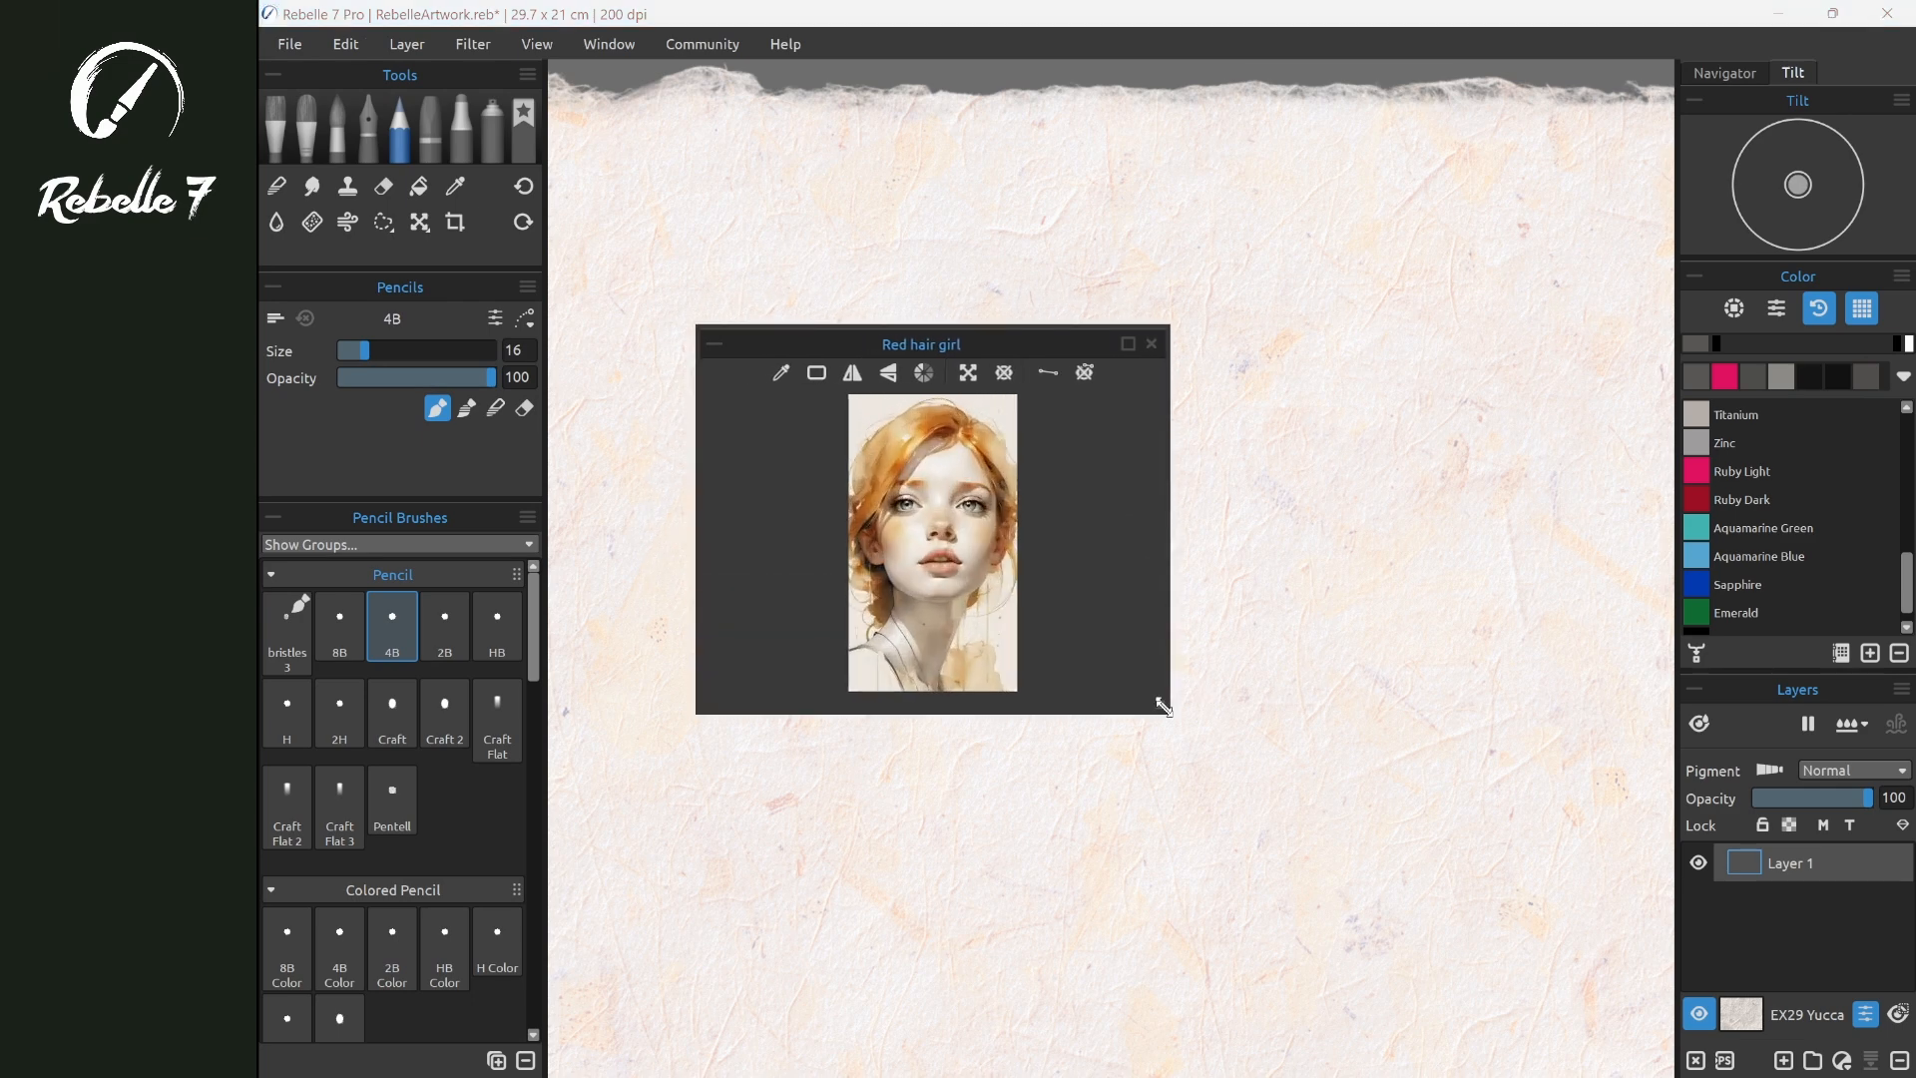
{"action": "left_click_drag", "start_coordinate": [926, 342], "coordinate": [773, 73]}
- Open the recent painting girl red hair 2.reb and activate the Smudge & Liquify tool
{"action": "left_click", "coordinate": [290, 44]}
{"action": "mouse_move", "coordinate": [438, 126]}
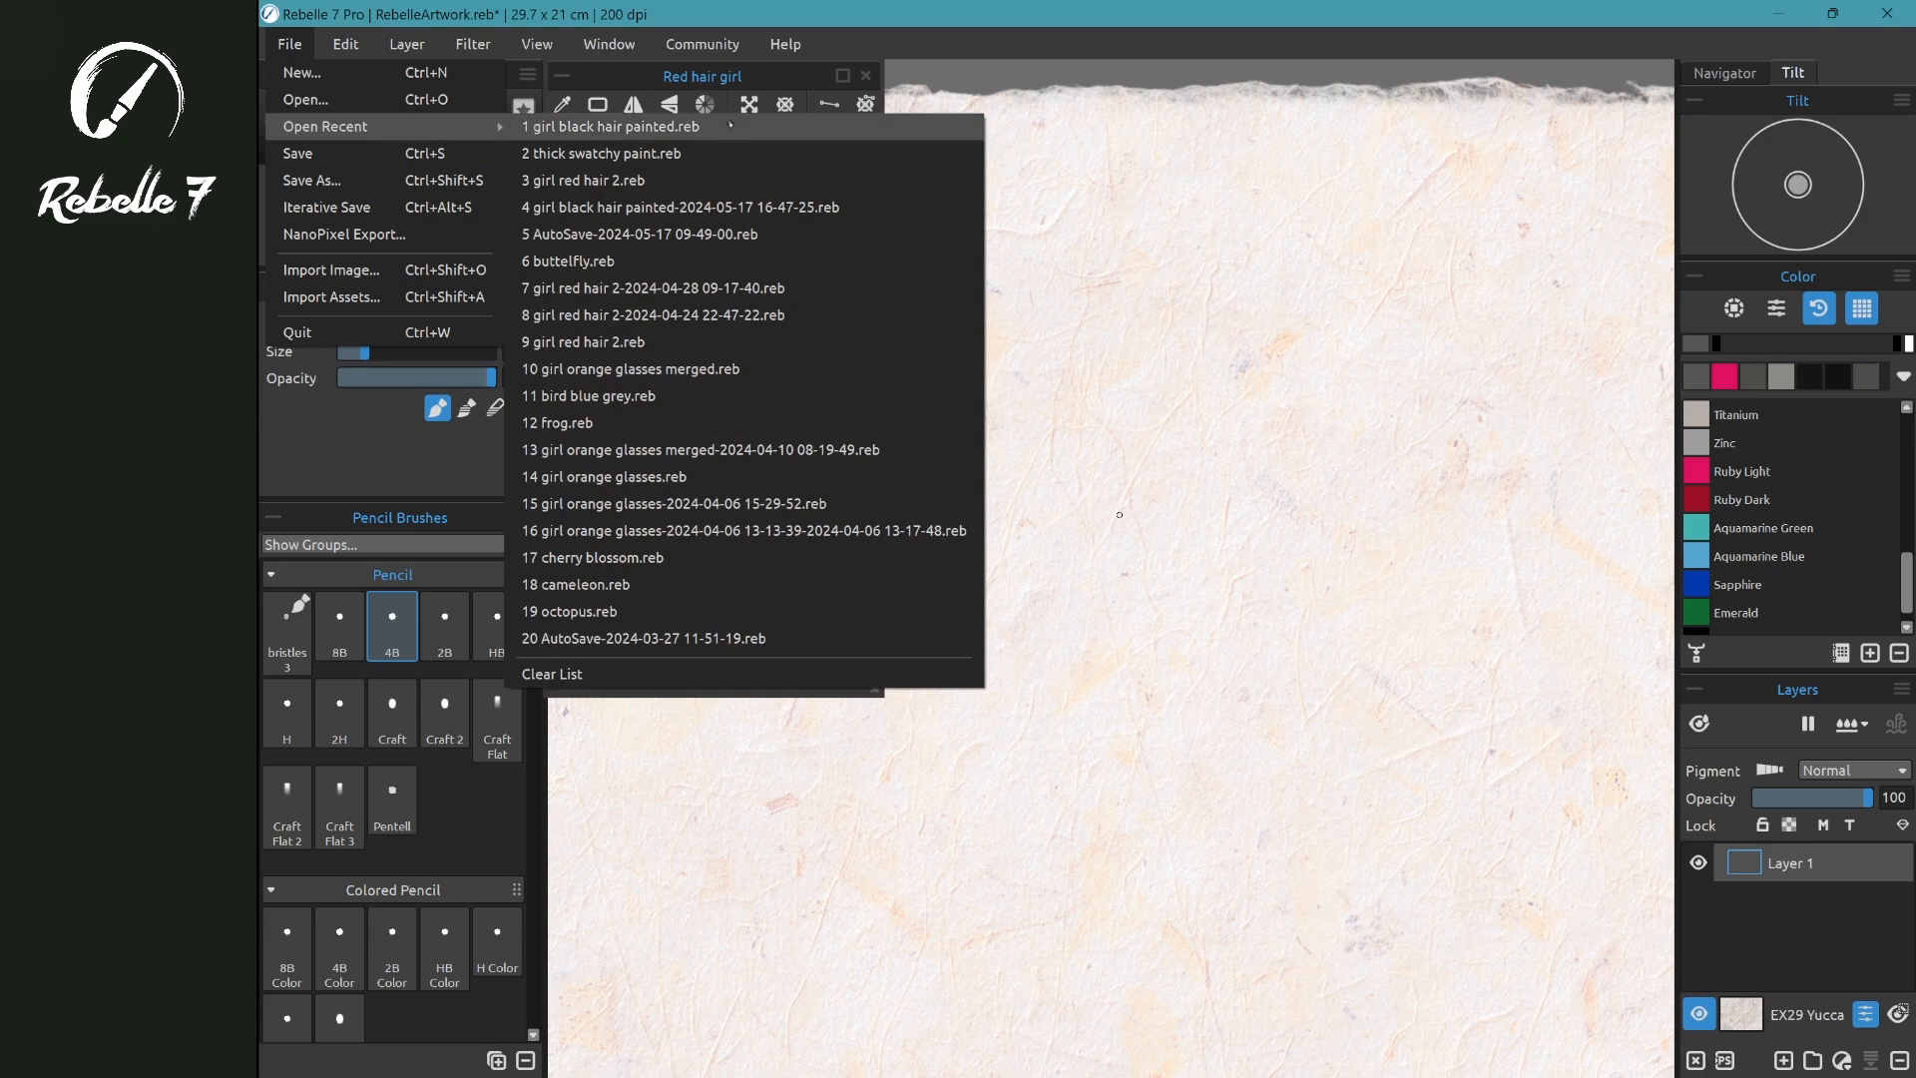
{"action": "left_click", "coordinate": [589, 181]}
{"action": "left_click", "coordinate": [1138, 603]}
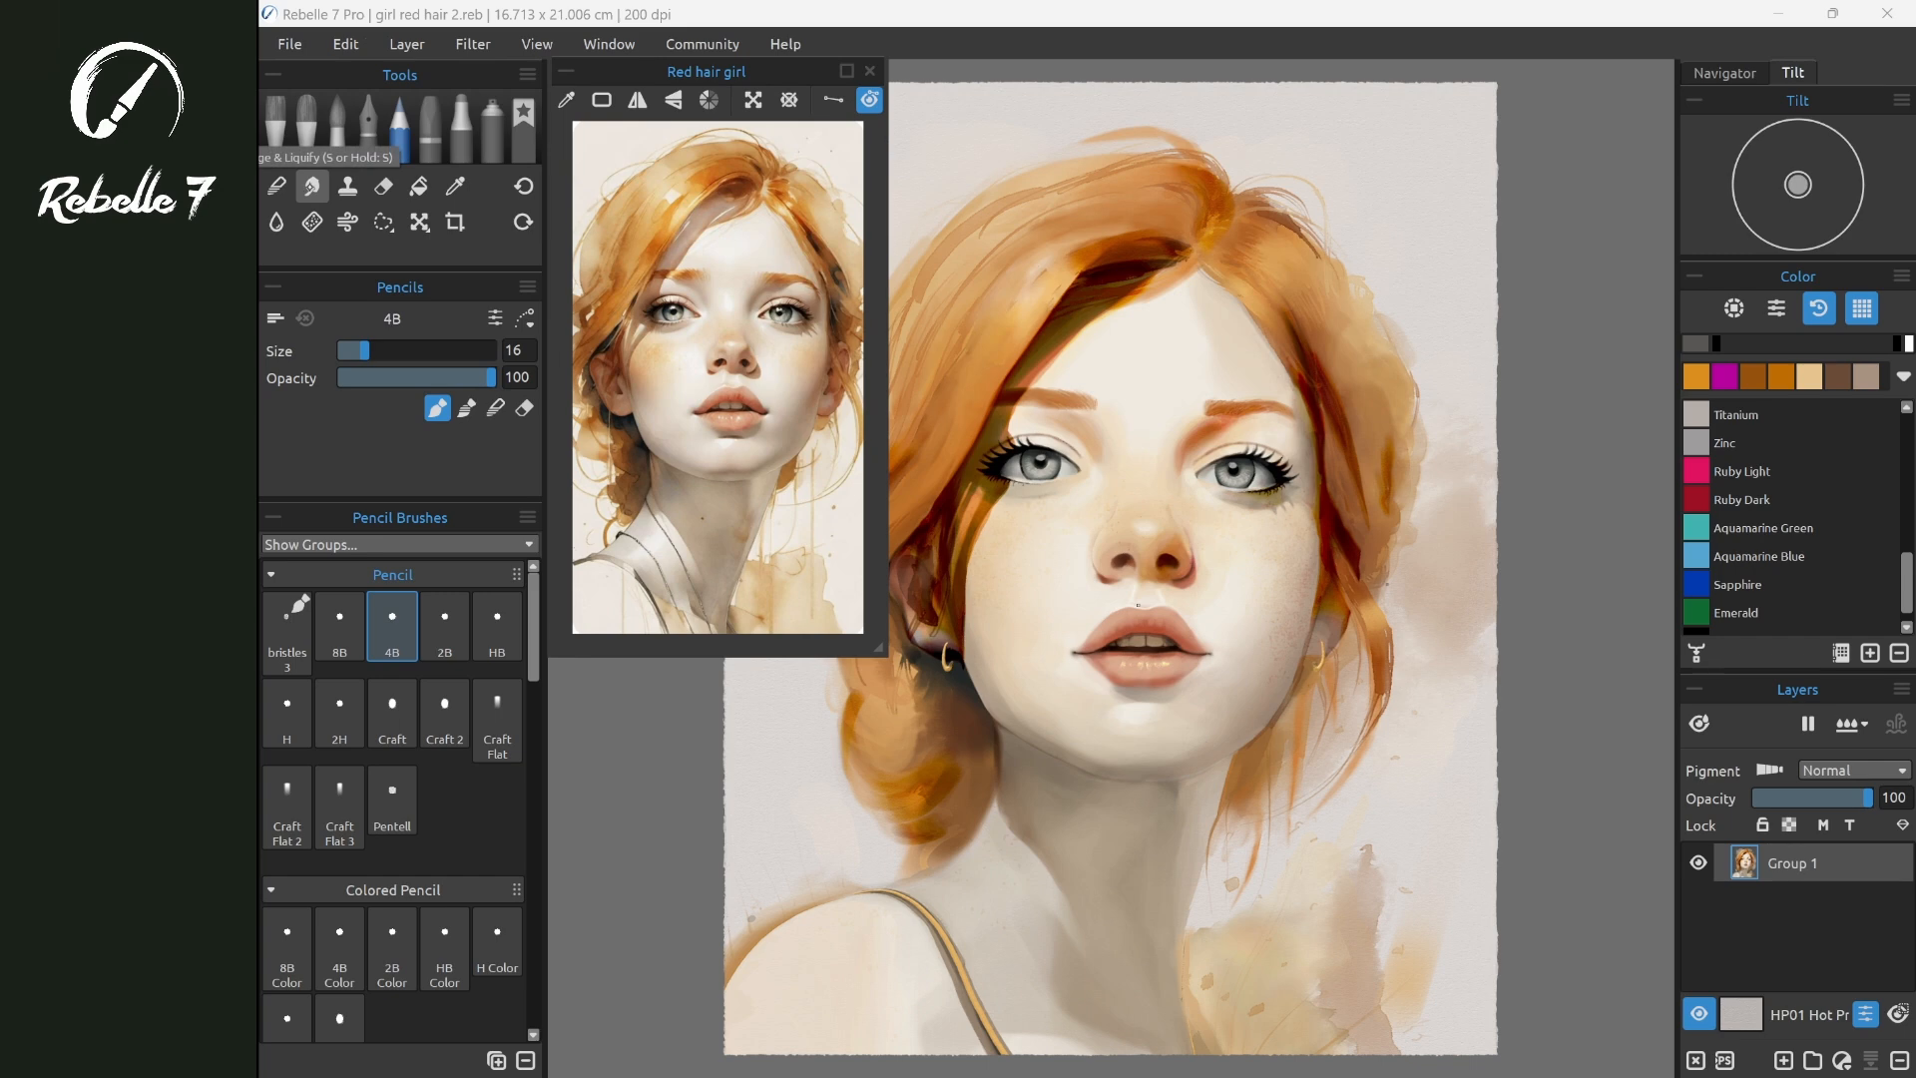
{"action": "key", "text": "s"}
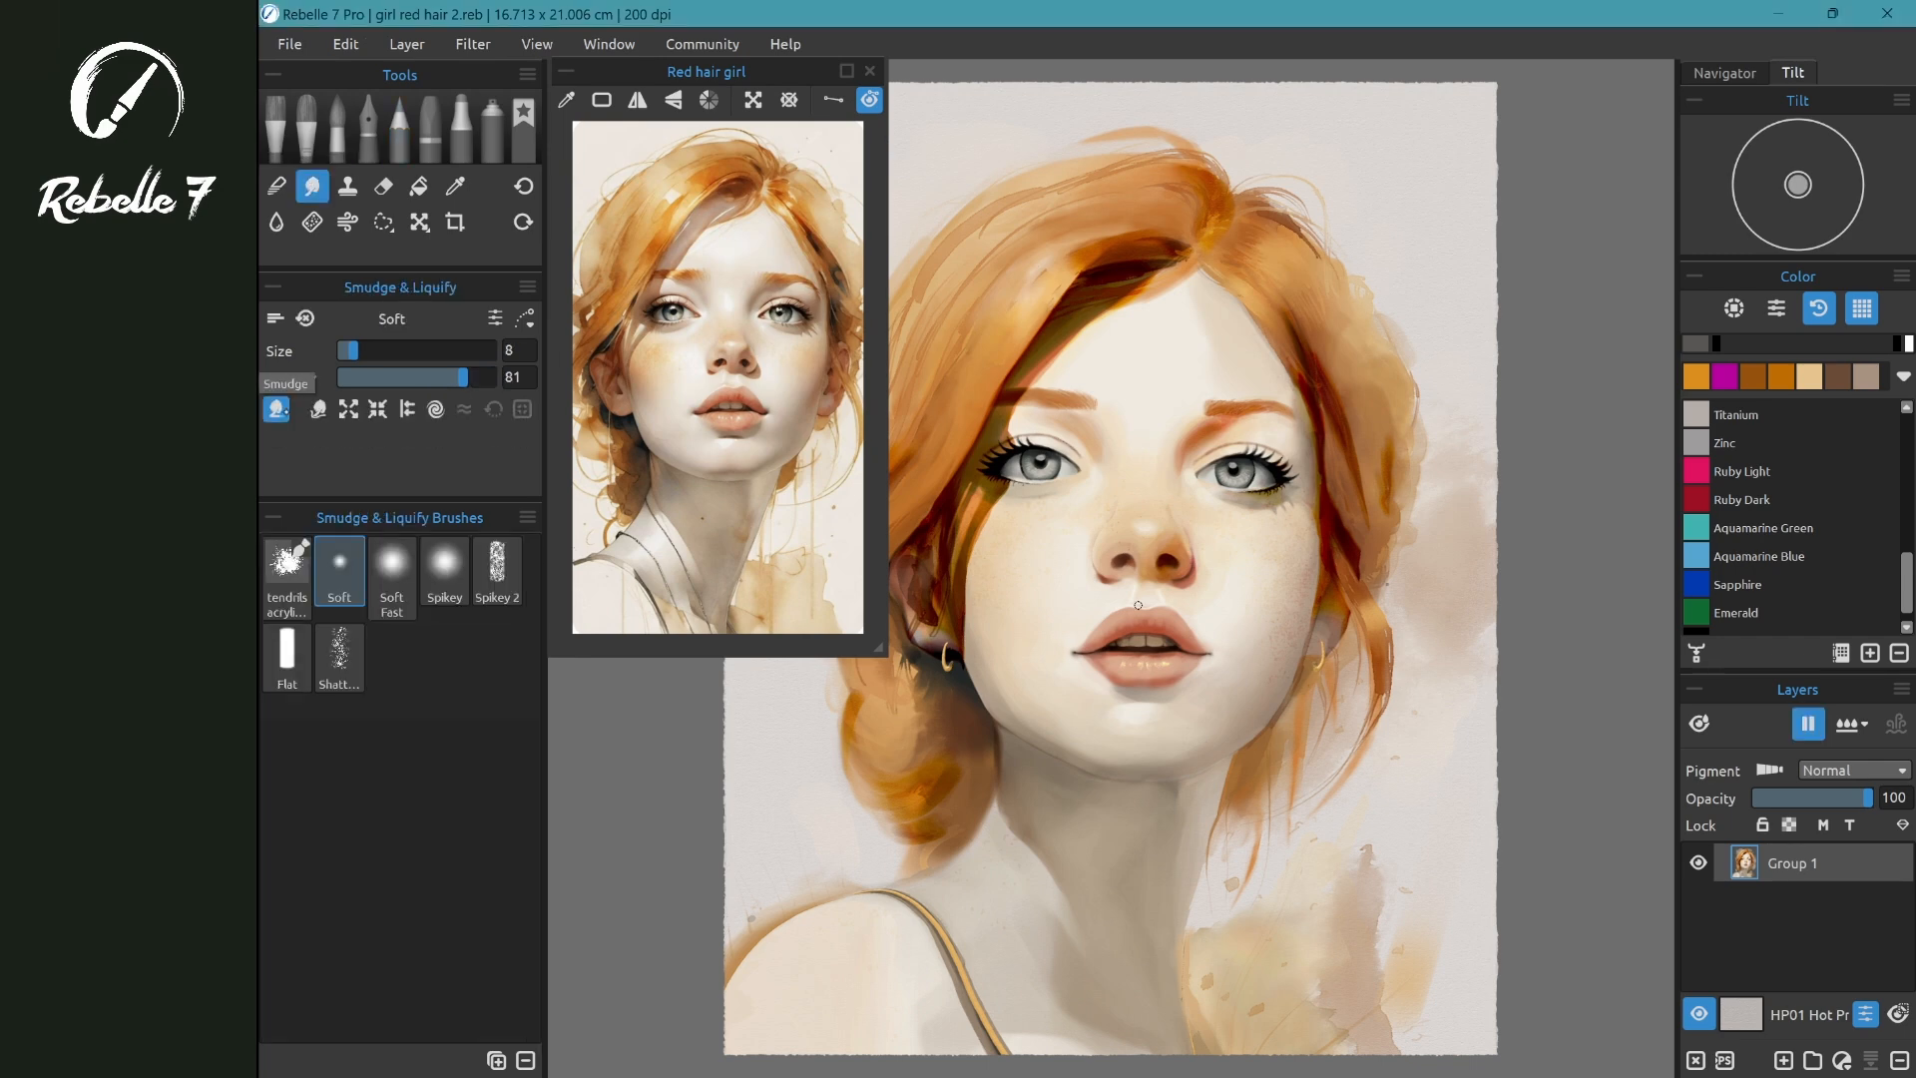
- Smudge the outer eyelashes of the eye nearest the loose hair strand outward into the skin
{"action": "scroll", "coordinate": [1137, 603], "scroll_direction": "up", "scroll_amount": 5}
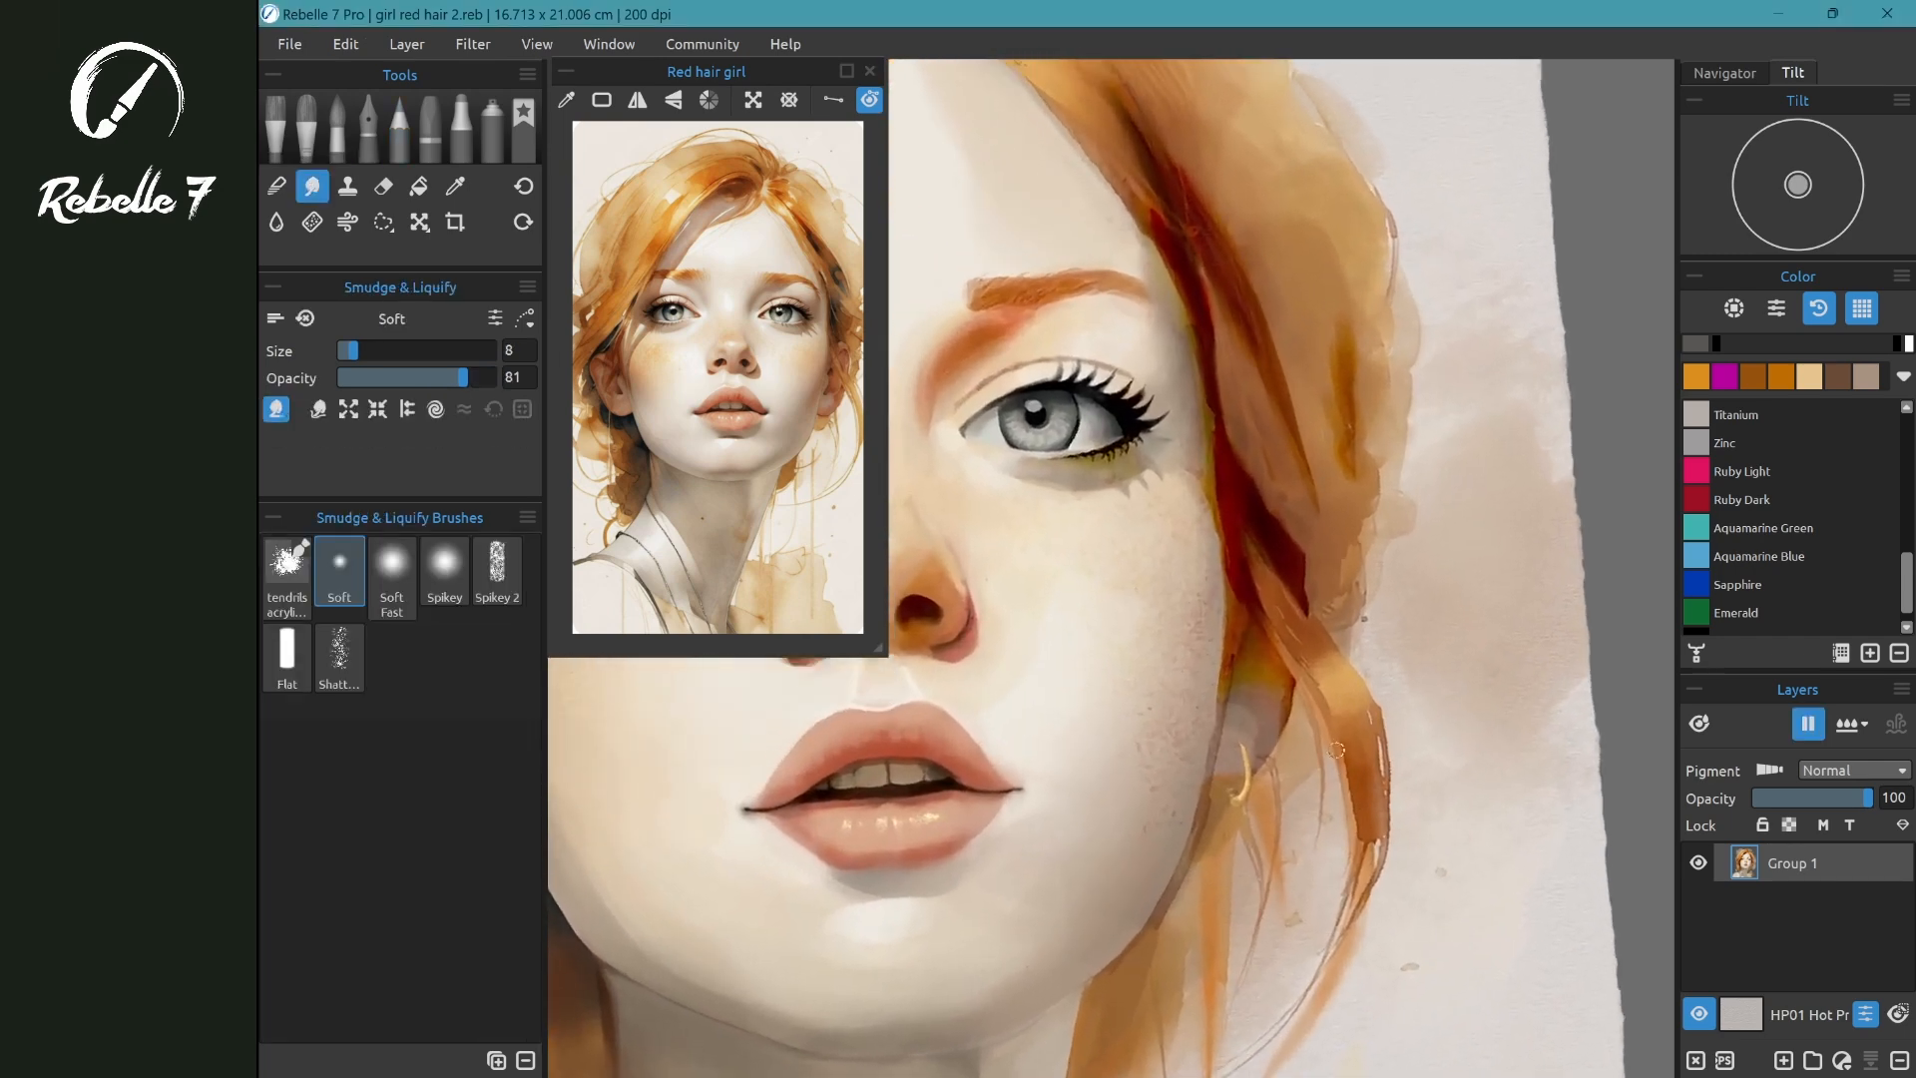
{"action": "scroll", "coordinate": [1260, 444], "scroll_direction": "up", "scroll_amount": 4}
{"action": "mouse_move", "coordinate": [1128, 527]}
{"action": "left_mouse_down"}
{"action": "mouse_move", "coordinate": [1232, 464]}
{"action": "mouse_move", "coordinate": [1237, 504]}
{"action": "left_mouse_up"}
{"action": "scroll", "coordinate": [1270, 579], "scroll_direction": "up", "scroll_amount": 3}
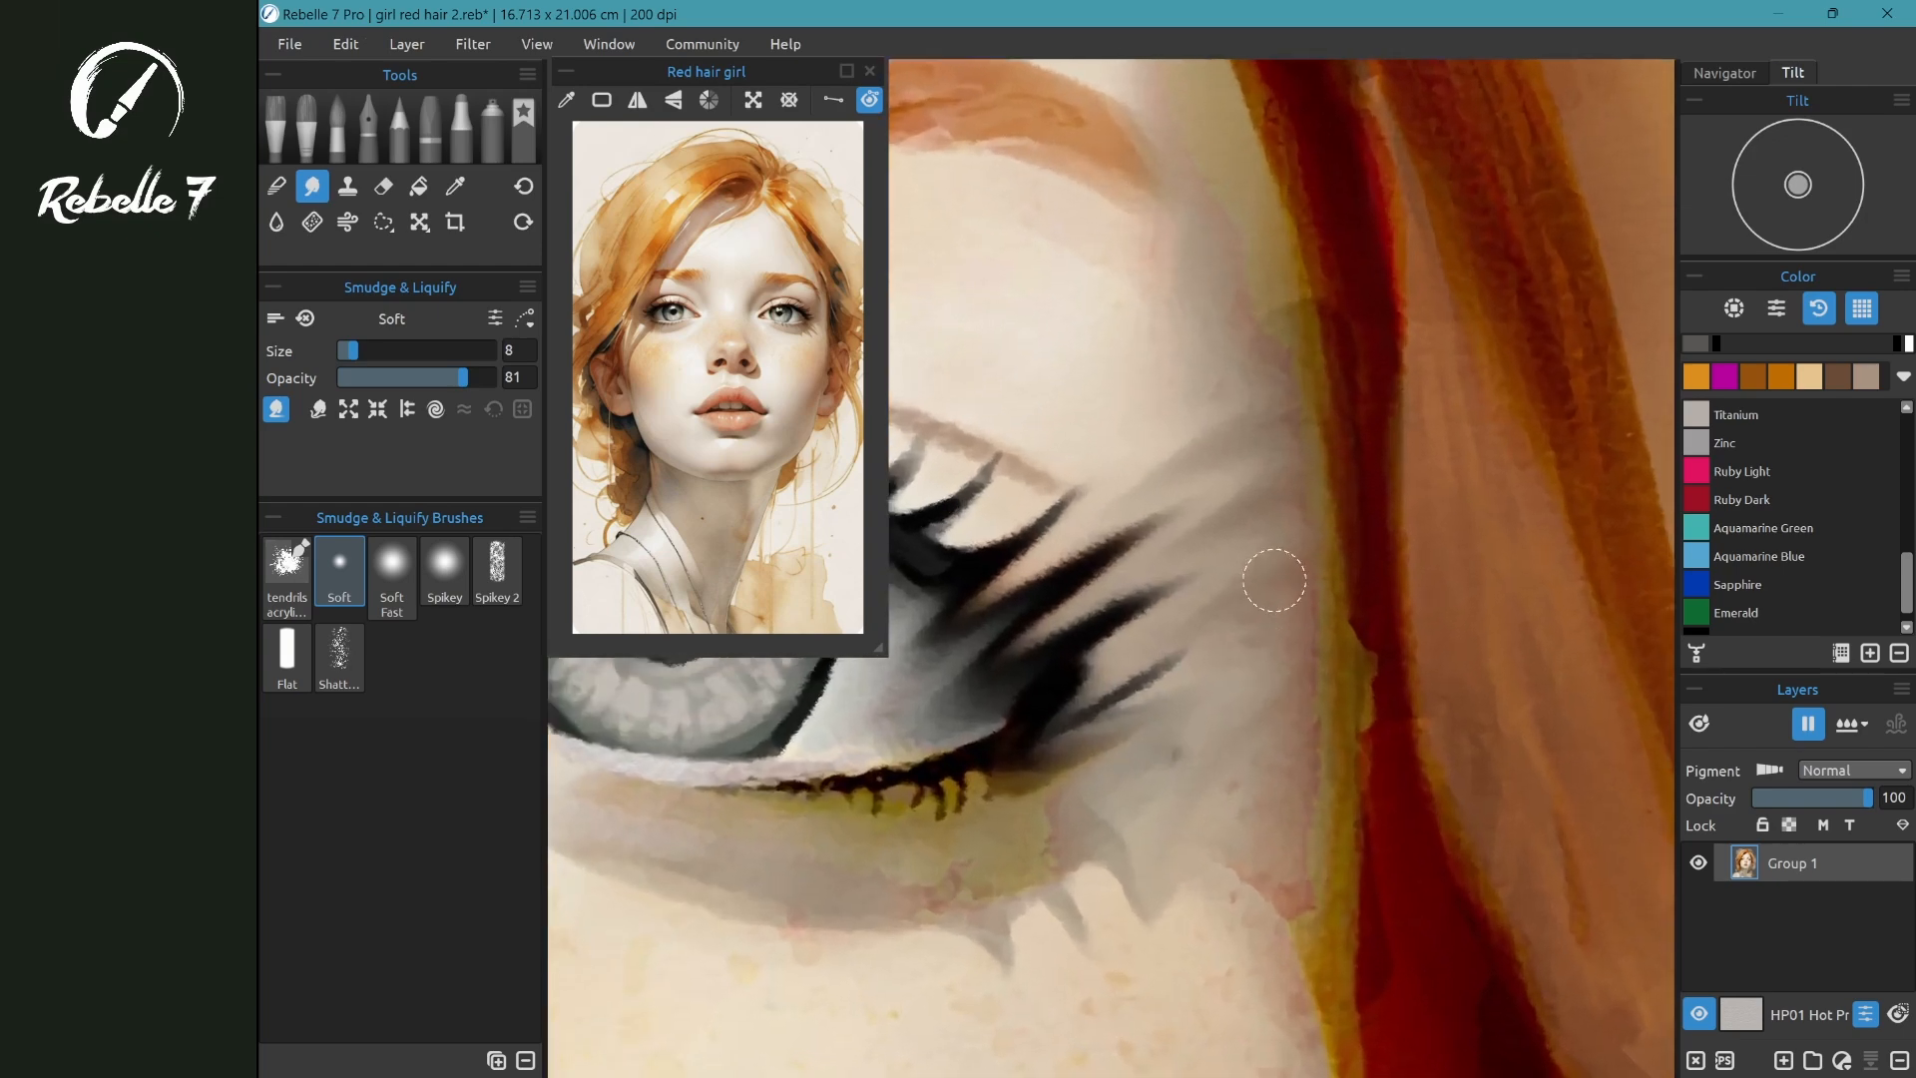
{"action": "scroll", "coordinate": [1275, 580], "scroll_direction": "down", "scroll_amount": 4}
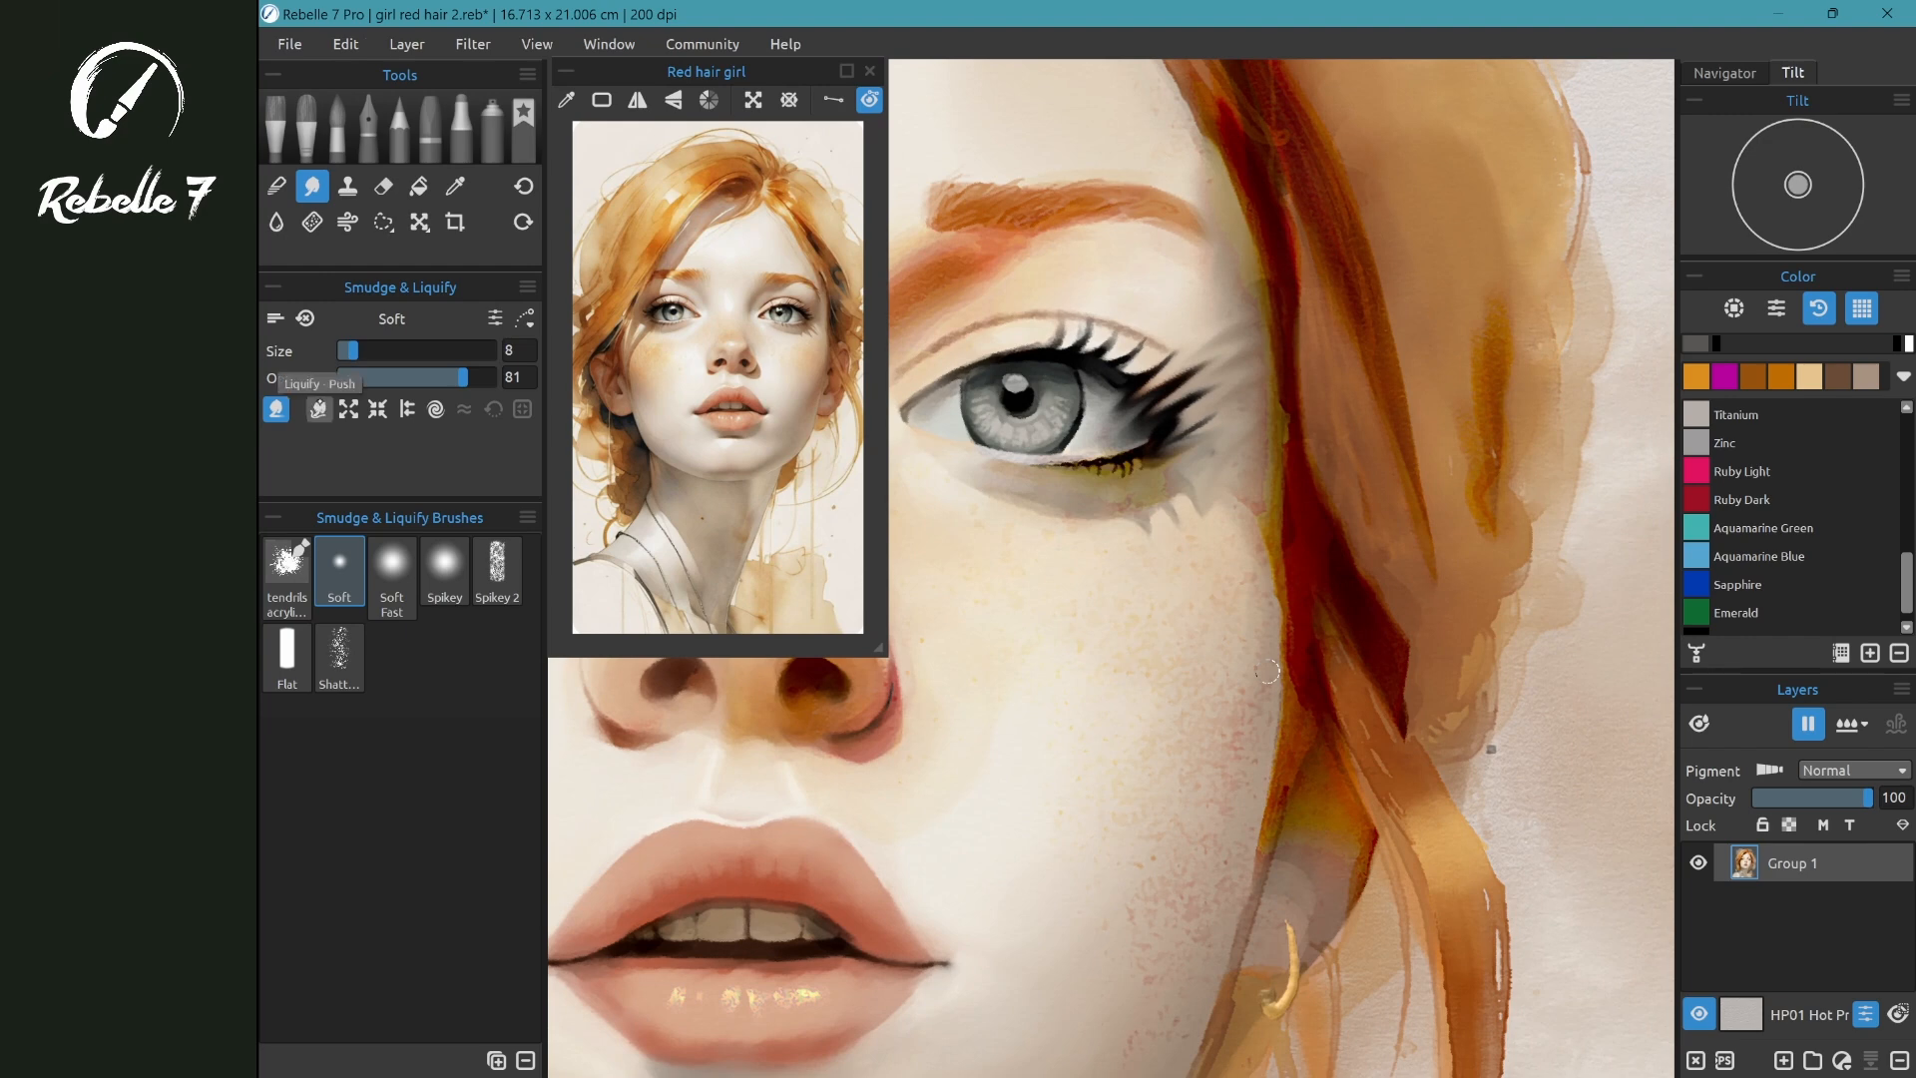
- Reshape both eyes and the mouth corners with Liquify Push at brush size 47
{"action": "left_click", "coordinate": [318, 409]}
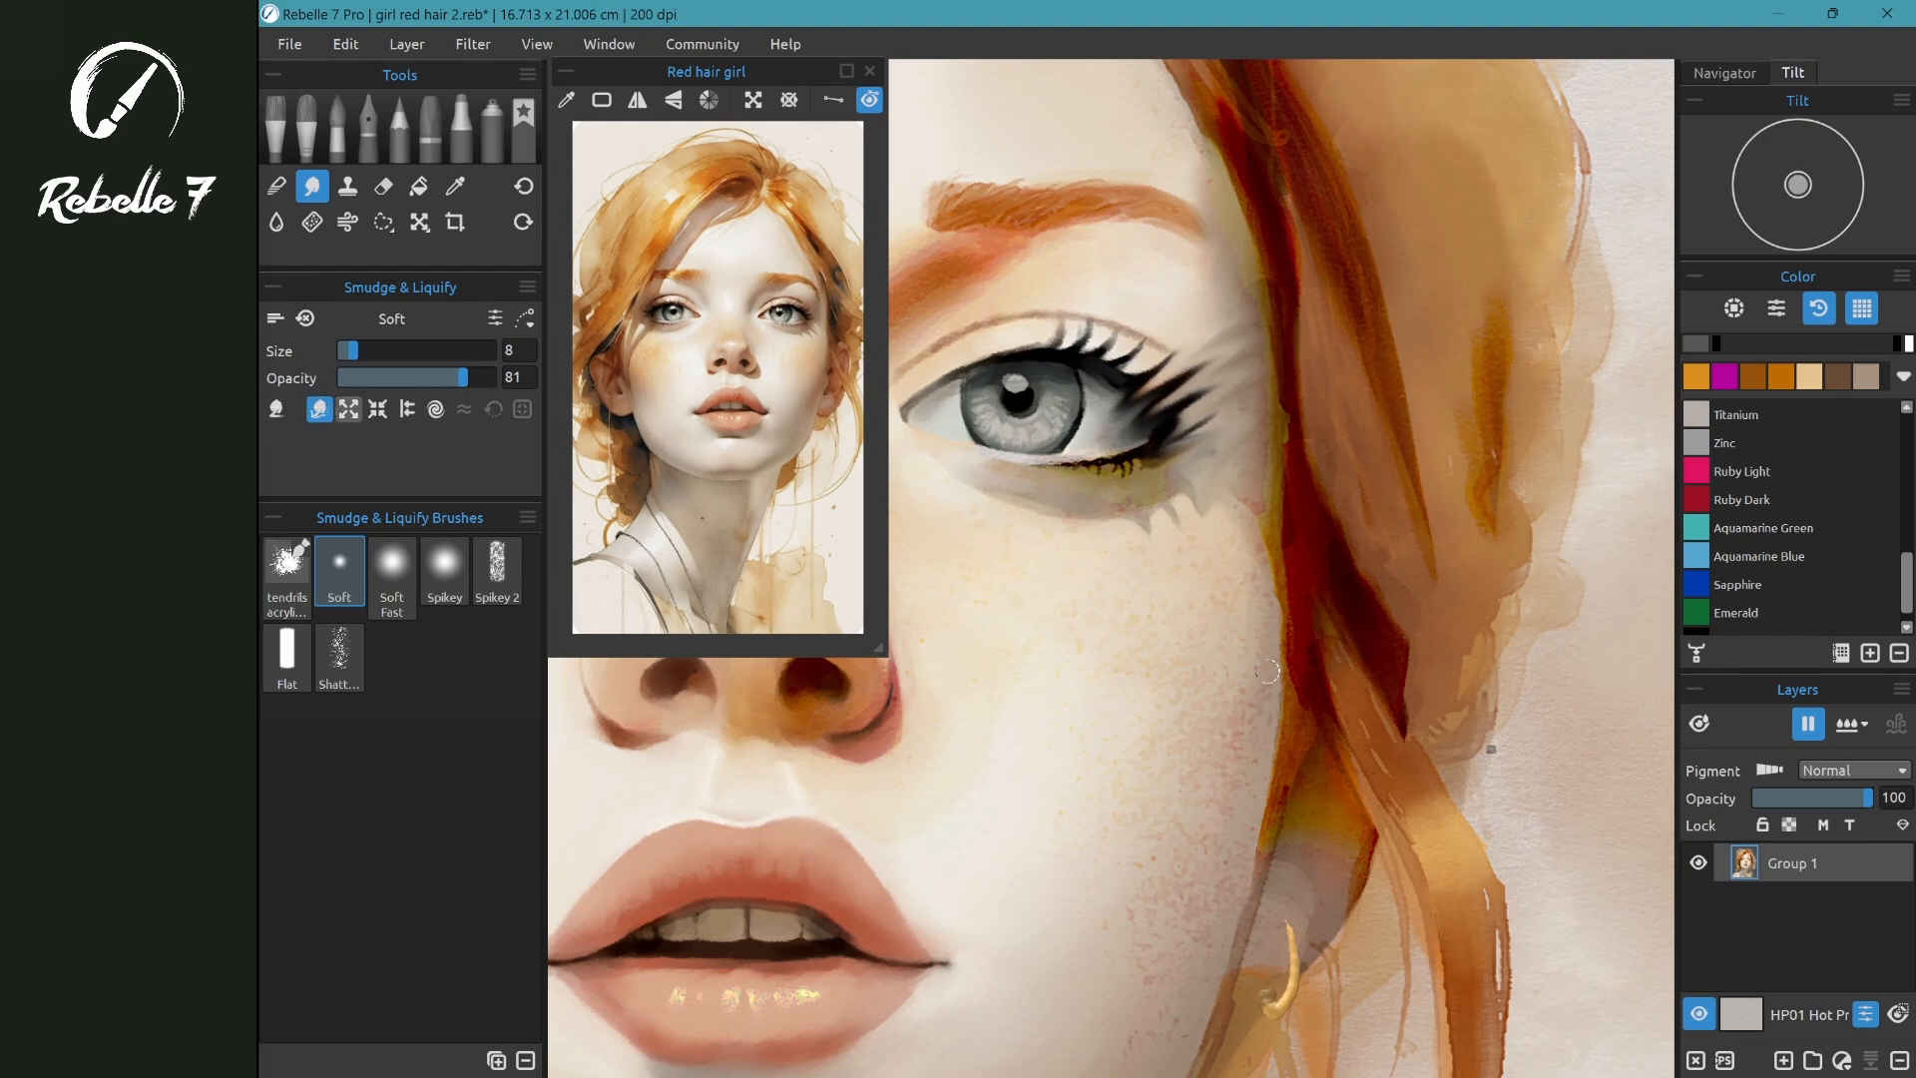
{"action": "scroll", "coordinate": [1267, 671], "scroll_direction": "down", "scroll_amount": 3}
{"action": "left_click_drag", "start_coordinate": [1215, 620], "coordinate": [1361, 633], "text": "ctrl"}
{"action": "scroll", "coordinate": [1235, 899], "scroll_direction": "down", "scroll_amount": 1}
{"action": "scroll", "coordinate": [1234, 899], "scroll_direction": "down", "scroll_amount": 3}
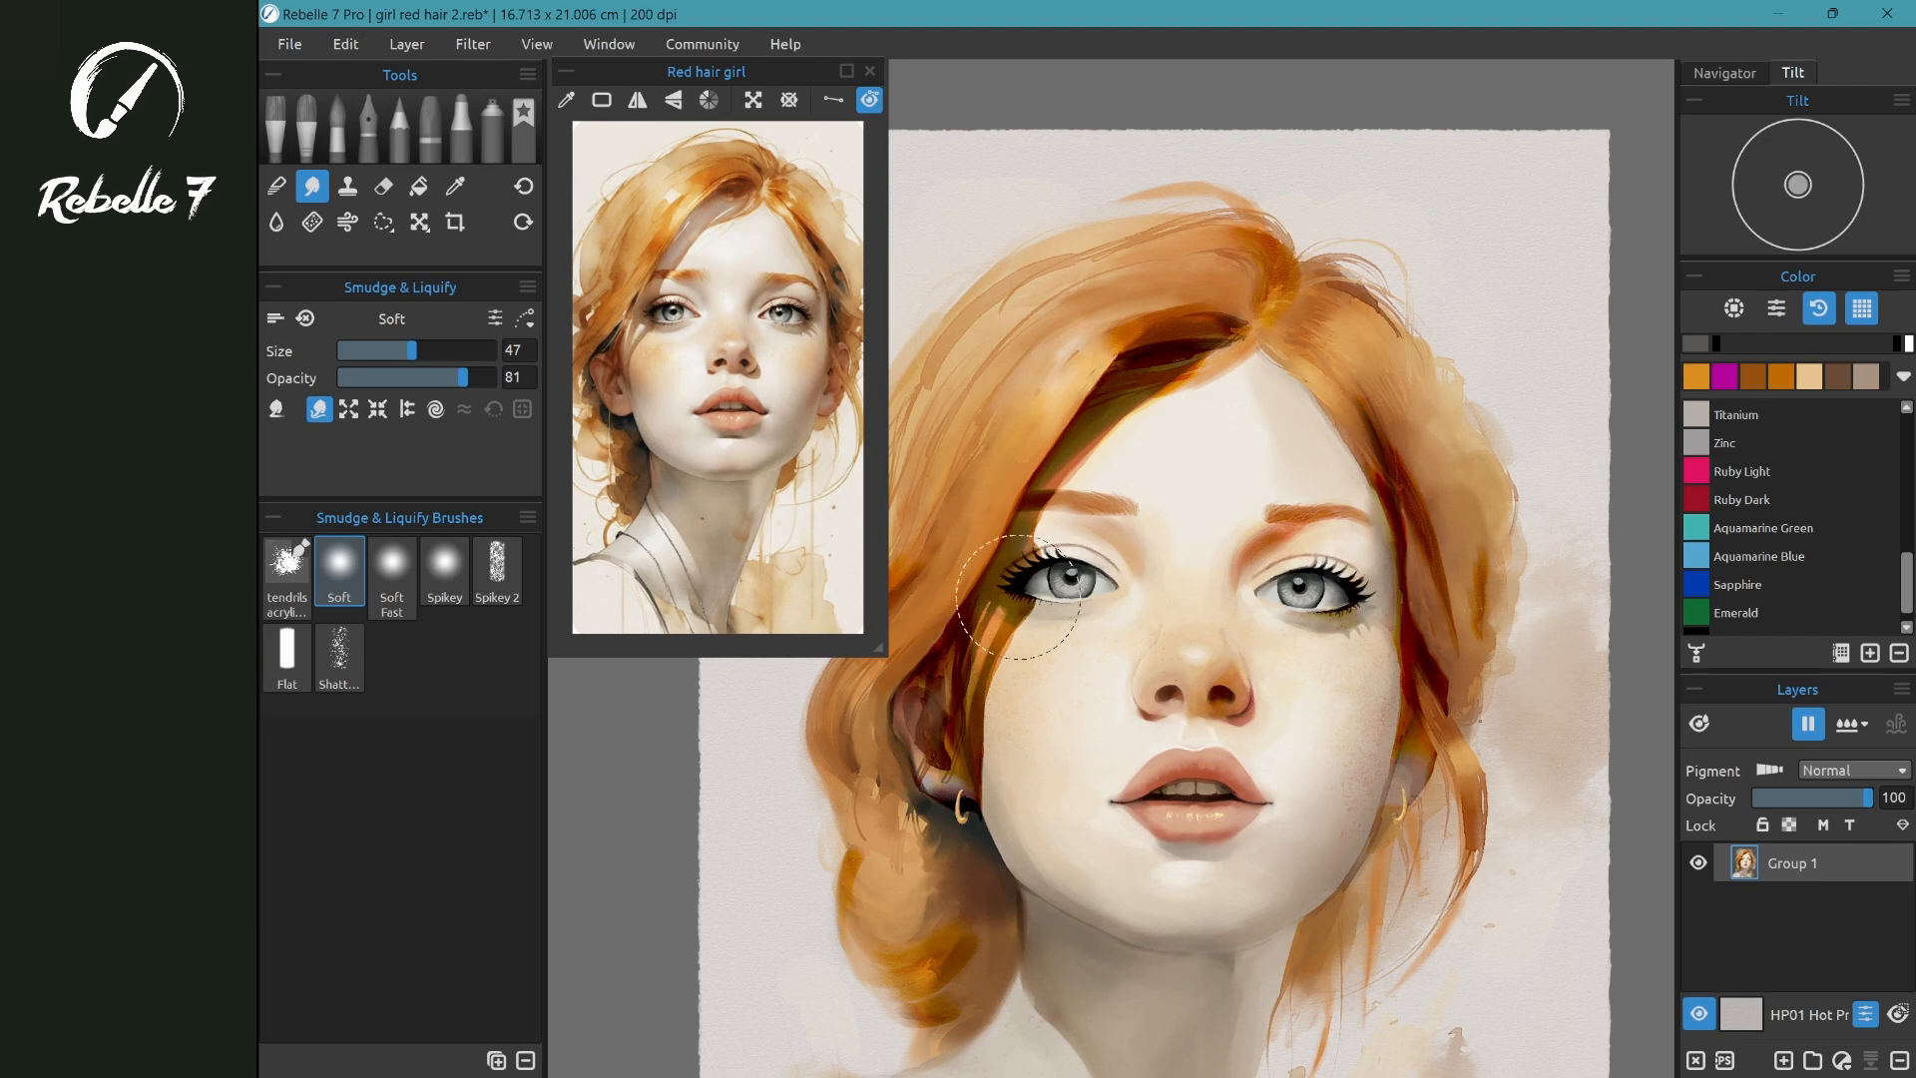
{"action": "mouse_move", "coordinate": [1050, 581]}
{"action": "left_mouse_down"}
{"action": "mouse_move", "coordinate": [1142, 573]}
{"action": "mouse_move", "coordinate": [1091, 555]}
{"action": "mouse_move", "coordinate": [1055, 601]}
{"action": "left_mouse_up"}
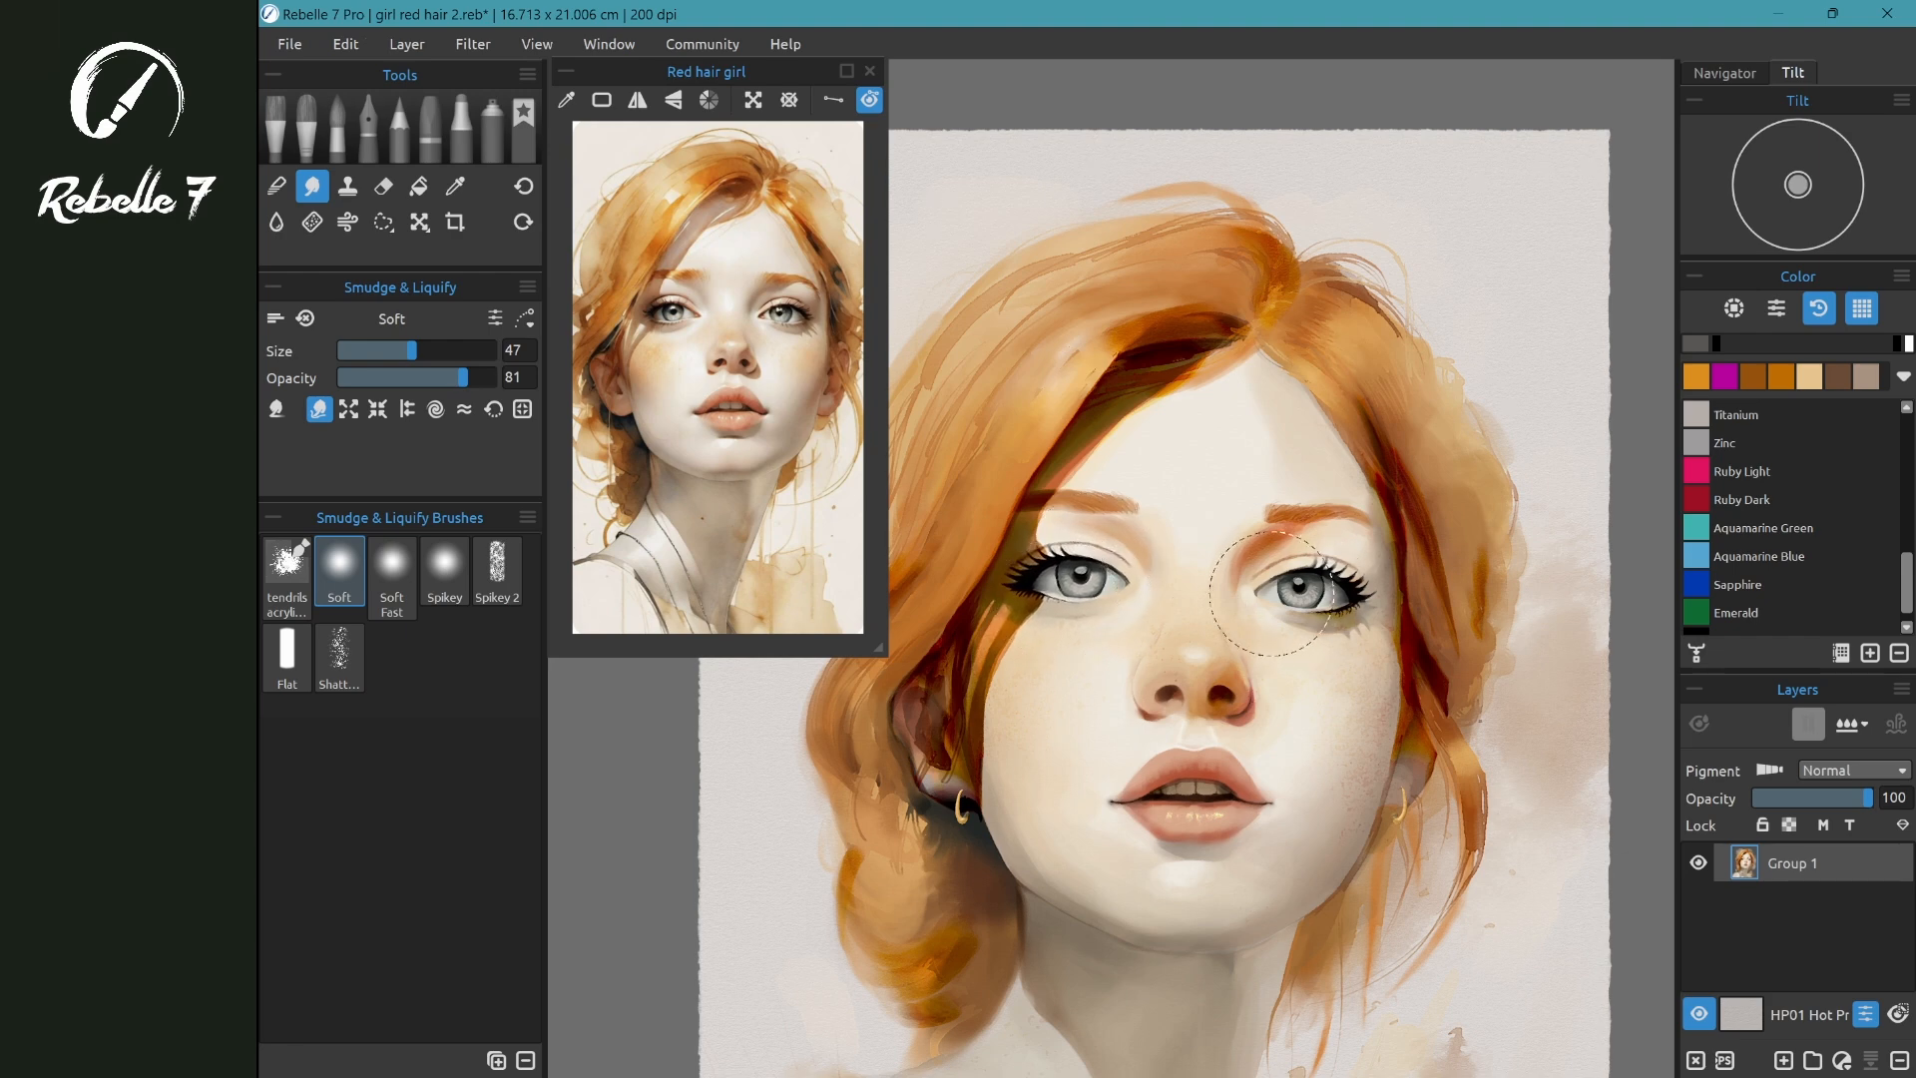
{"action": "mouse_move", "coordinate": [1271, 593]}
{"action": "left_mouse_down"}
{"action": "mouse_move", "coordinate": [1341, 590]}
{"action": "mouse_move", "coordinate": [1318, 582]}
{"action": "mouse_move", "coordinate": [1330, 617]}
{"action": "mouse_move", "coordinate": [1349, 599]}
{"action": "mouse_move", "coordinate": [1326, 581]}
{"action": "mouse_move", "coordinate": [1375, 596]}
{"action": "left_mouse_up"}
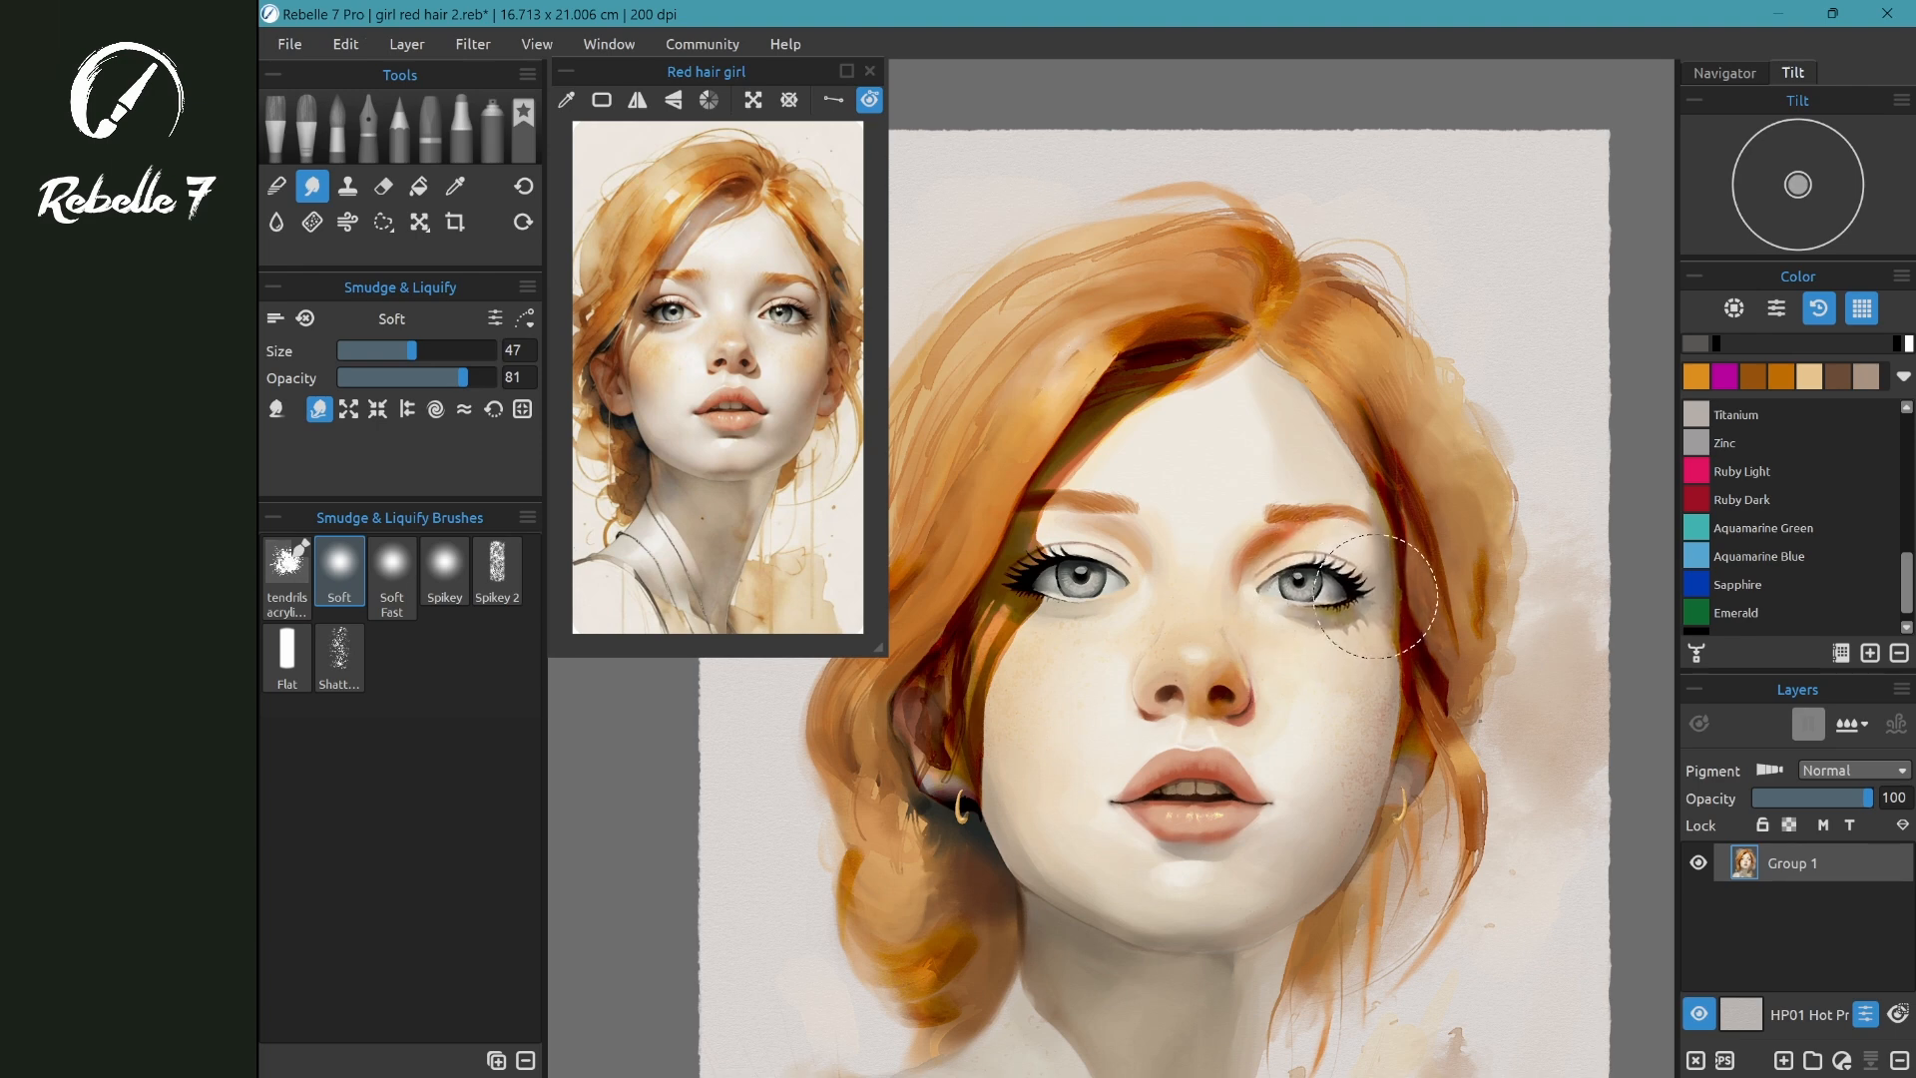
{"action": "left_click_drag", "start_coordinate": [1241, 759], "coordinate": [1280, 797]}
{"action": "left_click_drag", "start_coordinate": [1104, 797], "coordinate": [1107, 791]}
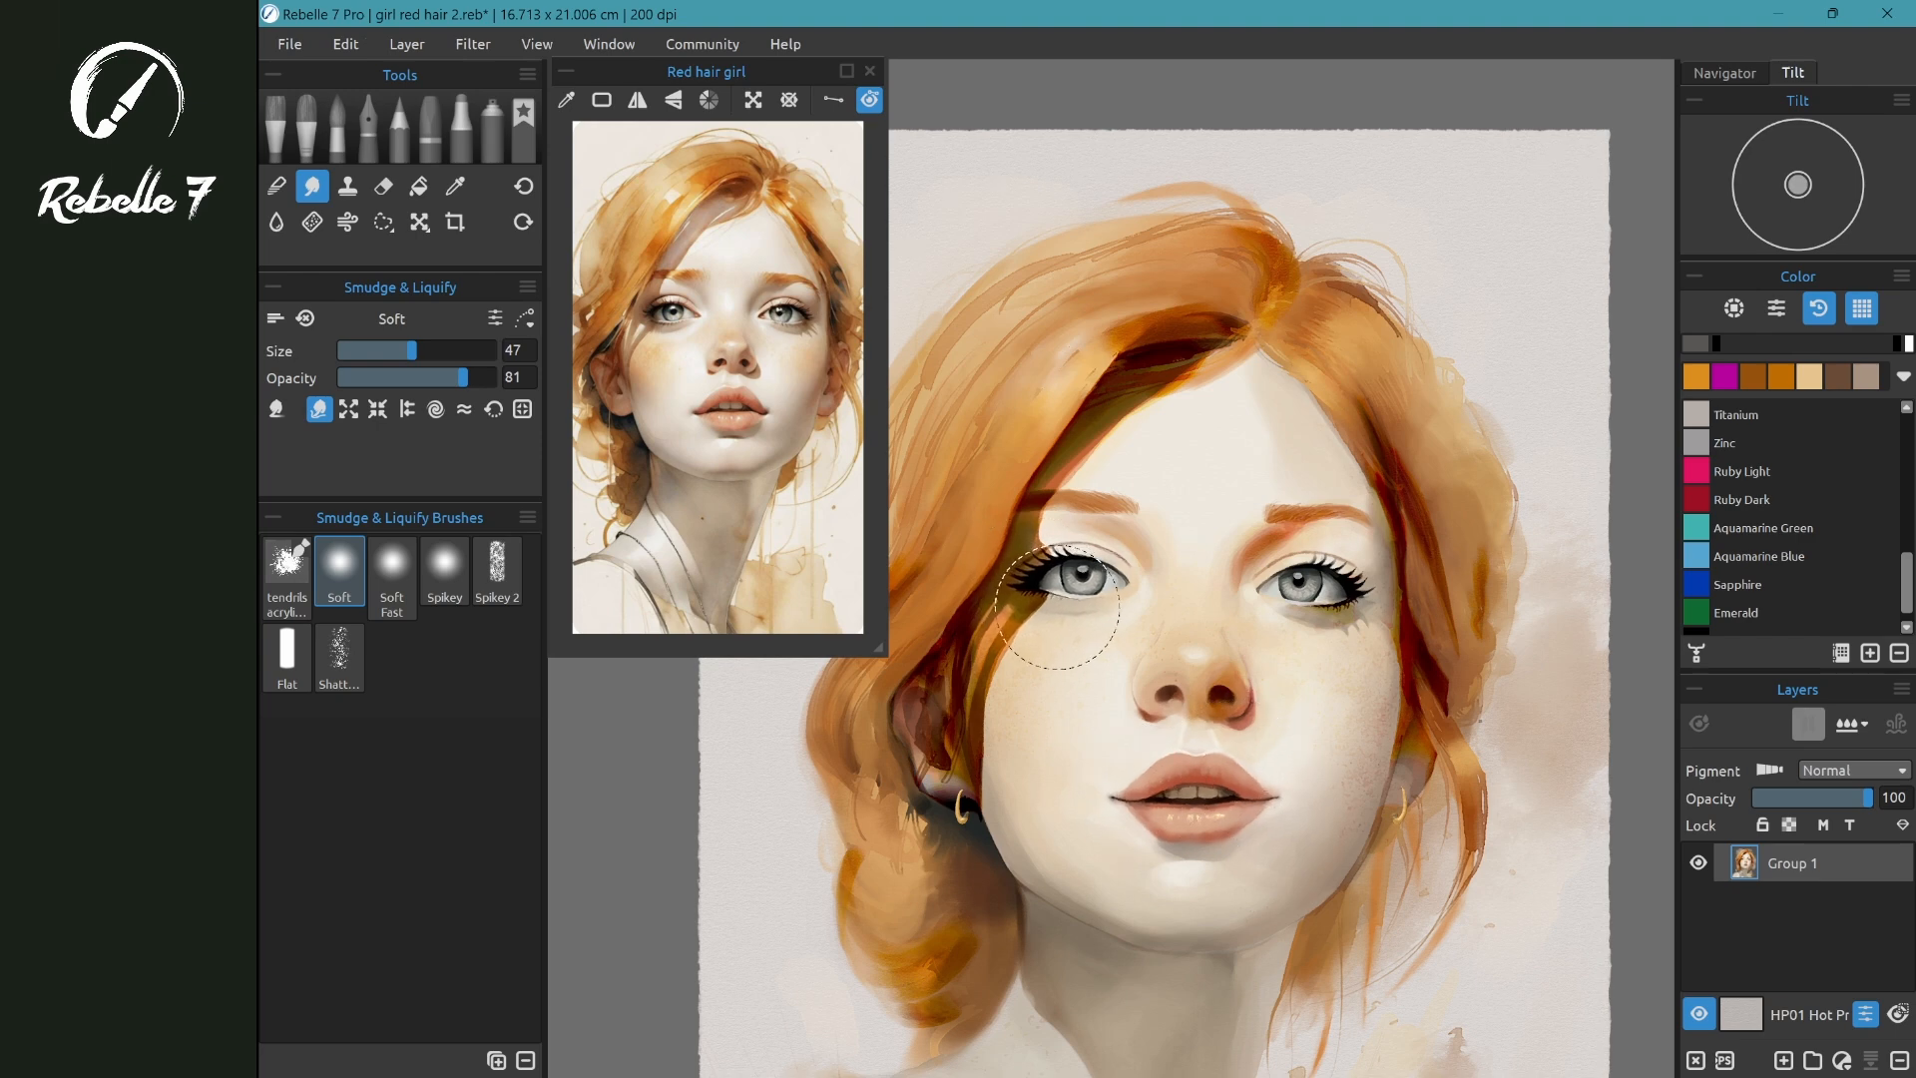
- Enlarge the portrait's left-hand eye with the expanding Liquify mode at brush size 47
{"action": "scroll", "coordinate": [1324, 587], "scroll_direction": "up", "scroll_amount": 5}
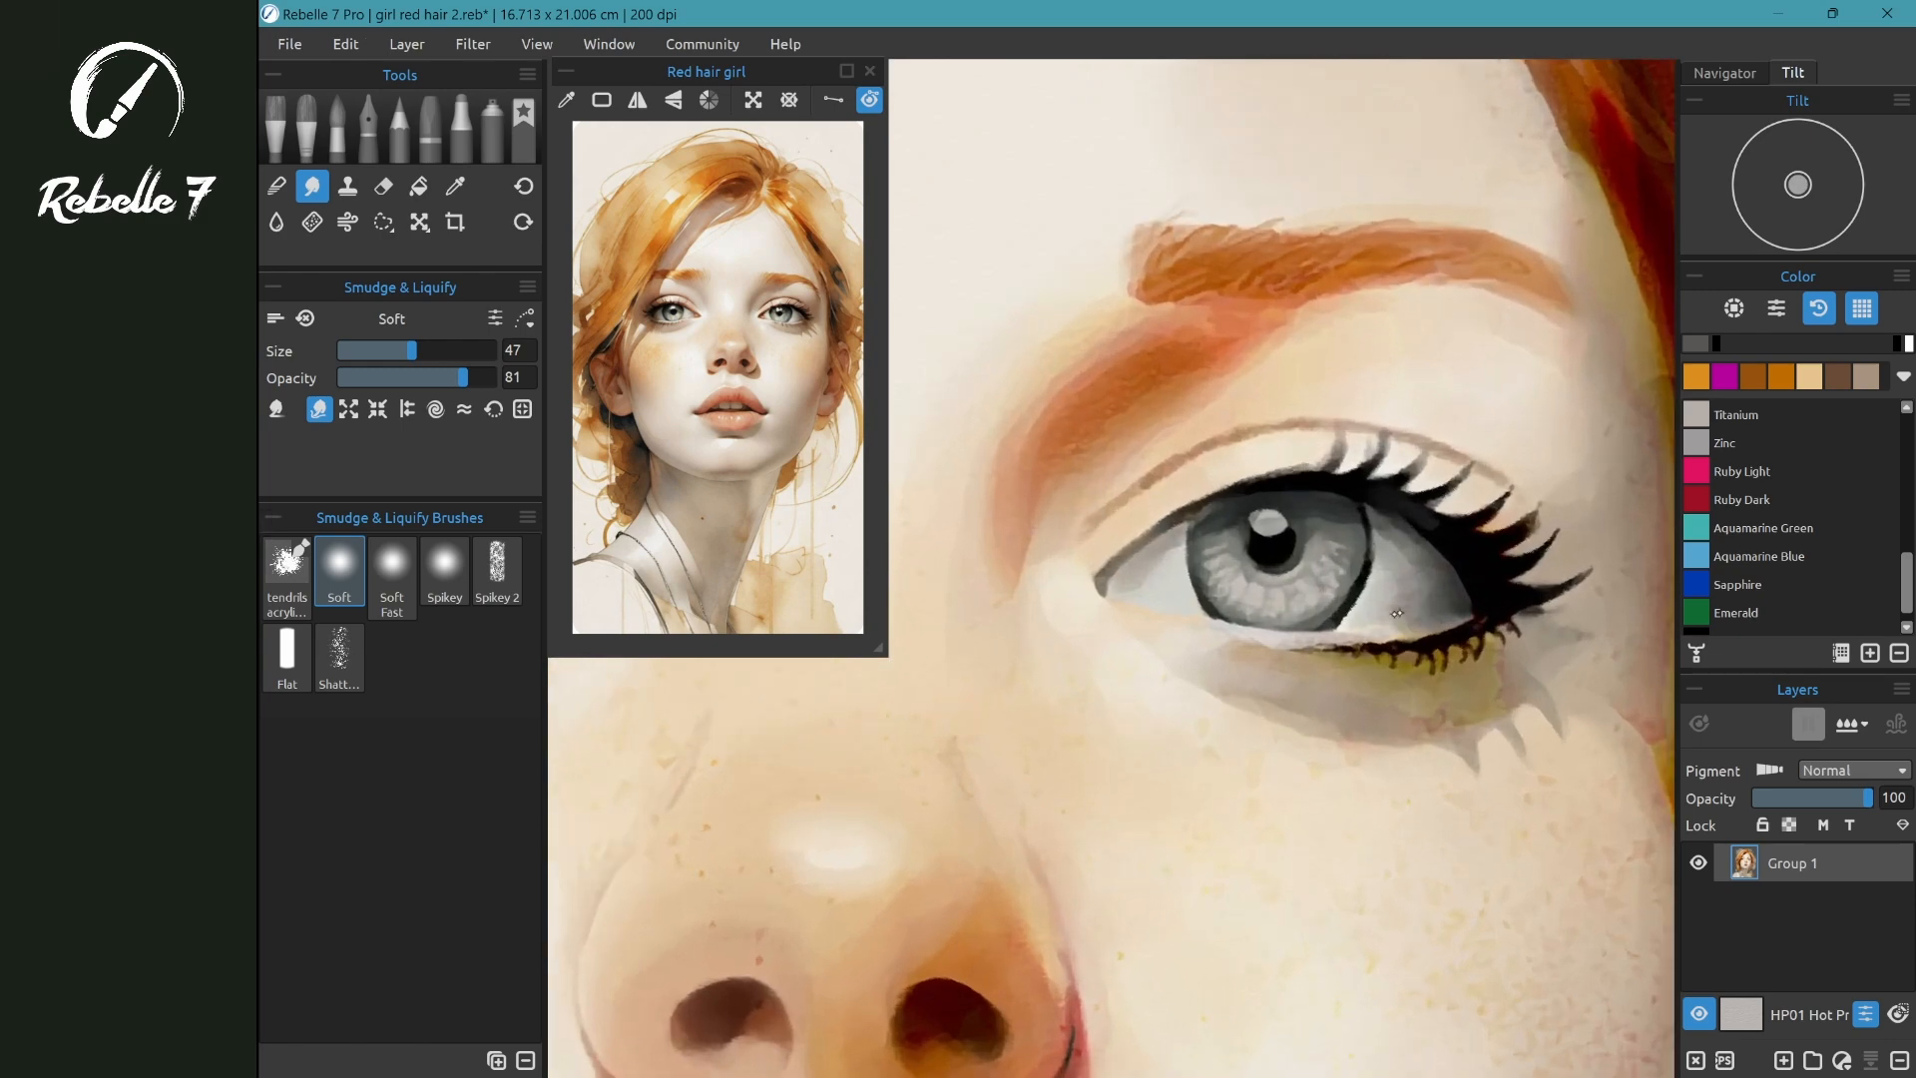
{"action": "scroll", "coordinate": [1304, 650], "scroll_direction": "down", "scroll_amount": 5}
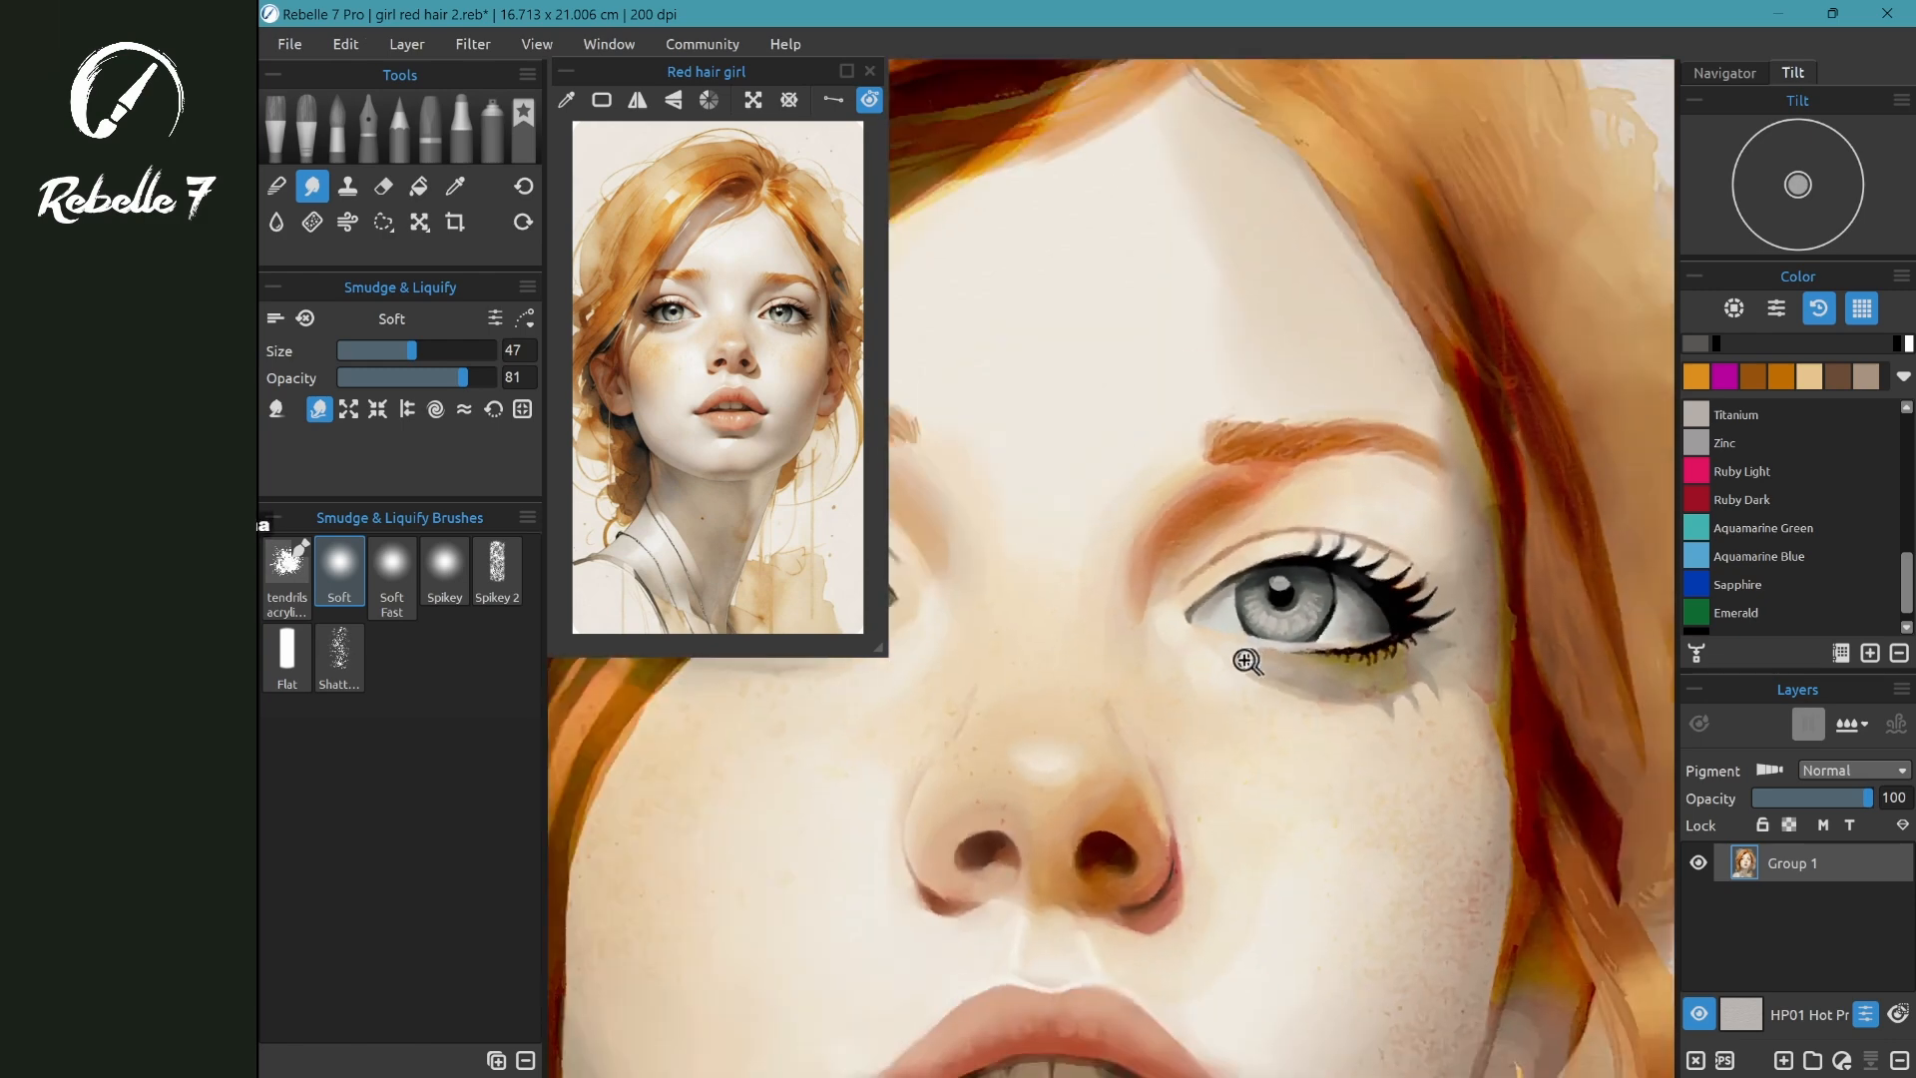
{"action": "scroll", "coordinate": [1178, 657], "scroll_direction": "down", "scroll_amount": 2}
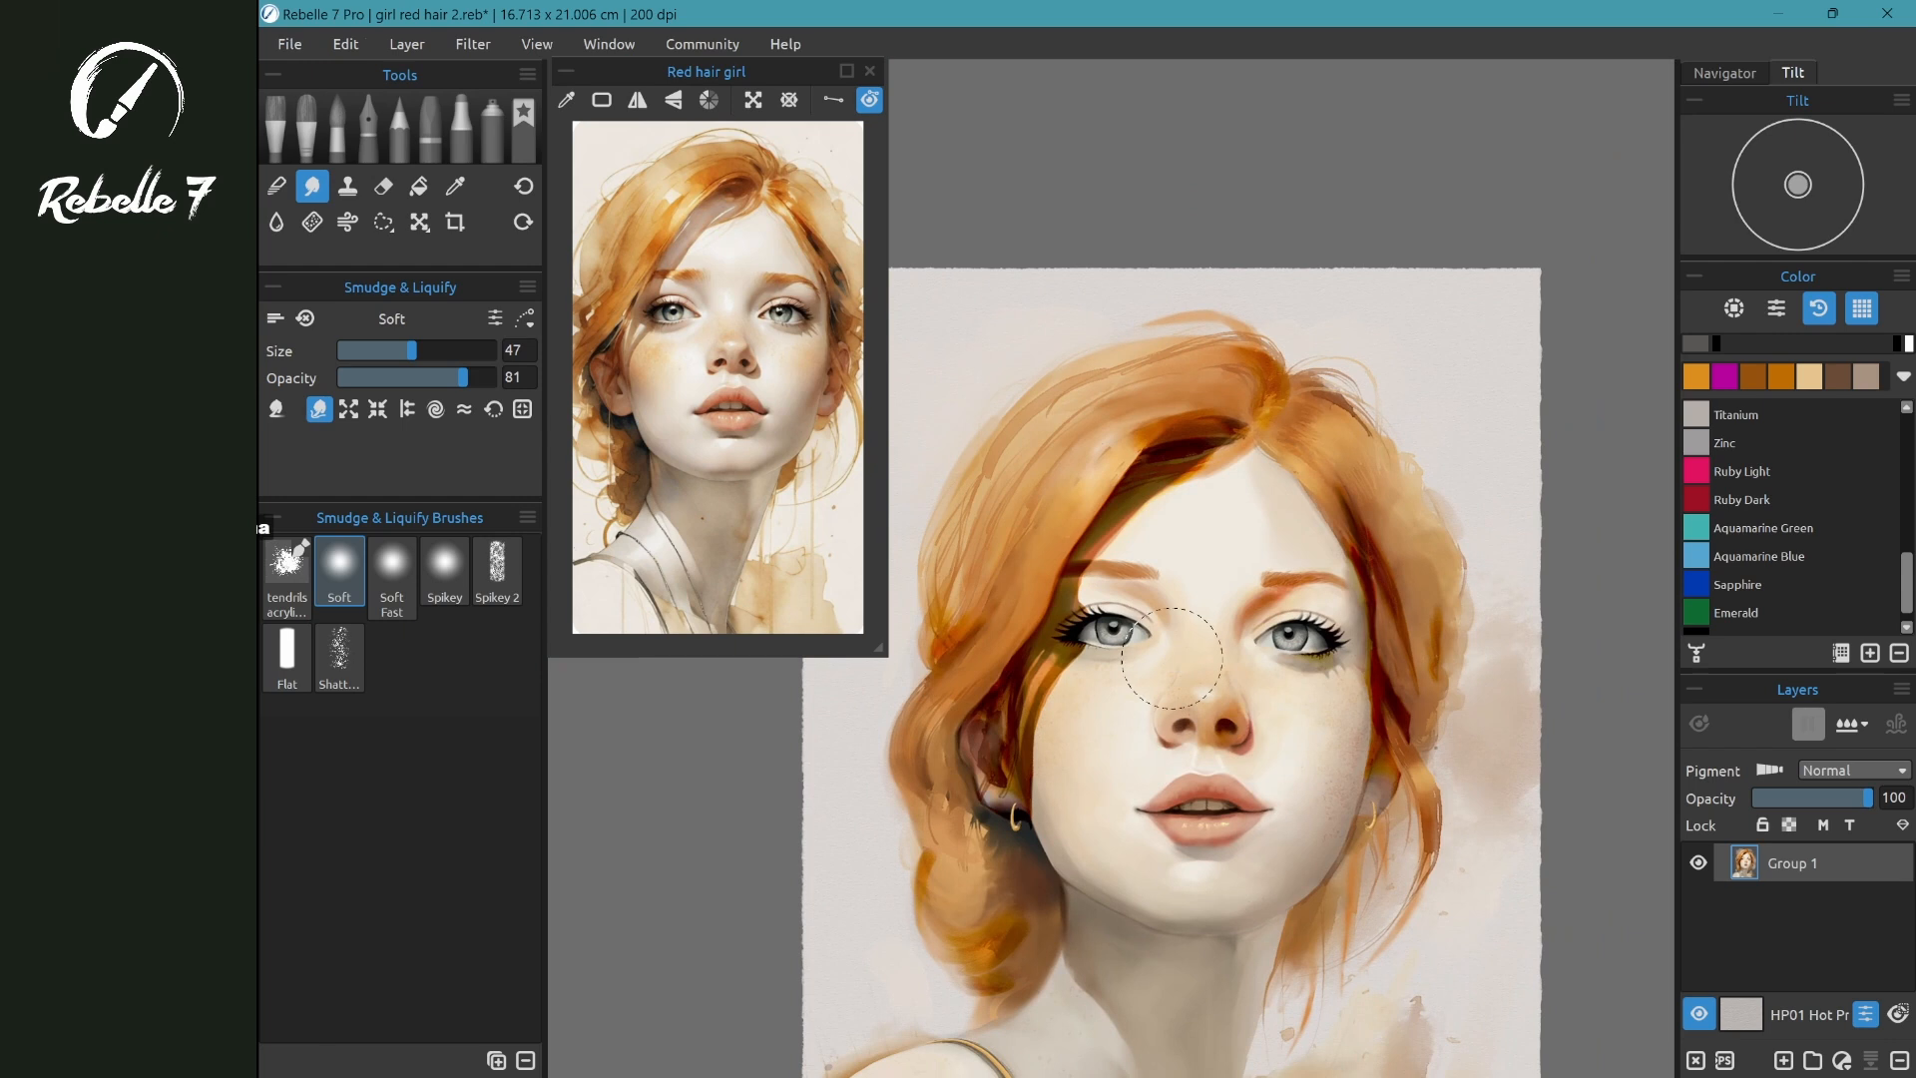
{"action": "left_click", "coordinate": [347, 408]}
{"action": "left_click_drag", "start_coordinate": [1110, 628], "coordinate": [1108, 627]}
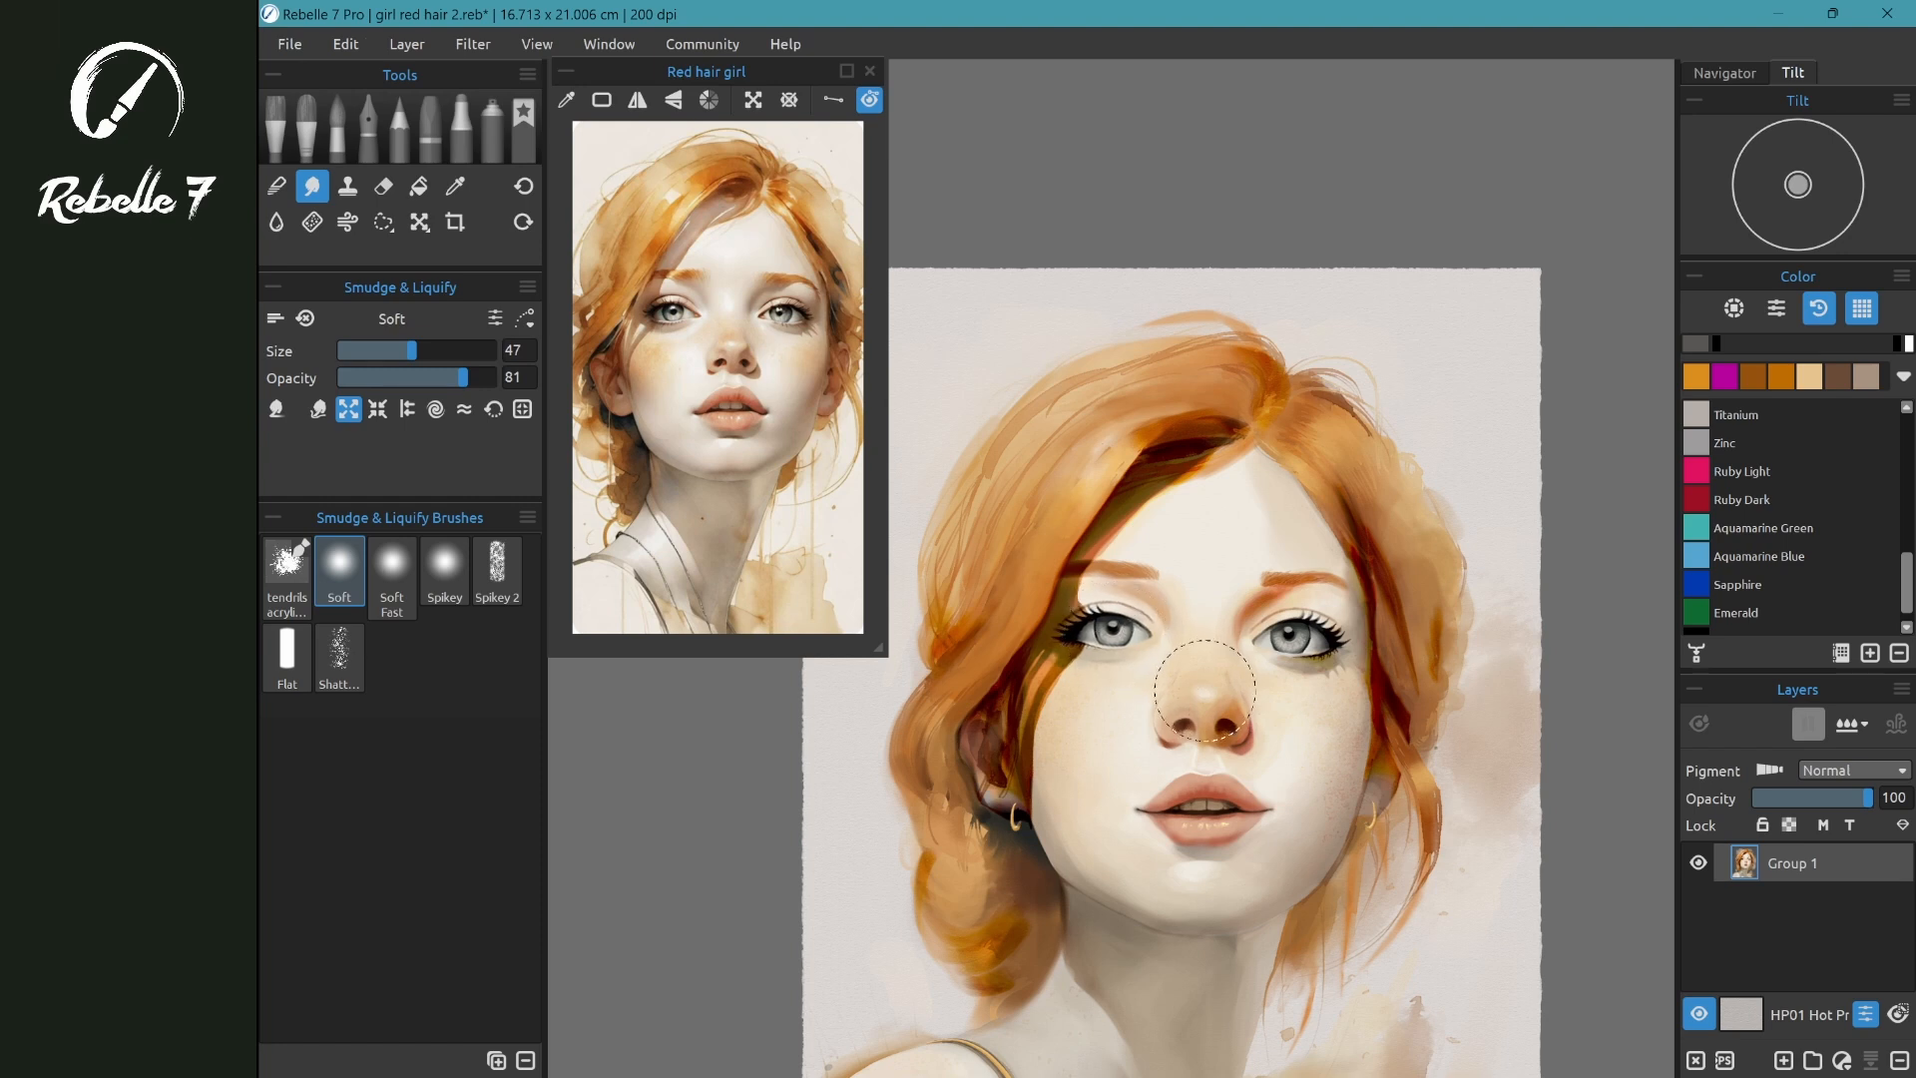
- Set the Liquify brush size to 65 in the contracting mode and shift the left-hand eye with the sideways-moving mode
{"action": "left_click", "coordinate": [377, 408]}
{"action": "left_click_drag", "start_coordinate": [1200, 800], "coordinate": [1237, 807], "text": "ctrl"}
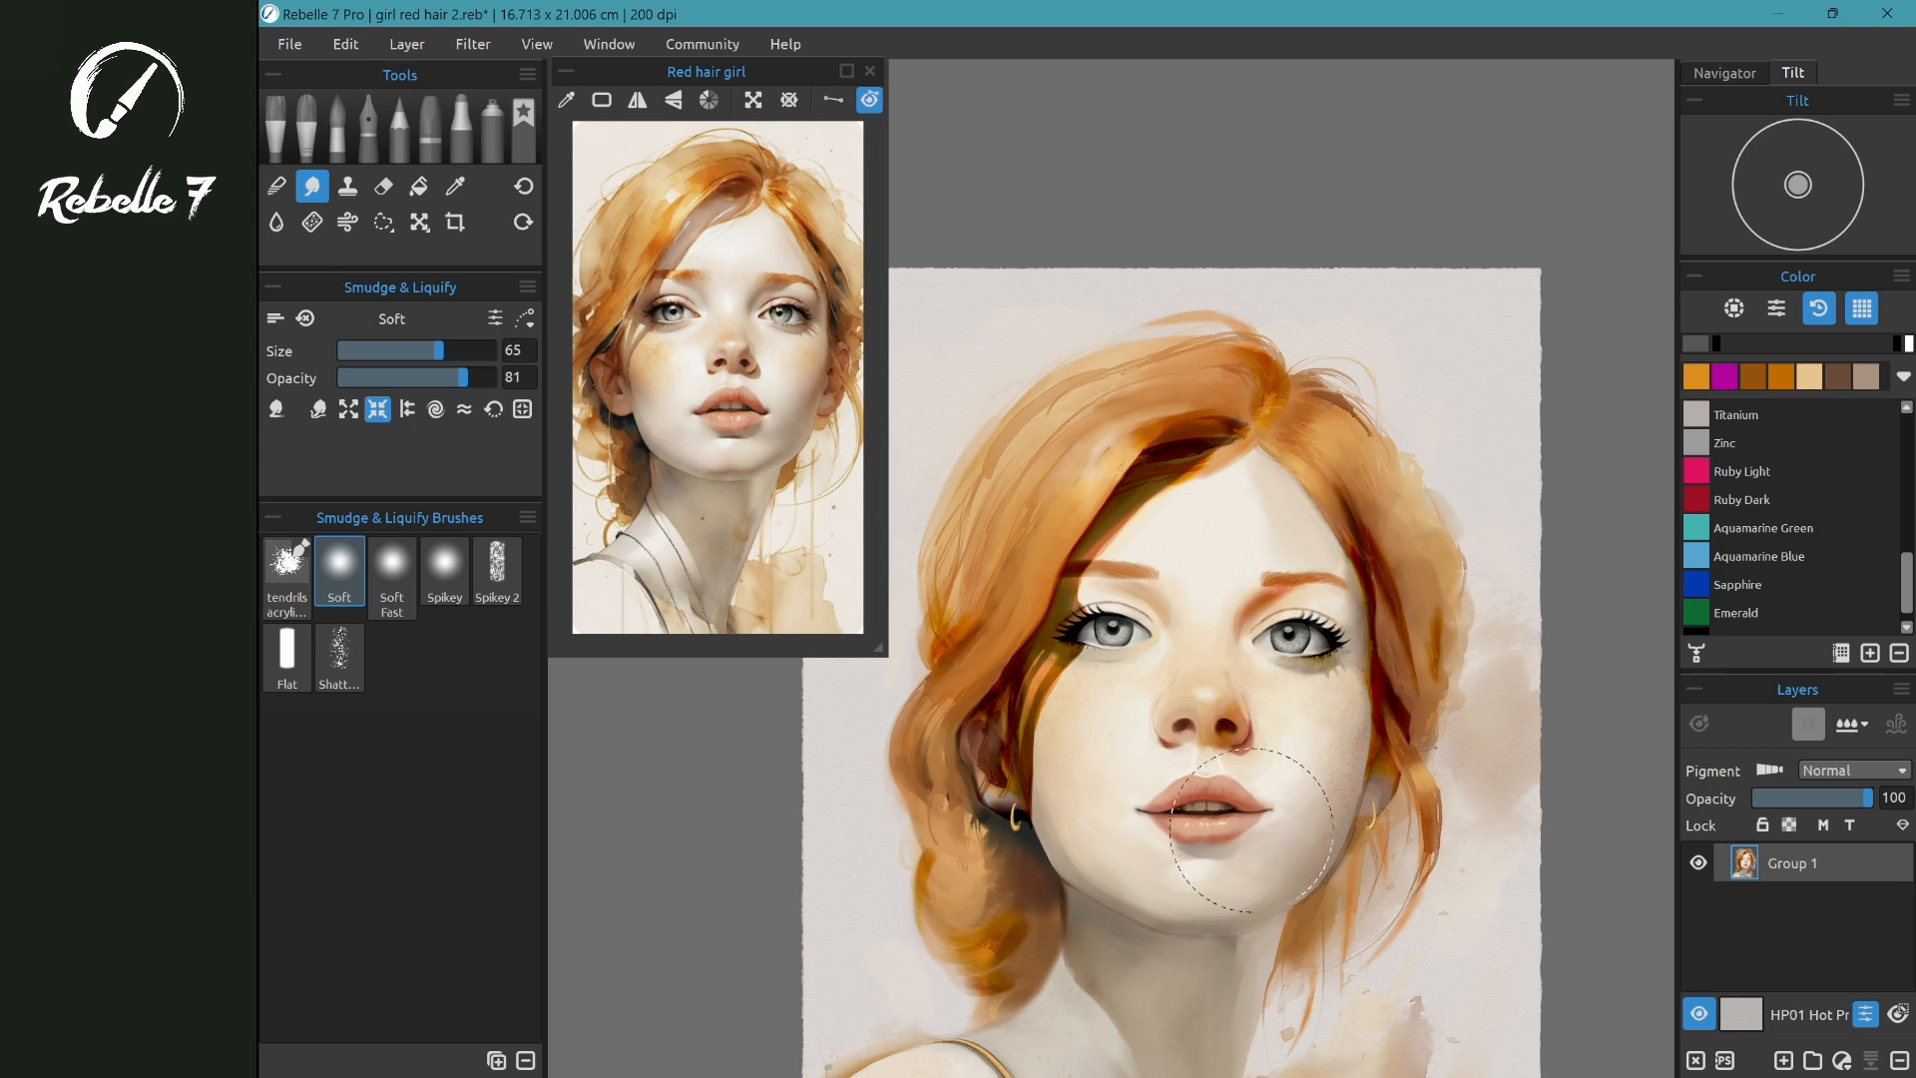
{"action": "left_click", "coordinate": [407, 410]}
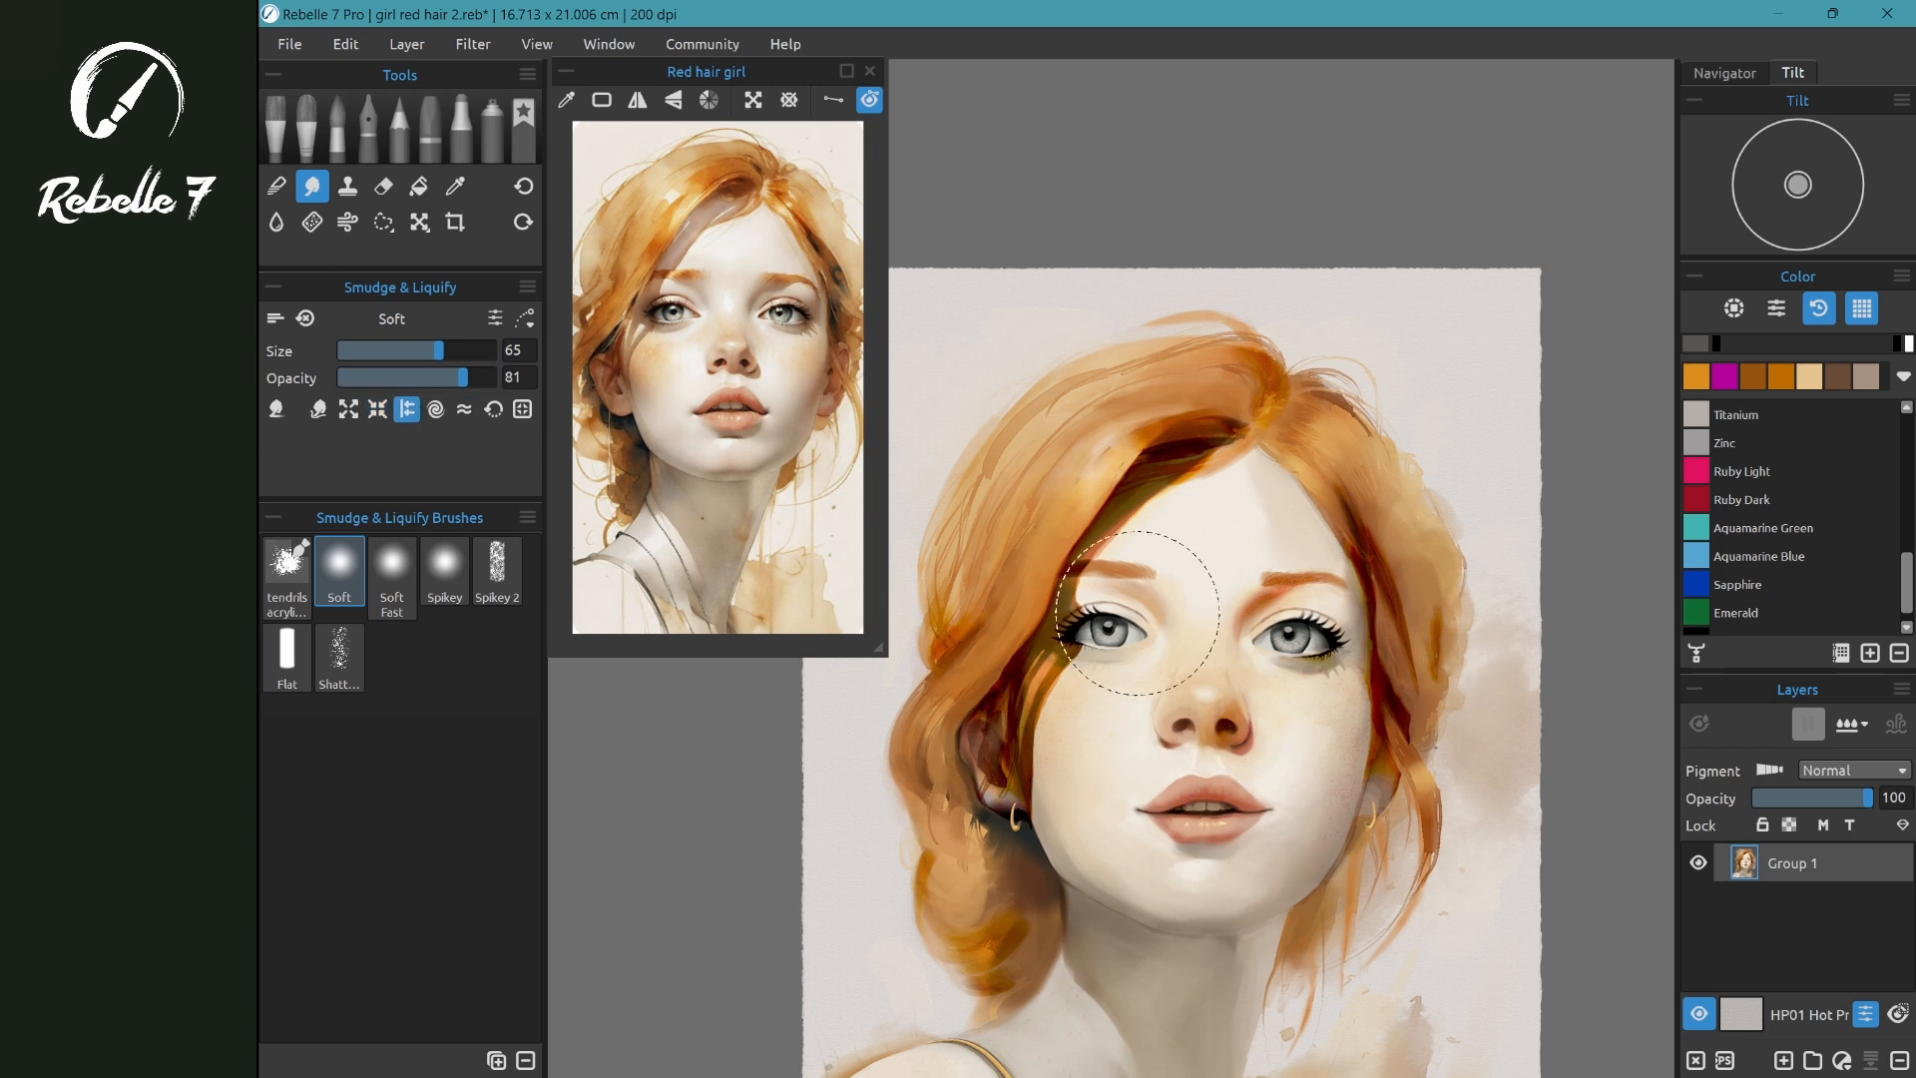
{"action": "mouse_move", "coordinate": [1140, 605]}
{"action": "left_mouse_down"}
{"action": "mouse_move", "coordinate": [1078, 629]}
{"action": "mouse_move", "coordinate": [1103, 617]}
{"action": "mouse_move", "coordinate": [1095, 634]}
{"action": "left_mouse_up"}
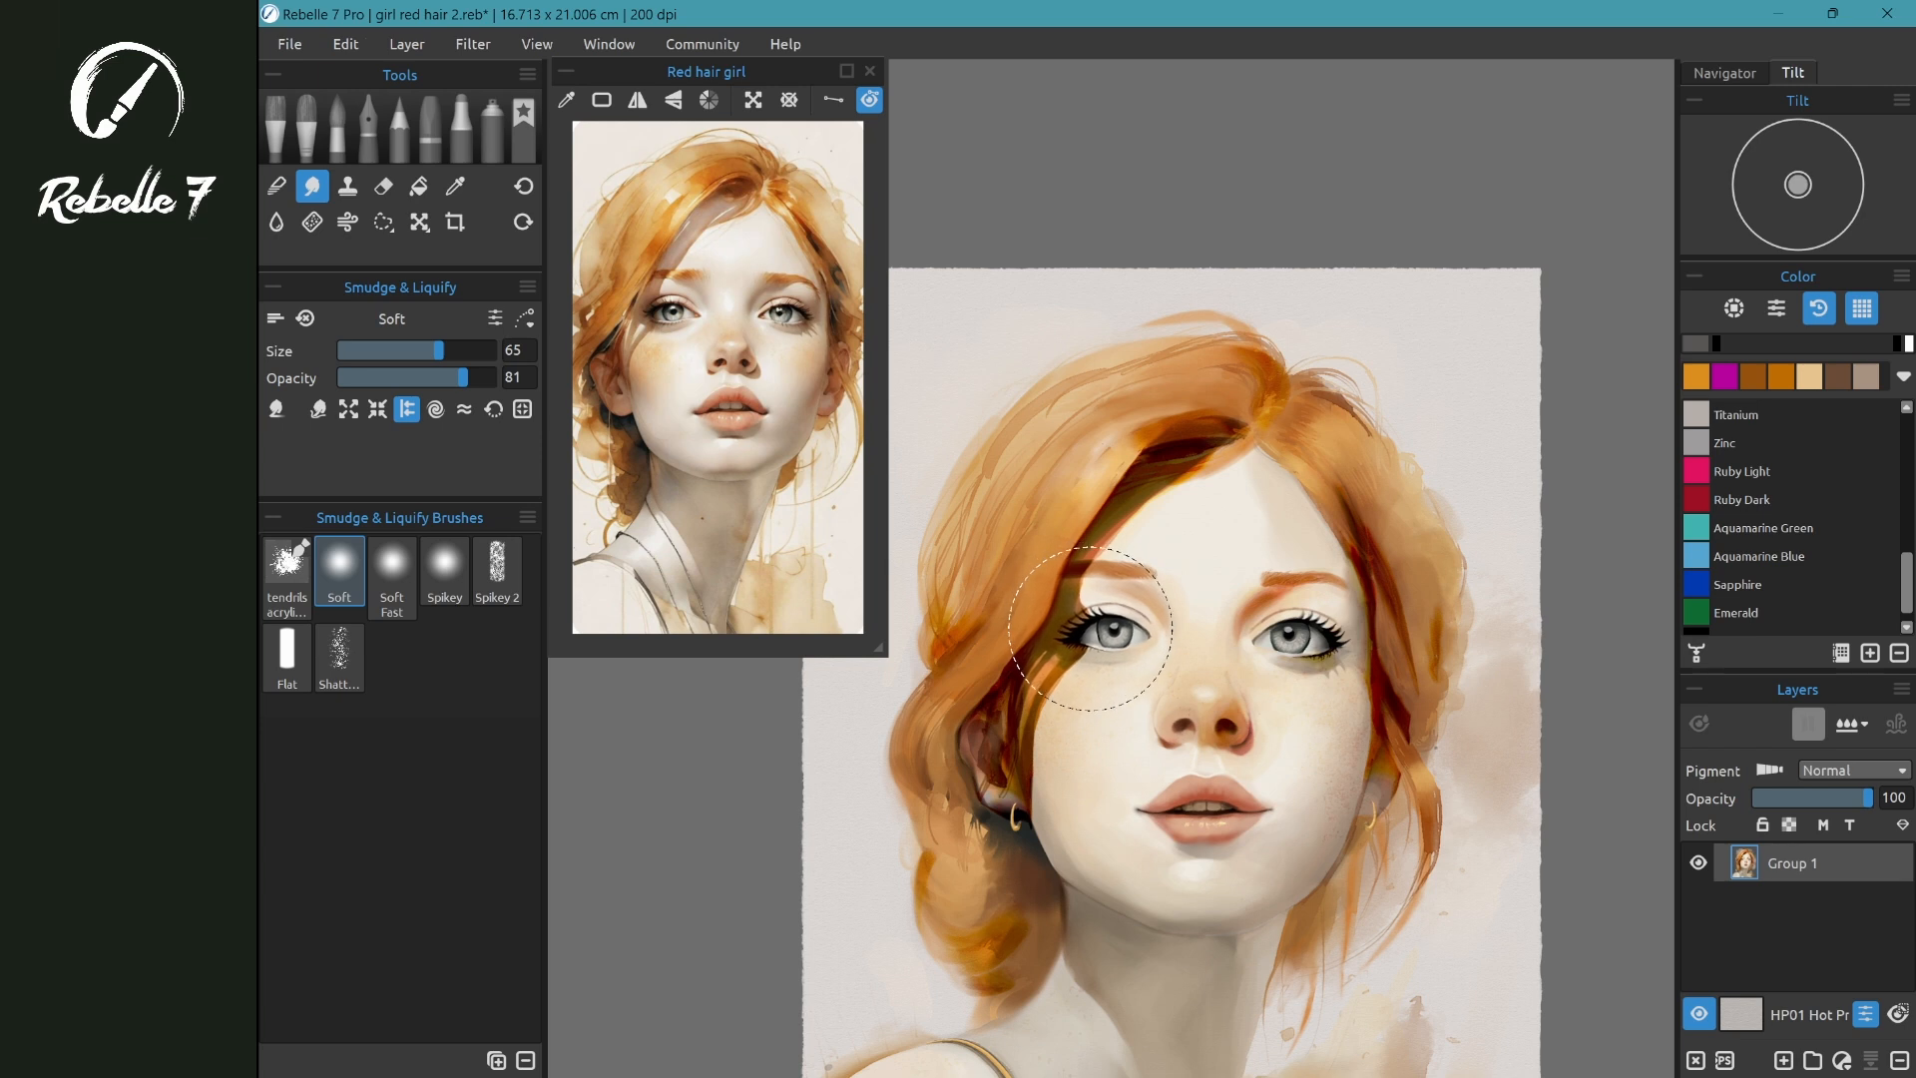
- Select the twirl mode, switch to Liquify Reconstruct and restore the left-hand eye and the mouth
{"action": "left_click", "coordinate": [436, 409]}
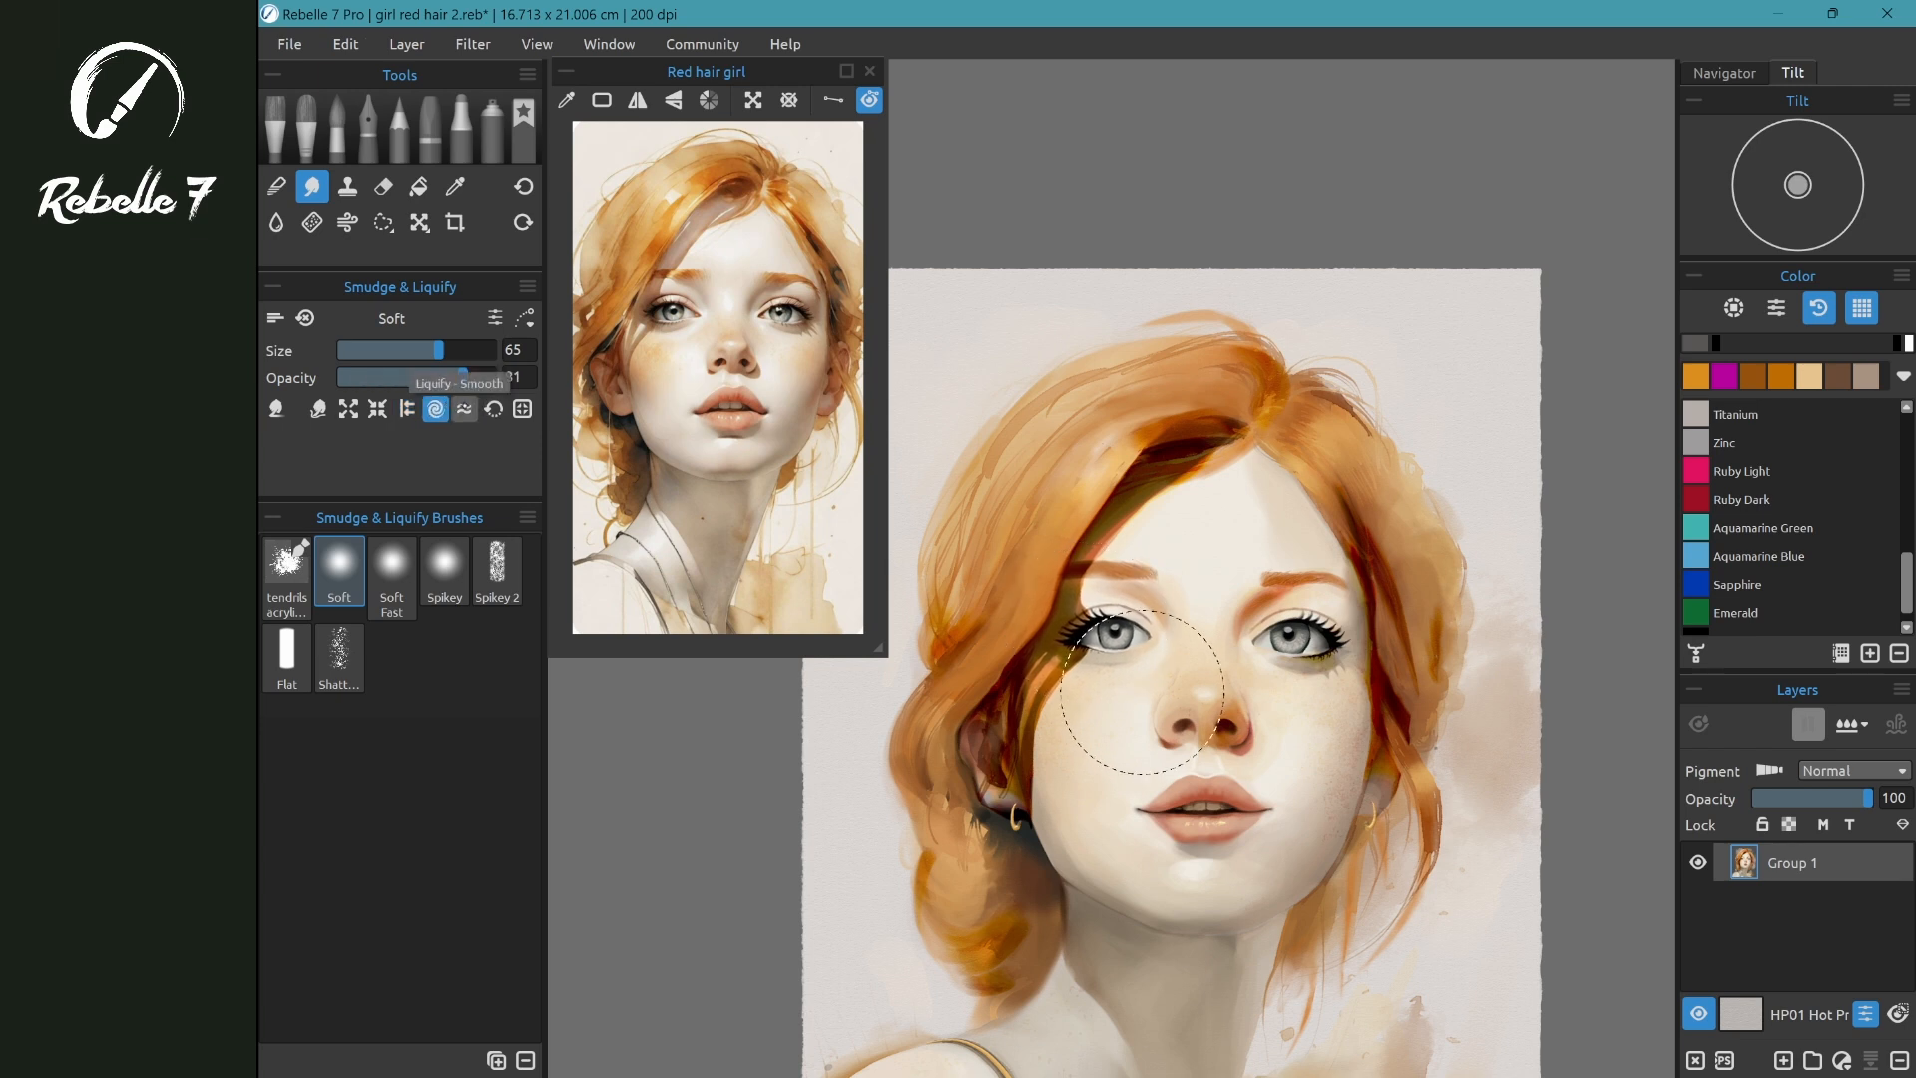
{"action": "left_click", "coordinate": [493, 409]}
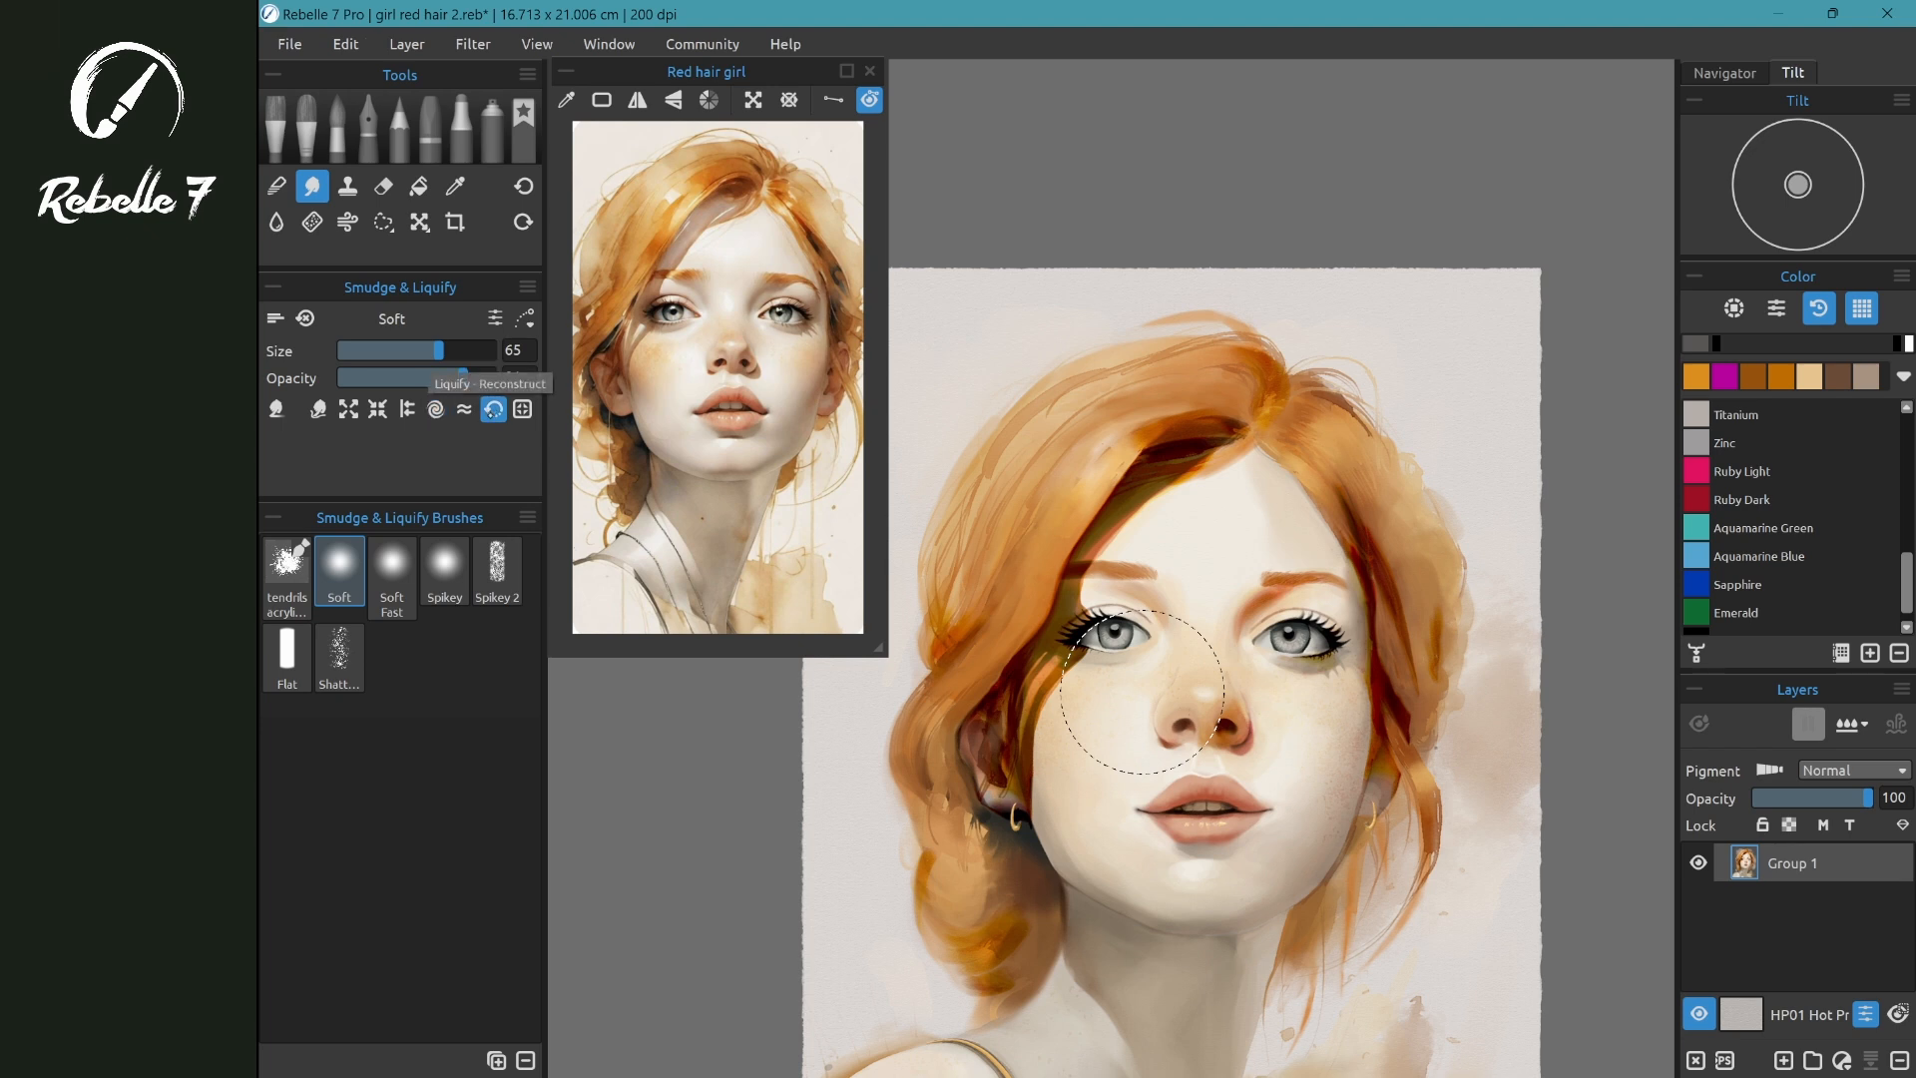
{"action": "mouse_move", "coordinate": [1107, 644]}
{"action": "left_mouse_down"}
{"action": "mouse_move", "coordinate": [1220, 629]}
{"action": "mouse_move", "coordinate": [1282, 655]}
{"action": "mouse_move", "coordinate": [1054, 655]}
{"action": "mouse_move", "coordinate": [1195, 725]}
{"action": "mouse_move", "coordinate": [1175, 782]}
{"action": "mouse_move", "coordinate": [1200, 830]}
{"action": "mouse_move", "coordinate": [1241, 833]}
{"action": "mouse_move", "coordinate": [1216, 831]}
{"action": "mouse_move", "coordinate": [1210, 794]}
{"action": "mouse_move", "coordinate": [1302, 664]}
{"action": "mouse_move", "coordinate": [1269, 643]}
{"action": "mouse_move", "coordinate": [1183, 821]}
{"action": "mouse_move", "coordinate": [1217, 812]}
{"action": "mouse_move", "coordinate": [1155, 813]}
{"action": "left_mouse_up"}
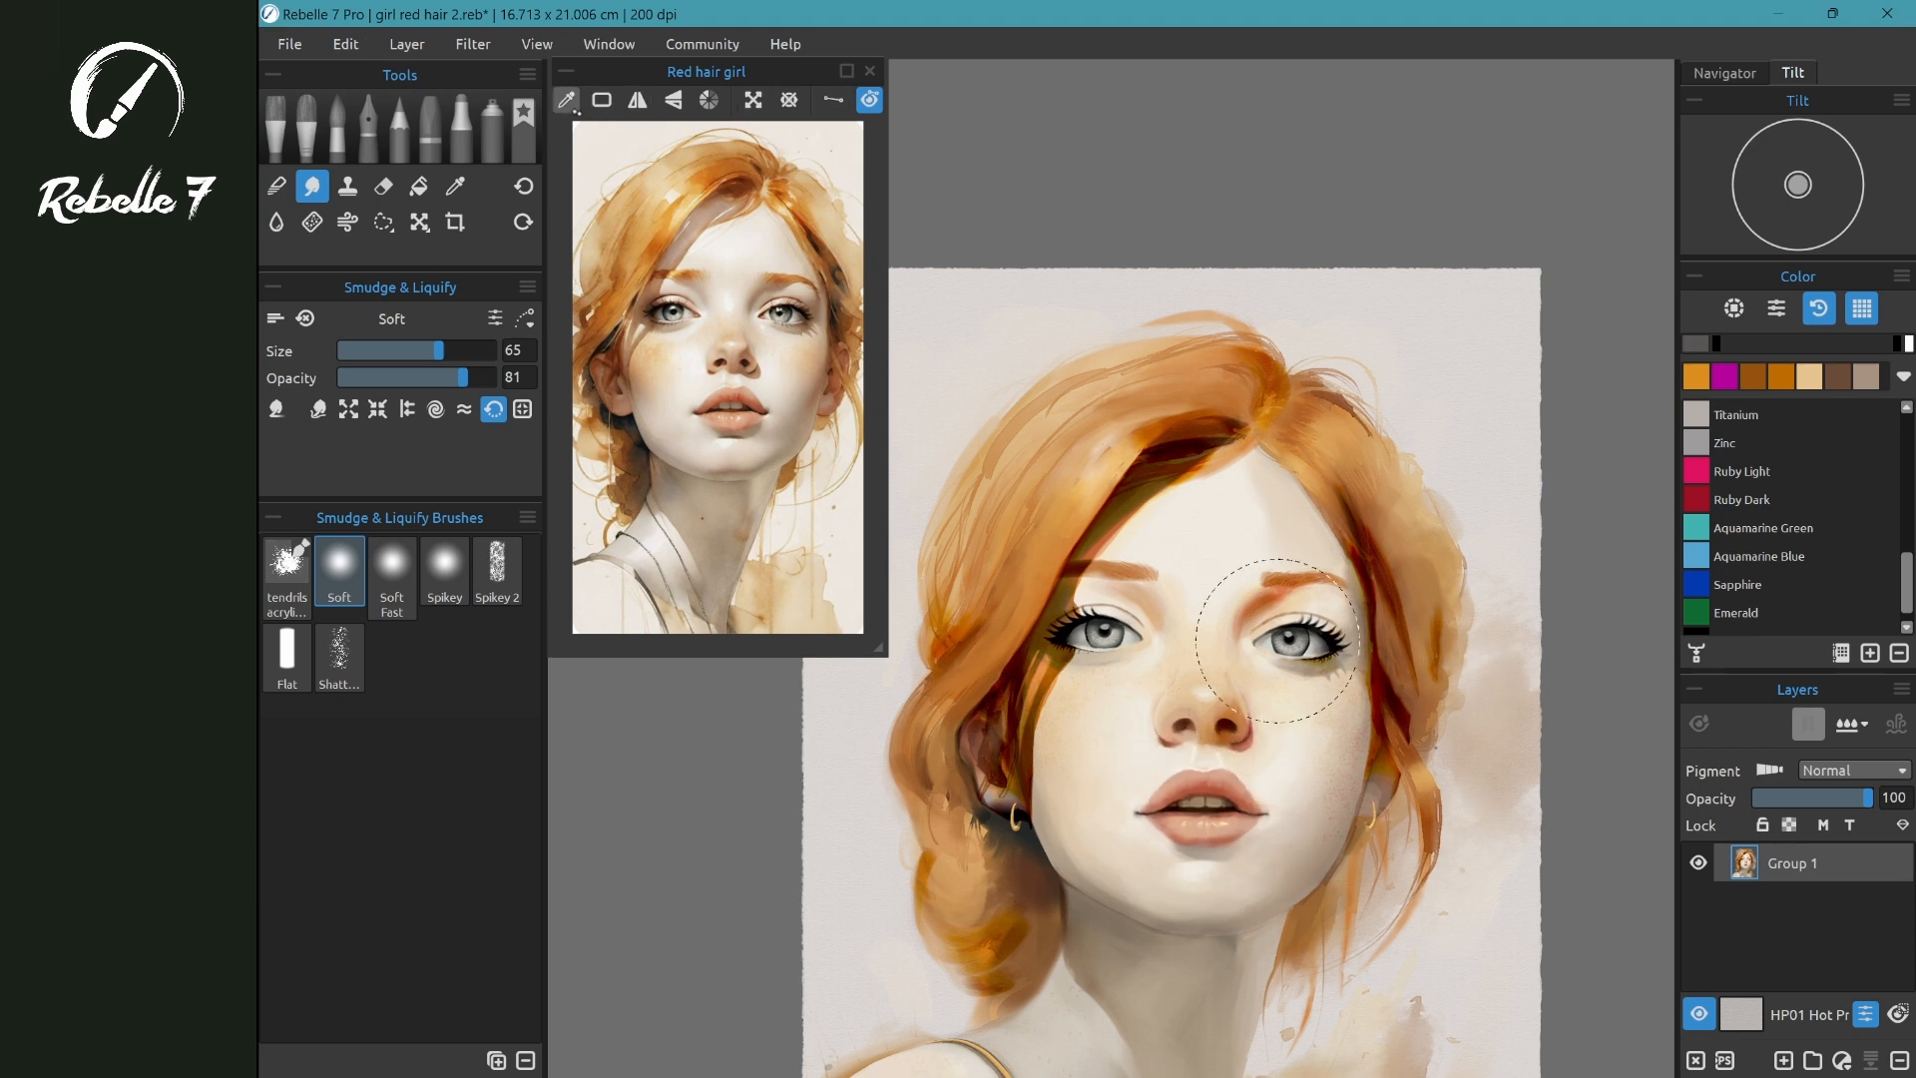
- Try the reference's color picker, turn on Edit Guides for Red hair girl and place guide points at an eye and the mouth corners
{"action": "left_click", "coordinate": [566, 99]}
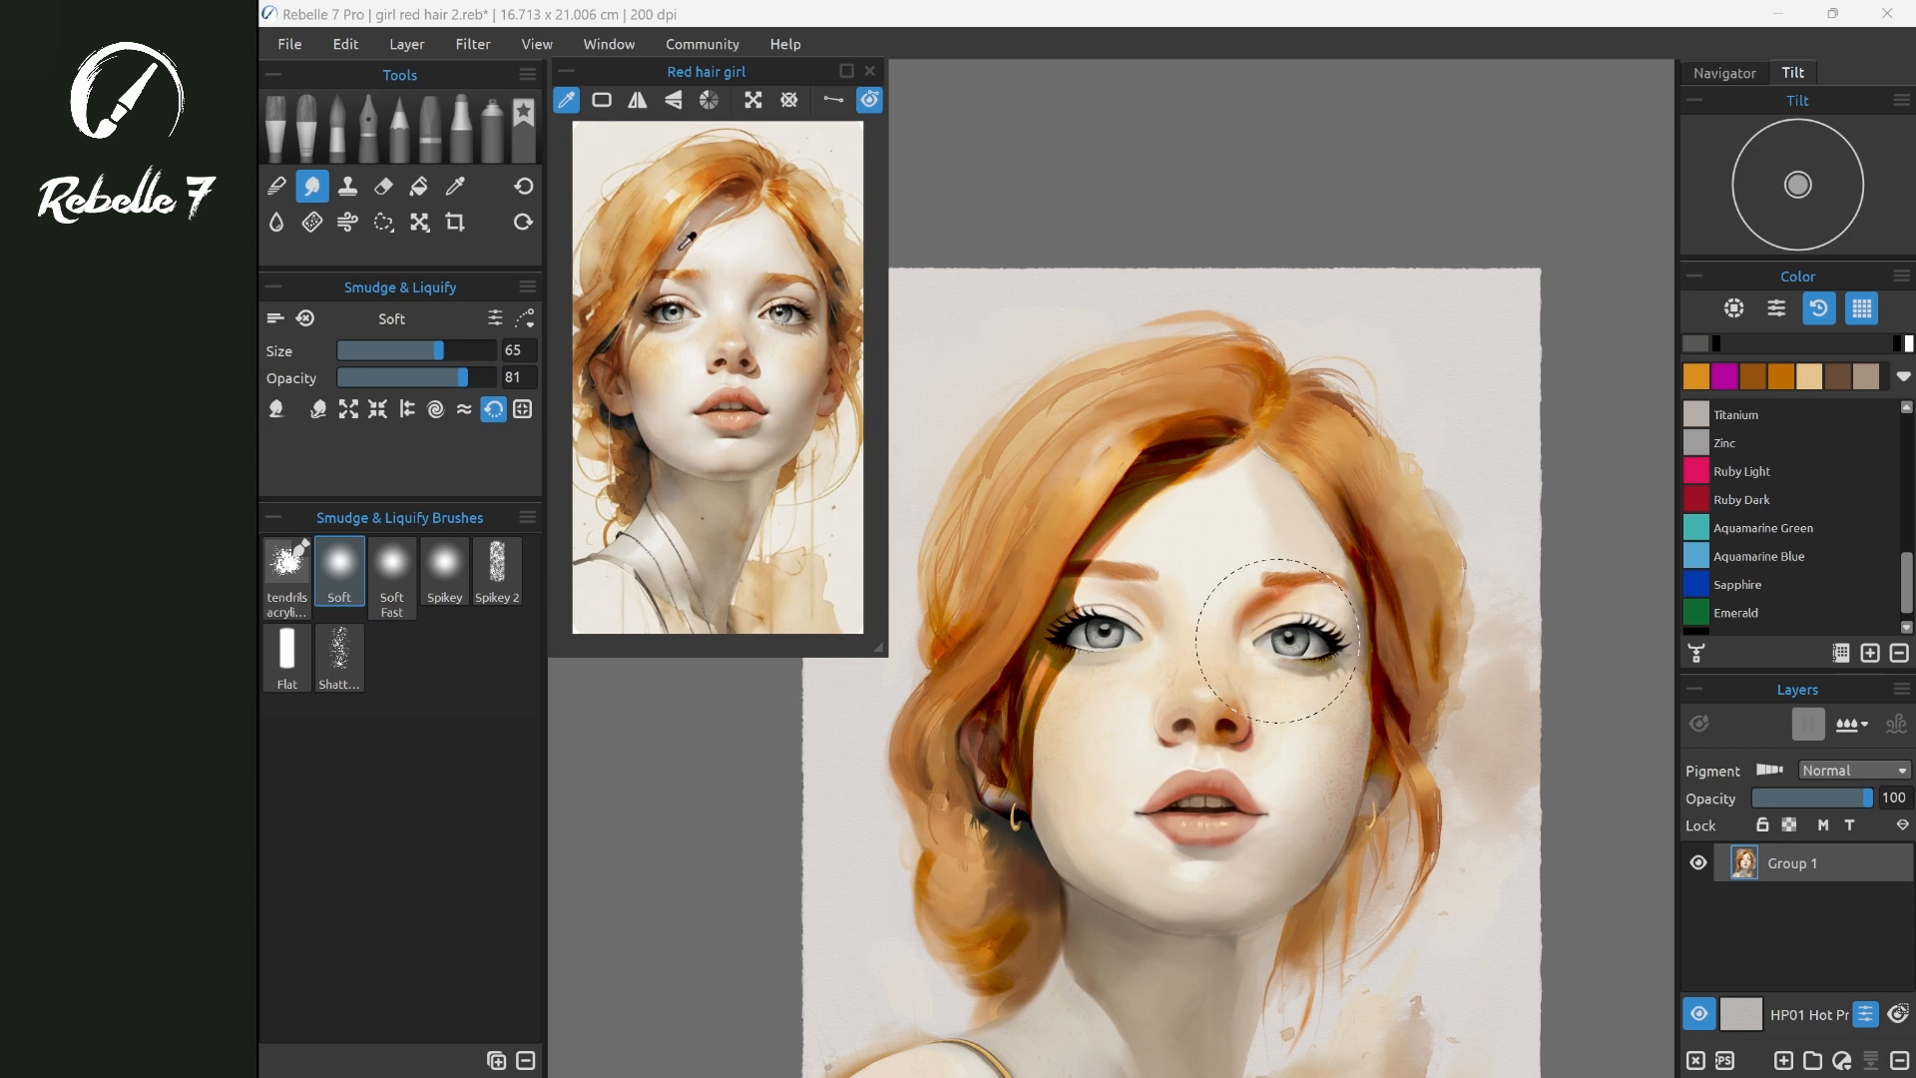
{"action": "left_click", "coordinate": [831, 102]}
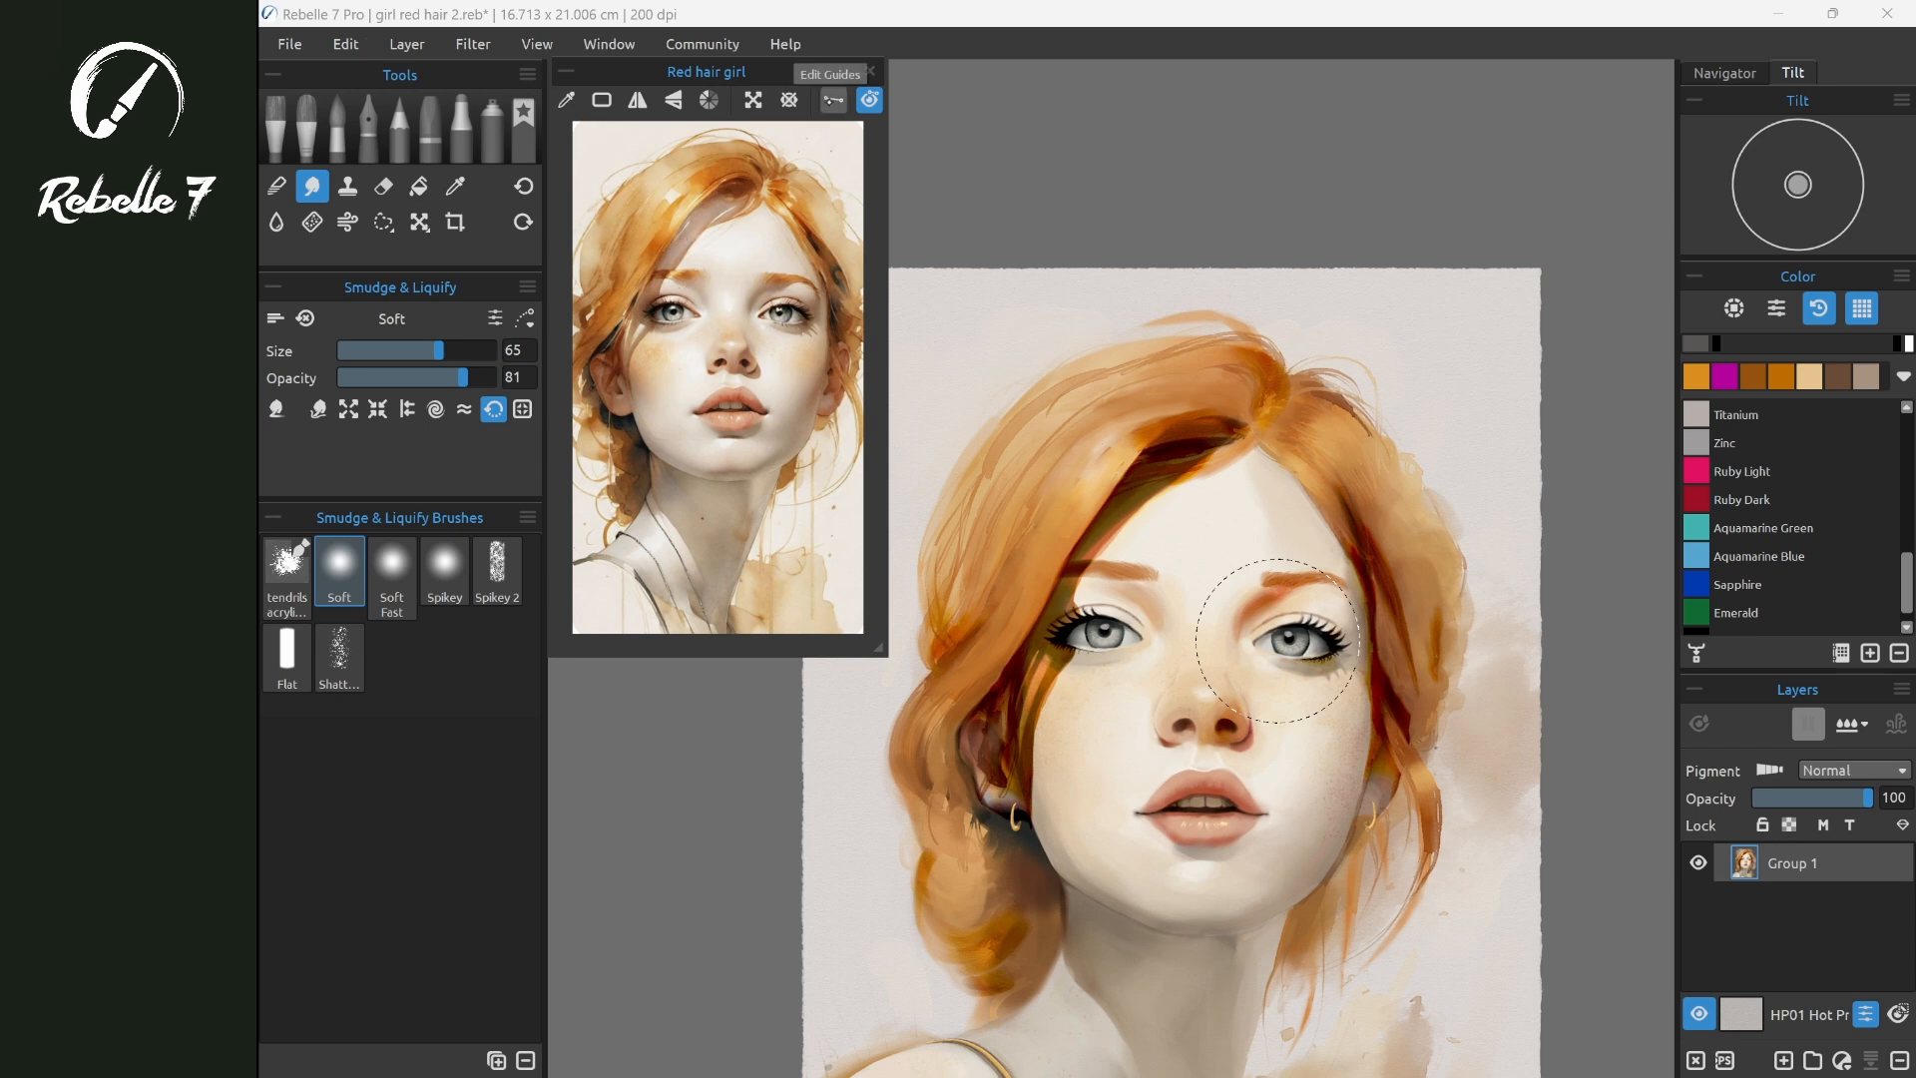
{"action": "left_click", "coordinate": [833, 100]}
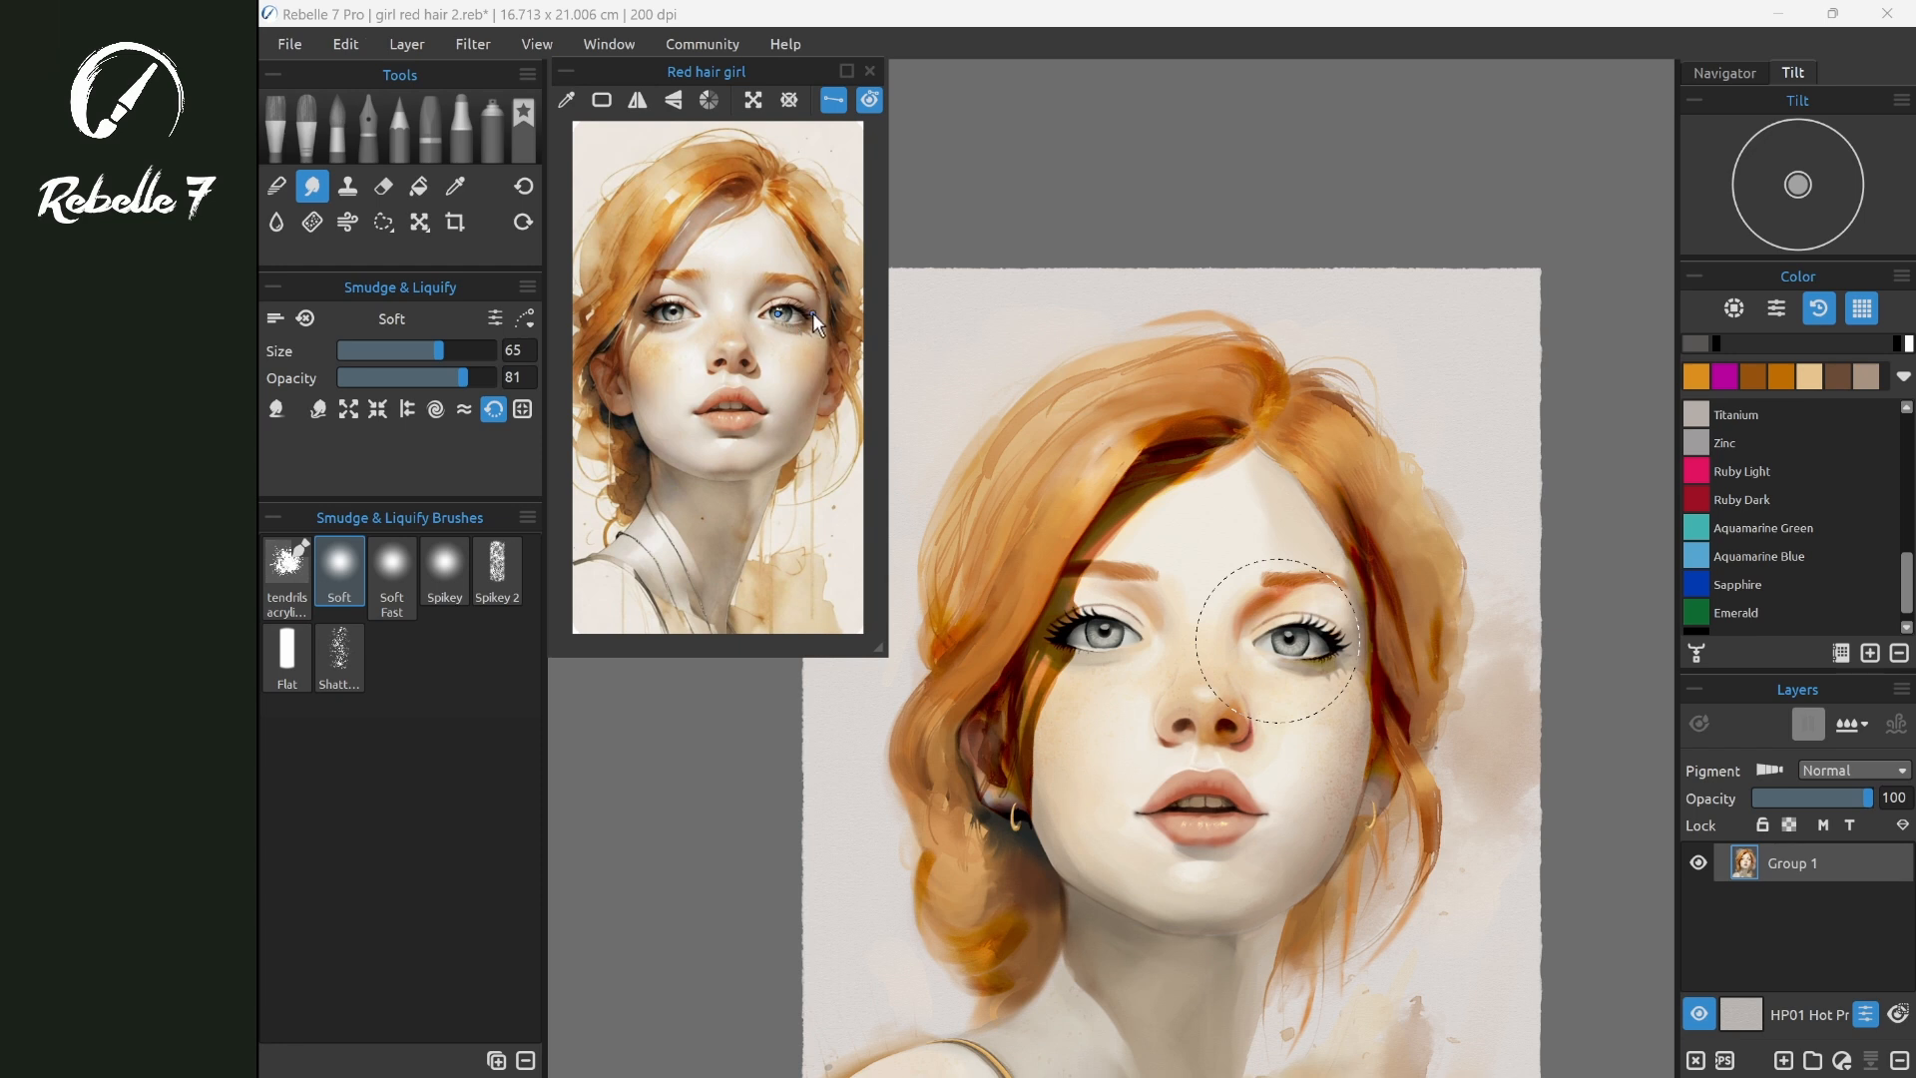
{"action": "left_click", "coordinate": [672, 314]}
{"action": "left_click", "coordinate": [695, 408]}
{"action": "left_click", "coordinate": [767, 410]}
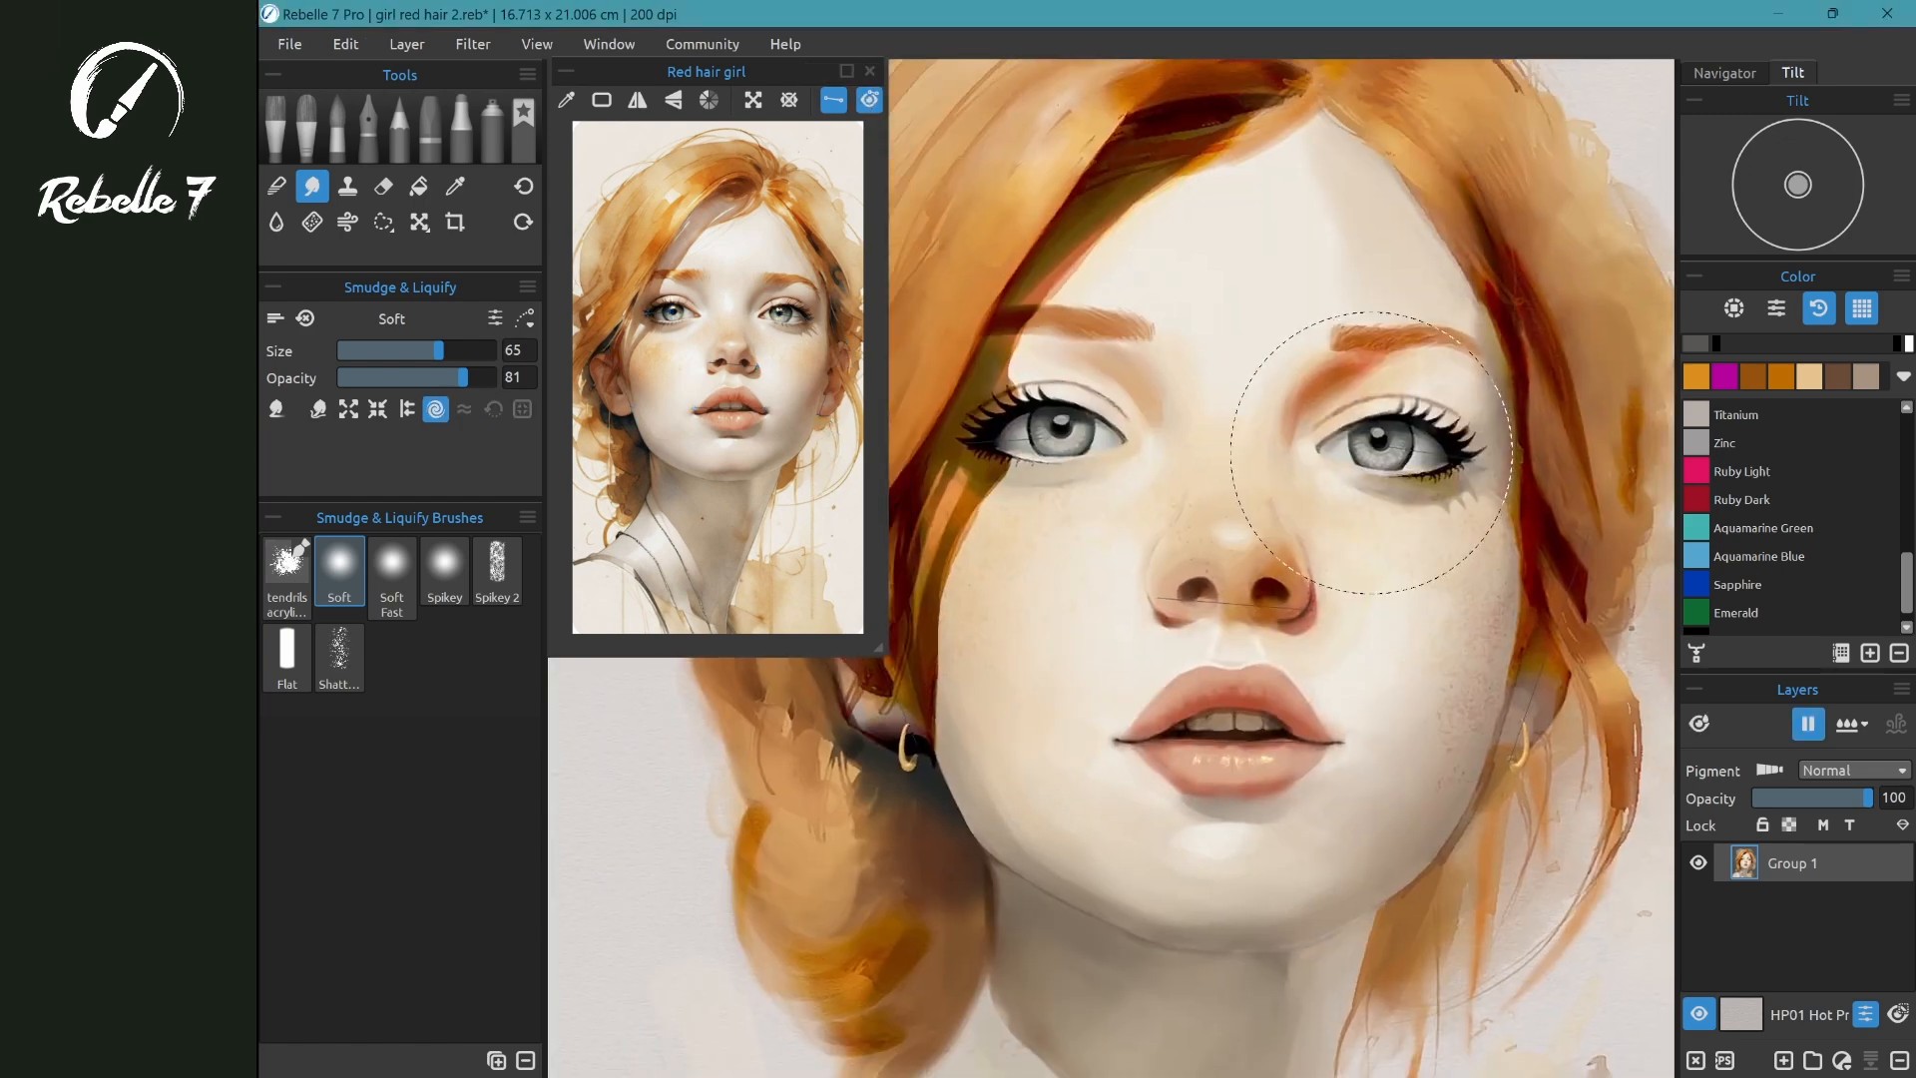
- Compare the guides with the portrait's face and turn off guide display for the Red hair girl reference
{"action": "scroll", "coordinate": [1372, 453], "scroll_direction": "up", "scroll_amount": 2}
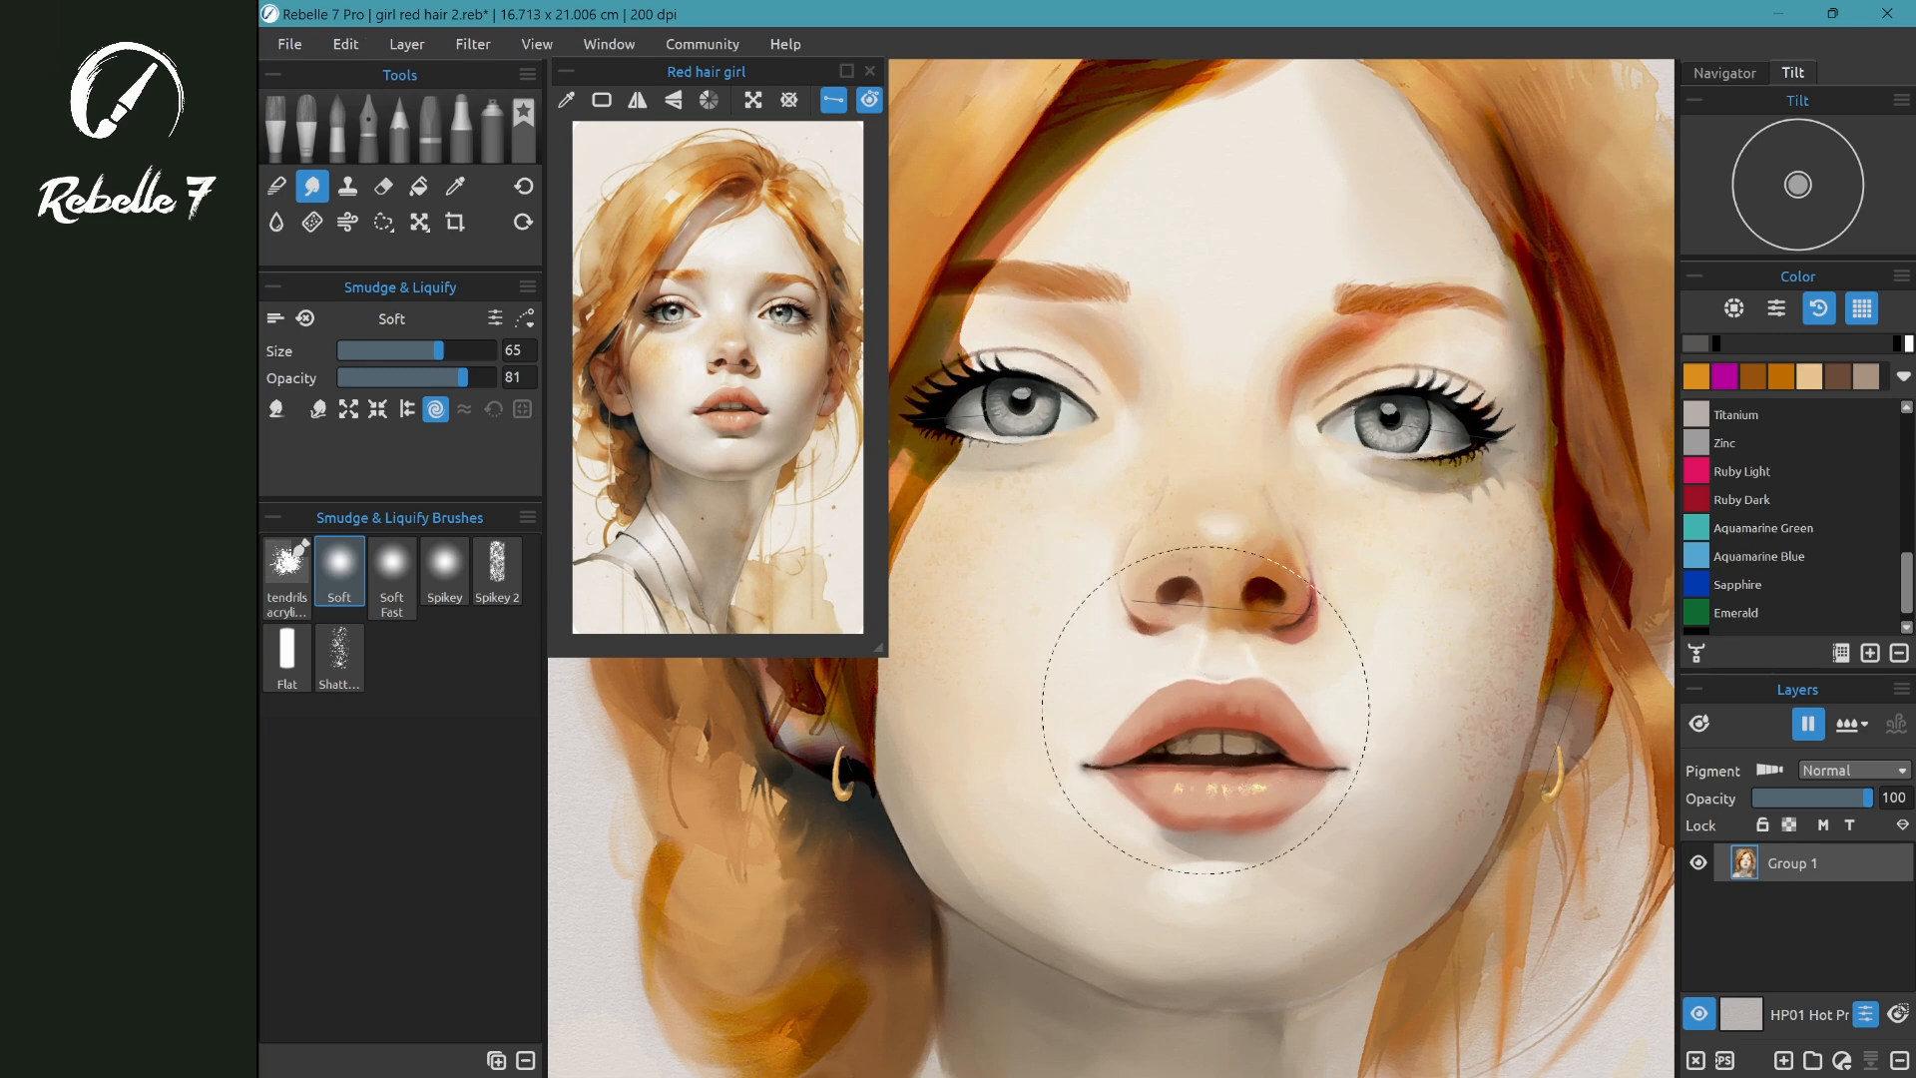
{"action": "scroll", "coordinate": [1228, 898], "scroll_direction": "down", "scroll_amount": 3}
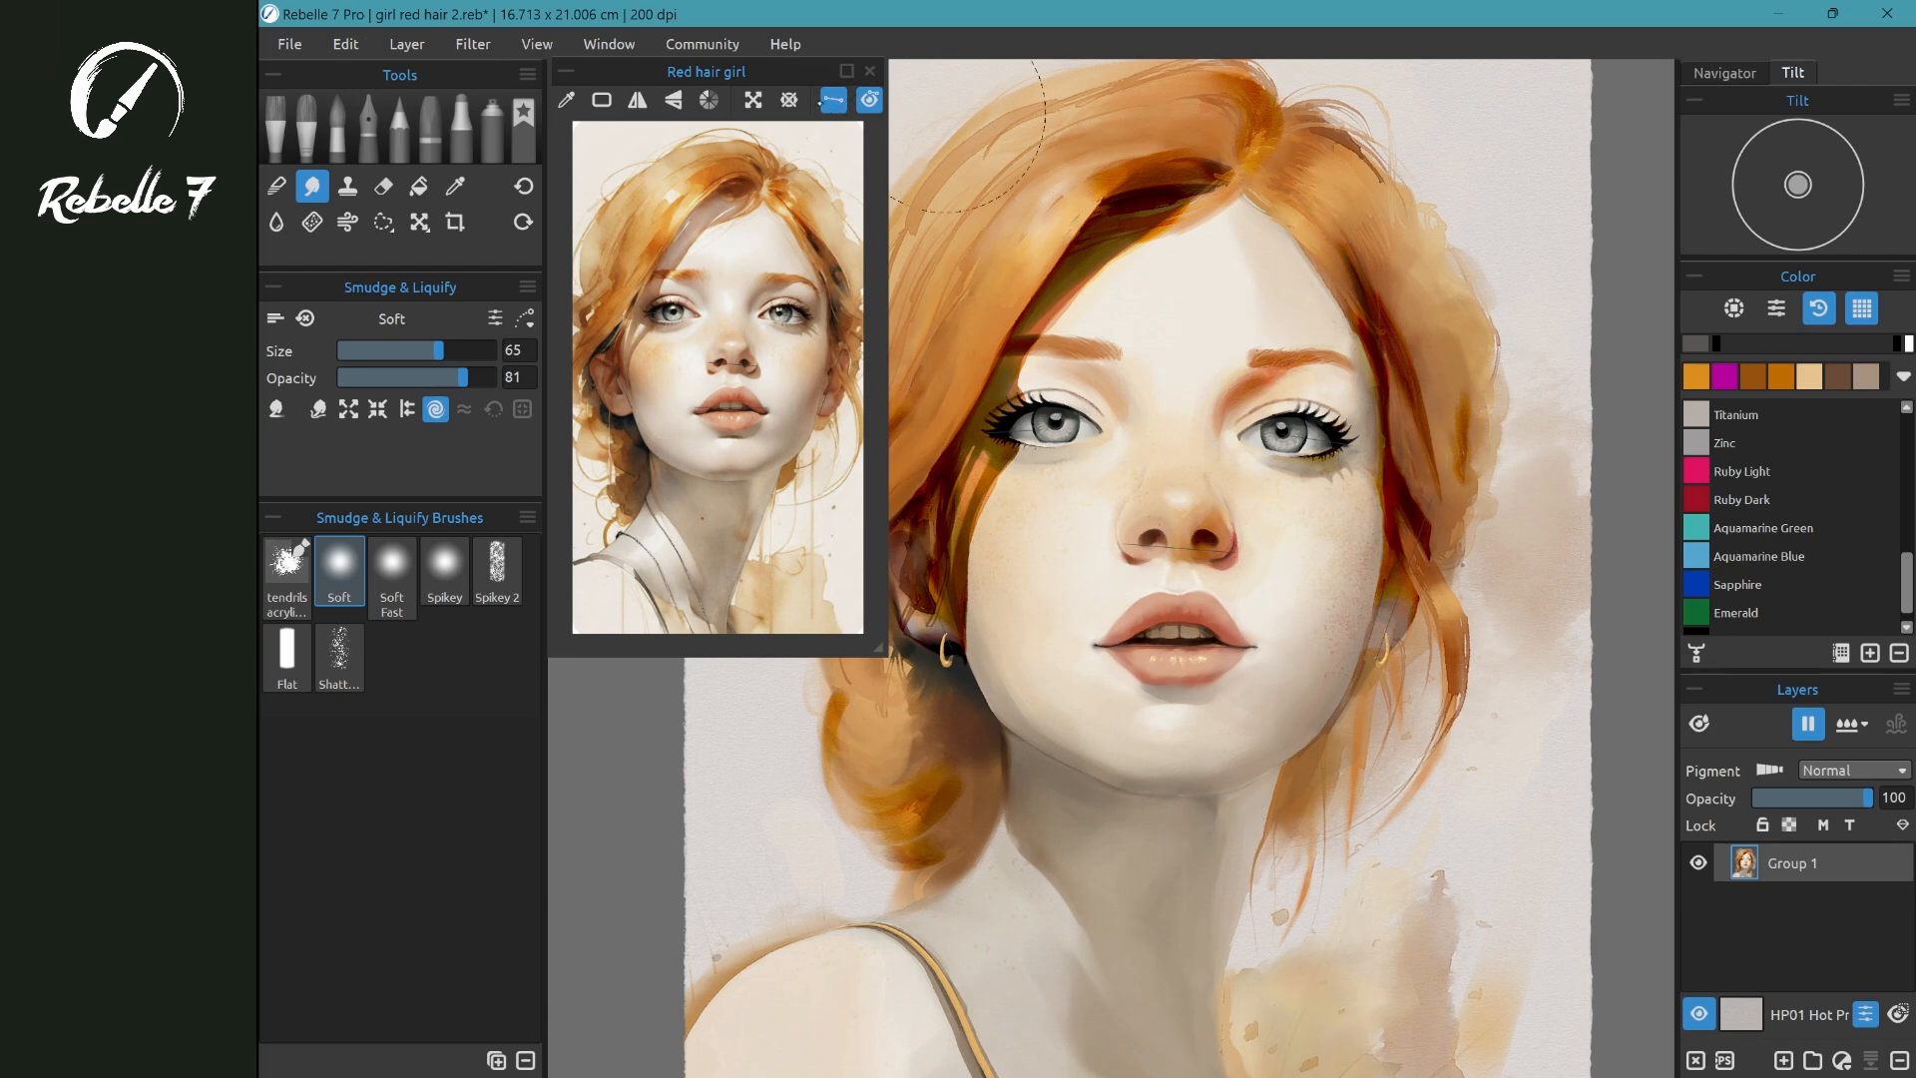
{"action": "left_click", "coordinate": [870, 100]}
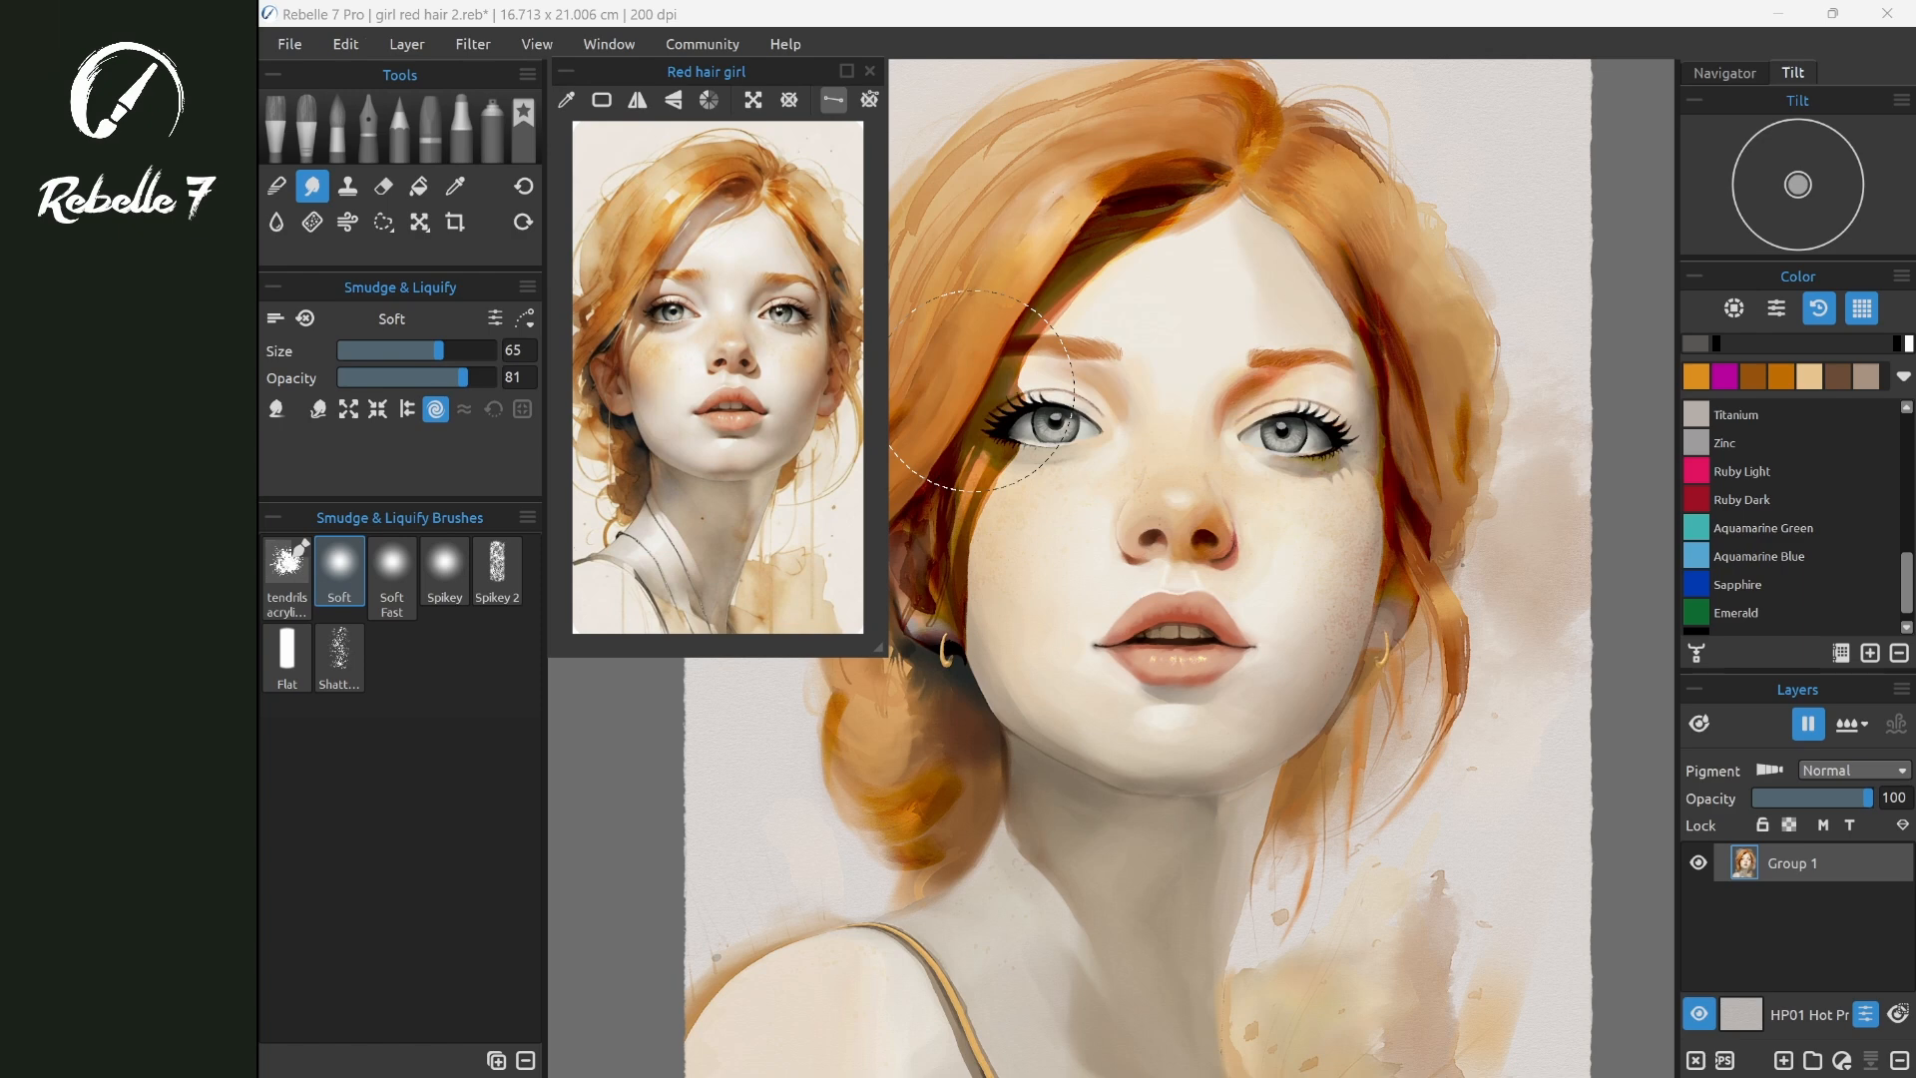
- Switch to Tablet Mode and move the Red hair girl reference window onto the empty area beside the canvas
{"action": "key", "text": "Tab"}
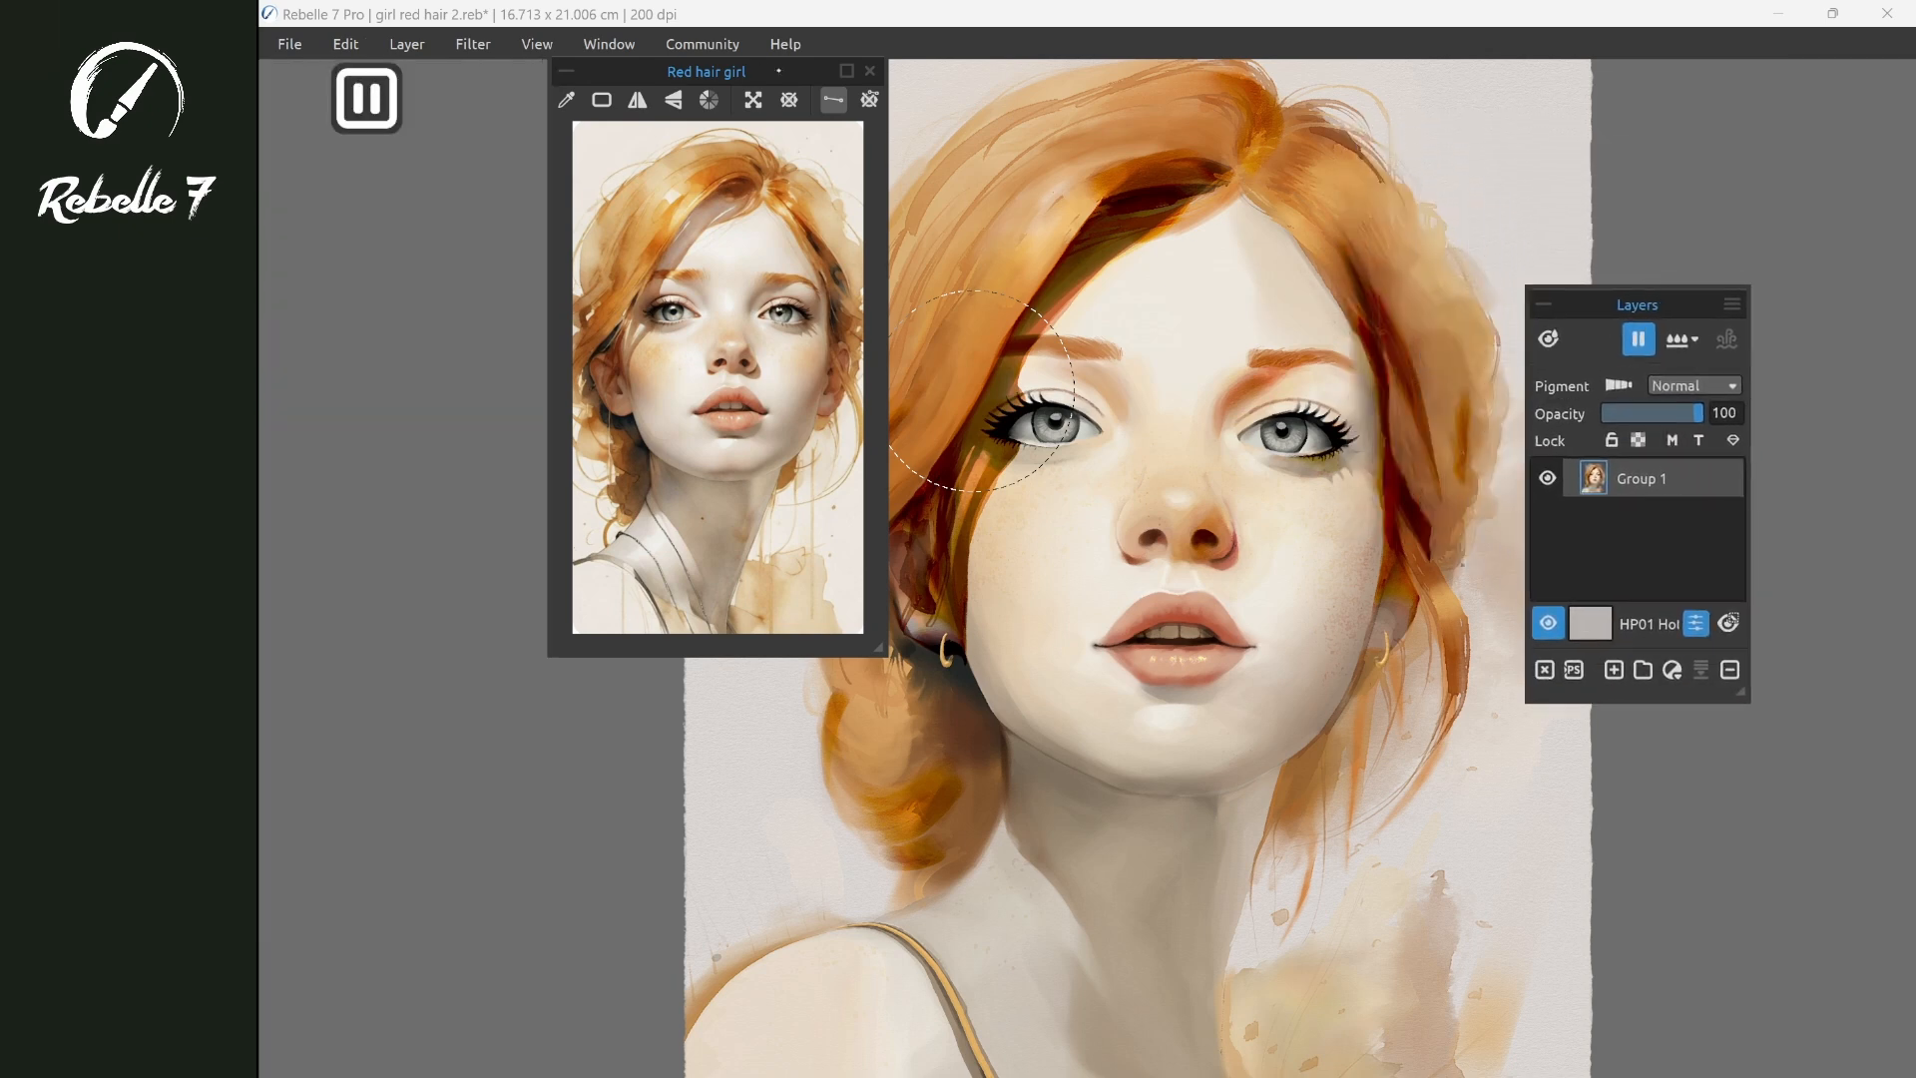
{"action": "left_click_drag", "start_coordinate": [584, 150], "coordinate": [561, 181]}
- Show, reposition and hide the floating Color panel, toggle the Layers panel off, and leave Tablet Mode
{"action": "key", "text": "F6"}
{"action": "left_click_drag", "start_coordinate": [1347, 441], "coordinate": [933, 479]}
{"action": "key", "text": "F6"}
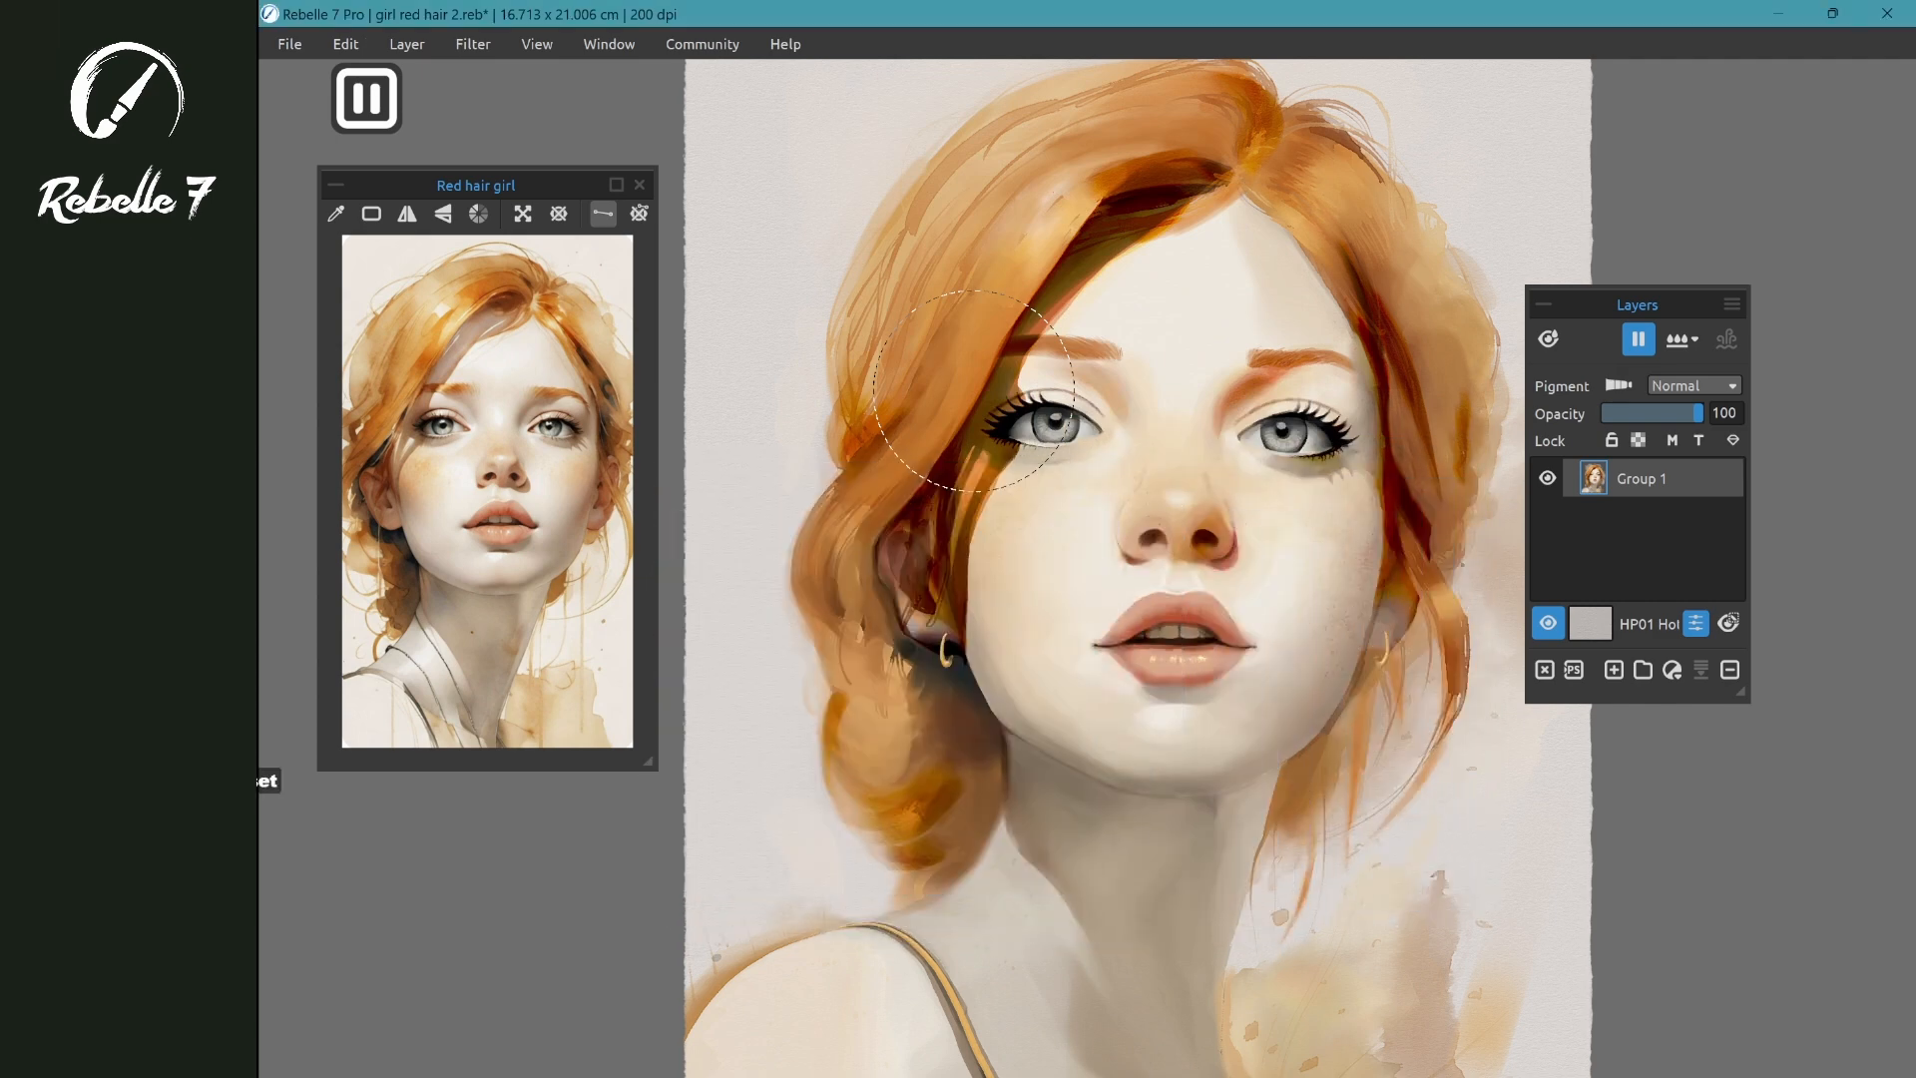
{"action": "key", "text": "F7"}
{"action": "key", "text": "F7"}
{"action": "key", "text": "F7"}
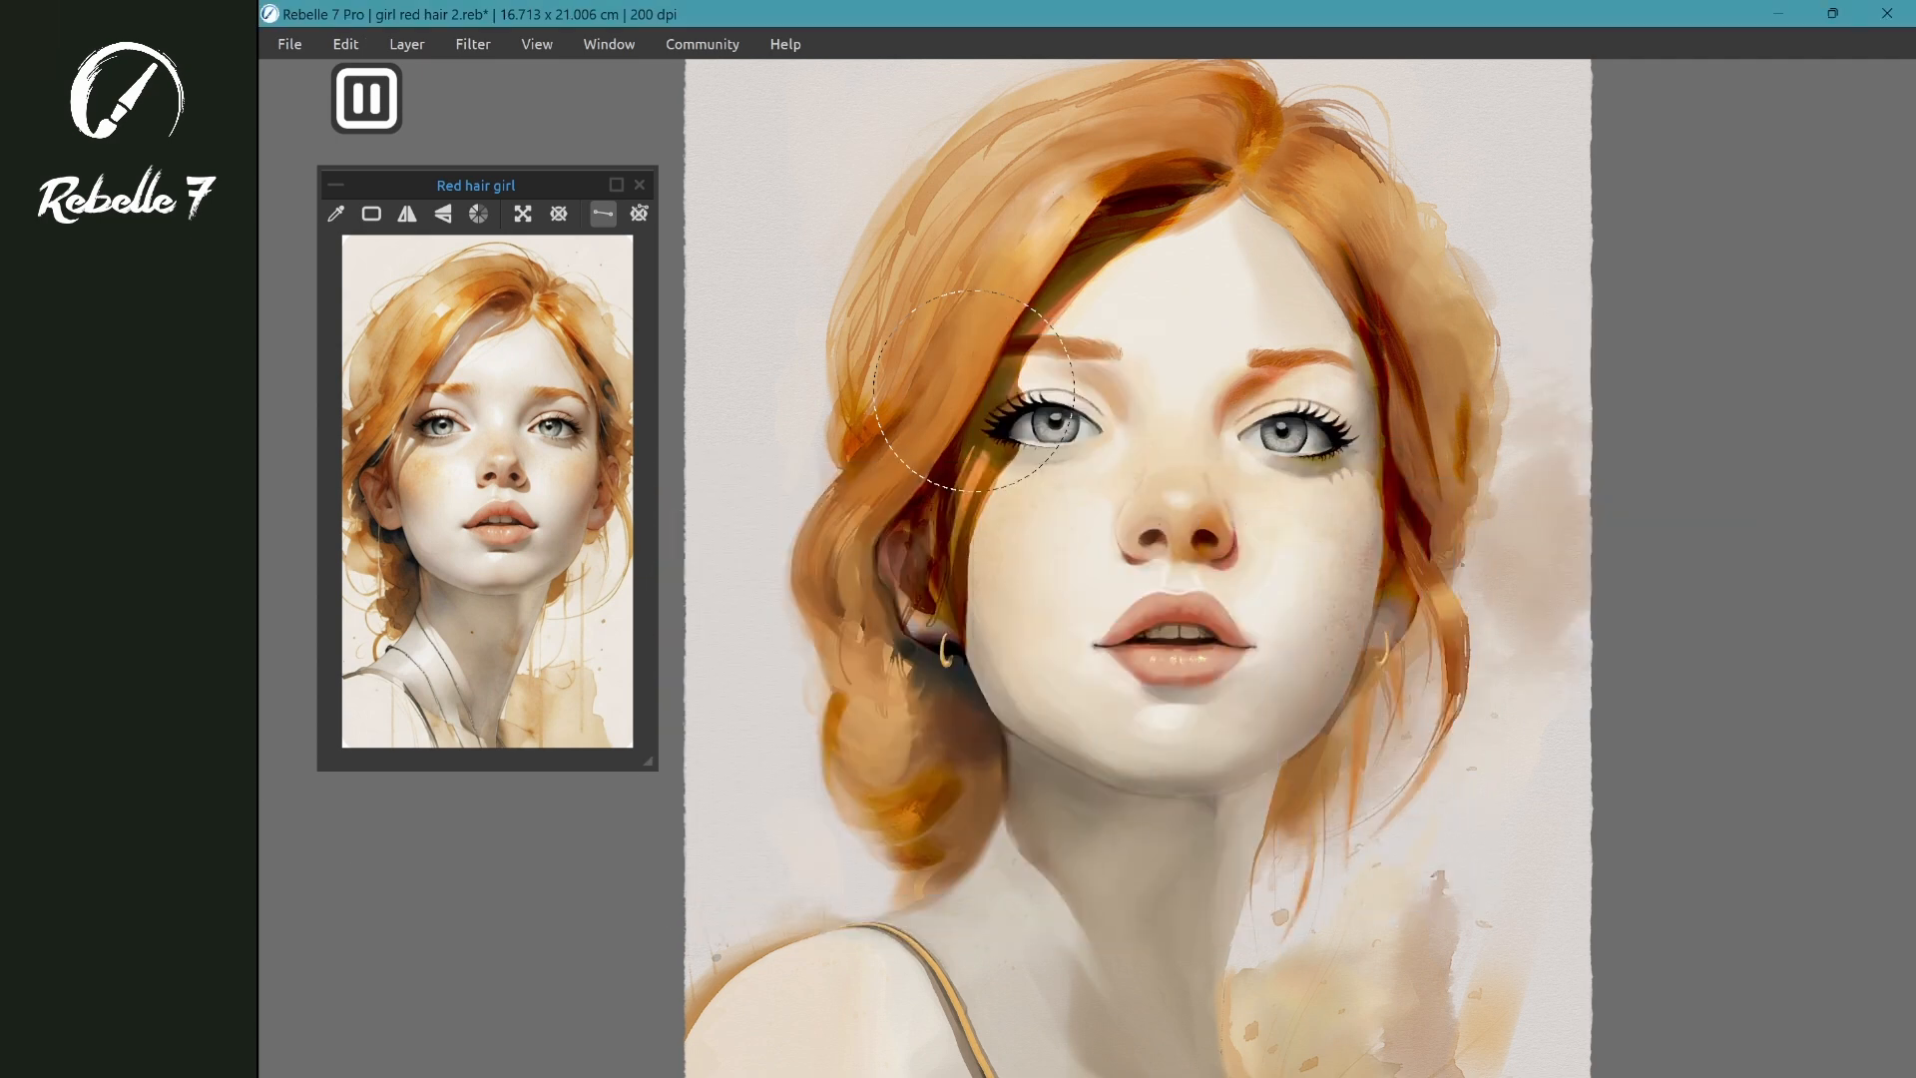
{"action": "key", "text": "Tab"}
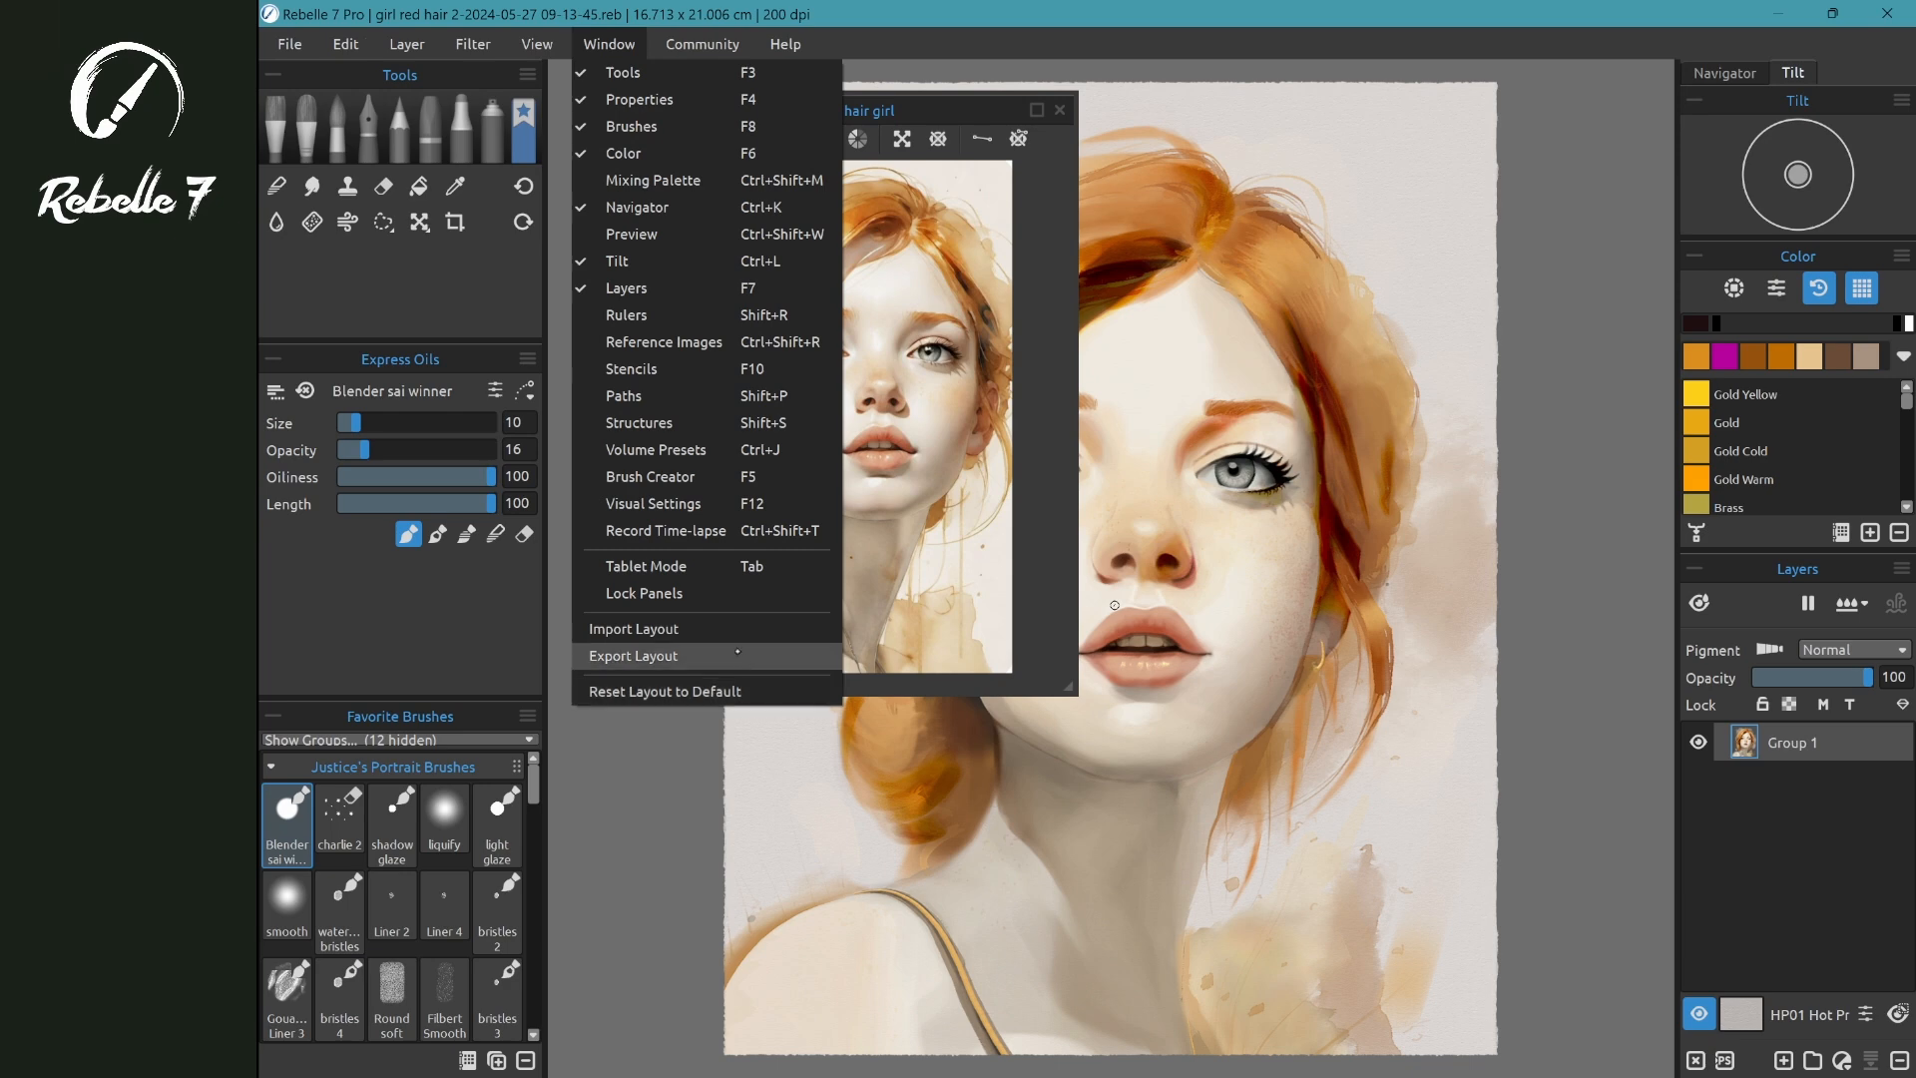
- Import the panel layout brush creator.rebelle-layout
{"action": "left_click", "coordinate": [657, 629]}
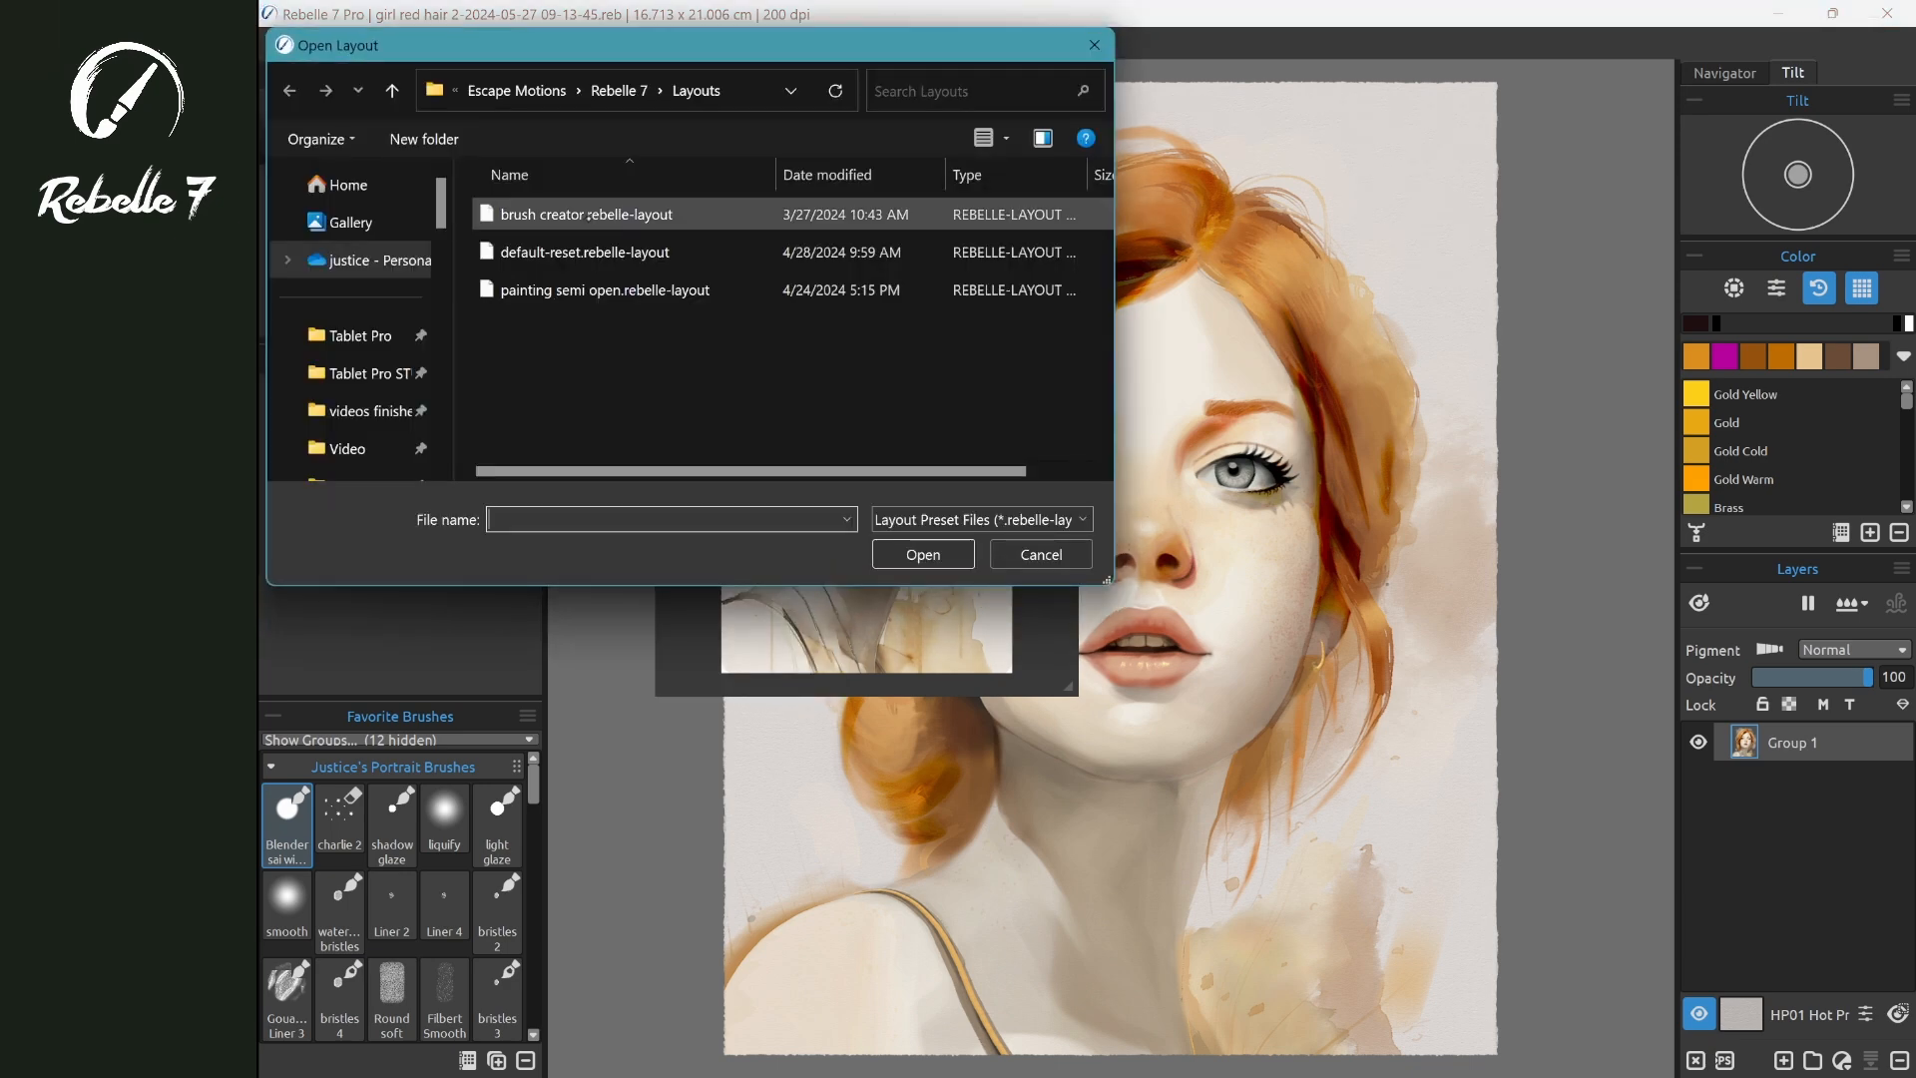
{"action": "double_click", "coordinate": [619, 214]}
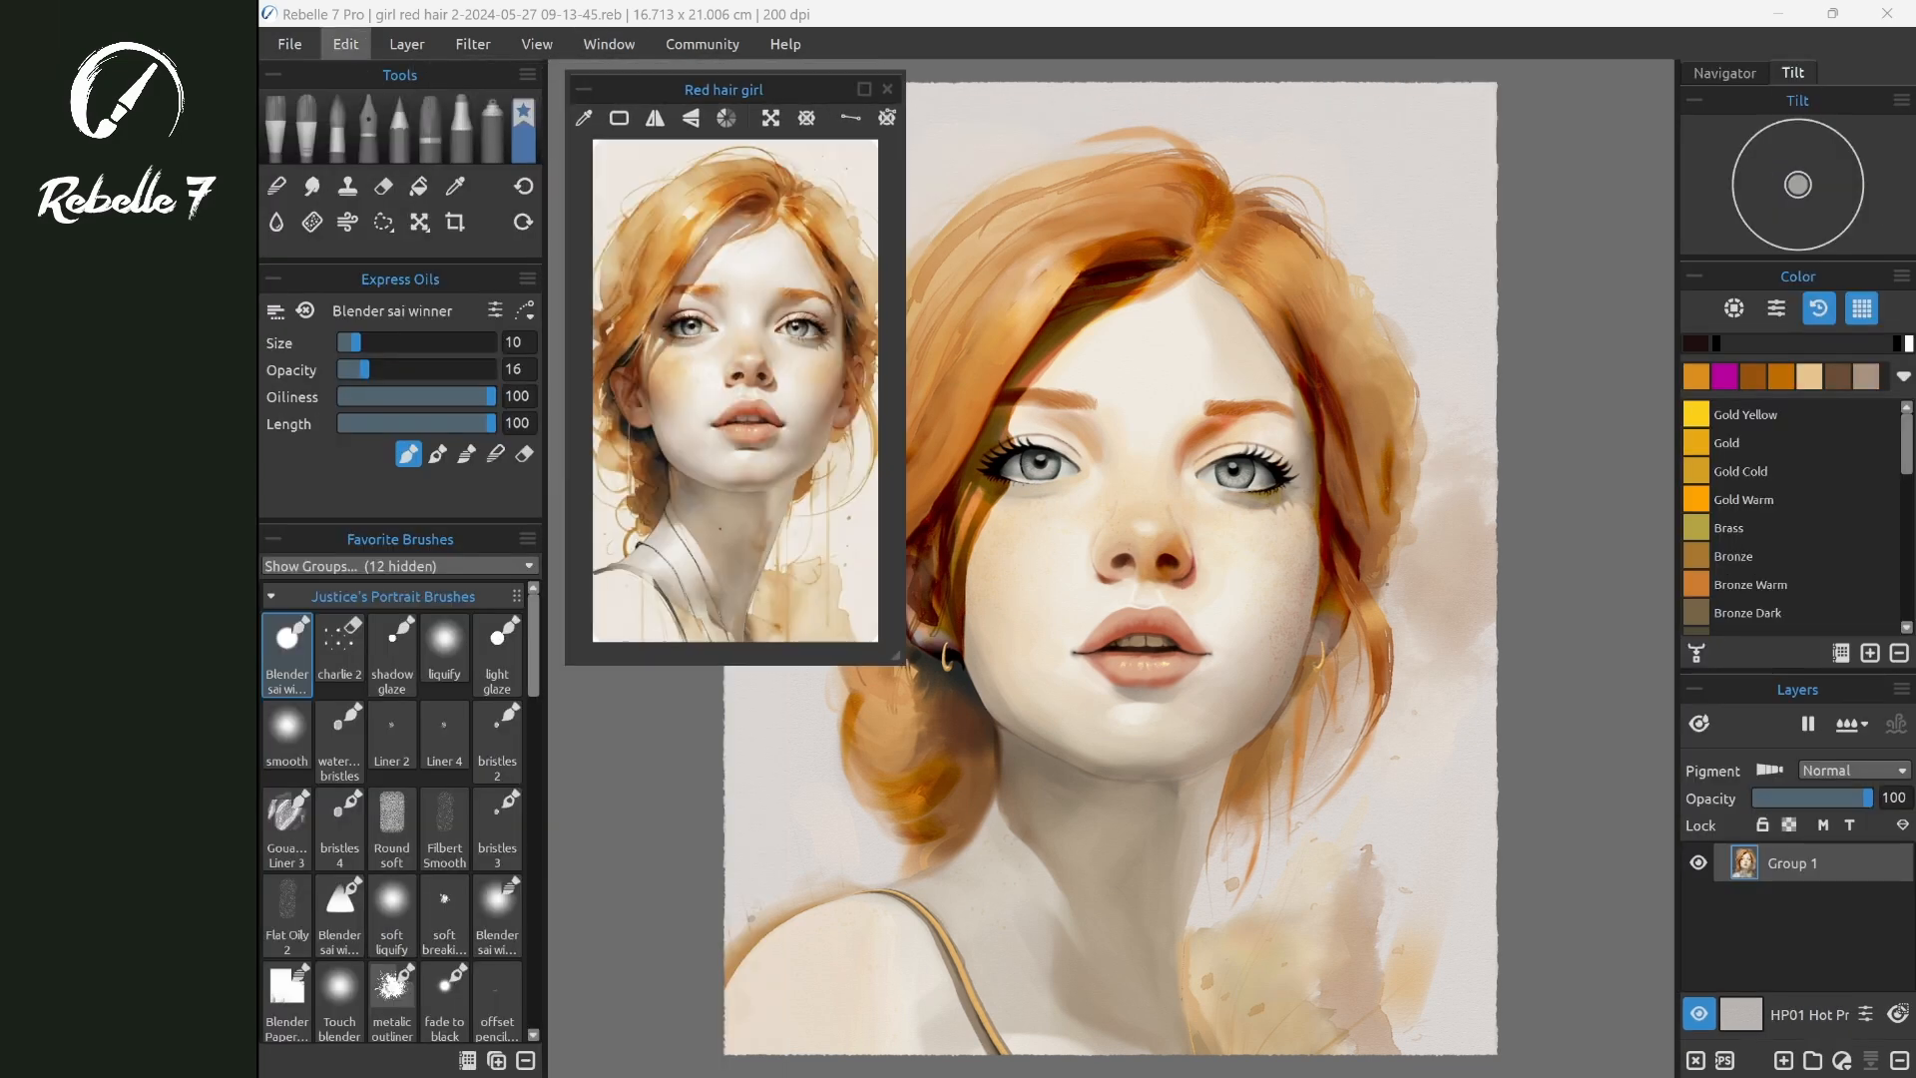
- Reset the pen pressure sensitivity curve to linear in the Tablet preferences
{"action": "left_click", "coordinate": [345, 44]}
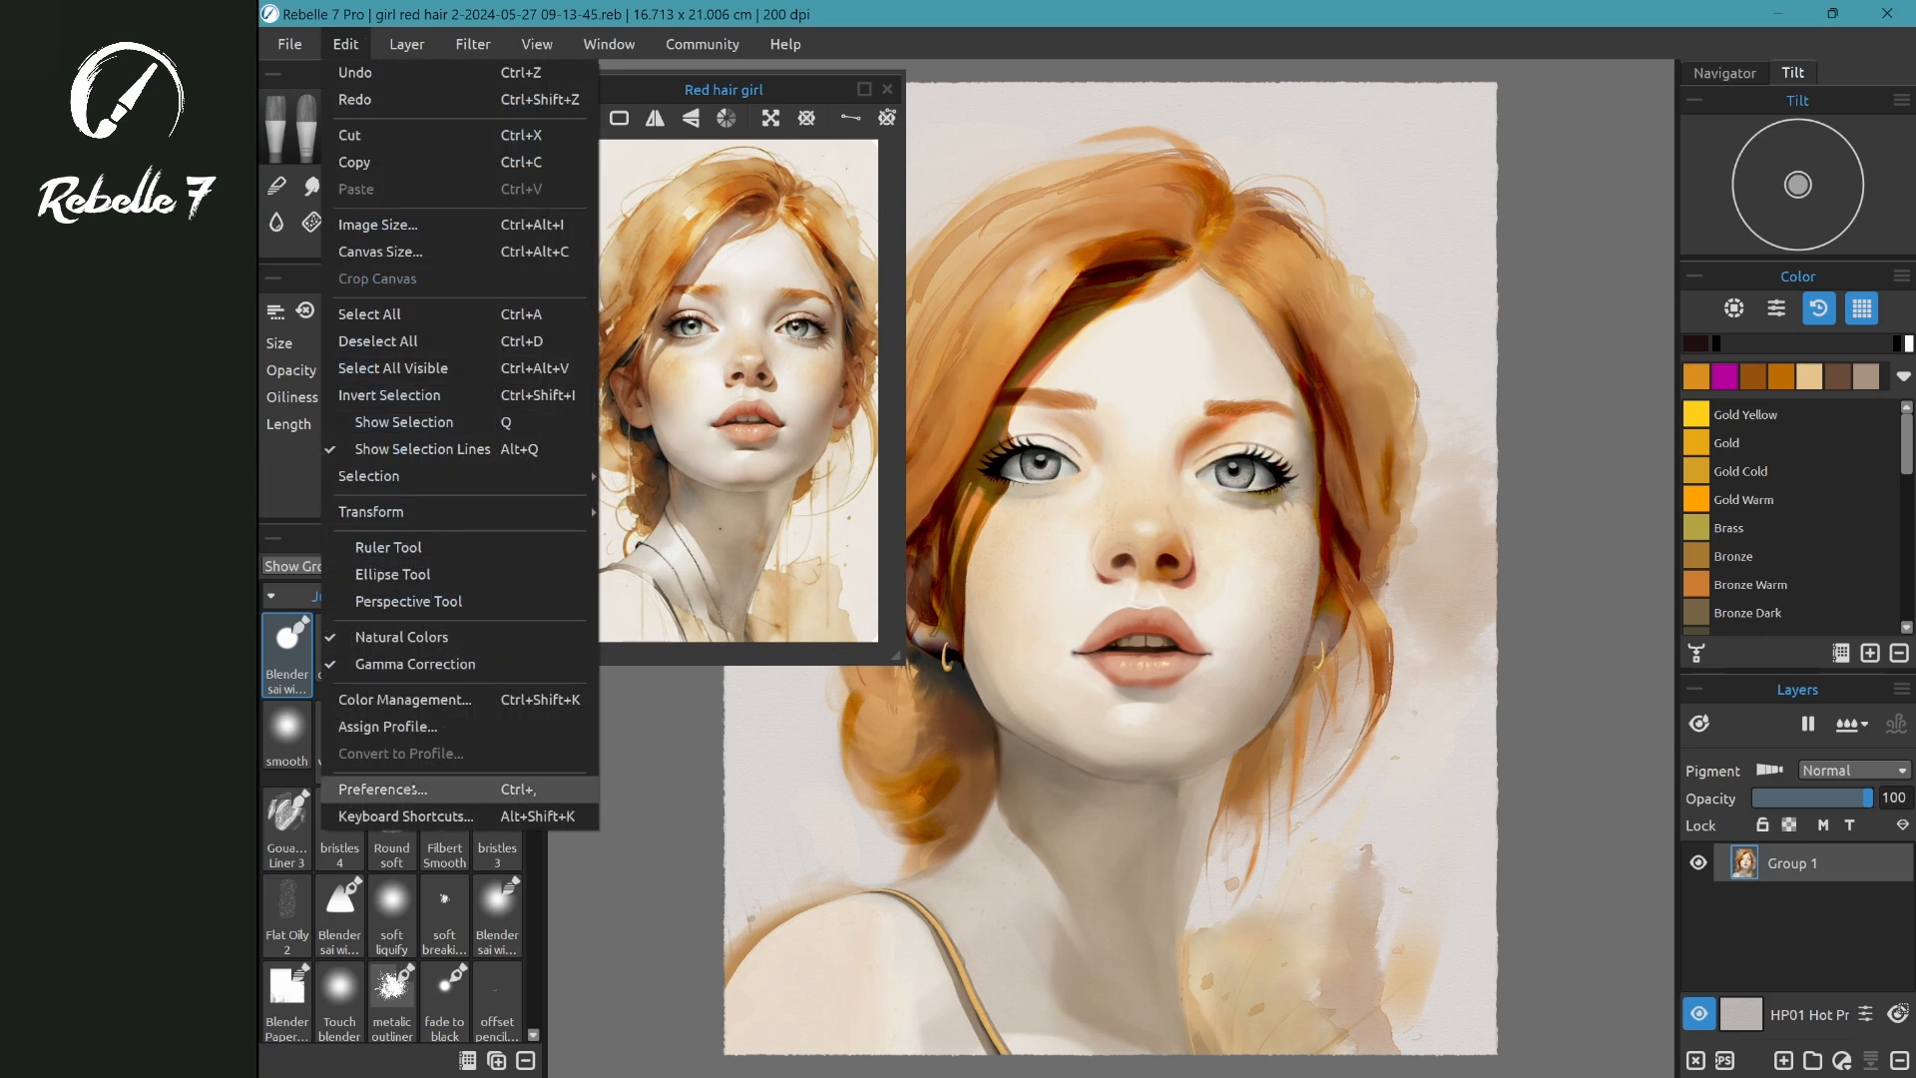
{"action": "left_click", "coordinate": [384, 788]}
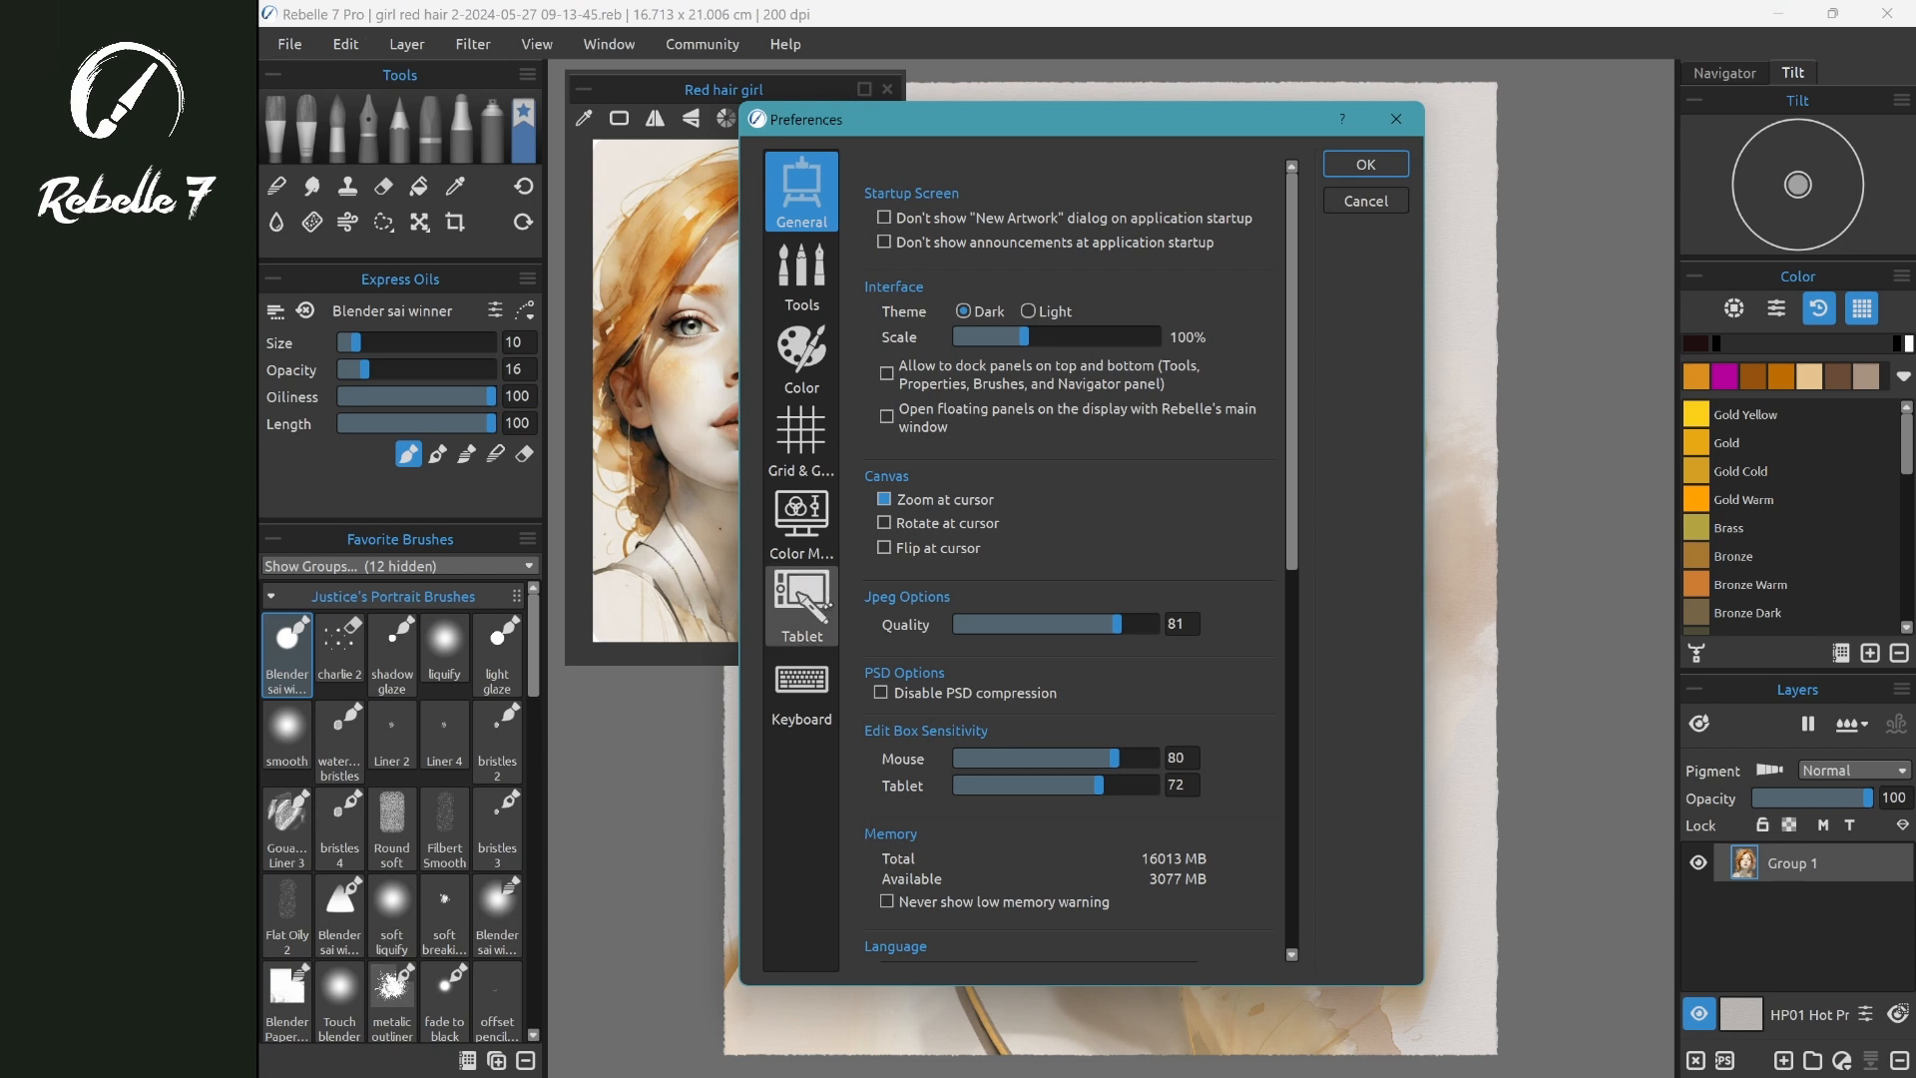
{"action": "left_click", "coordinate": [807, 608]}
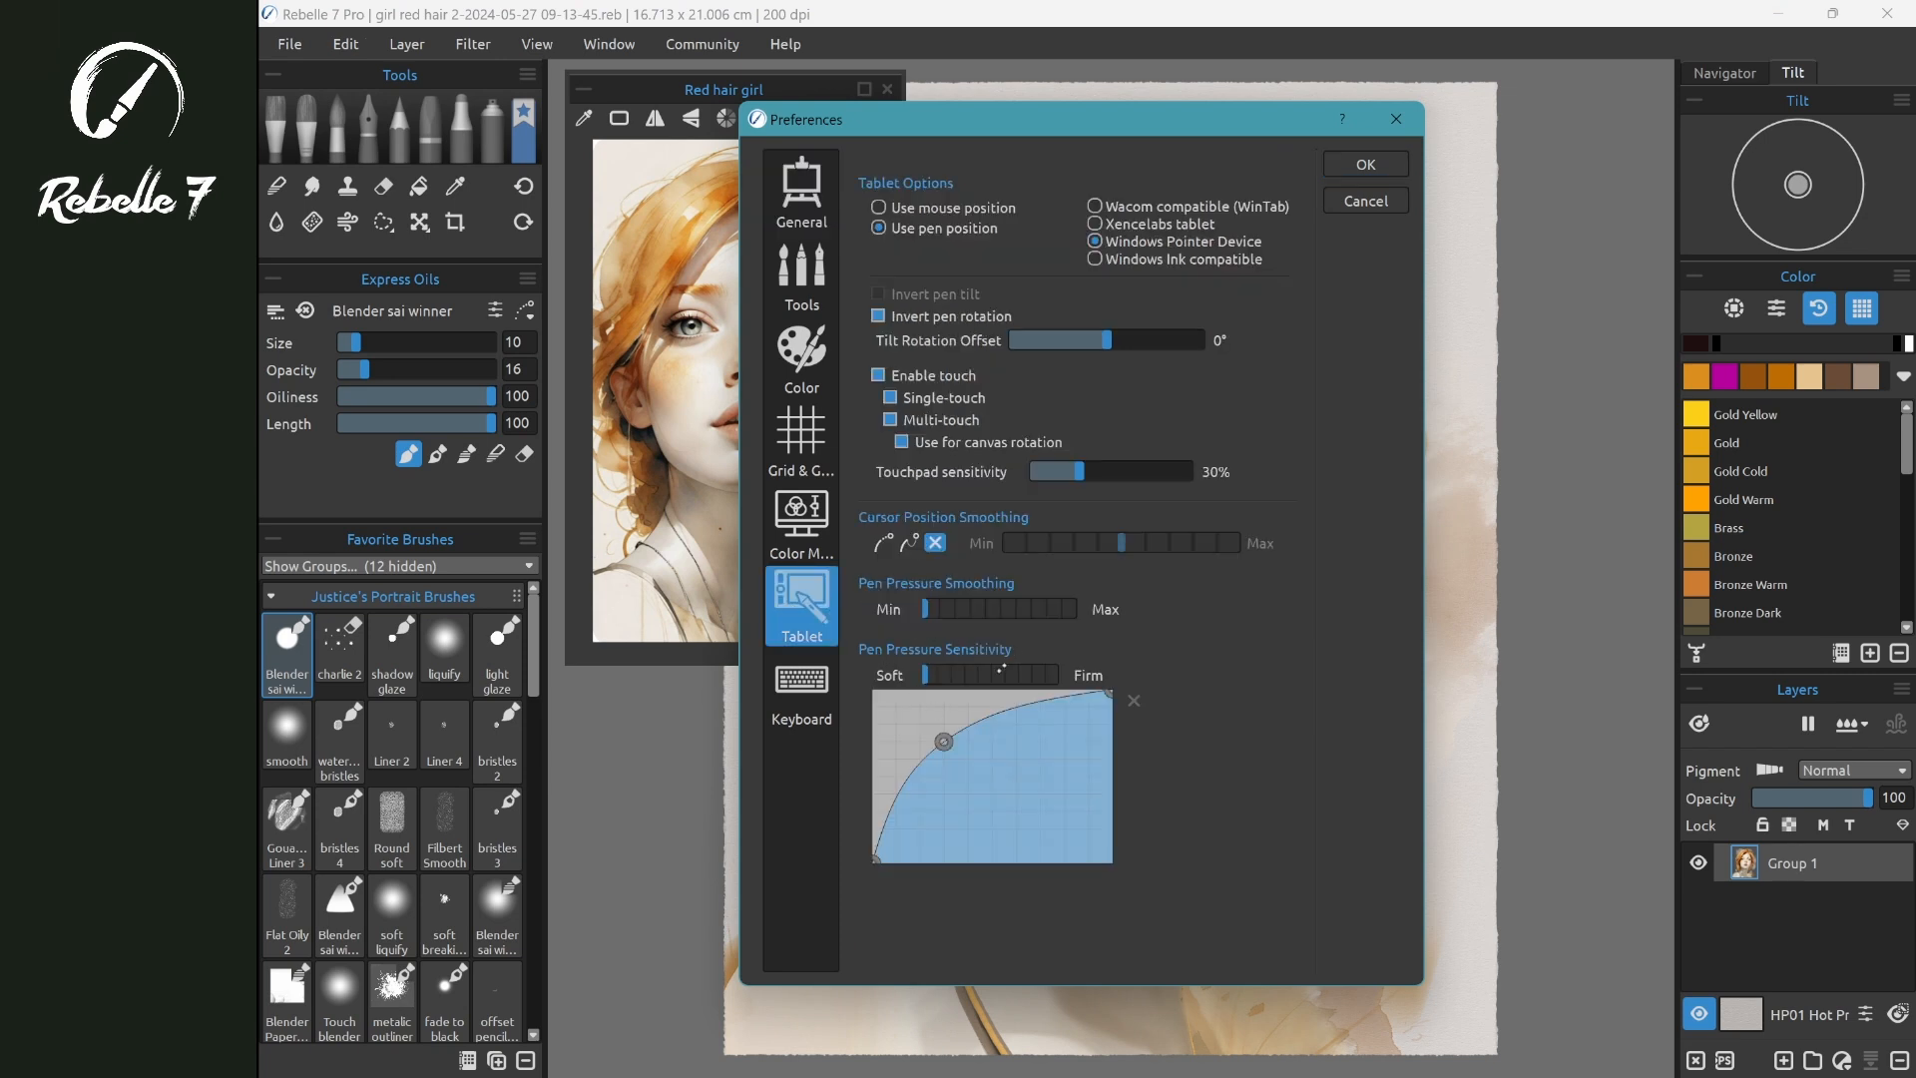
{"action": "left_click", "coordinate": [1134, 701]}
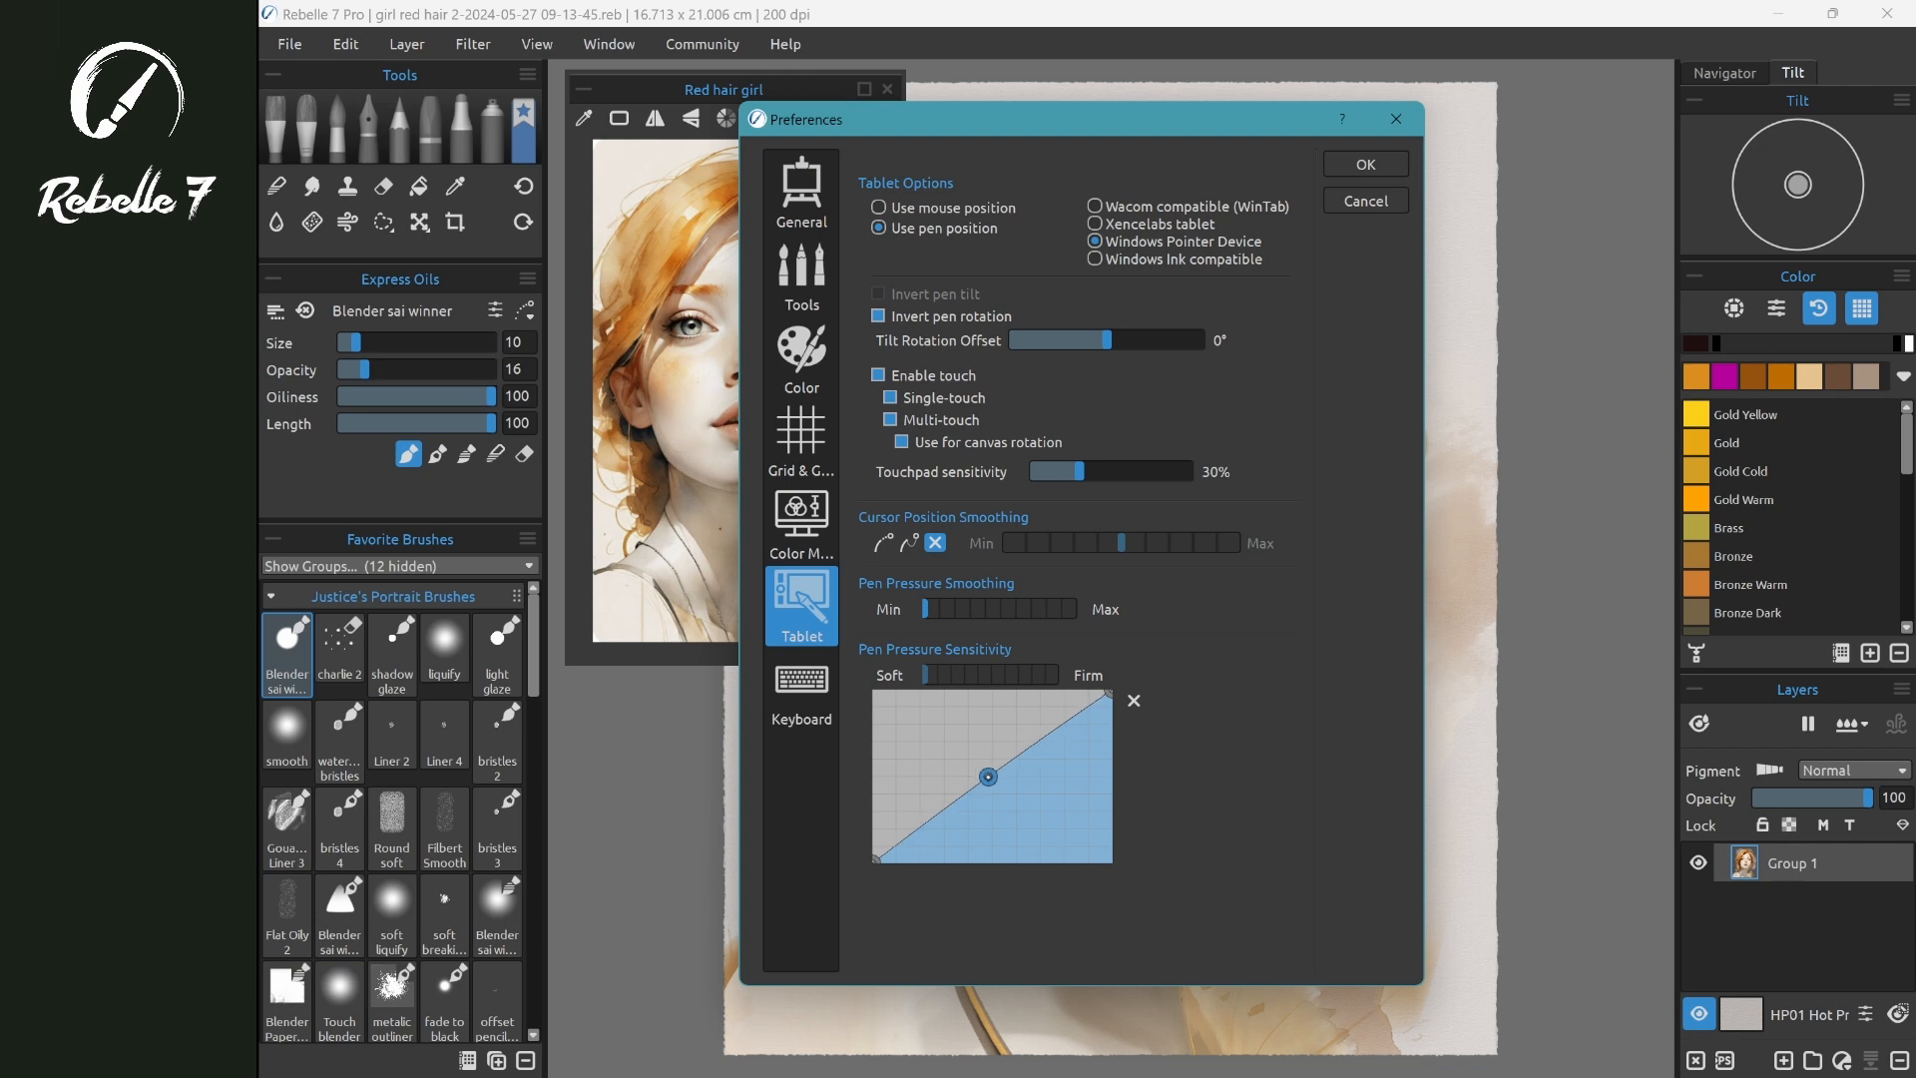
- Review the General preferences, including the list of interface languages, and the Tools preferences
{"action": "mouse_move", "coordinate": [988, 776]}
{"action": "left_mouse_down"}
{"action": "mouse_move", "coordinate": [915, 727]}
{"action": "mouse_move", "coordinate": [1078, 807]}
{"action": "mouse_move", "coordinate": [922, 728]}
{"action": "mouse_move", "coordinate": [995, 776]}
{"action": "left_mouse_up"}
{"action": "left_click", "coordinate": [802, 350]}
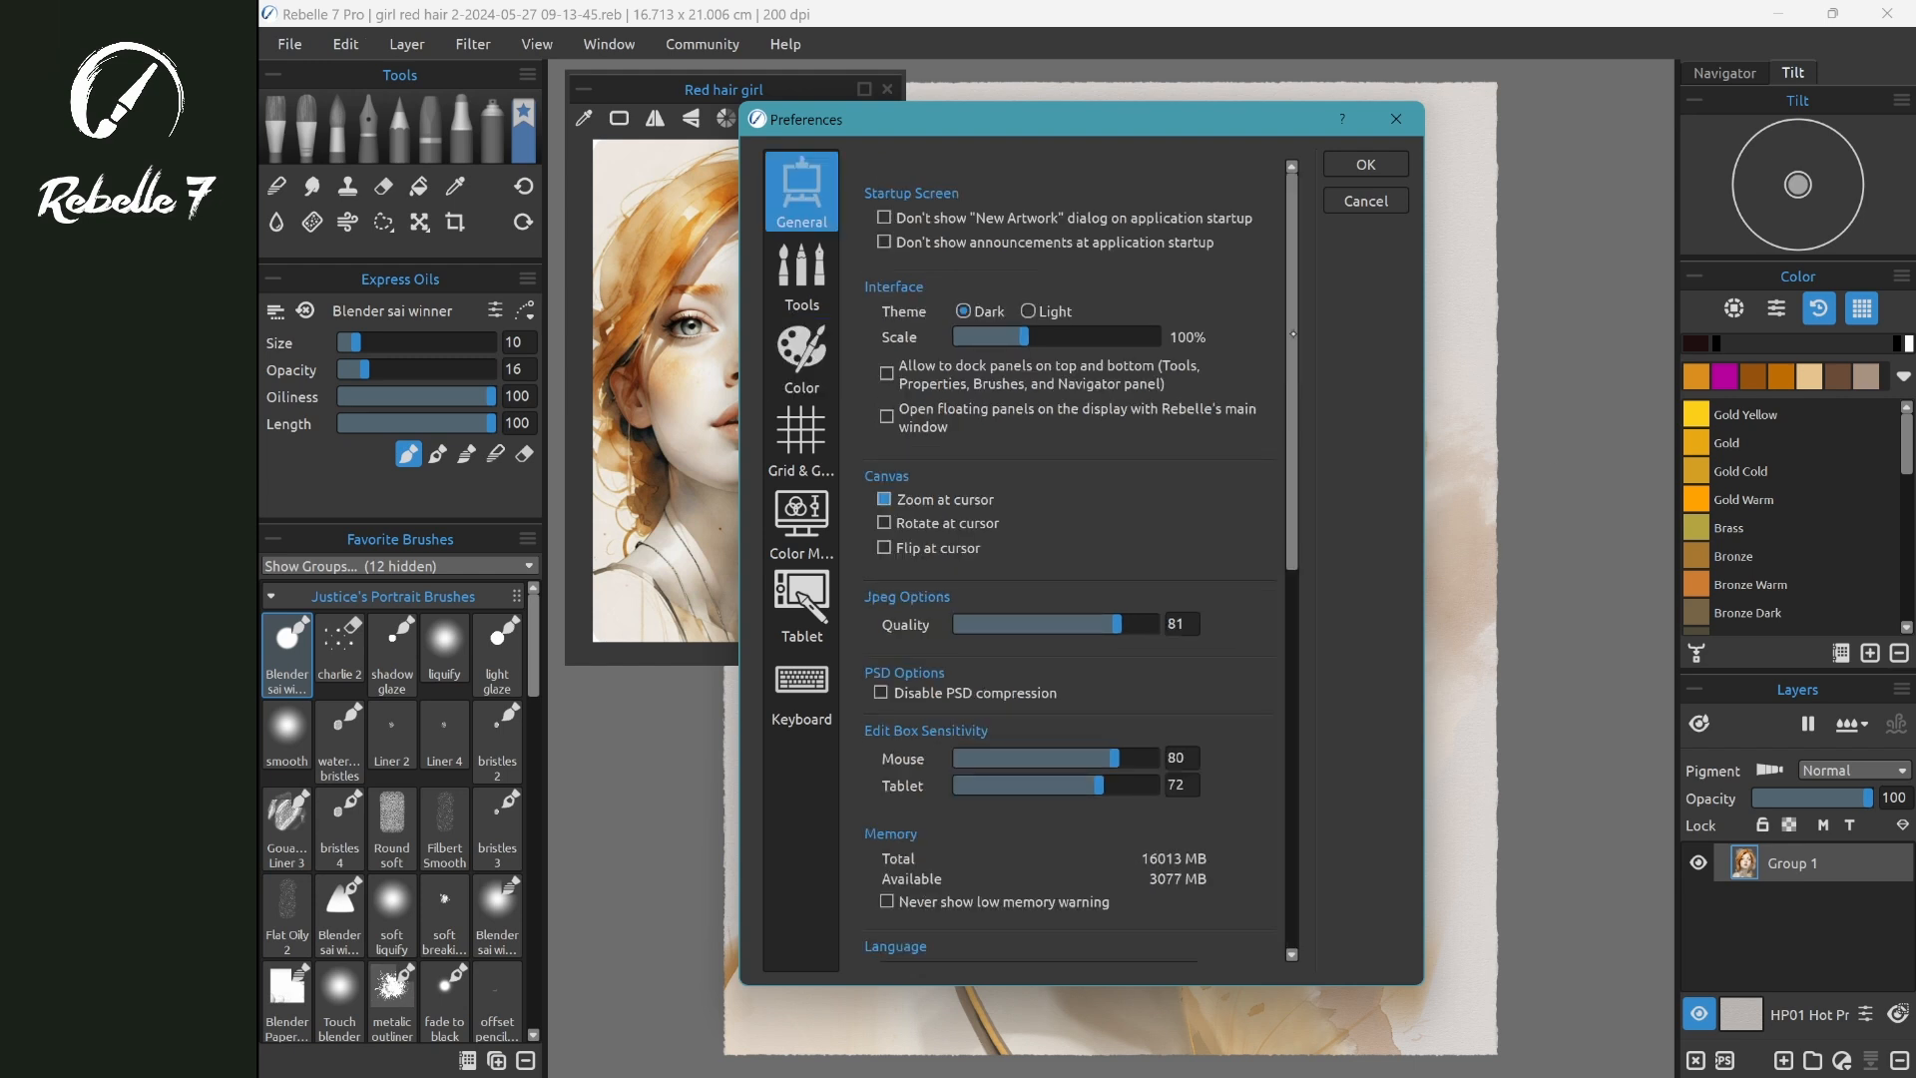
{"action": "scroll", "coordinate": [908, 483], "scroll_direction": "down", "scroll_amount": 8}
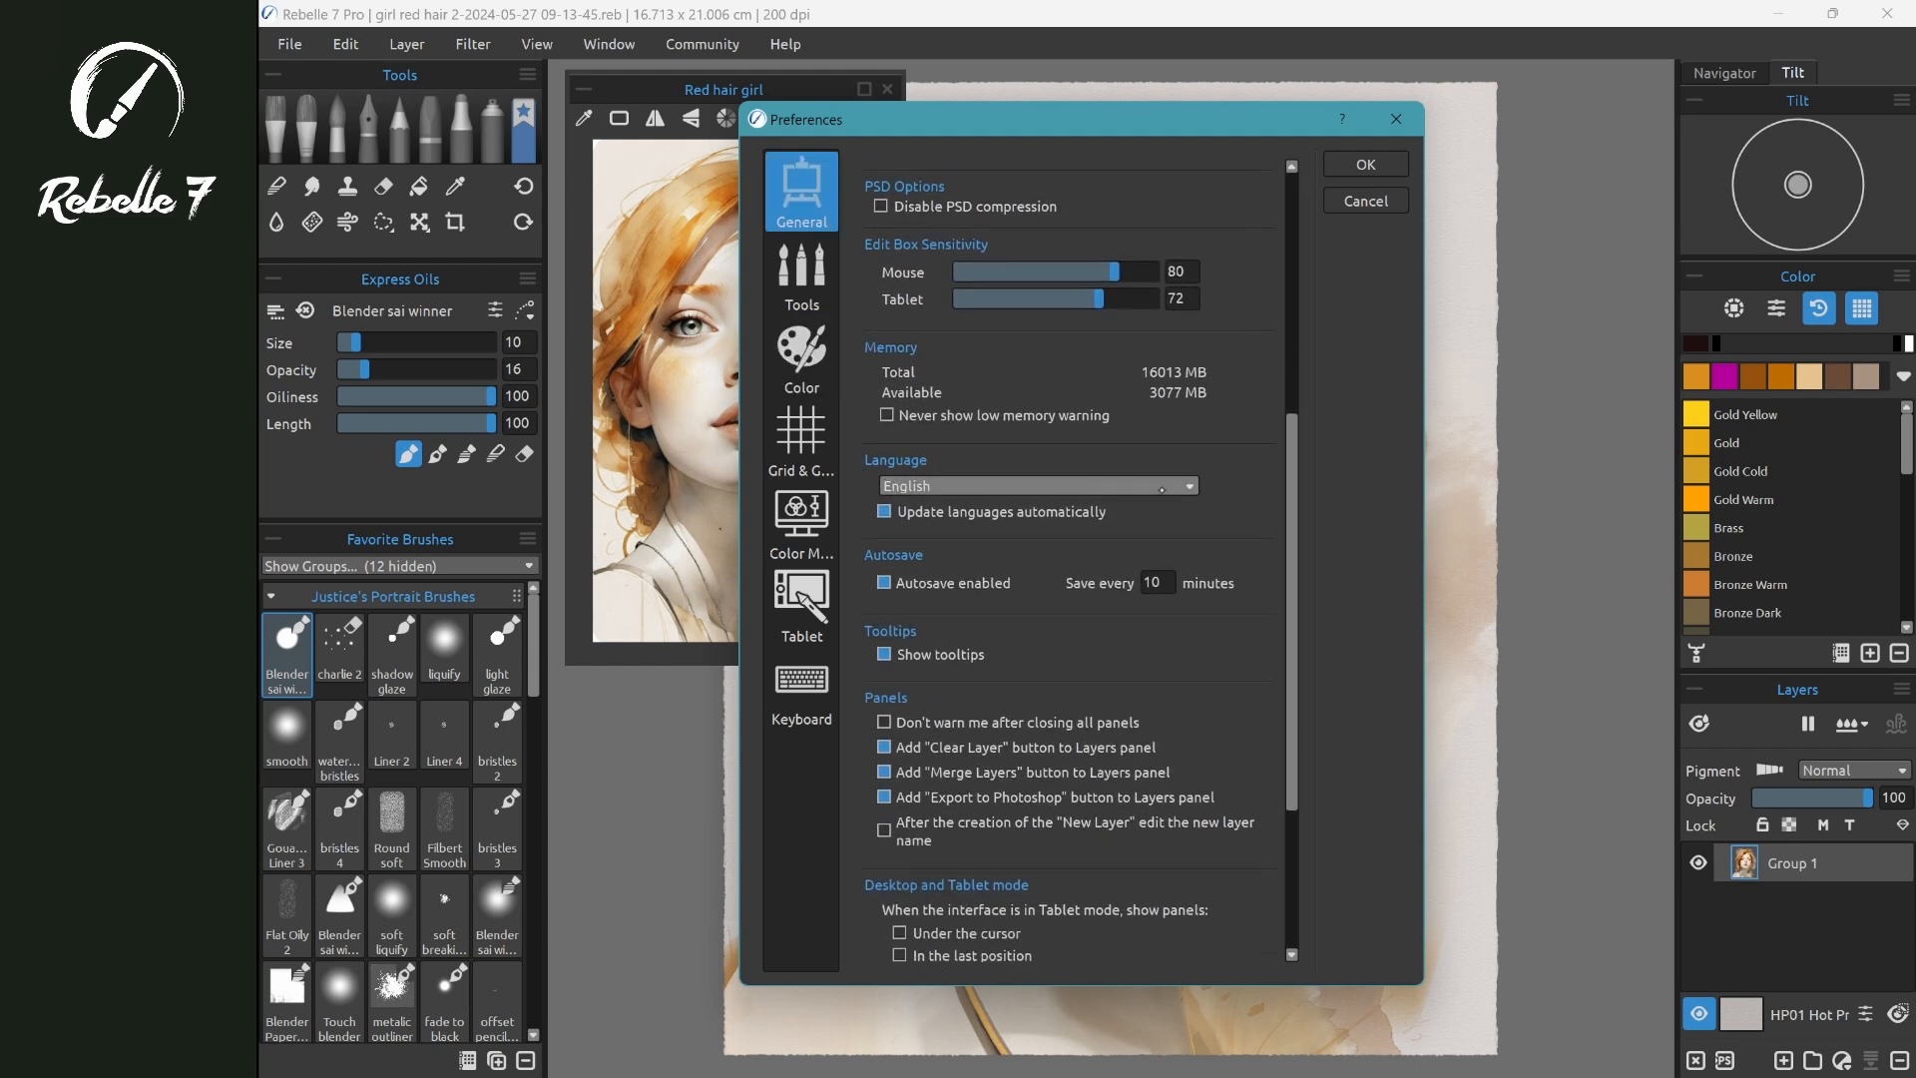
{"action": "left_click", "coordinate": [1161, 488]}
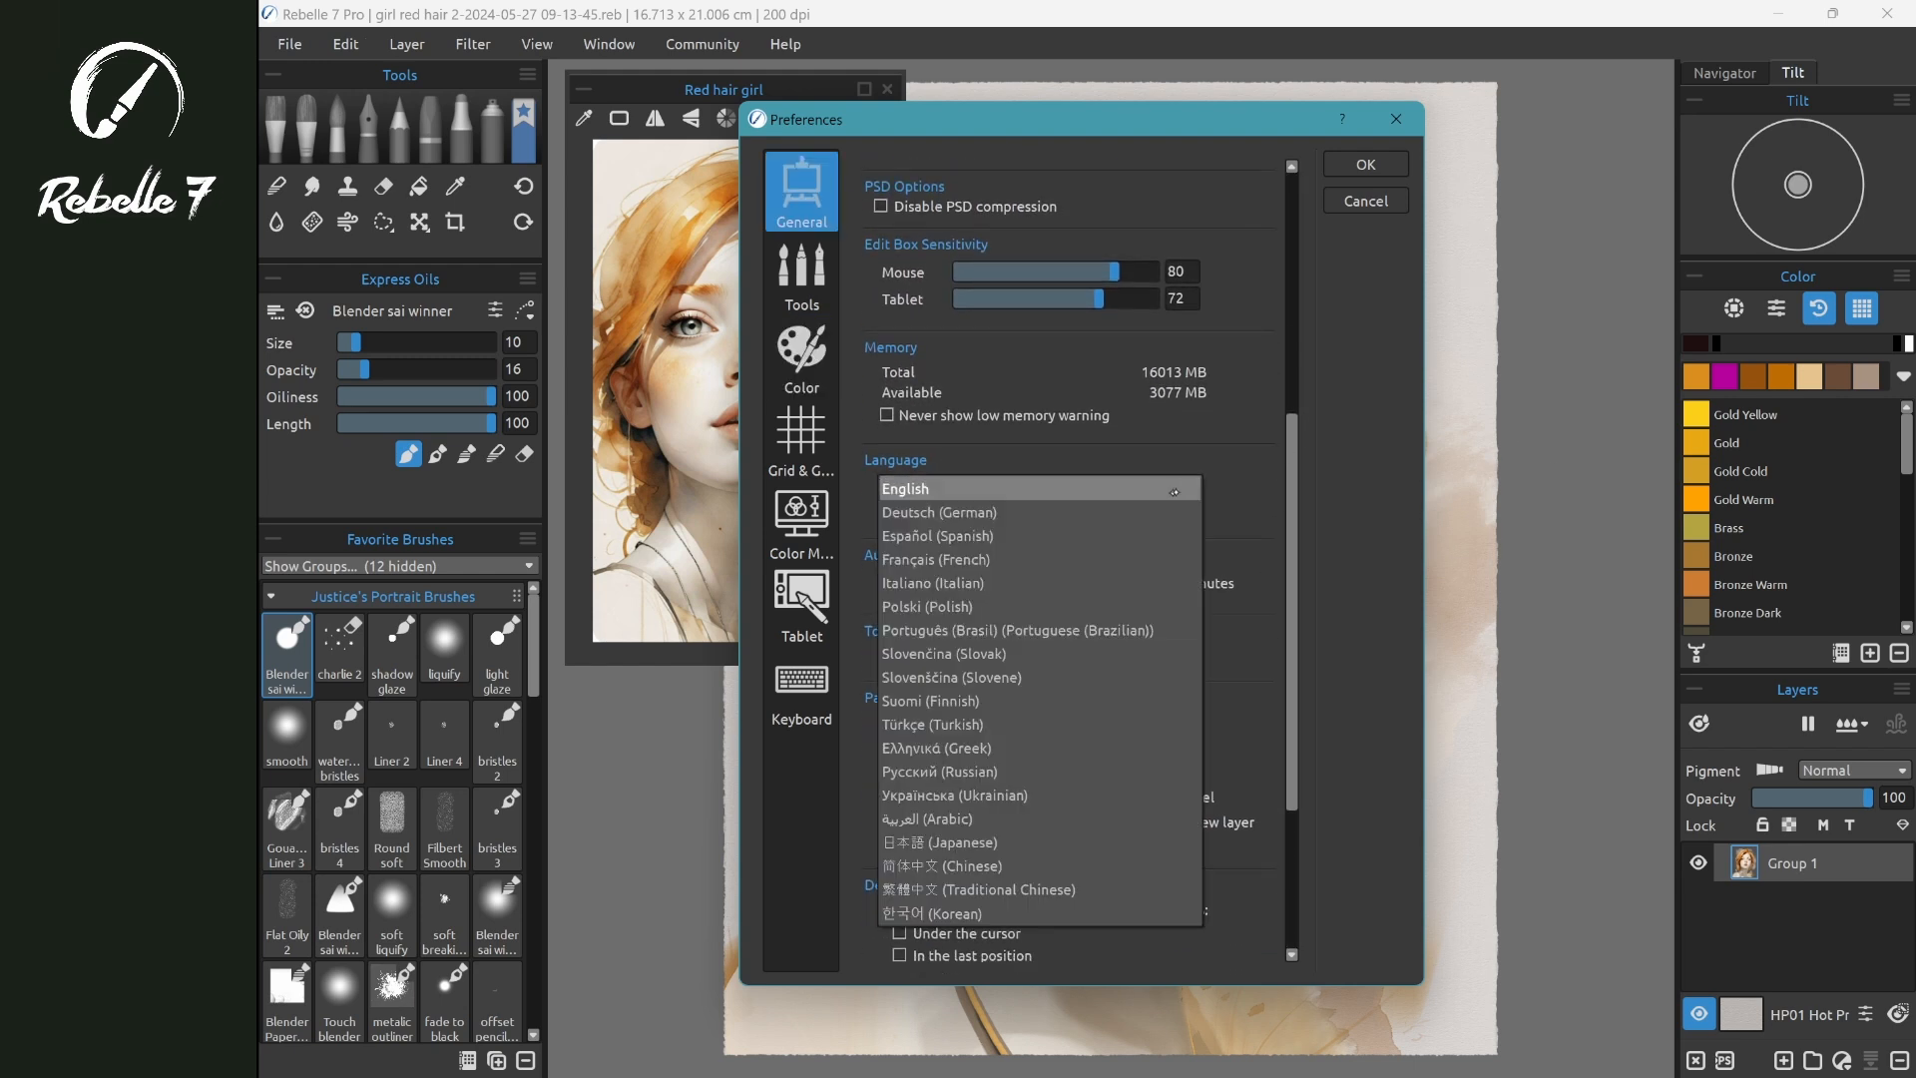
{"action": "left_click", "coordinate": [1239, 479]}
{"action": "left_click", "coordinate": [801, 278]}
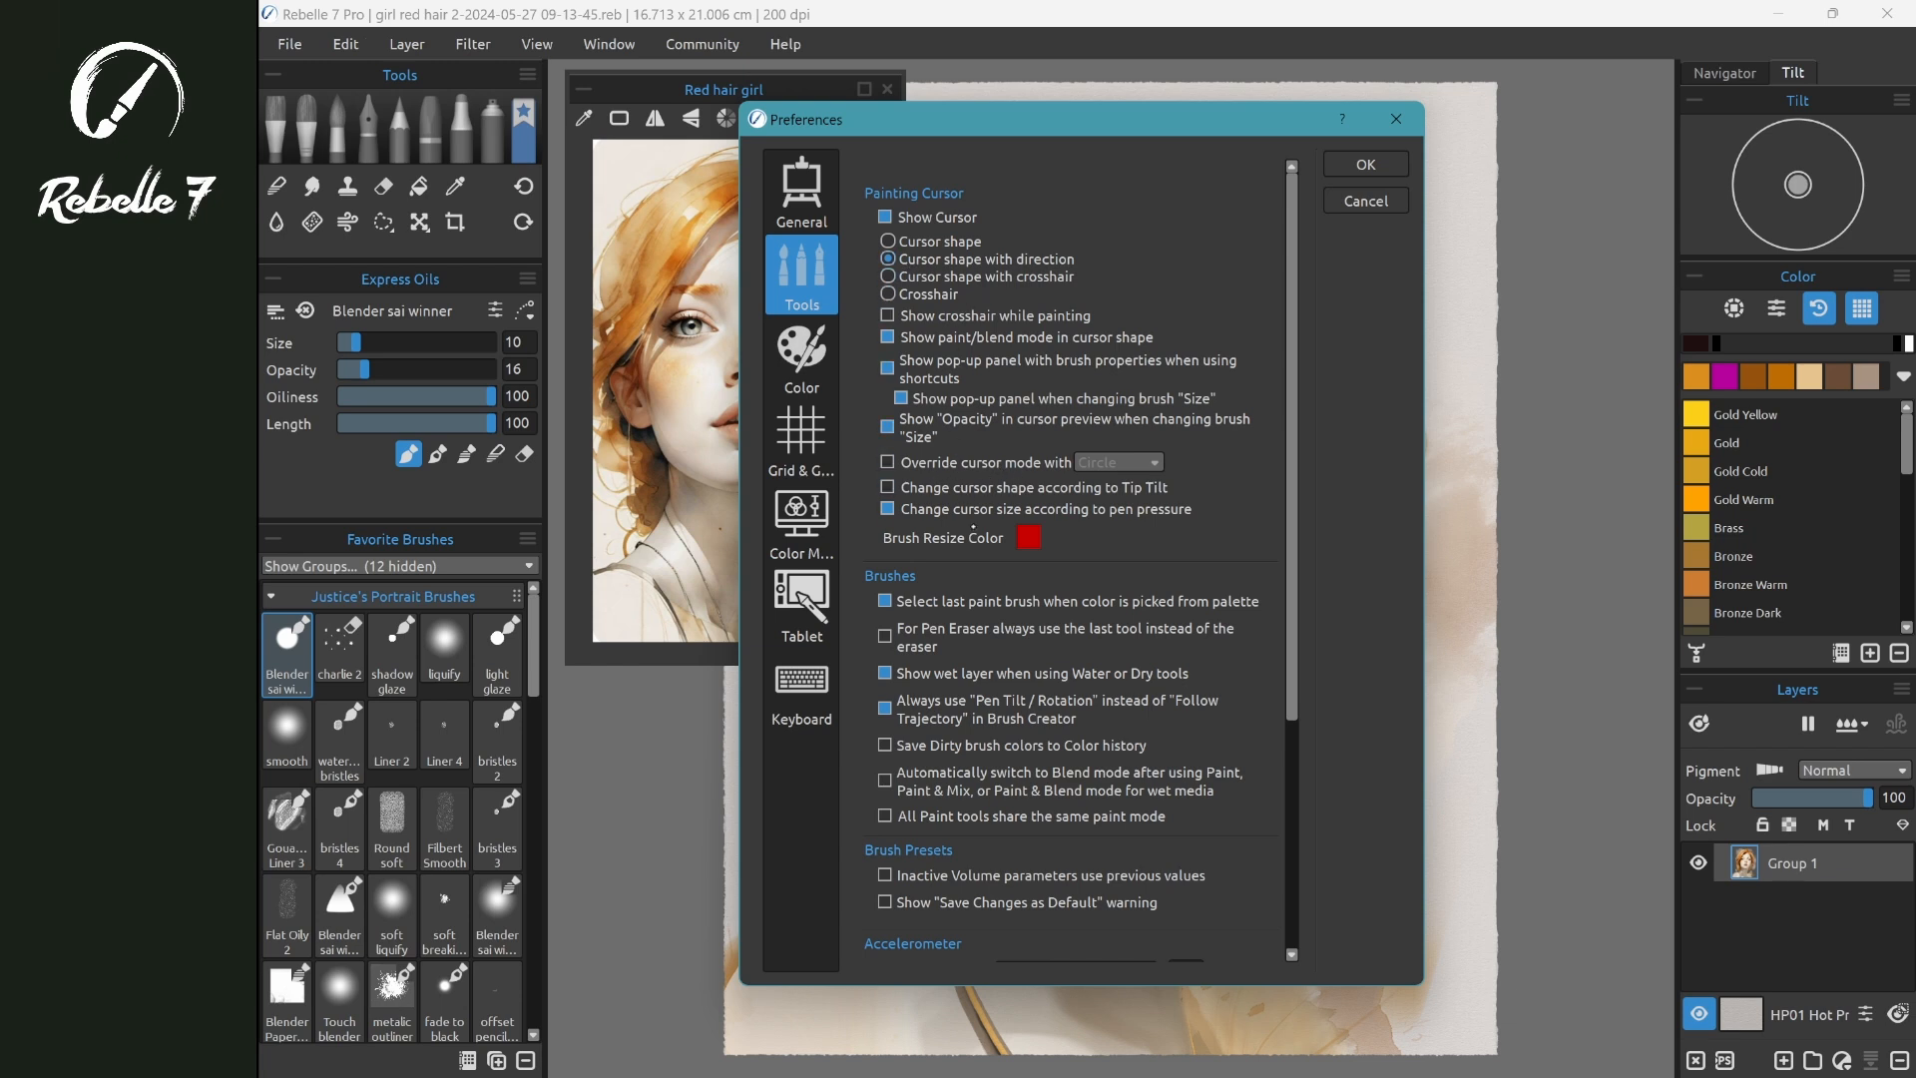
- Examine the keyboard shortcuts assigned to the Tools (hold) actions in the preferences
{"action": "left_click", "coordinate": [801, 689]}
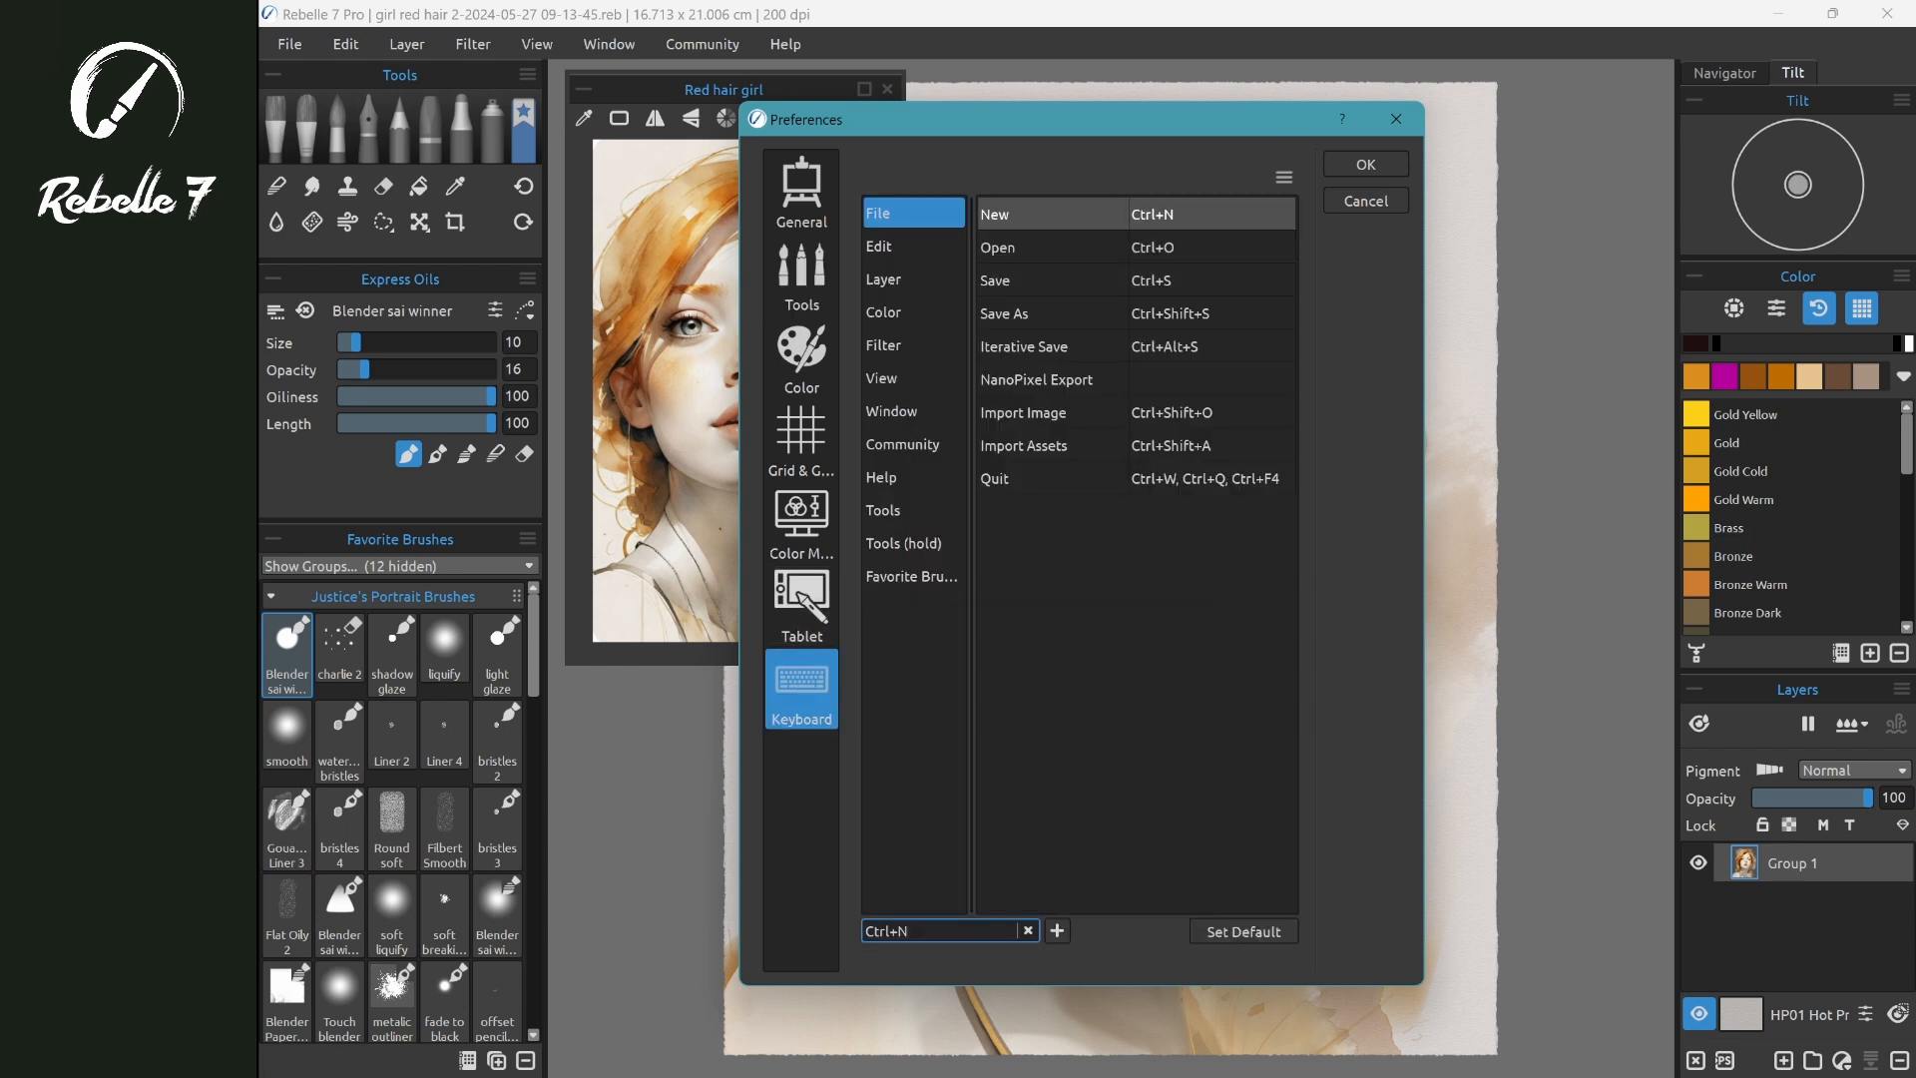
{"action": "left_click", "coordinate": [911, 542]}
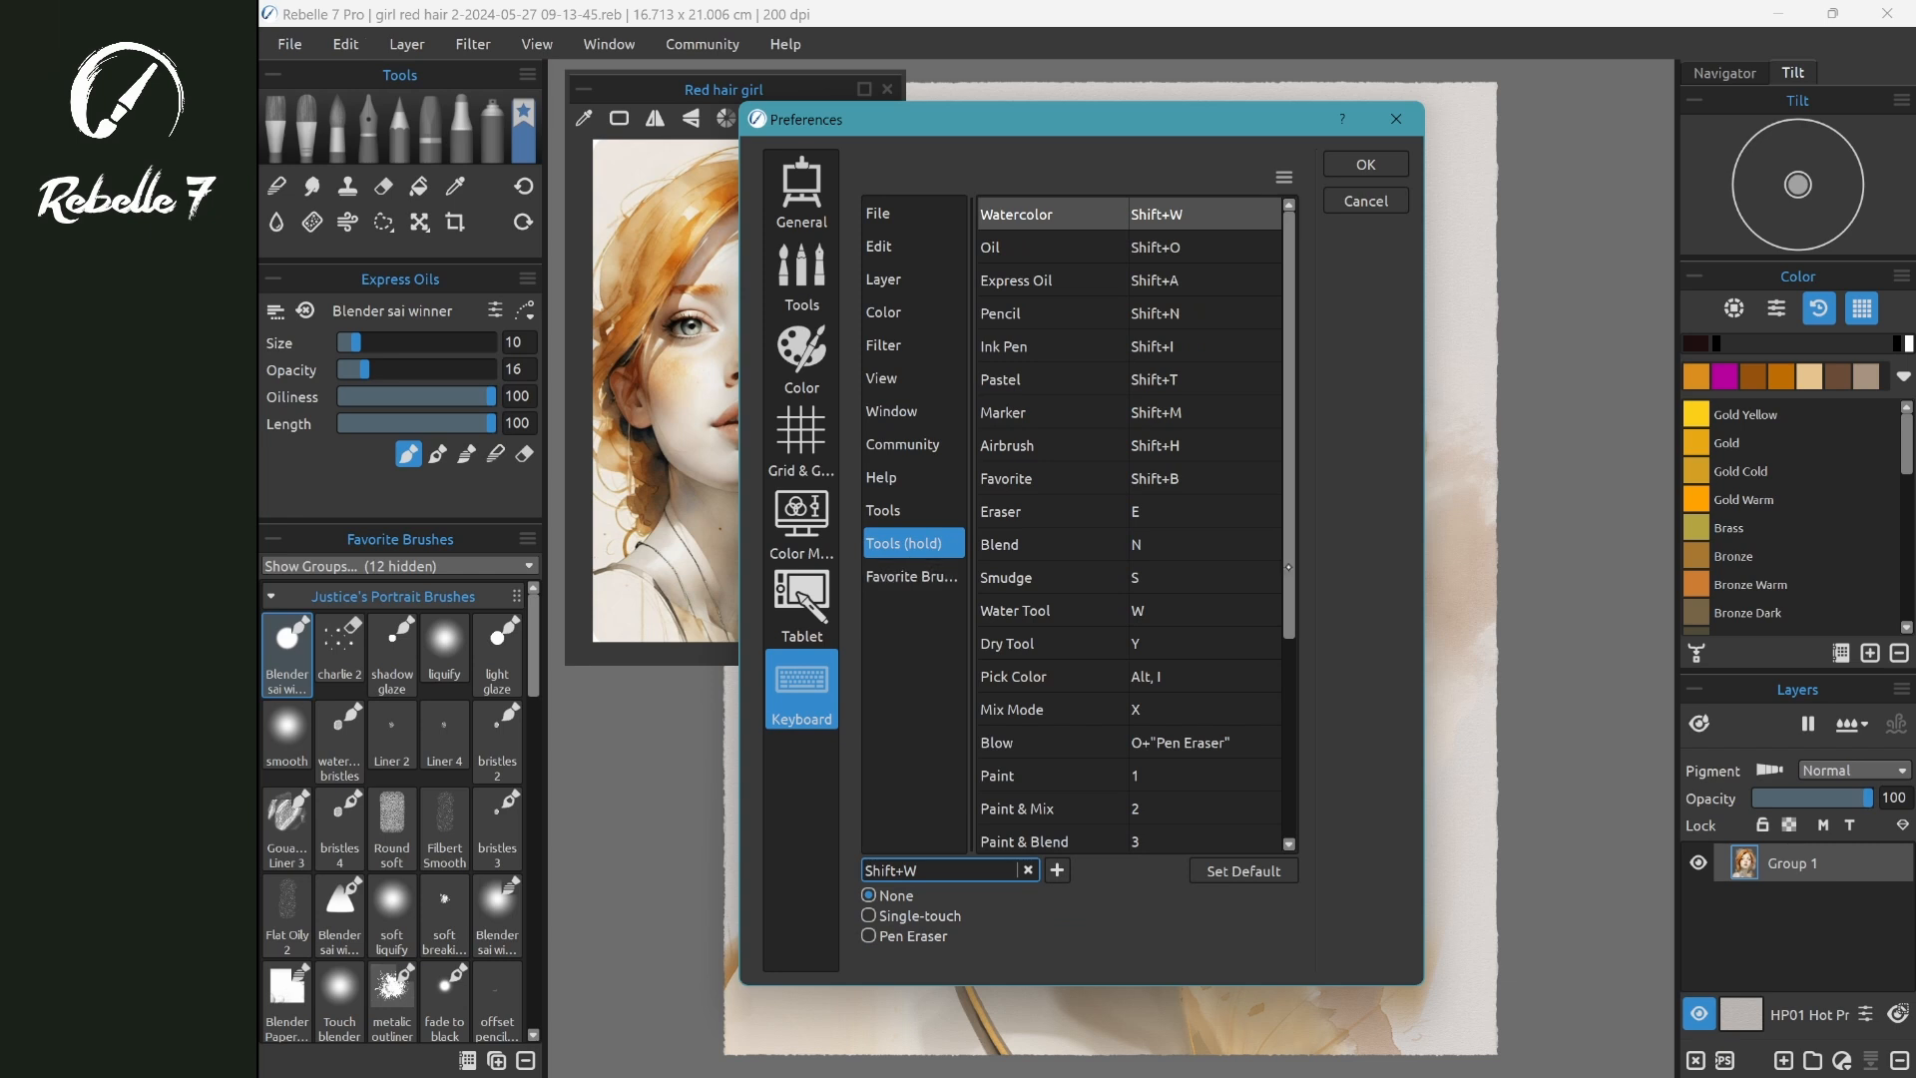
{"action": "left_click_drag", "start_coordinate": [1288, 566], "coordinate": [1304, 799]}
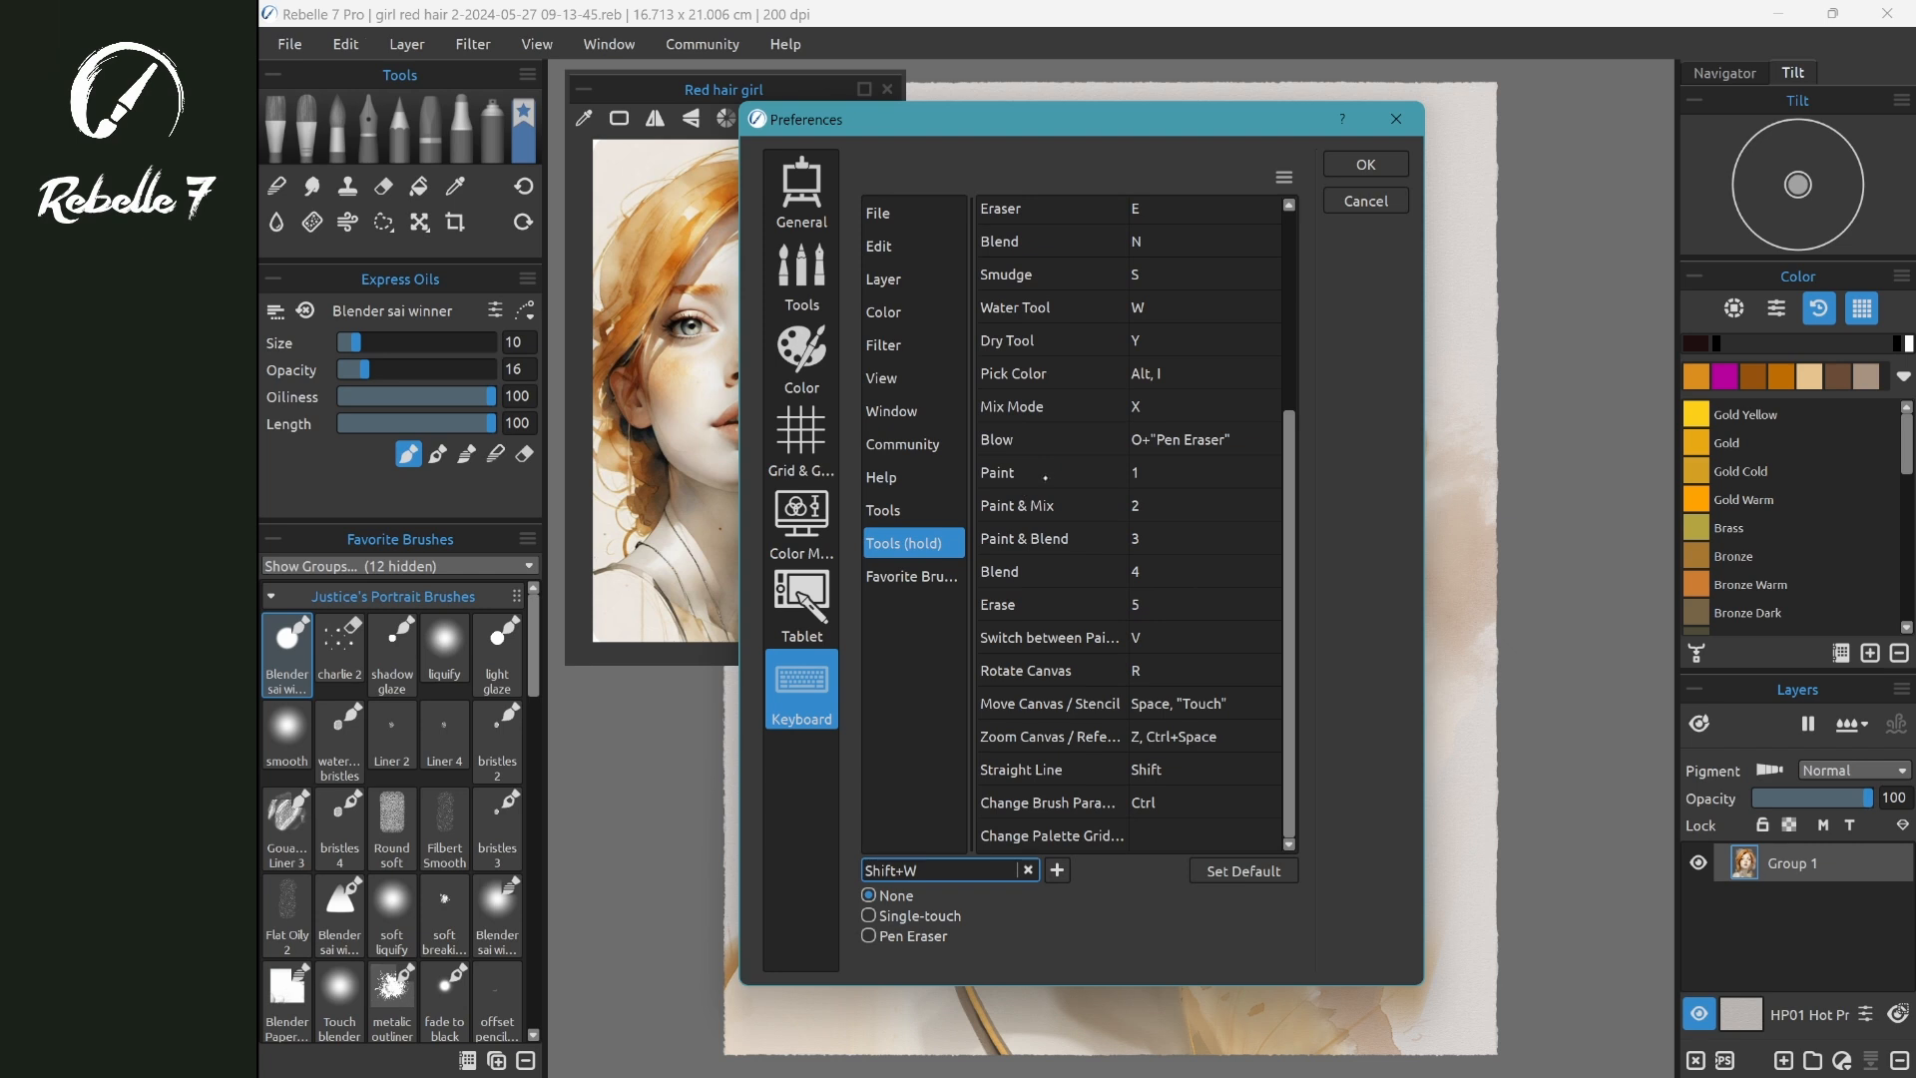
- Try adding Single-touch as a second shortcut for the Paint hold action, remove it again, and accept the preferences
{"action": "left_click", "coordinate": [1078, 476]}
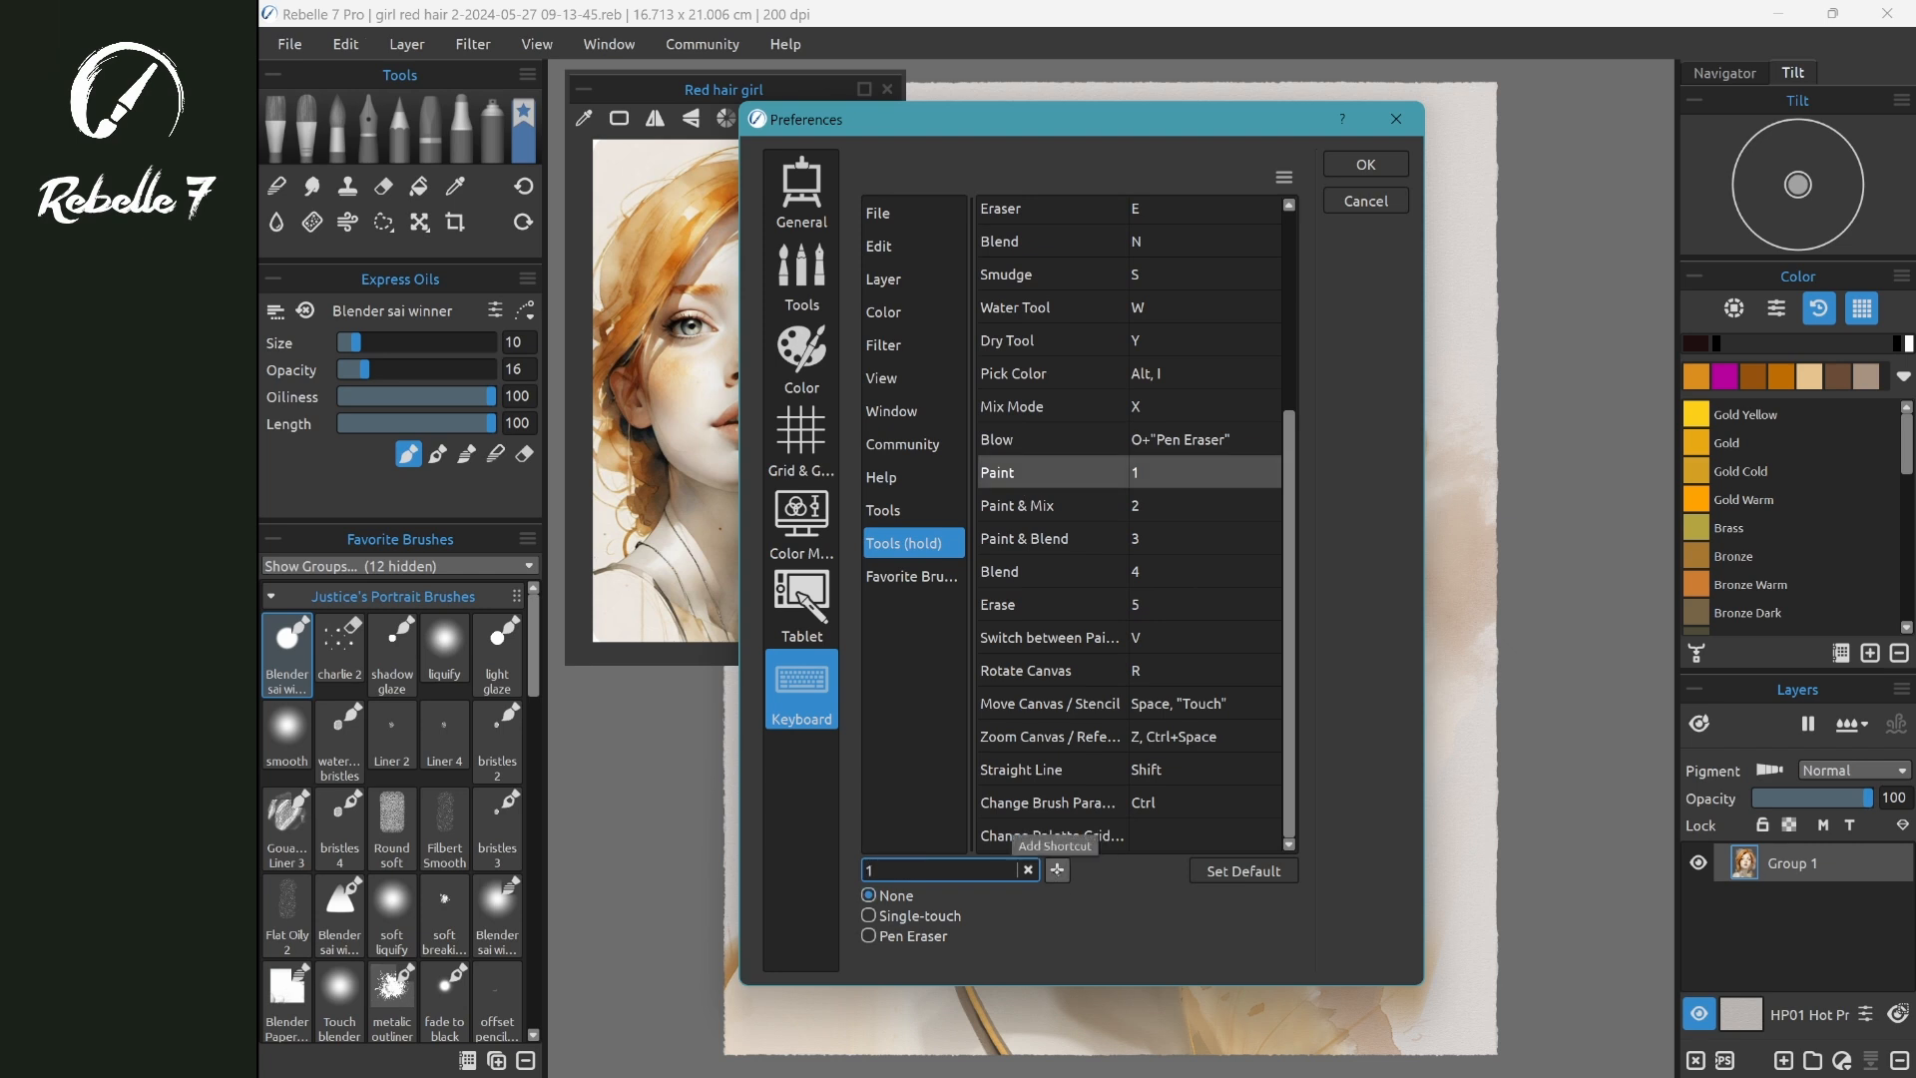
{"action": "left_click", "coordinate": [1057, 871]}
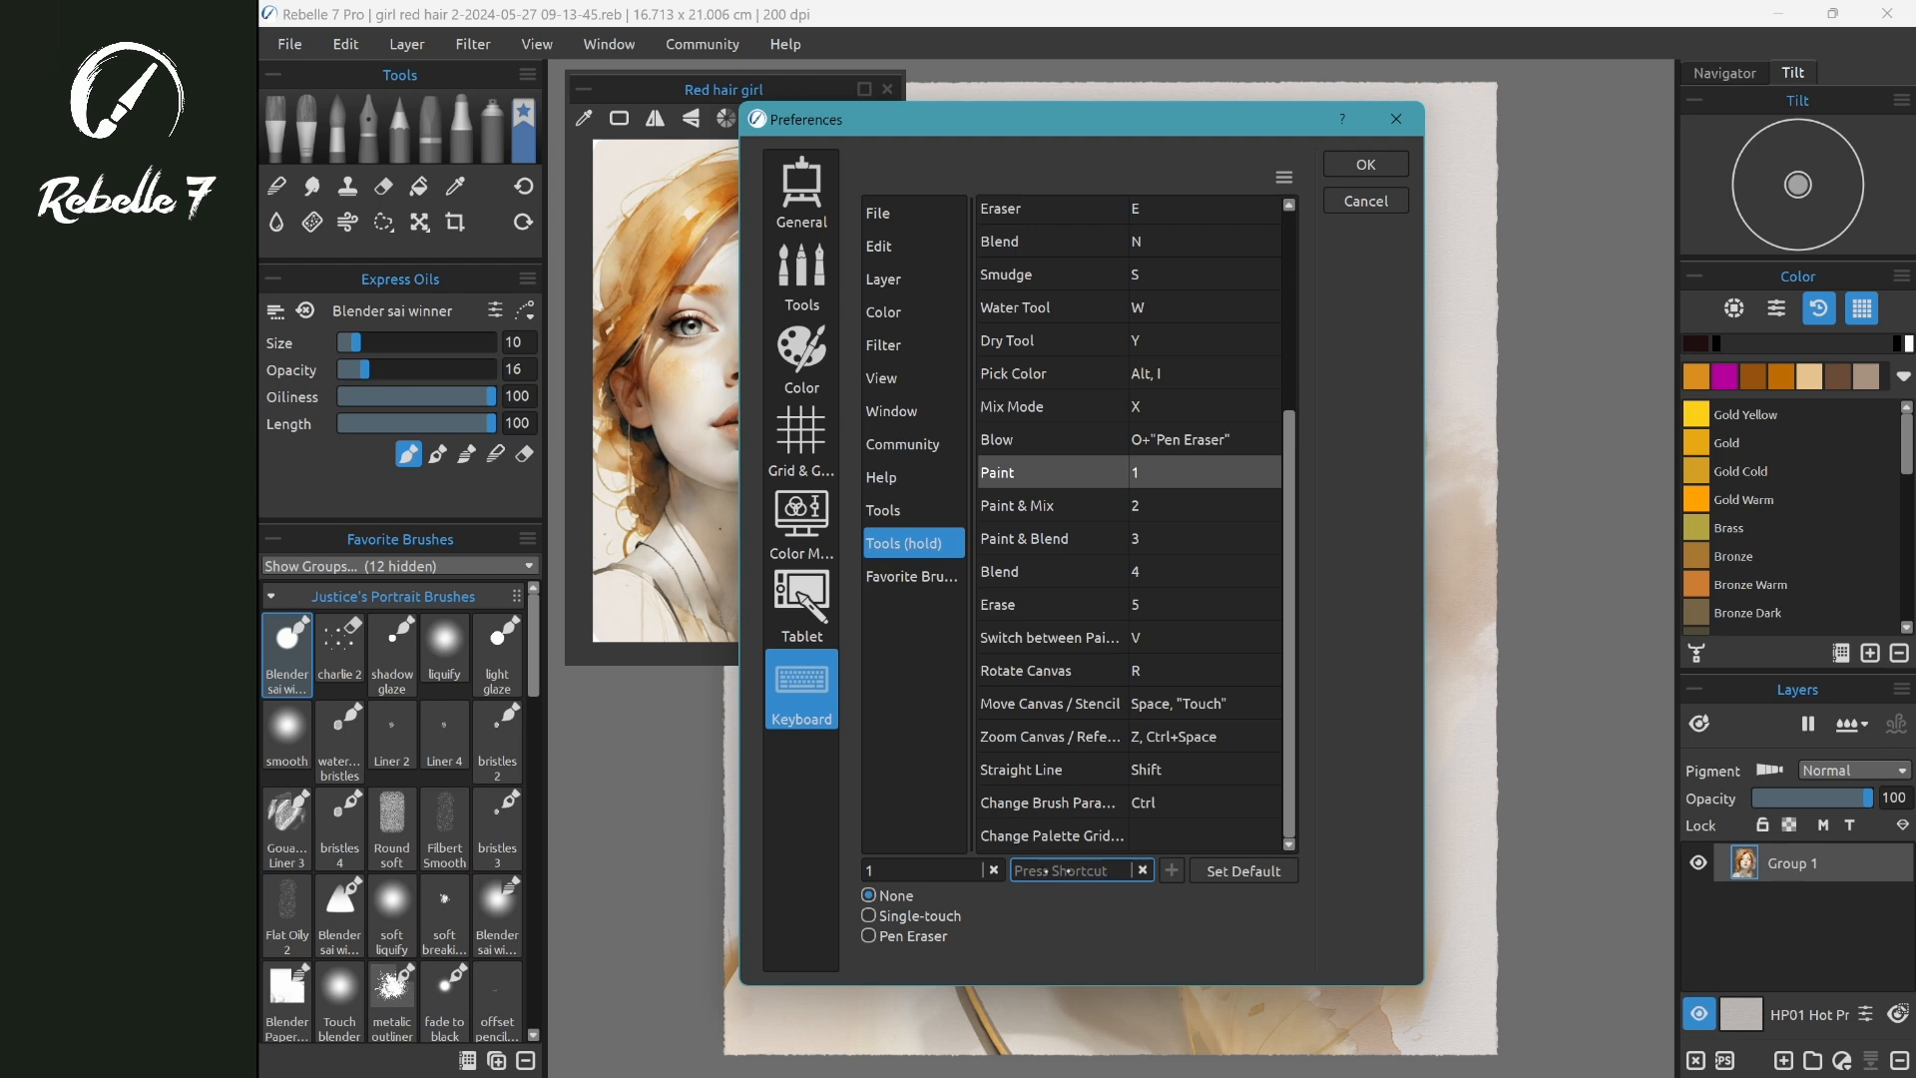
{"action": "left_click", "coordinate": [869, 916]}
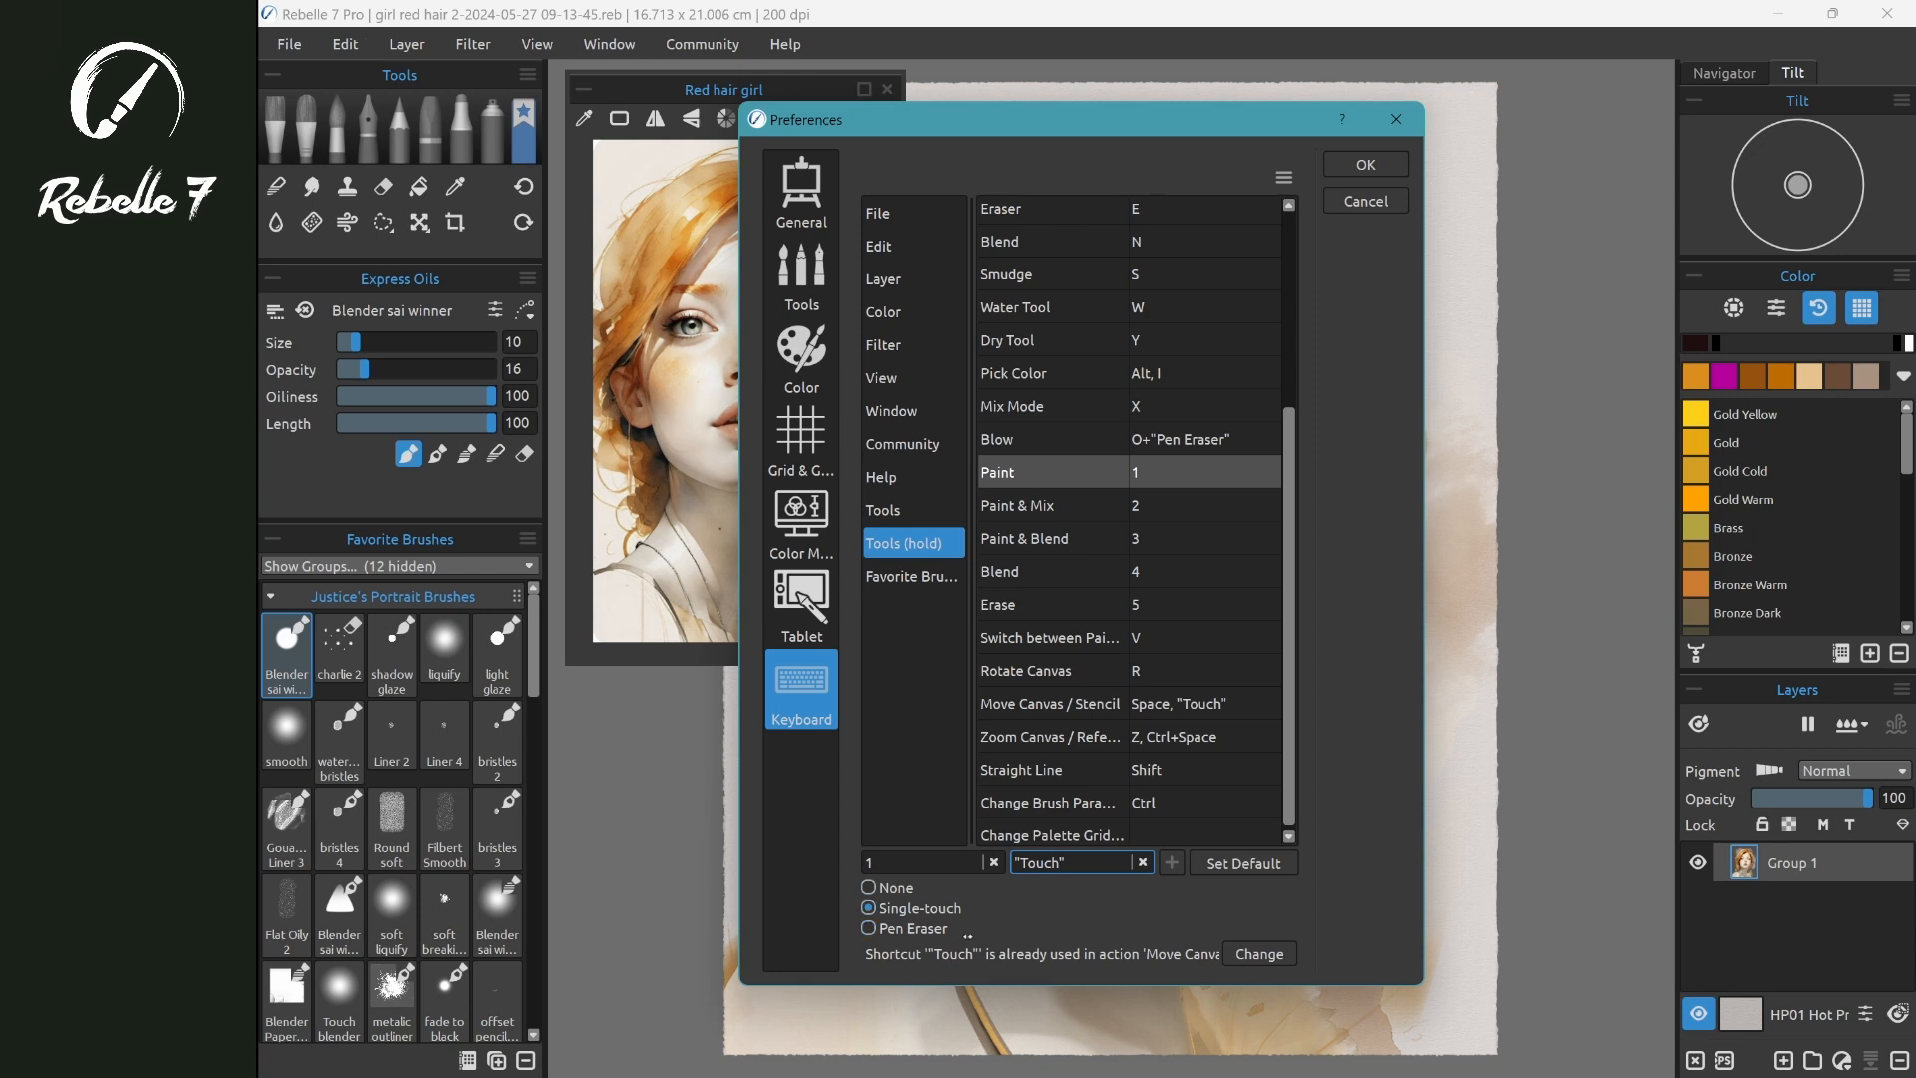
{"action": "left_click", "coordinate": [1242, 953]}
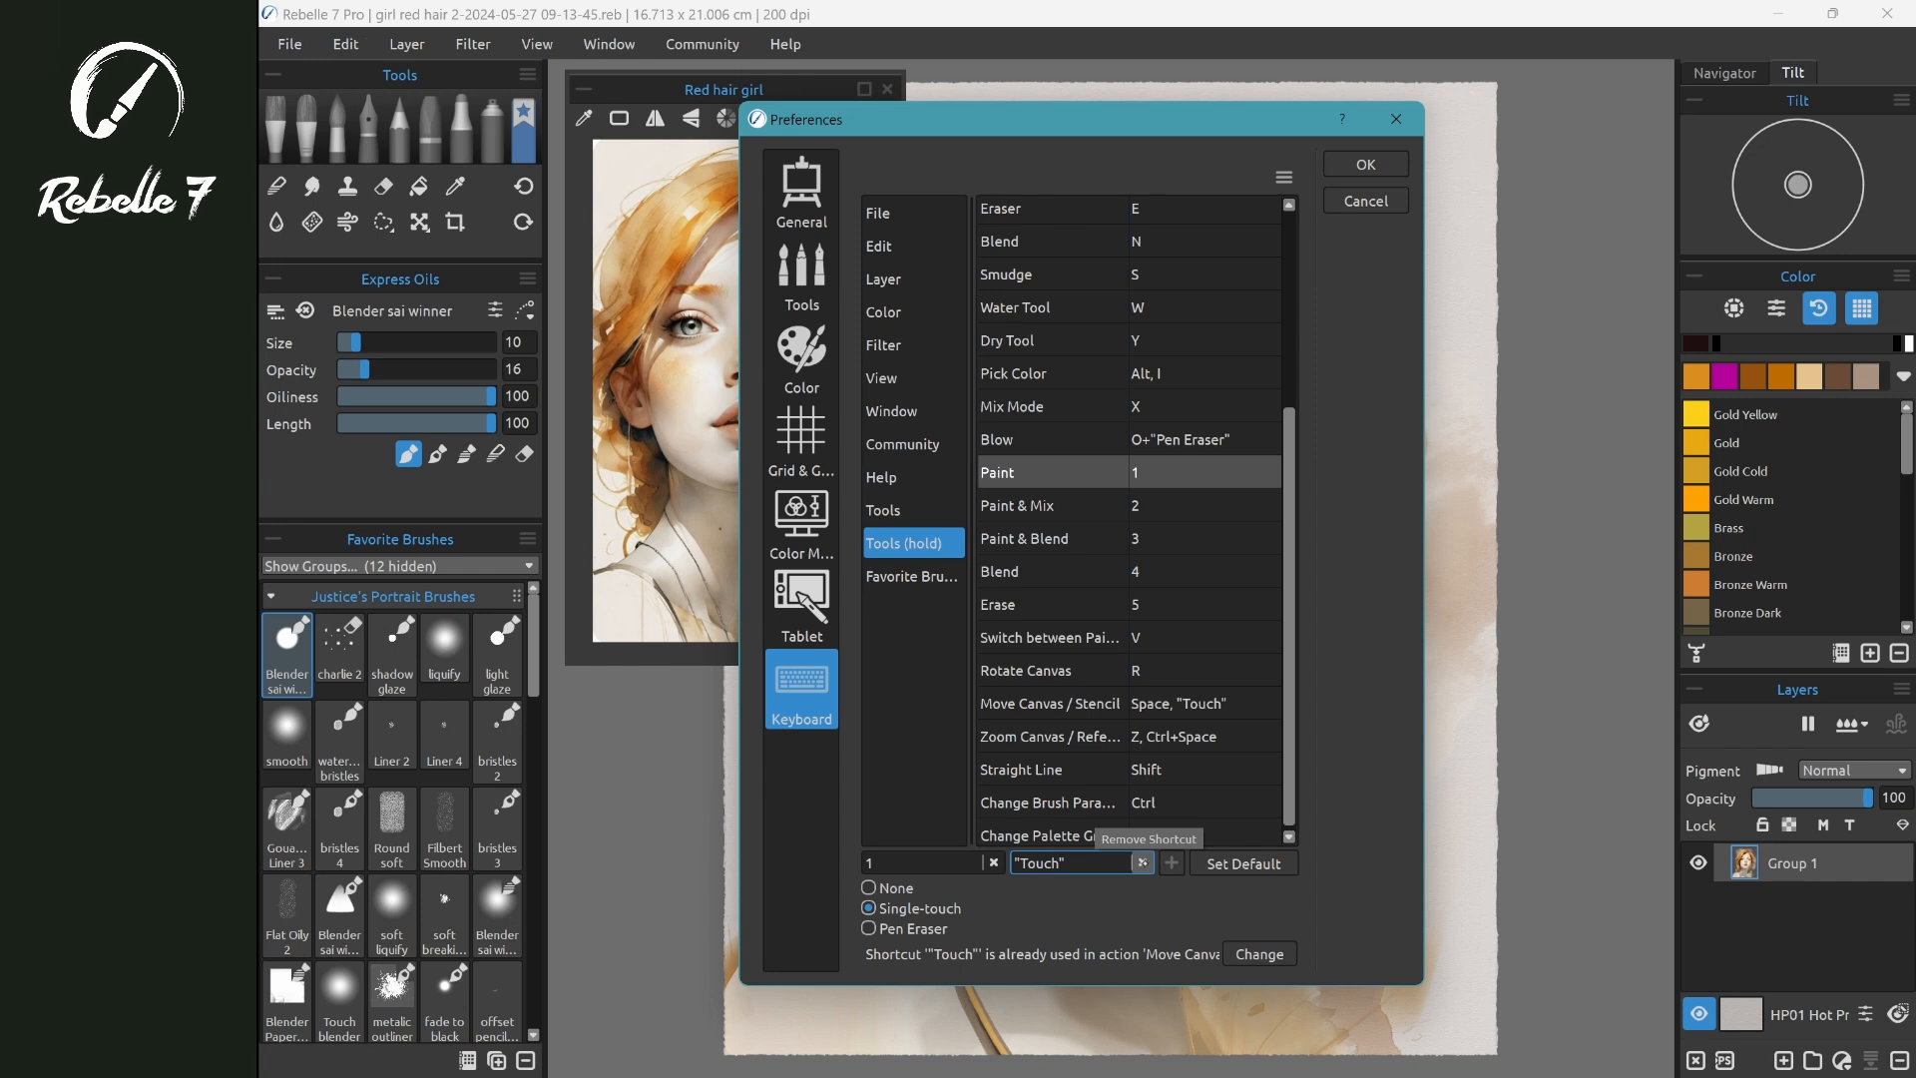
{"action": "left_click", "coordinate": [1141, 863]}
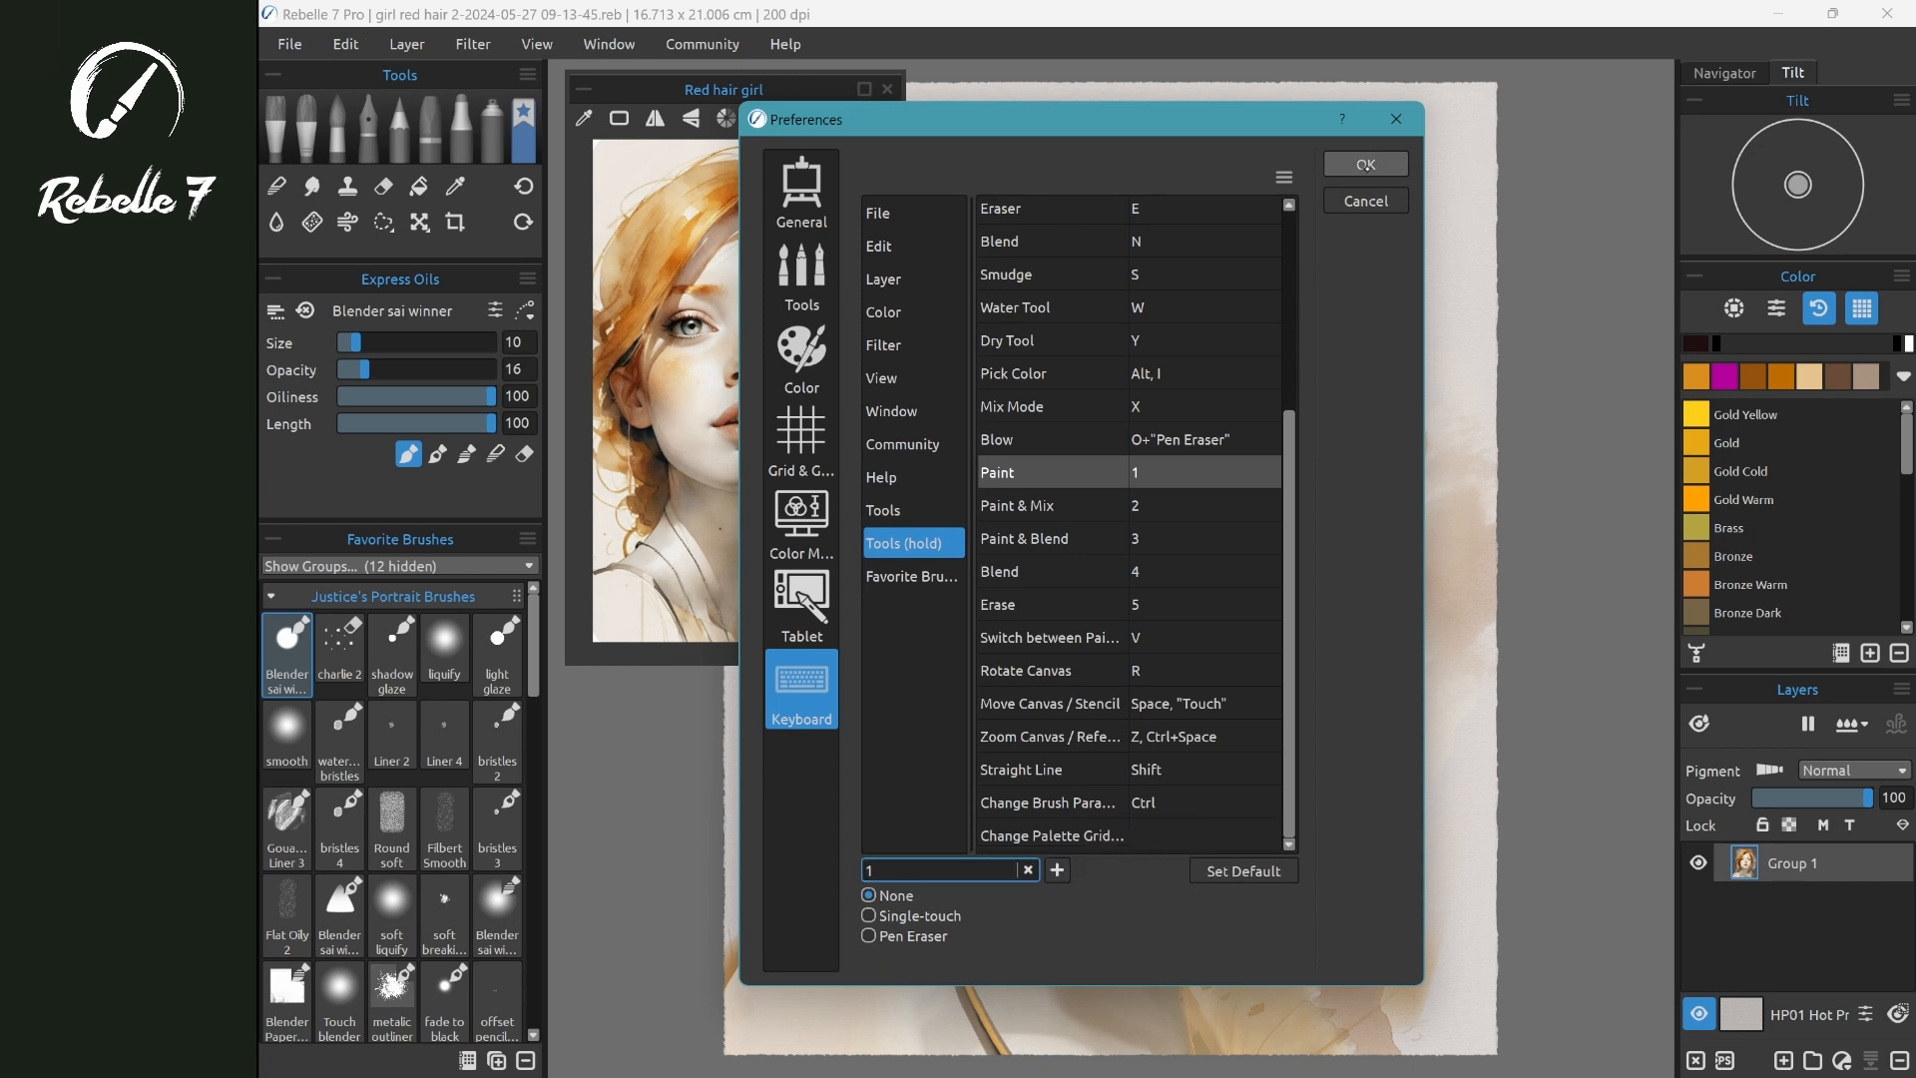
{"action": "left_click", "coordinate": [1366, 164]}
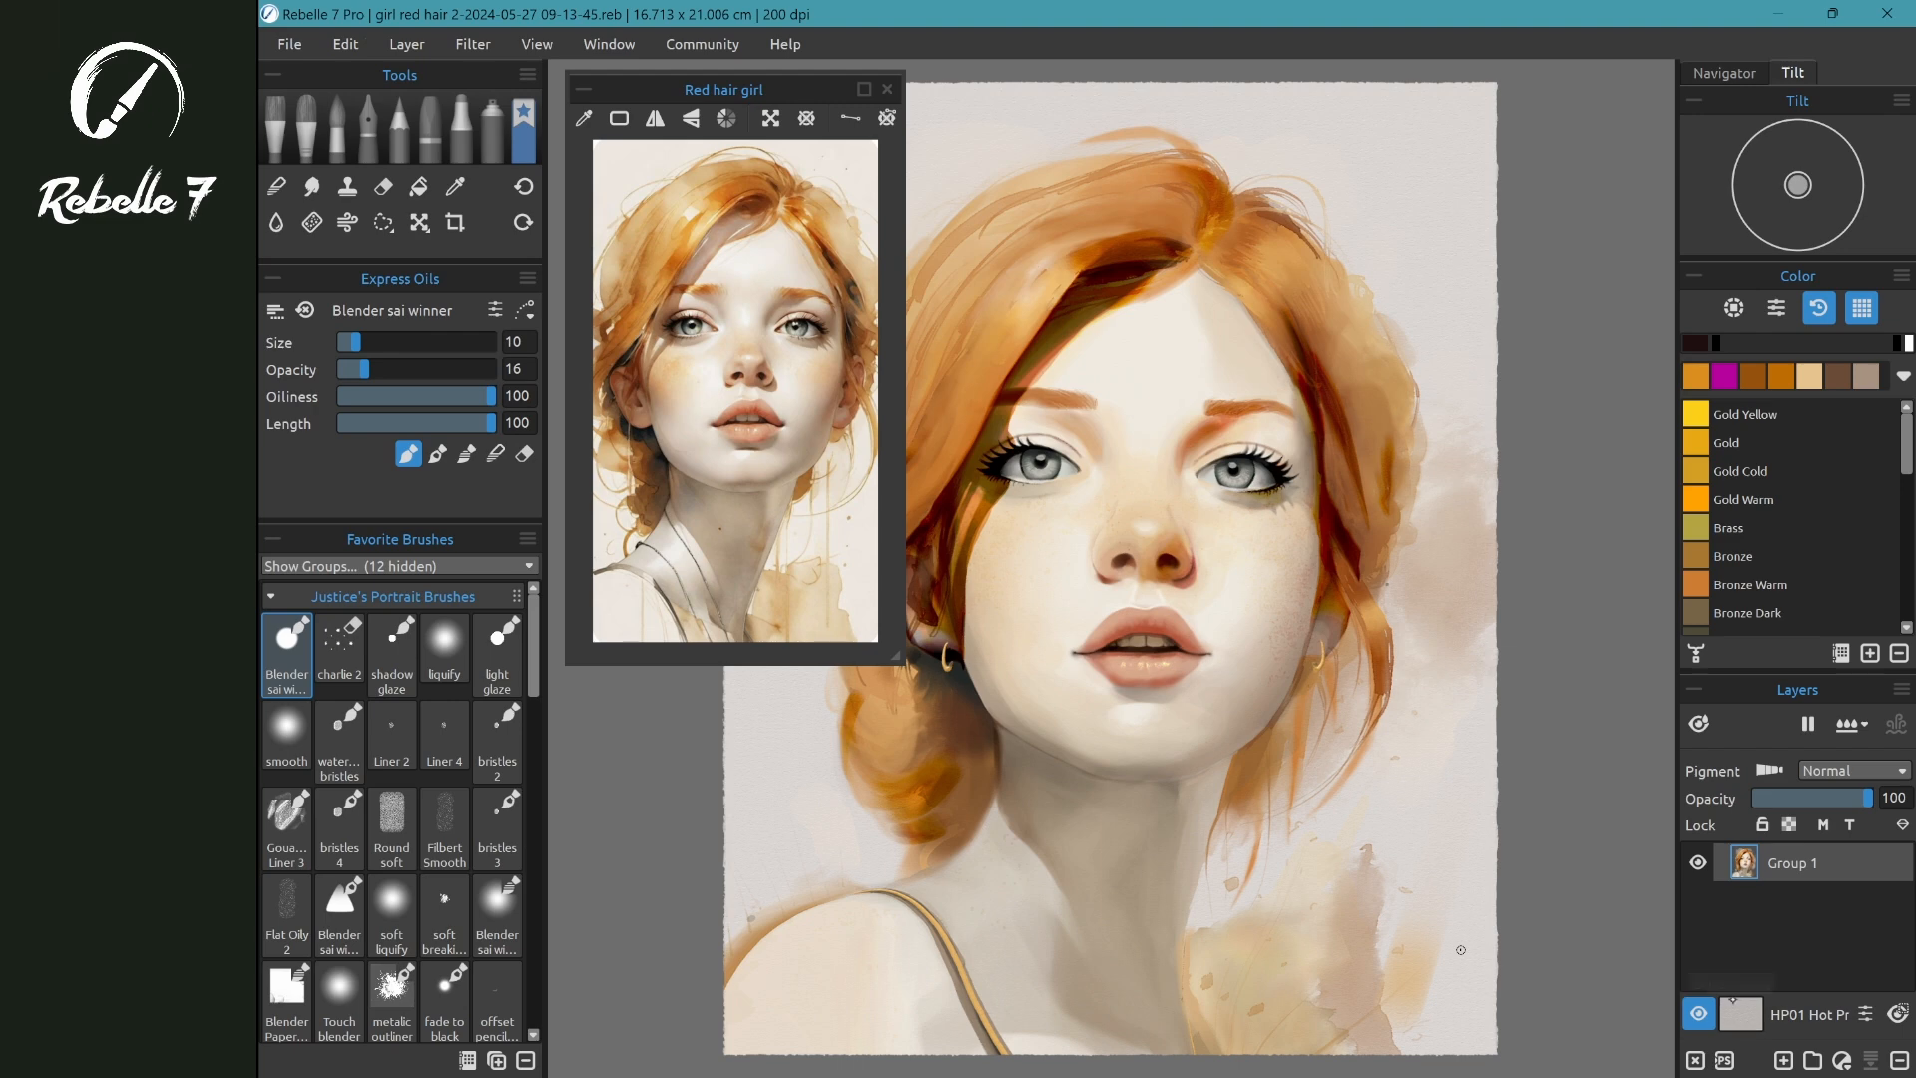
- Look through the canvas textures for the artwork and browse the Papers and Art Surfaces page on the Escape Motions website
{"action": "left_click", "coordinate": [1743, 1014]}
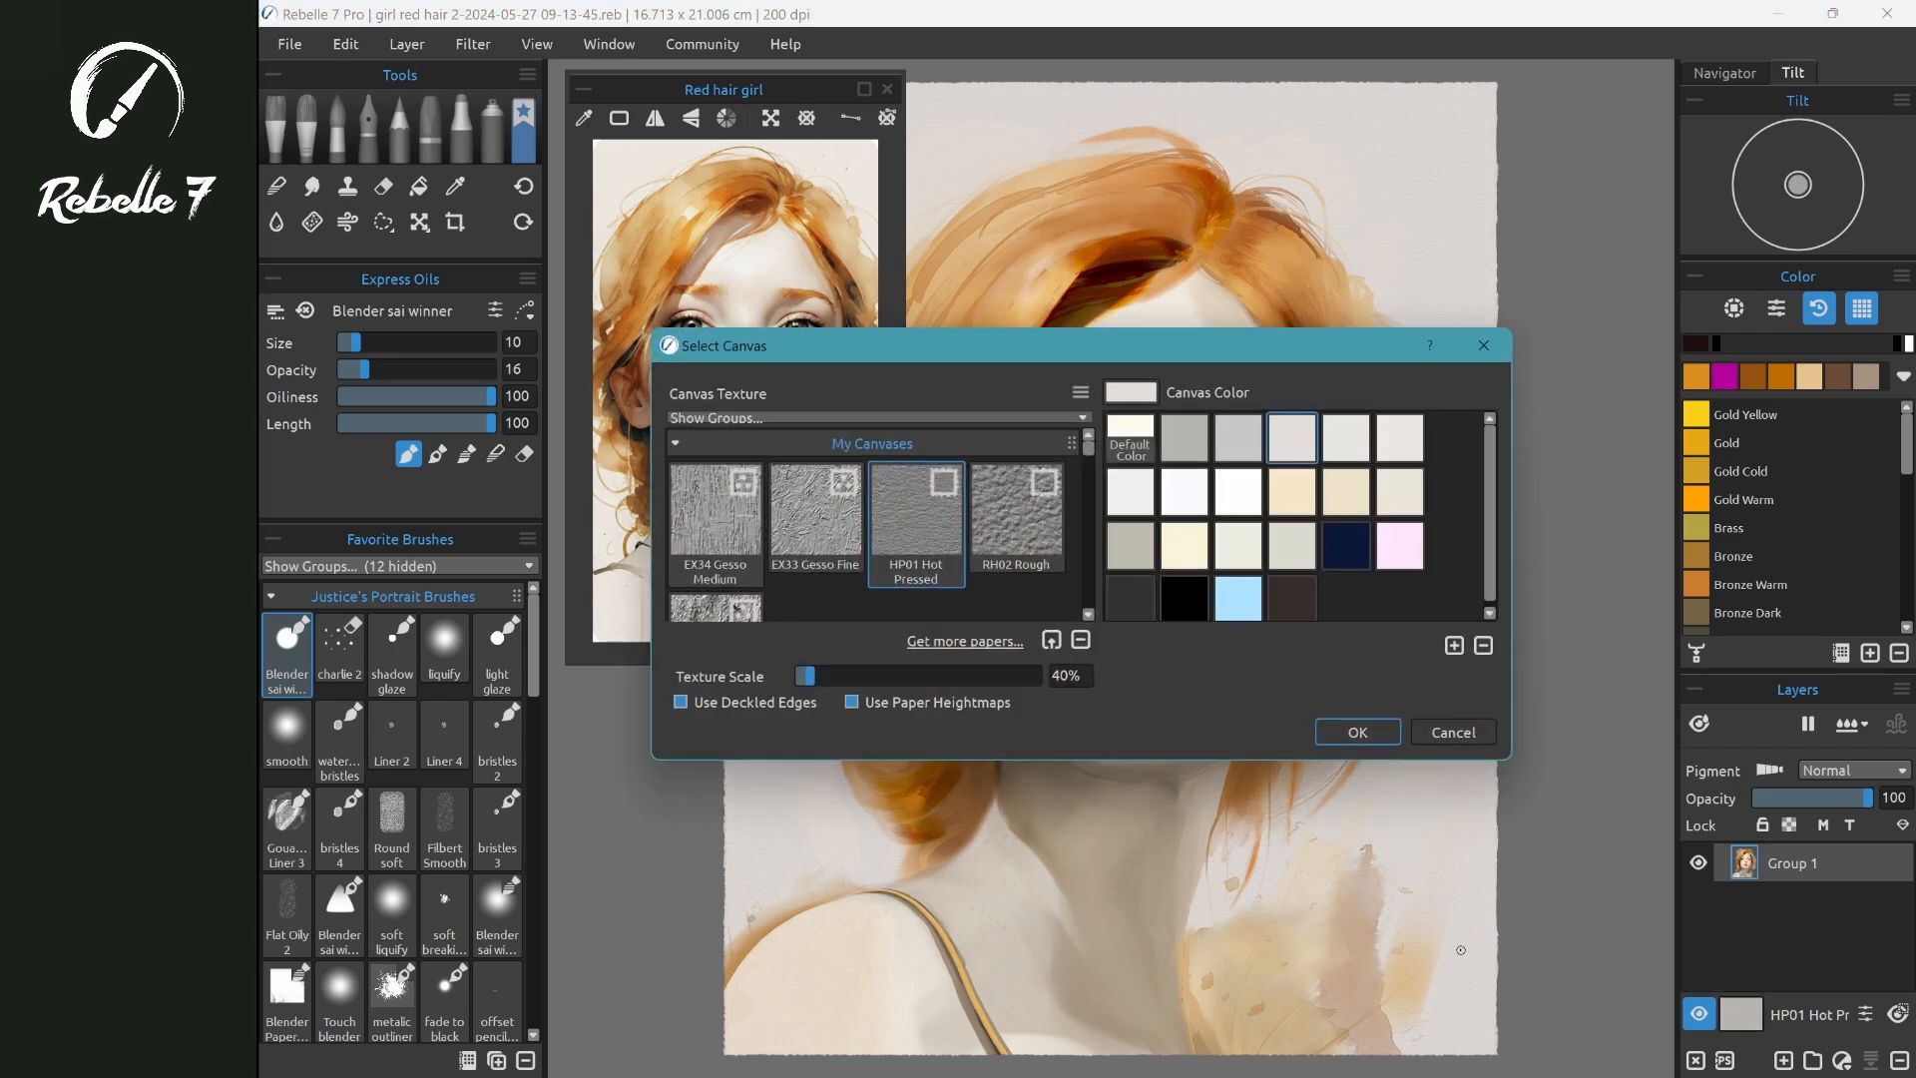
{"action": "scroll", "coordinate": [873, 524], "scroll_direction": "down", "scroll_amount": 5}
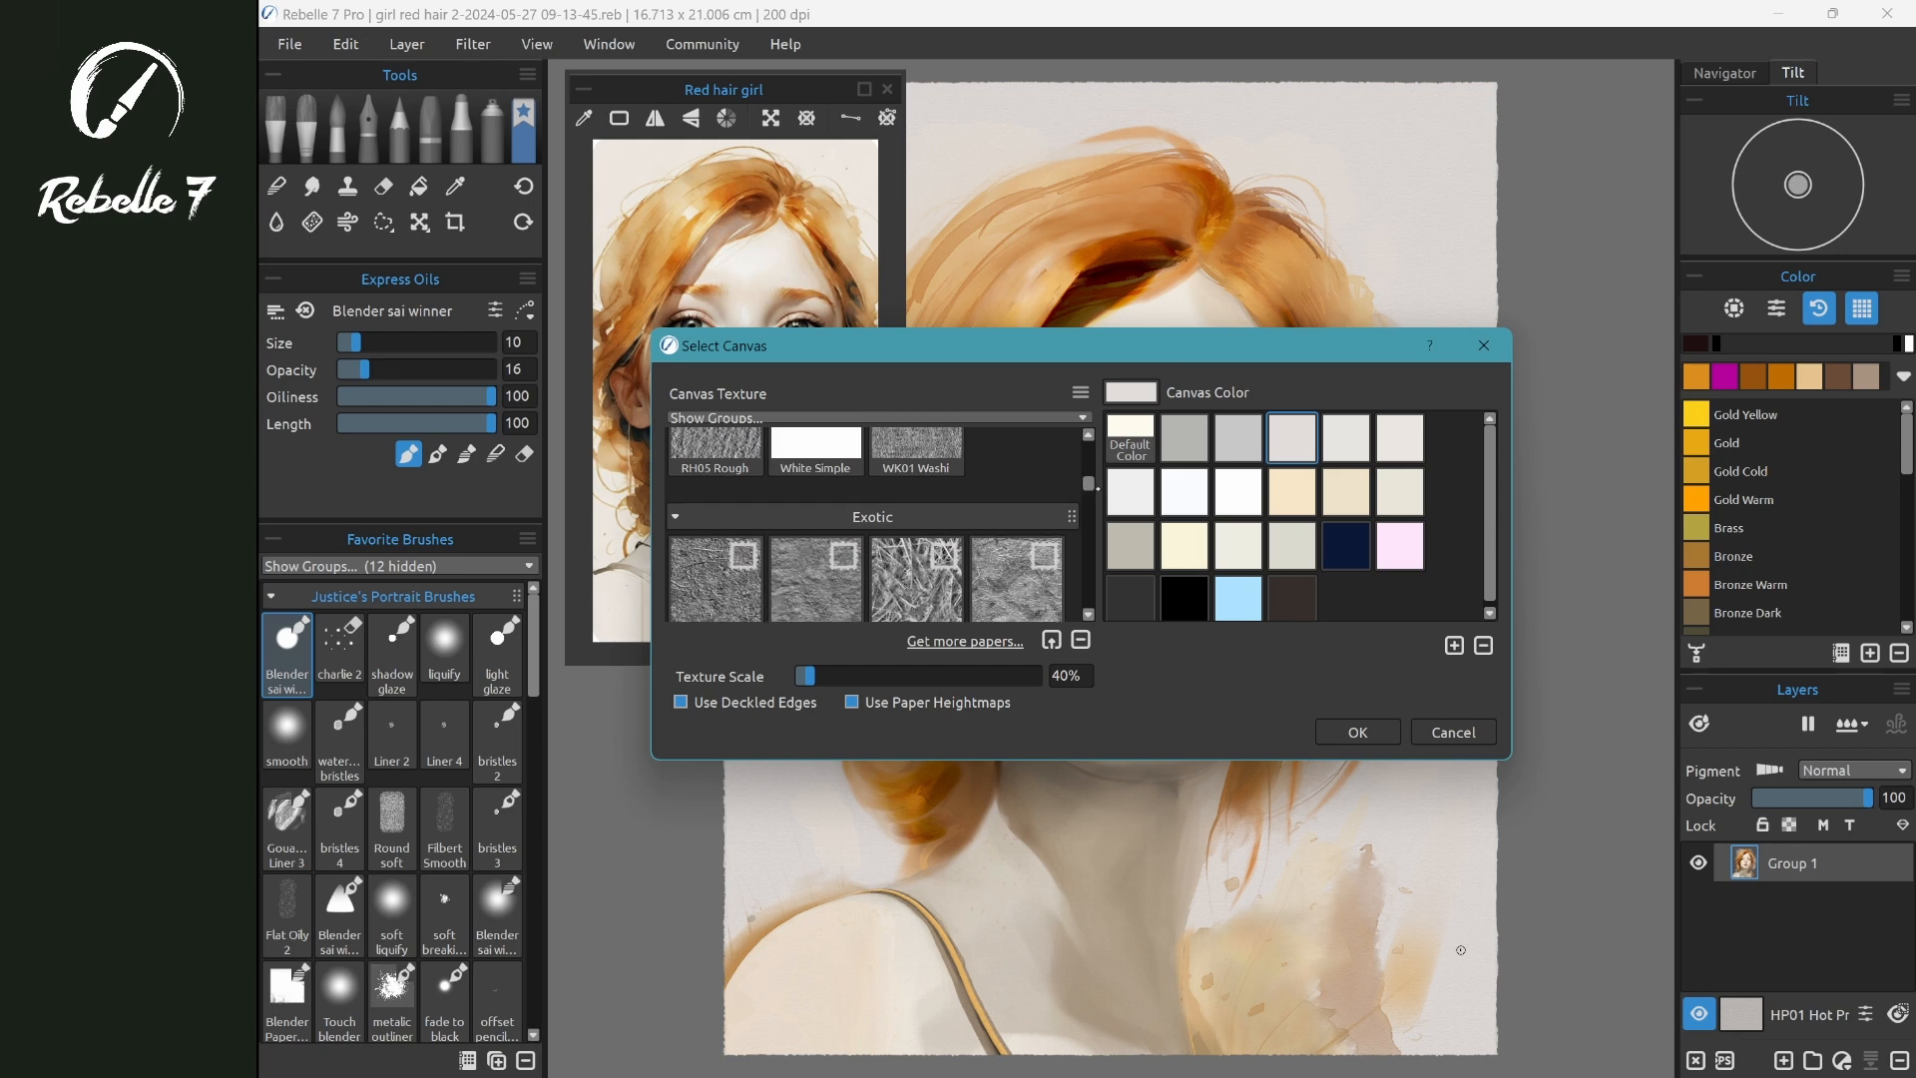
{"action": "left_click", "coordinate": [975, 641]}
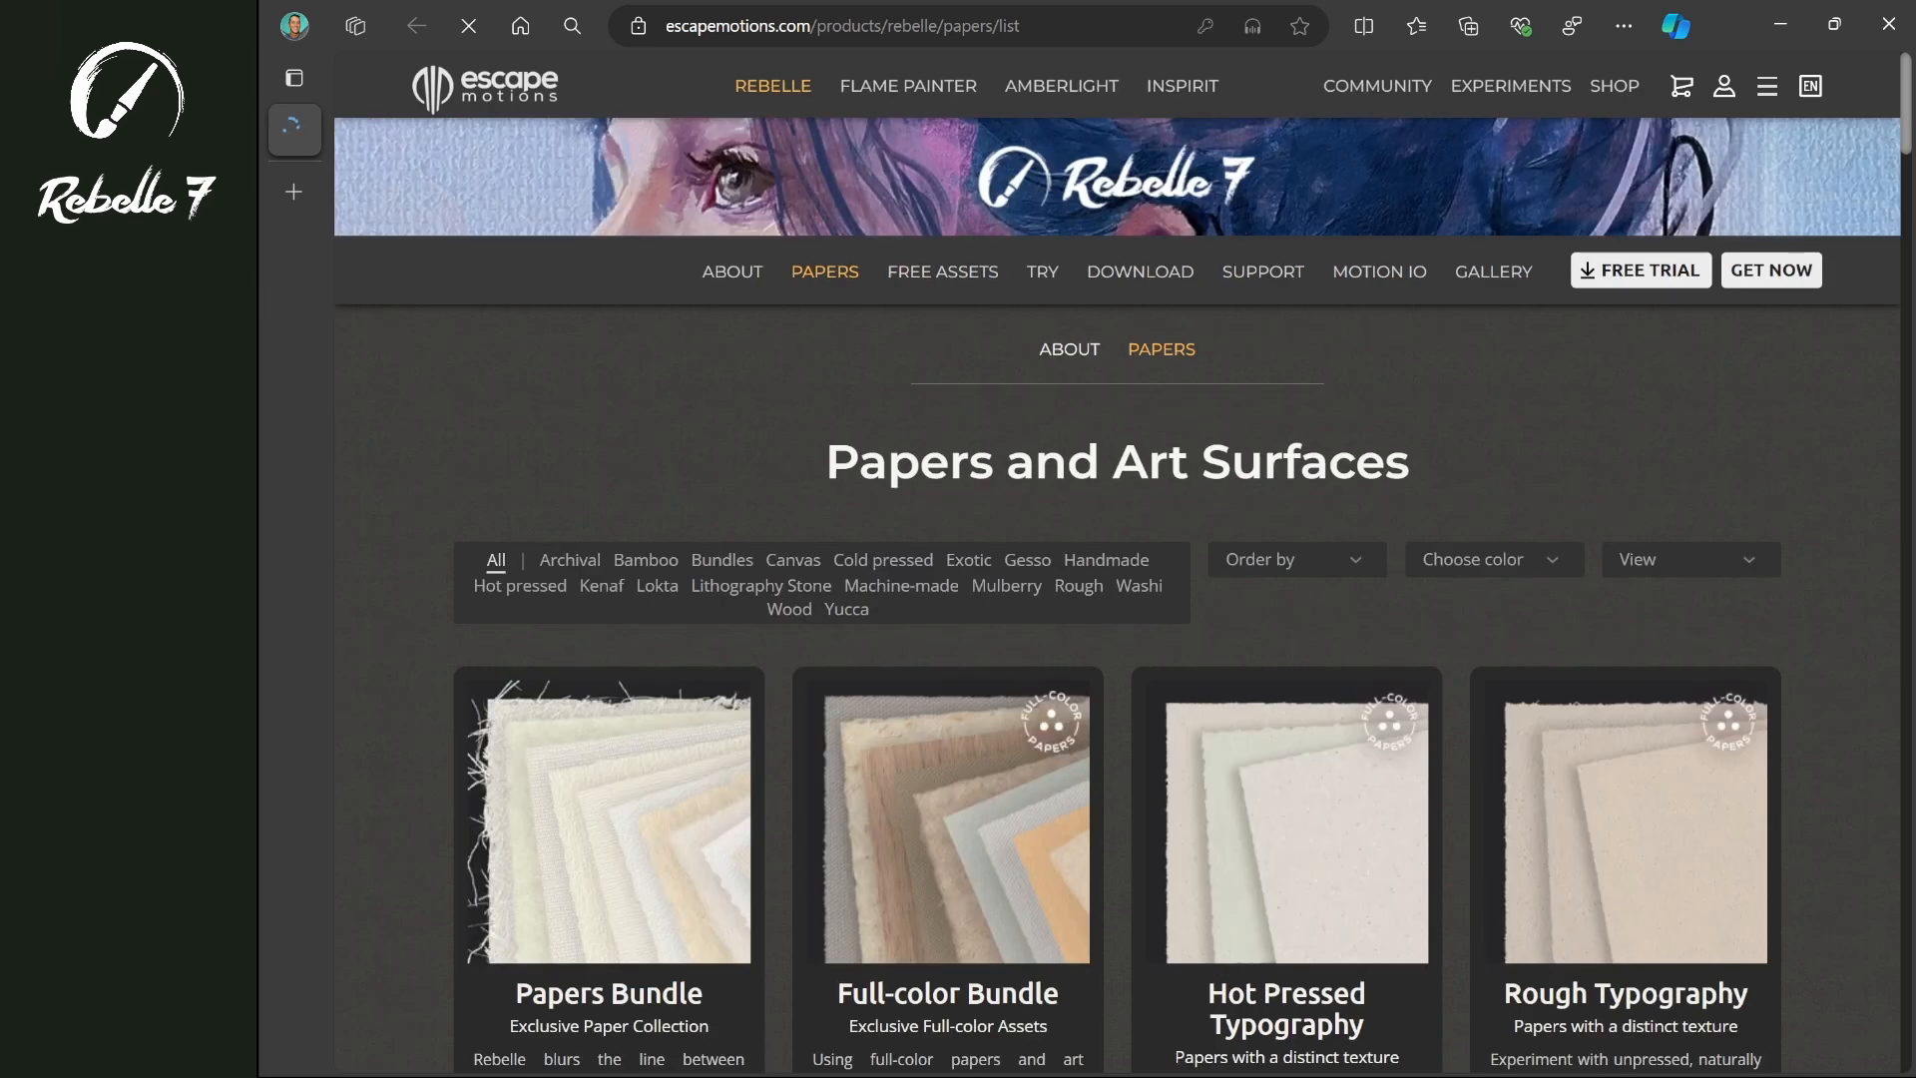
{"action": "scroll", "coordinate": [1118, 638], "scroll_direction": "down", "scroll_amount": 12}
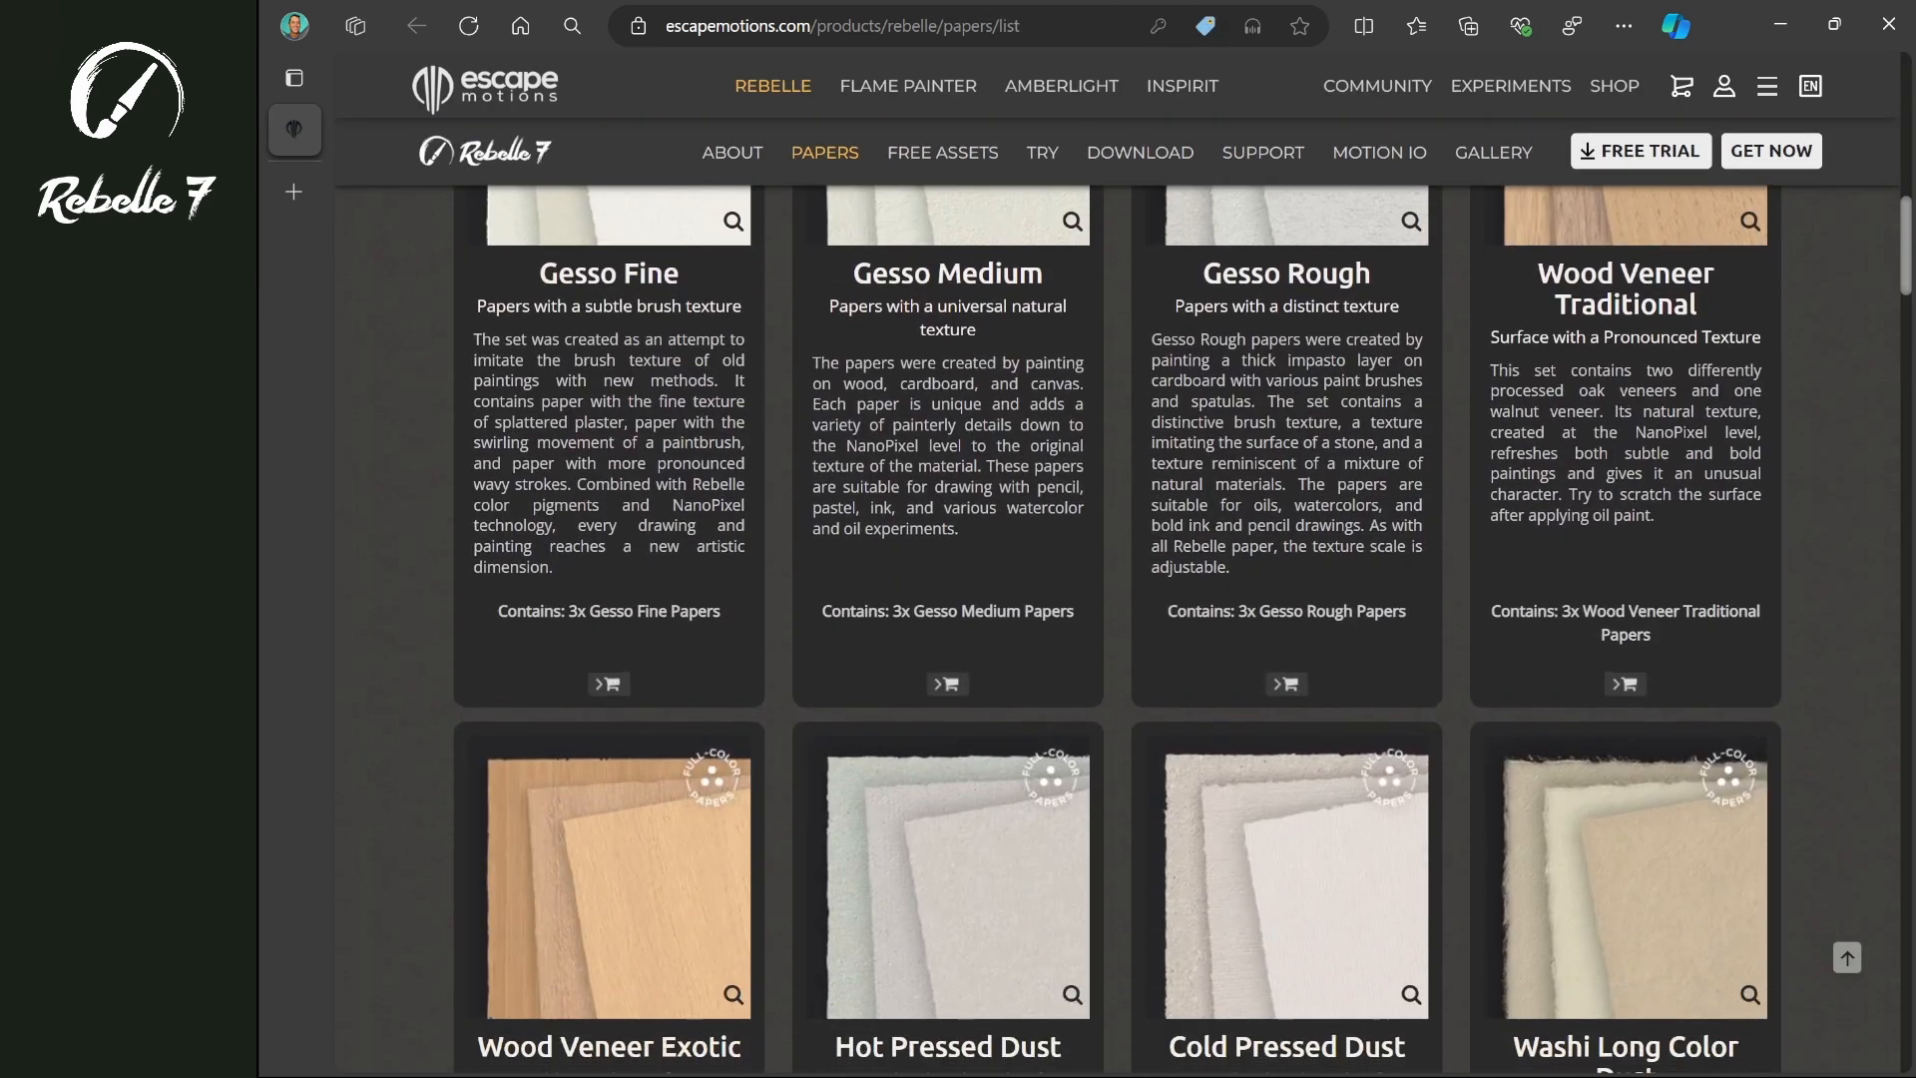
{"action": "scroll", "coordinate": [1118, 628], "scroll_direction": "down", "scroll_amount": 15}
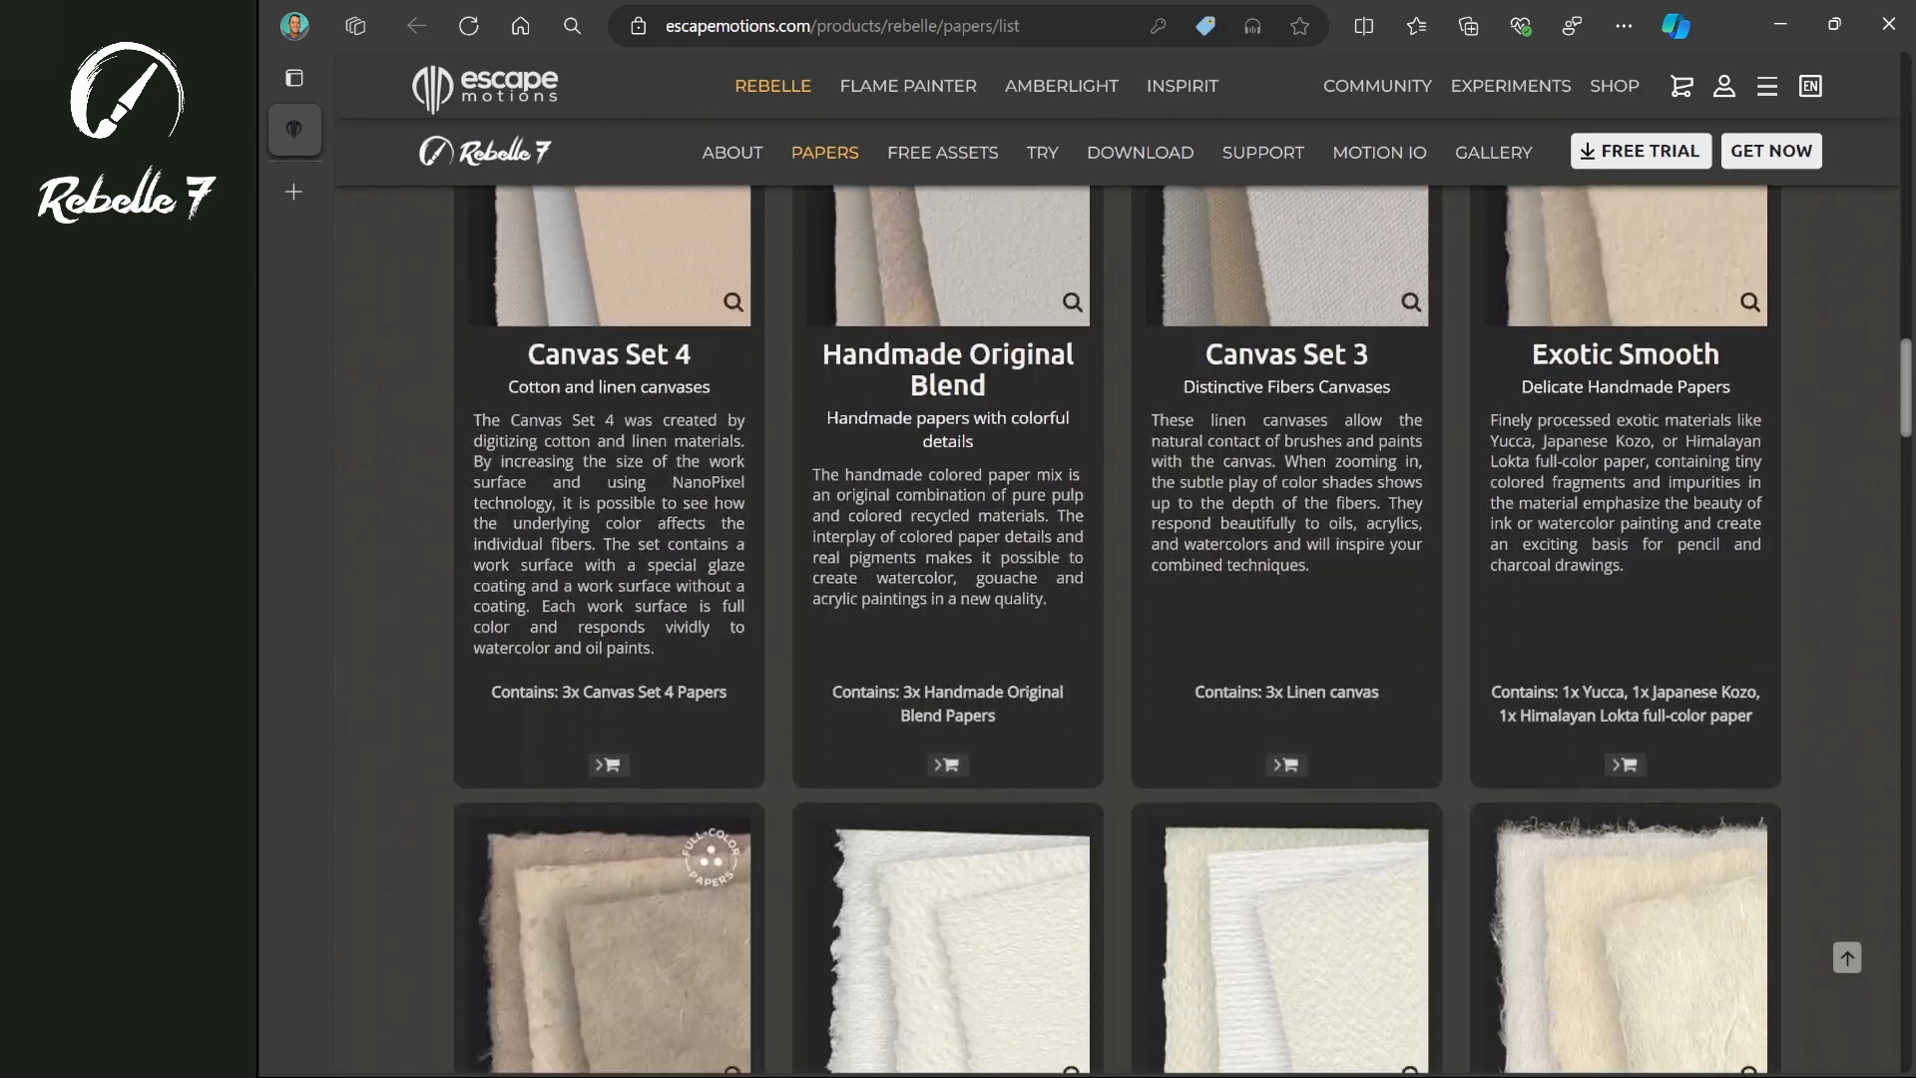
{"action": "scroll", "coordinate": [1118, 628], "scroll_direction": "down", "scroll_amount": 2}
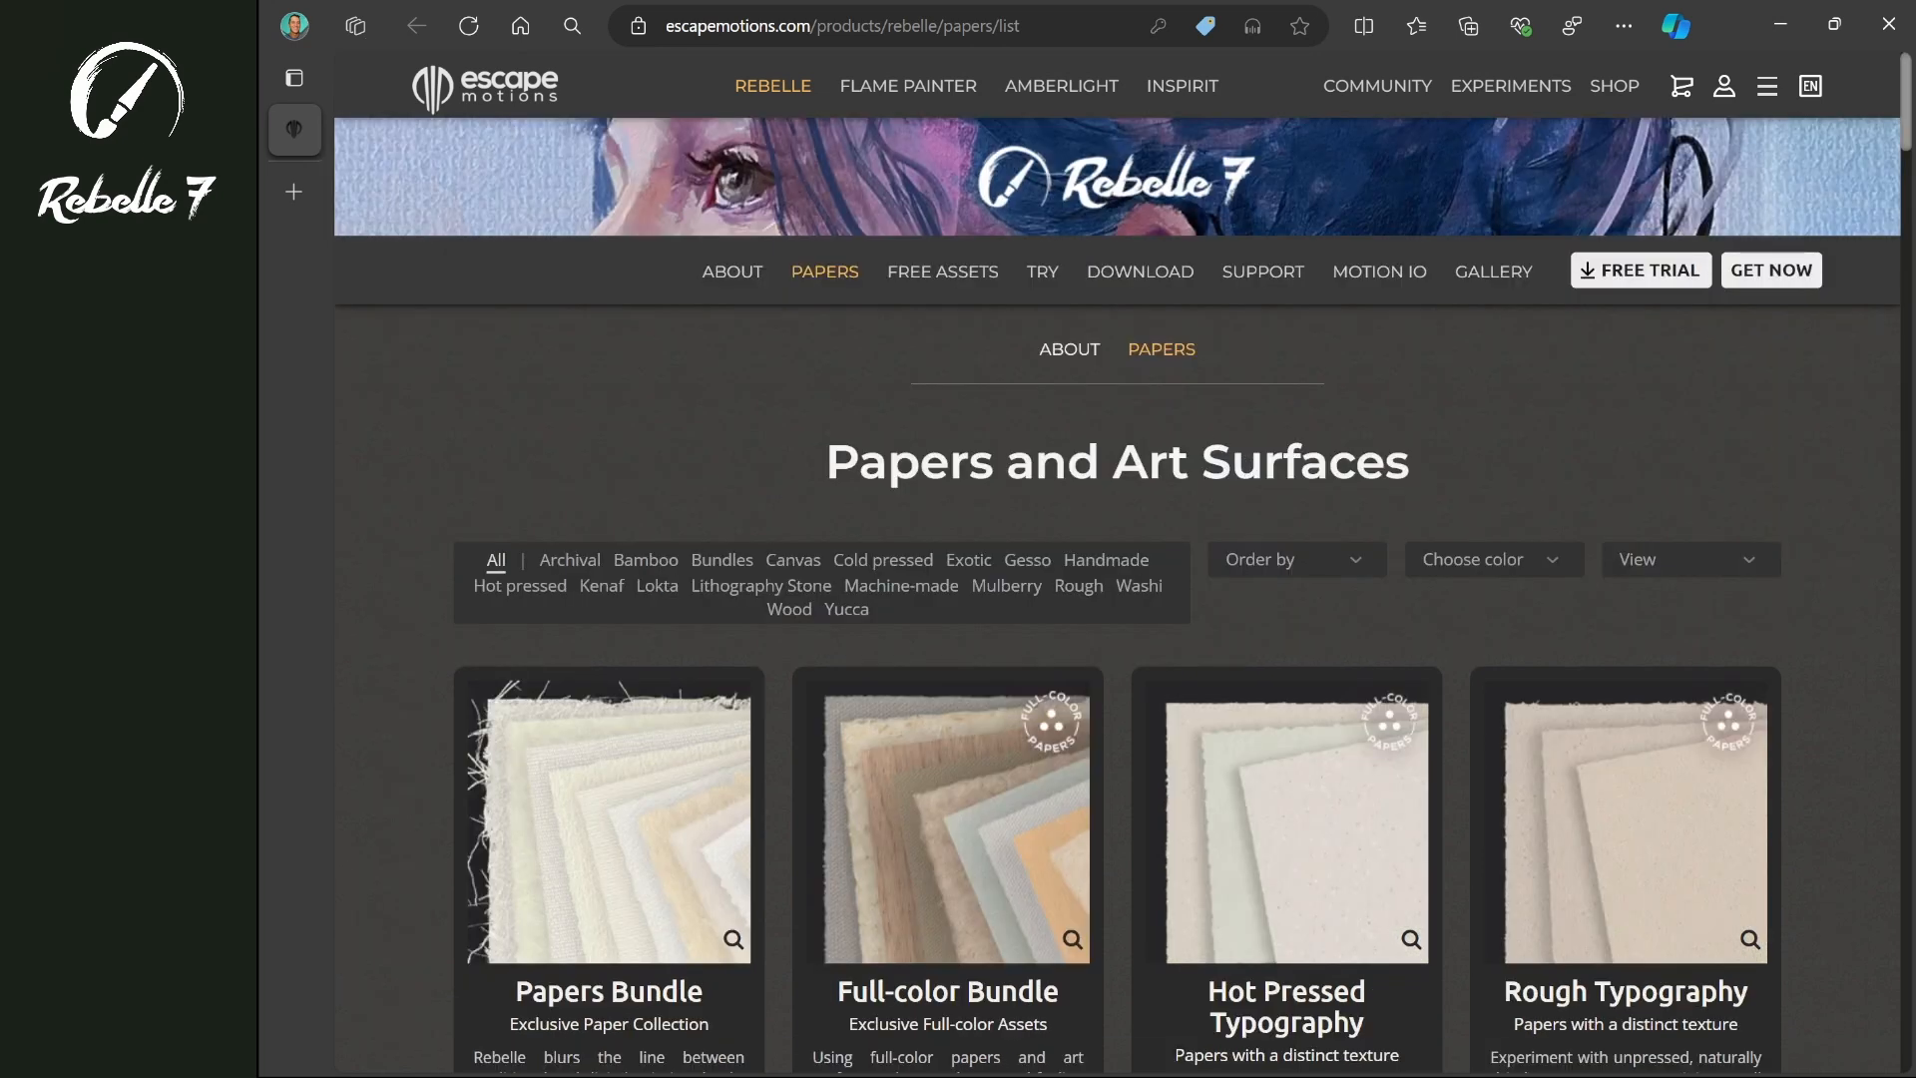
- Browse the free brushes in the online Brush Library for Rebelle
{"action": "left_click", "coordinate": [943, 272]}
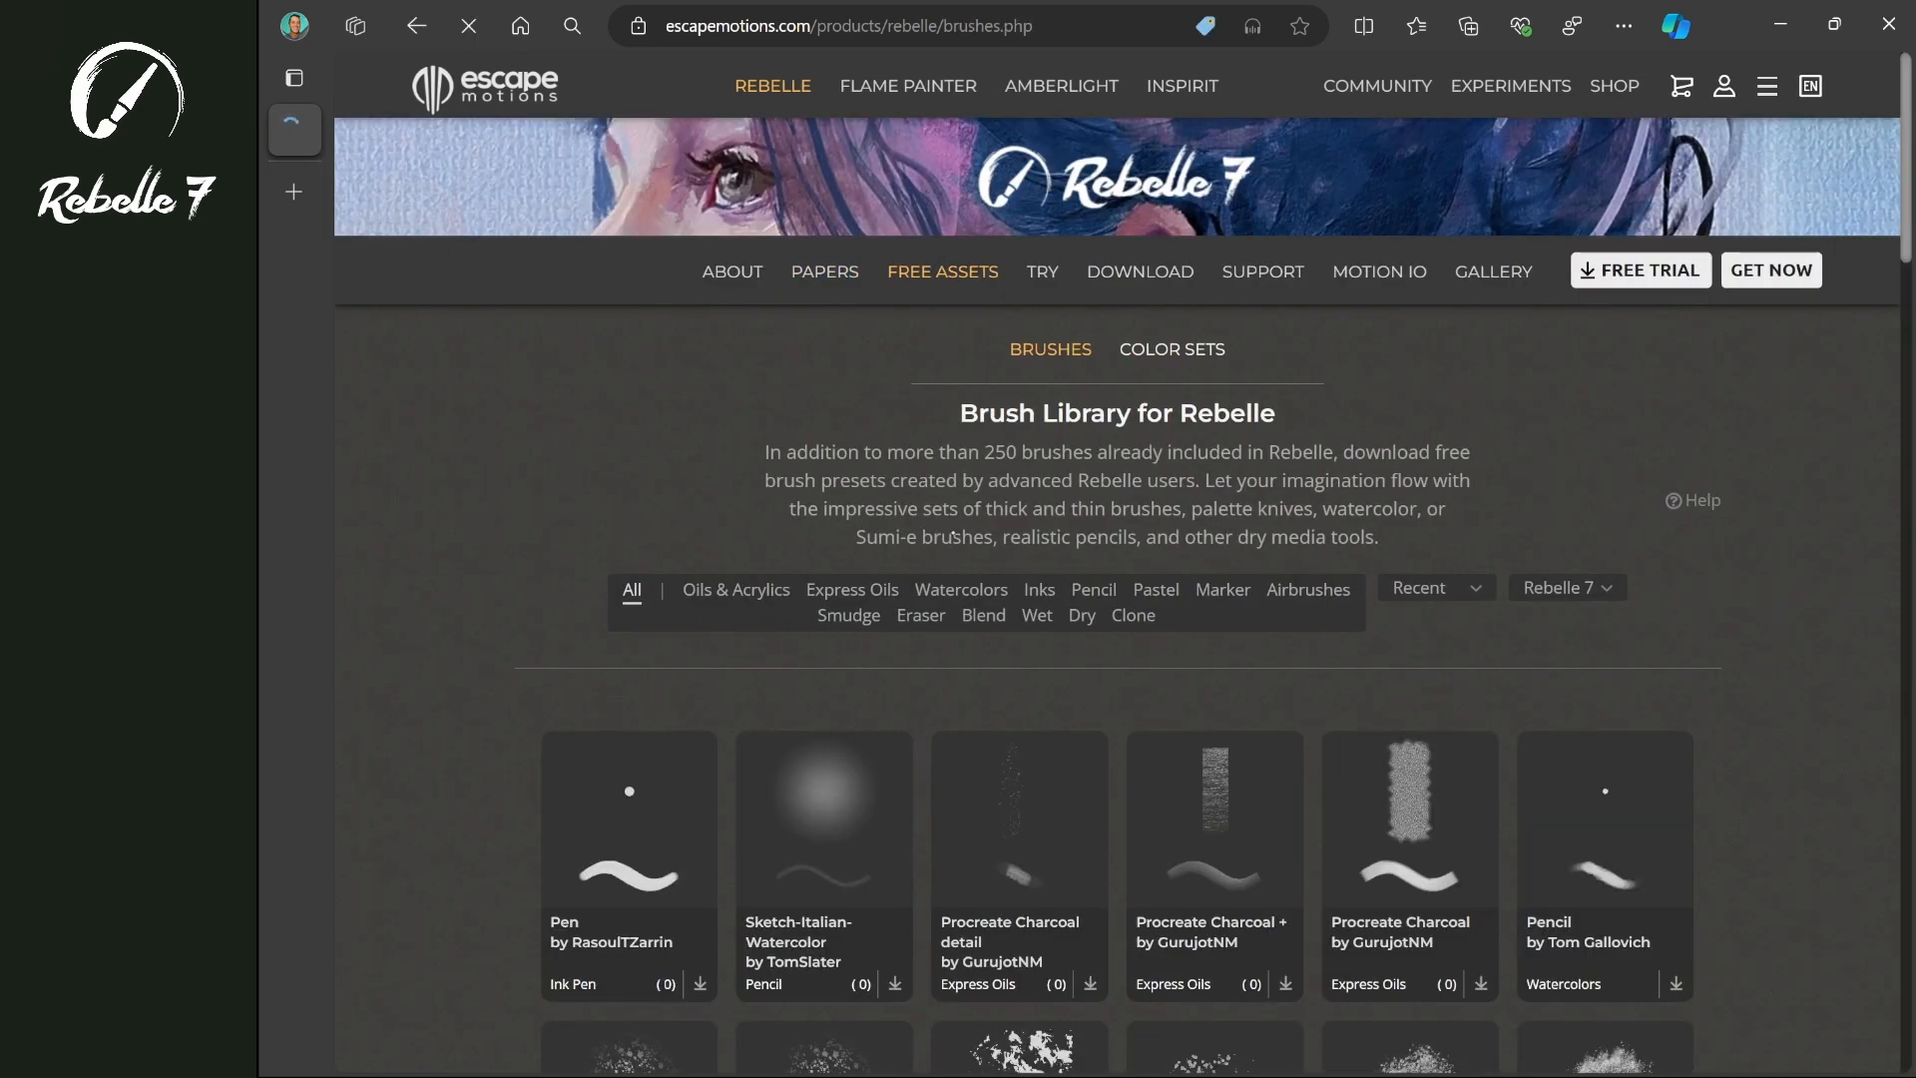
{"action": "scroll", "coordinate": [953, 534], "scroll_direction": "down", "scroll_amount": 4}
{"action": "scroll", "coordinate": [953, 534], "scroll_direction": "up", "scroll_amount": 4}
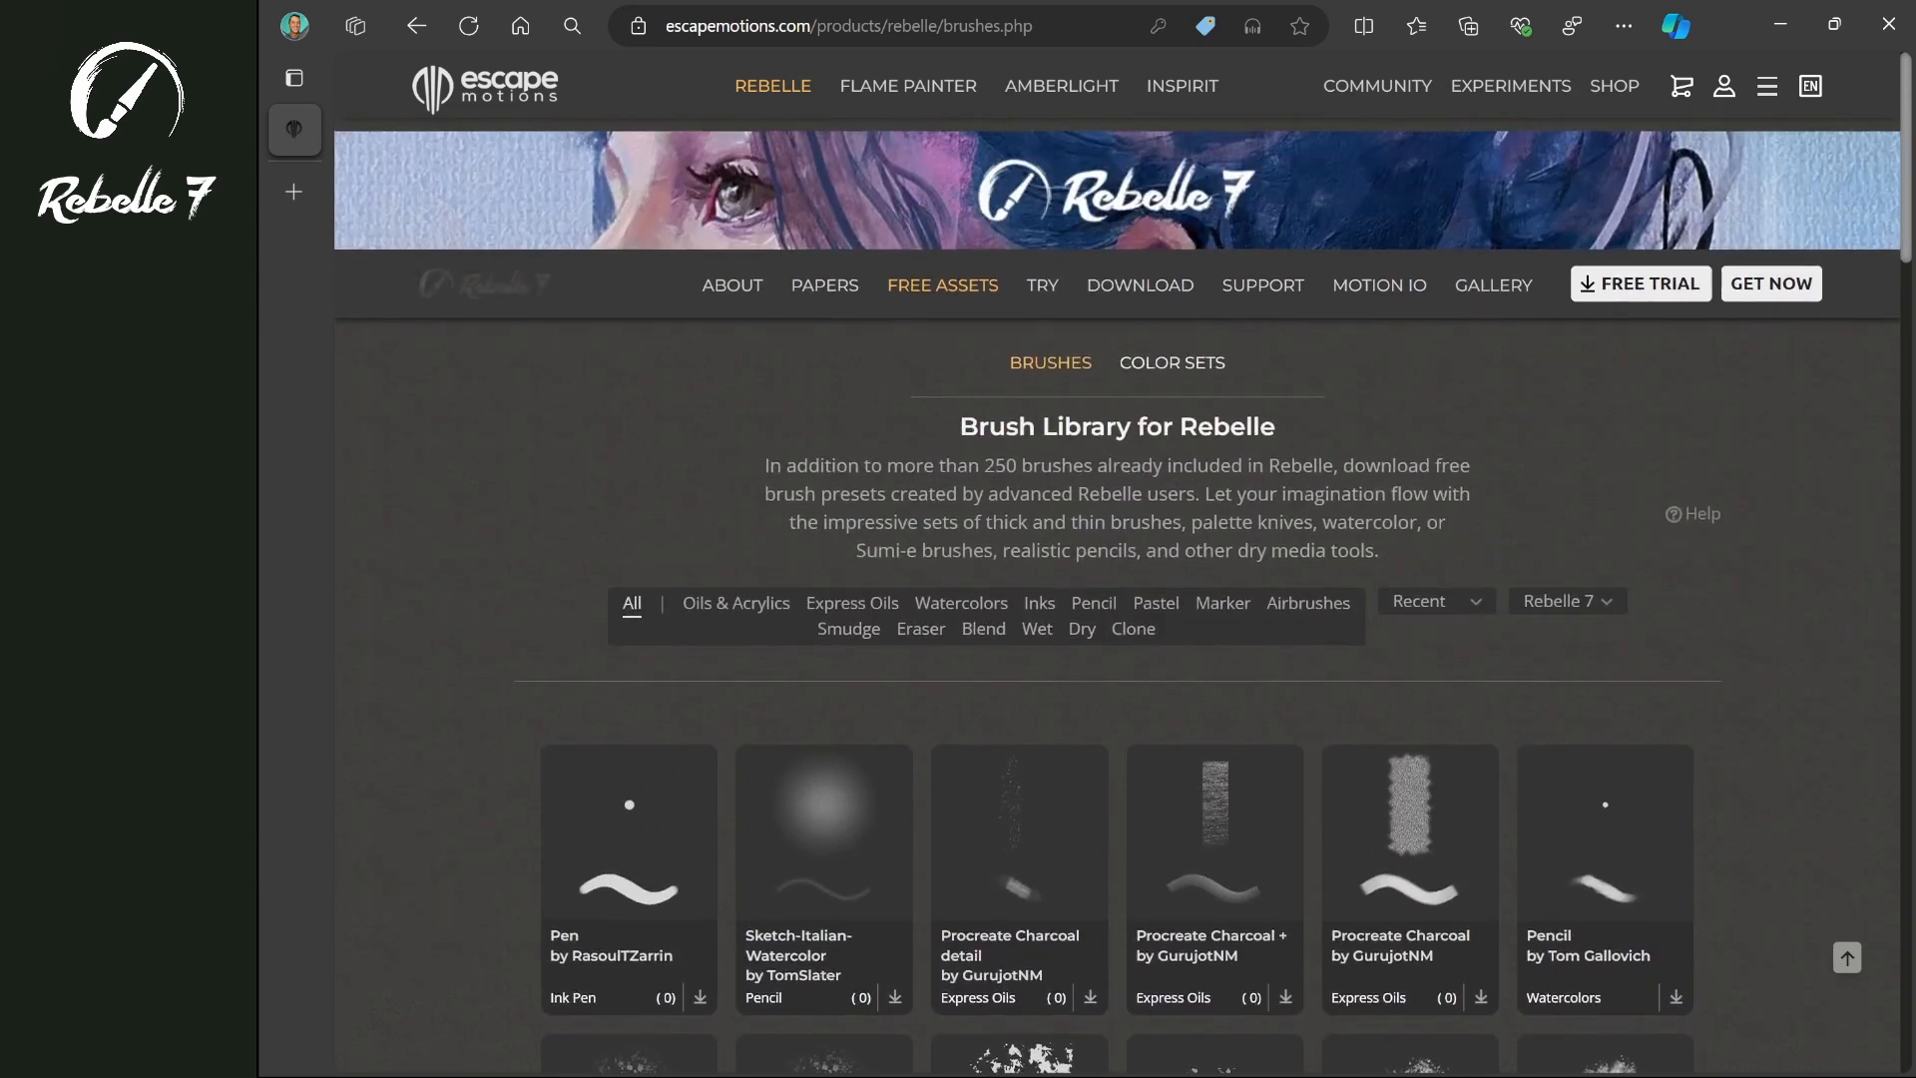
- Browse the free online Color Sets, shrink the browser window, and try to carry the Rankin Bass 2 set over to Rebelle
{"action": "left_click", "coordinate": [1172, 362]}
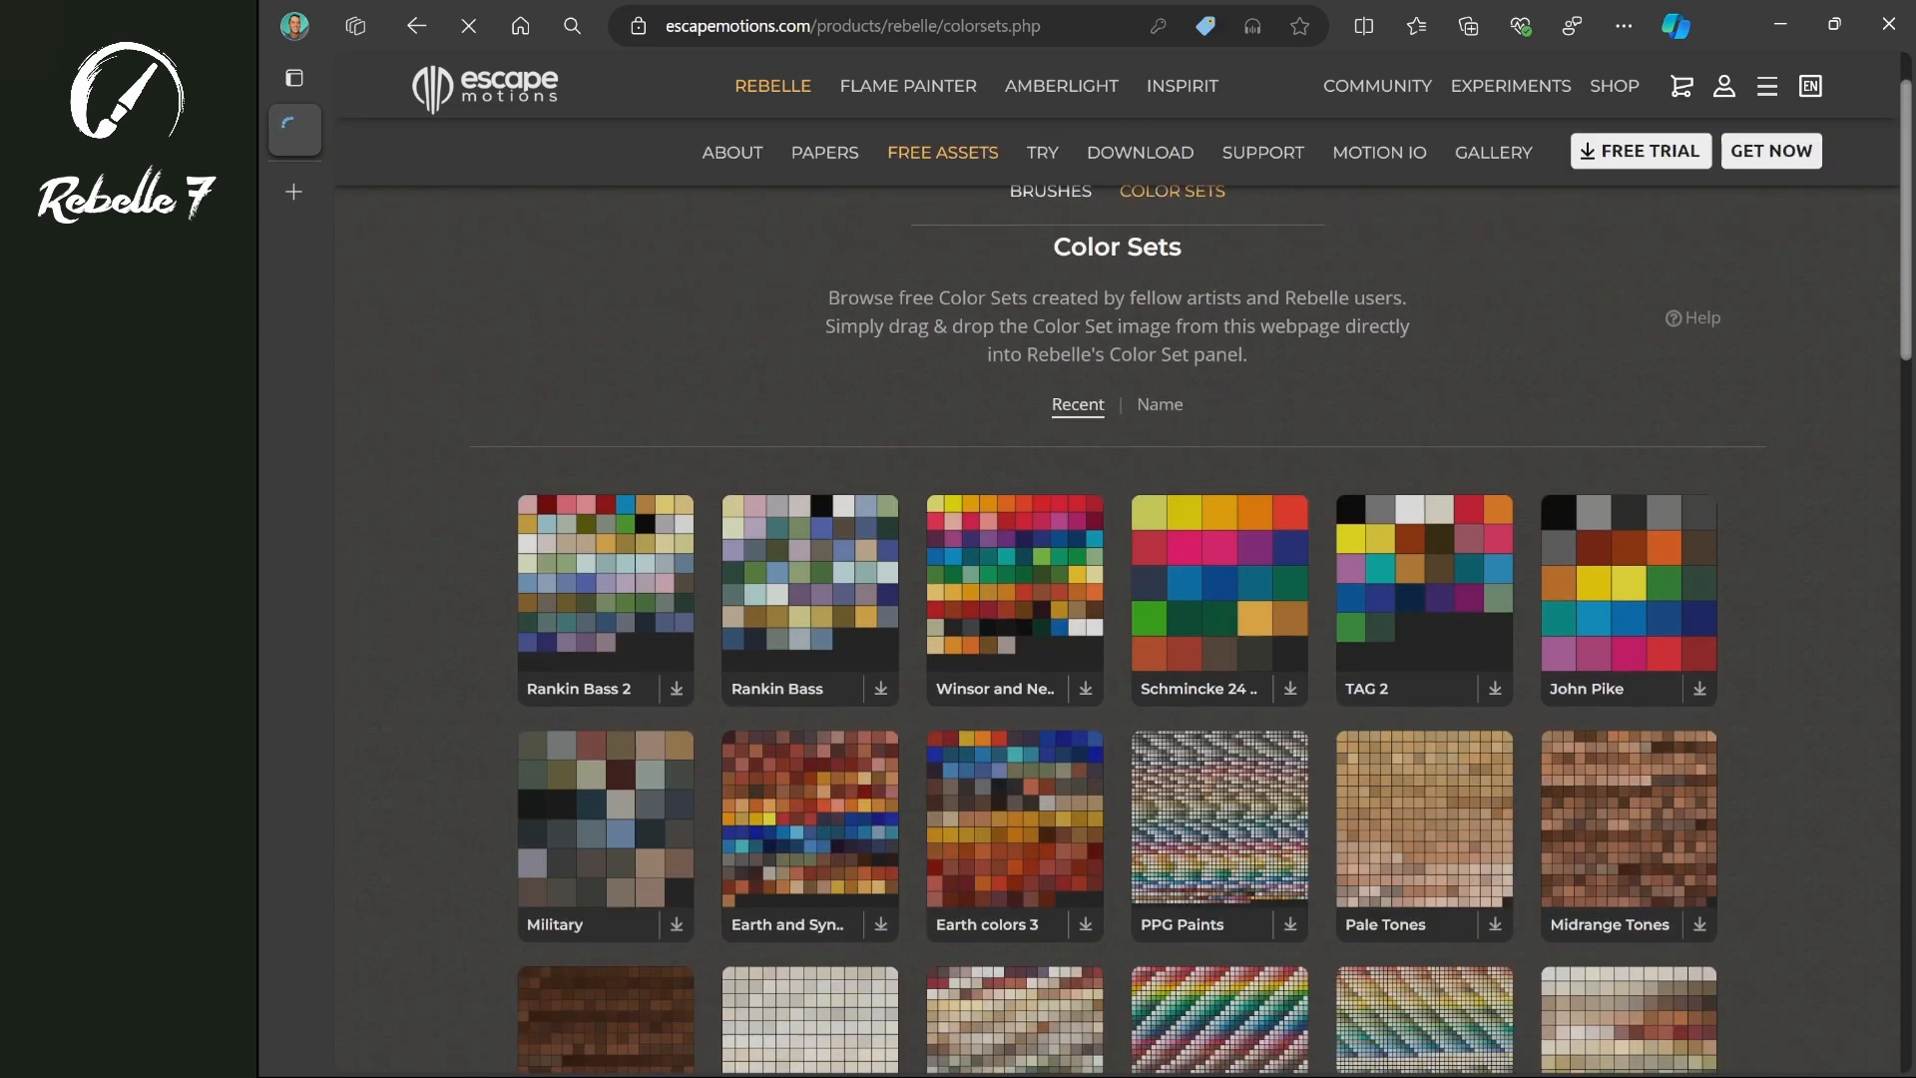
{"action": "scroll", "coordinate": [1118, 599], "scroll_direction": "down", "scroll_amount": 2}
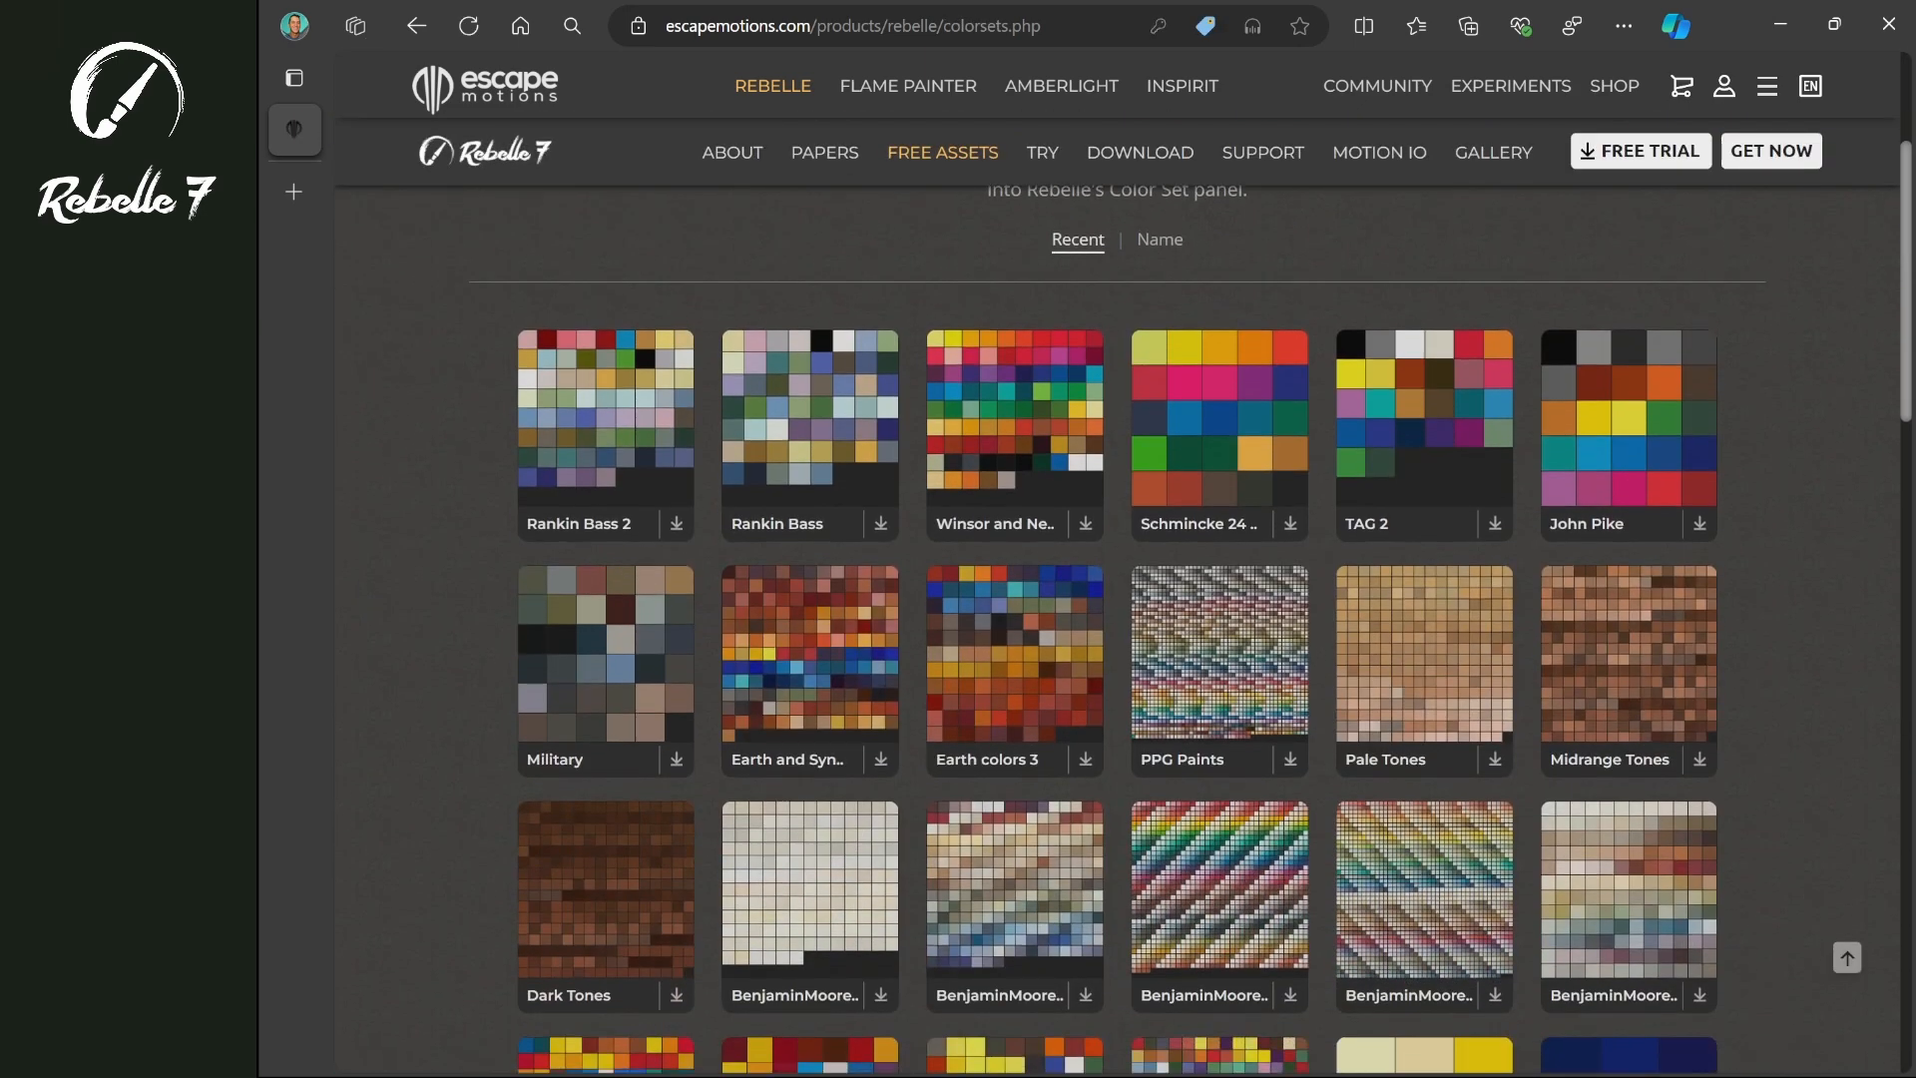
{"action": "left_click", "coordinate": [1834, 24]}
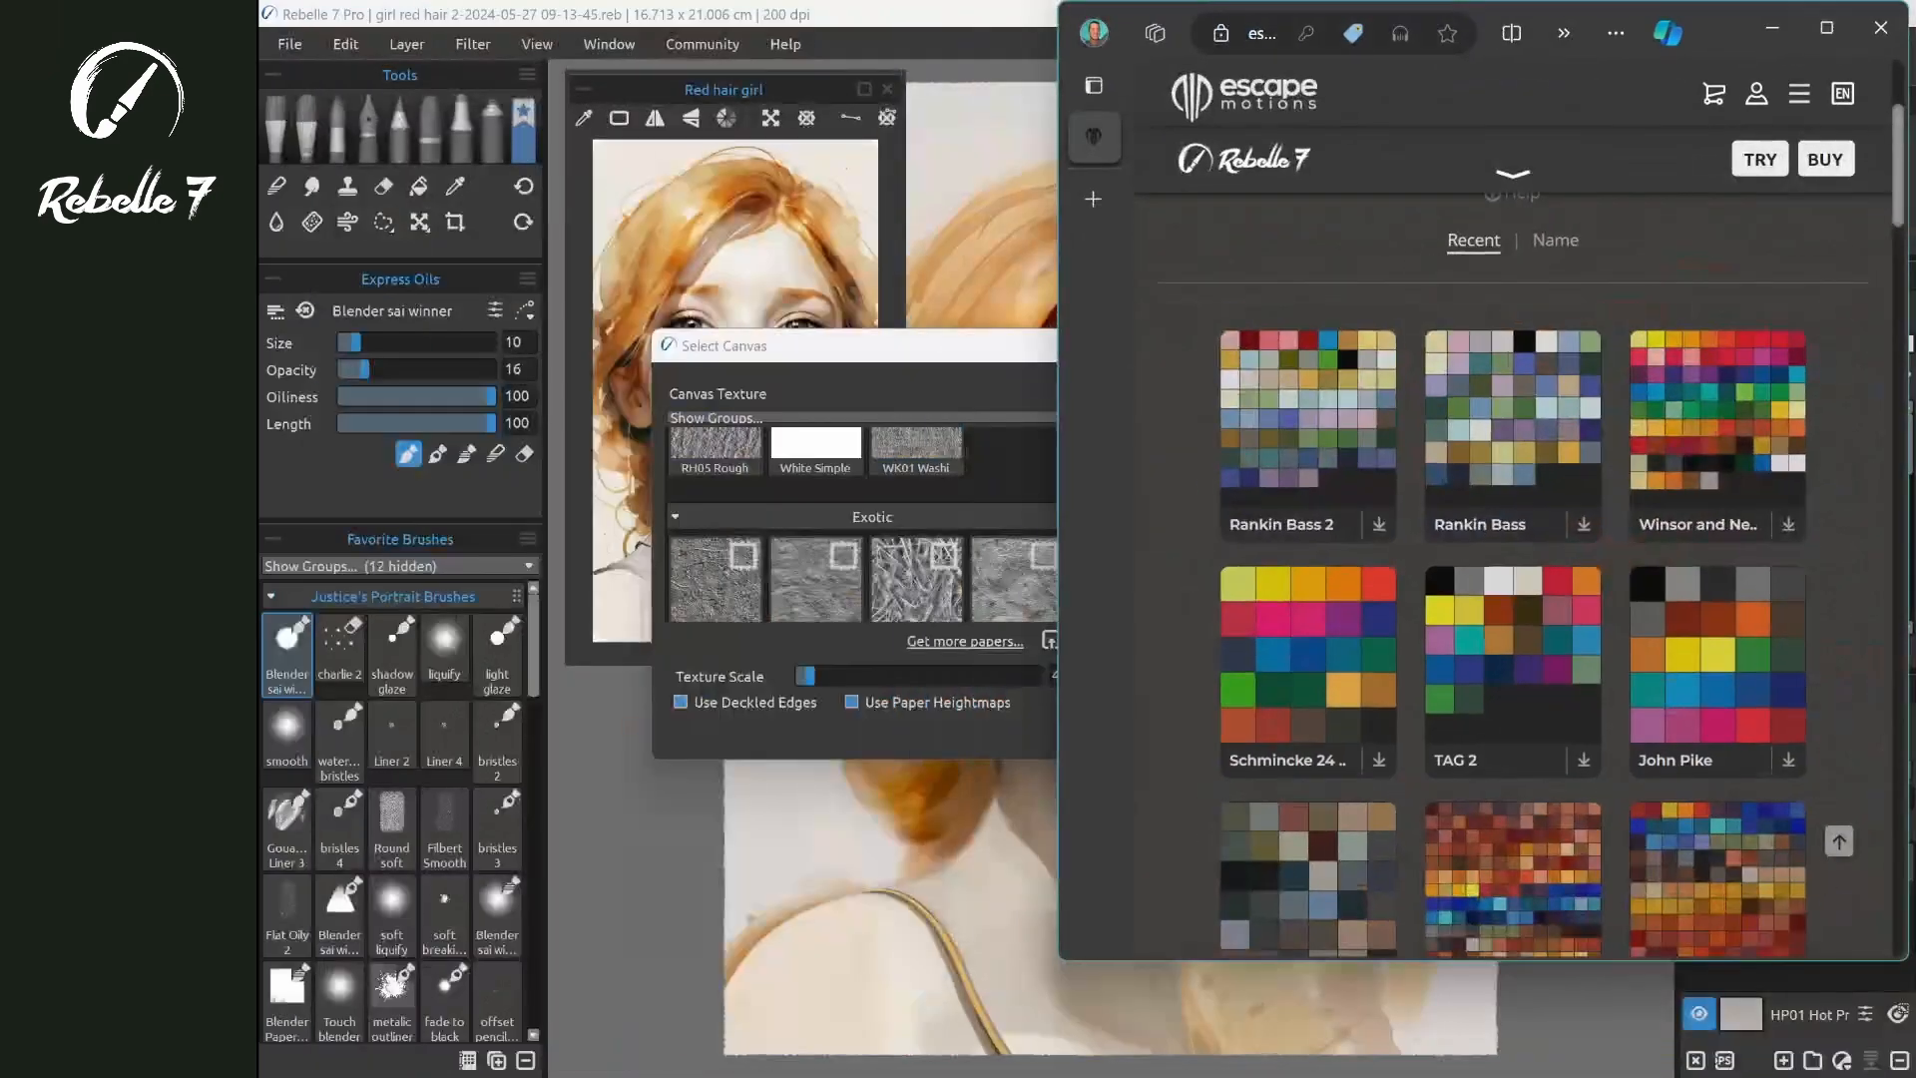
{"action": "left_click_drag", "start_coordinate": [1316, 425], "coordinate": [998, 308]}
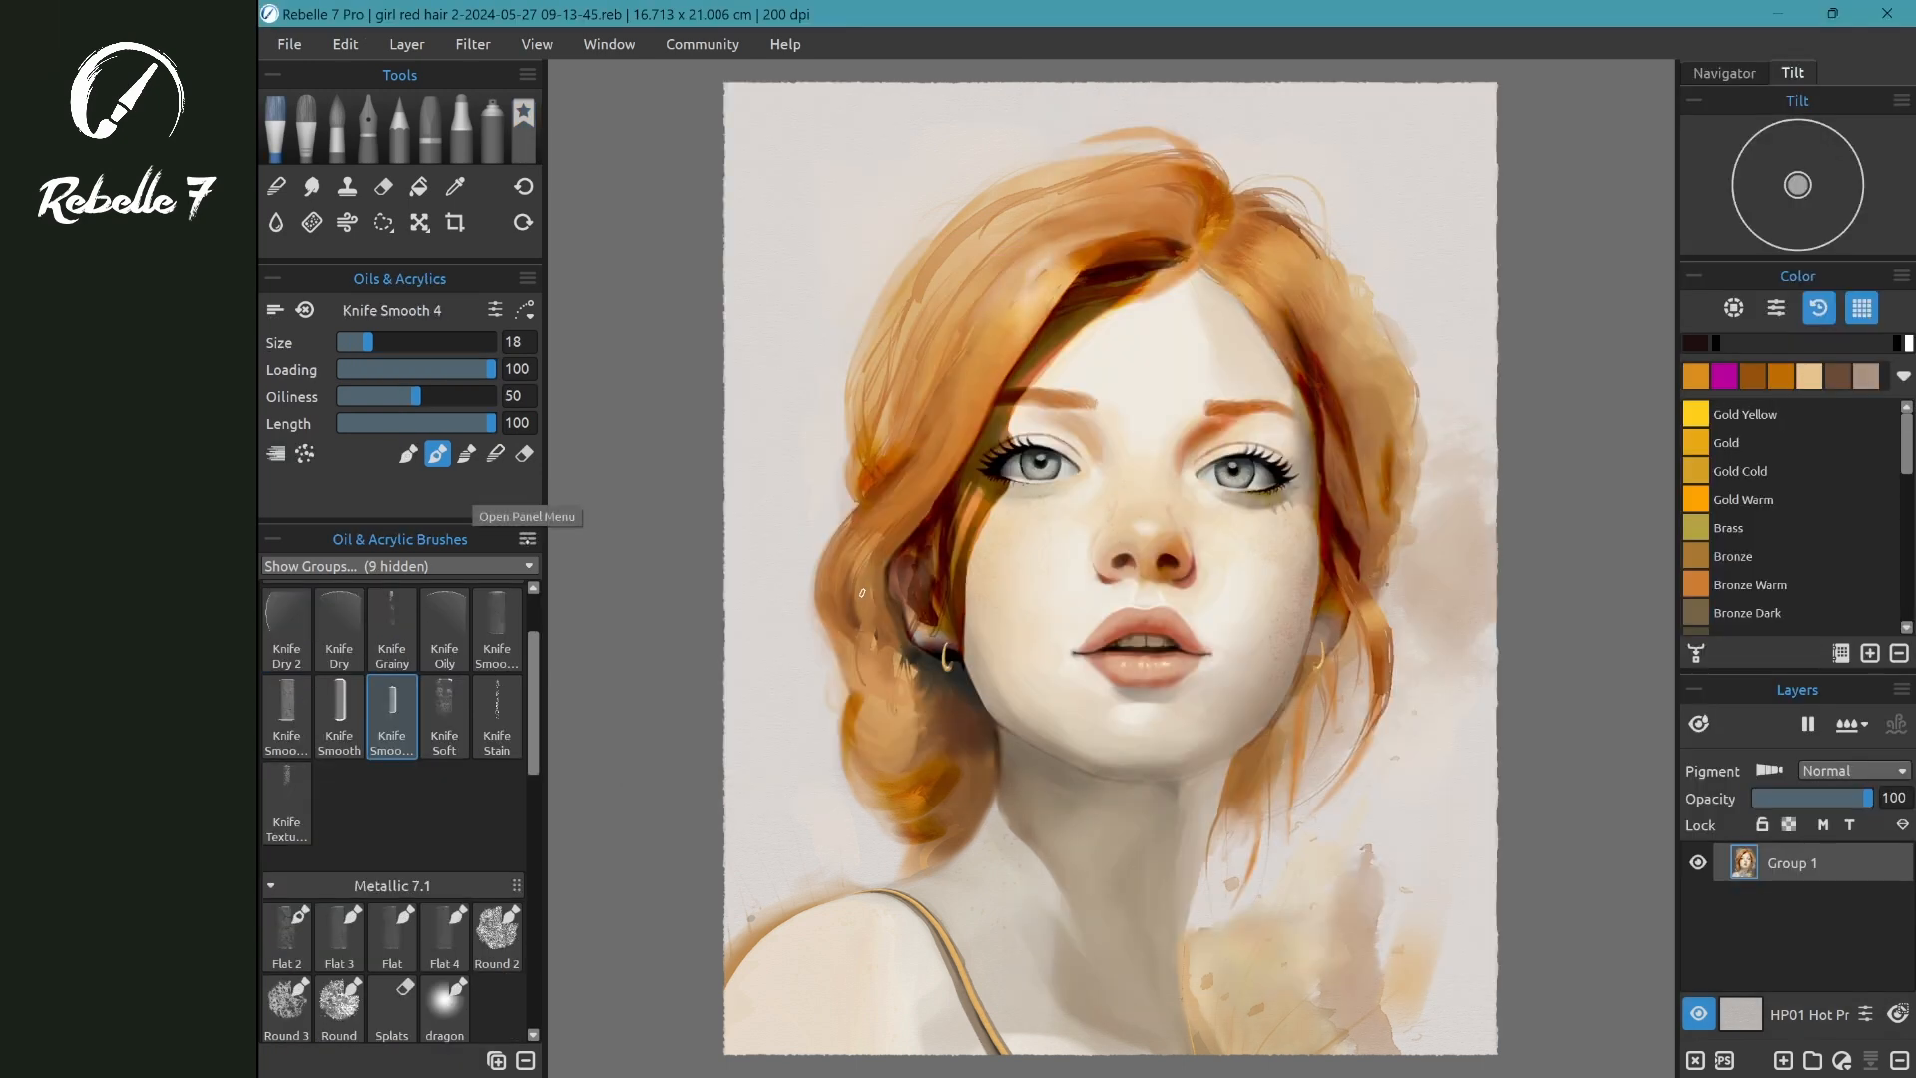
- Show the Brush Creator for Knife Smooth 4, enlarge it, review its Textures, Shape & Grain and Stroke settings, and close it
{"action": "left_click", "coordinate": [527, 539]}
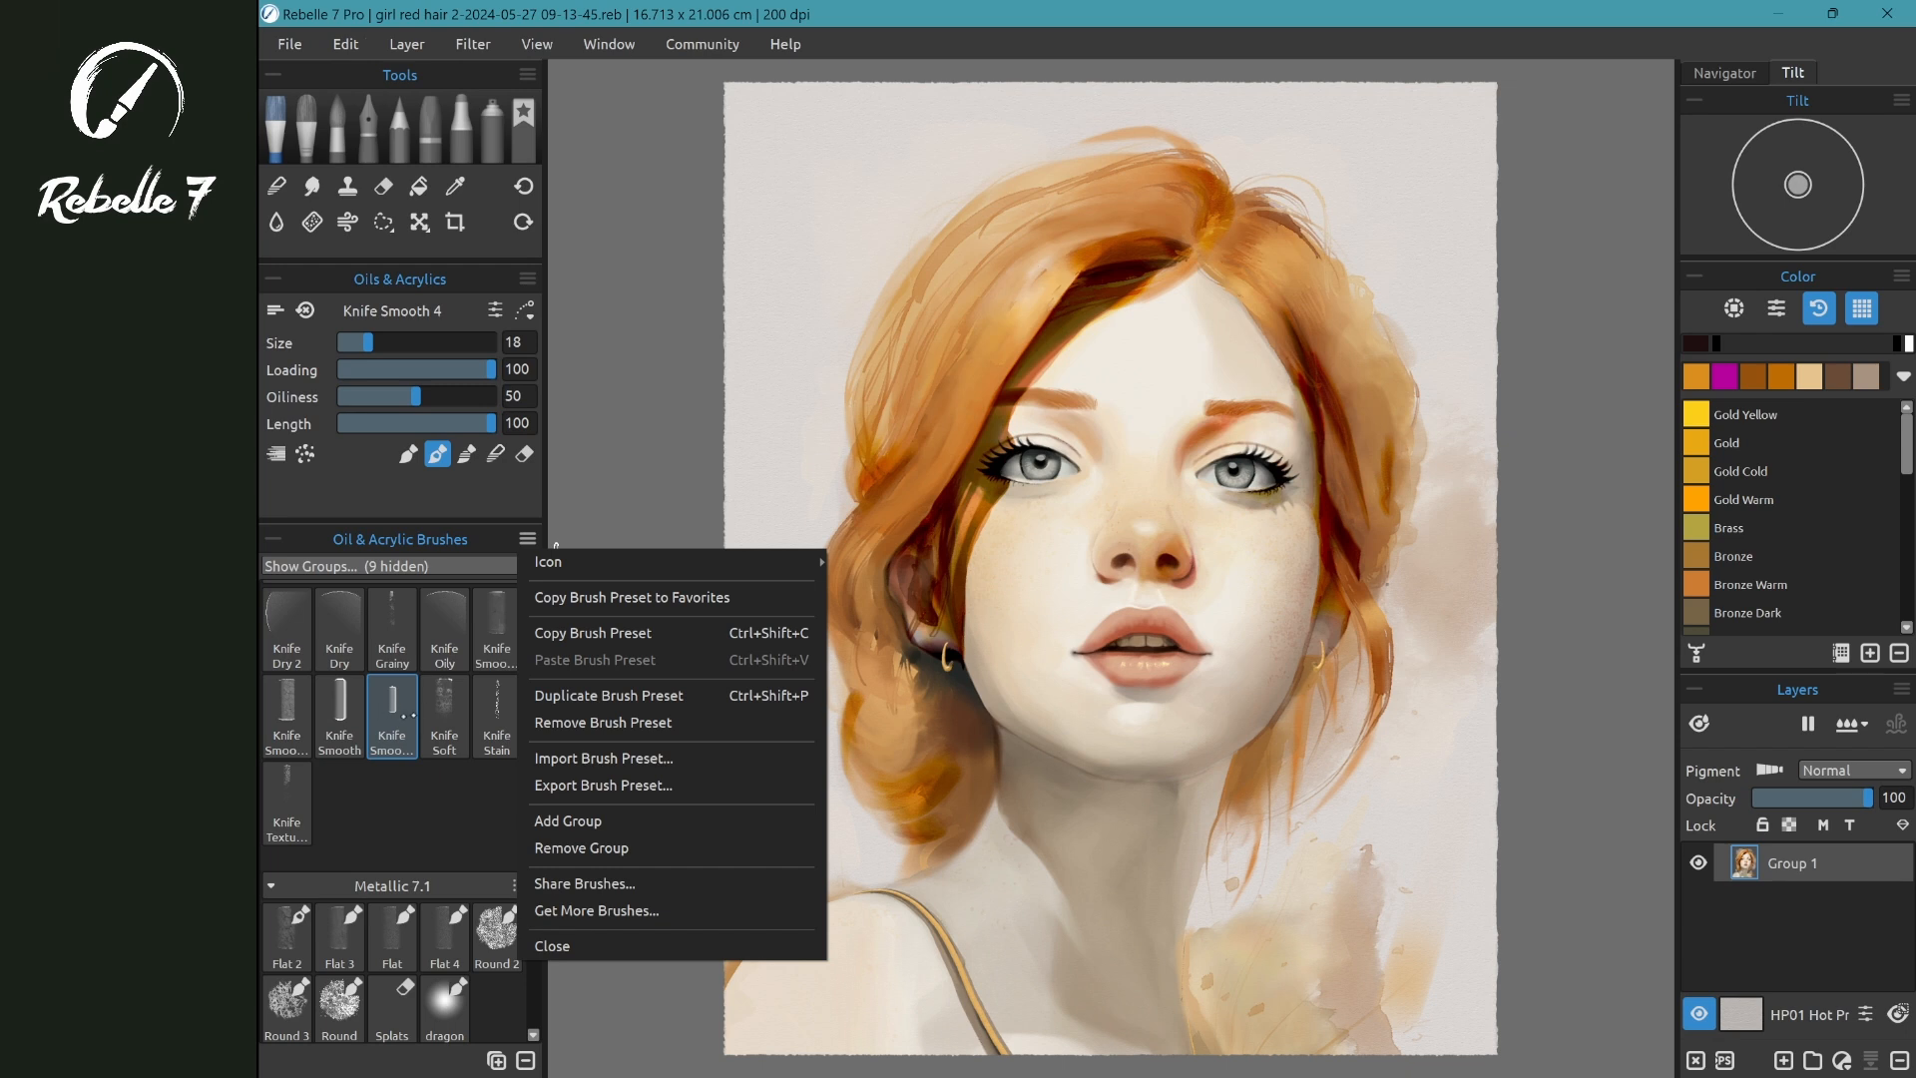
{"action": "left_click", "coordinate": [556, 545]}
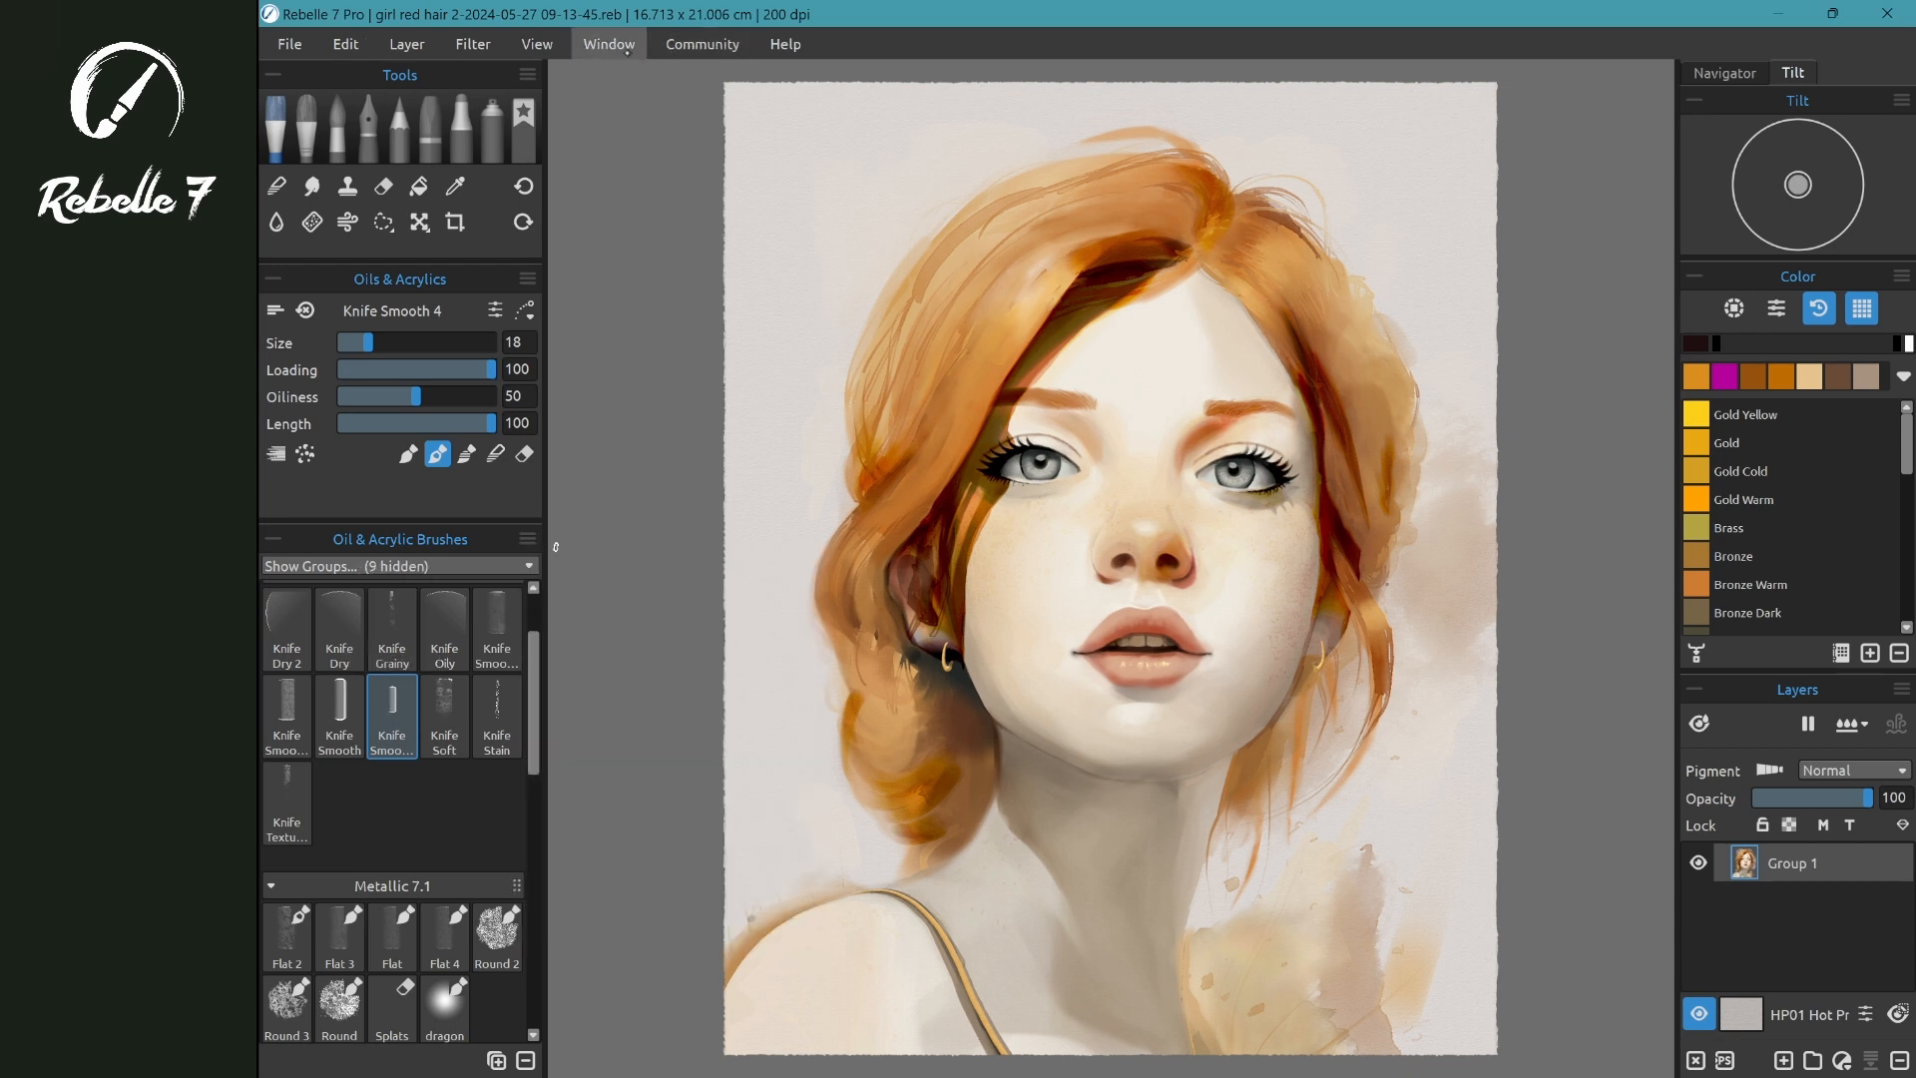
{"action": "left_click", "coordinate": [609, 44]}
{"action": "left_click", "coordinate": [650, 476]}
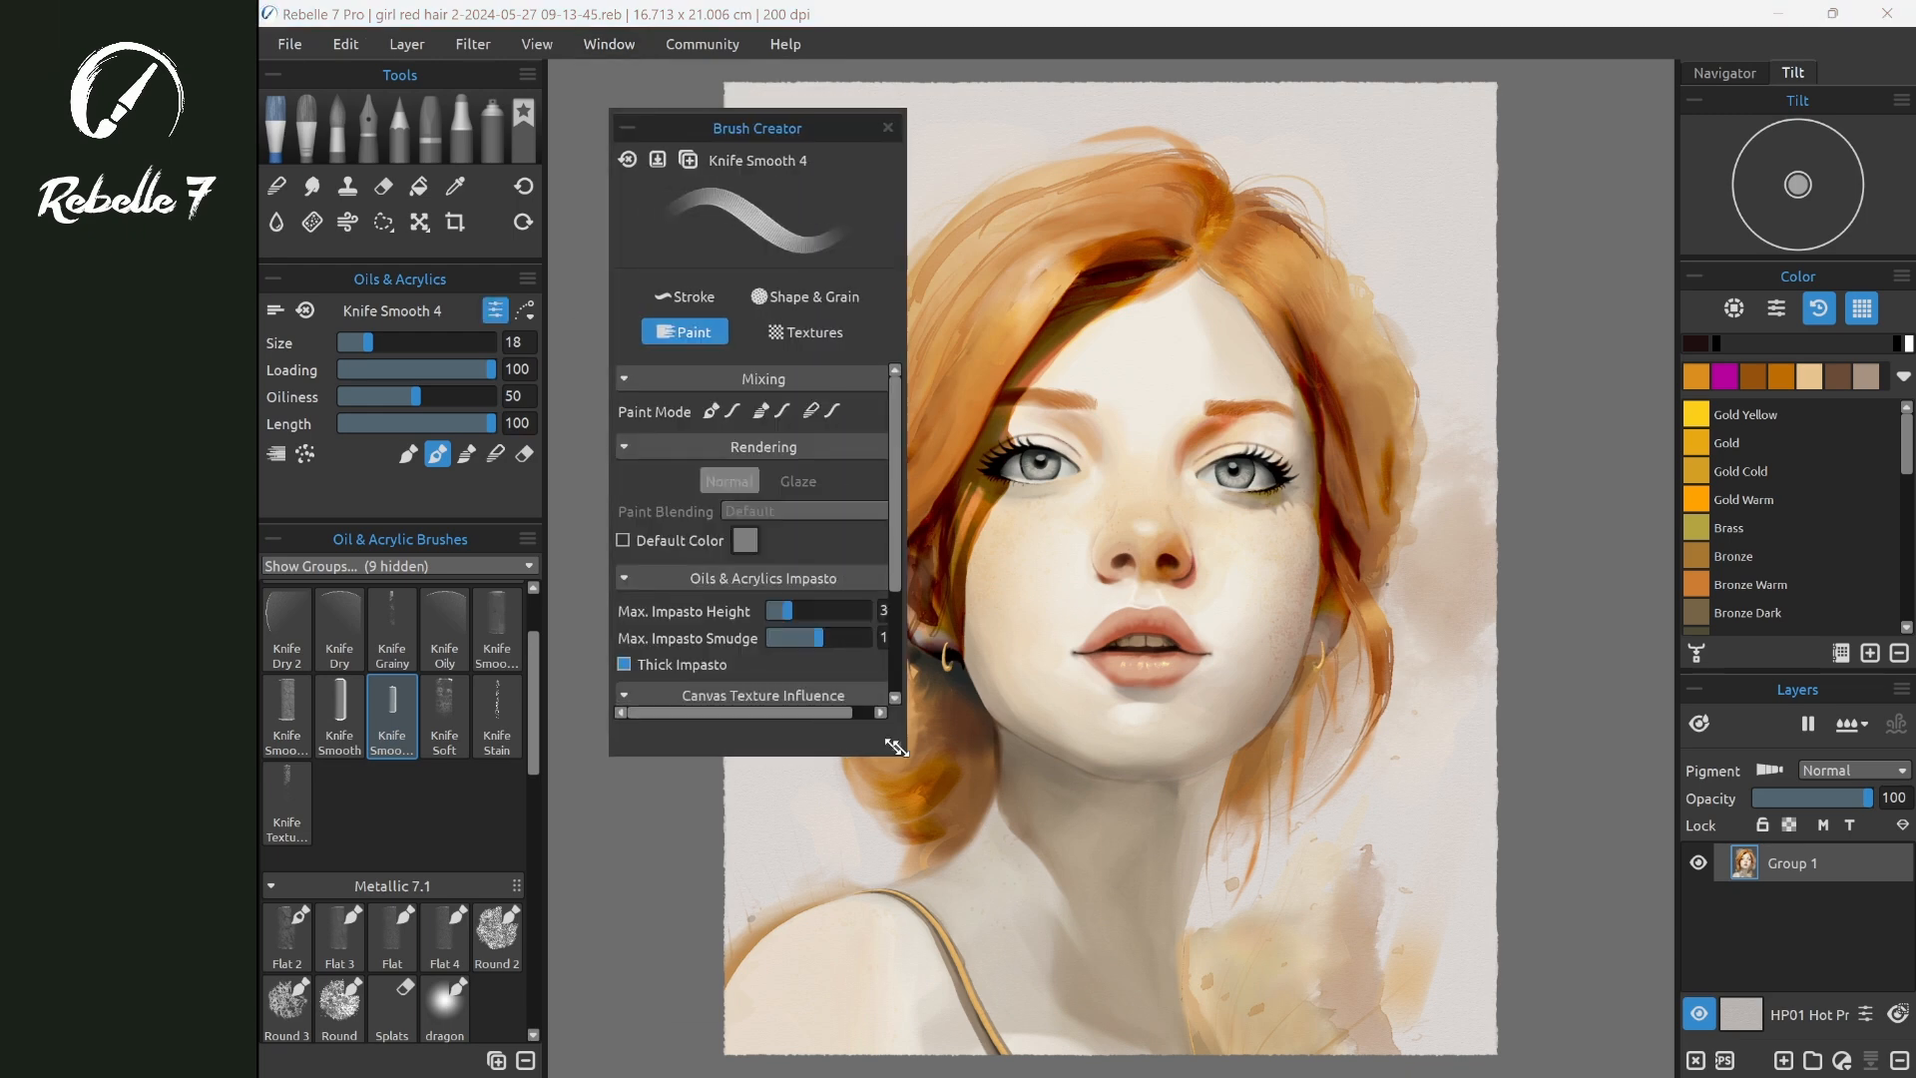
{"action": "mouse_move", "coordinate": [888, 751]}
{"action": "left_mouse_down"}
{"action": "mouse_move", "coordinate": [993, 783]}
{"action": "mouse_move", "coordinate": [1011, 834]}
{"action": "mouse_move", "coordinate": [1063, 838]}
{"action": "mouse_move", "coordinate": [1083, 818]}
{"action": "left_mouse_up"}
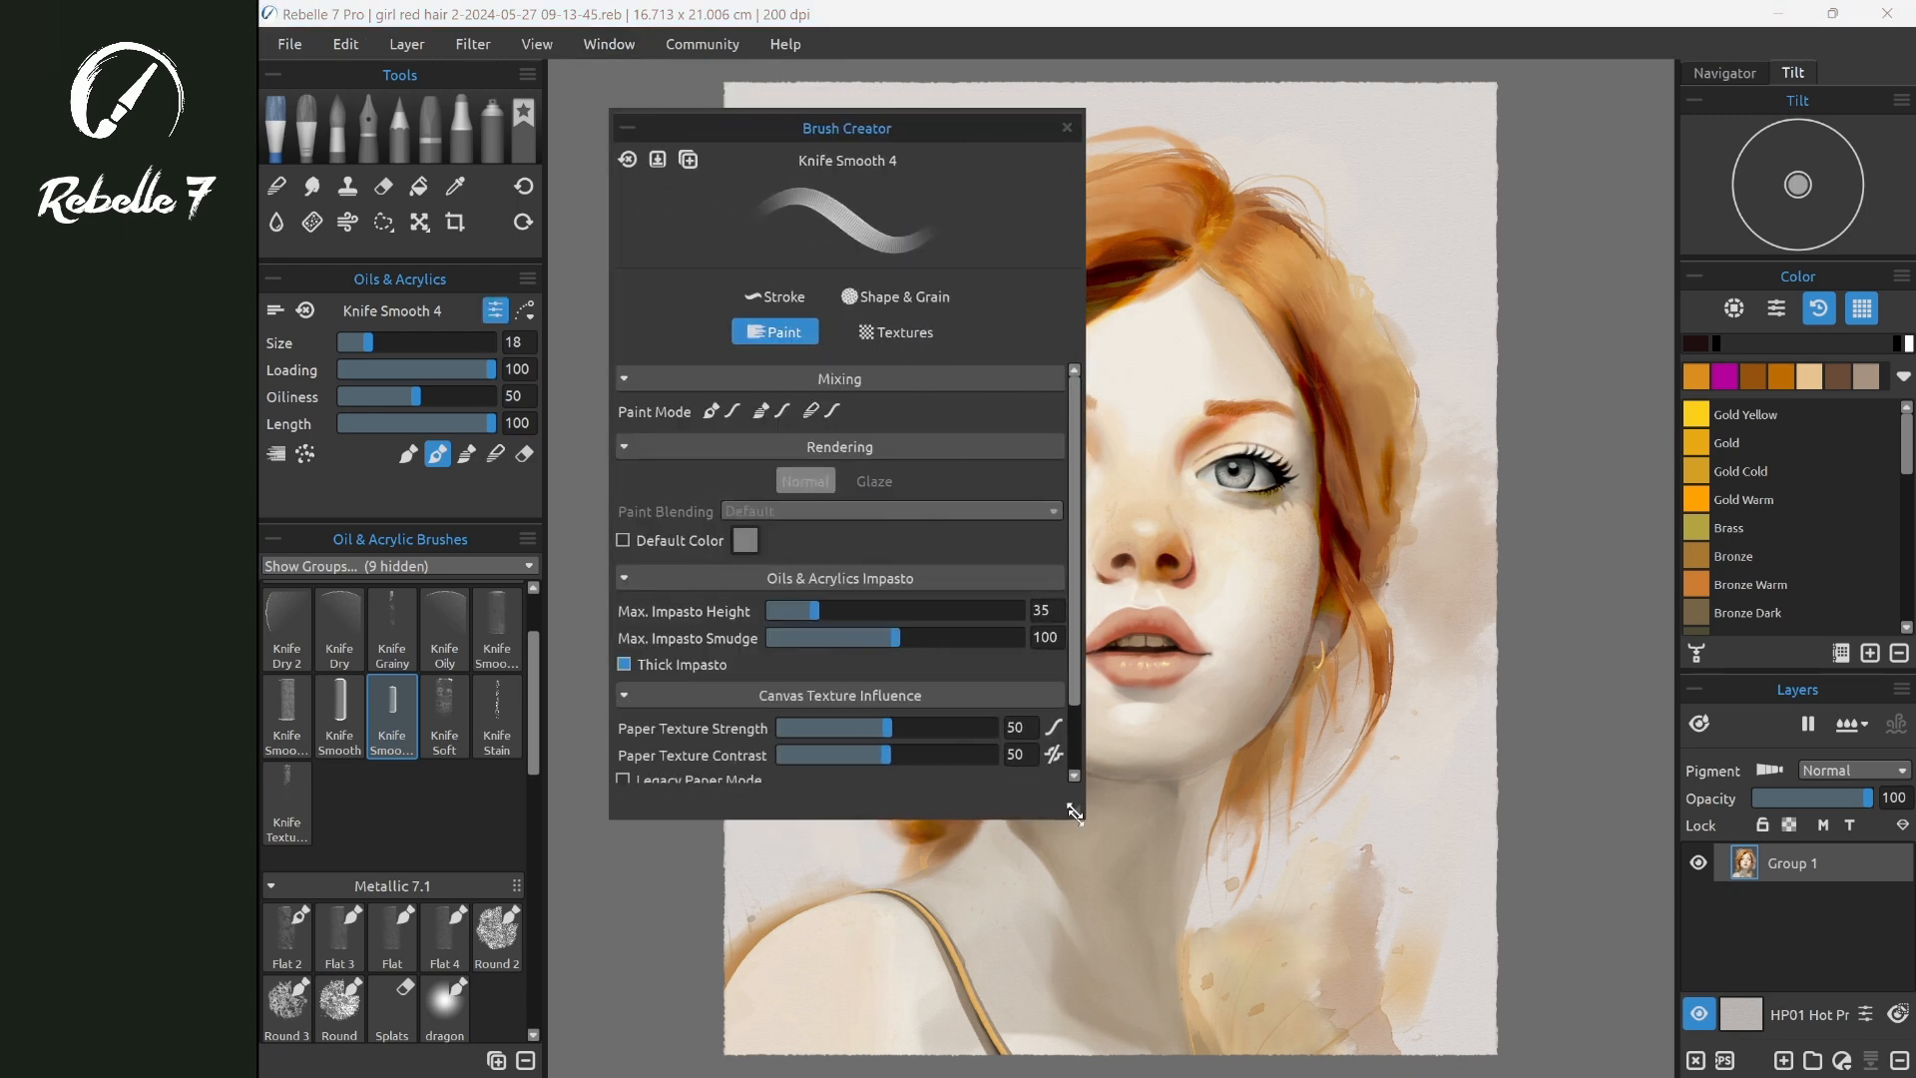
{"action": "left_click", "coordinate": [895, 331]}
{"action": "left_click", "coordinate": [896, 297]}
{"action": "left_click", "coordinate": [774, 297]}
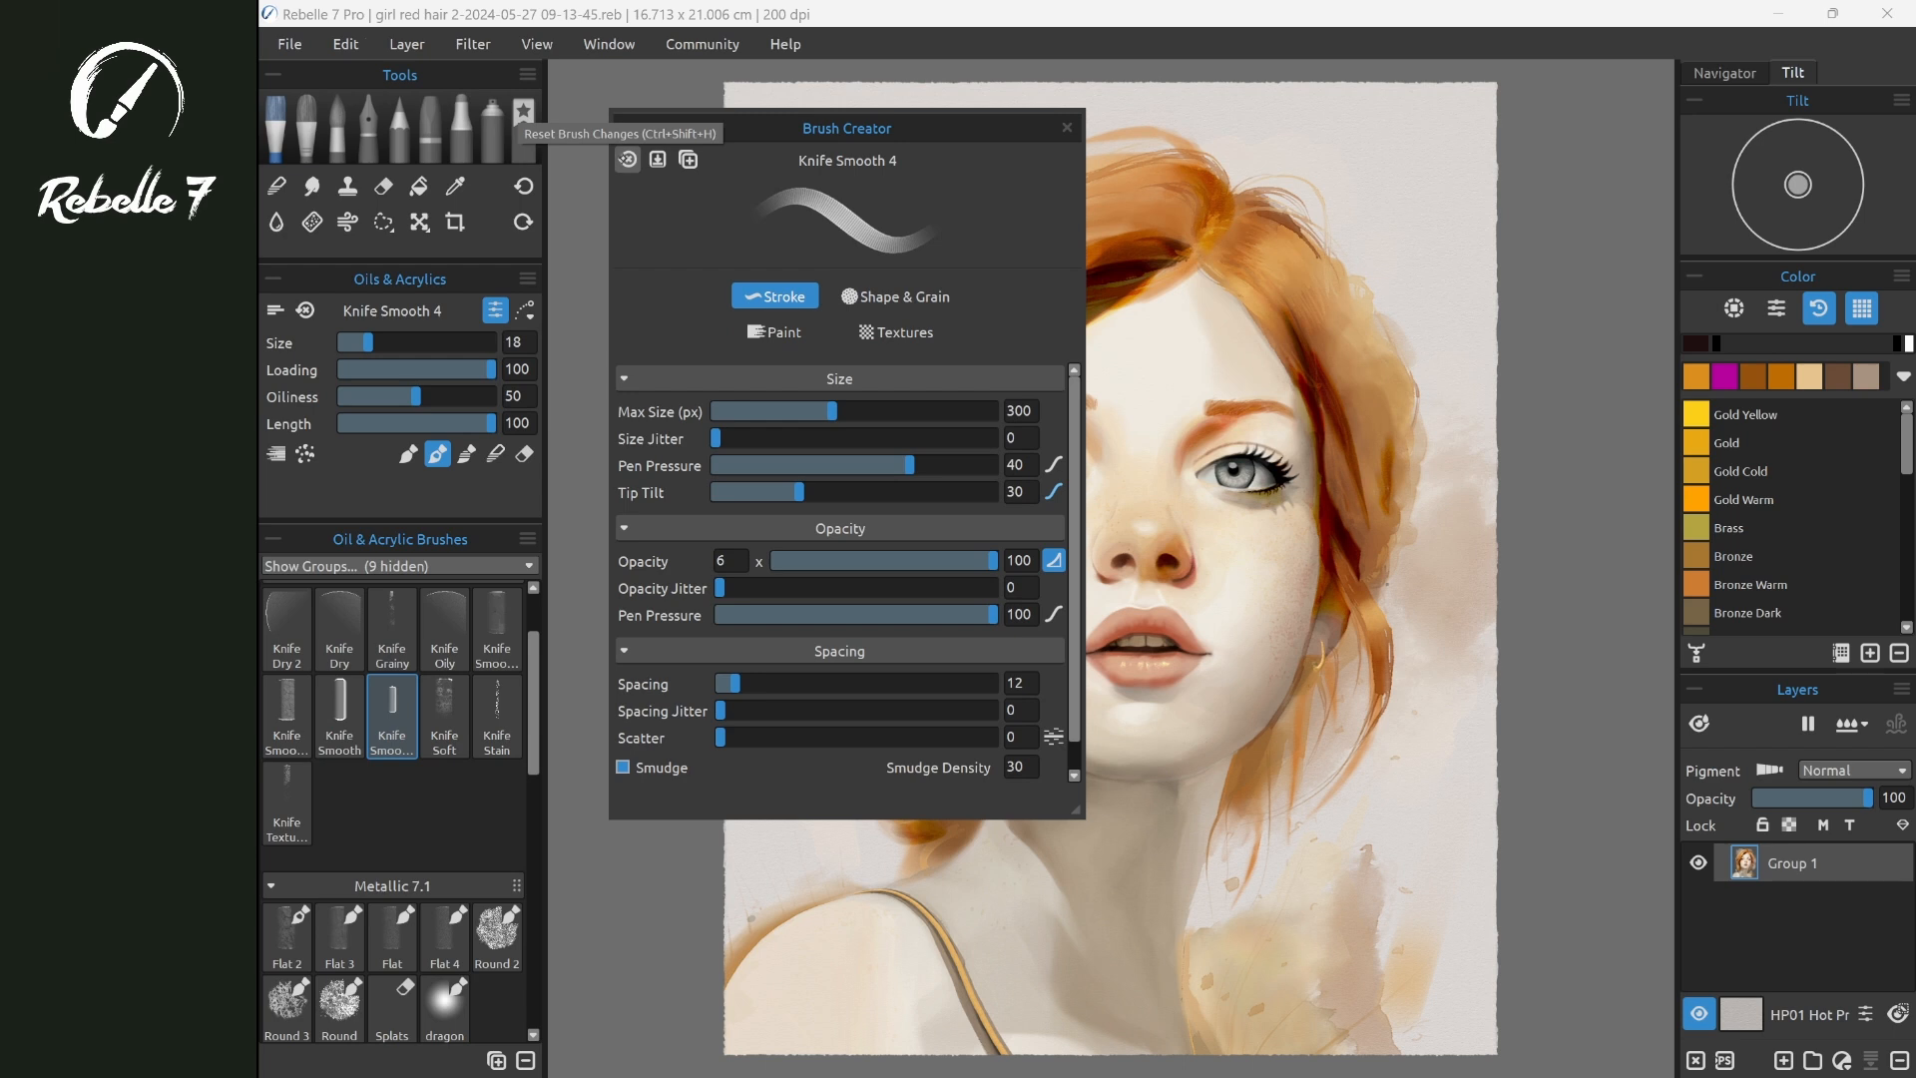
{"action": "left_click", "coordinate": [1066, 128]}
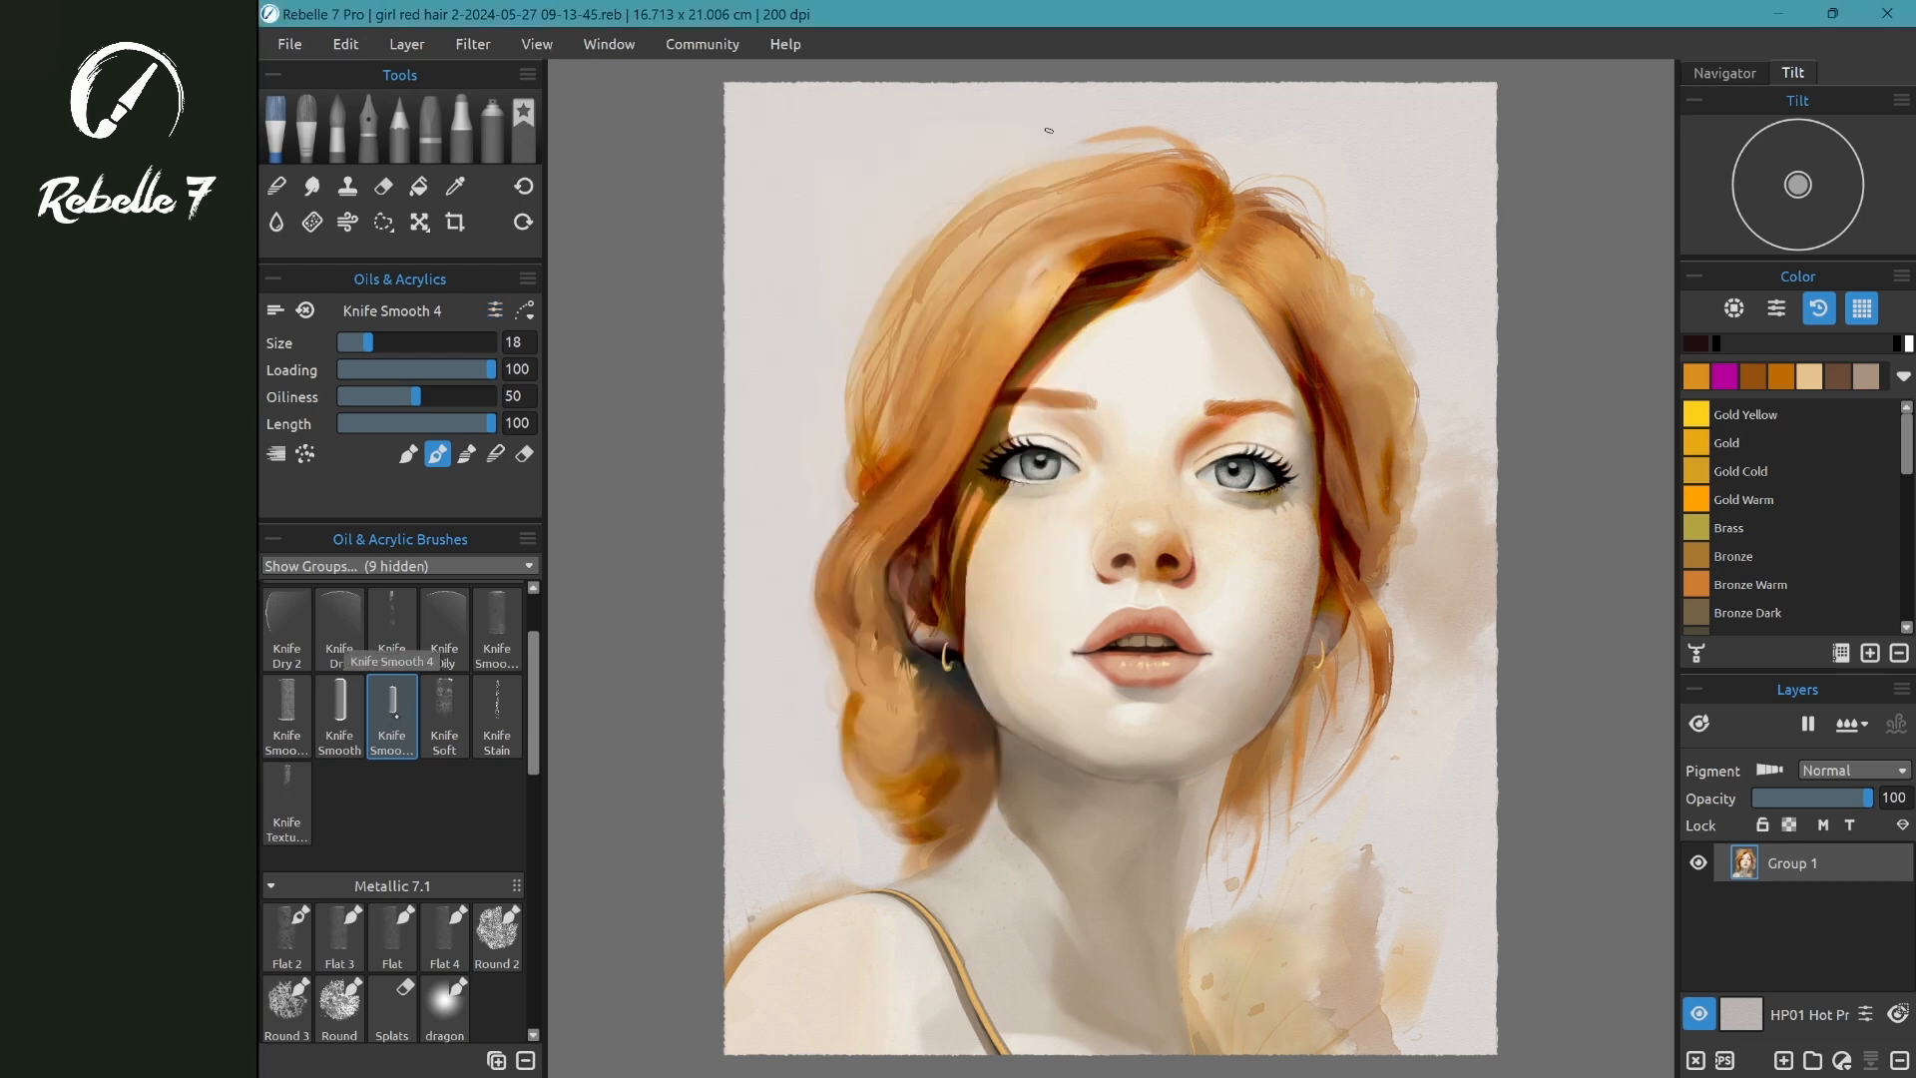
- Copy the Knife Smooth 4 preset from the oil and acrylic brushes and paste it into the Watercolor 7.1 group
{"action": "left_click", "coordinate": [527, 539]}
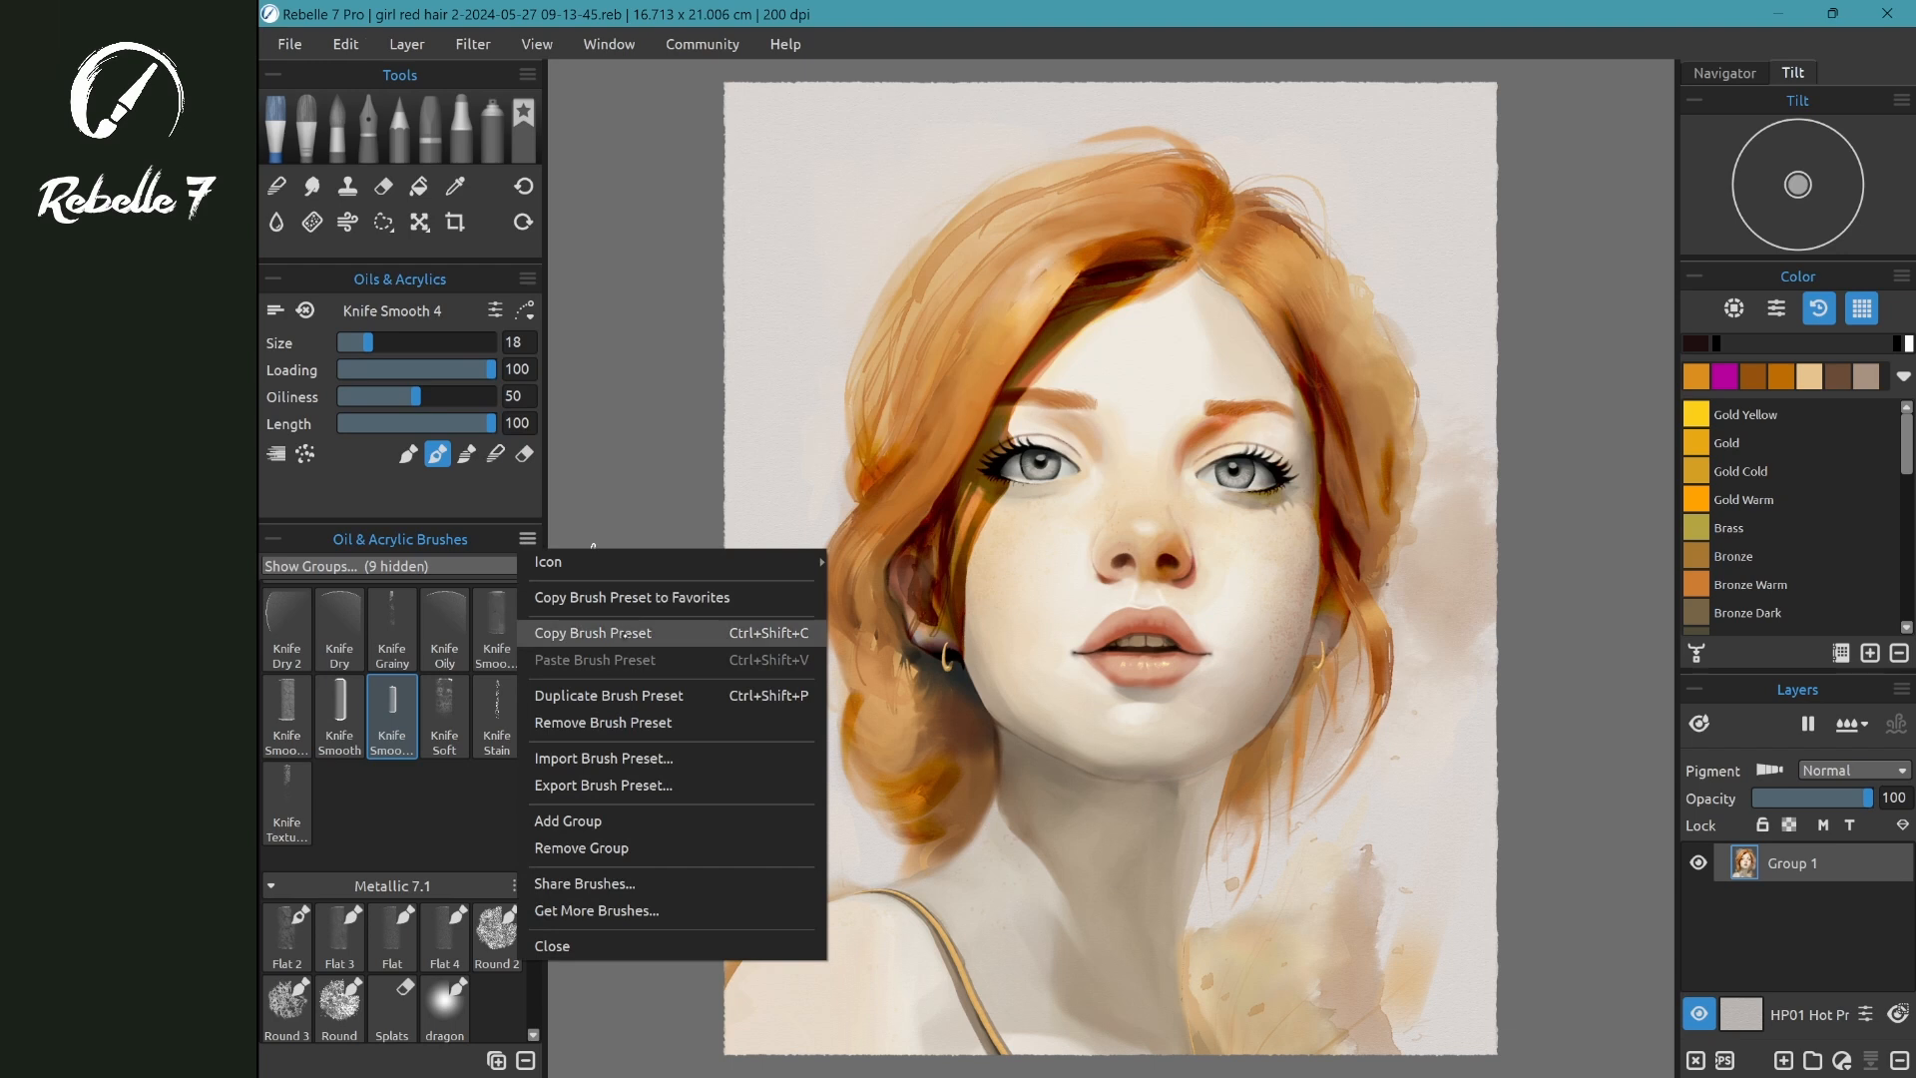
{"action": "left_click", "coordinate": [630, 634]}
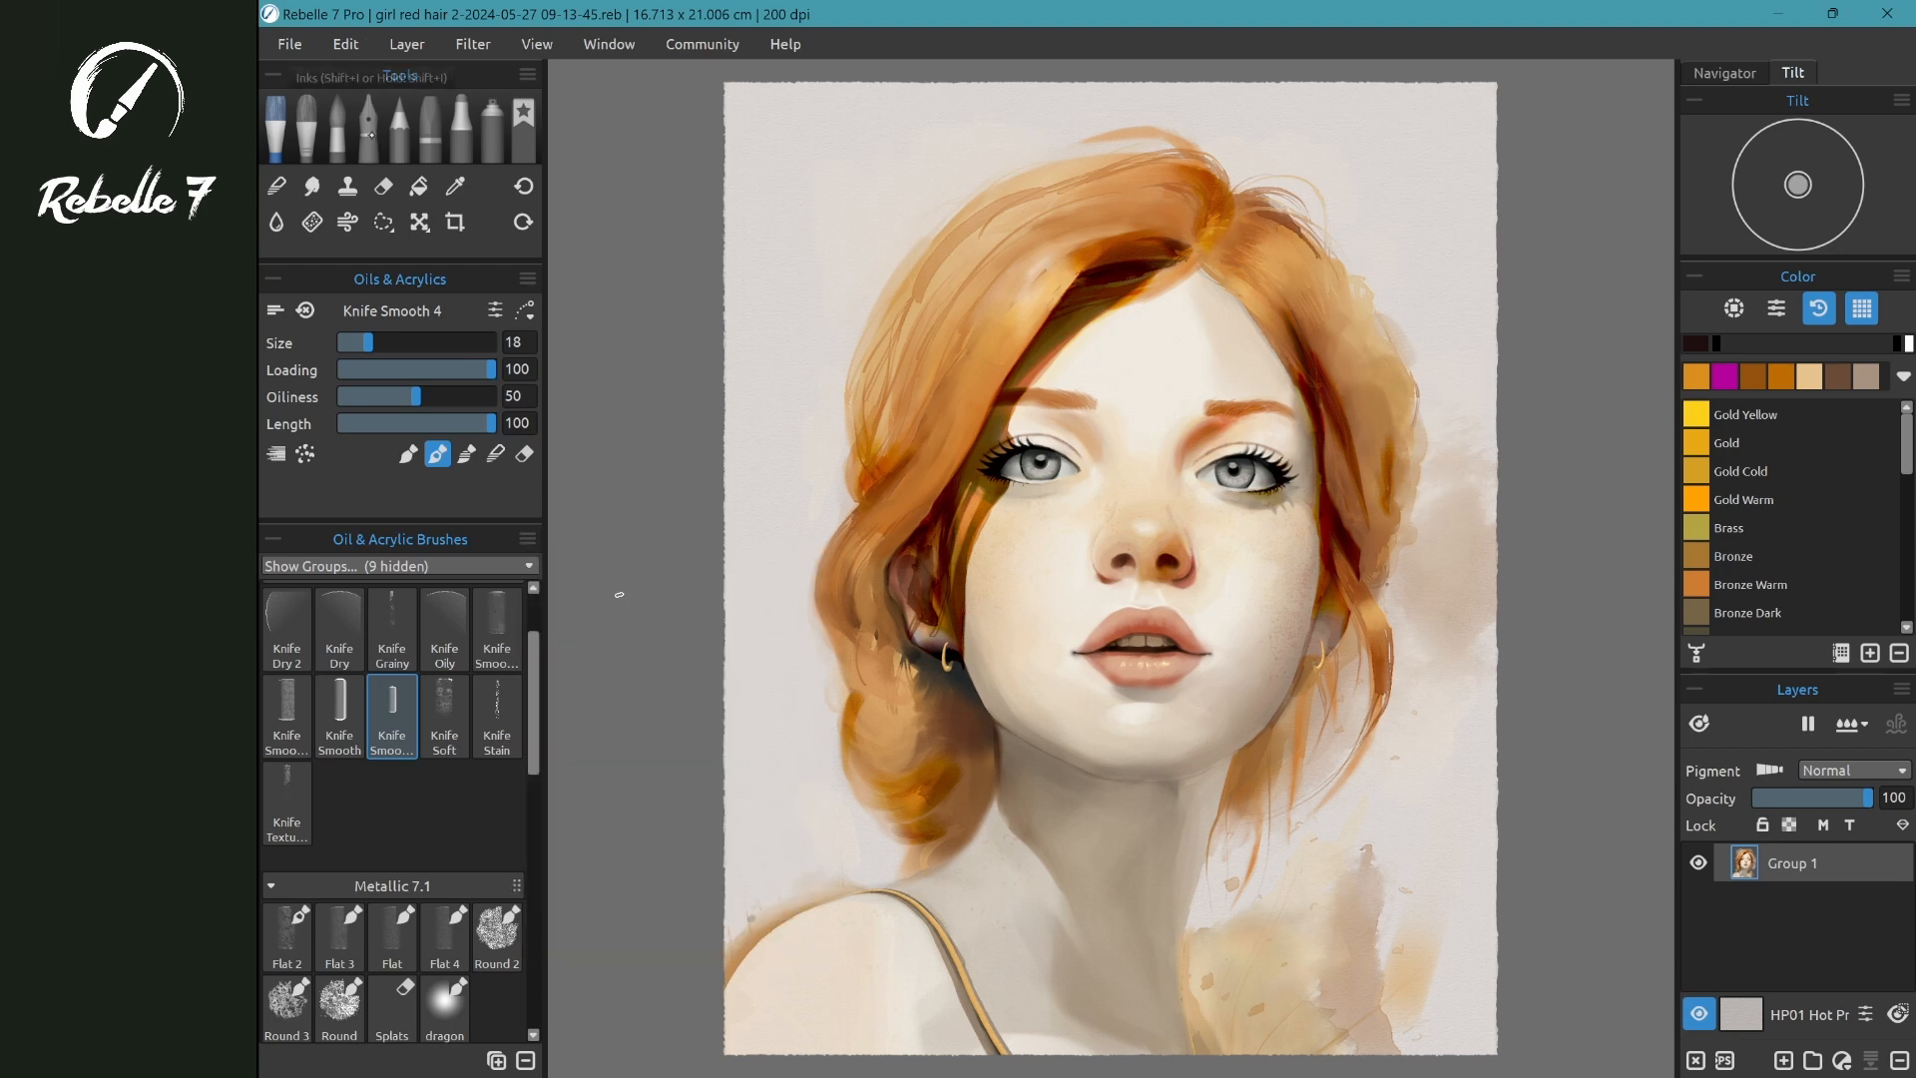
{"action": "left_click", "coordinate": [337, 130]}
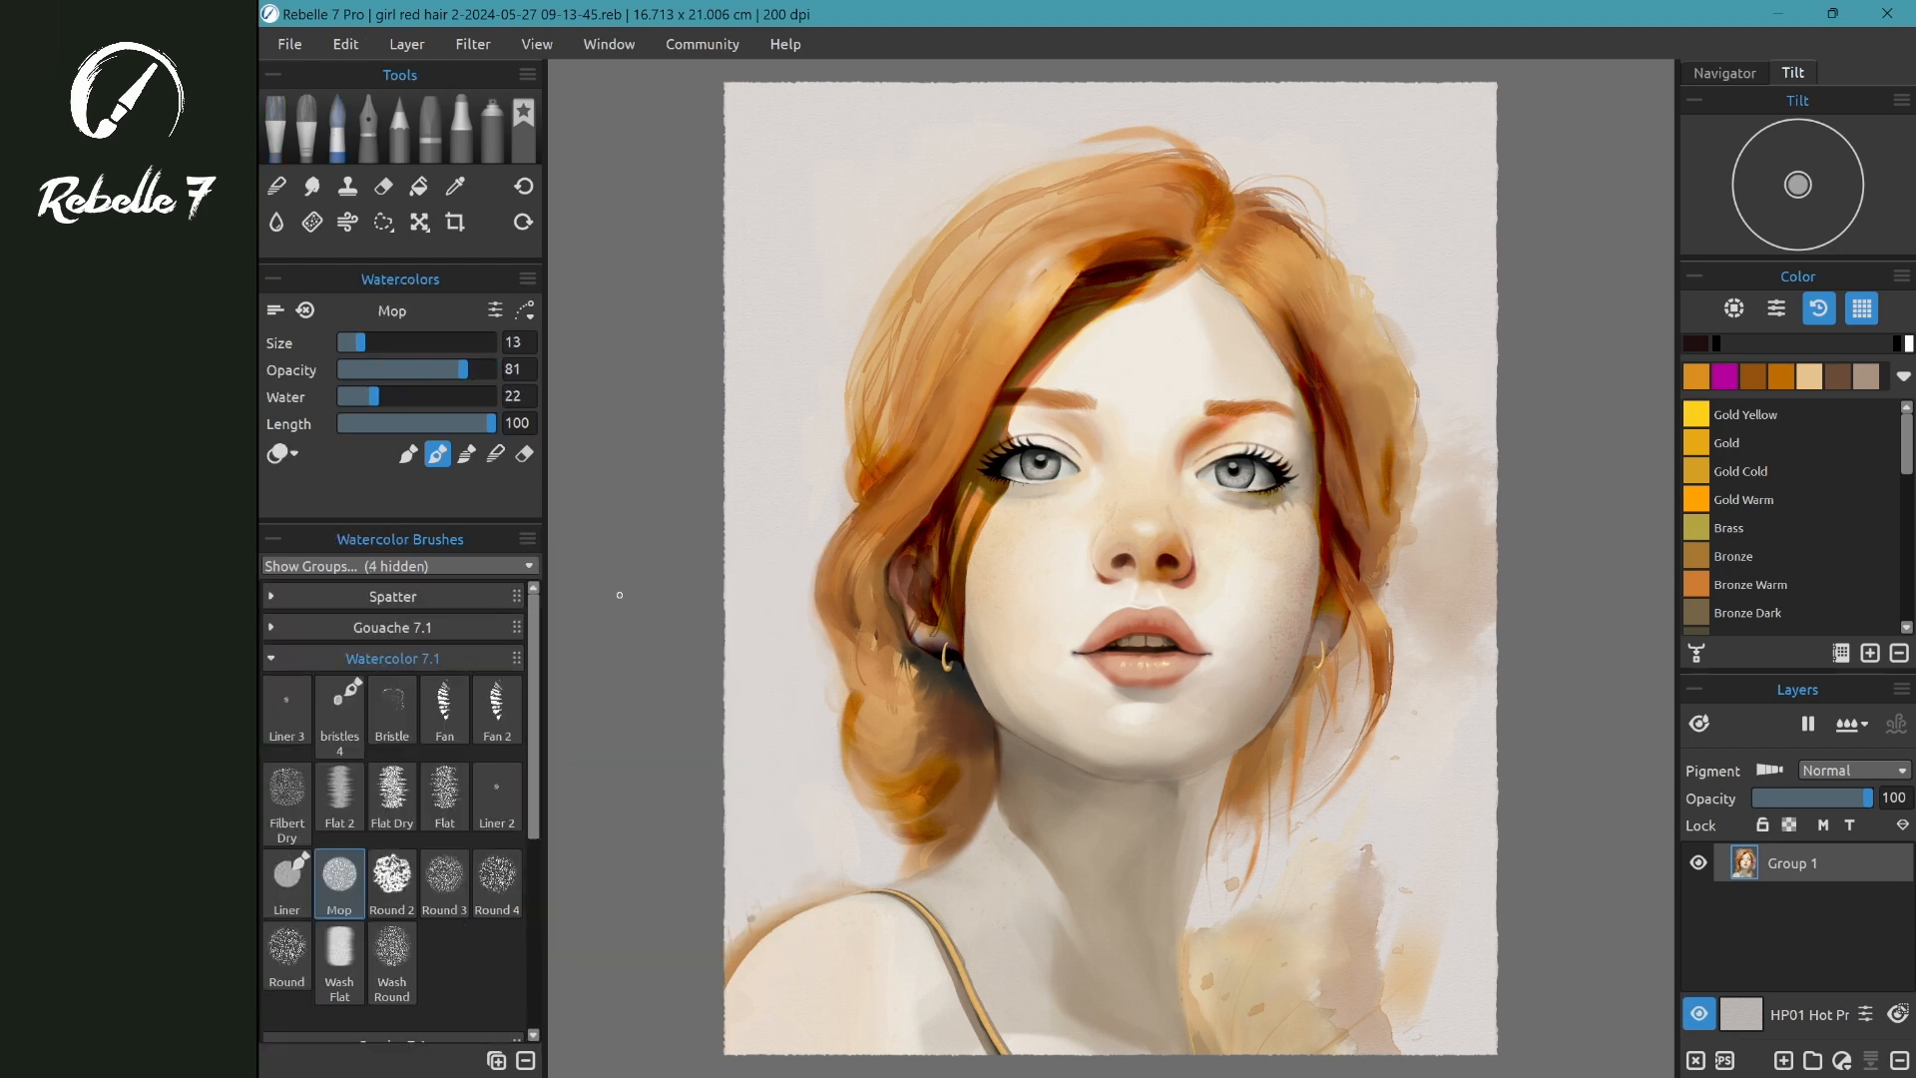
{"action": "left_click", "coordinate": [527, 539]}
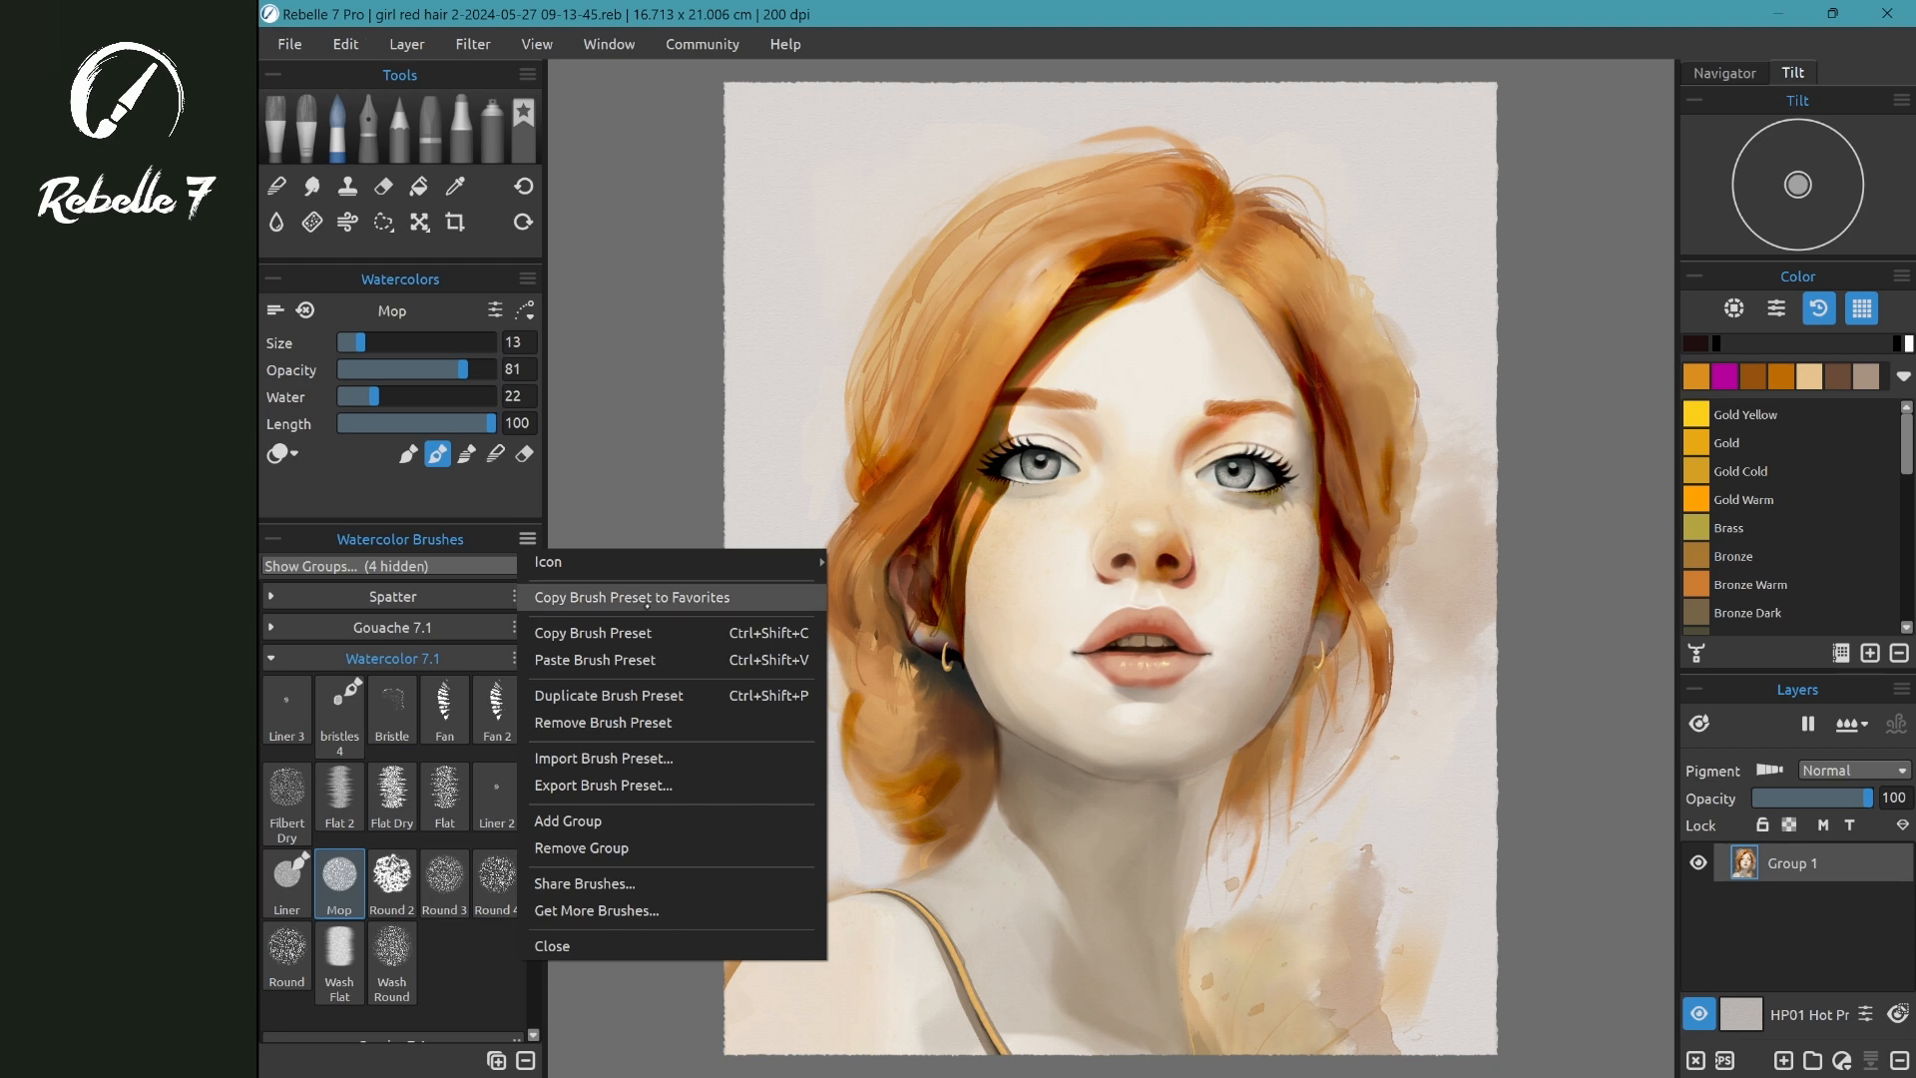
{"action": "left_click", "coordinate": [639, 660]}
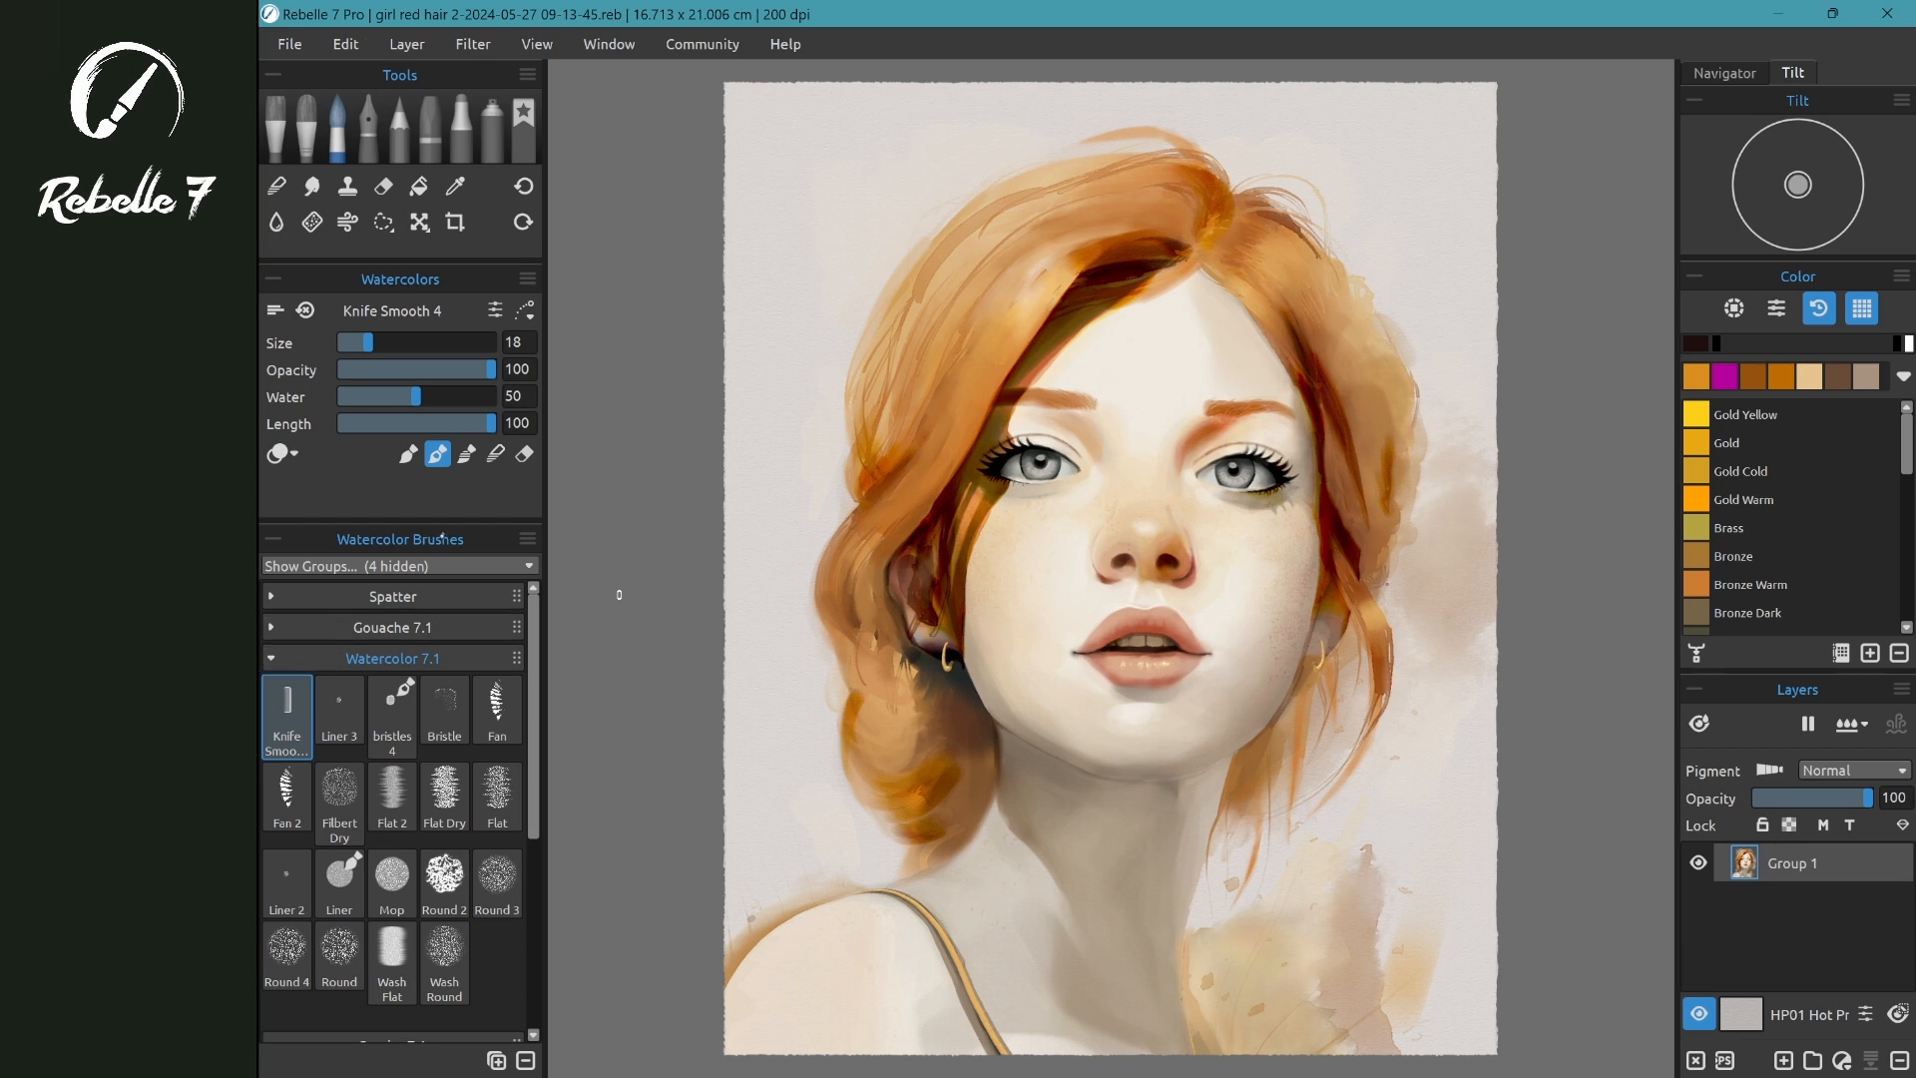
- Remove the pasted Knife Smooth 4 preset from the watercolor brushes
{"action": "left_click", "coordinate": [527, 538]}
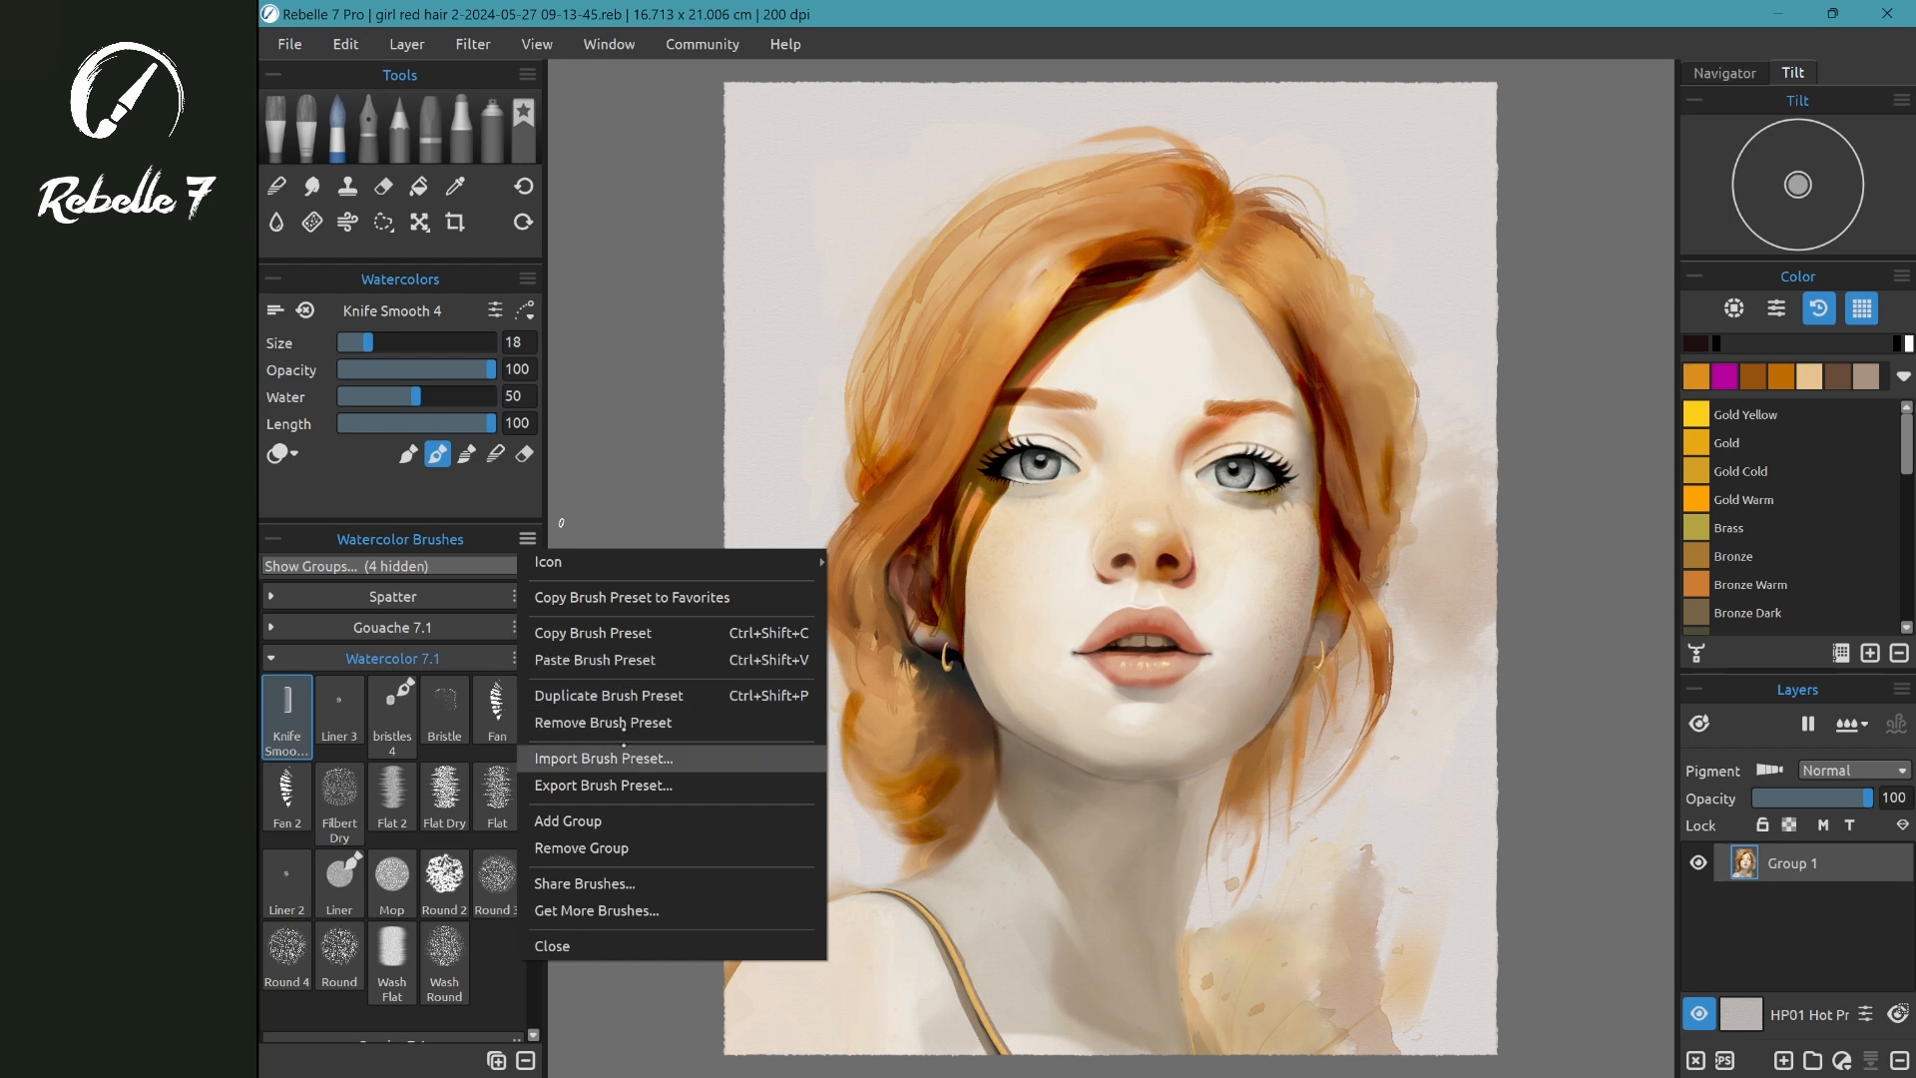
{"action": "left_click", "coordinate": [603, 722]}
{"action": "left_click", "coordinate": [1088, 582]}
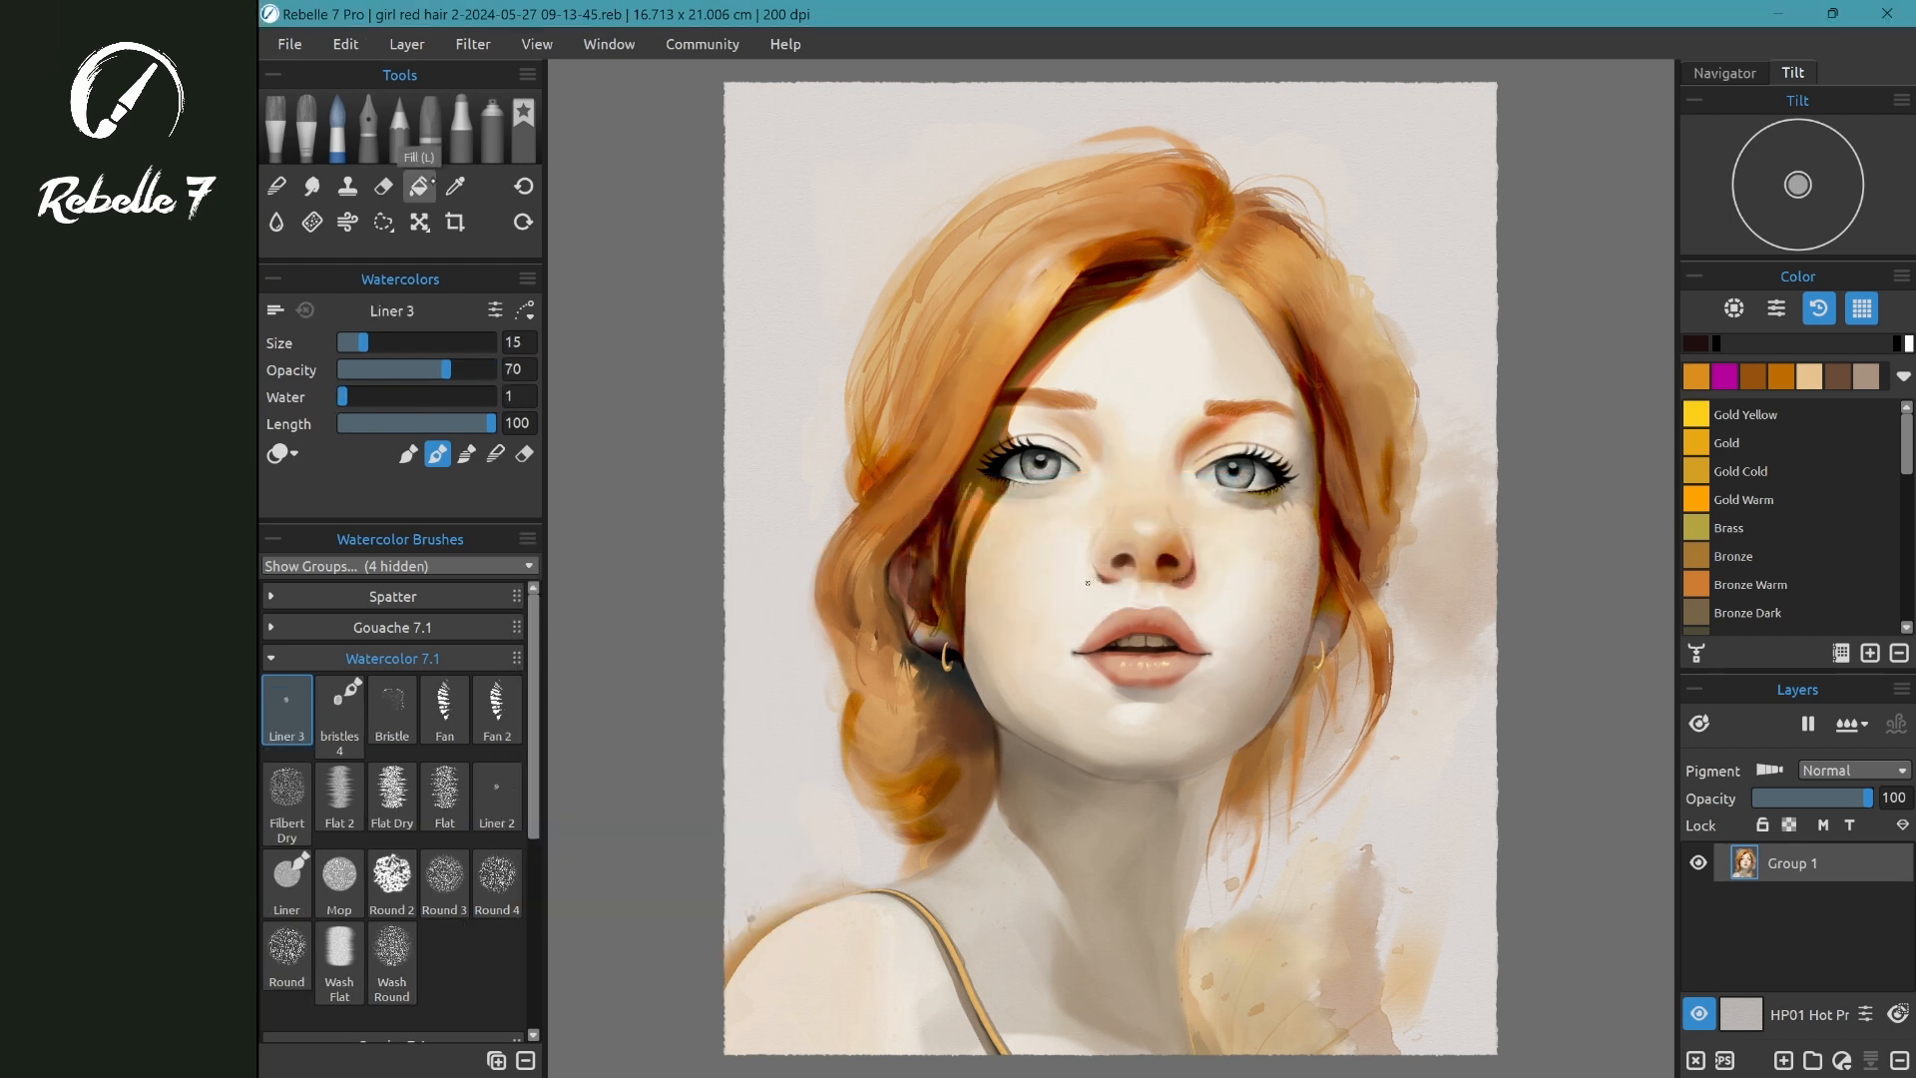
- Fill the portrait's background with a vertical blue-to-cyan gradient and lower the fill tolerance to 124
{"action": "left_click", "coordinate": [419, 186]}
{"action": "left_click", "coordinate": [394, 312]}
{"action": "left_click", "coordinate": [628, 414]}
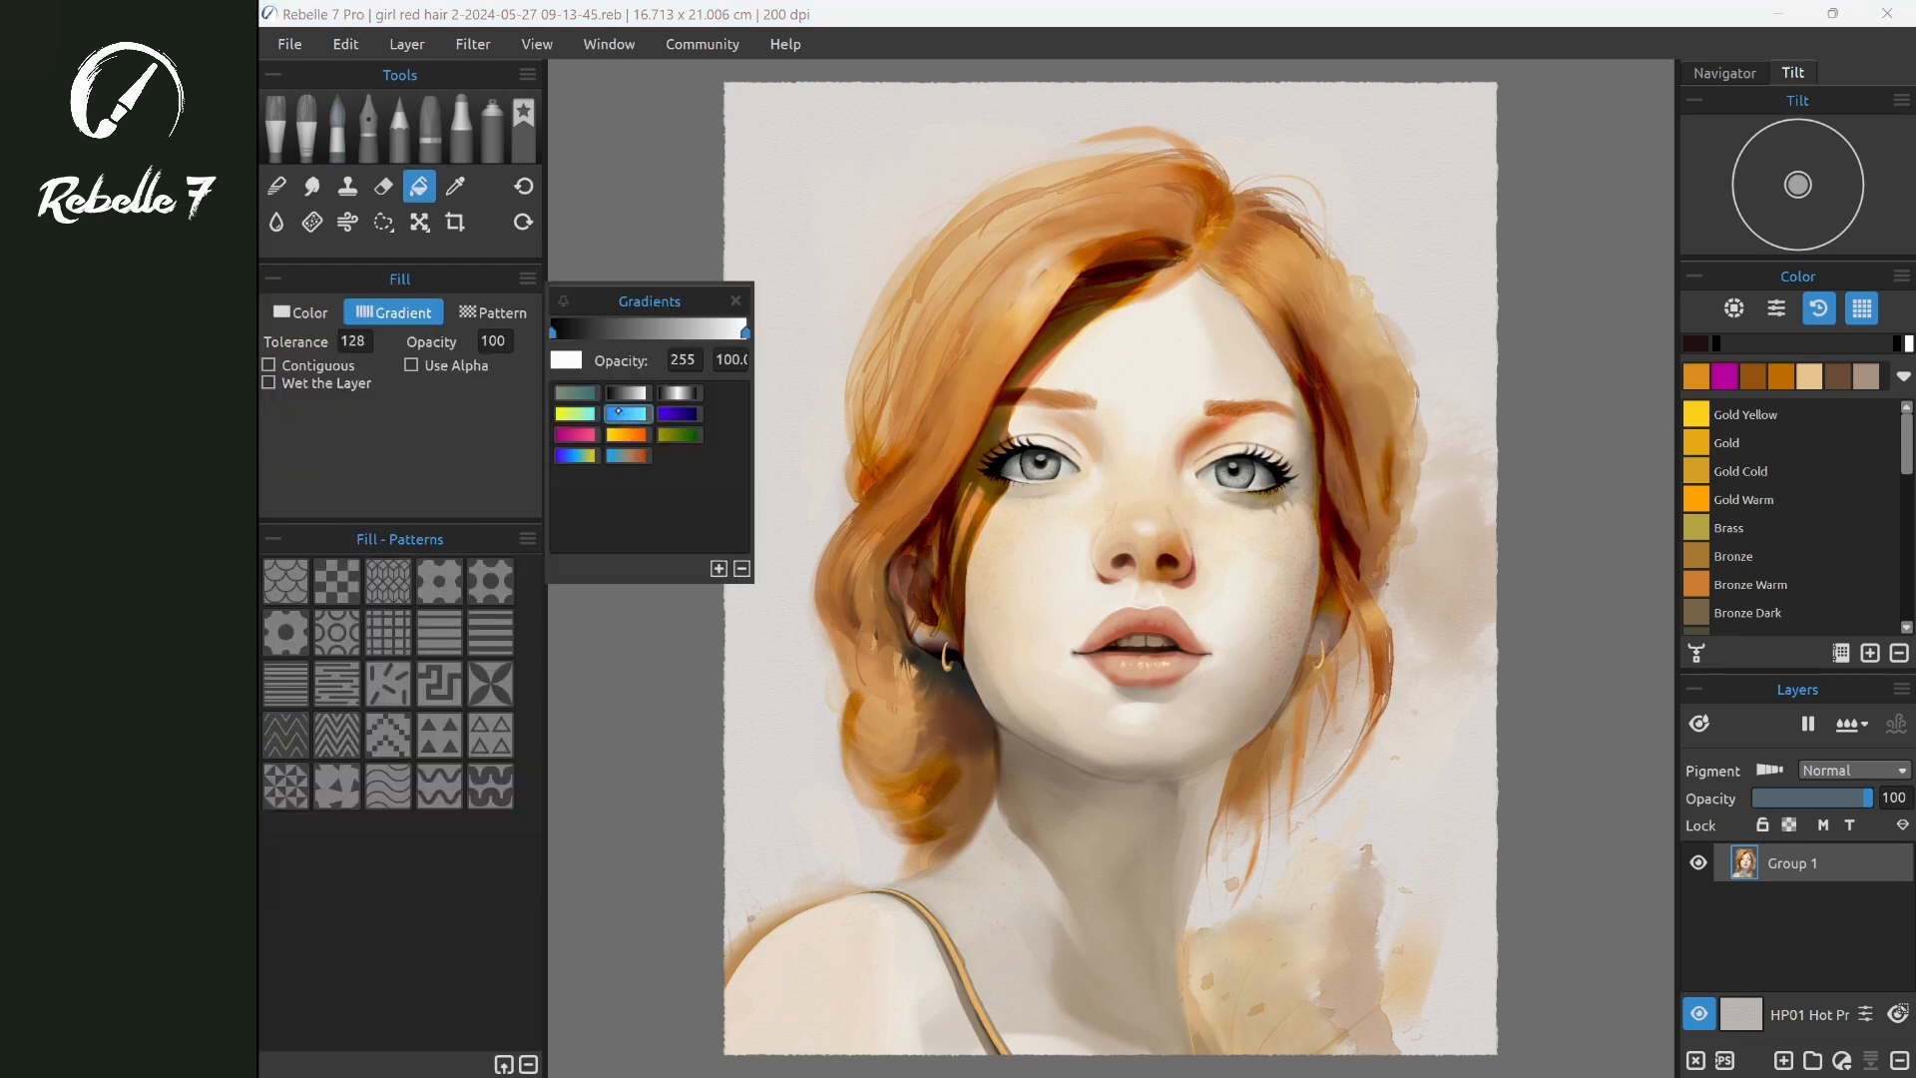
{"action": "left_click_drag", "start_coordinate": [1438, 207], "coordinate": [1438, 788]}
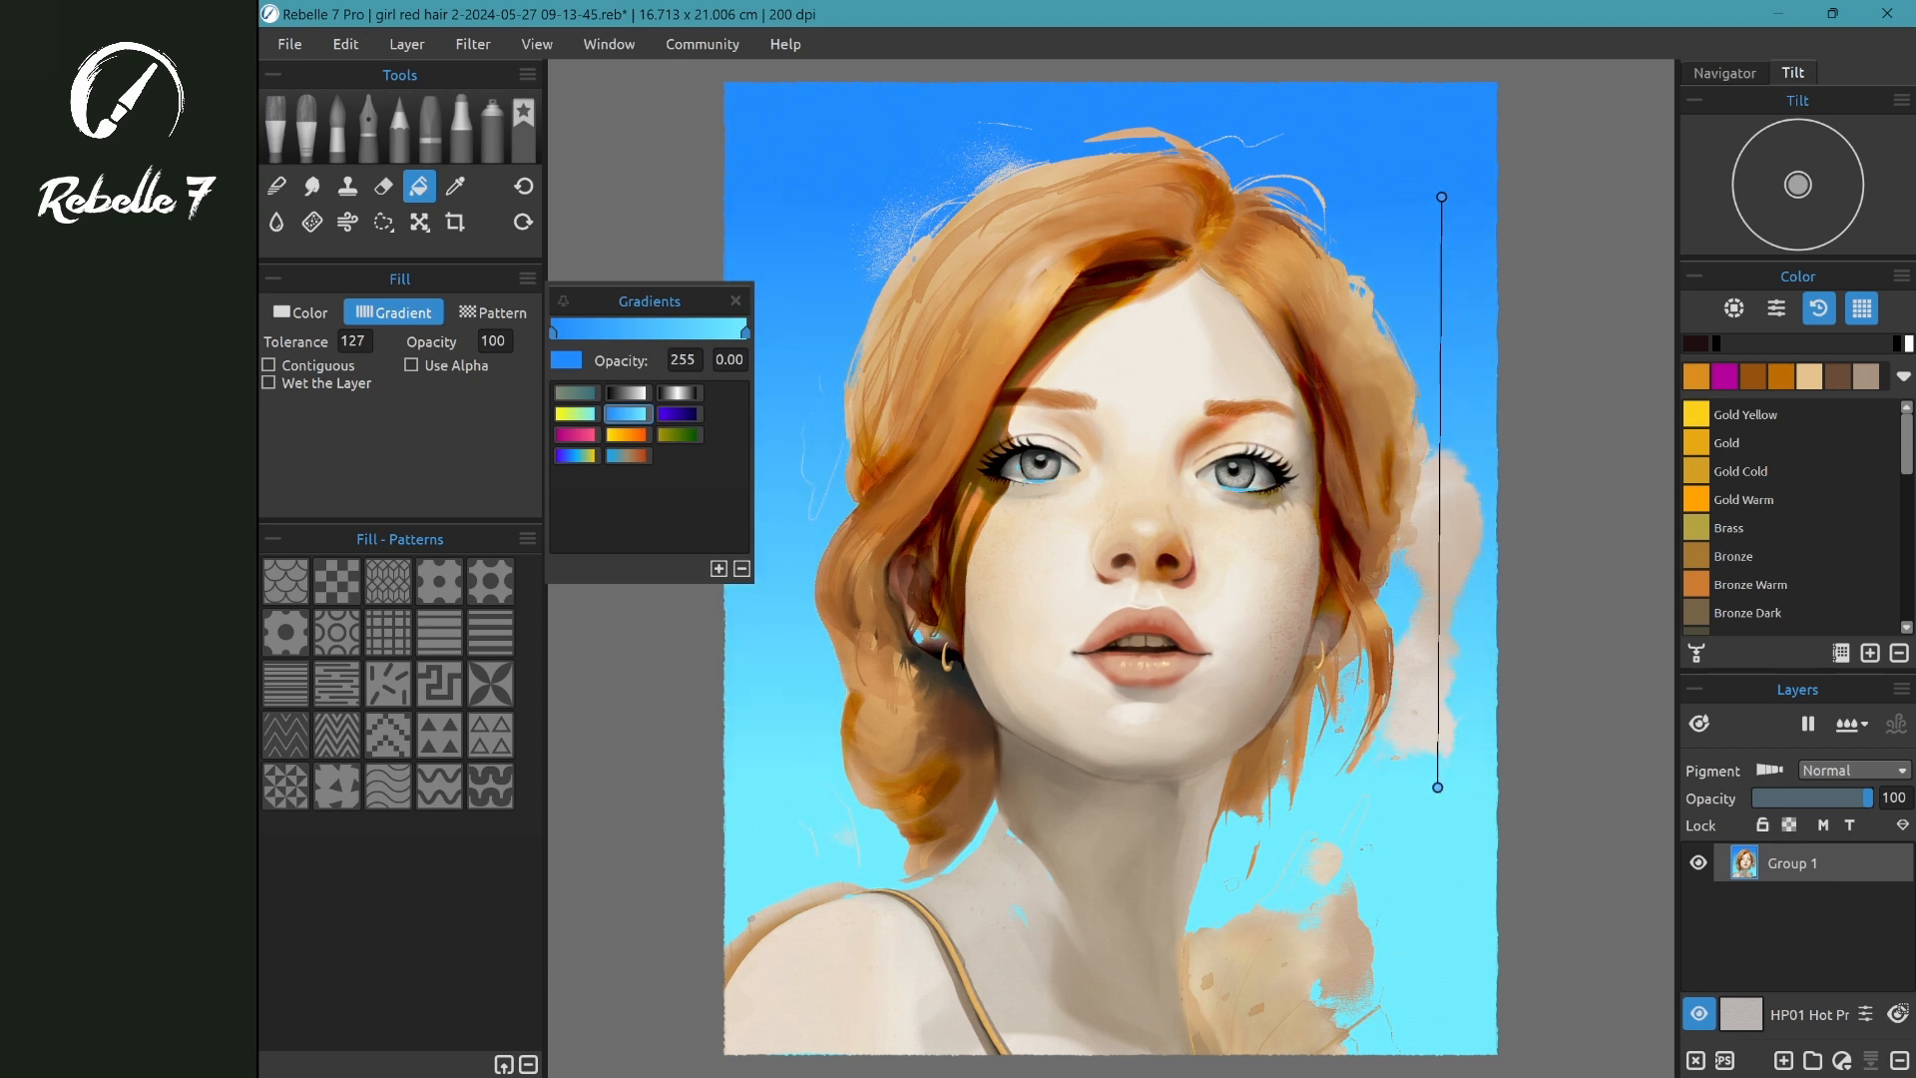
{"action": "mouse_move", "coordinate": [353, 341]}
{"action": "left_mouse_down"}
{"action": "mouse_move", "coordinate": [399, 342]}
{"action": "mouse_move", "coordinate": [329, 341]}
{"action": "mouse_move", "coordinate": [350, 341]}
{"action": "left_mouse_up"}
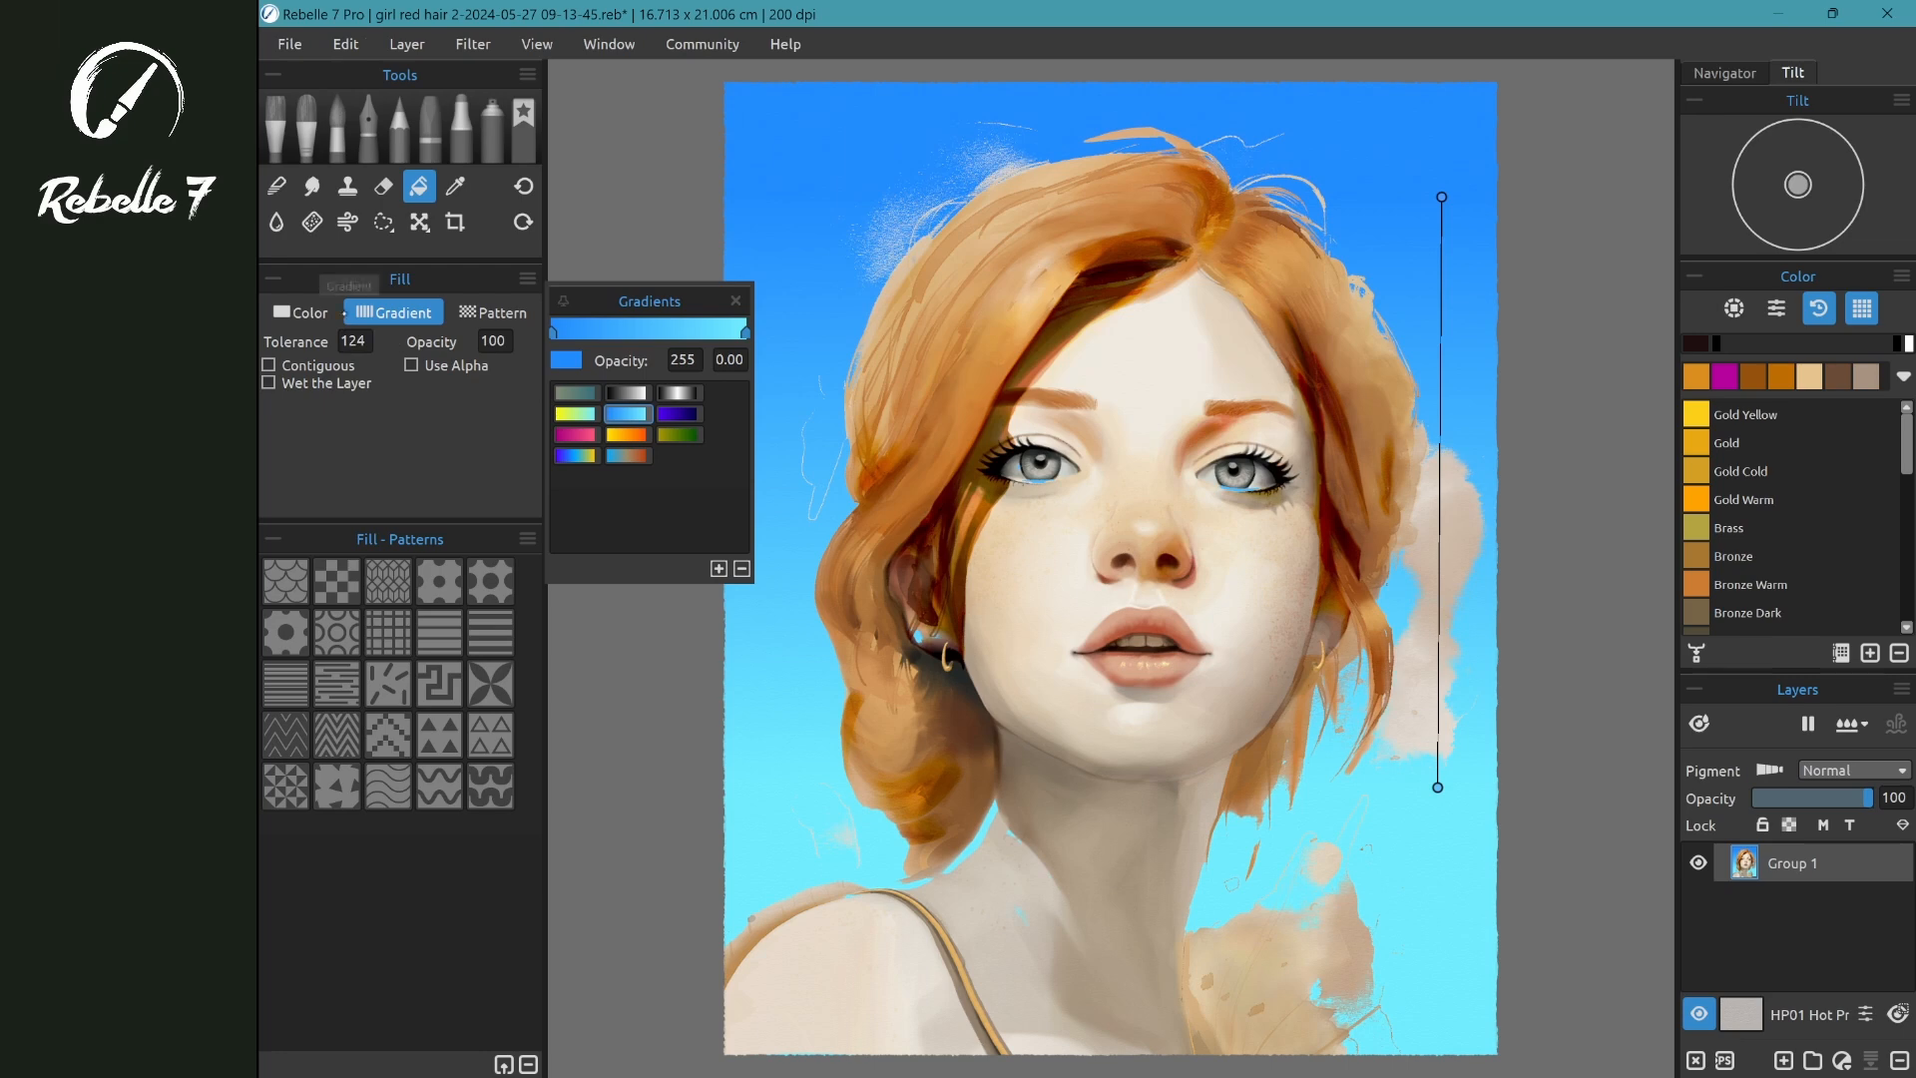
- Try out a triangle-outline pattern fill and a vertical gradient fill at opacity 38 on the portrait's background
{"action": "left_click", "coordinate": [493, 312]}
{"action": "left_click", "coordinate": [490, 581]}
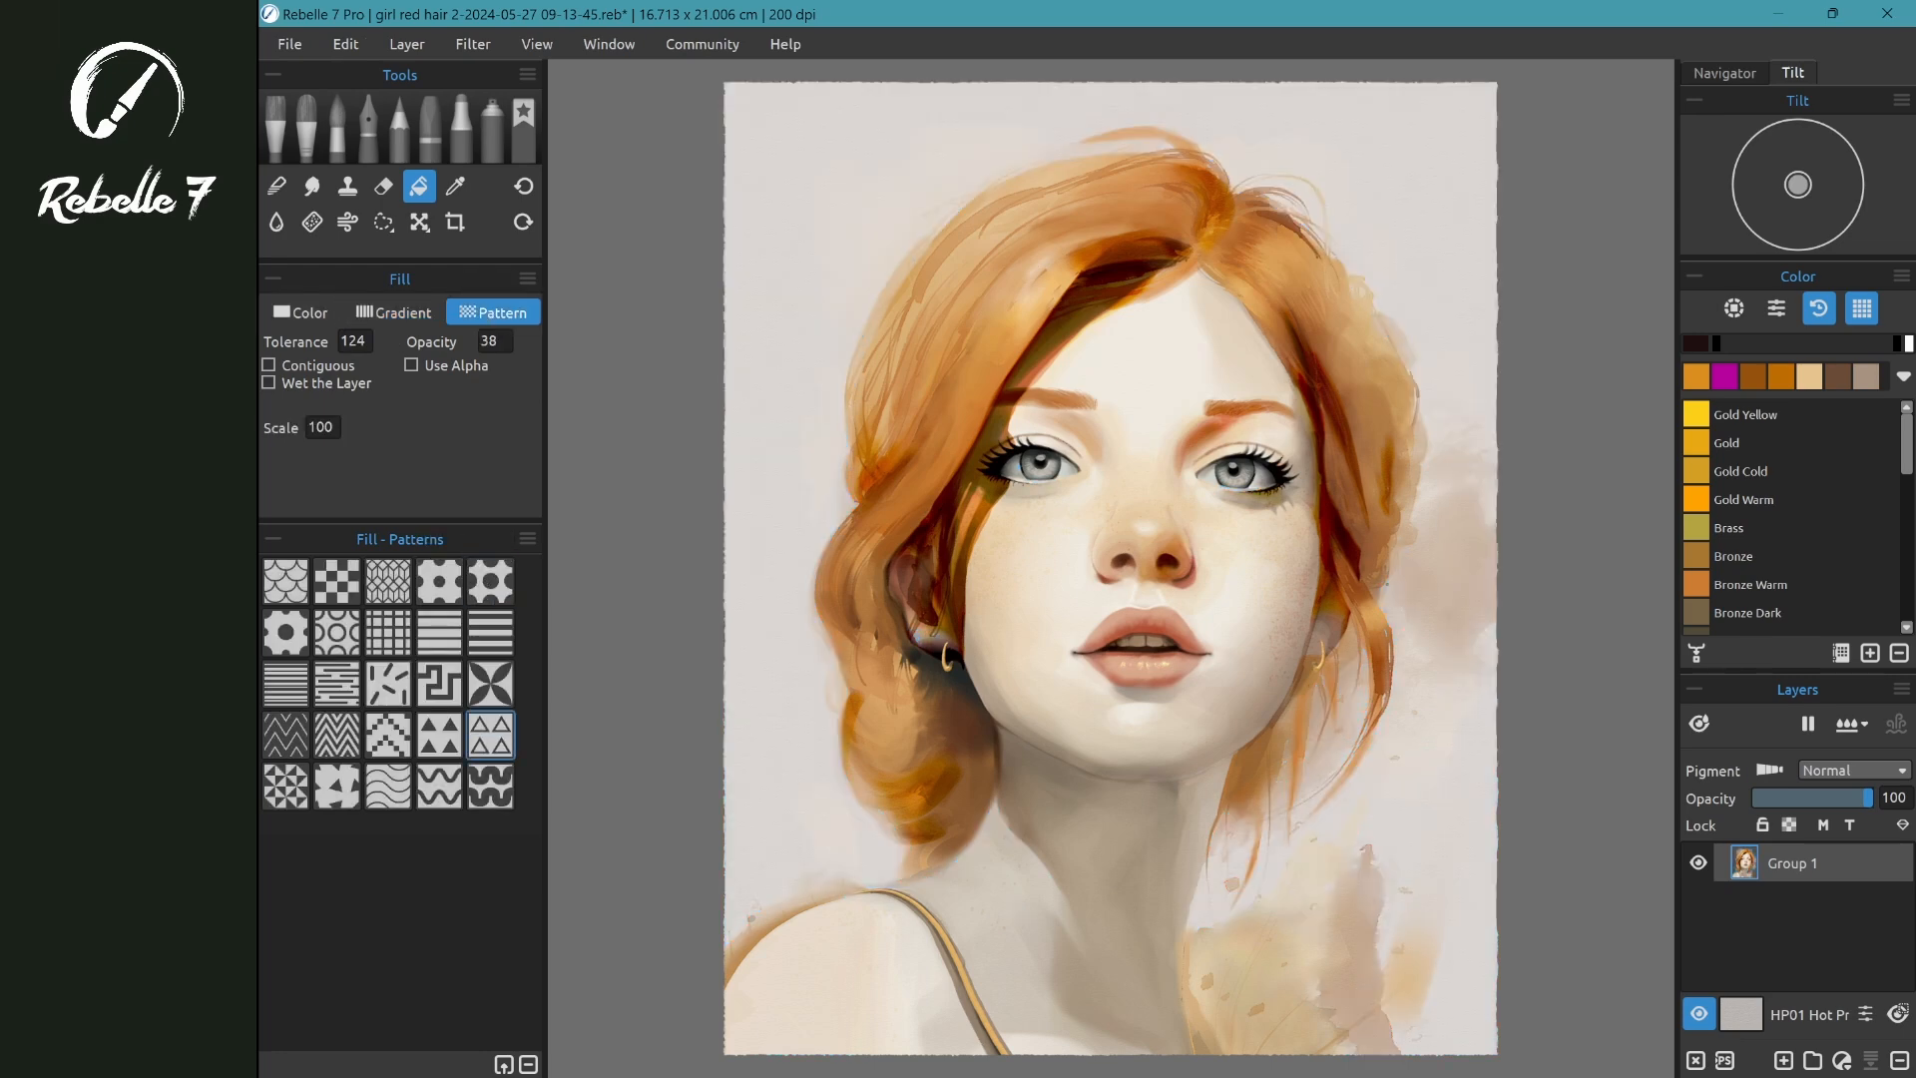
{"action": "left_click_drag", "start_coordinate": [1452, 244], "coordinate": [1454, 652]}
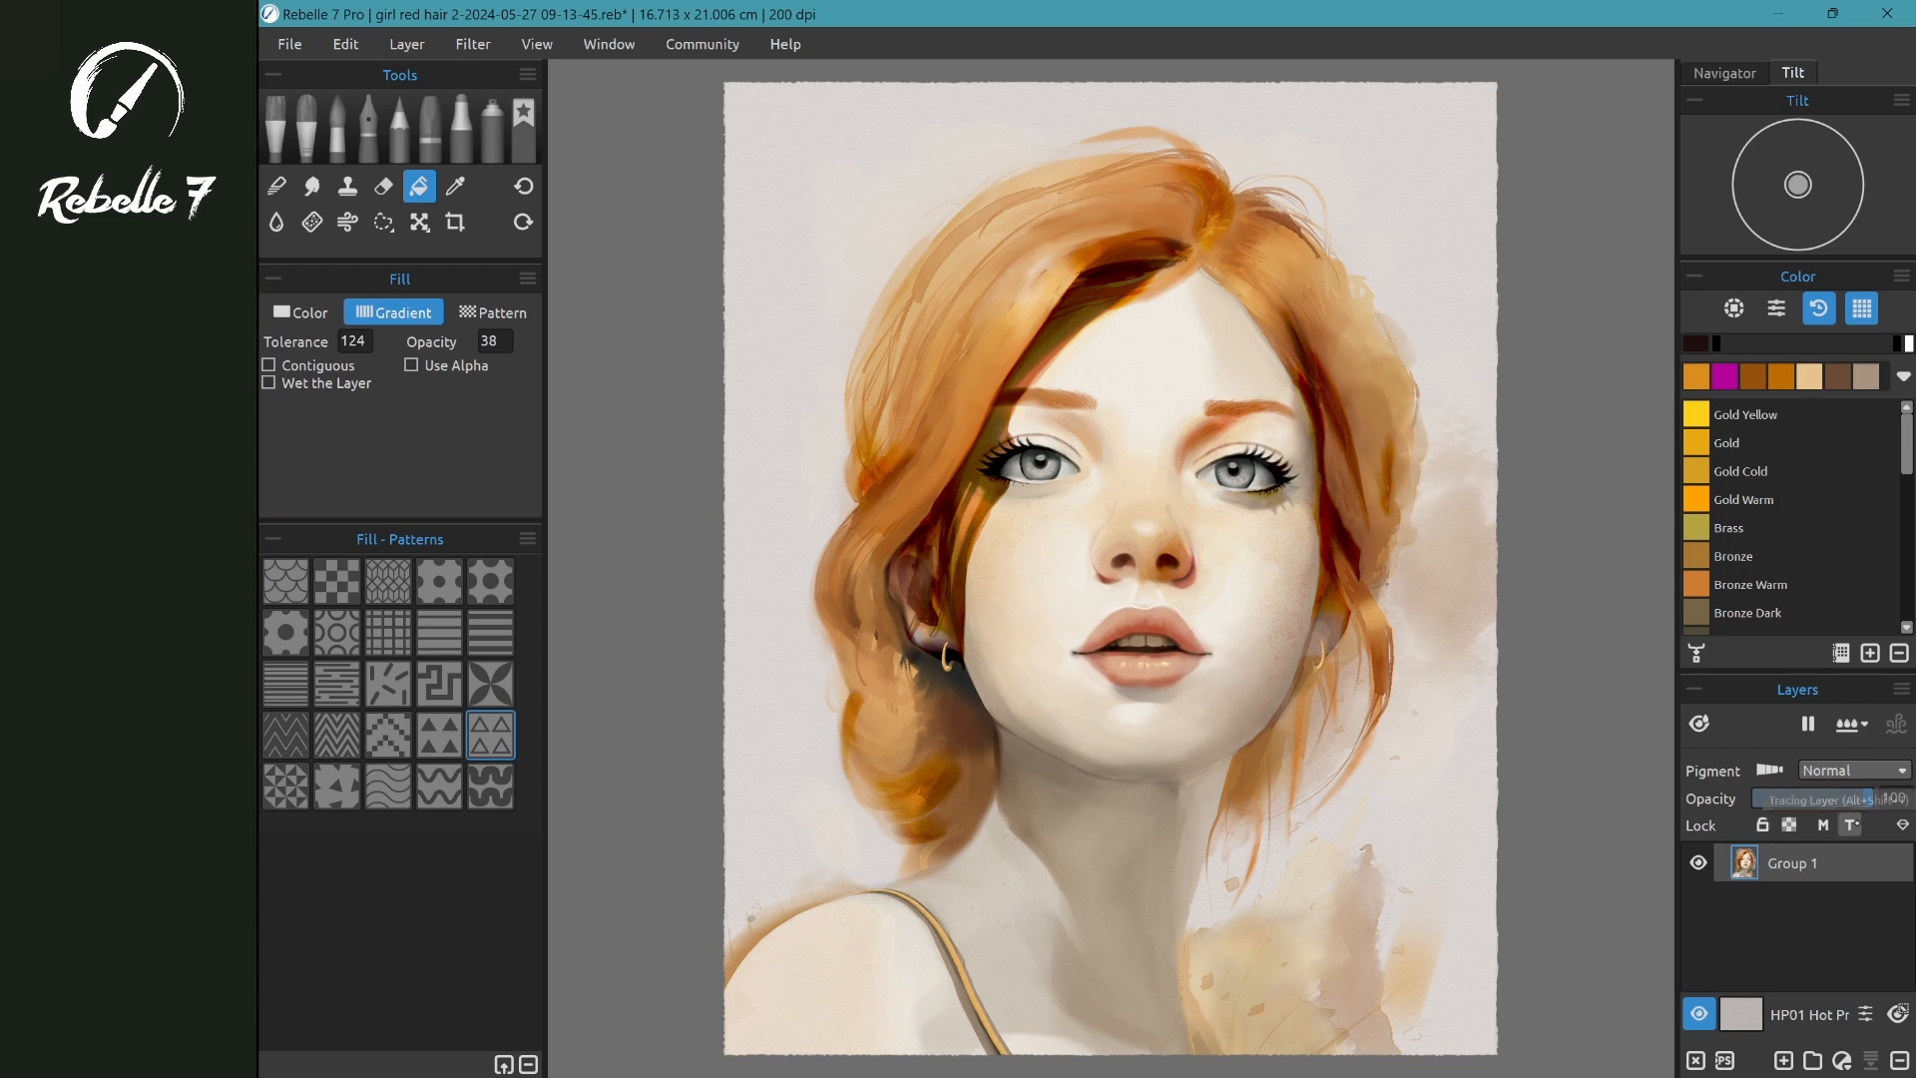
- Add a Hue/Saturation adjustment layer above Group 1, shift the hue slightly so the hair turns redder, and close its settings
{"action": "left_click", "coordinate": [1842, 1060]}
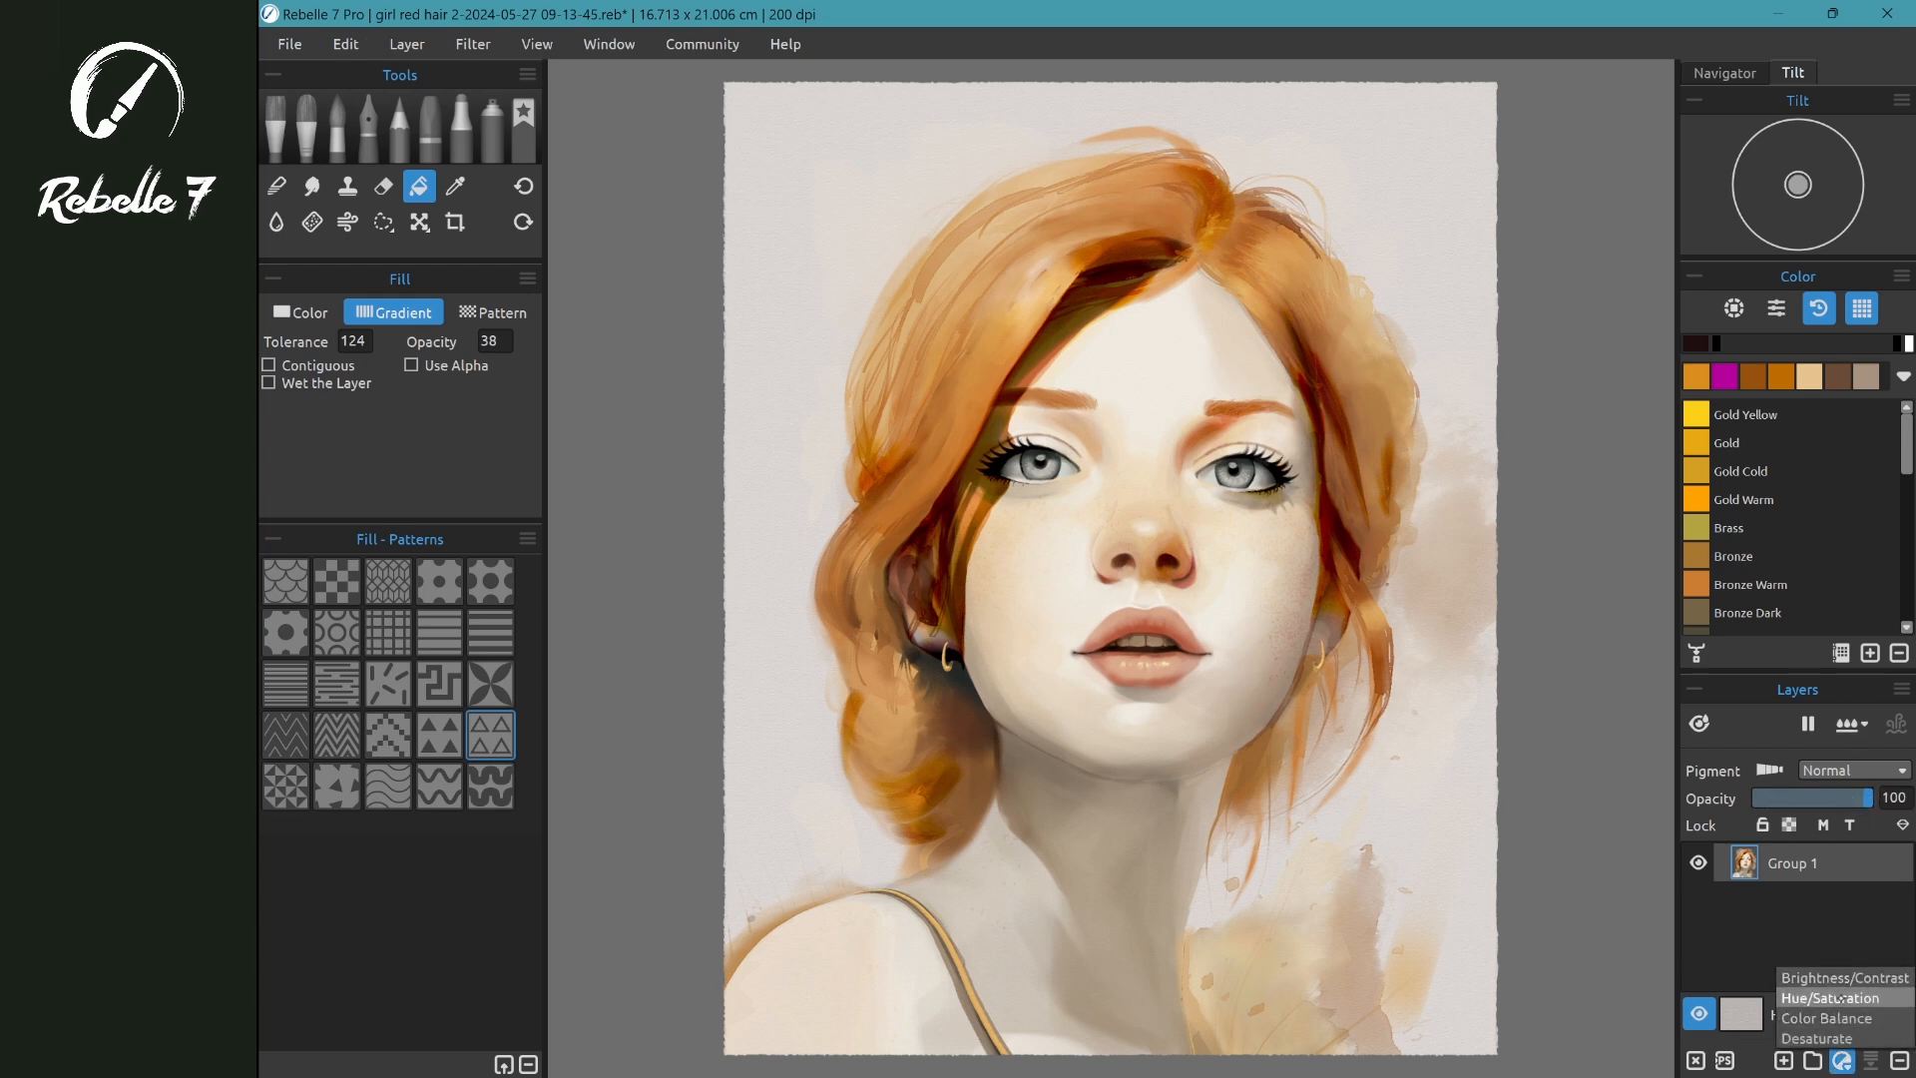
{"action": "left_click", "coordinate": [1831, 998]}
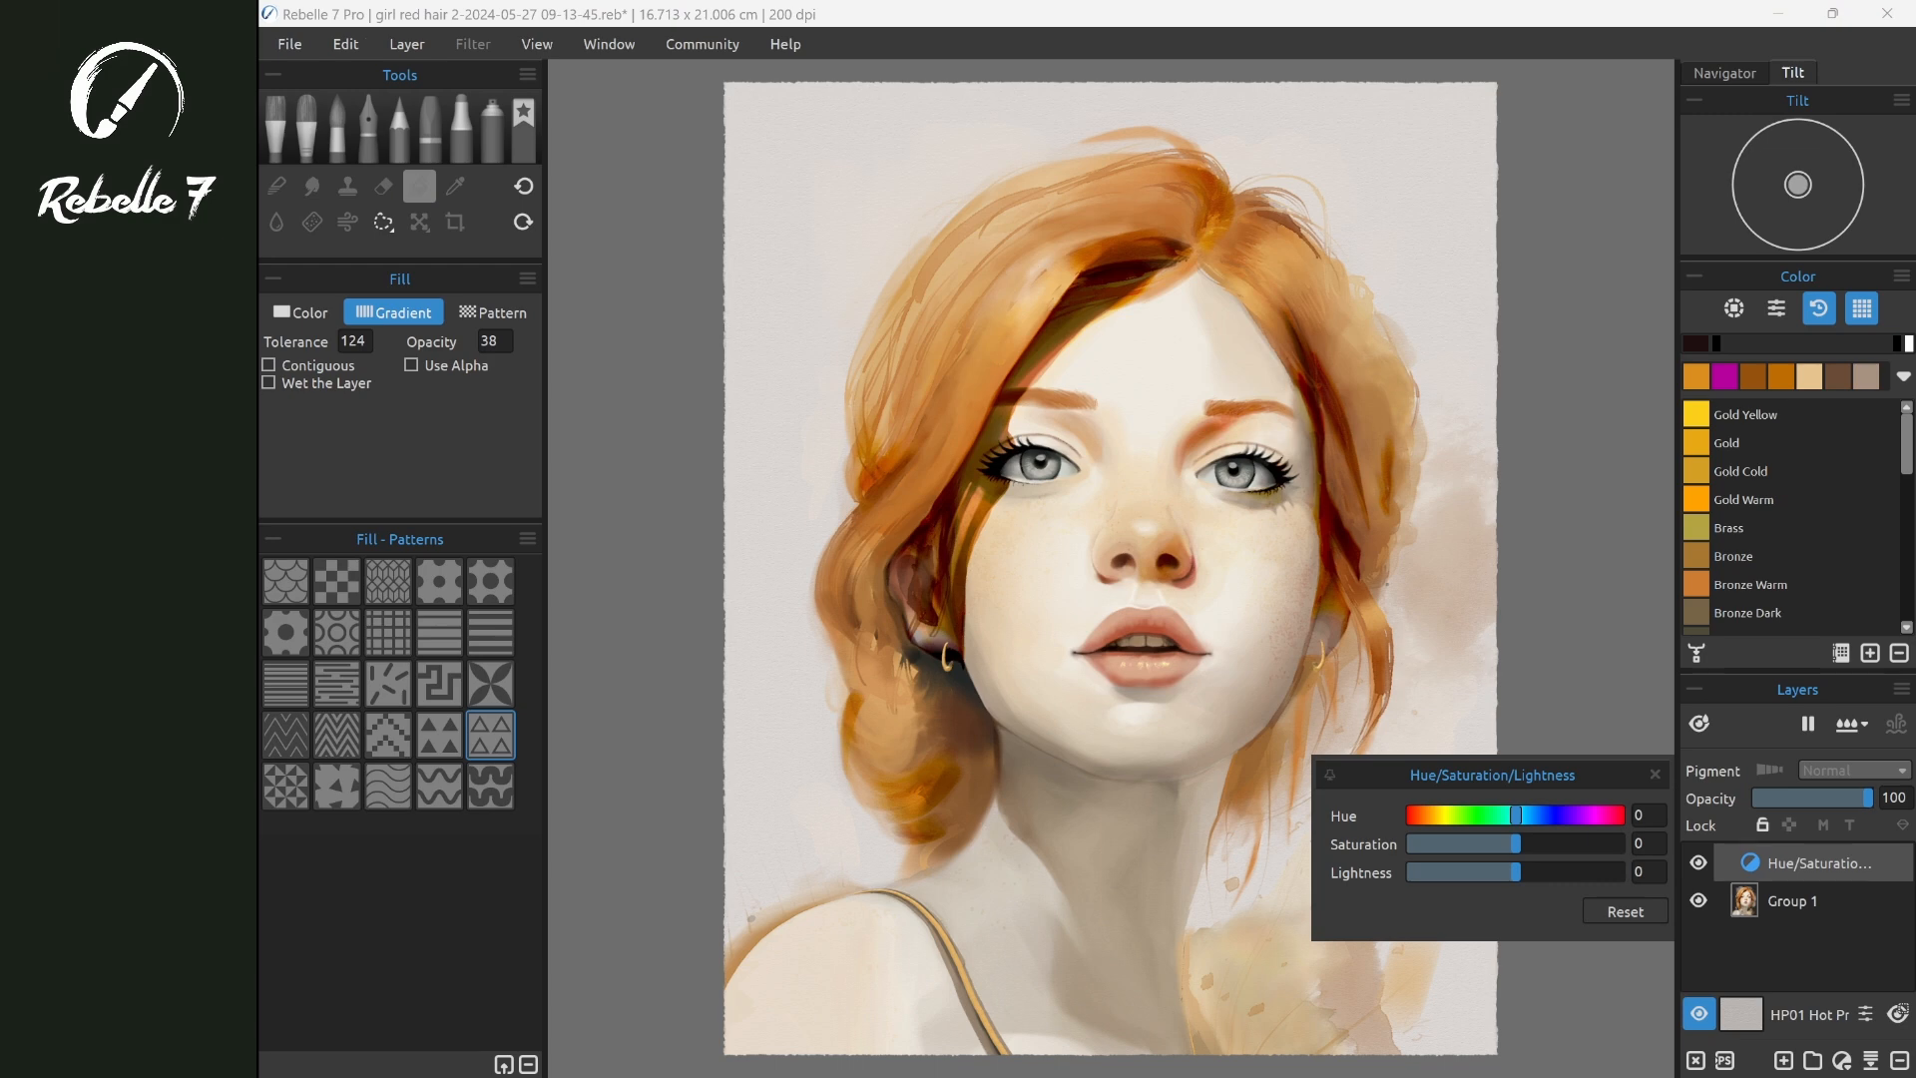
{"action": "left_click_drag", "start_coordinate": [1514, 815], "coordinate": [1507, 814]}
{"action": "left_click", "coordinate": [1843, 859]}
- Compare the portrait with and without the Hue/Saturation adjustment layer, and leave that layer hidden
{"action": "left_click", "coordinate": [1701, 864]}
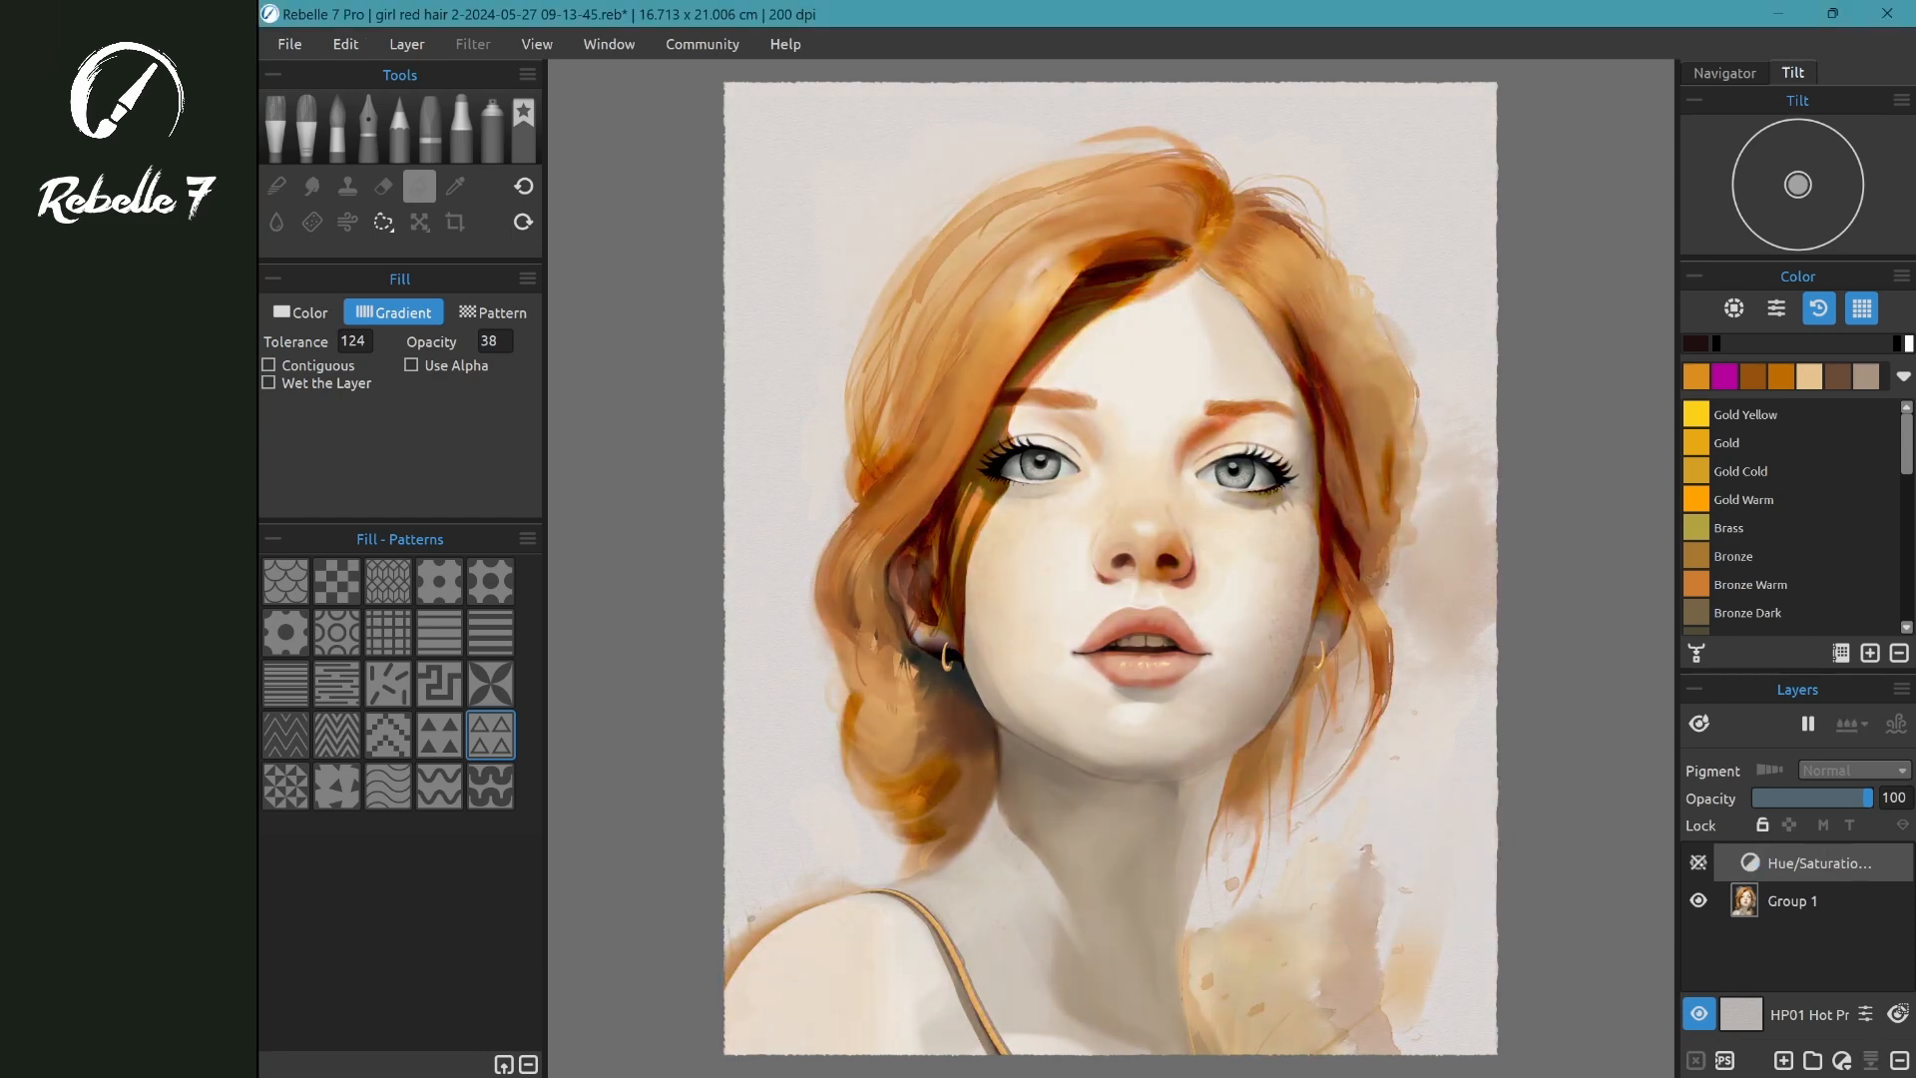
{"action": "left_click", "coordinate": [1703, 864]}
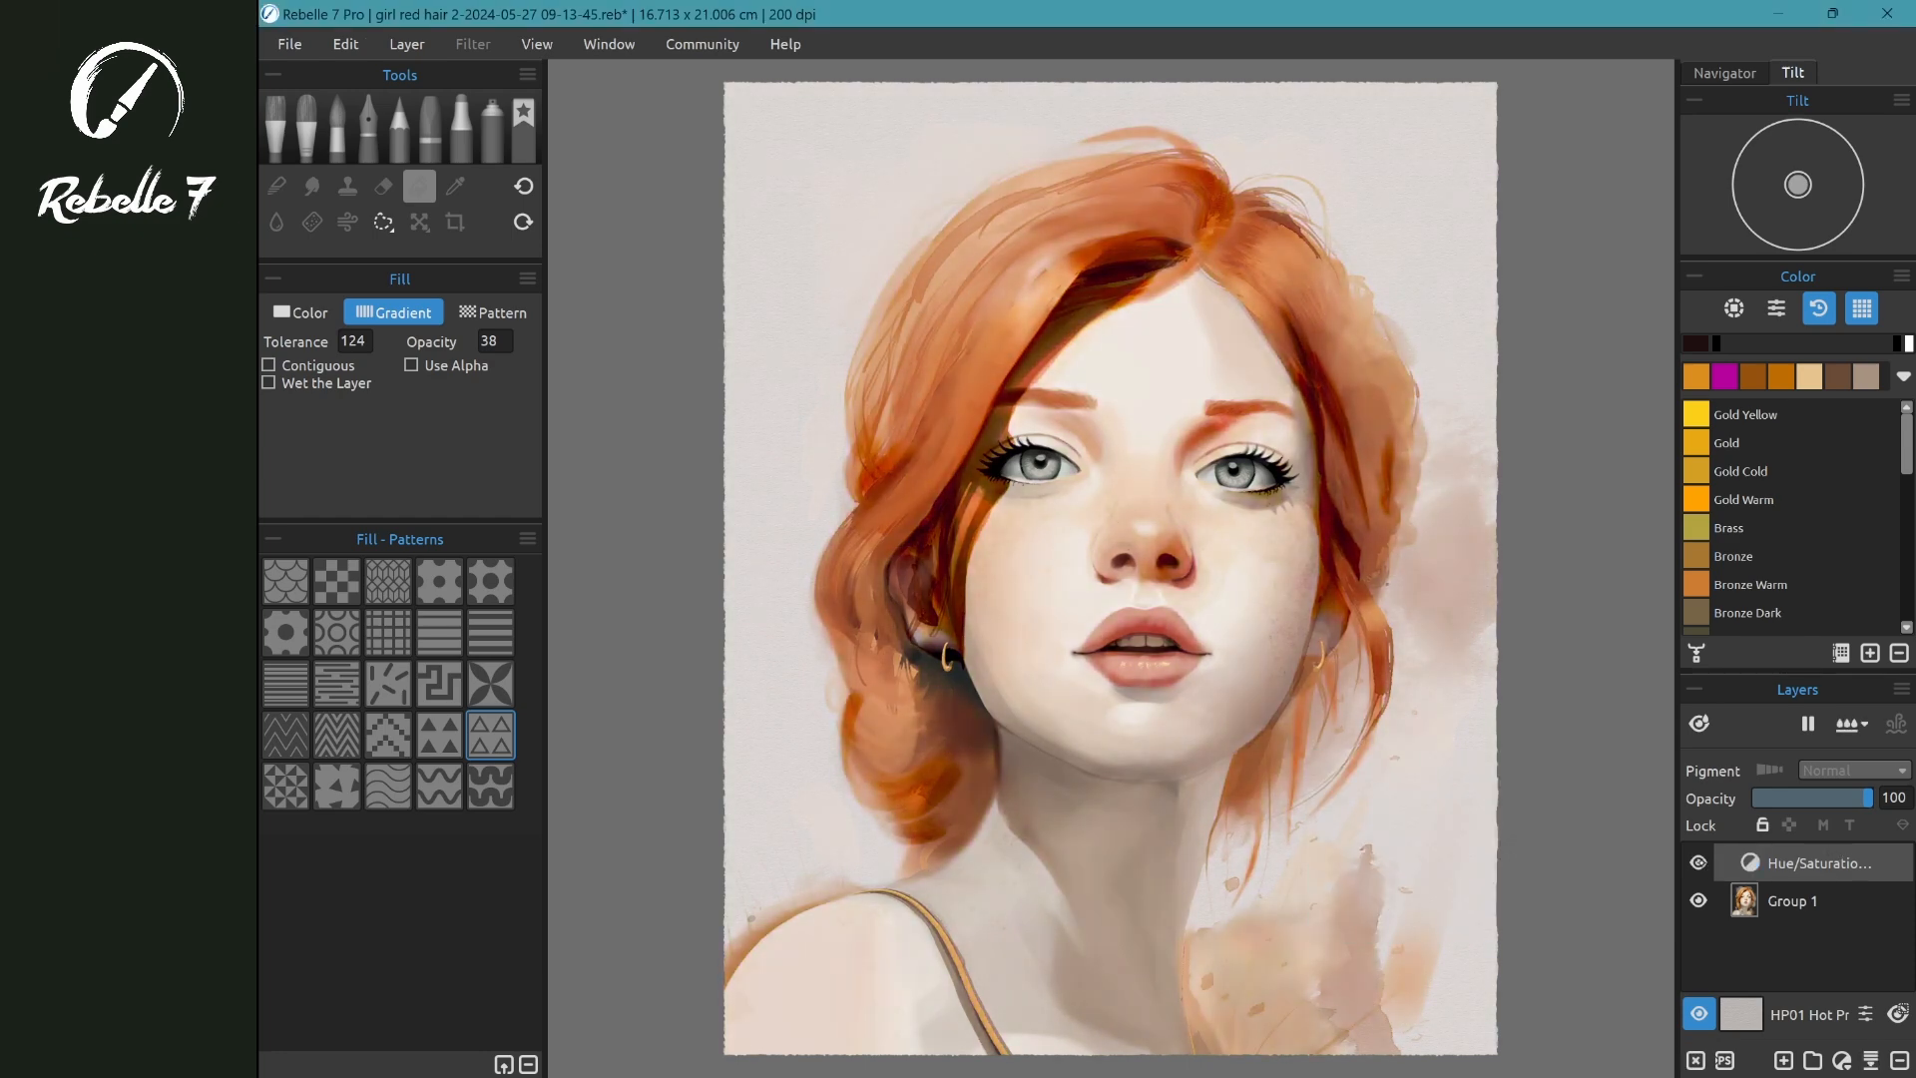
{"action": "left_click", "coordinate": [1698, 863]}
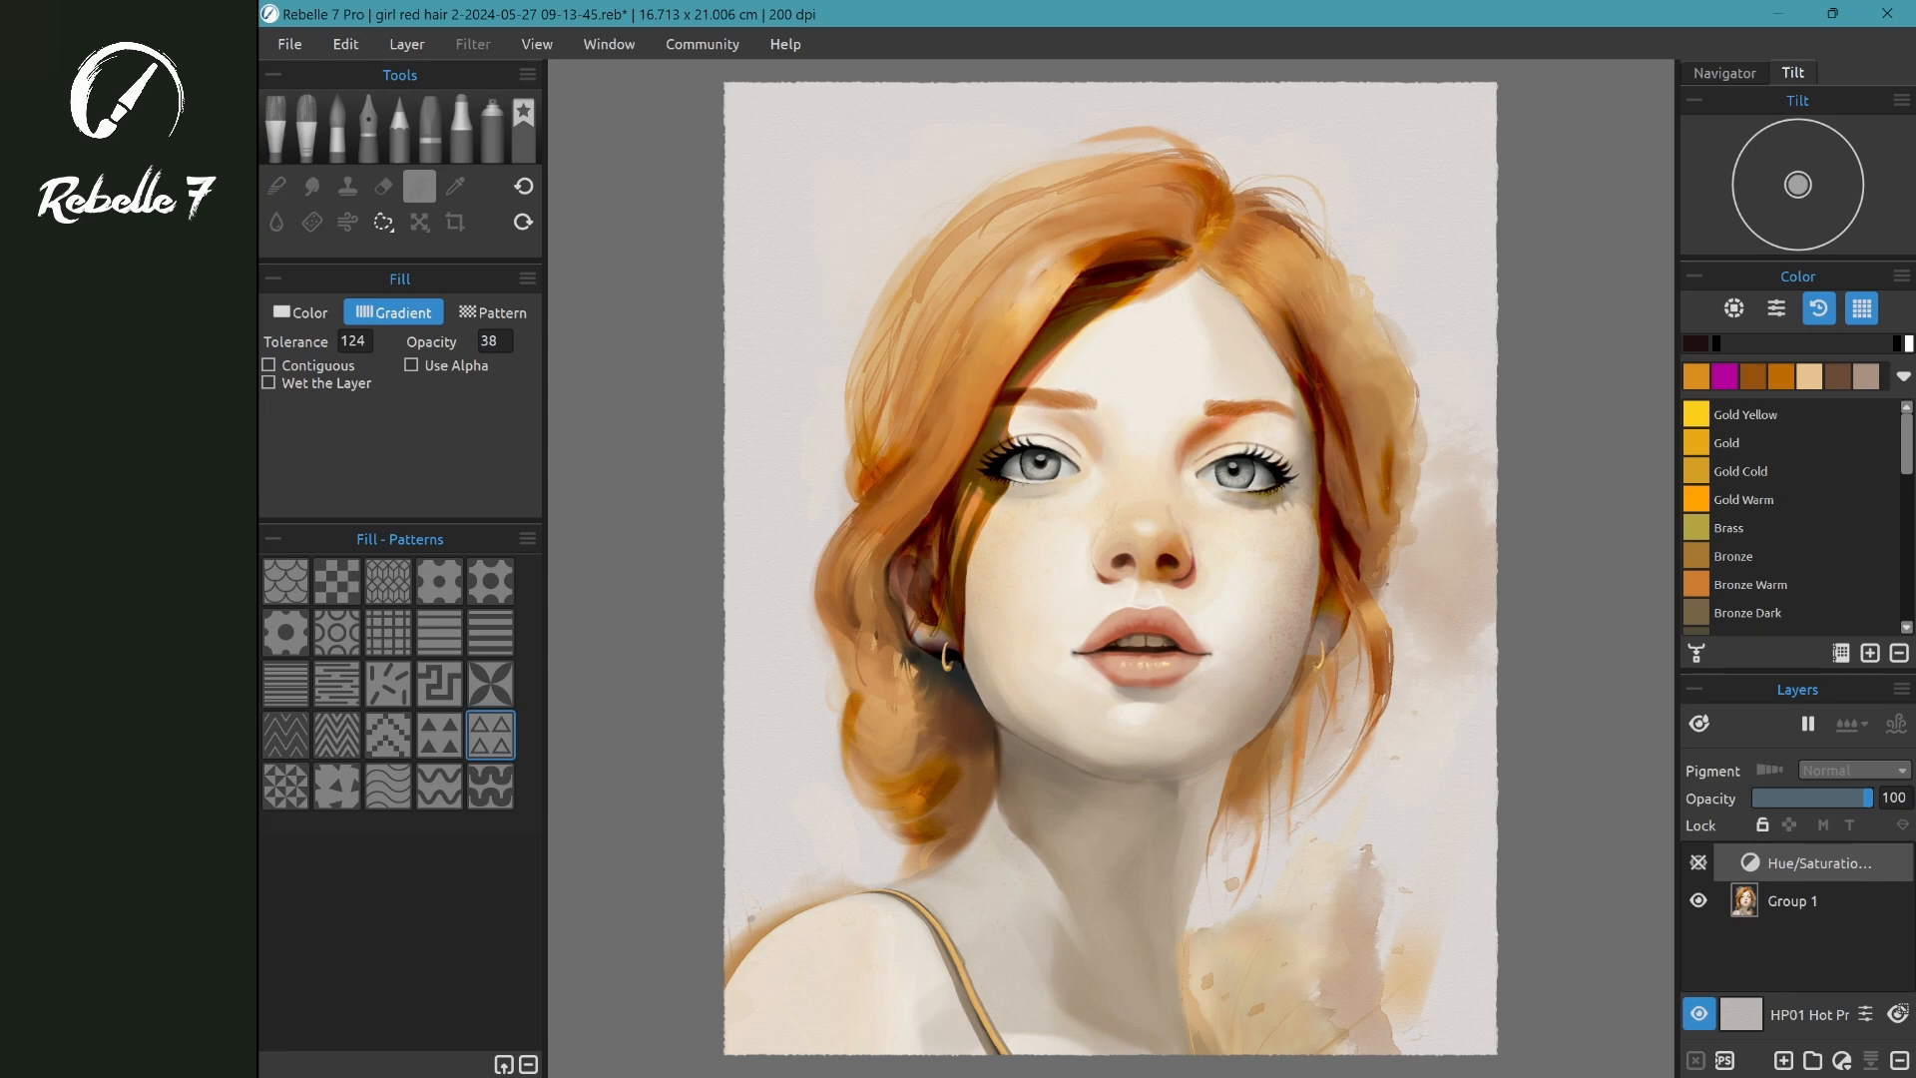
- Open the Rebelle 7 user manual, look through its table of contents, and go to the Pencil Tool Properties page
{"action": "left_click", "coordinate": [779, 45]}
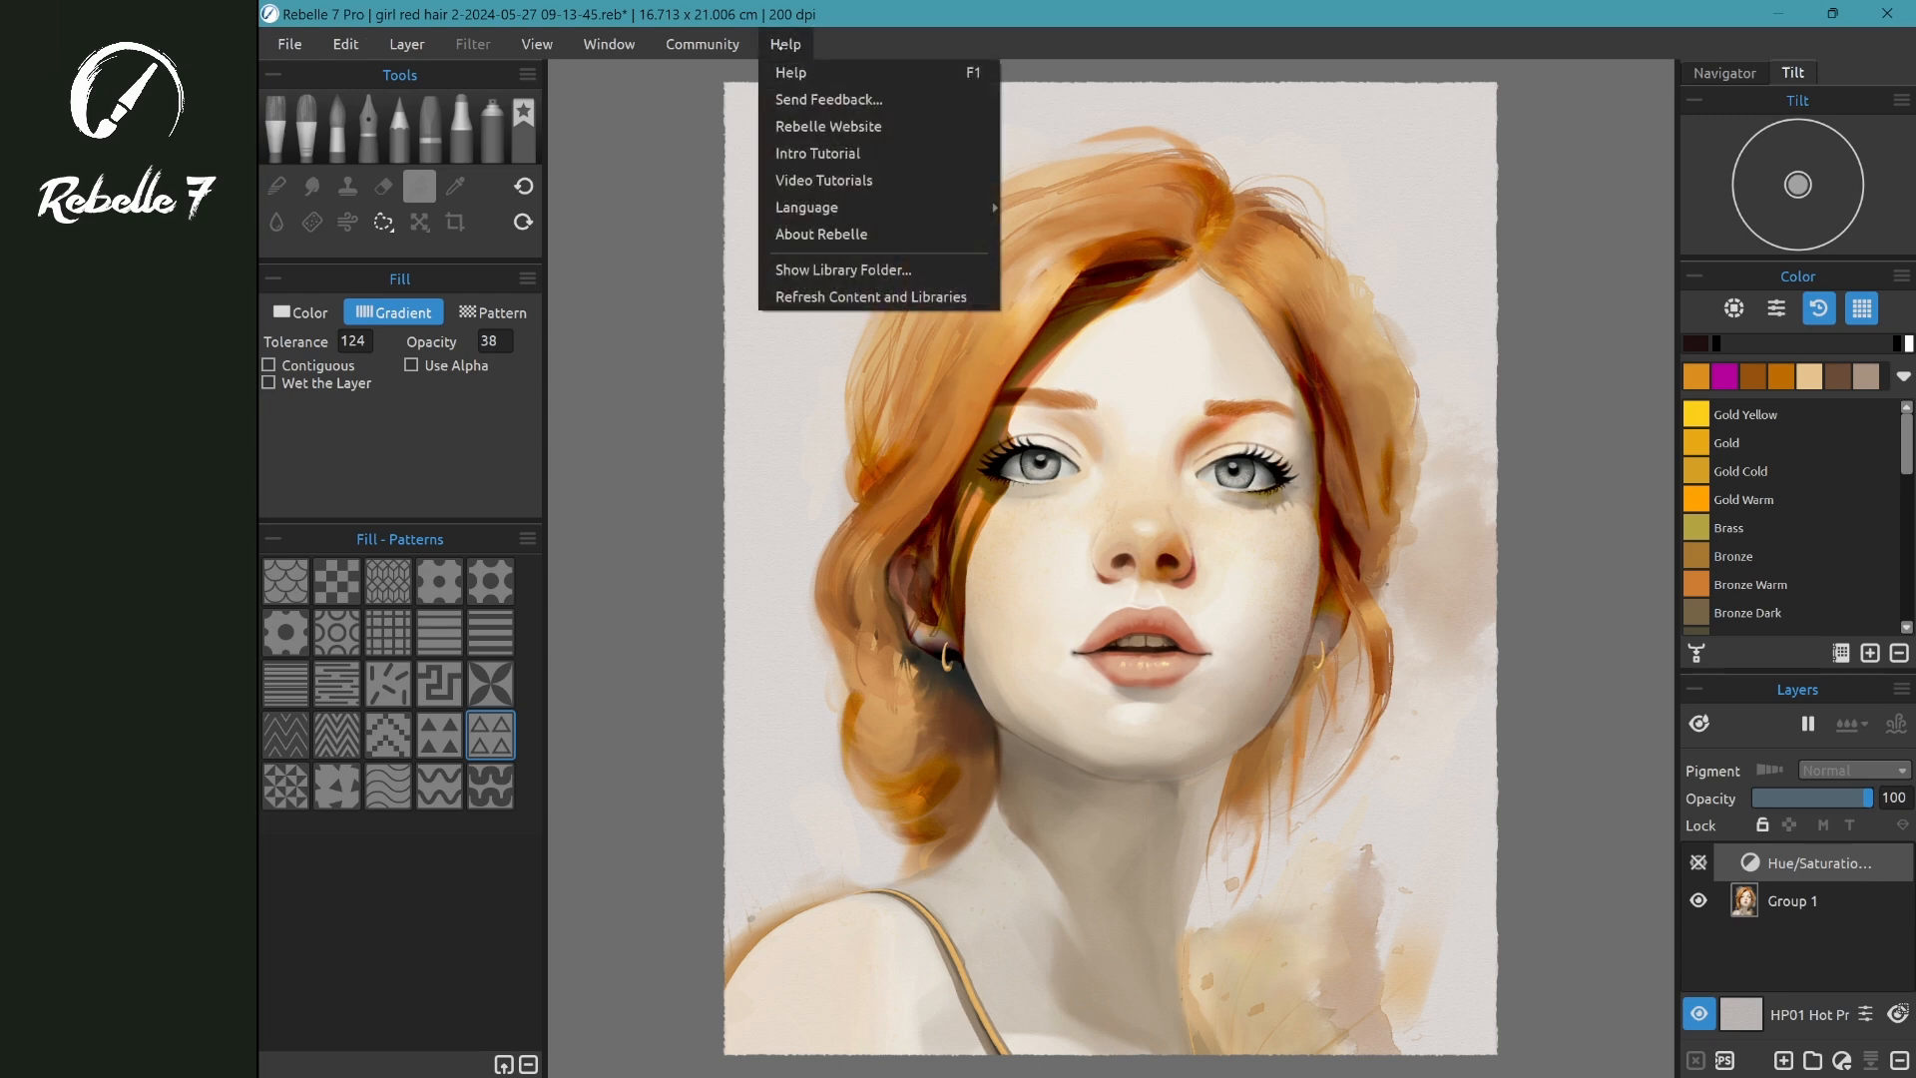
{"action": "left_click", "coordinate": [859, 73]}
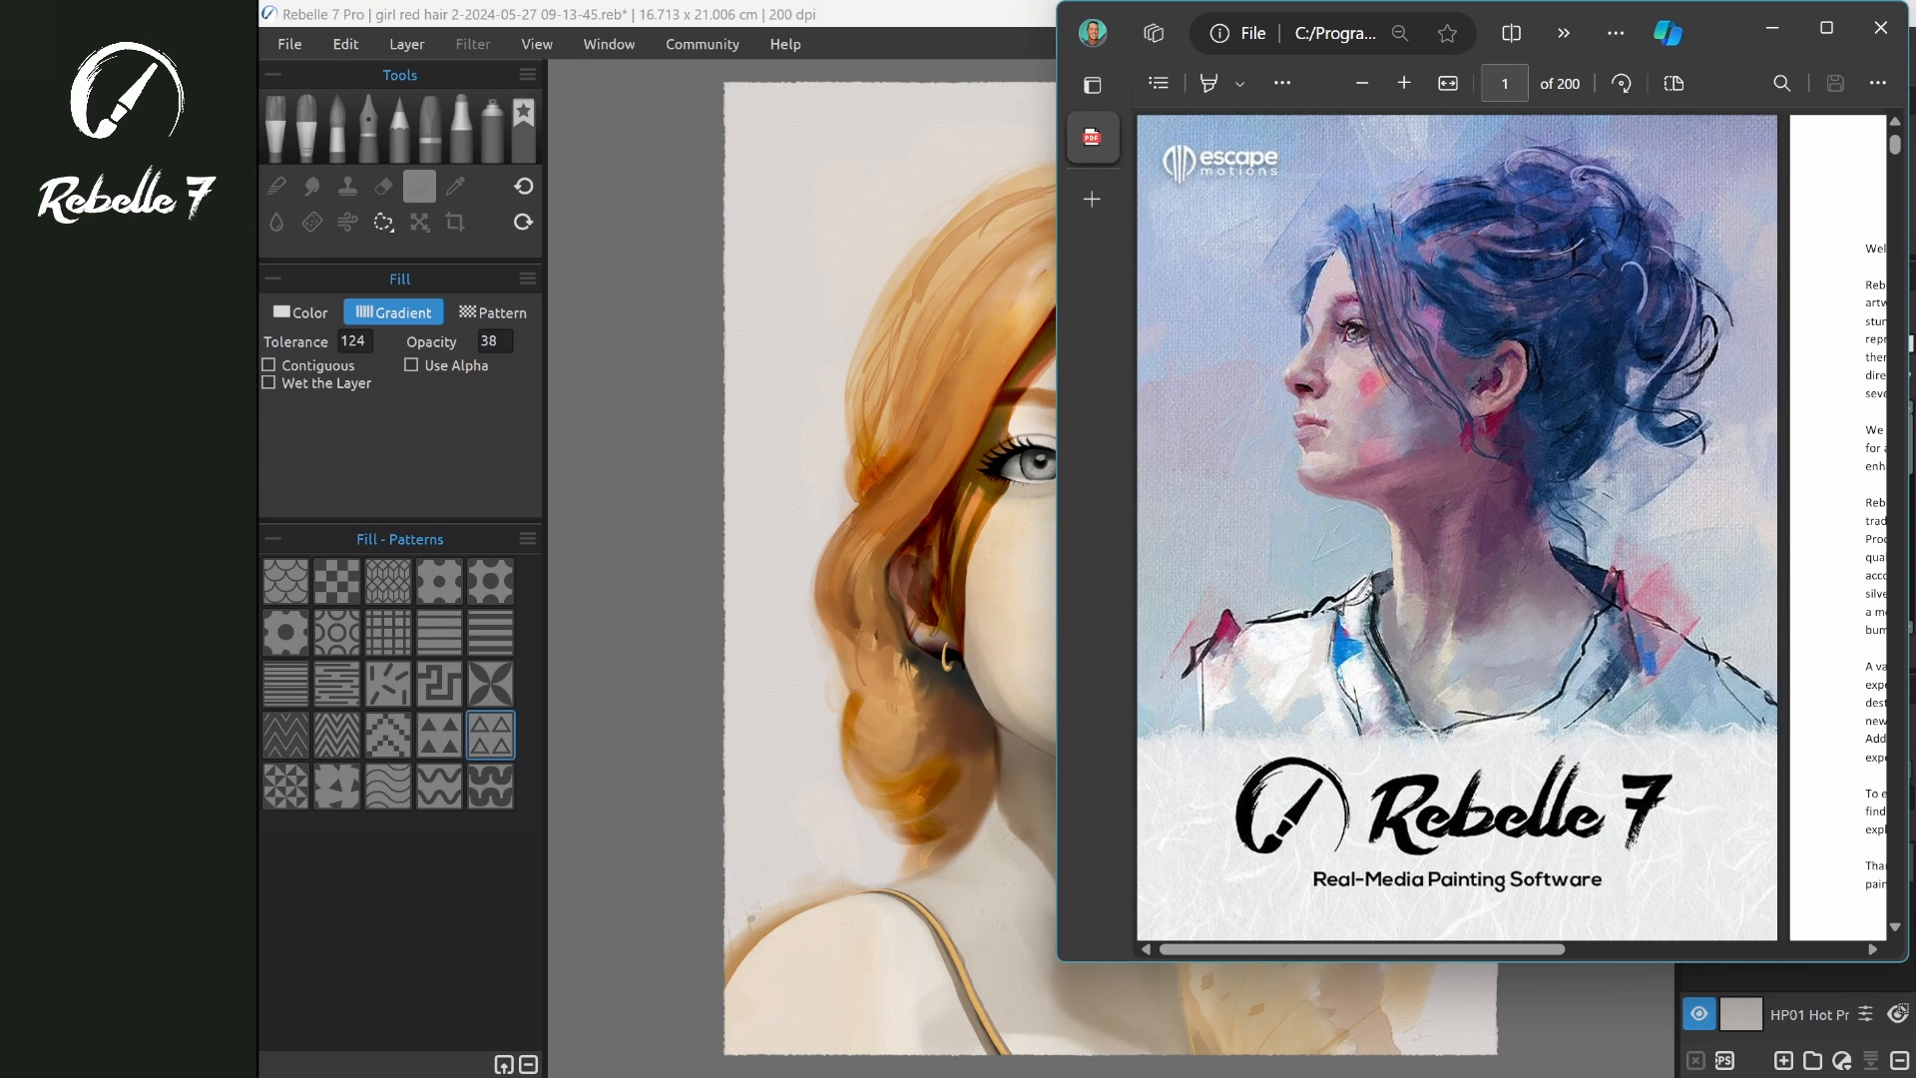
{"action": "scroll", "coordinate": [1457, 523], "scroll_direction": "down", "scroll_amount": 5}
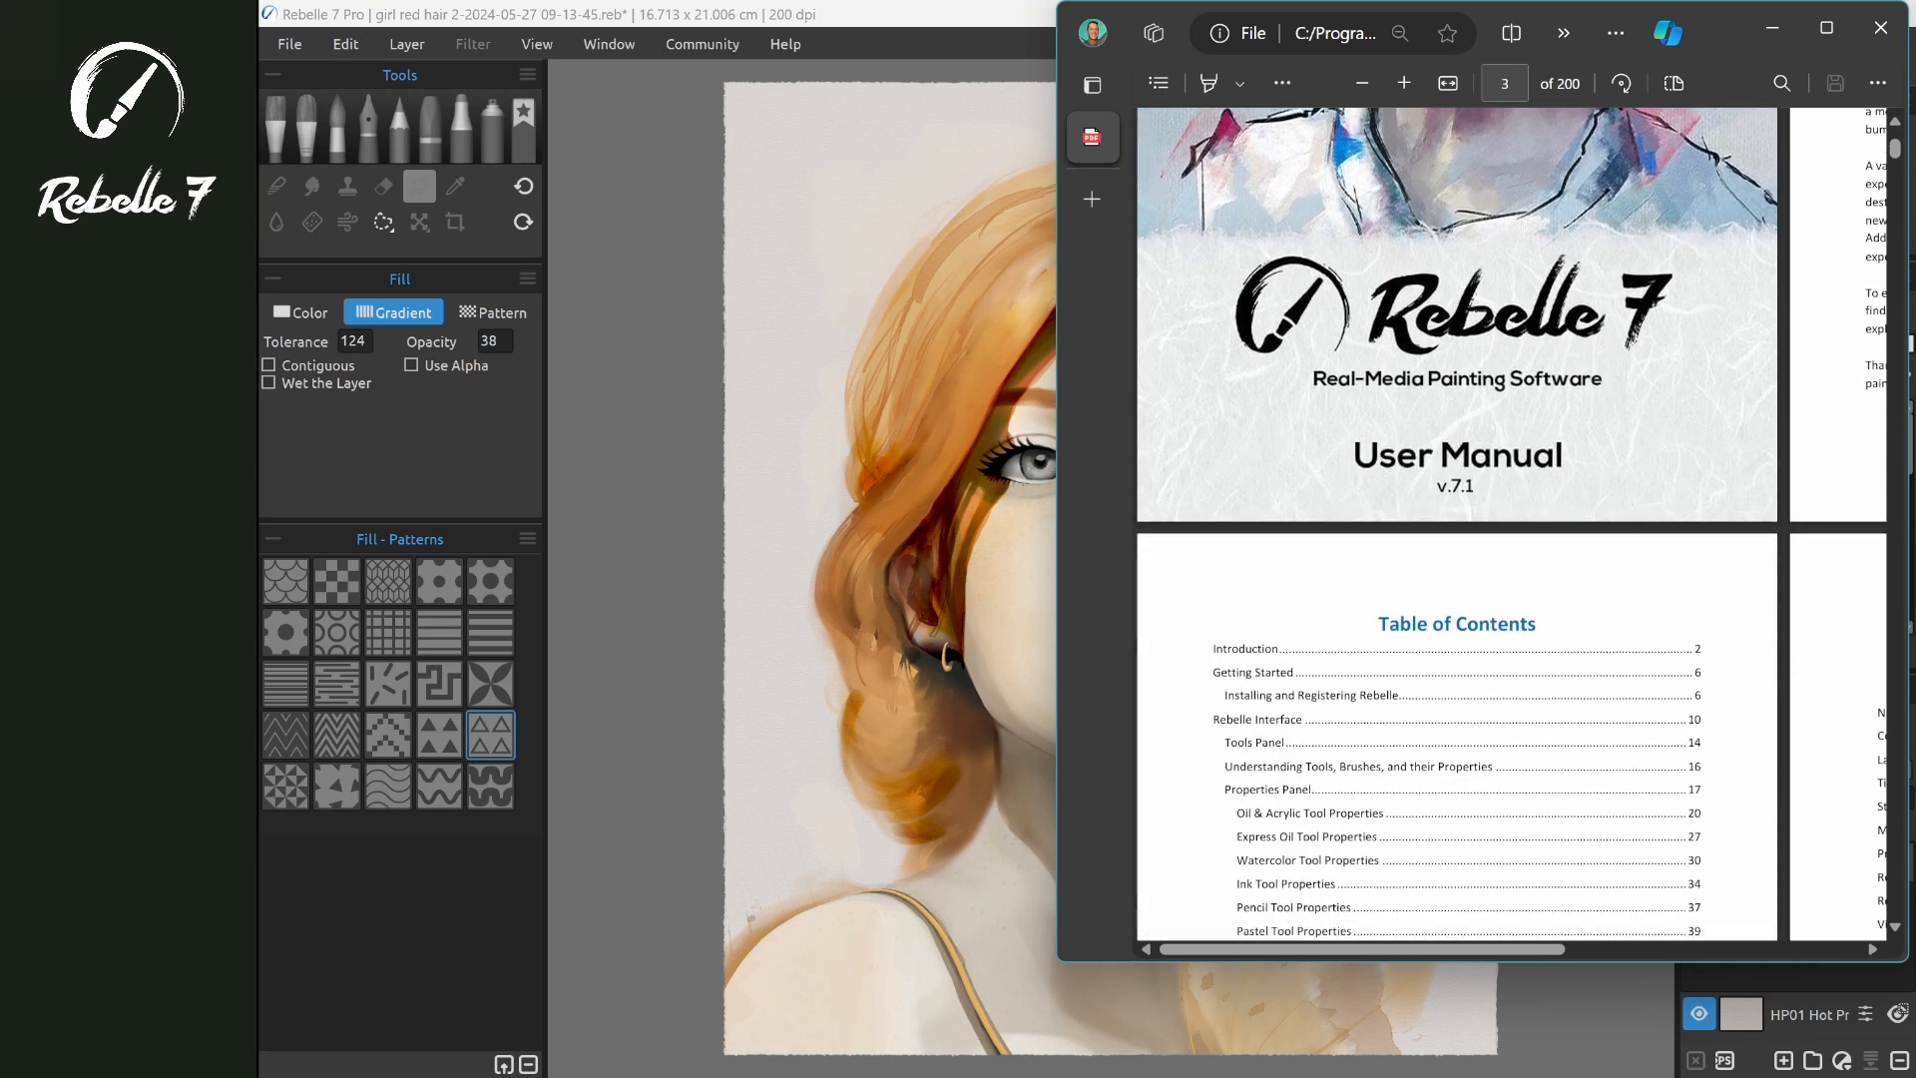
{"action": "scroll", "coordinate": [1457, 524], "scroll_direction": "down", "scroll_amount": 5}
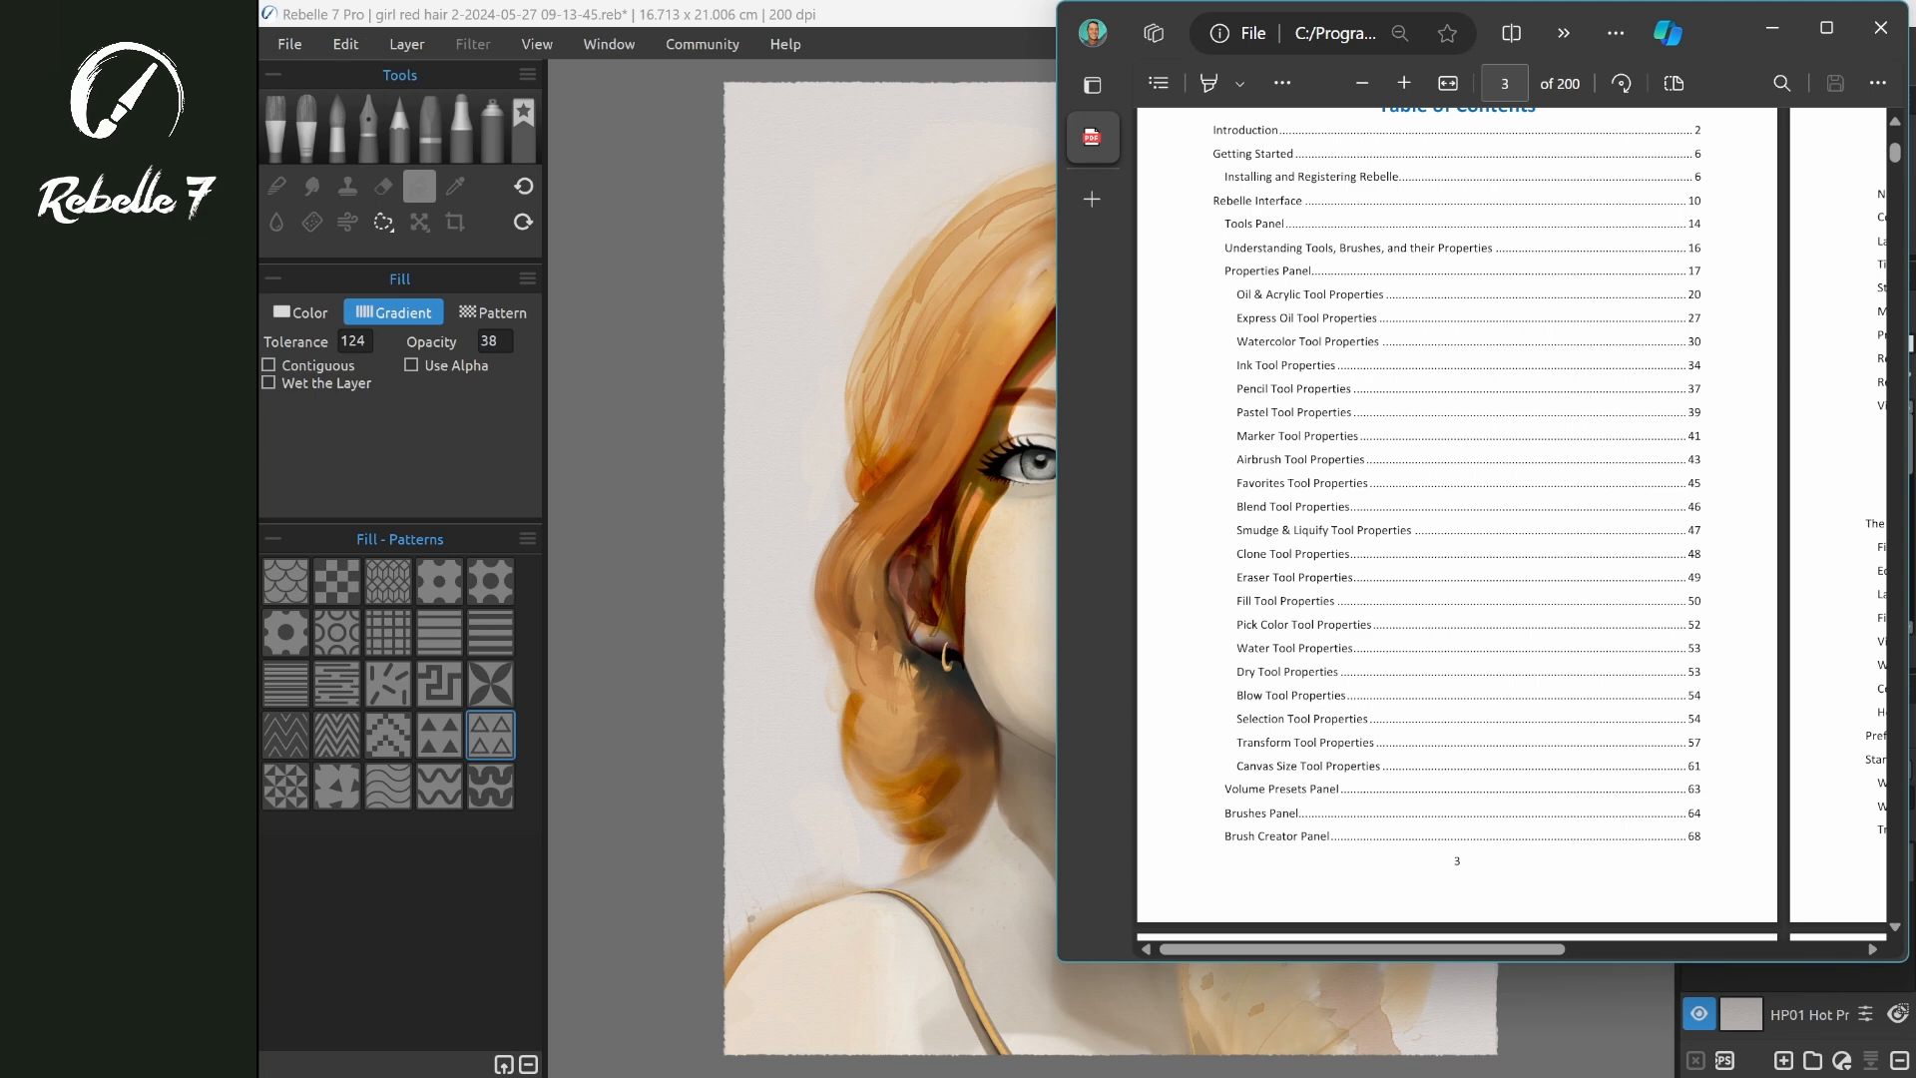
{"action": "left_click", "coordinate": [1295, 399]}
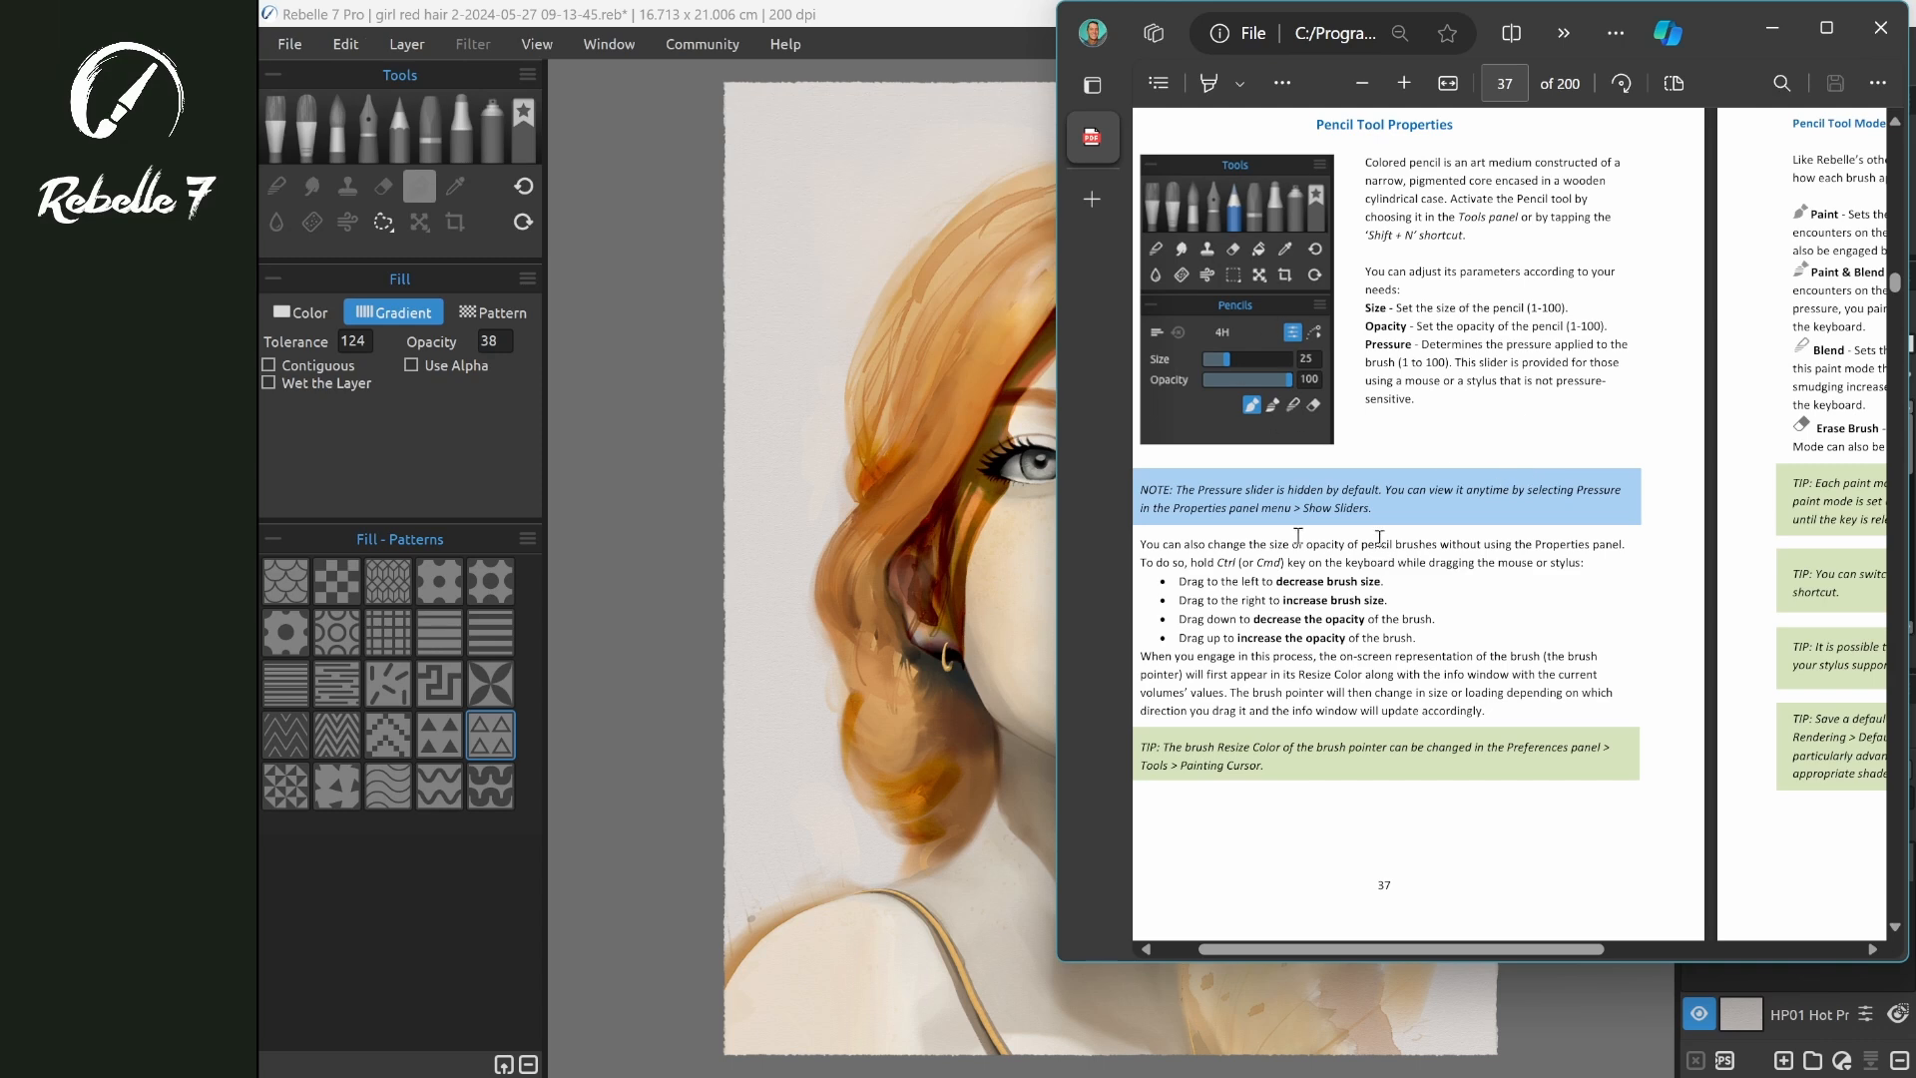
- Show the library folder, and look at the form for publishing the image to the online gallery without submitting it
{"action": "left_click", "coordinate": [789, 46]}
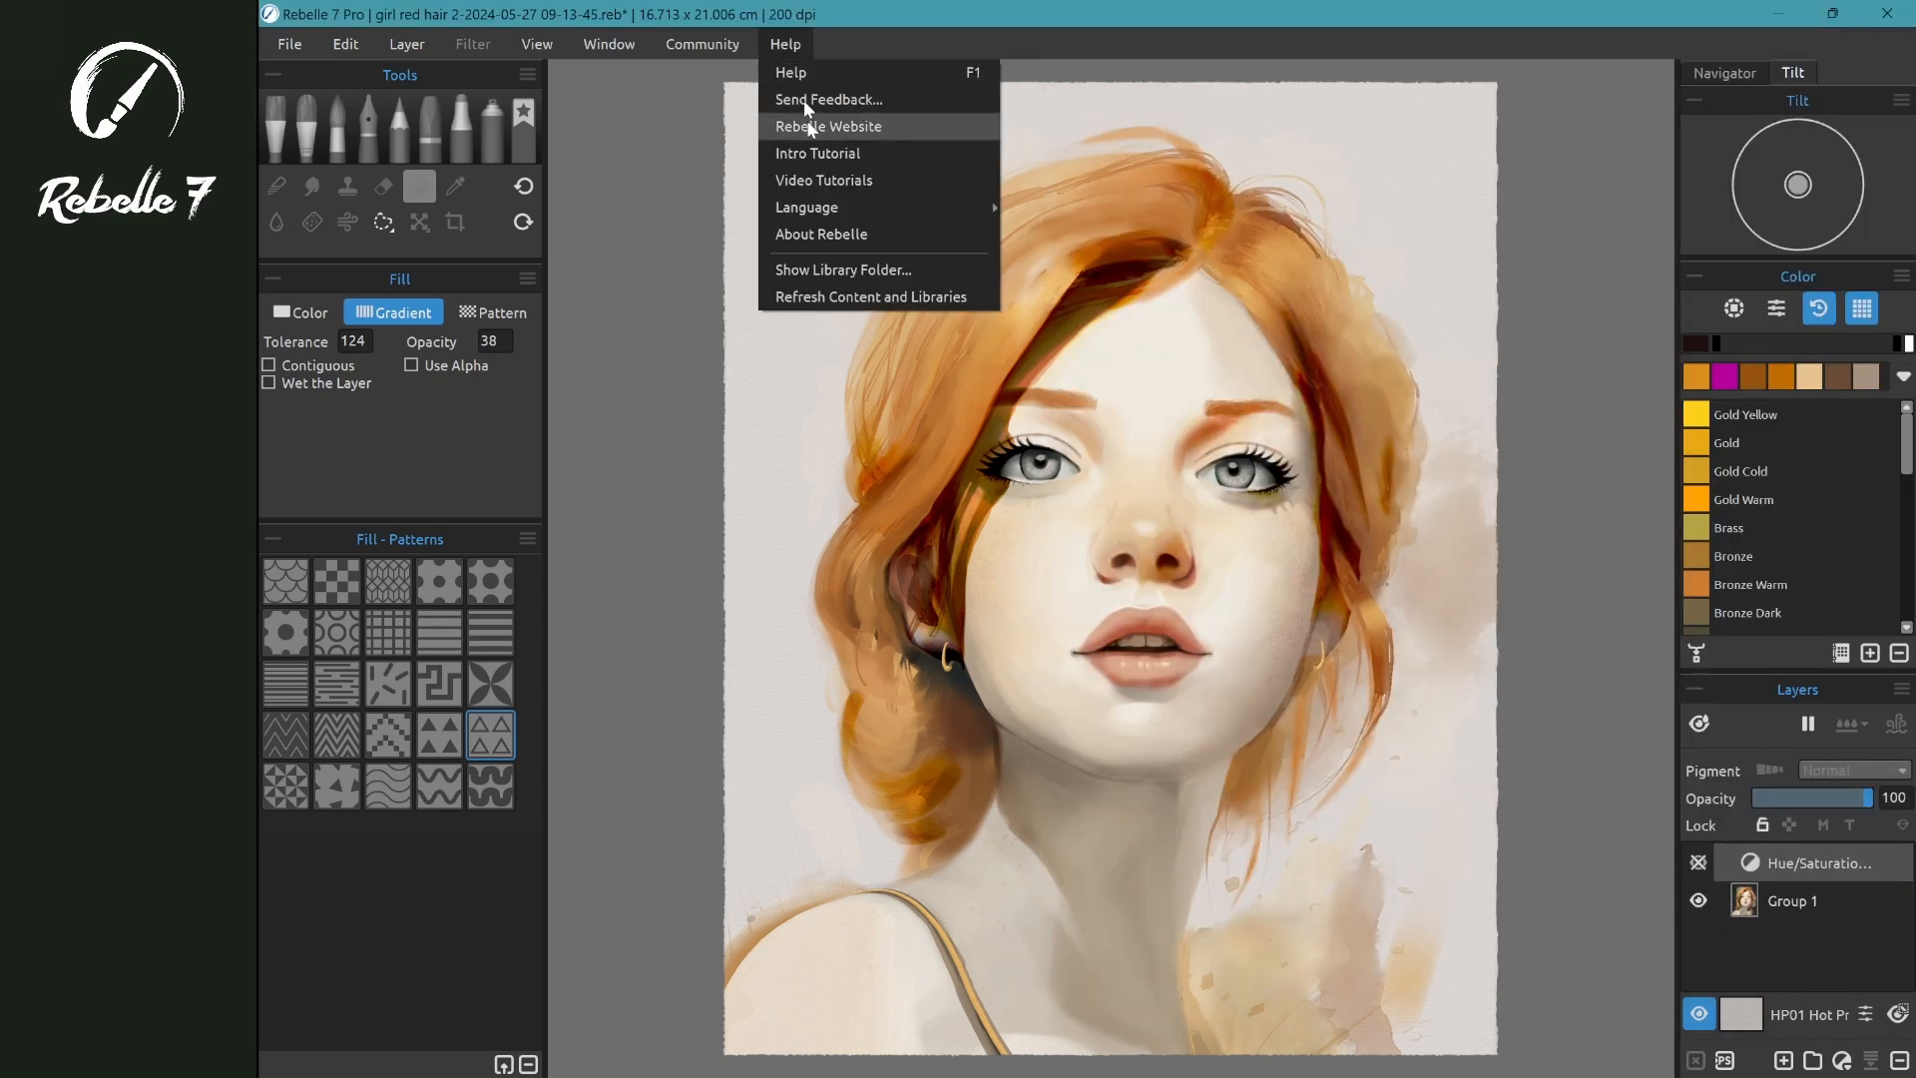
{"action": "left_click", "coordinate": [868, 269]}
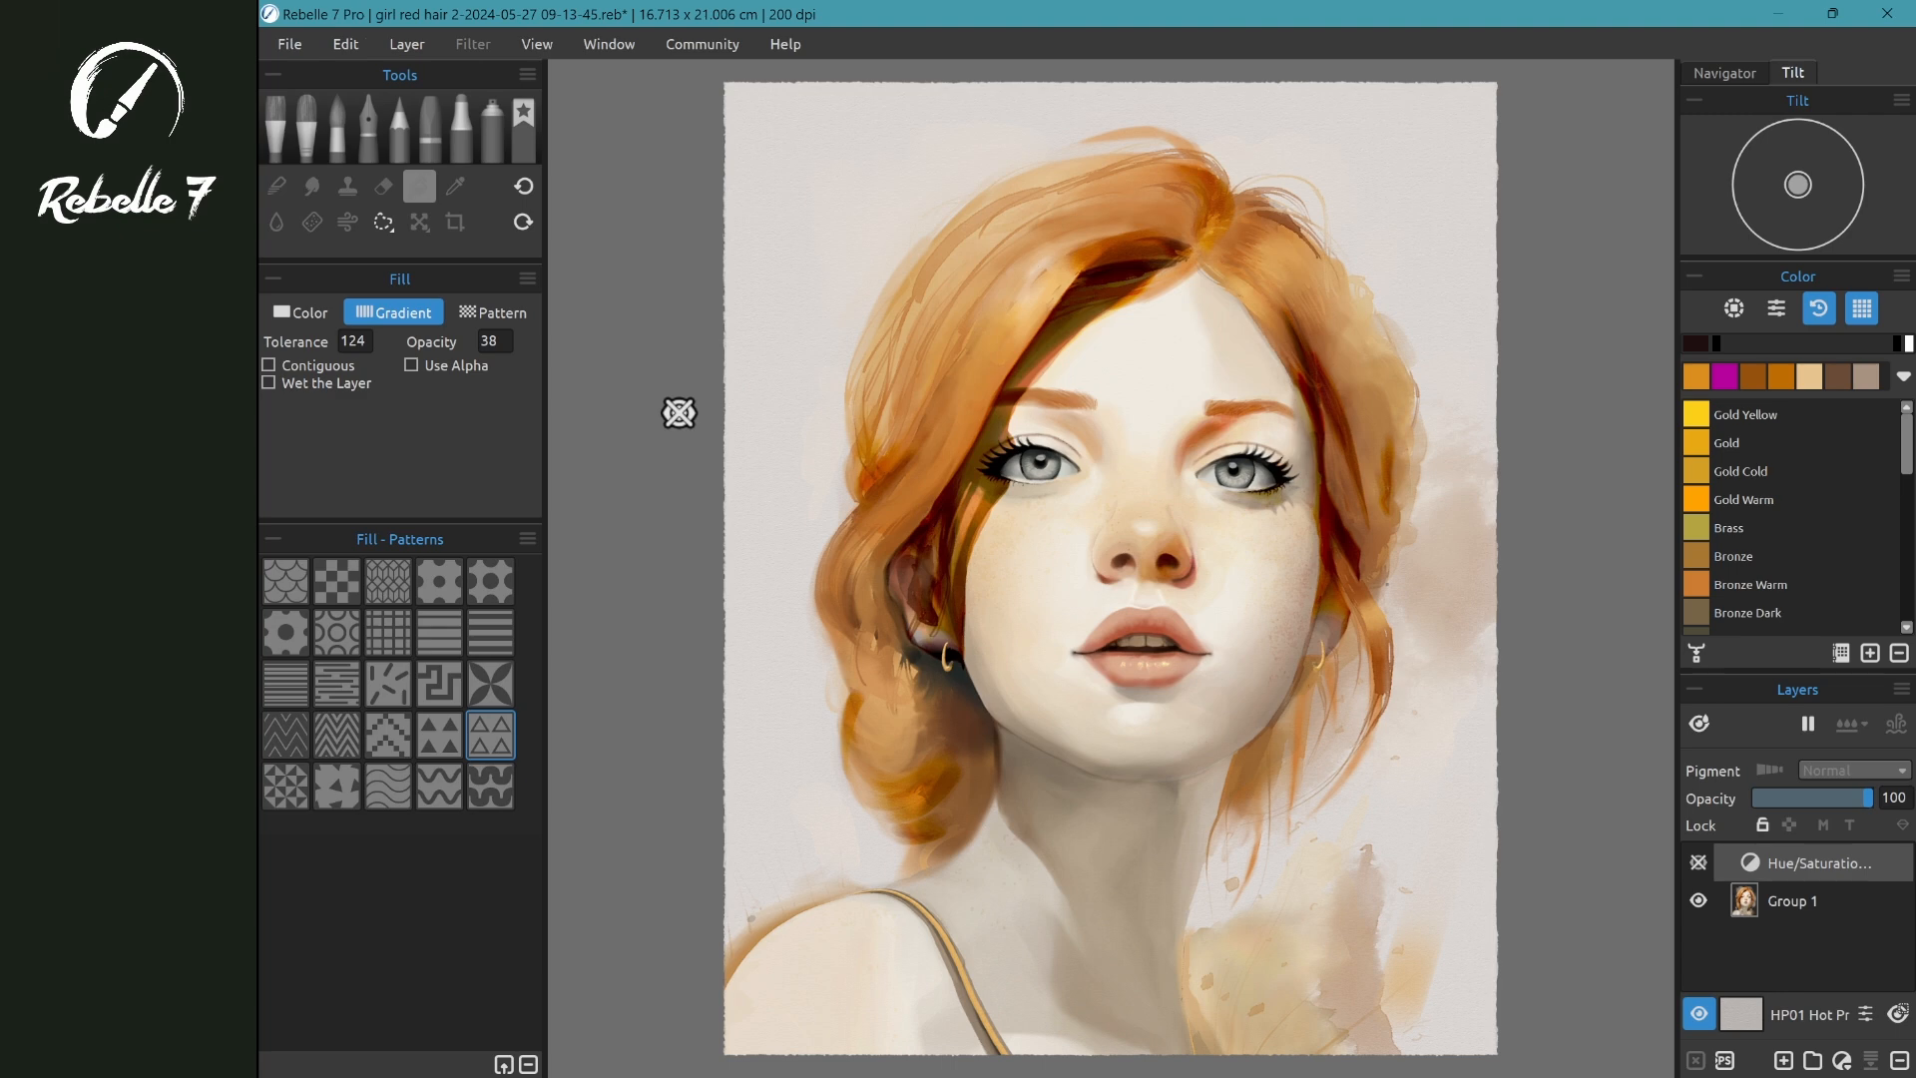
{"action": "left_click", "coordinate": [702, 46]}
{"action": "left_click", "coordinate": [703, 160]}
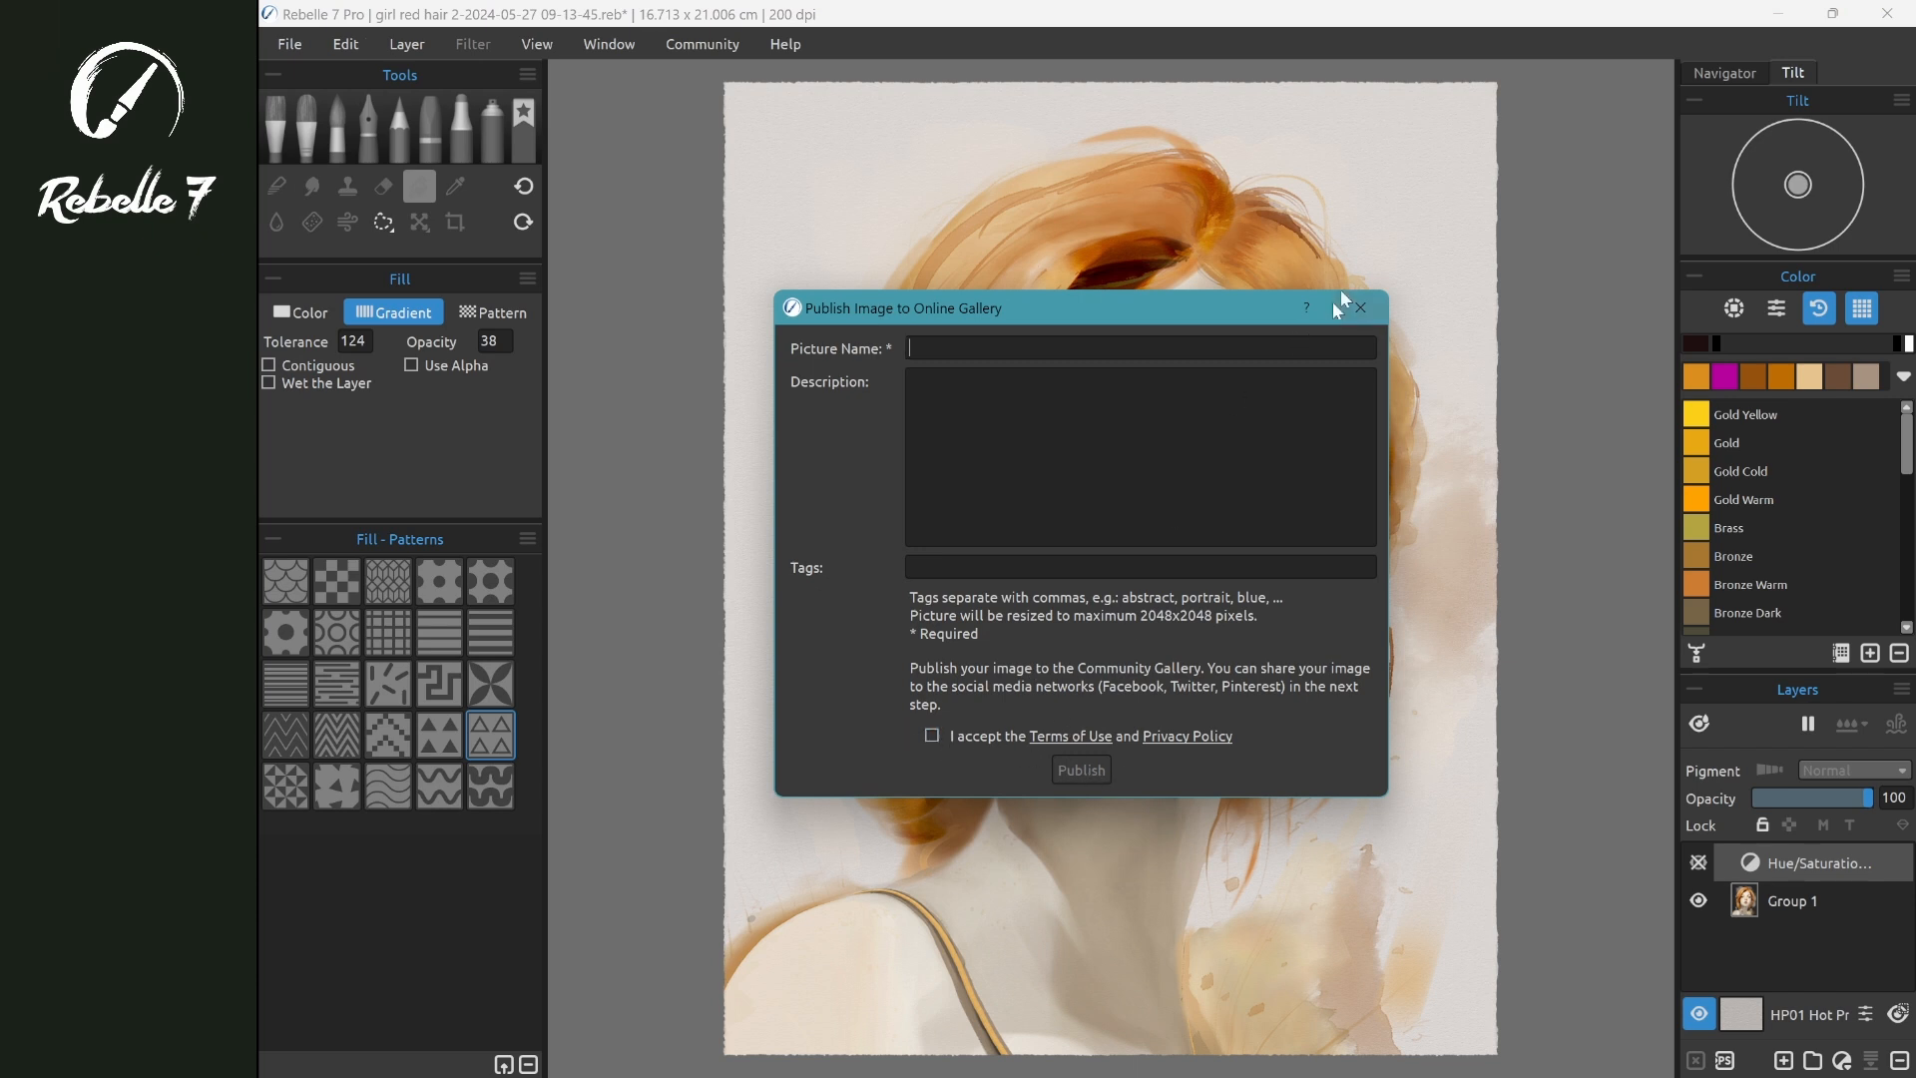
{"action": "left_click", "coordinate": [1360, 307]}
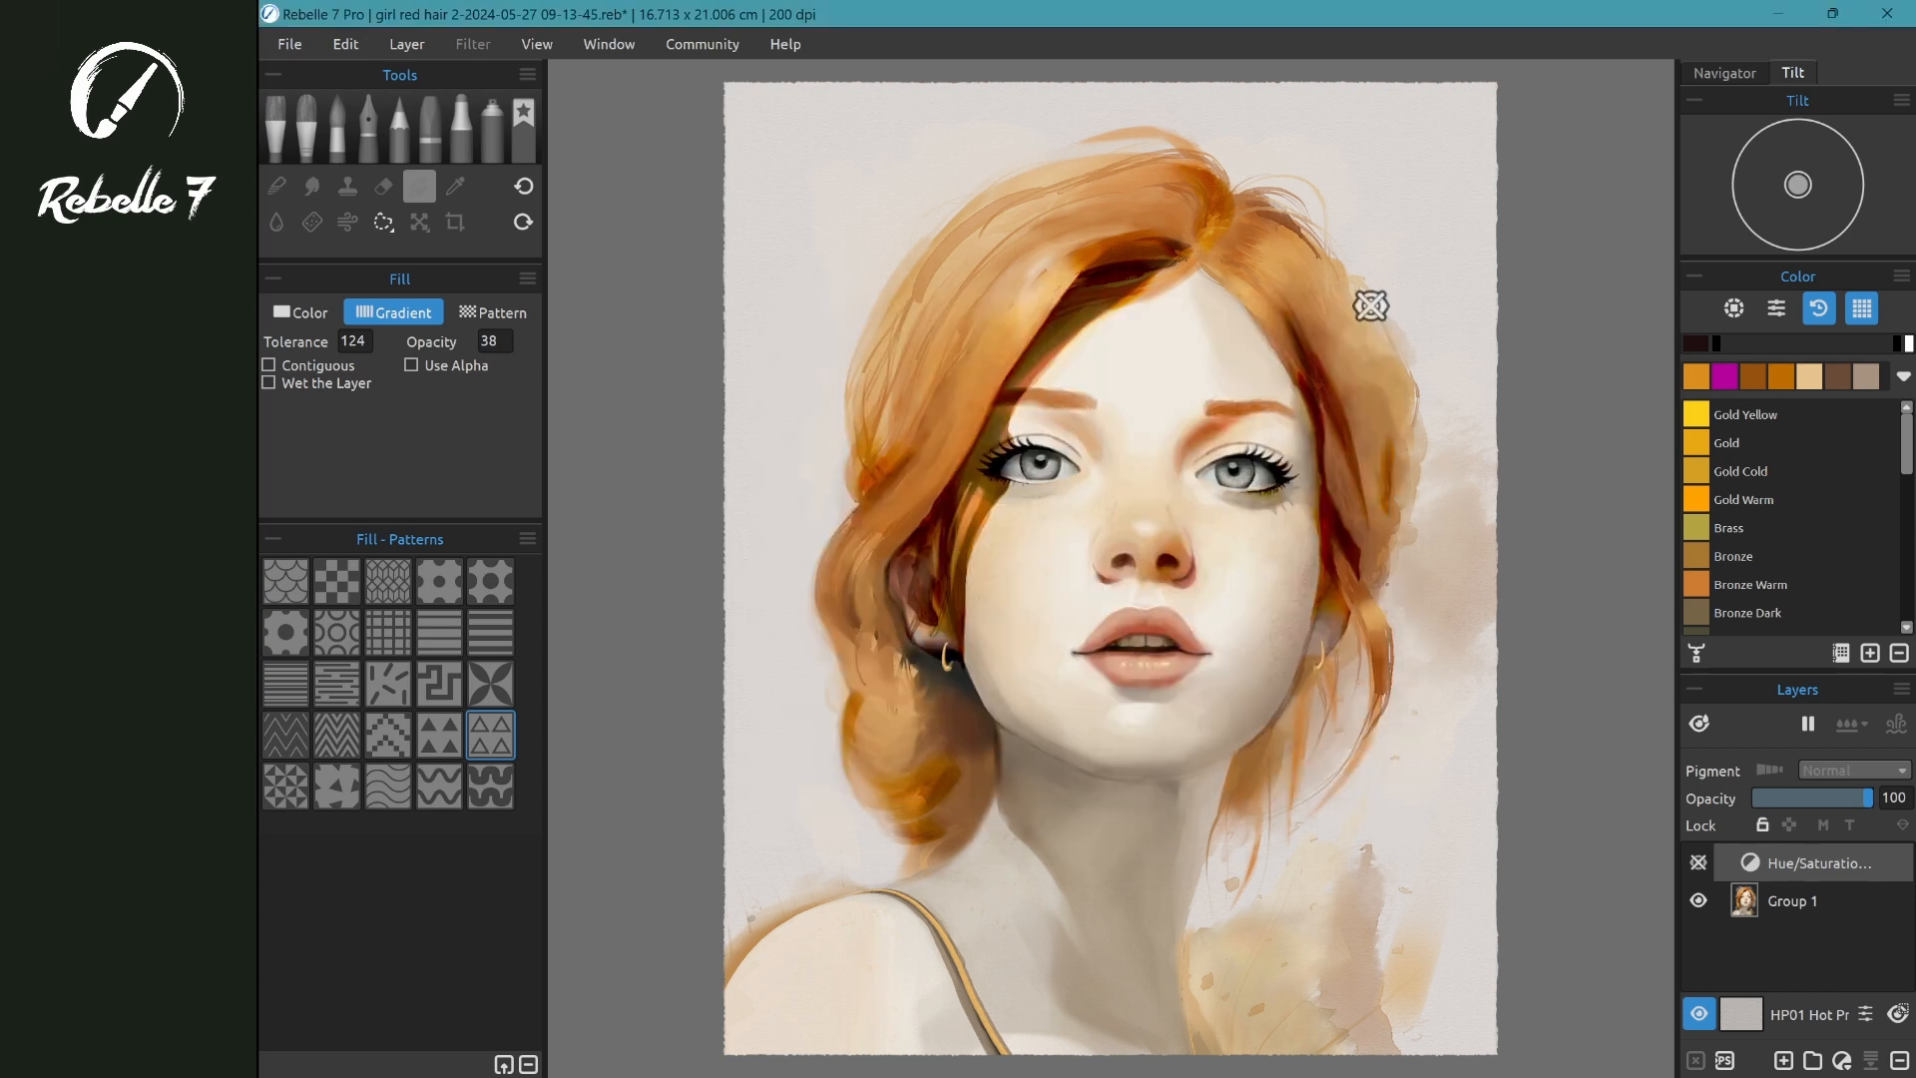